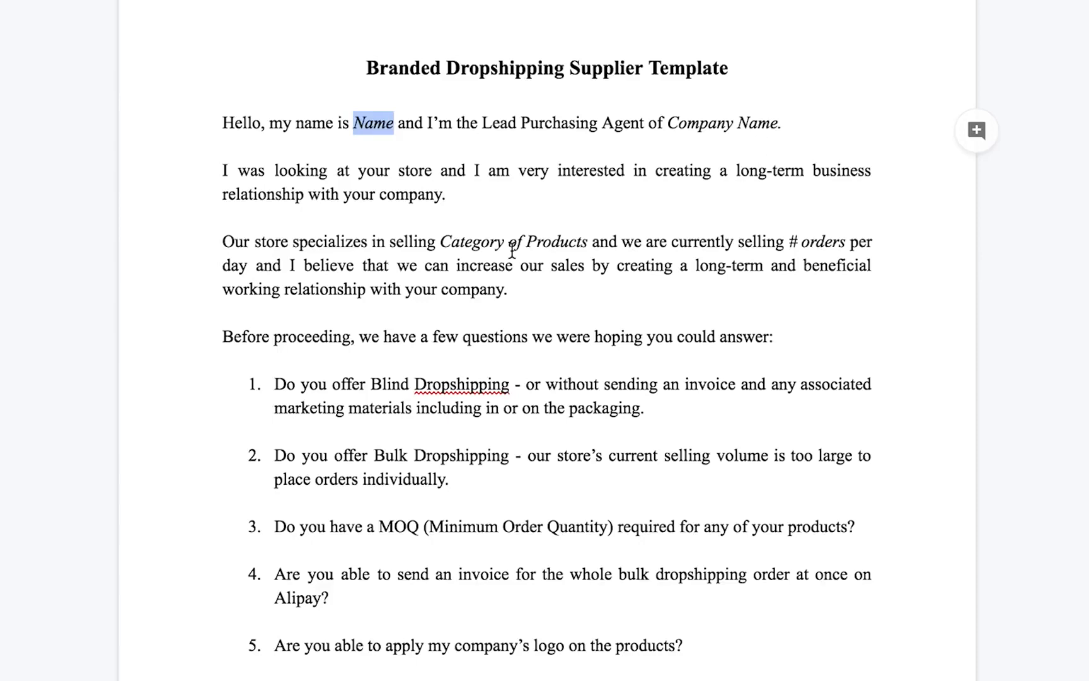
Scroll through the supplier message template, checking the Company Name placeholder in the sign-off.
scroll(512, 251, "down", 3)
scroll(503, 169, "up", 2)
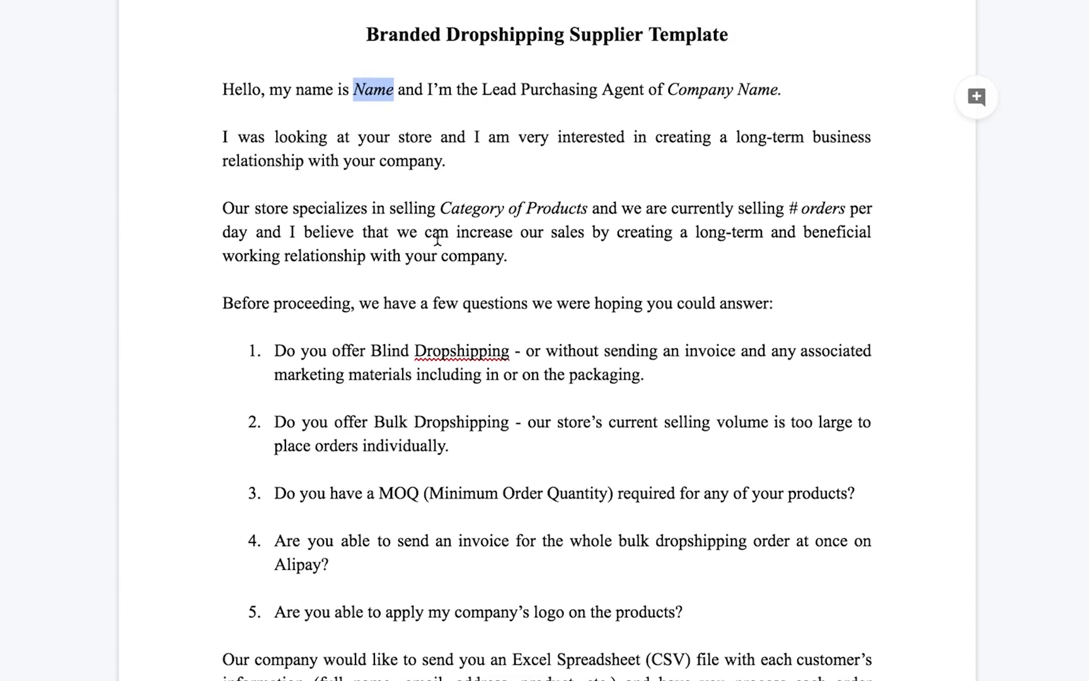
scroll(437, 238, "down", 2)
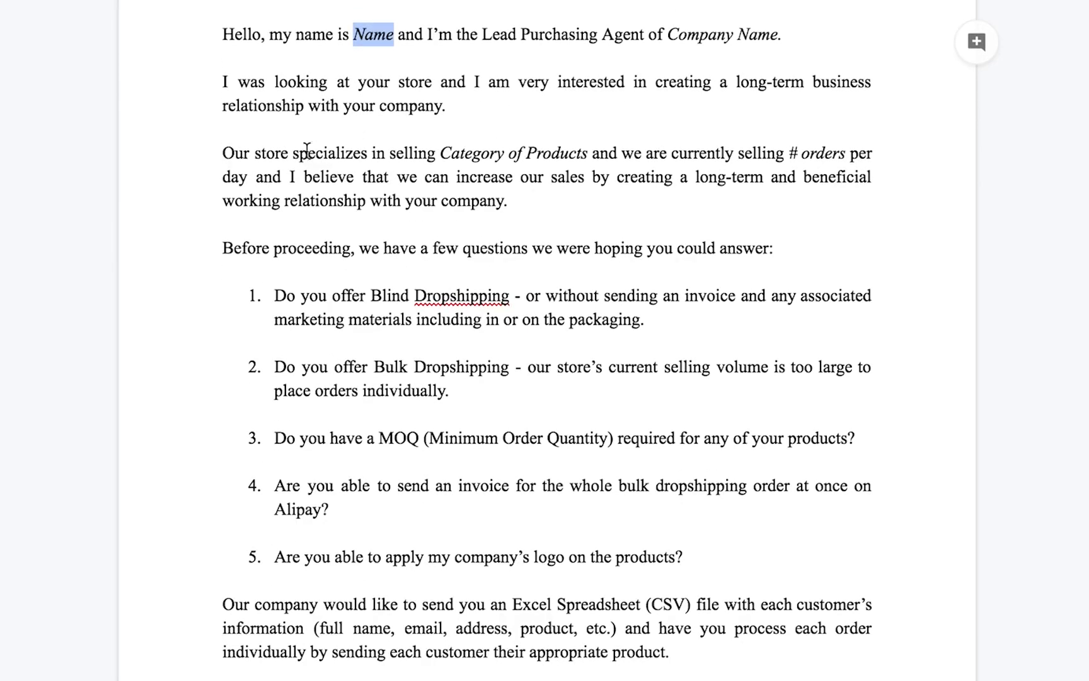
scroll(559, 170, "down", 1)
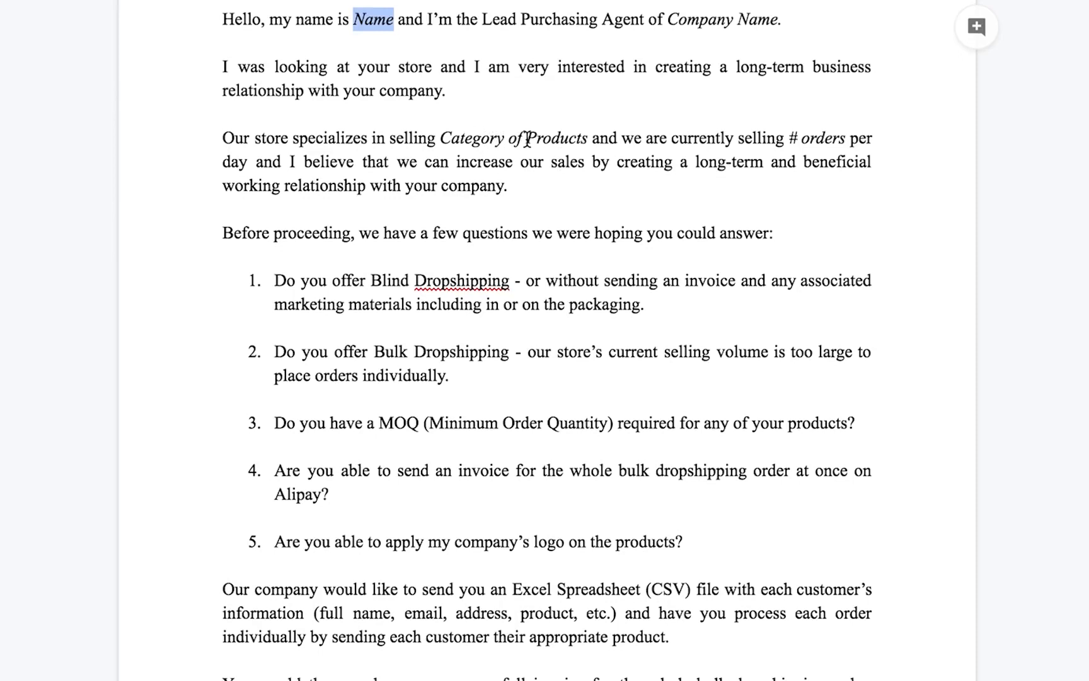
scroll(528, 138, "down", 1)
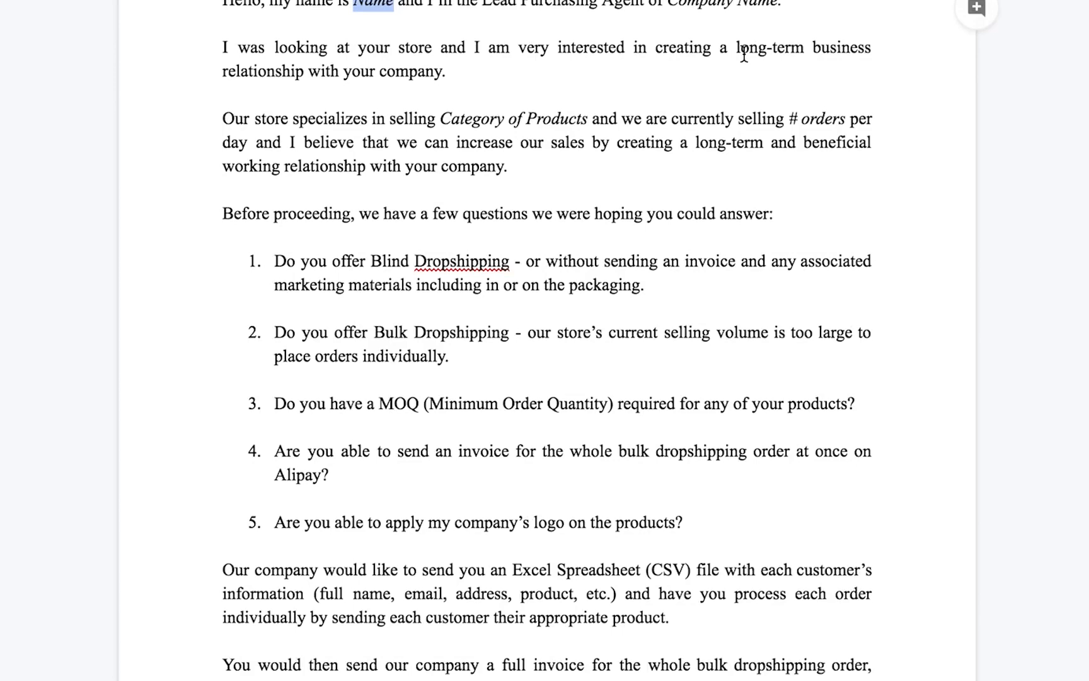
scroll(637, 148, "down", 1)
scroll(601, 145, "up", 4)
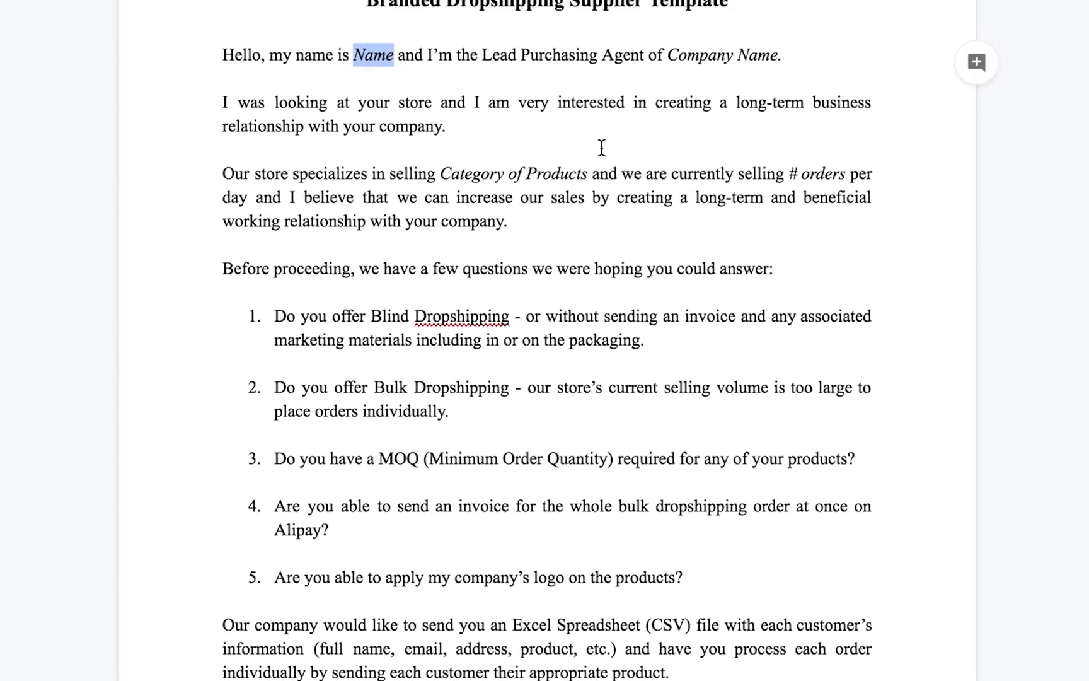
scroll(602, 148, "up", 1)
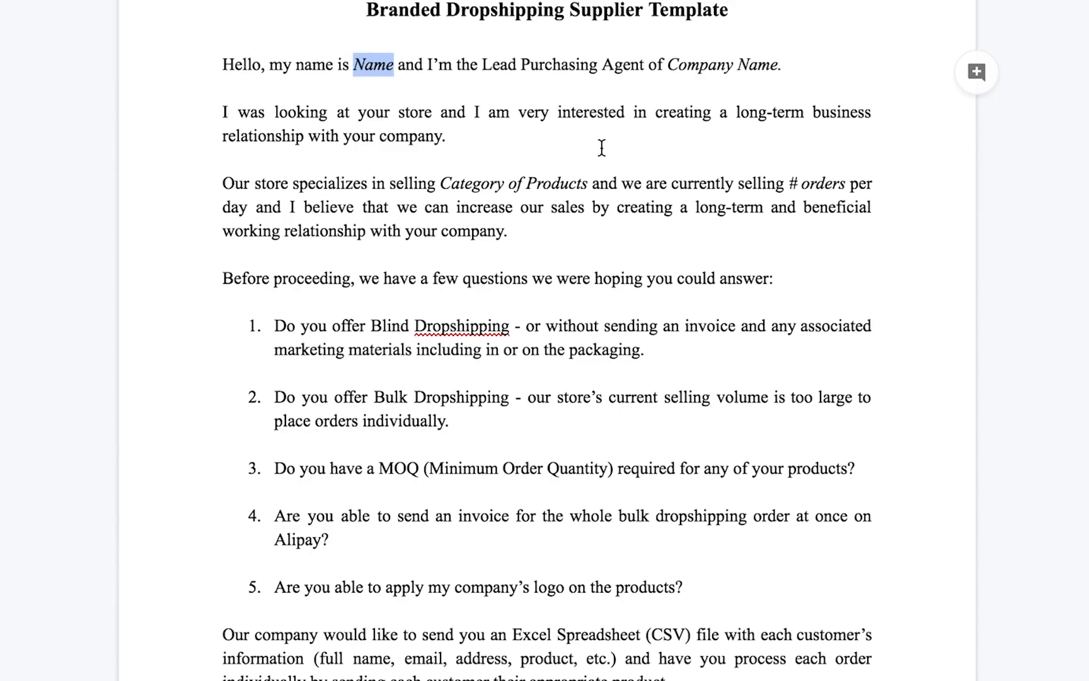
scroll(523, 182, "down", 4)
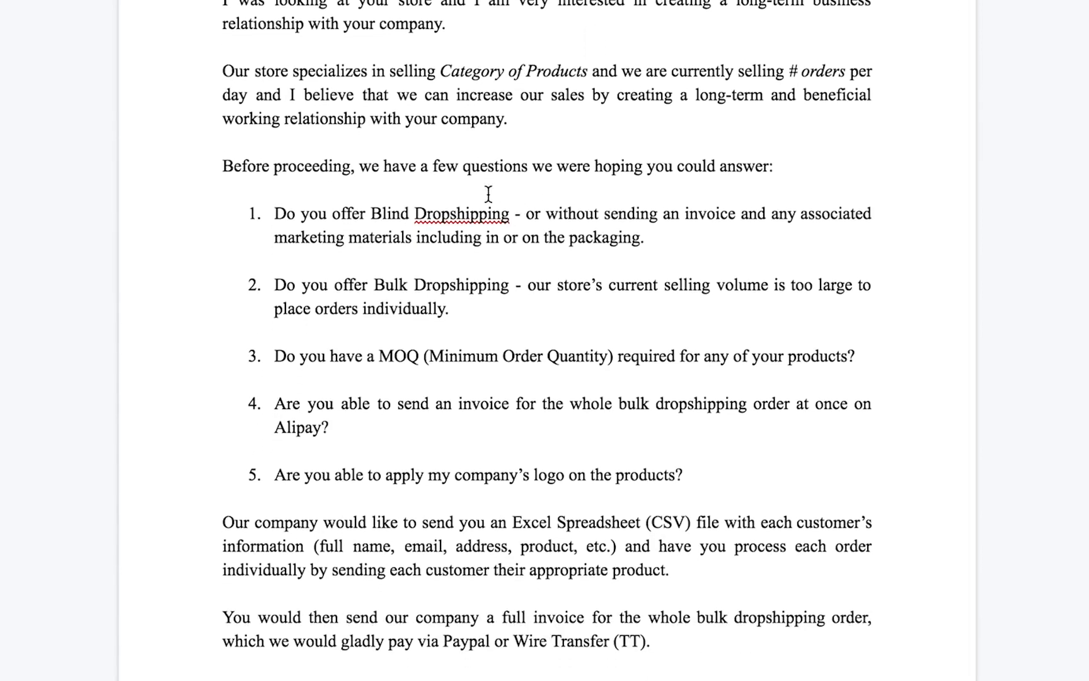
scroll(489, 193, "down", 2)
scroll(499, 122, "down", 3)
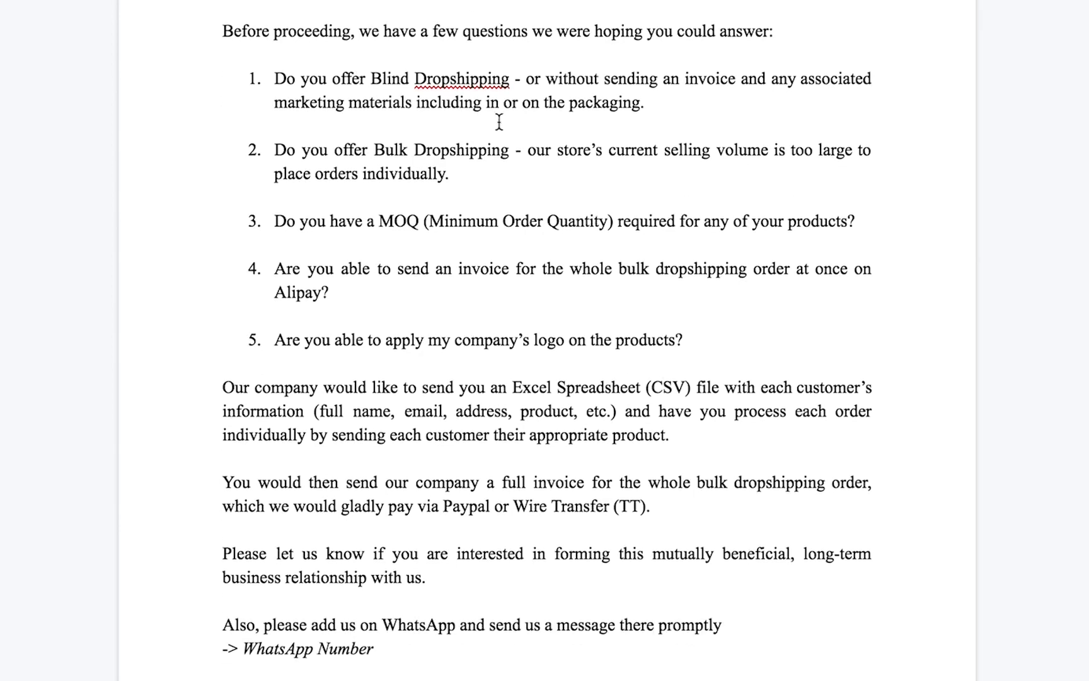
scroll(469, 80, "up", 2)
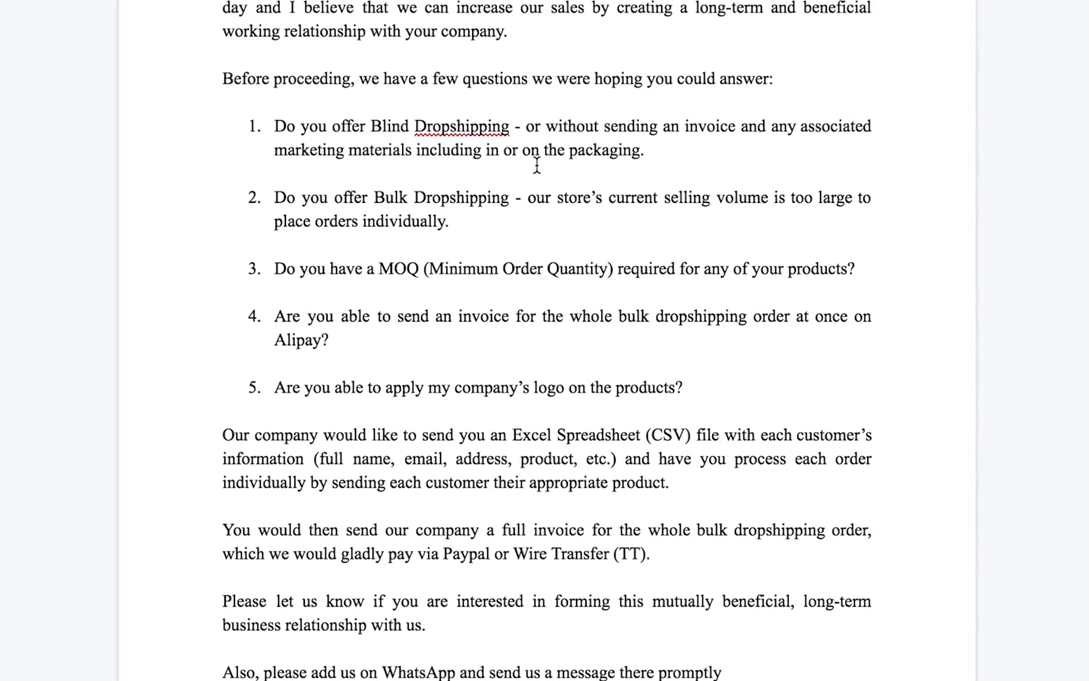
scroll(536, 165, "up", 1)
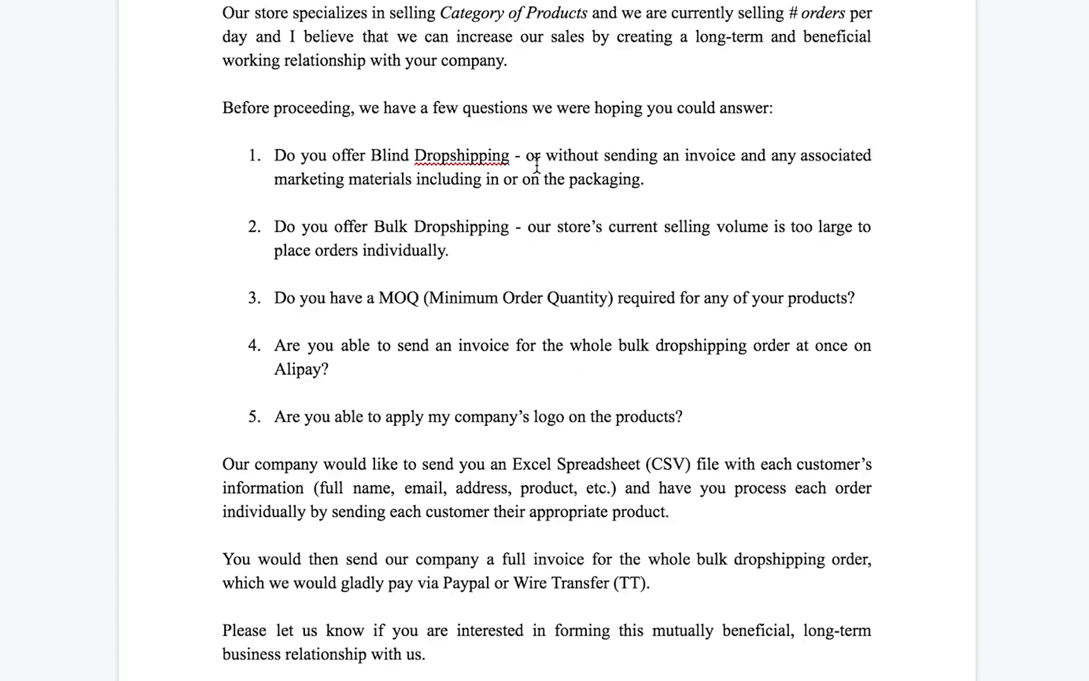
scroll(485, 335, "down", 2)
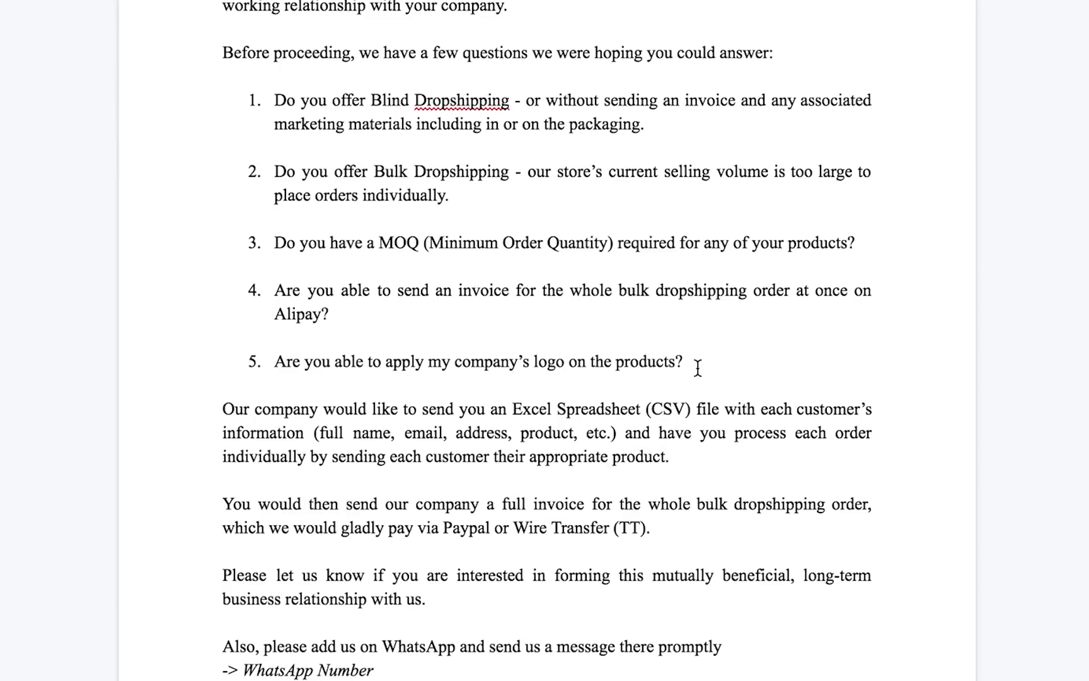
scroll(399, 331, "down", 1)
scroll(555, 377, "down", 2)
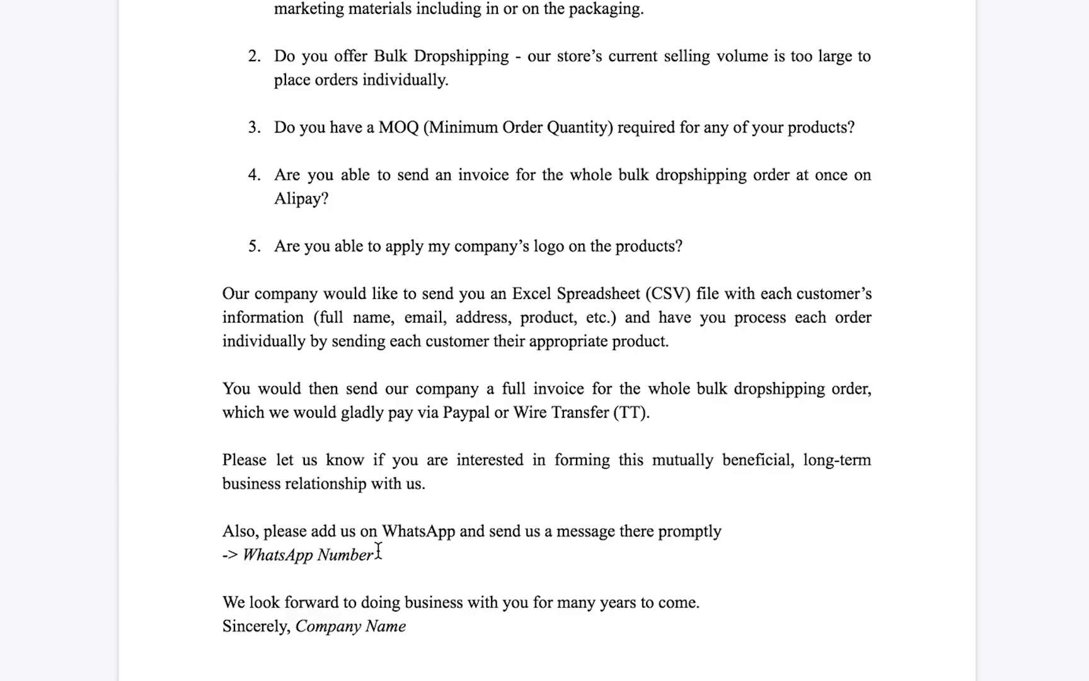
left_click_drag(408, 626, 308, 619)
left_click(446, 464)
scroll(447, 464, "up", 4)
scroll(359, 301, "down", 4)
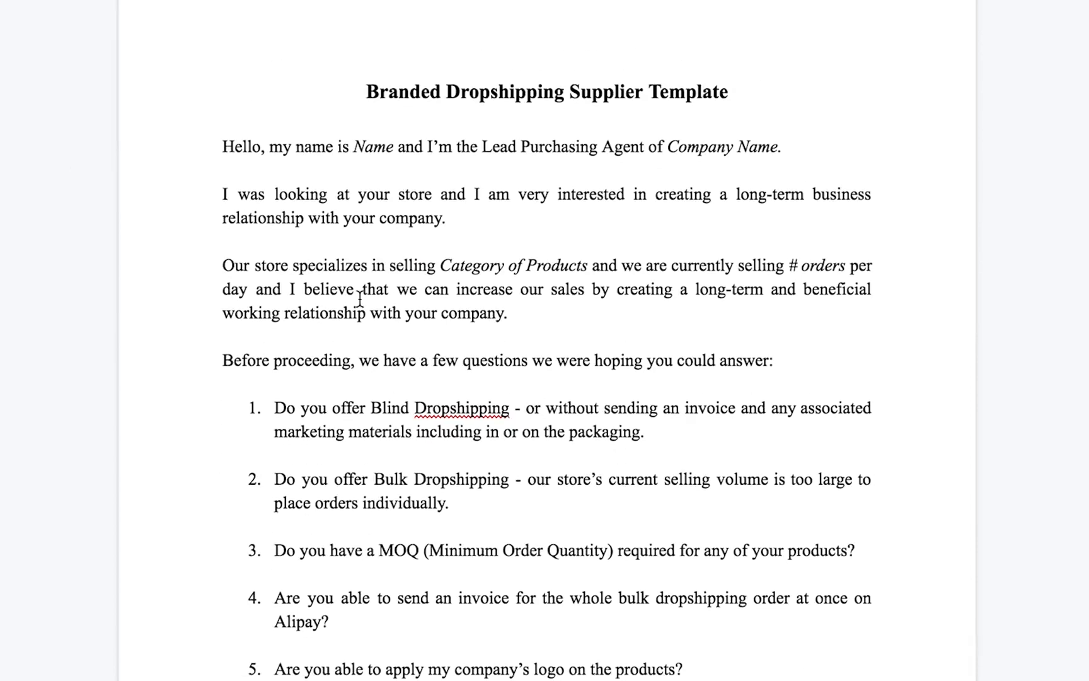
scroll(360, 302, "up", 5)
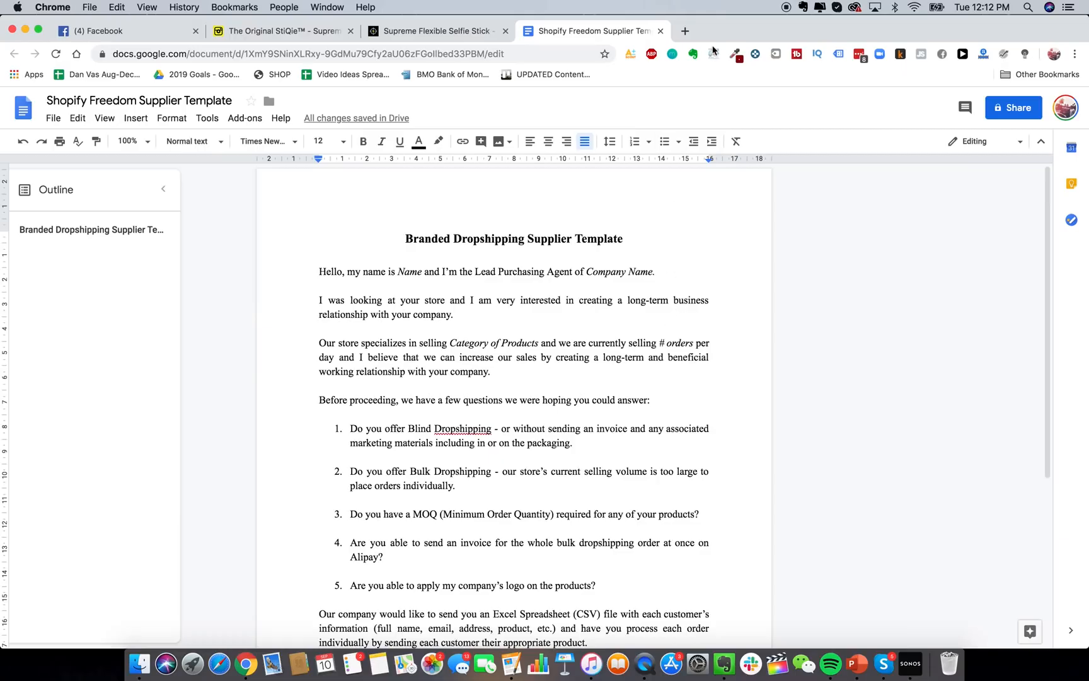
Open AliExpress in a new tab after glancing at the other selfie stick research tabs.
left_click(681, 30)
type("alie")
key("Return")
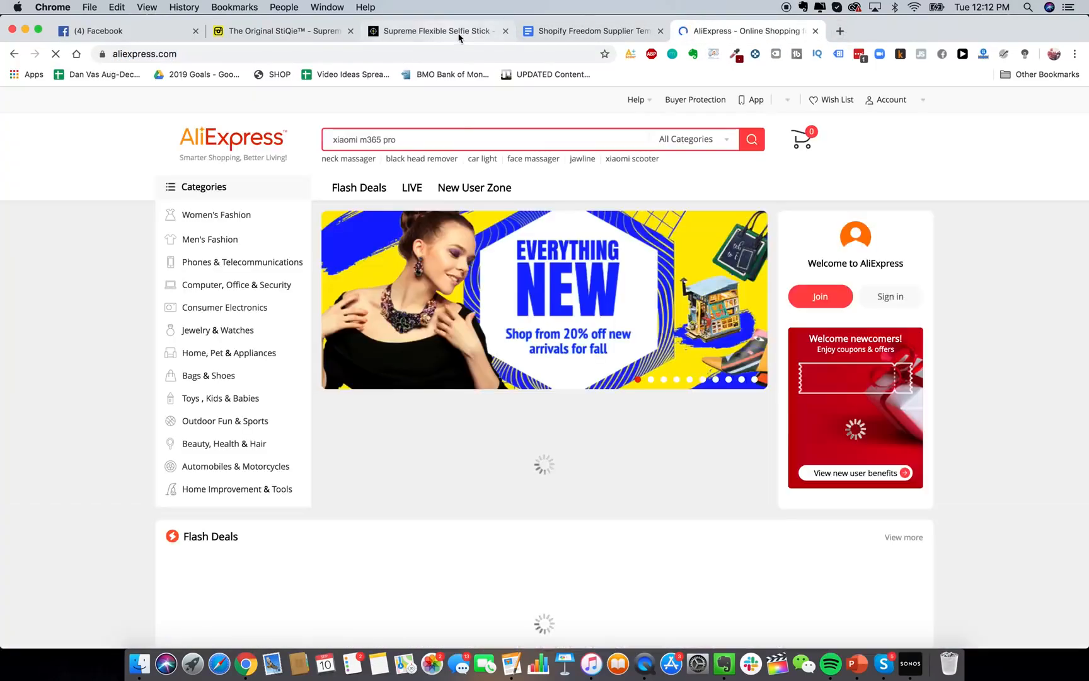
left_click(457, 33)
left_click(270, 31)
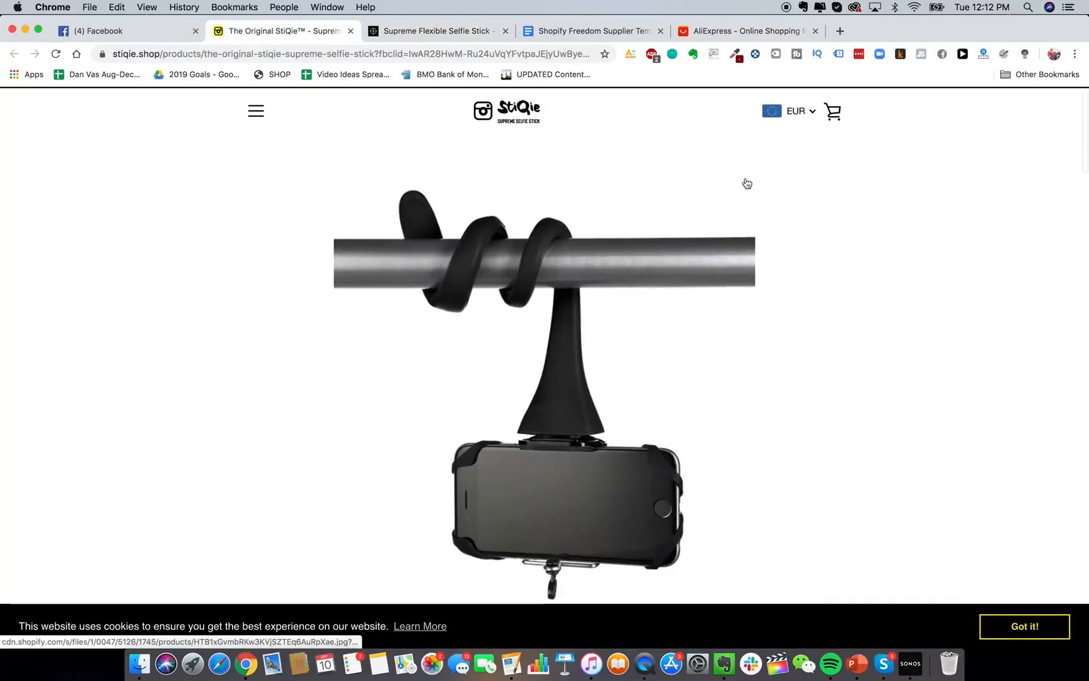
left_click(749, 31)
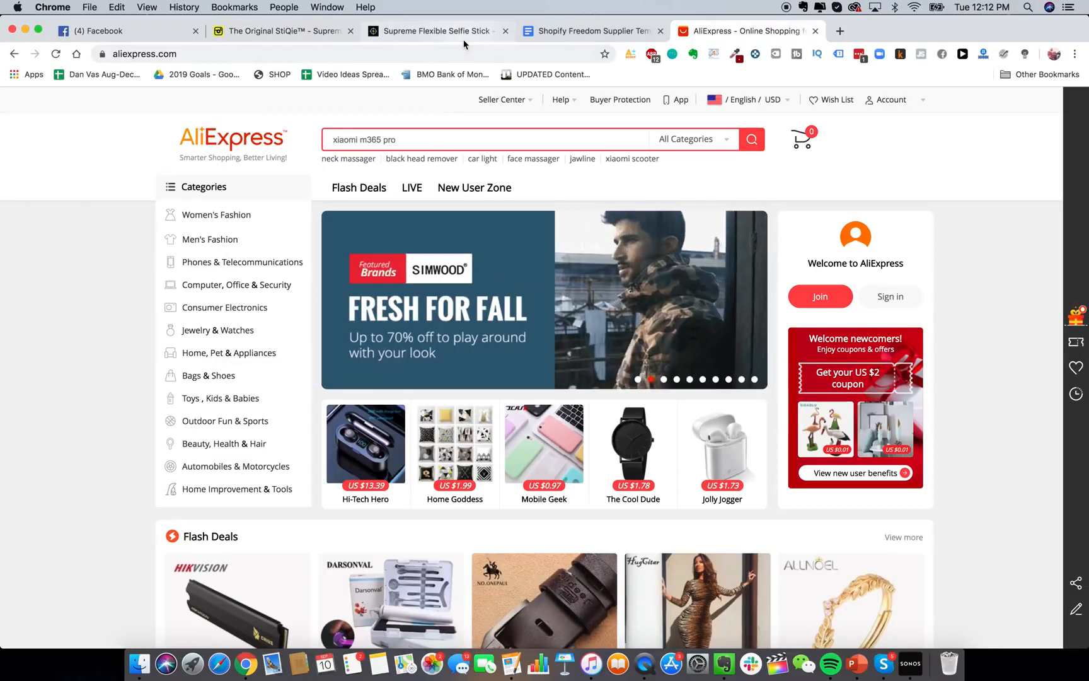
Search AliExpress for 'flexible selfie stick', trying the Orders sort before returning to Best Match.
type("flexible selfie st")
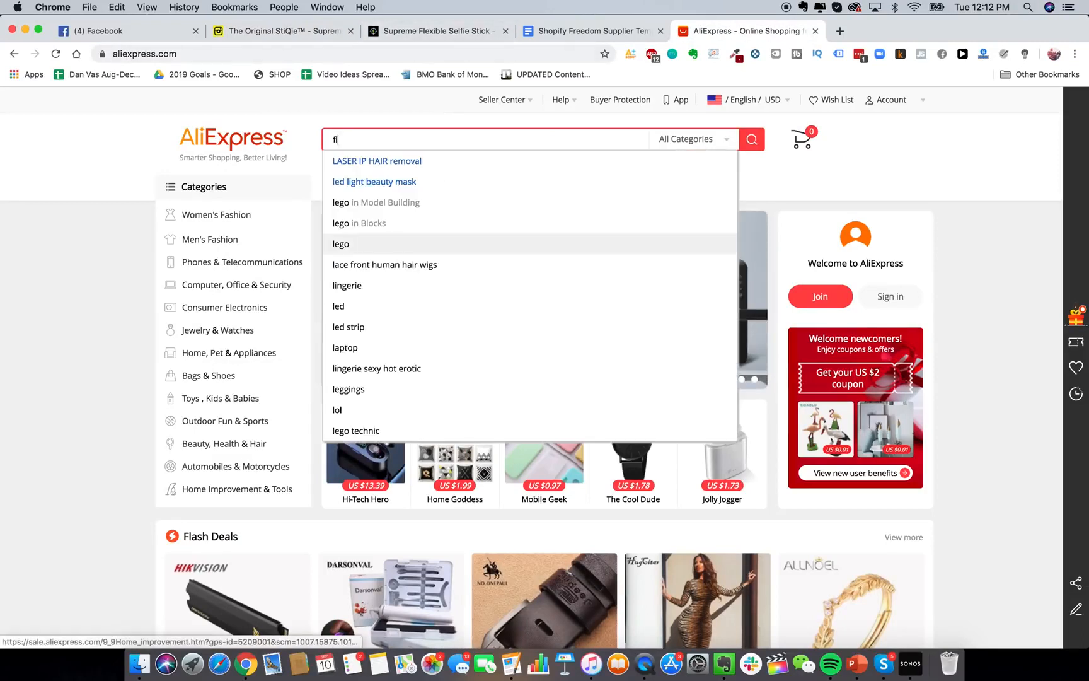
type("ick")
key("Return")
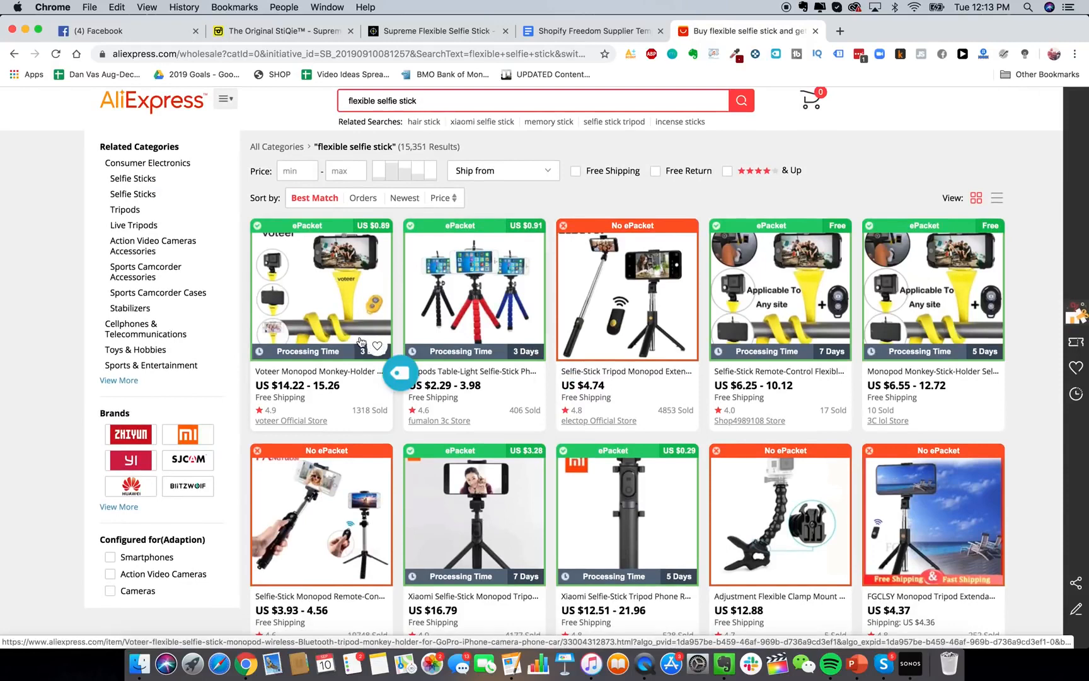
scroll(335, 280, "down", 1)
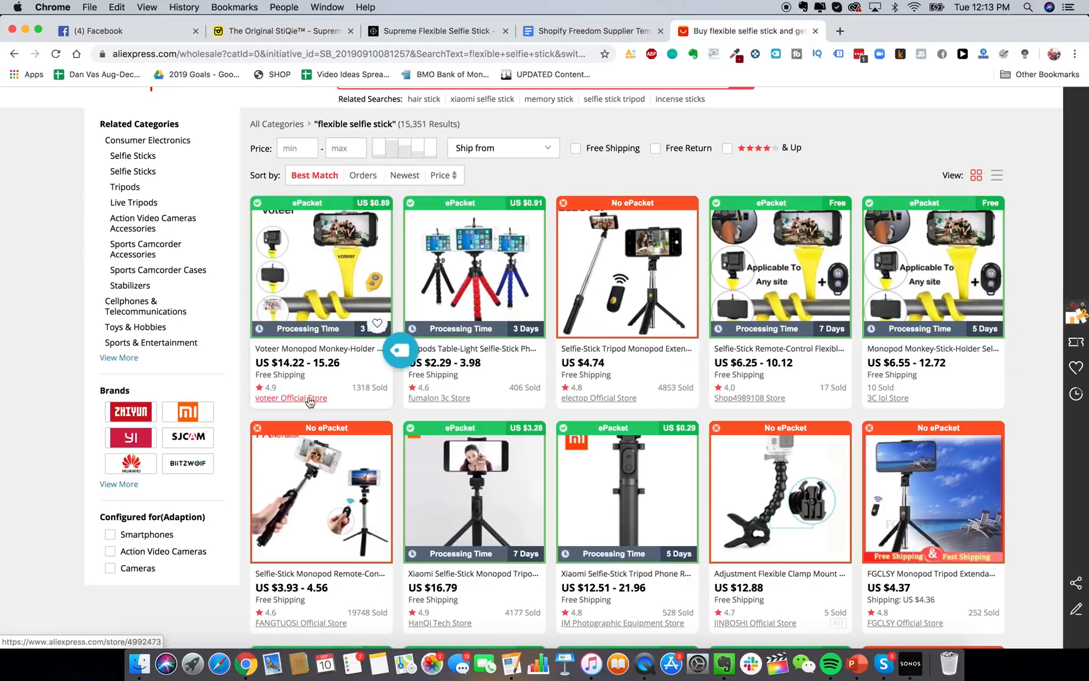
scroll(327, 406, "down", 1)
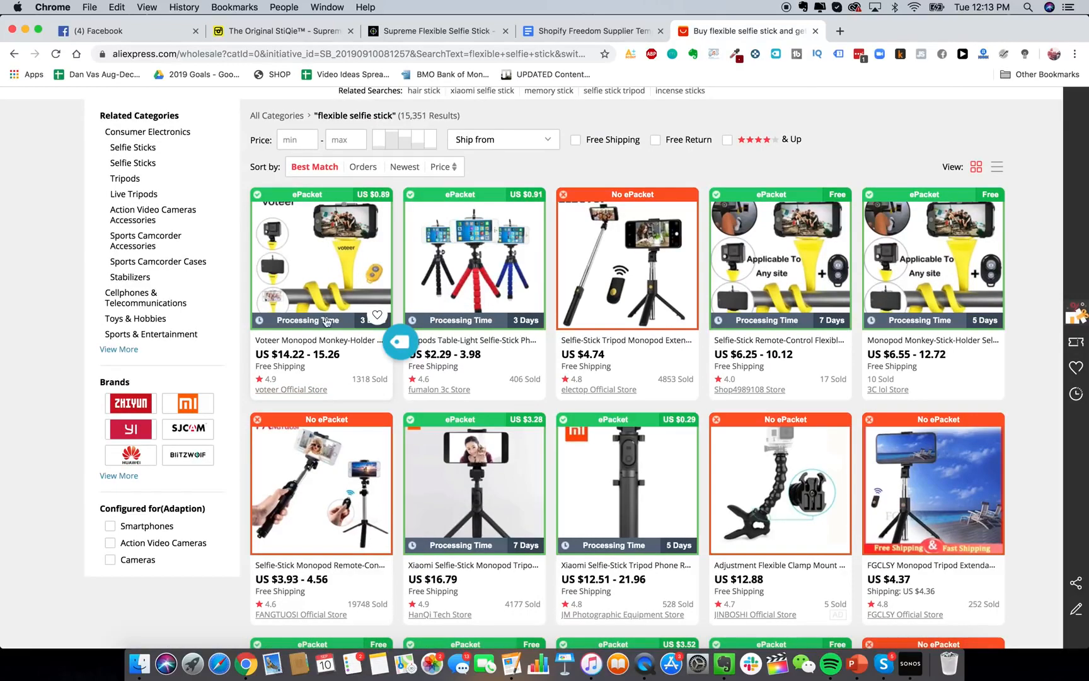
scroll(342, 378, "up", 1)
scroll(335, 392, "down", 5)
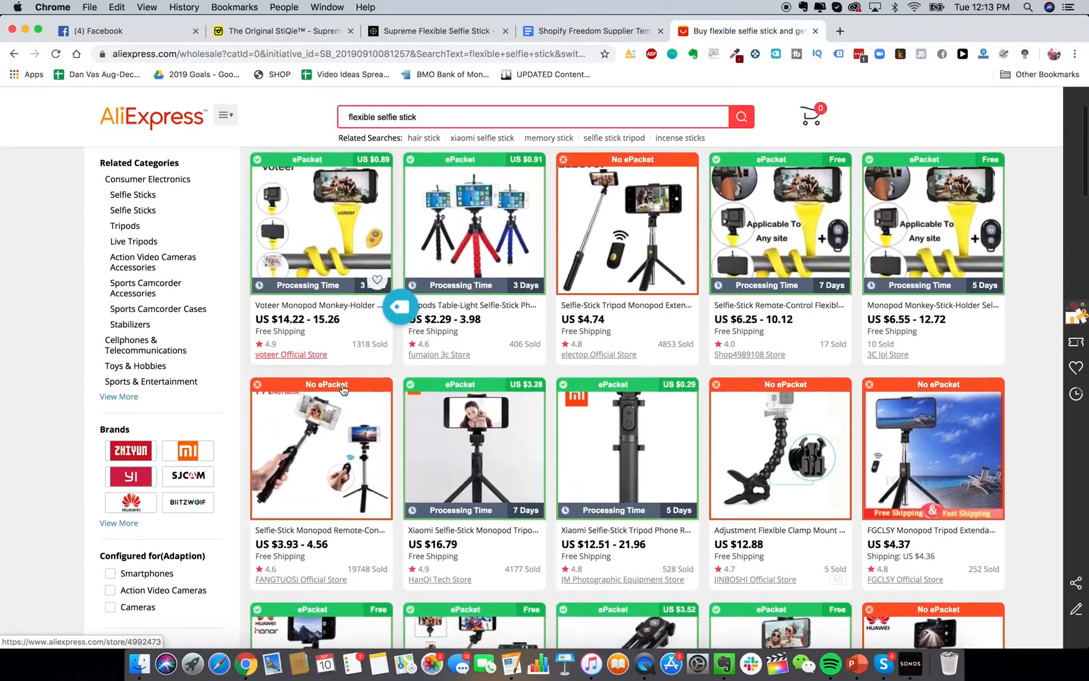
scroll(614, 498, "up", 6)
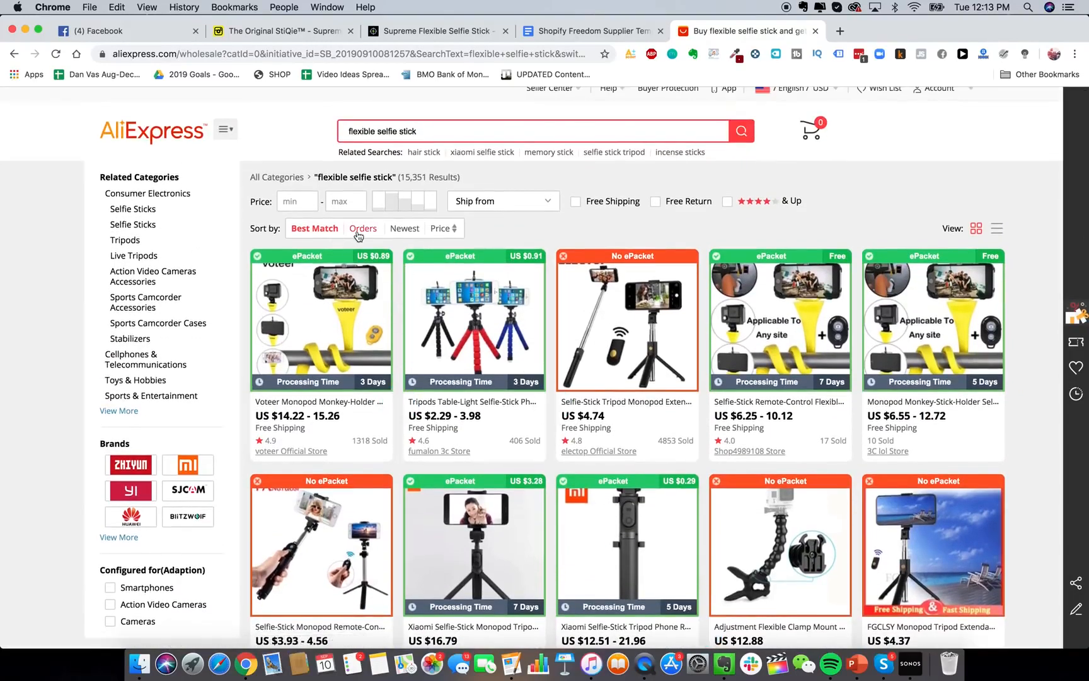
left_click(355, 230)
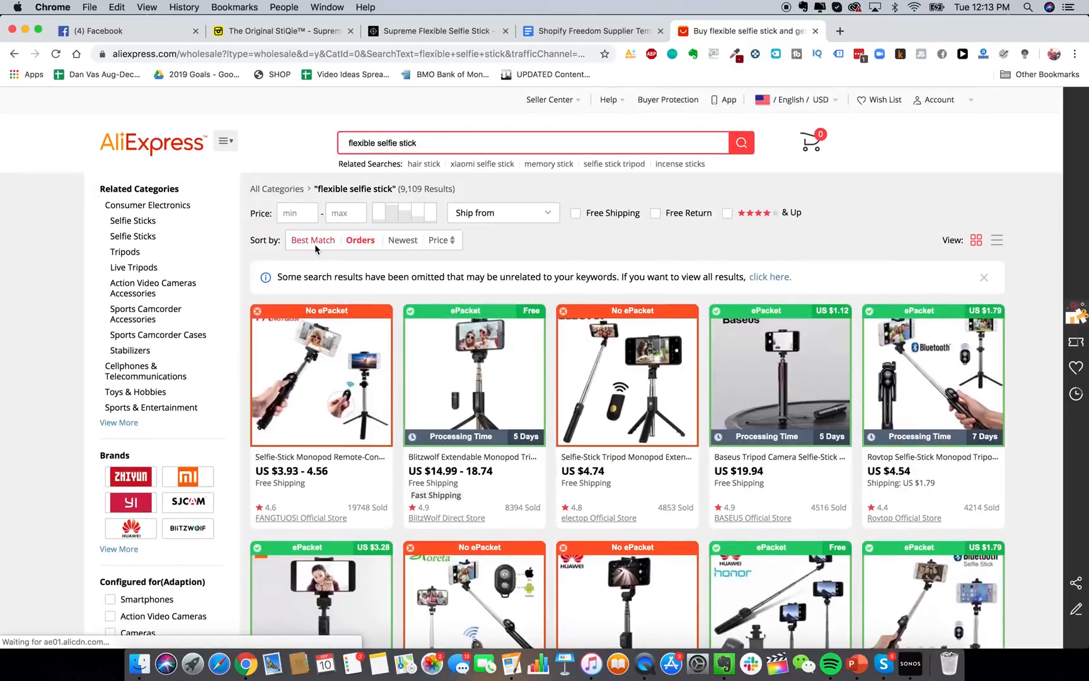
left_click(312, 240)
scroll(919, 332, "down", 2)
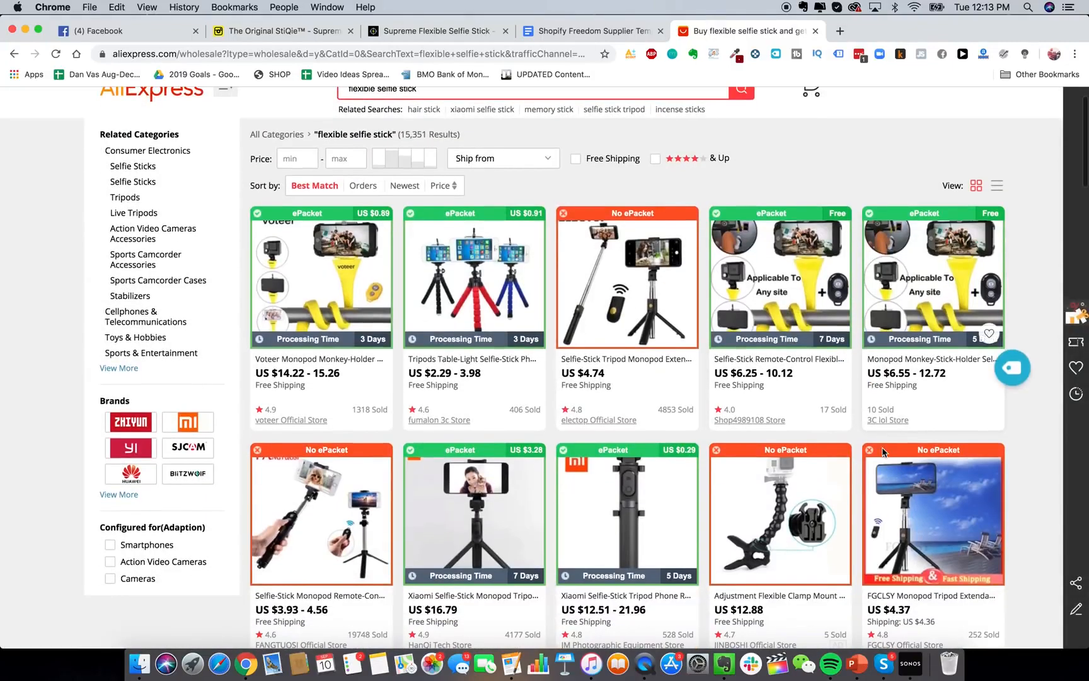
Open the 3C lol Store flexible selfie stick monopod listing in a new tab and view it.
right_click(919, 332)
left_click(945, 339)
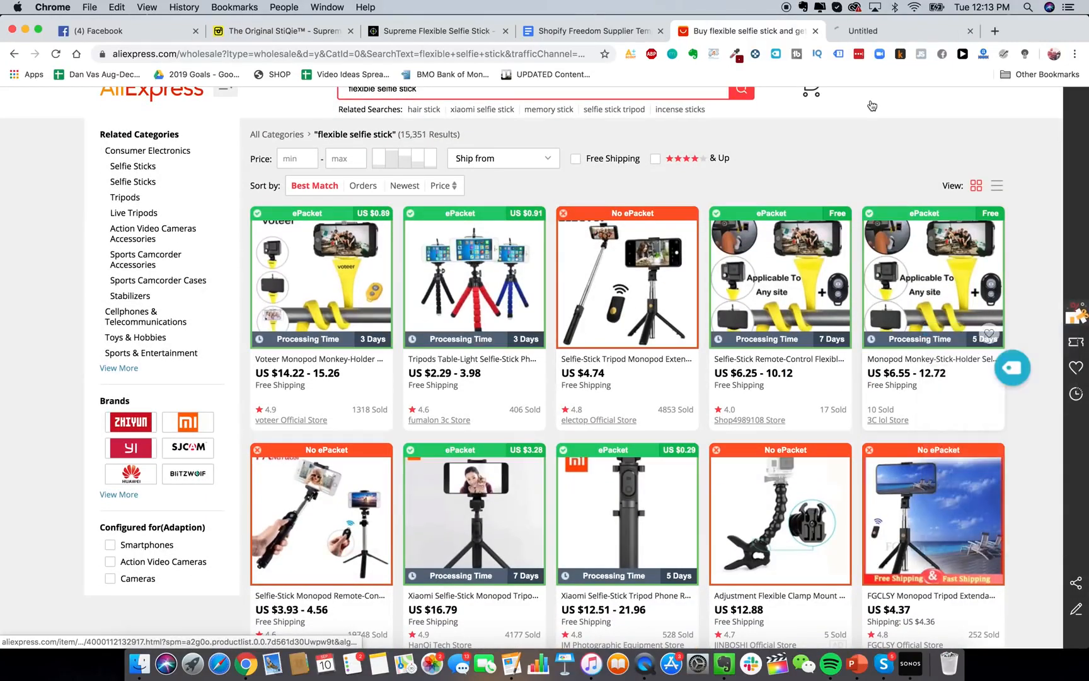
left_click(876, 37)
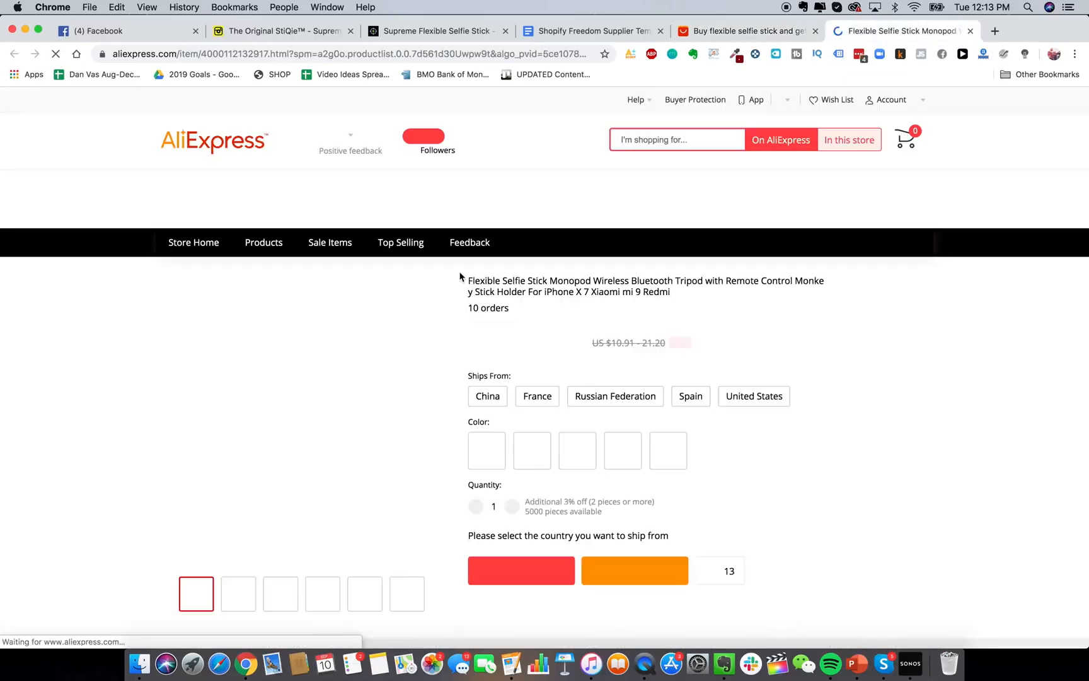
Try Buy Now on the flexible selfie stick monopod listing several times.
scroll(764, 487, "down", 1)
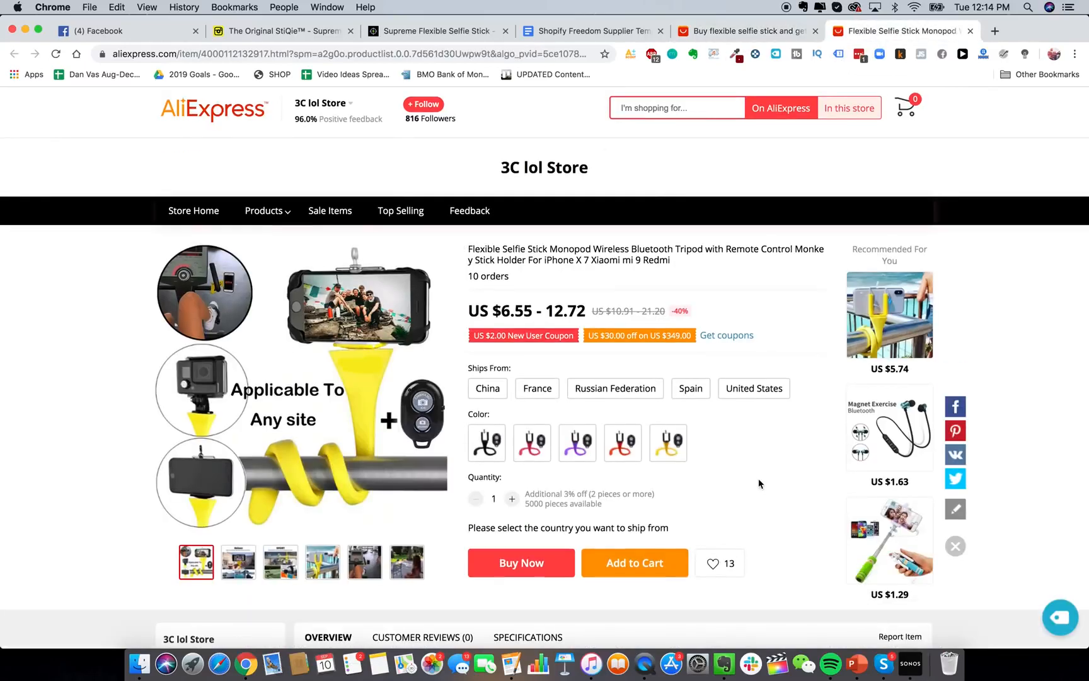
scroll(750, 473, "down", 3)
scroll(747, 468, "up", 3)
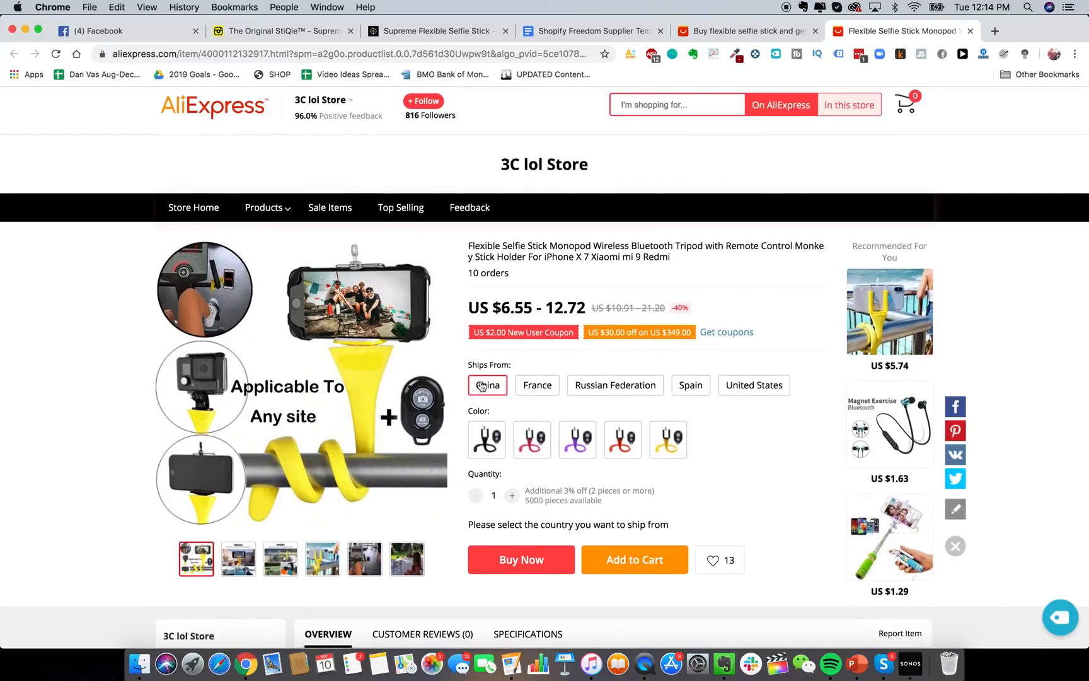
left_click(520, 554)
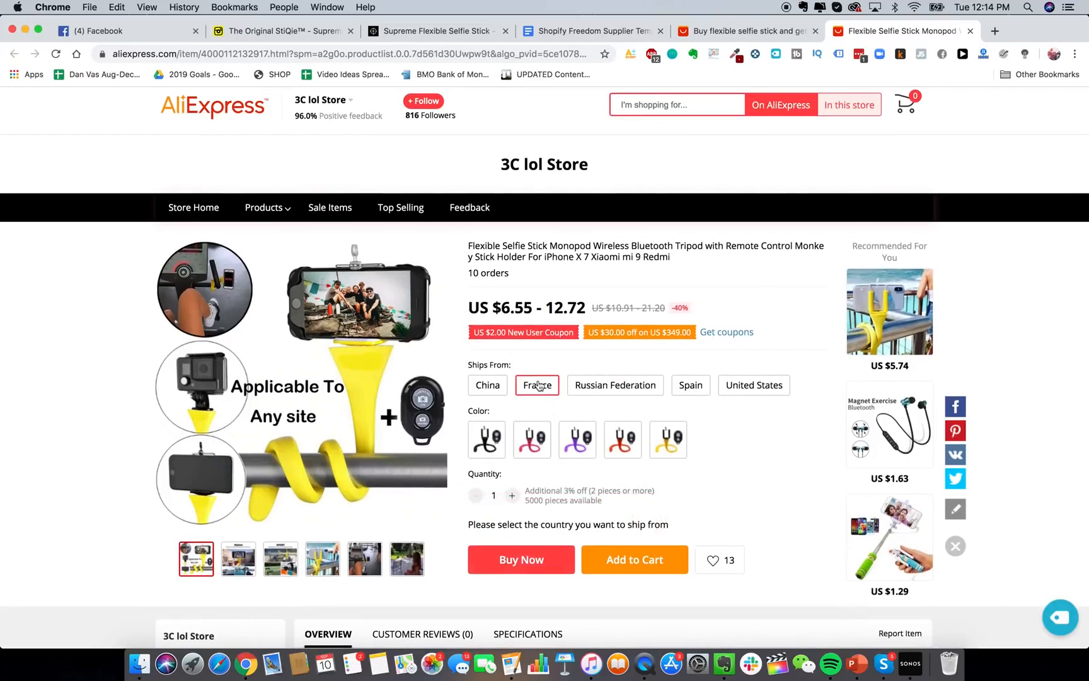
left_click(503, 392)
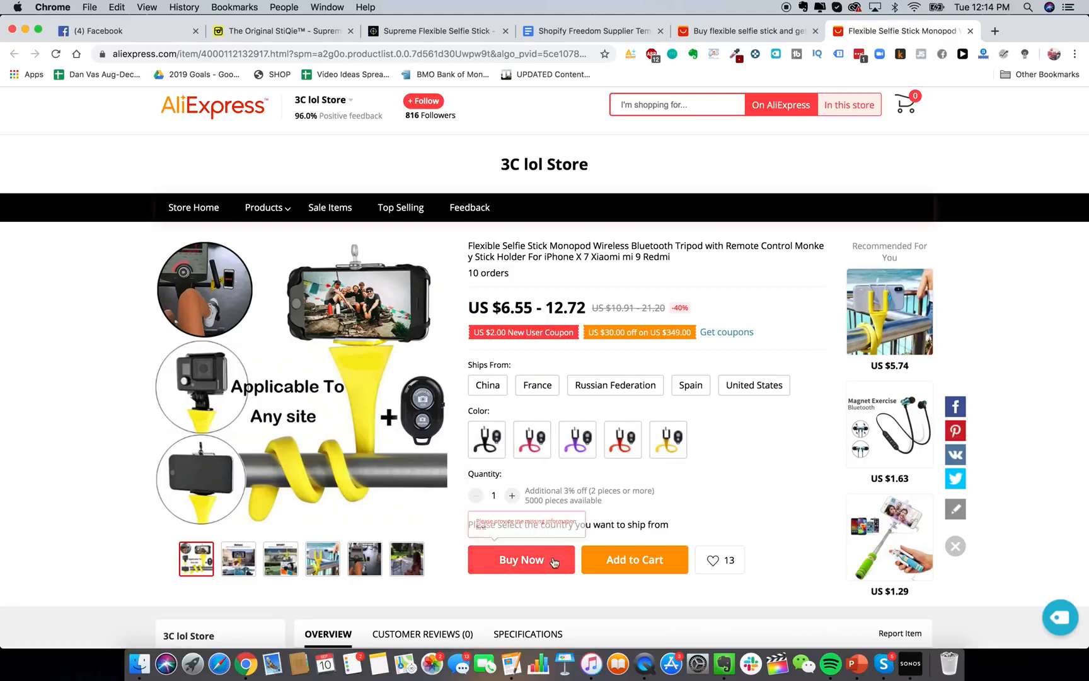
left_click(634, 568)
Use Contact Now to open a 3C lol Store chat, then go back to the template document.
scroll(633, 555, "down", 1)
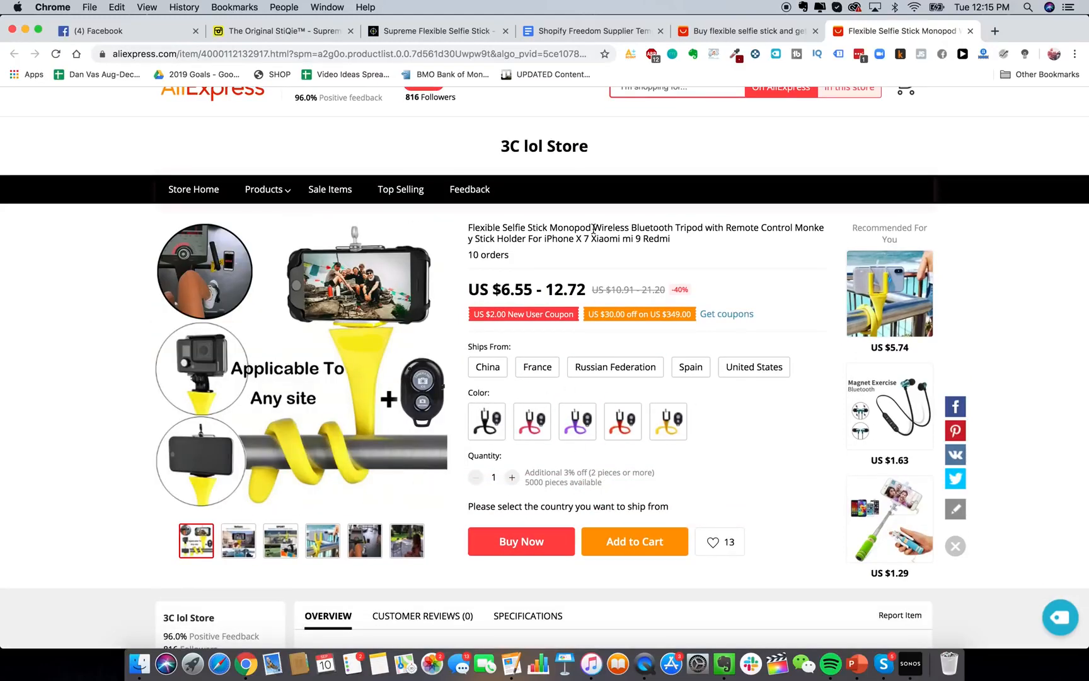
scroll(447, 198, "up", 2)
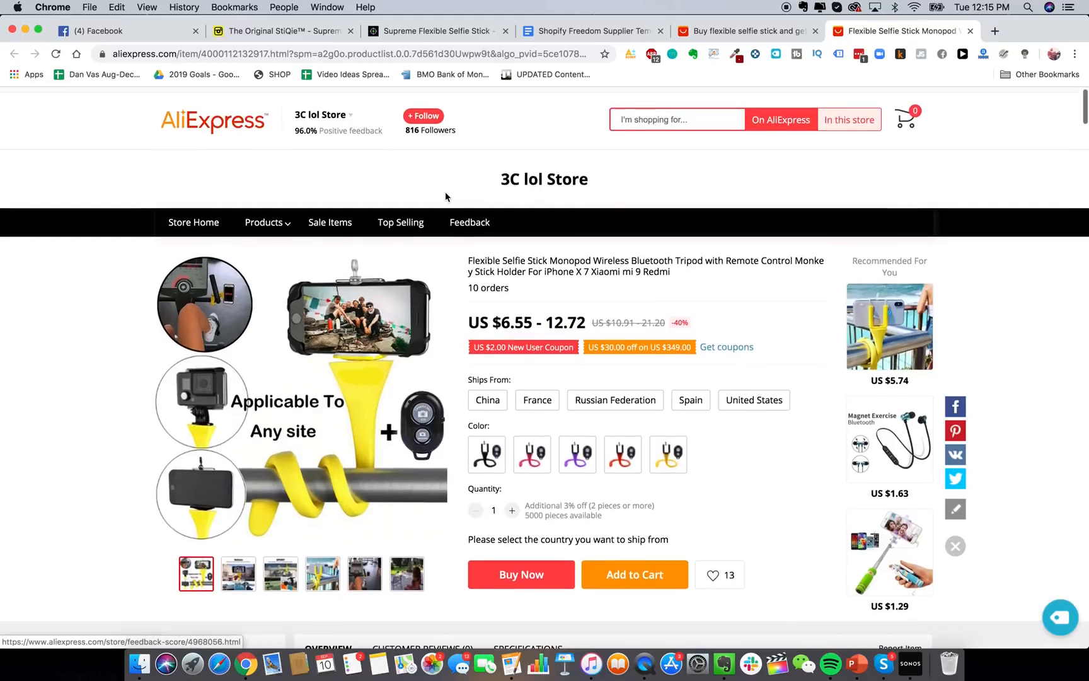
scroll(533, 356, "down", 2)
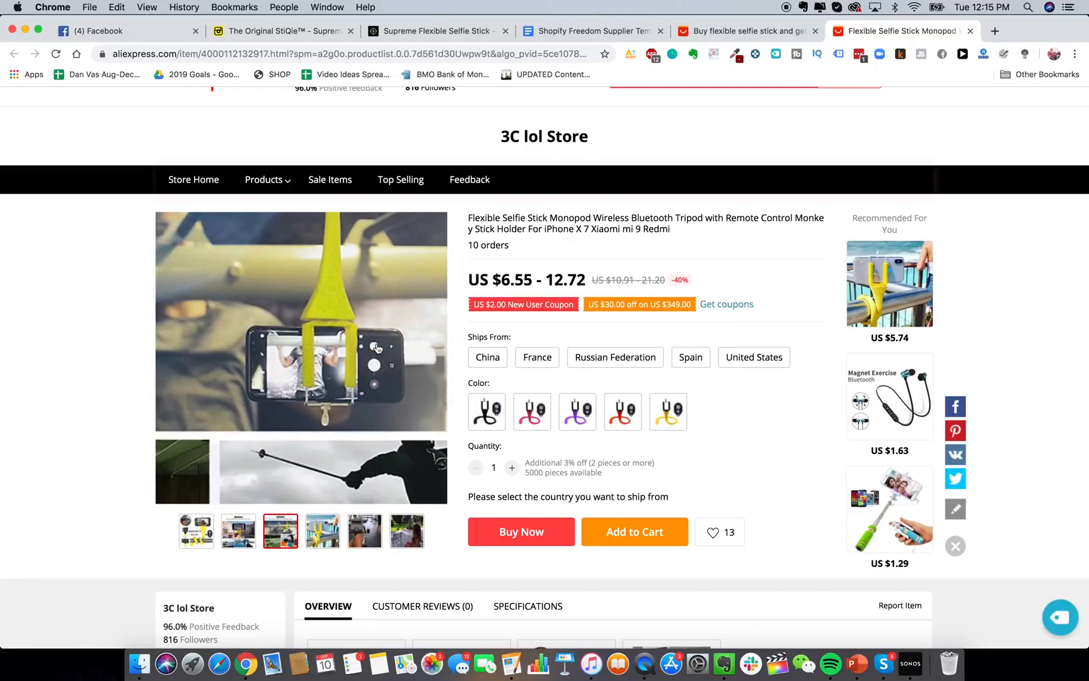
scroll(377, 348, "up", 2)
mouse_move(328, 114)
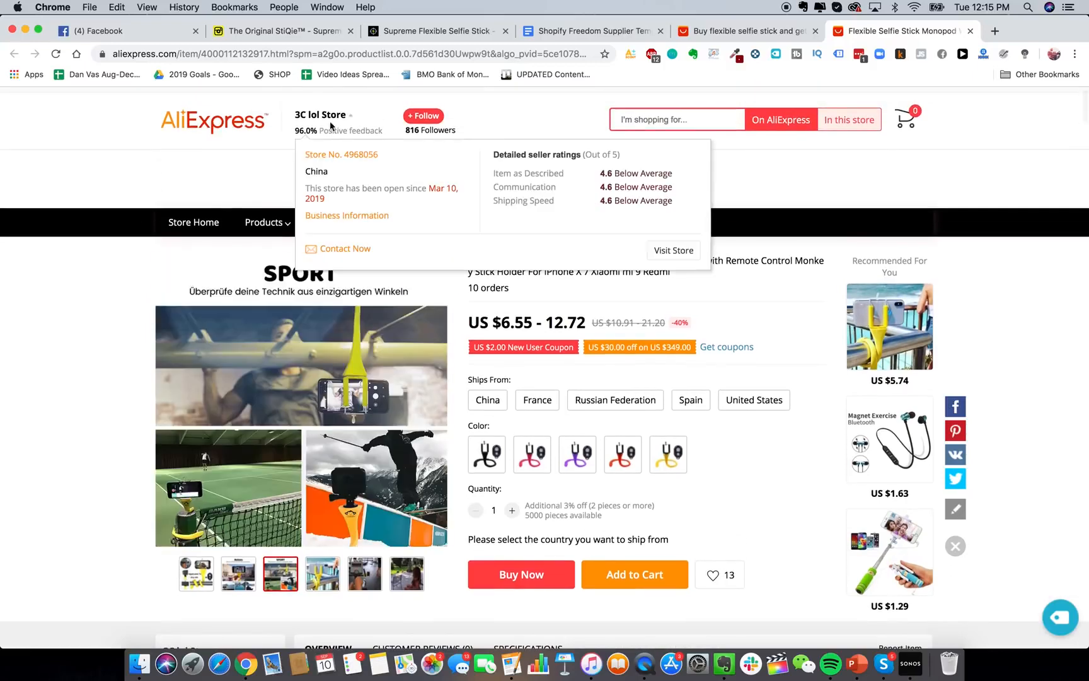
left_click(338, 249)
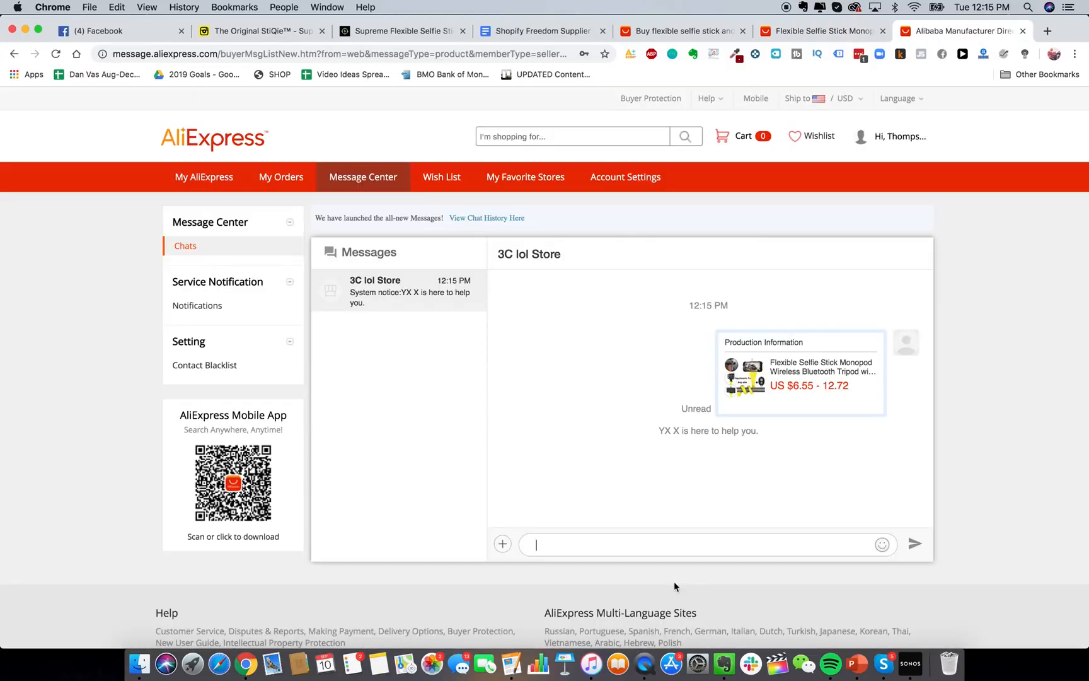
left_click(518, 34)
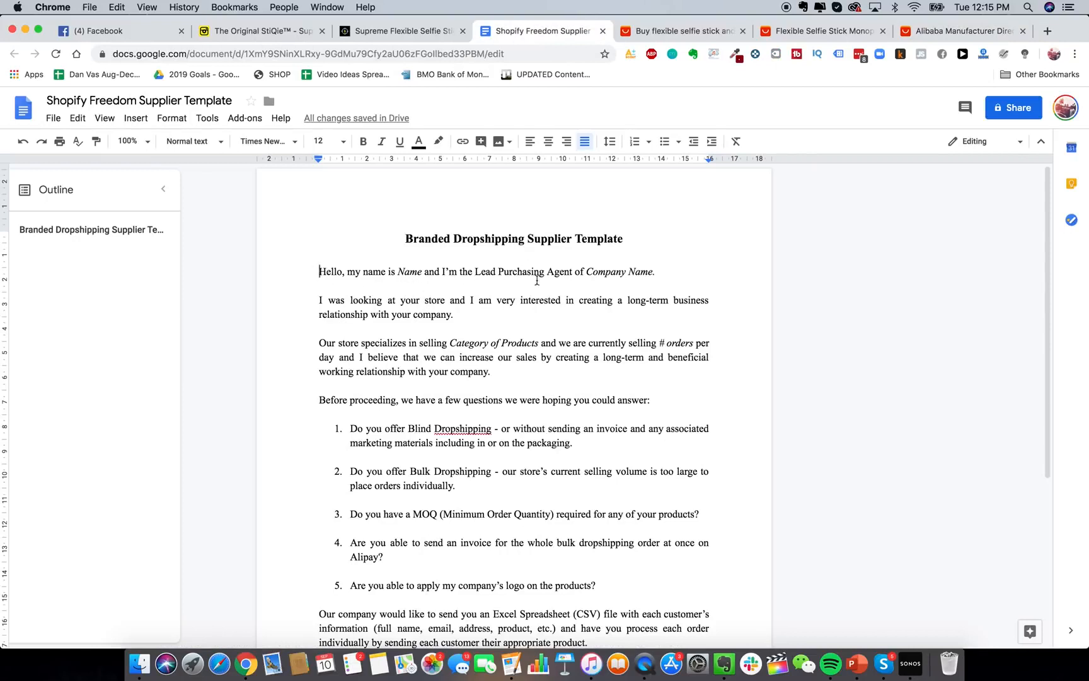
Copy the template message from 'Hello' through the end and return to the 3C lol Store chat.
left_click_drag(400, 237, 522, 245)
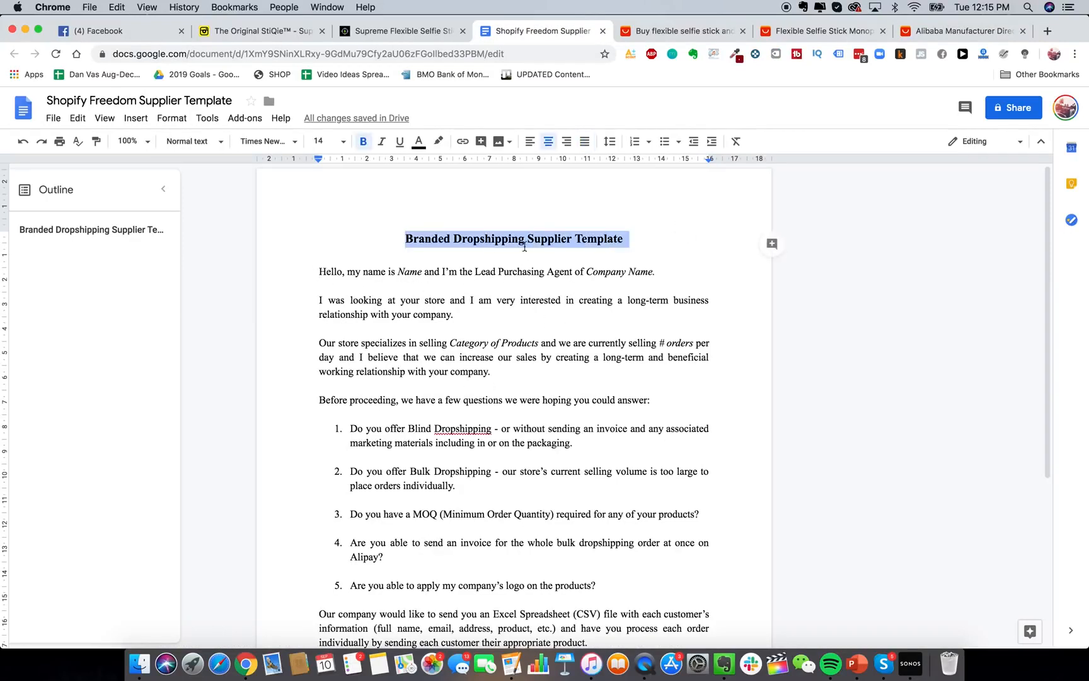
left_click(394, 268)
left_click_drag(303, 266, 564, 661)
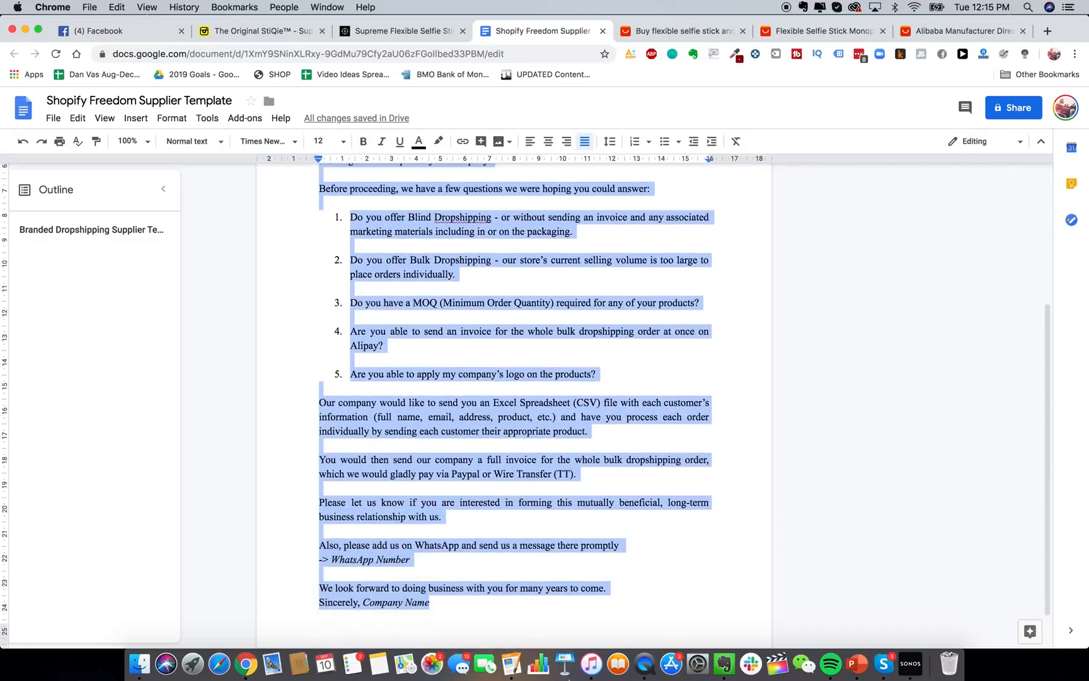
left_click(953, 35)
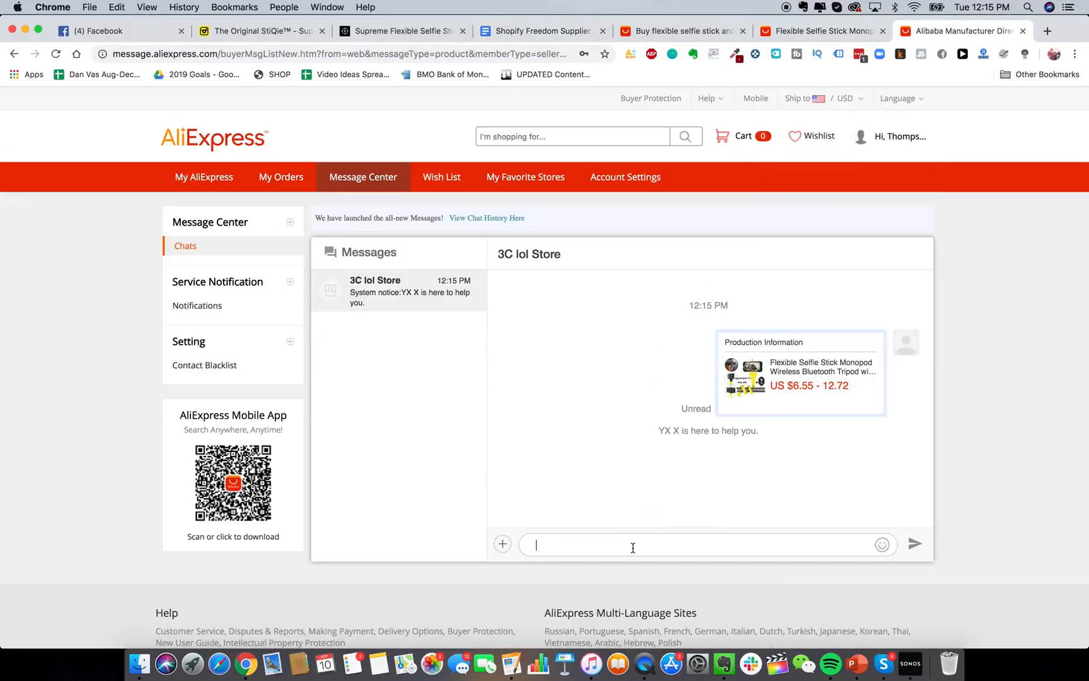
Paste the template into the 3C lol Store chat, then browse the 15,351 'flexible selfie stick' results.
key("super+v")
scroll(578, 517, "up", 10)
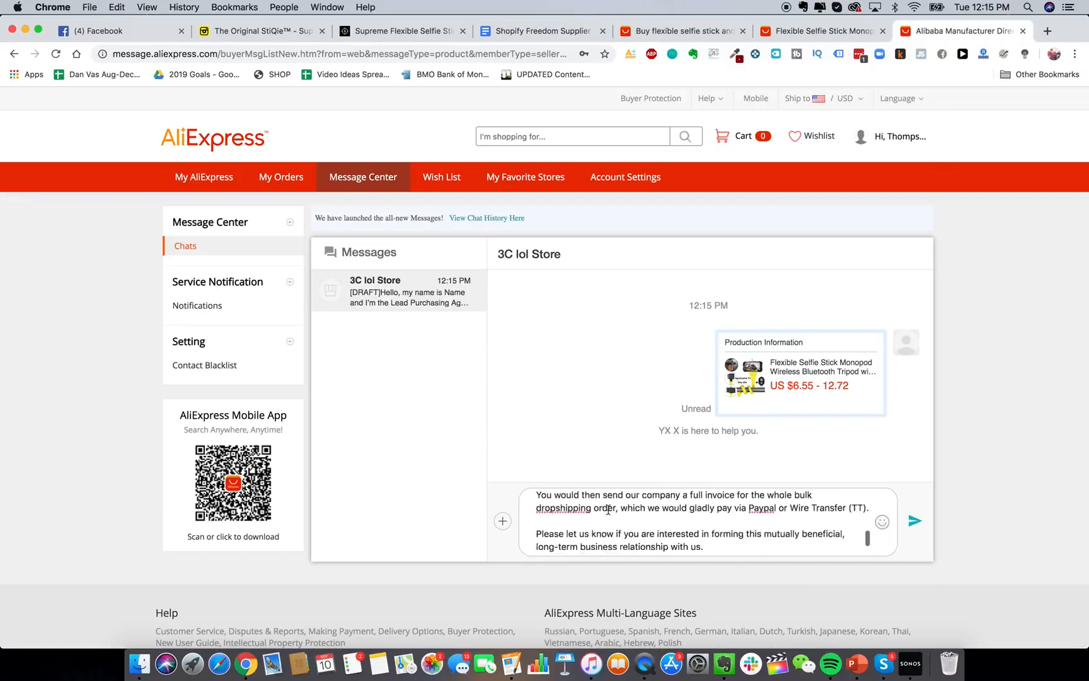
left_click(666, 28)
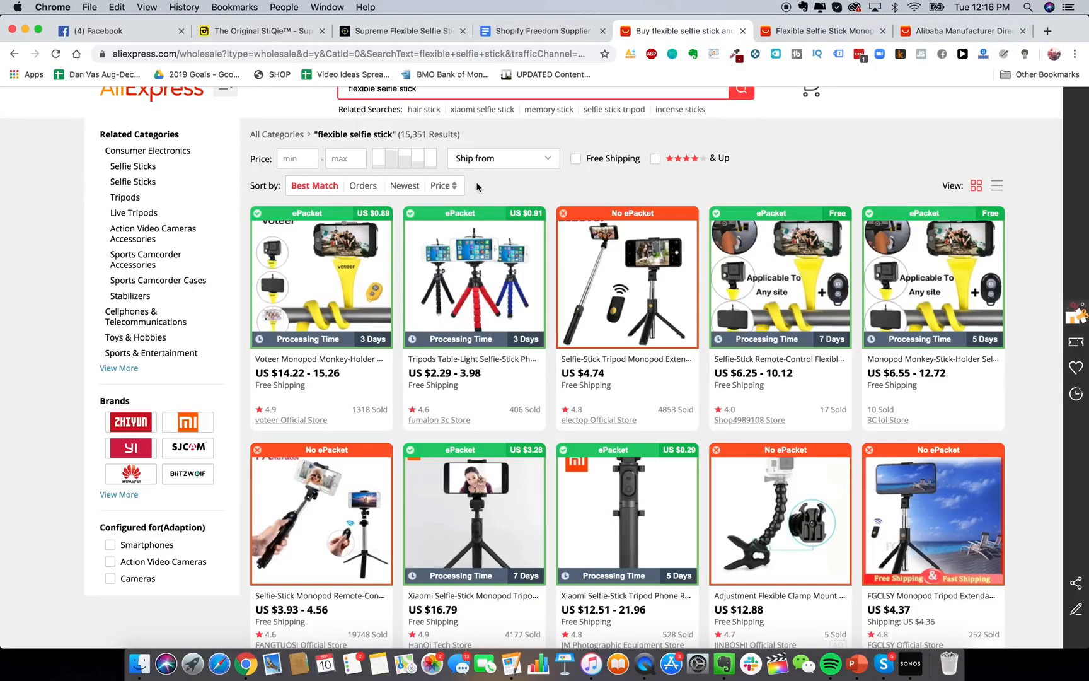
scroll(498, 265, "up", 2)
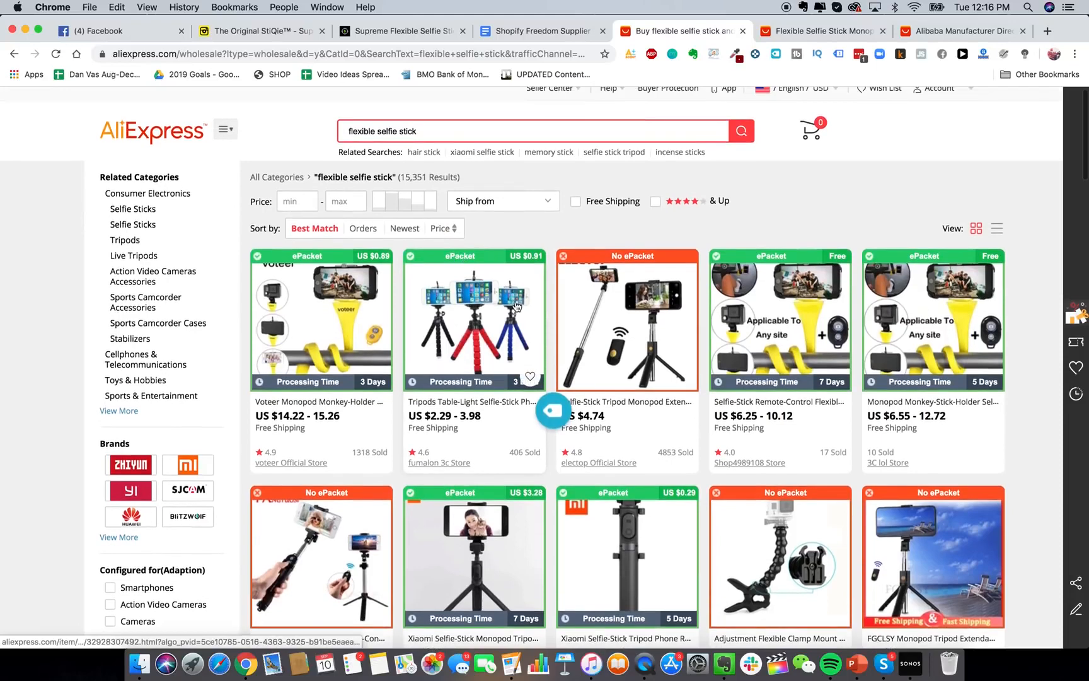
scroll(515, 305, "down", 1)
scroll(504, 303, "up", 1)
scroll(493, 299, "down", 1)
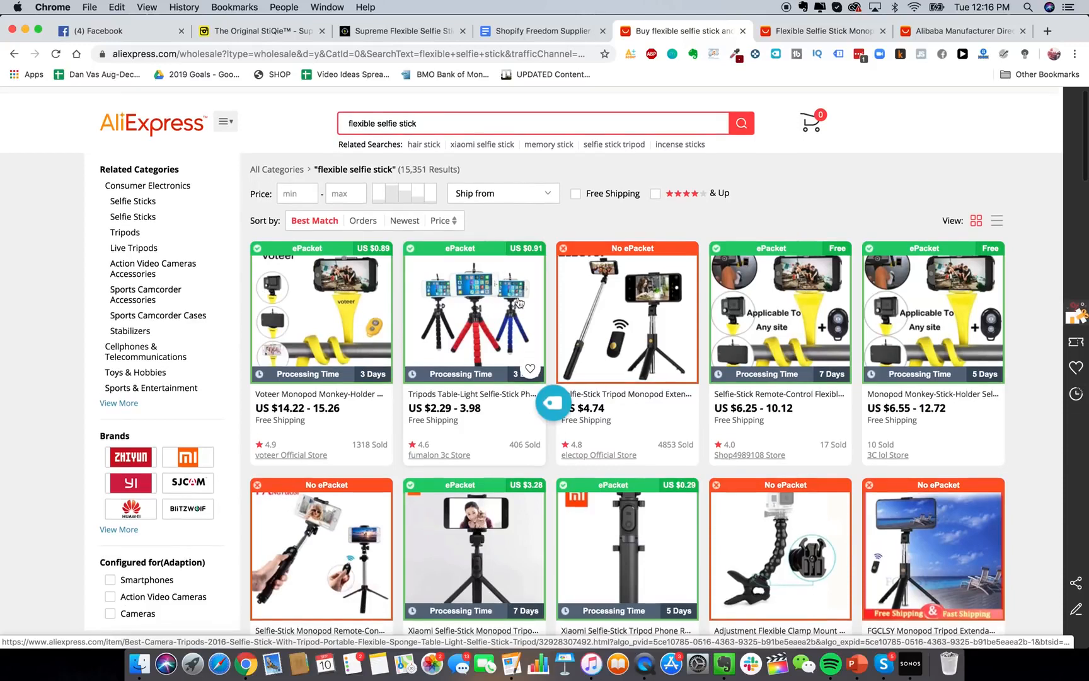
scroll(514, 296, "down", 1)
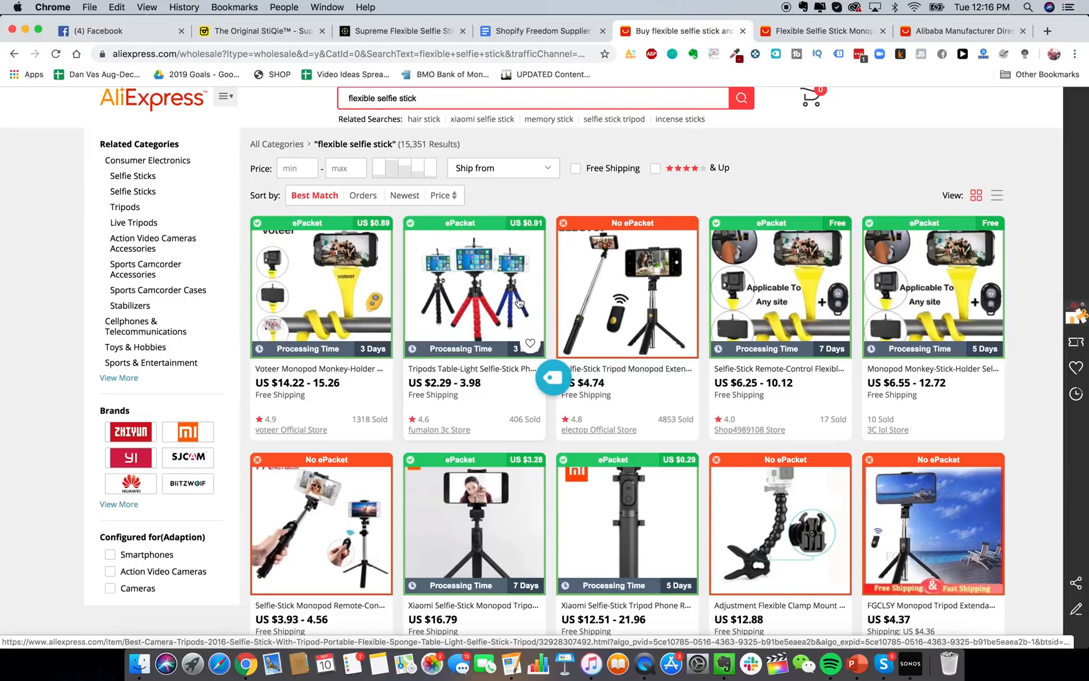
scroll(522, 296, "up", 2)
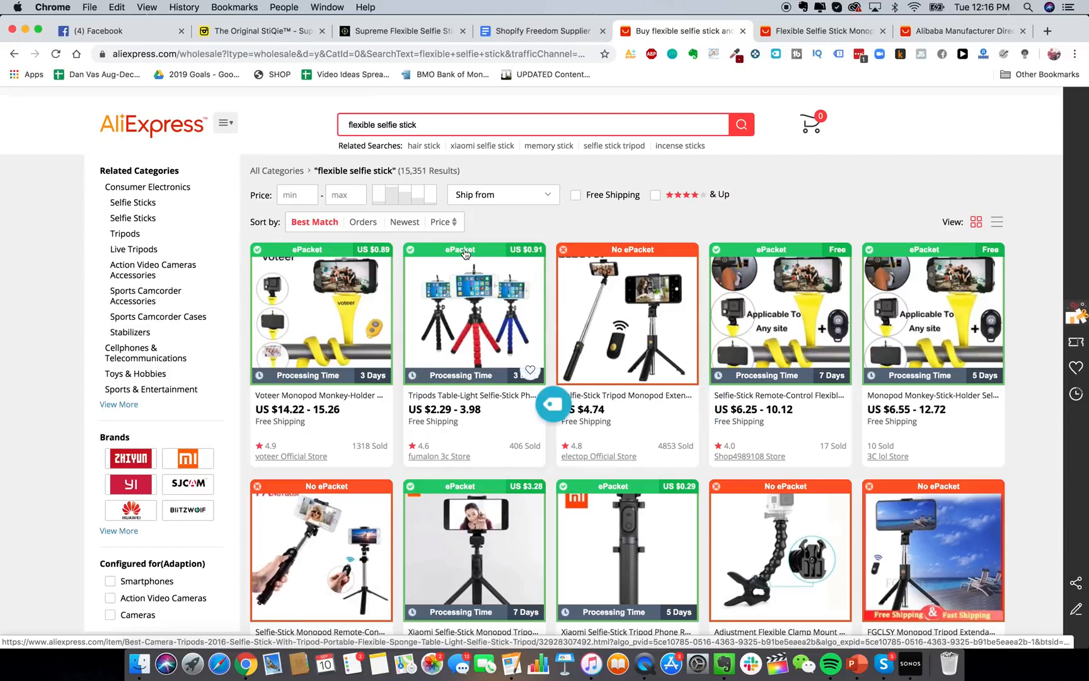
scroll(465, 253, "up", 1)
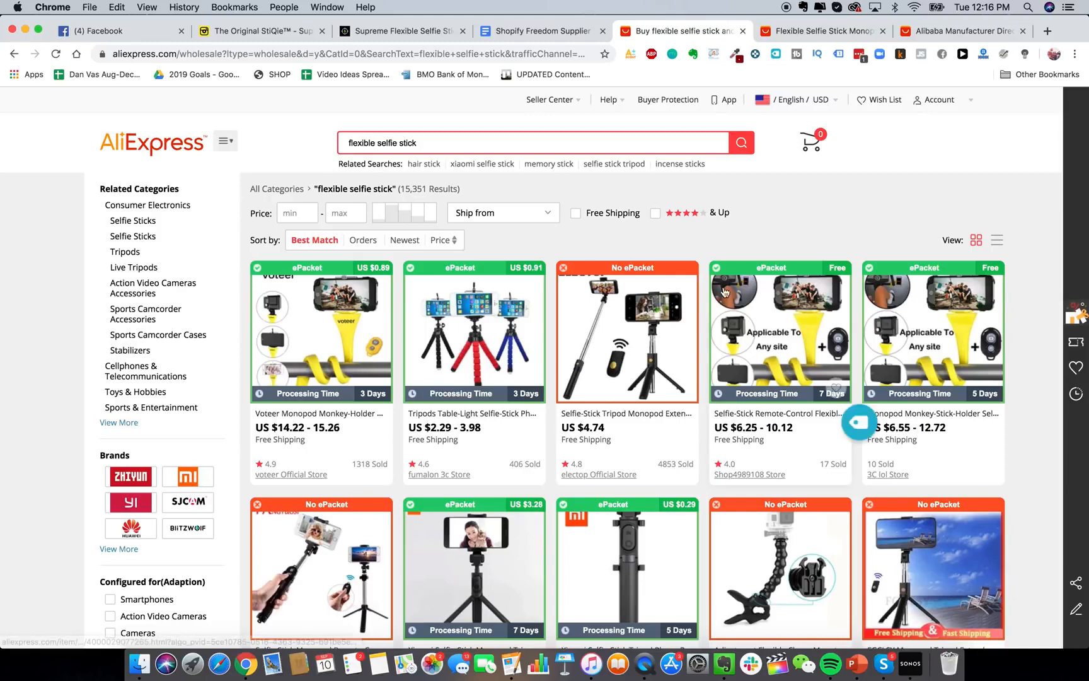
scroll(756, 252, "down", 1)
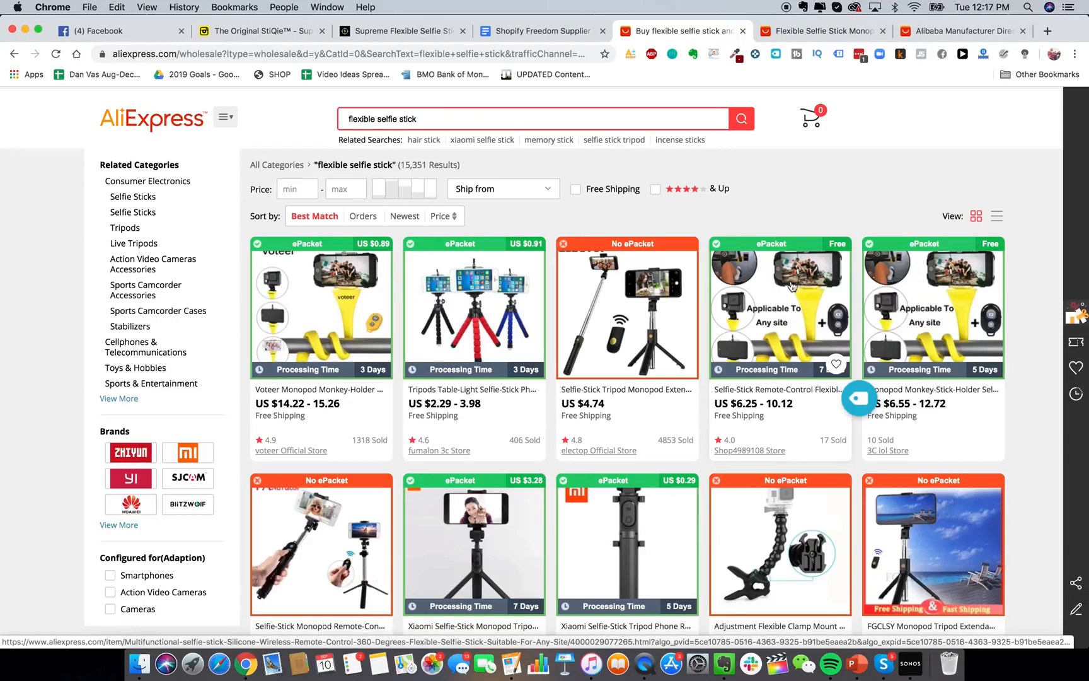
Load alibaba.com in place of the 3C lol Store product page.
left_click(813, 31)
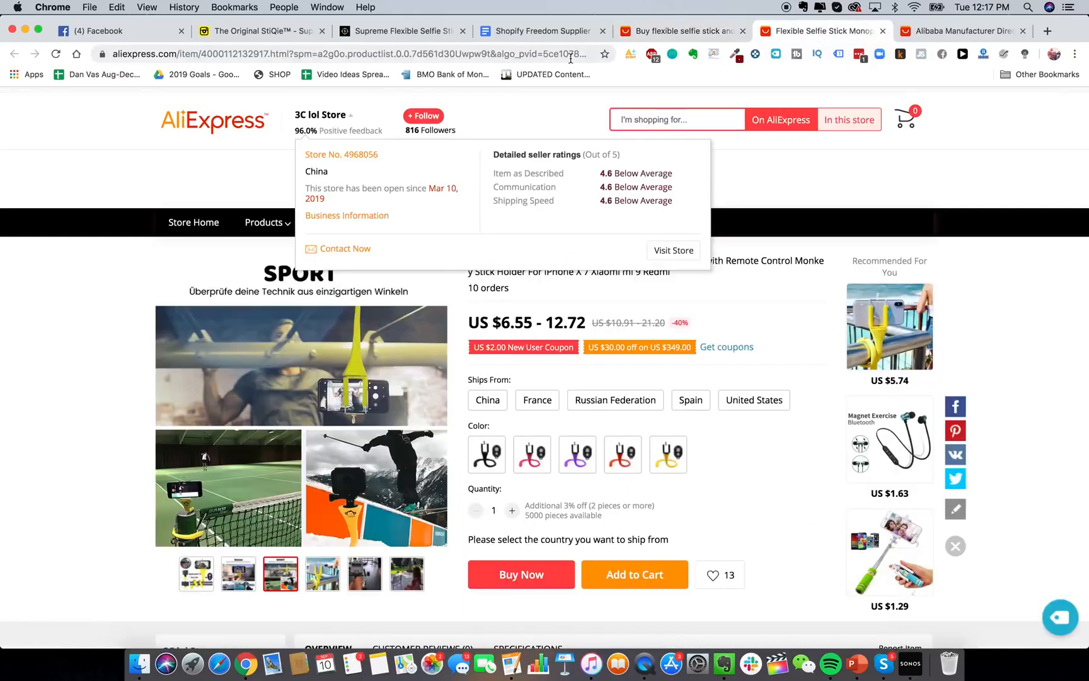
left_click(566, 54)
type("alibaba.com")
key("Return")
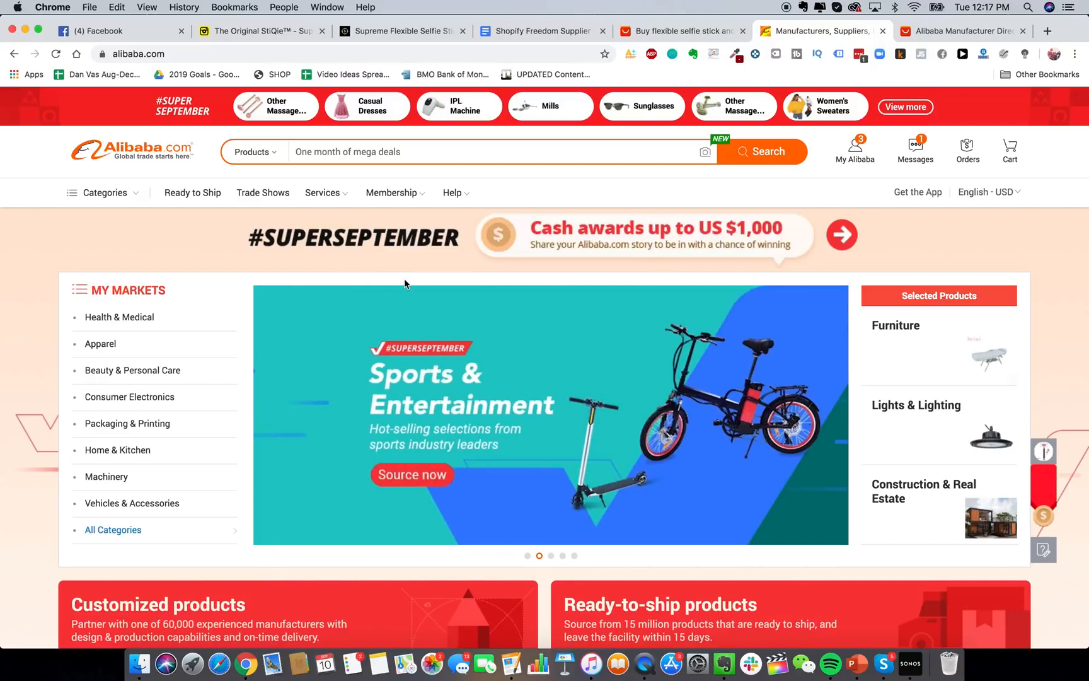
Search Alibaba for 'flexible selfie stick' and scroll through the 4,780 Best Match results.
left_click(489, 157)
type("flexibl")
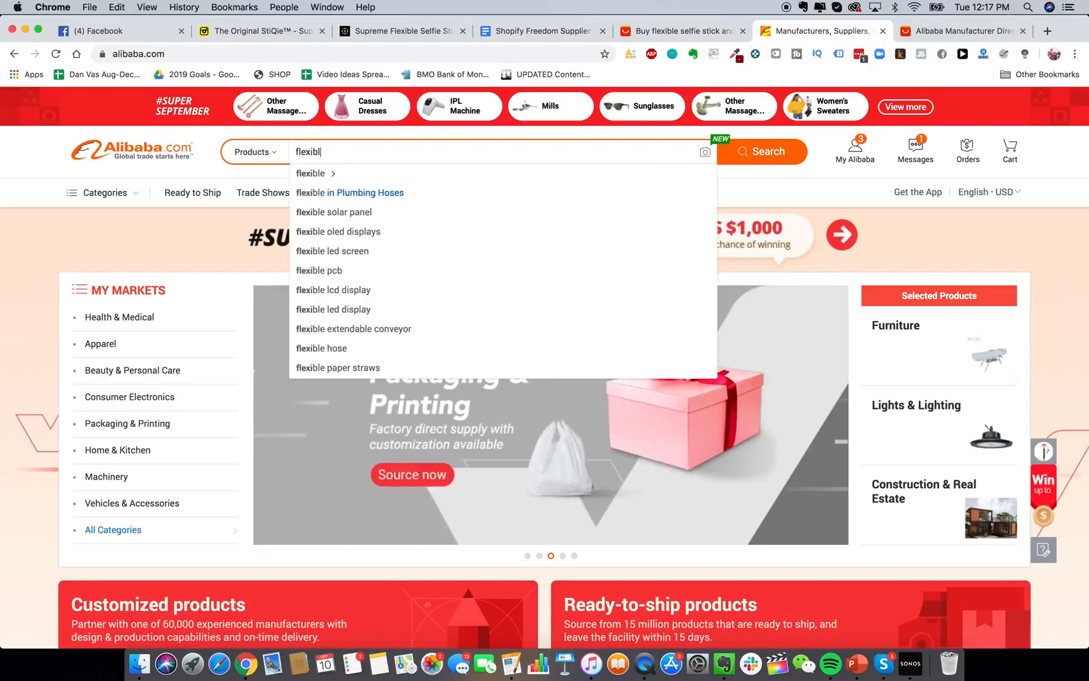
type("e selfie stick")
key("Return")
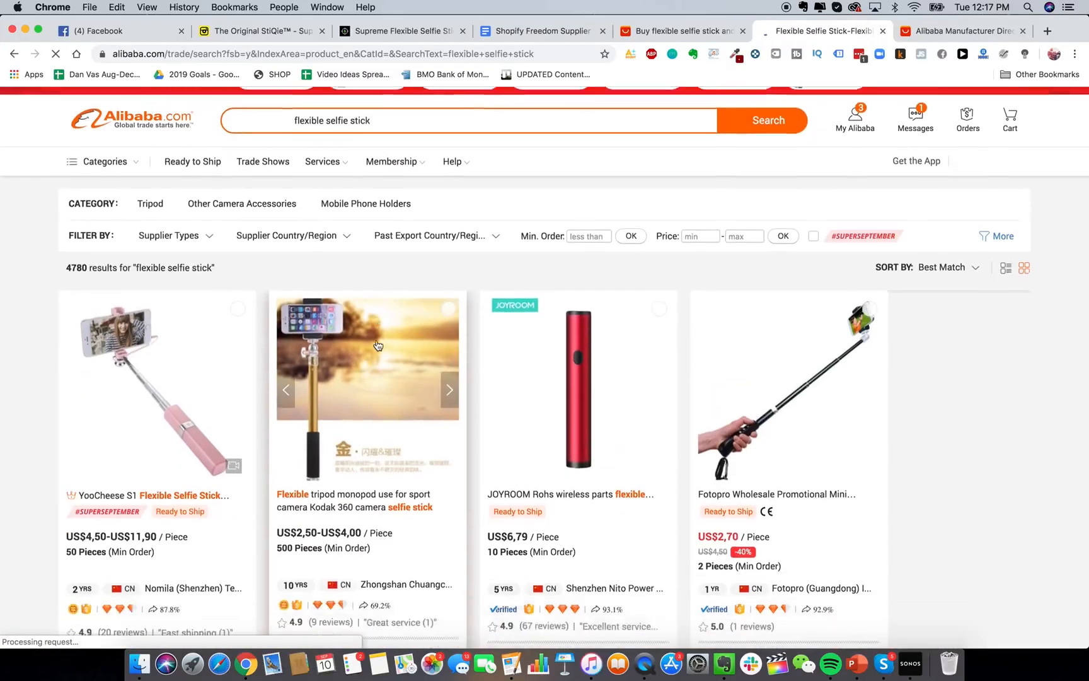
scroll(377, 346, "down", 10)
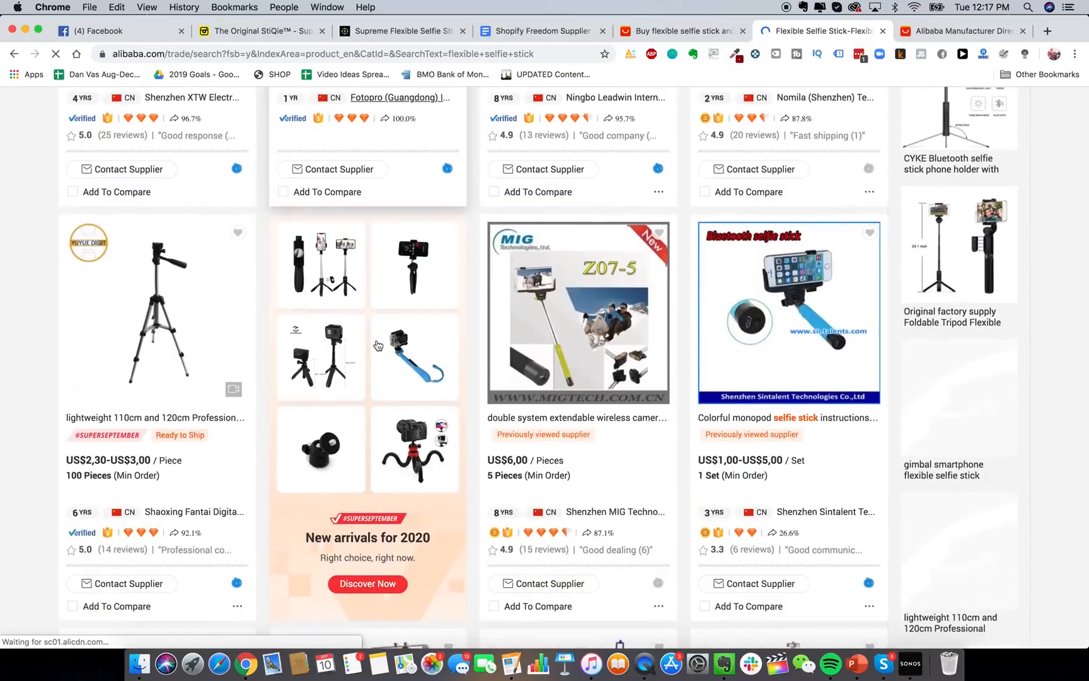
scroll(377, 346, "down", 5)
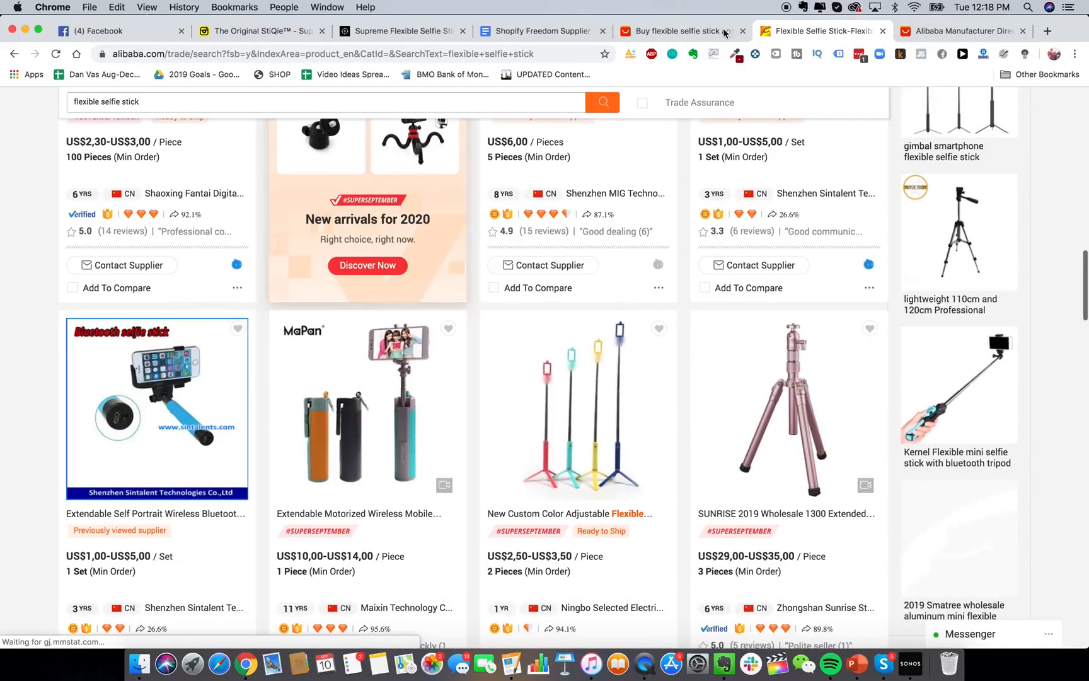
scroll(540, 365, "down", 5)
scroll(540, 365, "up", 15)
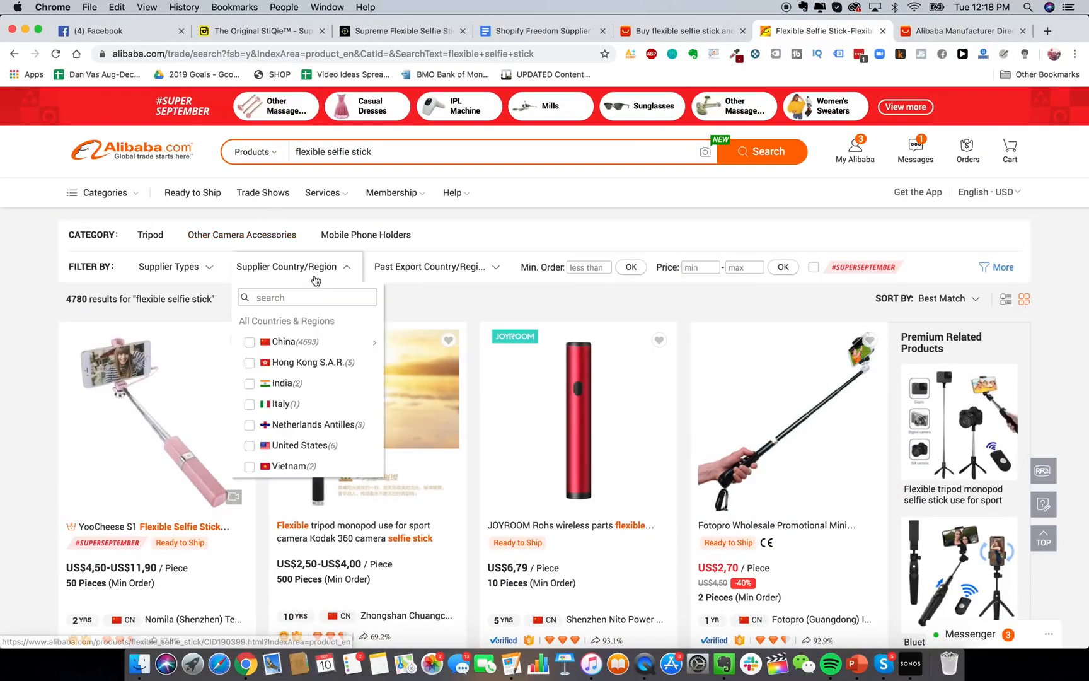
Filter the Alibaba results to verified suppliers and scroll through them.
mouse_move(188, 266)
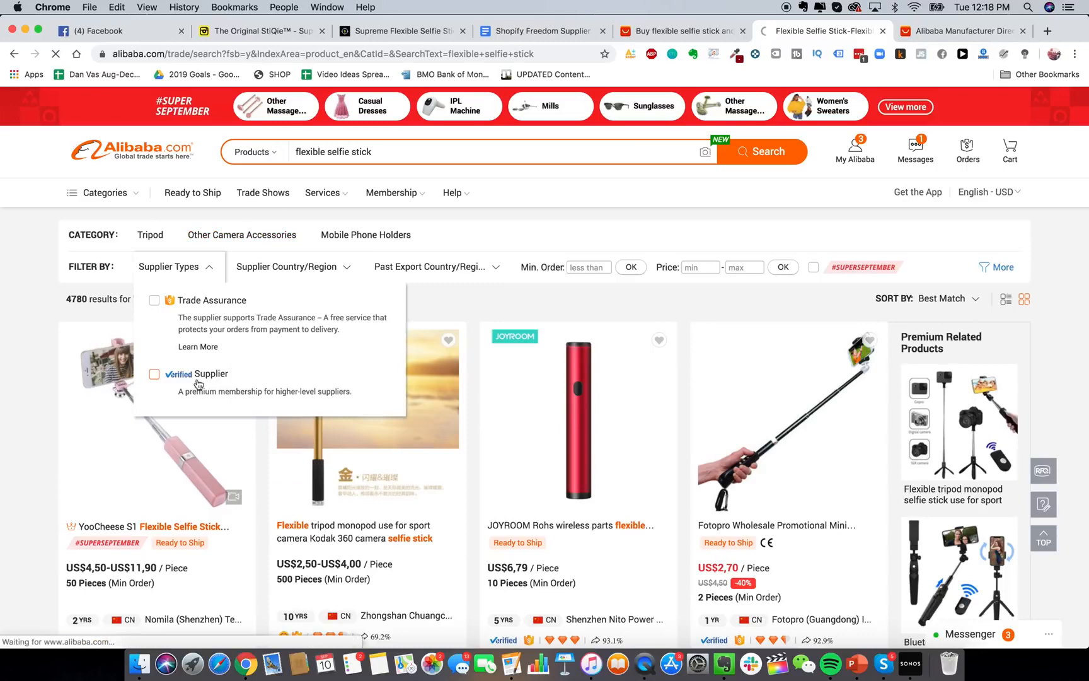
left_click(198, 382)
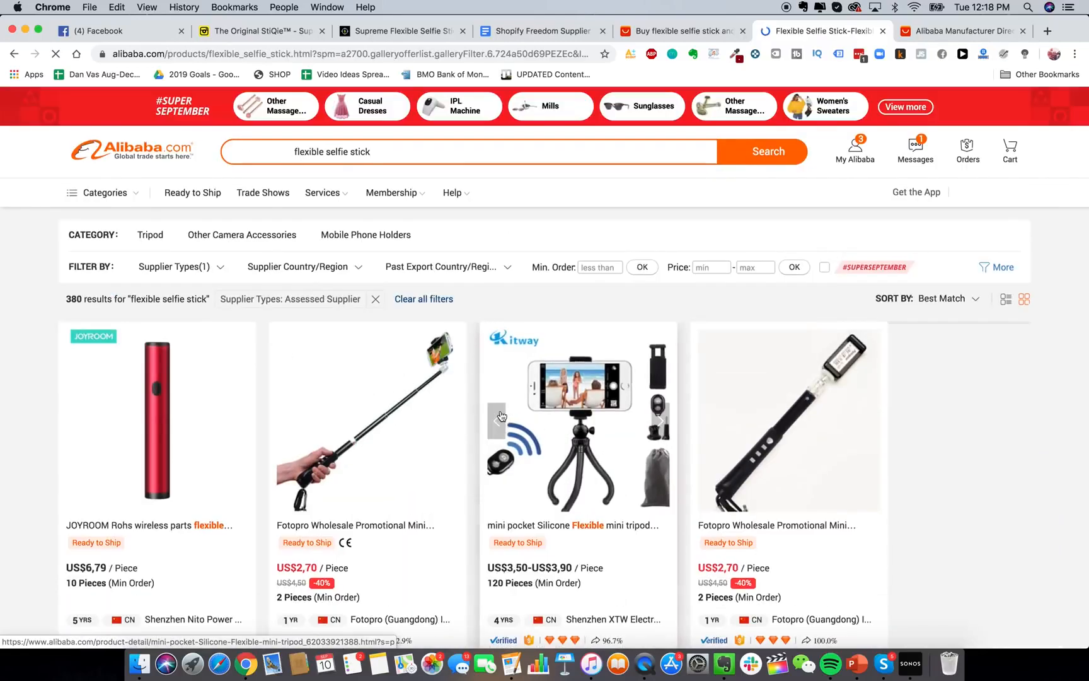
scroll(507, 467, "down", 2)
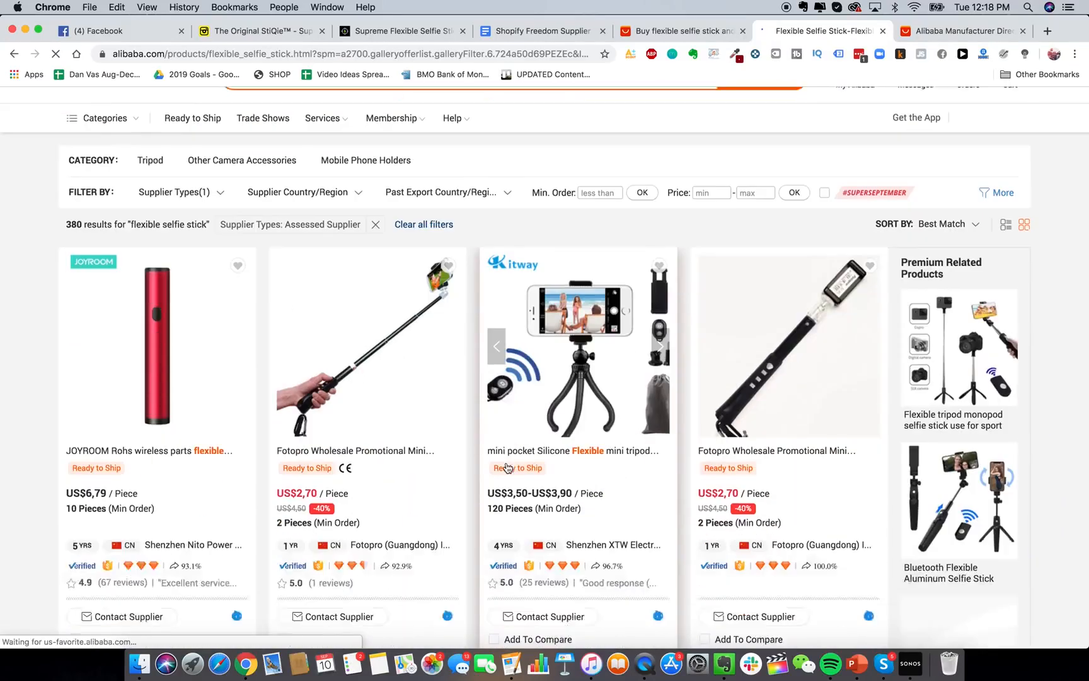
scroll(507, 467, "down", 12)
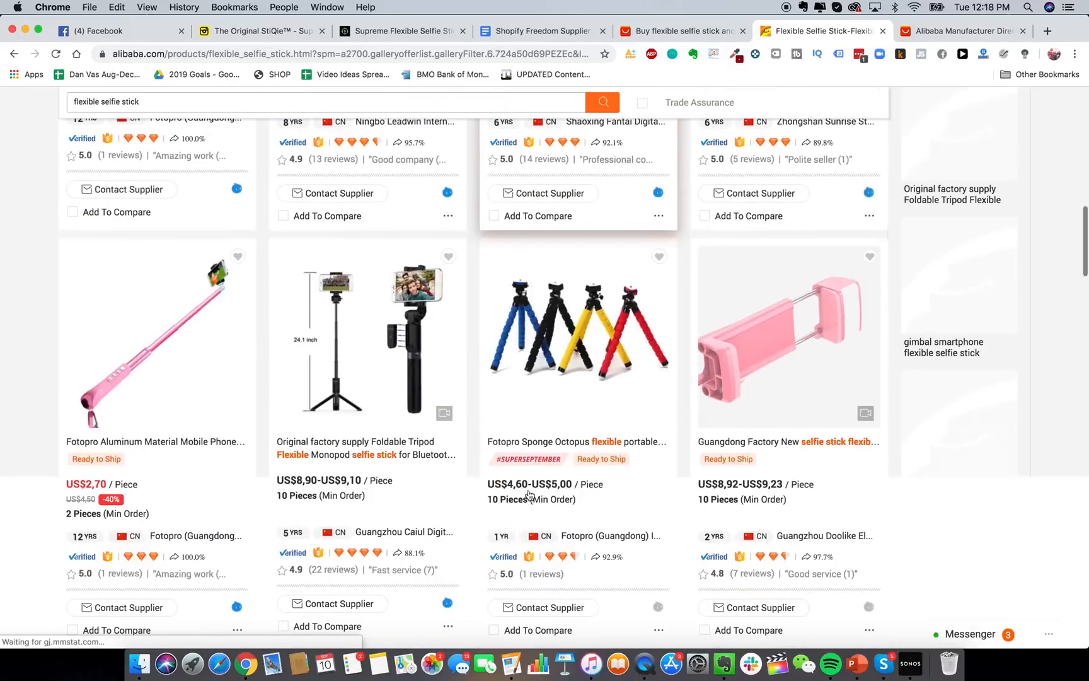
scroll(532, 485, "down", 8)
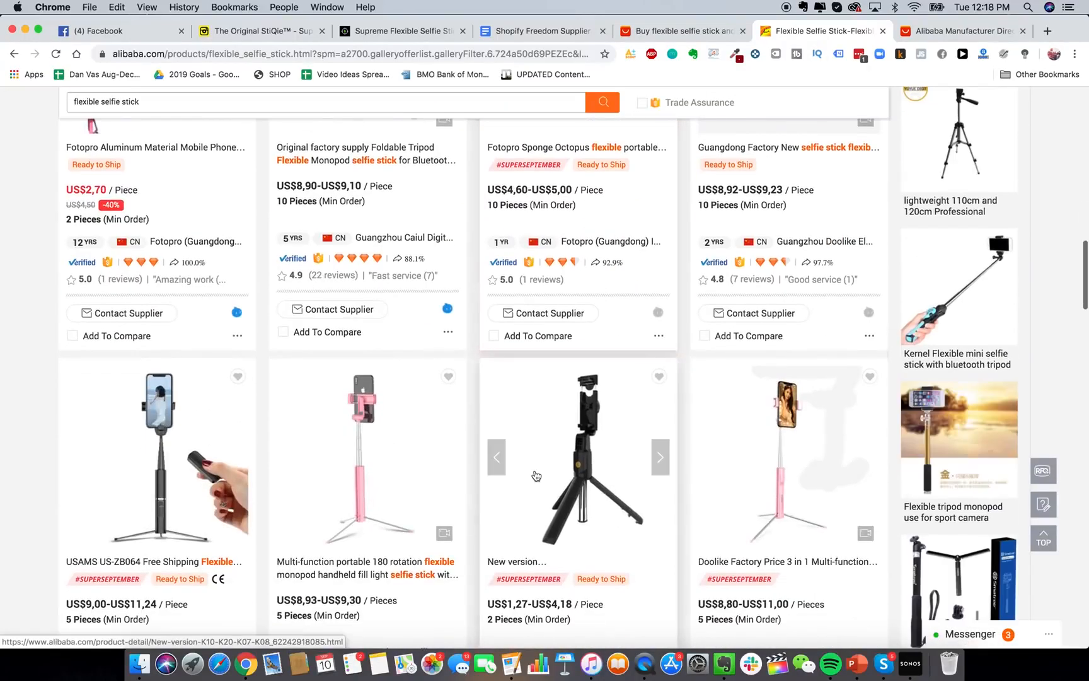
scroll(536, 475, "down", 10)
scroll(488, 380, "down", 6)
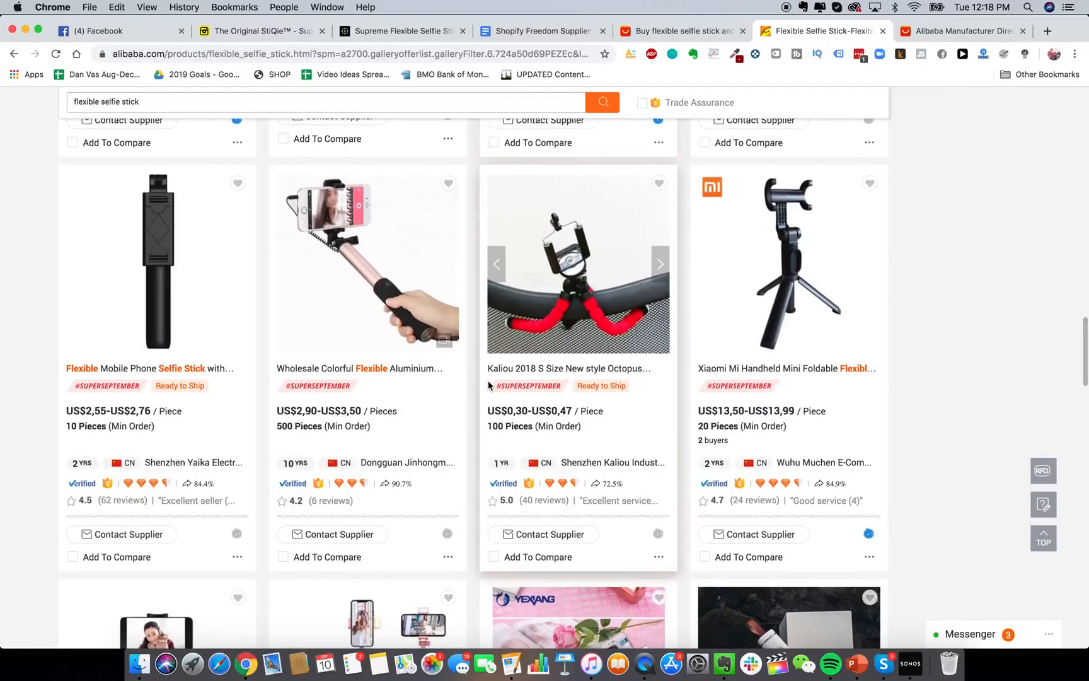
scroll(492, 378, "down", 8)
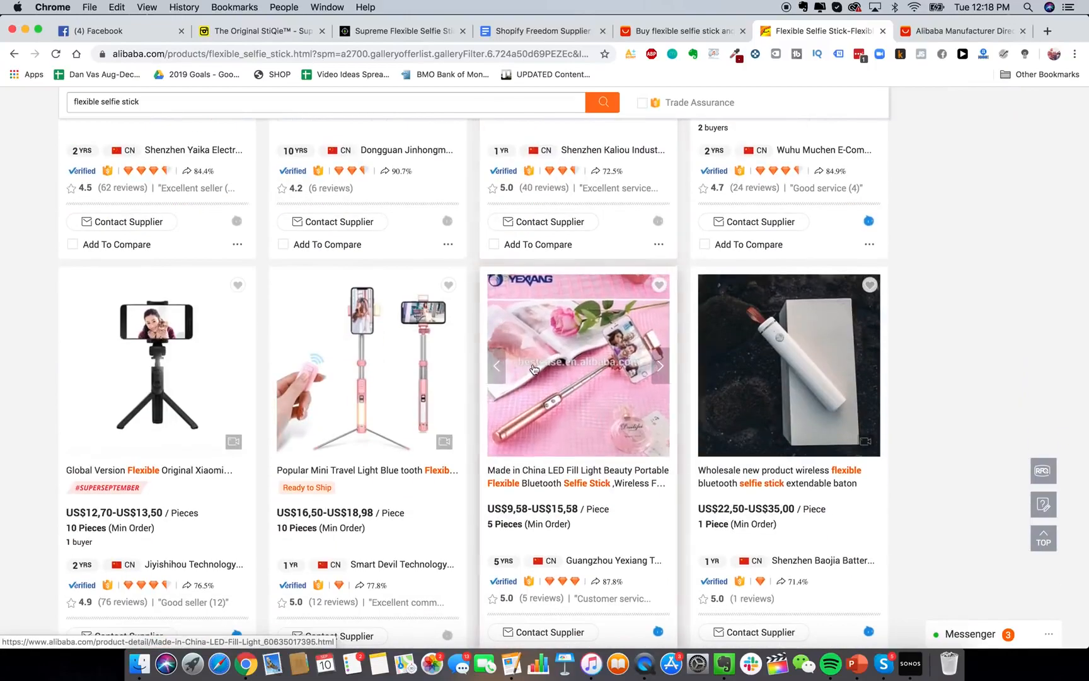
scroll(534, 369, "down", 20)
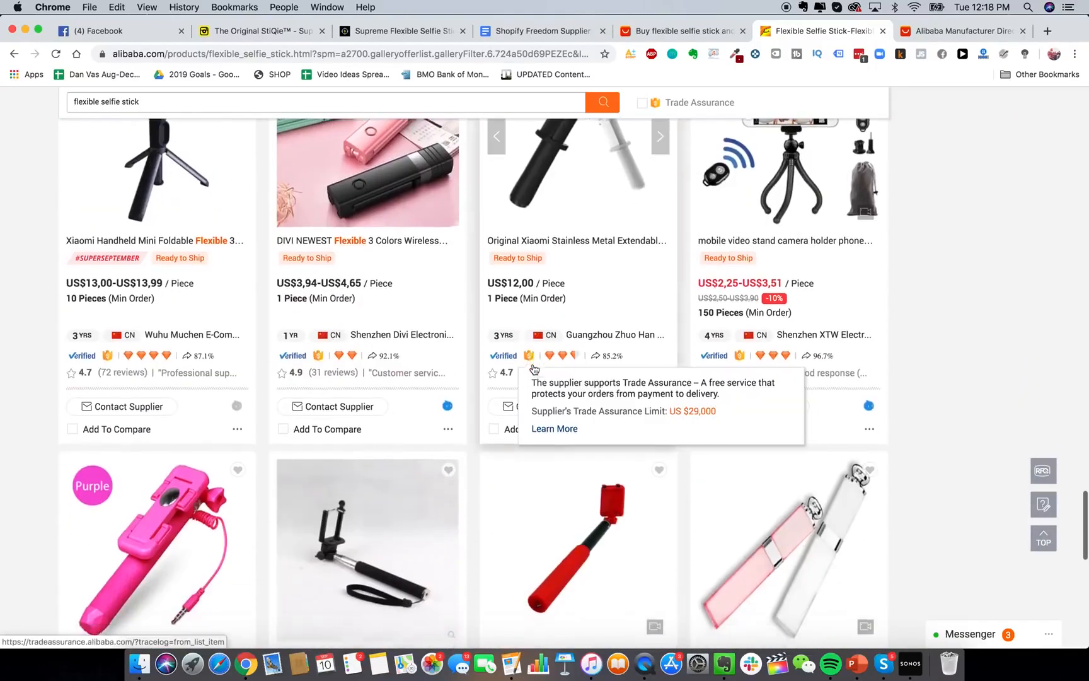
scroll(534, 369, "down", 9)
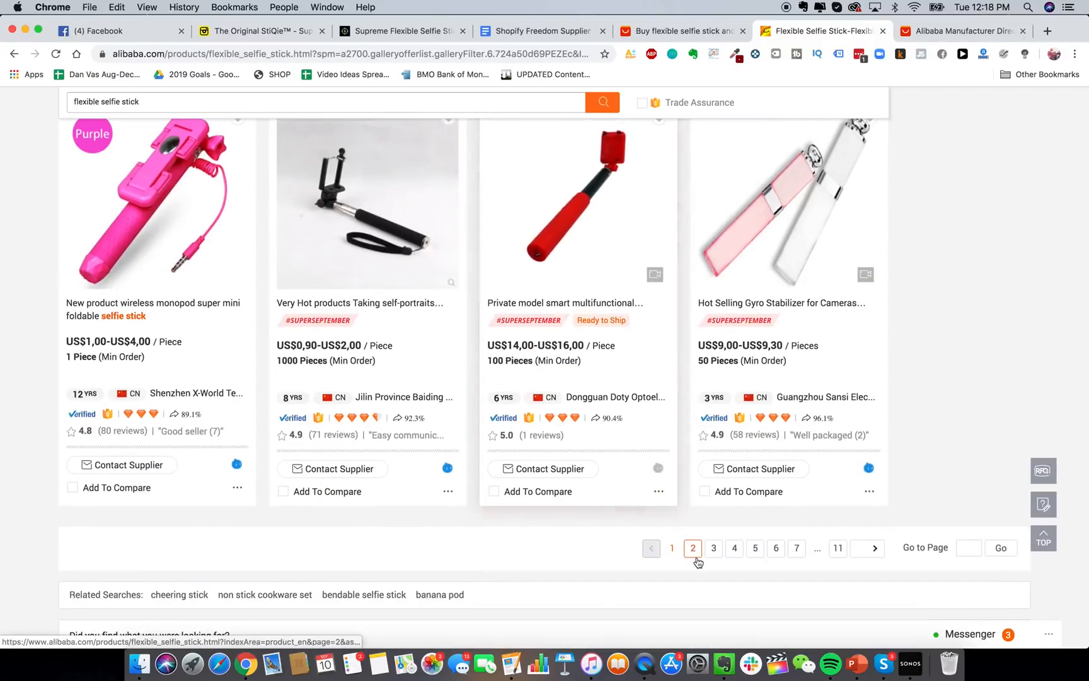
Go to results page 2, briefly comparing against the AliExpress selfie stick results.
left_click(697, 559)
left_click(687, 31)
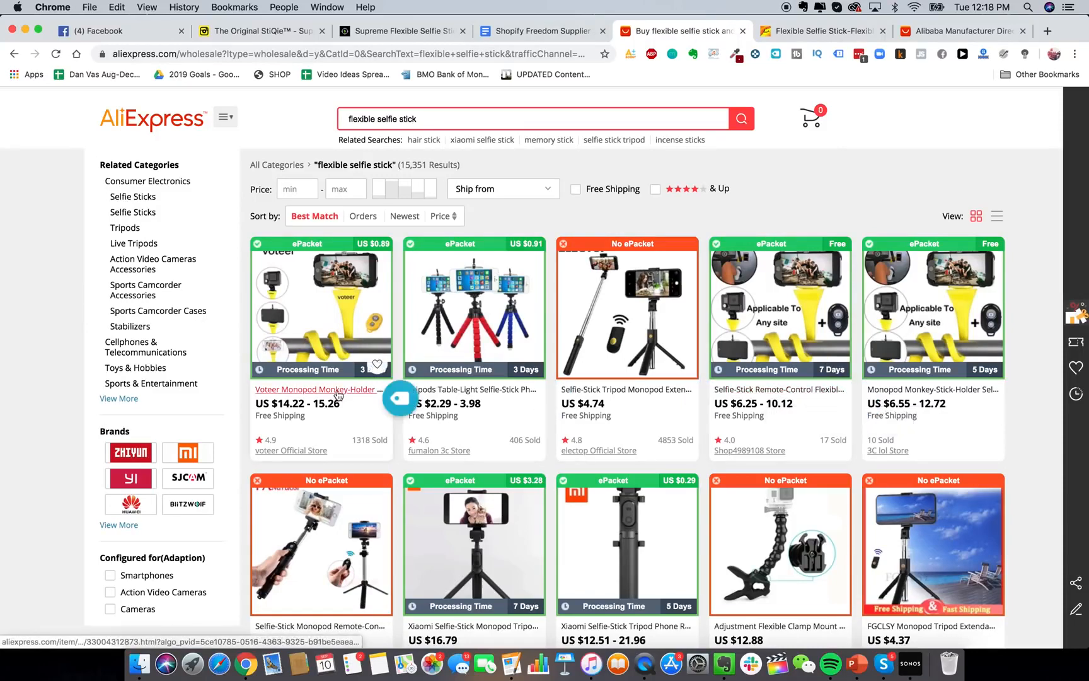
left_click(819, 31)
scroll(495, 421, "down", 8)
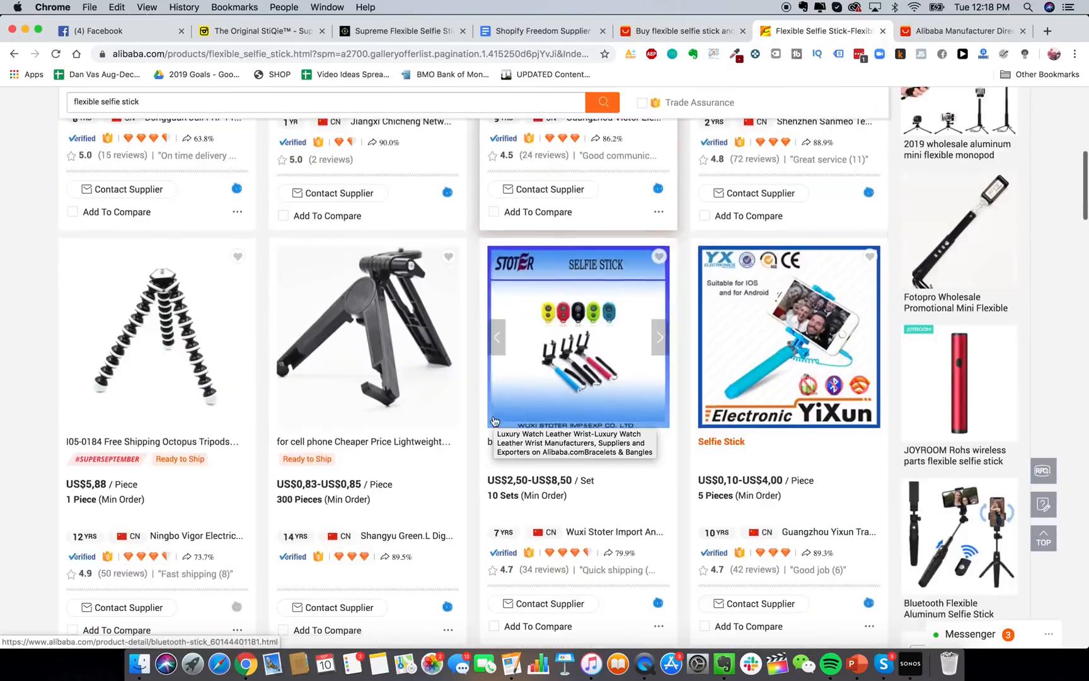
scroll(494, 422, "up", 8)
scroll(511, 285, "down", 2)
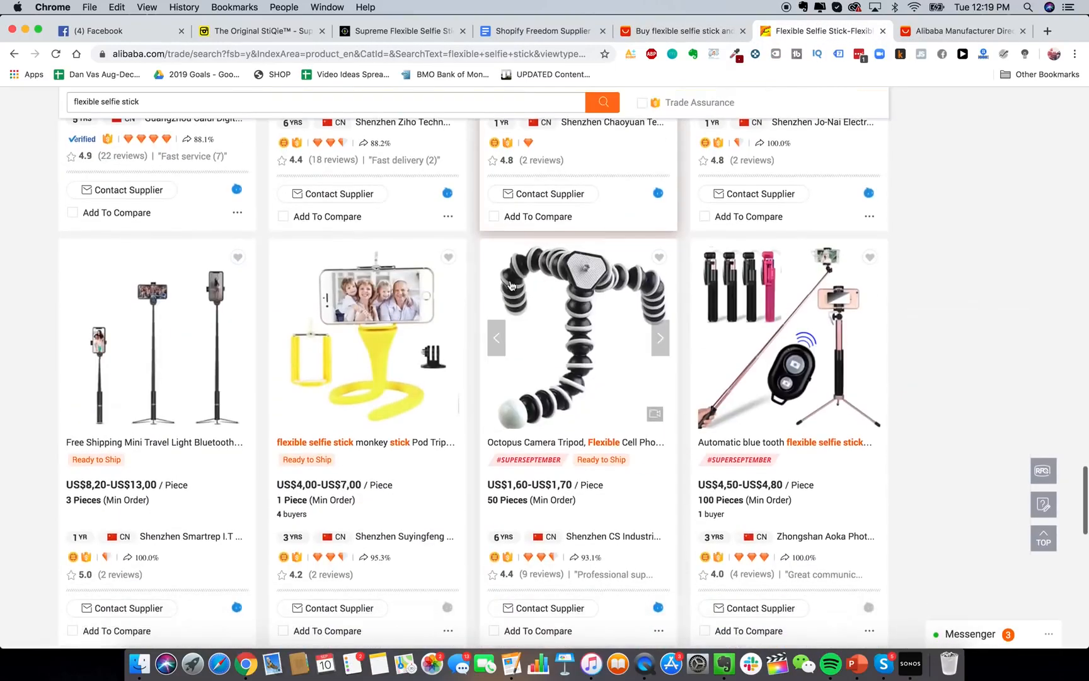
scroll(511, 285, "down", 4)
scroll(511, 285, "up", 2)
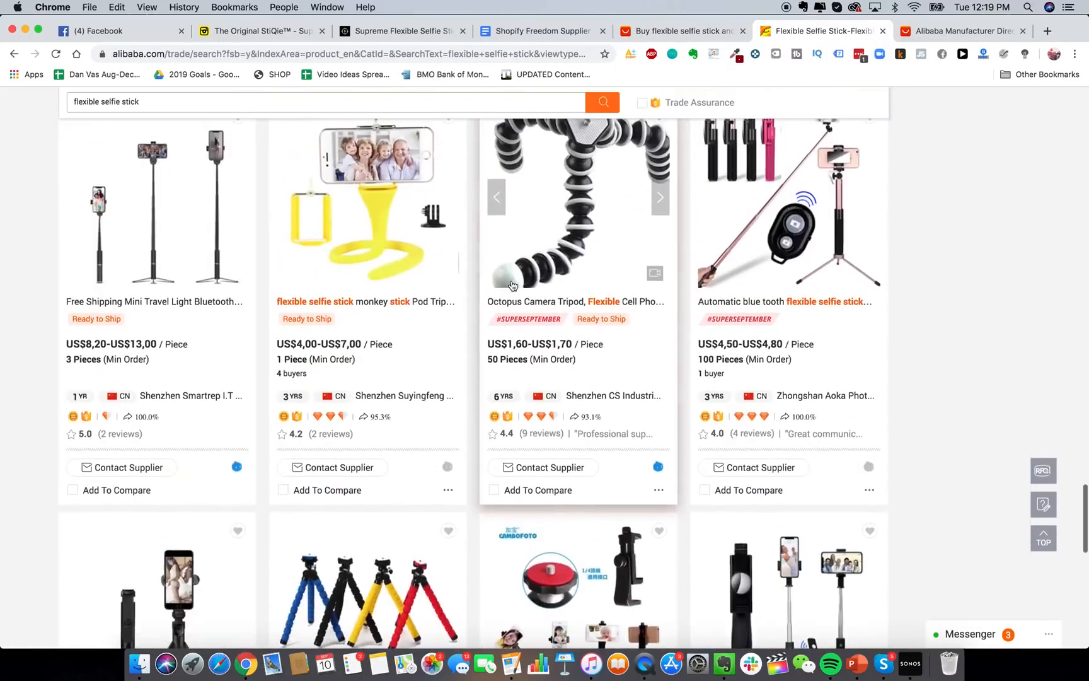
Open the yellow monkey-stick tripod listing (US$4.00–7.00) in a new tab and view it.
right_click(394, 236)
left_click(394, 234)
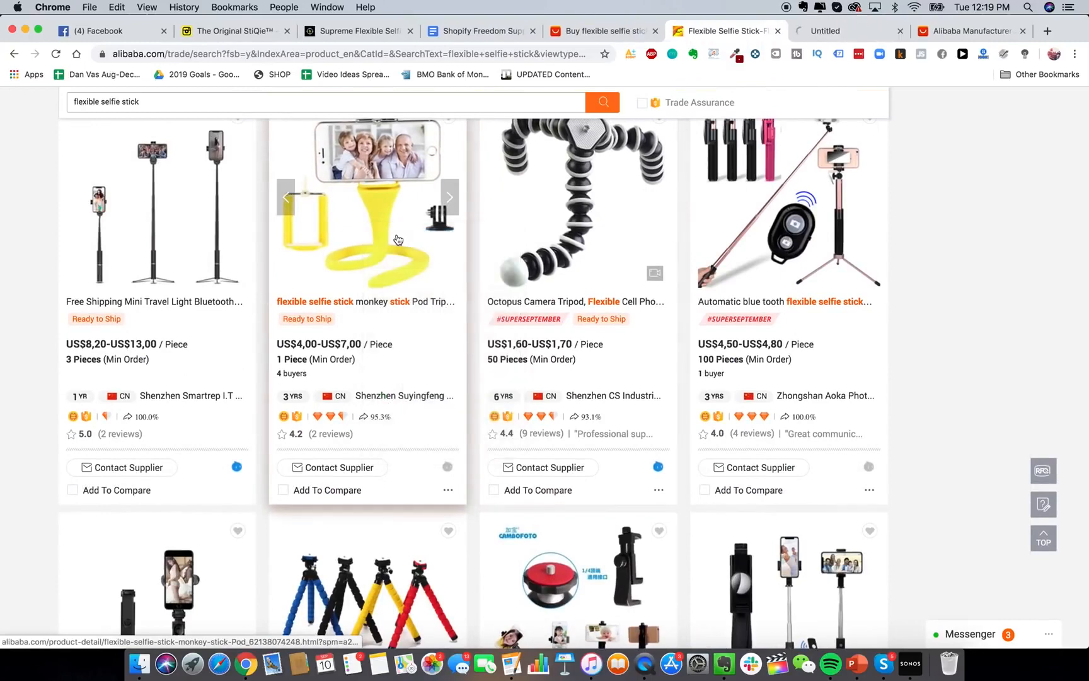
scroll(413, 333, "up", 1)
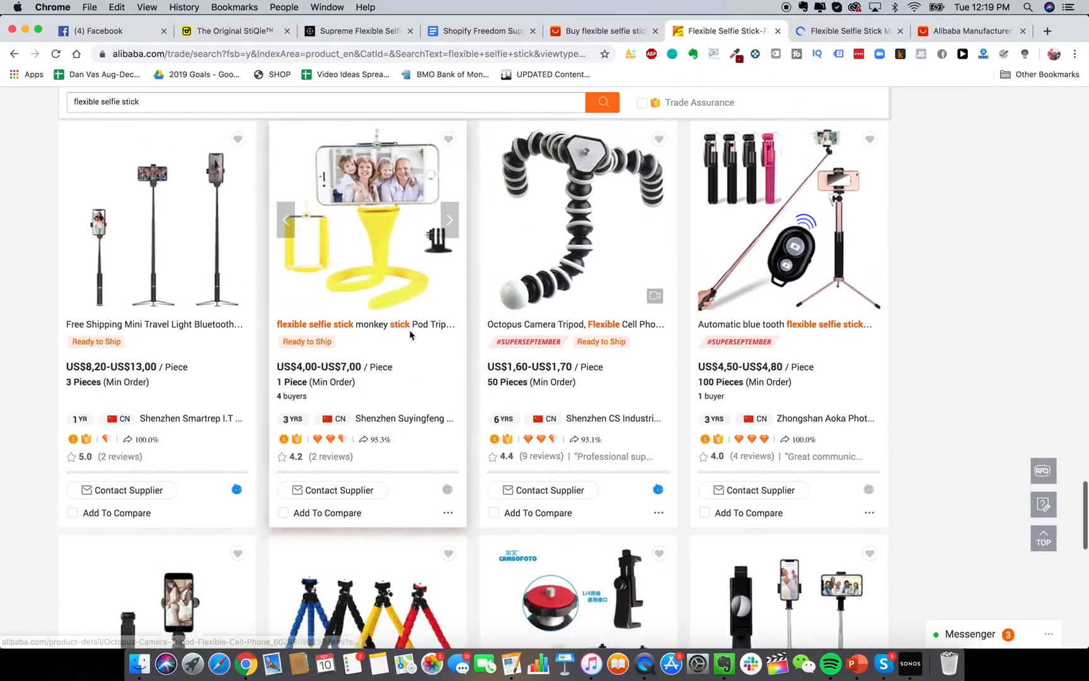
scroll(580, 264, "up", 1)
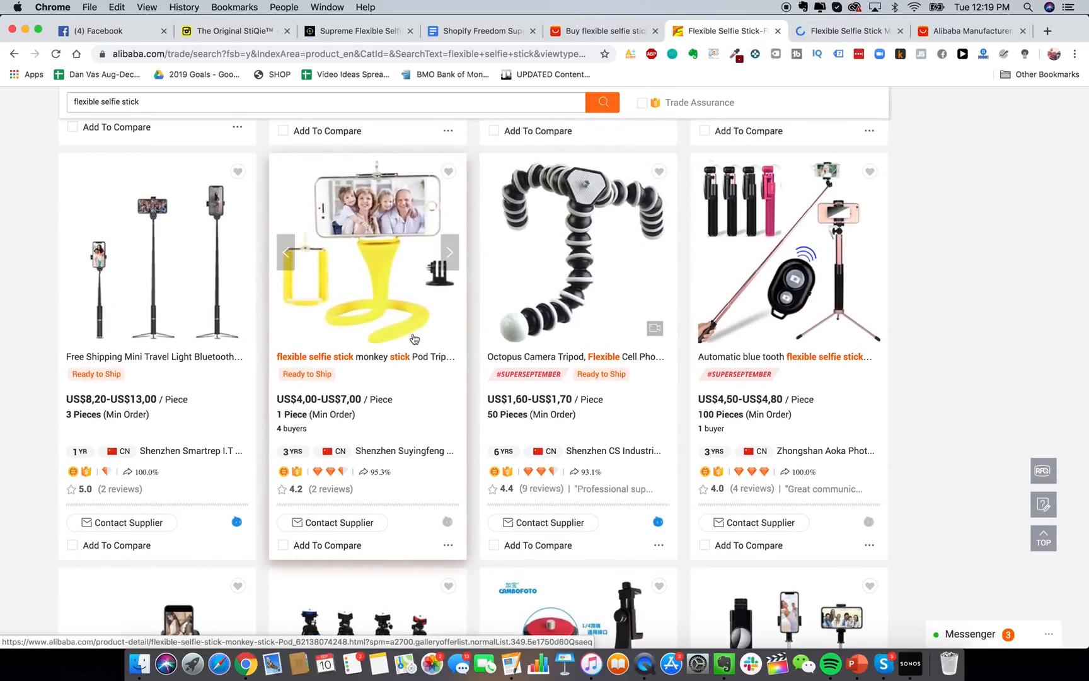
scroll(394, 359, "down", 1)
scroll(397, 243, "up", 1)
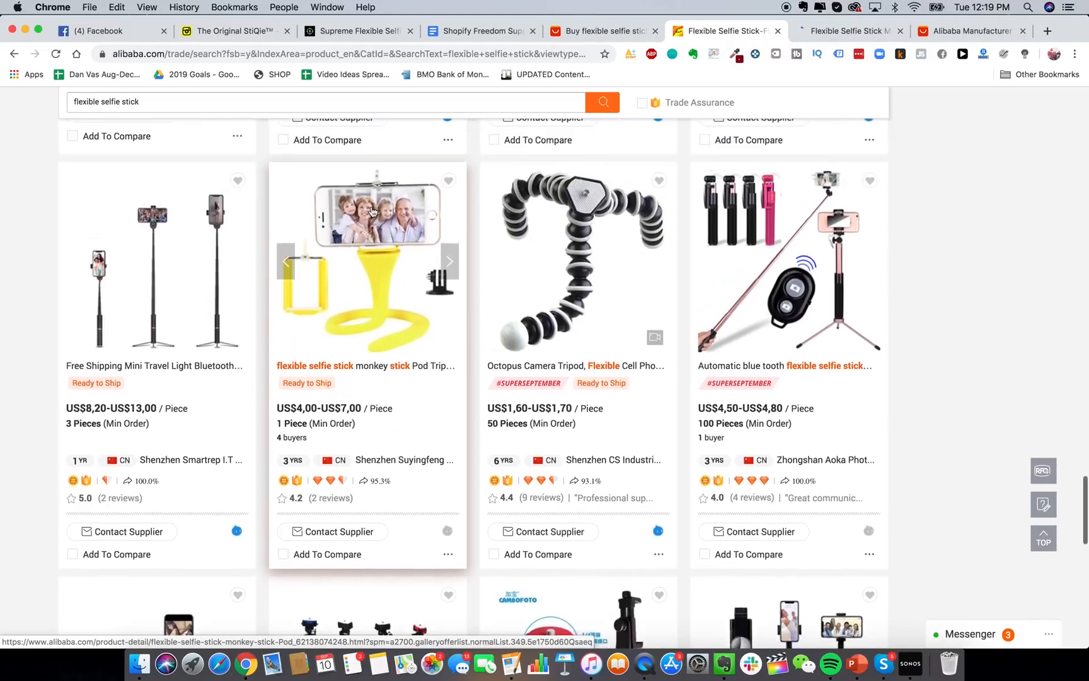
left_click(857, 30)
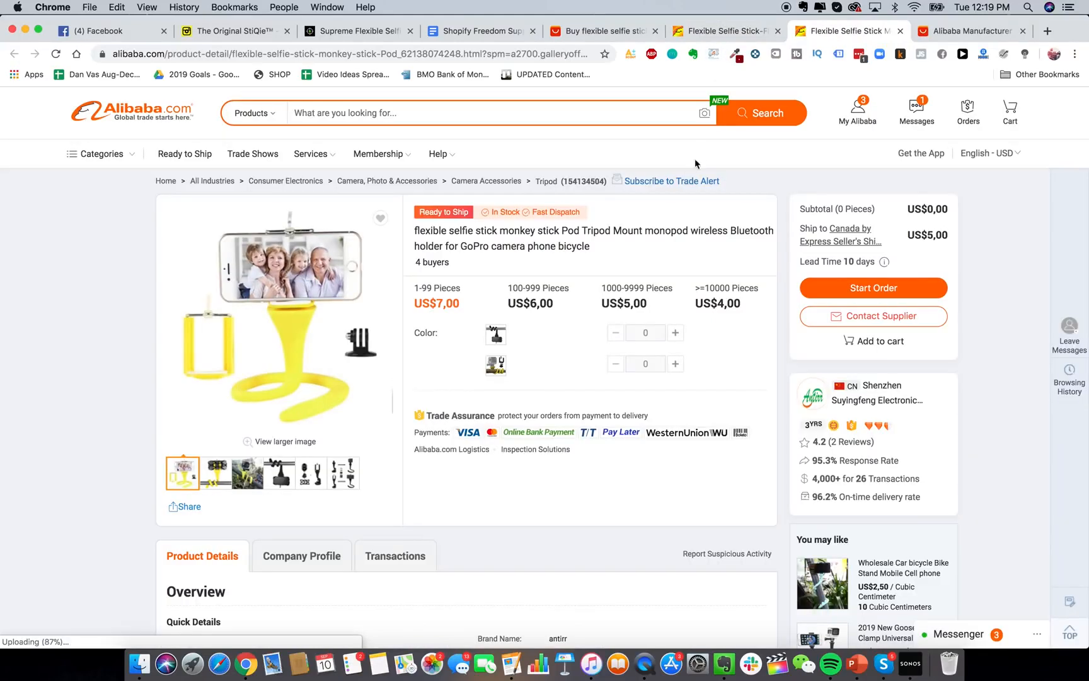
scroll(651, 268, "down", 1)
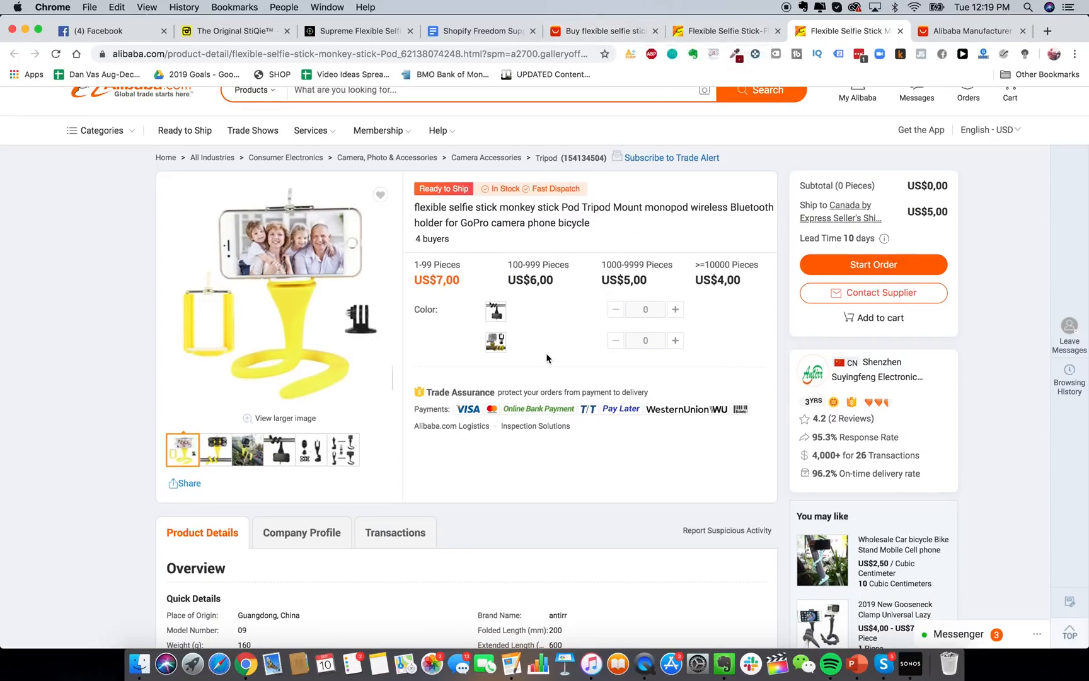
scroll(512, 333, "up", 1)
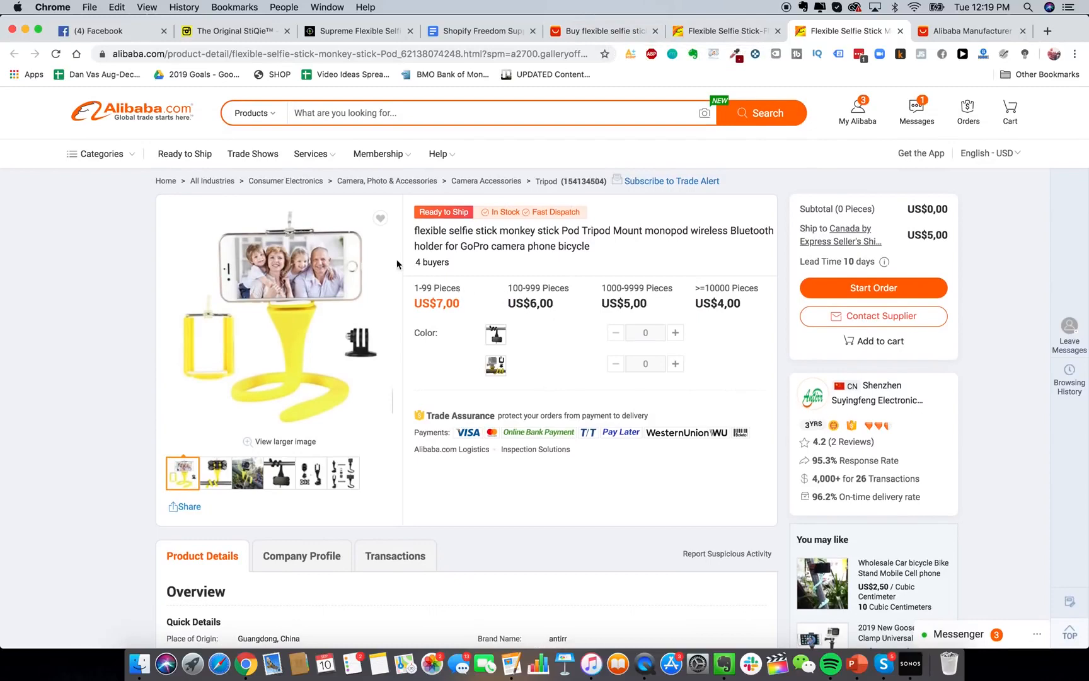
left_click(710, 36)
left_click(592, 31)
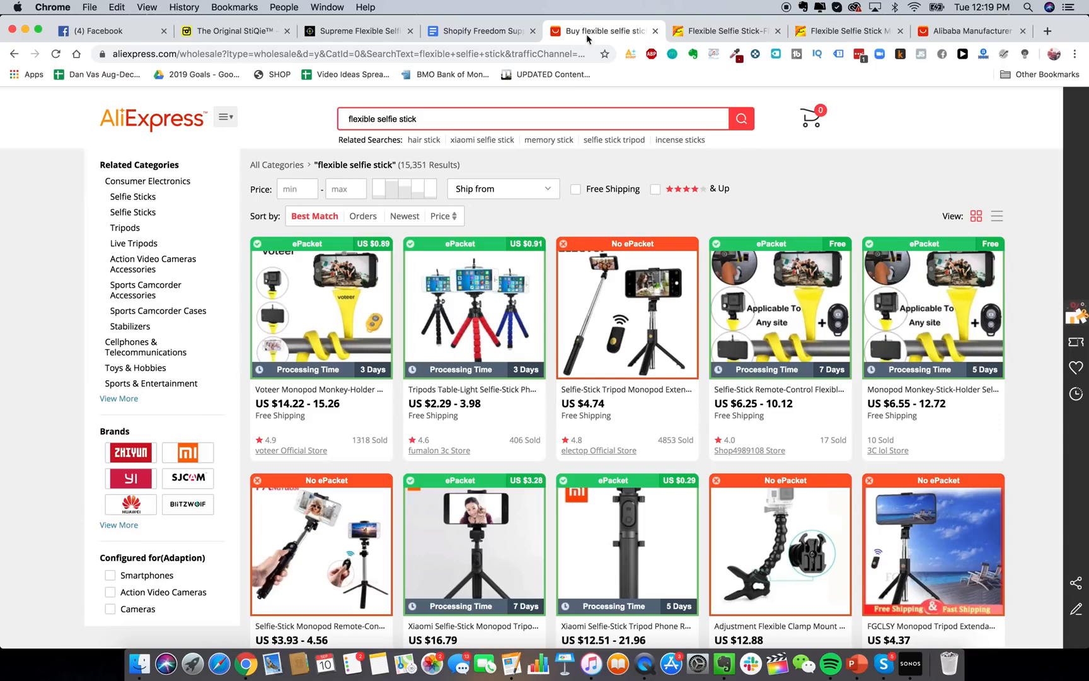
left_click(847, 31)
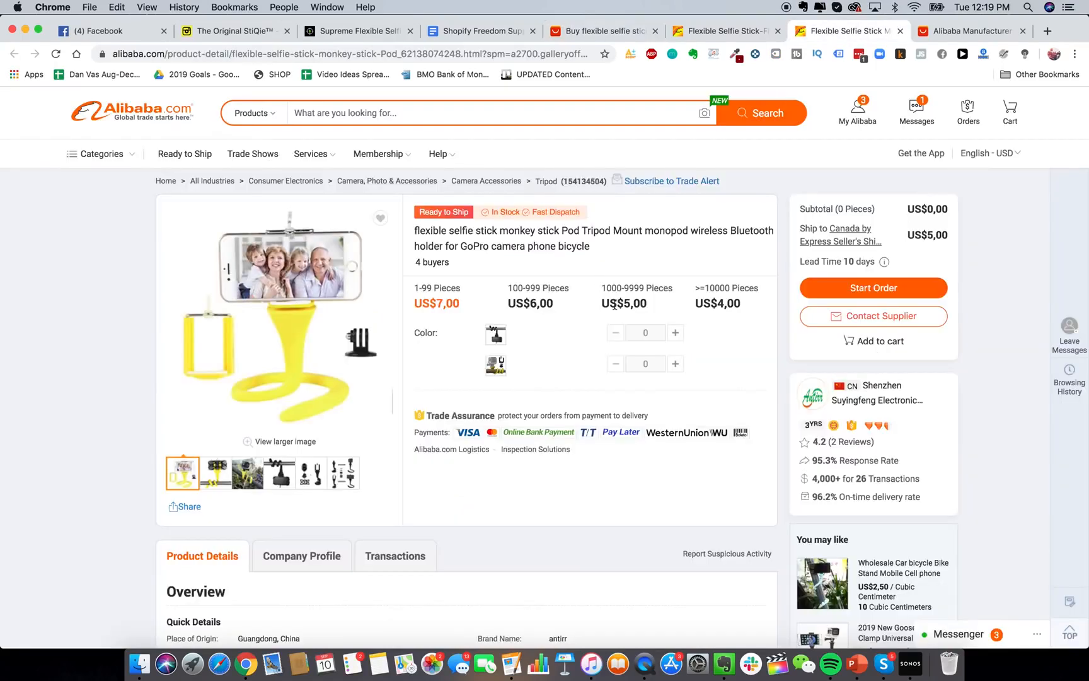
scroll(614, 306, "down", 1)
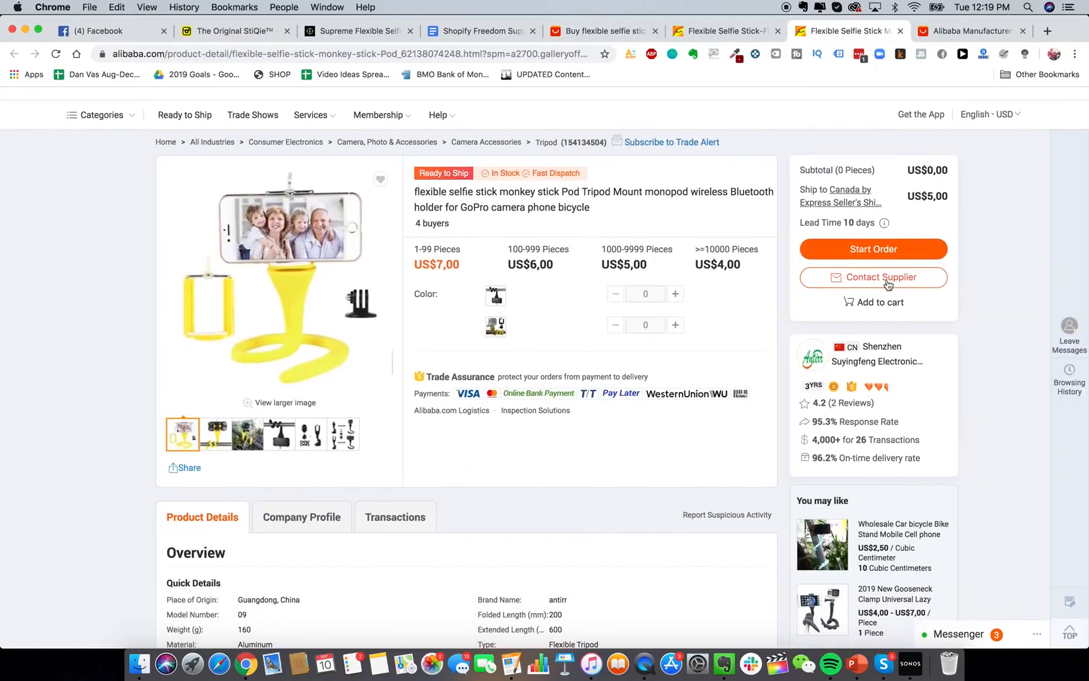
Start a Contact Supplier inquiry and set the quantity to 1000 pieces.
left_click(882, 278)
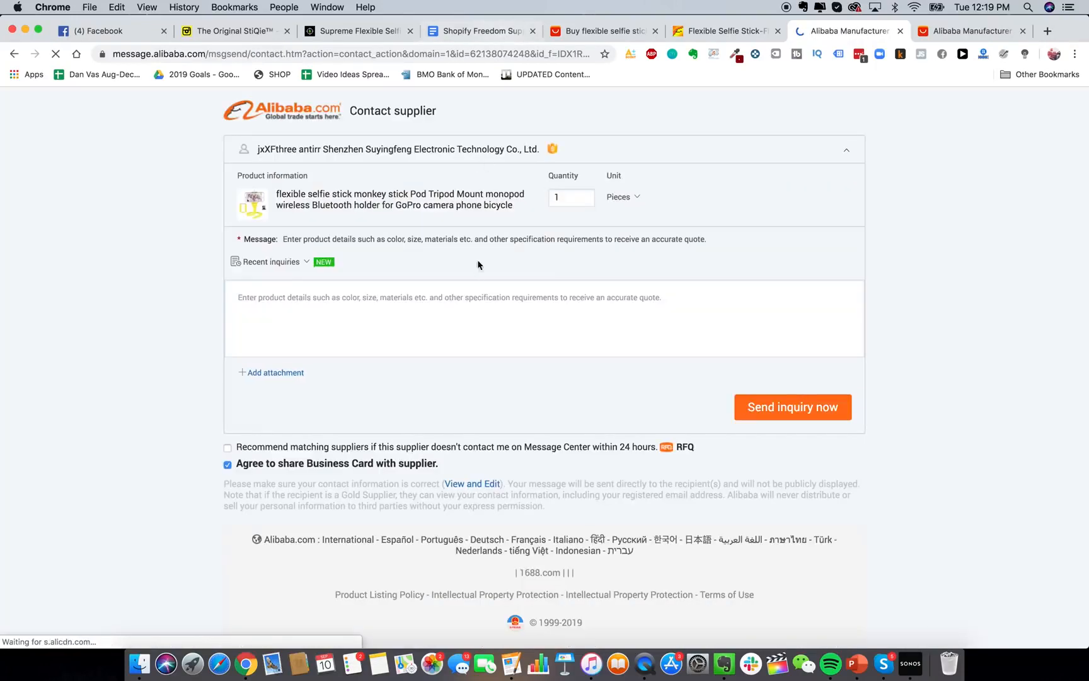
left_click(564, 198)
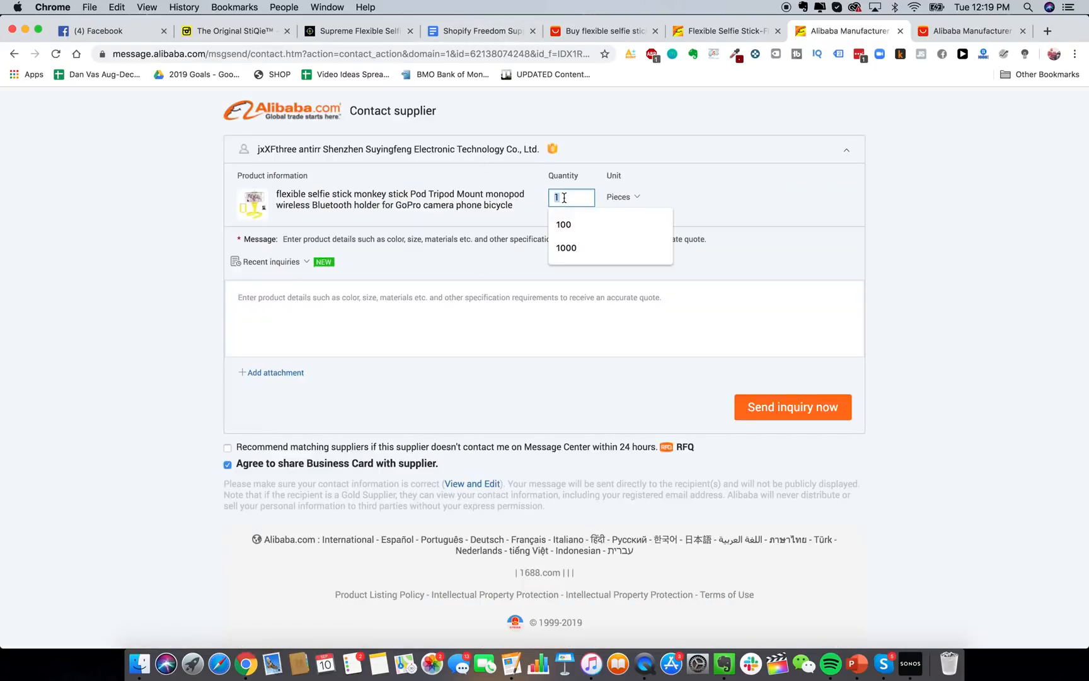
type("1000")
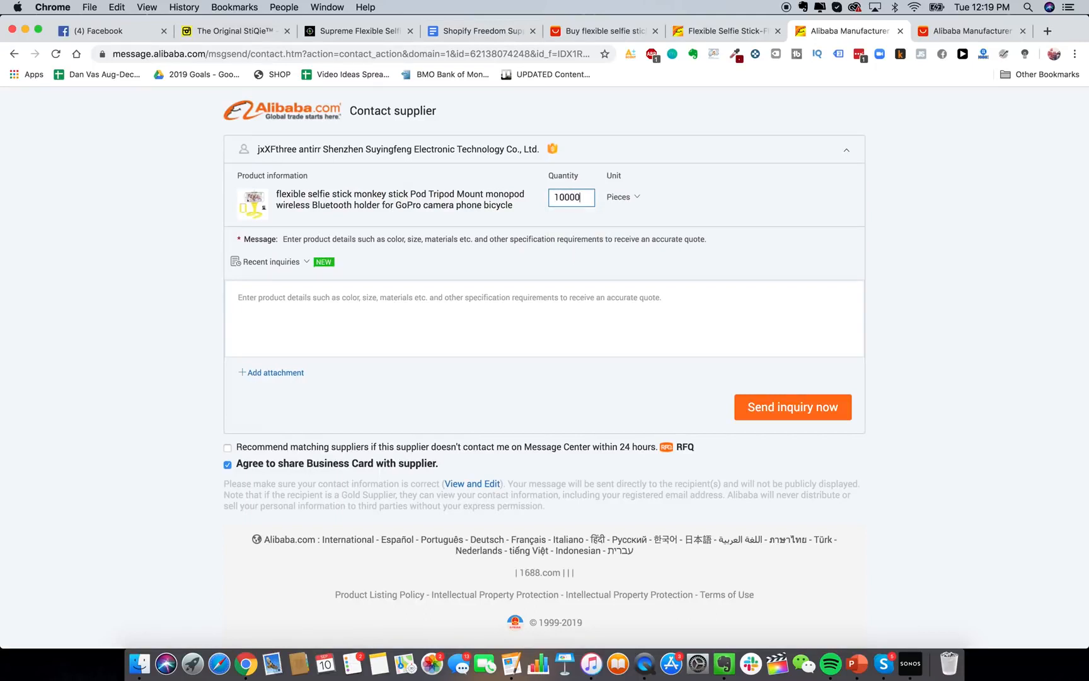
Paste the supplier template from Google Docs into the inquiry Message box.
left_click(551, 324)
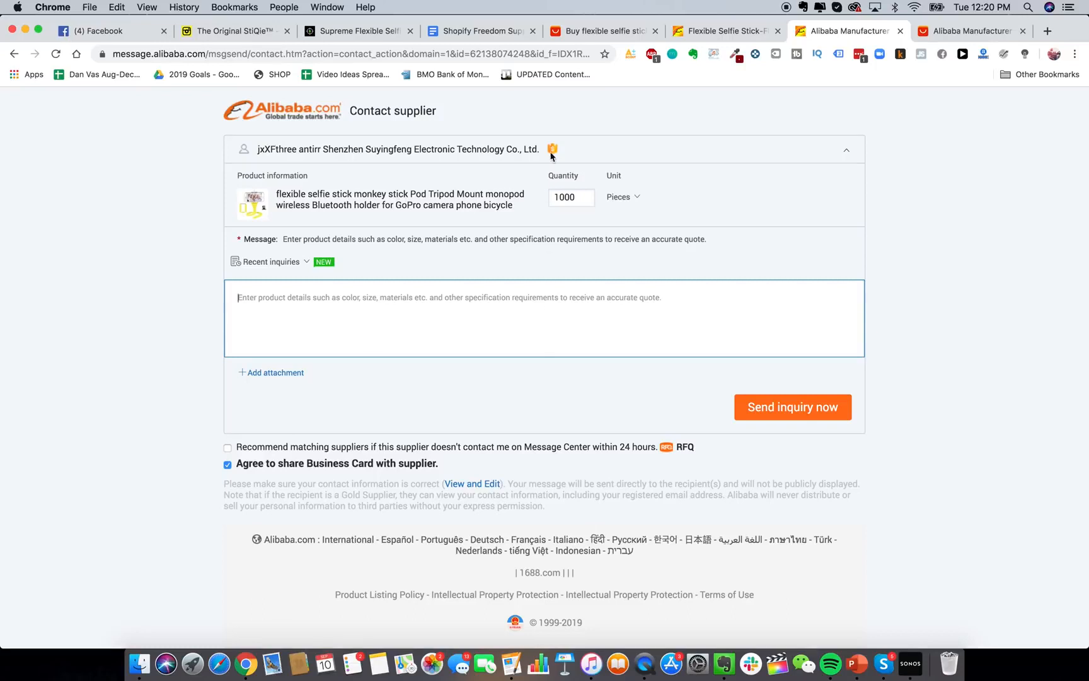
left_click(489, 34)
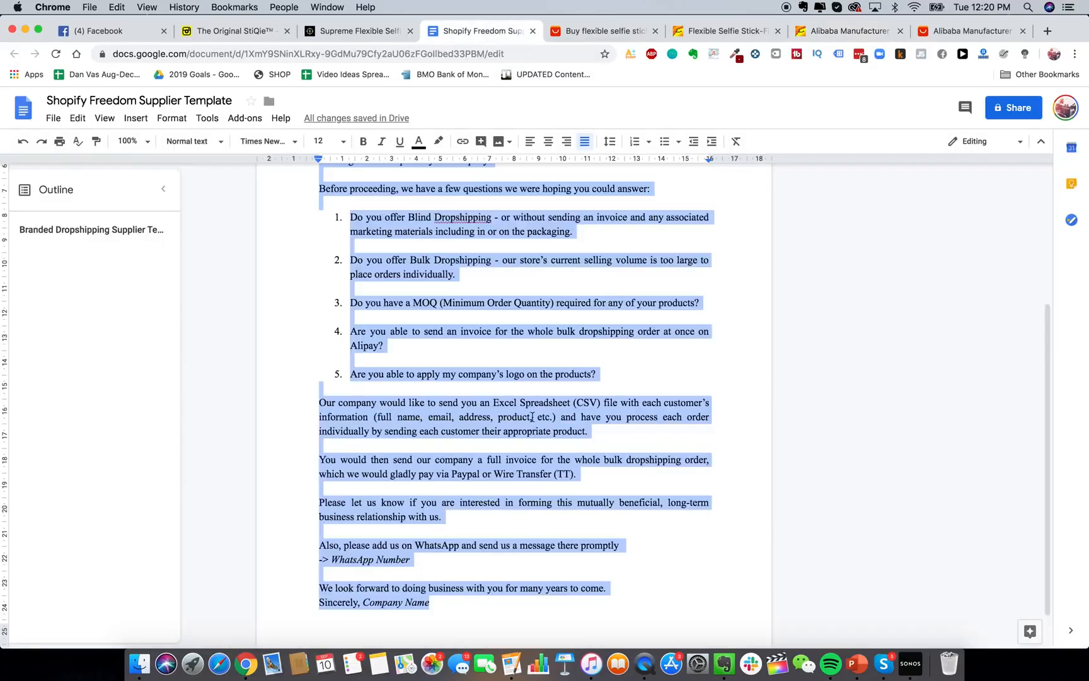
left_click(848, 30)
key("super+v")
scroll(517, 310, "up", 15)
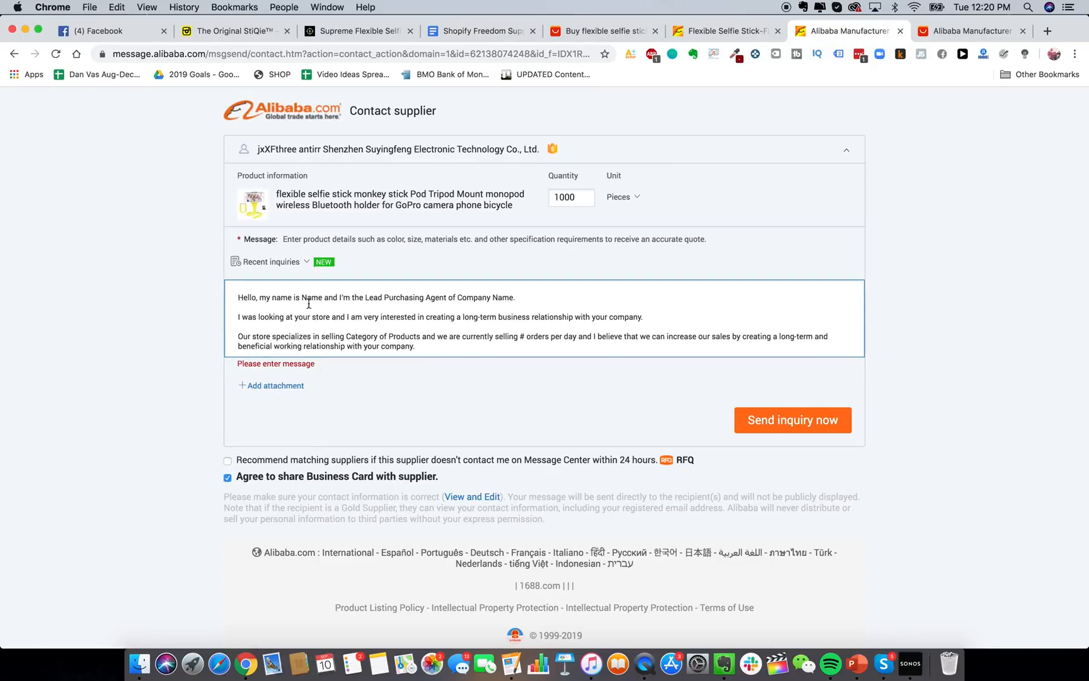
scroll(478, 299, "down", 3)
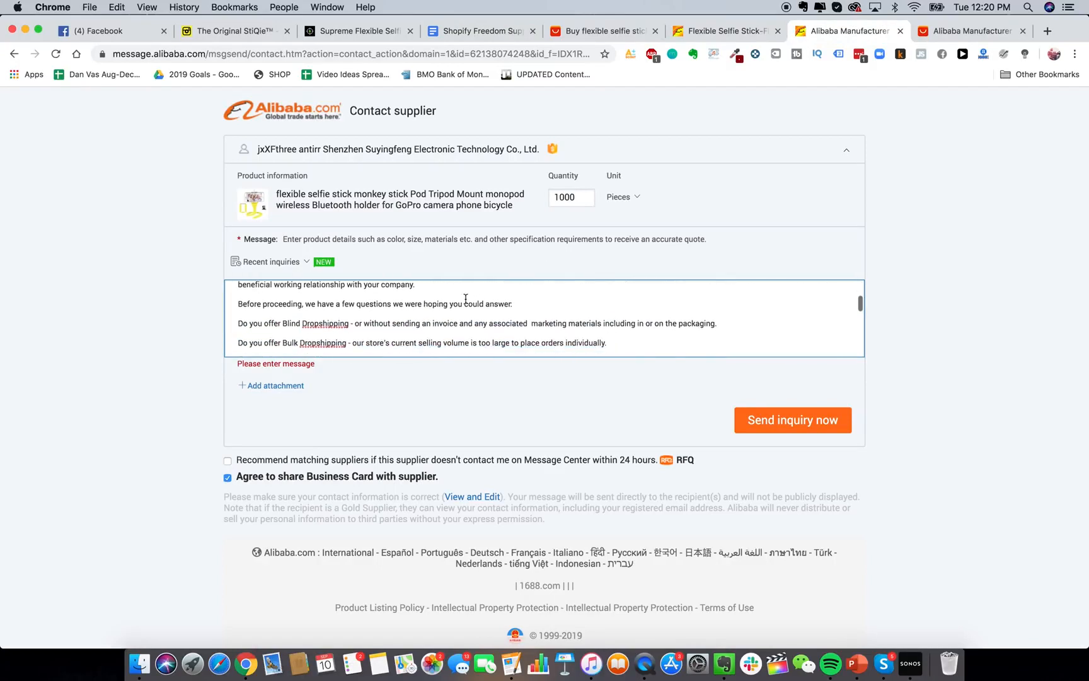
scroll(408, 309, "down", 3)
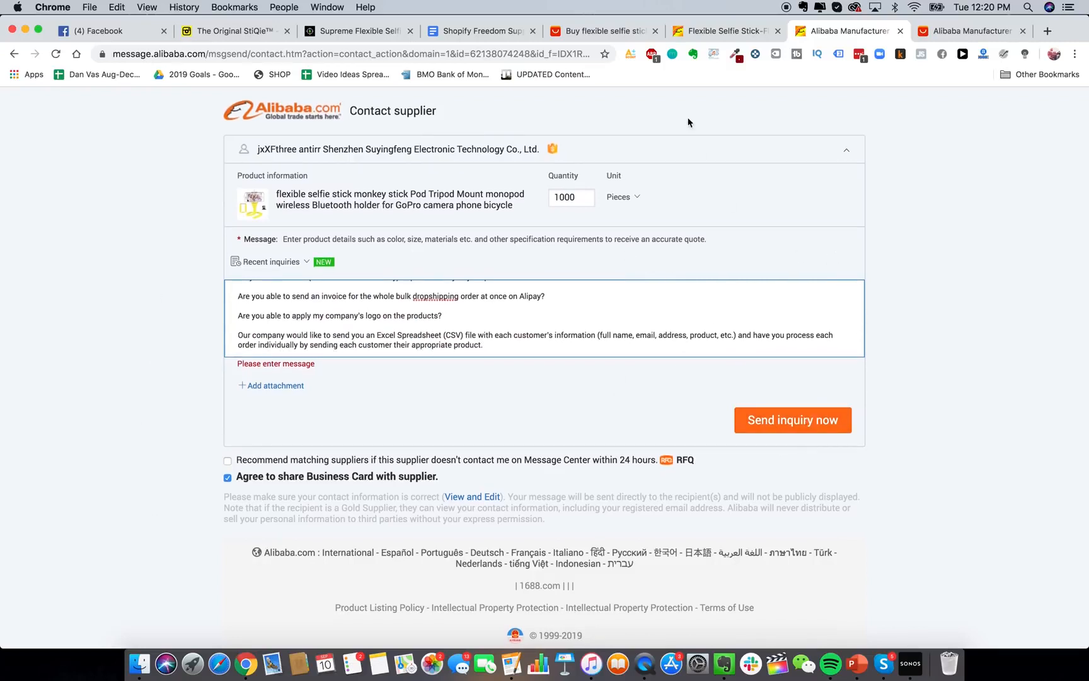
left_click(731, 31)
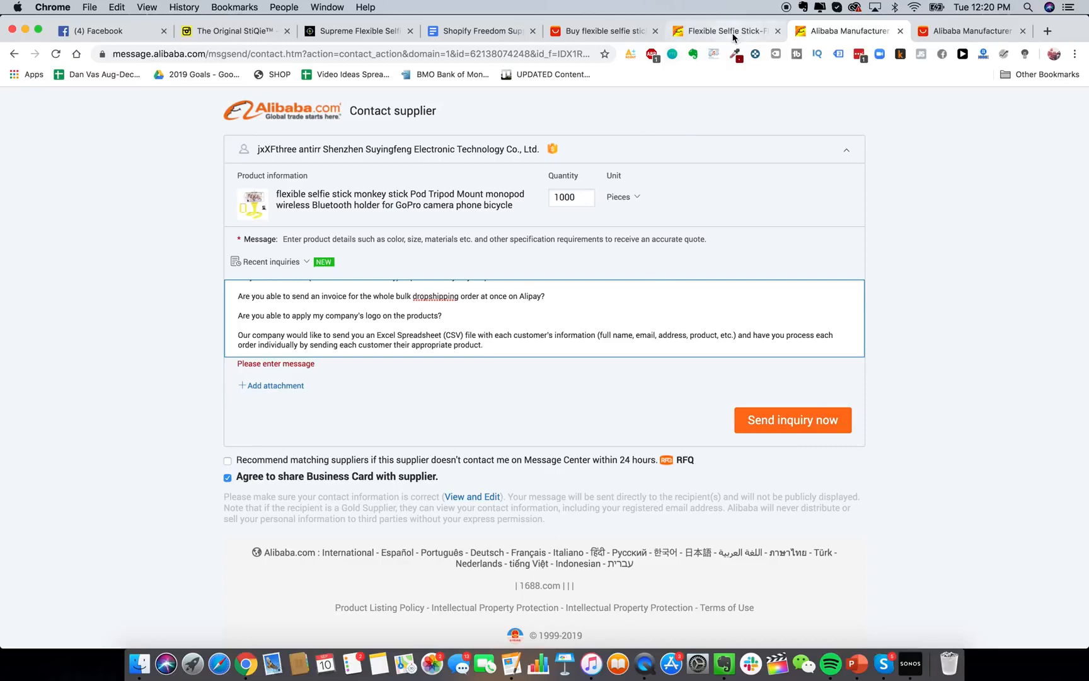
scroll(613, 280, "up", 5)
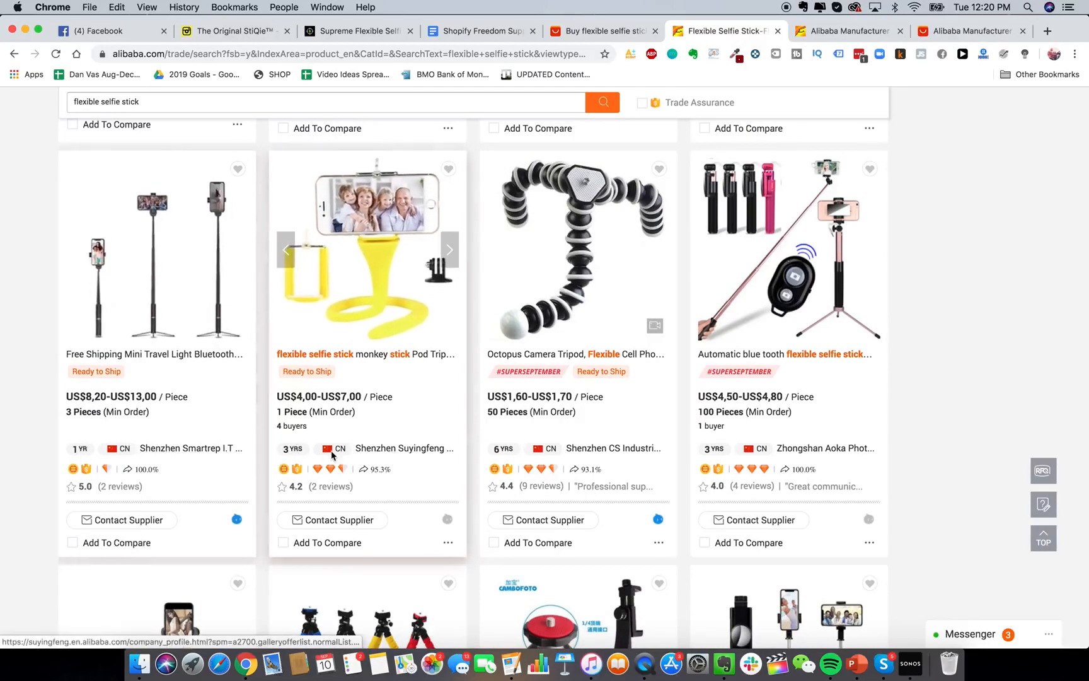
left_click(408, 450)
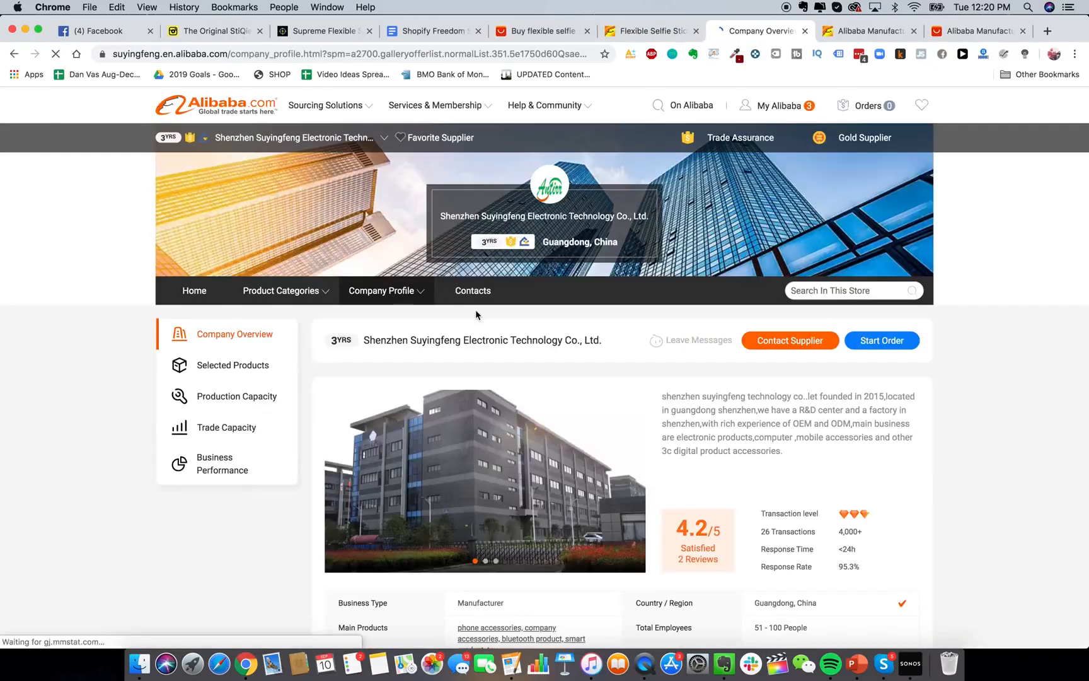
scroll(635, 278, "down", 5)
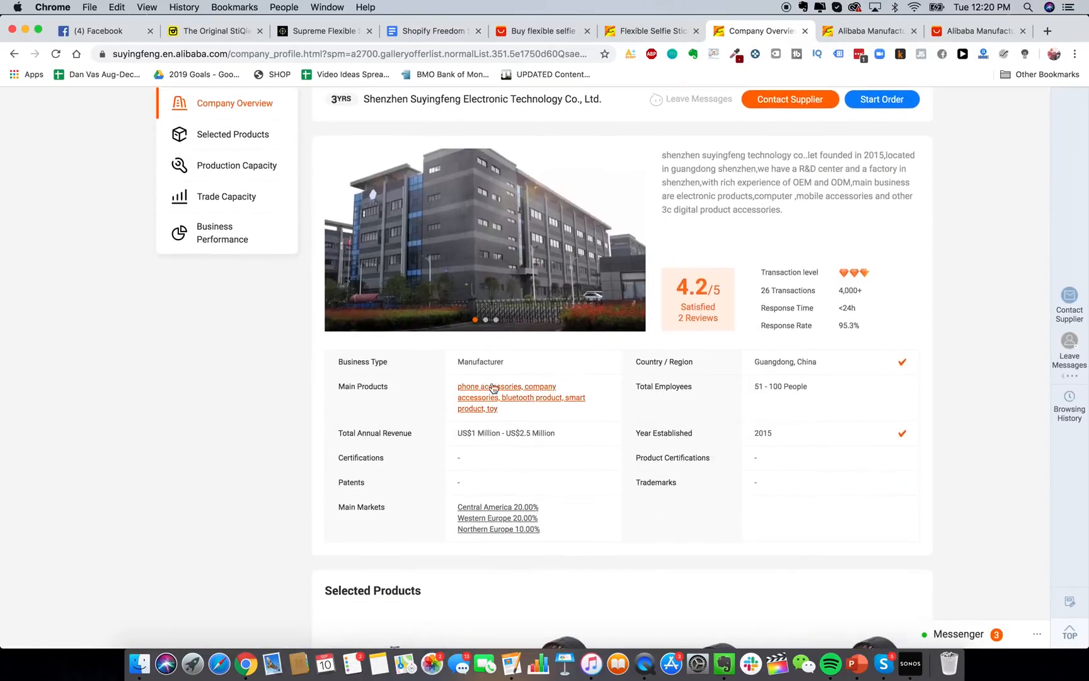
scroll(680, 379, "down", 1)
scroll(681, 378, "down", 6)
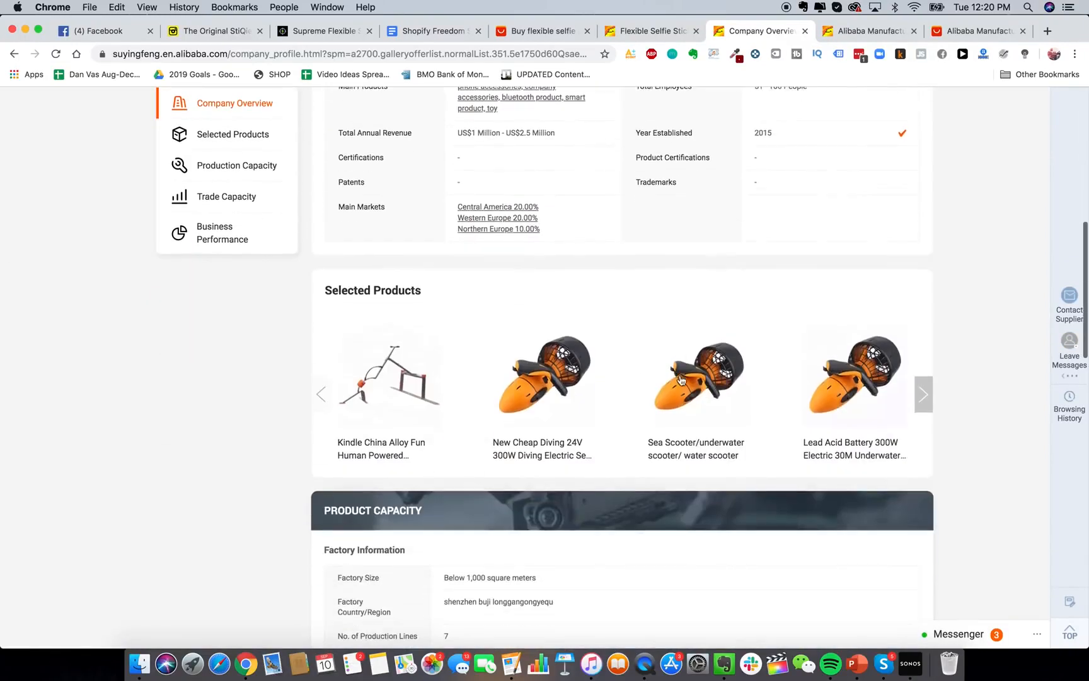
scroll(564, 211, "up", 4)
scroll(564, 211, "up", 1)
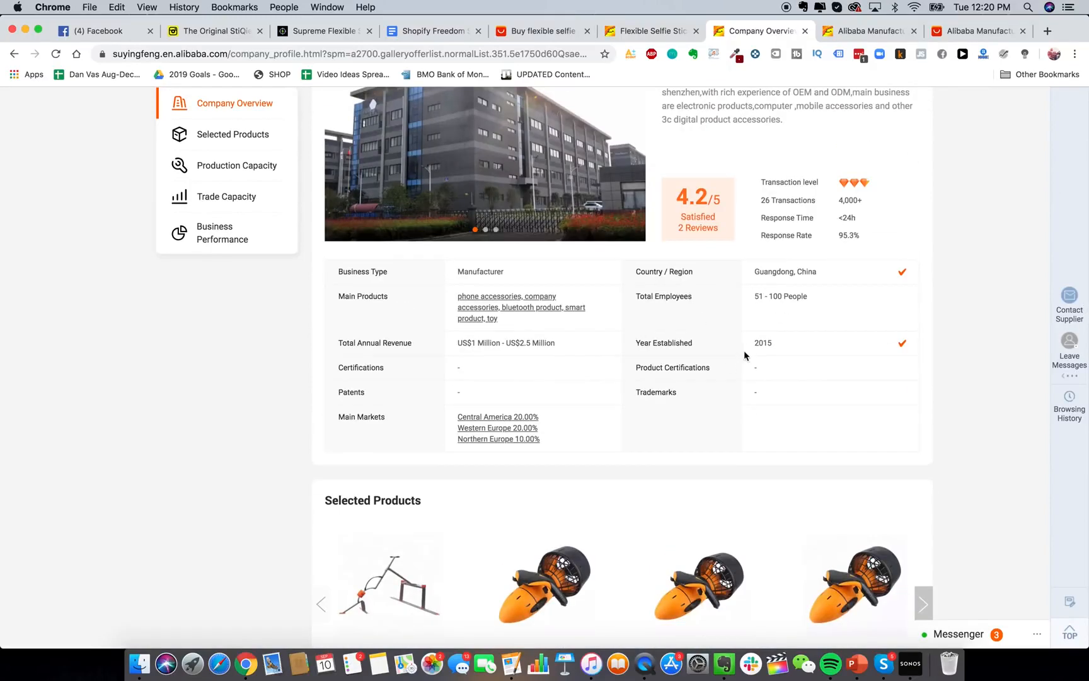
scroll(744, 350, "up", 5)
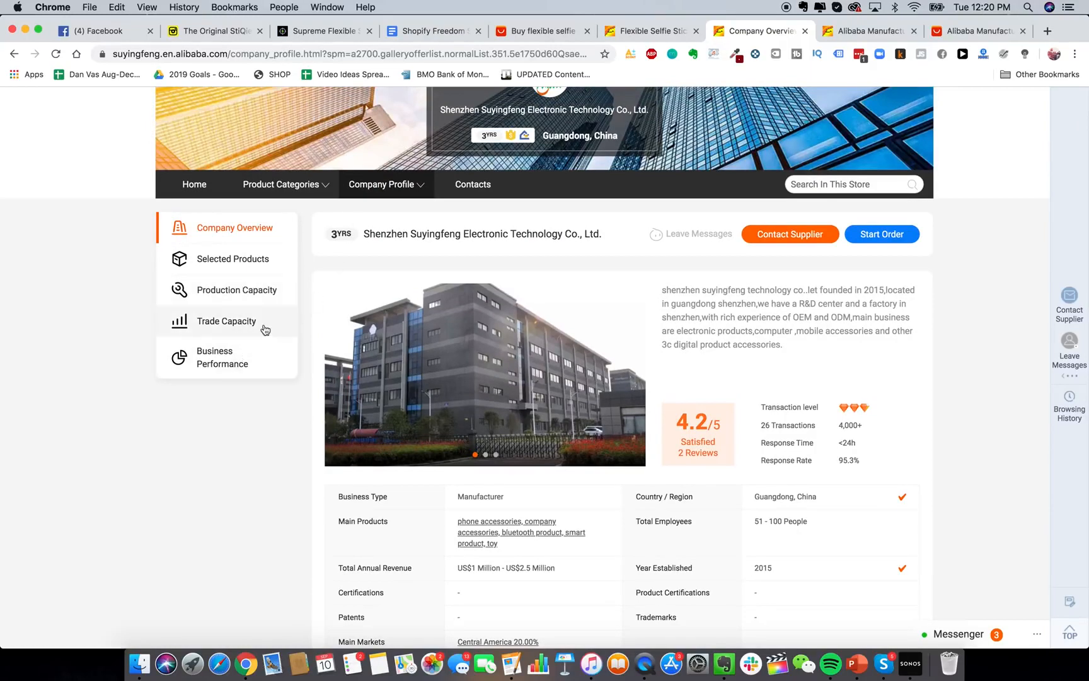
scroll(263, 328, "down", 4)
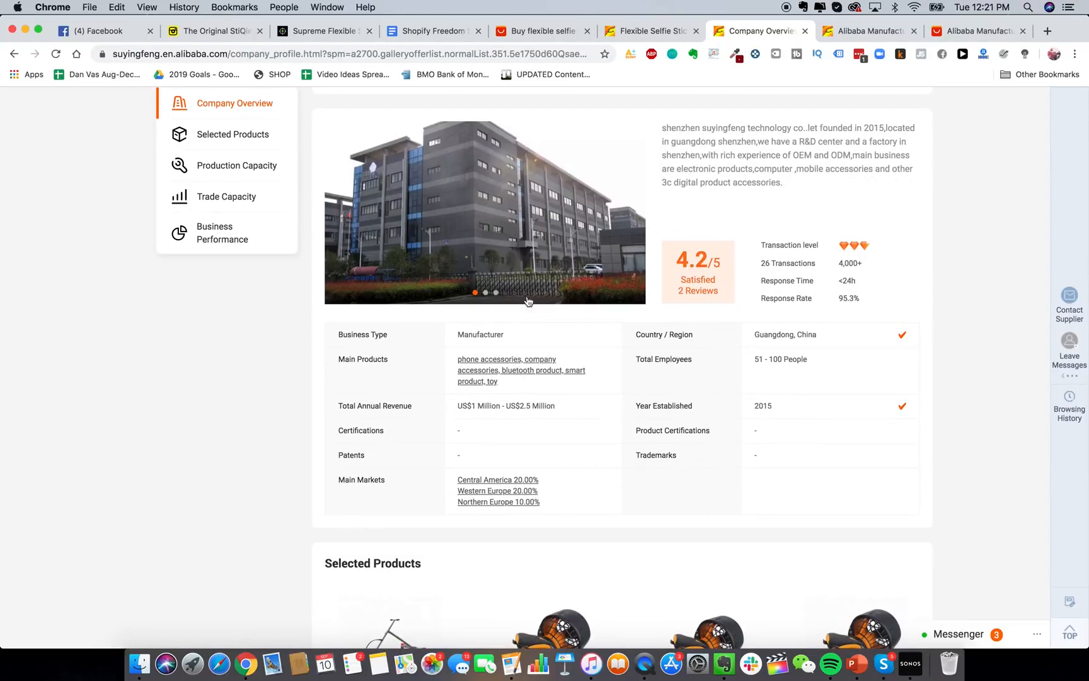
scroll(527, 300, "up", 1)
left_click(486, 312)
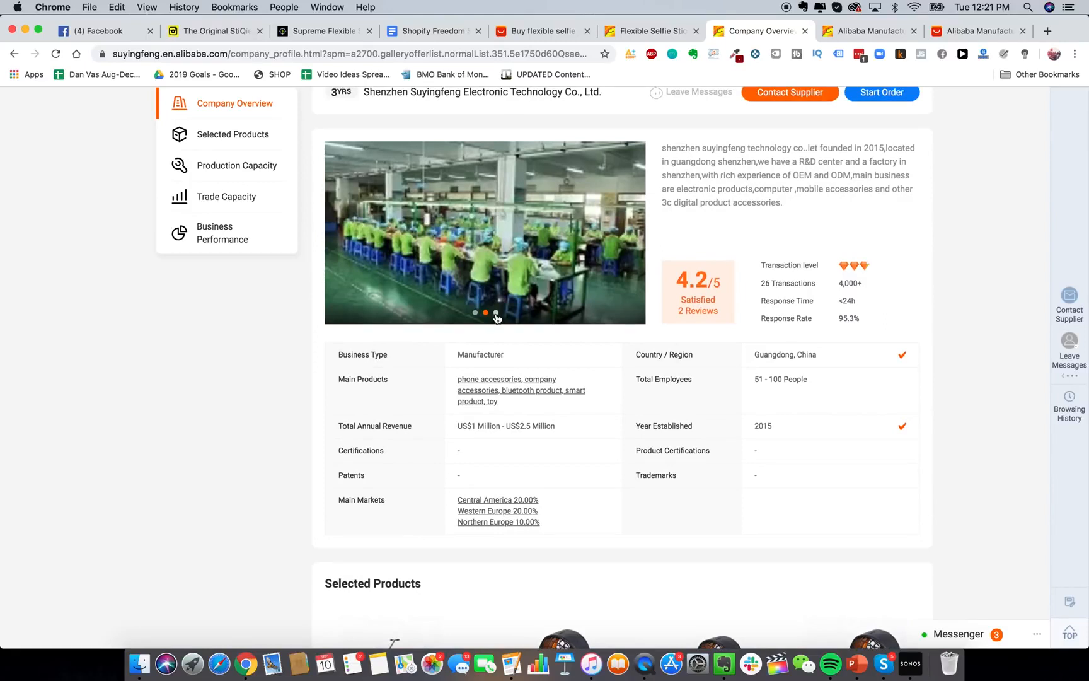
left_click(497, 313)
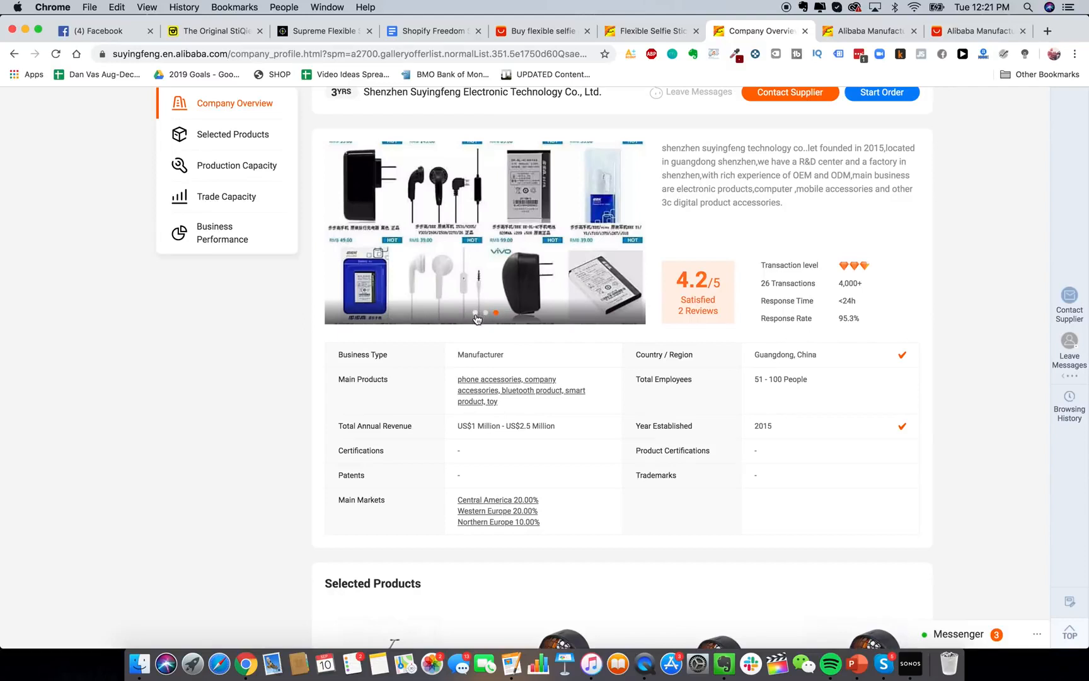
left_click(475, 314)
scroll(553, 397, "up", 1)
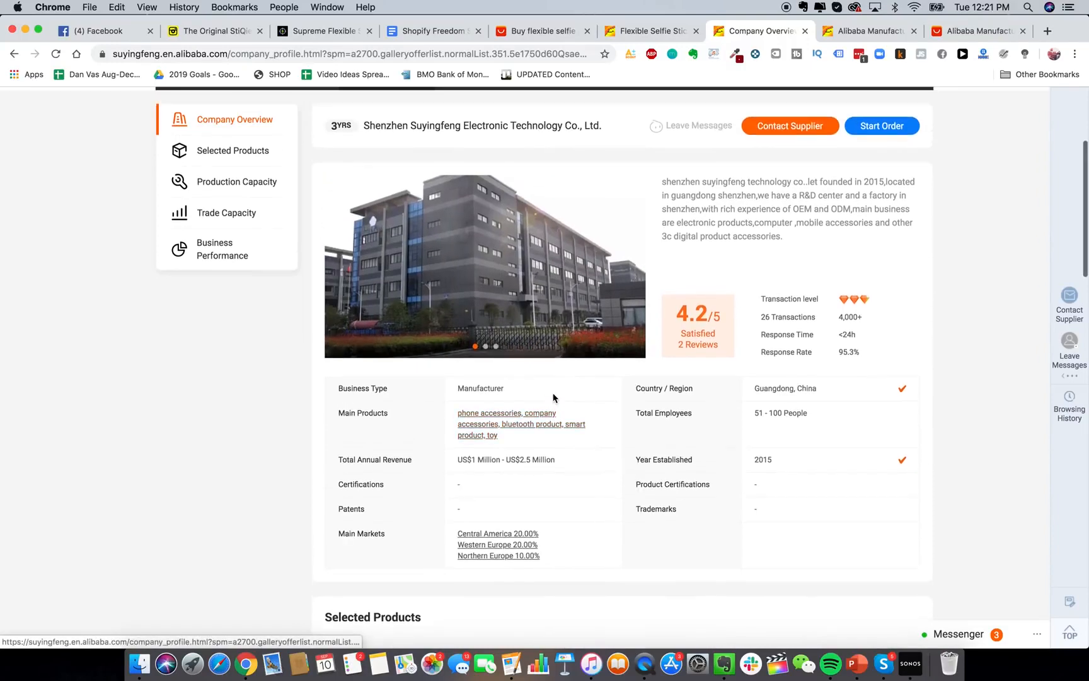
scroll(563, 449, "down", 10)
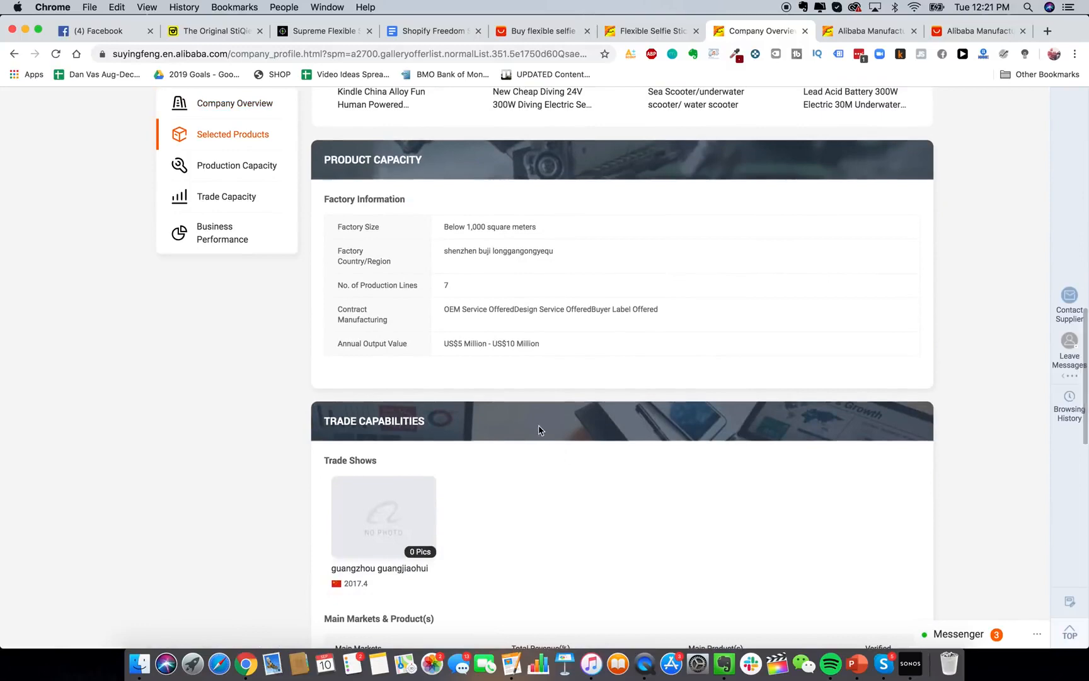
scroll(532, 372, "down", 1)
scroll(714, 401, "up", 10)
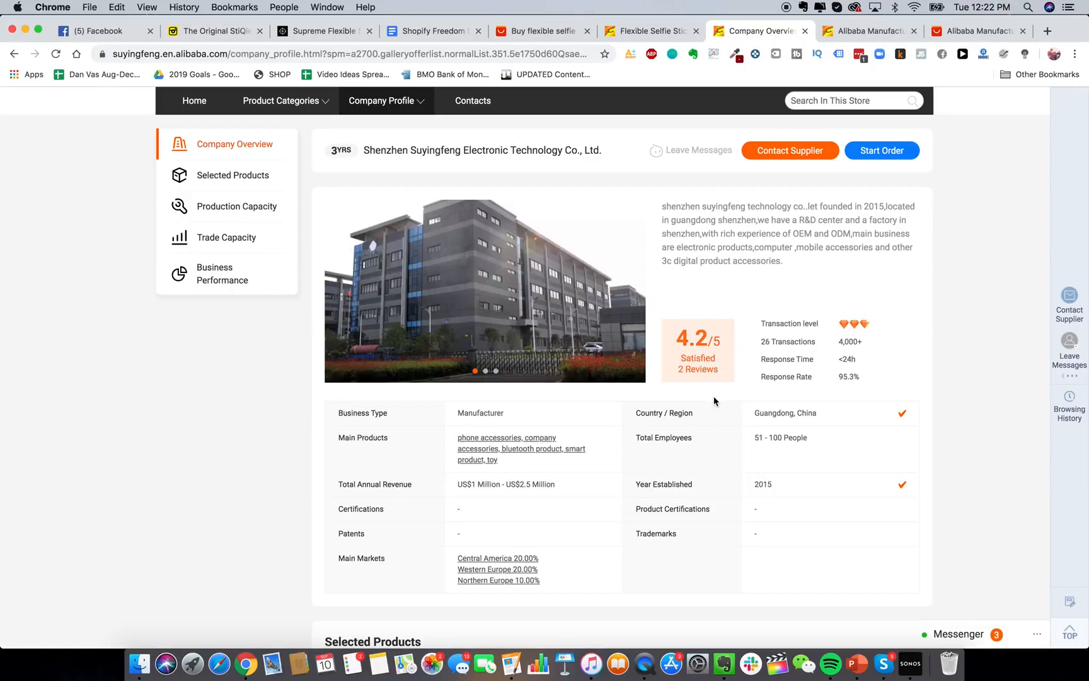
scroll(586, 282, "up", 2)
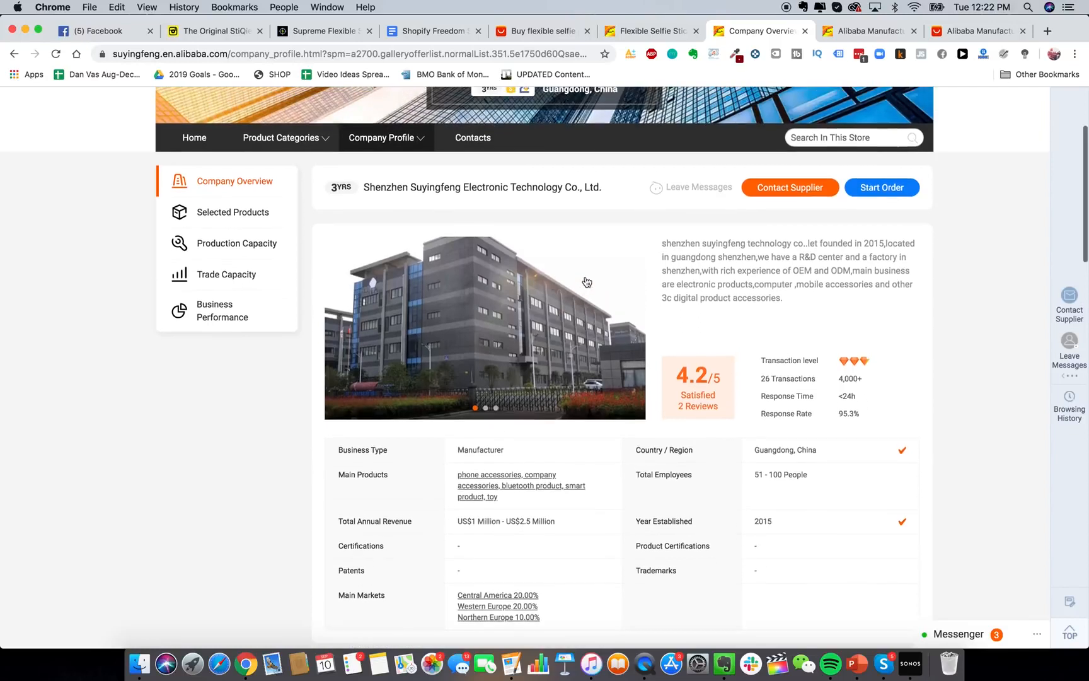
scroll(586, 282, "down", 2)
scroll(588, 304, "up", 1)
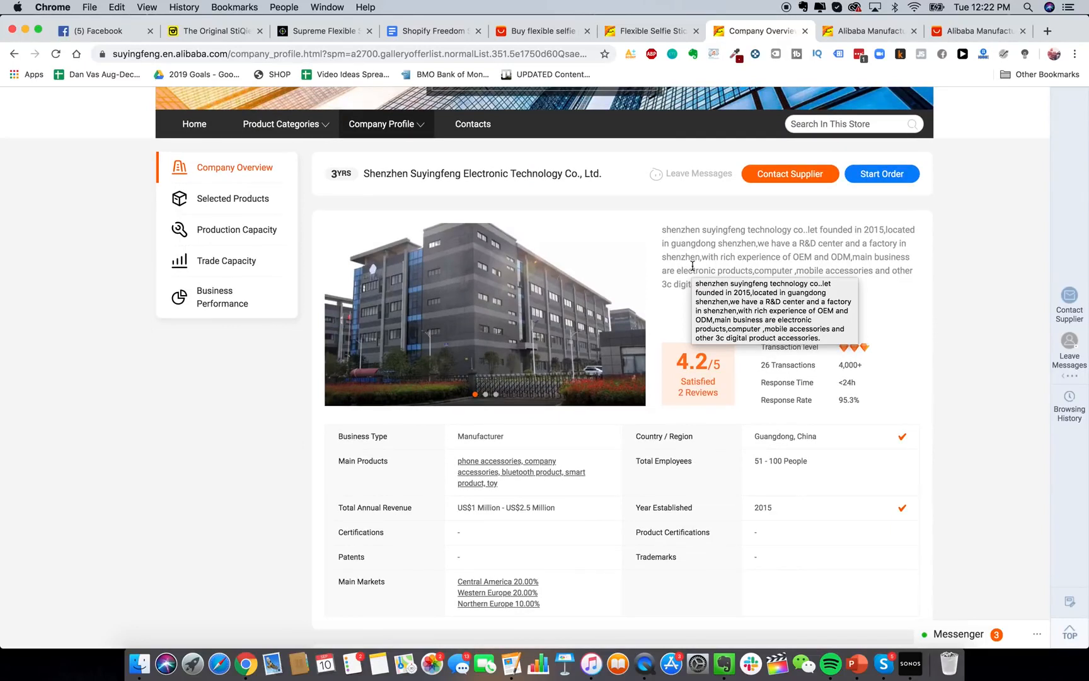
scroll(720, 295, "up", 1)
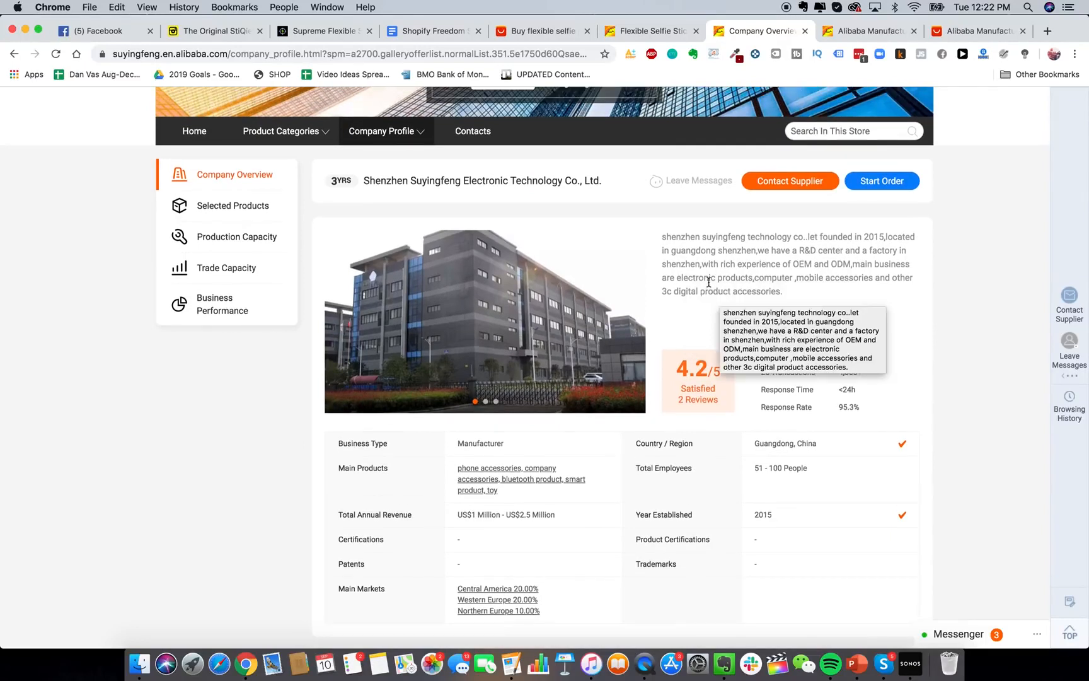
scroll(709, 282, "up", 1)
scroll(700, 328, "down", 3)
scroll(700, 334, "up", 1)
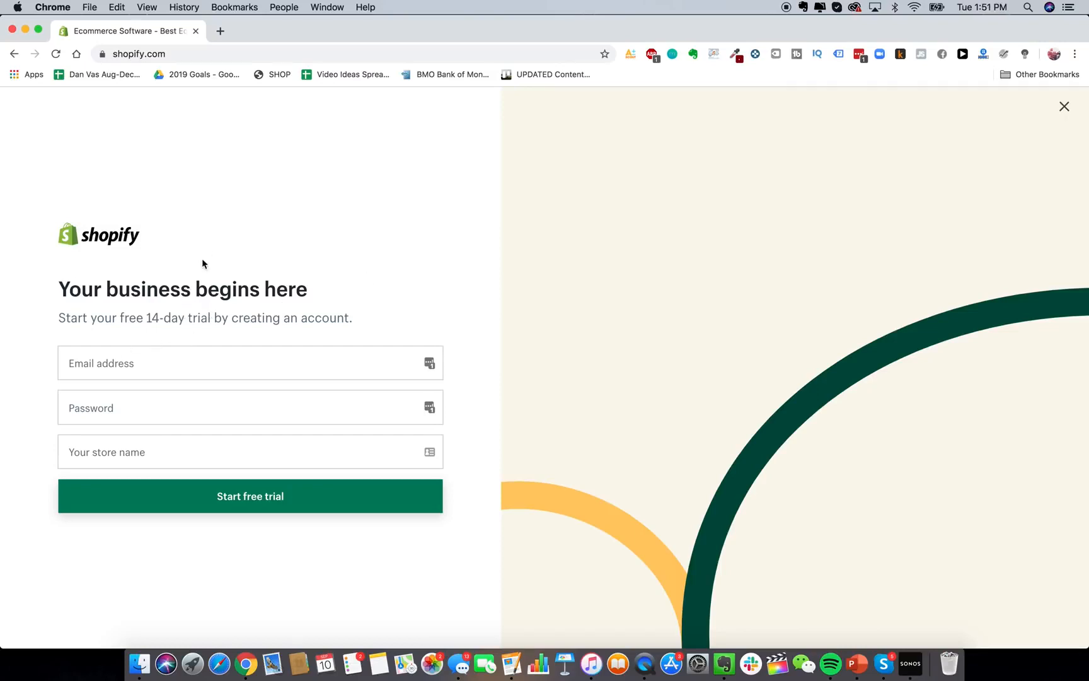
Load gmail.com in a new tab beside the Shopify trial sign-up.
left_click(220, 31)
type("gmail.com")
key("Return")
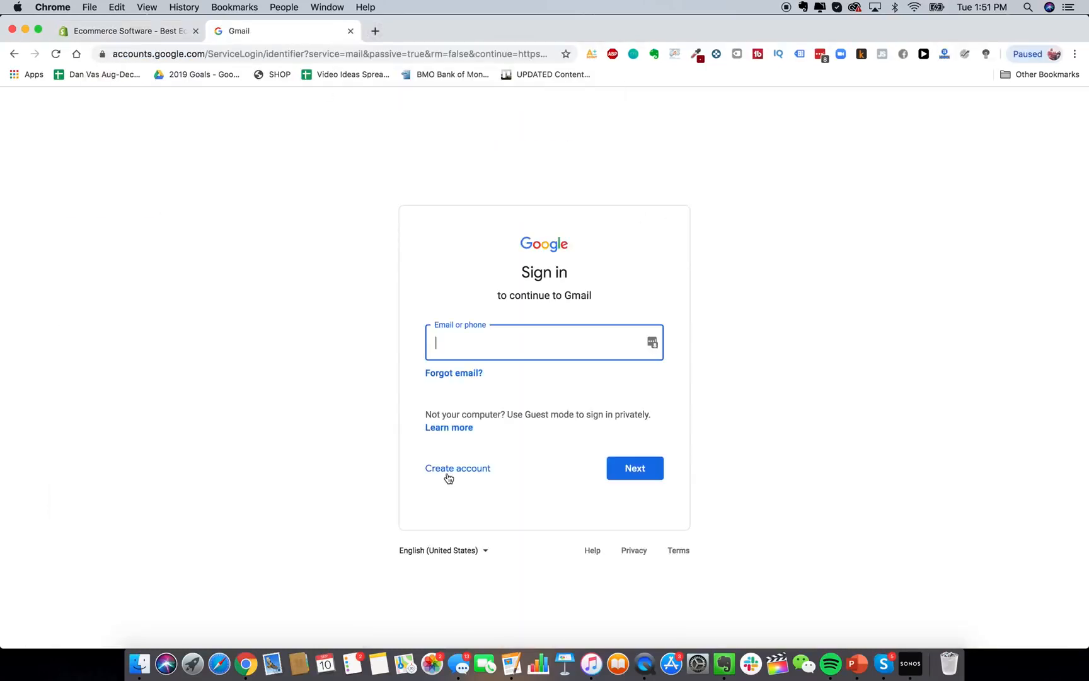
Start a personal Google account with first name Glowy and last name Skin.
left_click(458, 470)
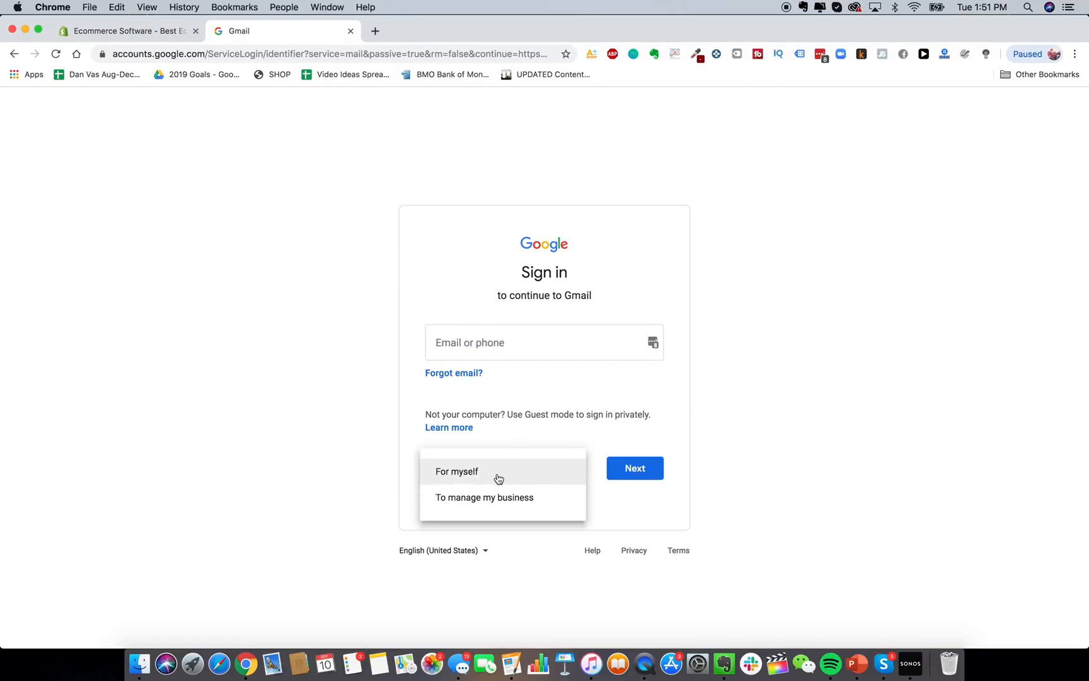
left_click(498, 477)
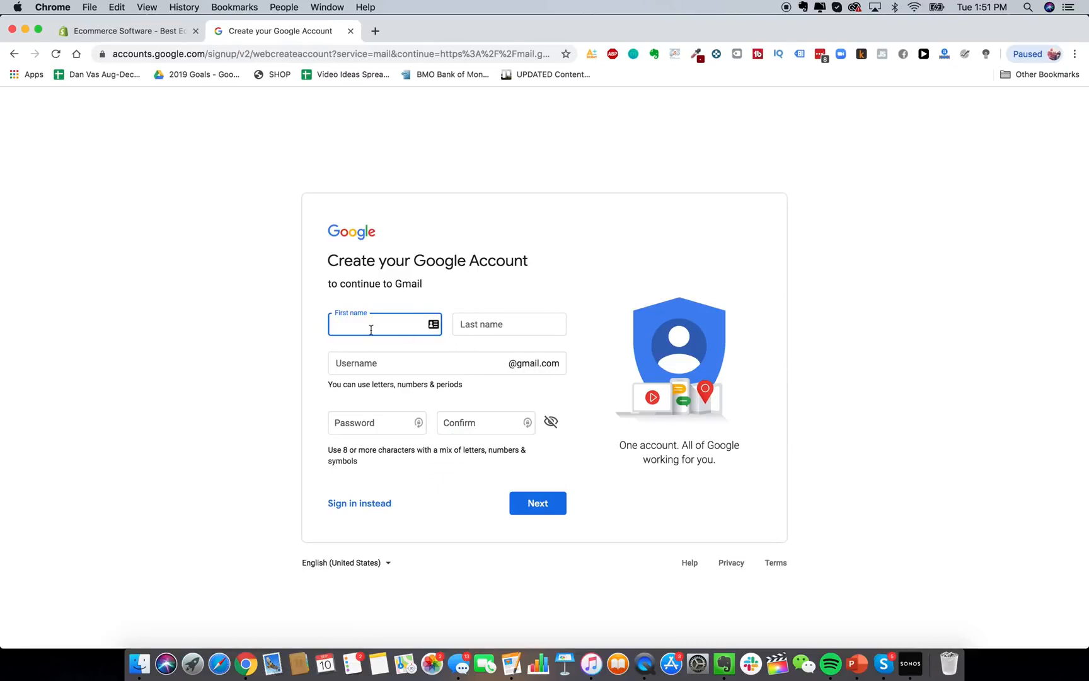
type("Glowy")
key("Tab")
type("Skin")
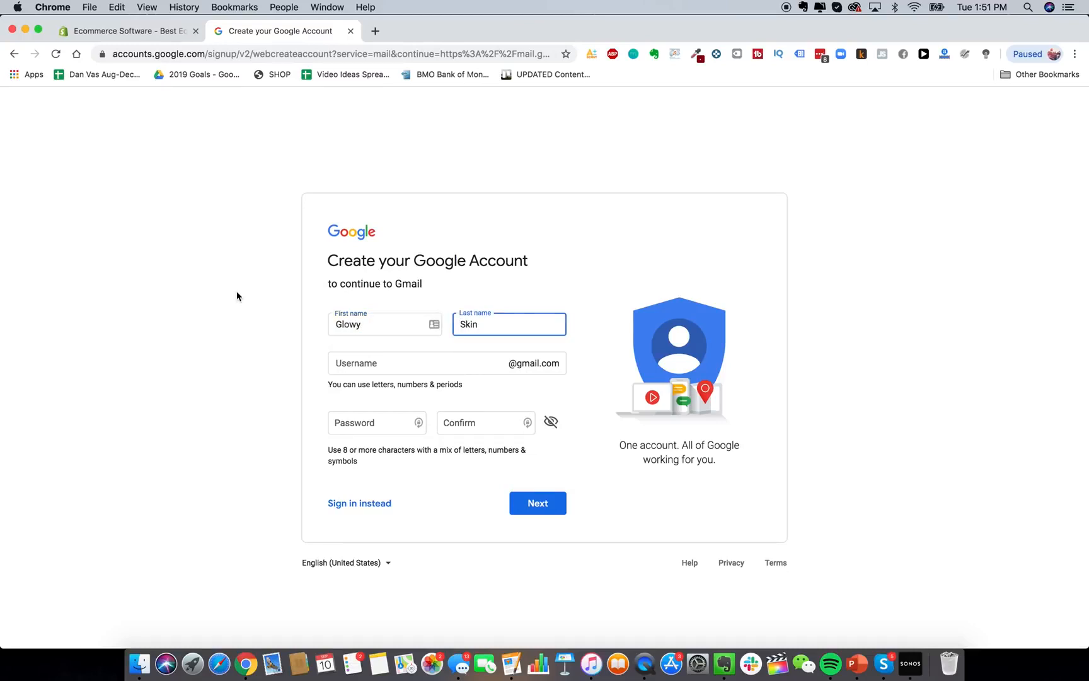
left_click(236, 292)
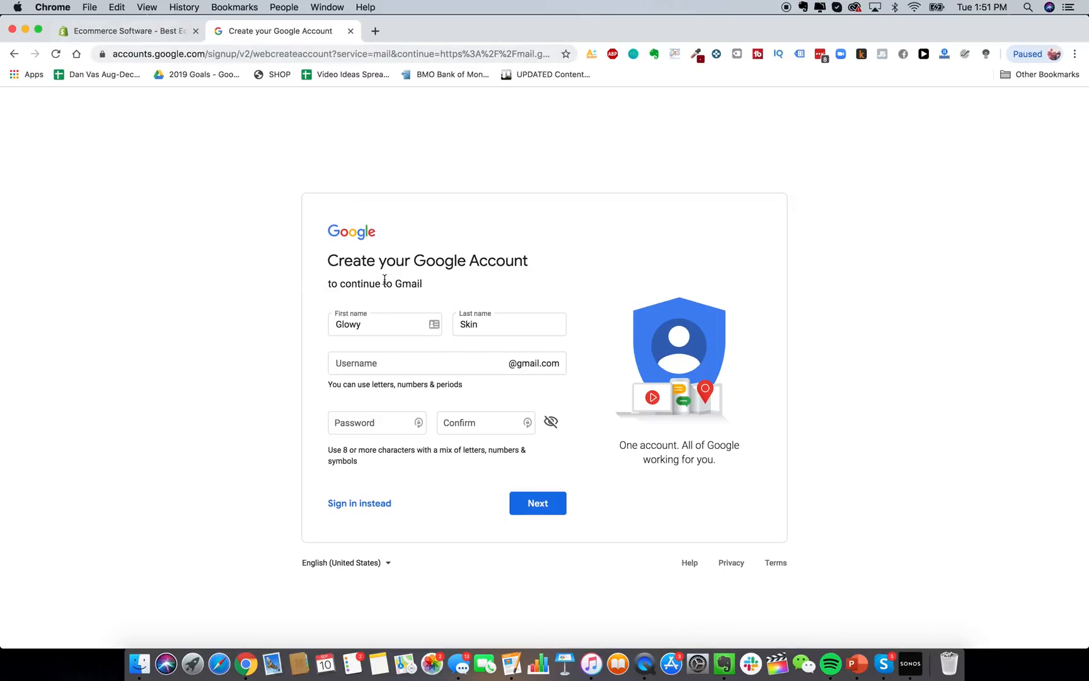
Enter 'glowyski' as the username and accept the suggested store-based Gmail address.
left_click(405, 364)
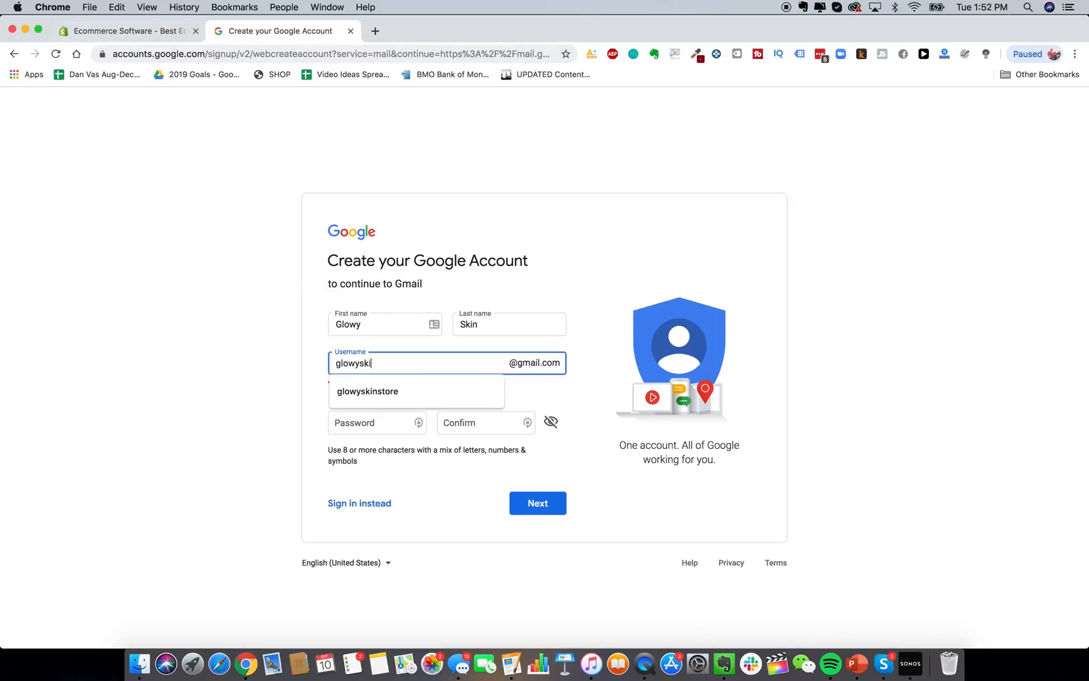
left_click(415, 395)
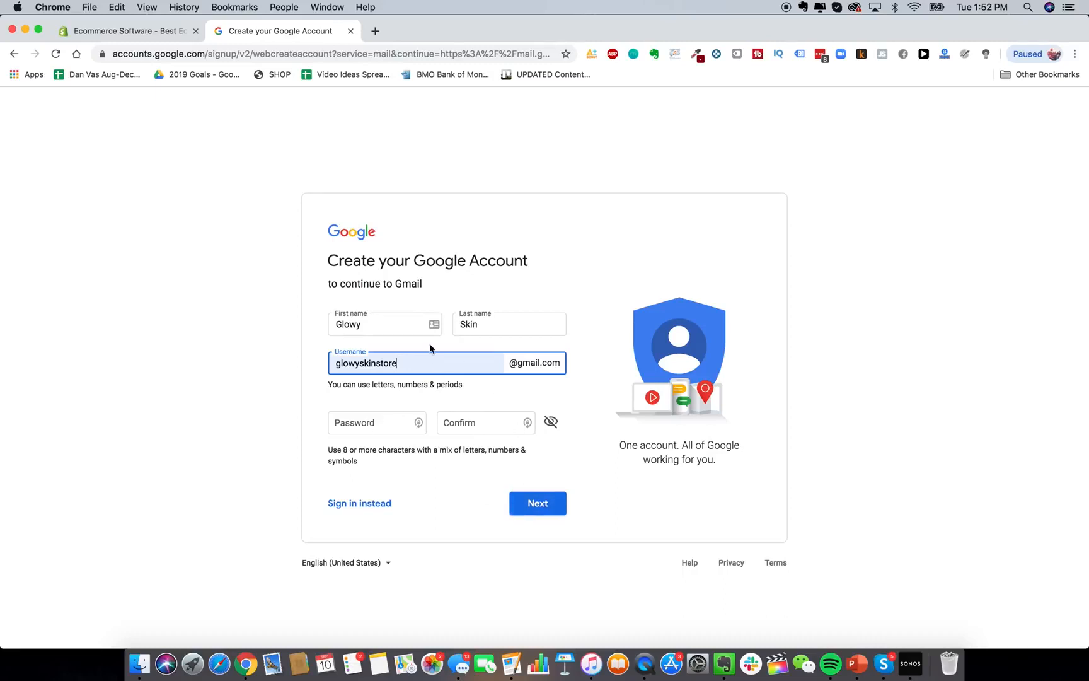
Autofill the signup email and password, then enter the store name 'Glowy Skin Co'.
left_click(152, 30)
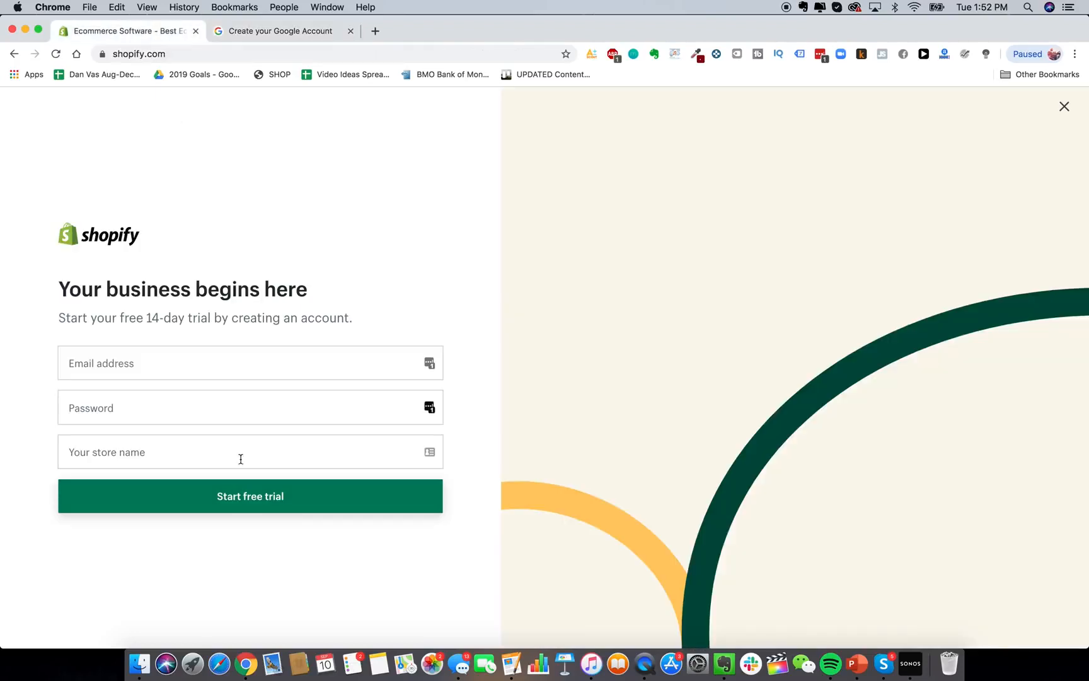
left_click(128, 363)
left_click(138, 381)
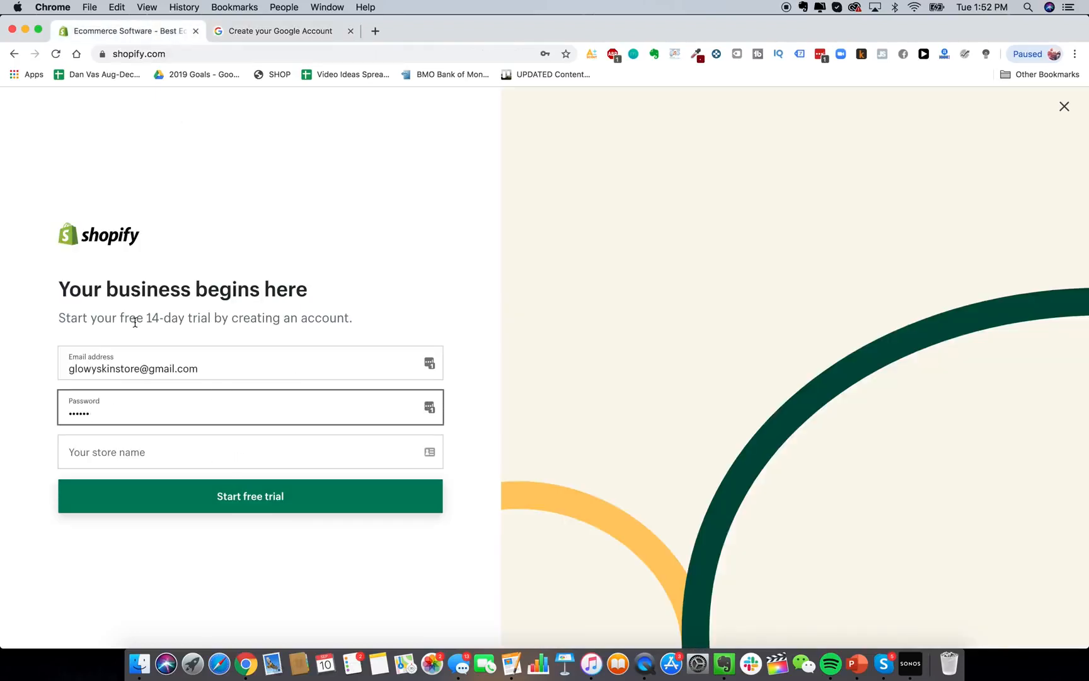
left_click(150, 450)
type("Glowy Skin")
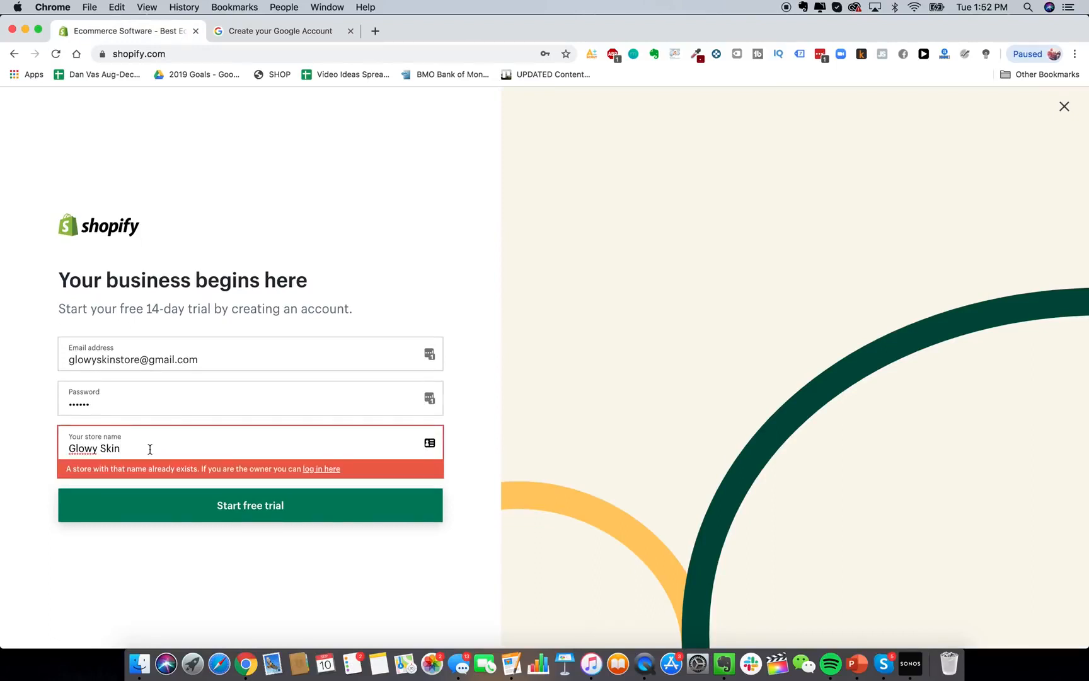
type(" Co")
left_click_drag(121, 449, 148, 449)
left_click(111, 449)
left_click(137, 448)
Search Google for 'google domains' in a new tab and open the Google Domains site.
left_click(376, 32)
type("google dom")
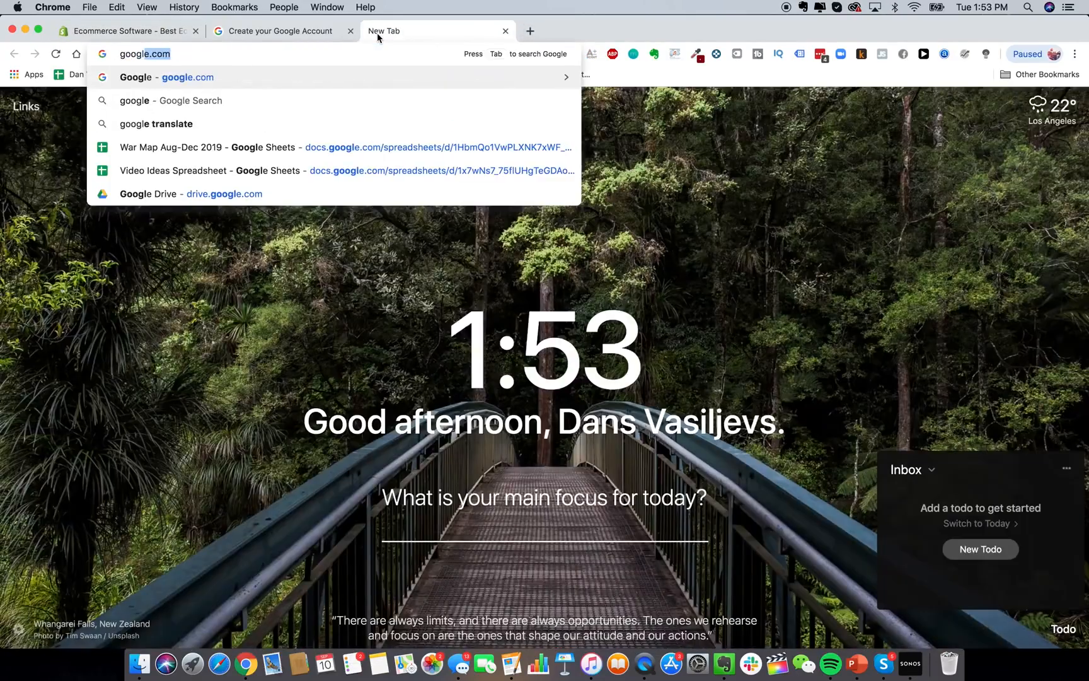
type("ains")
key("Return")
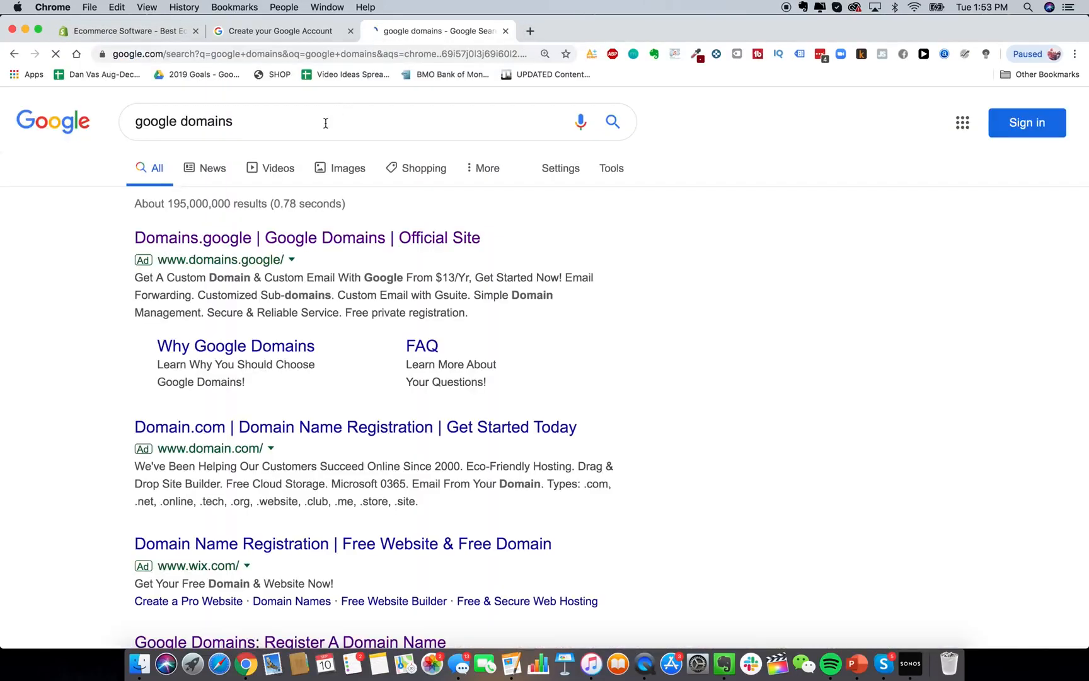
scroll(295, 309, "down", 1)
scroll(309, 346, "up", 1)
scroll(318, 373, "down", 3)
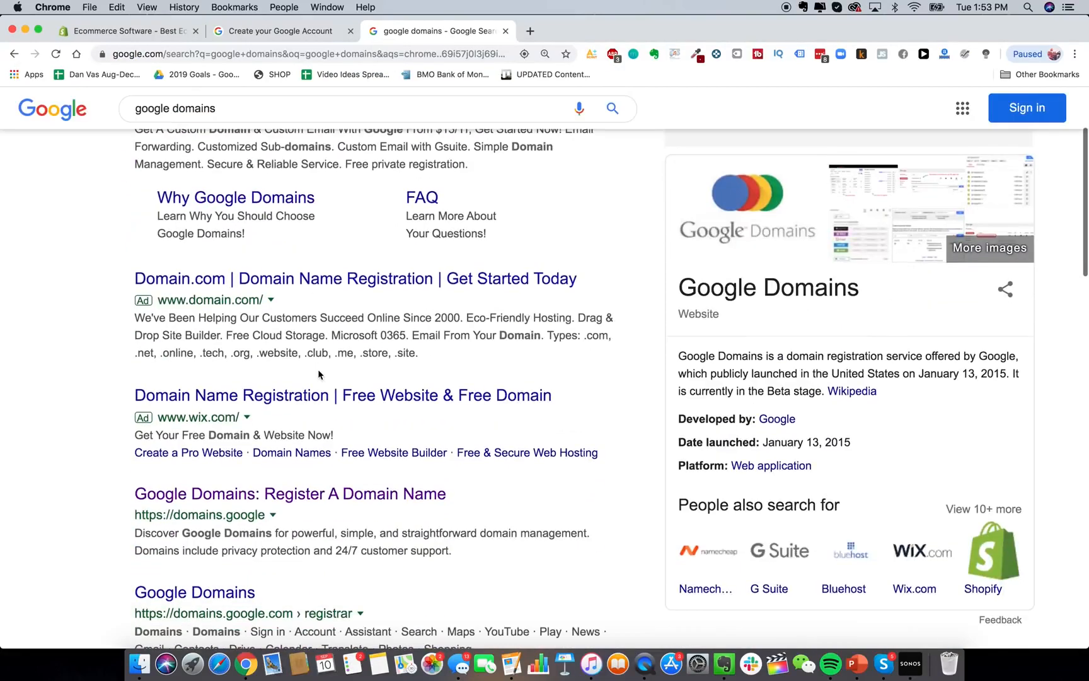
scroll(319, 373, "up", 4)
scroll(283, 170, "down", 1)
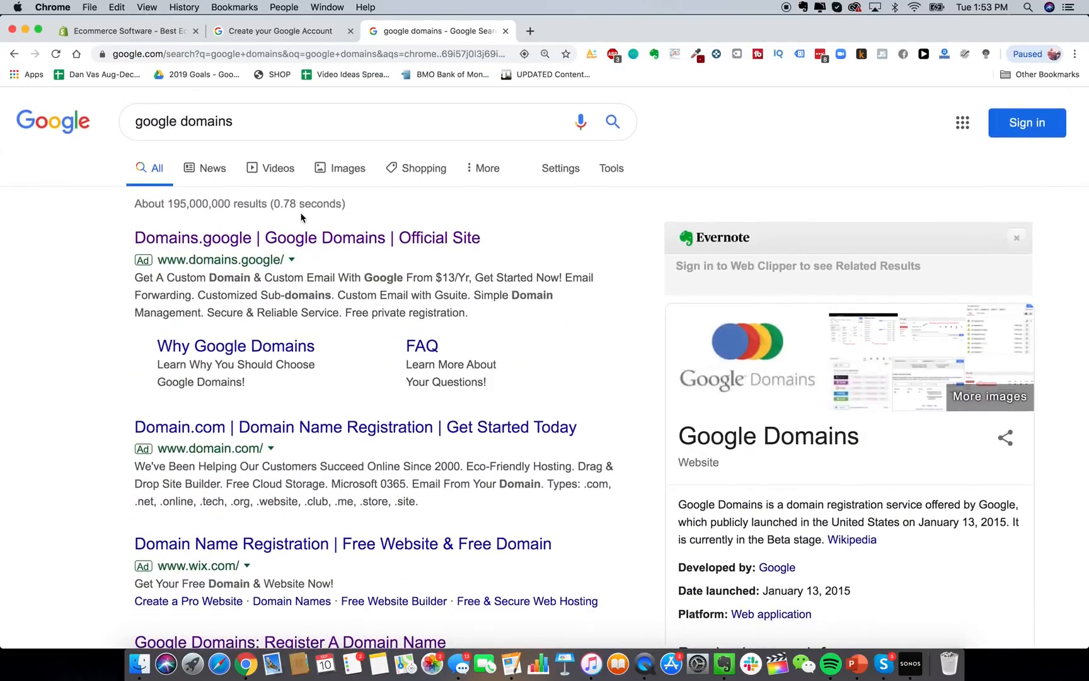
scroll(305, 270, "down", 5)
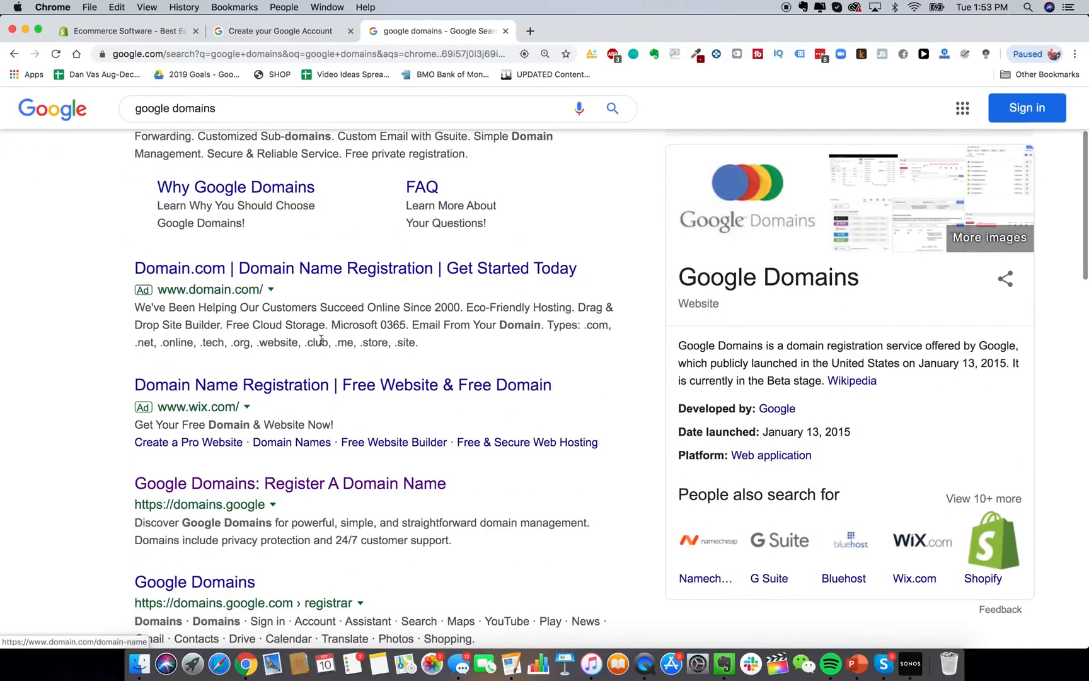
scroll(344, 408, "down", 2)
left_click(348, 416)
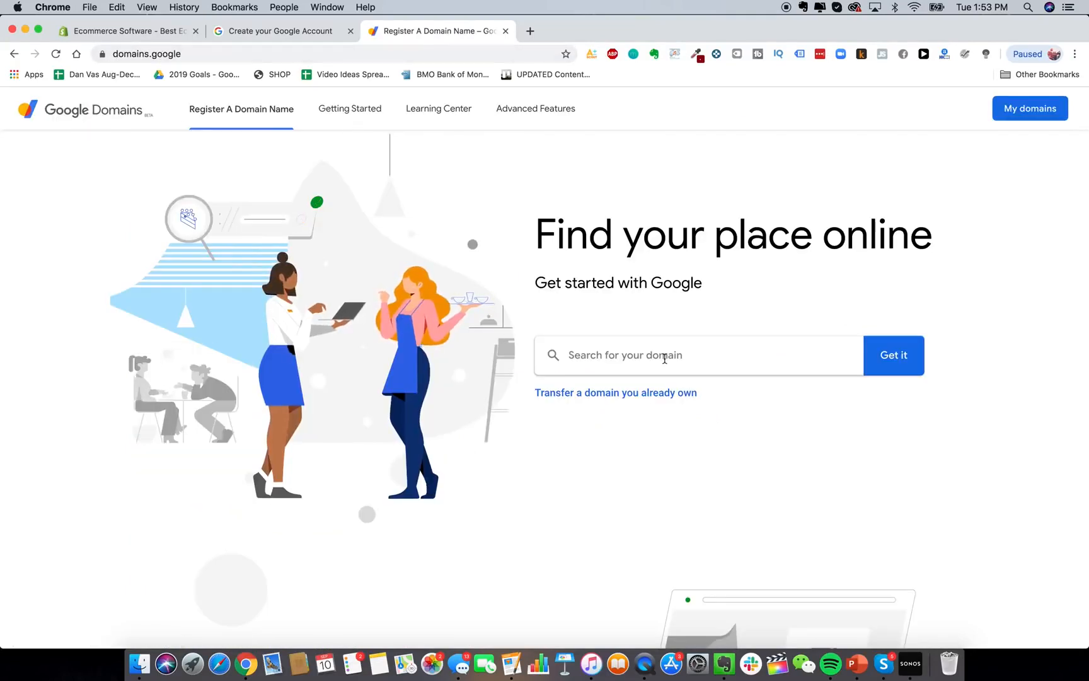
Check glowyskin.com availability on Google Domains, then go back to the Shopify signup.
left_click(689, 358)
type("glow")
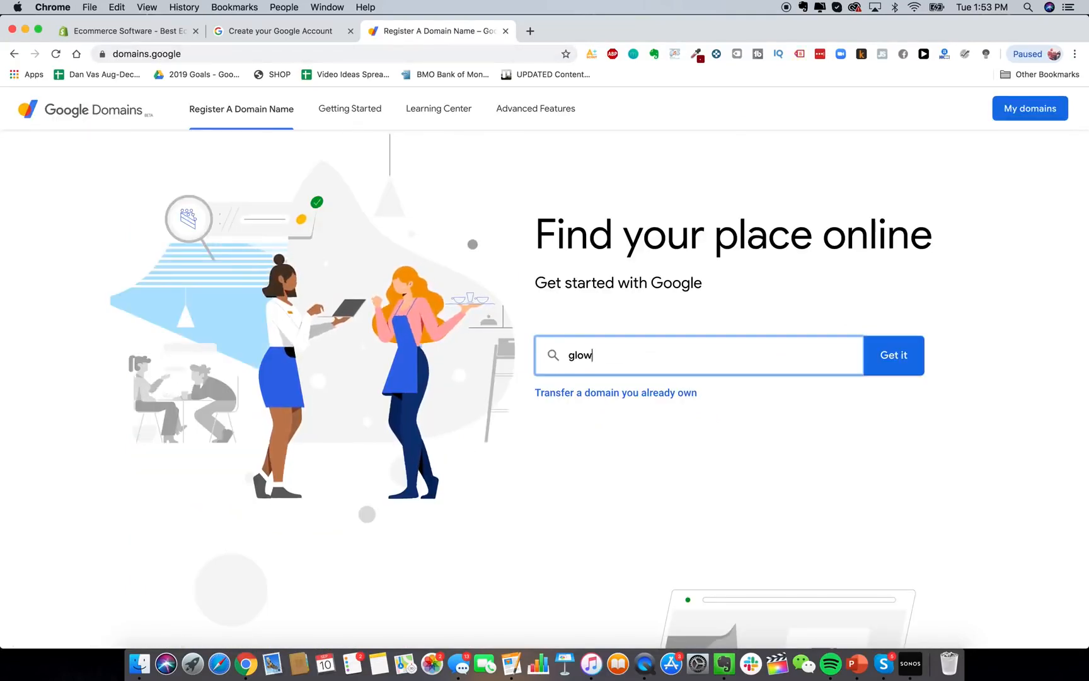
type("yskin.com")
key("Return")
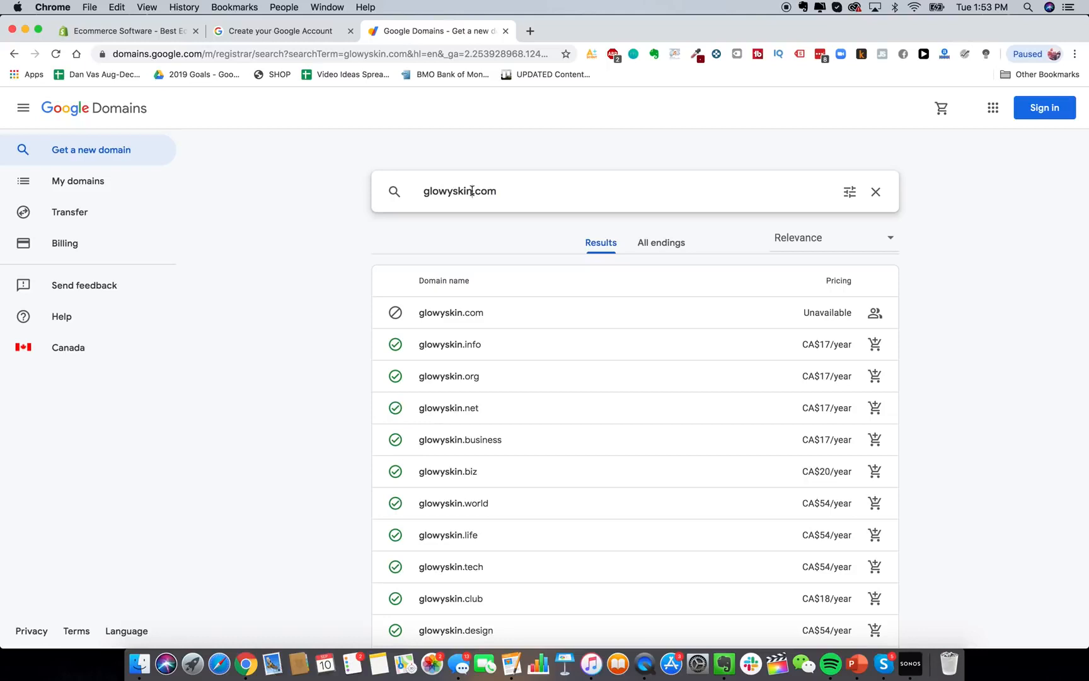
type("store")
key("BackSpace")
key("BackSpace")
key("BackSpace")
key("BackSpace")
key("BackSpace")
key("BackSpace")
key("BackSpace")
key("BackSpace")
type(".c")
left_click(127, 36)
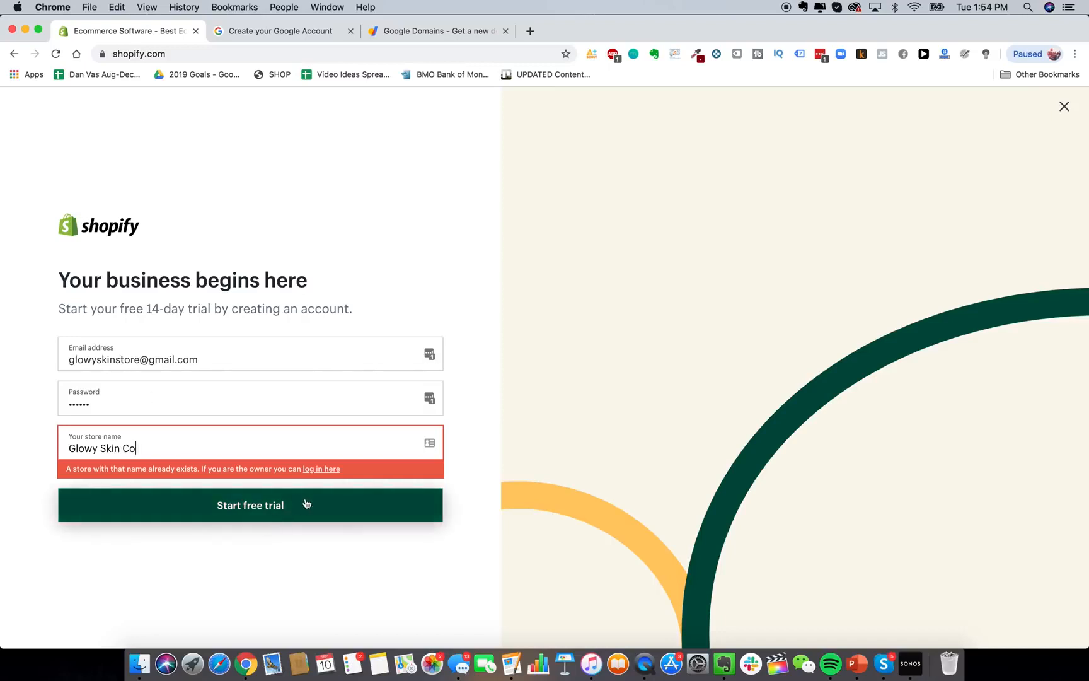
Start the free trial to create the Glowy Skin Co store.
left_click(265, 510)
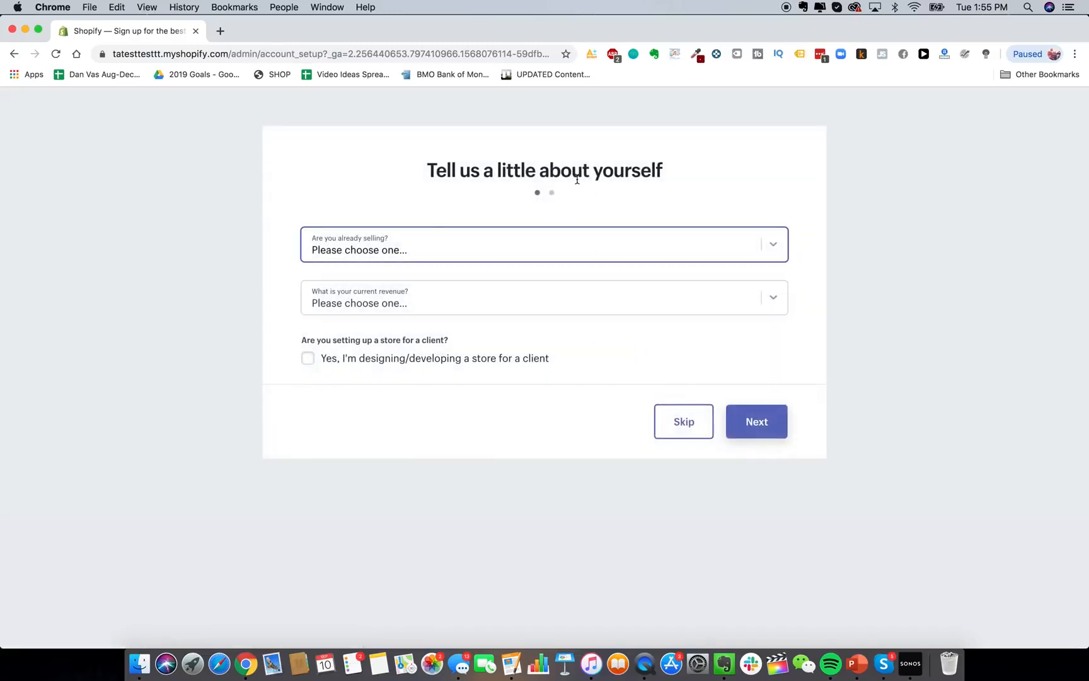
Answer 'I'm not selling products yet', product ready in weeks, and revenue 'Up to $5,000 CAD'.
left_click(782, 250)
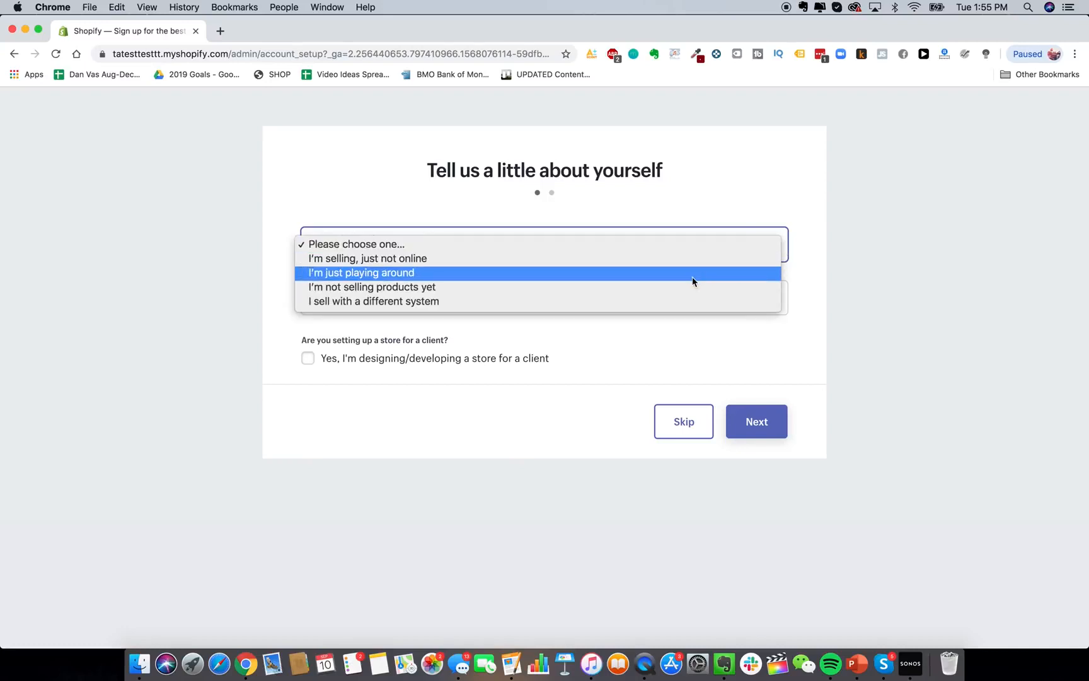
left_click(661, 296)
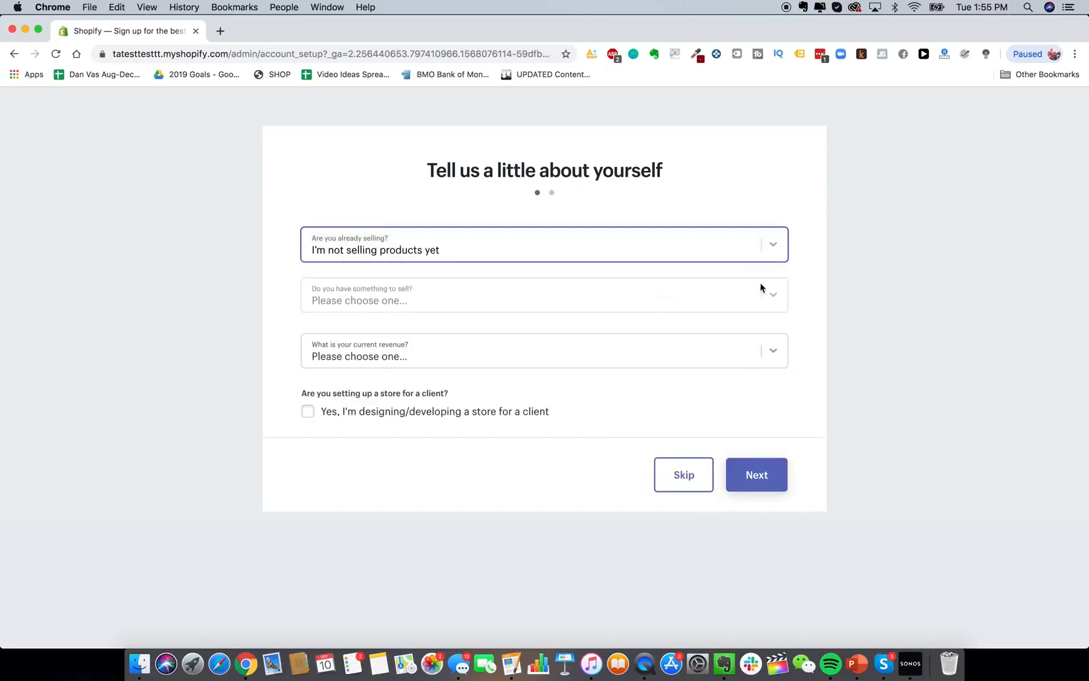
left_click(758, 311)
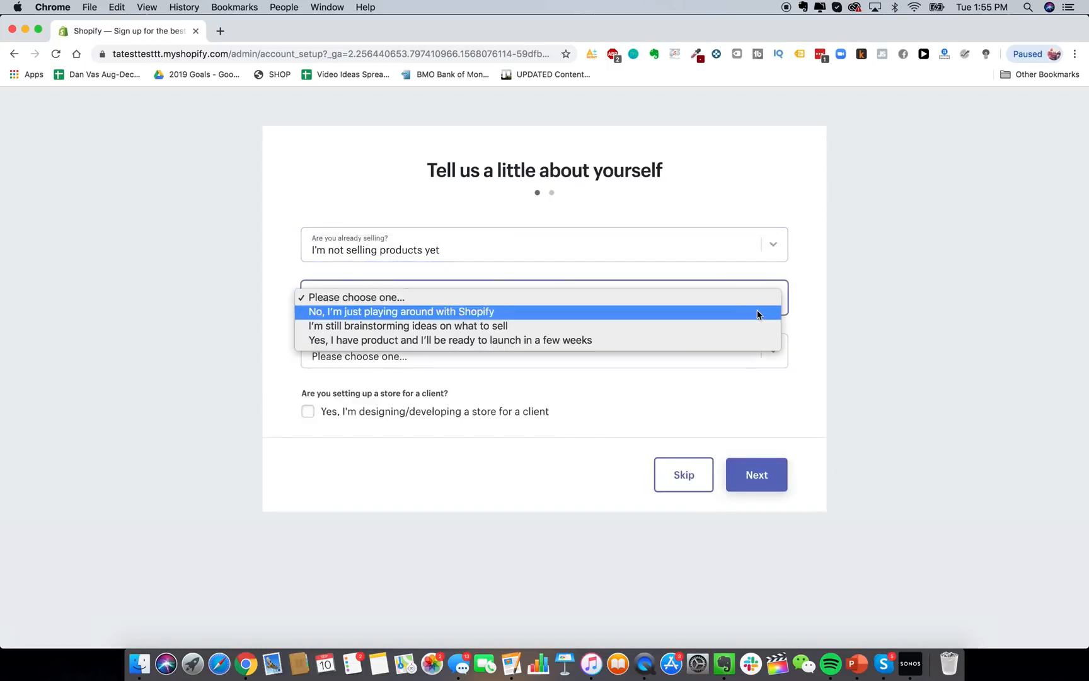
left_click(692, 340)
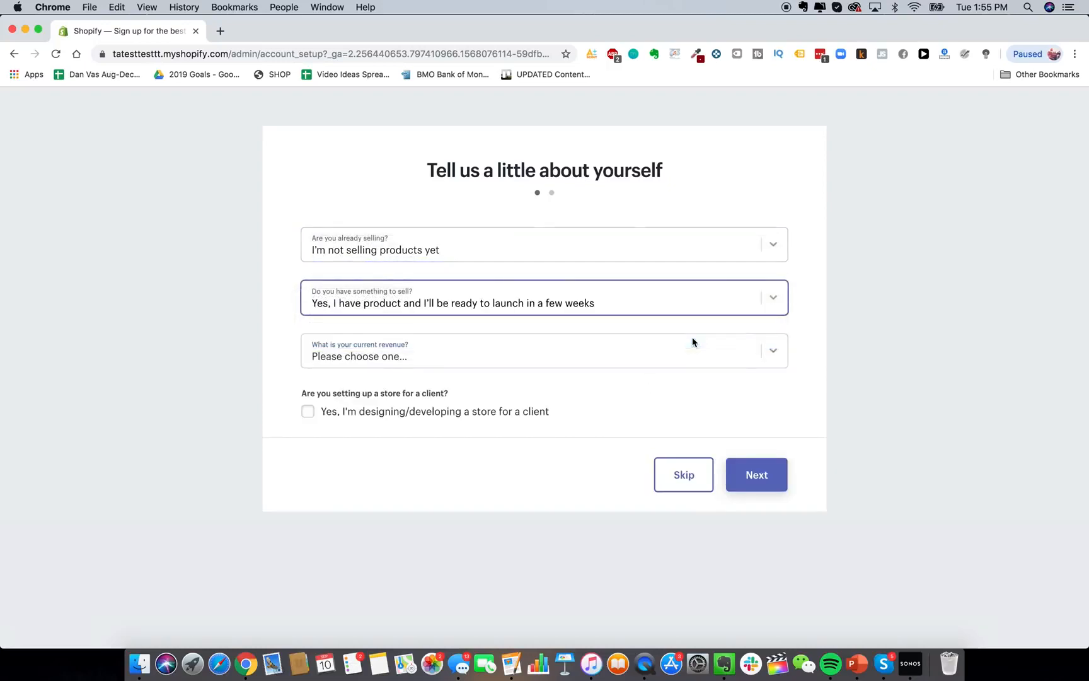
left_click(761, 353)
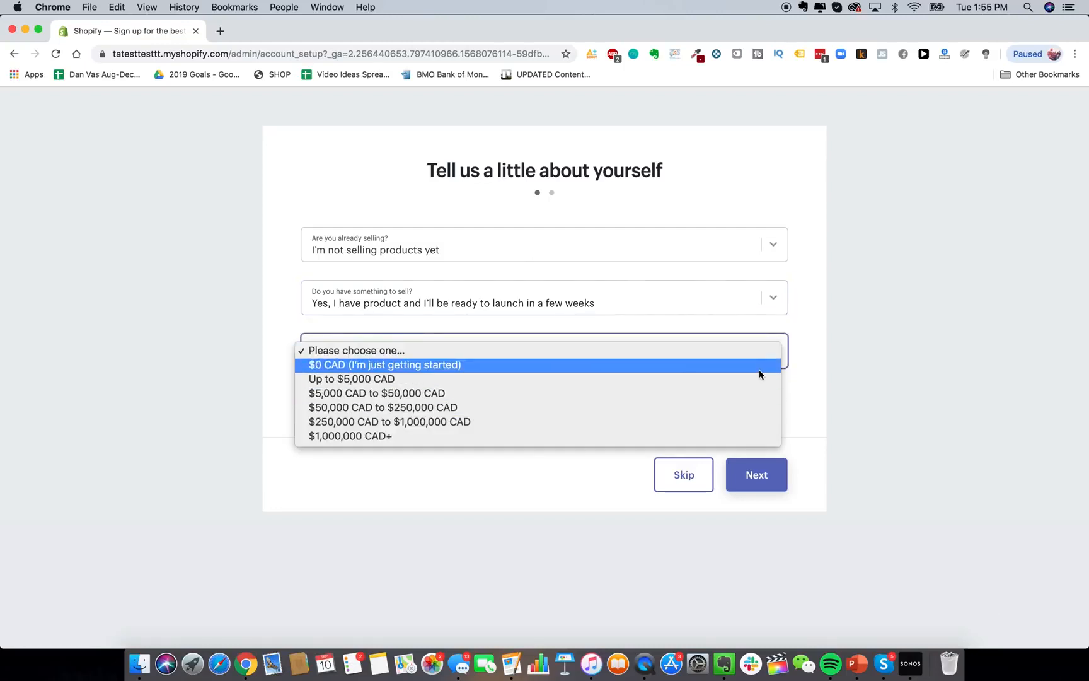
left_click(761, 378)
left_click(493, 351)
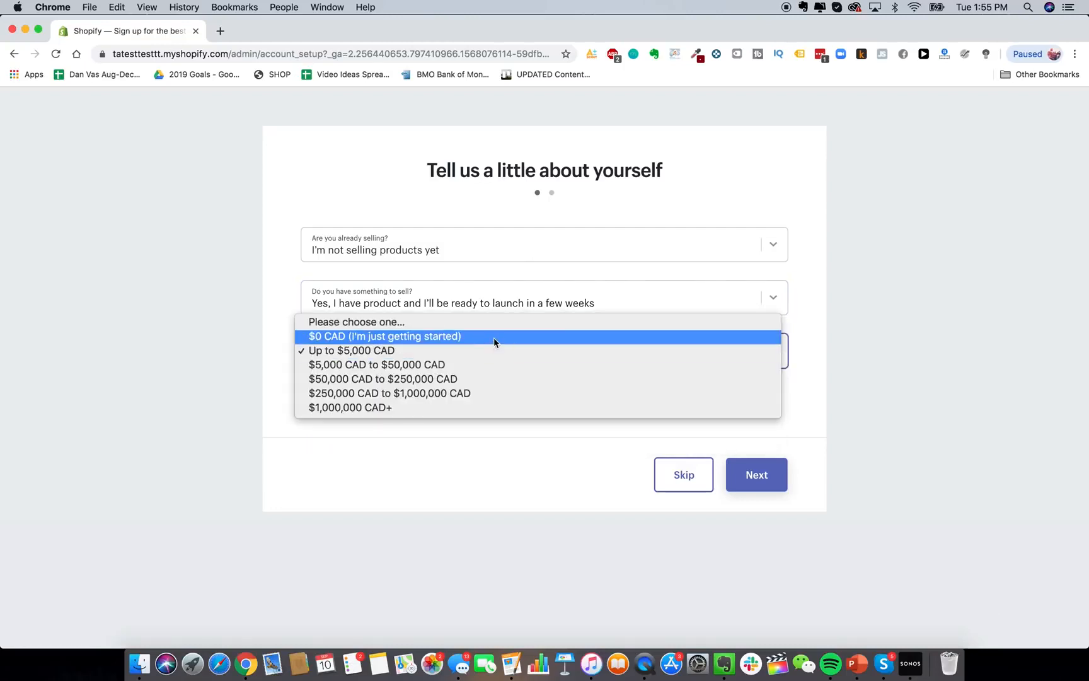
left_click(493, 337)
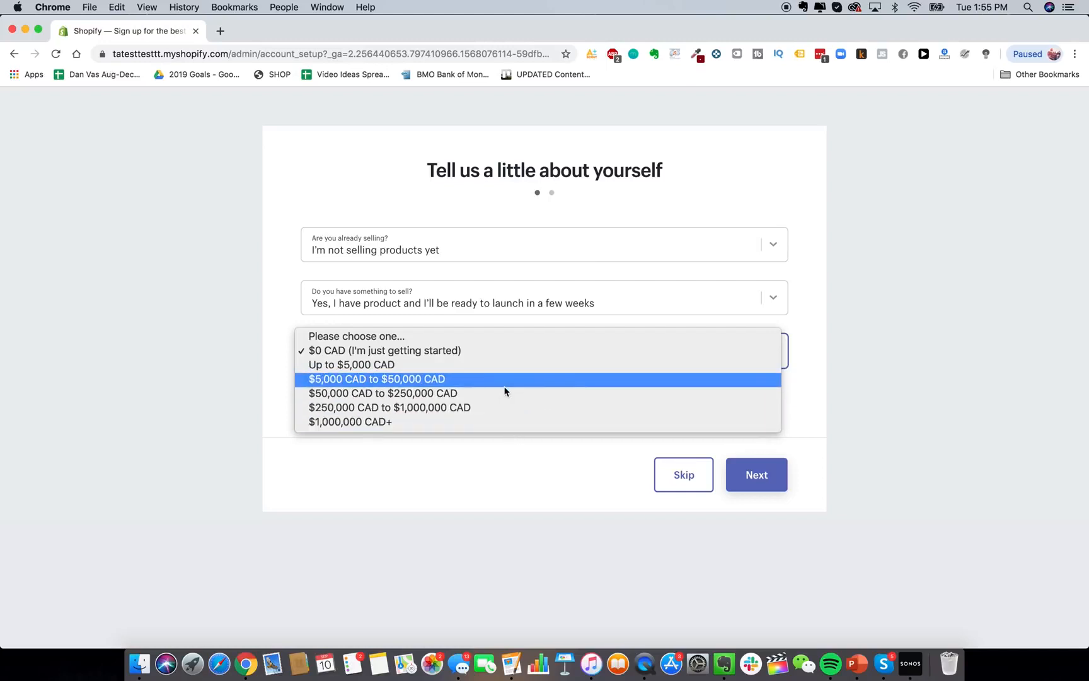
left_click(607, 190)
left_click(574, 355)
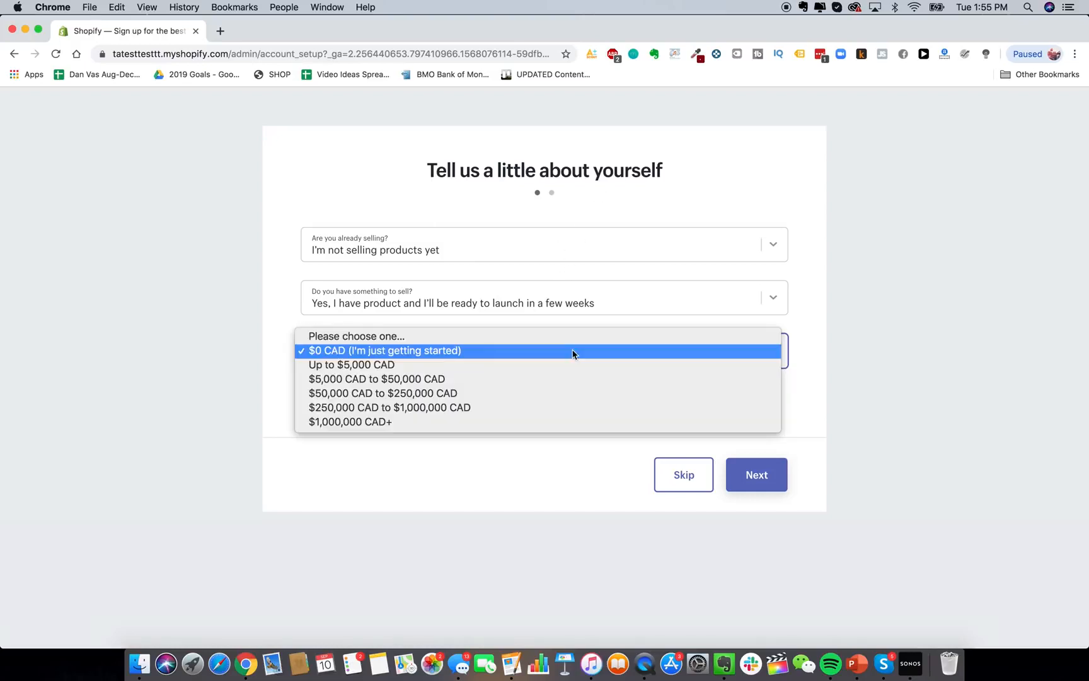
left_click(535, 369)
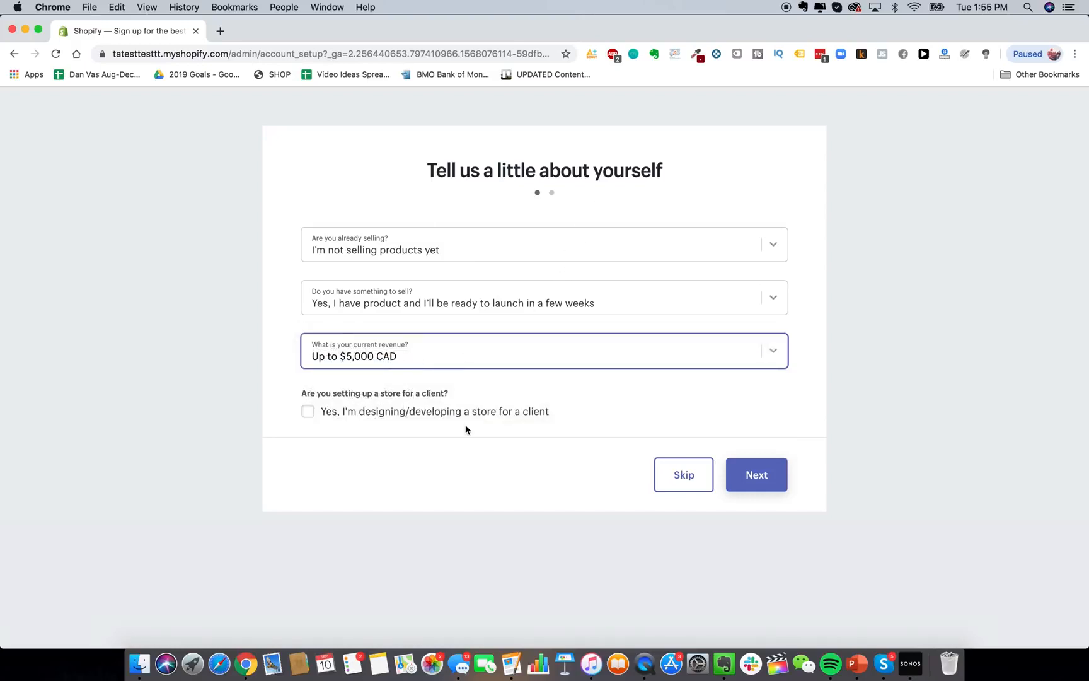
Keep the Toronto, Ontario, Canada business address and enter the new store.
left_click(732, 473)
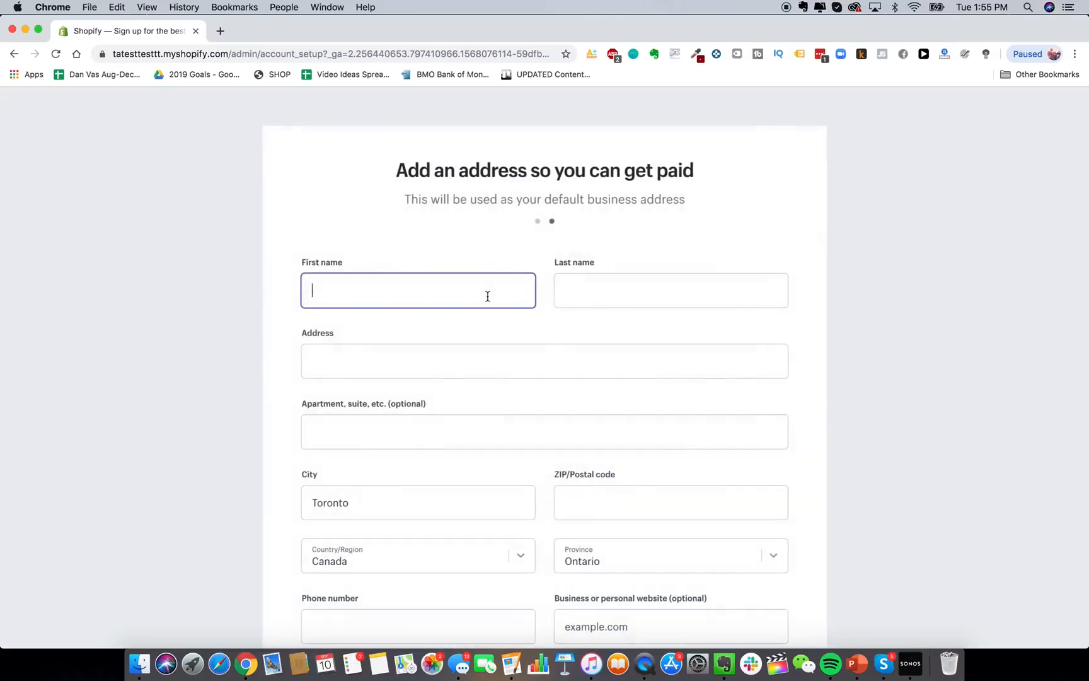
scroll(503, 416, "down", 1)
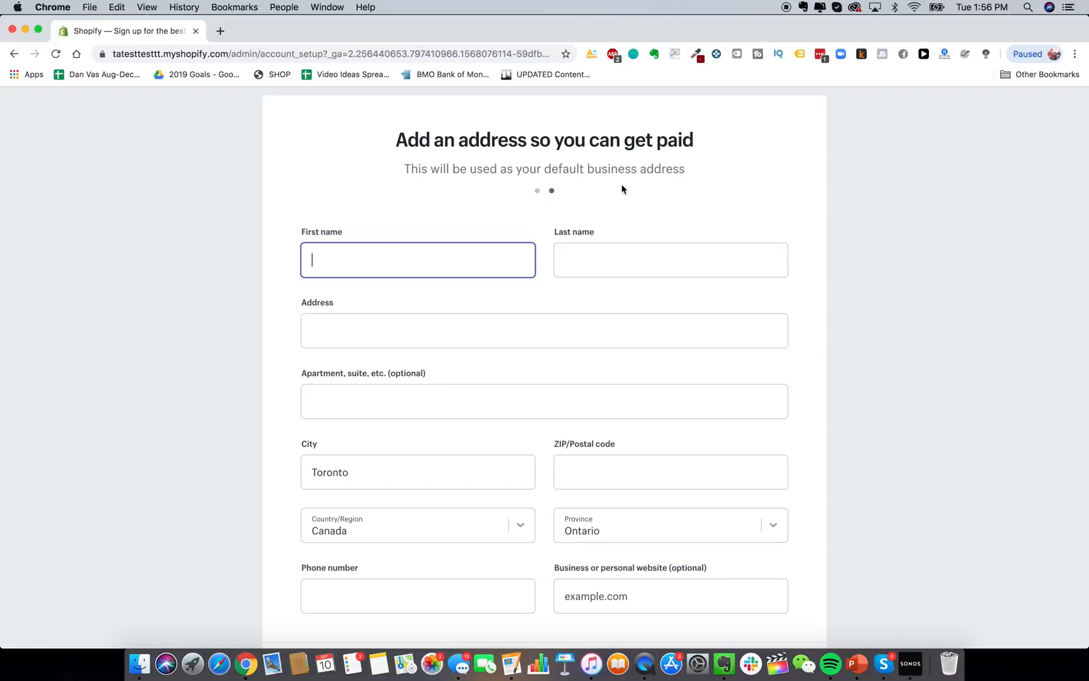
scroll(622, 189, "down", 1)
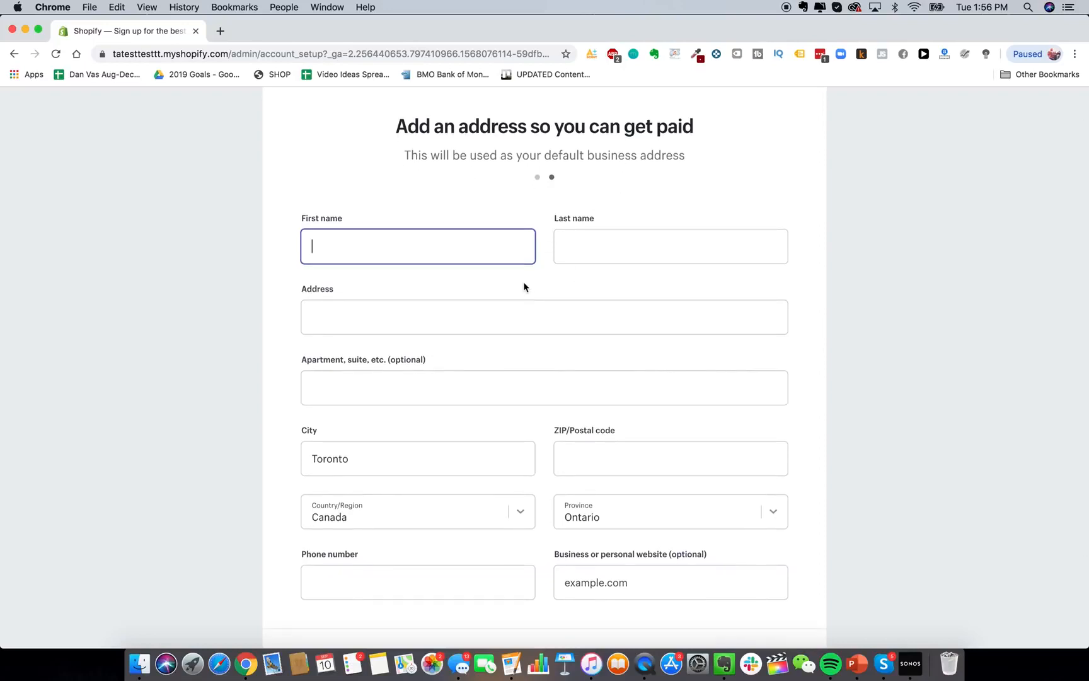
scroll(523, 290, "down", 1)
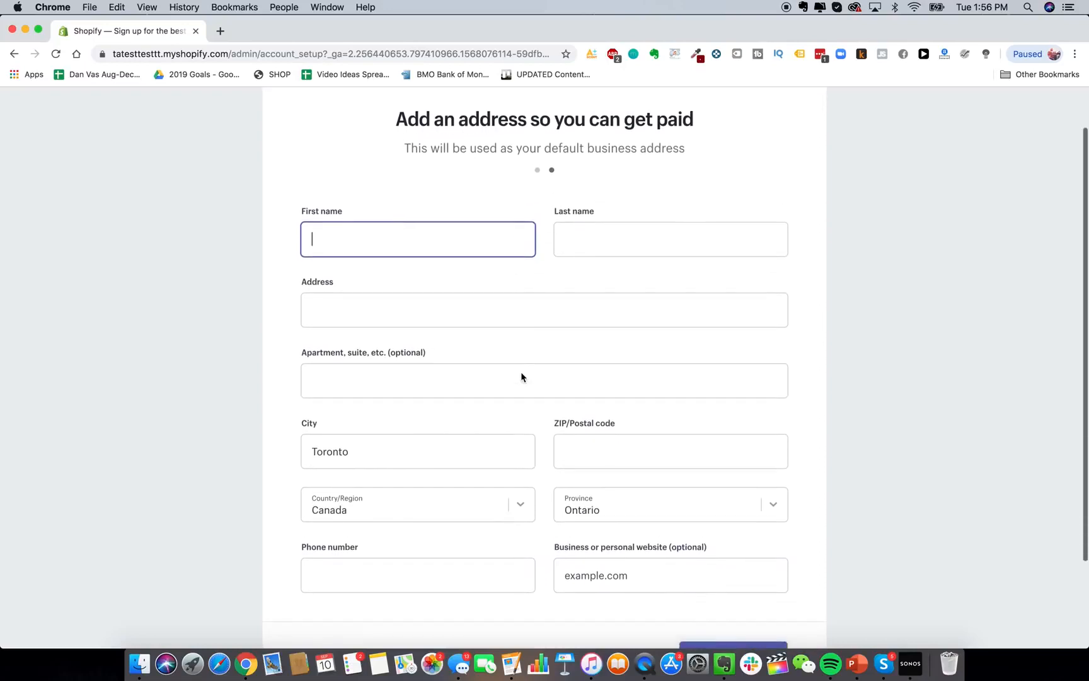
scroll(521, 372, "up", 1)
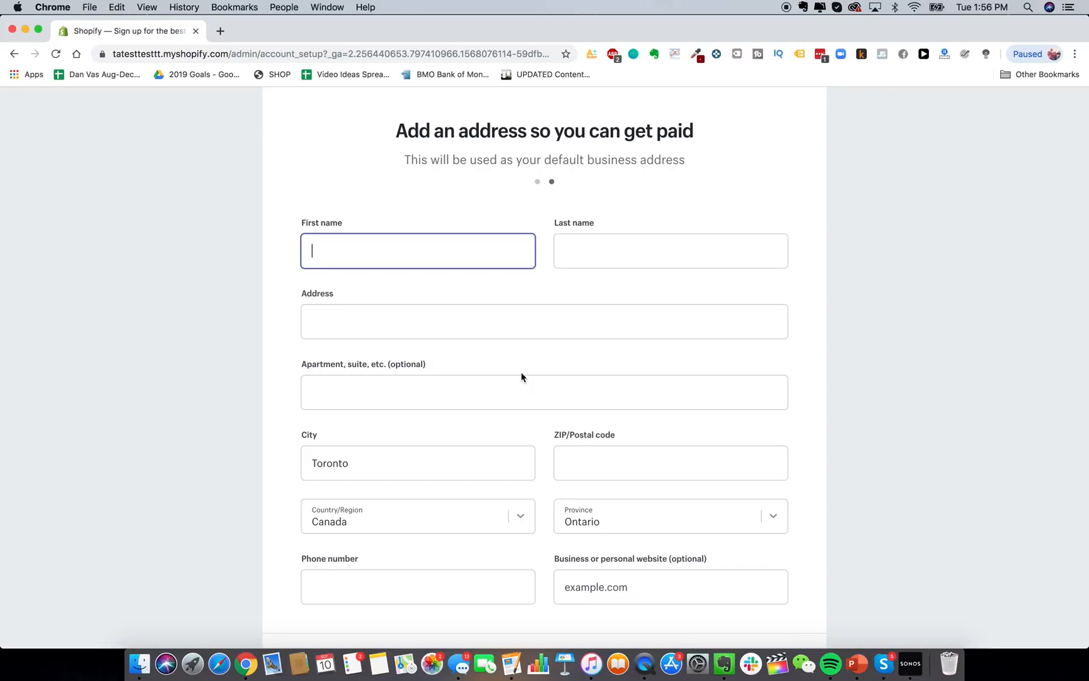
left_click(627, 334)
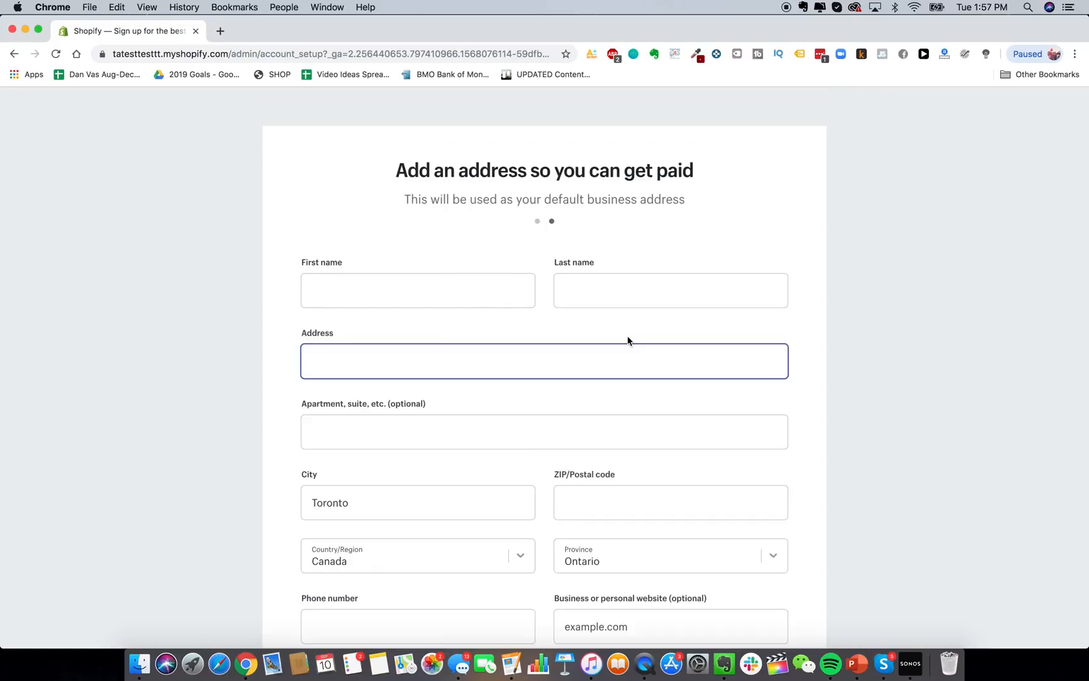
scroll(539, 341, "down", 4)
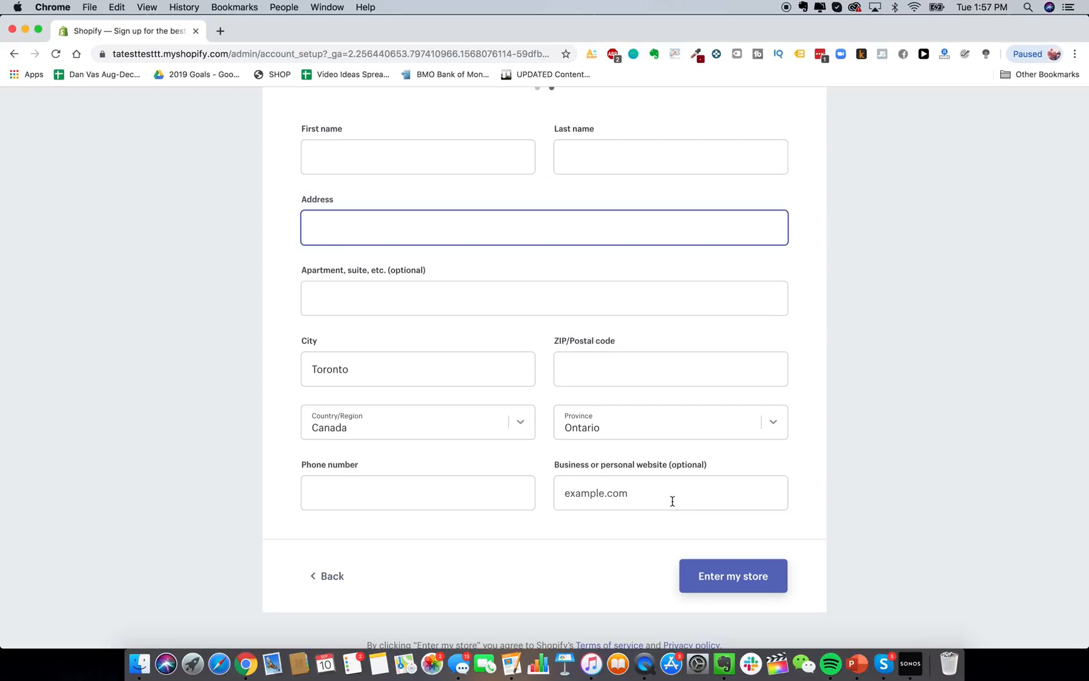
left_click(739, 578)
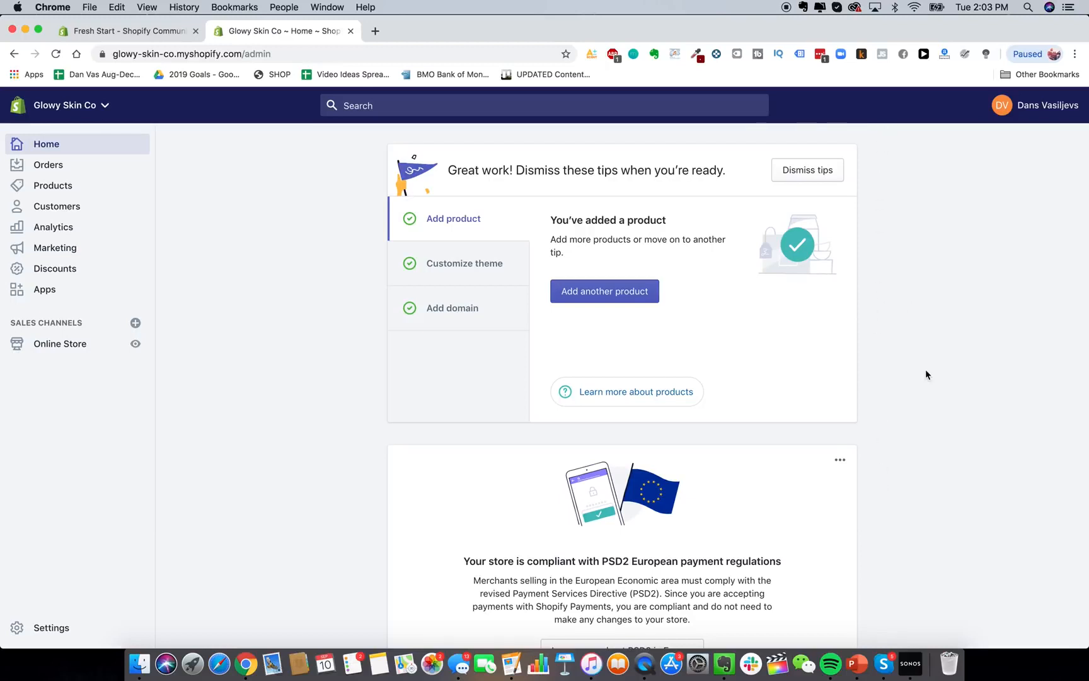
Bring up the Customize theme tip in the Glowy Skin Co home tips card.
scroll(771, 300, "down", 3)
scroll(771, 299, "up", 3)
scroll(717, 324, "down", 1)
scroll(717, 324, "up", 1)
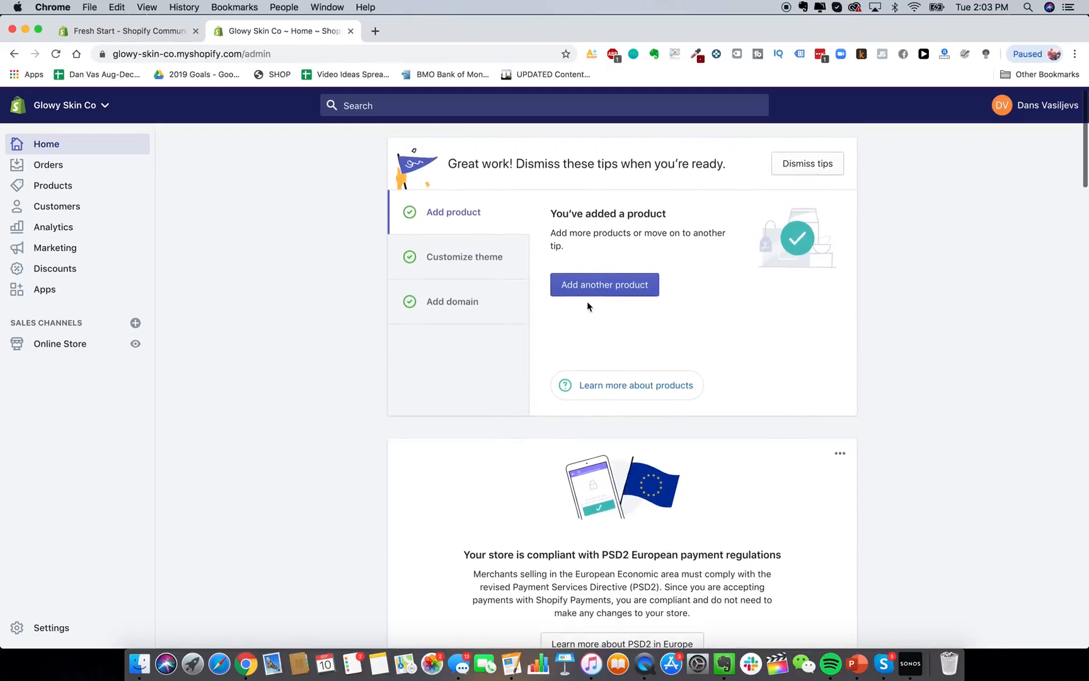
scroll(352, 189, "up", 2)
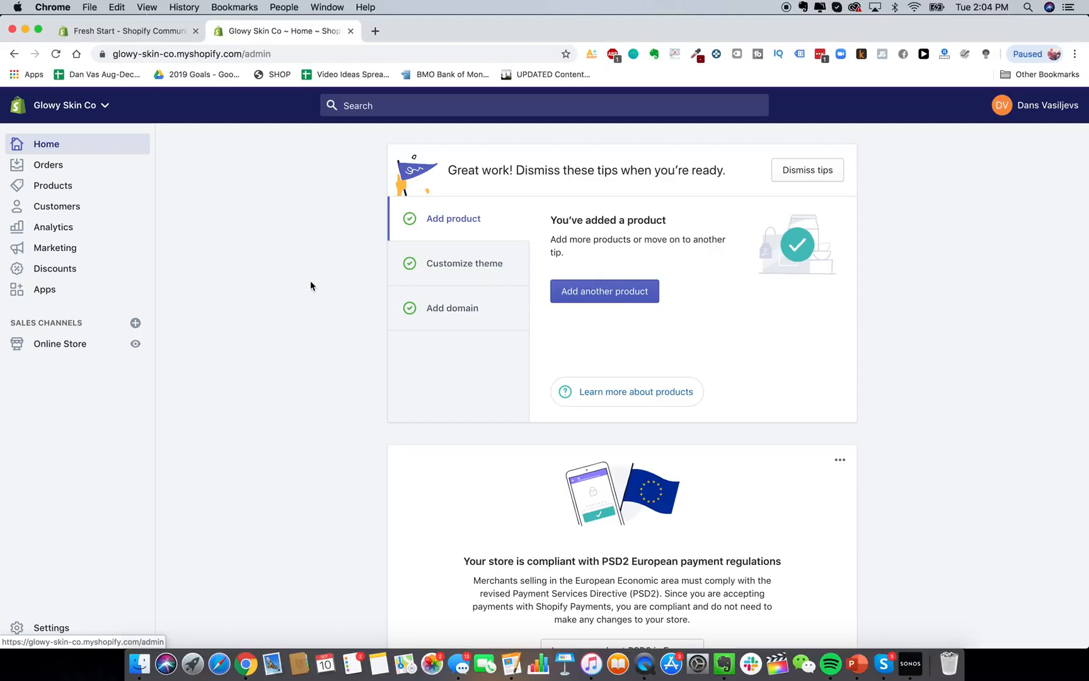
left_click(467, 273)
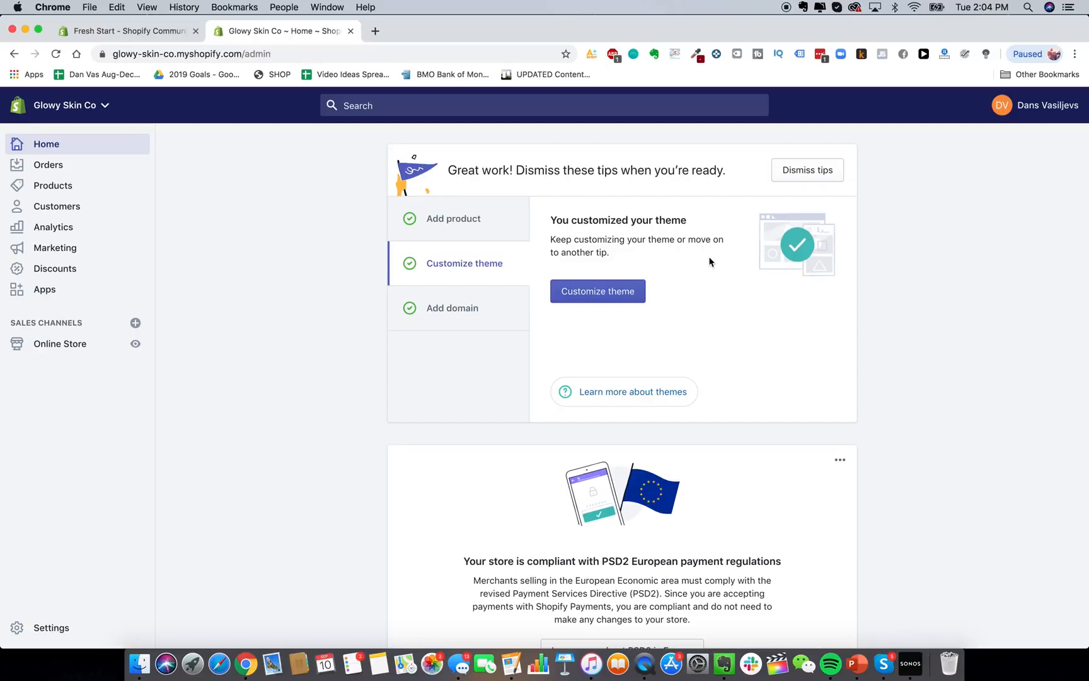
scroll(615, 258, "down", 1)
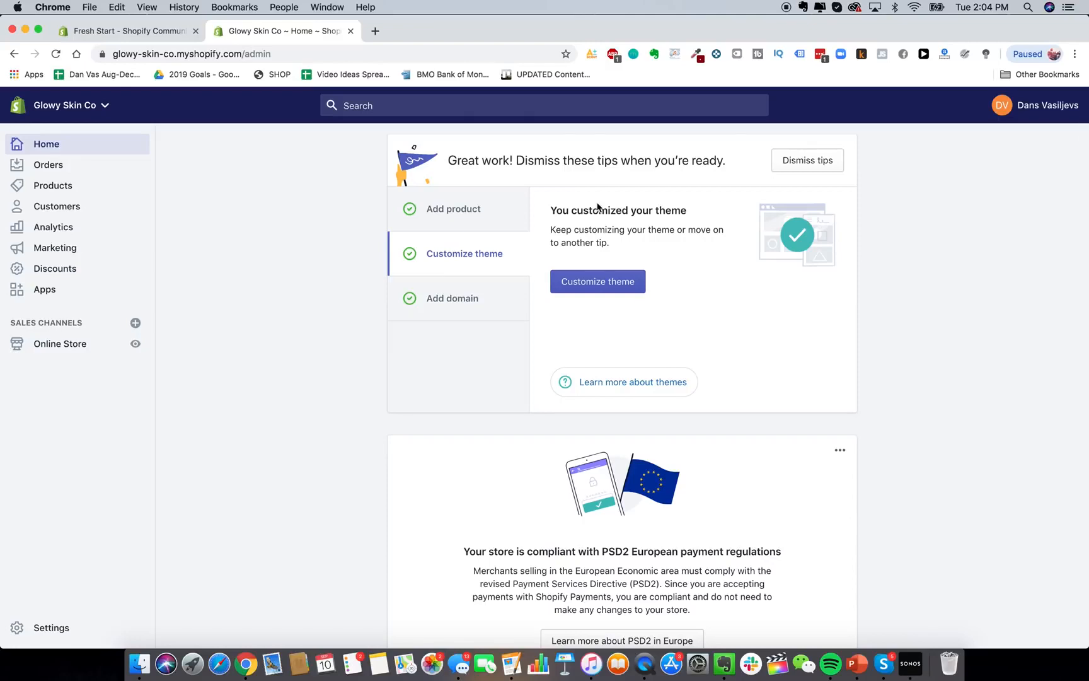
Open the Shopify Theme Store from Themes and browse the Minimalist collection.
left_click(44, 343)
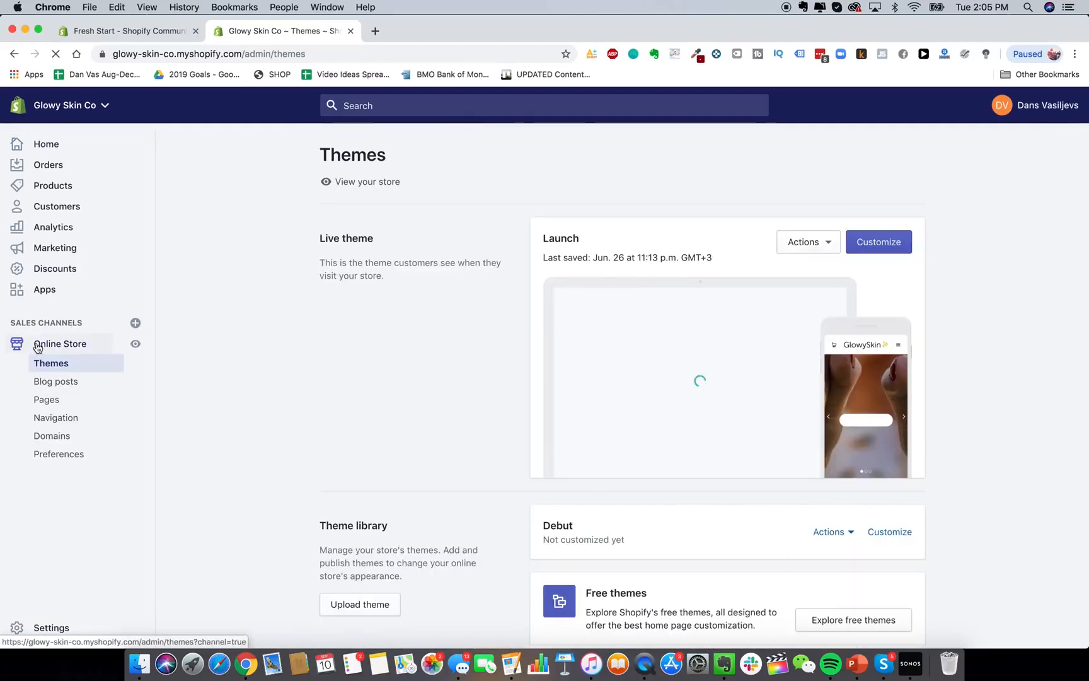
scroll(918, 416, "down", 3)
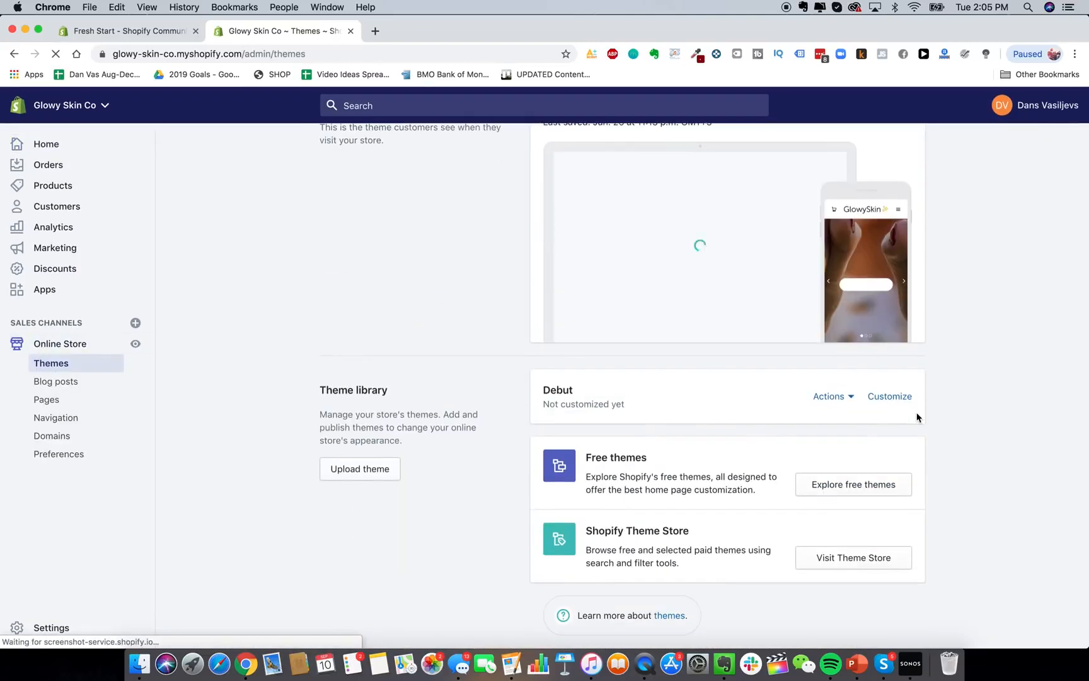
left_click(840, 560)
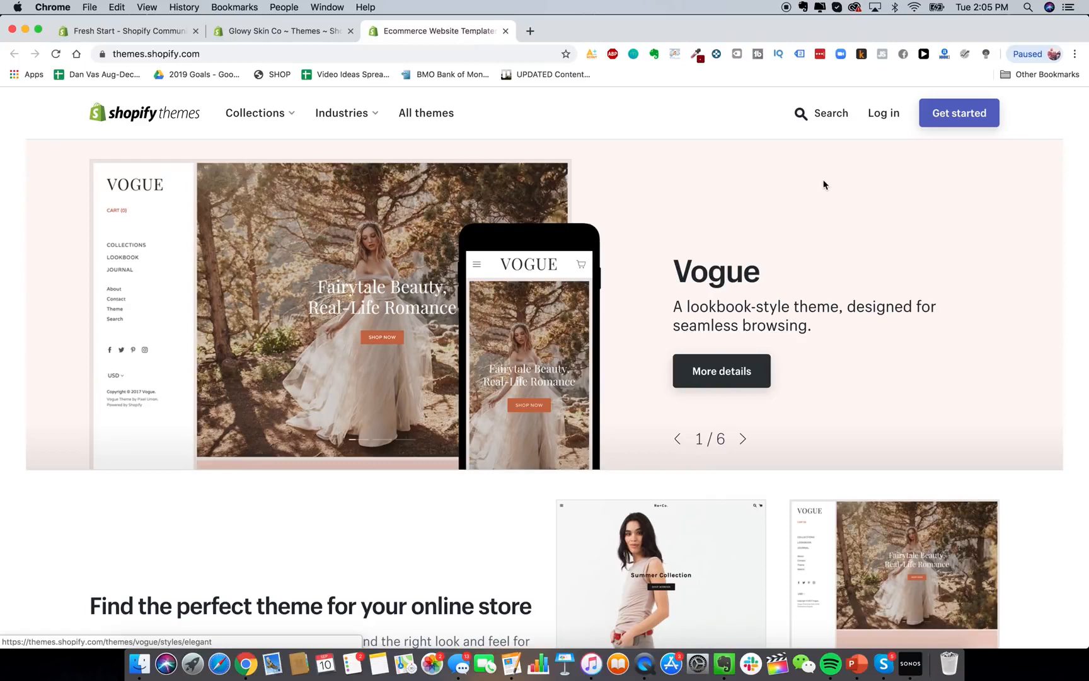
scroll(810, 221, "down", 5)
scroll(661, 209, "up", 5)
left_click(259, 113)
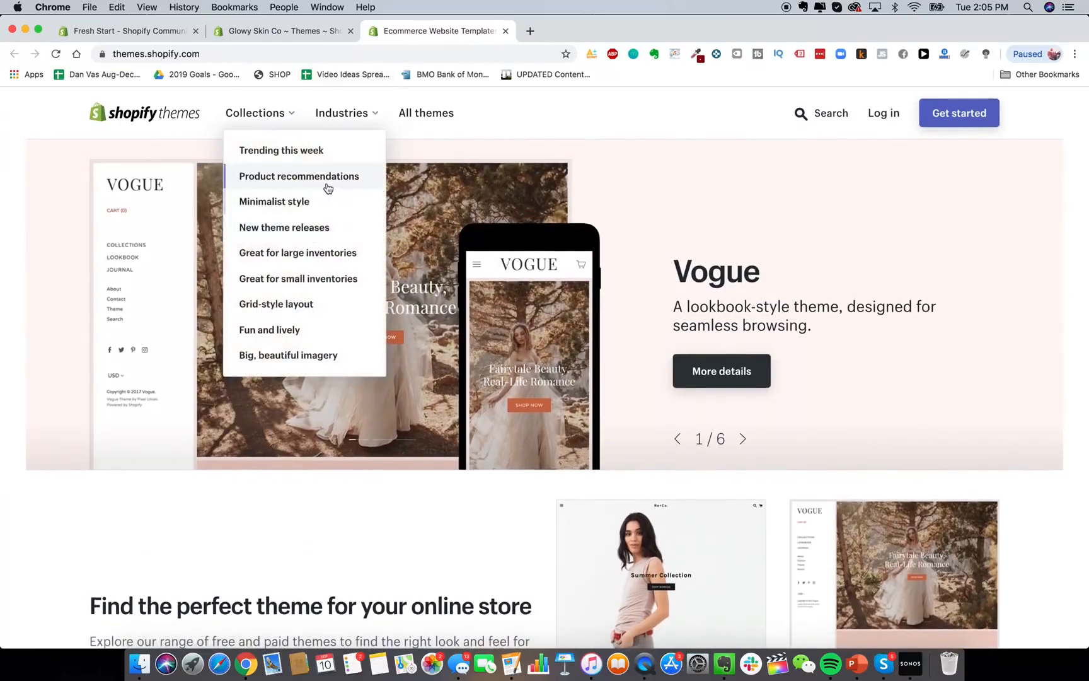
left_click(315, 206)
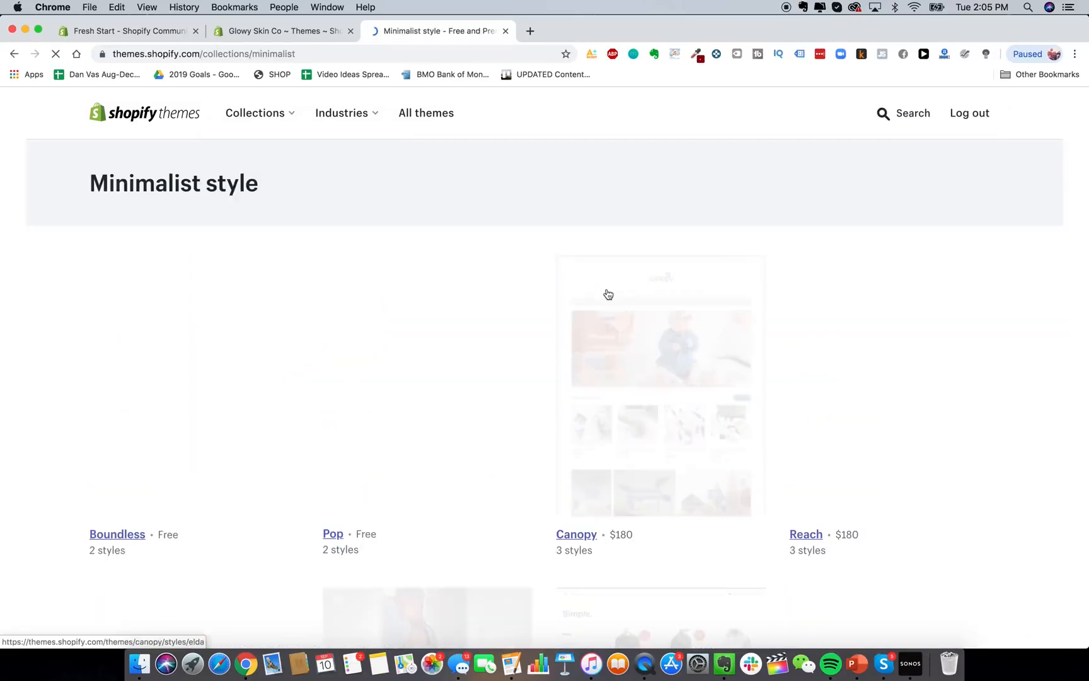
scroll(466, 284, "down", 3)
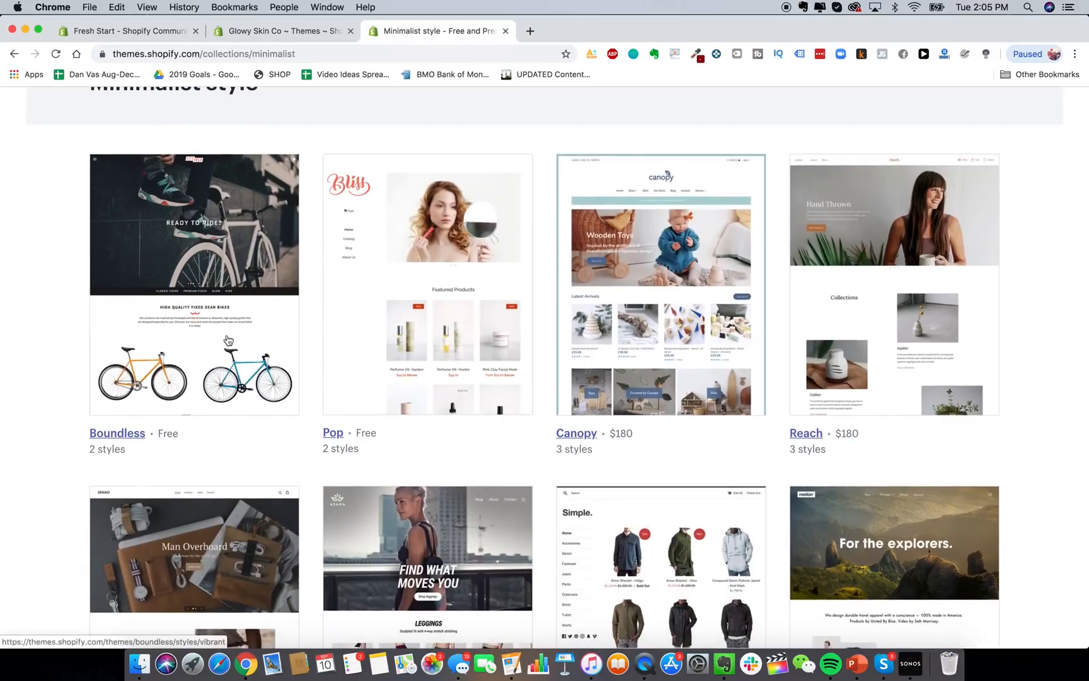
scroll(226, 338, "down", 3)
scroll(227, 339, "up", 4)
scroll(228, 339, "down", 10)
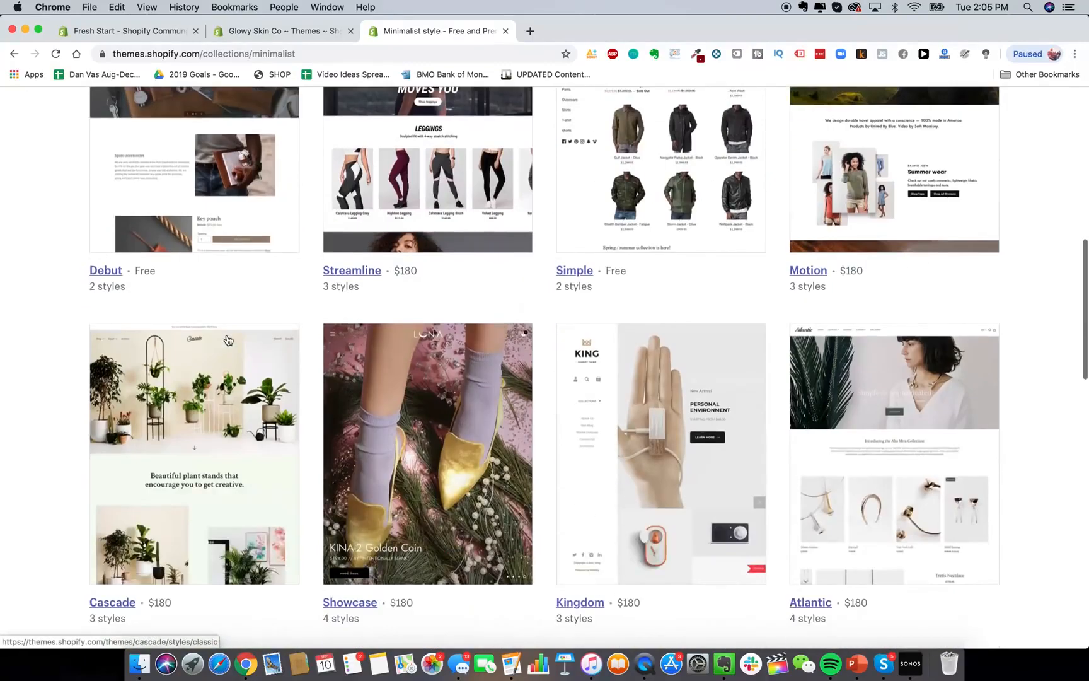
scroll(180, 262, "up", 3)
Open the Debut, Minimal and Pop theme pages in new tabs.
right_click(136, 274)
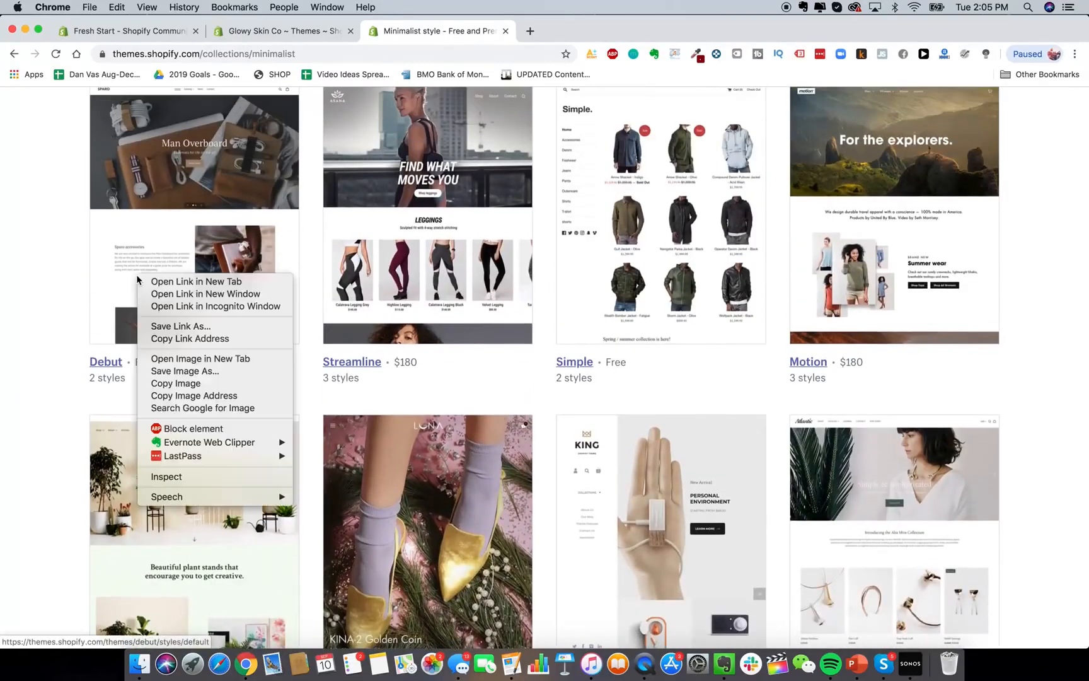
left_click(154, 282)
scroll(480, 416, "down", 3)
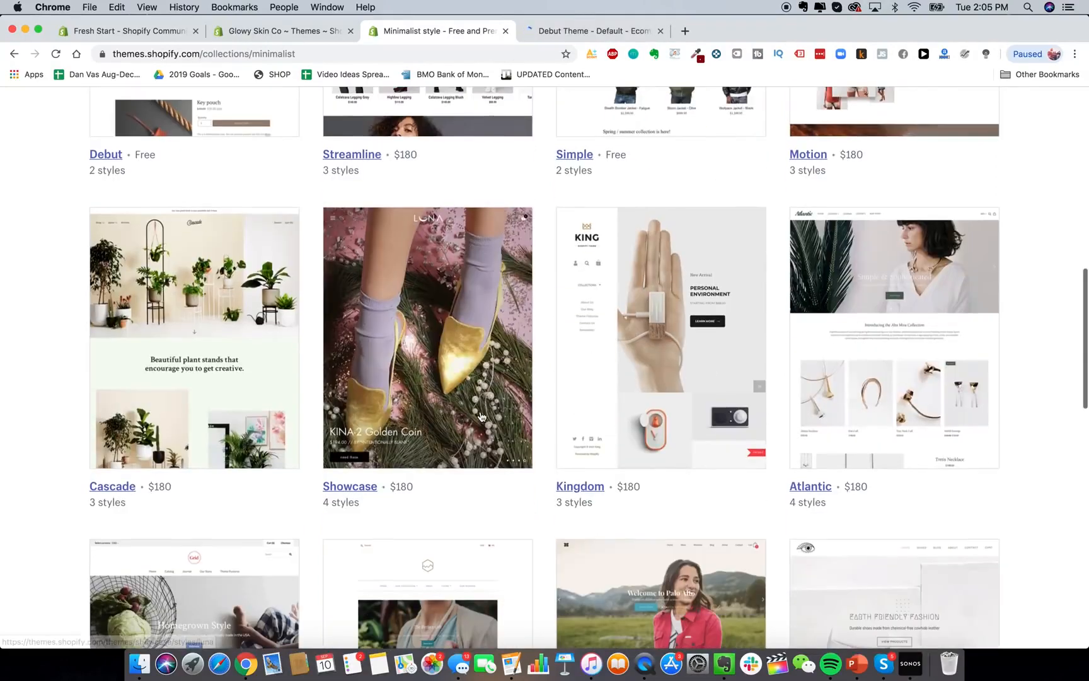
scroll(480, 416, "down", 4)
scroll(480, 416, "down", 2)
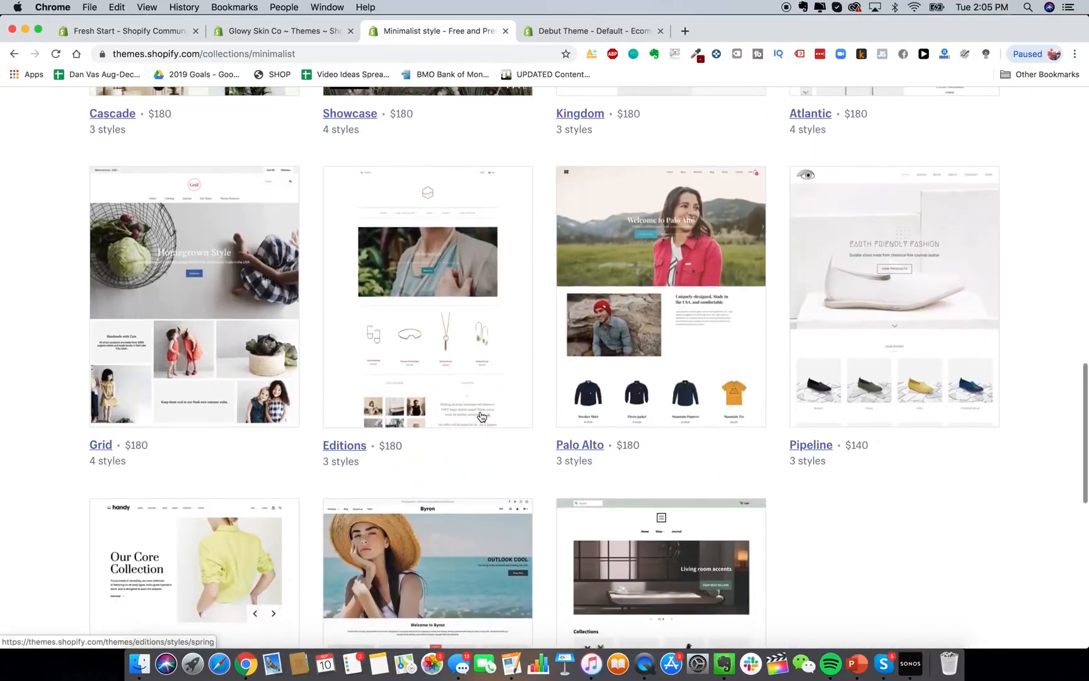
scroll(481, 416, "down", 5)
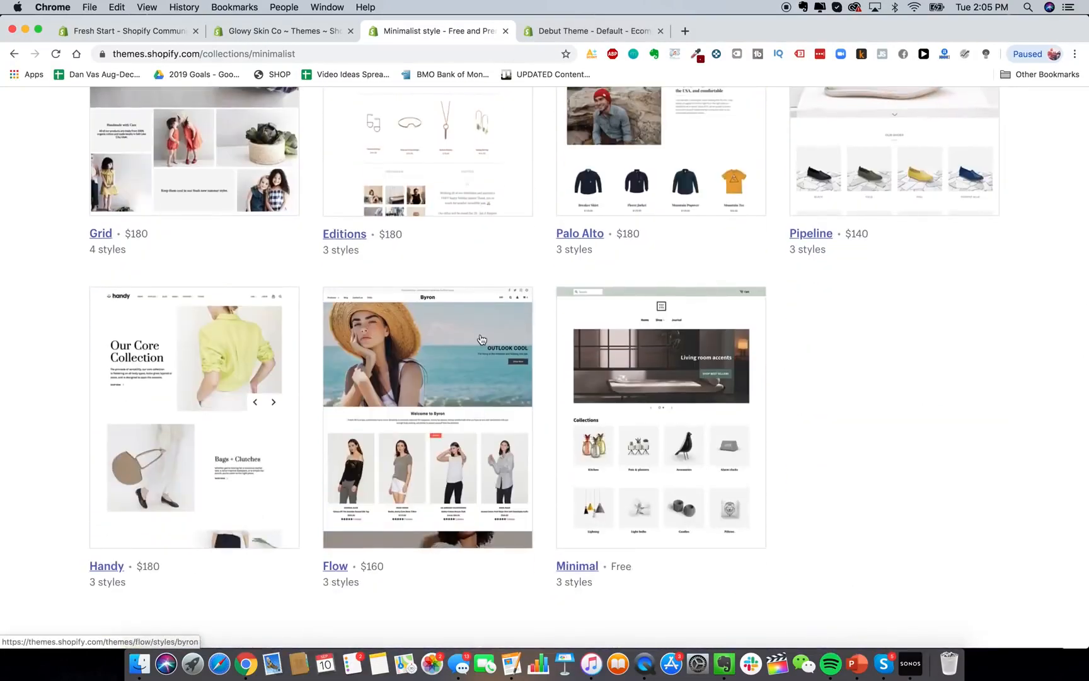
right_click(650, 399)
left_click(668, 411)
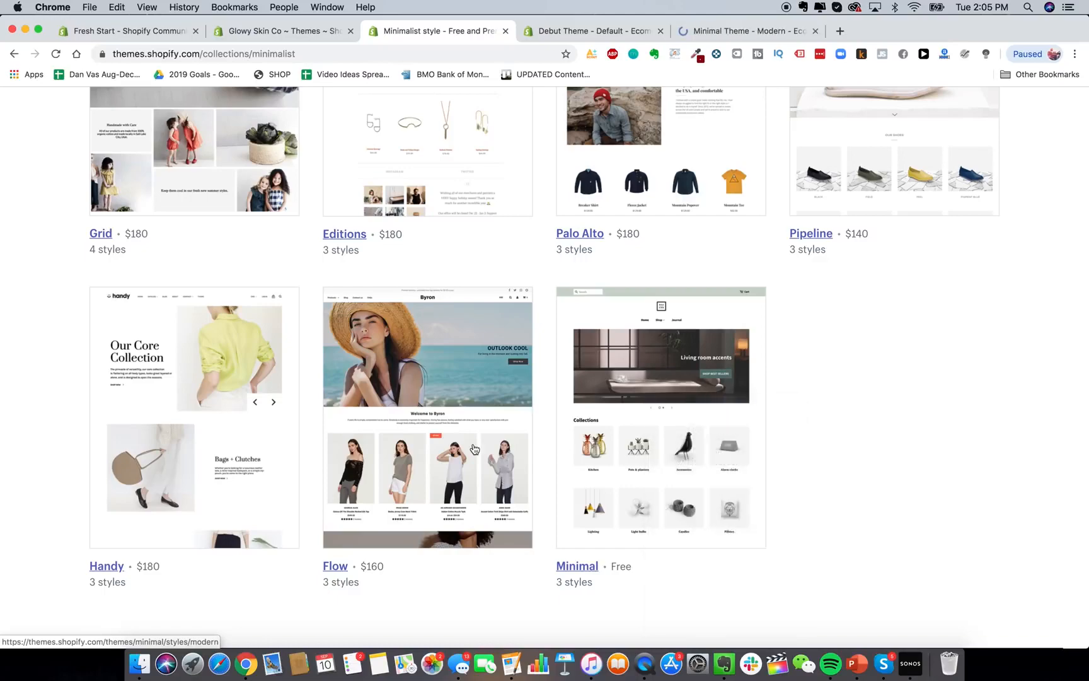
scroll(475, 449, "up", 8)
scroll(474, 448, "up", 10)
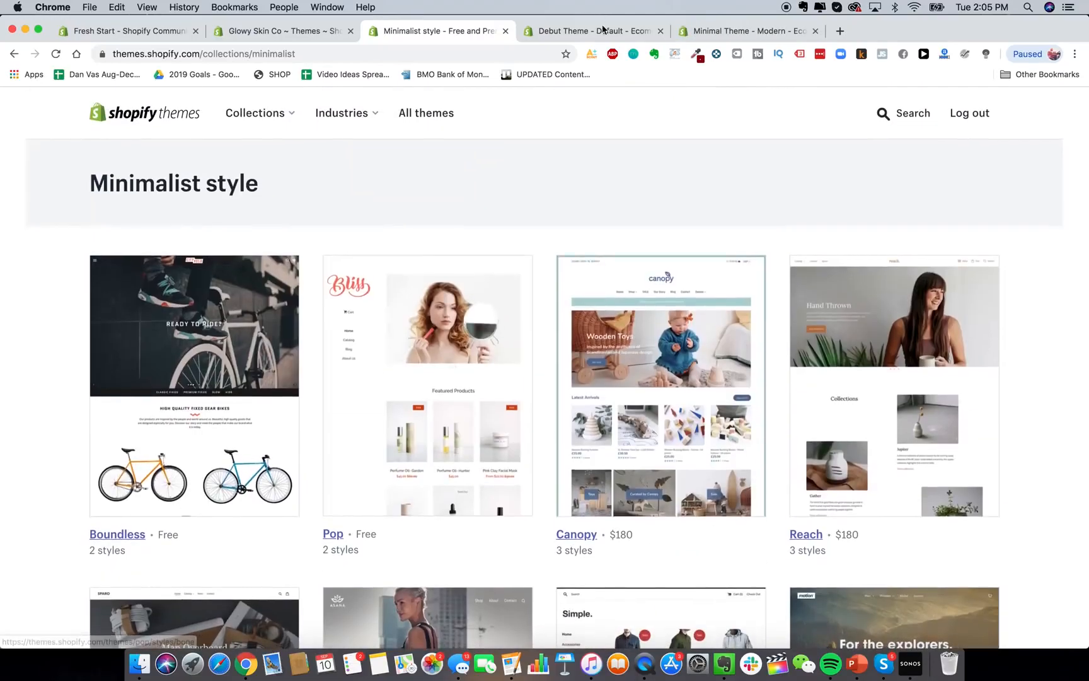
right_click(444, 315)
left_click(460, 323)
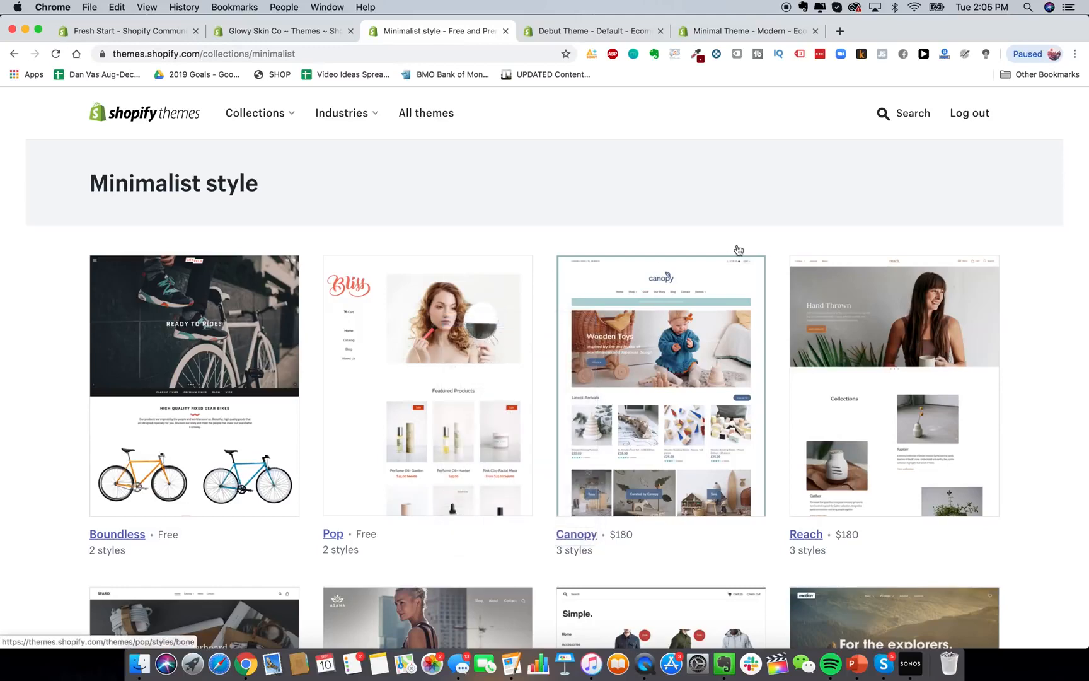
Search 'launch', preview Launch's Fresh and Bold styles, then return to the Themes admin.
left_click(899, 115)
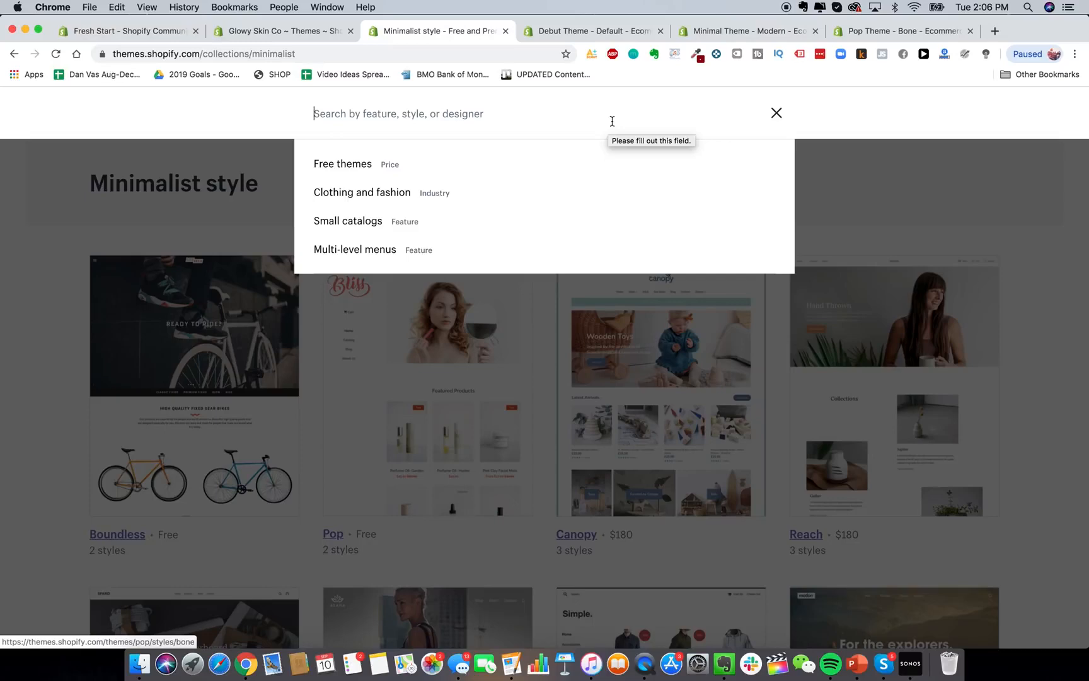
type("launch")
key("Return")
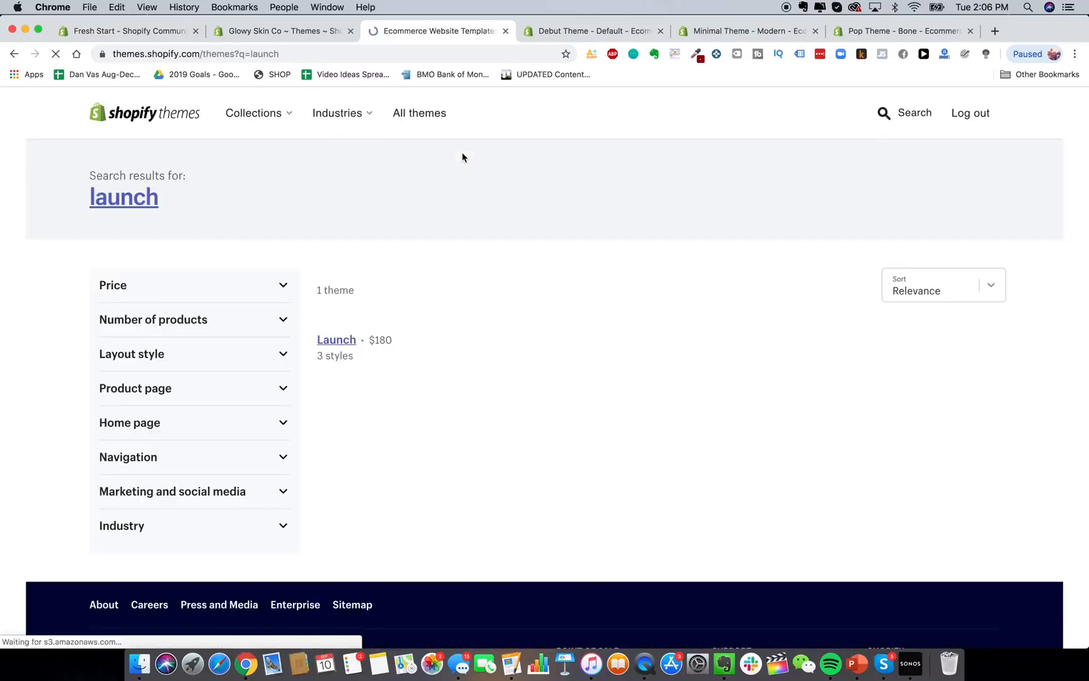
scroll(334, 505, "down", 2)
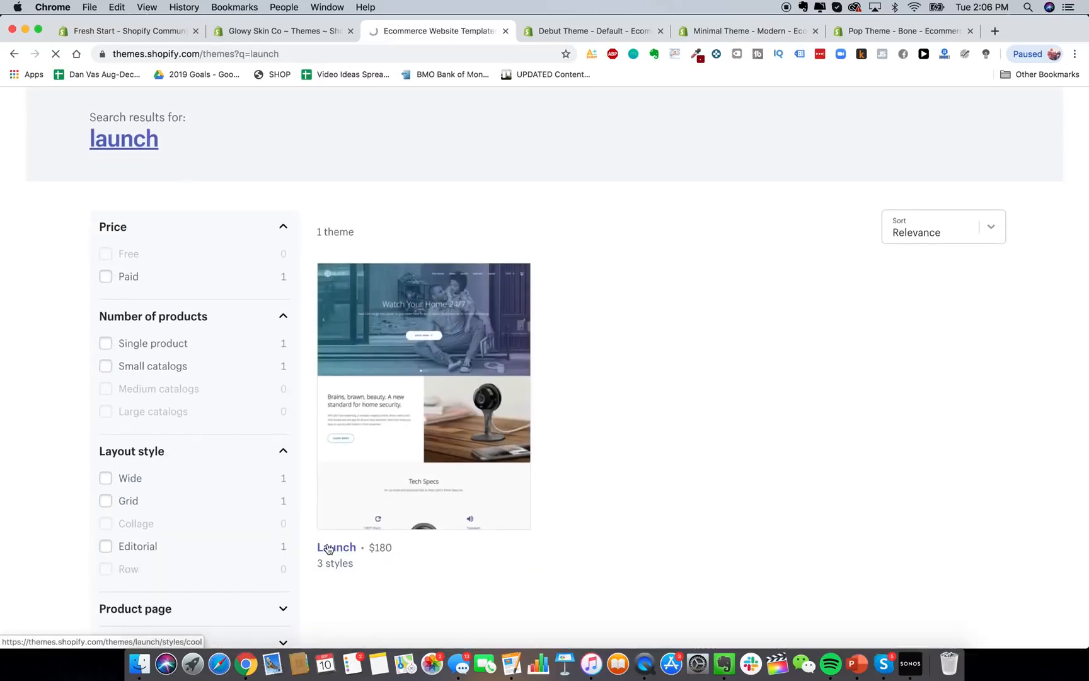
left_click(328, 547)
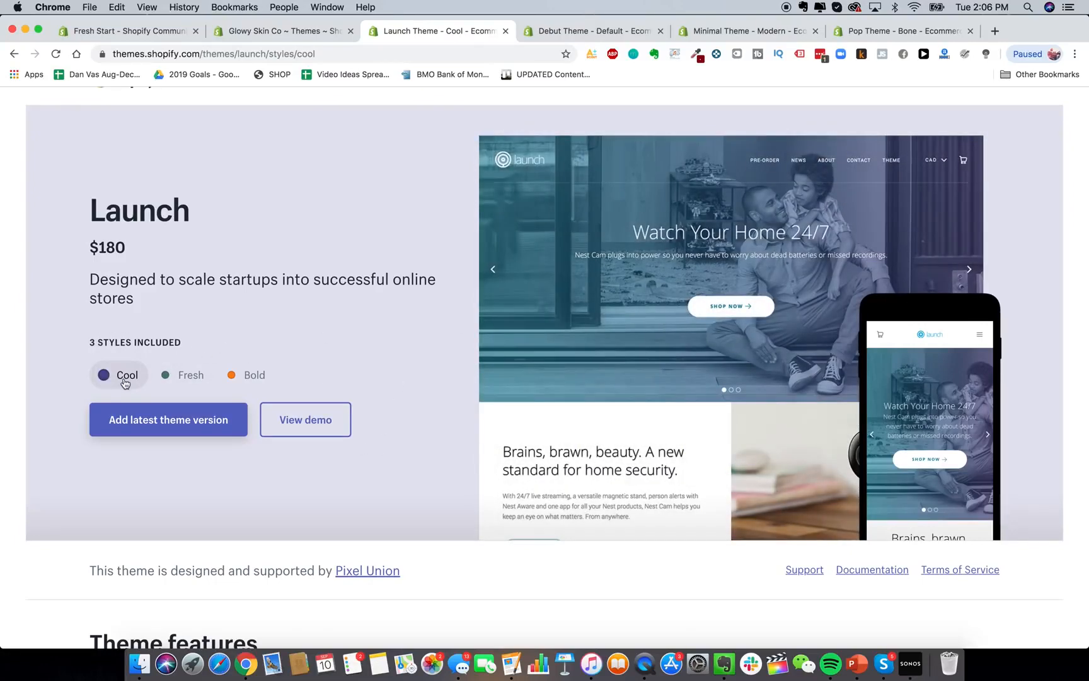
left_click(182, 378)
left_click(233, 376)
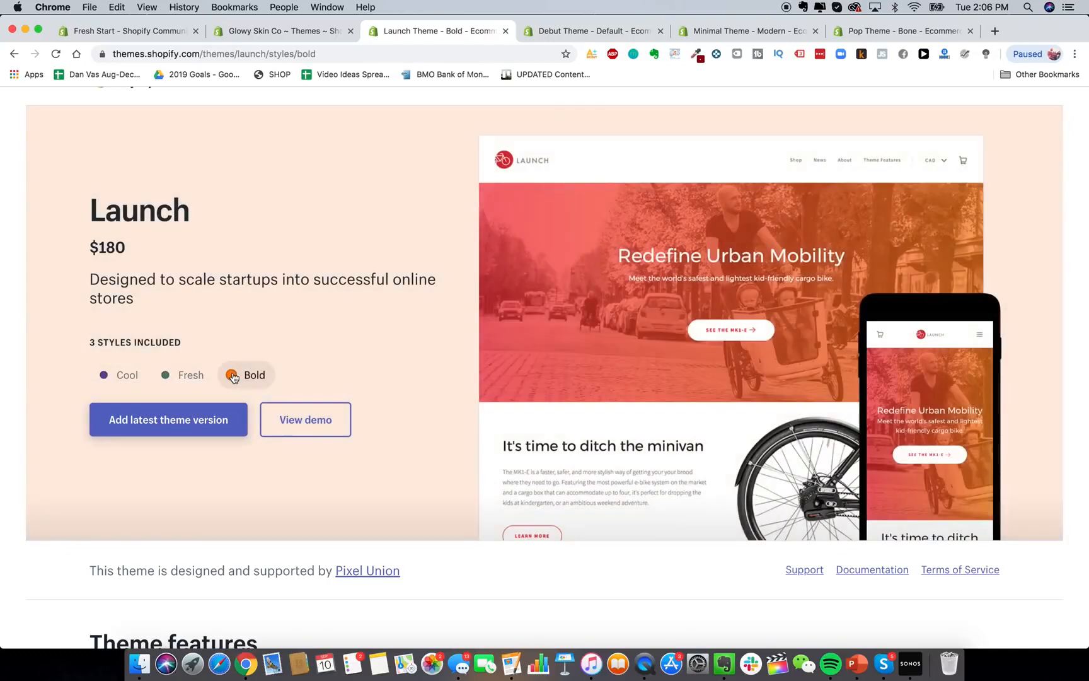
scroll(233, 376, "up", 1)
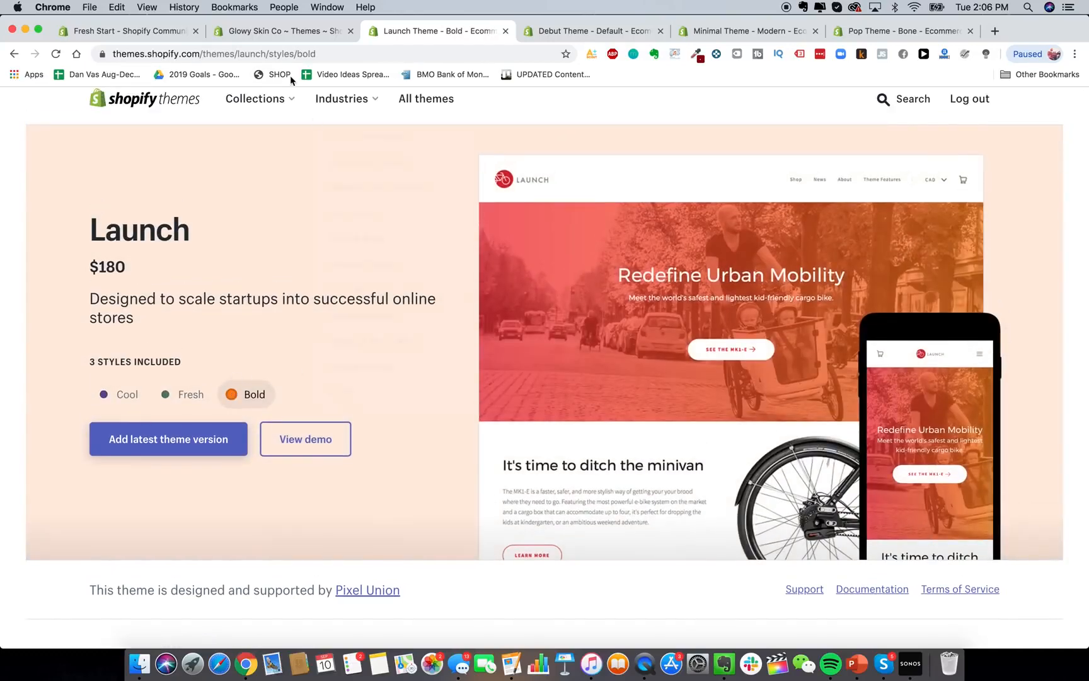
left_click(301, 33)
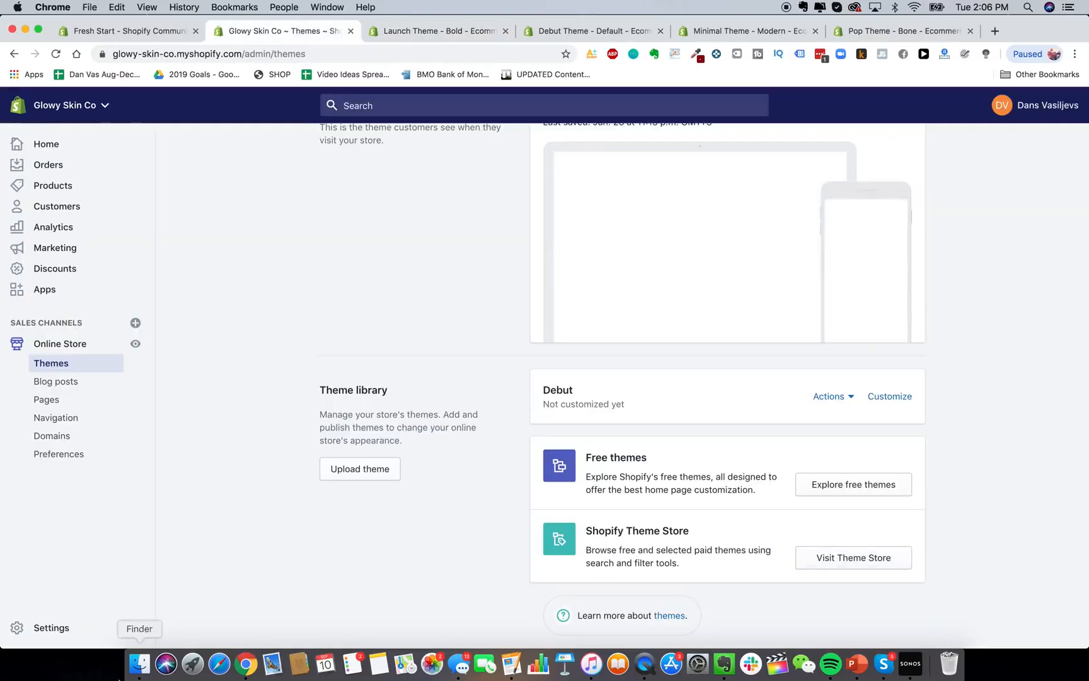
Open 1_1184x1184.png in a shrunken Preview window and minimize the product pictures folder.
left_click(139, 663)
double_click(481, 366)
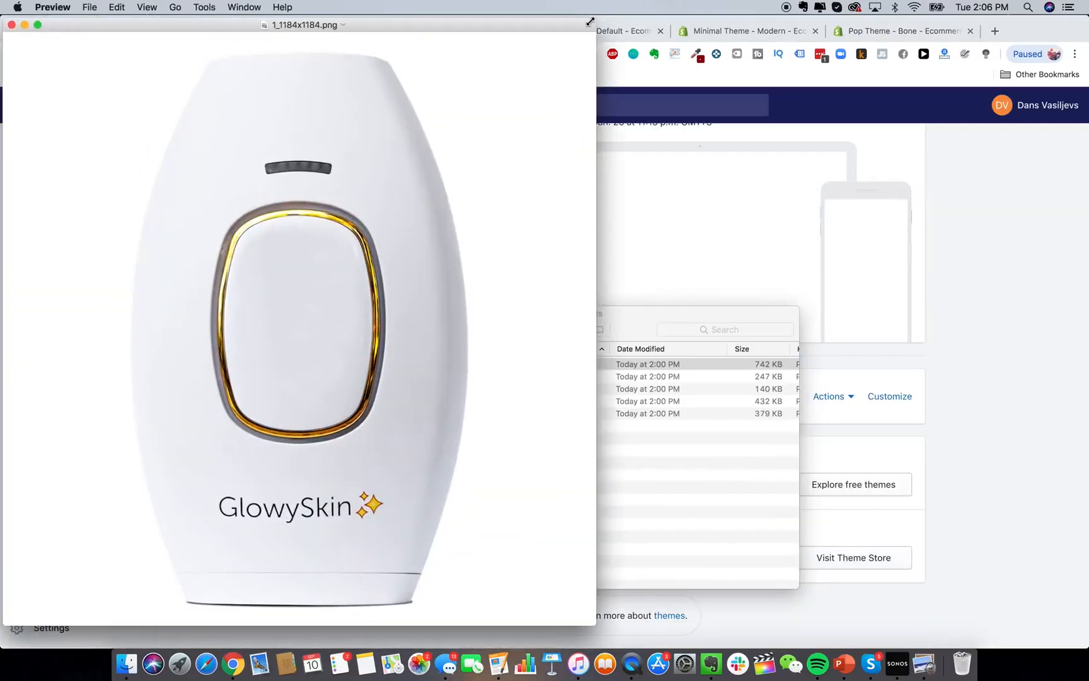
left_click_drag(591, 20, 668, 191)
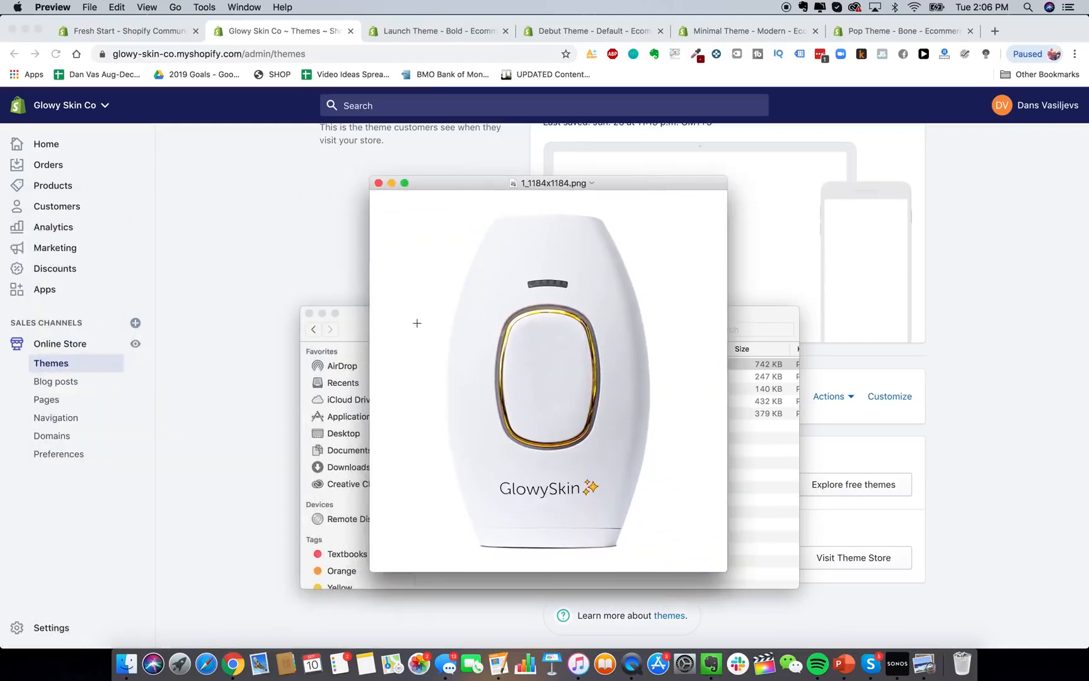
left_click(322, 313)
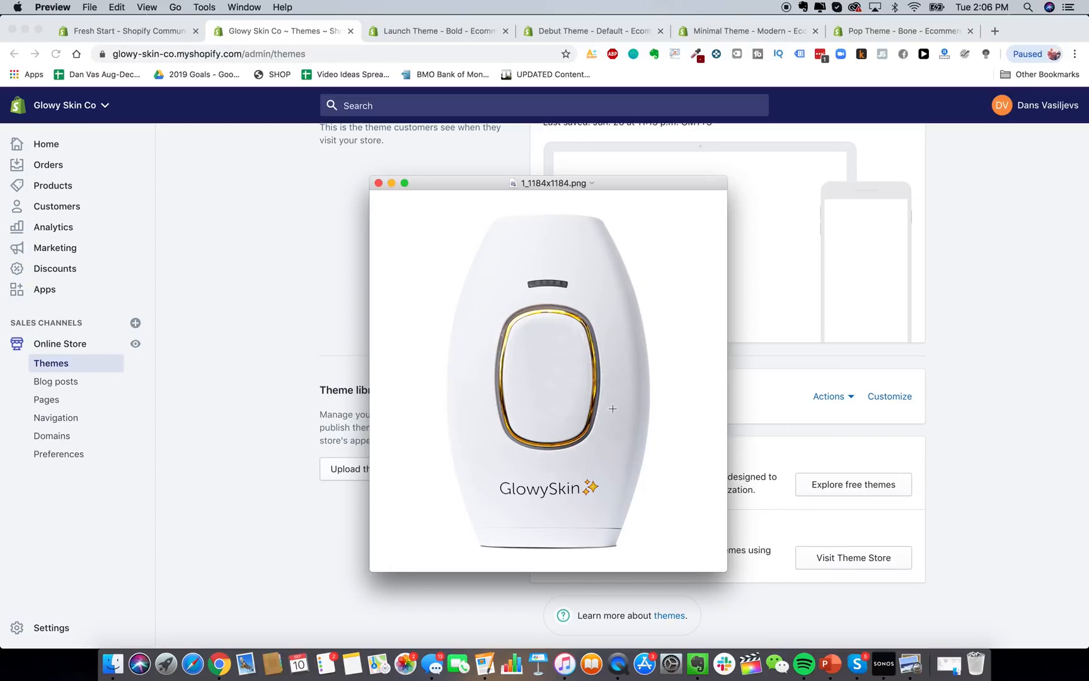
Go to alibaba.com, close the sale popup, and search 'hair removal IPL lsaer'.
left_click(991, 31)
type("alibaba.com")
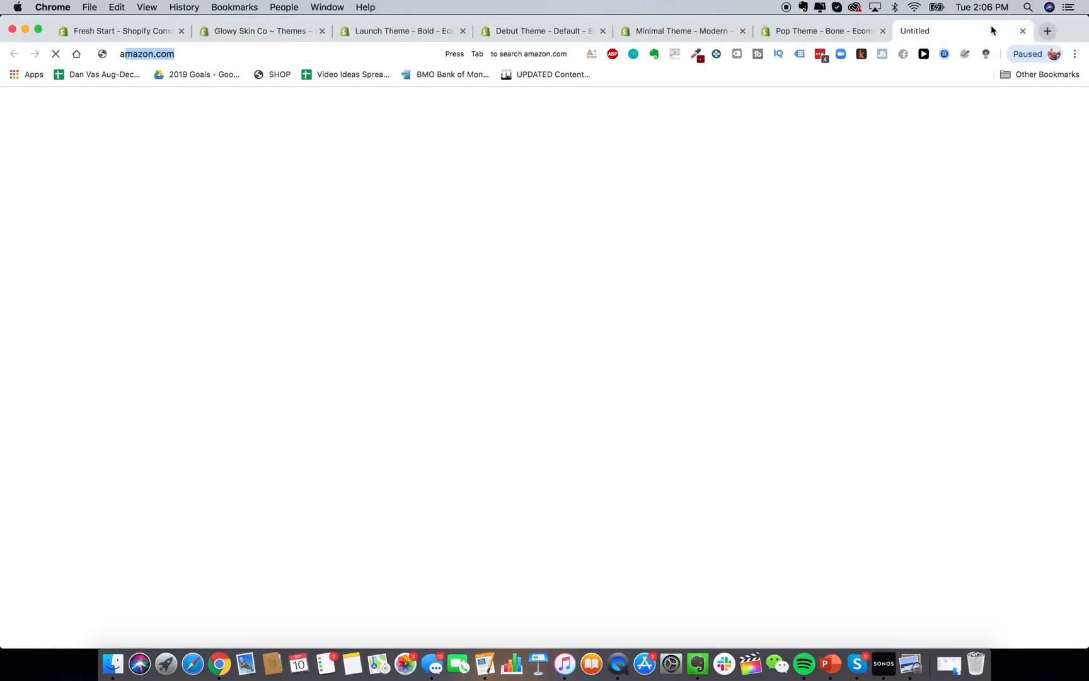
key("Return")
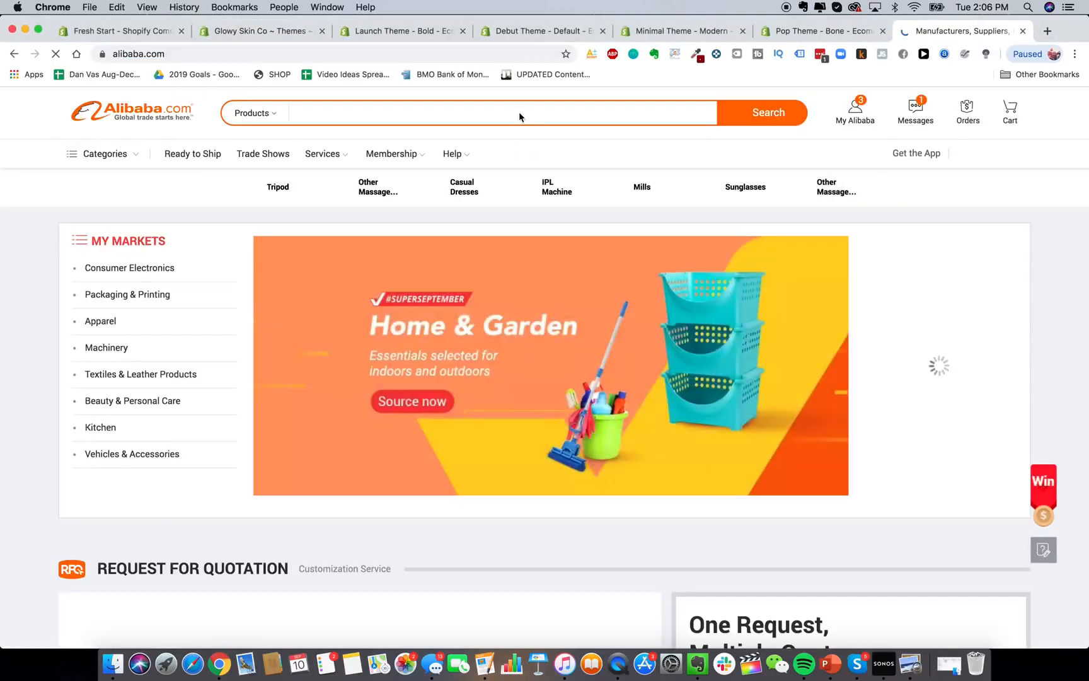
left_click(520, 113)
left_click(1022, 30)
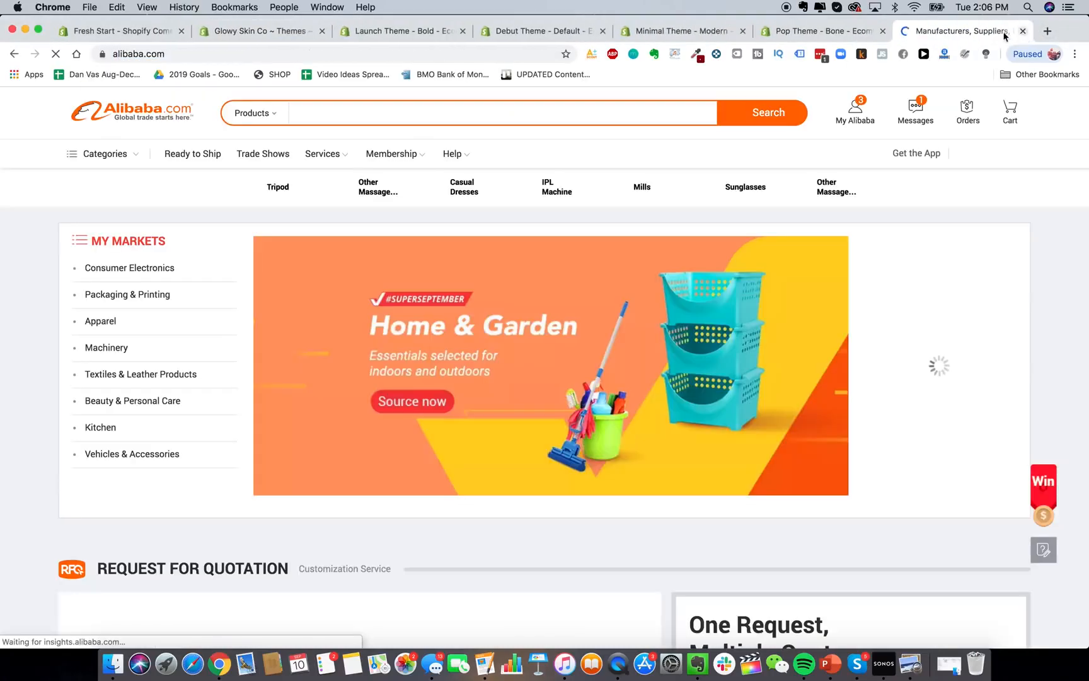
type("hair removal")
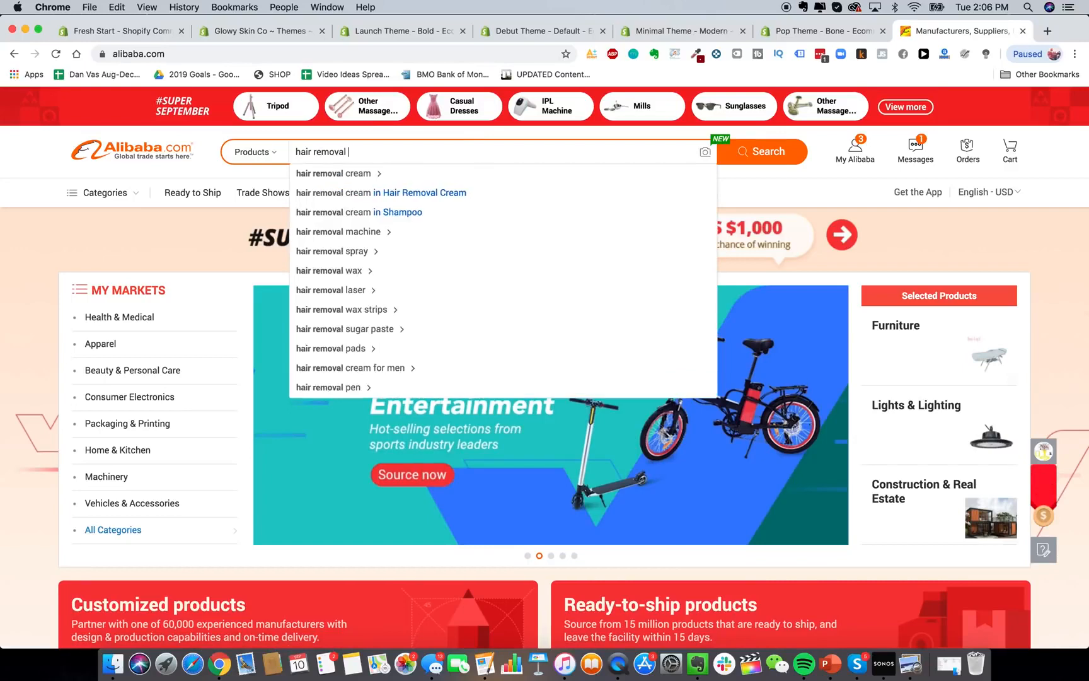
type(" IPL lsaer")
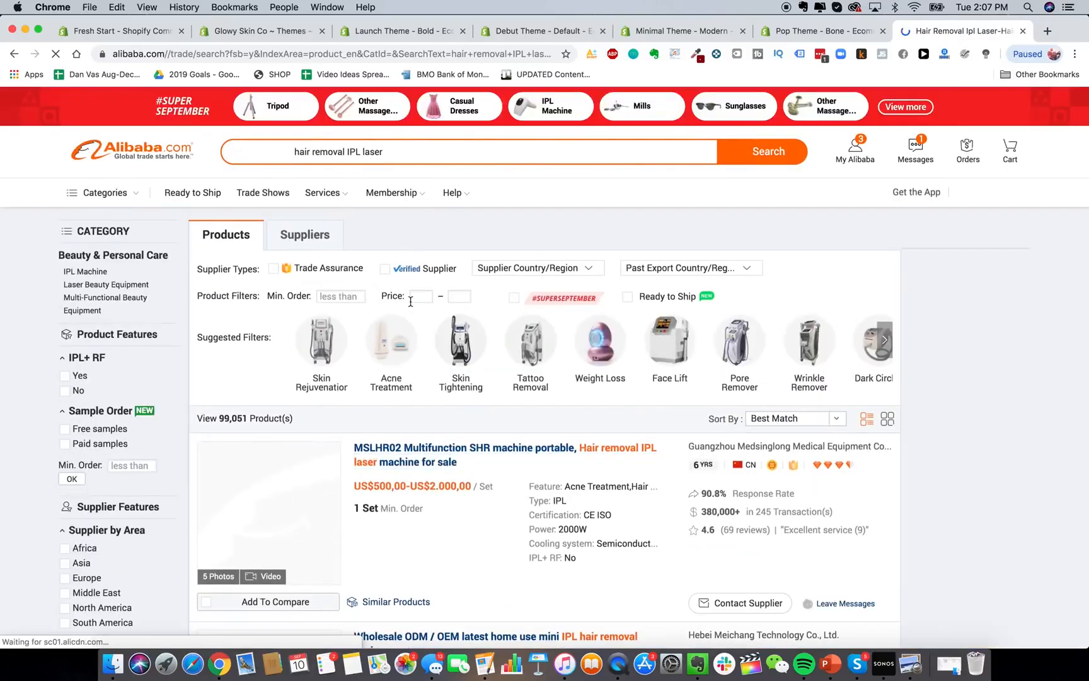
Browse the IPL device listings and photos, then return to the Launch theme page.
scroll(441, 422, "down", 5)
scroll(440, 424, "down", 20)
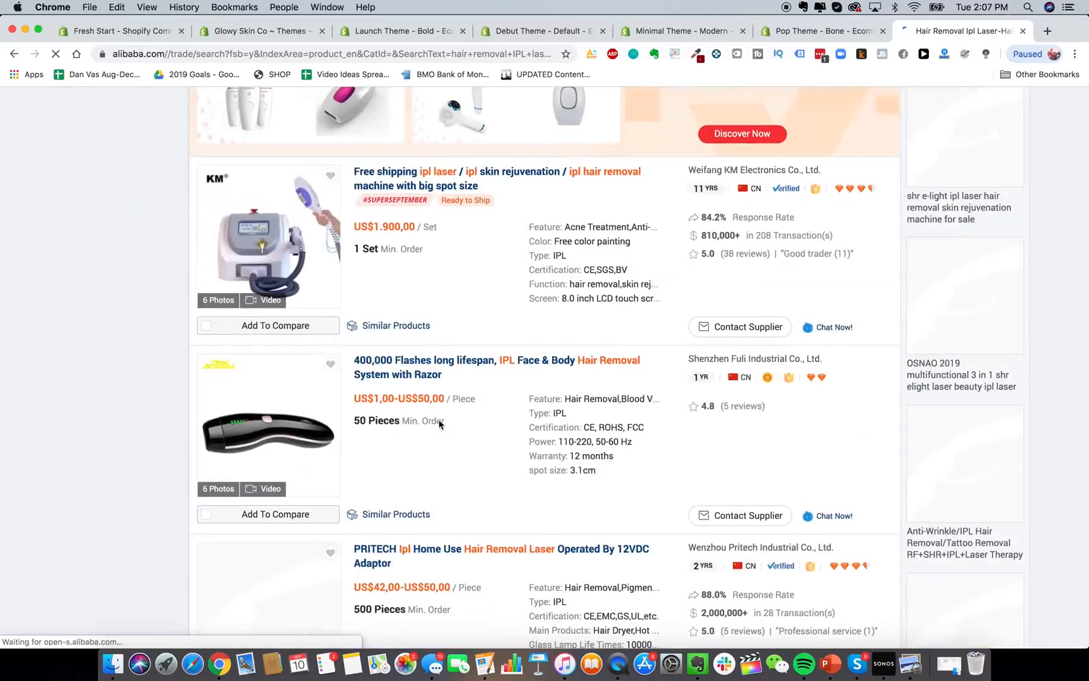
scroll(439, 419, "up", 4)
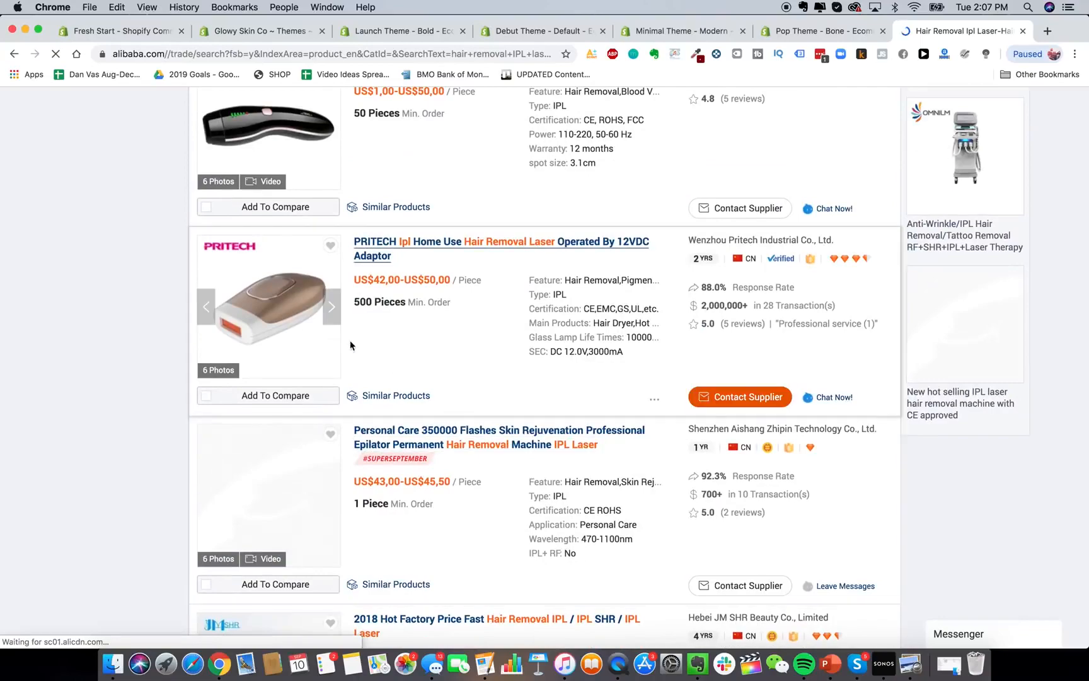
scroll(340, 391, "down", 9)
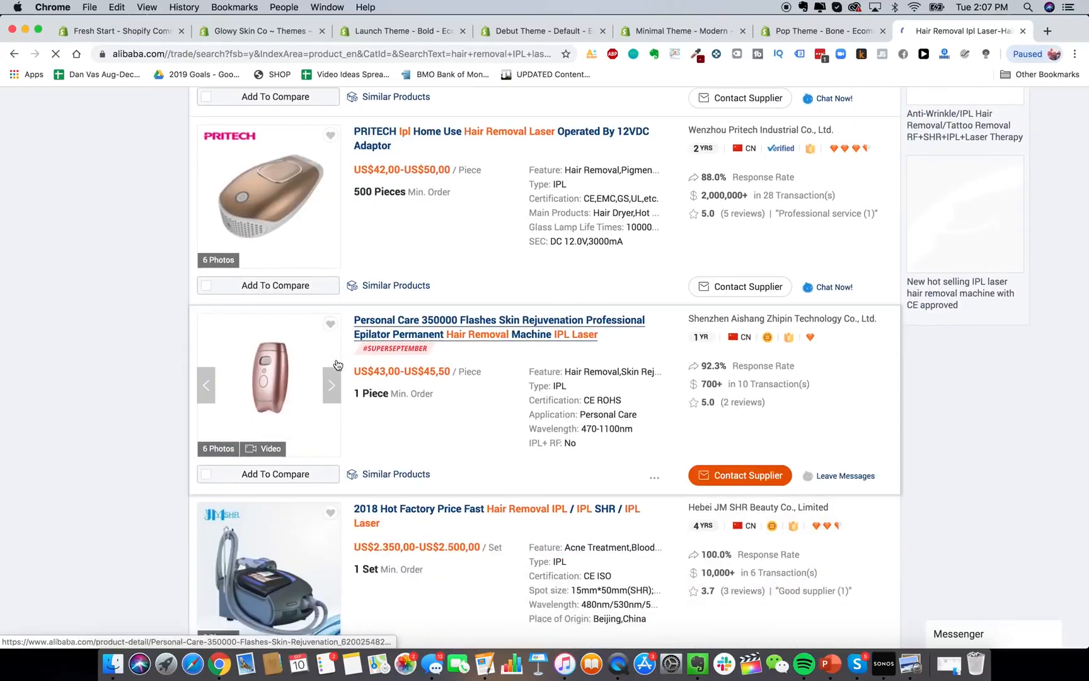
scroll(340, 411, "down", 19)
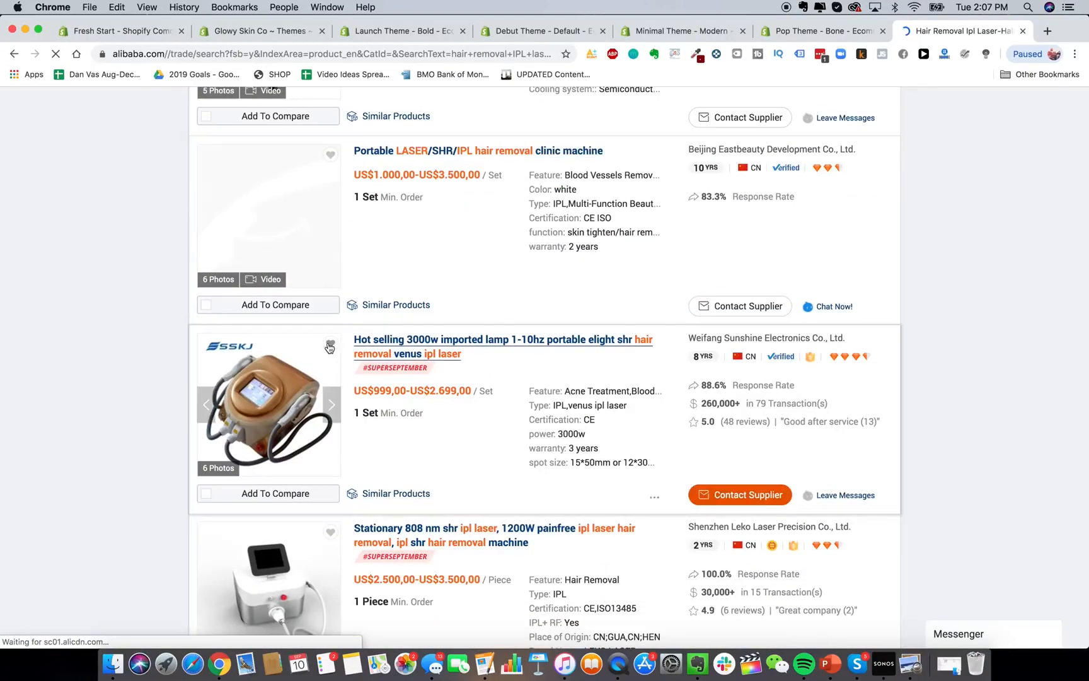
scroll(328, 347, "down", 20)
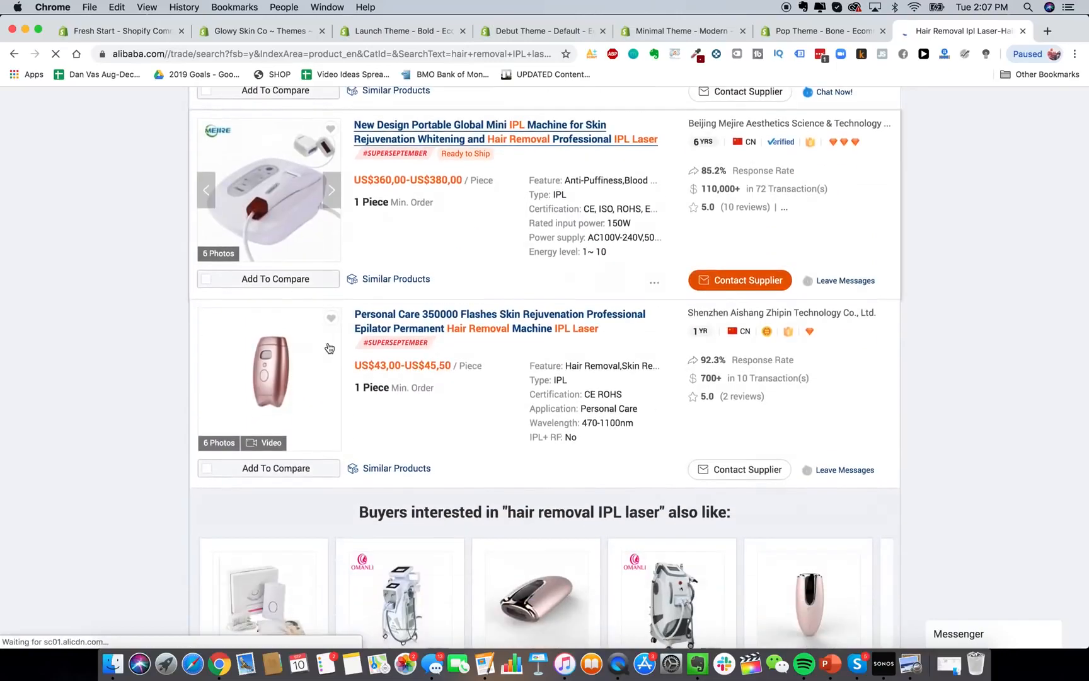
scroll(328, 348, "down", 20)
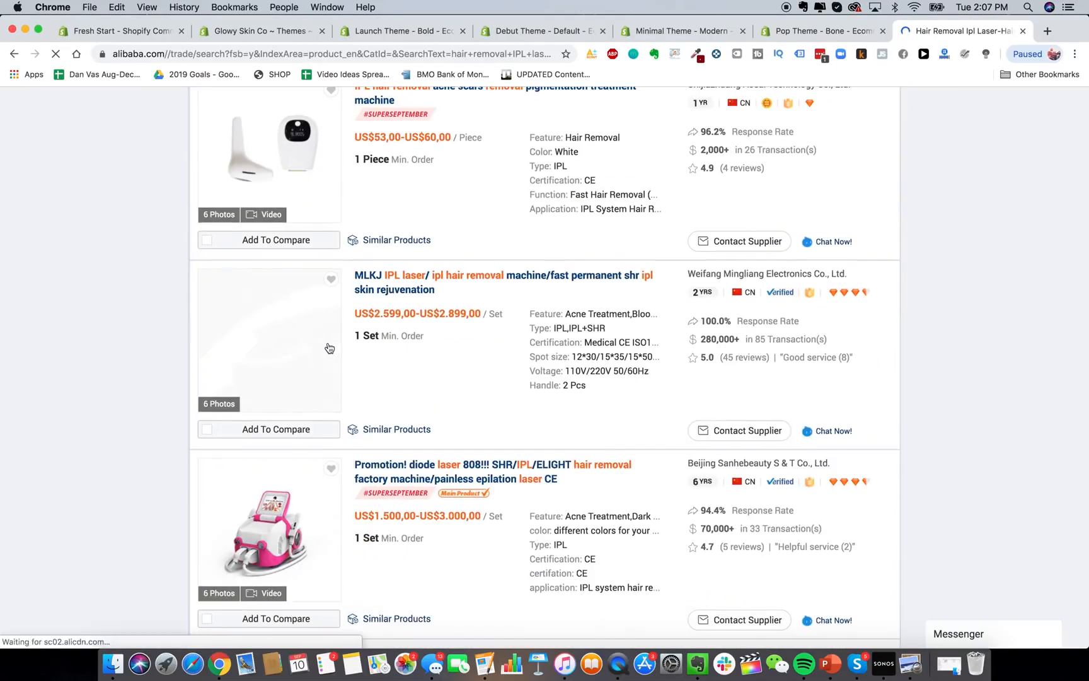
scroll(328, 348, "down", 20)
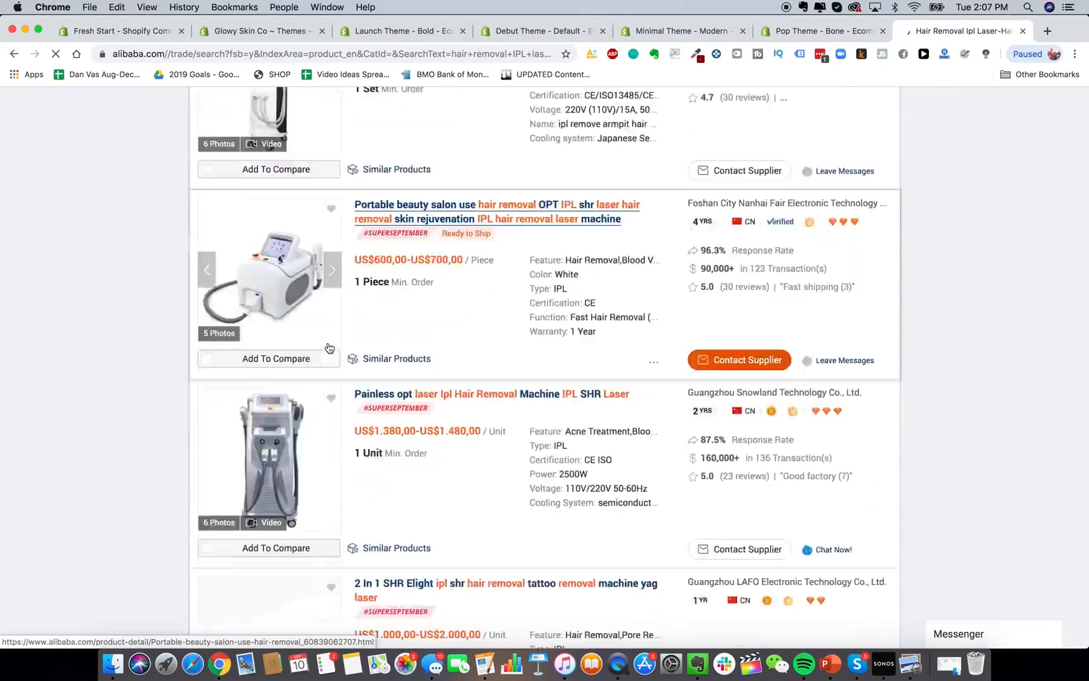
scroll(330, 348, "down", 10)
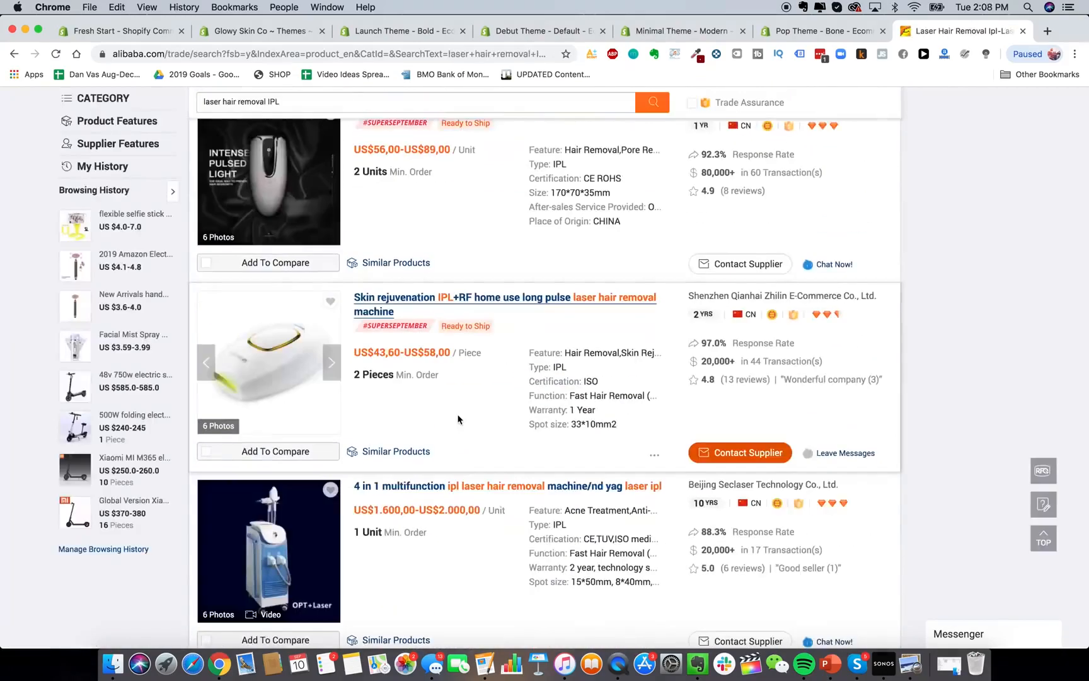
scroll(459, 420, "up", 1)
left_click(328, 375)
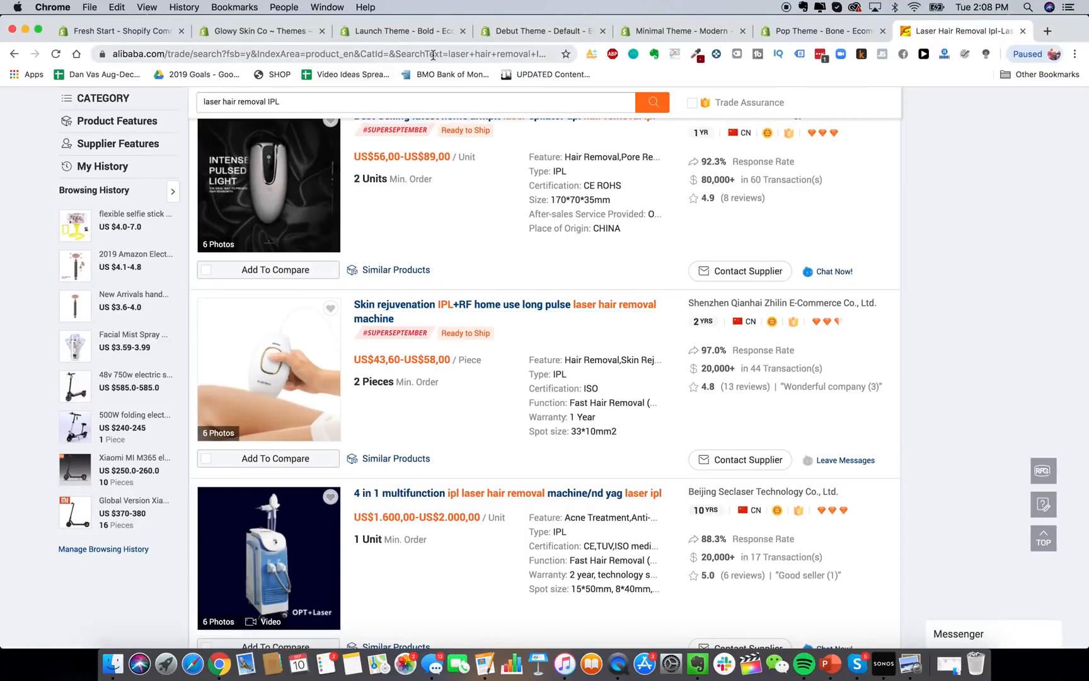
left_click(395, 32)
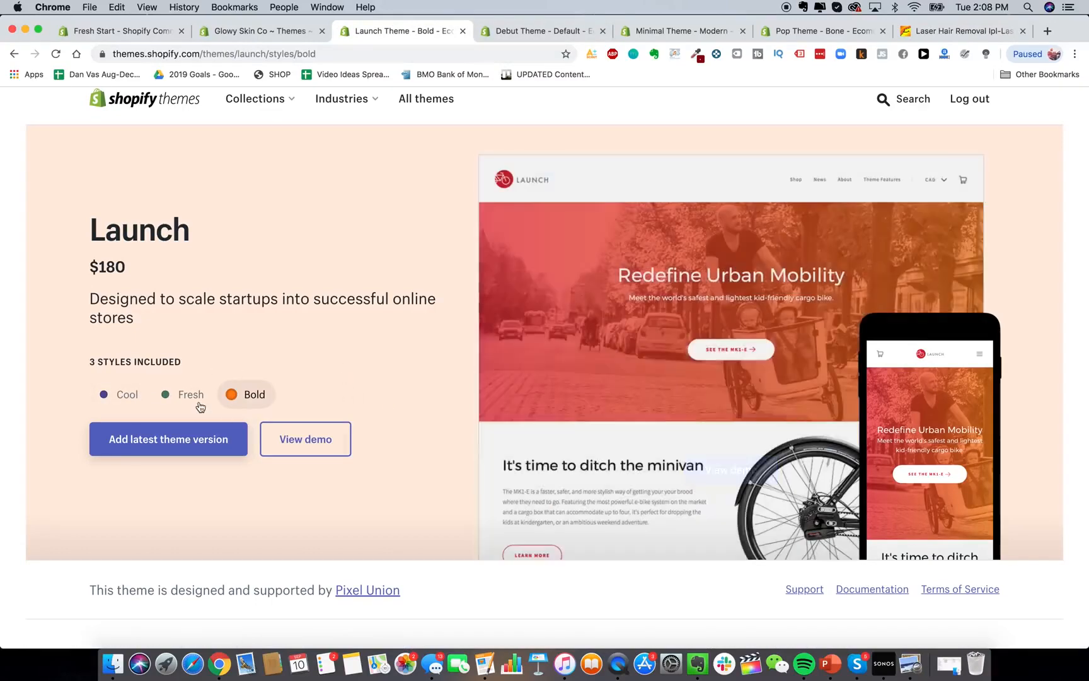
Preview Launch's Fresh, Cool and Bold styles, then open a new browser tab.
left_click(200, 403)
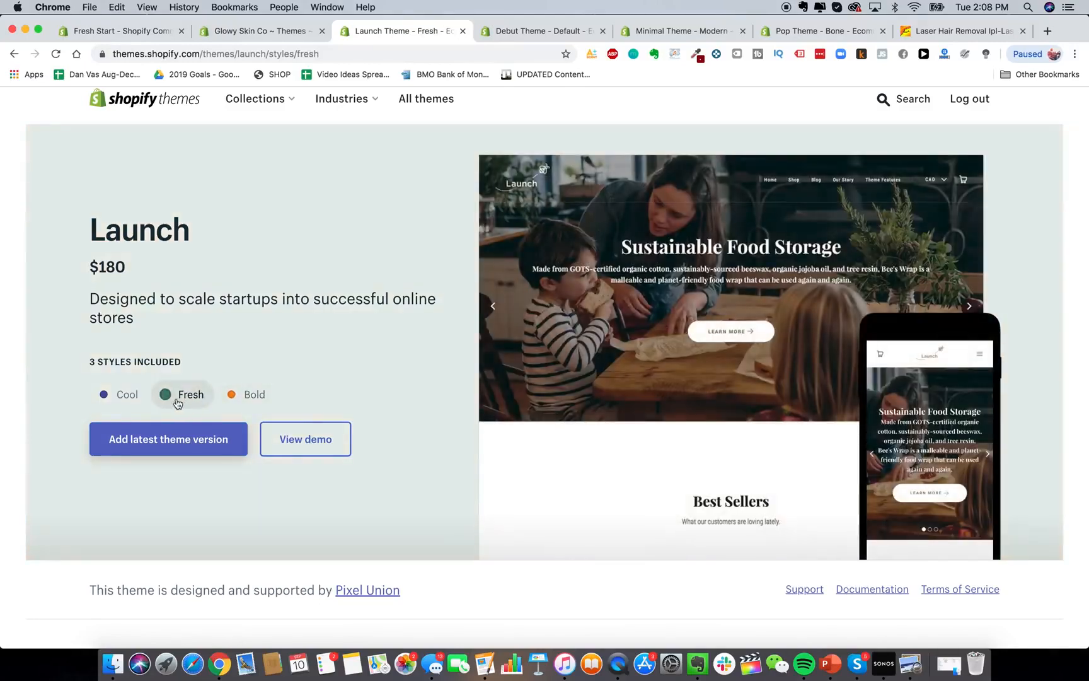
left_click(128, 397)
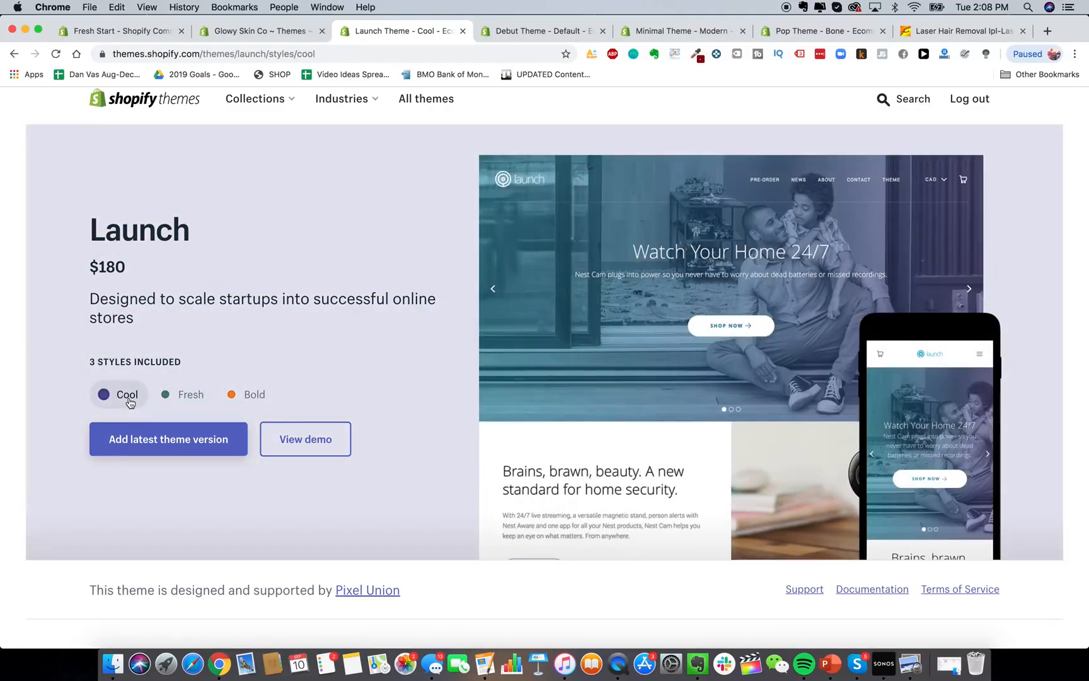
left_click(254, 403)
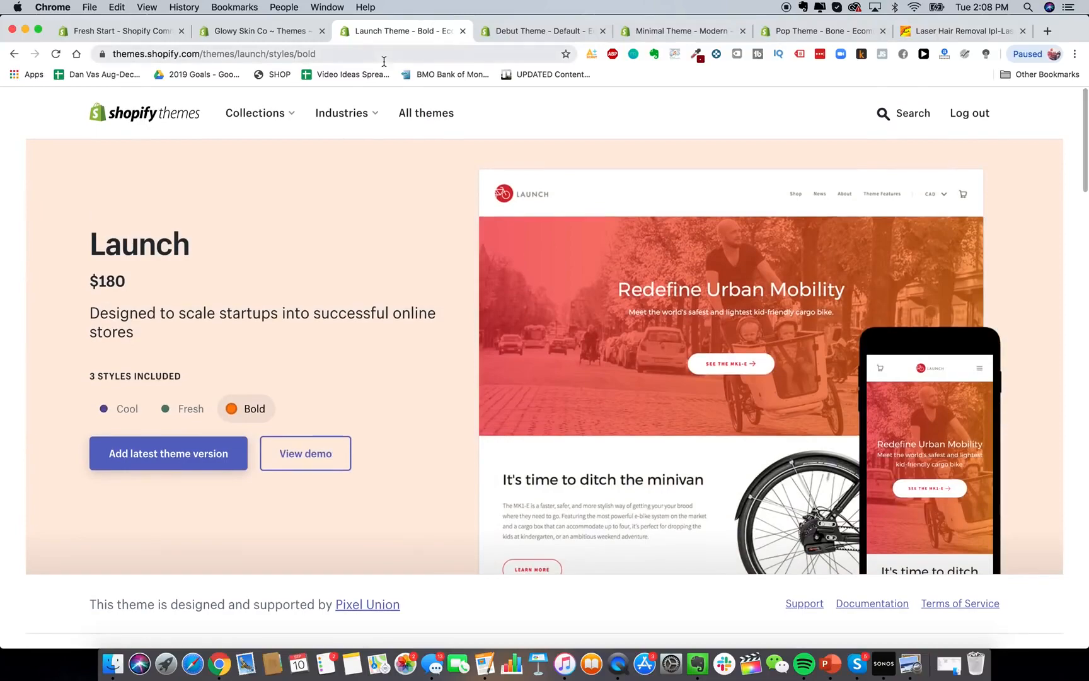
key("super+t")
Load blendjet.com and scroll through its homepage, briefly checking the Launch theme tab.
type("blendjet.com")
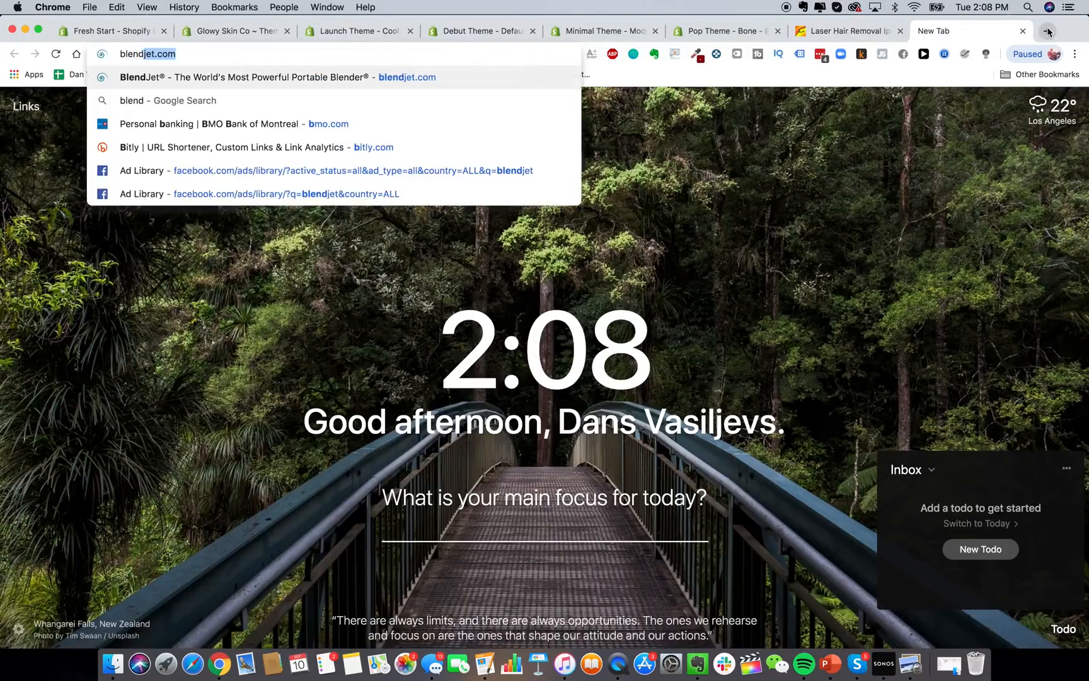
key("Return")
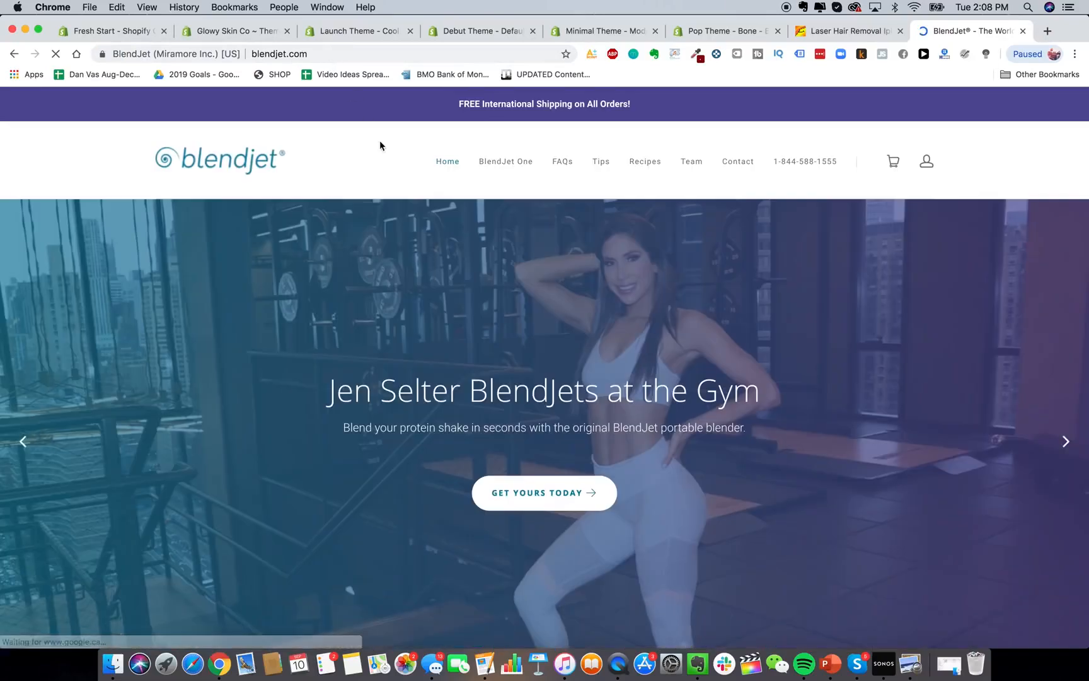
scroll(574, 378, "down", 2)
scroll(575, 378, "up", 2)
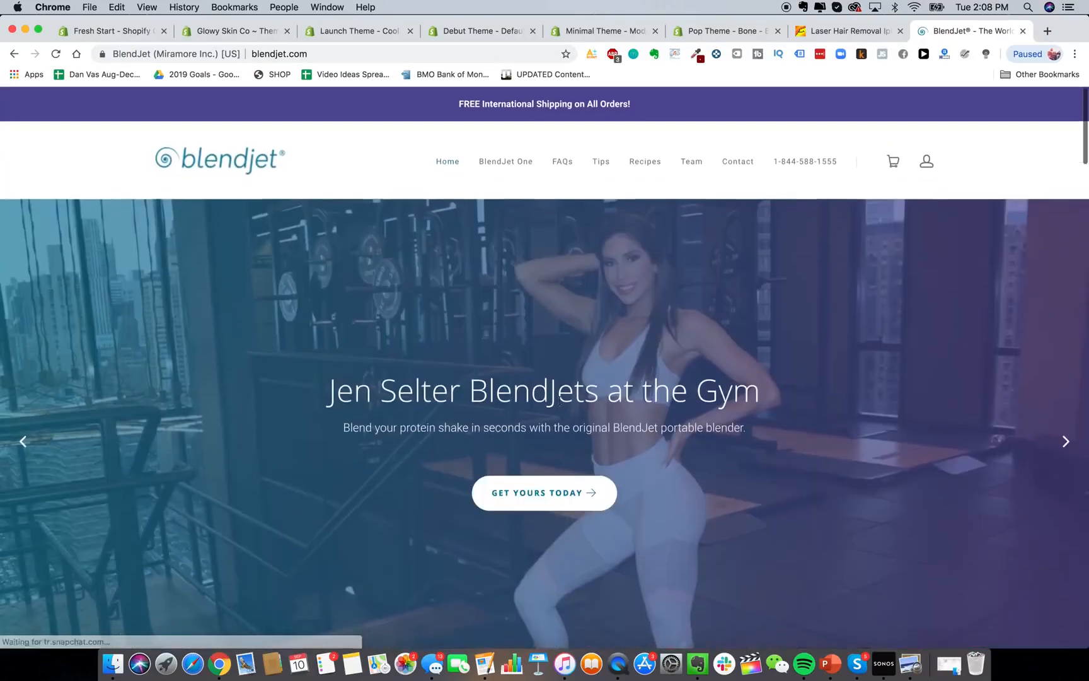
scroll(574, 379, "down", 2)
scroll(532, 416, "up", 2)
scroll(530, 421, "down", 2)
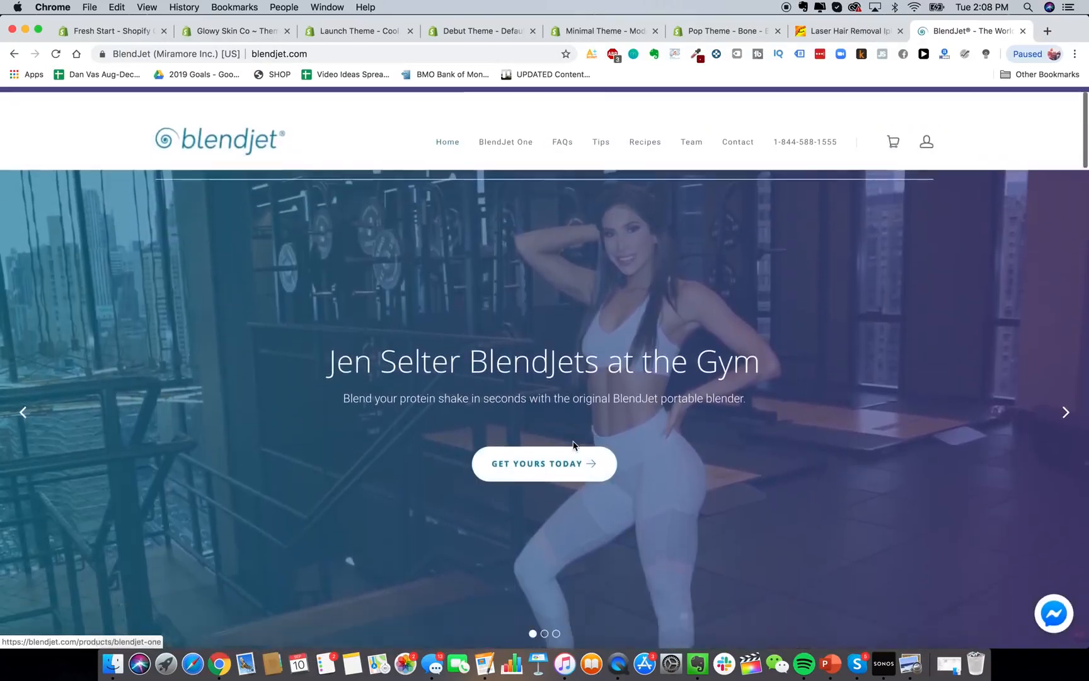
scroll(500, 316, "up", 1)
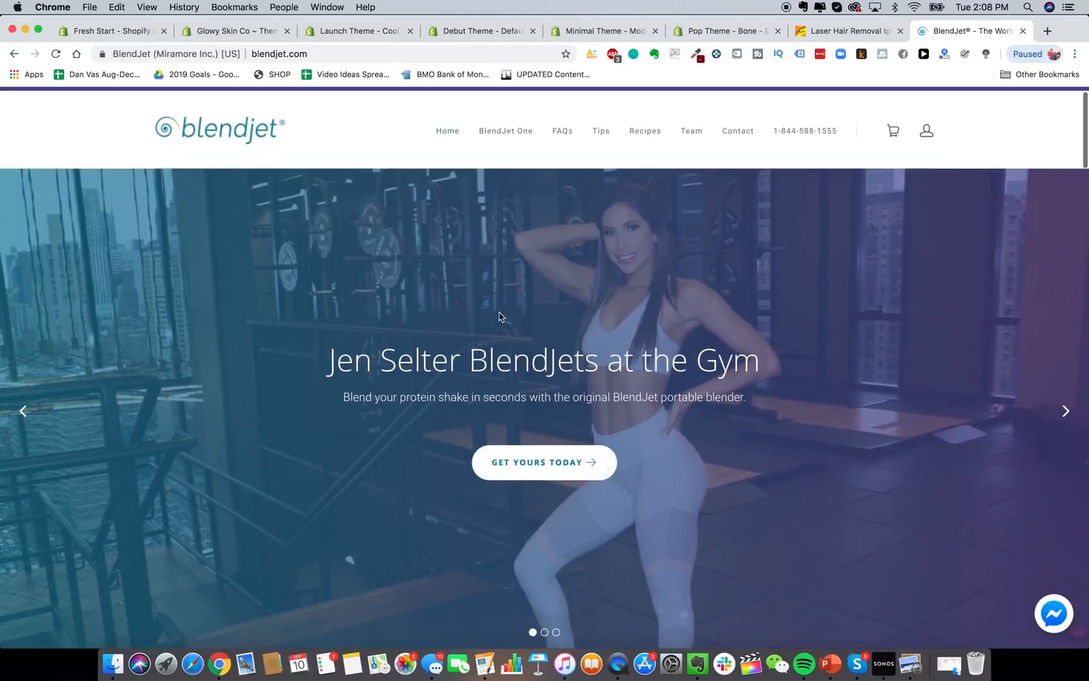
left_click(365, 32)
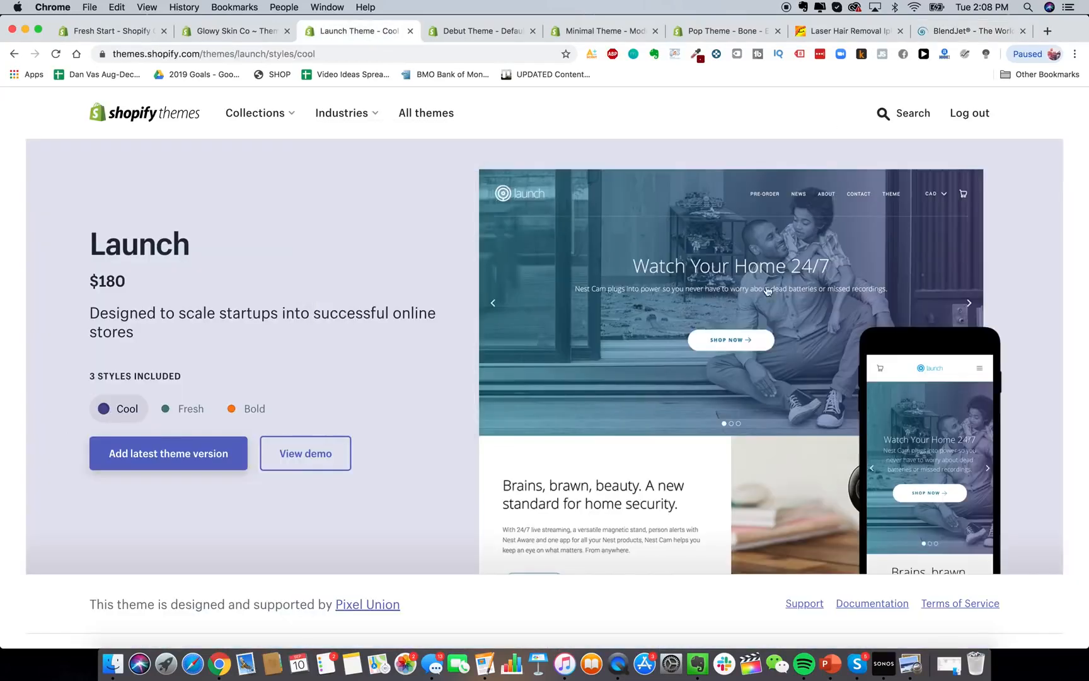
left_click(994, 32)
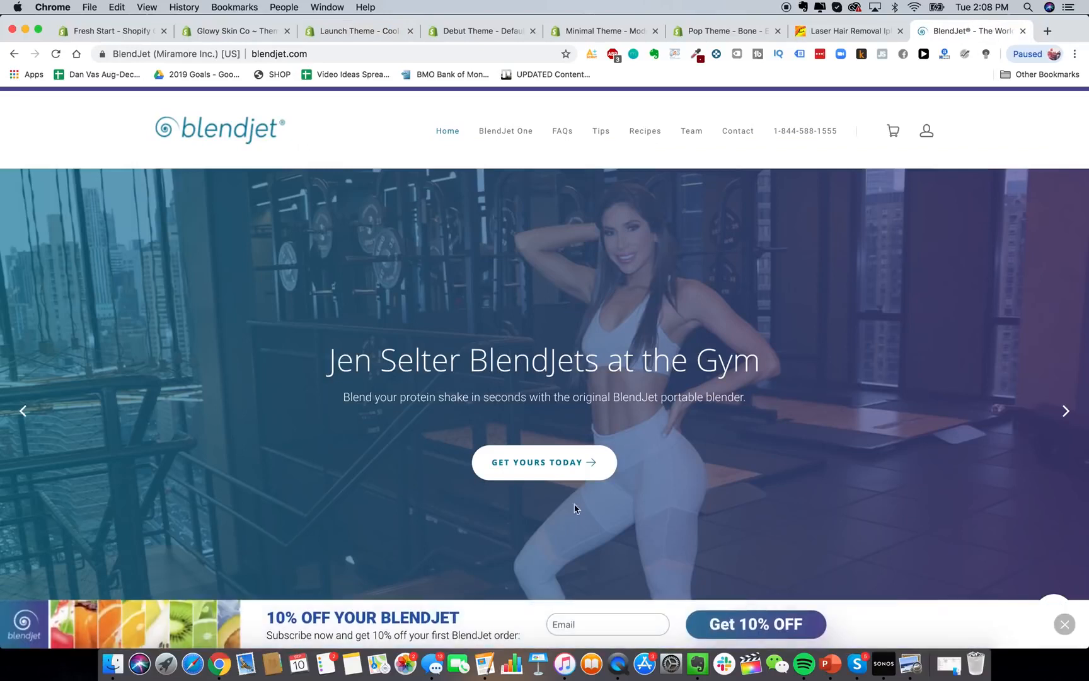
Dismiss BlendJet's 10% off banner, check its Alexa traffic stats, then close the BlendJet tab.
left_click(1065, 625)
left_click(943, 54)
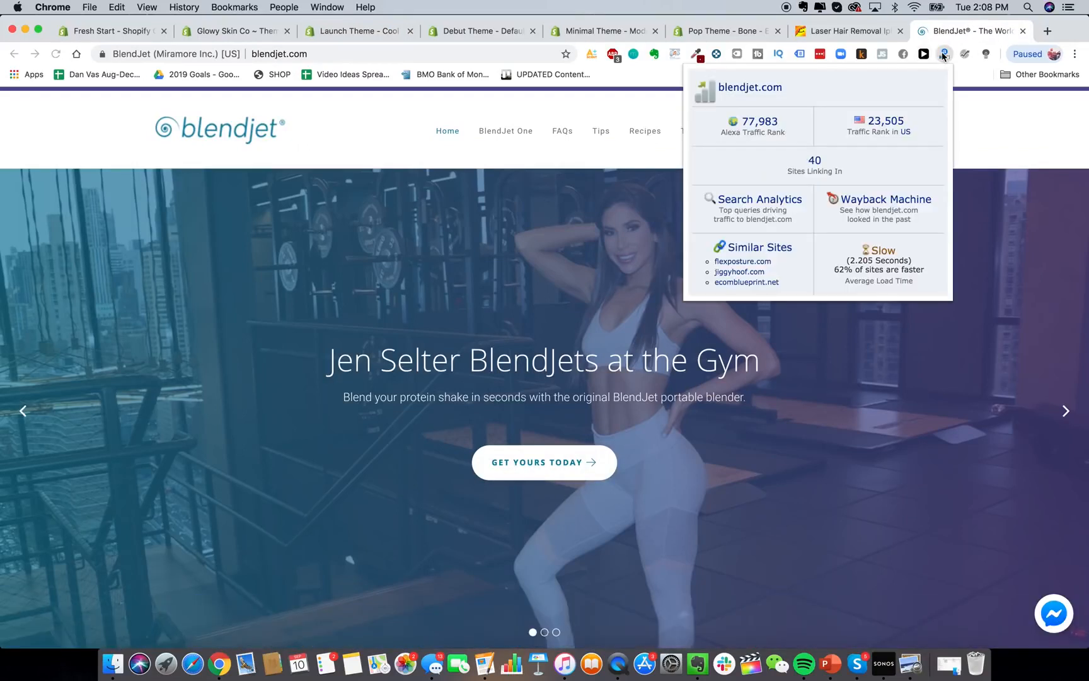
left_click(1022, 30)
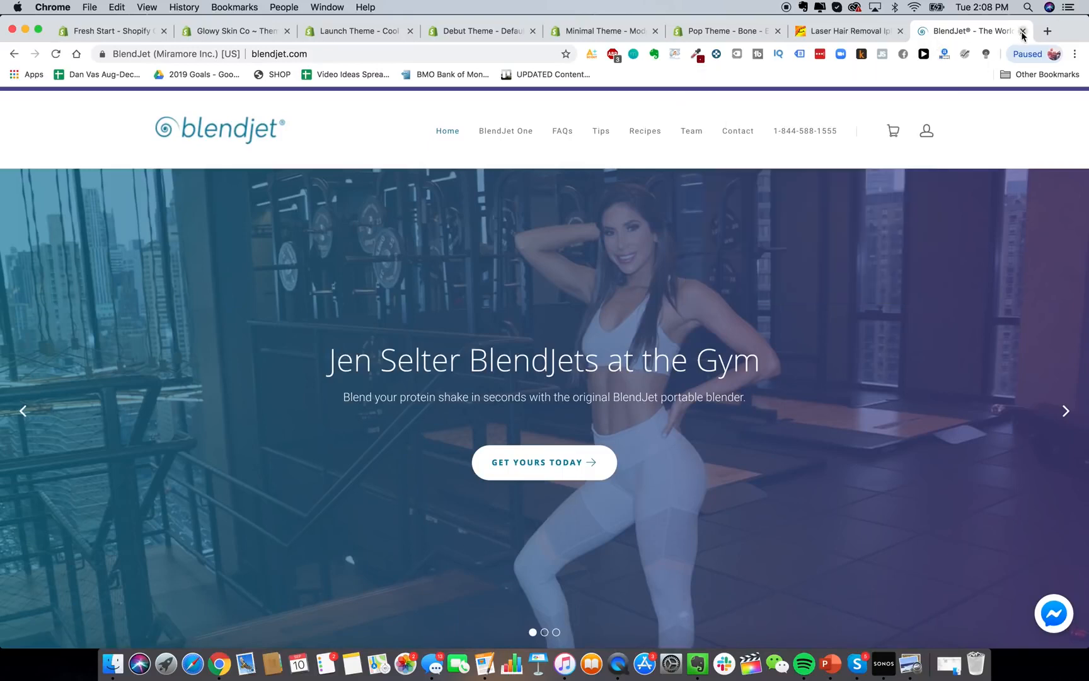
left_click(1023, 30)
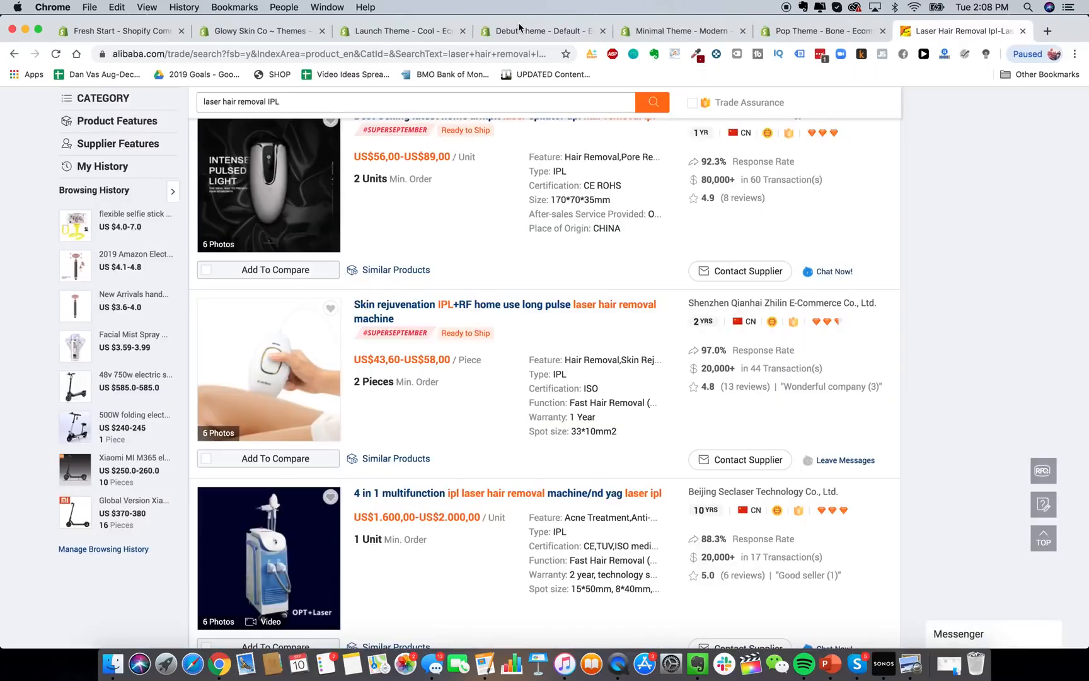
Move from the Launch theme page to the Debut theme and preview its Light style.
left_click(380, 39)
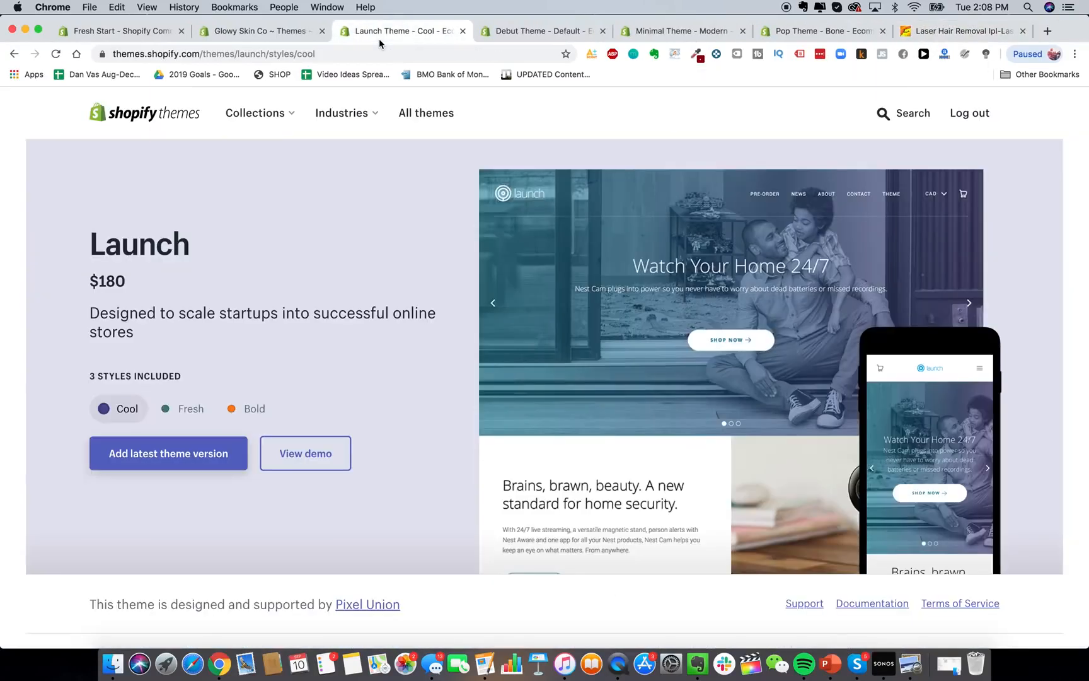
left_click(541, 35)
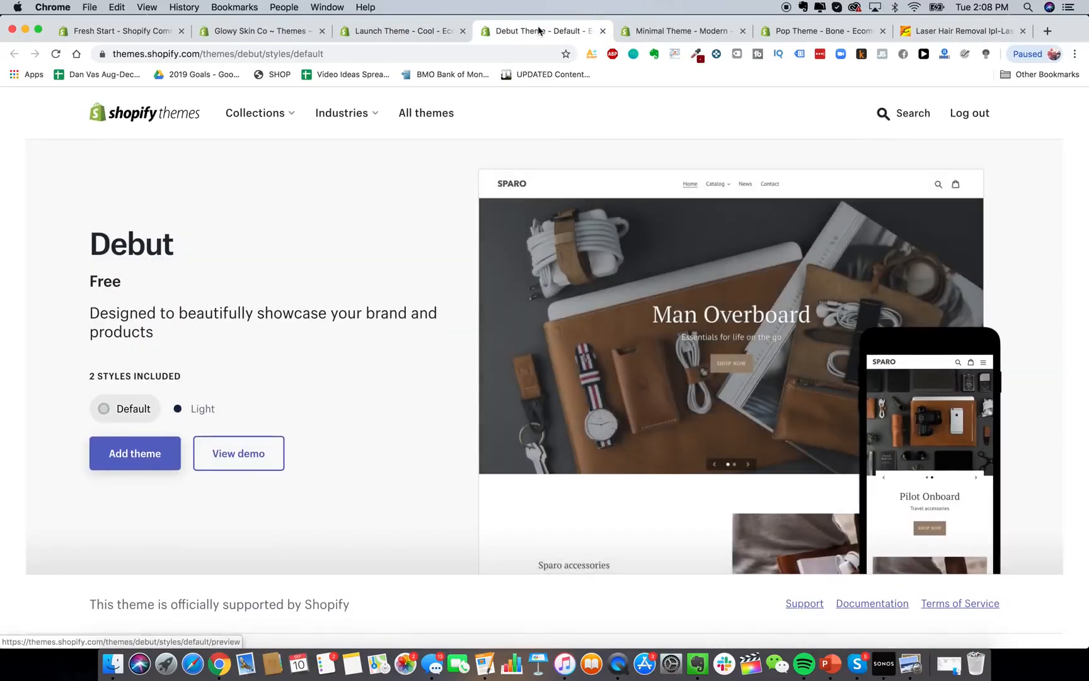
left_click(187, 414)
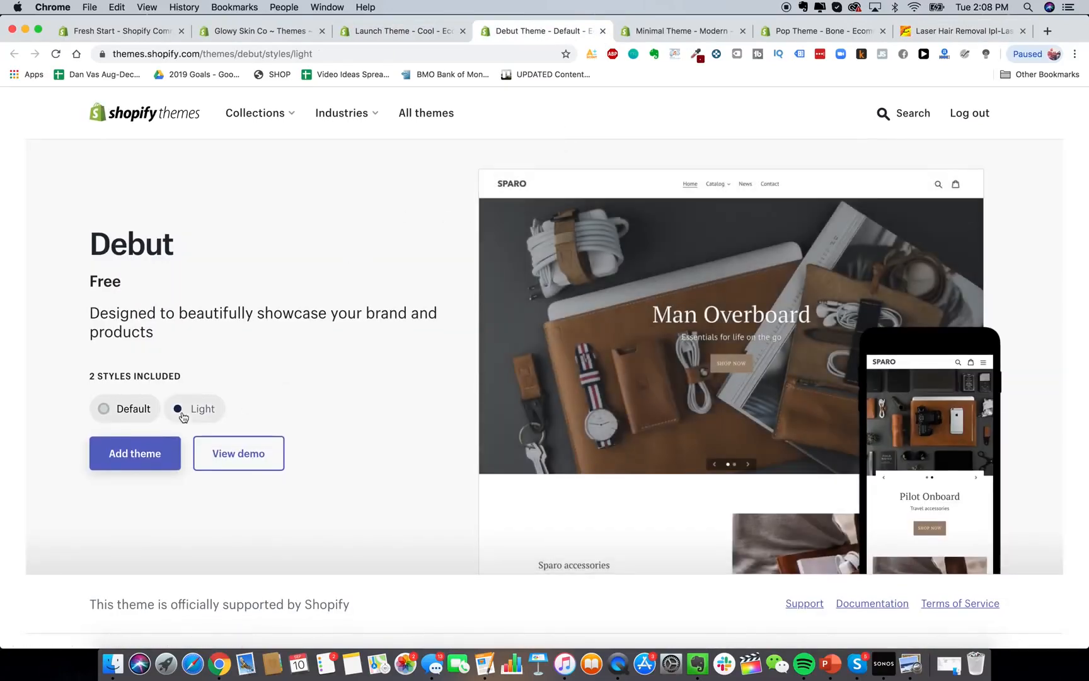
Preview the Minimal theme's Vintage and Fashion styles.
left_click(662, 37)
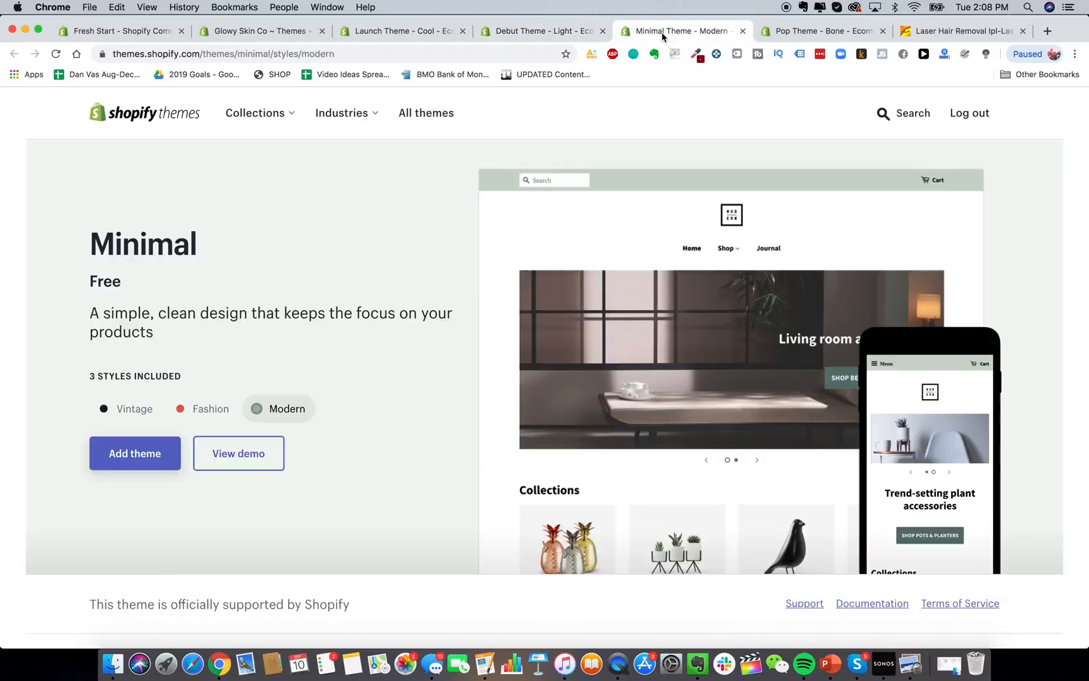
left_click(142, 411)
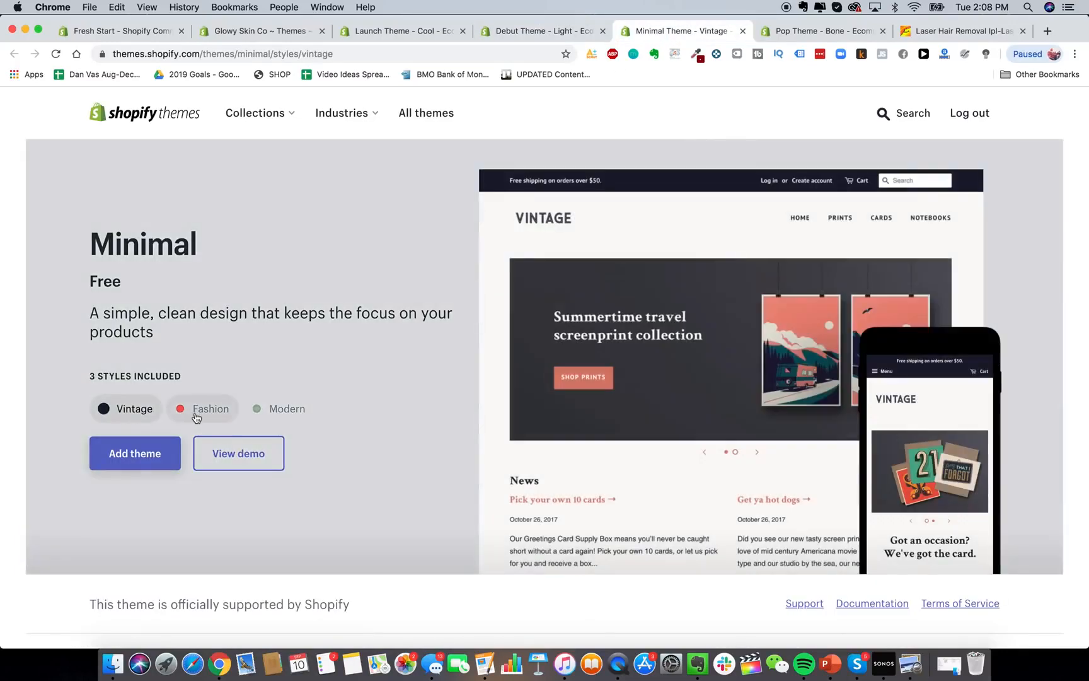
left_click(201, 413)
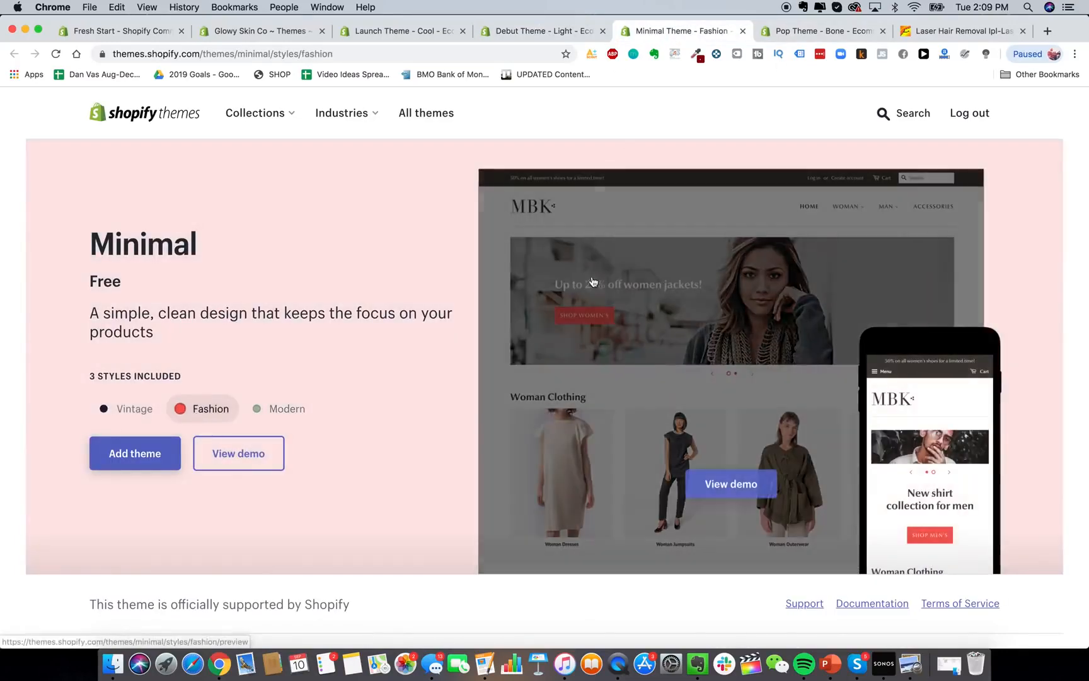
Preview Pop's Toy and Bone styles, close Pop, and search the store from the Launch page.
left_click(818, 31)
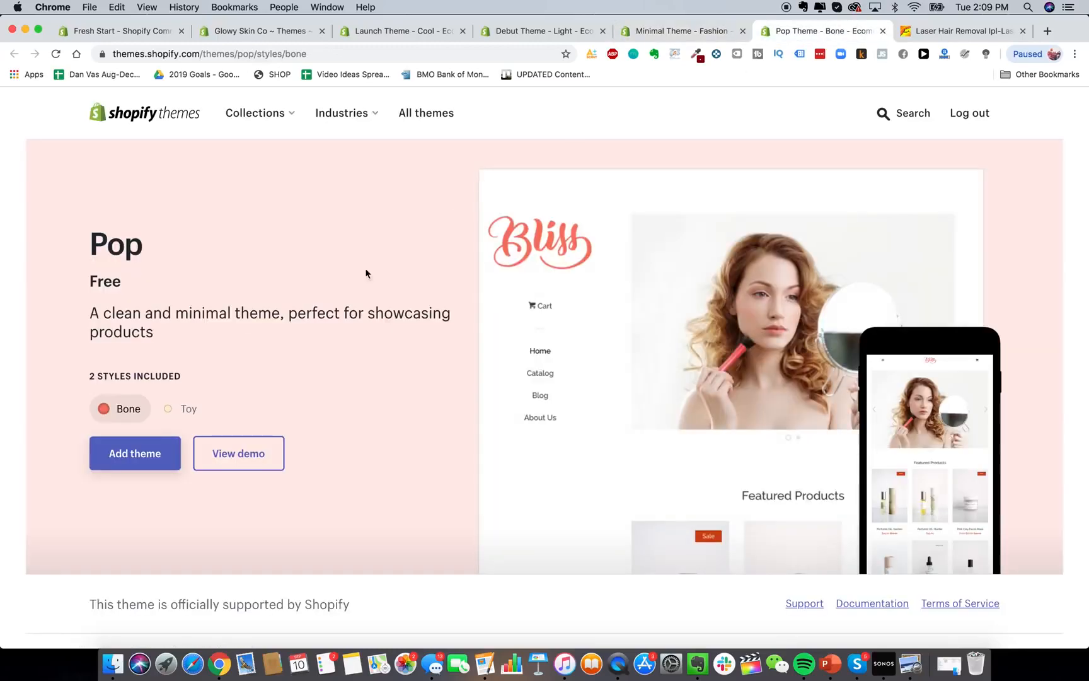
left_click(170, 411)
left_click(126, 409)
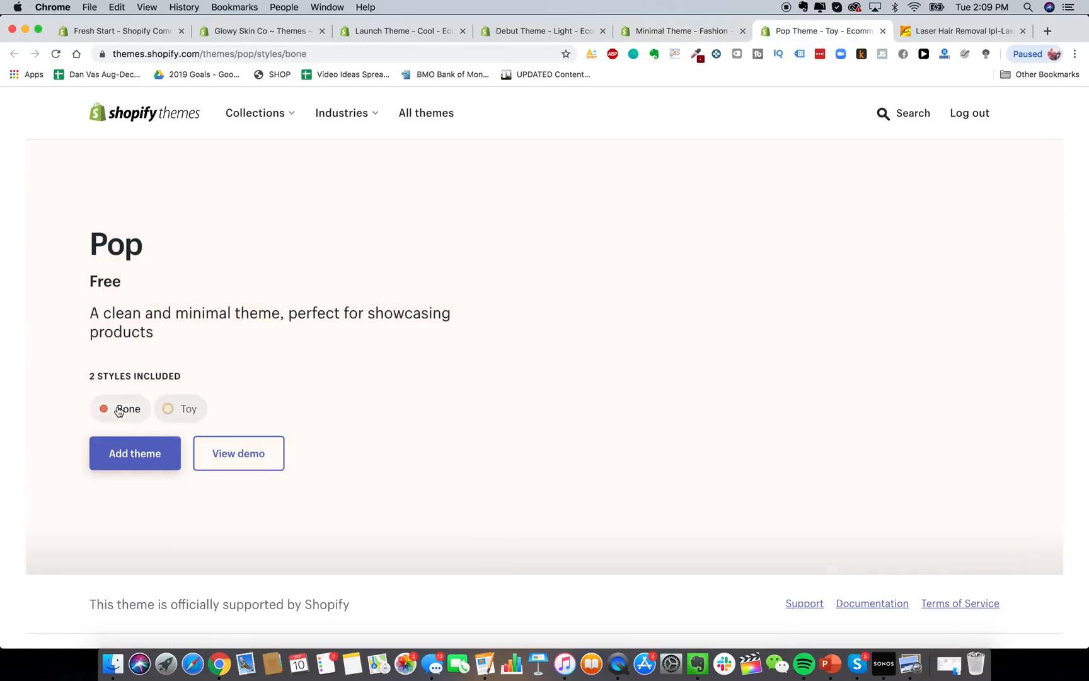
left_click(882, 31)
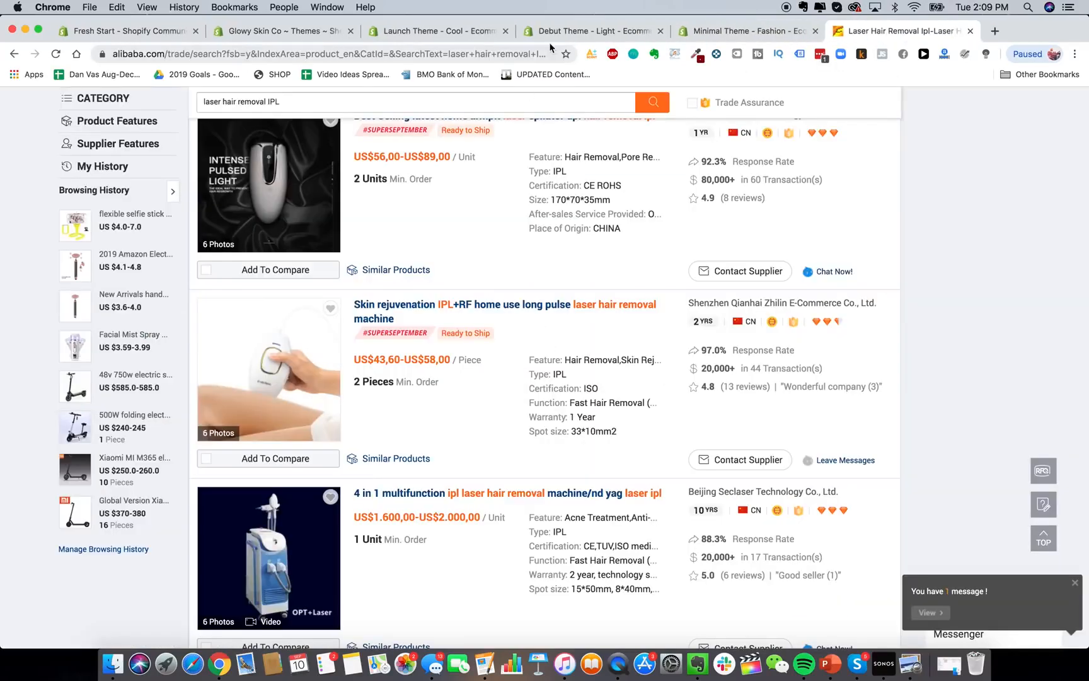
left_click(593, 31)
left_click(442, 30)
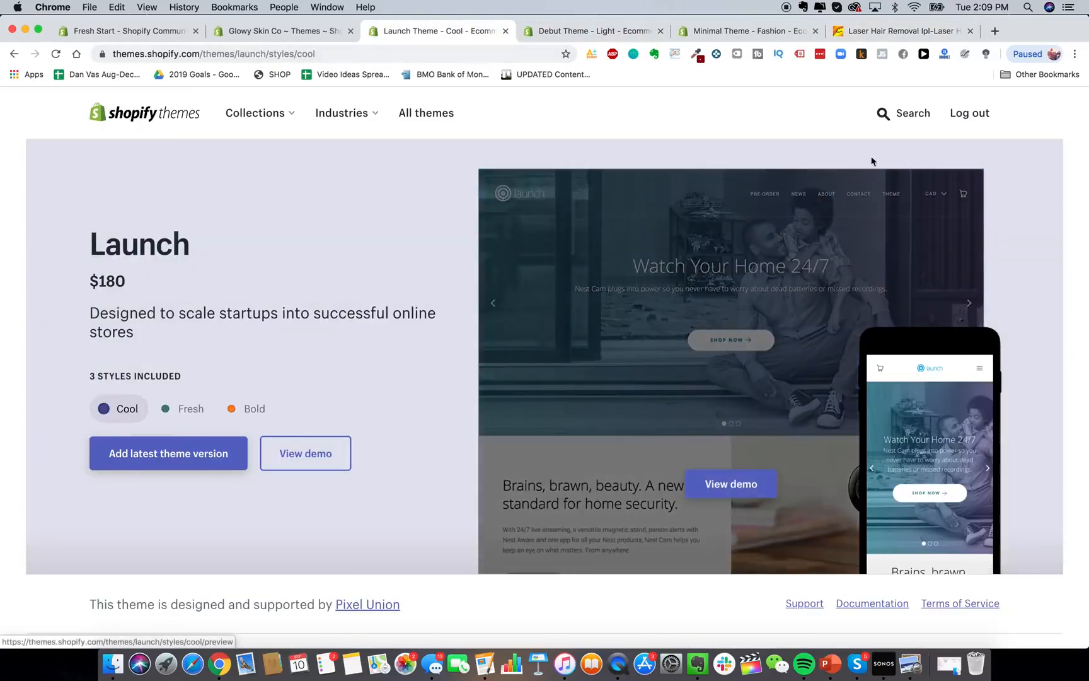
left_click(880, 114)
Search the theme store for 'jumpstart' and open the Jumpstart theme's page.
type("jumpstart")
key("Return")
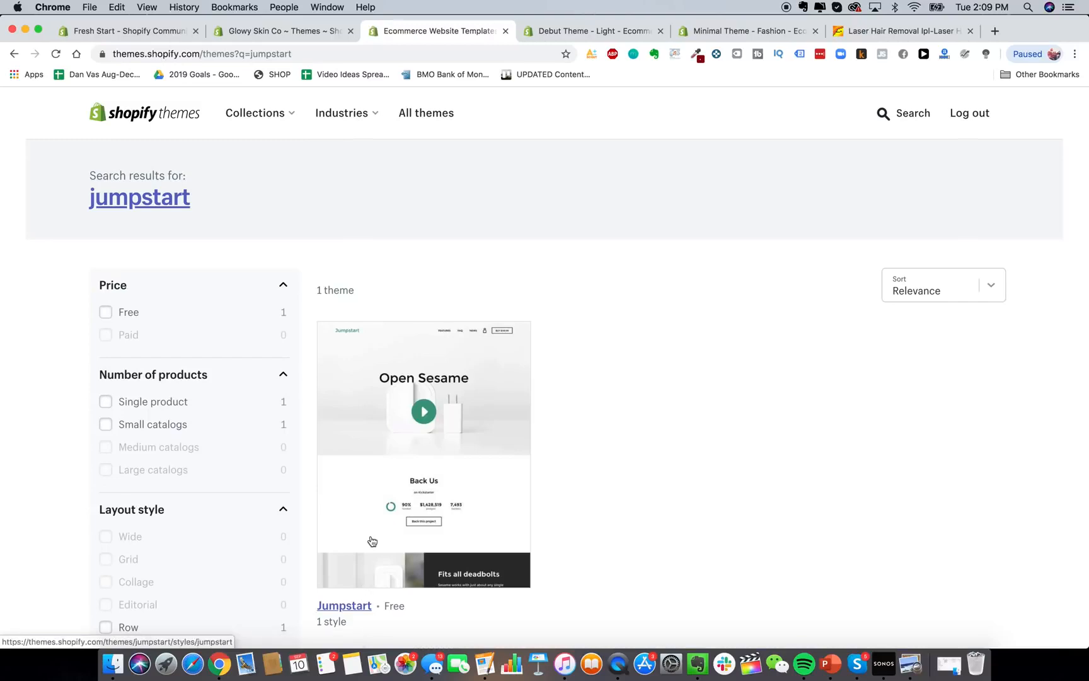
left_click(369, 539)
scroll(439, 452, "down", 2)
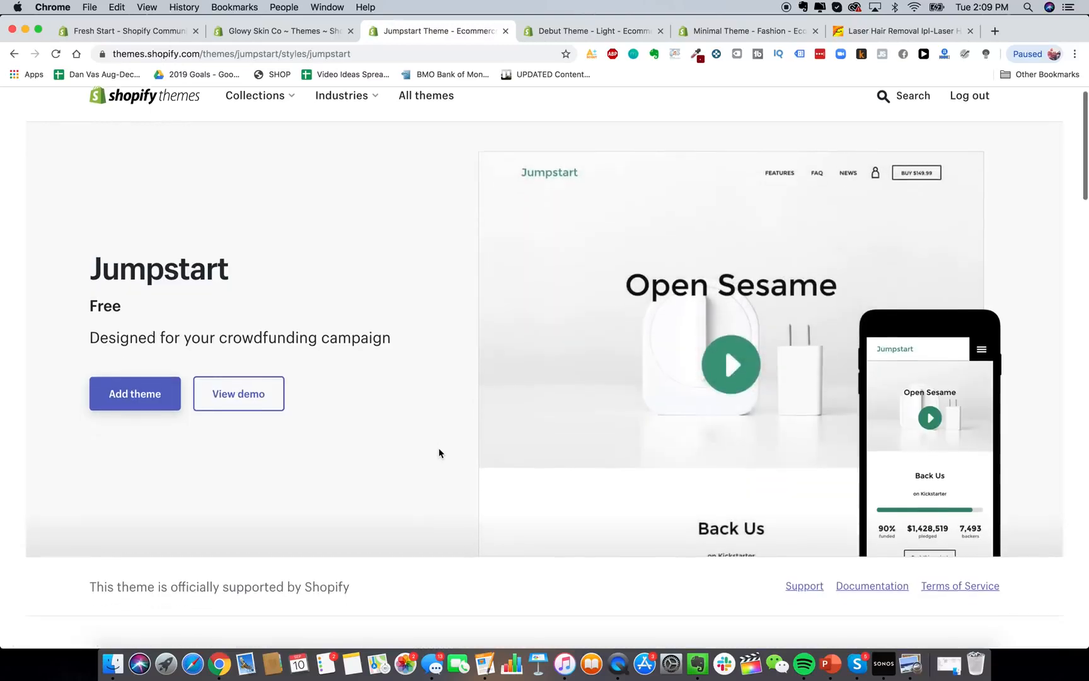
scroll(440, 452, "down", 6)
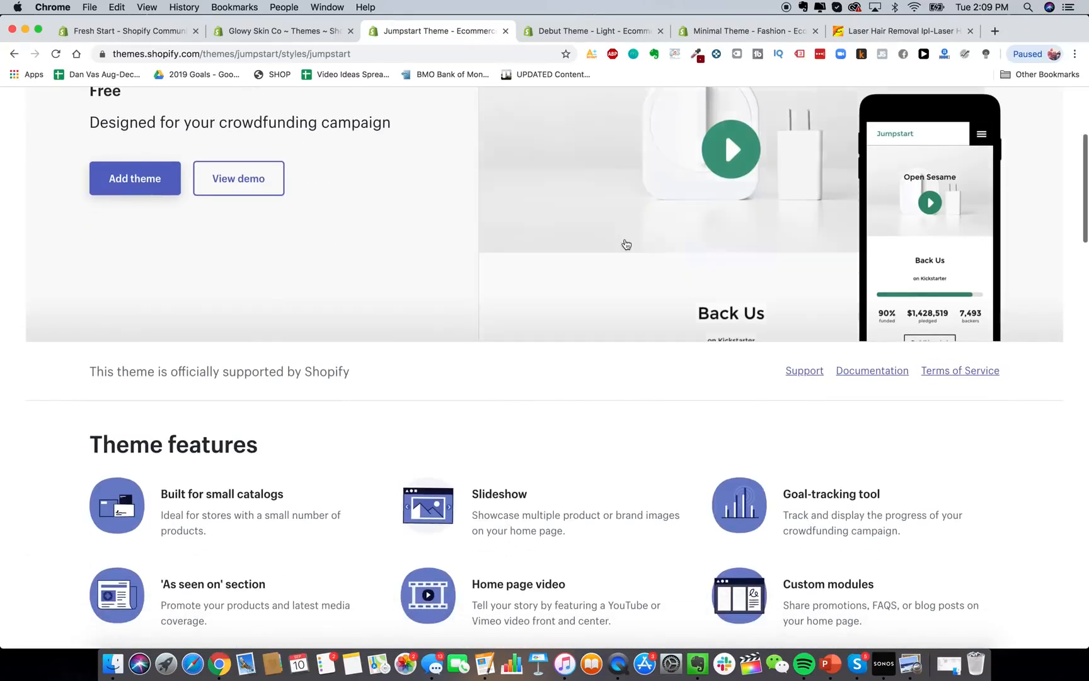
Browse the Jumpstart live demo's features section, then return to the Debut Light page.
left_click(728, 252)
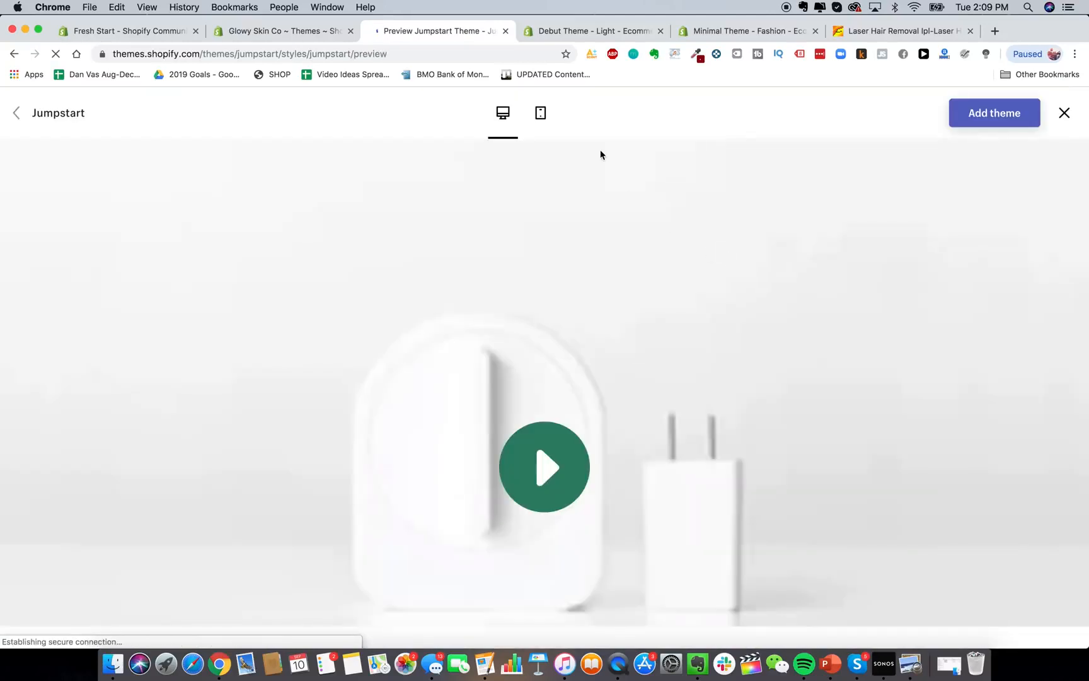
left_click(696, 173)
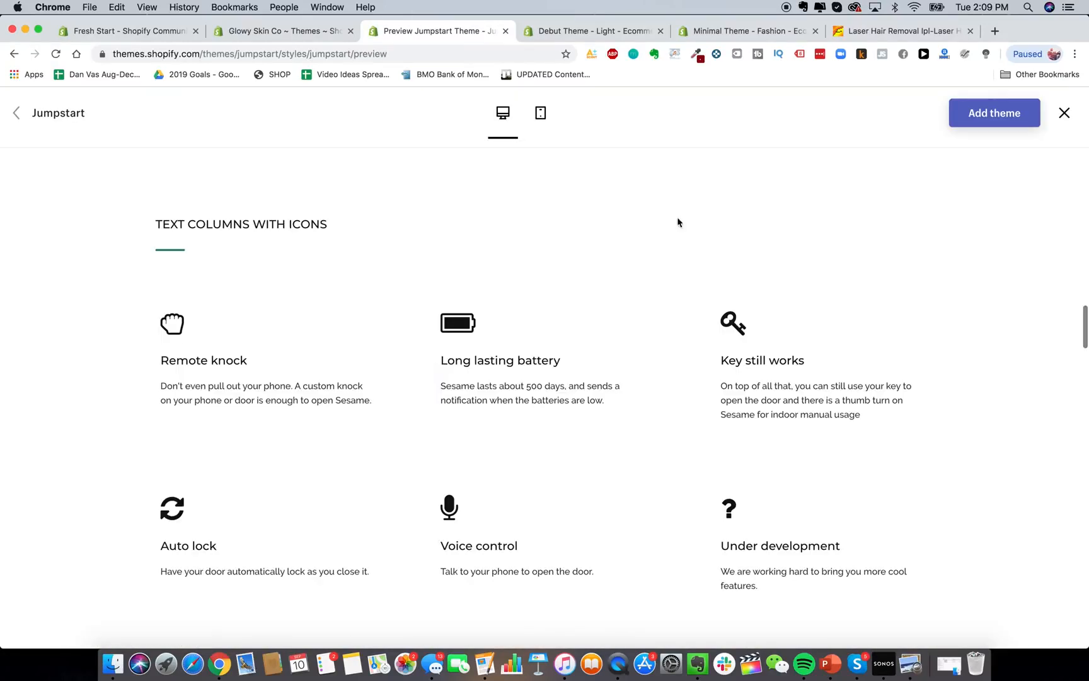
scroll(627, 372, "down", 8)
scroll(625, 372, "up", 15)
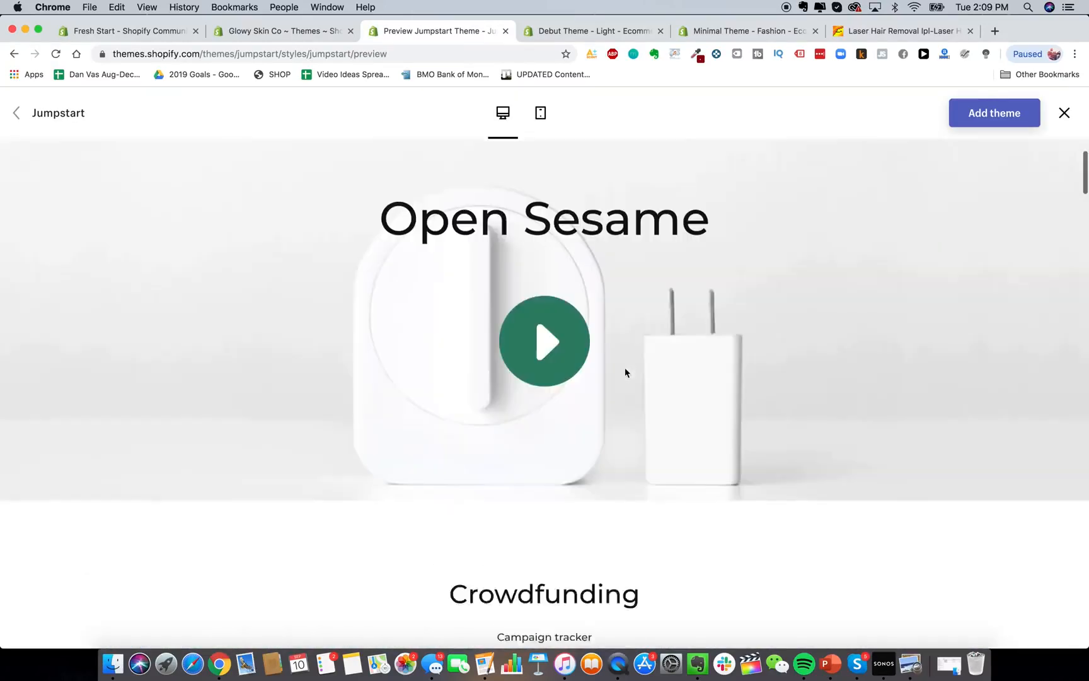
scroll(642, 239, "up", 1)
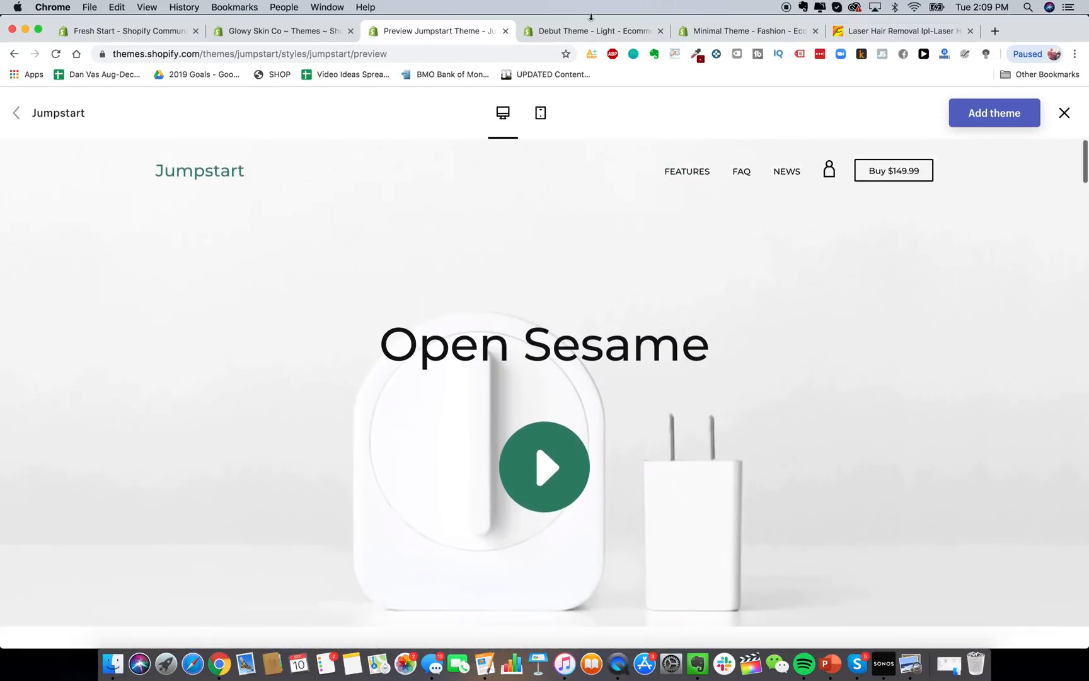
left_click(626, 32)
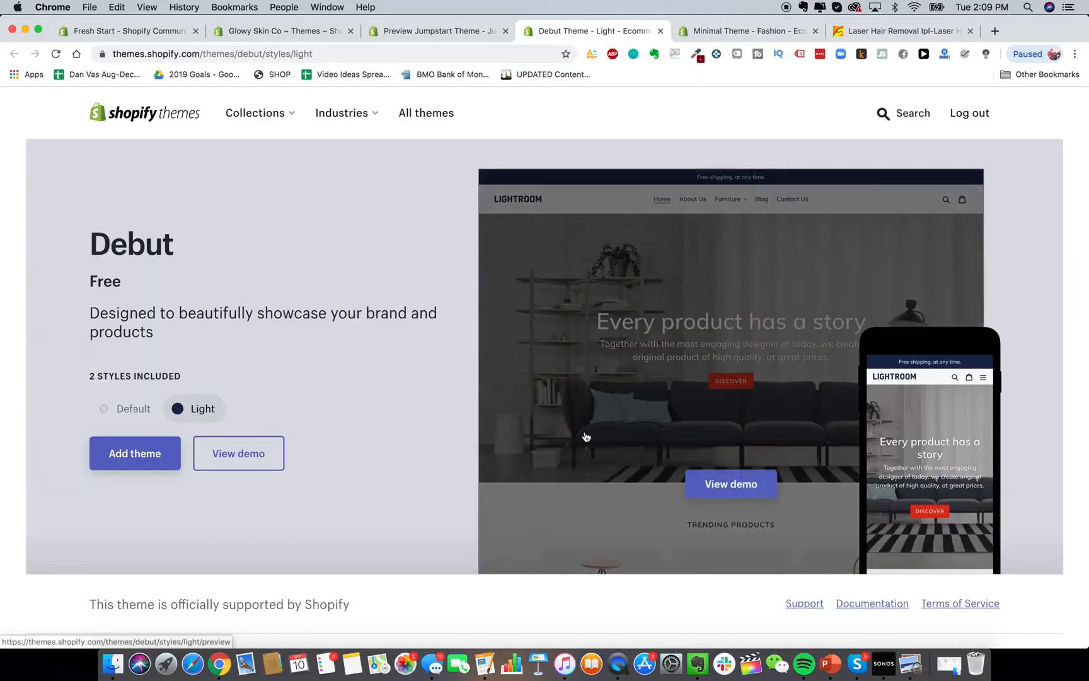
Open the Debut Light demo and browse its About Us and Home pages.
mouse_move(717, 382)
left_click(726, 483)
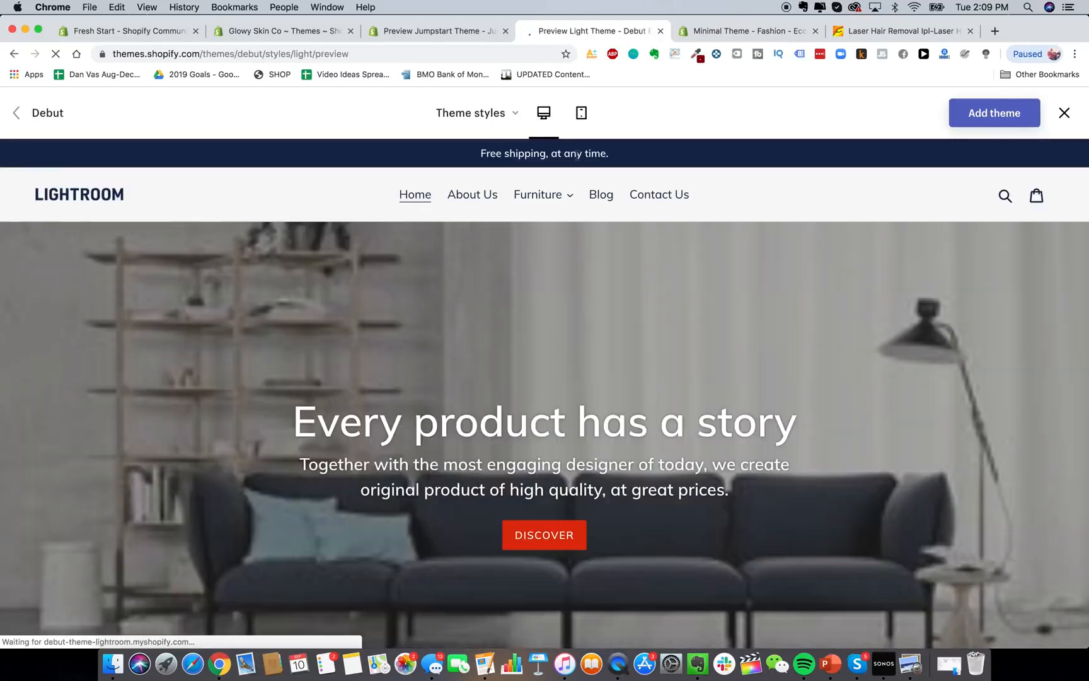
left_click(468, 199)
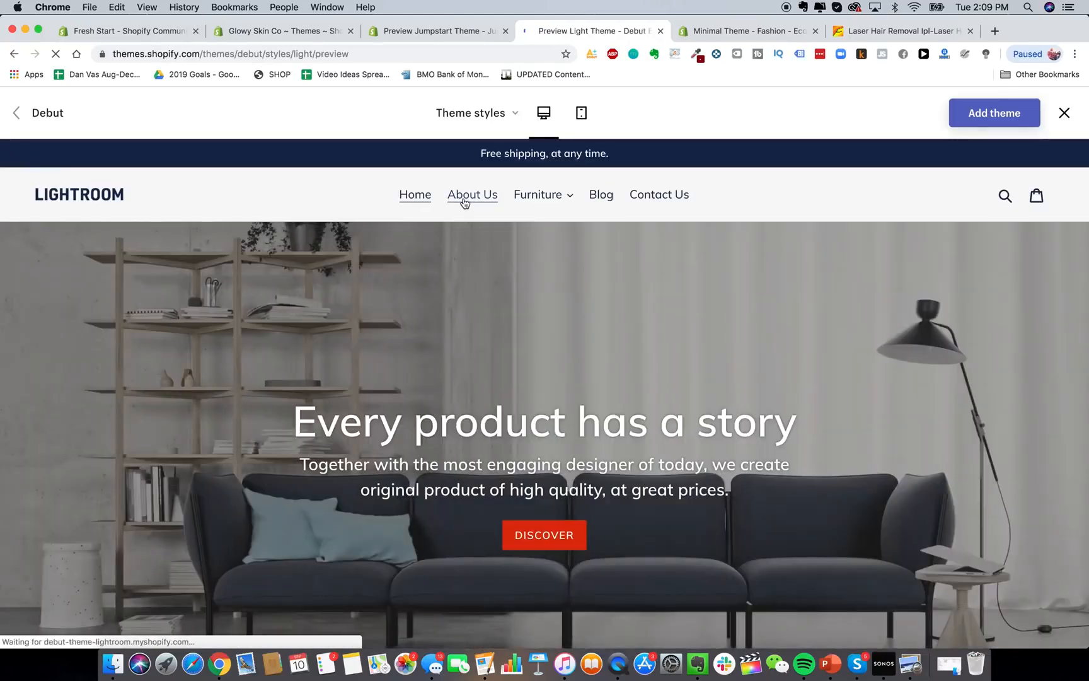
scroll(515, 306, "down", 5)
scroll(515, 305, "up", 5)
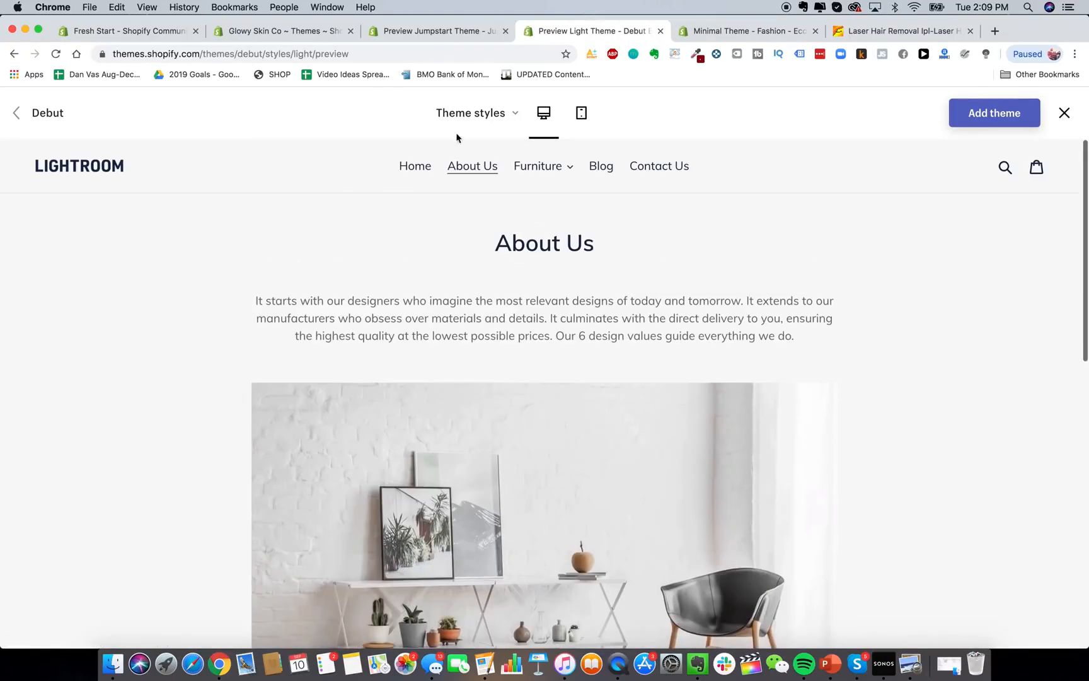
left_click(413, 170)
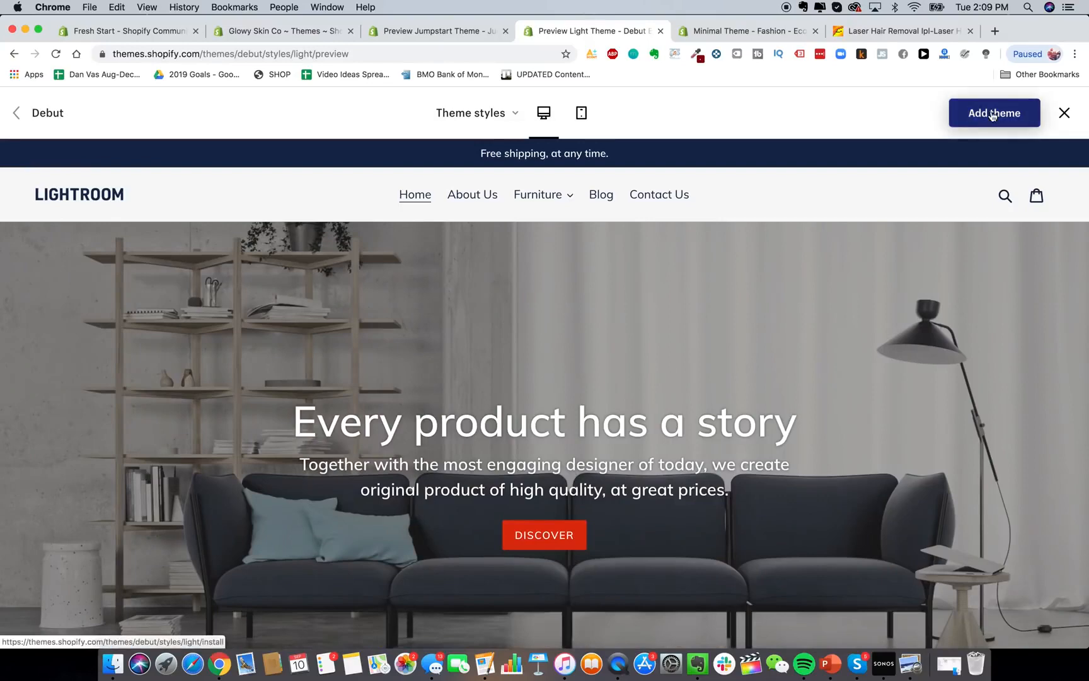
Compare Debut's Default and Light styles in the demo, then add Debut Light to the store.
left_click(479, 111)
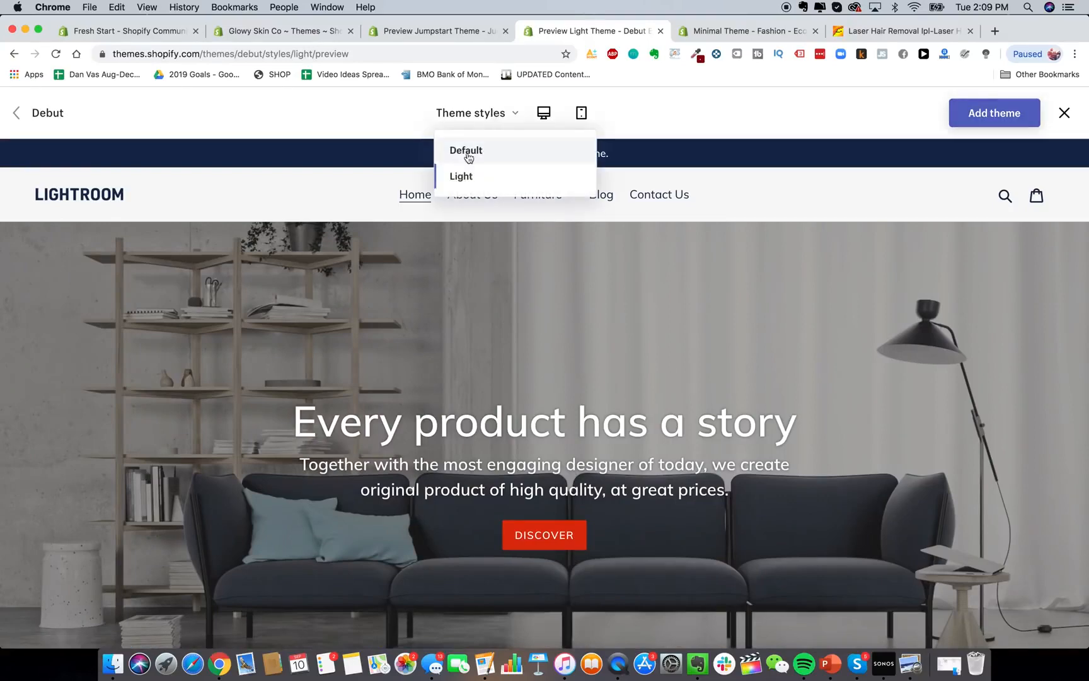
left_click(467, 154)
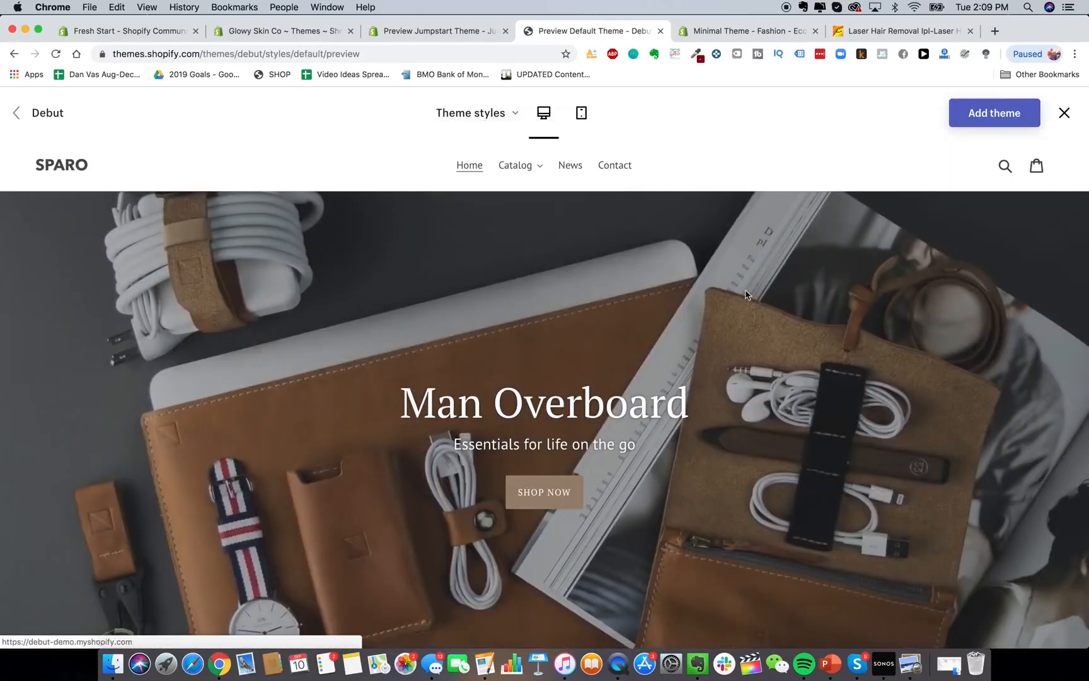
scroll(629, 423, "down", 6)
scroll(629, 427, "down", 5)
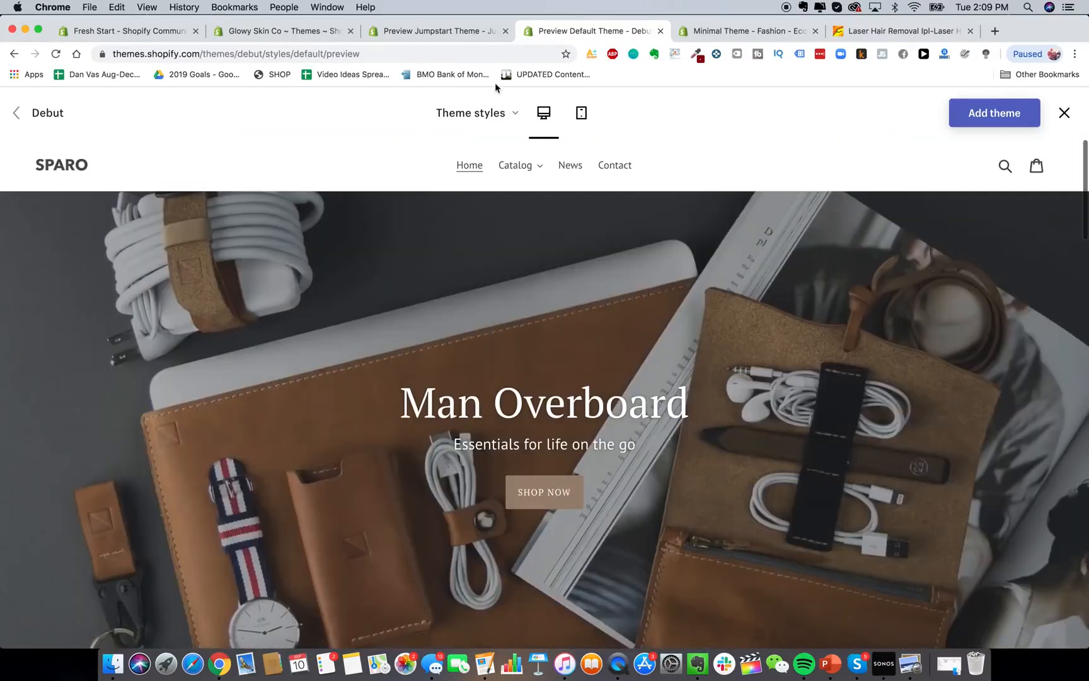
left_click(477, 113)
left_click(474, 183)
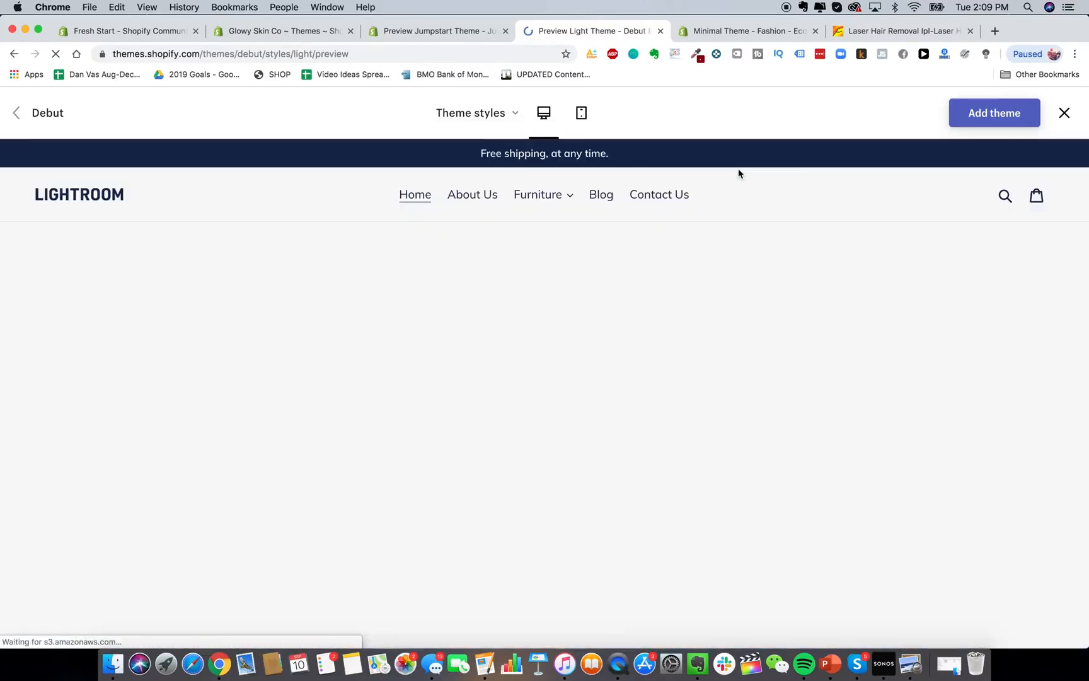
left_click(994, 117)
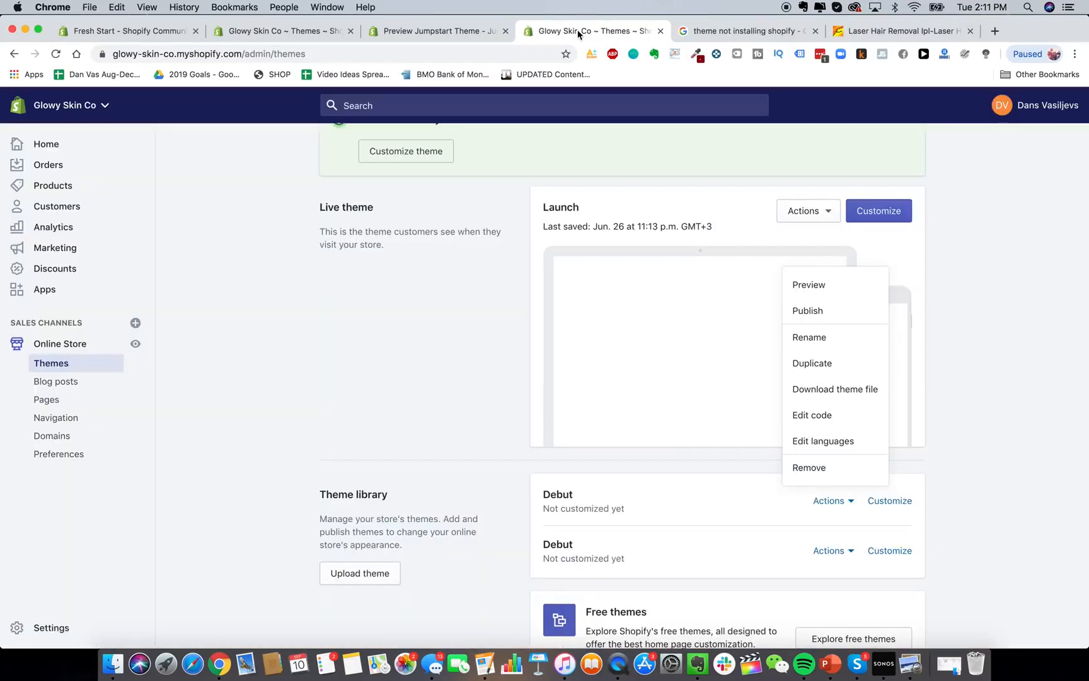
Publish the Debut theme as live and open it in the theme editor via Customize.
left_click(807, 310)
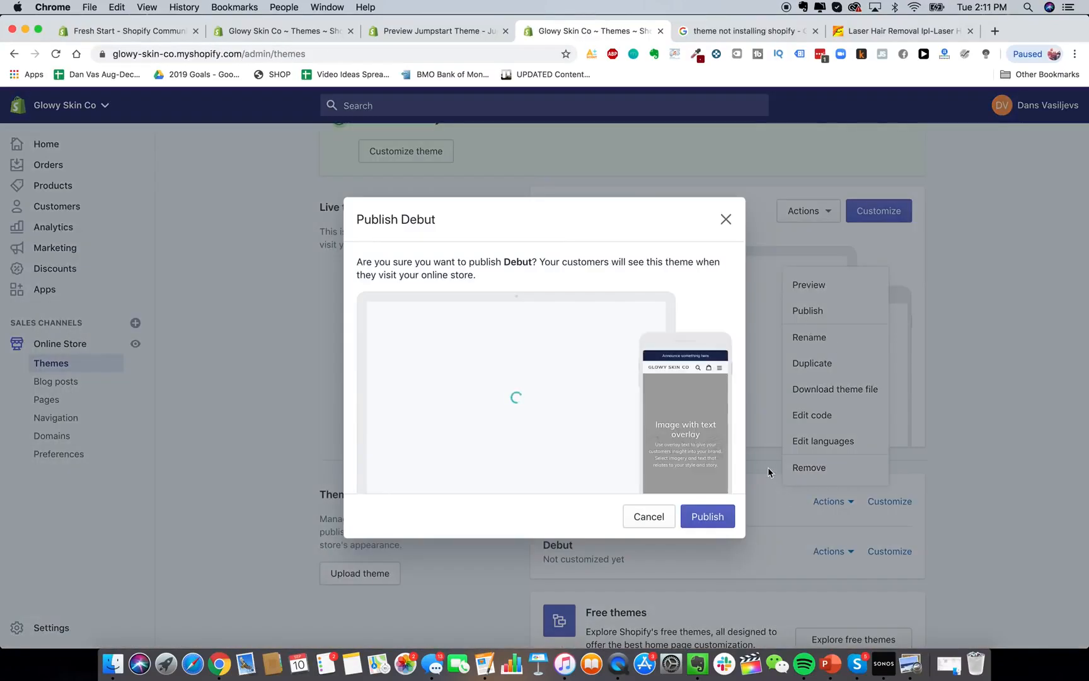
left_click(707, 518)
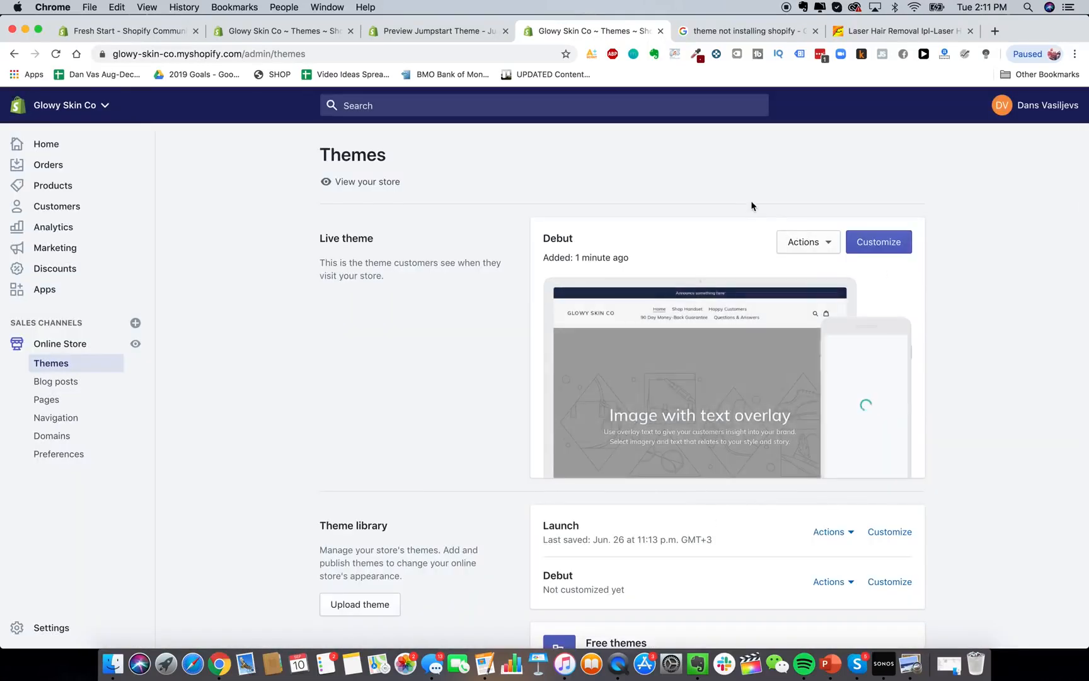
left_click(809, 246)
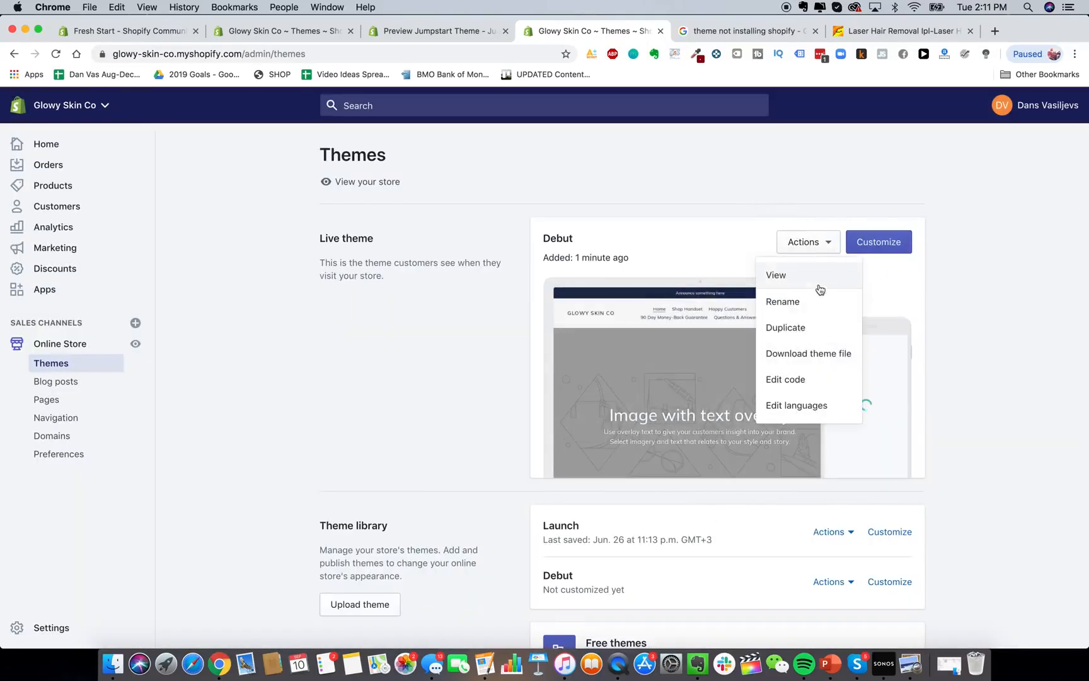
left_click(878, 243)
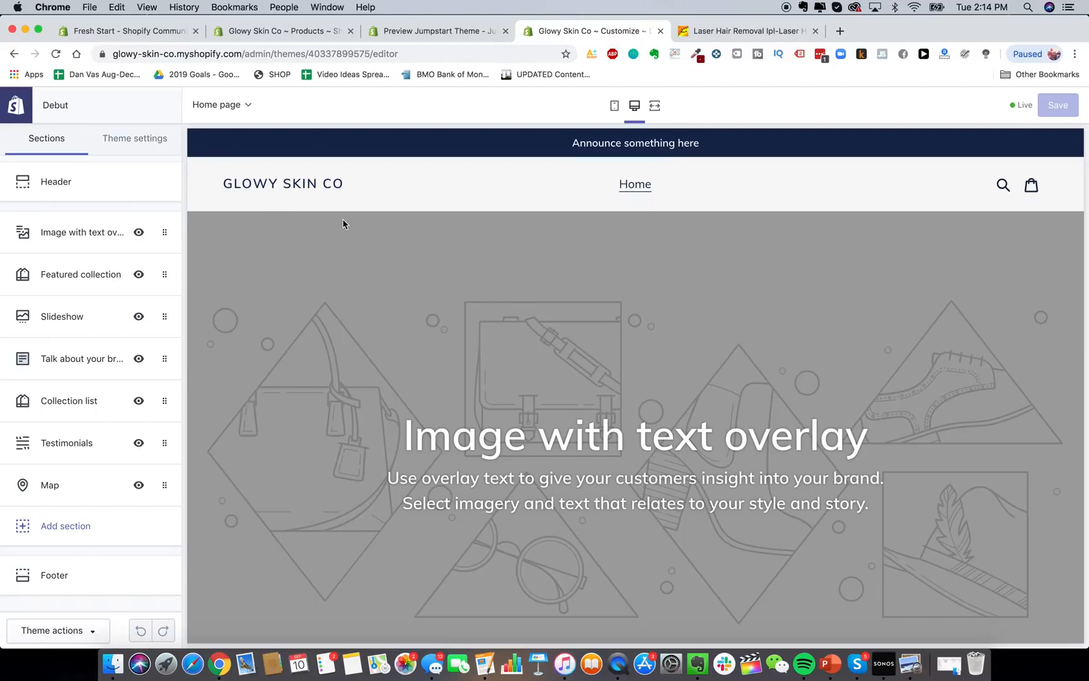
scroll(464, 293, "down", 15)
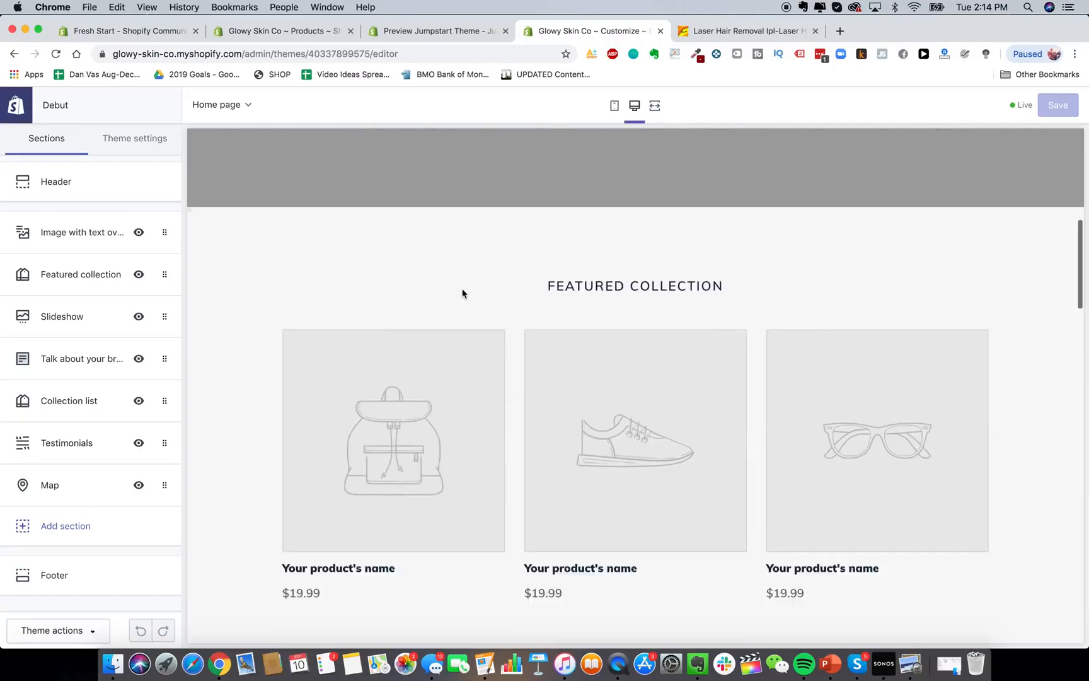
scroll(576, 424, "down", 8)
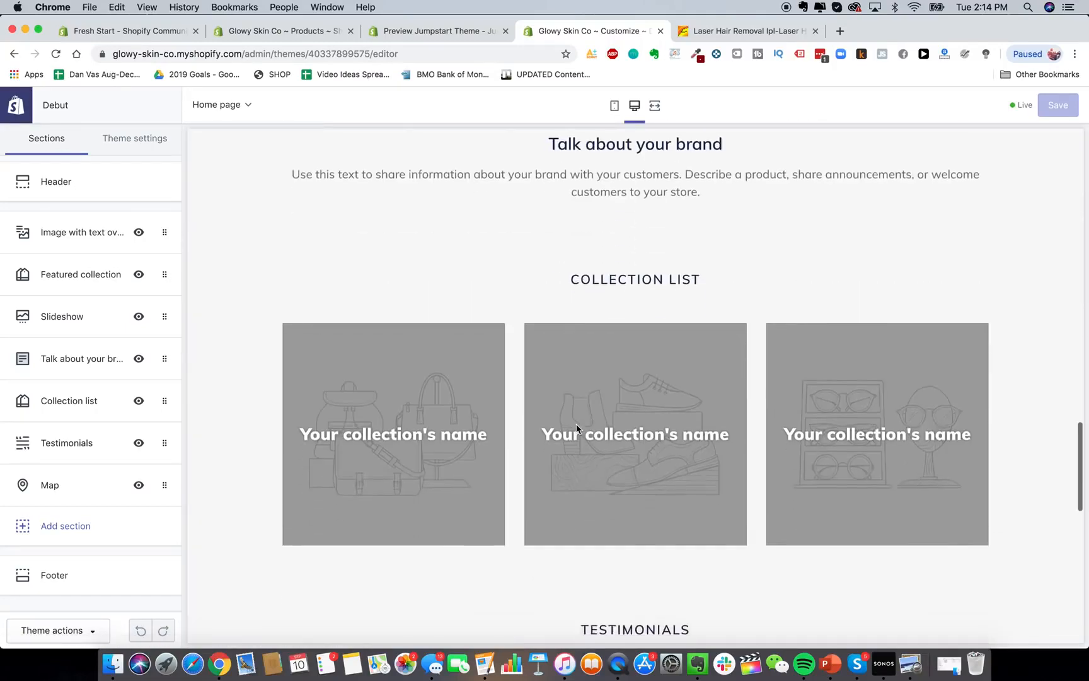
scroll(576, 425, "up", 15)
scroll(576, 428, "up", 4)
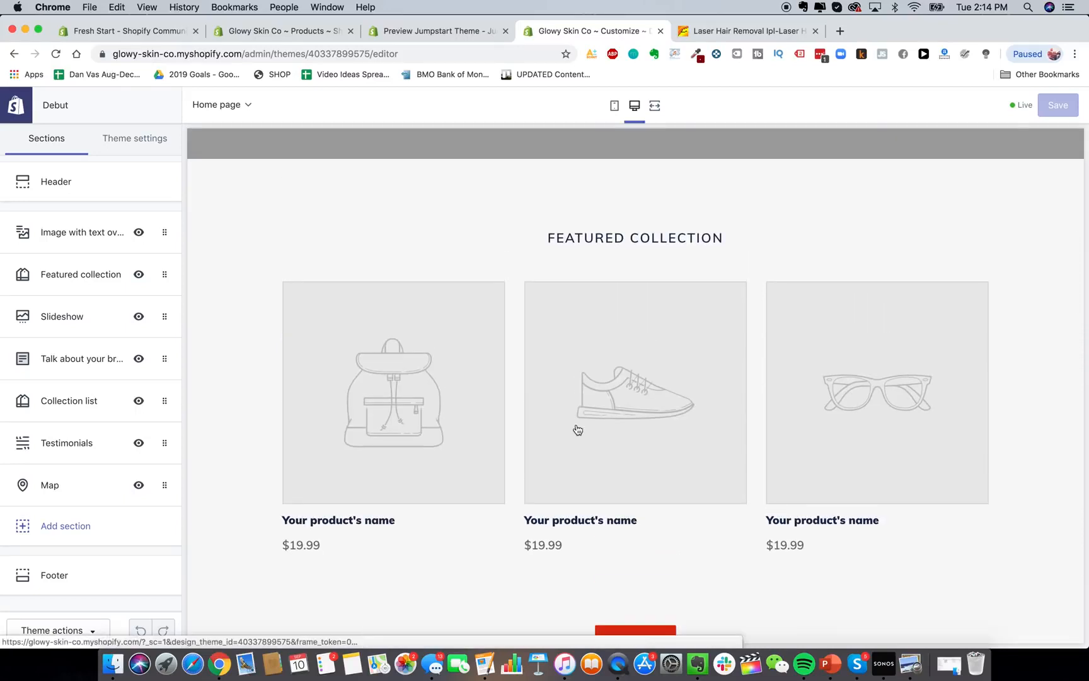
scroll(640, 283, "up", 10)
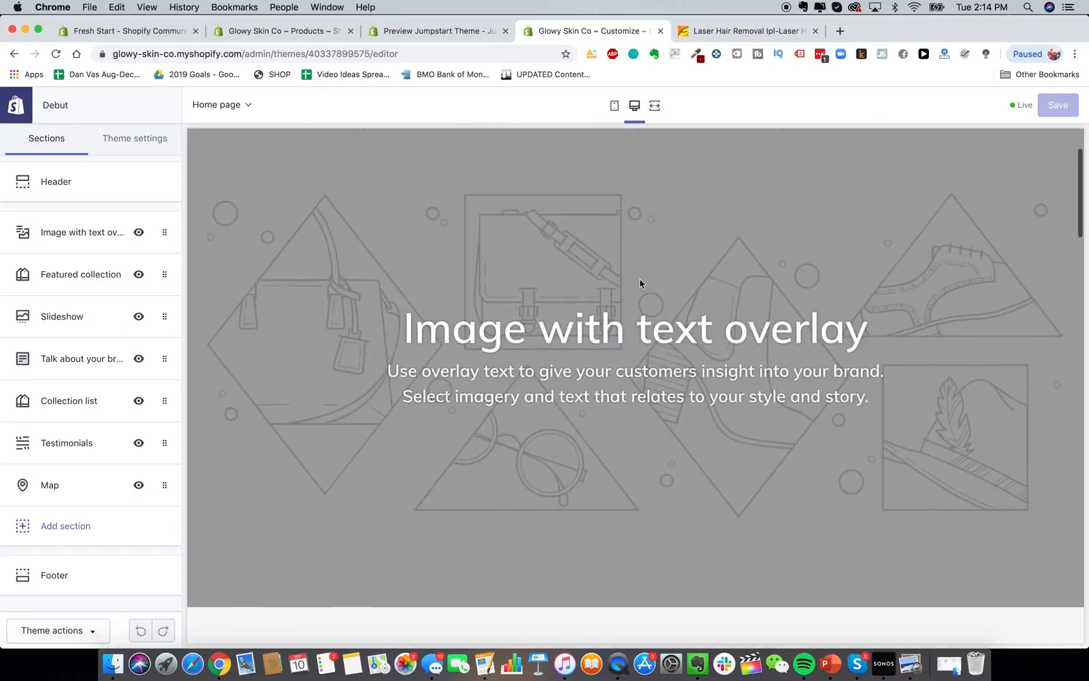
scroll(618, 392, "down", 10)
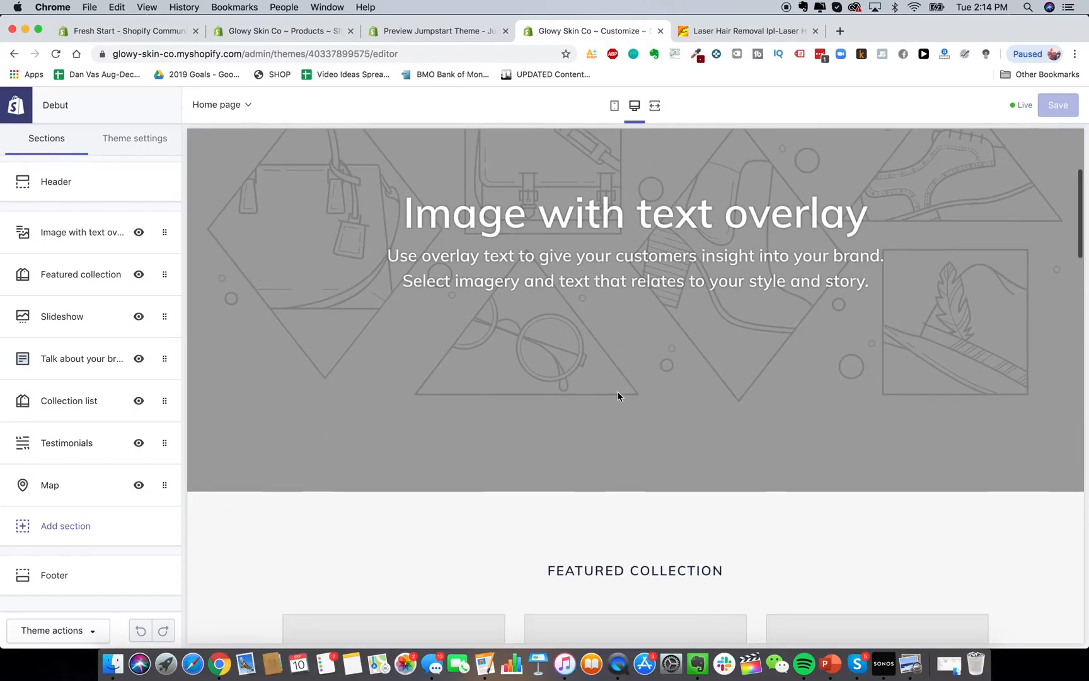
scroll(619, 397, "down", 6)
scroll(619, 397, "up", 2)
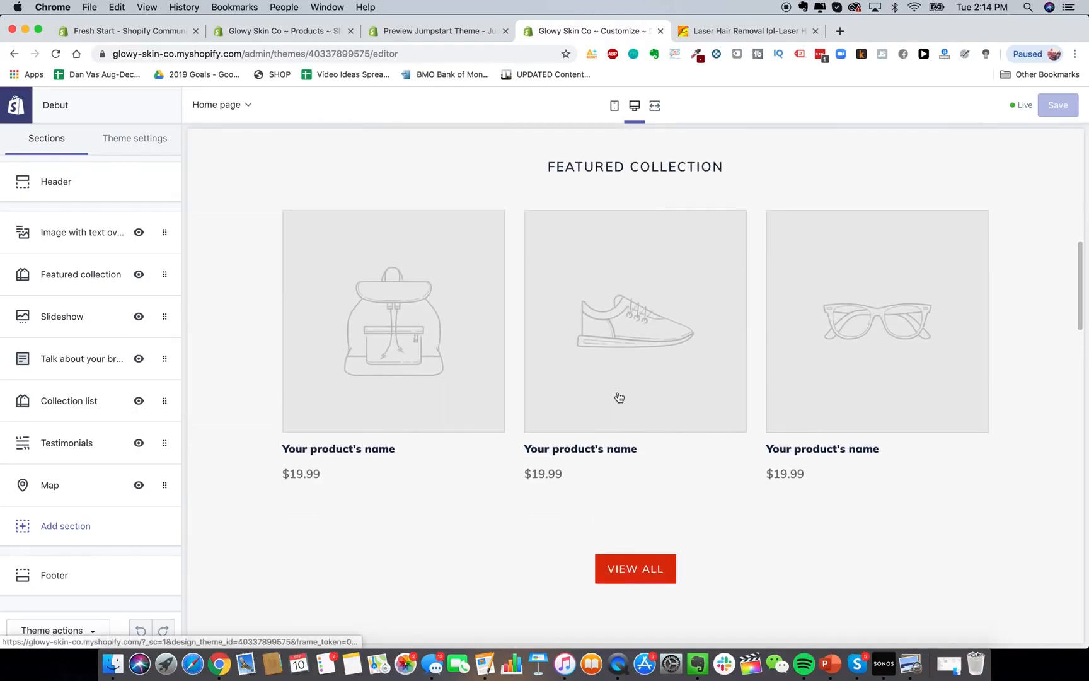
scroll(377, 430, "down", 20)
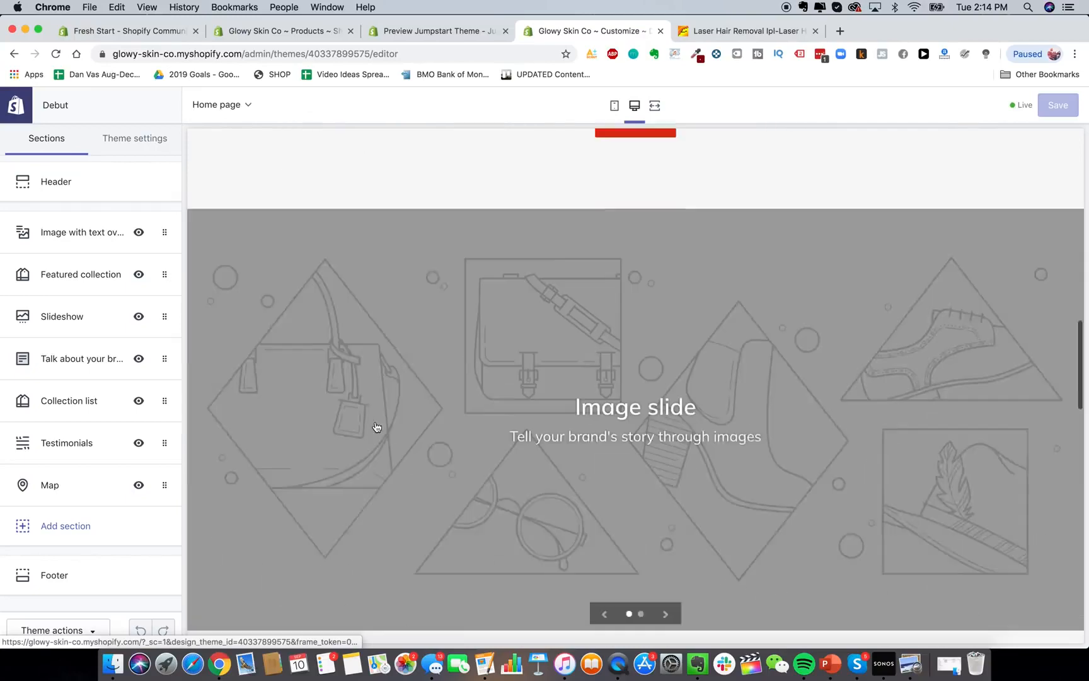
scroll(504, 466, "down", 3)
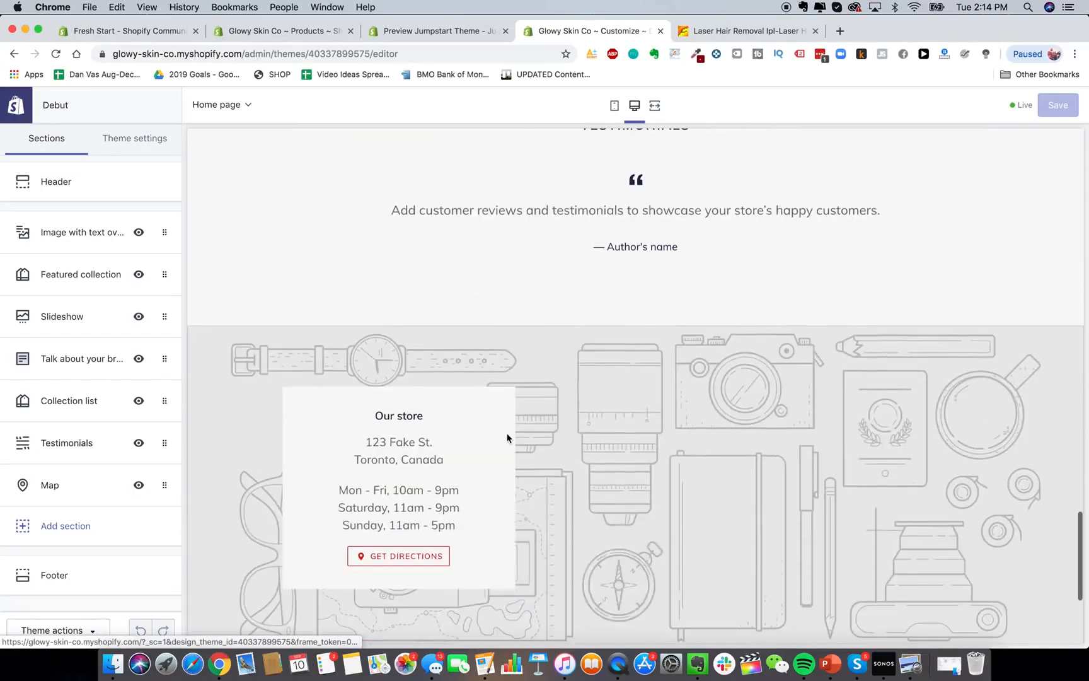
mouse_move(73, 211)
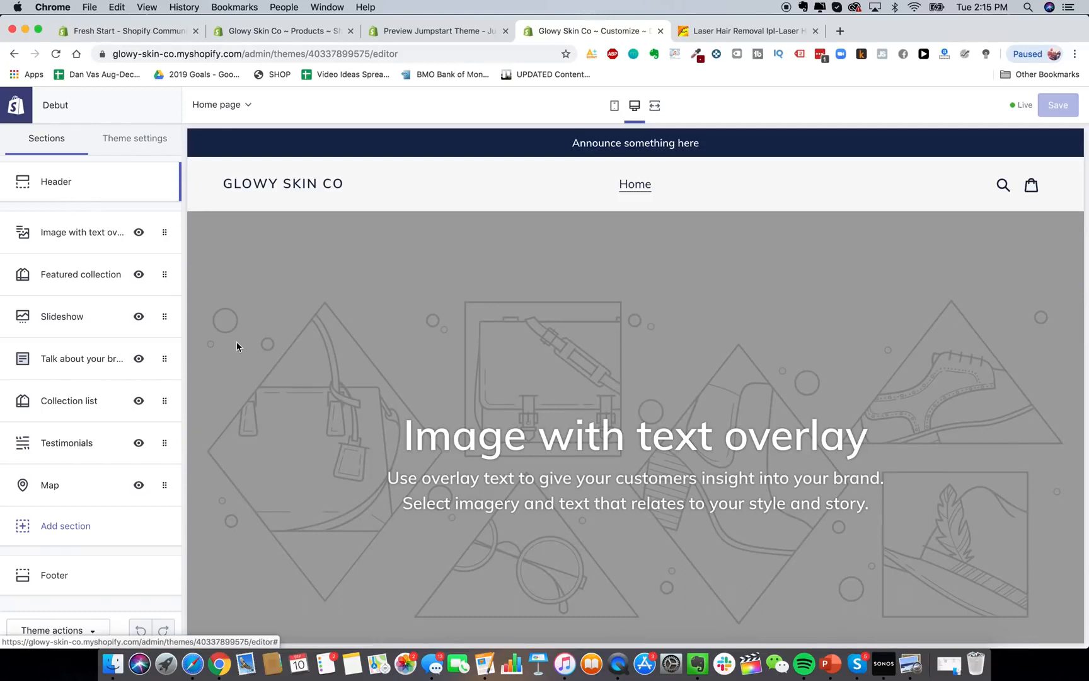
left_click(192, 664)
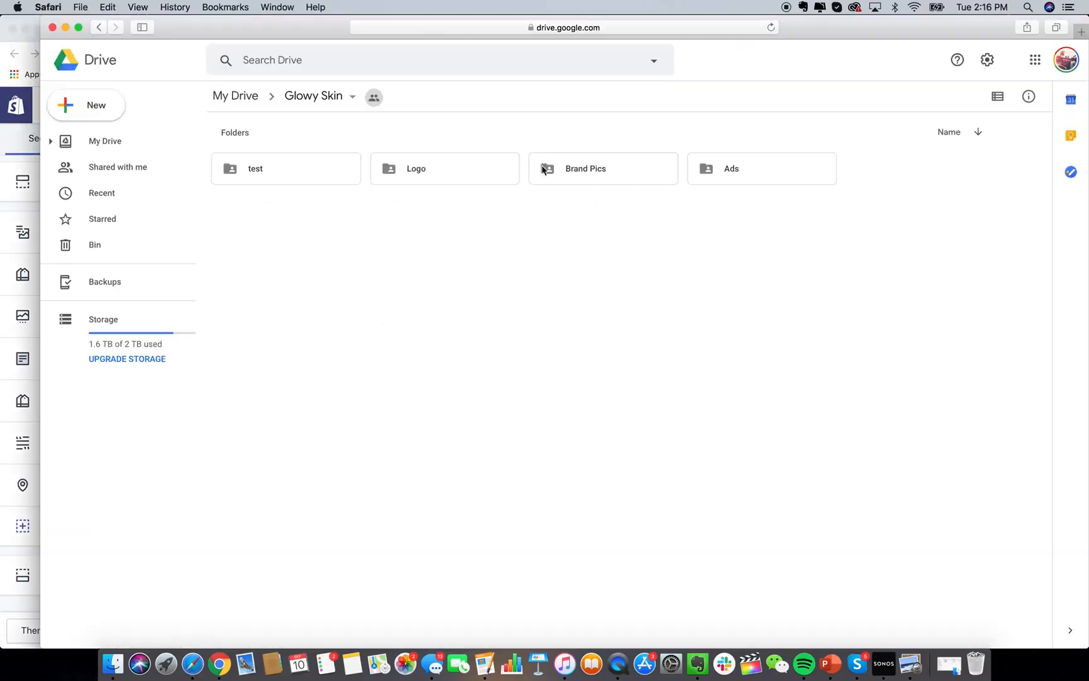
left_click(19, 211)
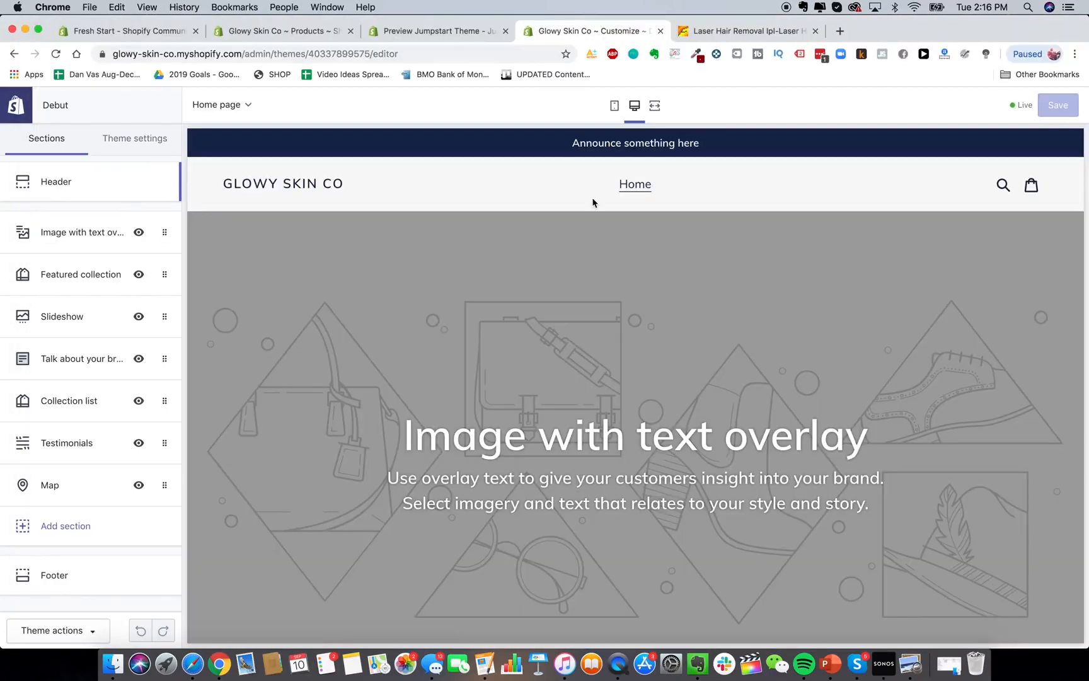
Load canva.com in a new browser tab next to the Shopify editor.
left_click(842, 32)
type("canva")
key("Return")
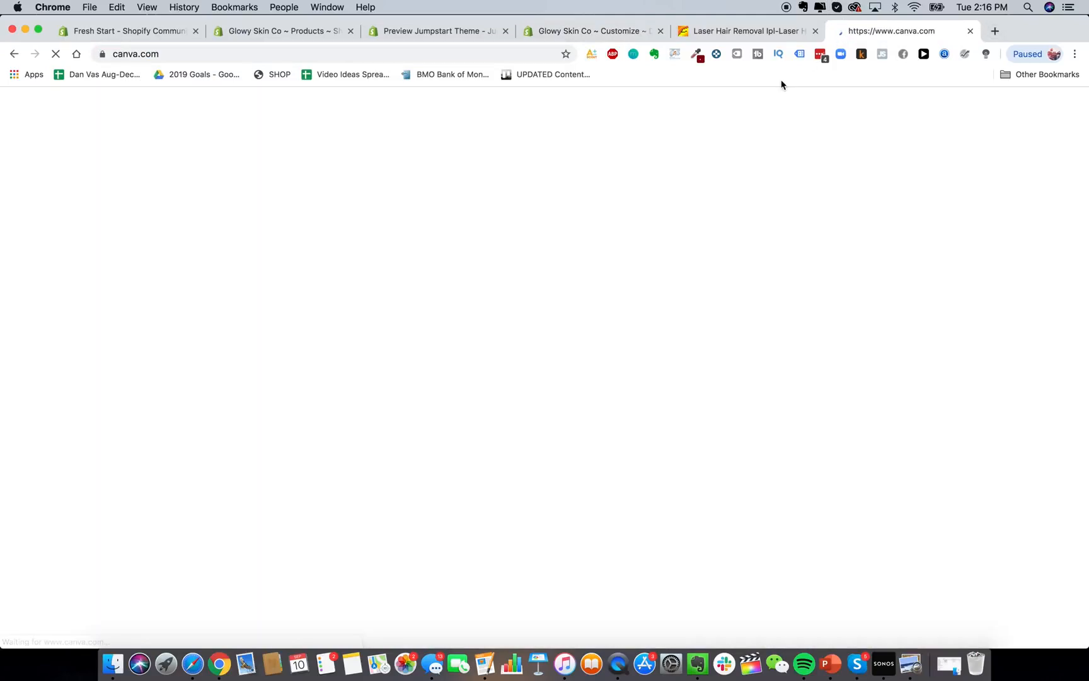
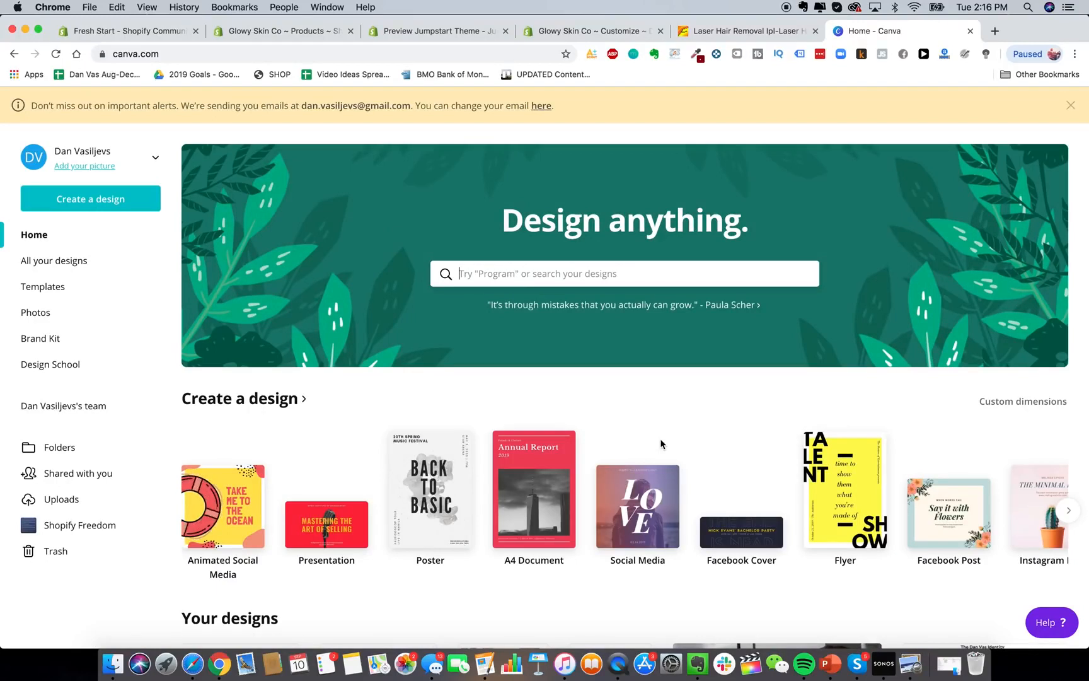
Create a custom-size Canva design, correcting the width to 800 and the height to 300 px.
left_click(117, 203)
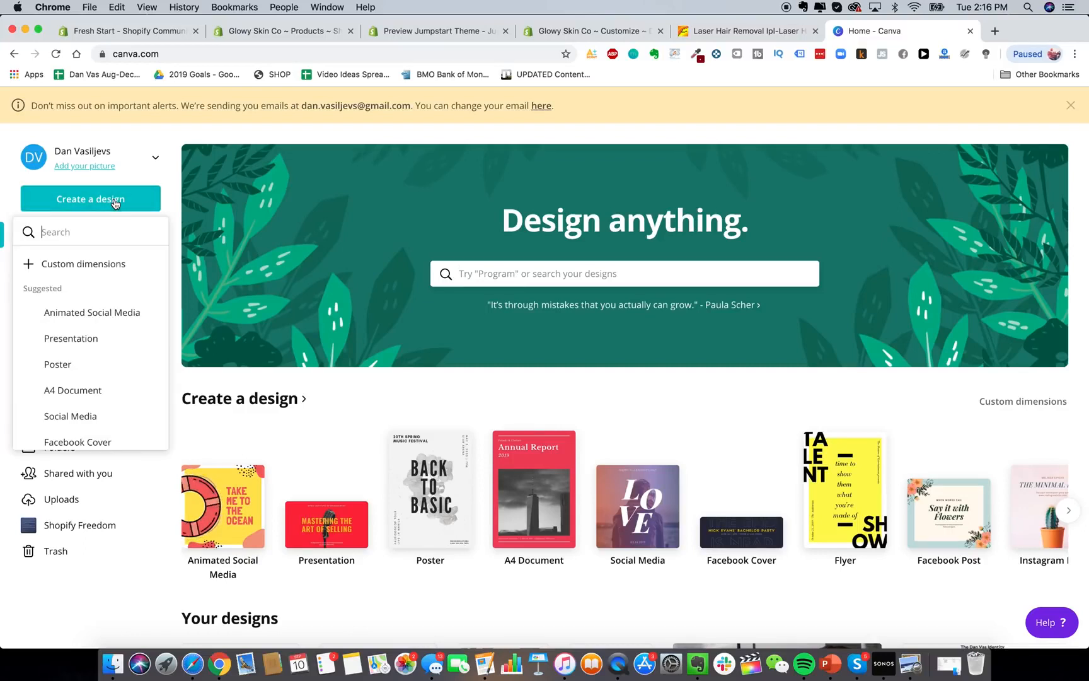
left_click(96, 270)
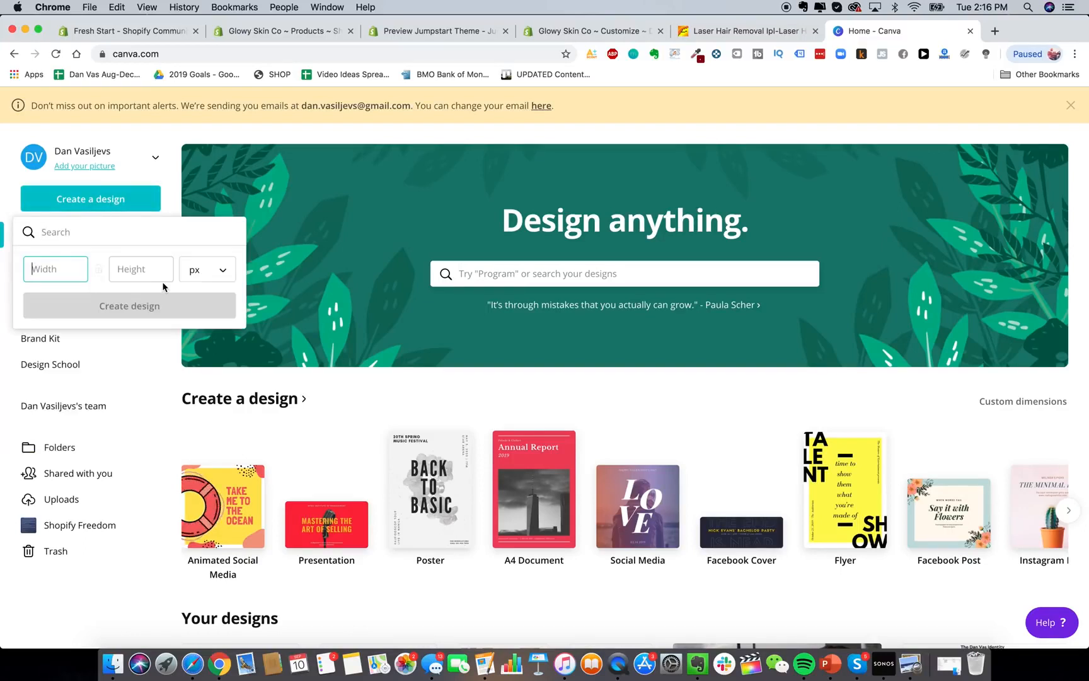
type("400")
key("Tab")
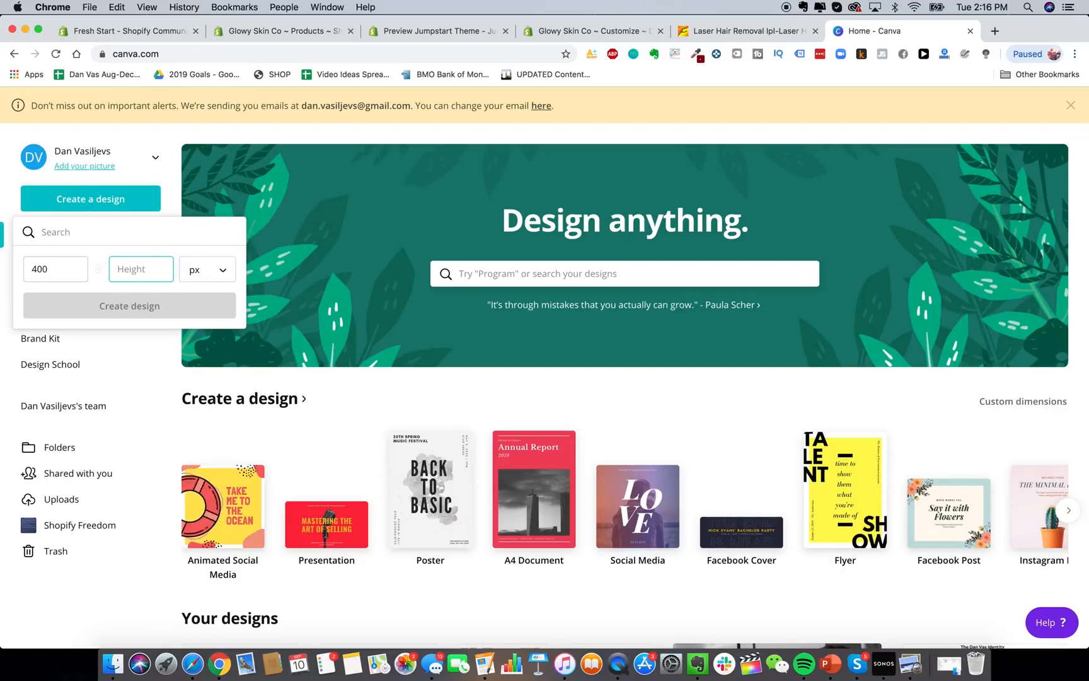
type("15")
type("50")
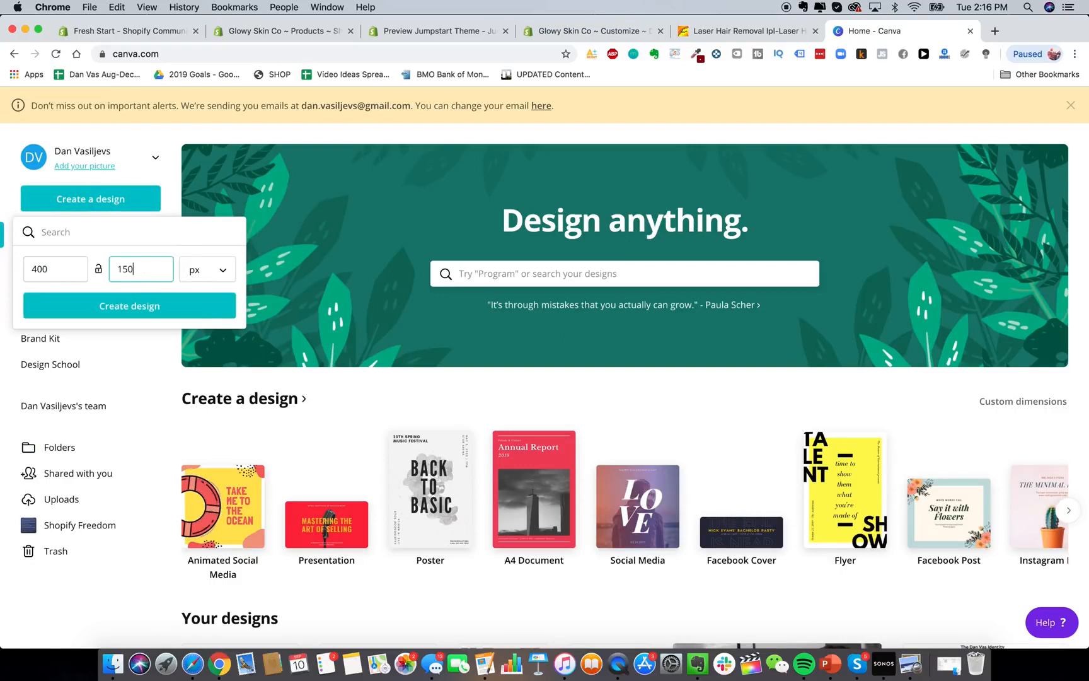
double_click(55, 269)
type("800")
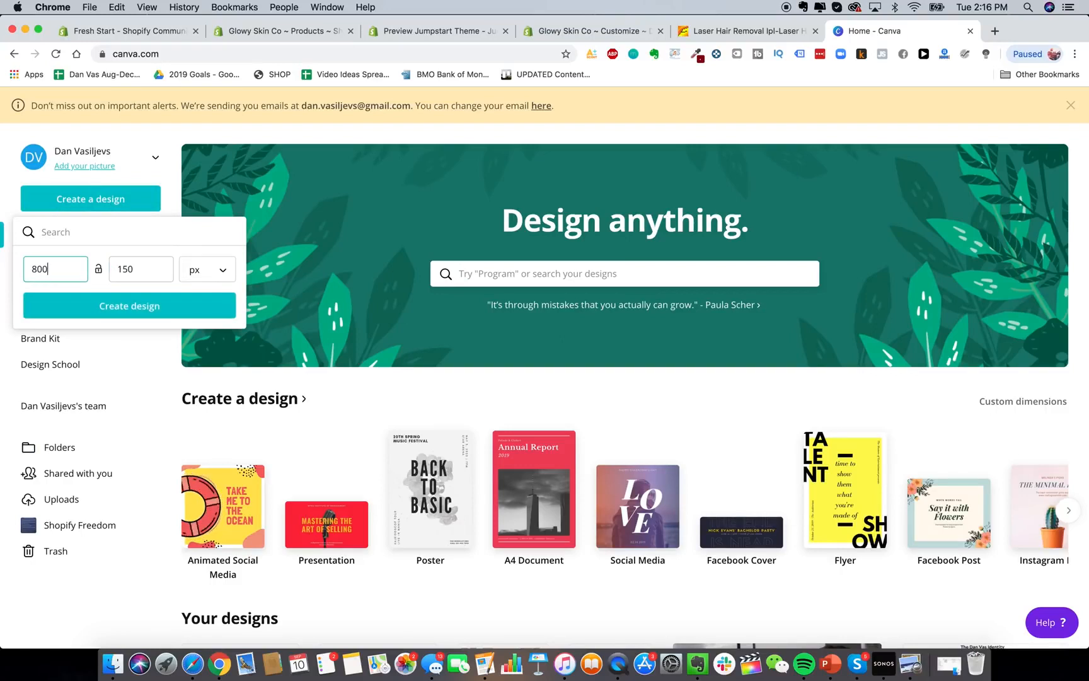
key("Tab")
type("300")
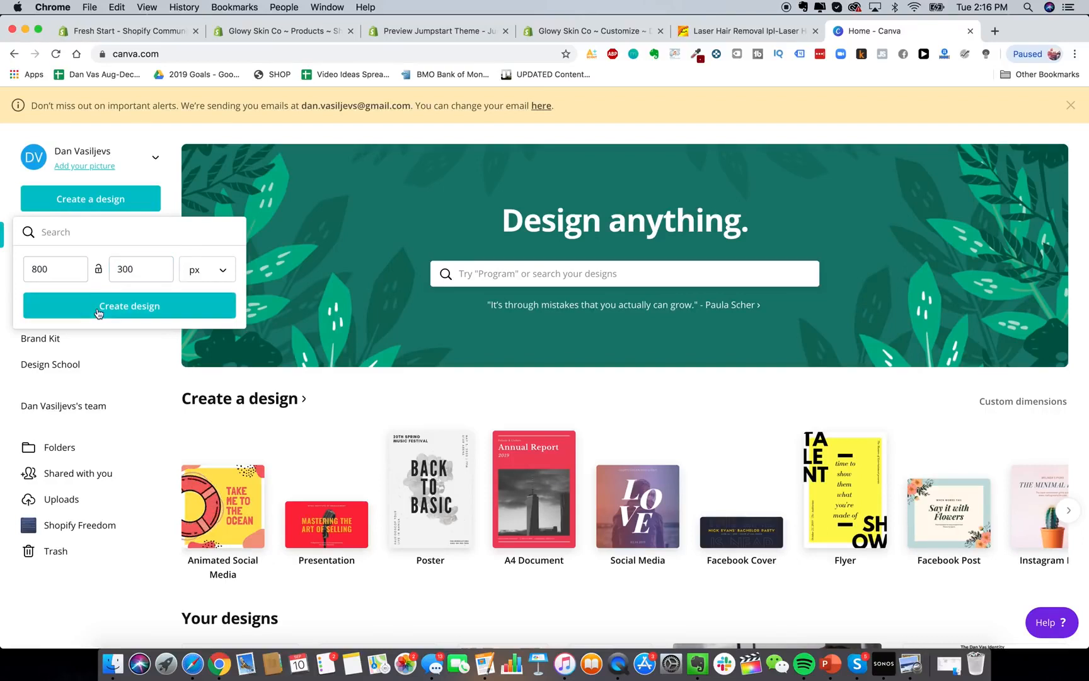
left_click(98, 312)
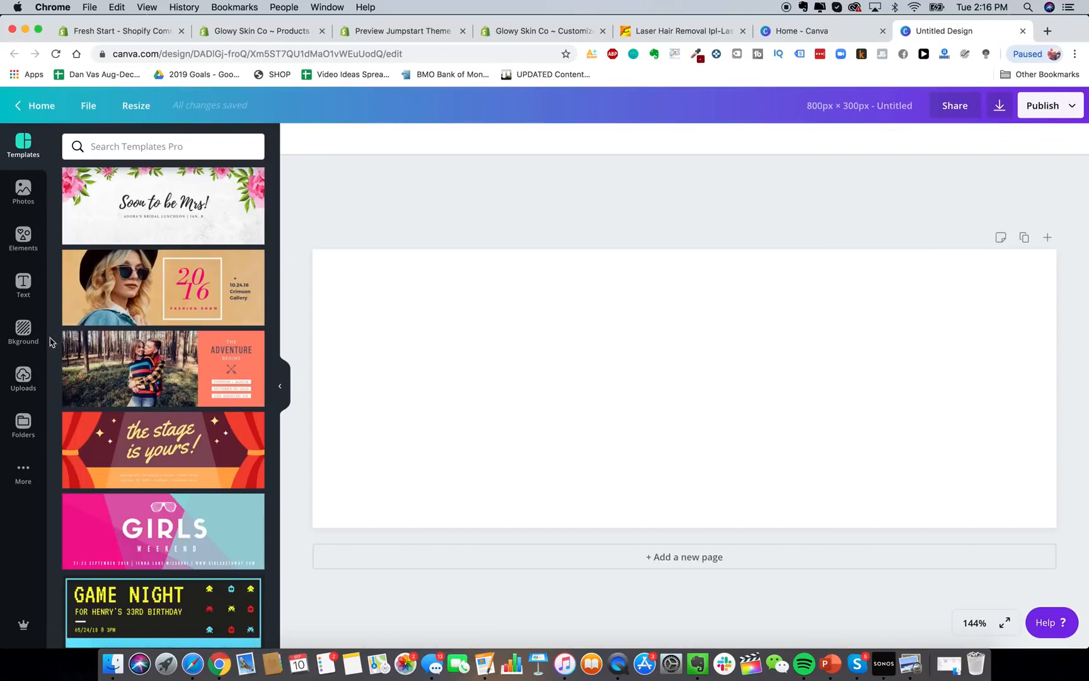
Add a heading text box to the blank Canva design.
left_click(24, 284)
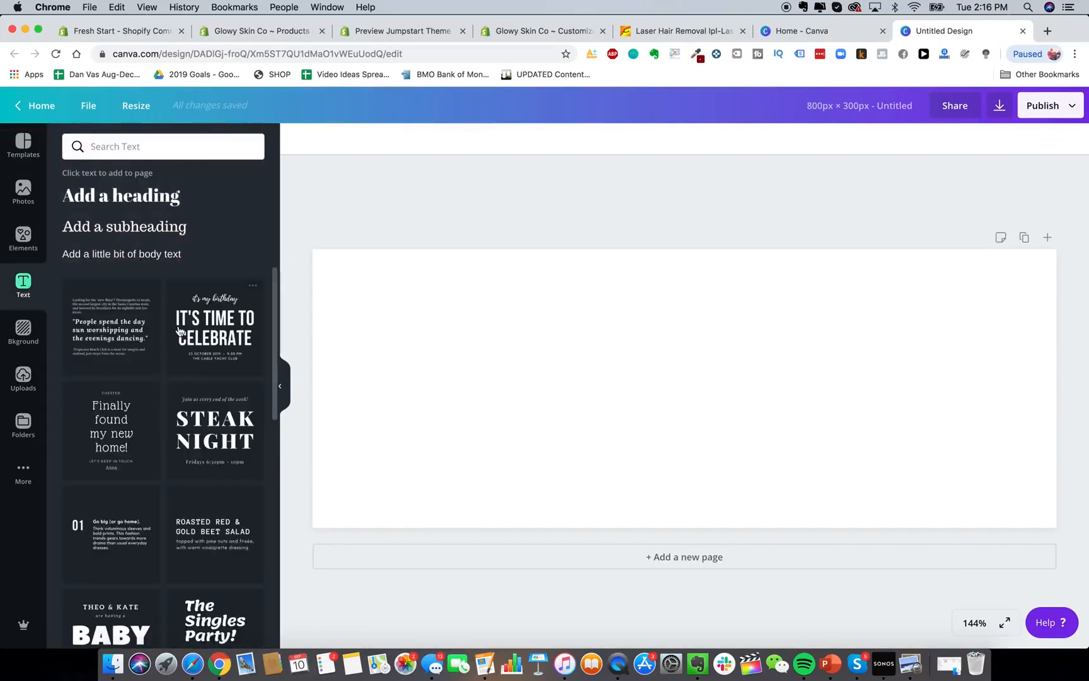
left_click(147, 146)
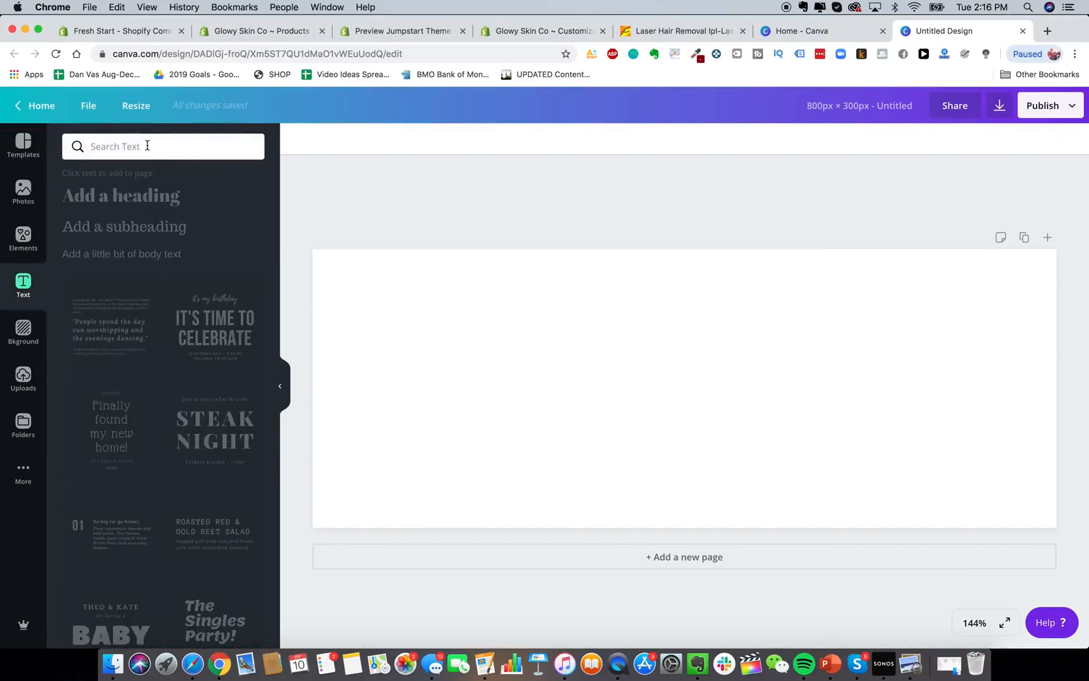
type("montserrat")
key("Return")
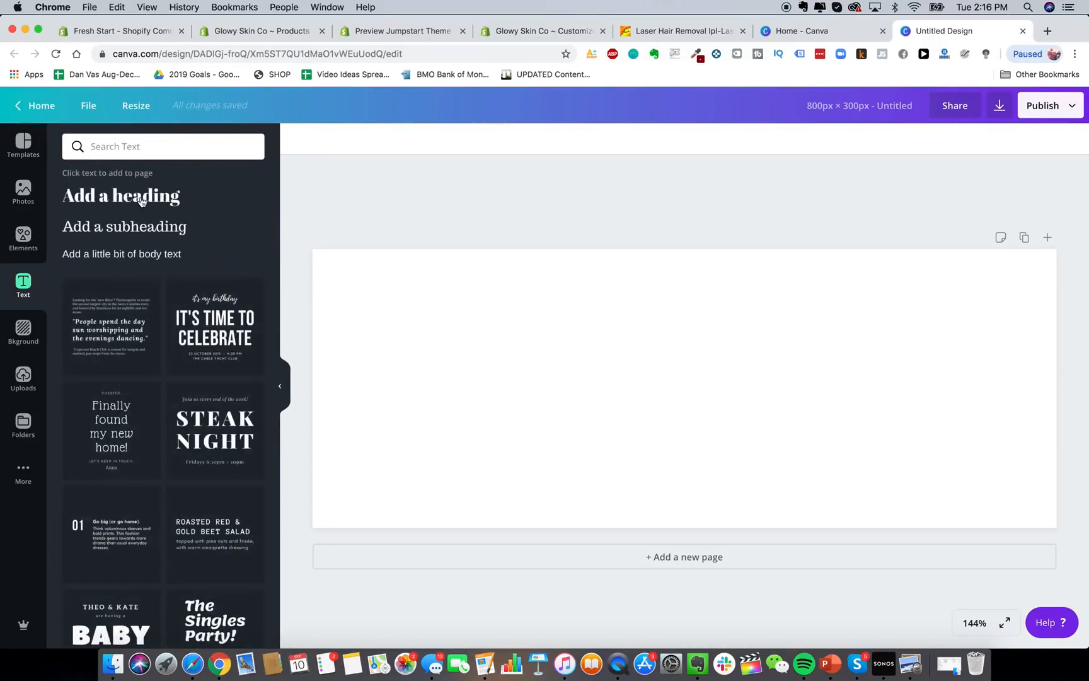
left_click(141, 201)
Set the heading font to Montserrat and change its text to 'Glowy Skin'.
left_click(300, 145)
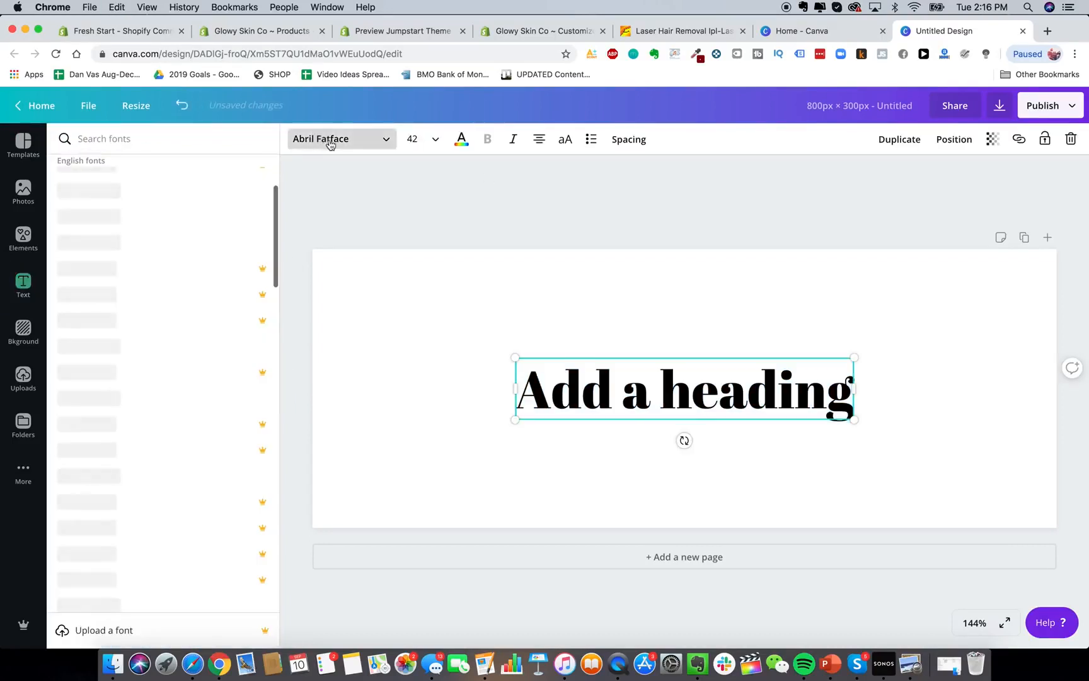
type("montserrat")
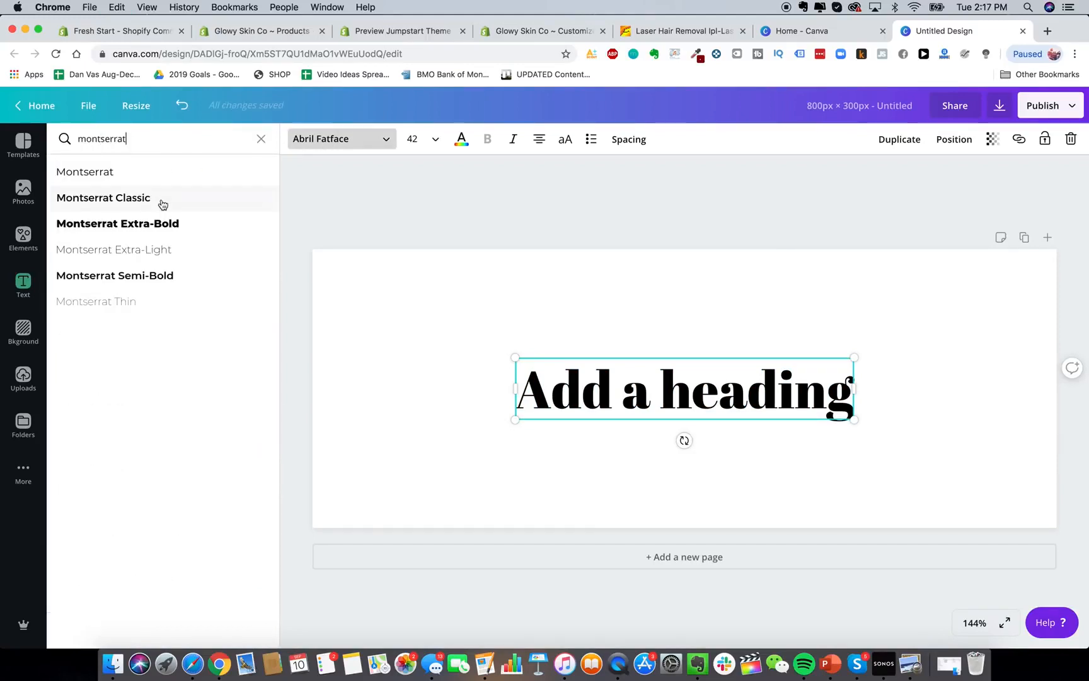
left_click(129, 172)
triple_click(777, 378)
type("Glowy Skin")
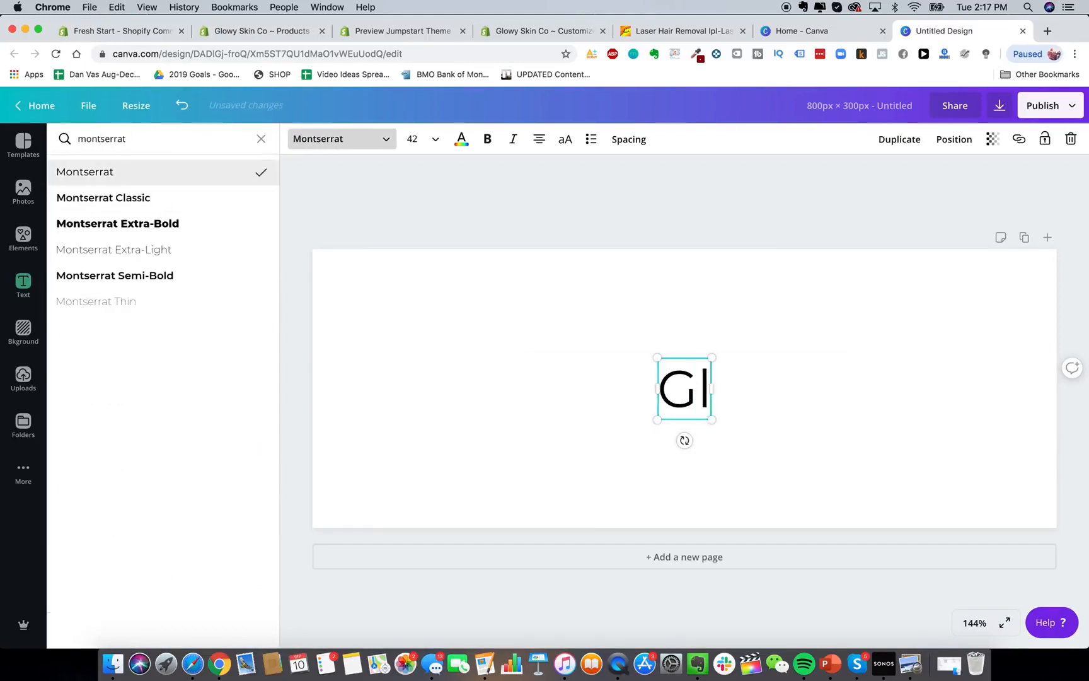
left_click(772, 295)
left_click(690, 397)
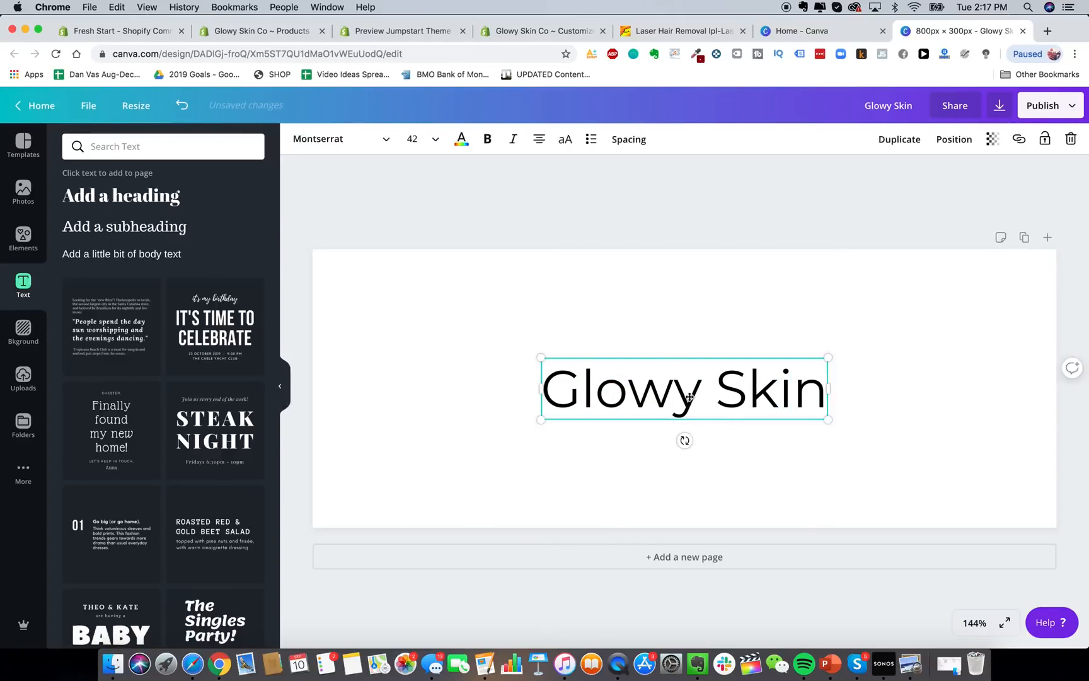
left_click(678, 332)
Search the web for 'stars emoji' in a new tab.
left_click(1048, 31)
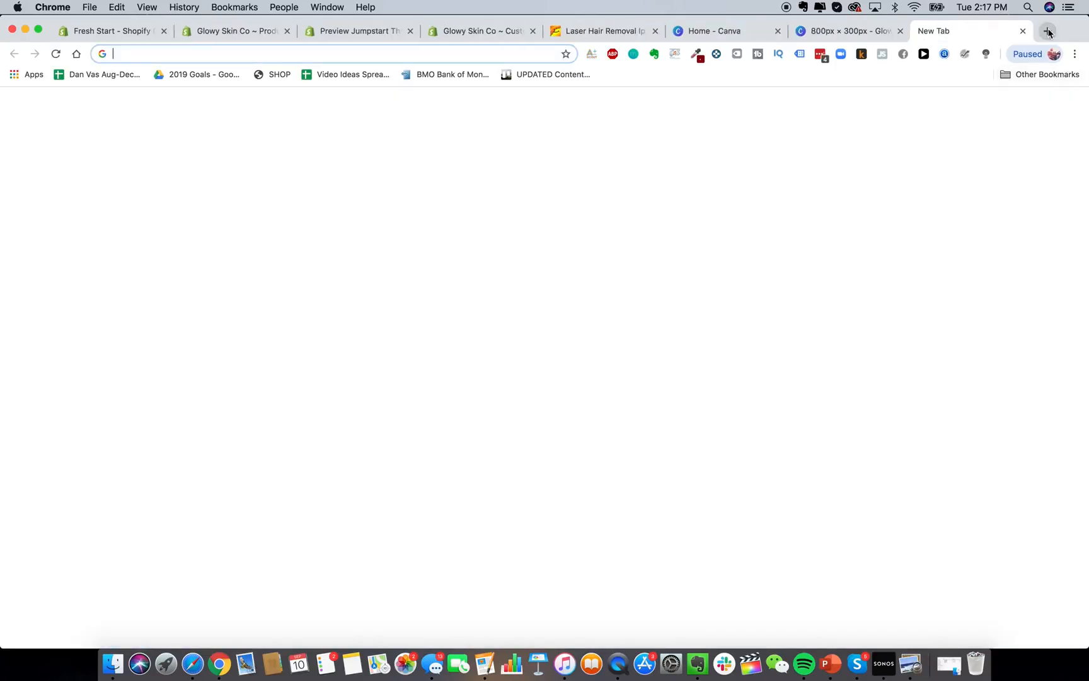
type("goo")
key("BackSpace")
key("BackSpace")
key("BackSpace")
key("BackSpace")
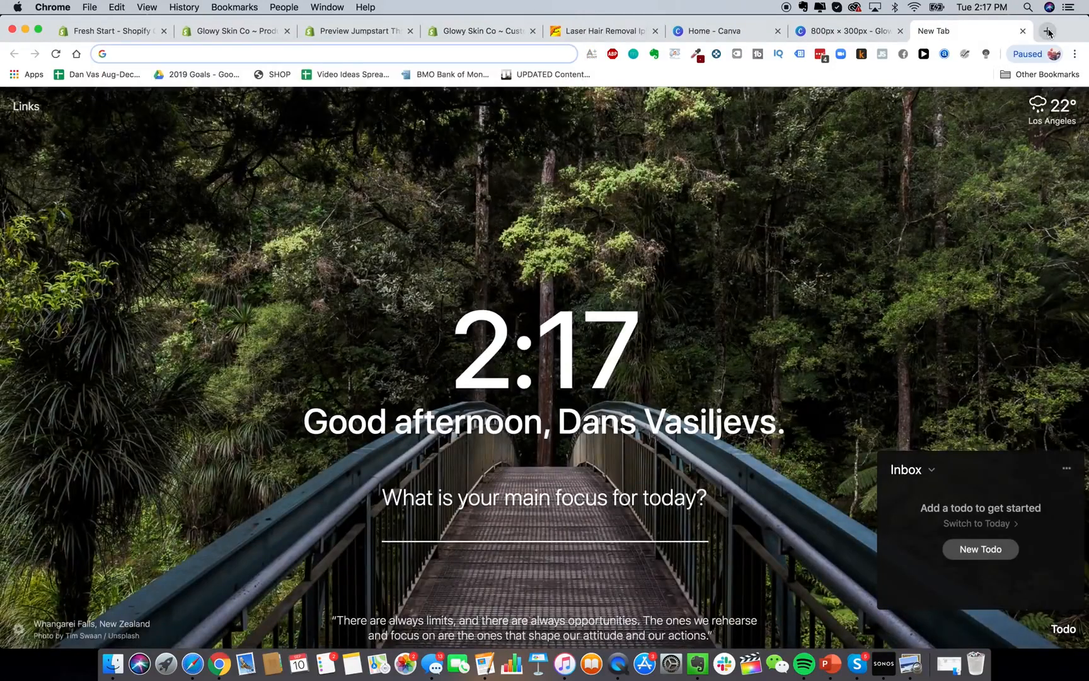
type("stars emoji")
key("Return")
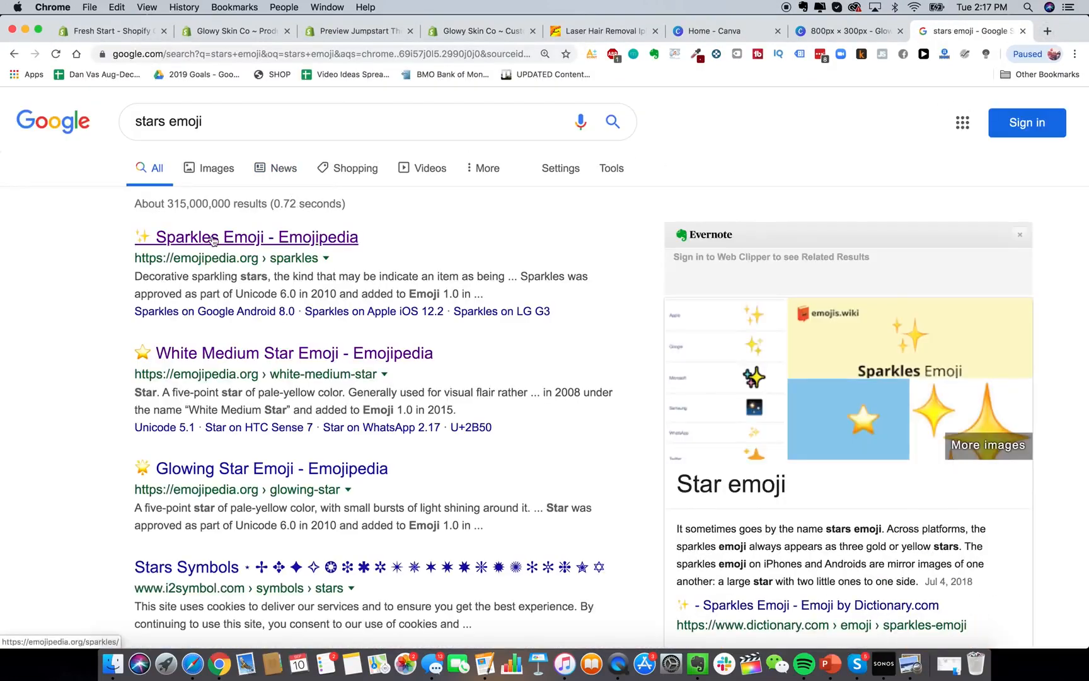
Copy the Sparkles emoji from Emojipedia and return to the Glowy Skin design.
left_click(213, 239)
left_click(406, 369)
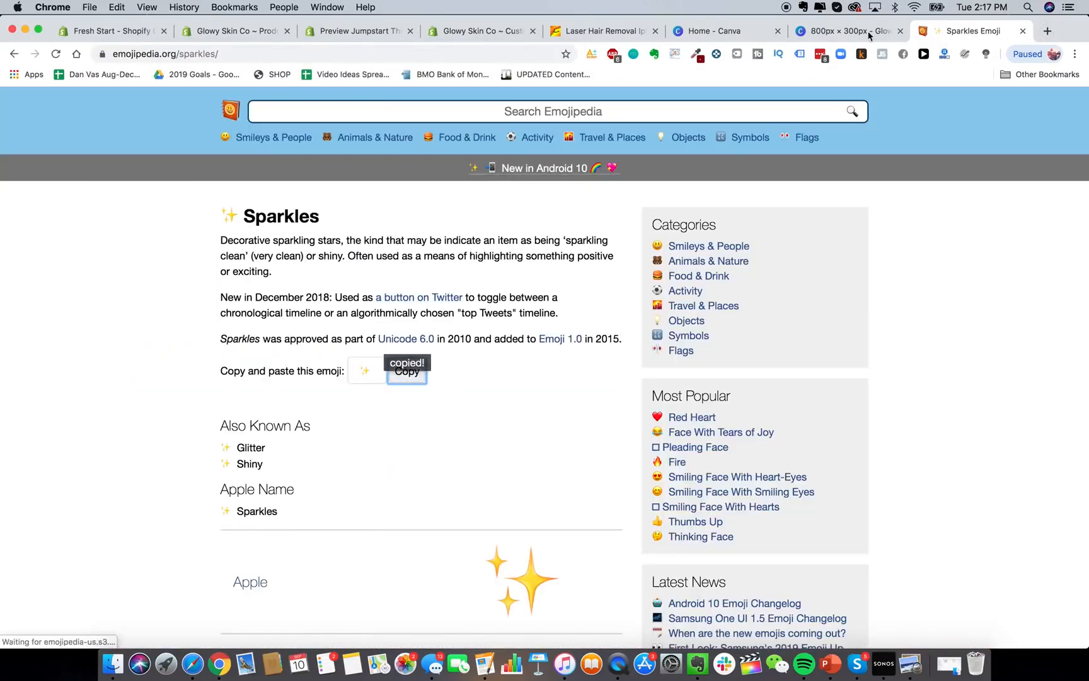
left_click(862, 35)
left_click(545, 393)
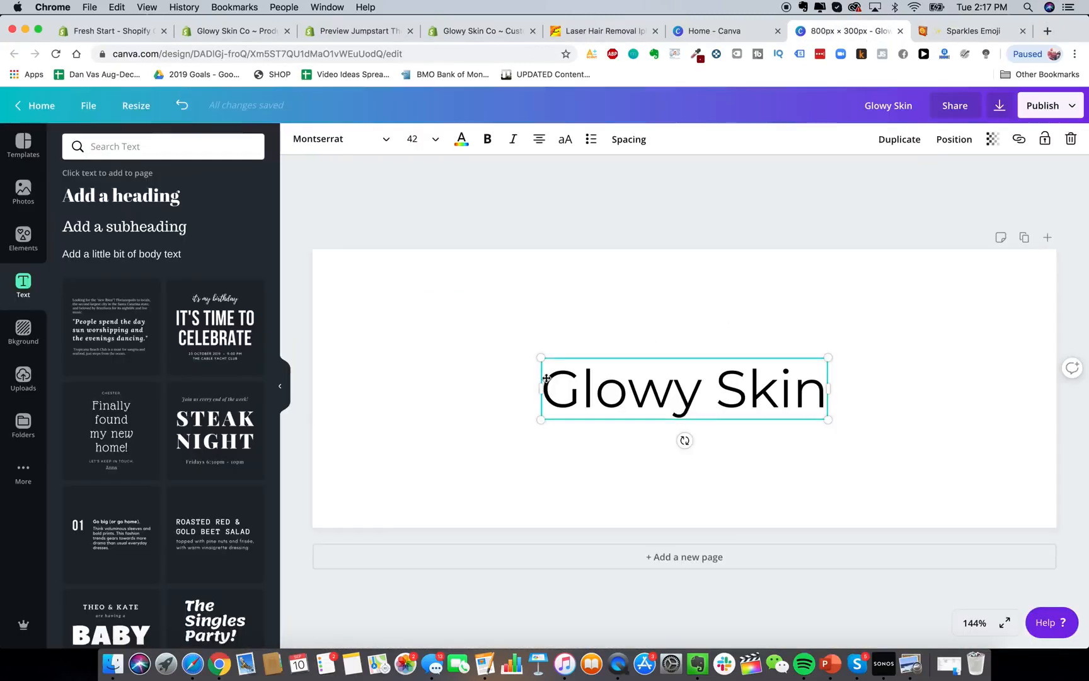
Paste the sparkles emoji before 'Glowy Skin' and keep the heading centred.
left_click(546, 378)
left_click(547, 391)
key("super+v")
left_click(694, 327)
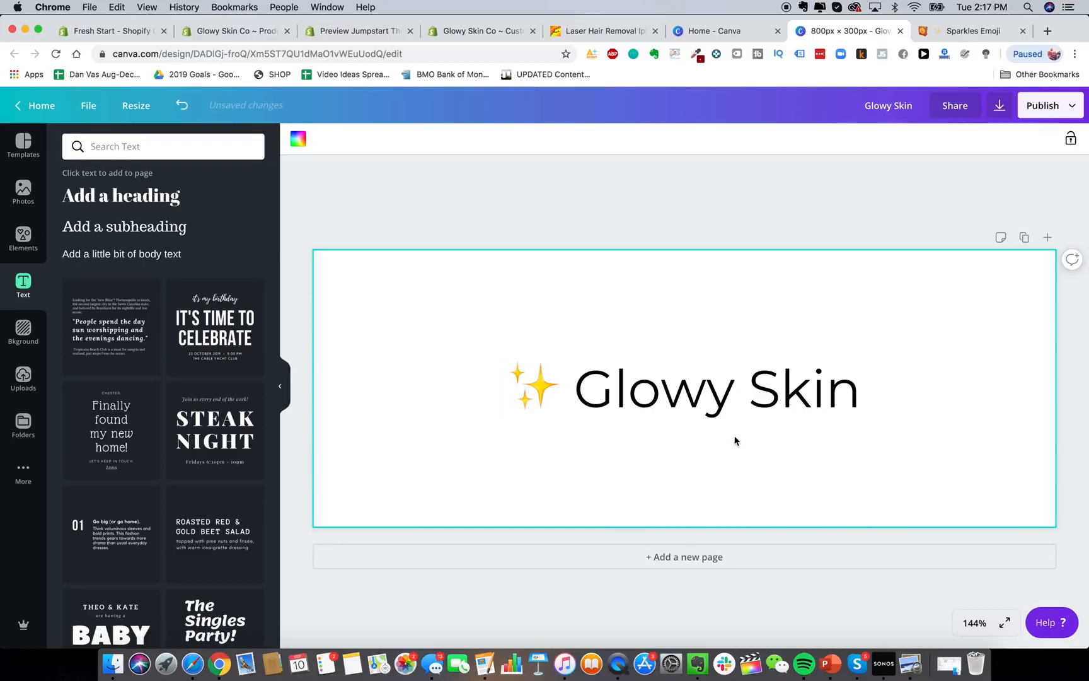
left_click_drag(742, 394, 745, 395)
Preview the GS.png logo in Google Drive's Logo folder, then go back to Canva.
left_click(192, 660)
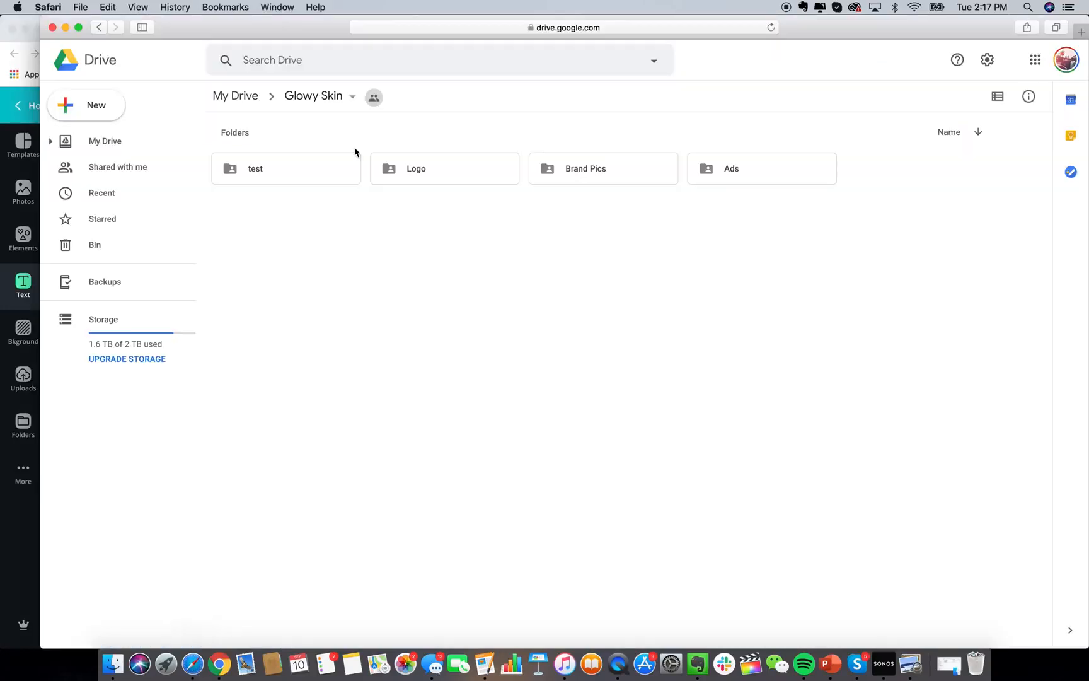
double_click(399, 175)
double_click(232, 214)
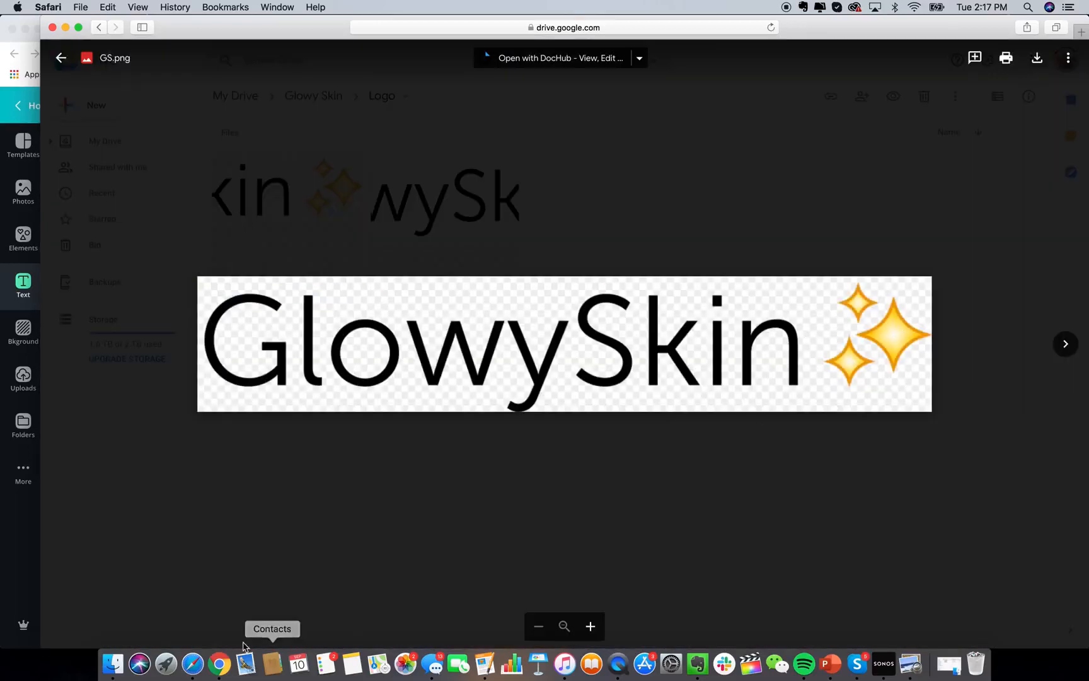
left_click(220, 662)
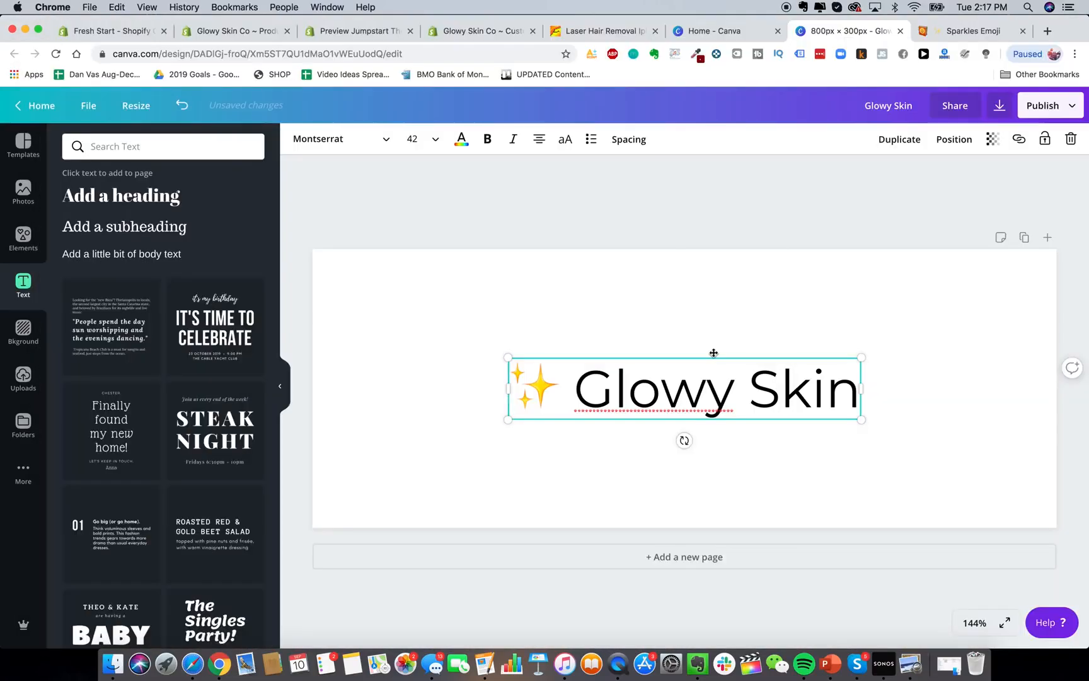
left_click(760, 304)
left_click(1062, 112)
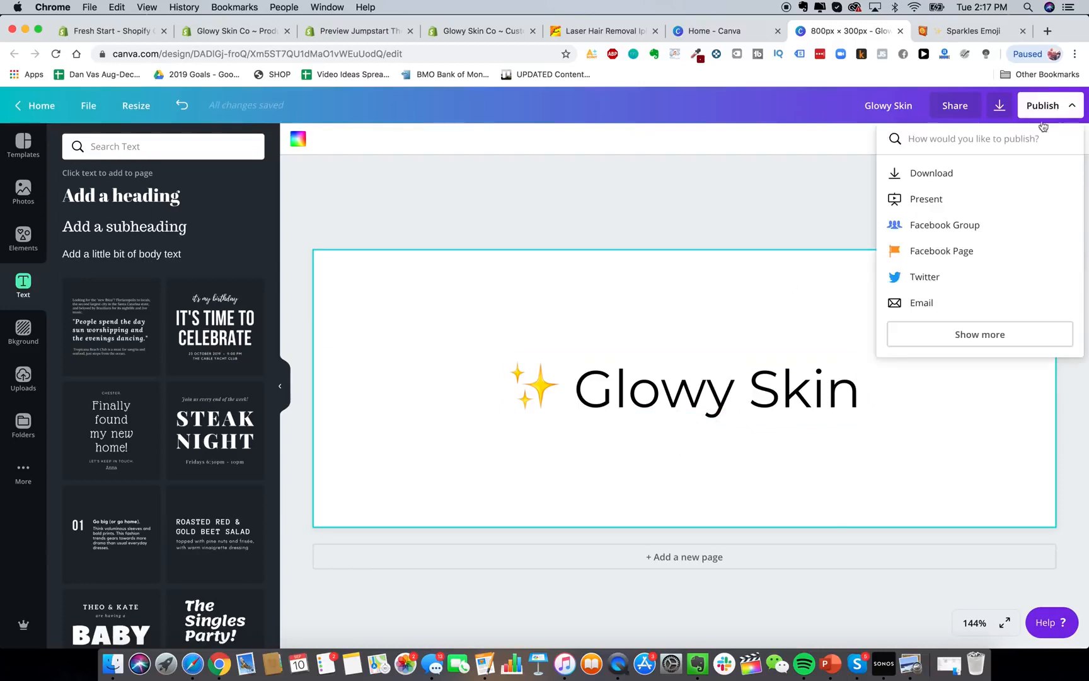
left_click(948, 180)
left_click(987, 194)
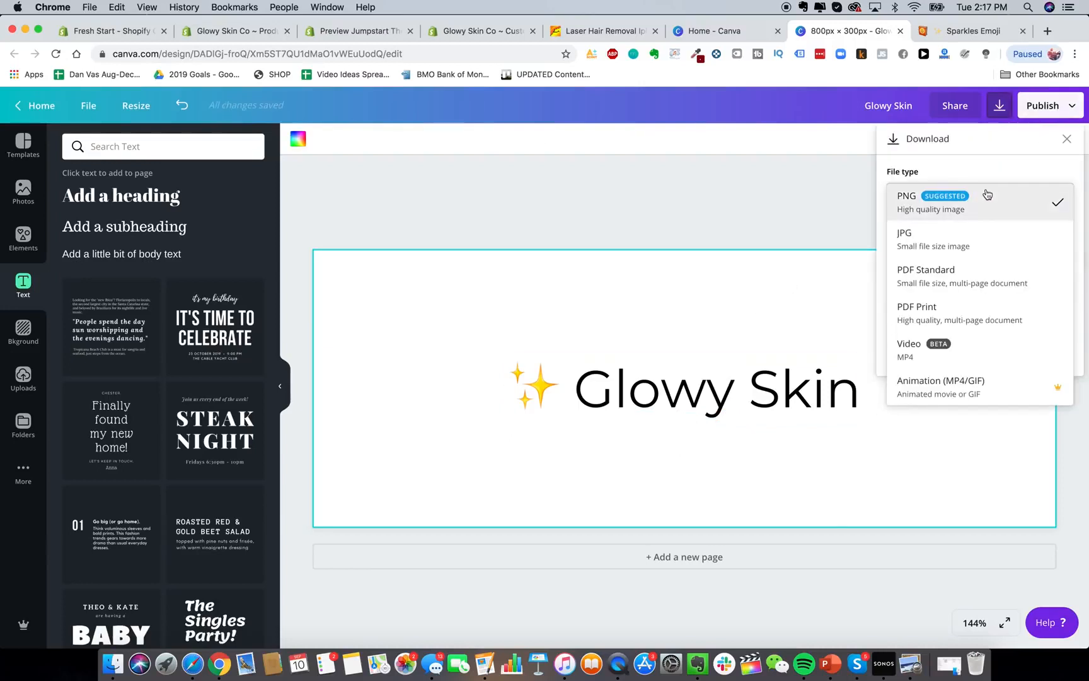
left_click(967, 208)
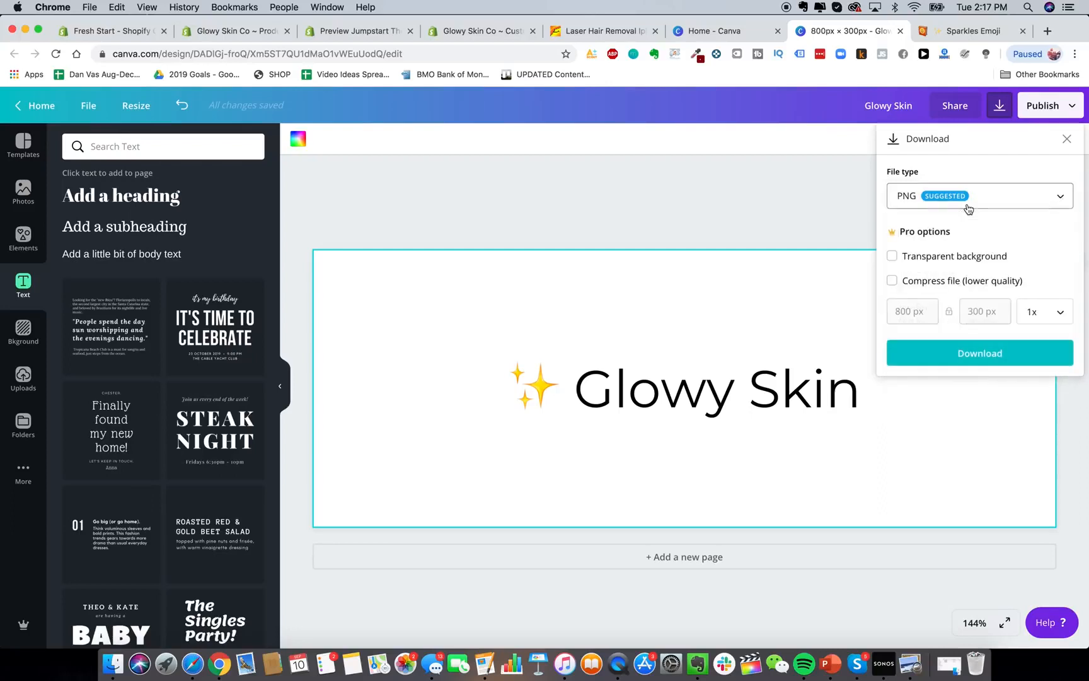
left_click(960, 255)
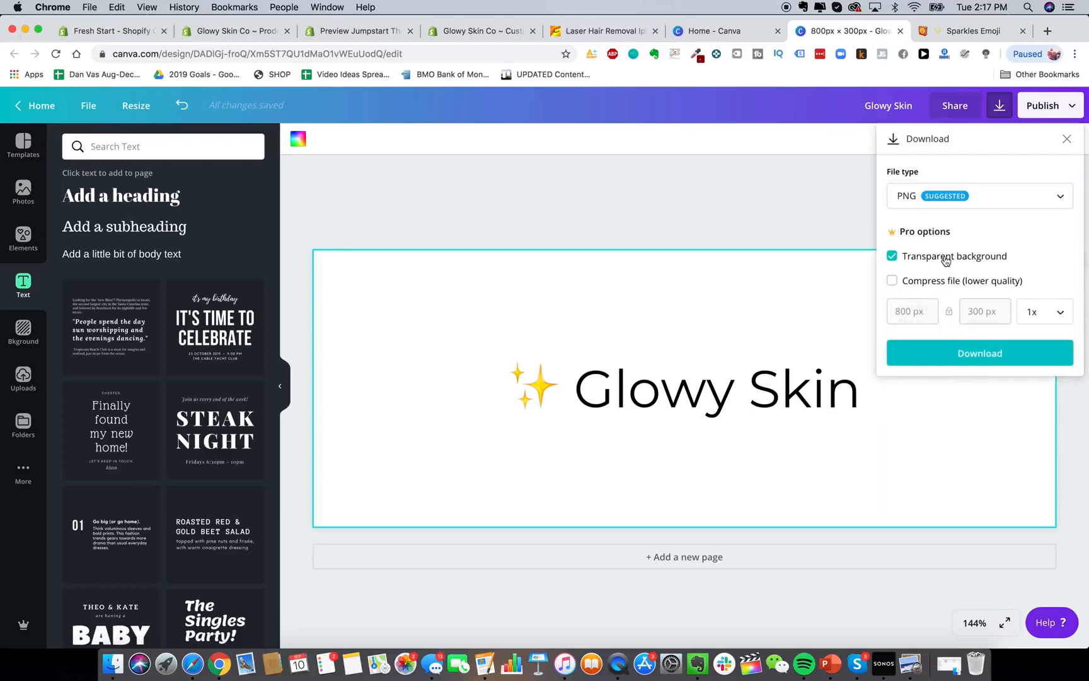
left_click(708, 276)
left_click(705, 217)
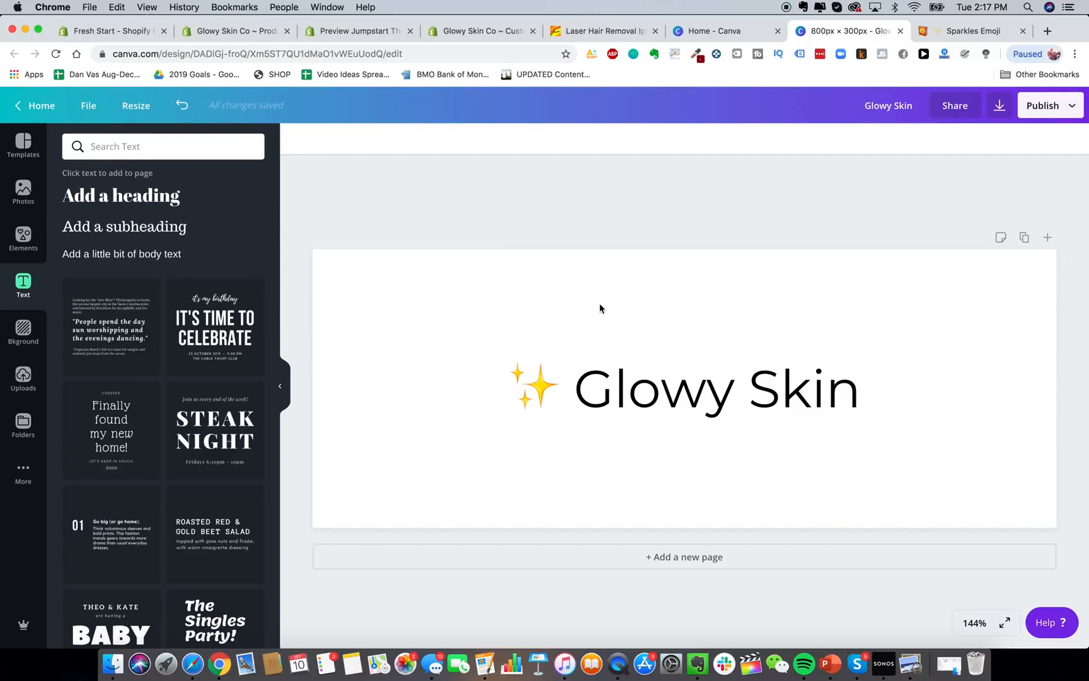
Switch the '✨ Glowy Skin' heading's font from Montserrat to League Gothic.
left_click(656, 388)
left_click(323, 140)
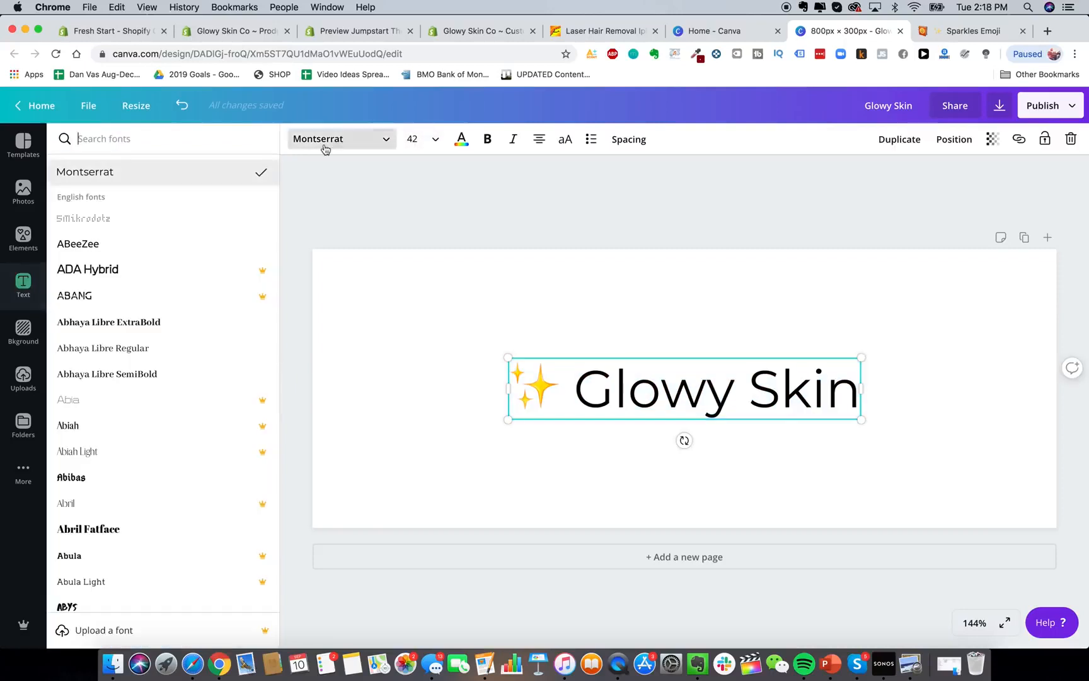
type("league gothic")
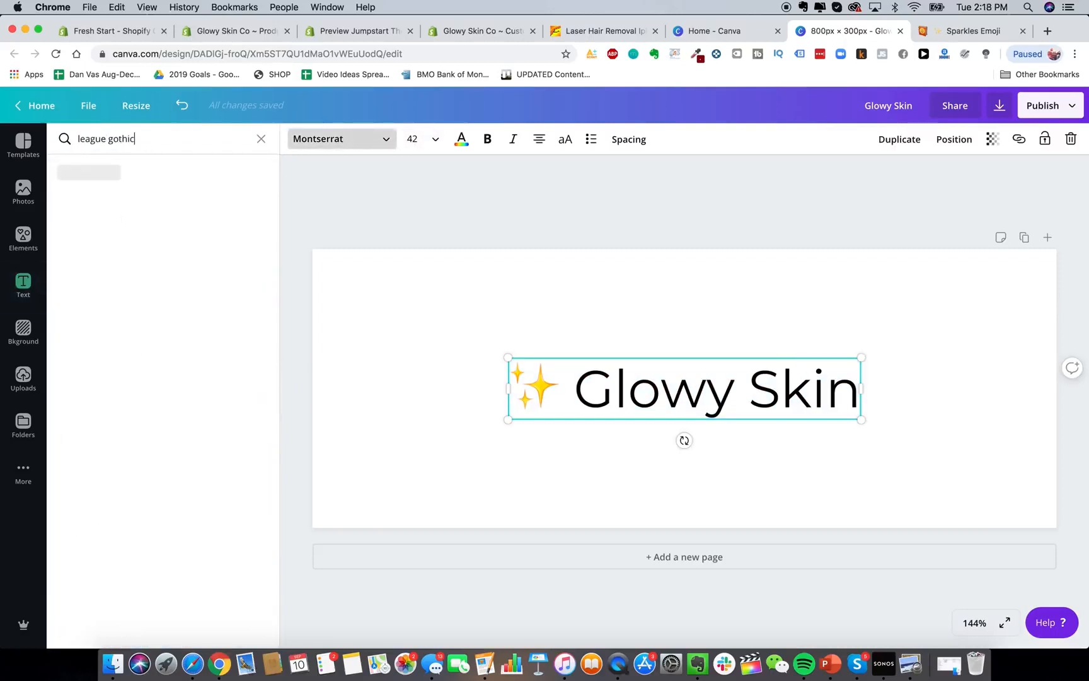
left_click(122, 172)
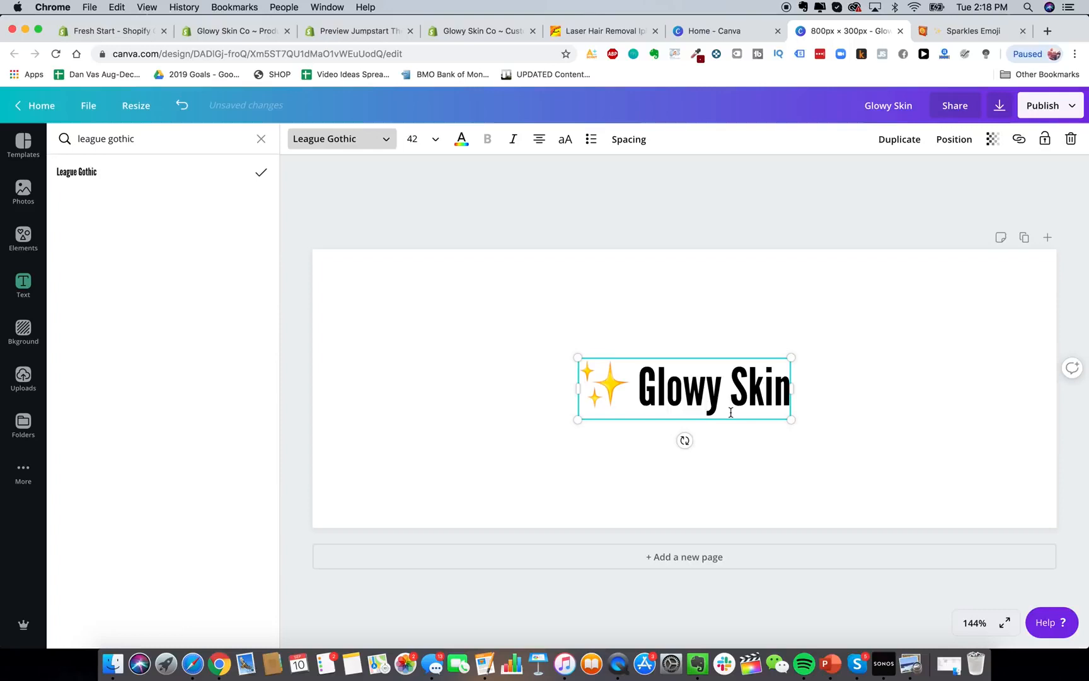
left_click(691, 353)
left_click(654, 383)
left_click(640, 383)
left_click_drag(640, 382, 785, 385)
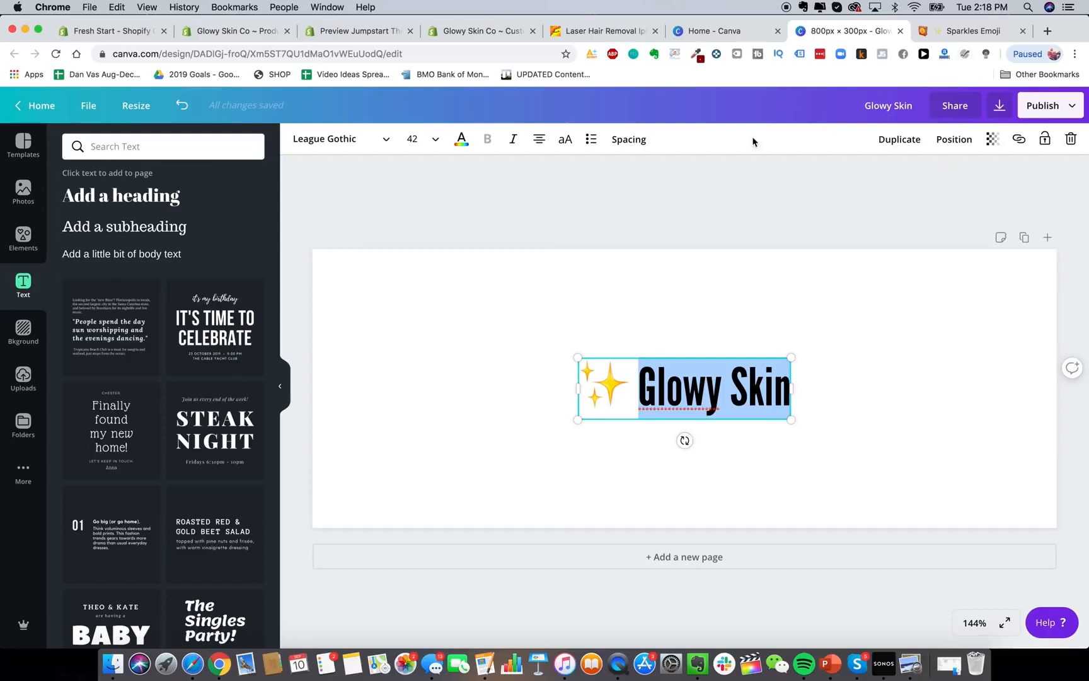
left_click(822, 224)
Open fiverr.com and upwork.com in two new tabs, then focus Fiverr's search field.
left_click(1045, 31)
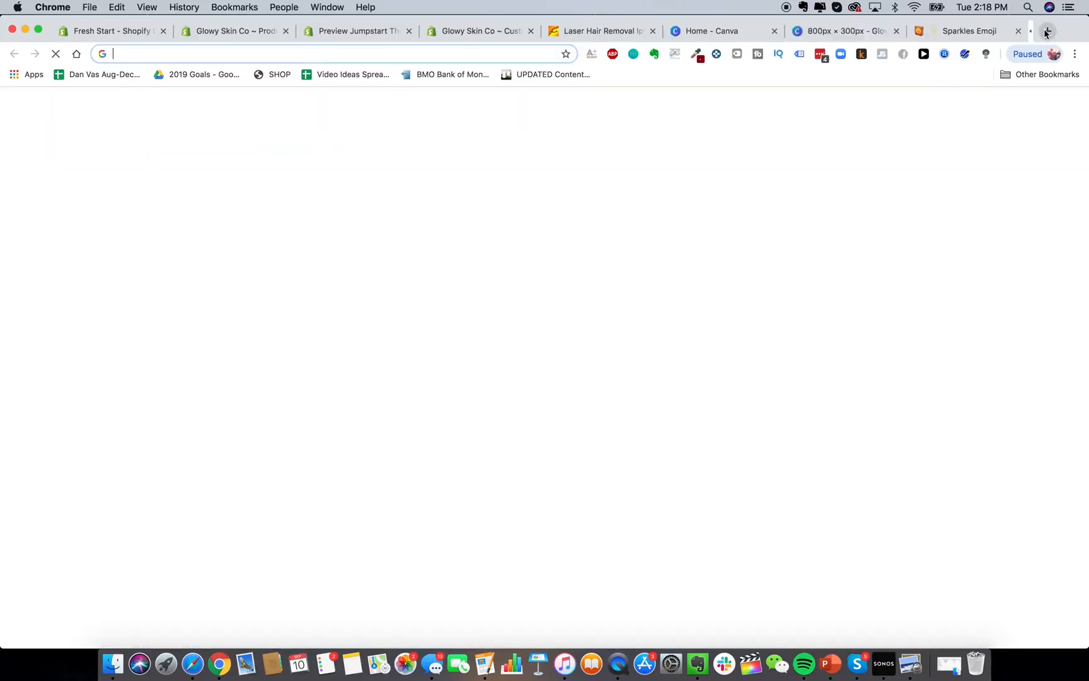
type("fiverr.com")
key("Return")
left_click(1047, 31)
type("upwork.com")
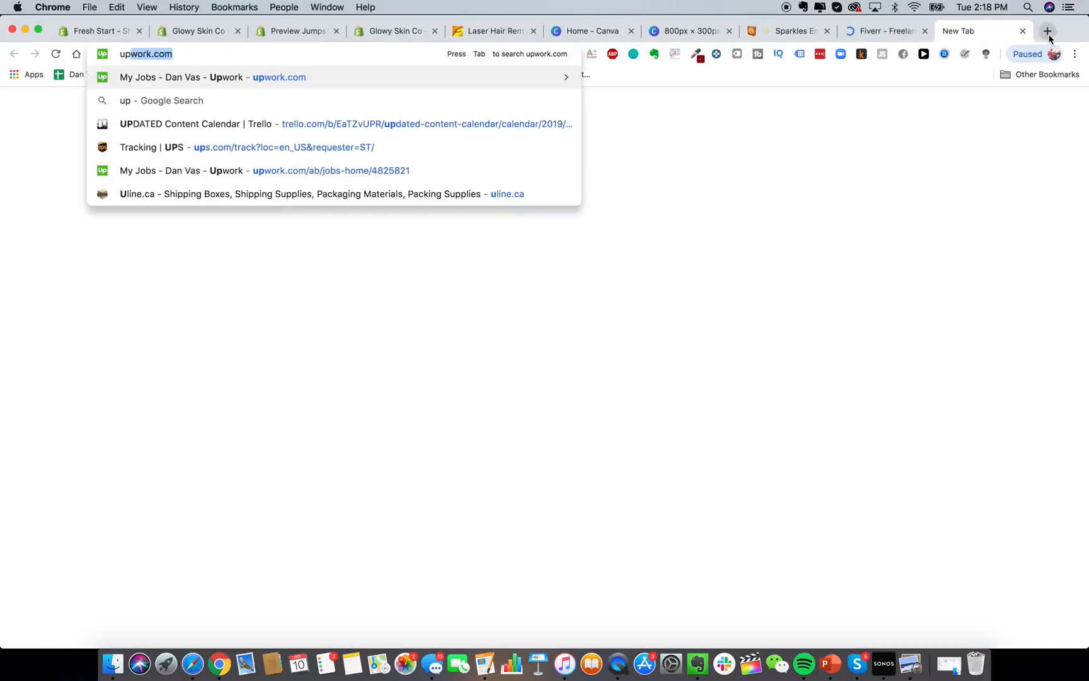
key("Return")
left_click(895, 34)
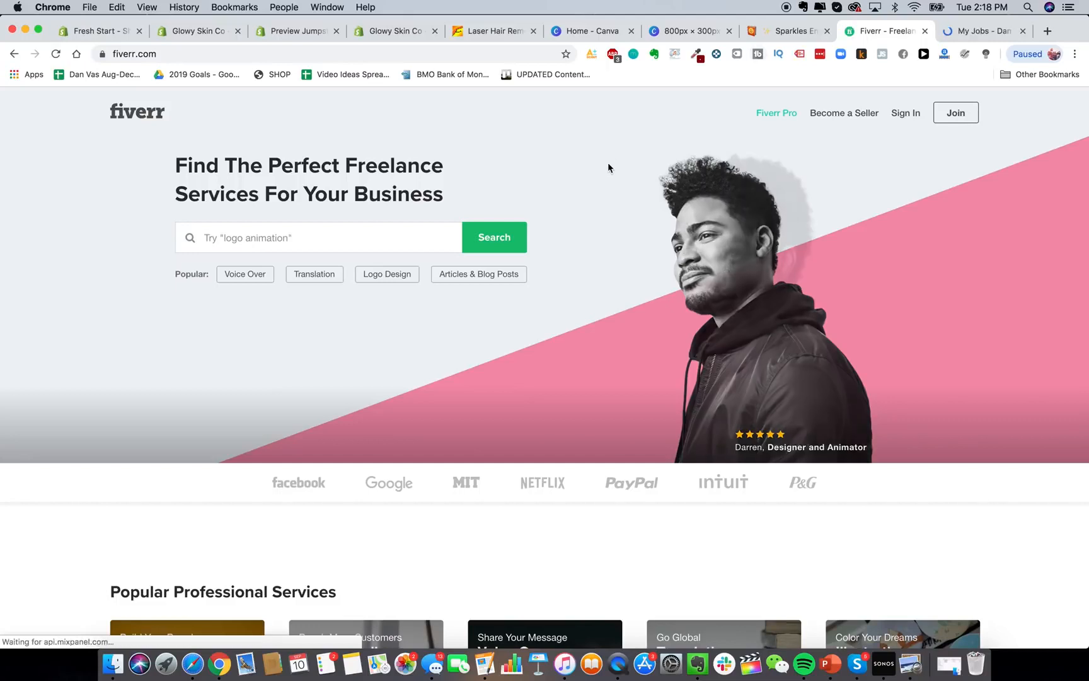
left_click(248, 242)
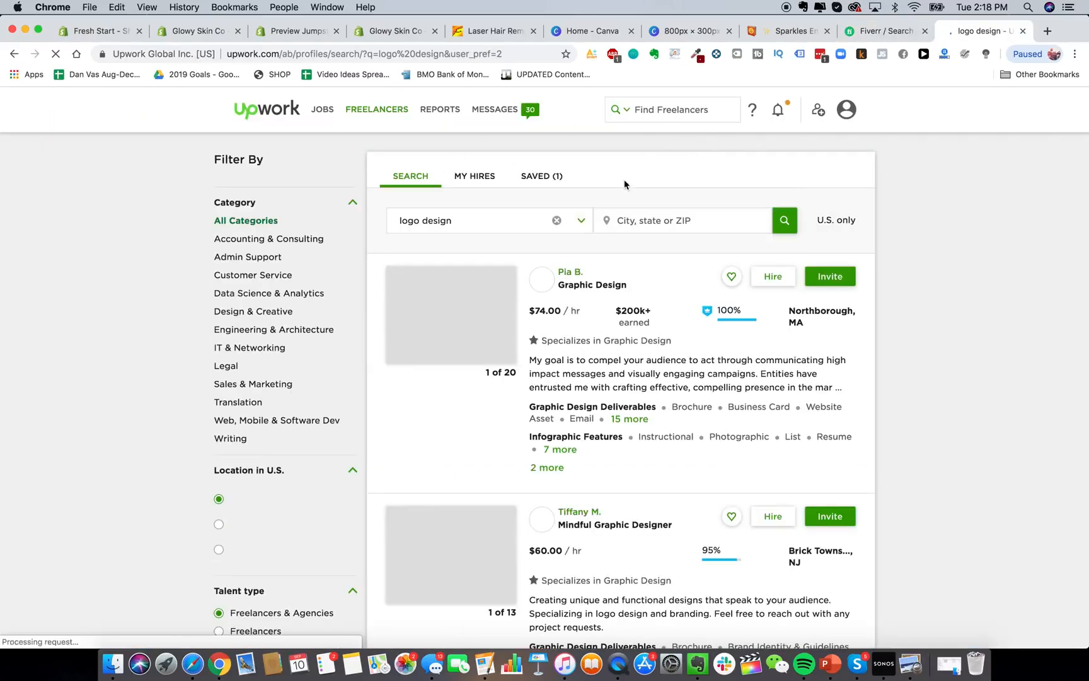
Include talent worldwide and limit the hourly rate to $10 and below.
left_click(788, 220)
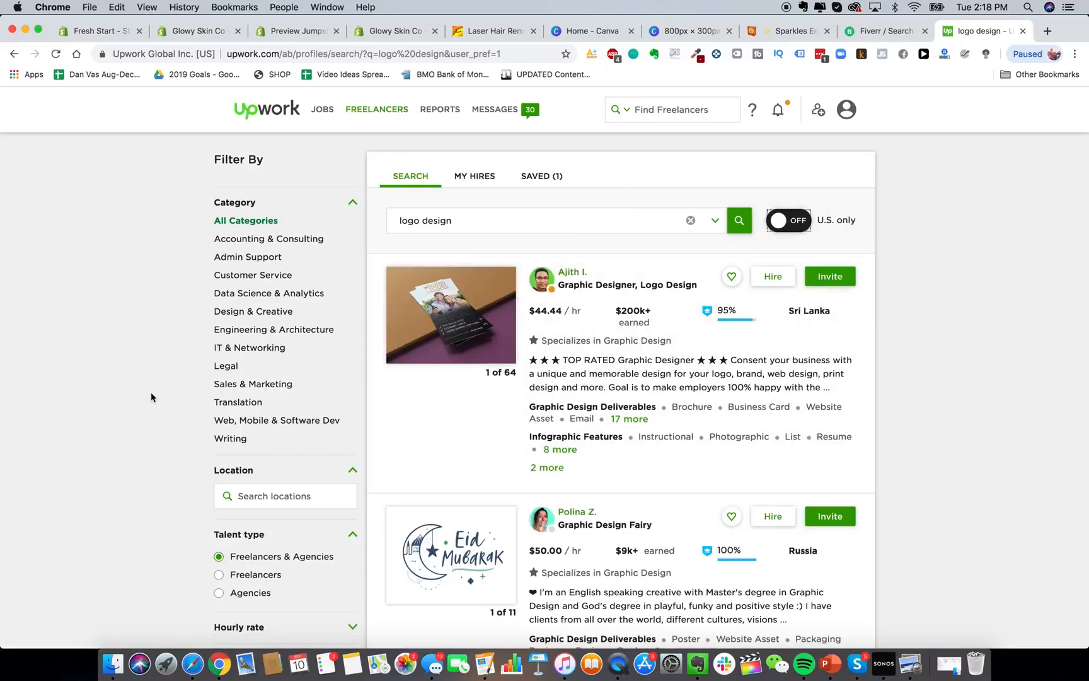
scroll(266, 406, "down", 3)
scroll(268, 413, "down", 2)
scroll(268, 412, "up", 5)
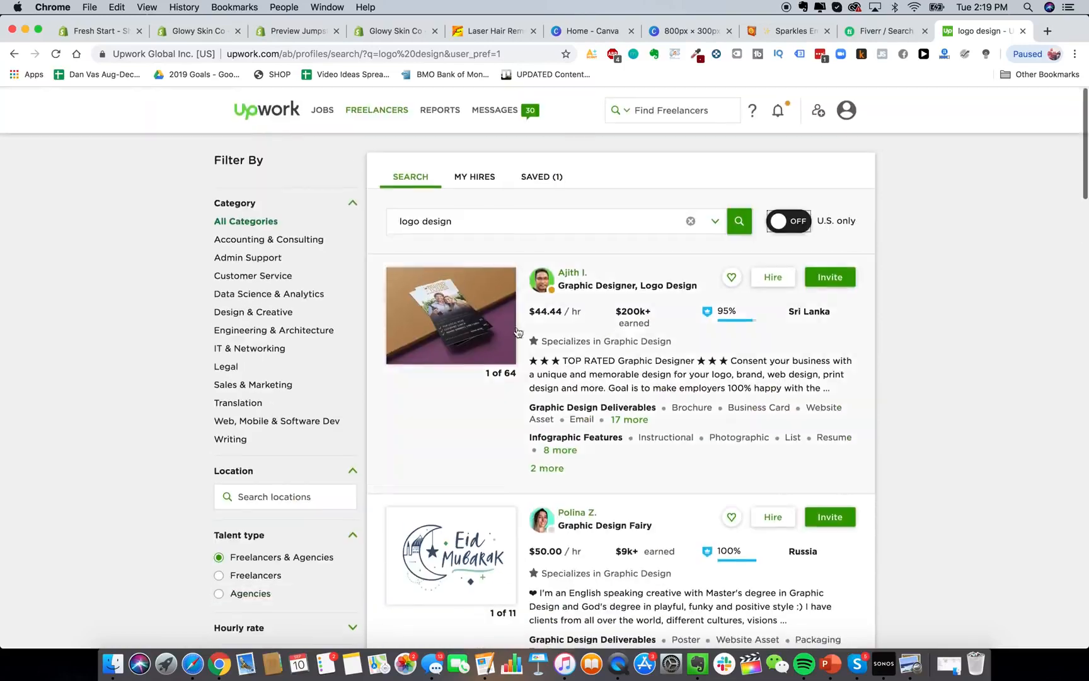
scroll(192, 262, "down", 4)
scroll(241, 332, "down", 4)
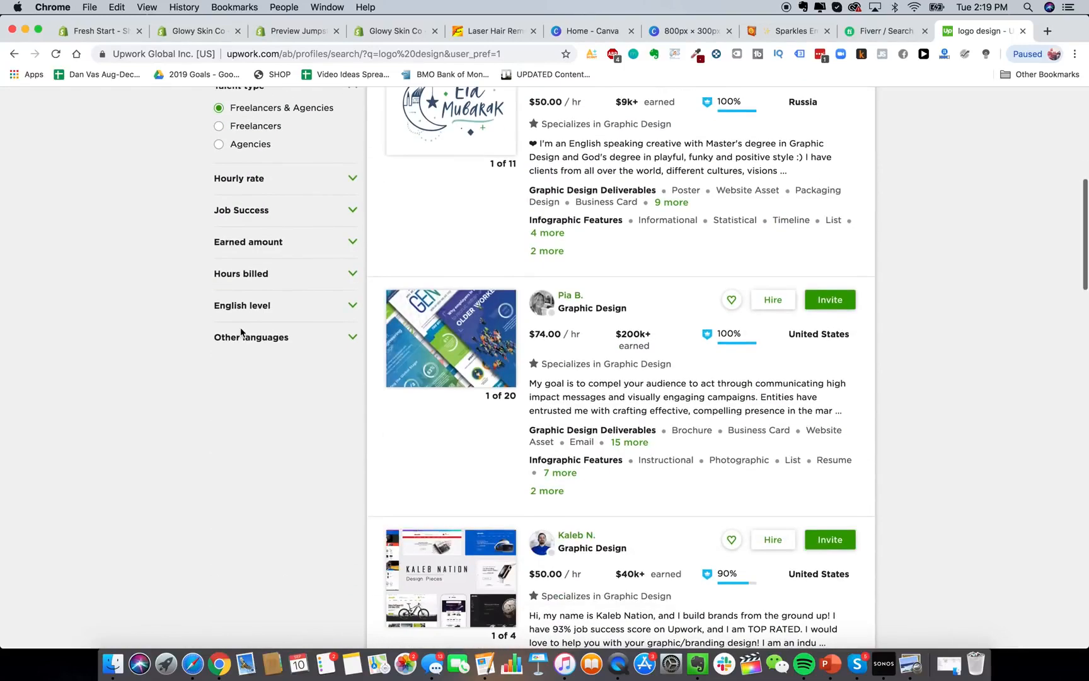
scroll(243, 334, "up", 5)
scroll(242, 335, "down", 2)
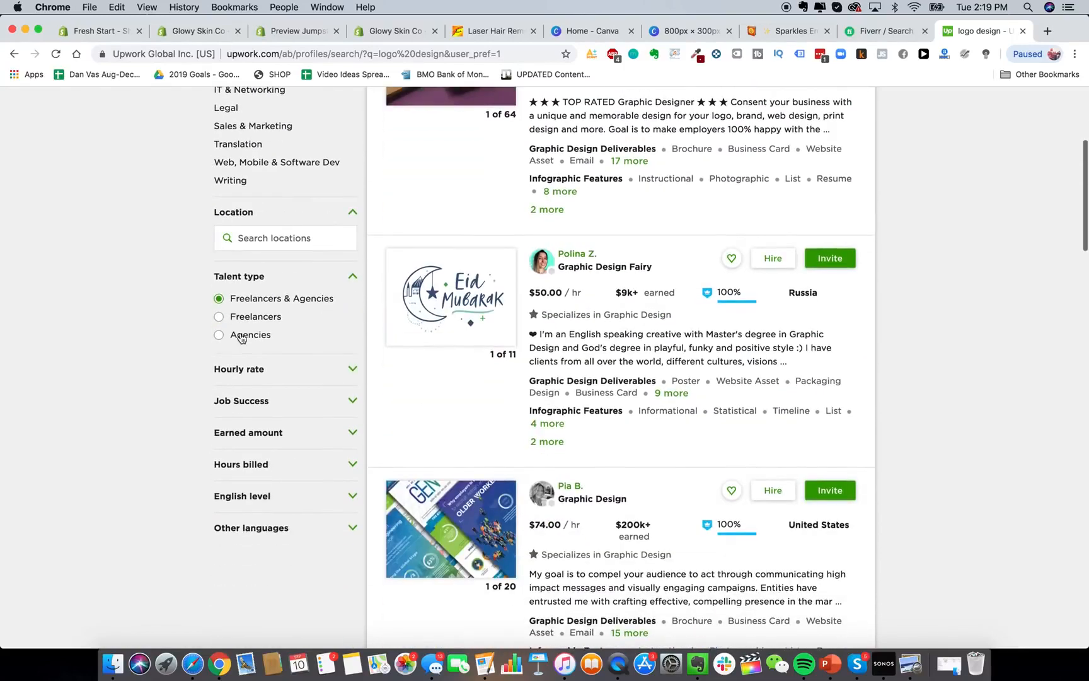
left_click(340, 370)
scroll(341, 382, "down", 1)
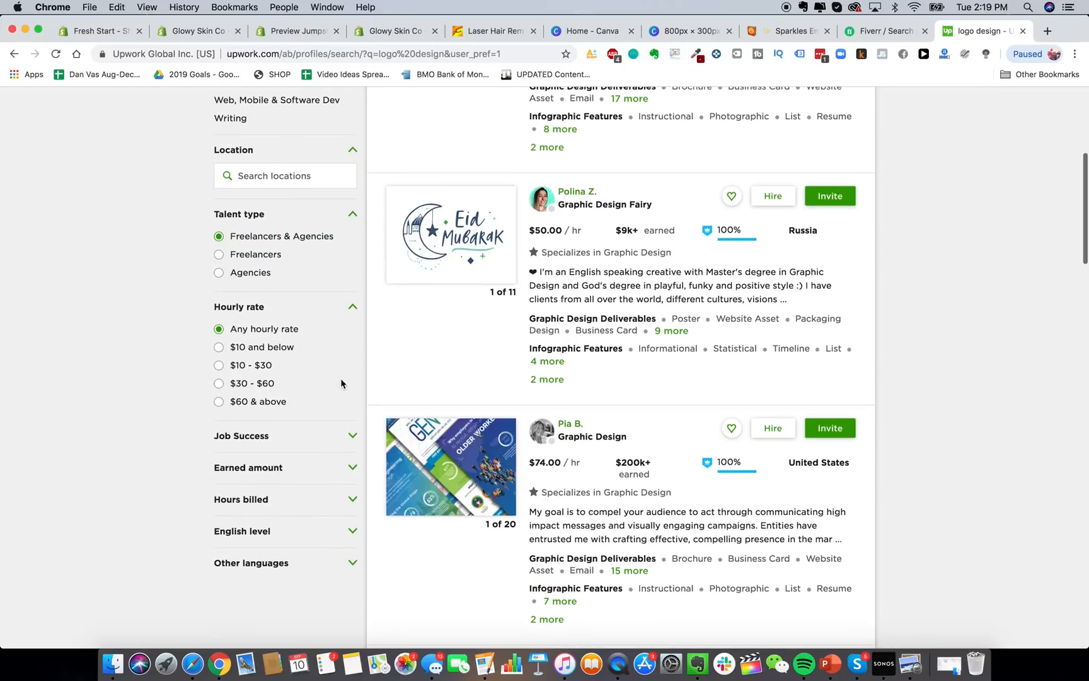
left_click(289, 352)
Filter for 90% & up job success, $10k+ earned and 1,000+ hours billed.
scroll(281, 353, "down", 1)
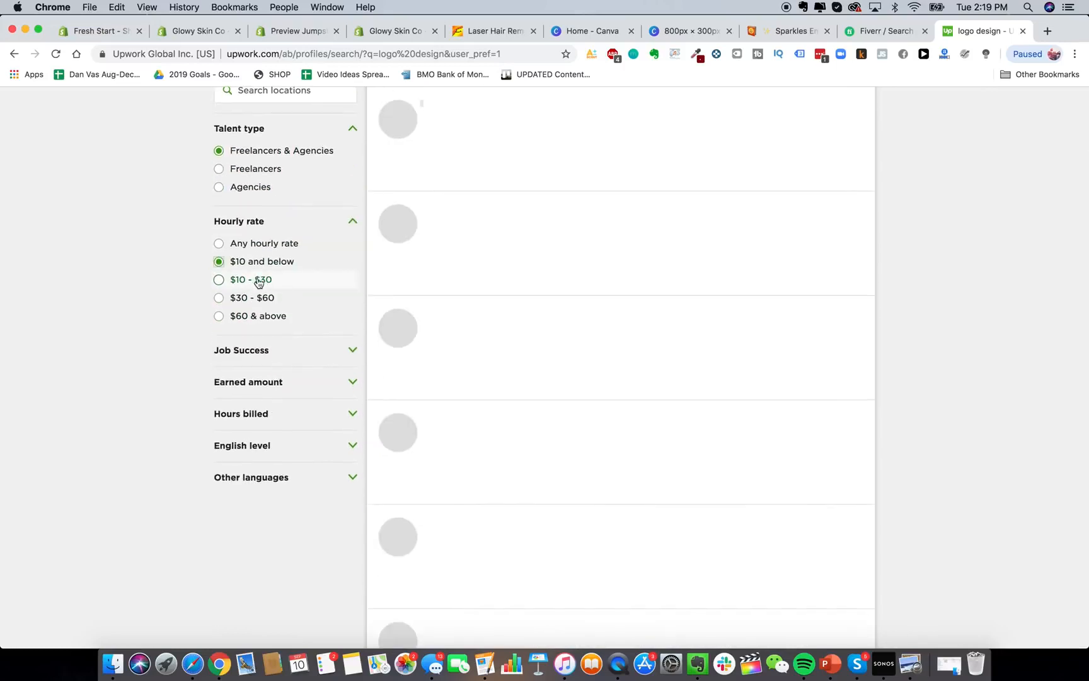
left_click(333, 357)
scroll(333, 357, "down", 2)
left_click(249, 289)
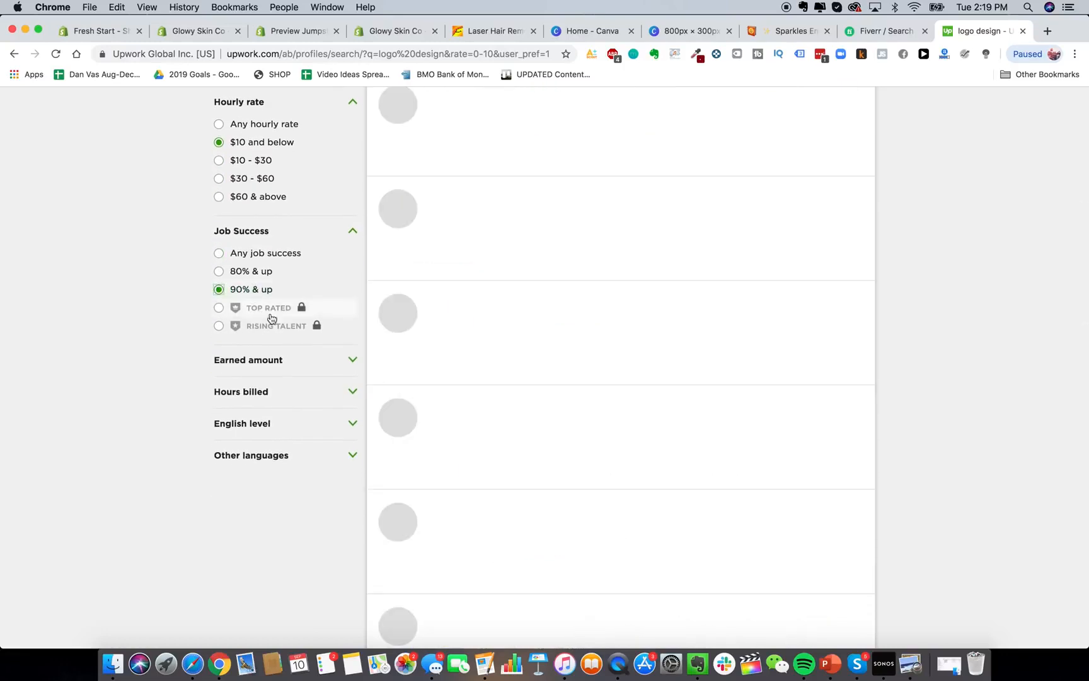
left_click(282, 362)
scroll(282, 365, "down", 3)
left_click(281, 348)
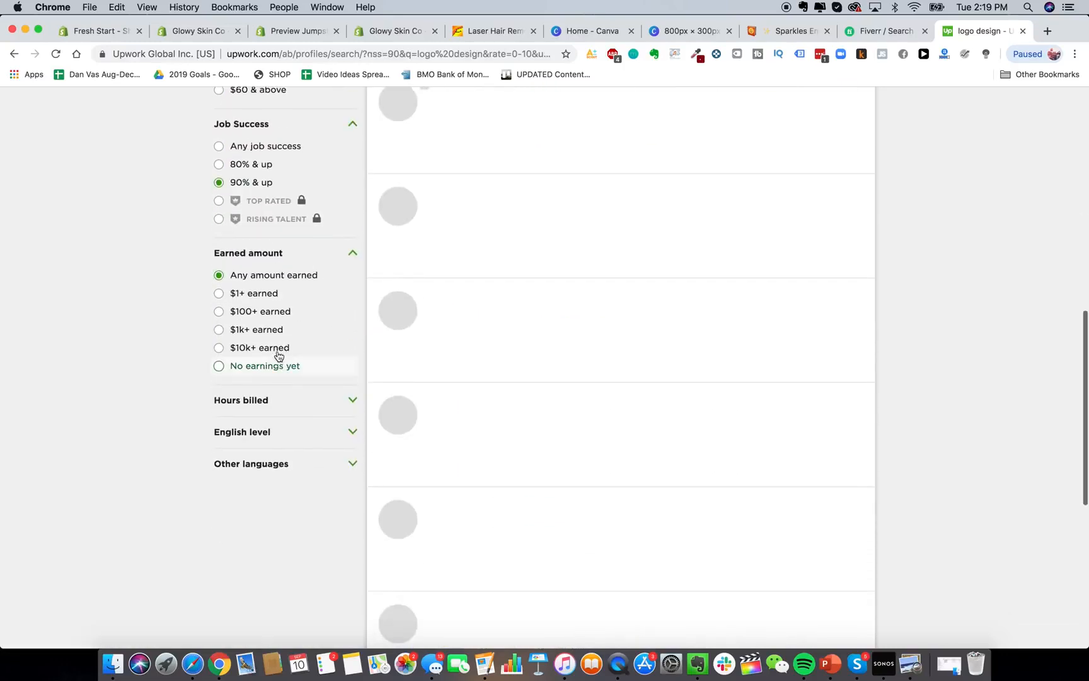
left_click(275, 399)
left_click(268, 459)
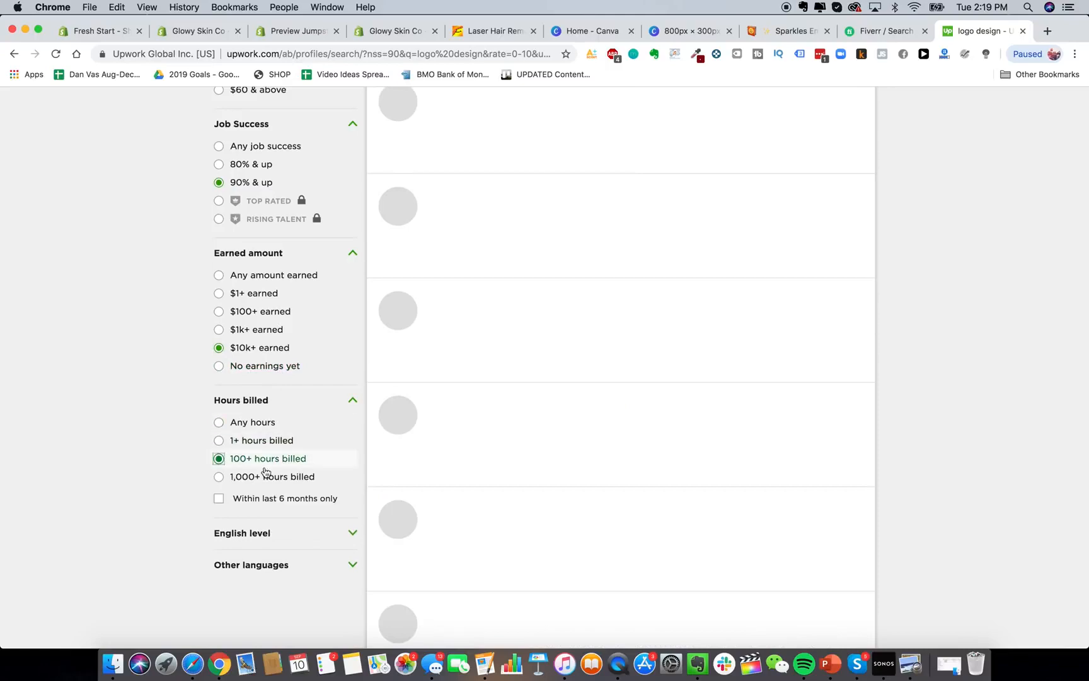
left_click(266, 477)
Scroll through the filtered logo design freelancer results.
scroll(265, 486, "down", 3)
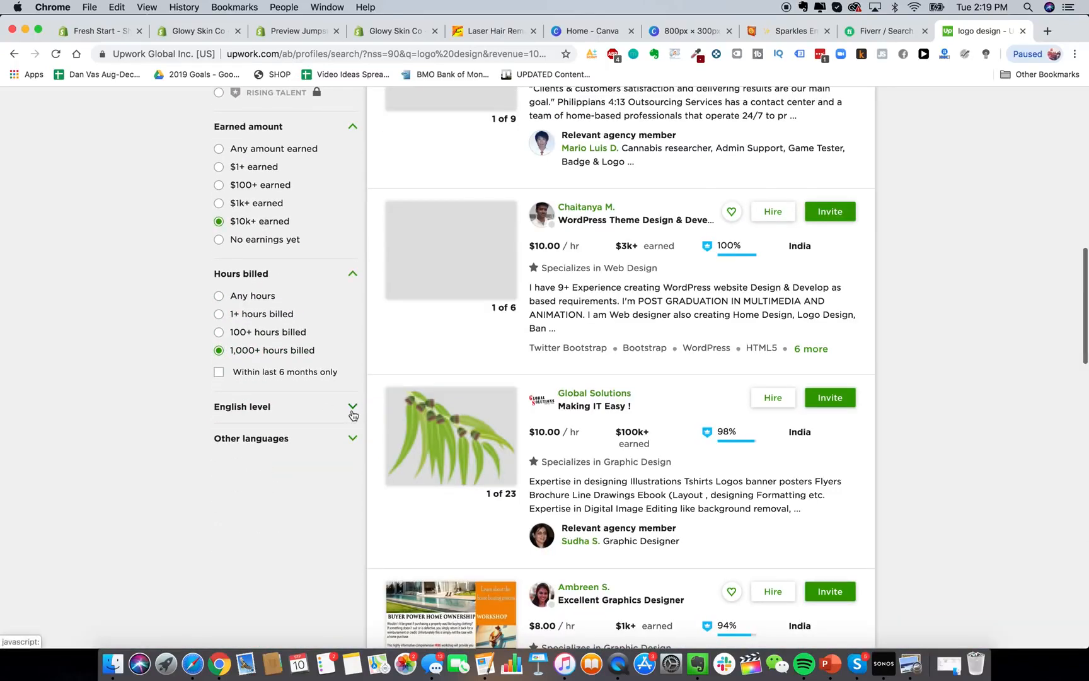
scroll(904, 413, "up", 10)
scroll(694, 271, "down", 4)
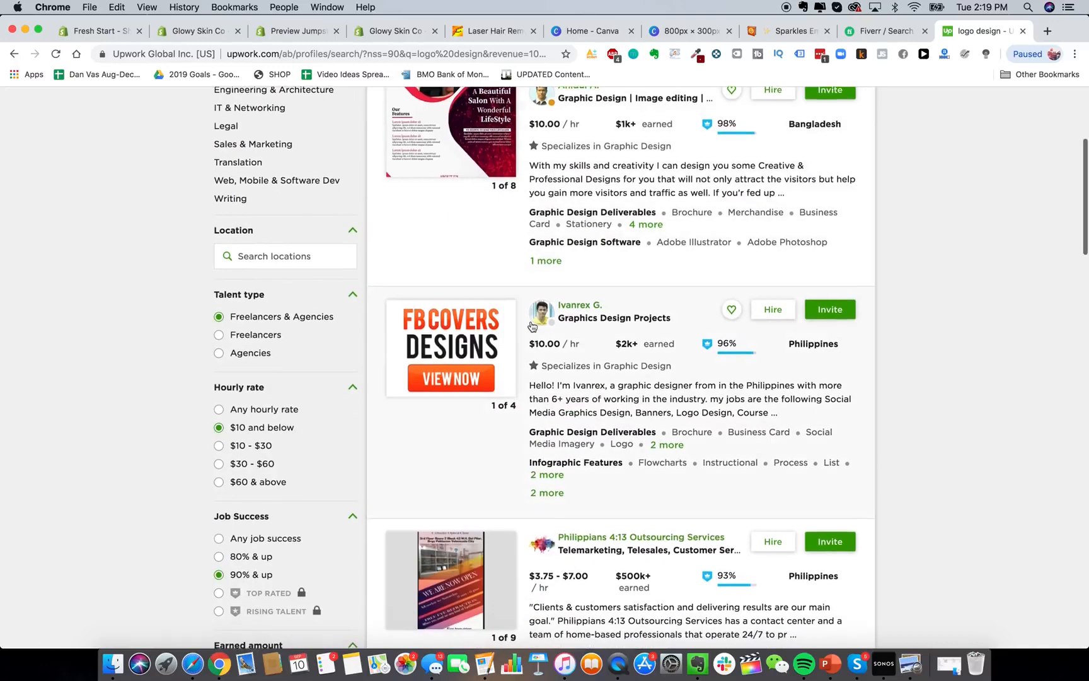
scroll(502, 263, "up", 2)
scroll(599, 318, "down", 8)
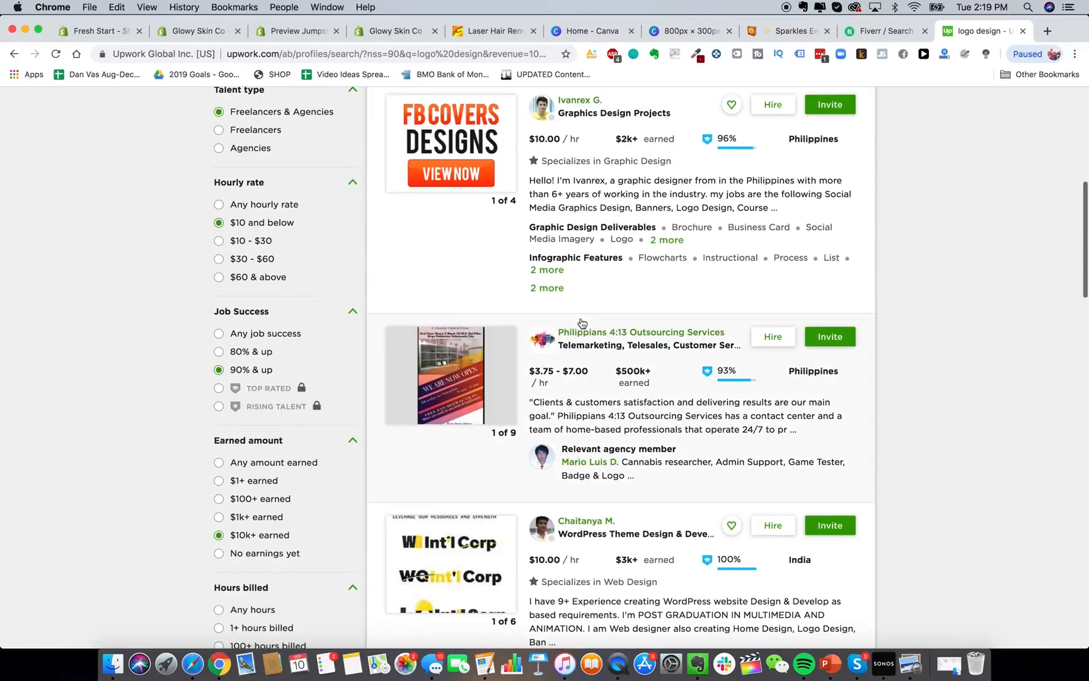
scroll(681, 387, "down", 5)
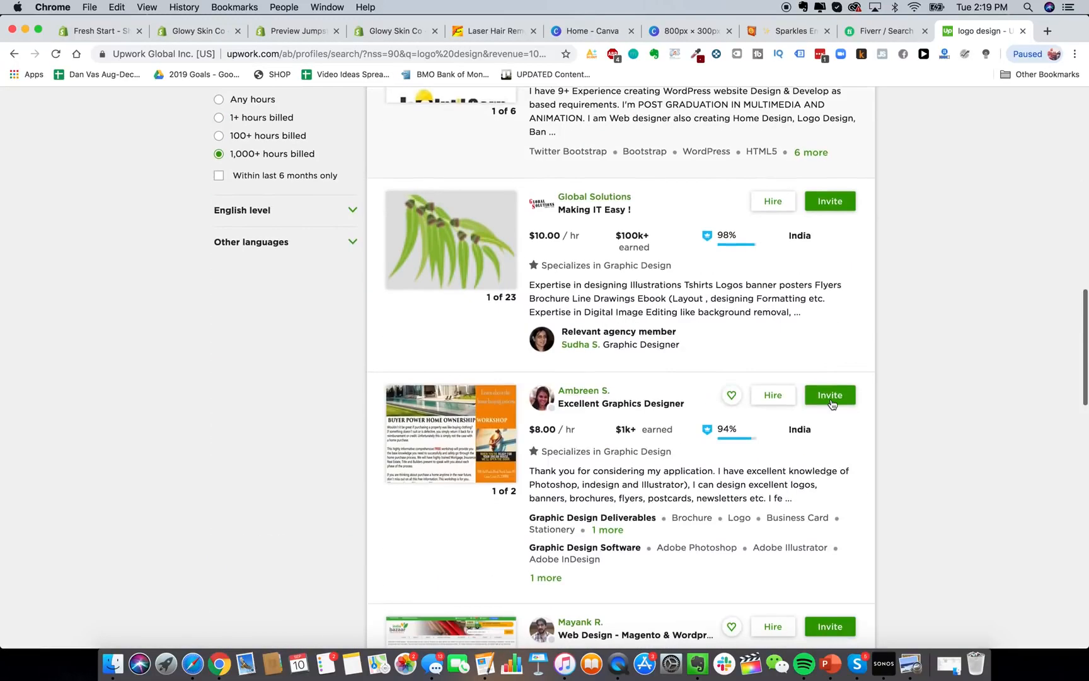
scroll(819, 397, "down", 4)
scroll(817, 452, "down", 5)
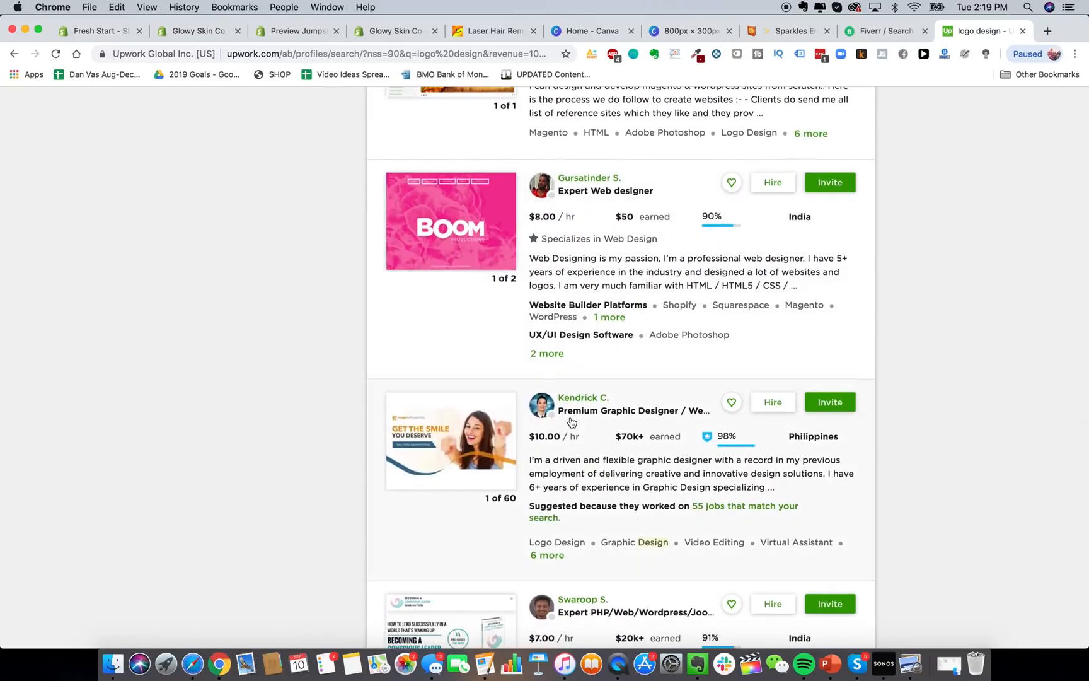
scroll(571, 422, "down", 5)
scroll(572, 422, "up", 20)
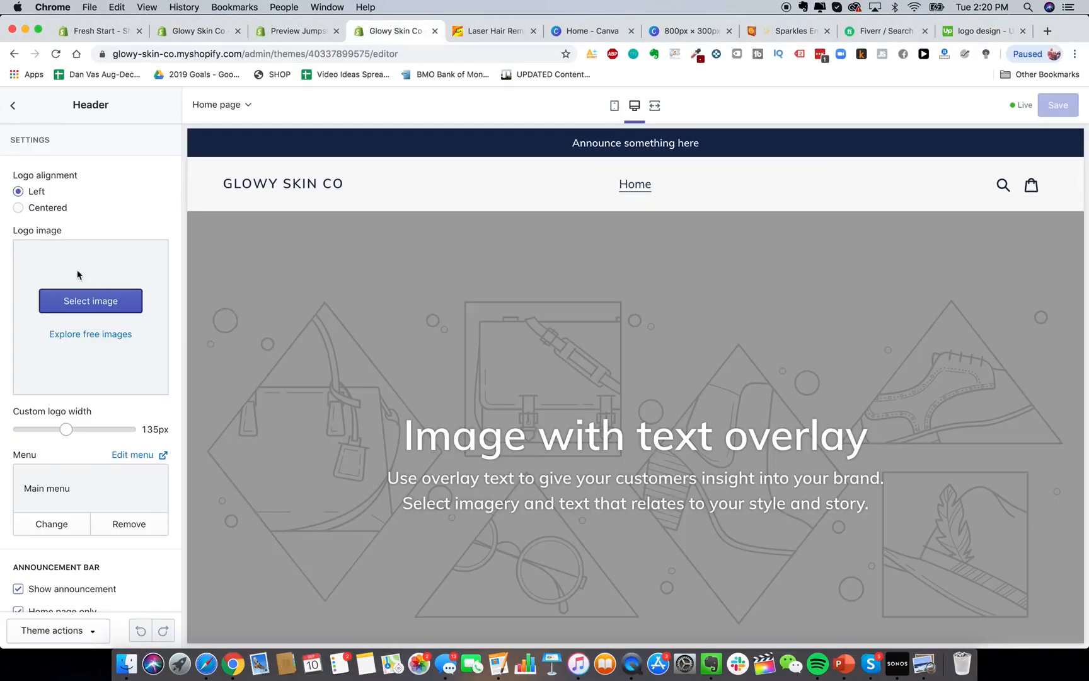
Upload the GlowySkin image from Product Pics as the header logo and widen it.
left_click(100, 302)
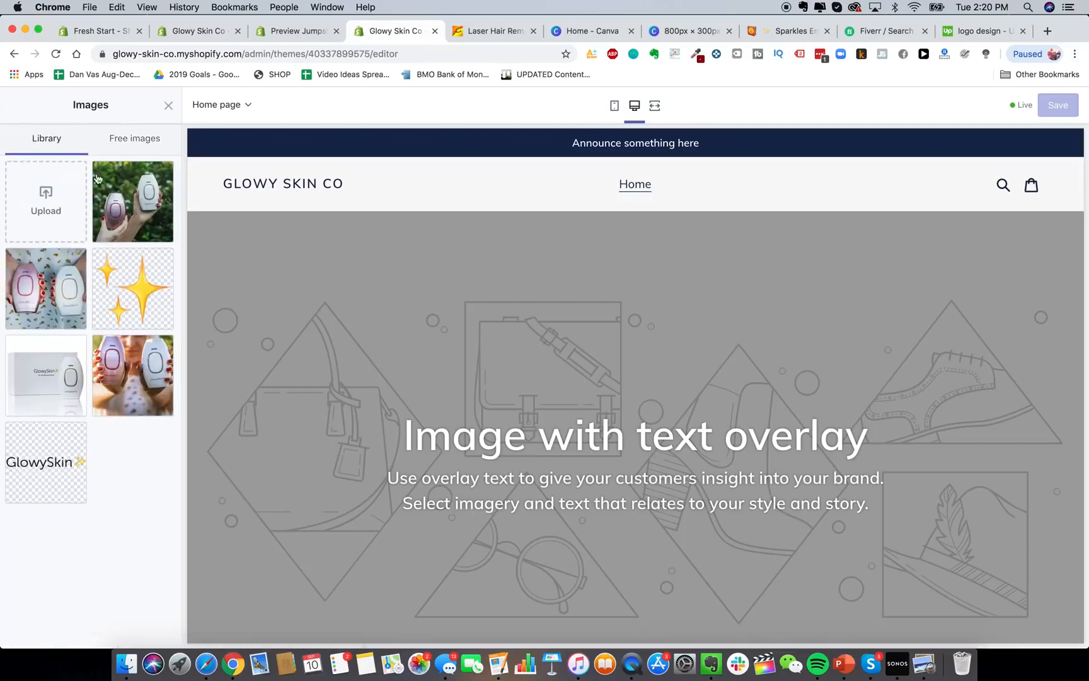
left_click(57, 201)
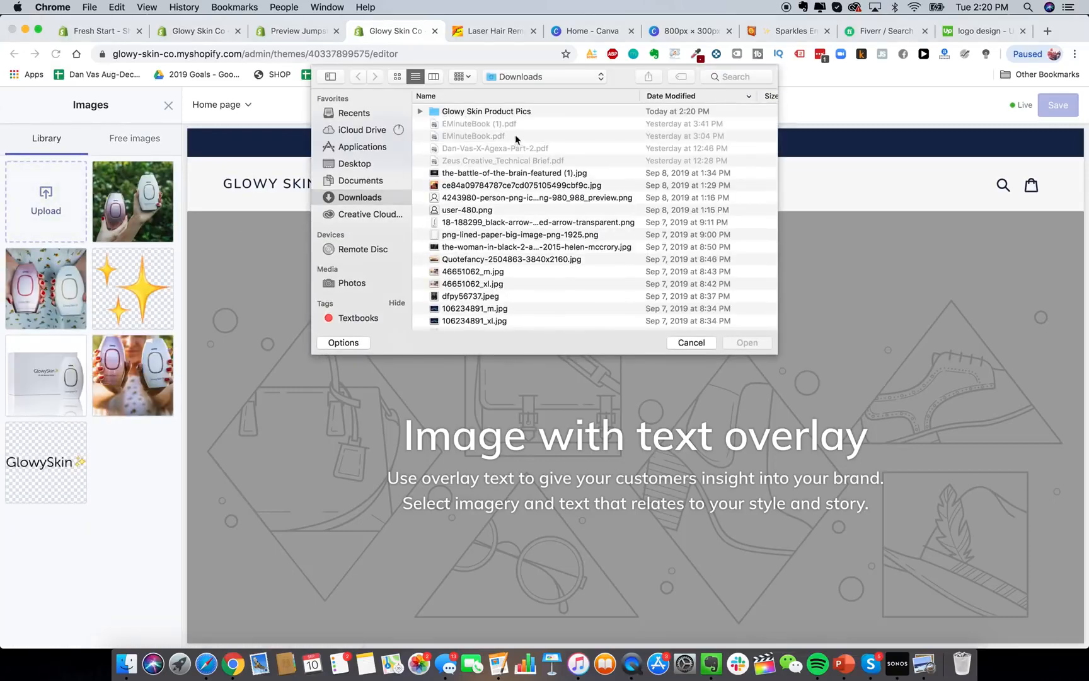
double_click(489, 113)
double_click(463, 113)
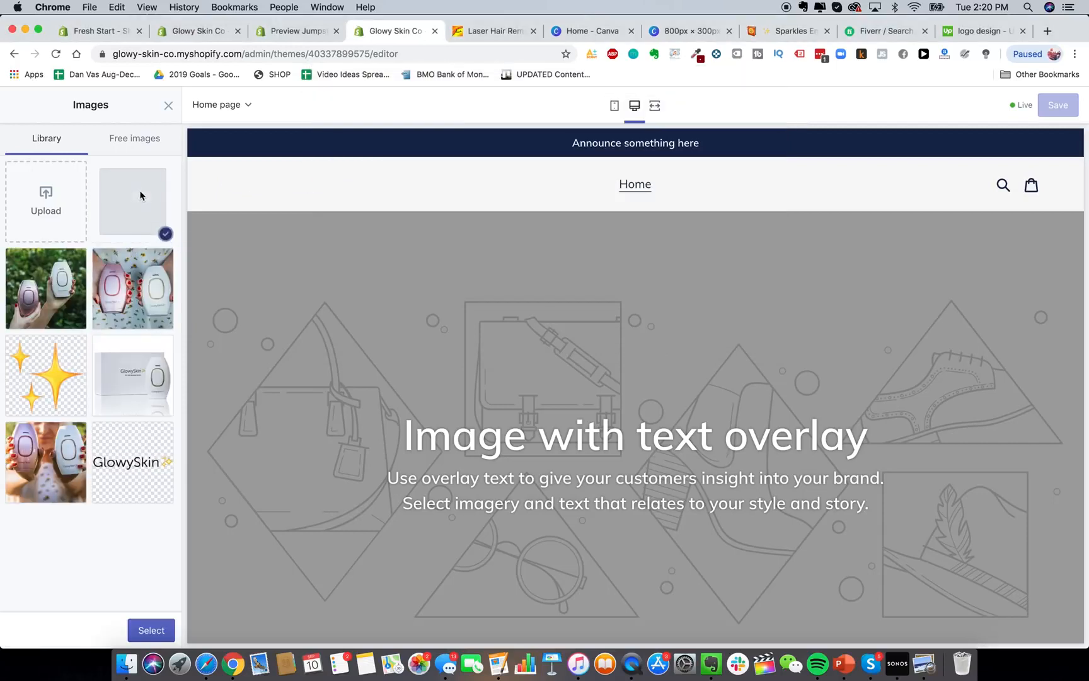
left_click(151, 630)
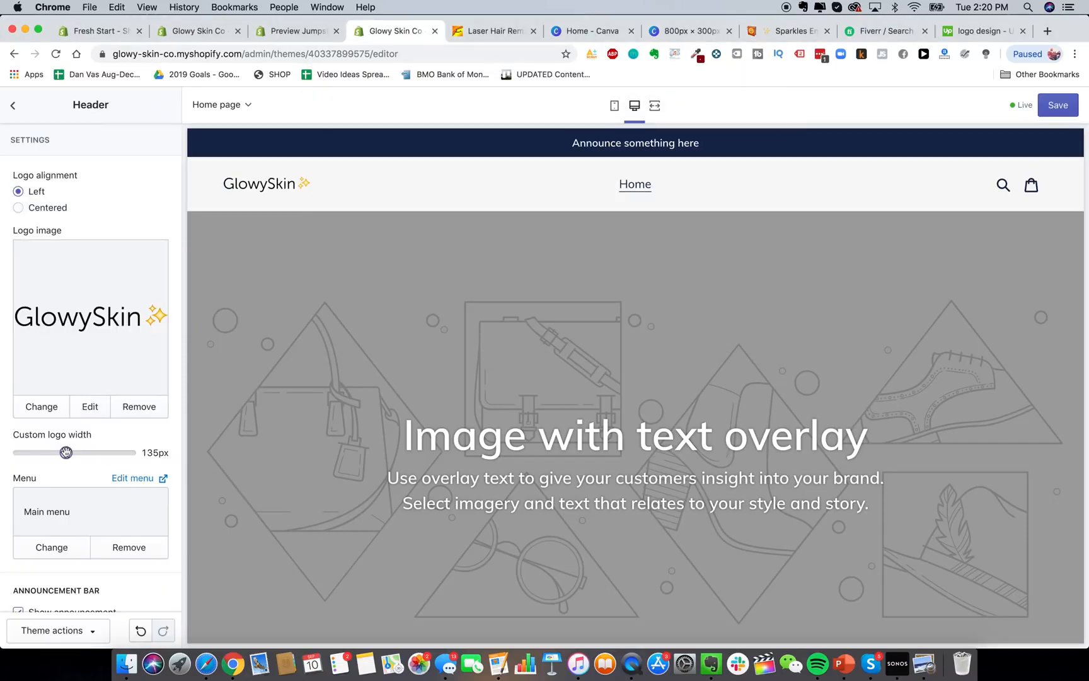
left_click_drag(68, 452, 91, 453)
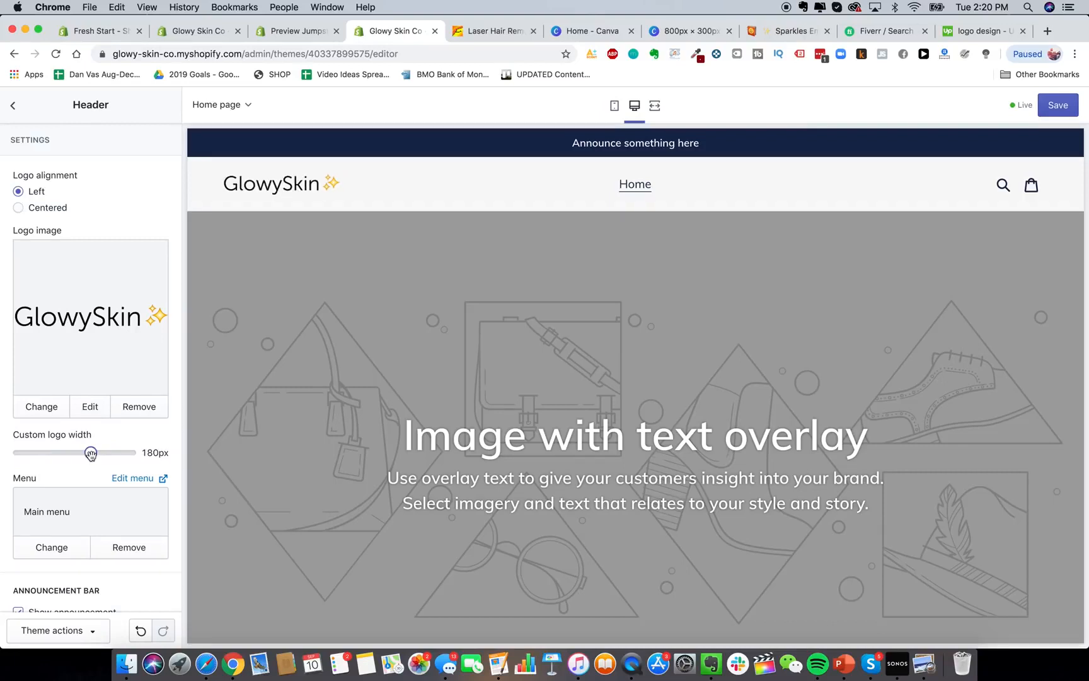
Return from the Header settings to the theme's sections list.
scroll(86, 484, "down", 5)
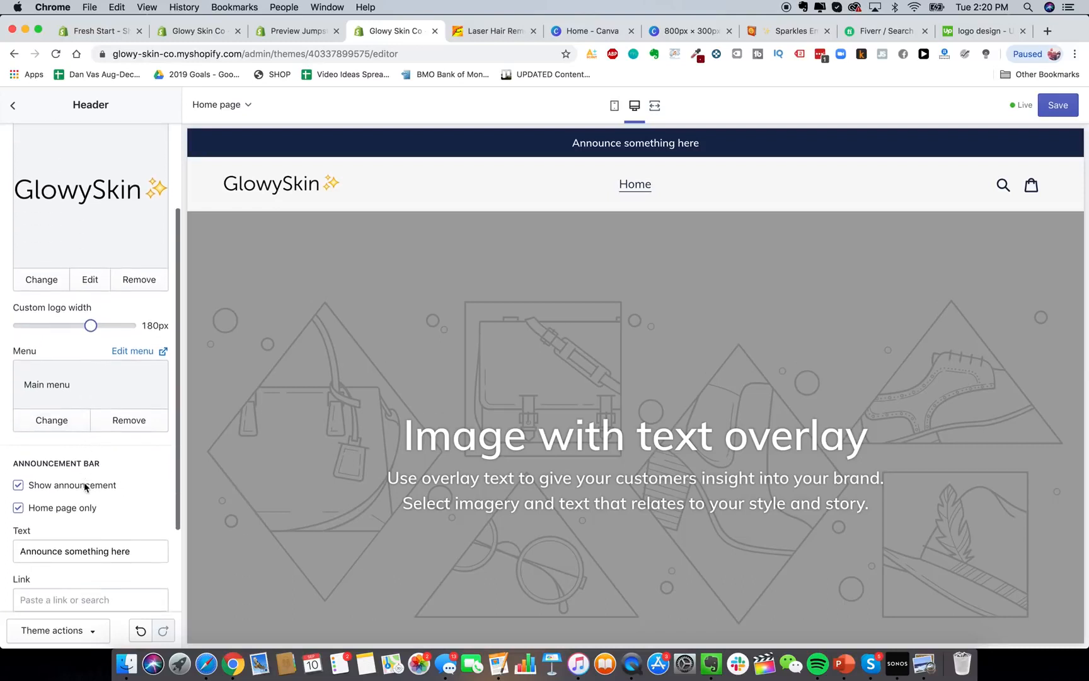
scroll(88, 421, "down", 4)
scroll(133, 409, "up", 9)
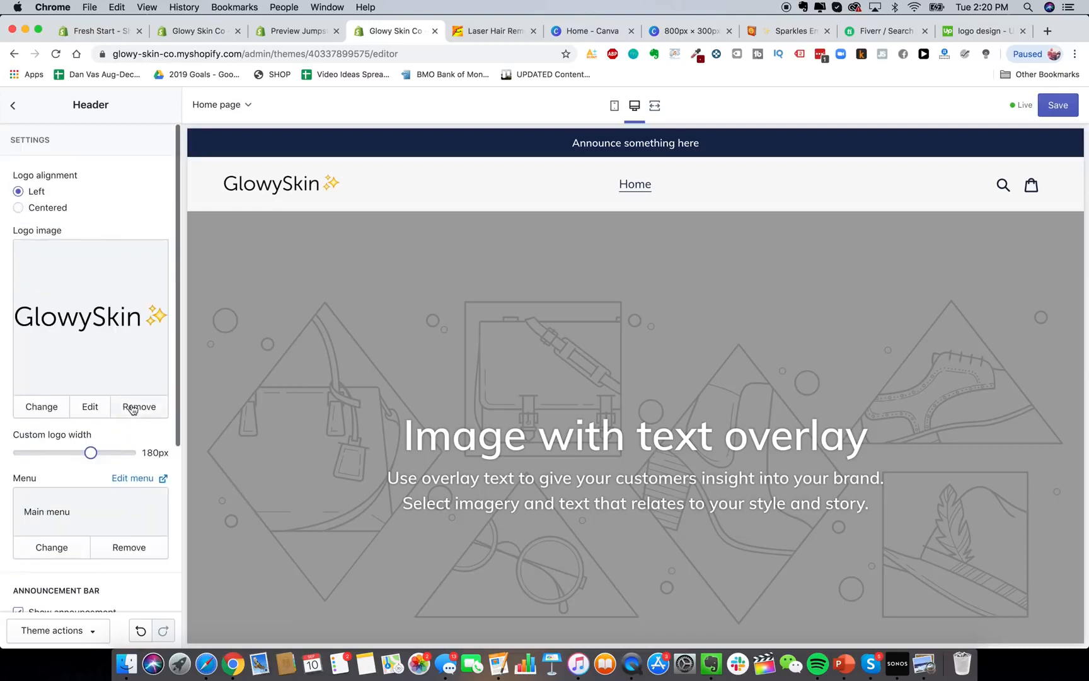
left_click(13, 104)
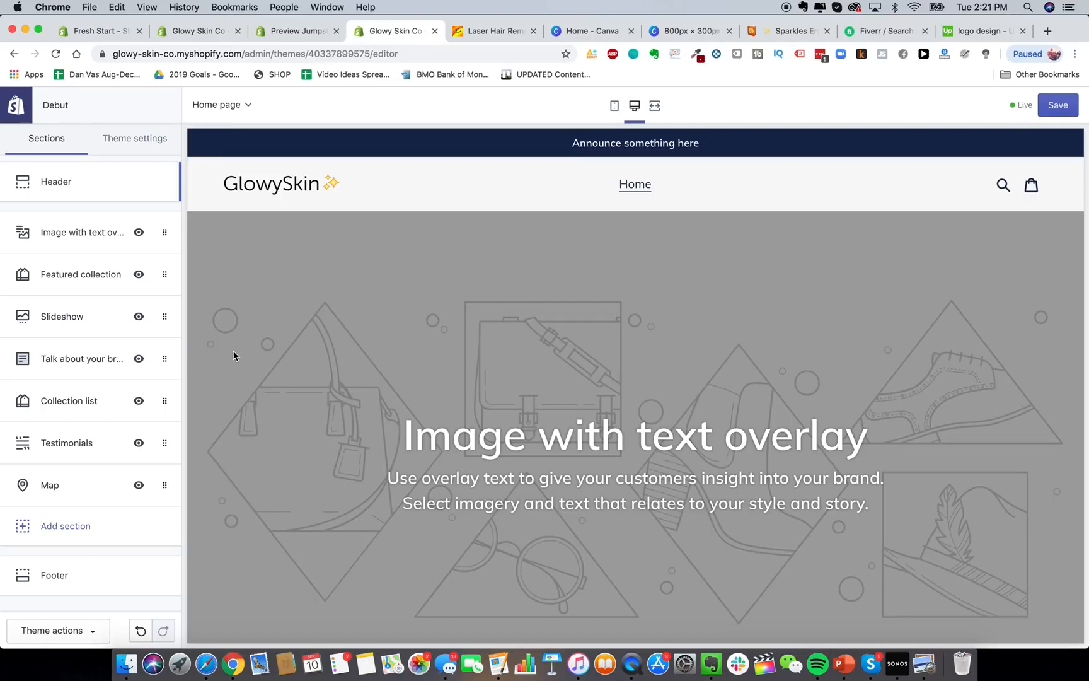
scroll(357, 448, "down", 3)
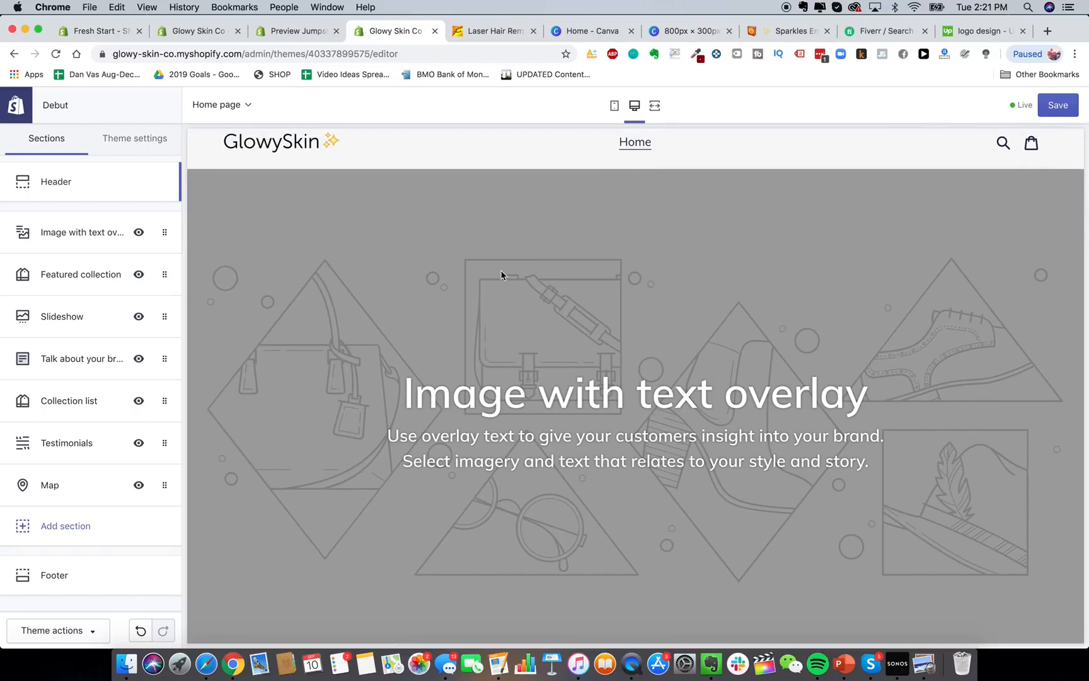
scroll(501, 275, "down", 2)
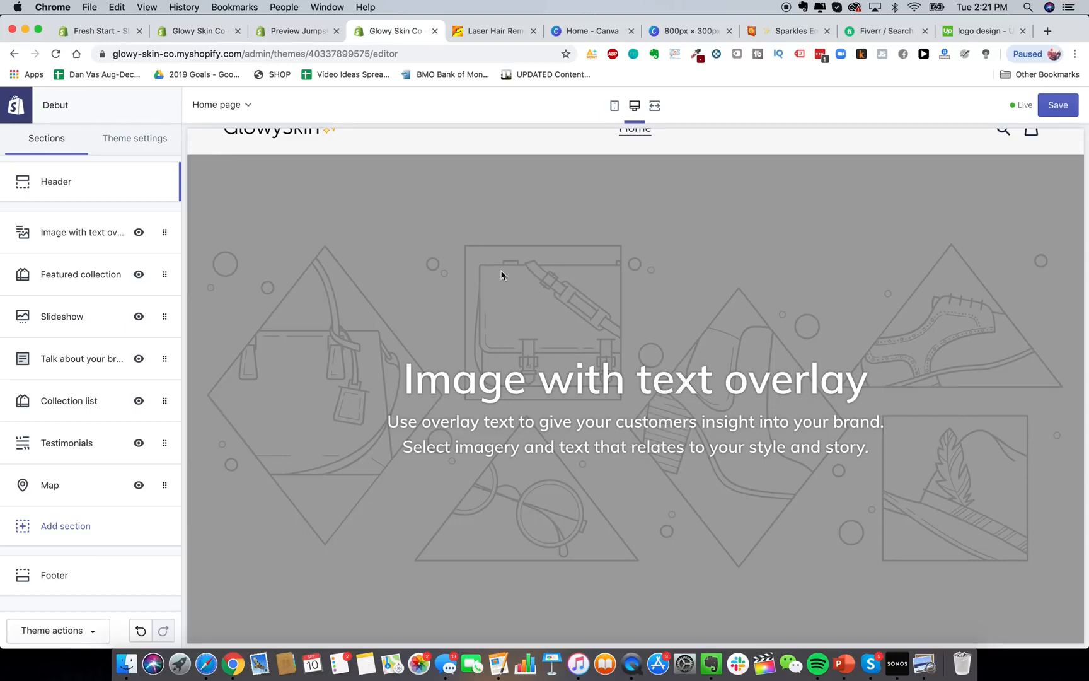
scroll(432, 312, "up", 1)
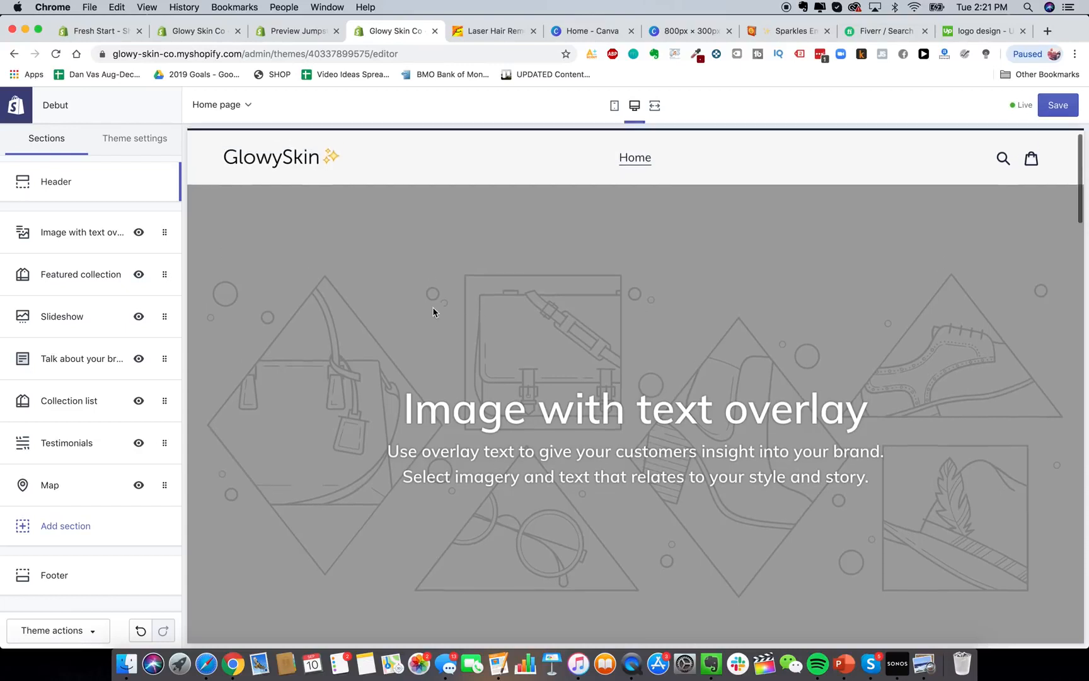
scroll(433, 312, "up", 2)
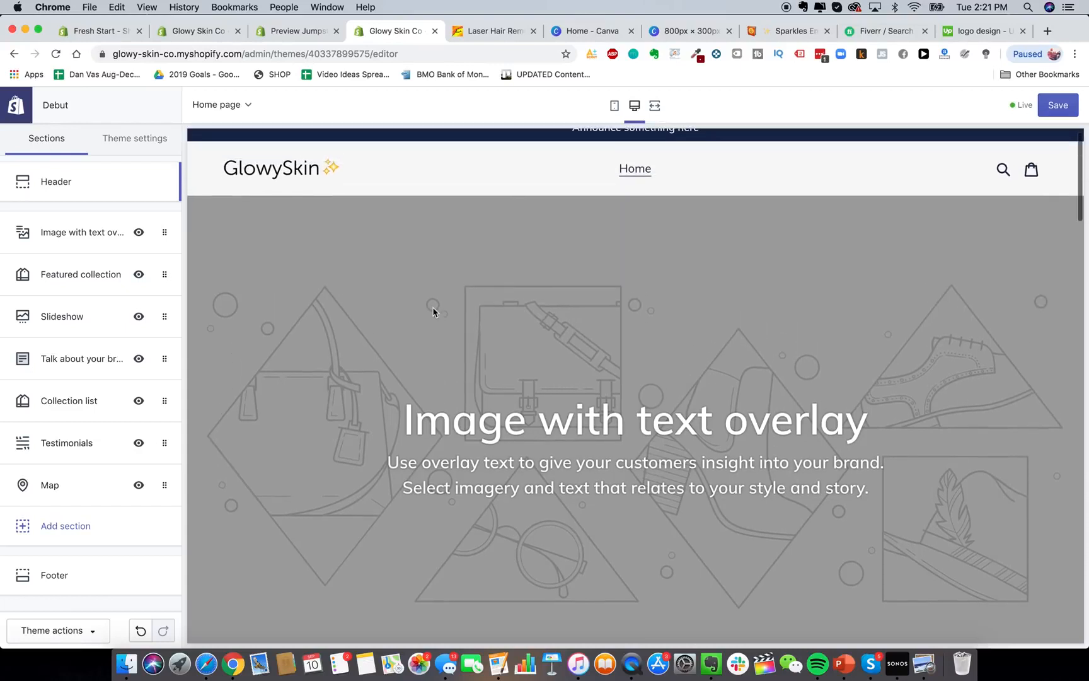
Select the five numbered product images in the Glowy Skin Product Pics folder.
left_click(126, 663)
left_click(481, 366)
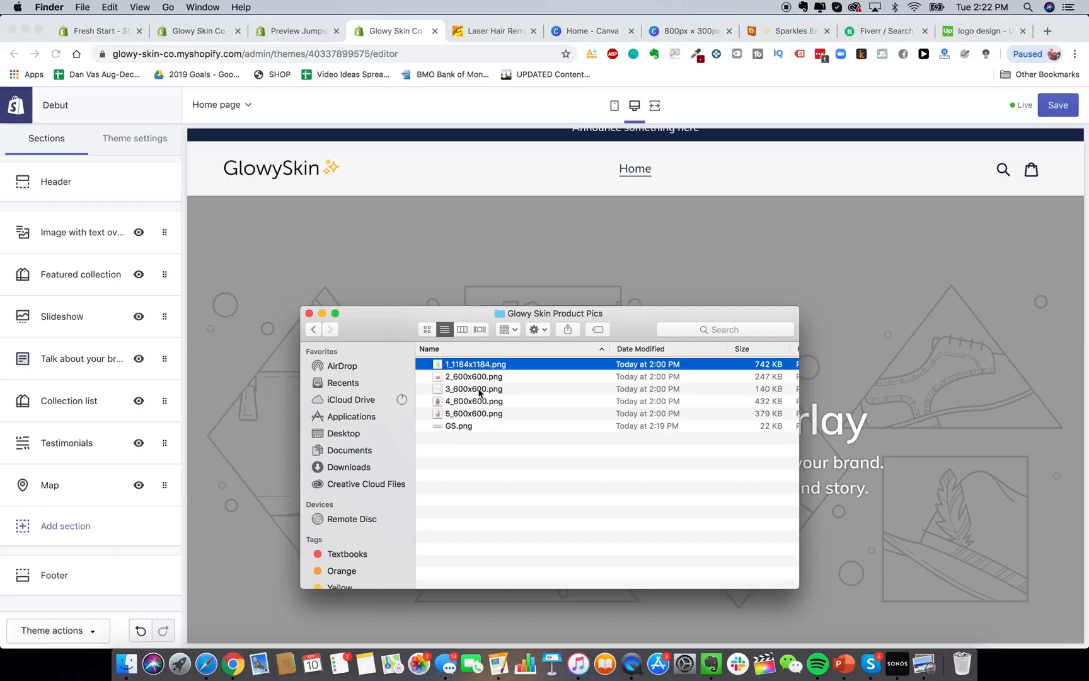
left_click(477, 415)
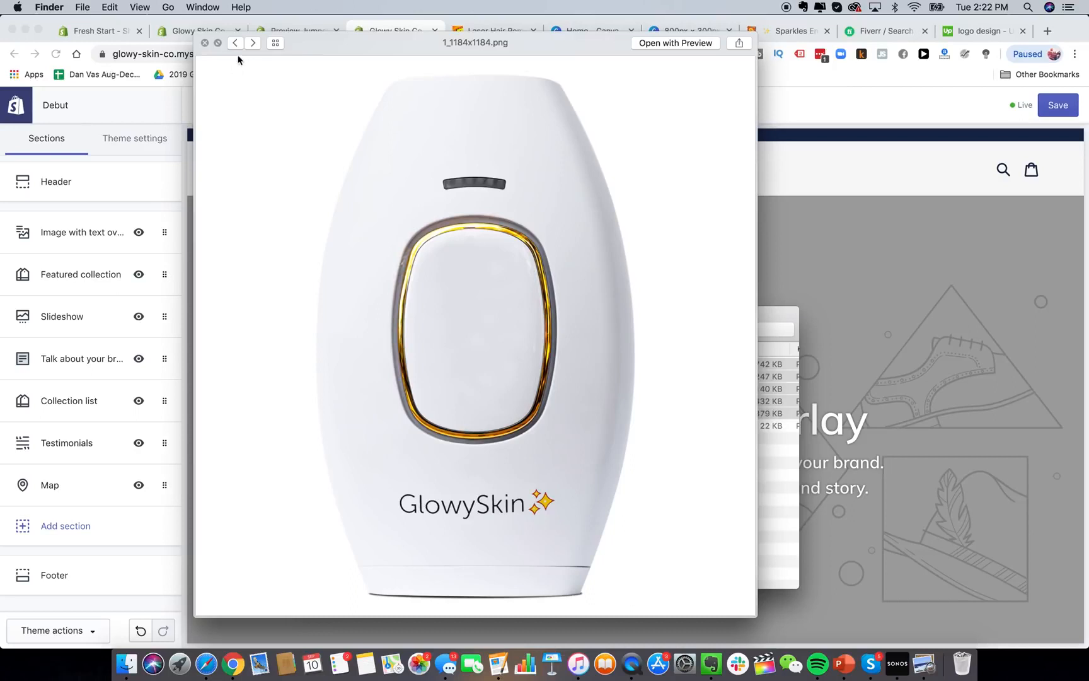
Browse back and forth through the five product images in Quick Look, then close it.
left_click(253, 43)
left_click(253, 43)
left_click(253, 43)
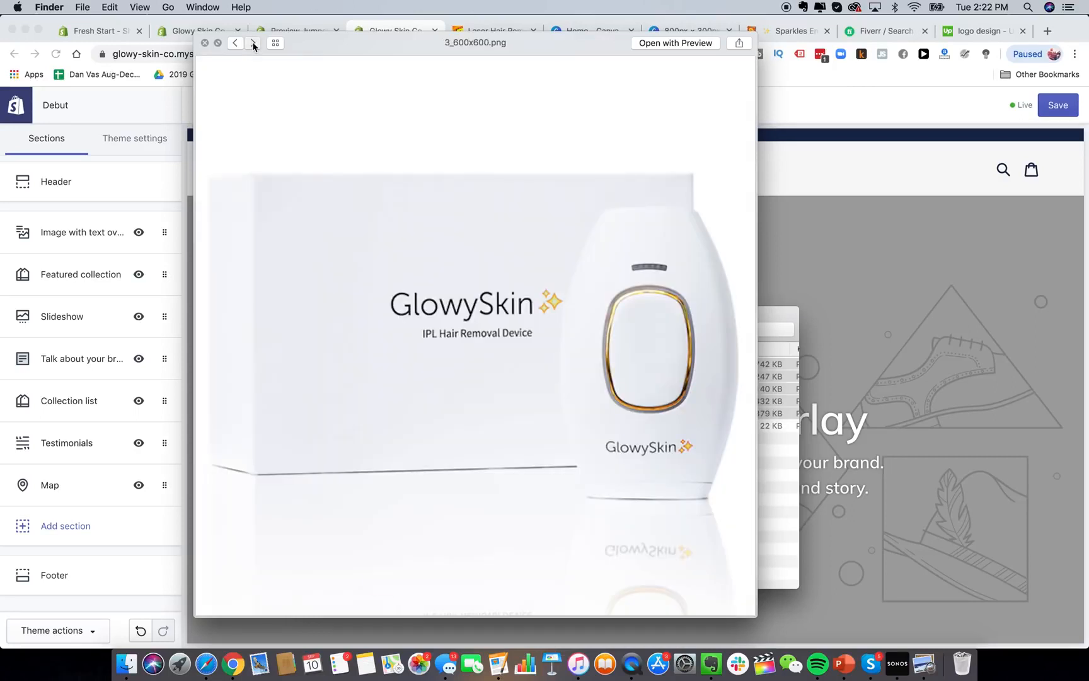
left_click(235, 43)
left_click(251, 43)
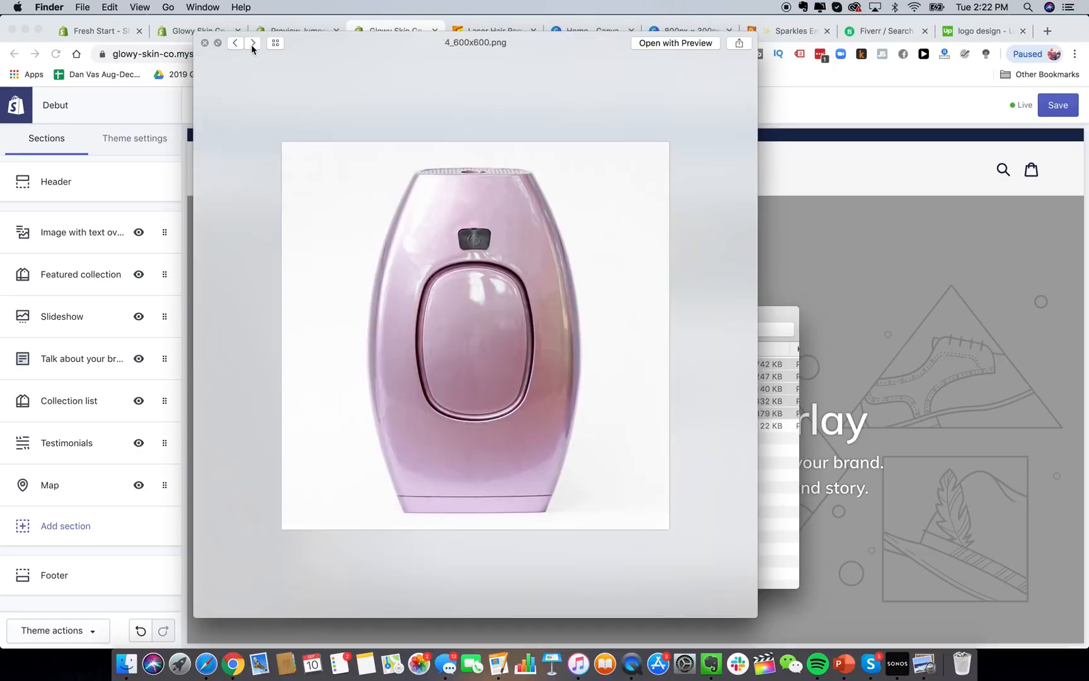
left_click(252, 43)
left_click(252, 43)
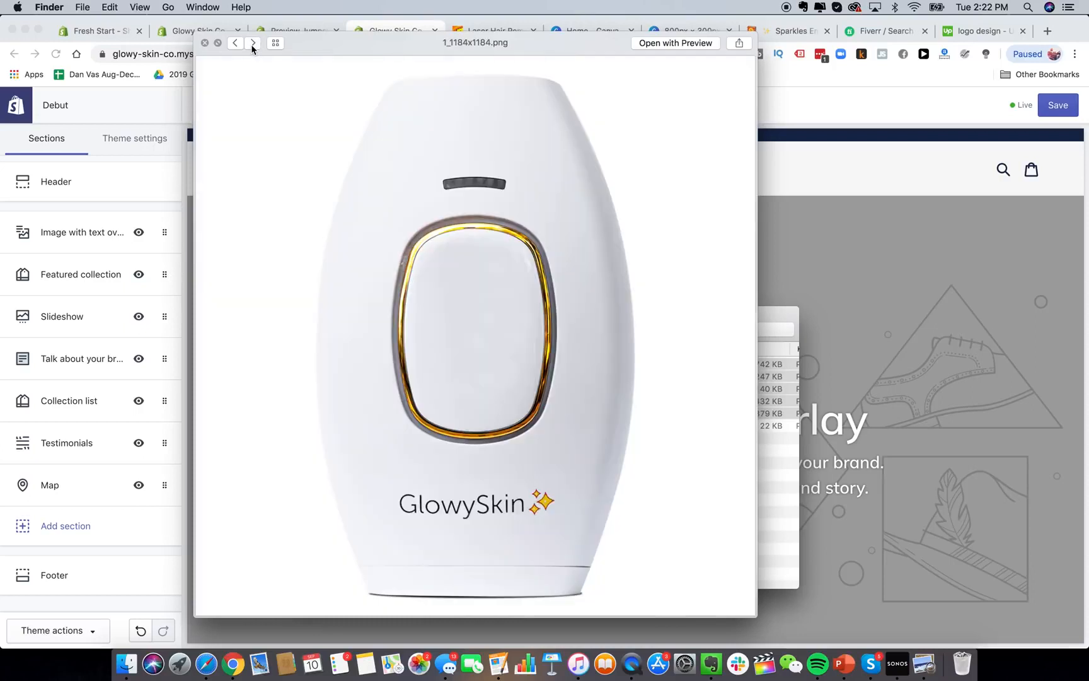
left_click(252, 43)
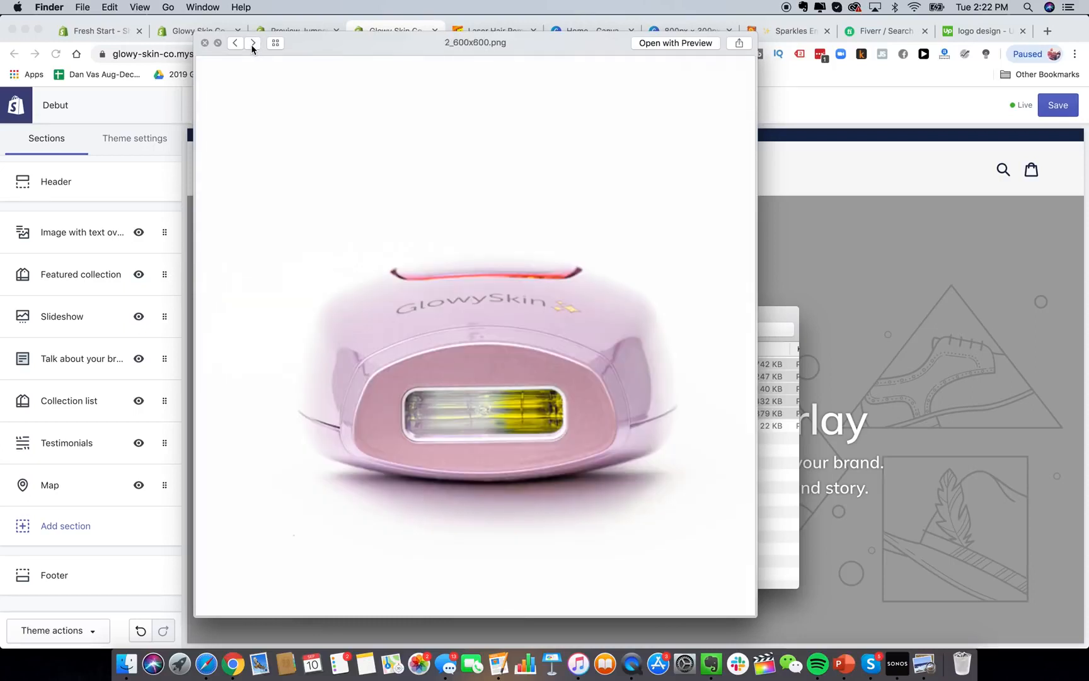
left_click(252, 43)
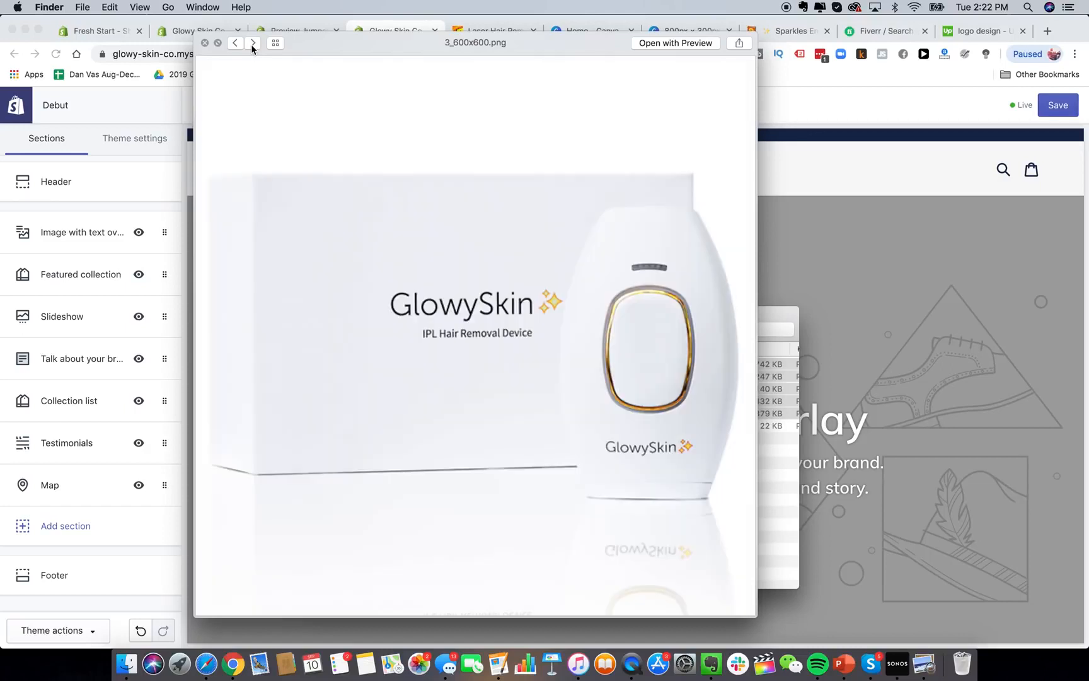
left_click(252, 43)
left_click(253, 44)
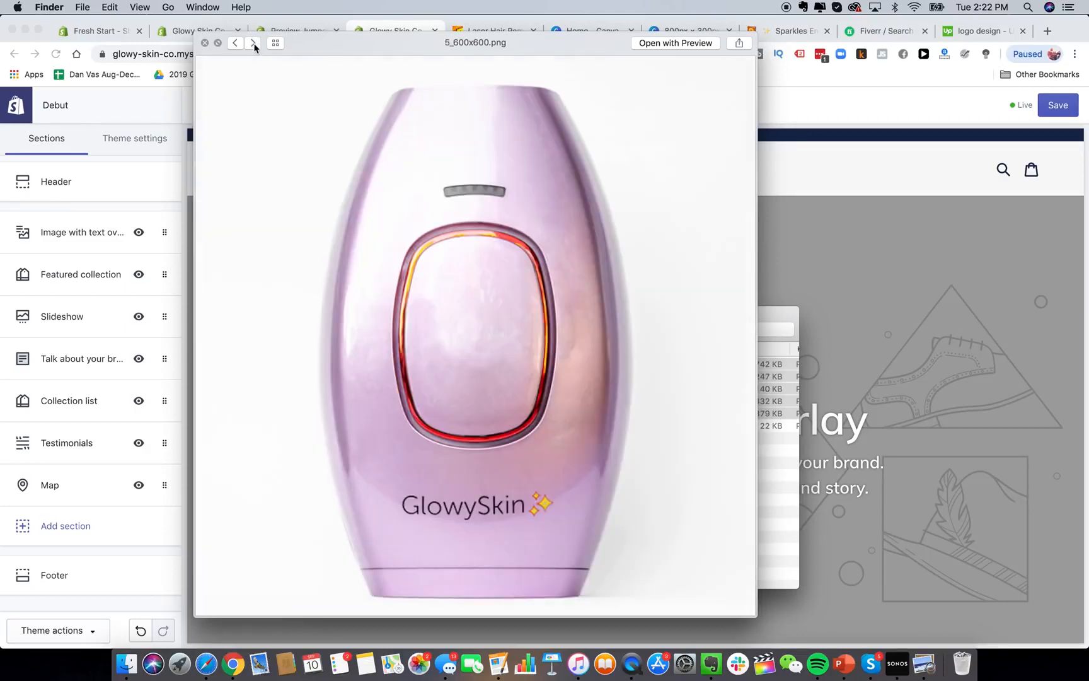
left_click(207, 43)
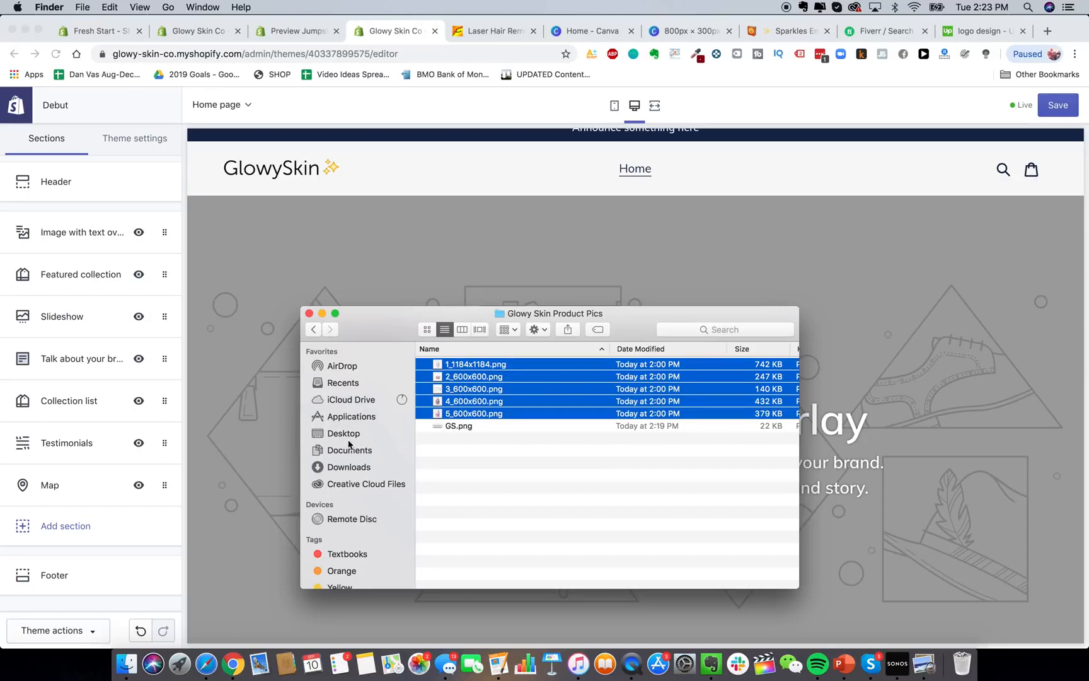
Preview IMG_9340.jpg and the IMG_9326.jpg box photo in Drive's Brand Pics folder.
left_click(206, 663)
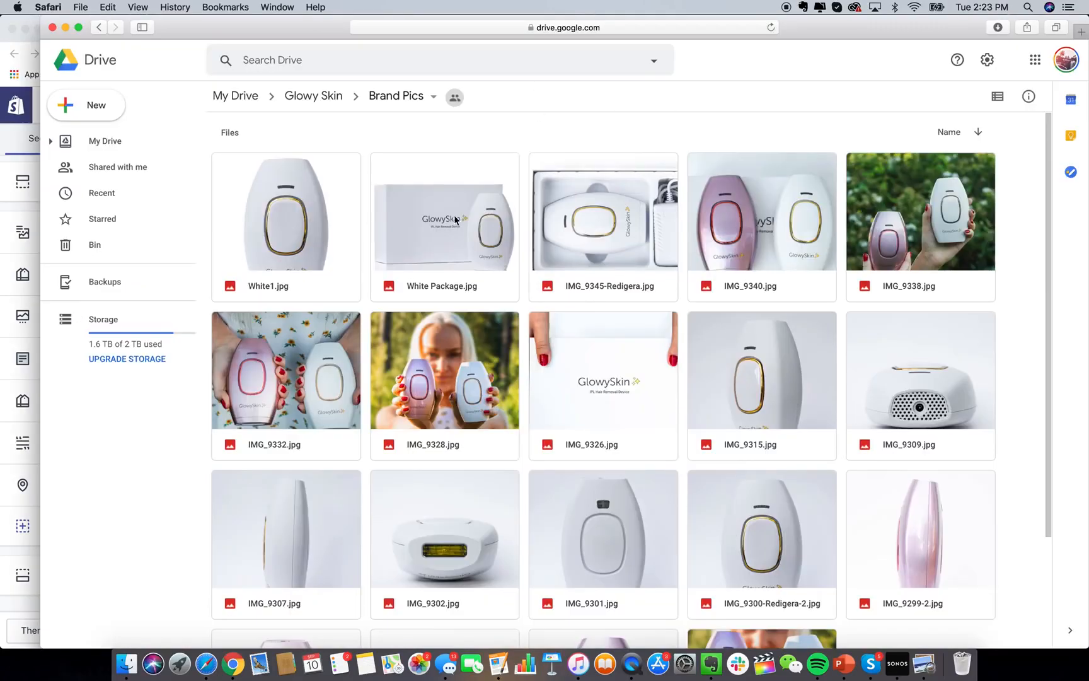
left_click(788, 241)
double_click(788, 238)
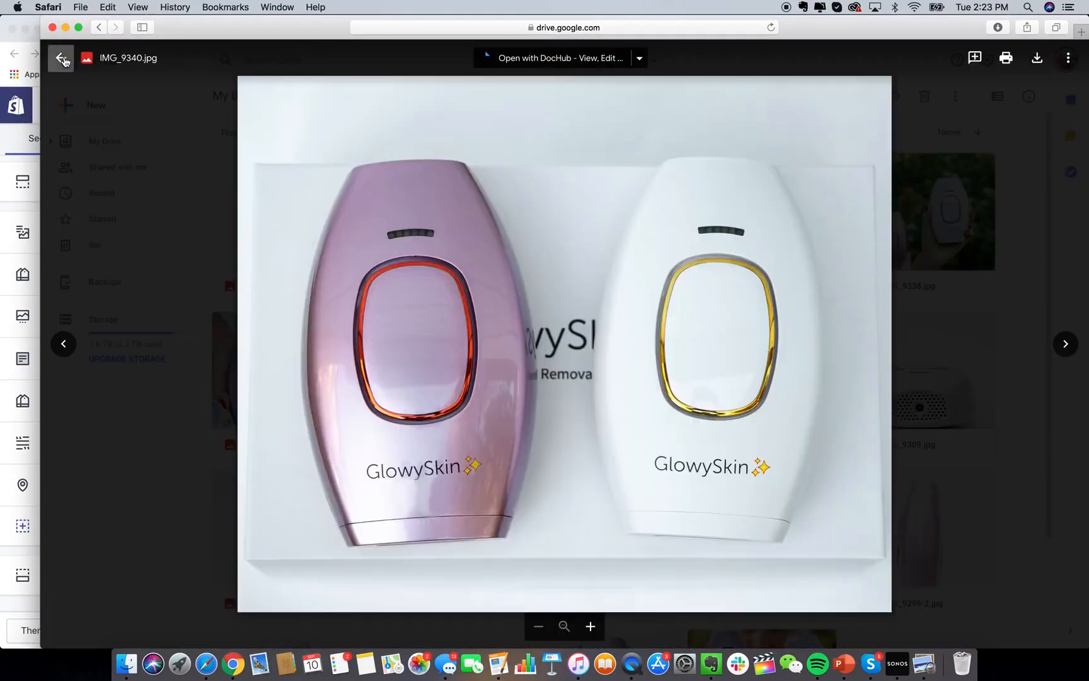
left_click(62, 59)
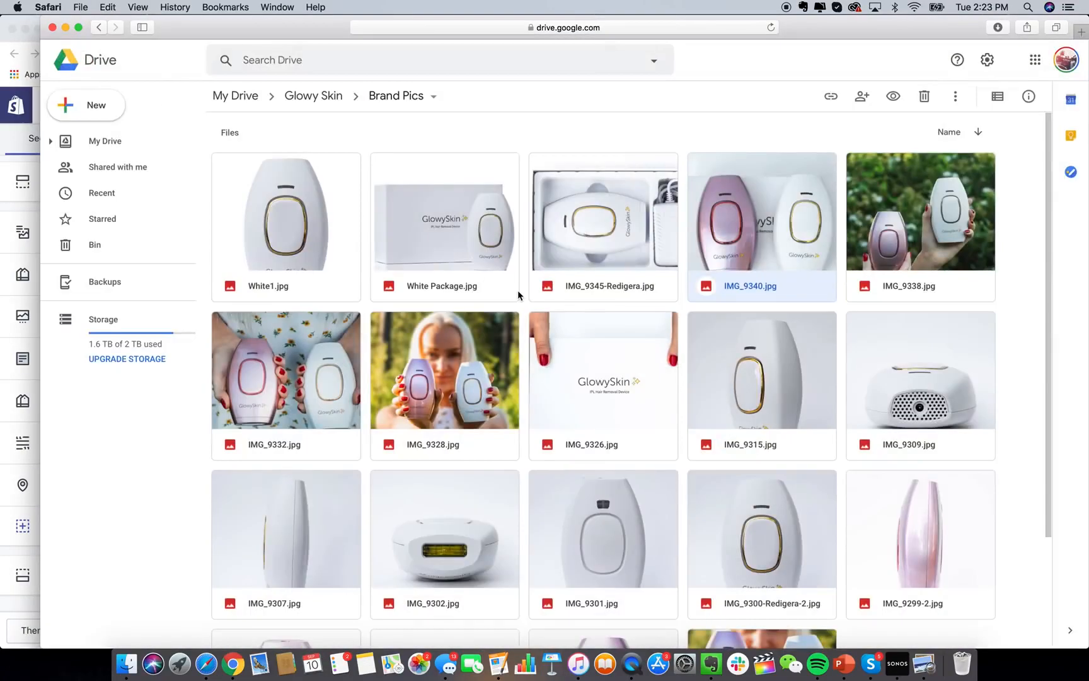
scroll(711, 399, "down", 4)
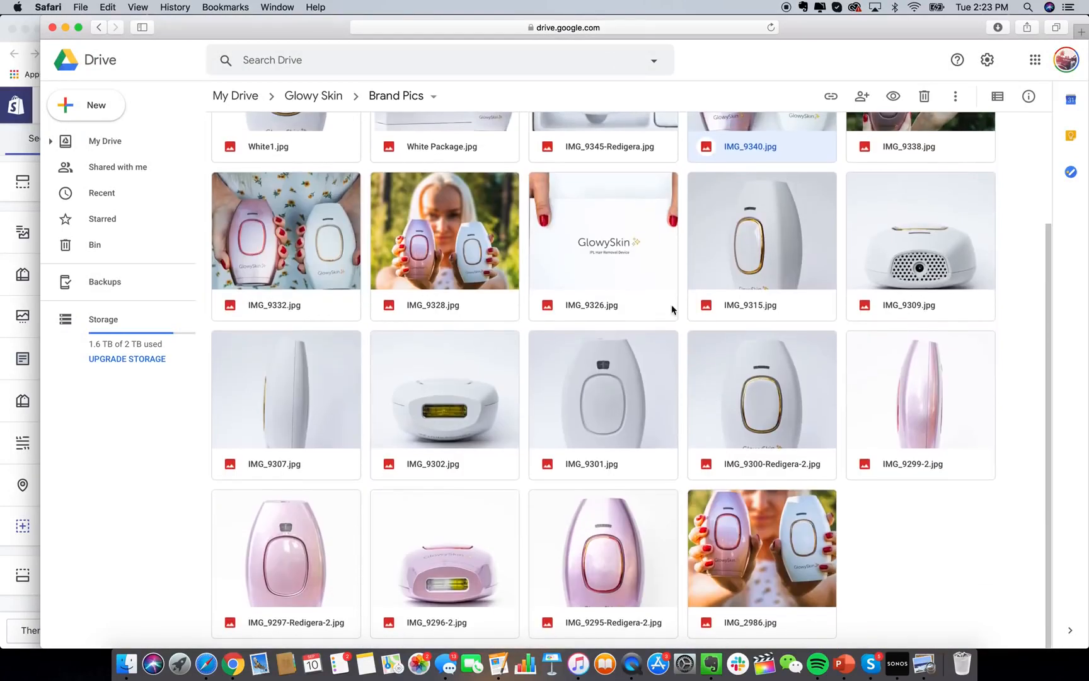
double_click(659, 278)
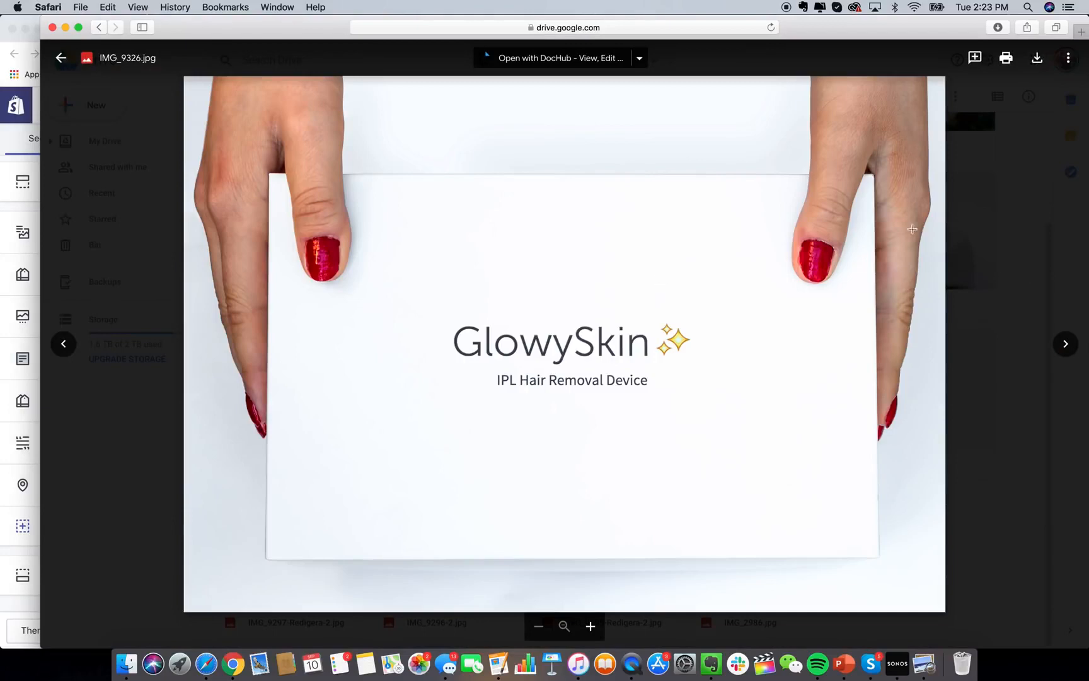
left_click(996, 220)
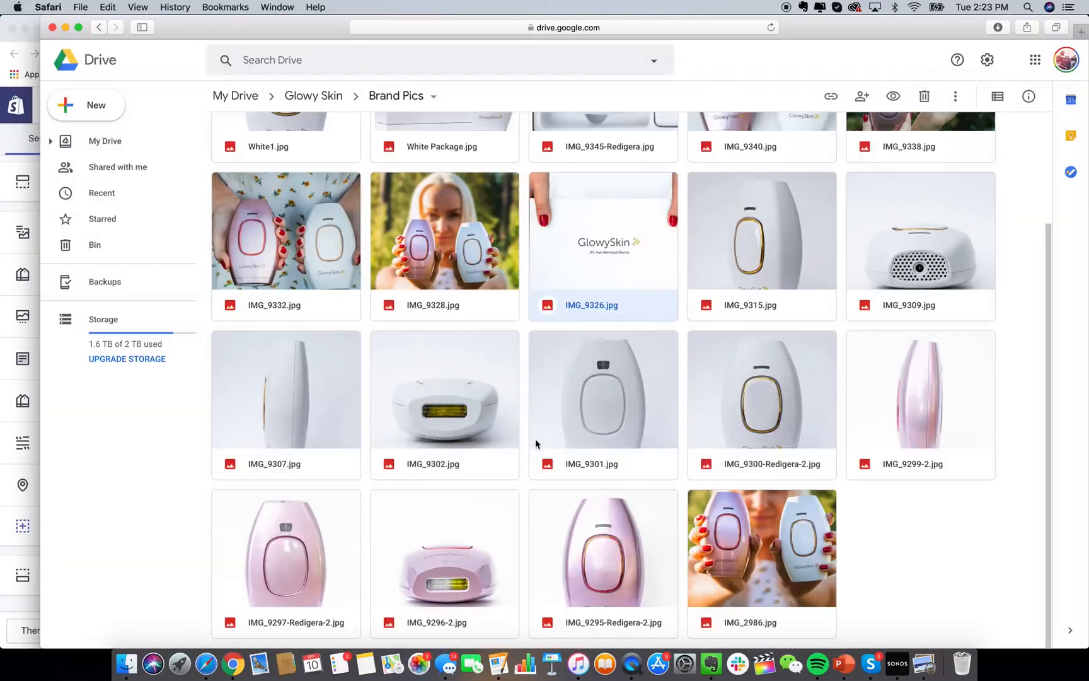
scroll(535, 439, "up", 3)
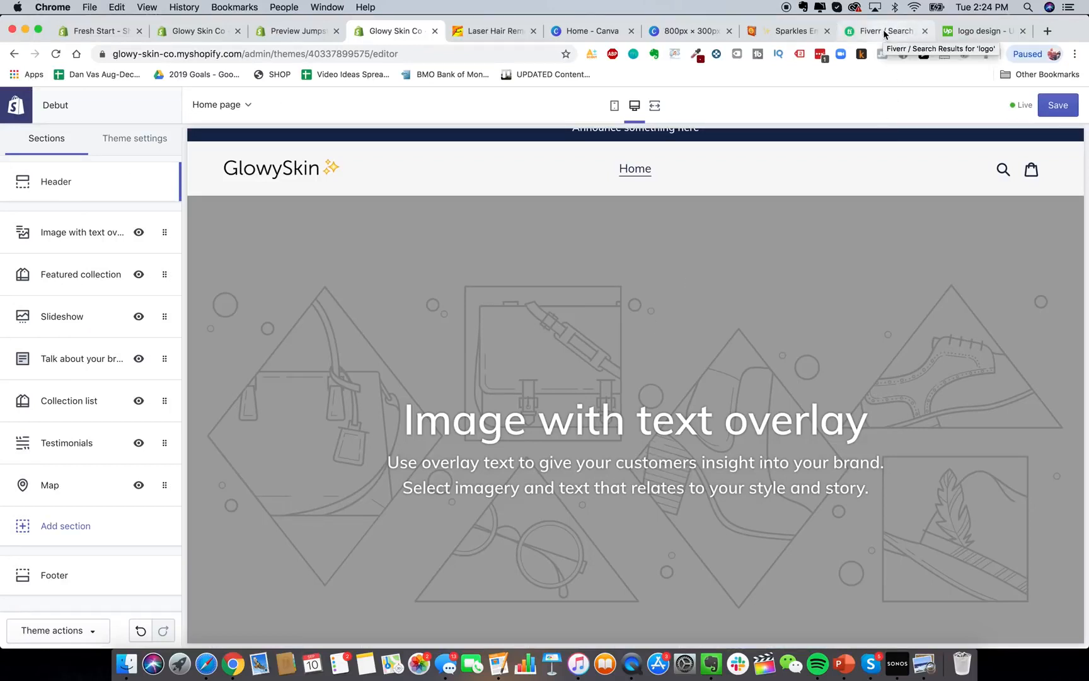
Apply the GlowySkin box photo to the Image with text overlay section.
left_click(964, 33)
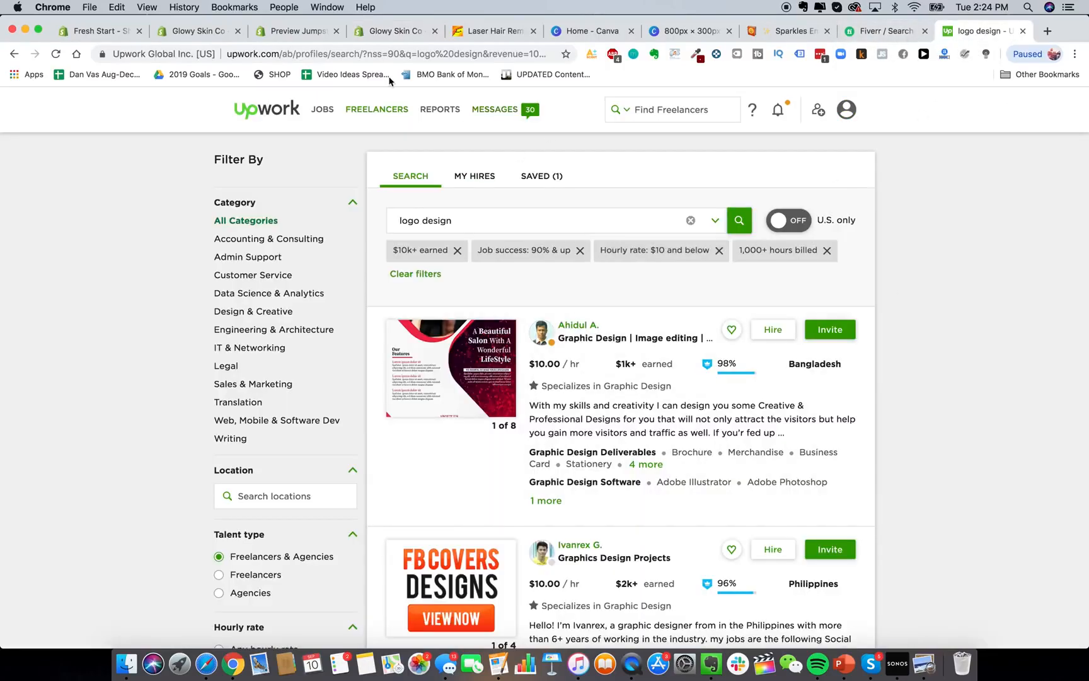
left_click(414, 33)
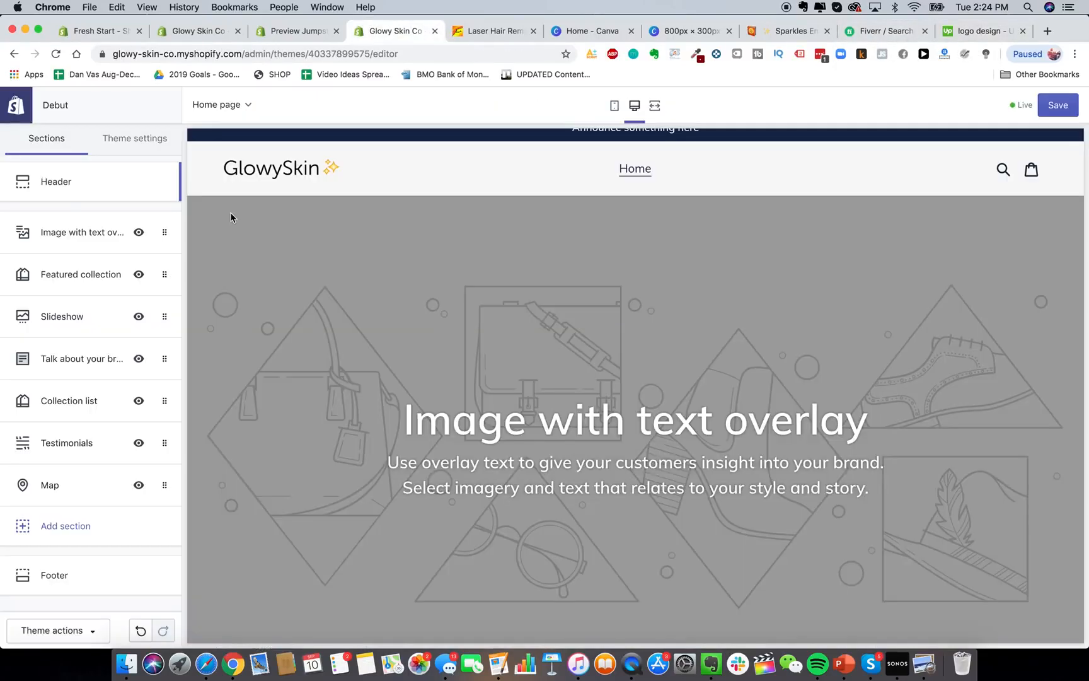
left_click(71, 232)
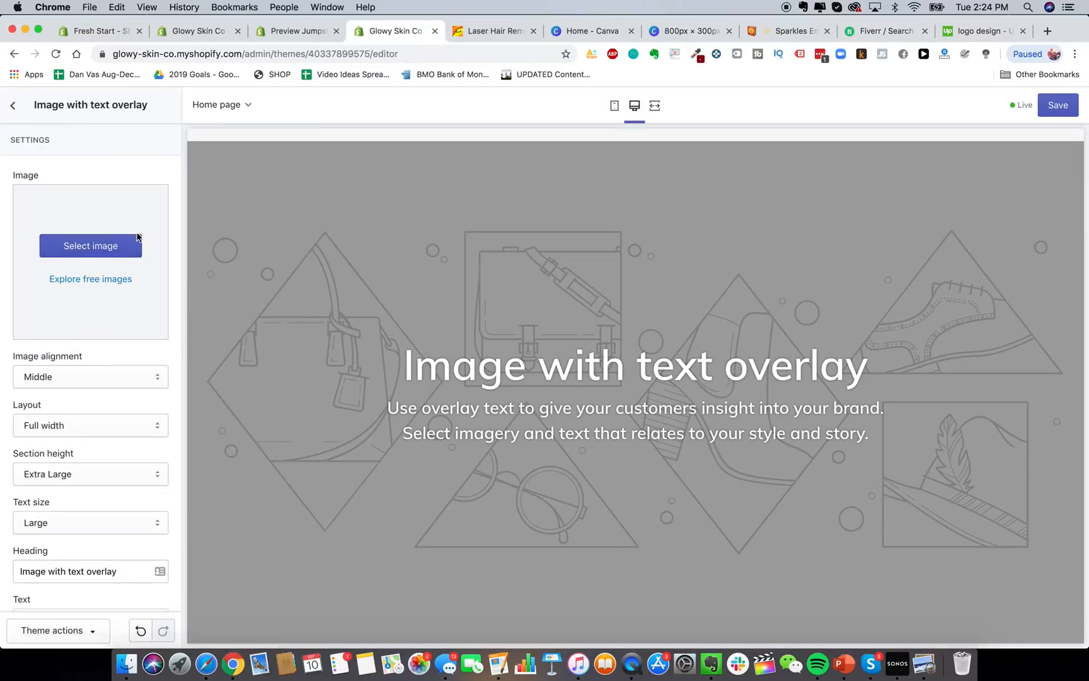
left_click(114, 251)
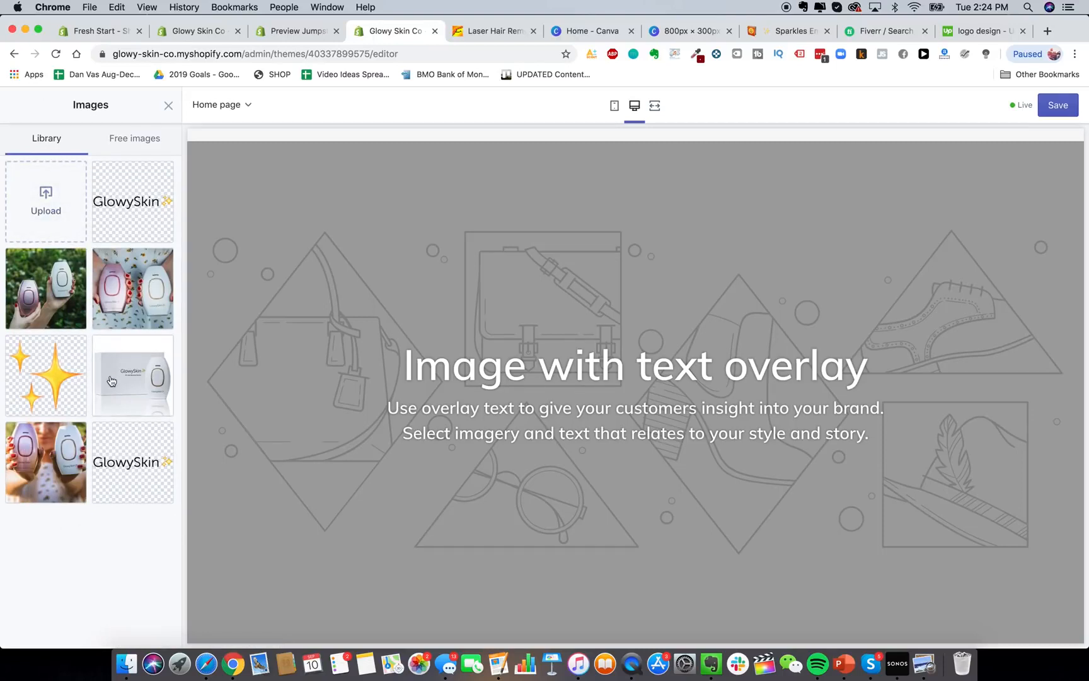
left_click(153, 386)
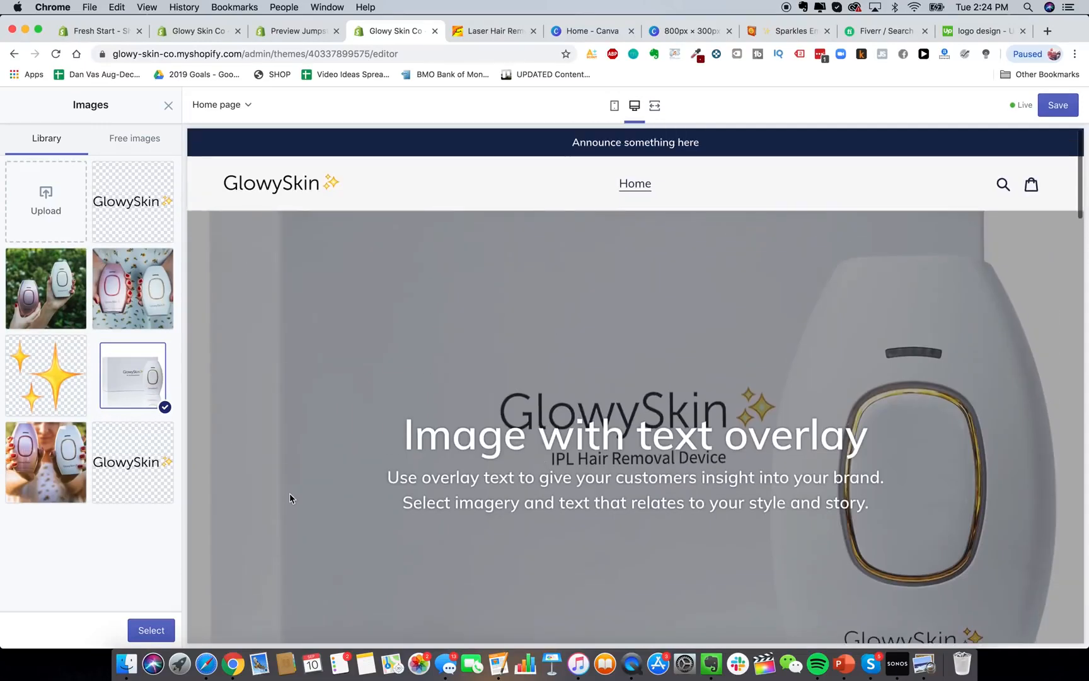
left_click(151, 630)
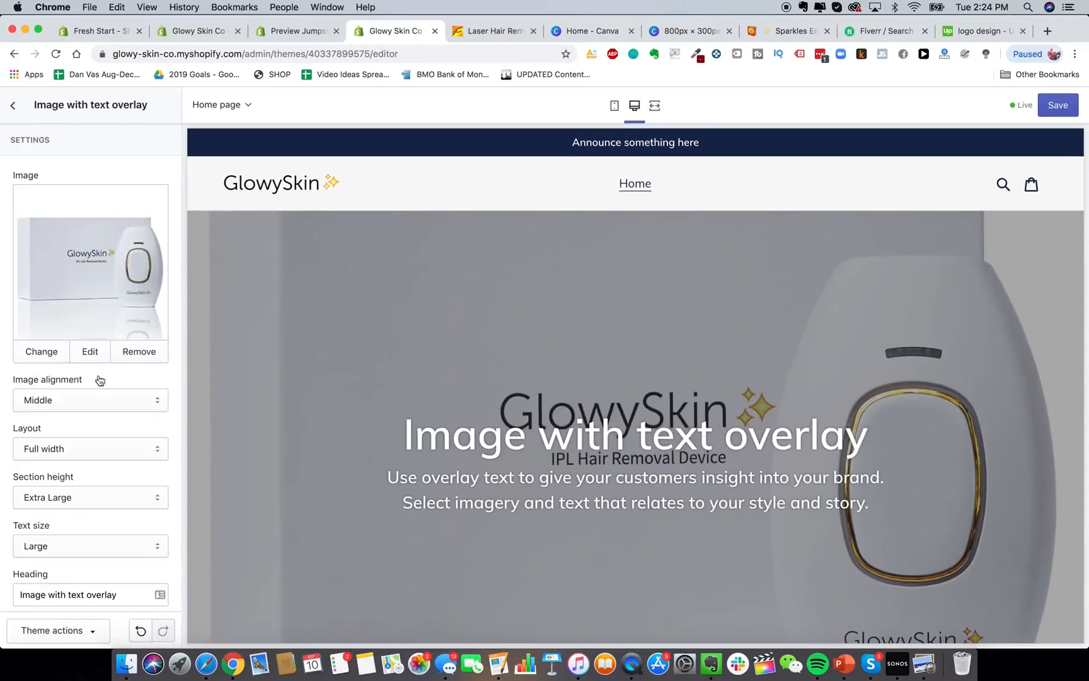
Set the section's image alignment to Middle after trying Top and Bottom.
left_click(104, 399)
left_click(99, 394)
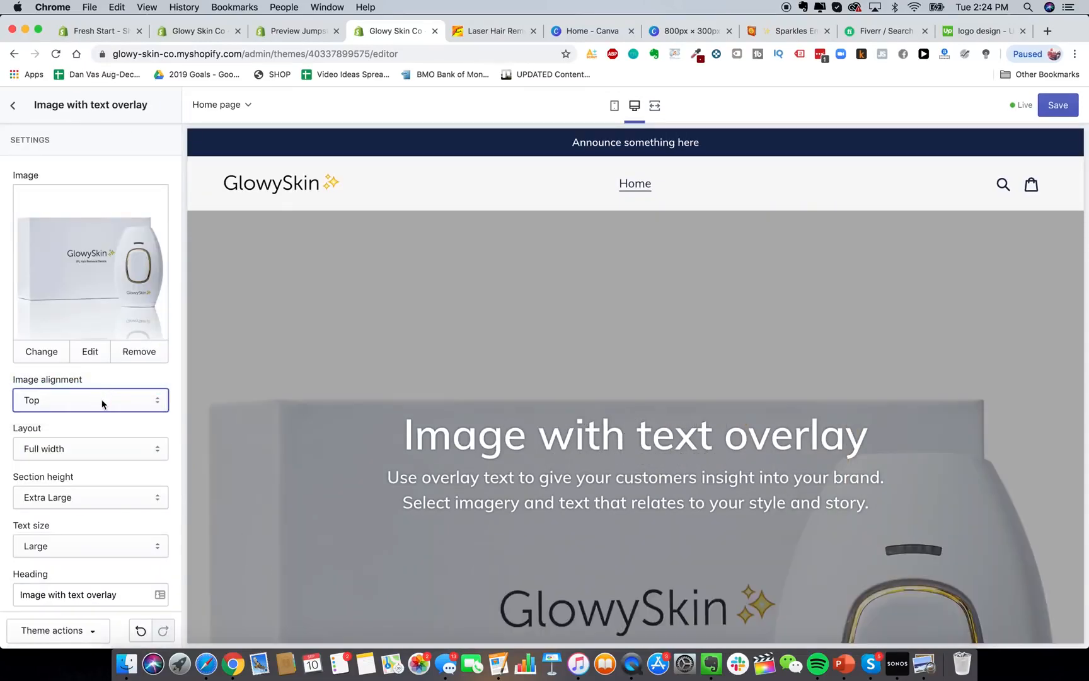
left_click(101, 402)
left_click(490, 409)
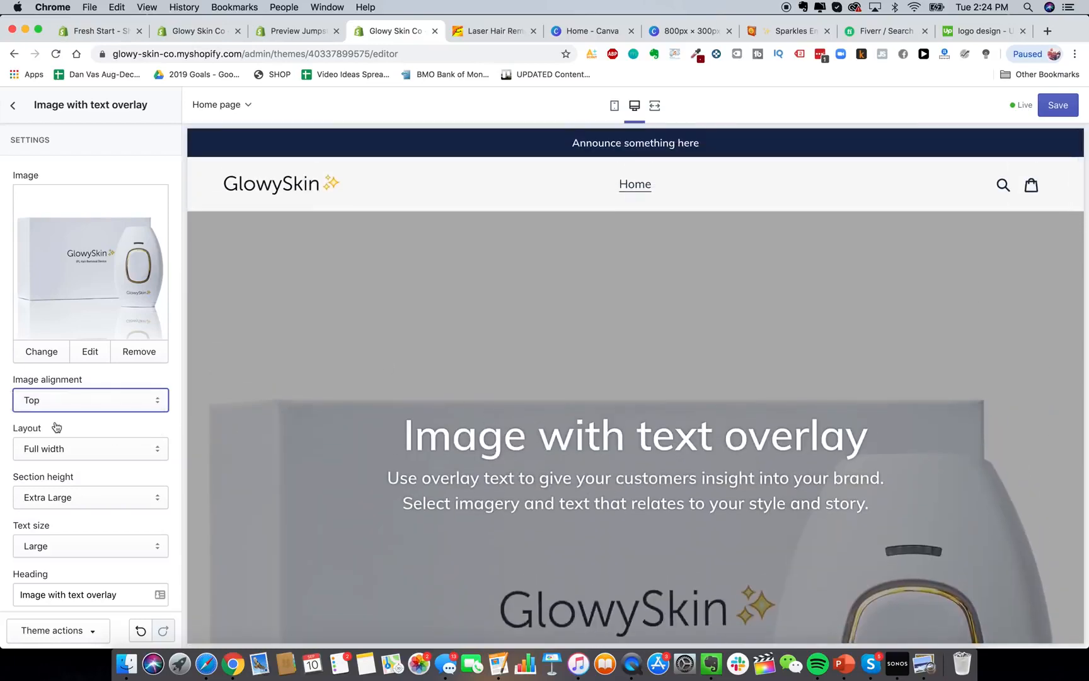
left_click(69, 405)
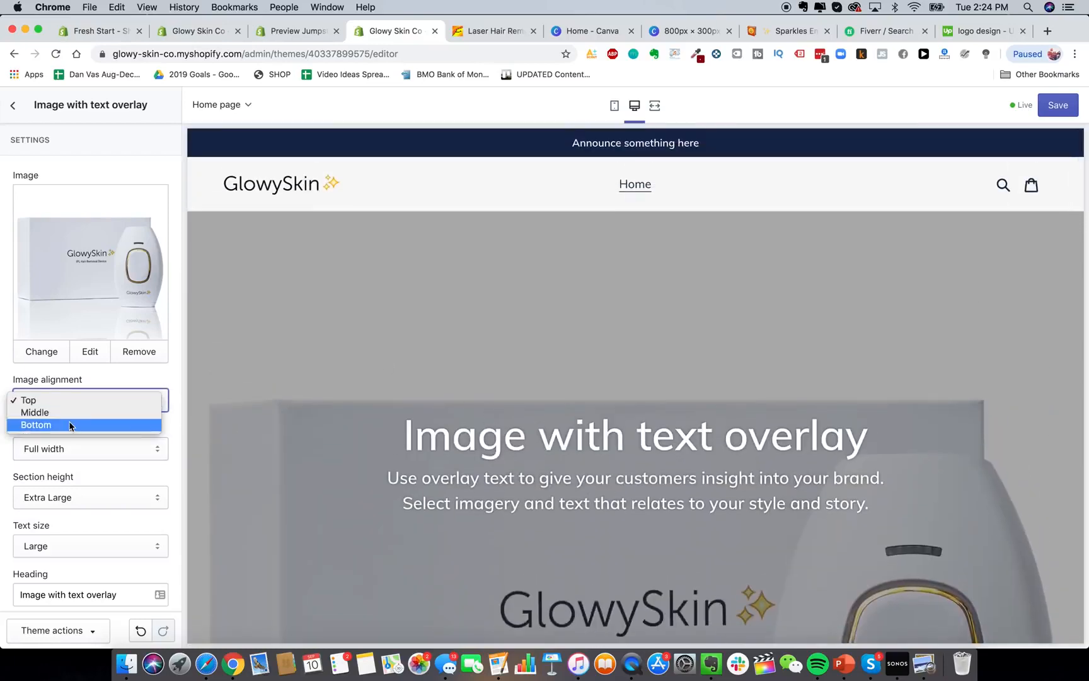
left_click(73, 423)
scroll(473, 464, "down", 2)
left_click(108, 400)
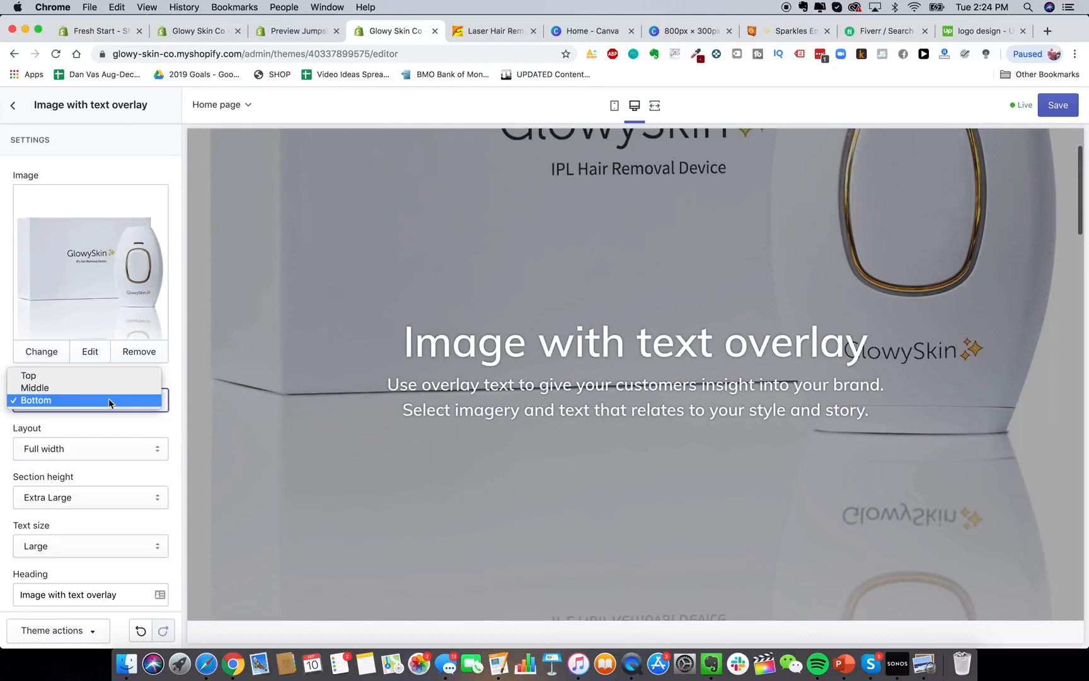
left_click(96, 438)
Try a Fixed width layout, revert to Full width, and select the heading text.
left_click(97, 441)
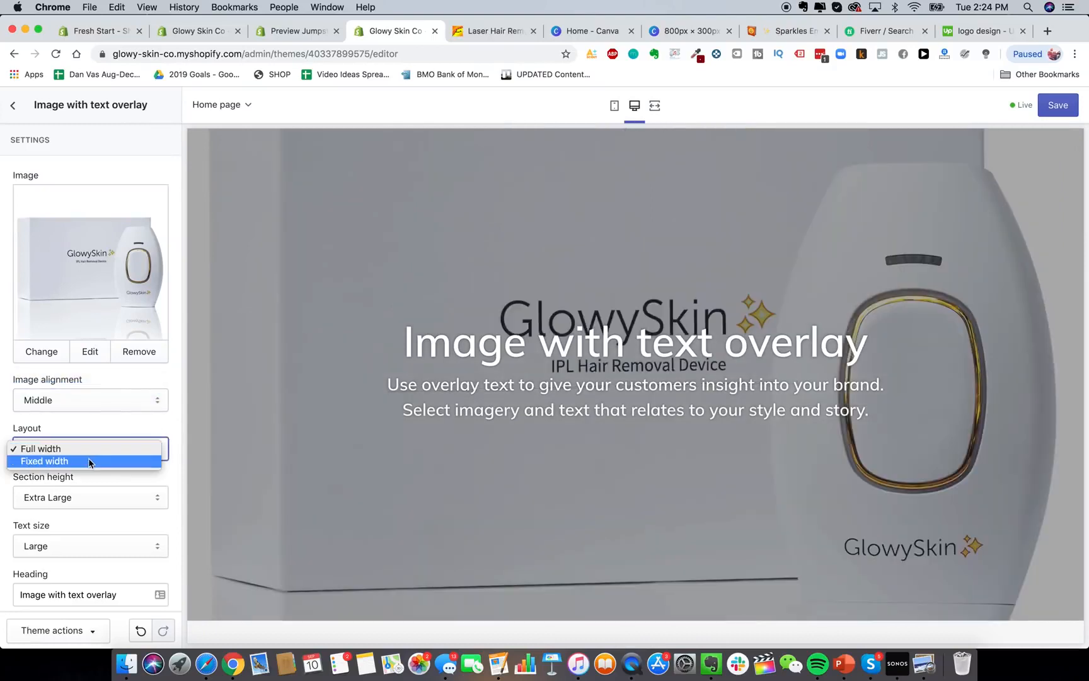
left_click(88, 458)
left_click(89, 458)
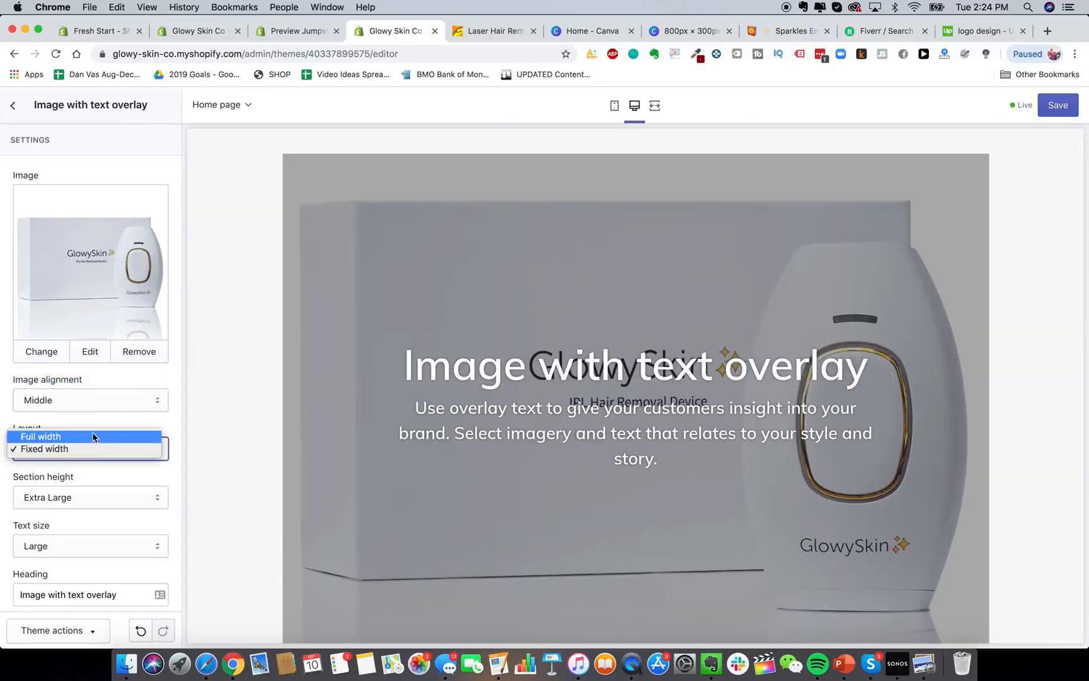
left_click(92, 436)
scroll(94, 378, "down", 4)
triple_click(146, 347)
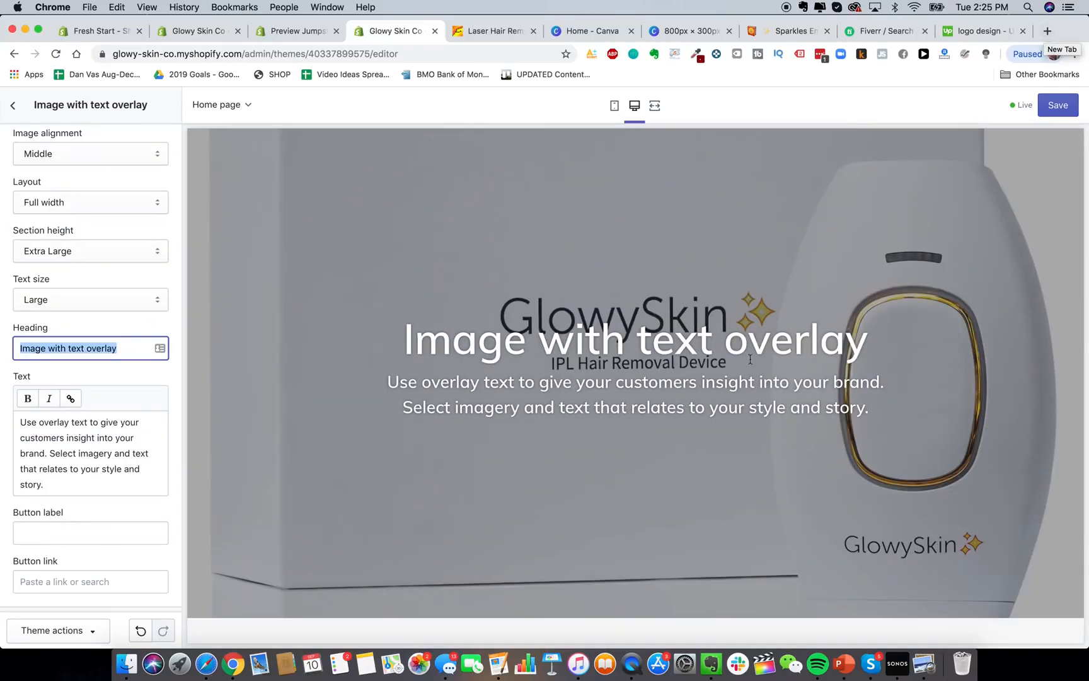
scroll(877, 432, "up", 3)
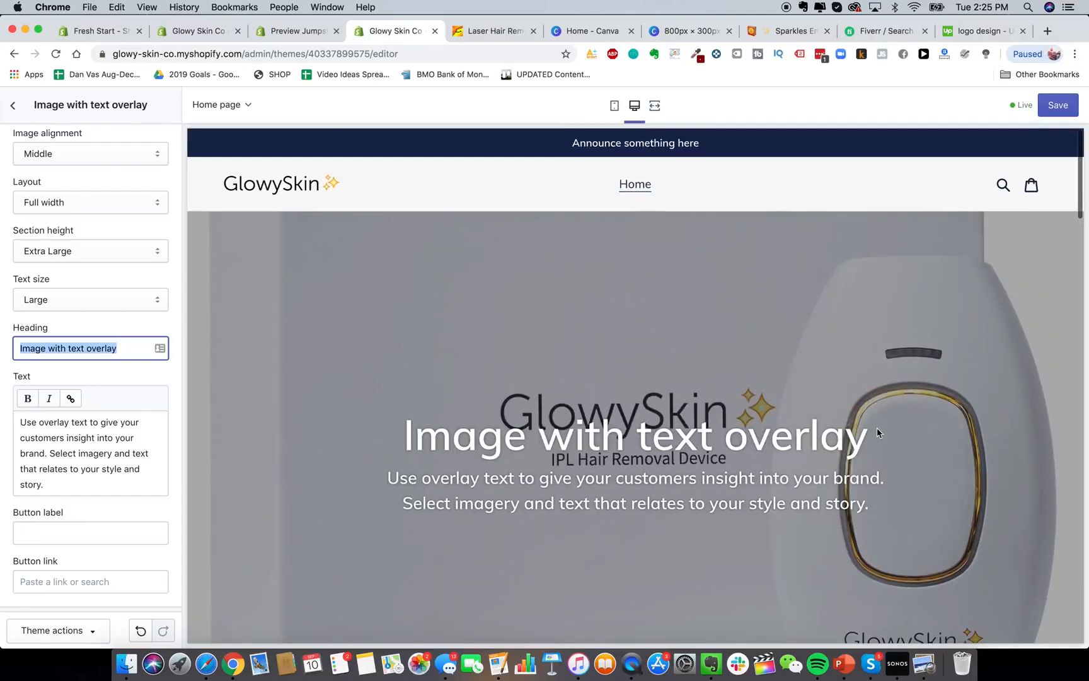
Load heysilkyskin.com in a new browser tab for reference.
left_click(1045, 32)
type("heysil")
key("Return")
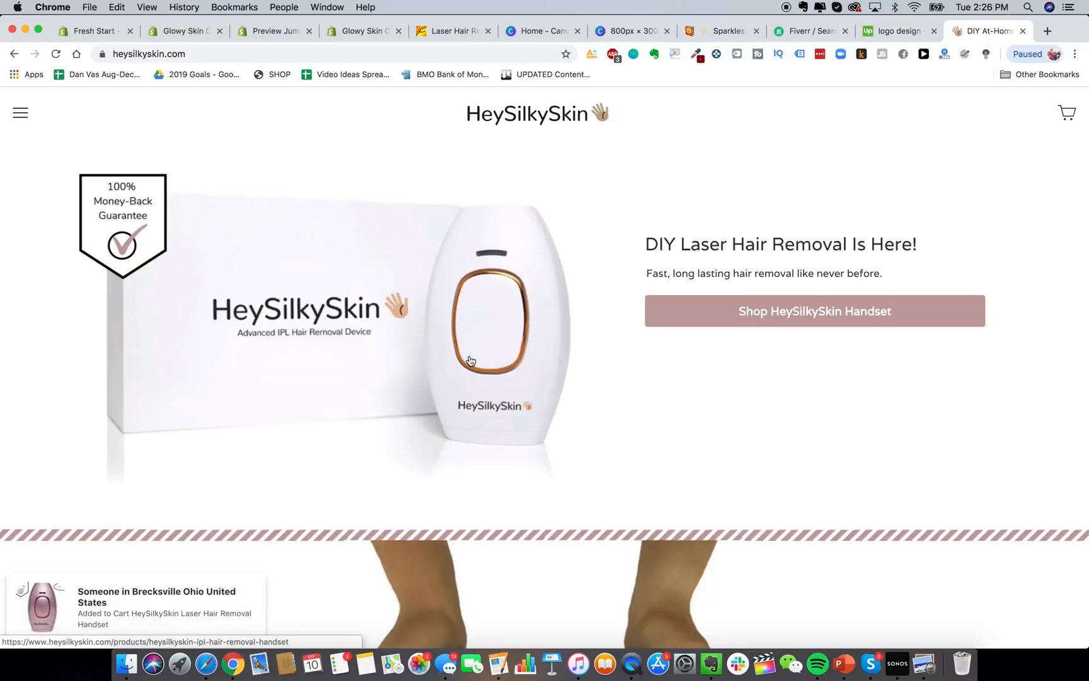
scroll(524, 348, "down", 5)
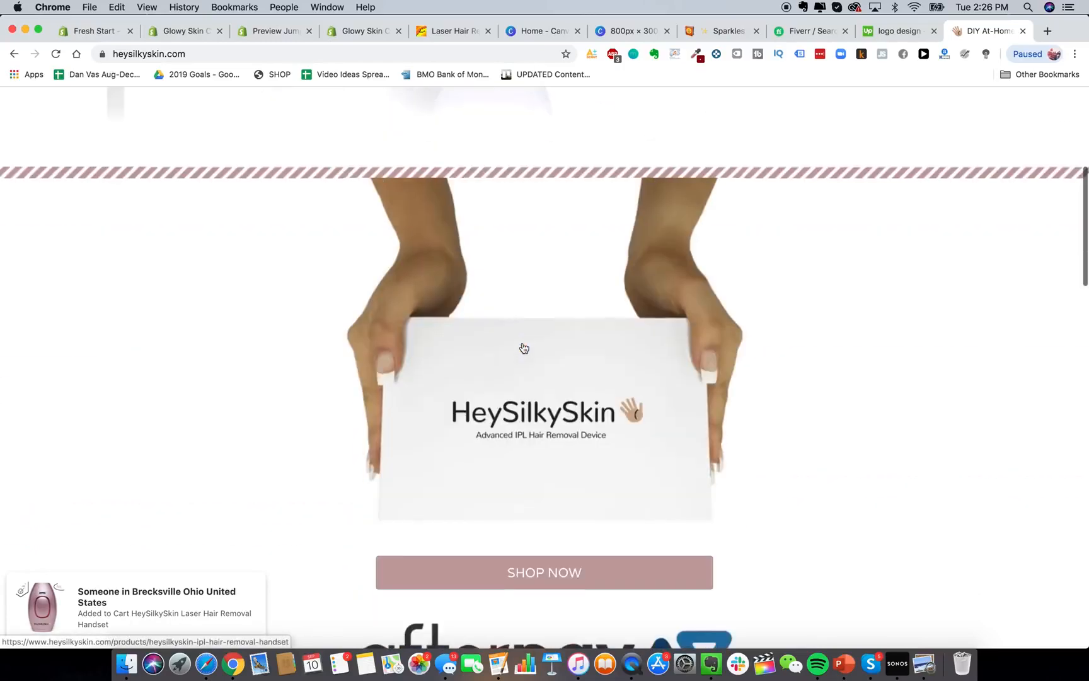
scroll(524, 348, "down", 5)
scroll(524, 348, "up", 10)
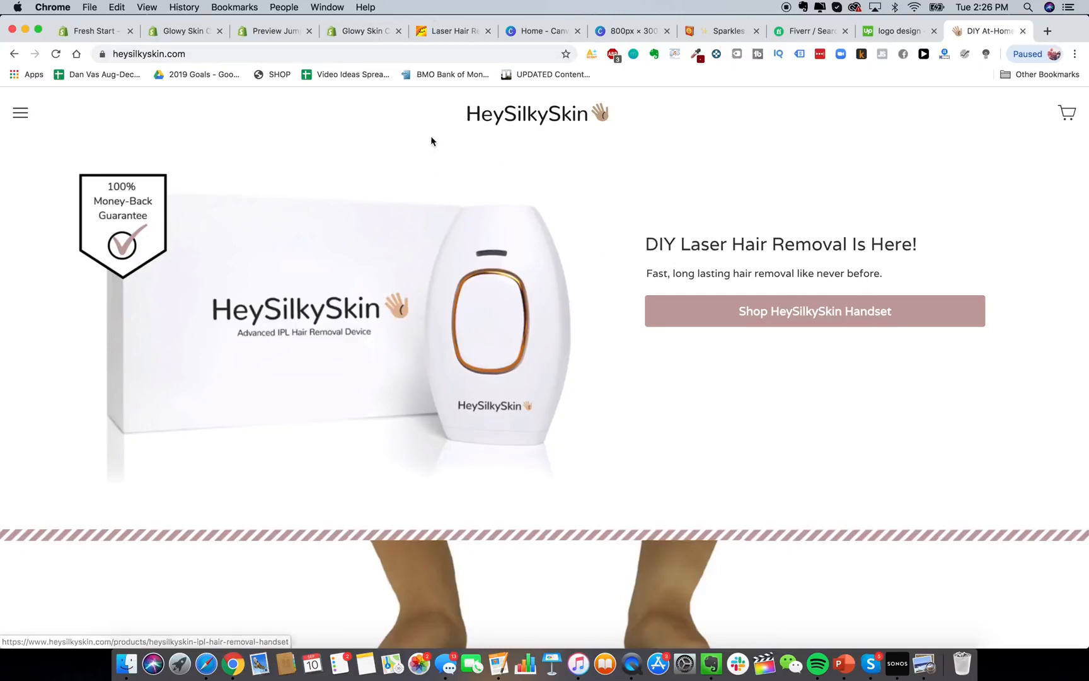
Enter the heading 'Do-It-Yourself Laser Hair Removal Is Here', then shorten it to 'DIY'.
left_click(370, 38)
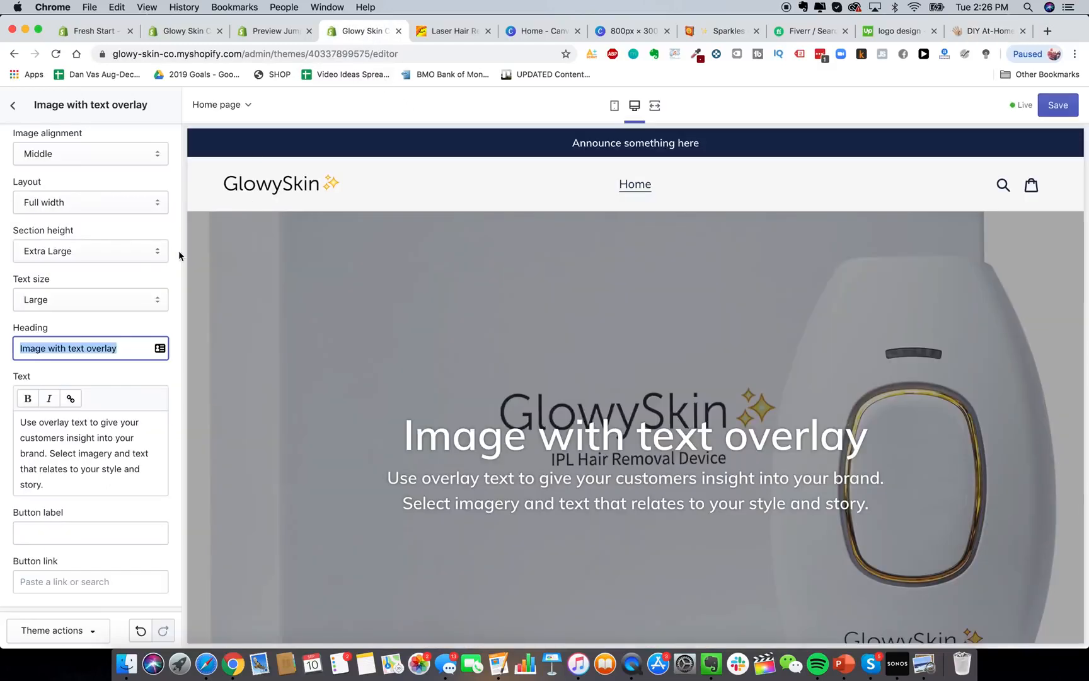
type("Do-It-Y")
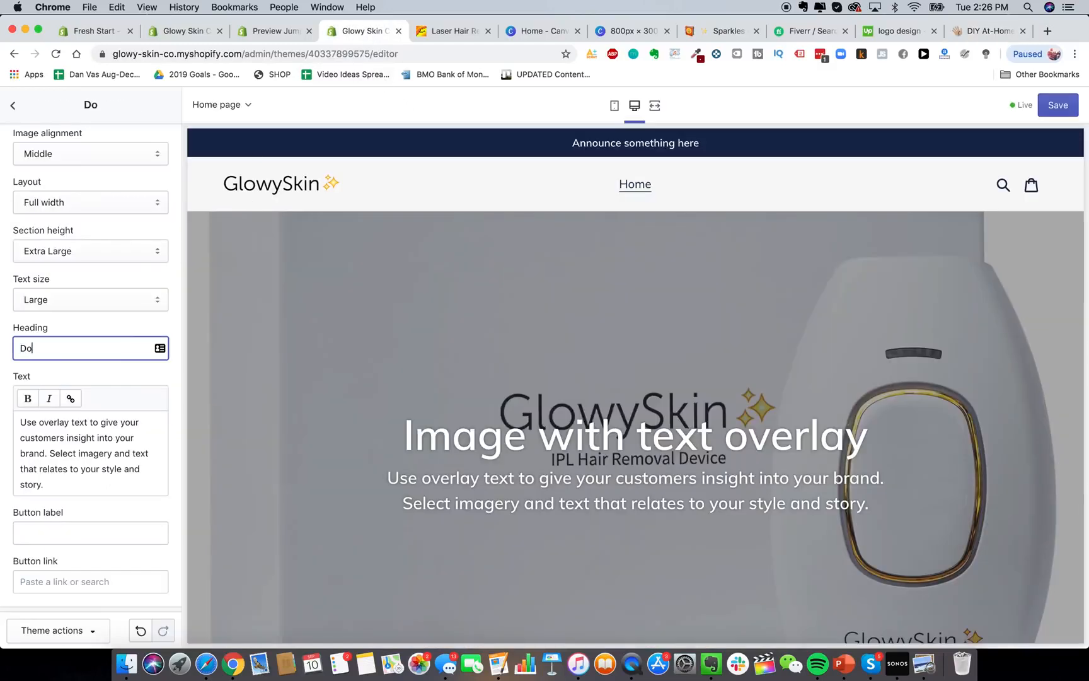
type("self ")
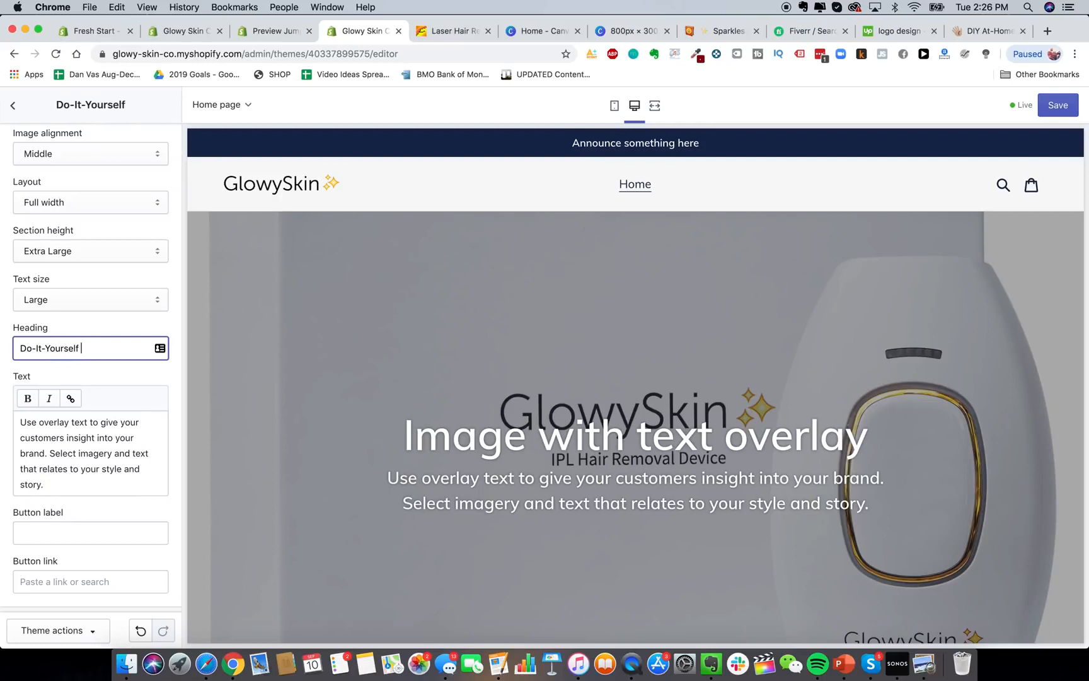
type("Laser Hair Removal I")
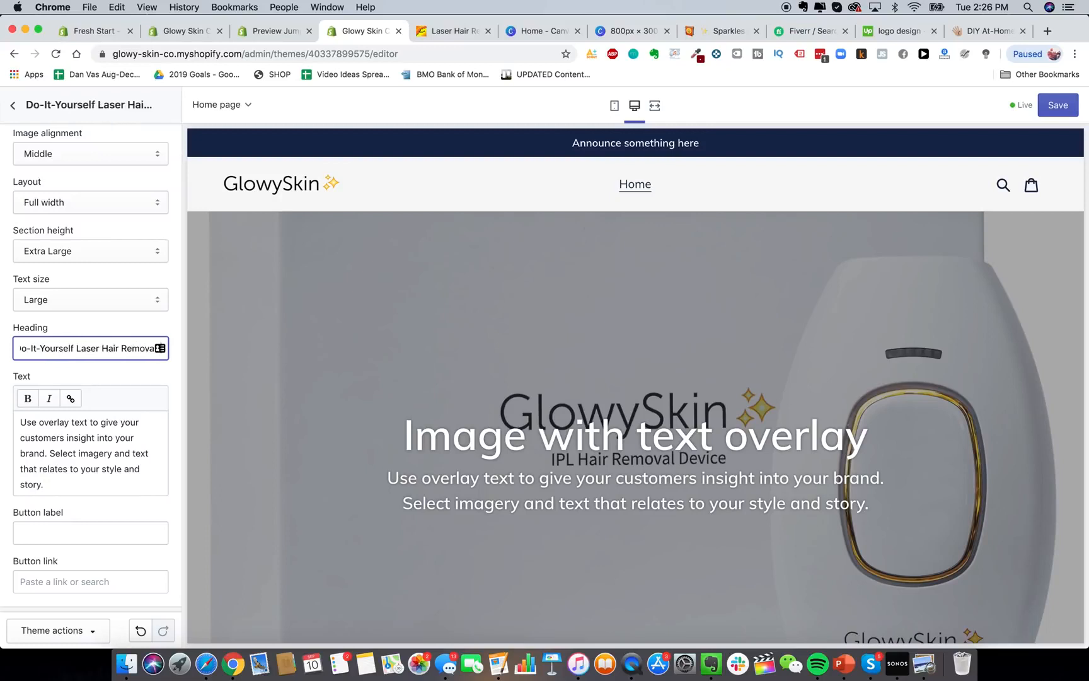
type("s Her")
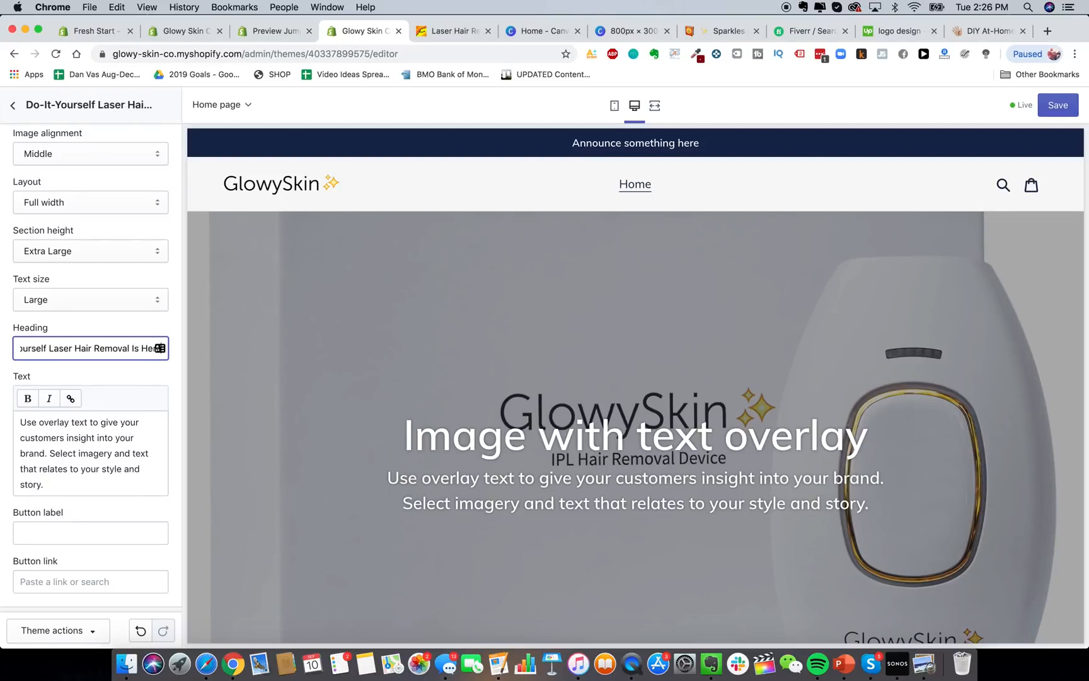
left_click(103, 472)
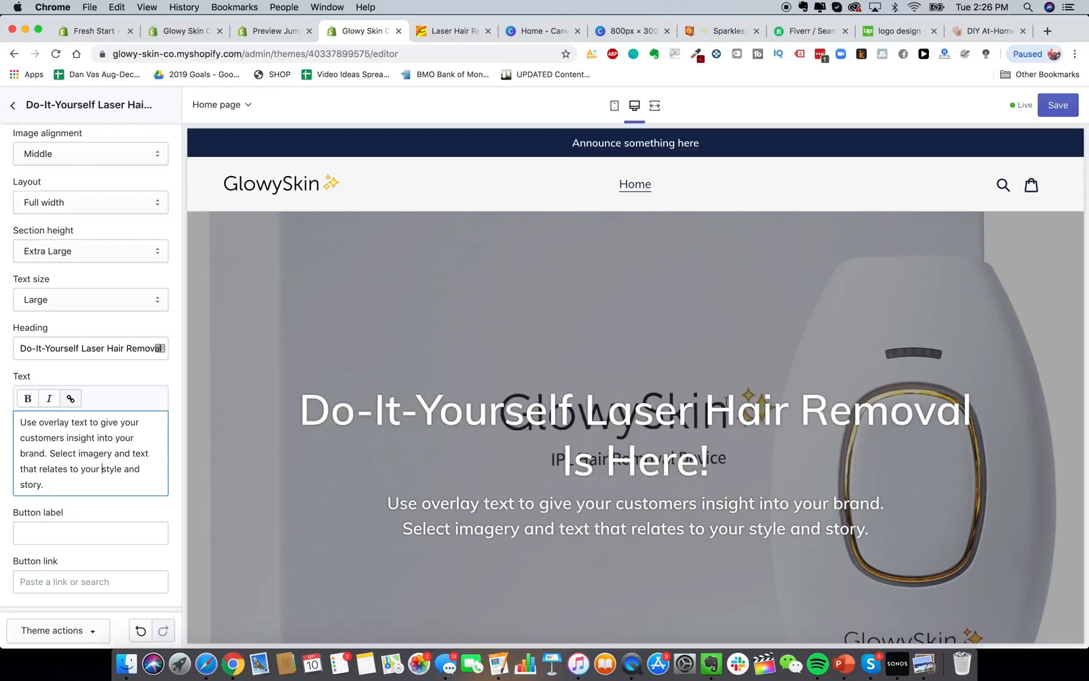
left_click_drag(20, 348, 81, 348)
type("DIY")
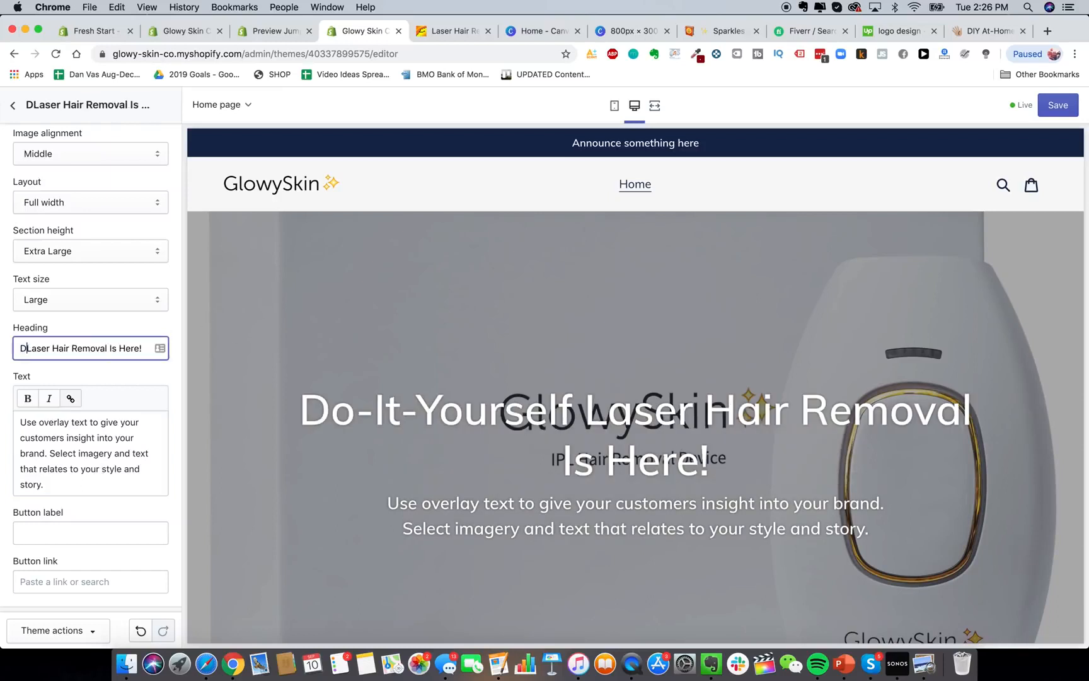
left_click(133, 466)
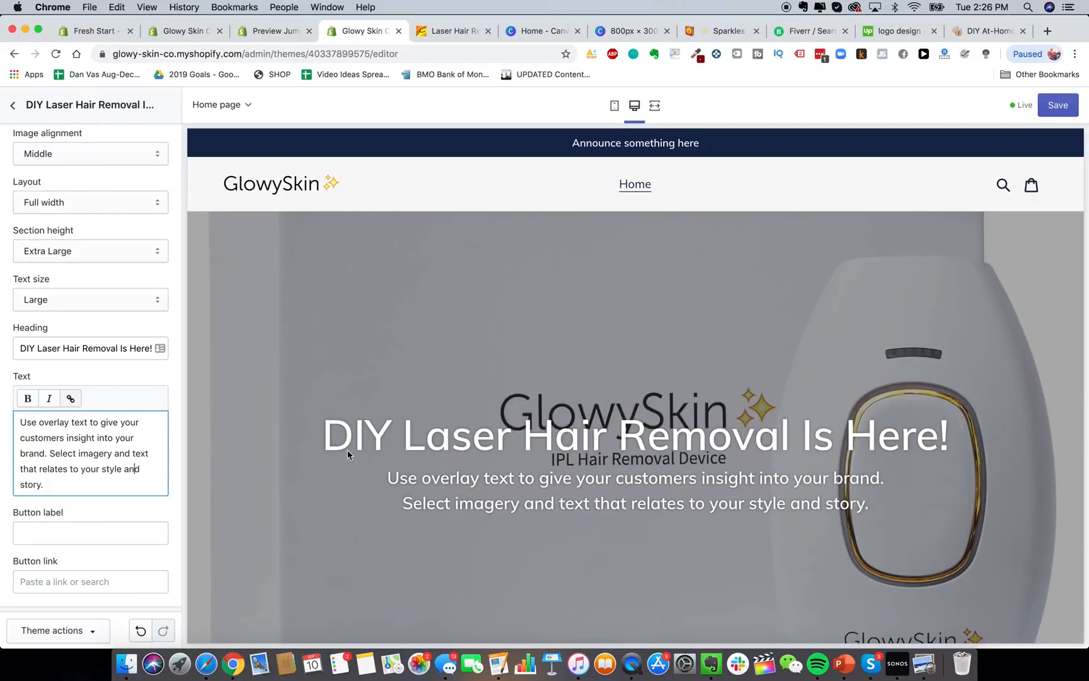
Try 'Premium Laser' in the heading, then restore 'DIY Laser Hair Removal Is Here'.
scroll(597, 408, "down", 1)
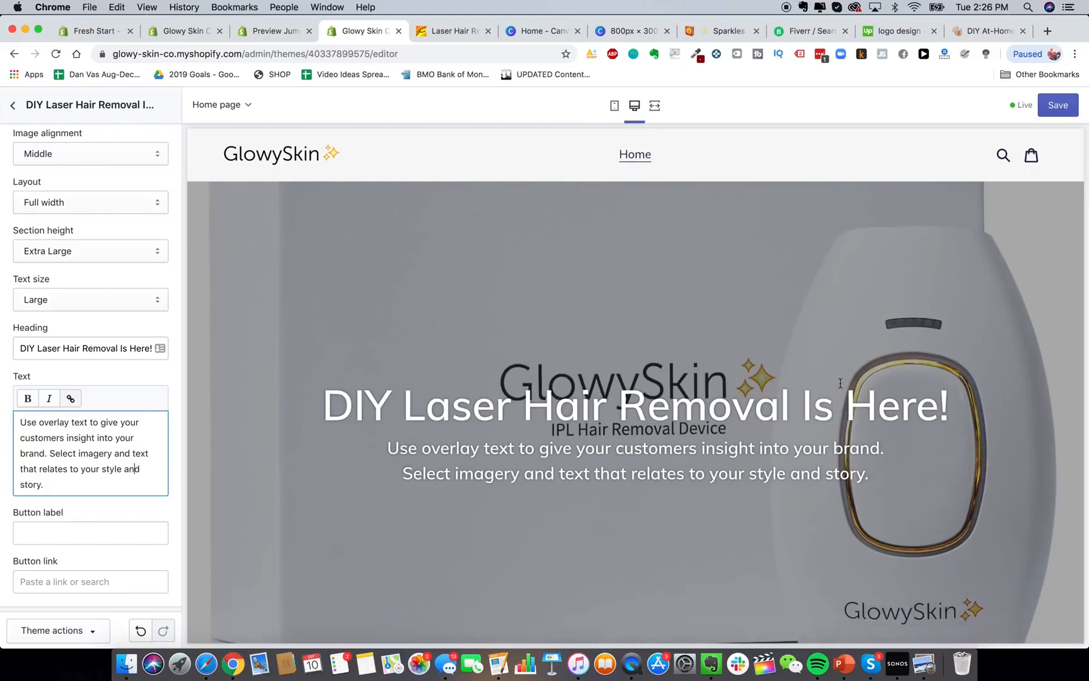
scroll(714, 438, "down", 2)
scroll(441, 498, "up", 3)
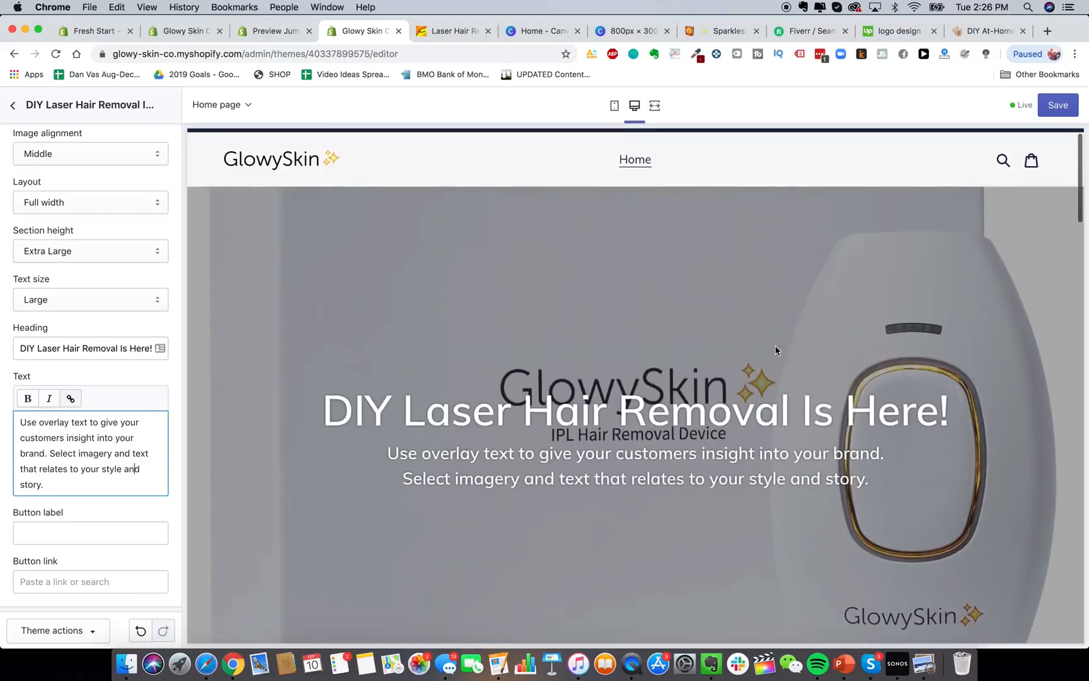
left_click_drag(119, 349, 175, 354)
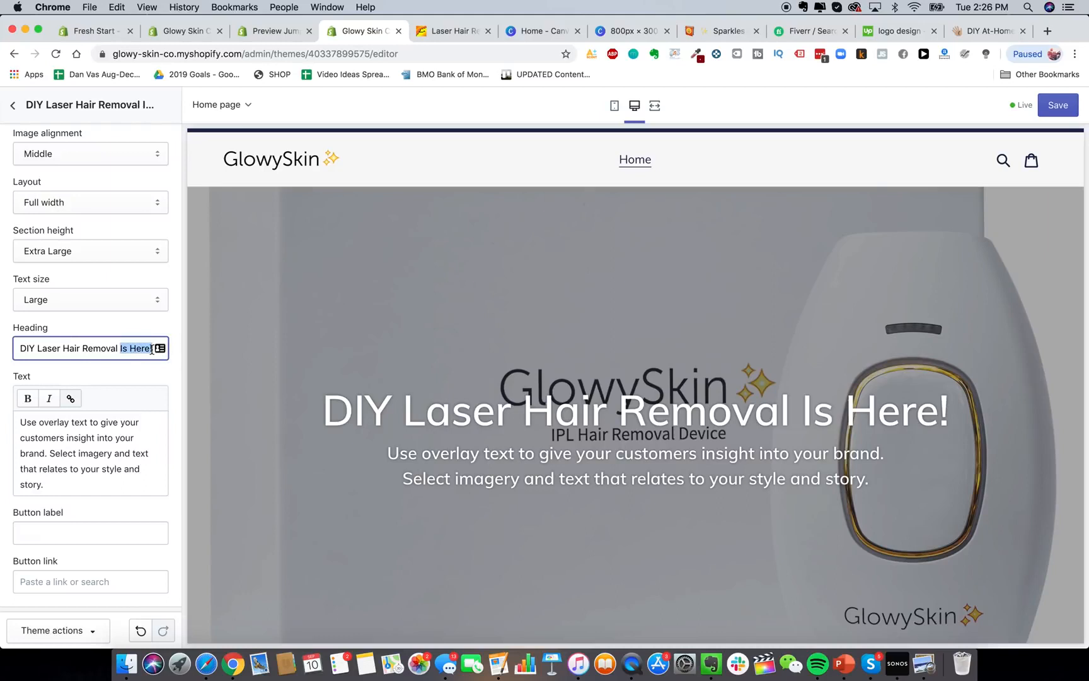
left_click(152, 349)
scroll(101, 381, "down", 1)
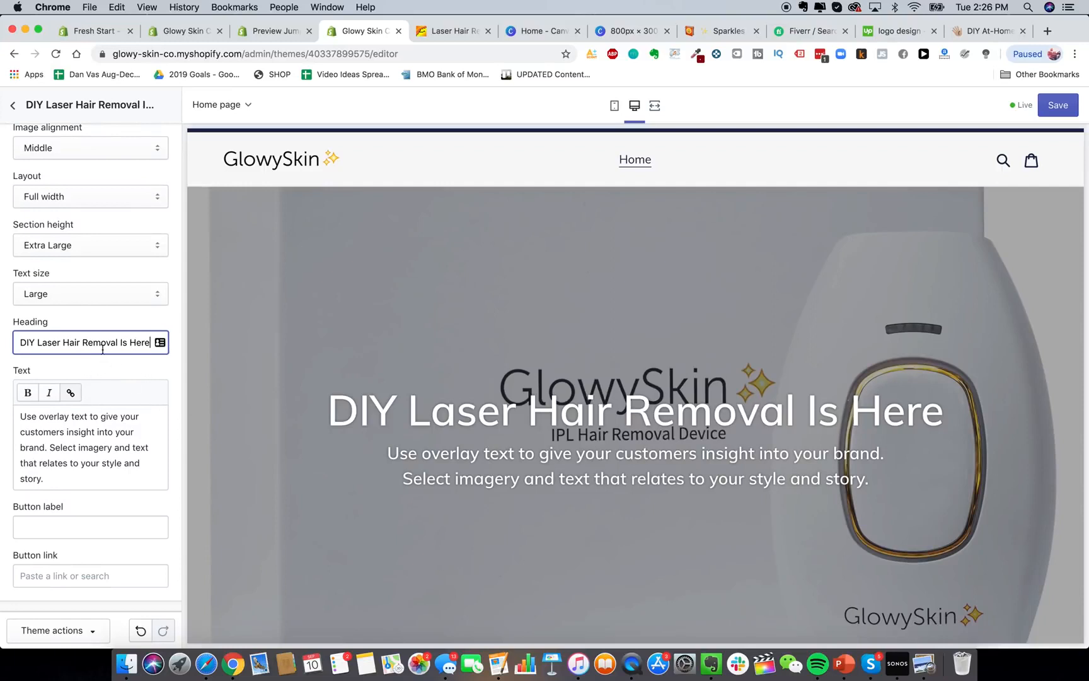
left_click_drag(63, 342, 21, 342)
type("Premium Laser")
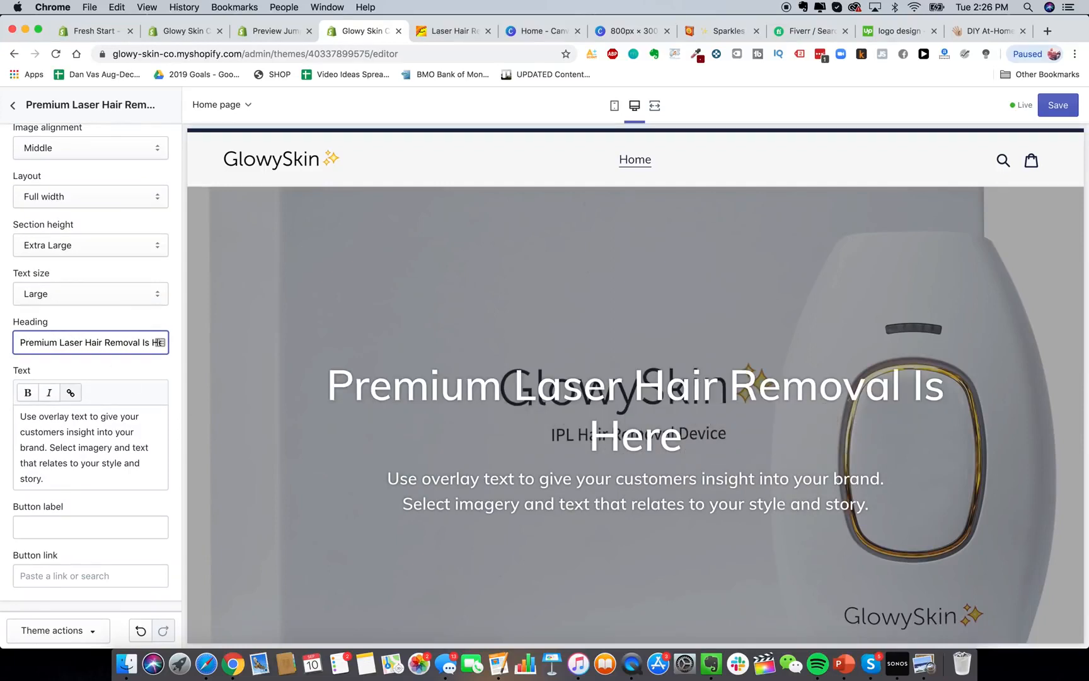
scroll(101, 341, "up", 2)
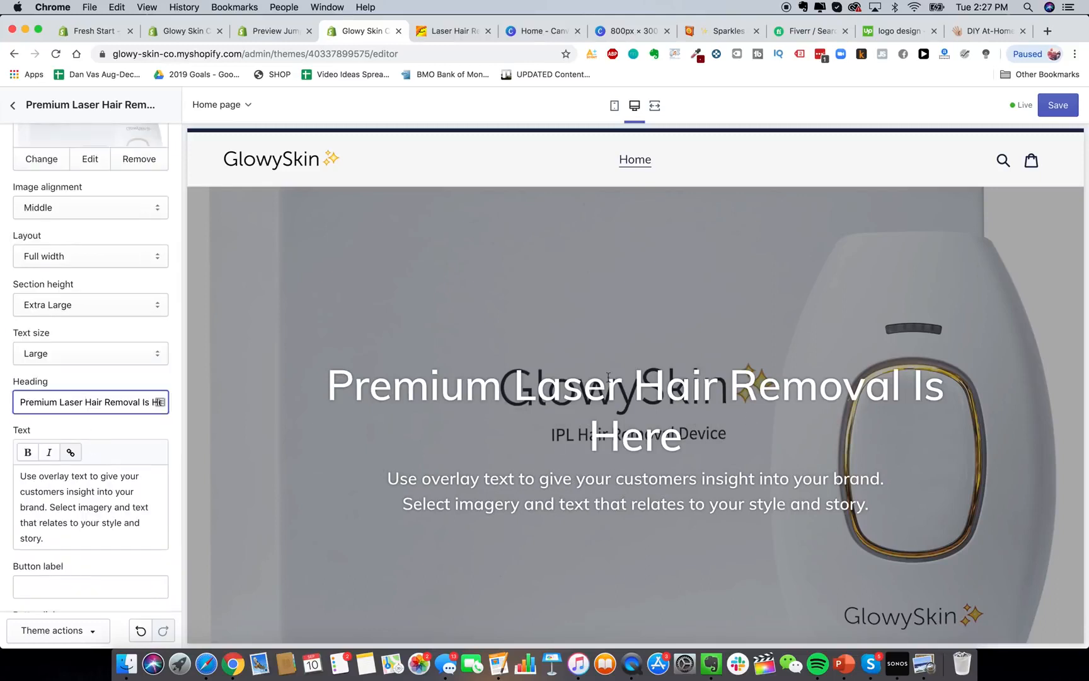
left_click_drag(61, 401, 20, 401)
type("D")
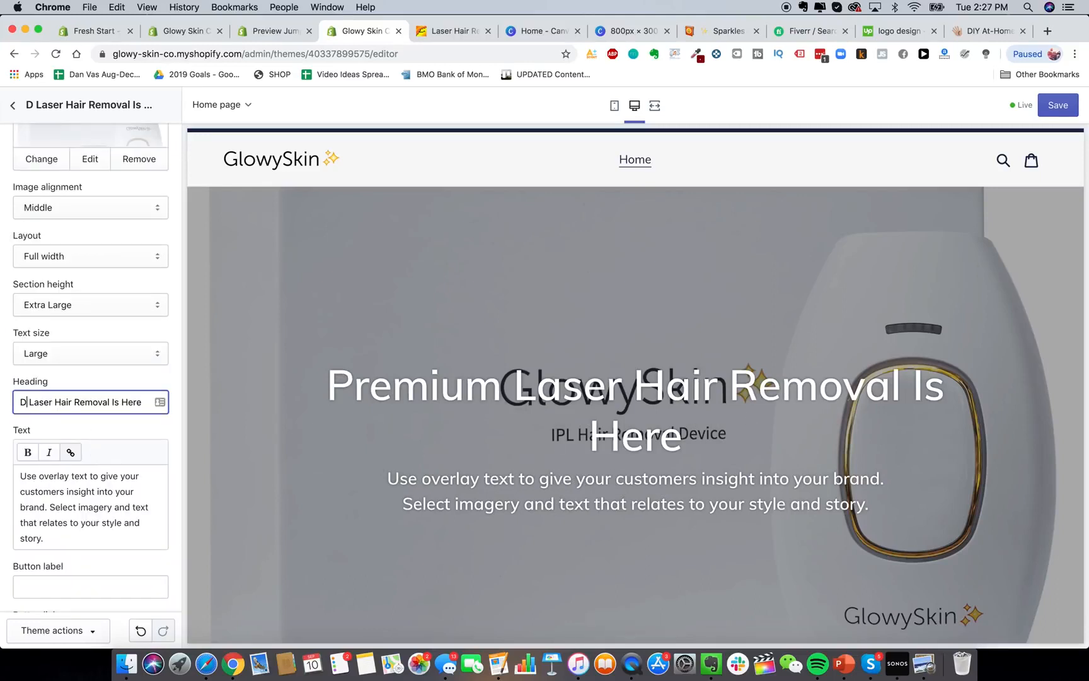
type("IY")
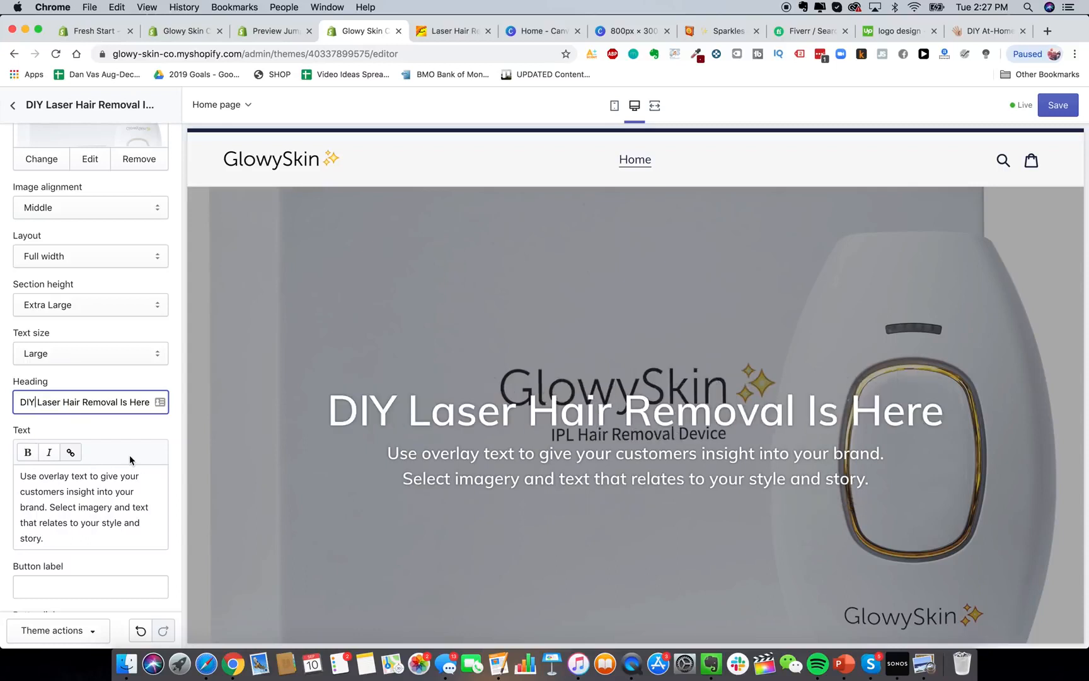
scroll(87, 464, "down", 1)
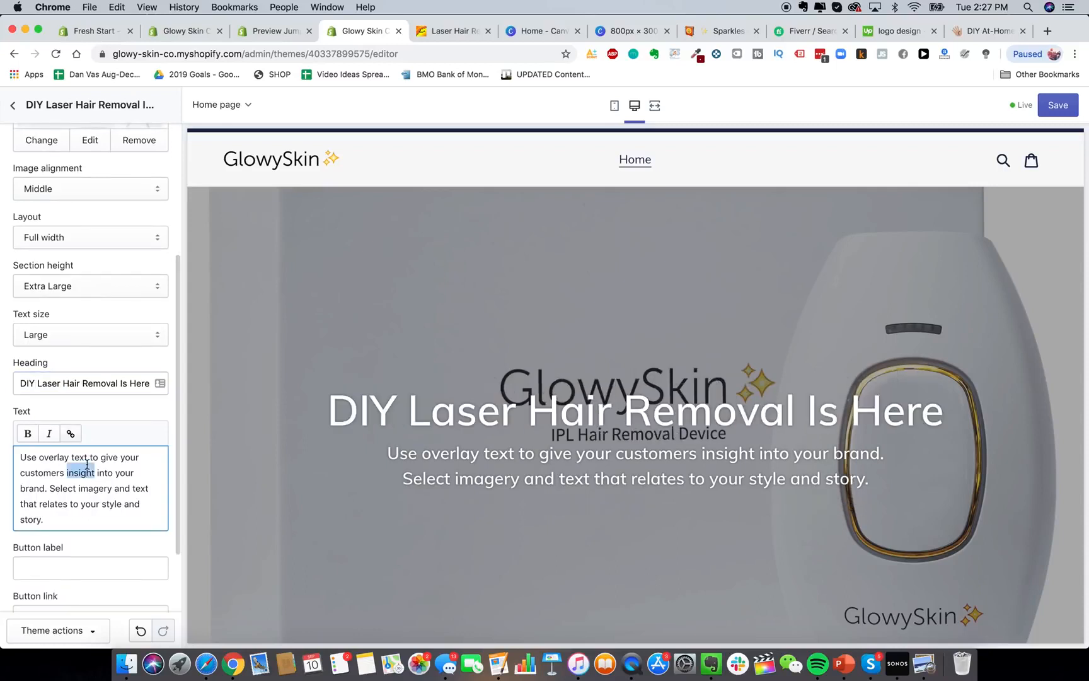
Replace the body text with 'The best laser hair removal device on the planet.'.
triple_click(87, 466)
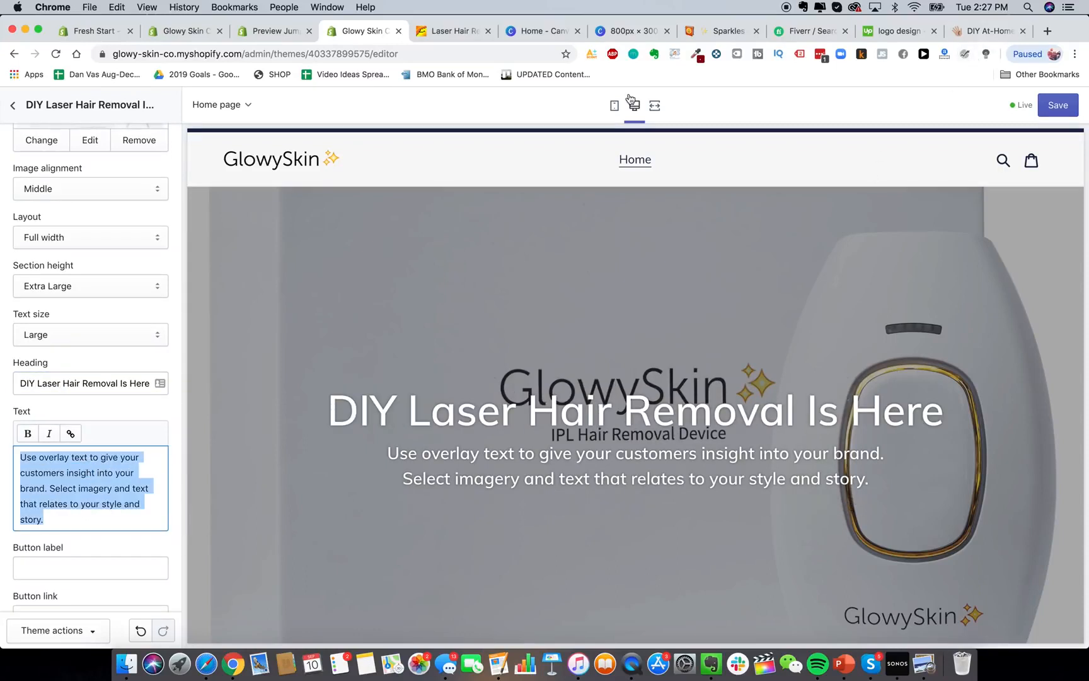
type("The ")
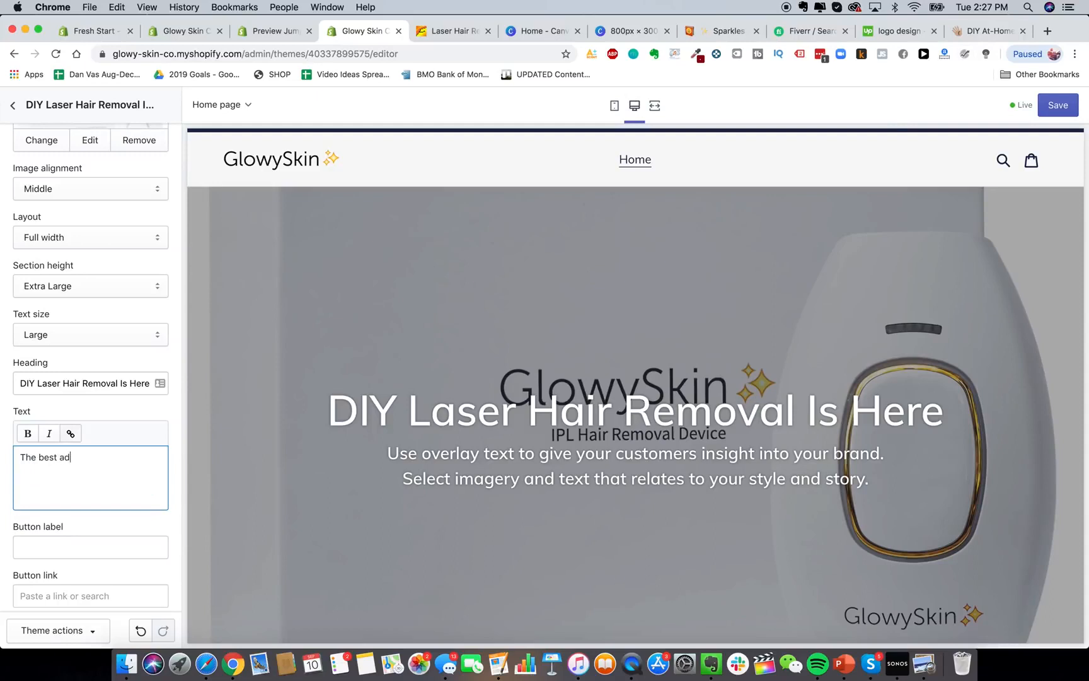
type("best laser hair removal device on the planet.")
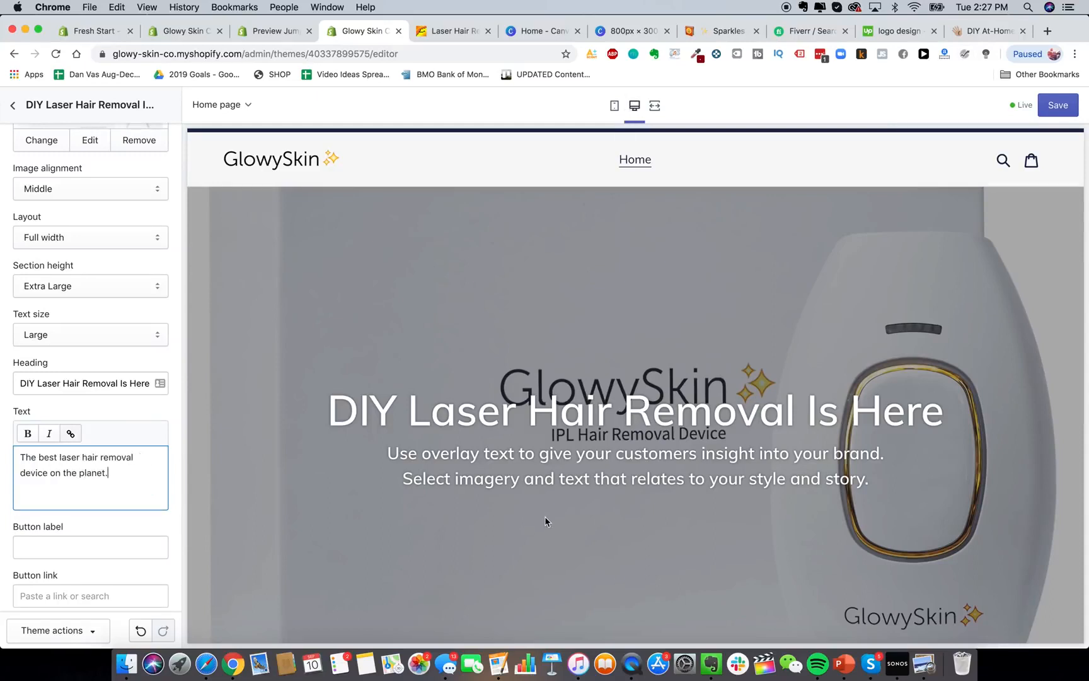
scroll(82, 436, "down", 2)
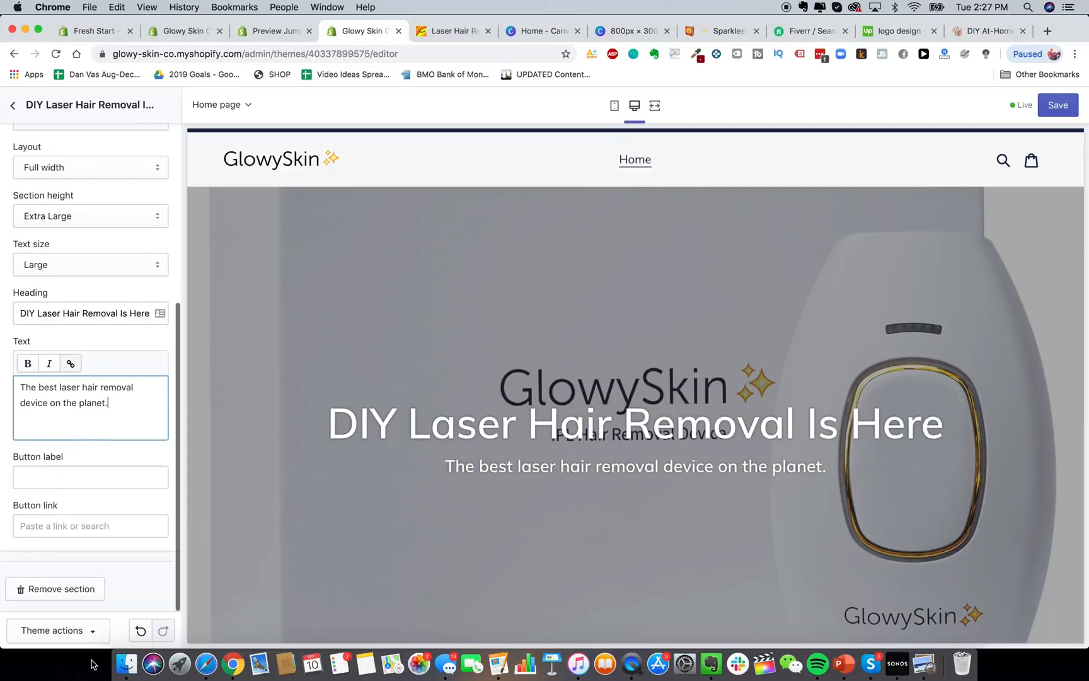
Enter SHOP NOW as the banner's button label.
left_click(104, 476)
type("SHOP NOW")
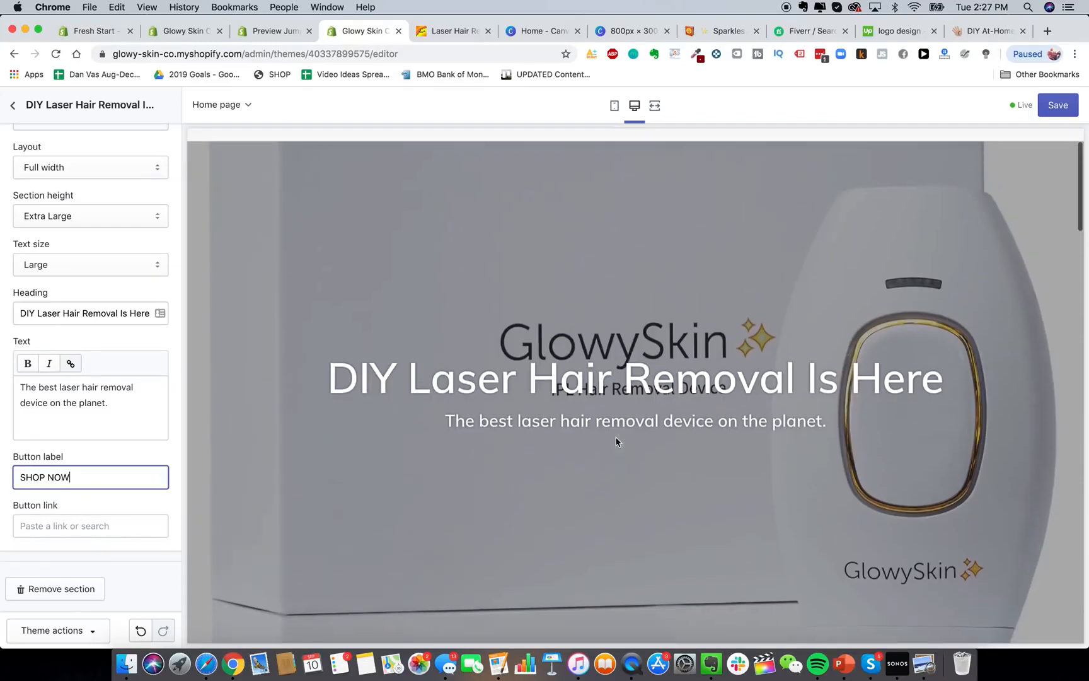
left_click(598, 446)
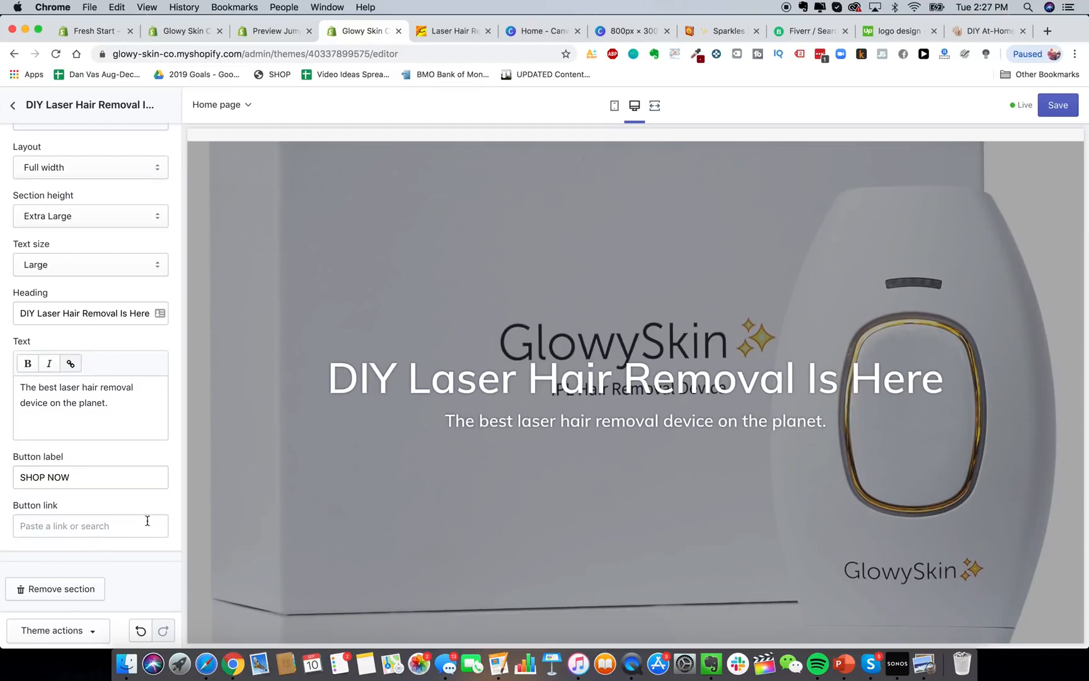
scroll(126, 365, "up", 5)
scroll(370, 187, "up", 2)
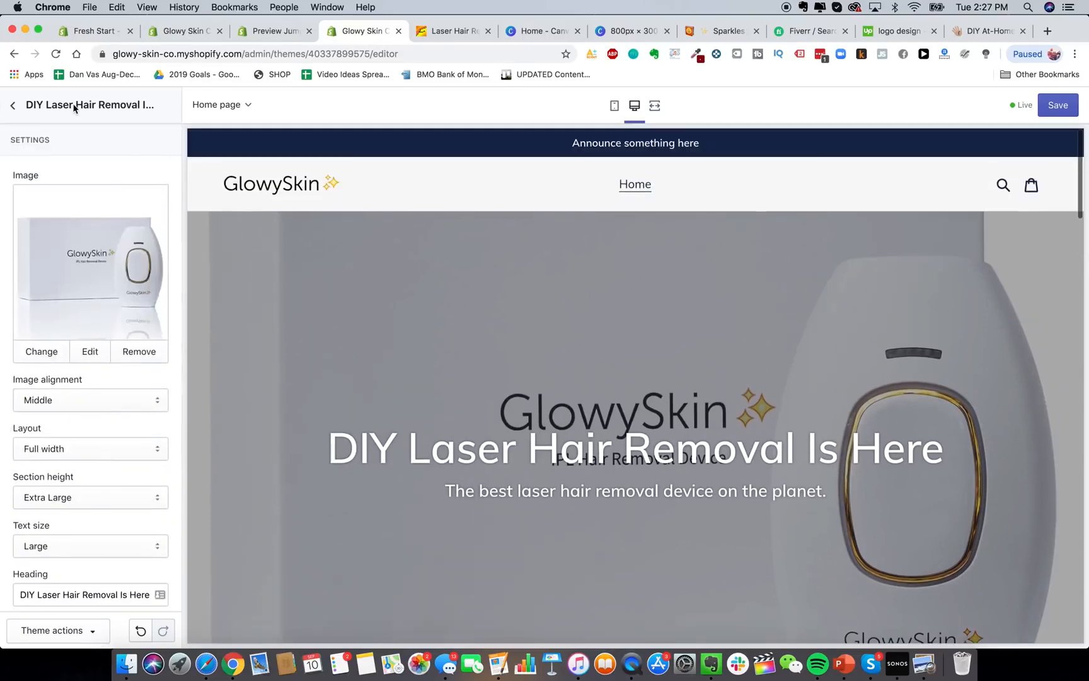
scroll(92, 323, "down", 5)
scroll(63, 308, "up", 5)
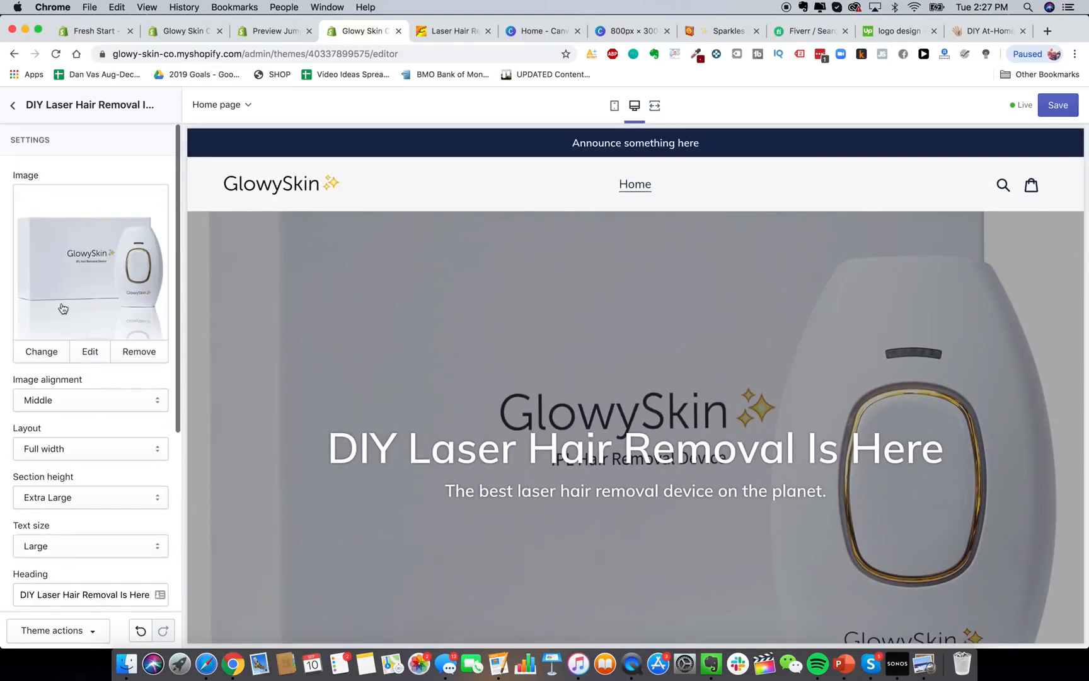
Keep Featured collection at 3 products per row with View all shown, then hide it.
left_click(13, 106)
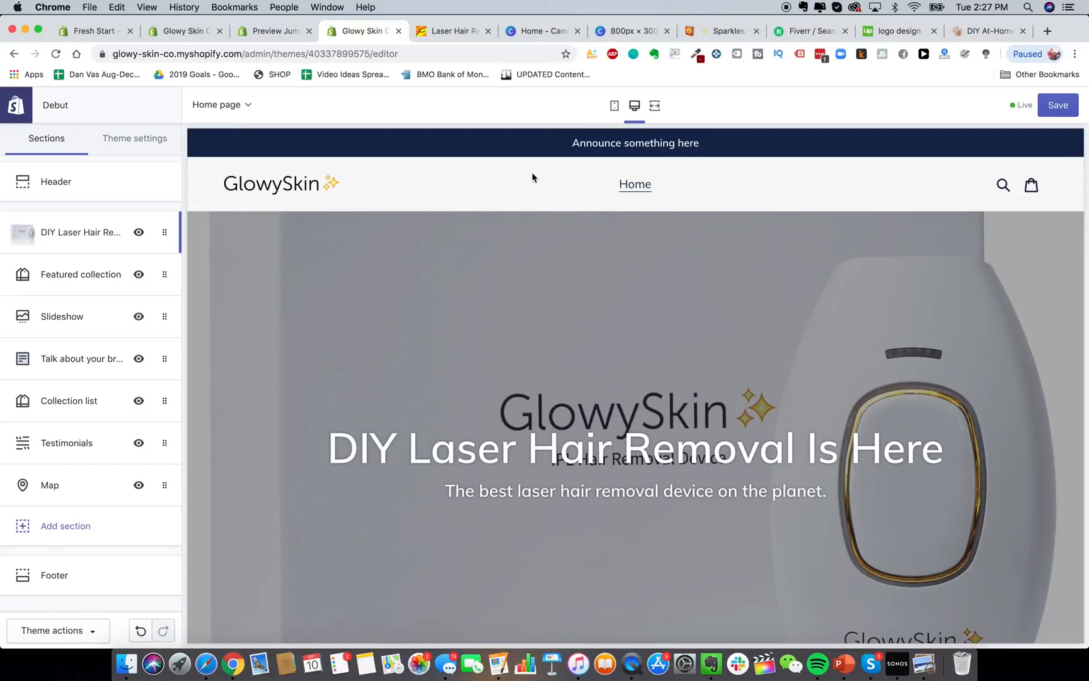
scroll(406, 272, "down", 5)
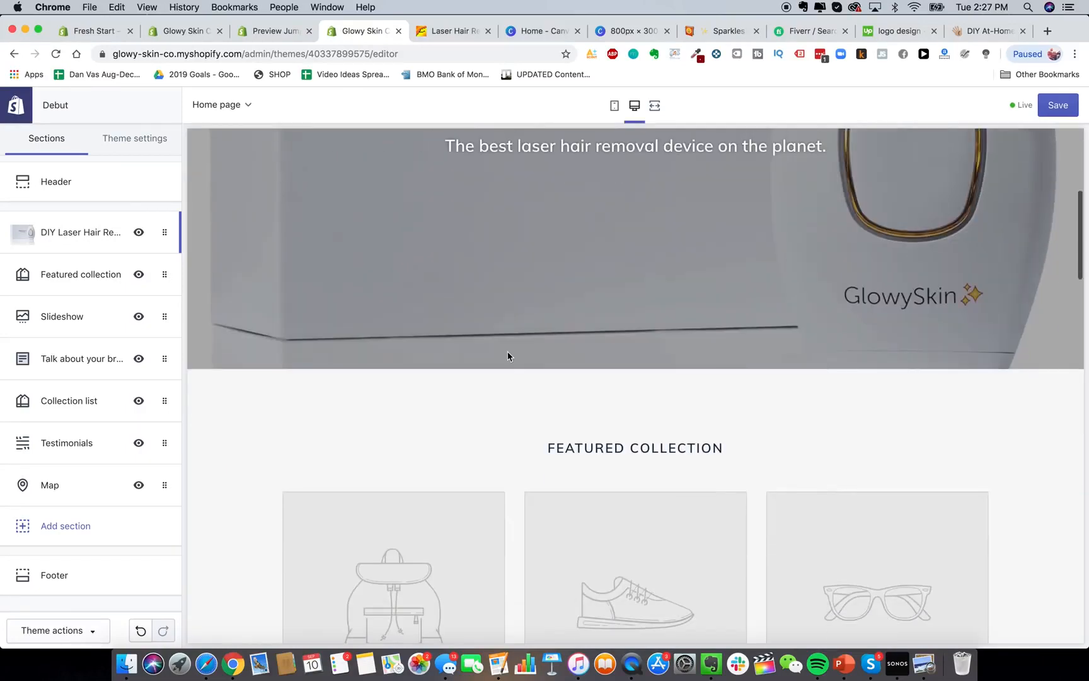
scroll(508, 354, "down", 4)
scroll(393, 287, "up", 2)
scroll(393, 287, "down", 2)
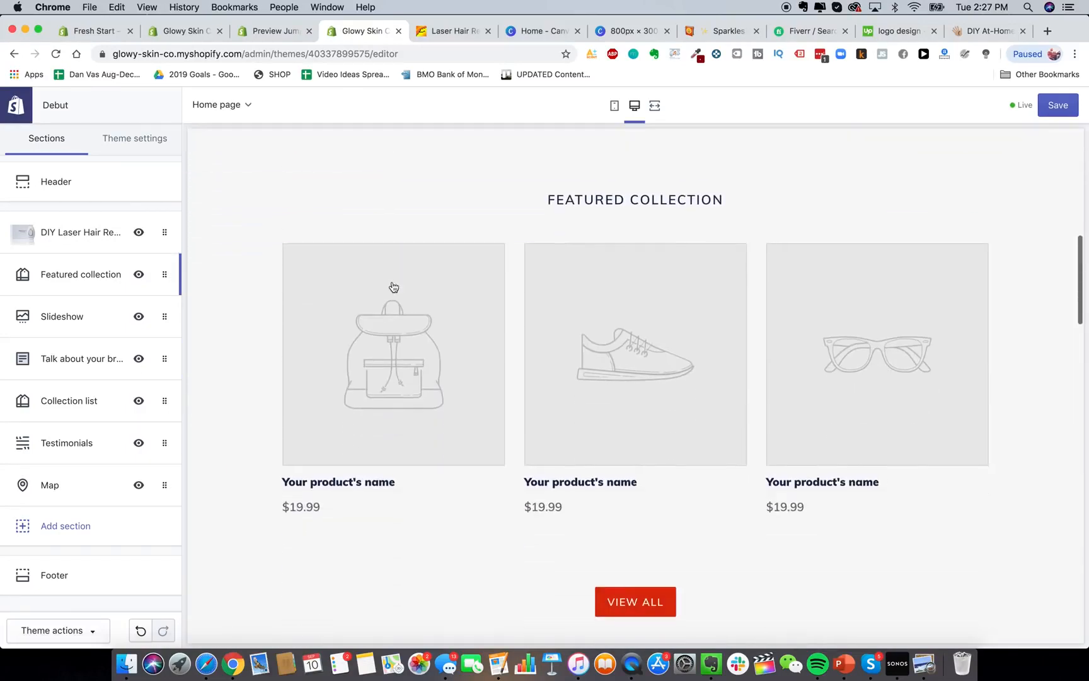
left_click(76, 274)
left_click_drag(59, 332, 16, 334)
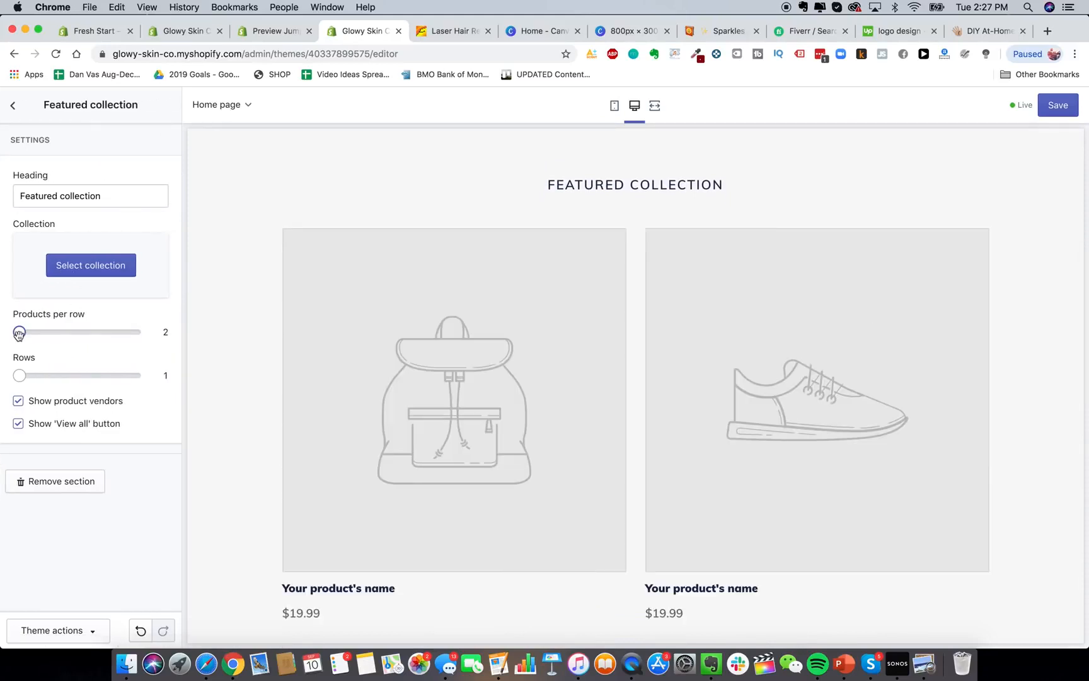
left_click_drag(19, 332, 57, 333)
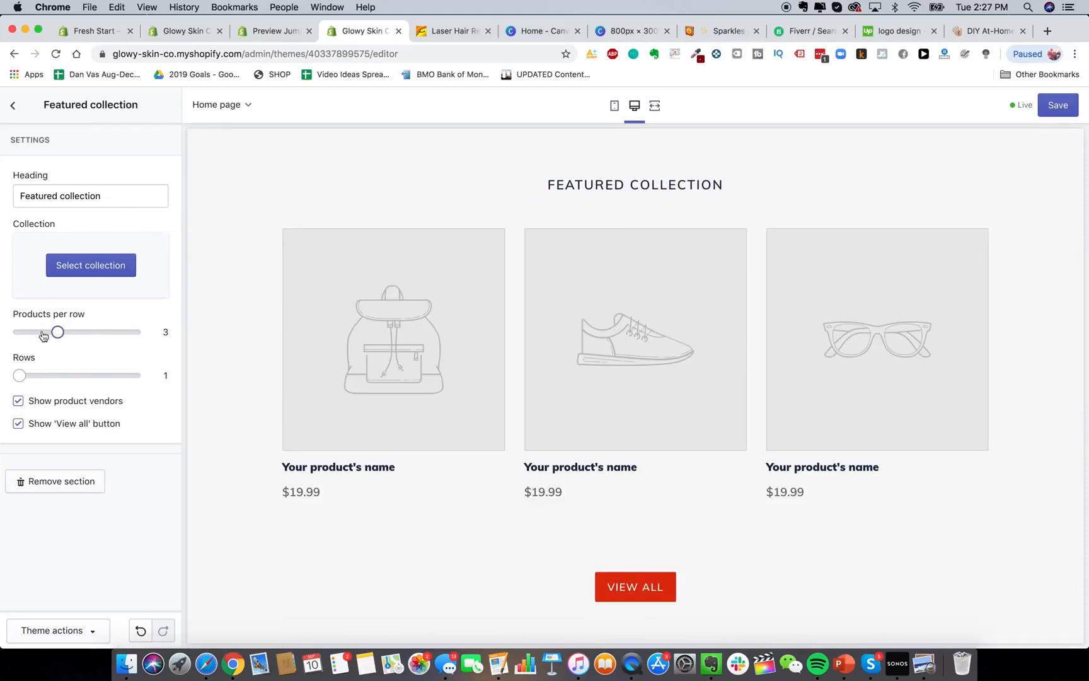
left_click(18, 422)
left_click(13, 106)
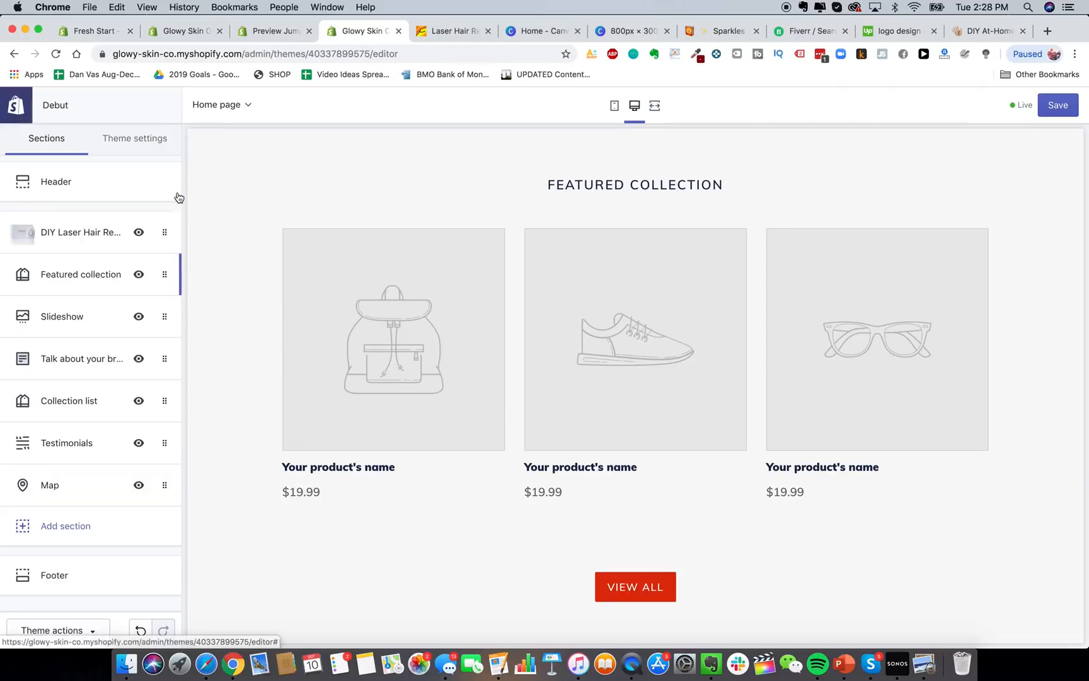
left_click(139, 274)
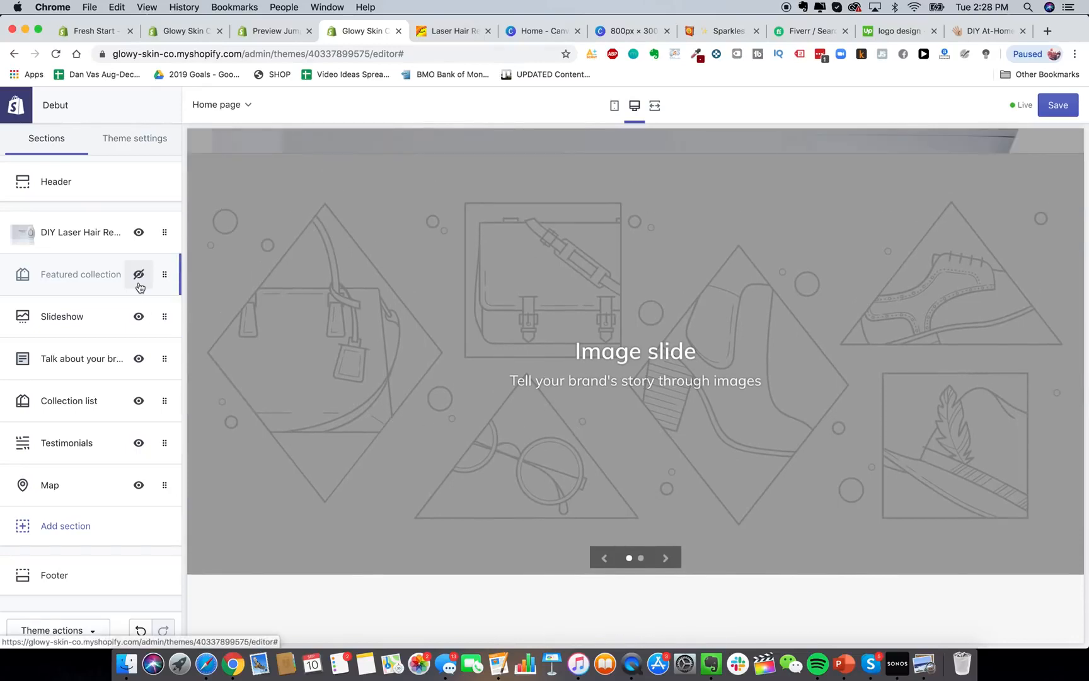
Inspect the Talk about your brand section, then hide the Map section.
scroll(496, 470, "down", 8)
scroll(488, 386, "up", 2)
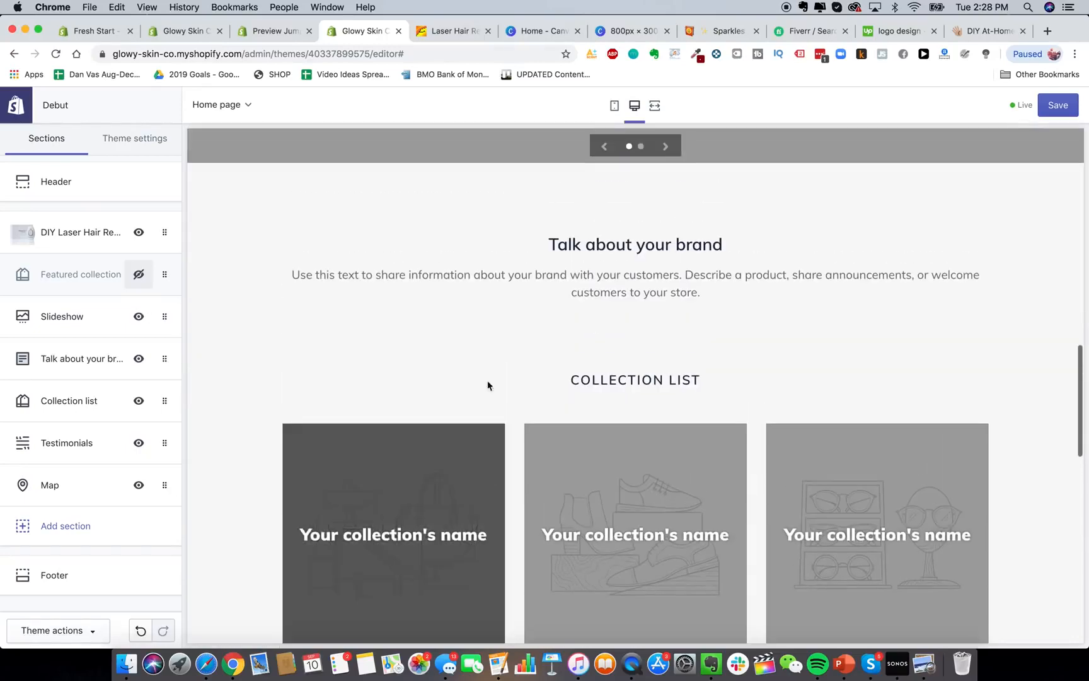
left_click(70, 358)
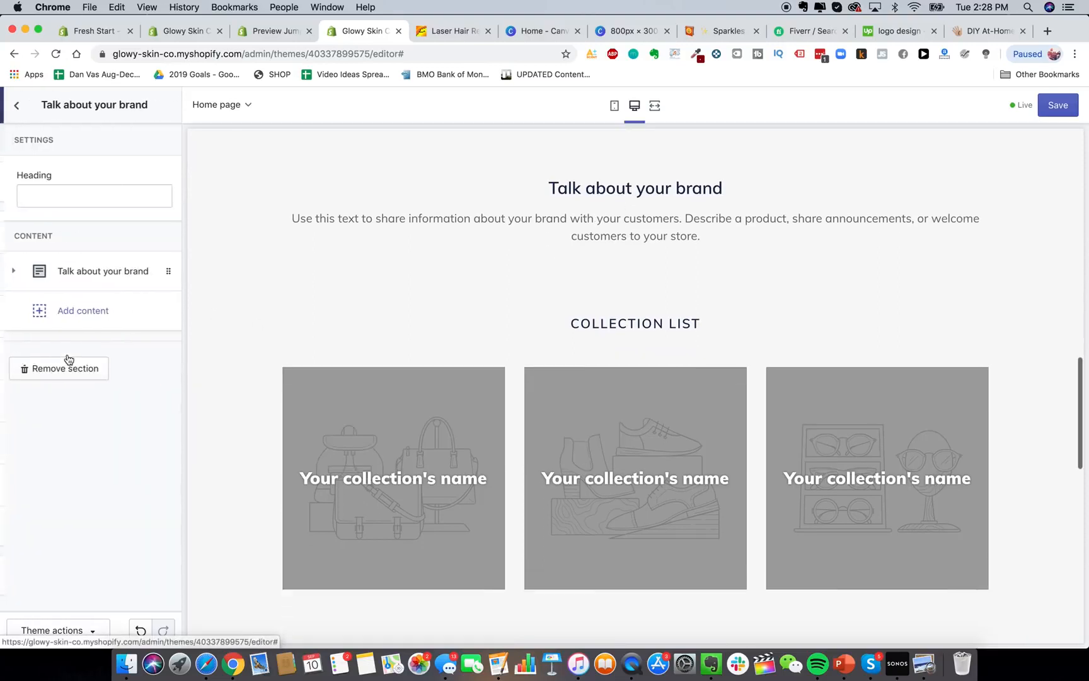
left_click(90, 275)
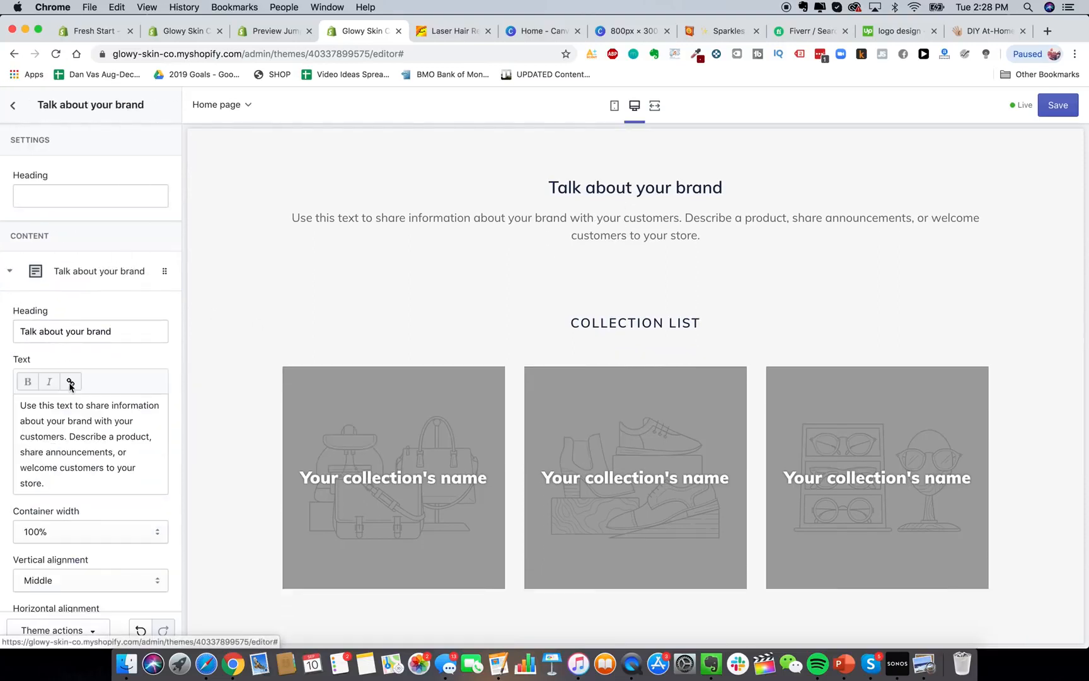
scroll(71, 386, "down", 5)
scroll(70, 460, "up", 5)
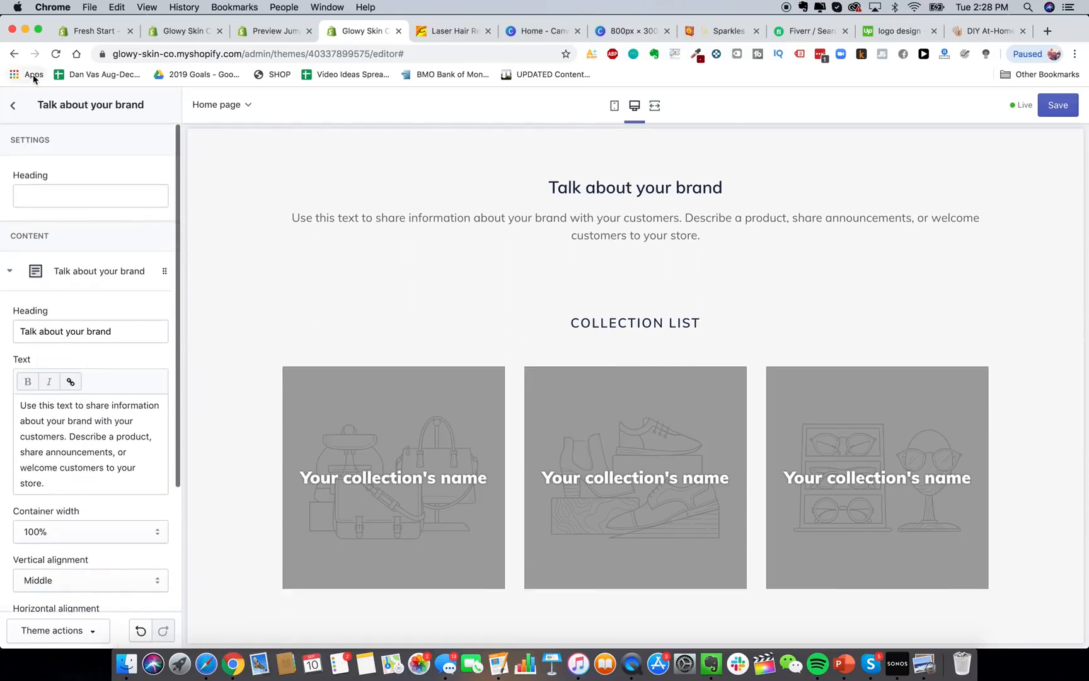
left_click(12, 105)
scroll(488, 443, "down", 4)
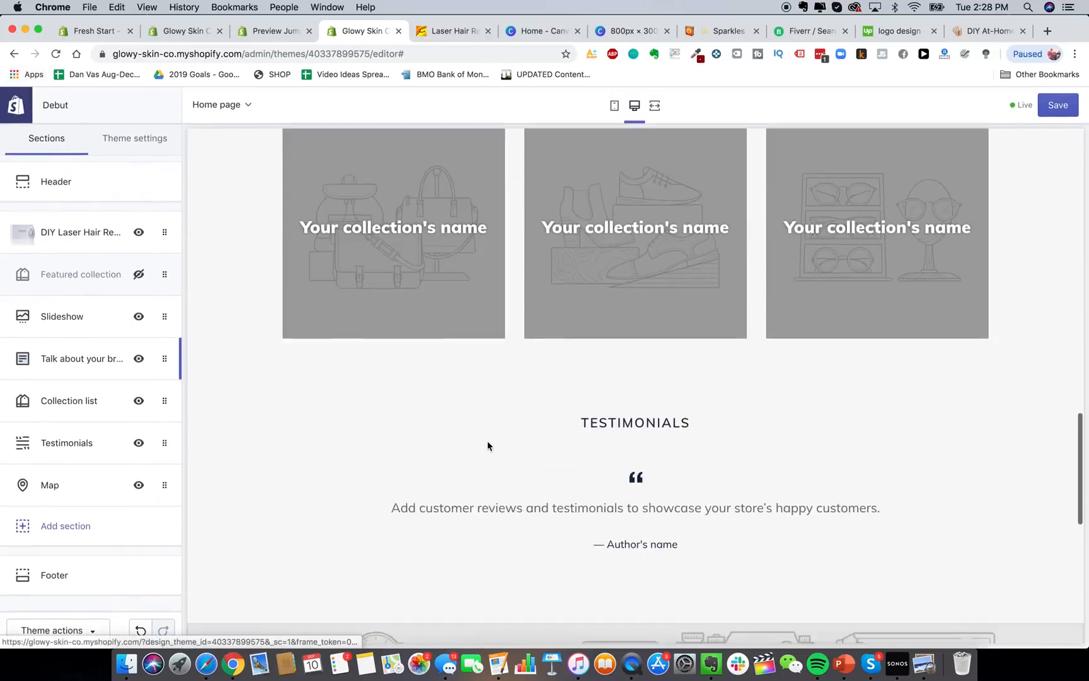
scroll(488, 446, "down", 8)
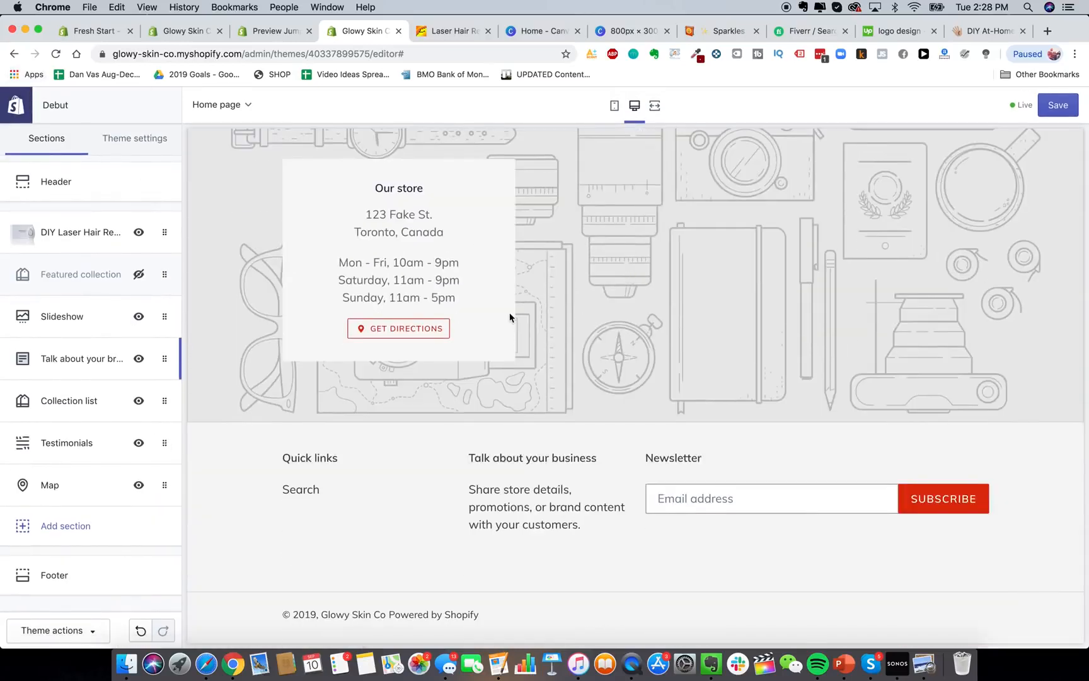
scroll(510, 318, "up", 1)
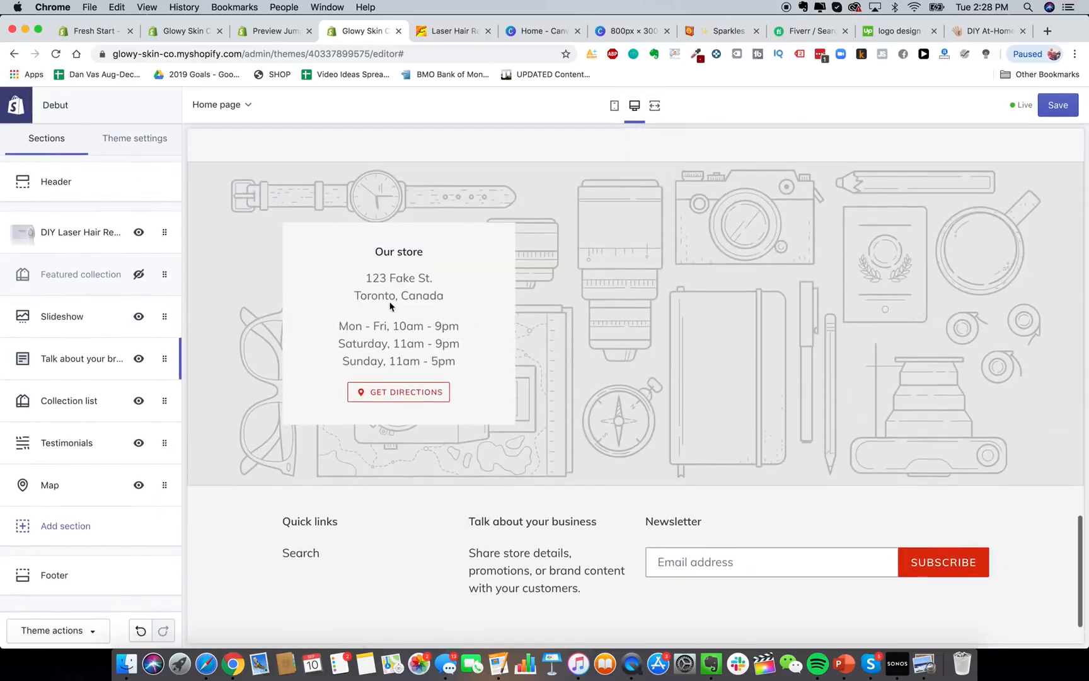
left_click(138, 485)
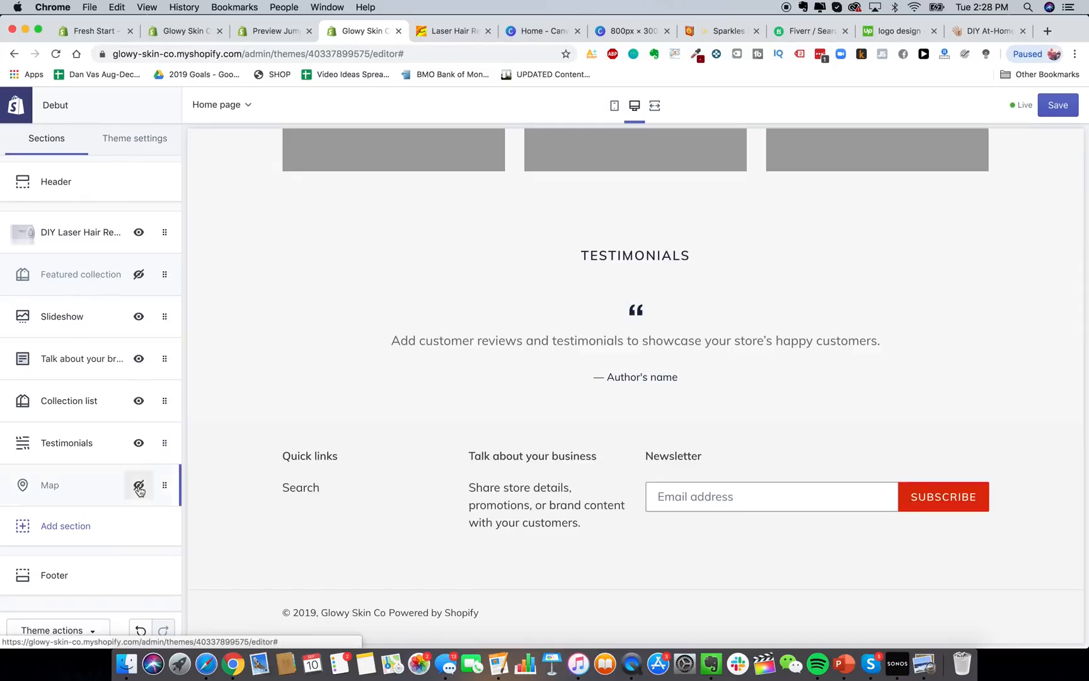
scroll(438, 444, "down", 1)
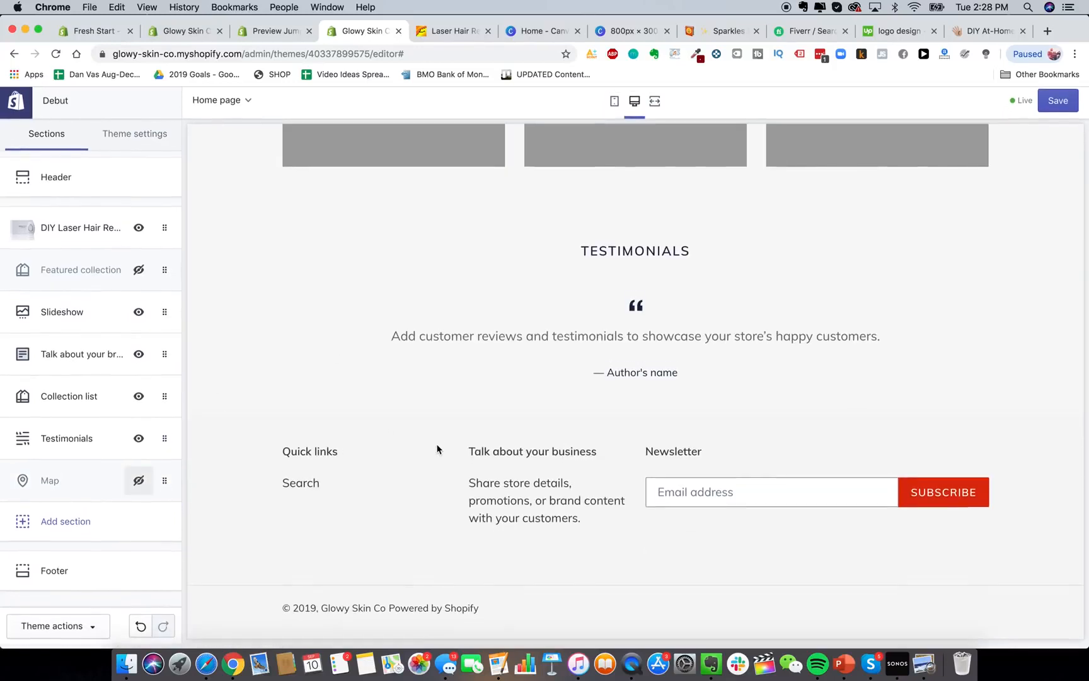
In Footer settings, remove the Newsletter, Talk about your business and Quick links blocks.
left_click(128, 570)
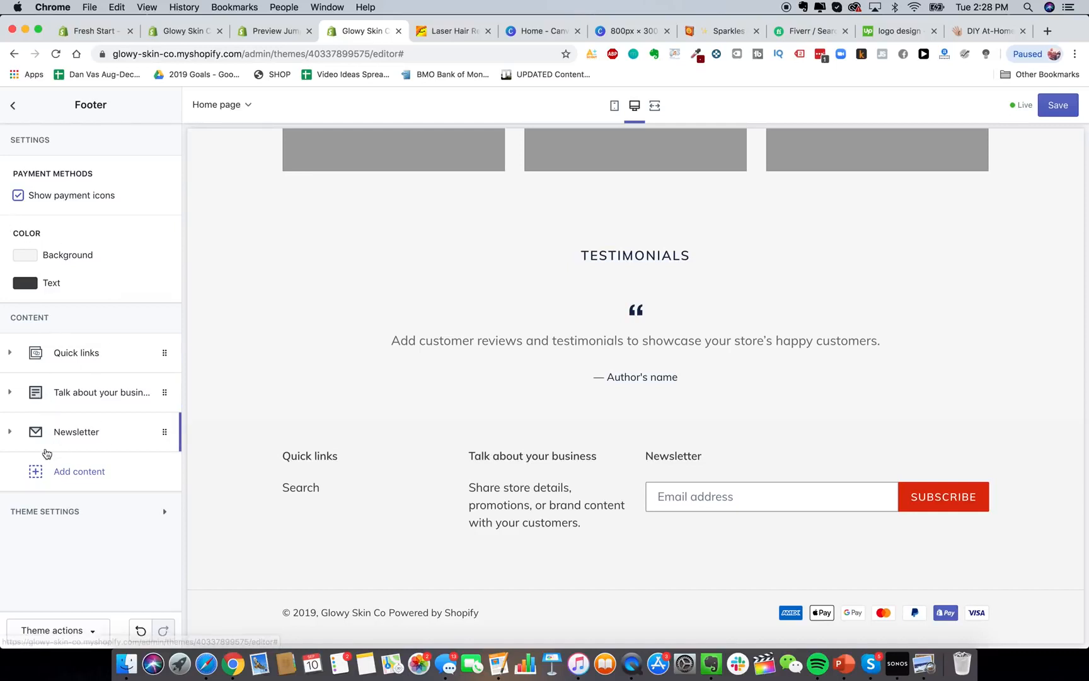
left_click(97, 443)
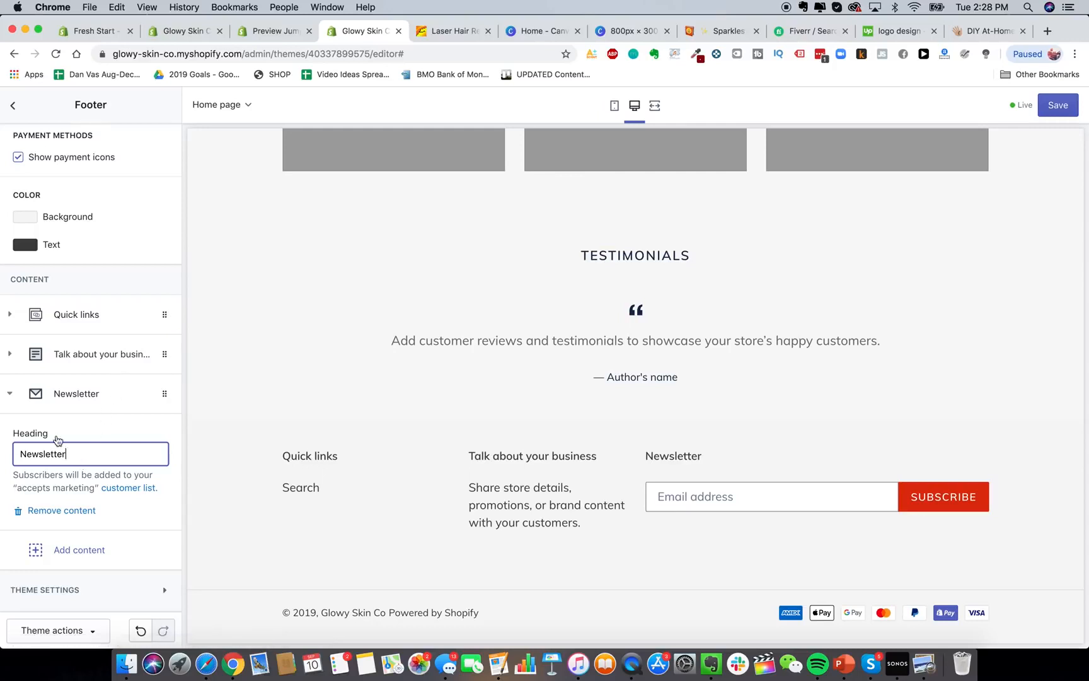
left_click(61, 509)
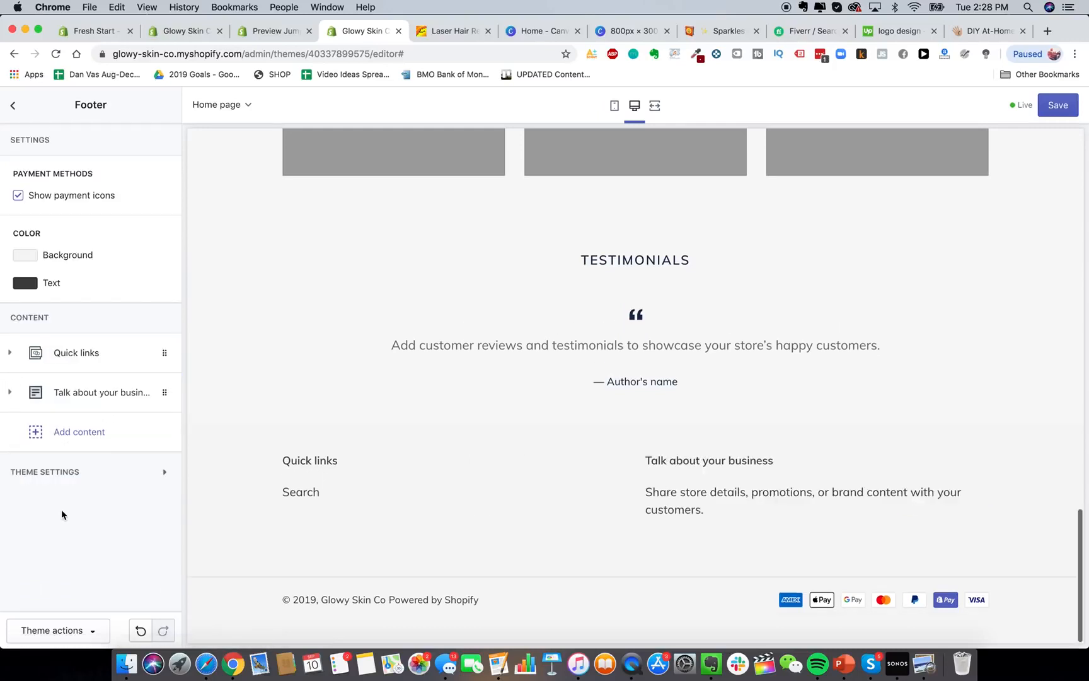
left_click(102, 395)
left_click(55, 596)
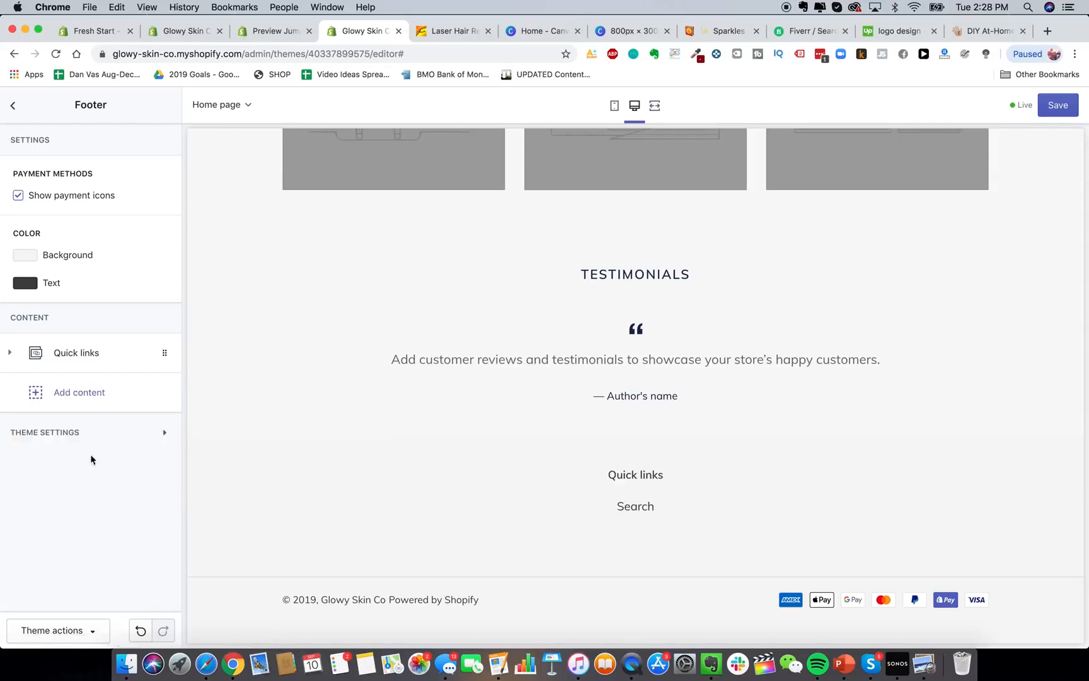
left_click(110, 359)
left_click(50, 540)
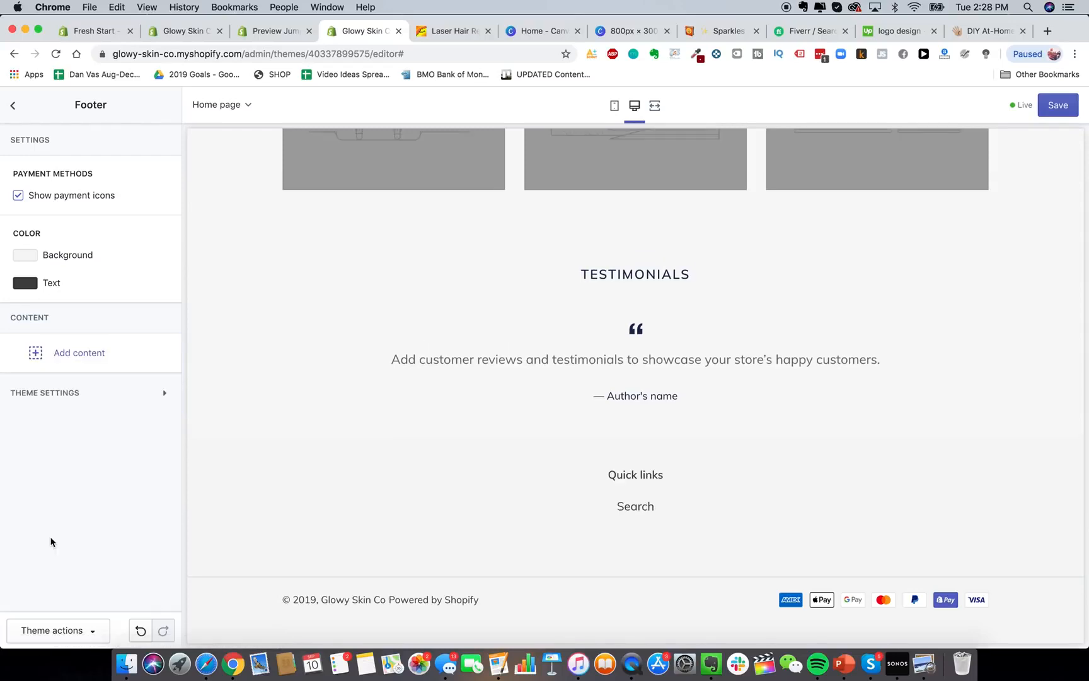
scroll(515, 465, "up", 15)
Browse the font list for headings and buttons under Theme settings > Typography.
left_click(12, 105)
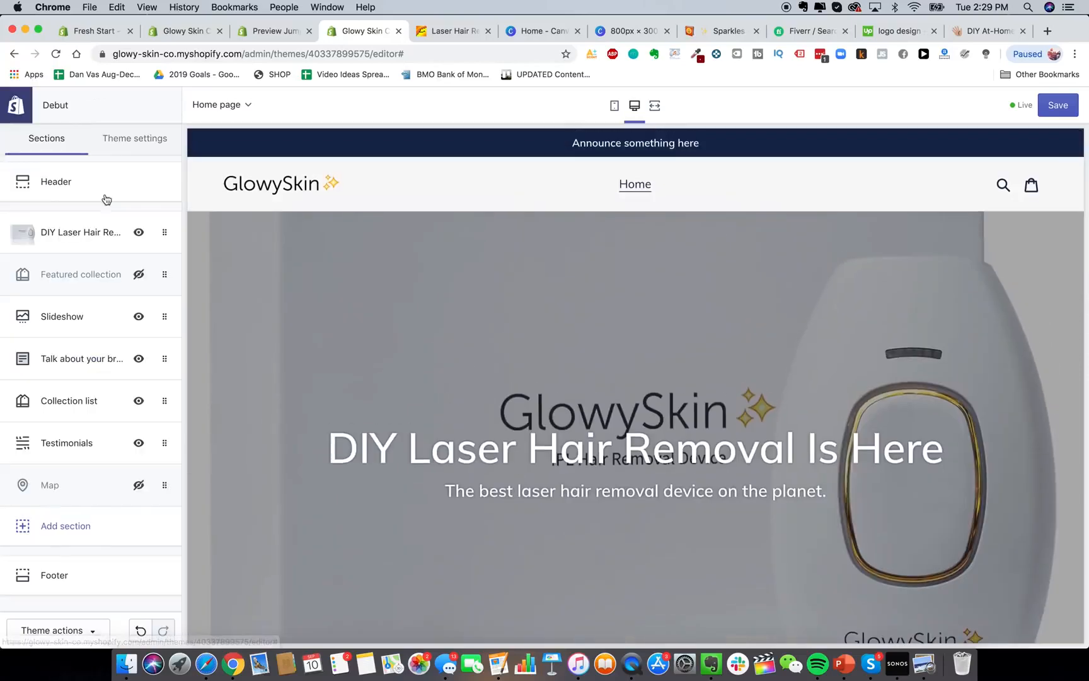
left_click(139, 144)
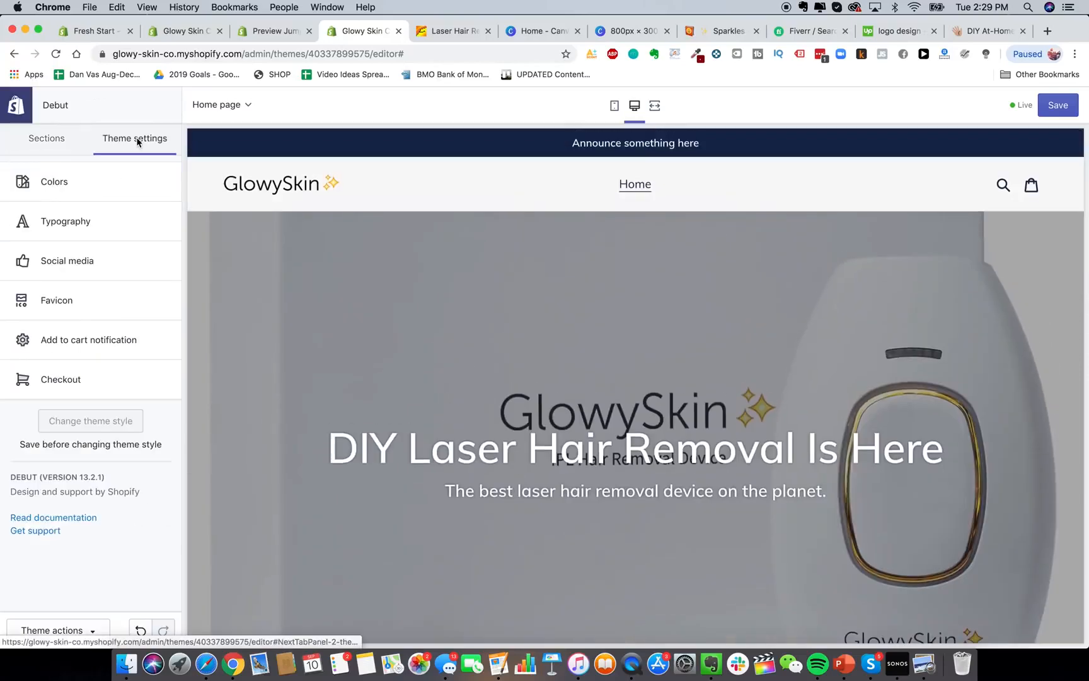
left_click(92, 222)
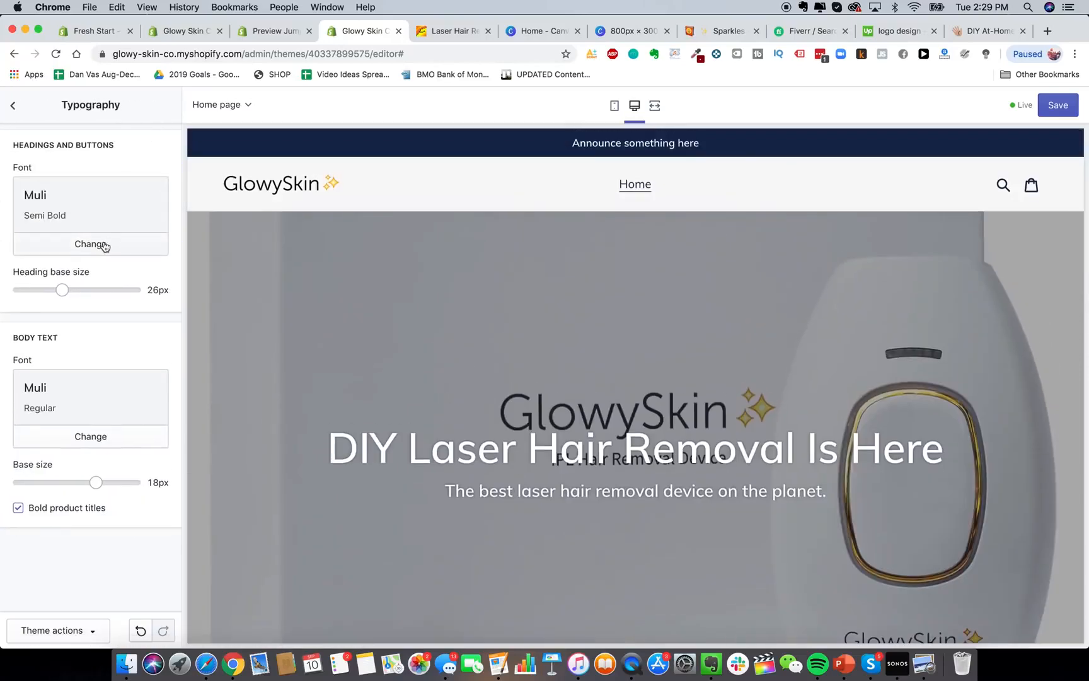
left_click(103, 244)
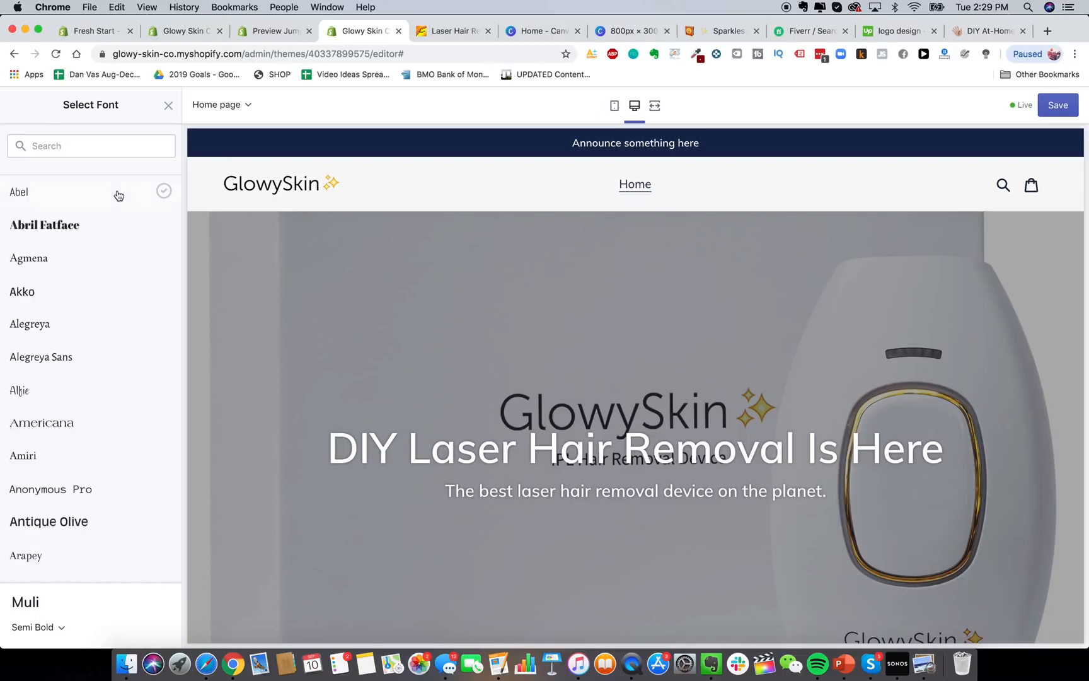
scroll(89, 453, "down", 5)
scroll(96, 525, "down", 3)
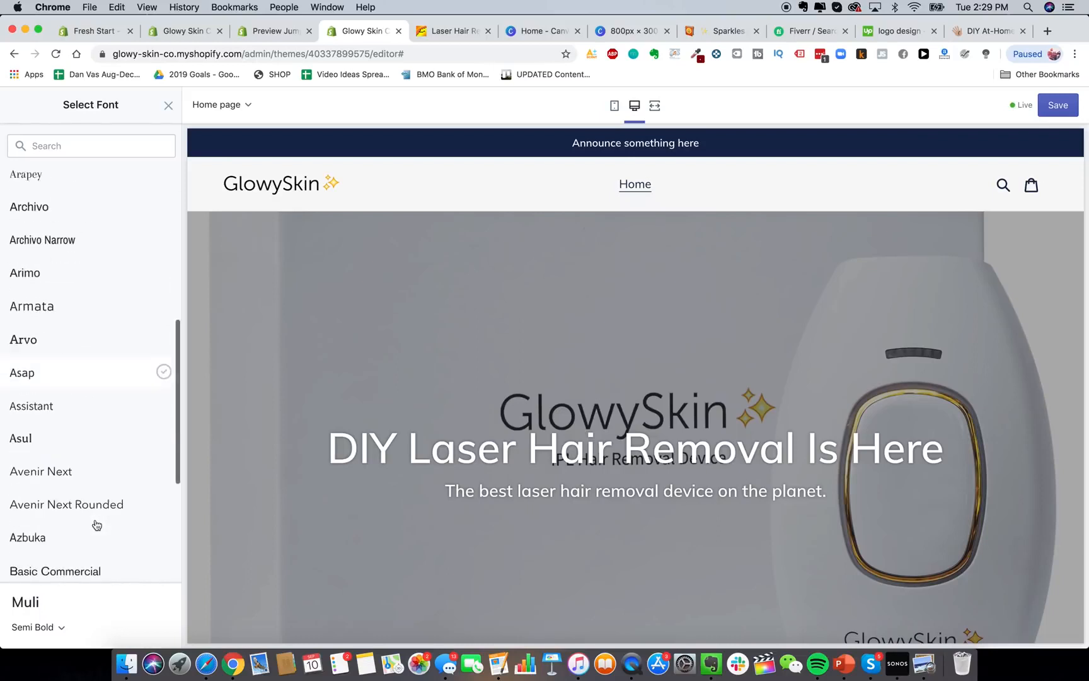
scroll(108, 450, "down", 3)
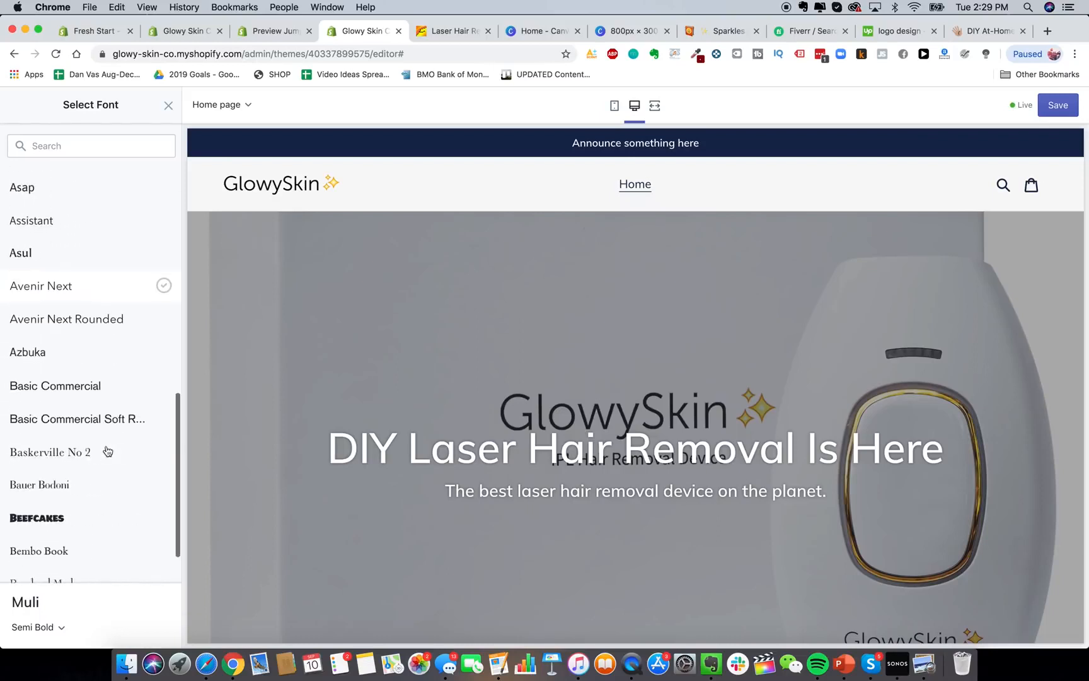
scroll(95, 466, "up", 10)
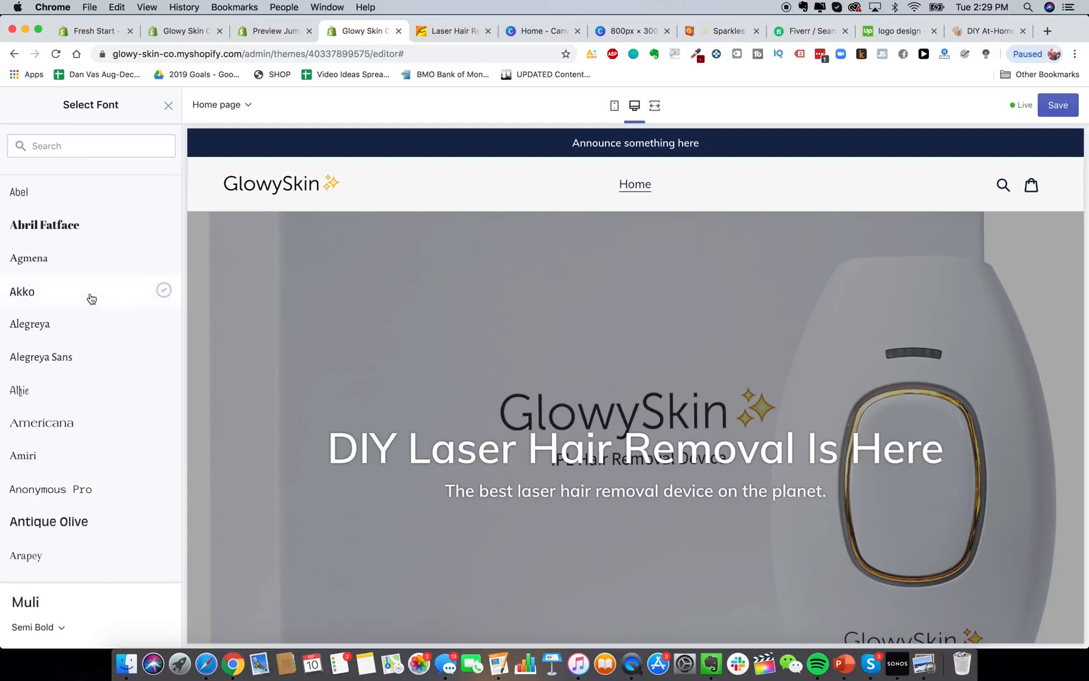
scroll(121, 384, "down", 1)
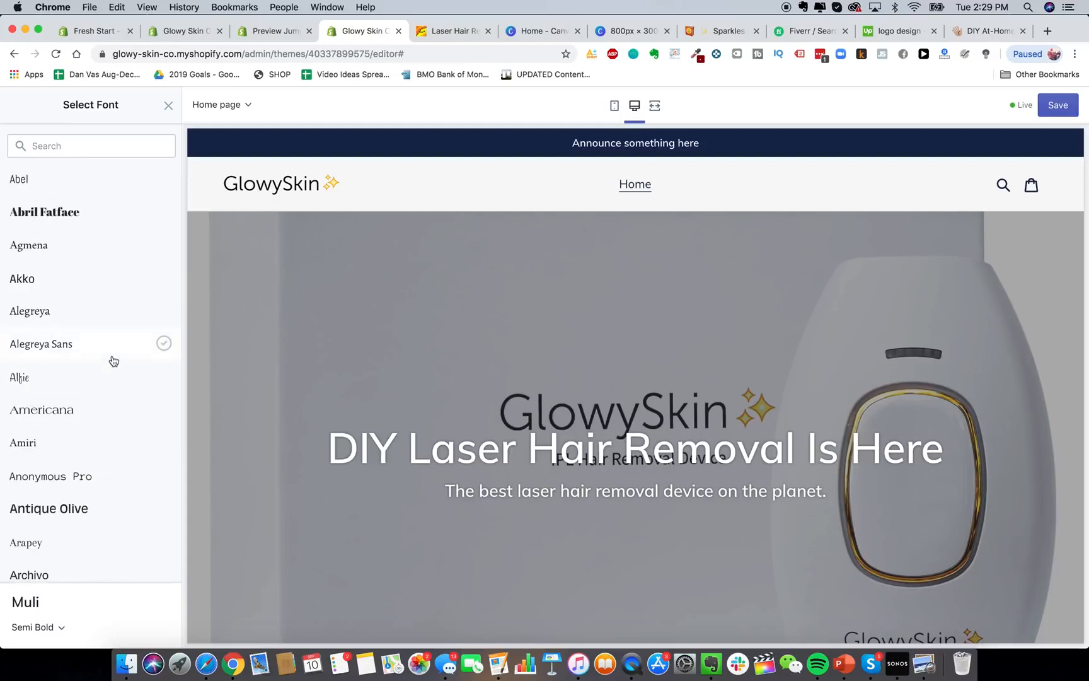
scroll(101, 334, "down", 1)
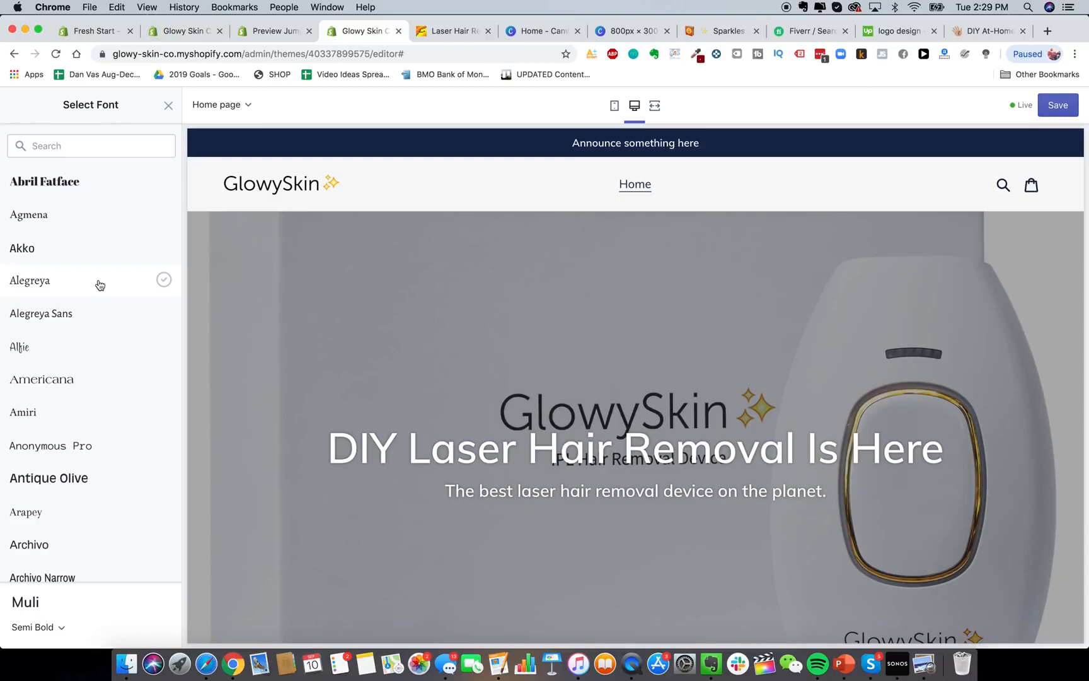
Preview Alegreya and Arvo, then select Assistant as the headings and buttons font.
left_click(100, 285)
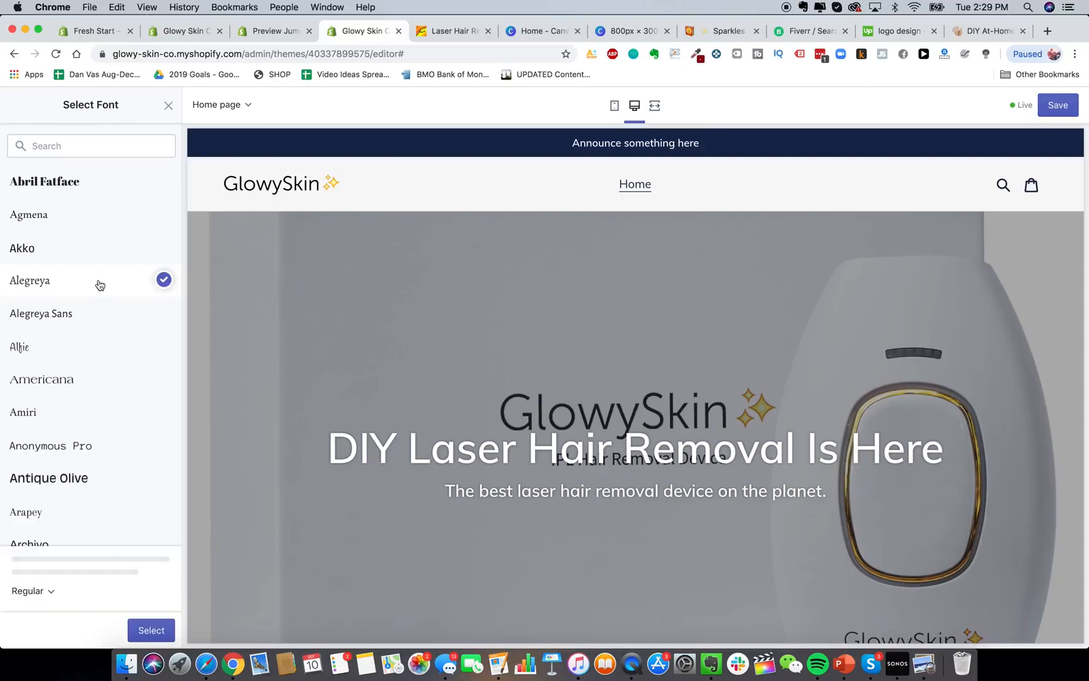
scroll(91, 328, "down", 5)
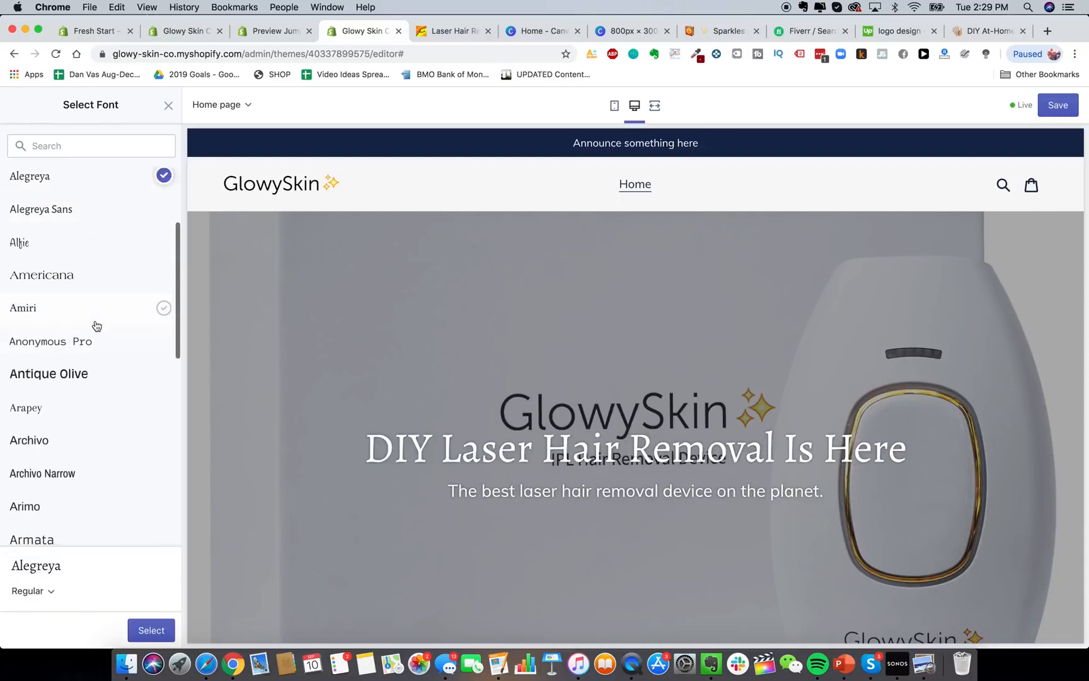
scroll(94, 325, "down", 3)
left_click(75, 382)
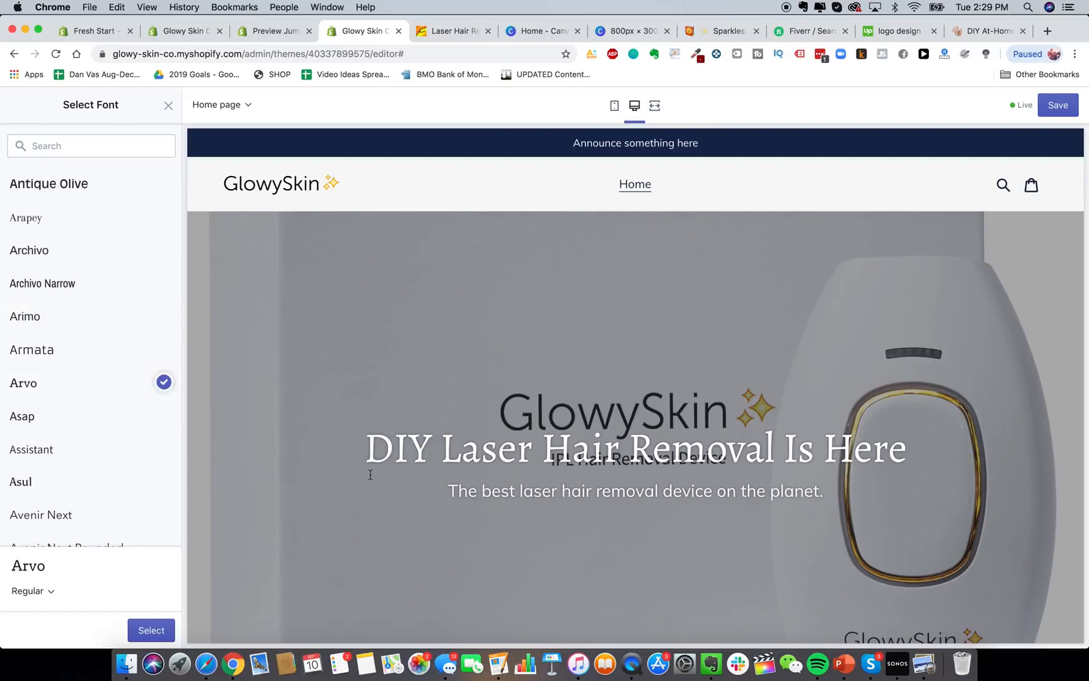
scroll(160, 406, "down", 2)
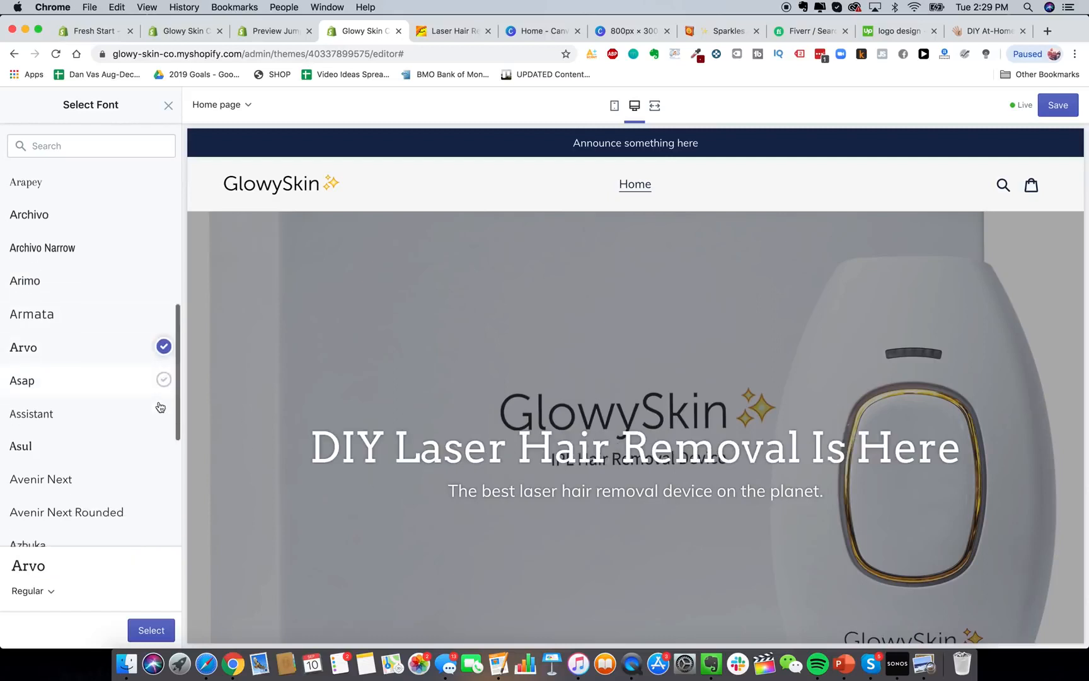
left_click(130, 391)
scroll(122, 424, "down", 5)
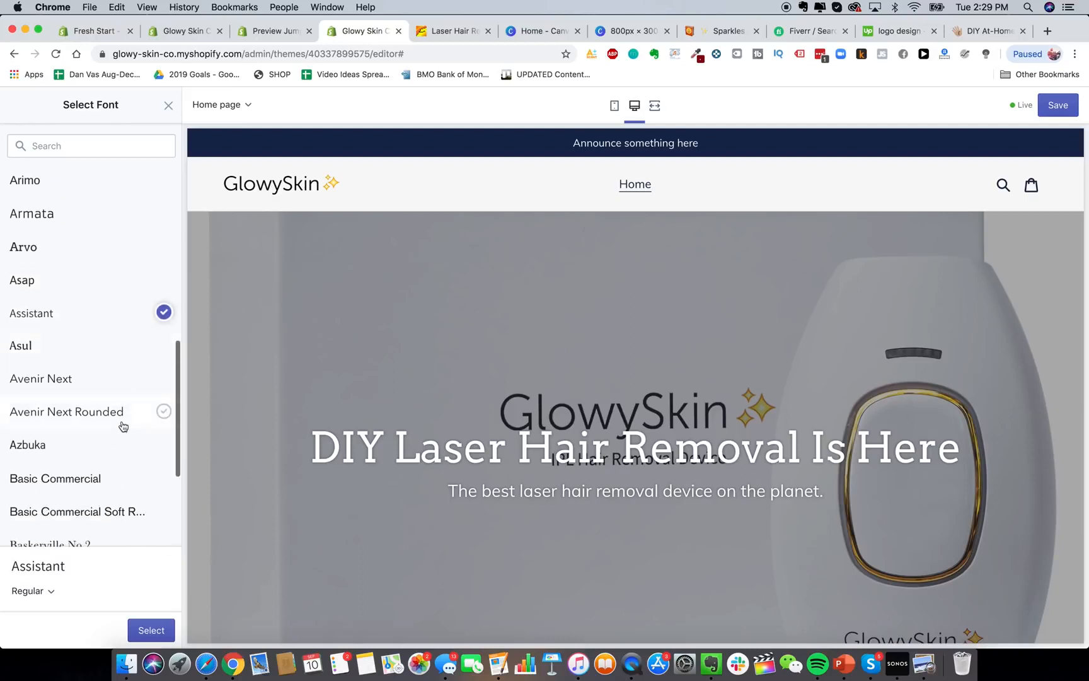
left_click(117, 518)
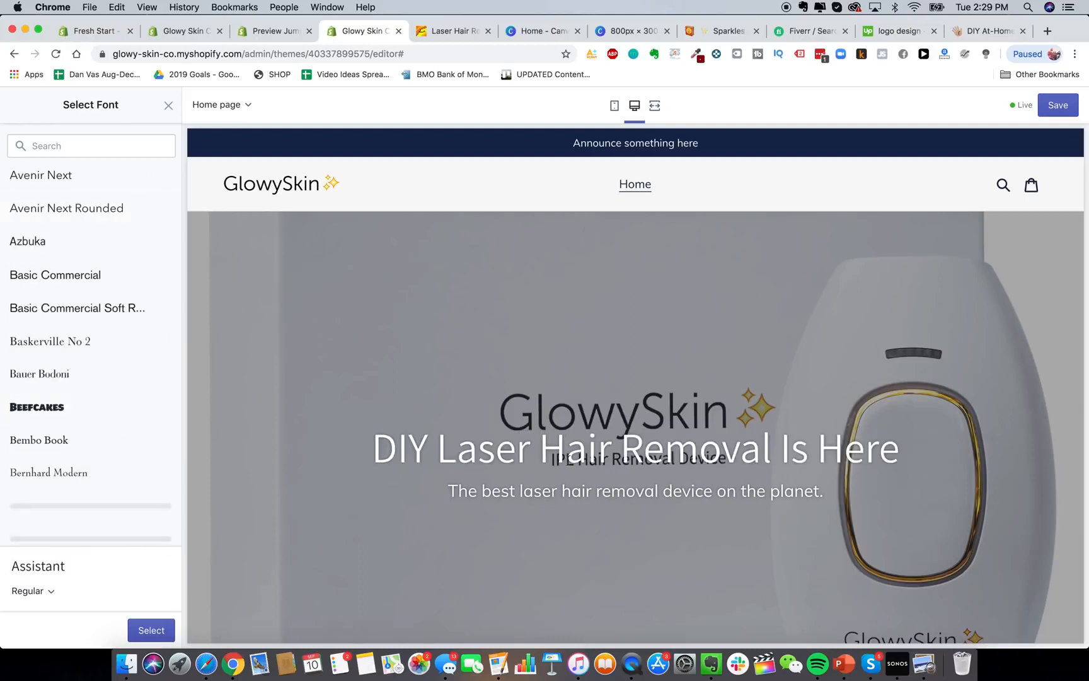
left_click(163, 631)
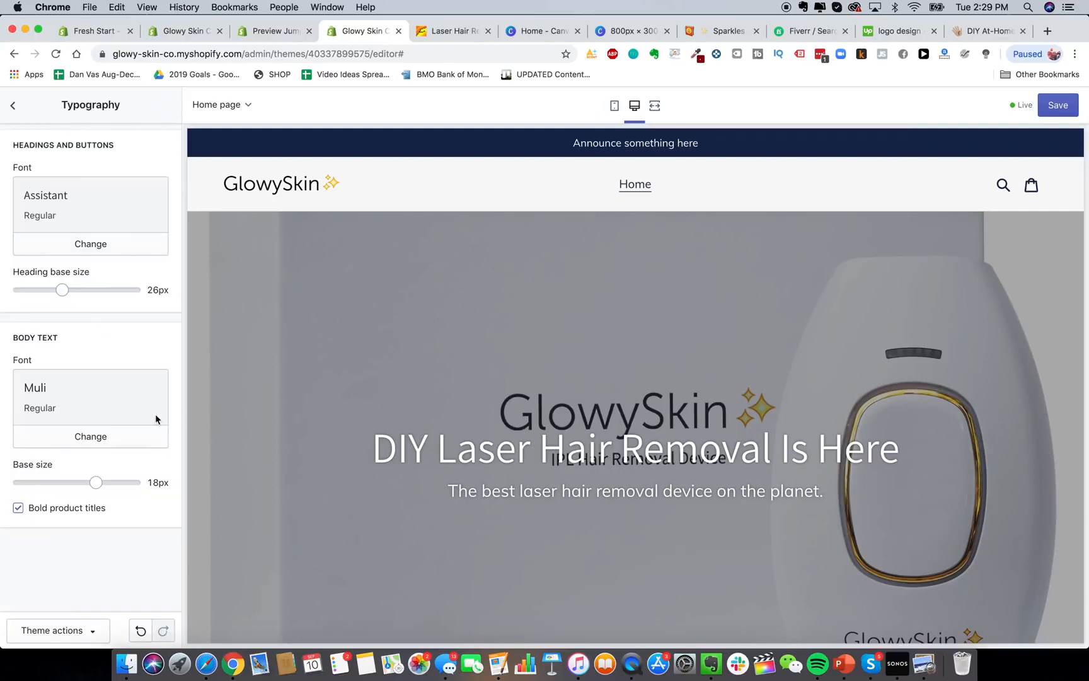
Nudge the heading and body text size sliders and preview the store on mobile.
scroll(611, 477, "down", 2)
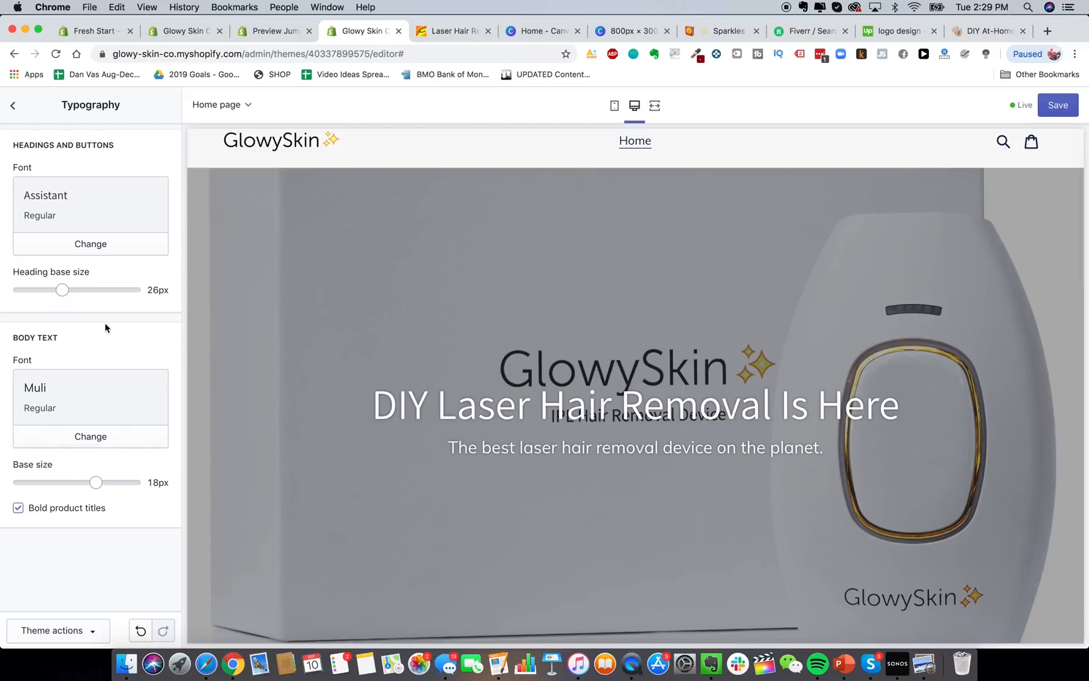
mouse_move(96, 482)
left_mouse_down()
mouse_move(59, 482)
mouse_move(95, 482)
left_mouse_up()
mouse_move(62, 289)
left_mouse_down()
mouse_move(120, 290)
mouse_move(63, 289)
left_mouse_up()
left_click(617, 107)
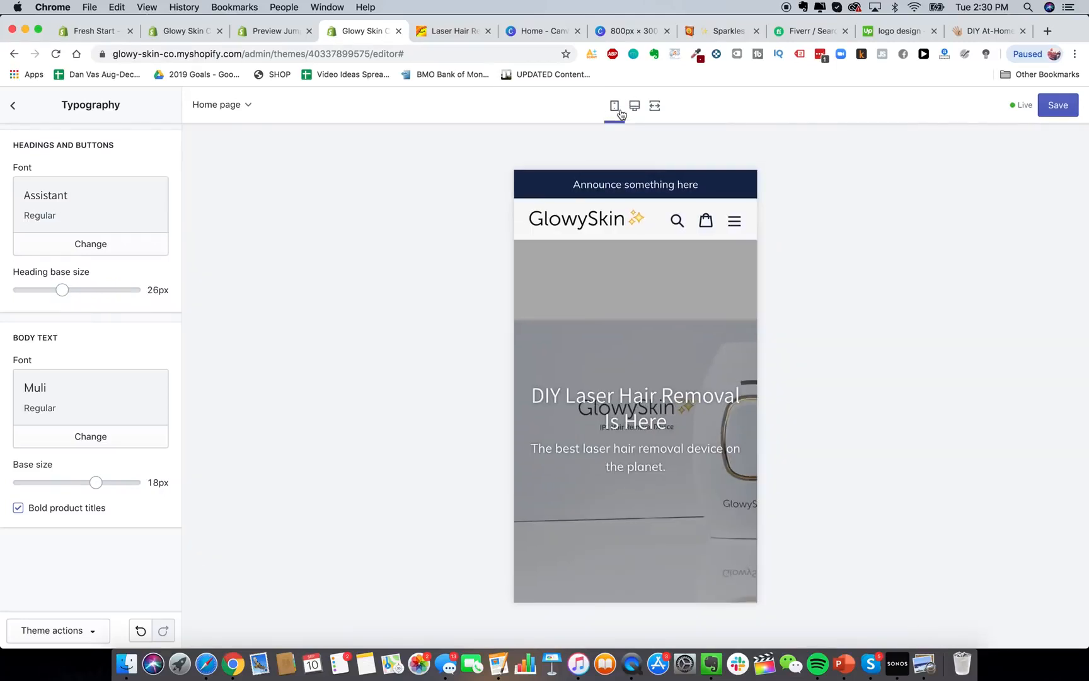
scroll(714, 567, "down", 3)
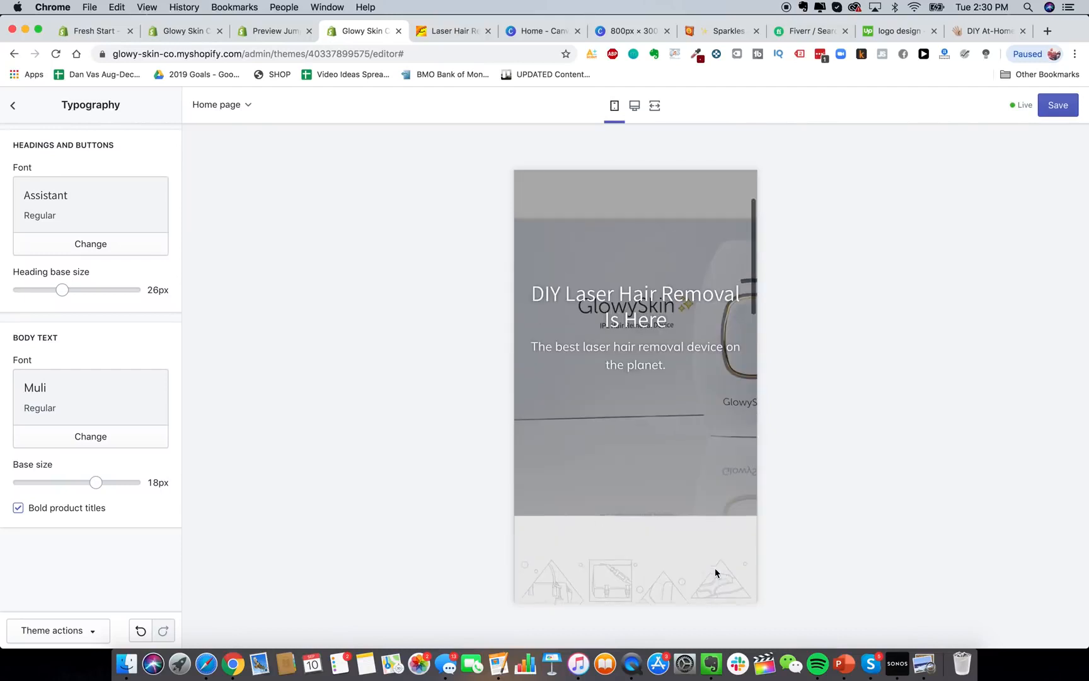
scroll(715, 572, "up", 1)
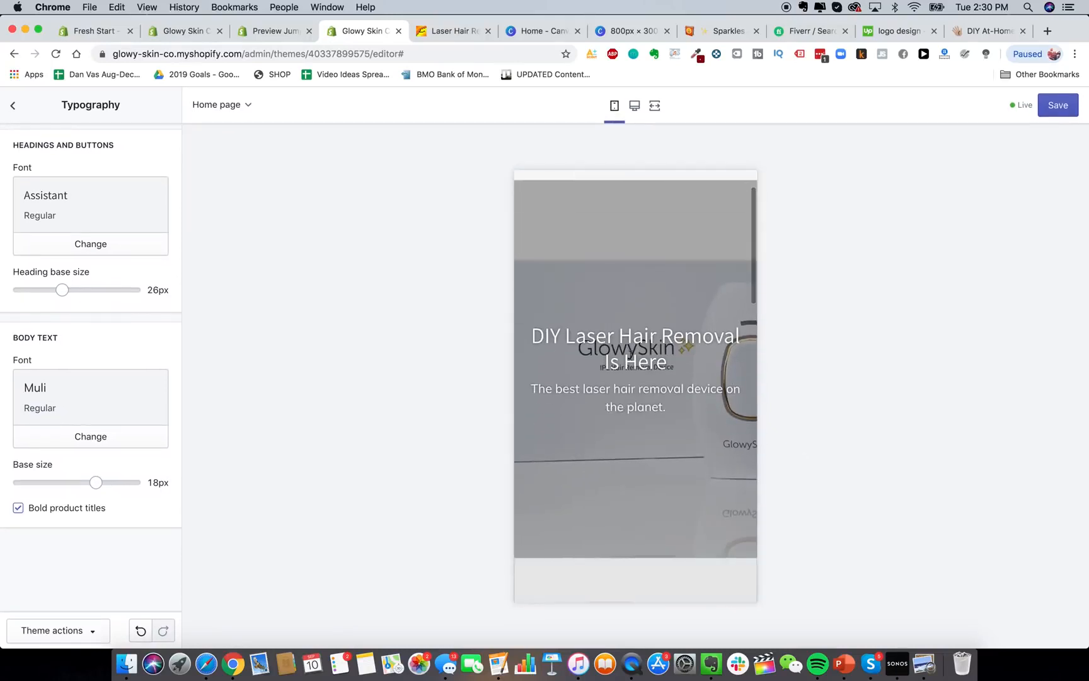
scroll(712, 429, "down", 10)
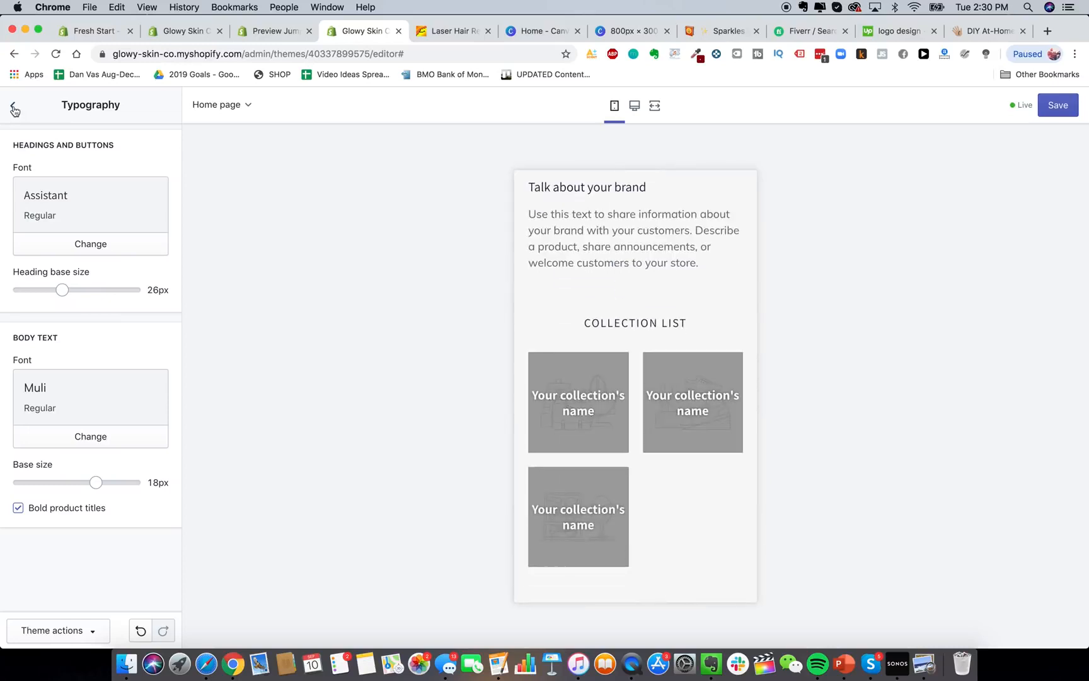
Open the DIY Laser Hair Removal hero section and restore the desktop preview.
left_click(13, 106)
left_click(45, 144)
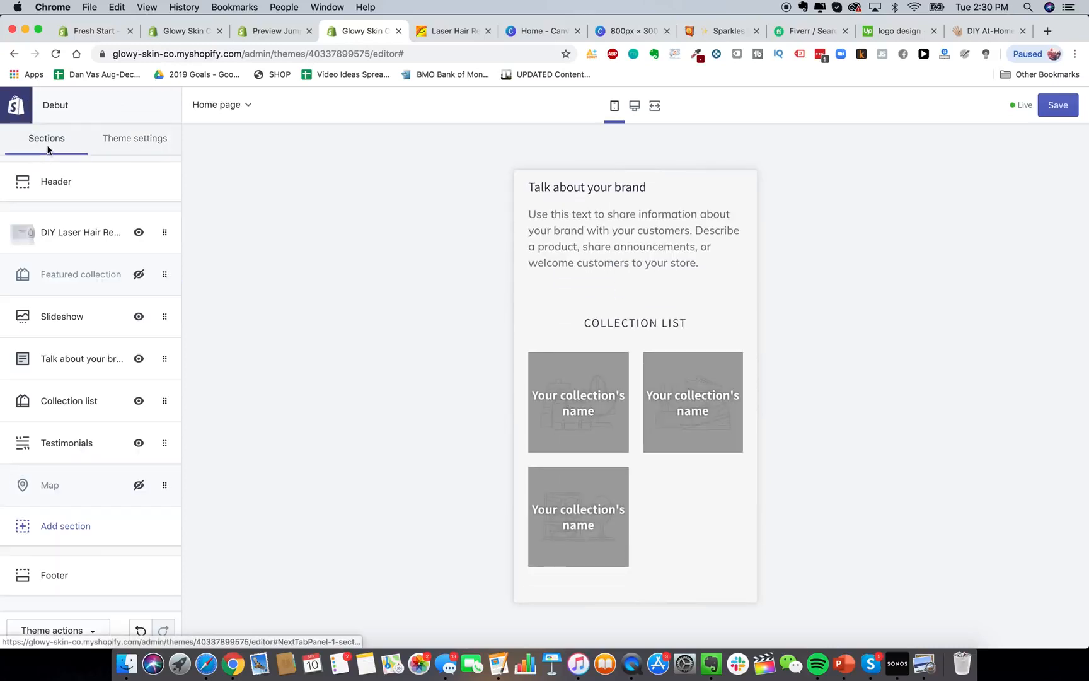
left_click(95, 232)
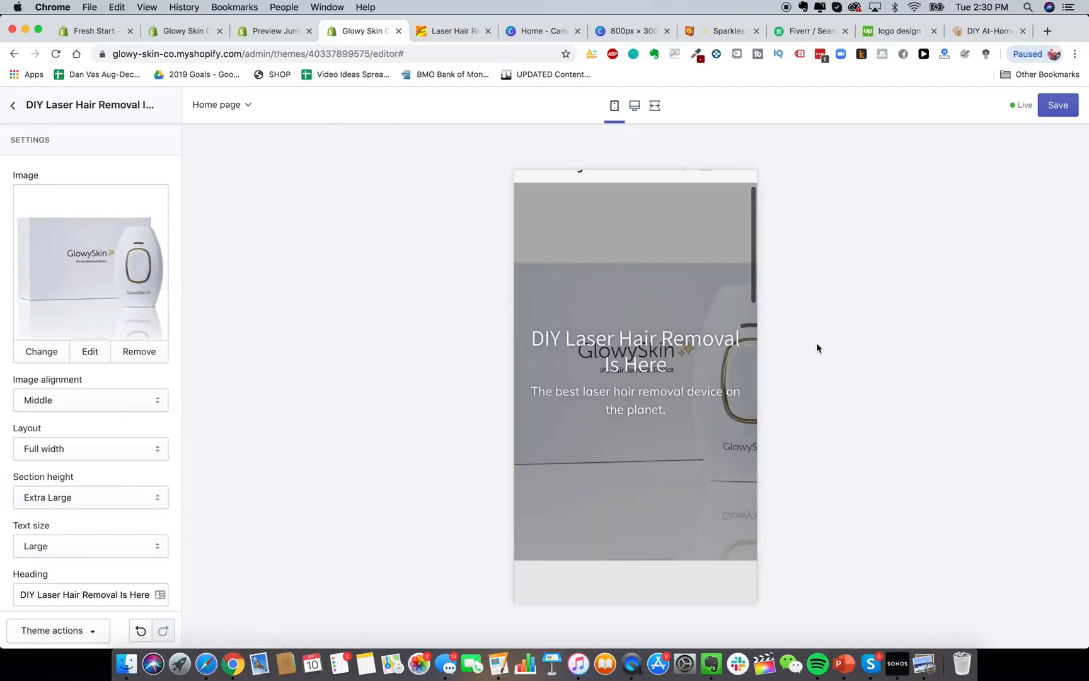
left_click(635, 105)
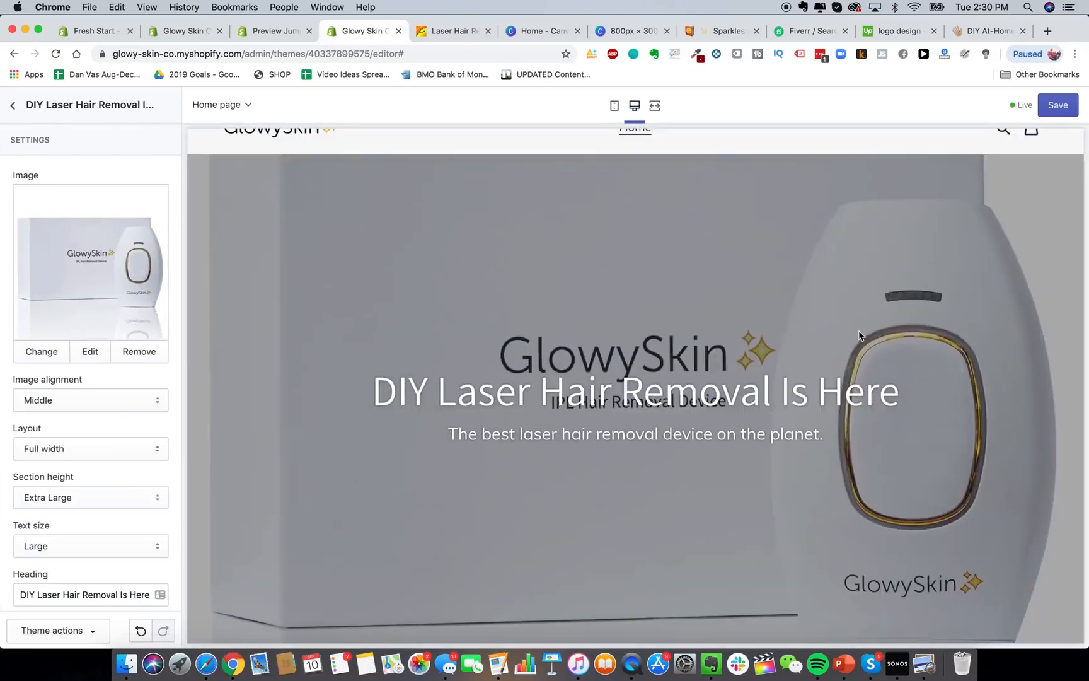
scroll(843, 498, "down", 5)
scroll(882, 378, "up", 5)
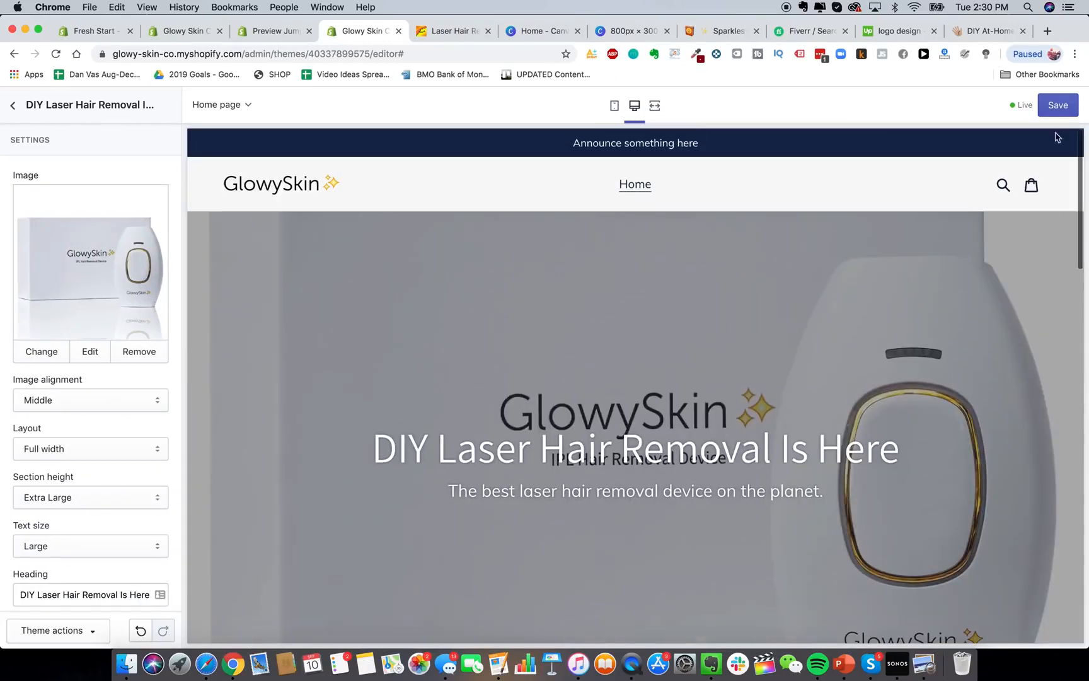
left_click(1048, 32)
Search Google Images for 'laser hair removal device'.
type("google images")
key("Return")
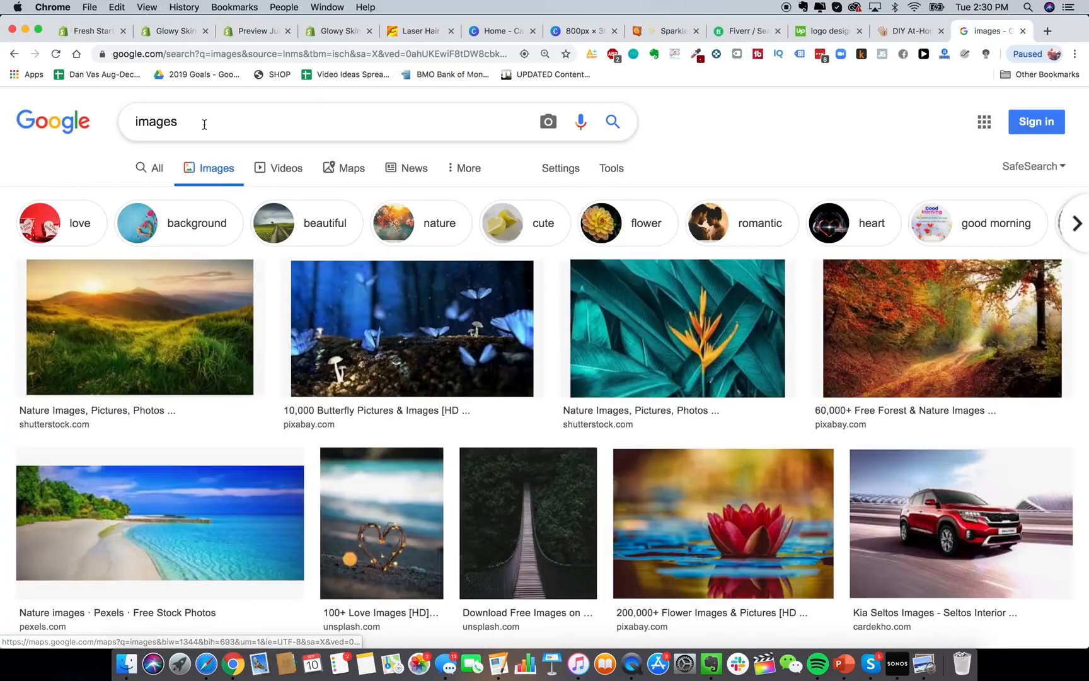
left_click(204, 124)
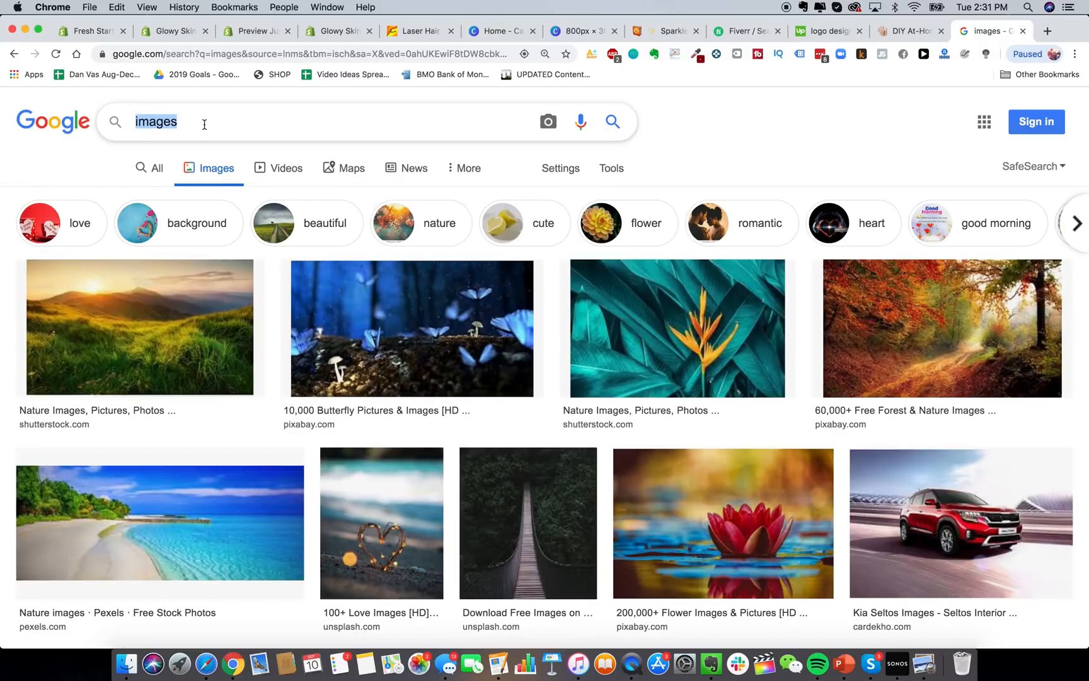
type("laser hair removal device")
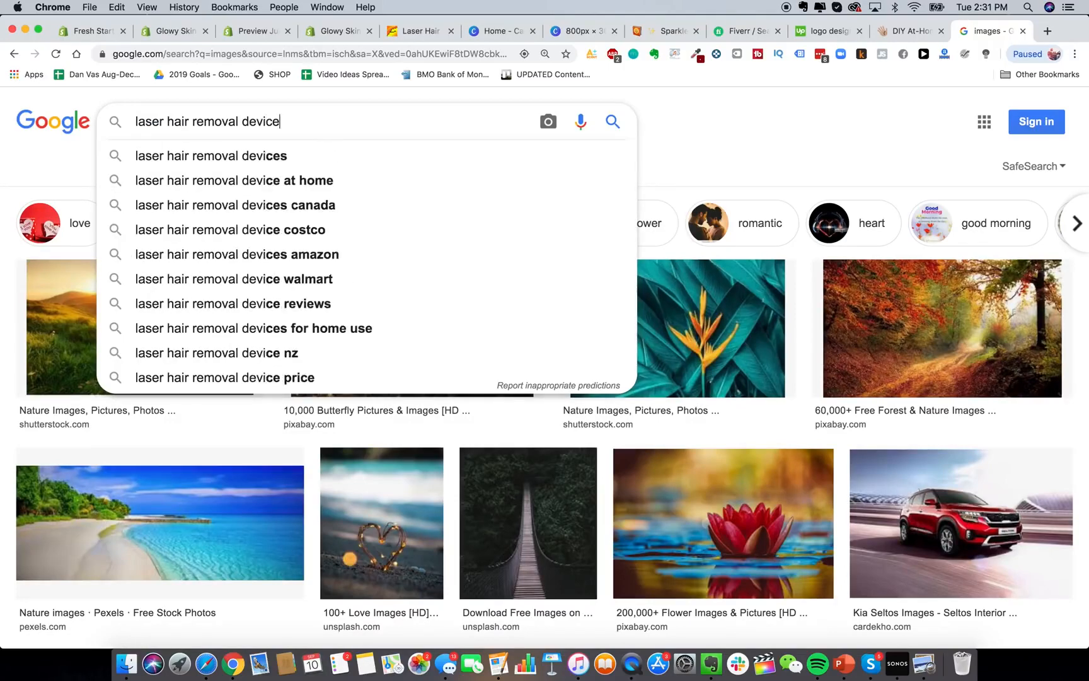
key("Return")
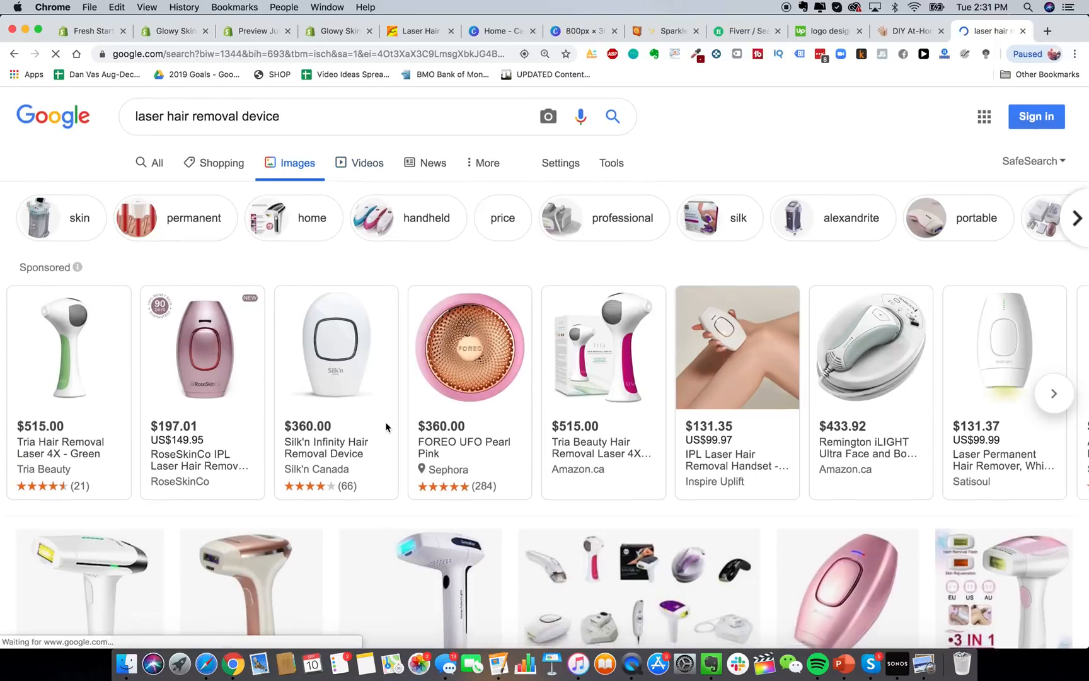
View the white oval hair remover image, then close the preview and the search tab.
scroll(387, 428, "down", 12)
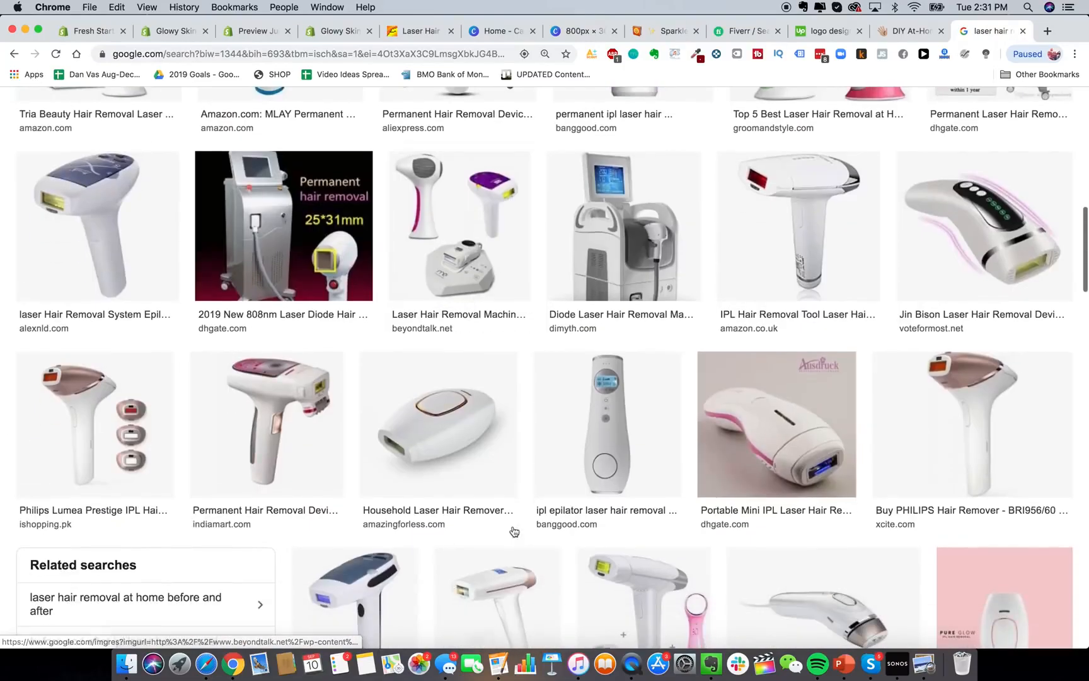
left_click(461, 415)
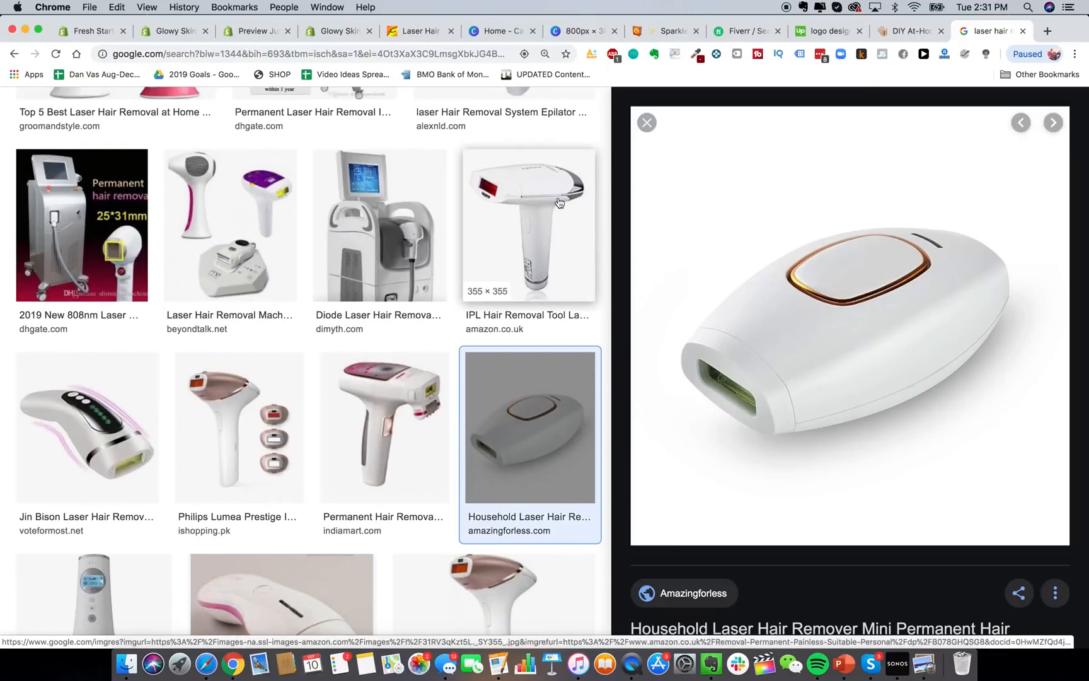
scroll(559, 202, "up", 2)
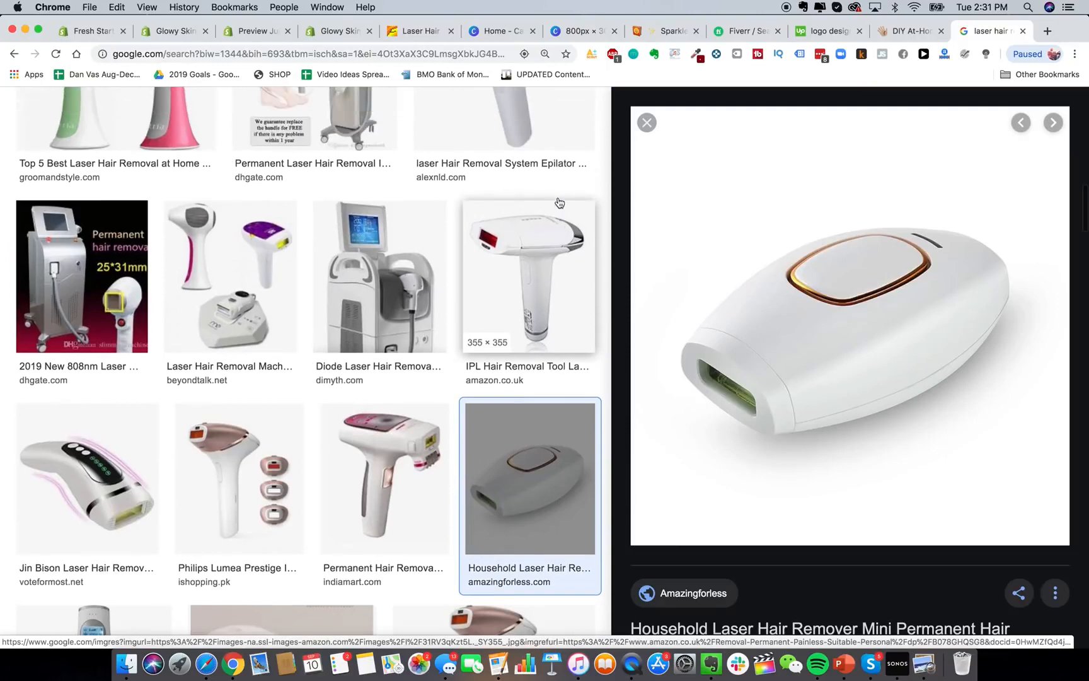
left_click(647, 124)
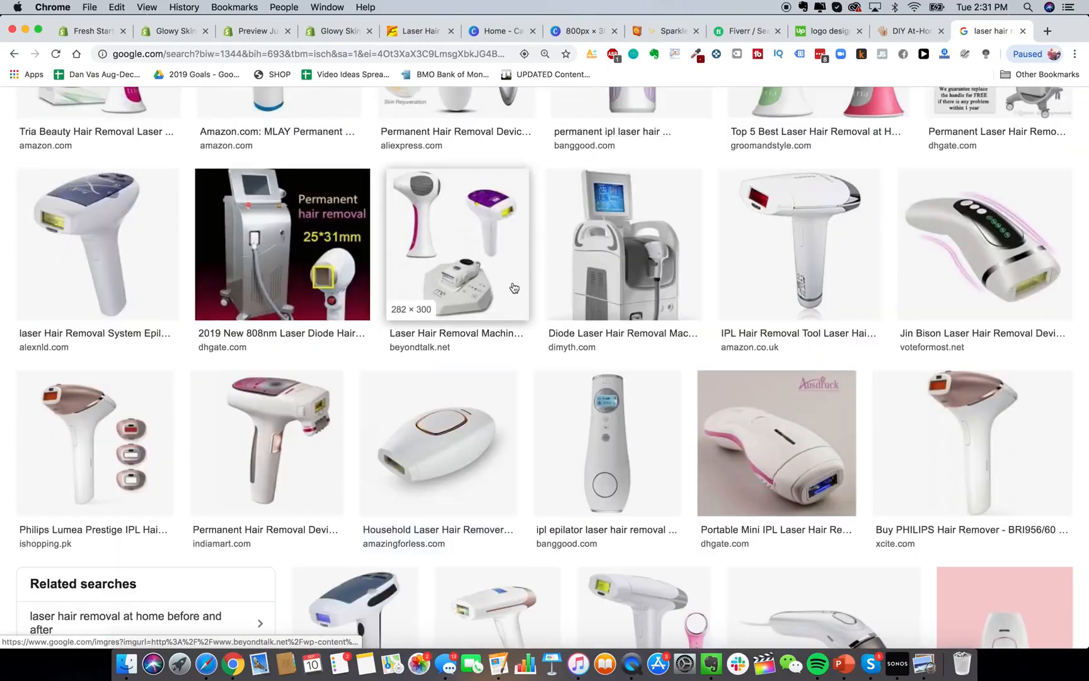
key("super+w")
Start a new product from the Products list in the store admin.
scroll(650, 409, "down", 5)
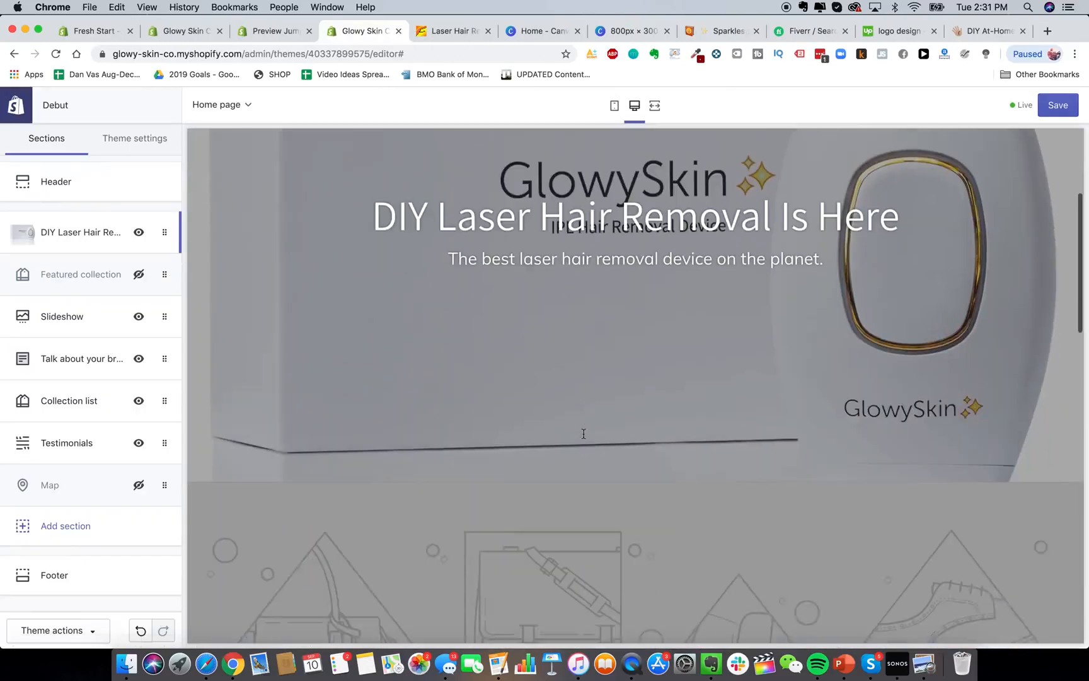
scroll(584, 434, "up", 5)
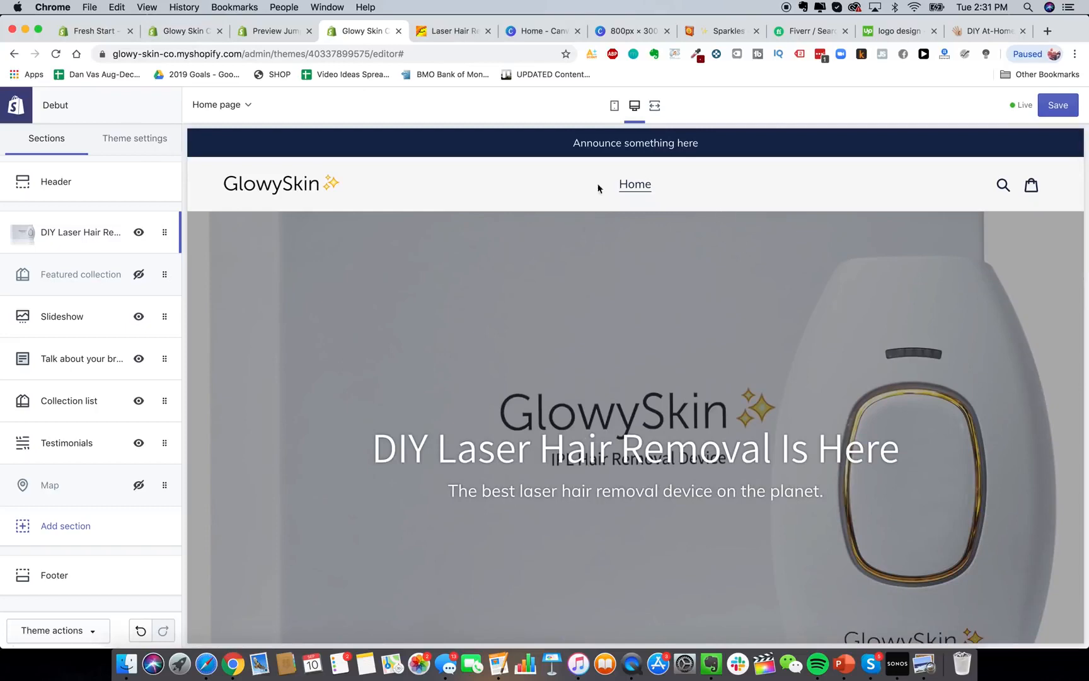
left_click(180, 30)
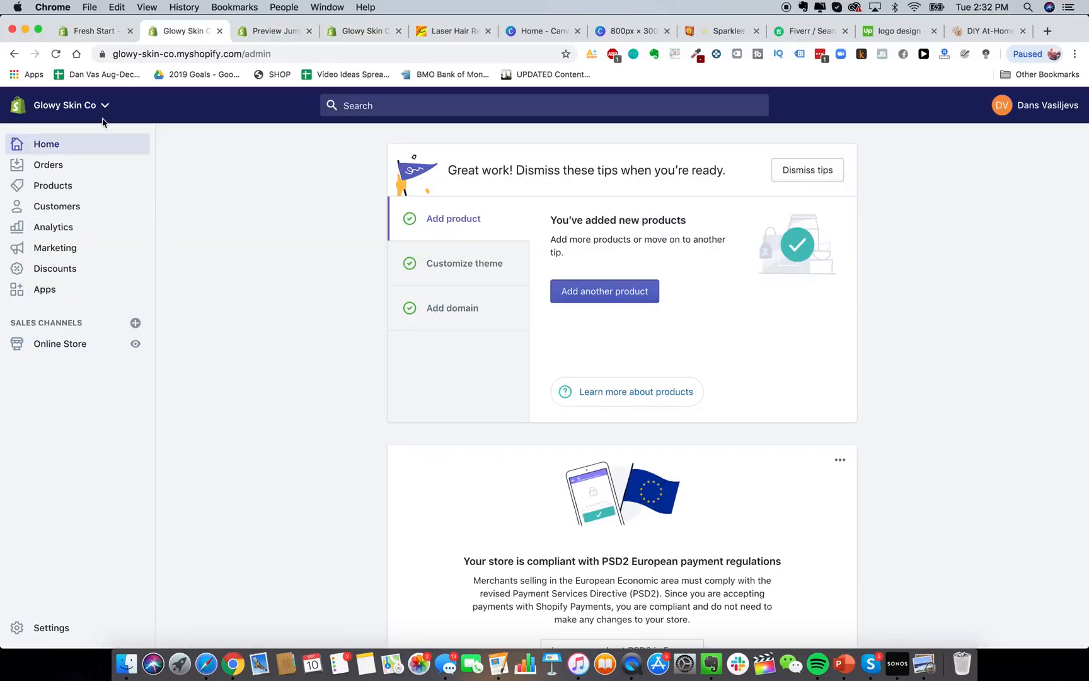
left_click(79, 188)
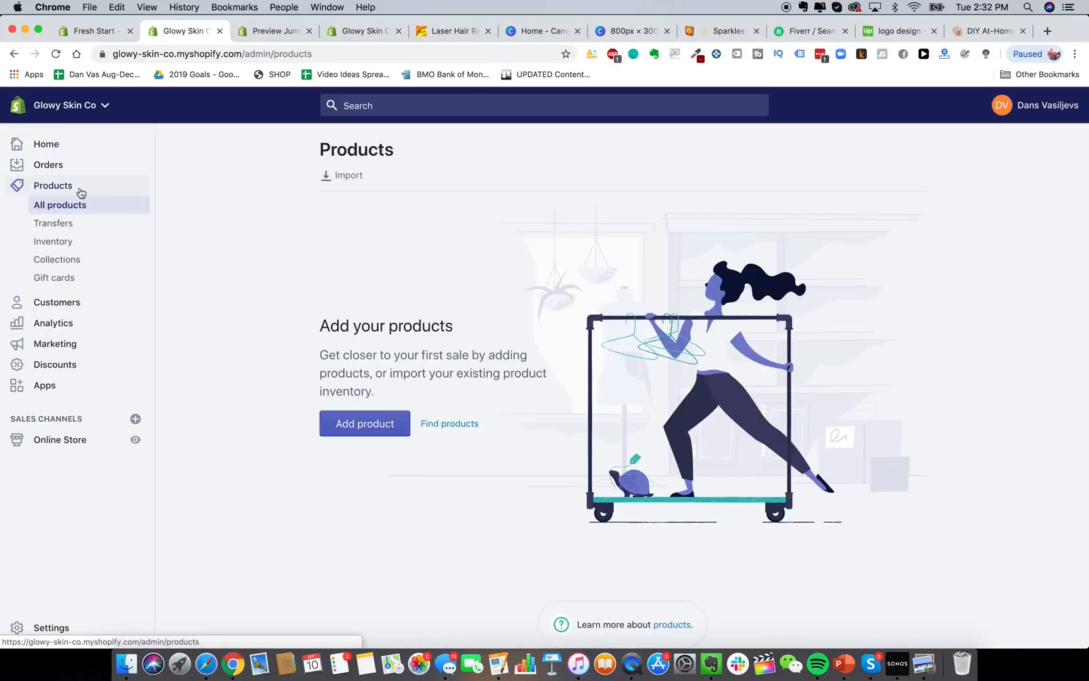
left_click(372, 422)
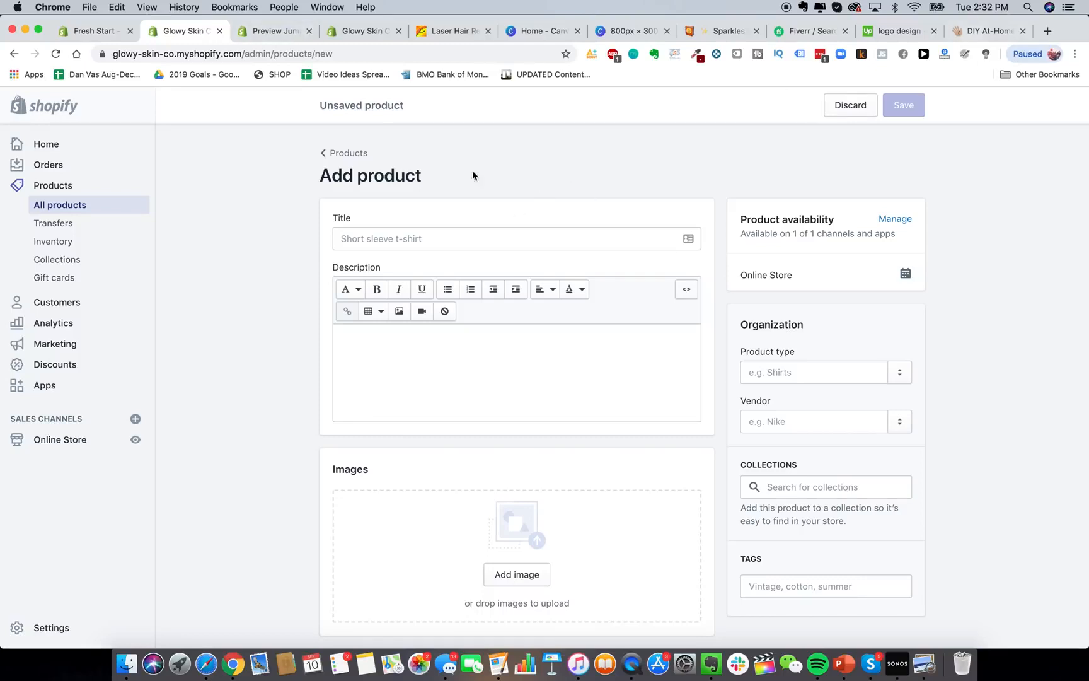
Title the product 'Glowy Skin Advanced Premium Laser Hair Removal Device'.
left_click(420, 241)
type("Glowy Skin Advanced")
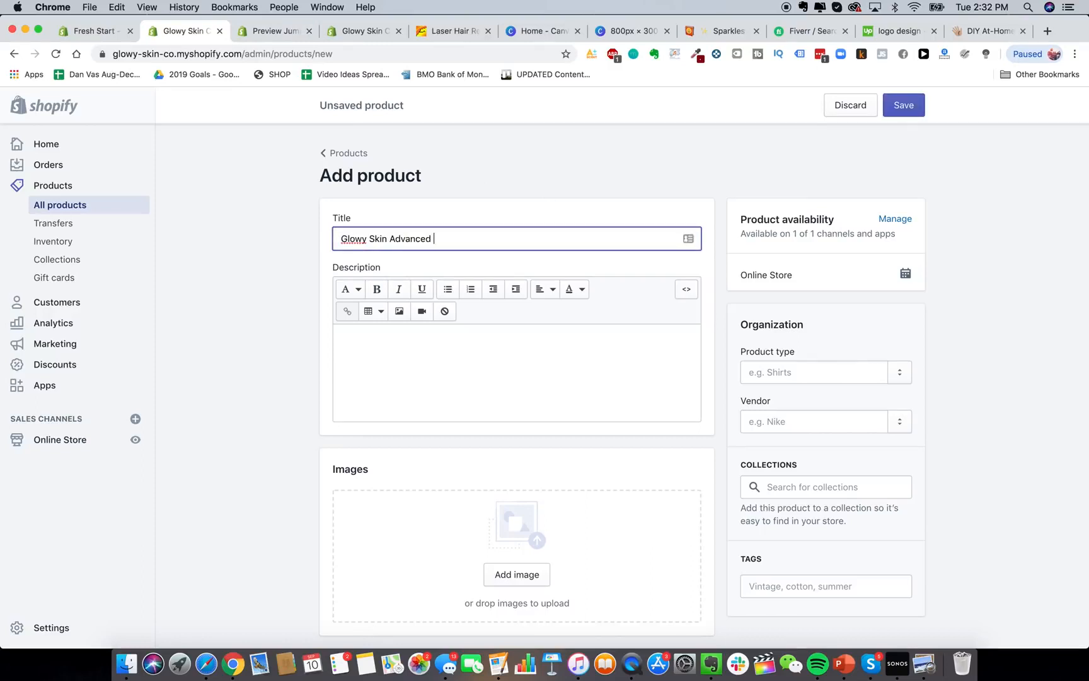
type(" premium")
key("BackSpace")
key("BackSpace")
key("BackSpace")
key("BackSpace")
type("remium Laser Hair Removal Device")
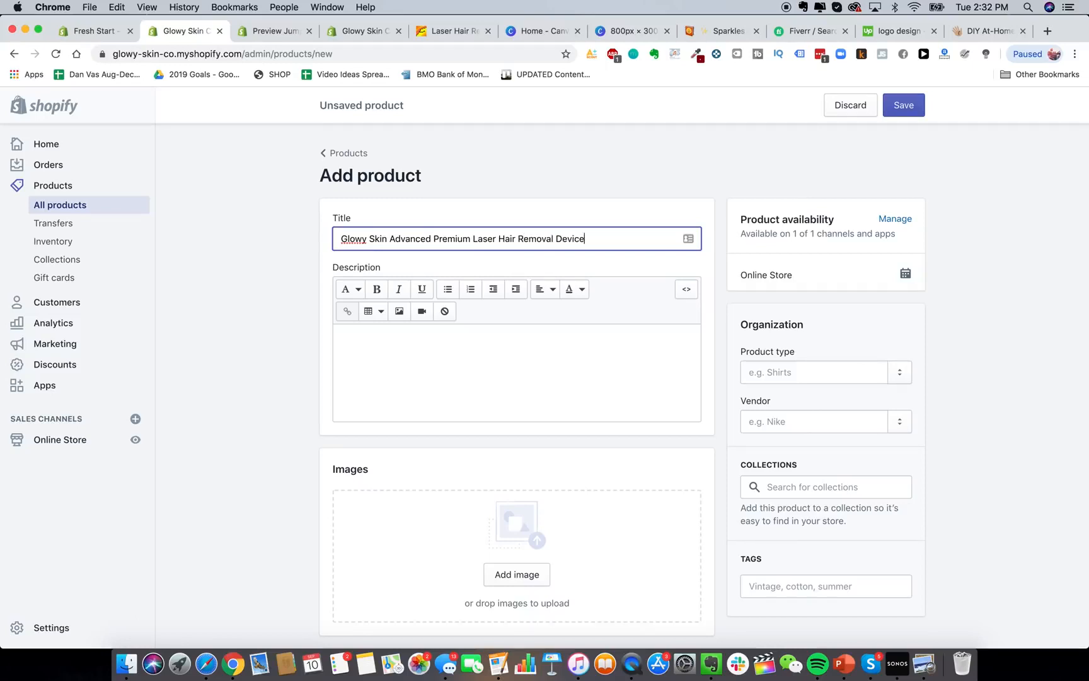
Enter 'The best laser device in the world' as the product description.
left_click(400, 380)
type("The best ")
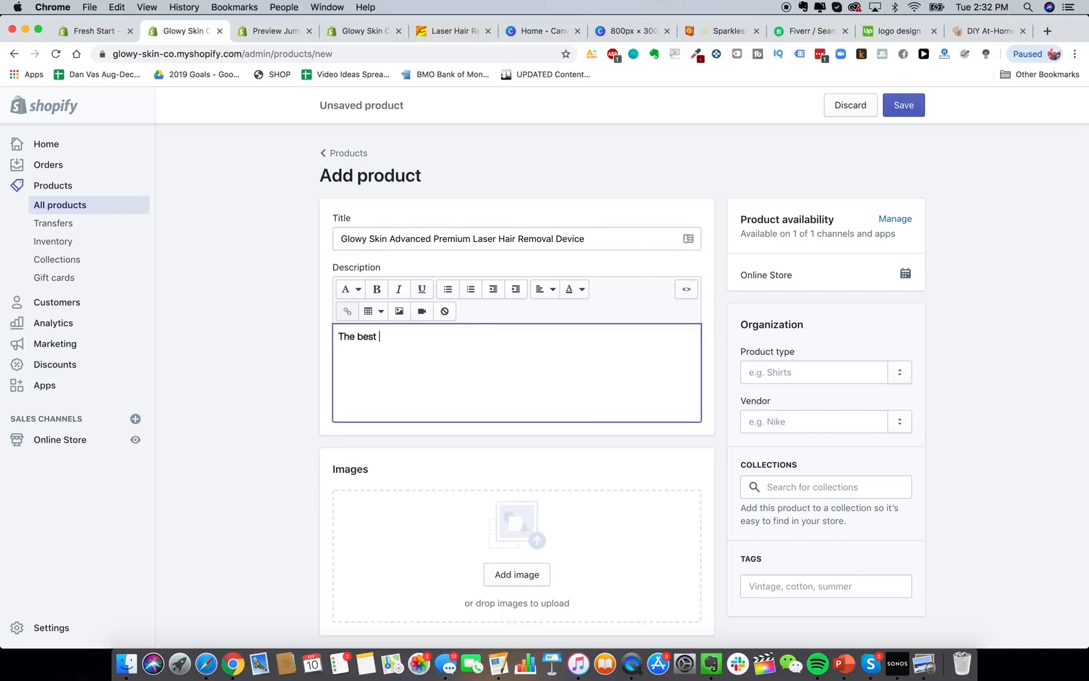
type("laser device in the world")
left_click(302, 483)
scroll(301, 483, "down", 3)
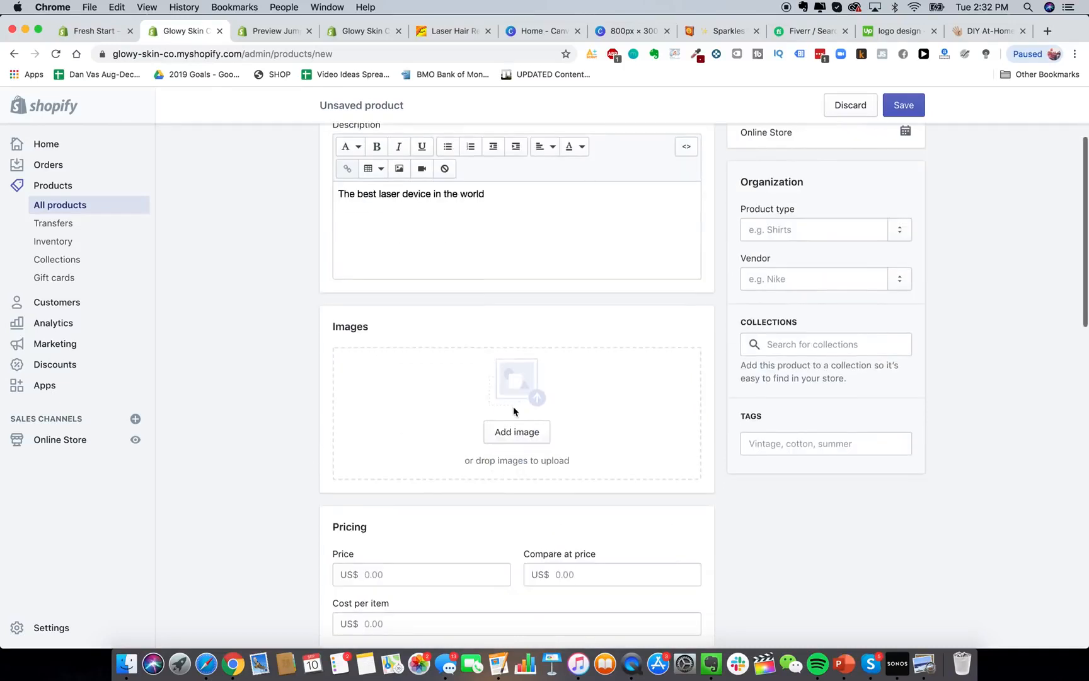
Select all five pictures in the Glowy Skin Product Pics folder and Quick Look them.
left_click(126, 663)
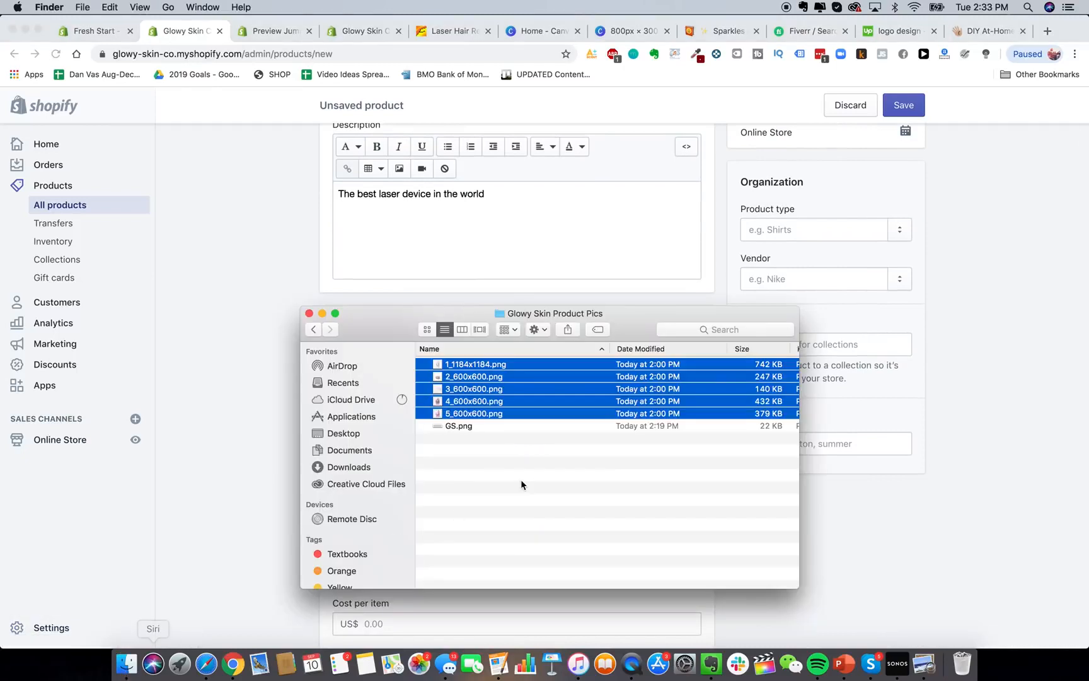
left_click(521, 479)
left_click(447, 366)
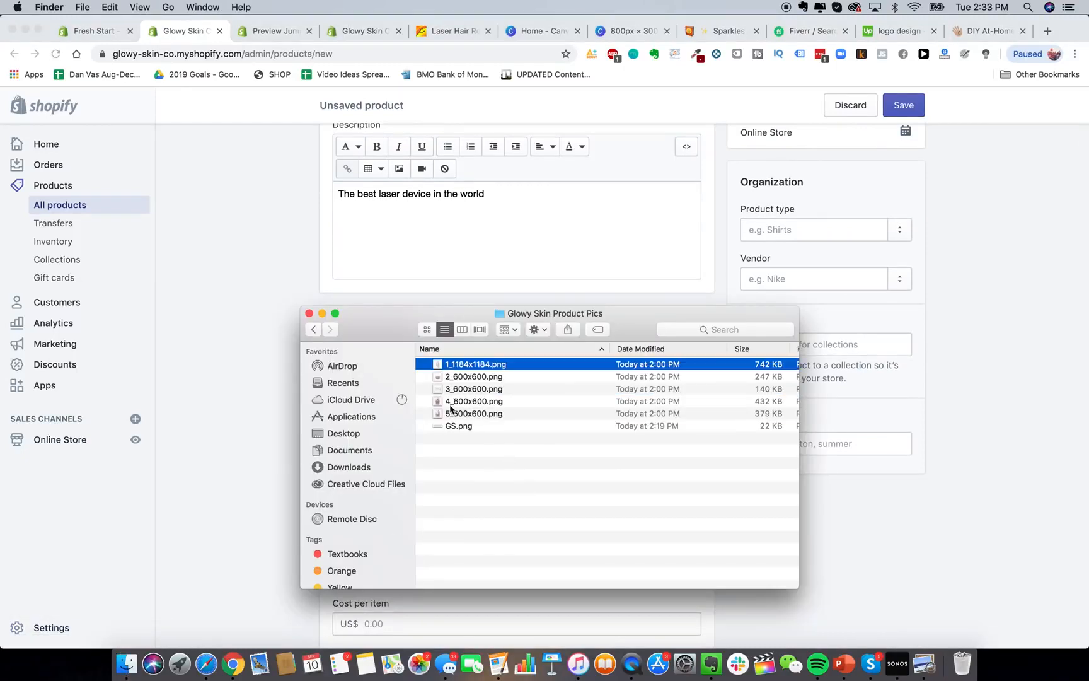
left_click(452, 412, "shift")
right_click(475, 401)
left_click(523, 501)
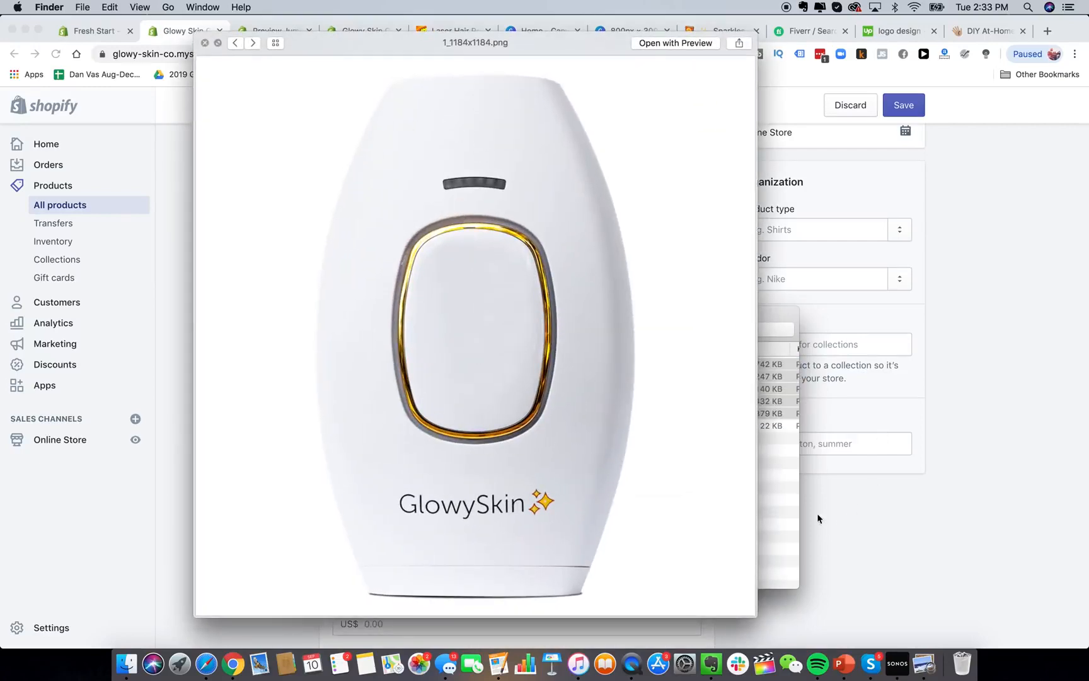
Drag 1_1184x1184.png from the Finder folder into the product's Images area.
left_click(165, 271)
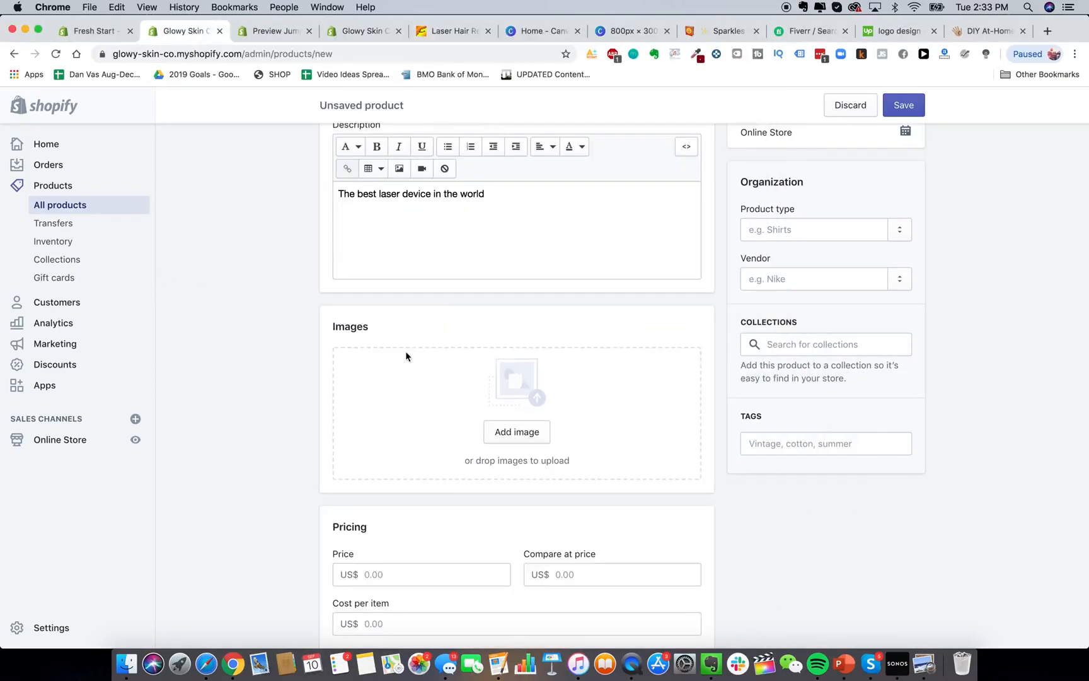
left_click(131, 661)
left_click(204, 42)
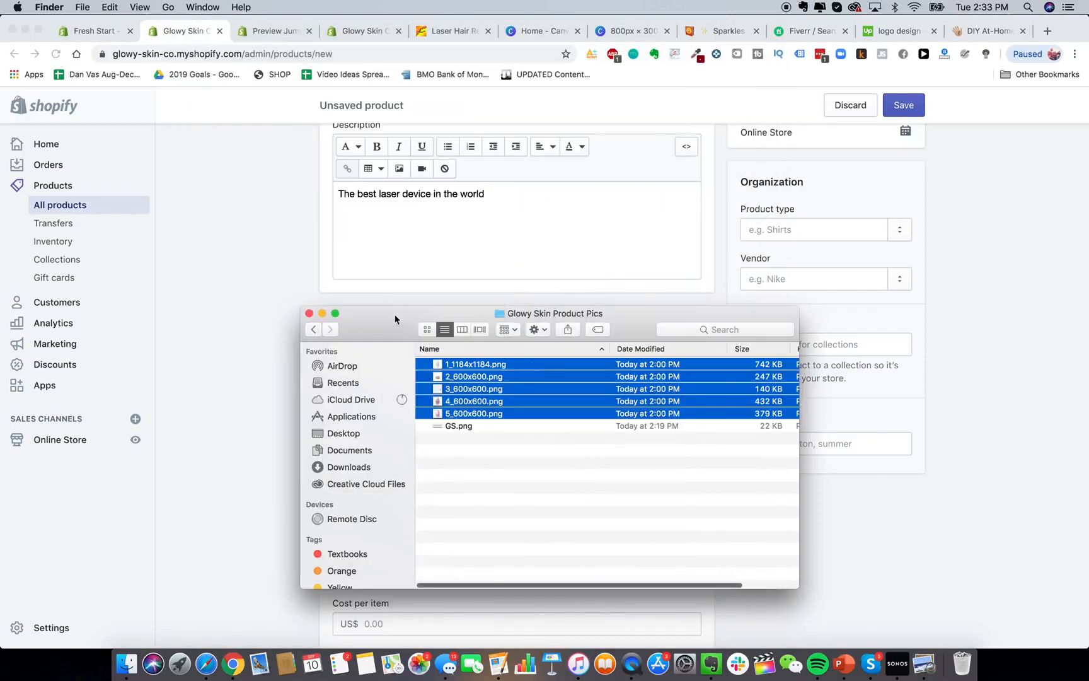
left_click_drag(394, 318, 774, 339)
left_click(841, 438)
left_click(894, 385)
left_click_drag(895, 384, 481, 404)
scroll(275, 369, "down", 3)
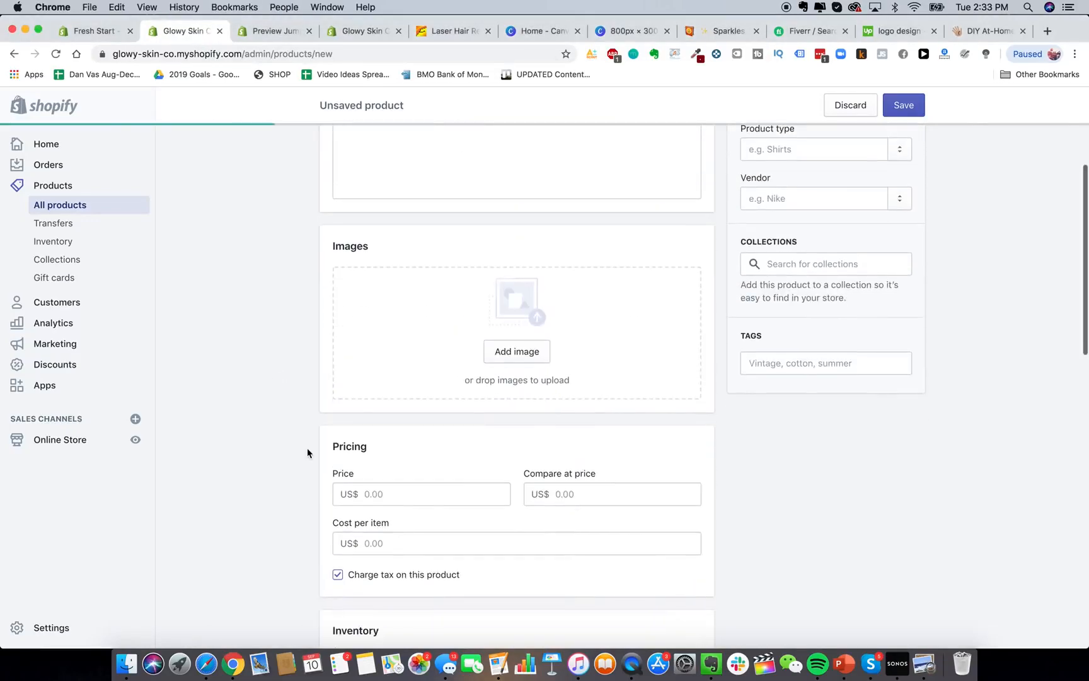
scroll(307, 448, "down", 3)
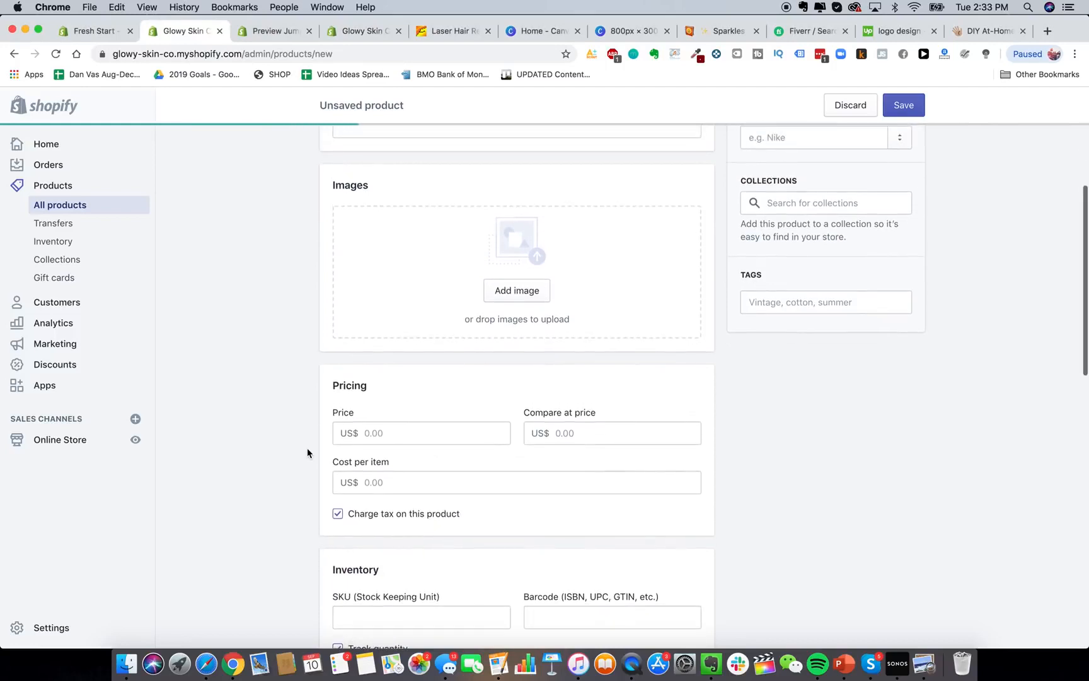
Check the handset's price on the competitor's HeySilkySkin store for reference.
left_click(406, 445)
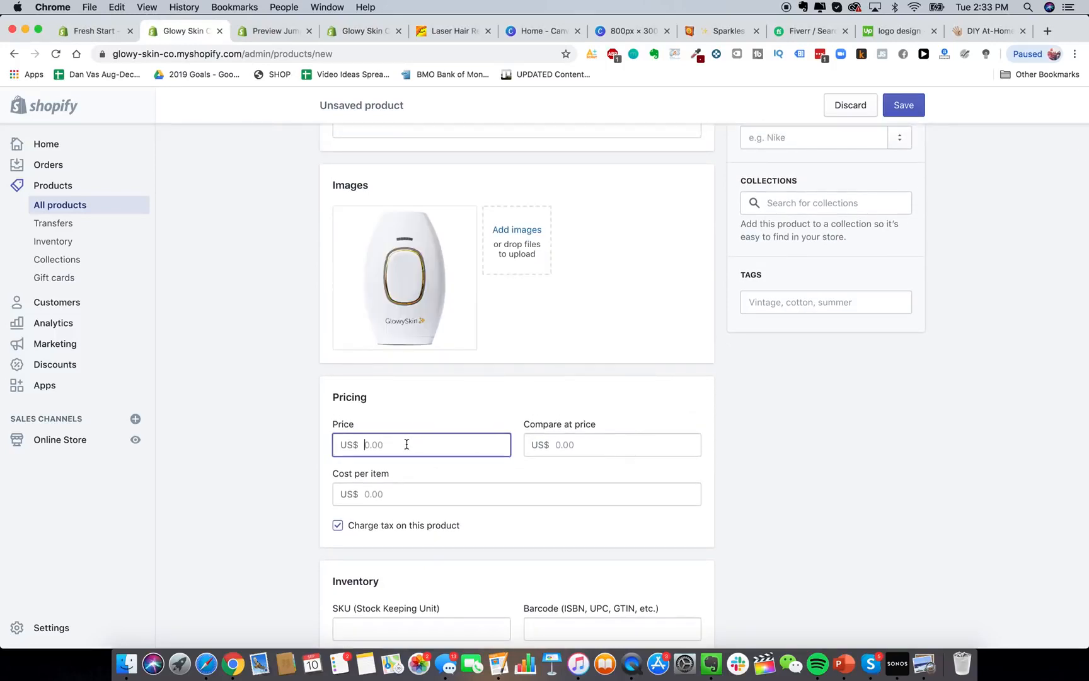
left_click(972, 31)
left_click(766, 298)
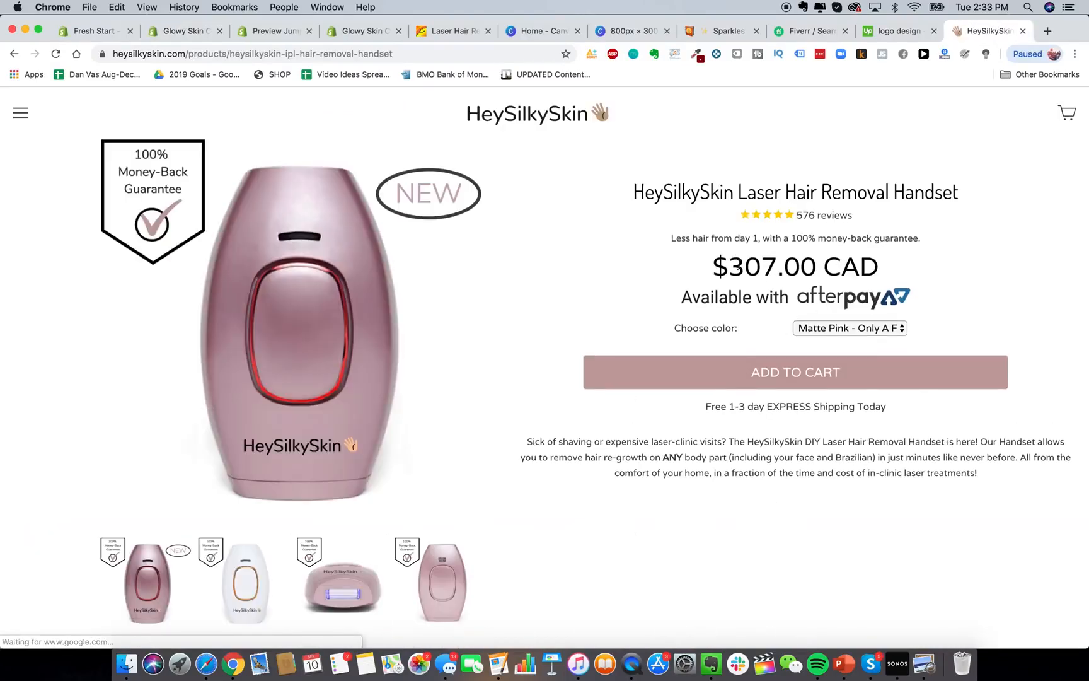
left_click(278, 39)
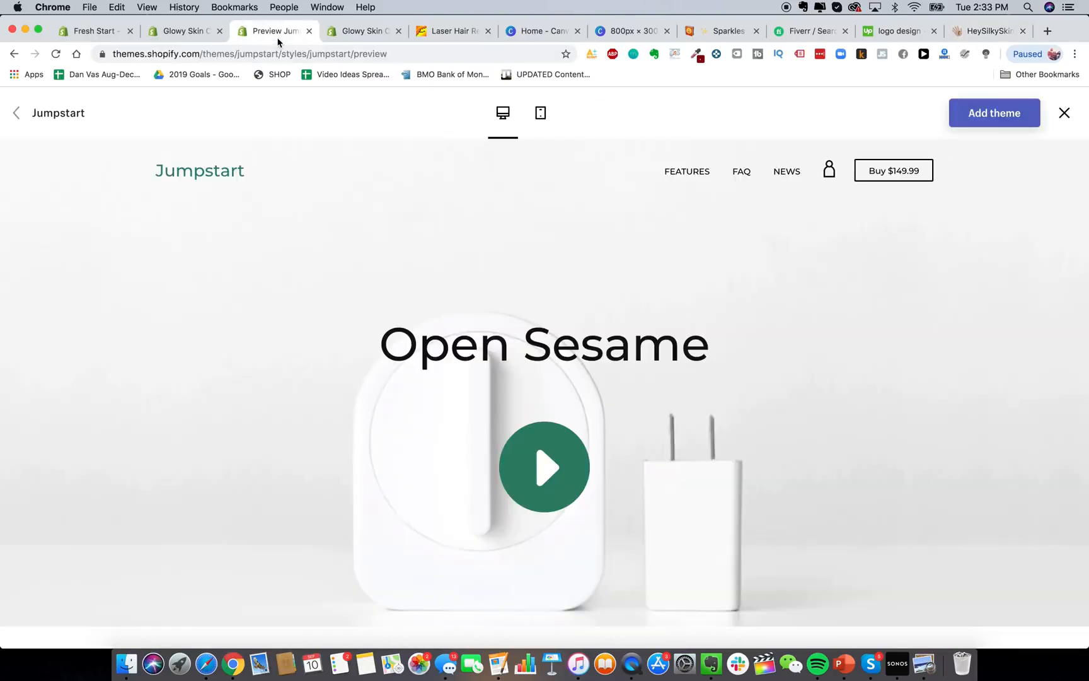
left_click(338, 38)
left_click(173, 31)
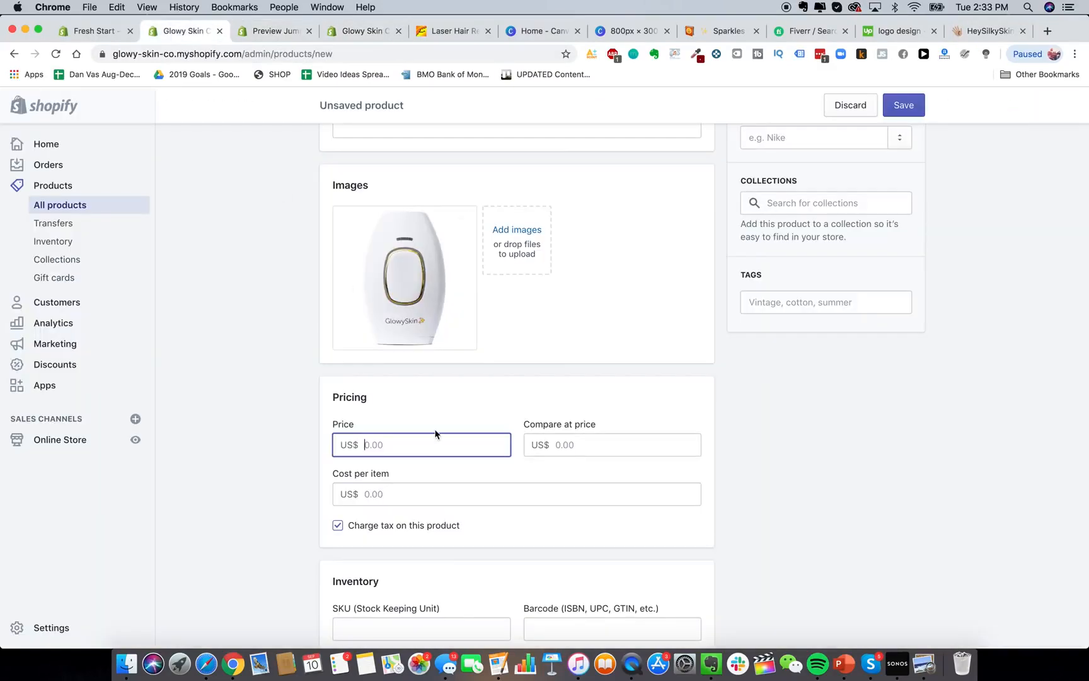
Enter a price of 229.99 and a compare-at price of 499.99.
type("229.99")
left_click(599, 441)
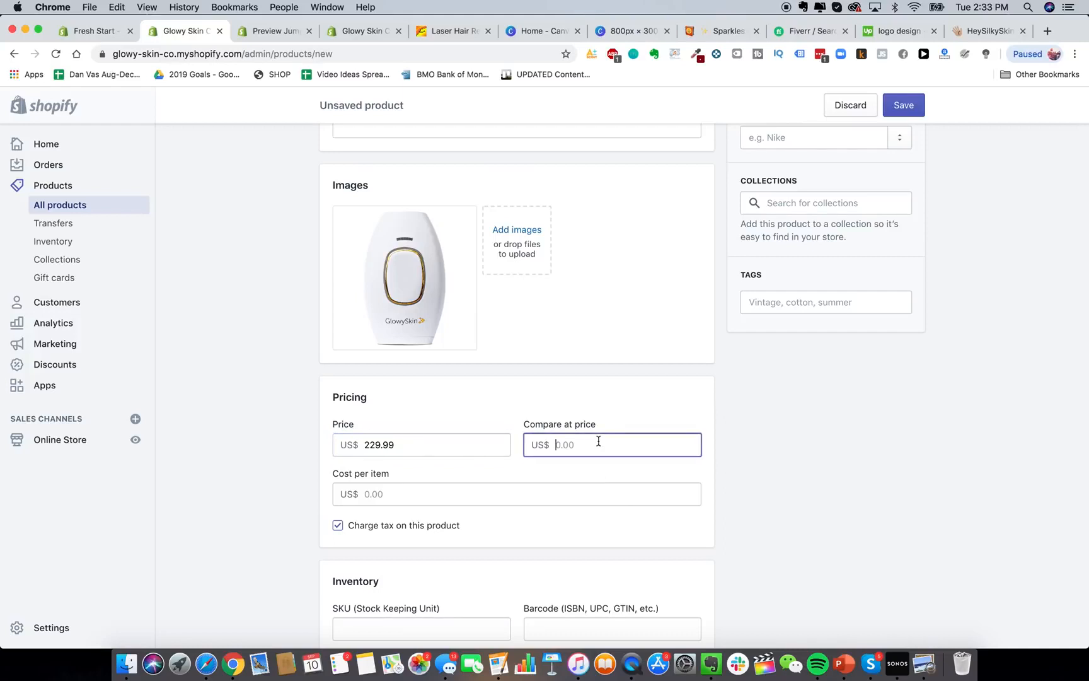
type("499.99")
left_click(759, 474)
scroll(619, 432, "down", 2)
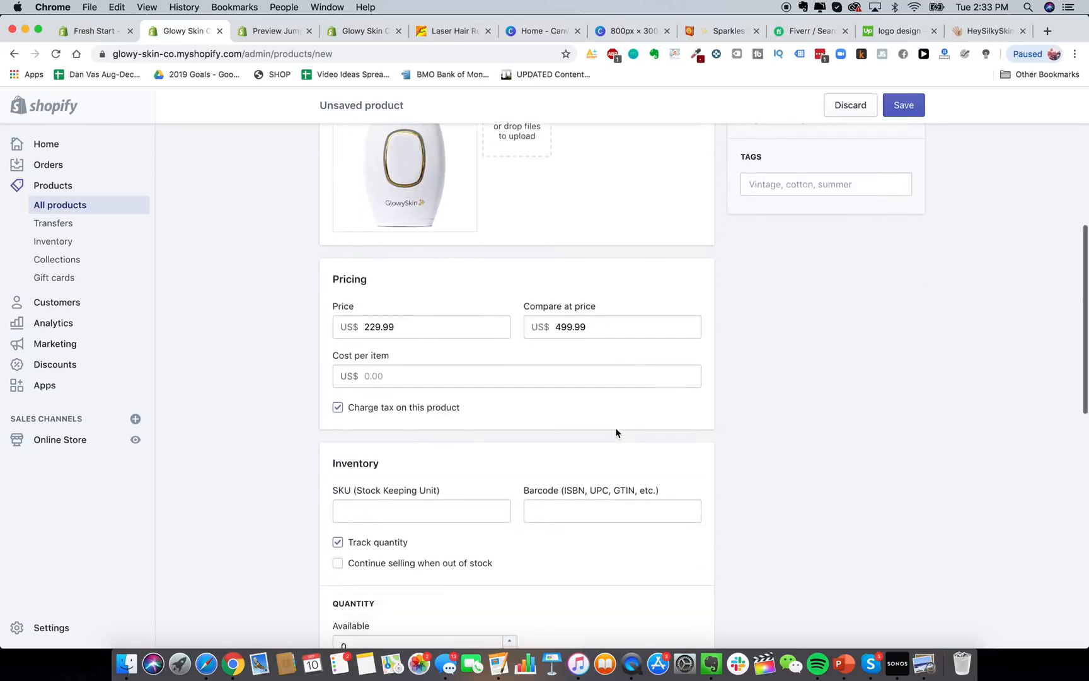
scroll(459, 324, "up", 3)
double_click(417, 490)
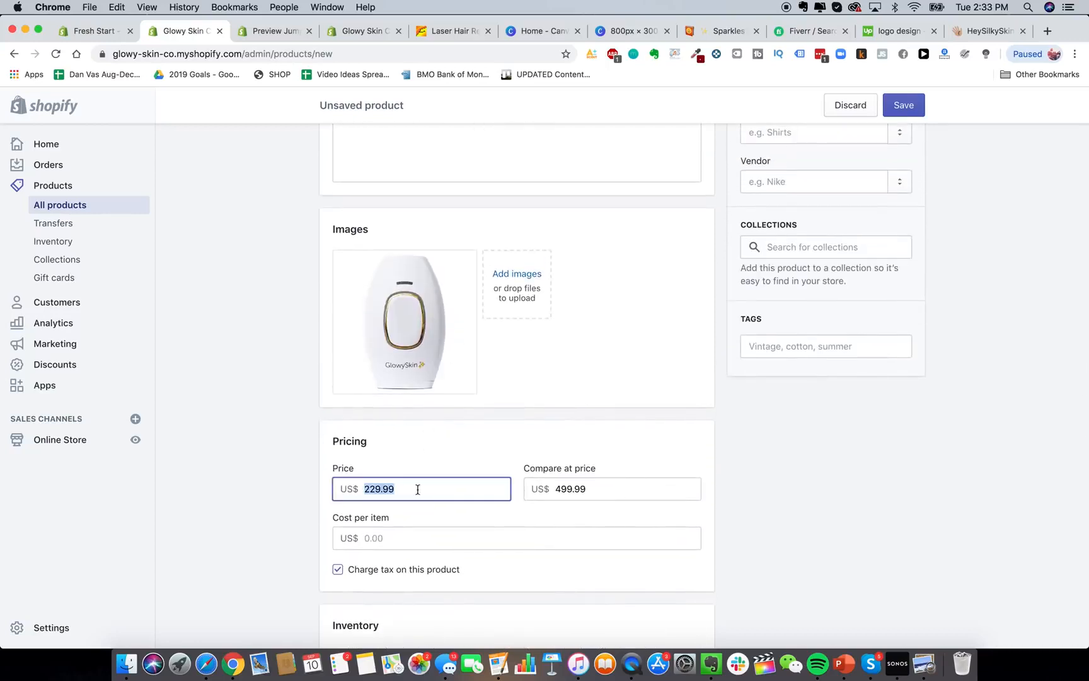
left_click(267, 510)
Review the pricing section, leaving cost per item empty.
scroll(267, 510, "down", 1)
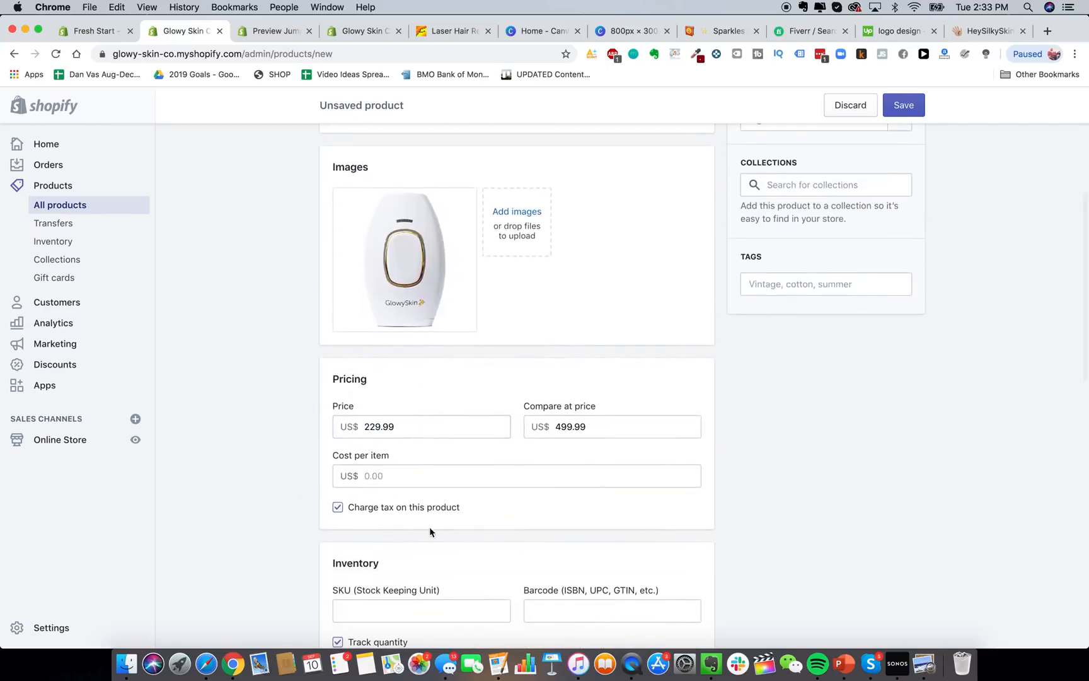
scroll(289, 451, "down", 2)
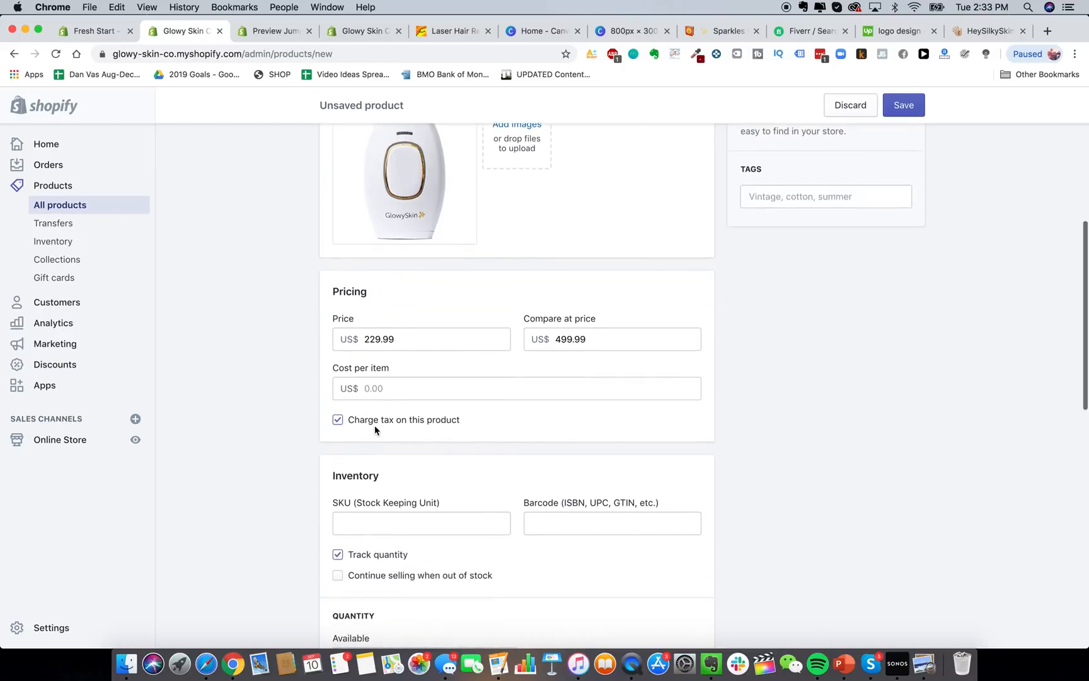
scroll(406, 431, "down", 1)
scroll(407, 369, "up", 1)
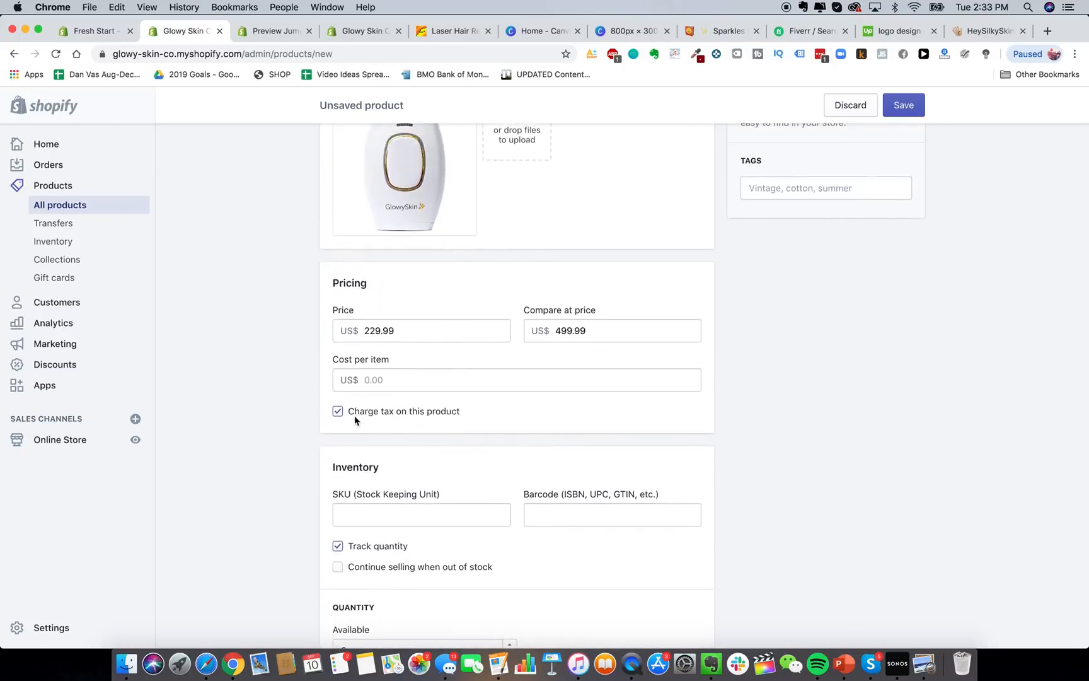
left_click(382, 376)
left_click(291, 376)
scroll(552, 474, "down", 7)
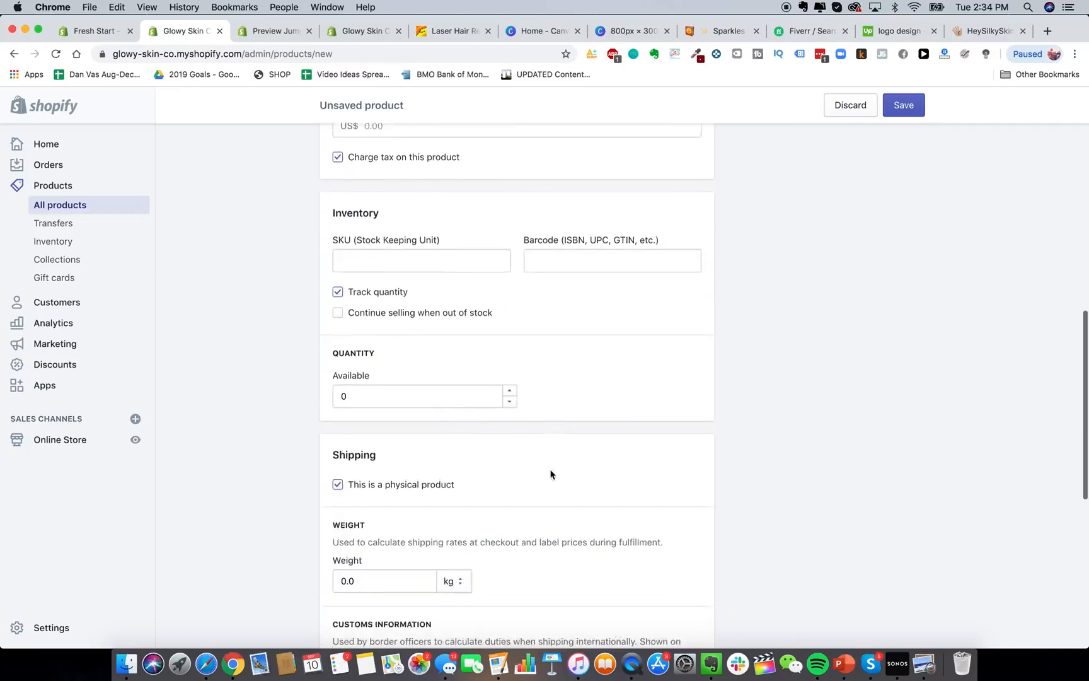
Set the available inventory quantity to 100000.
left_click(404, 355)
key("BackSpace")
type("100000")
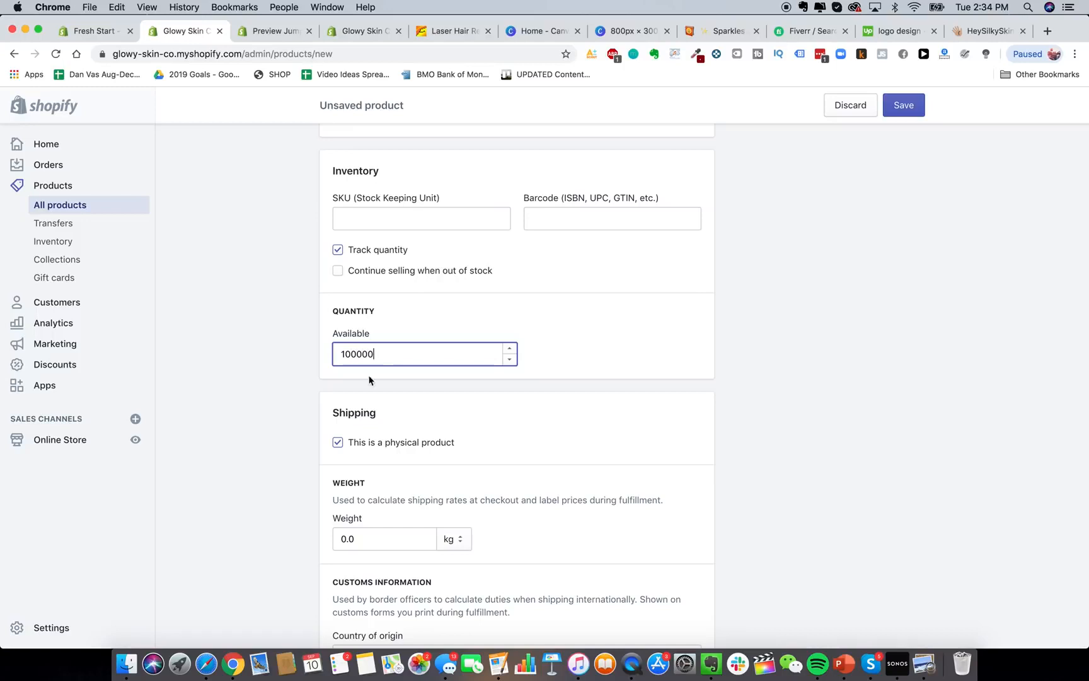
left_click(259, 392)
scroll(273, 444, "down", 4)
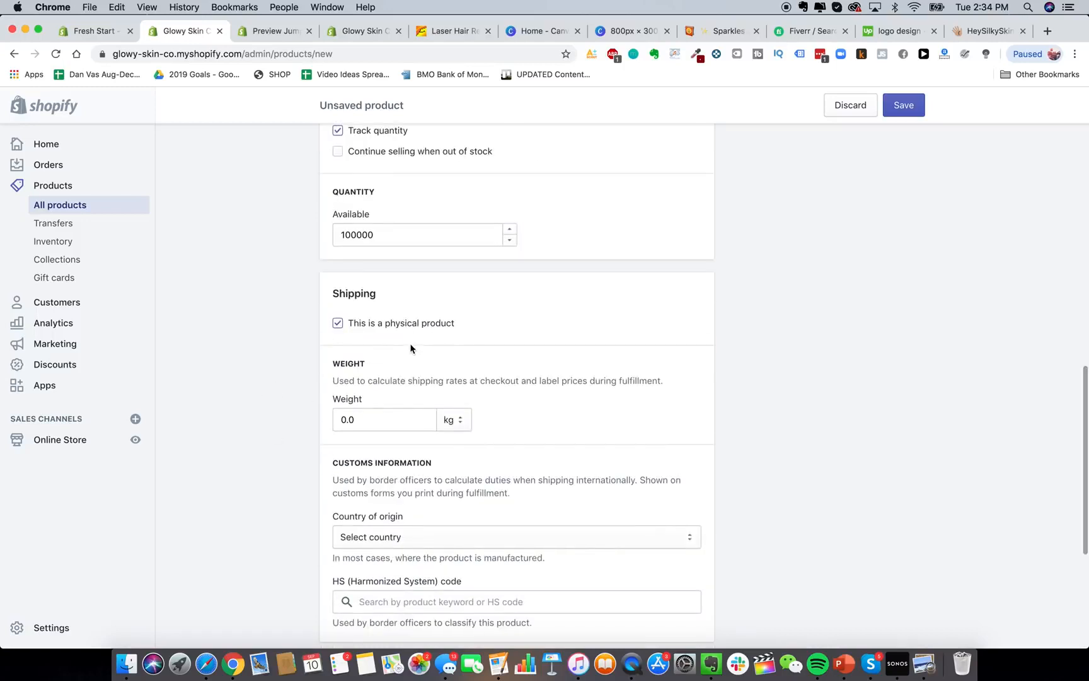
scroll(409, 345, "down", 1)
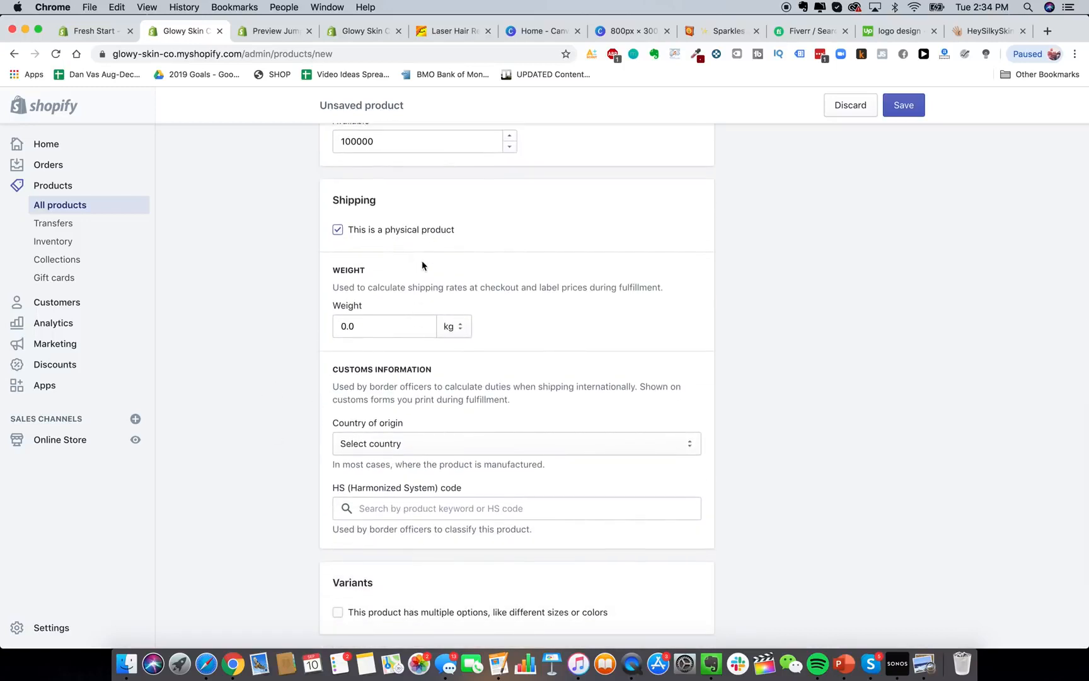
Set the shipping weight to 100.0 with grams as the unit.
left_click(467, 333)
left_click(468, 333)
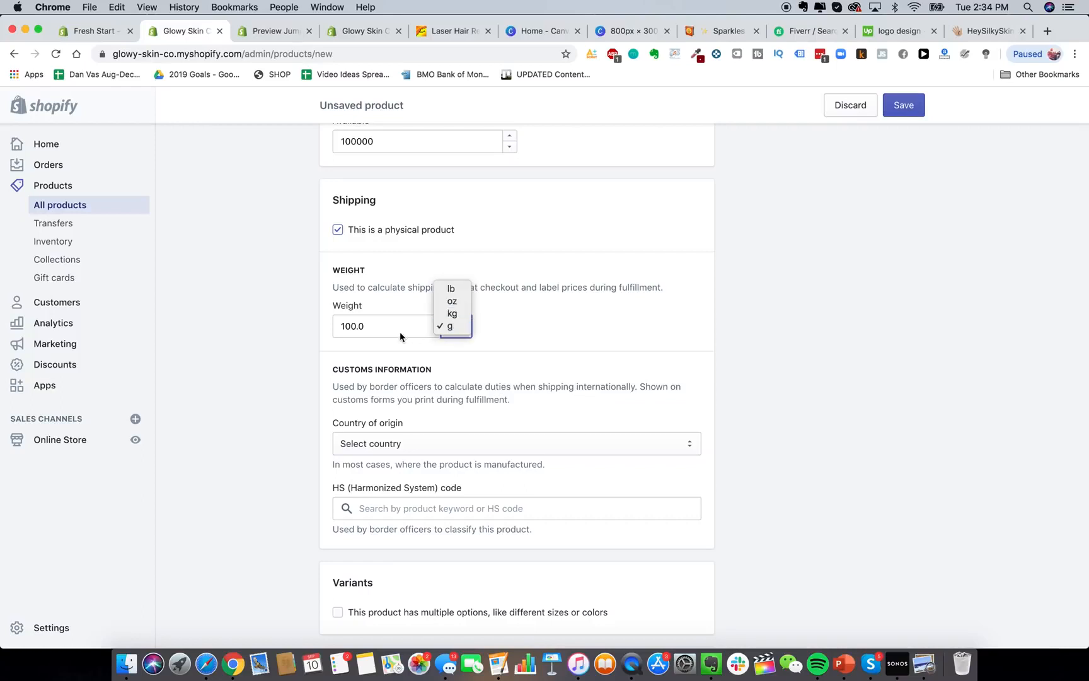
left_click(467, 331)
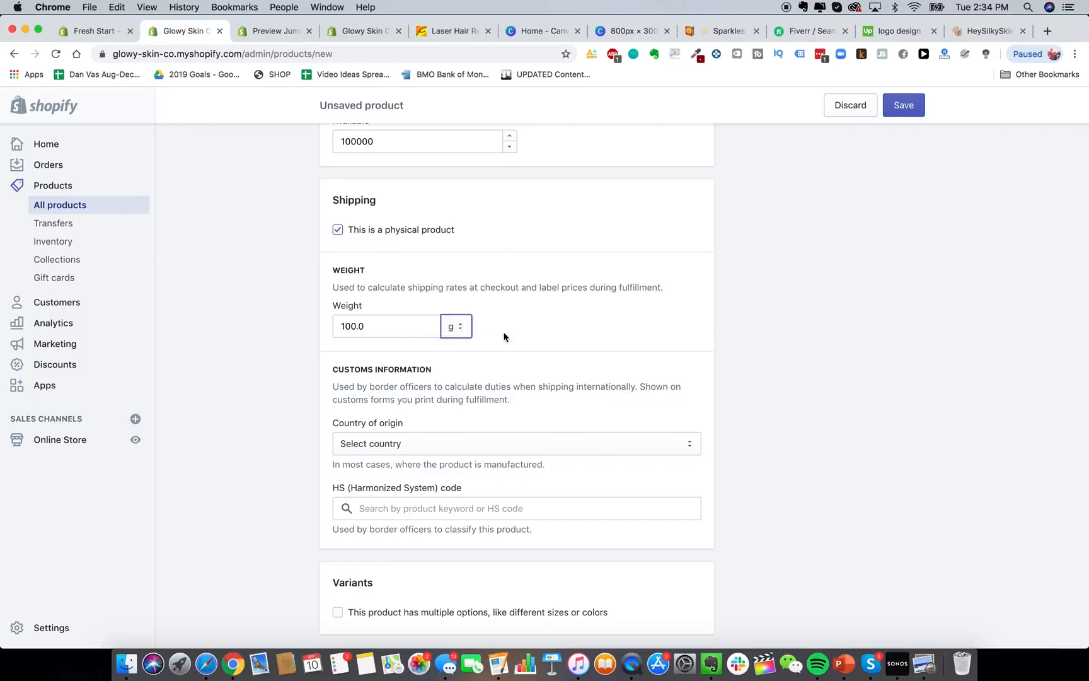
scroll(312, 336, "up", 1)
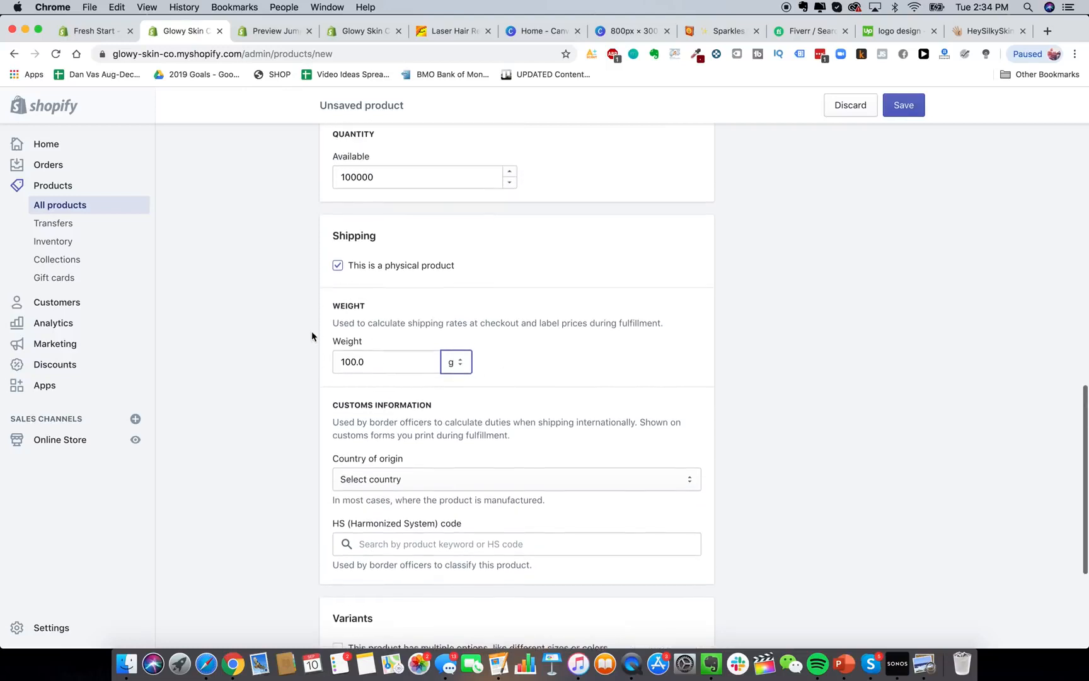
scroll(311, 336, "down", 2)
scroll(311, 332, "down", 1)
scroll(384, 338, "up", 2)
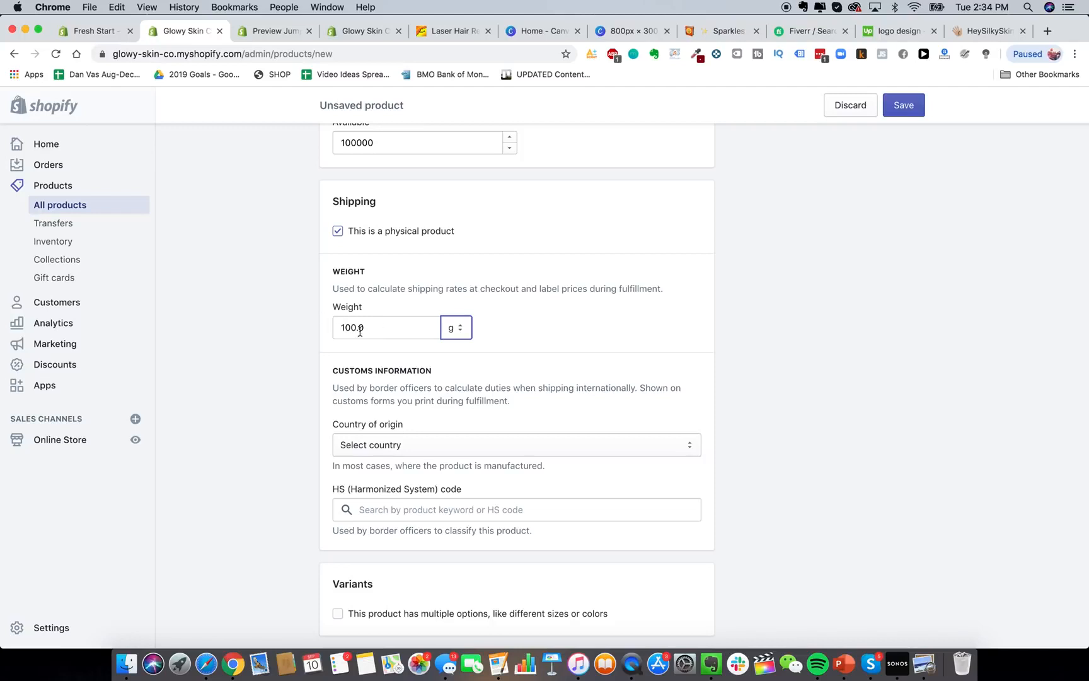
left_click(385, 327)
left_click(302, 337)
scroll(287, 378, "down", 3)
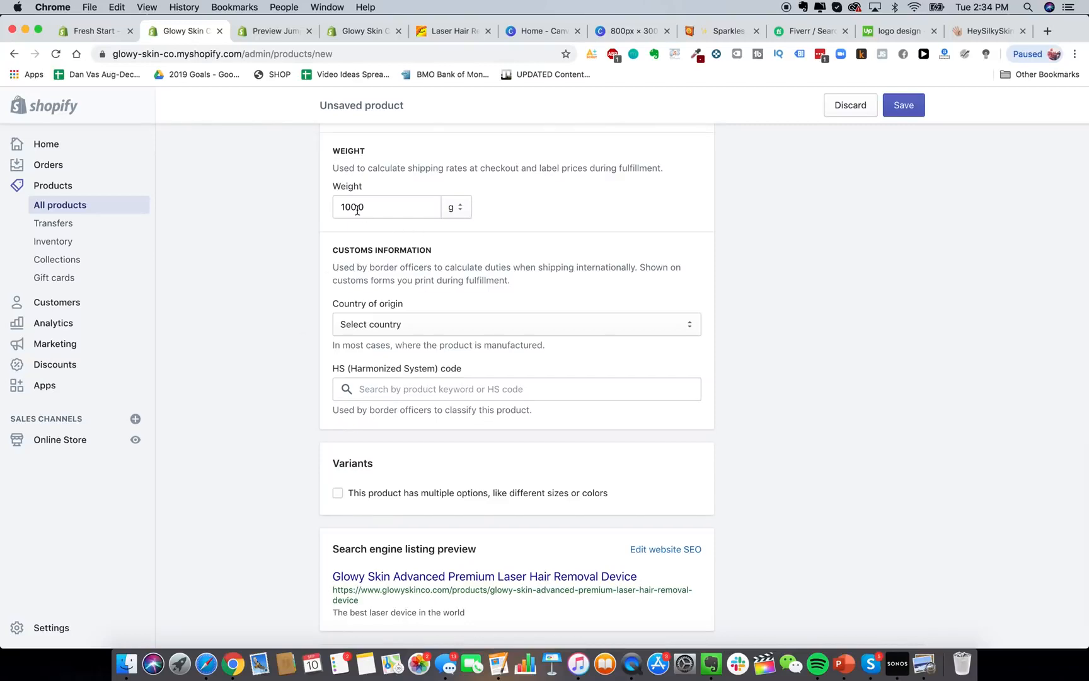
scroll(358, 210, "up", 1)
scroll(281, 364, "down", 3)
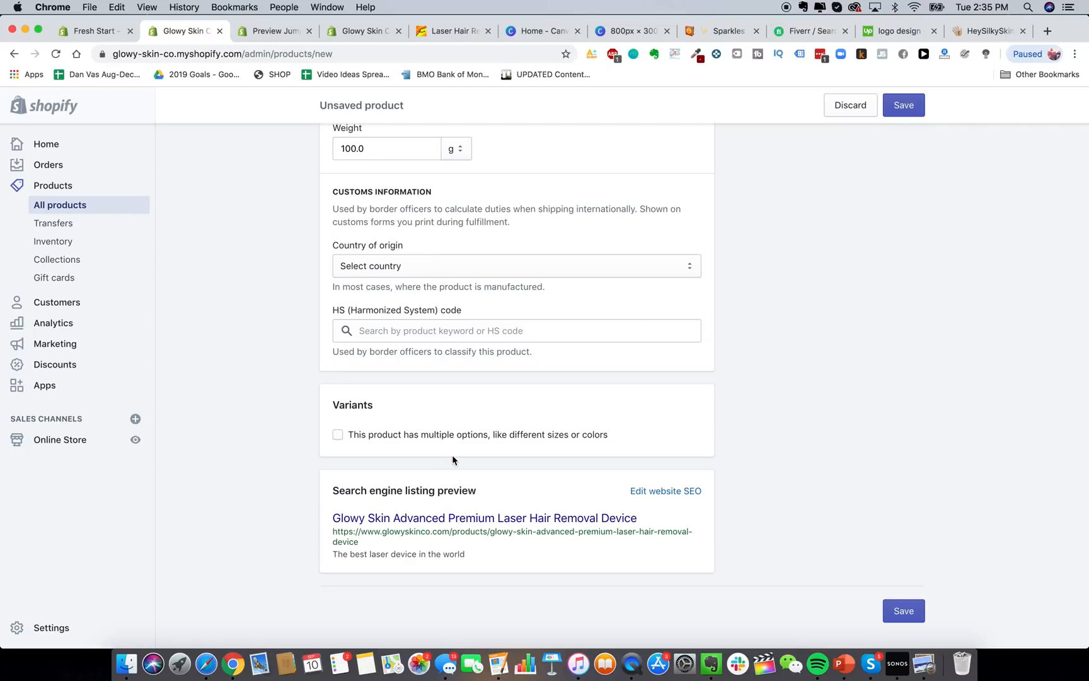
Set the SEO page title to 'The Best DIY Hair Removal Device In The World - Glowy Skin'.
left_click(666, 491)
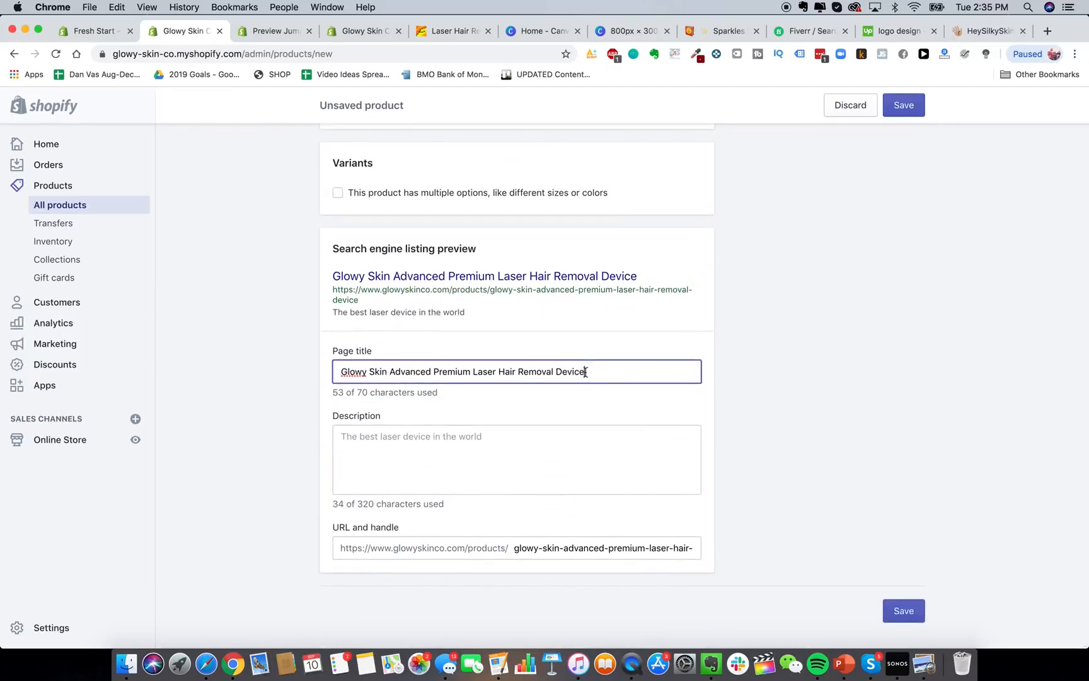
triple_click(448, 367)
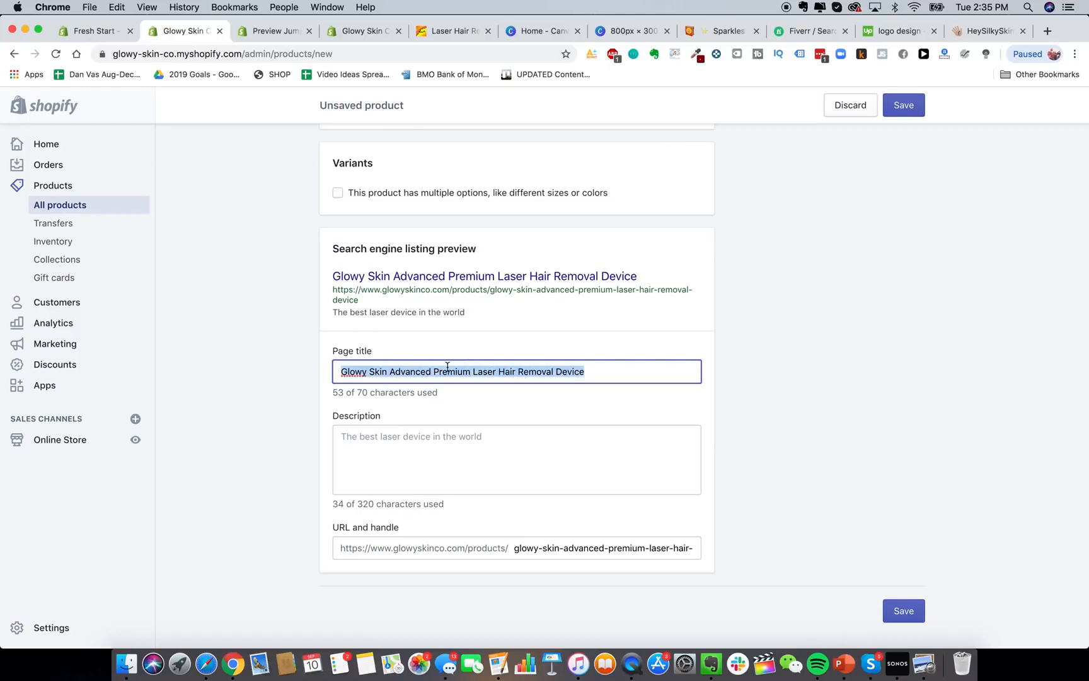
type("The Best ")
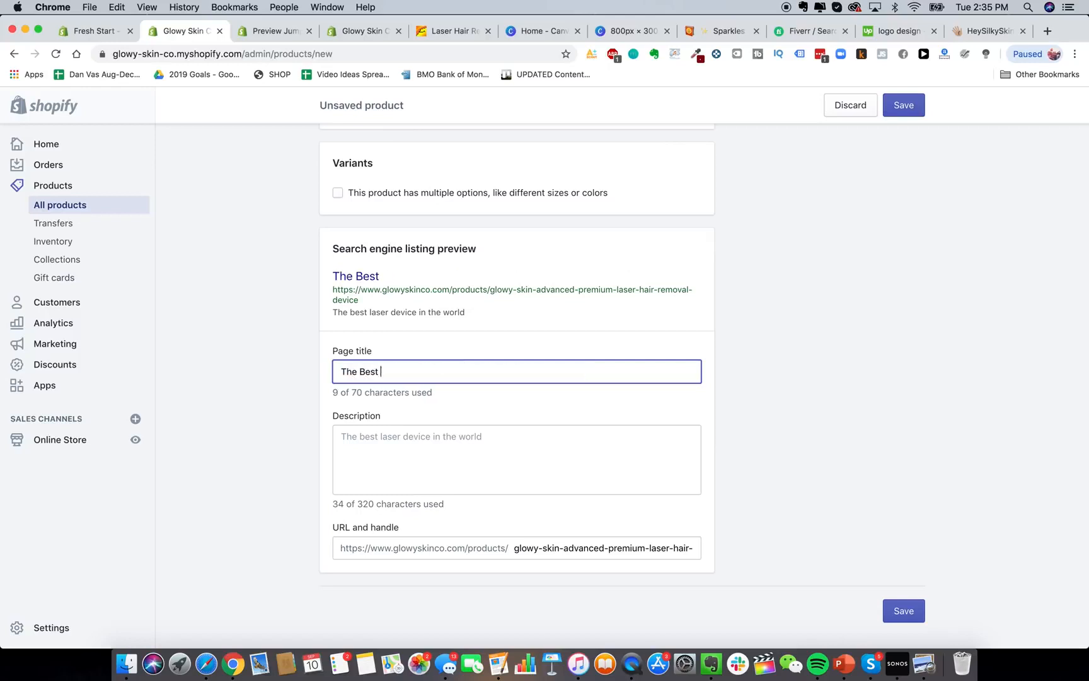
type("DIY Hair Removal ")
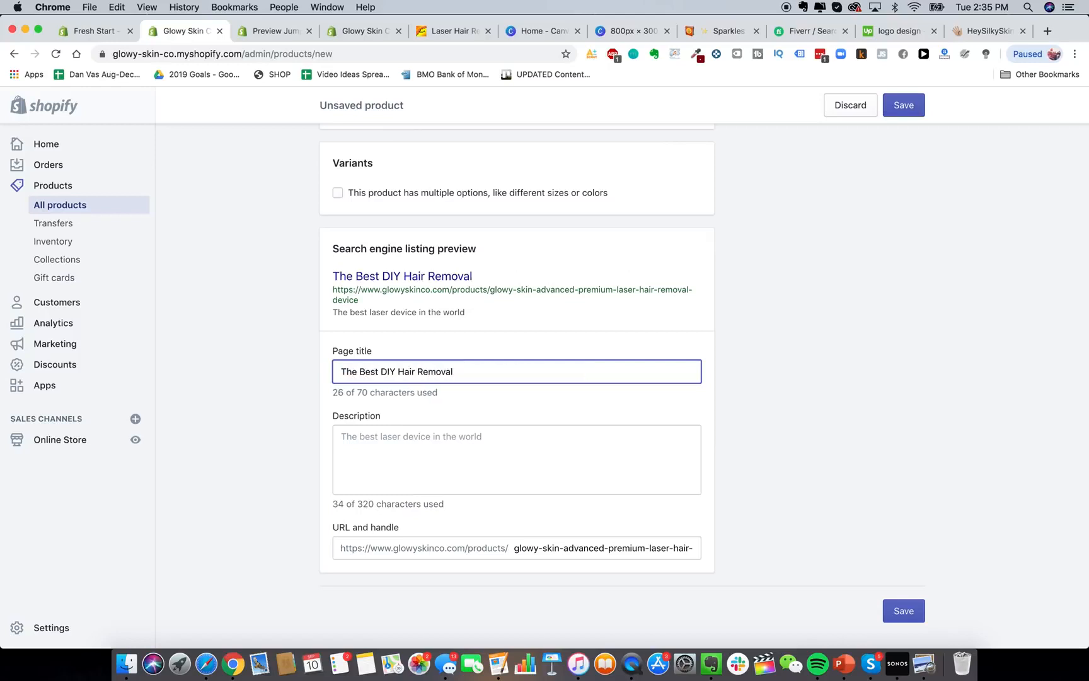
type("Device In The World ")
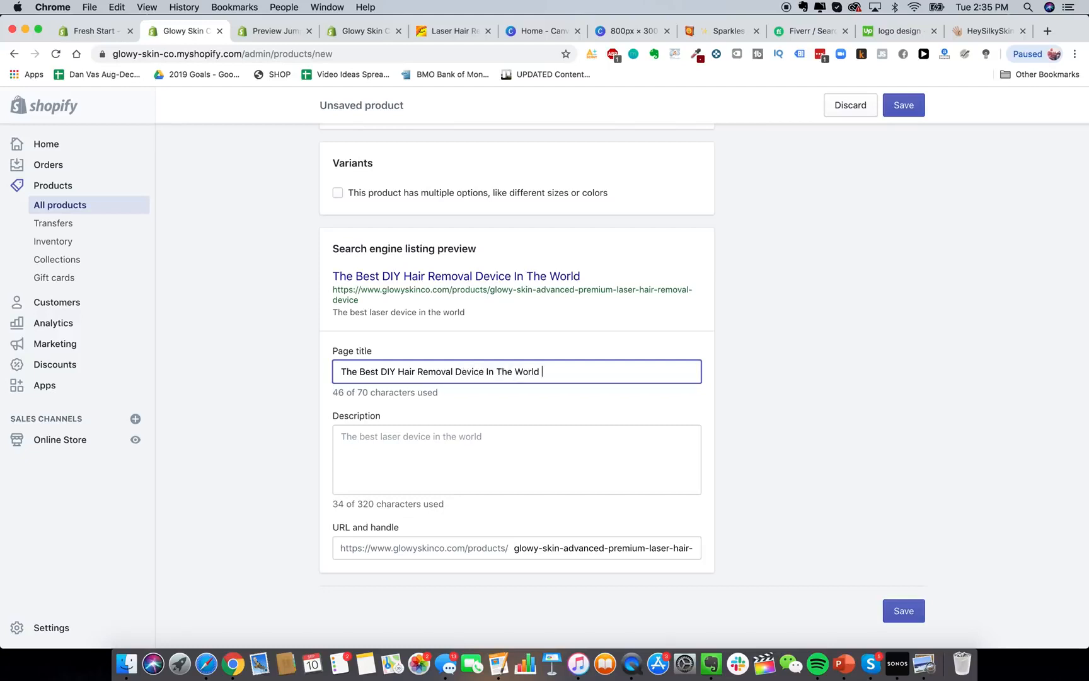
type("- Glowy Skin")
Change the SEO description to 'The Best DIY Laser Hair Removal Device For Home Use'.
left_click(484, 466)
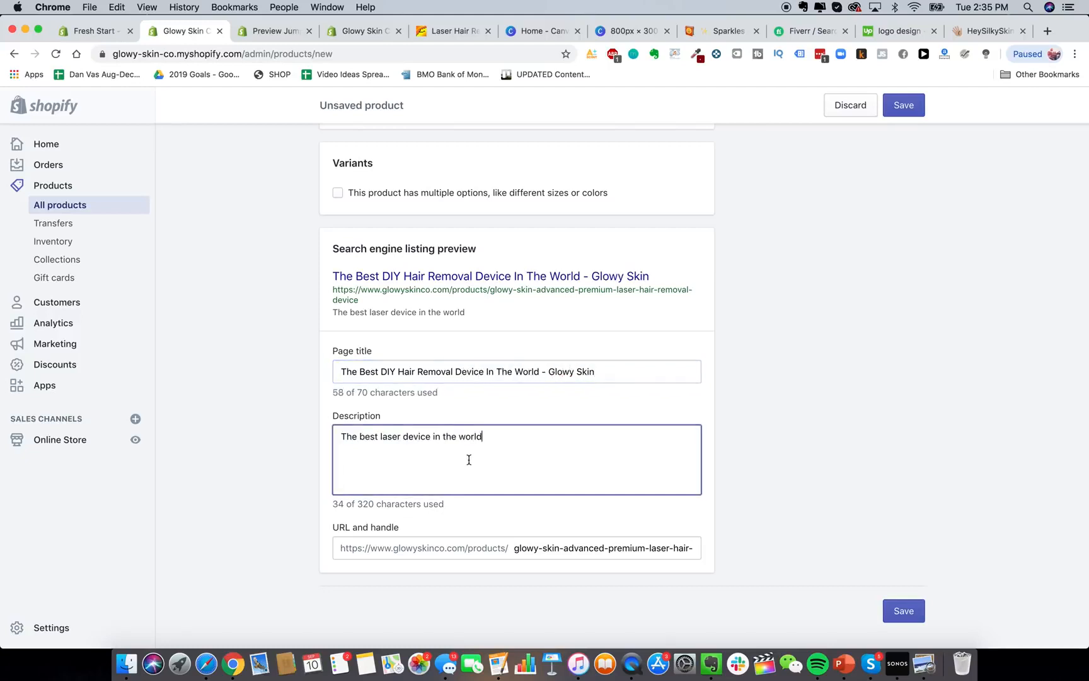
key("super+a")
key("BackSpace")
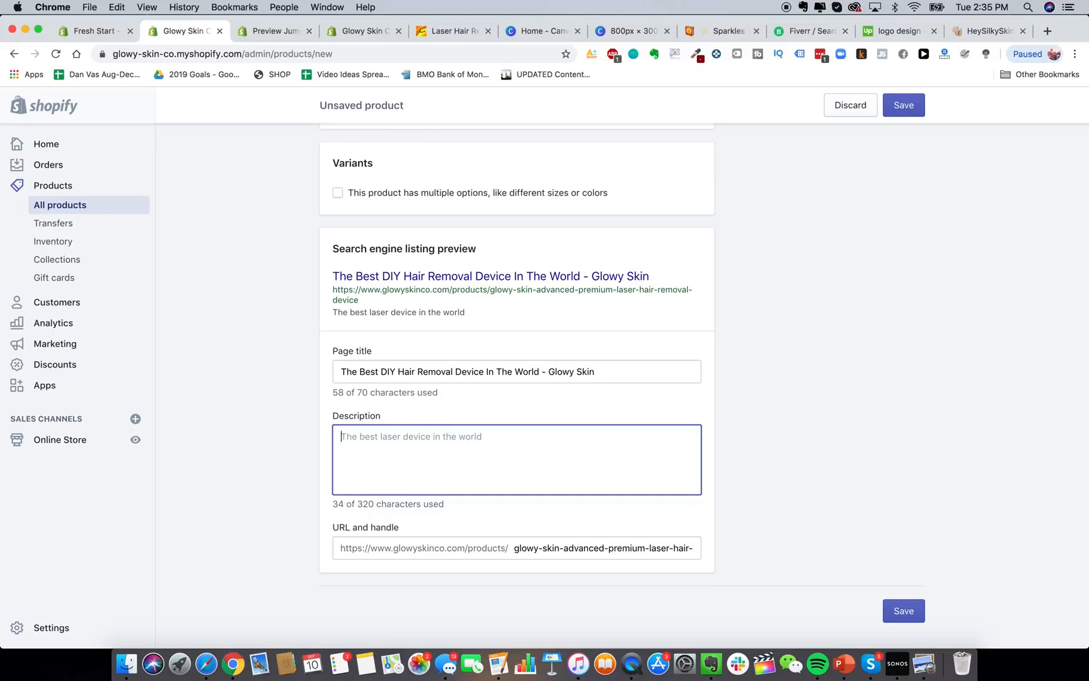
type("DIY")
key("super+a")
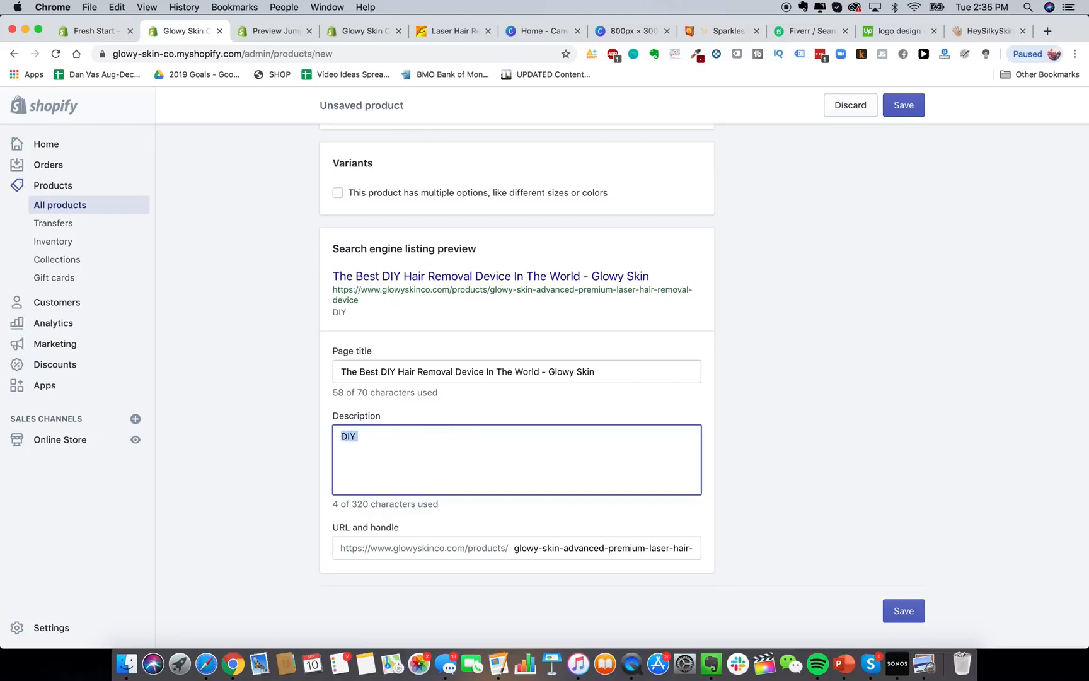
type("The Best DIY Hair Remo")
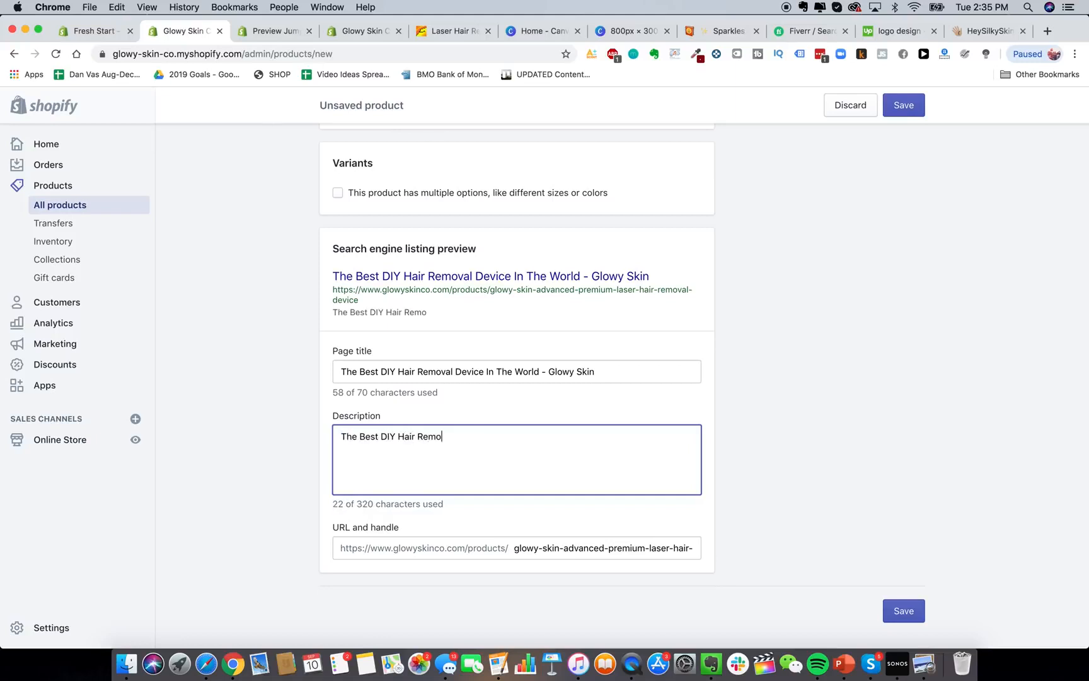
key("BackSpace")
key("BackSpace")
key("BackSpace")
key("BackSpace")
key("BackSpace")
key("BackSpace")
key("BackSpace")
key("BackSpace")
key("BackSpace")
type("Laser Hair Removal ")
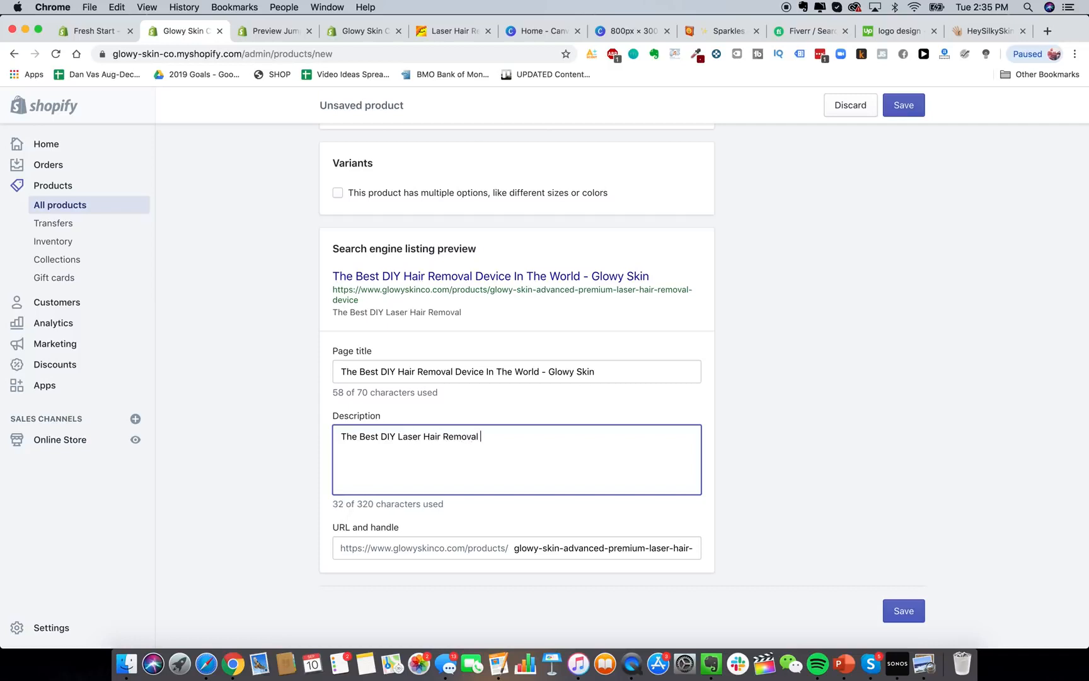
type("Device For Hai")
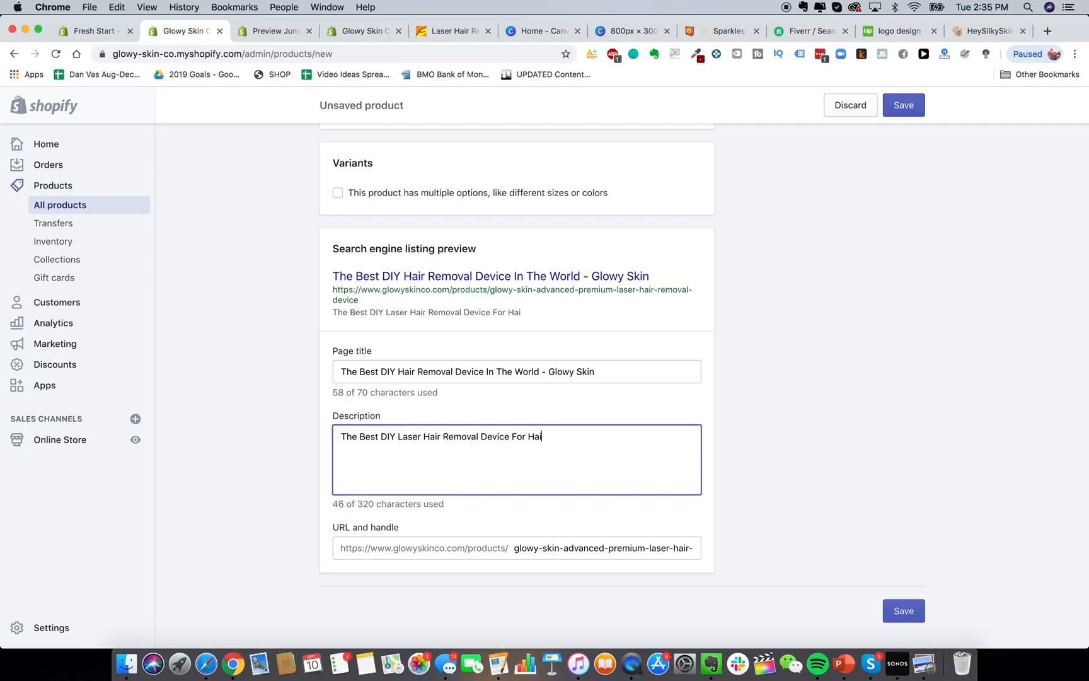
key("BackSpace")
key("BackSpace")
type("Home Us")
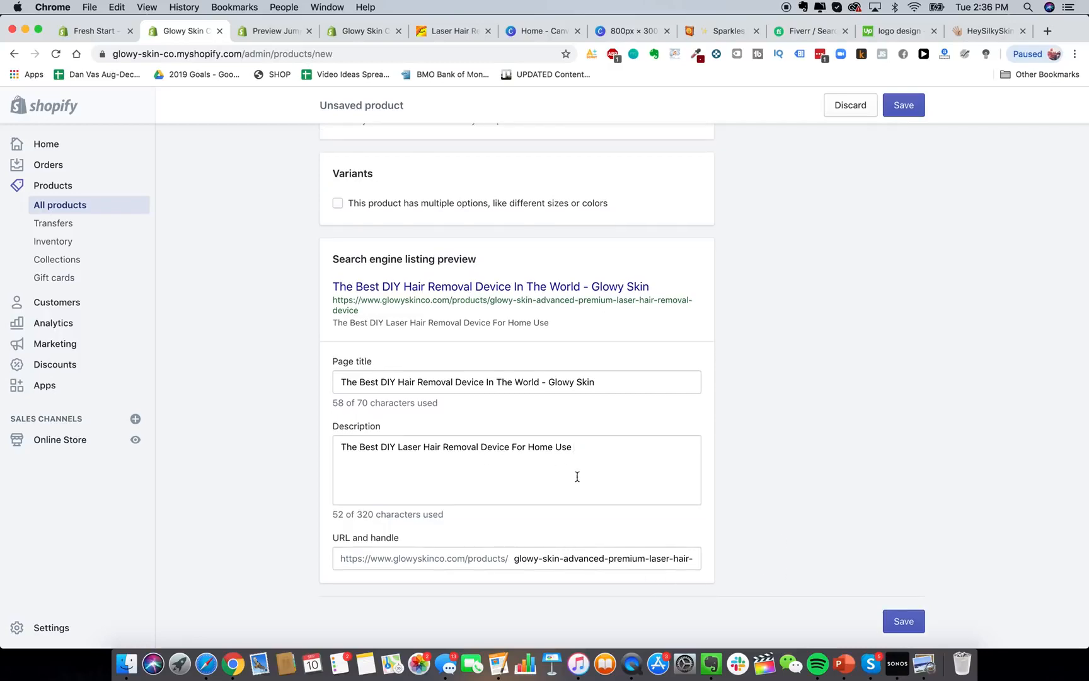
scroll(577, 476, "up", 10)
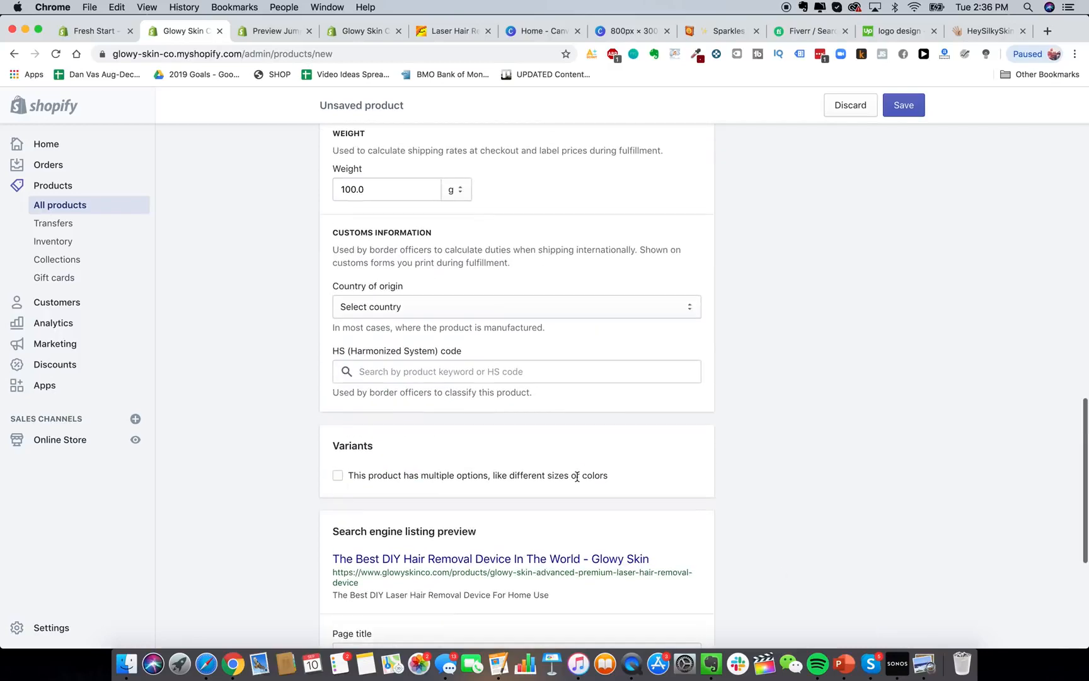
scroll(577, 481, "up", 5)
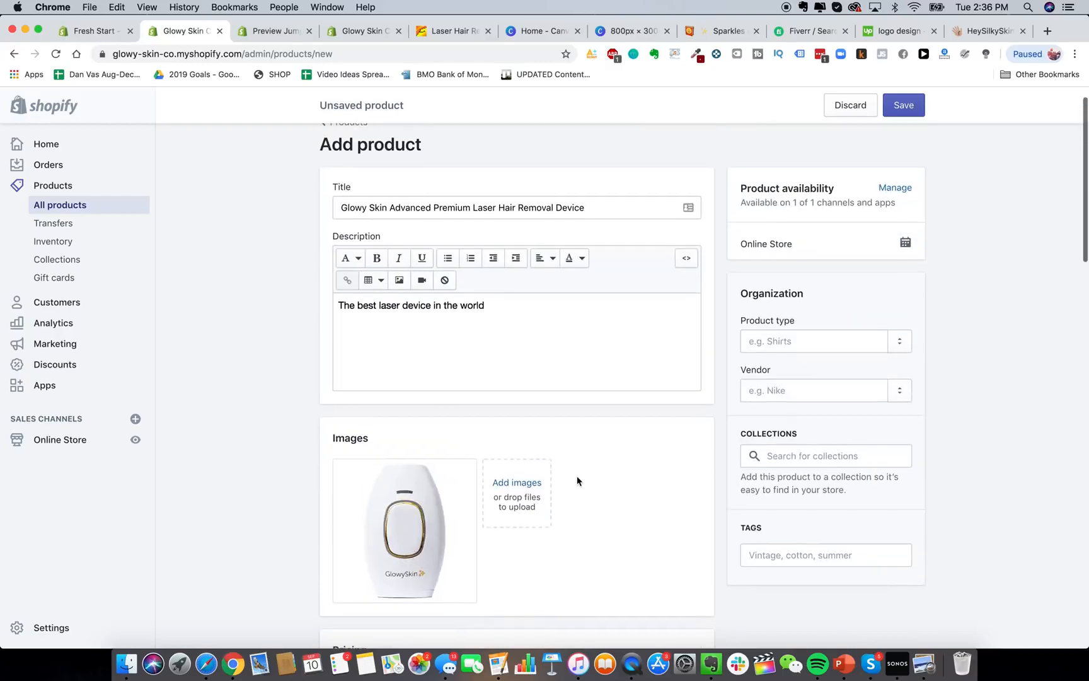
scroll(686, 468, "down", 1)
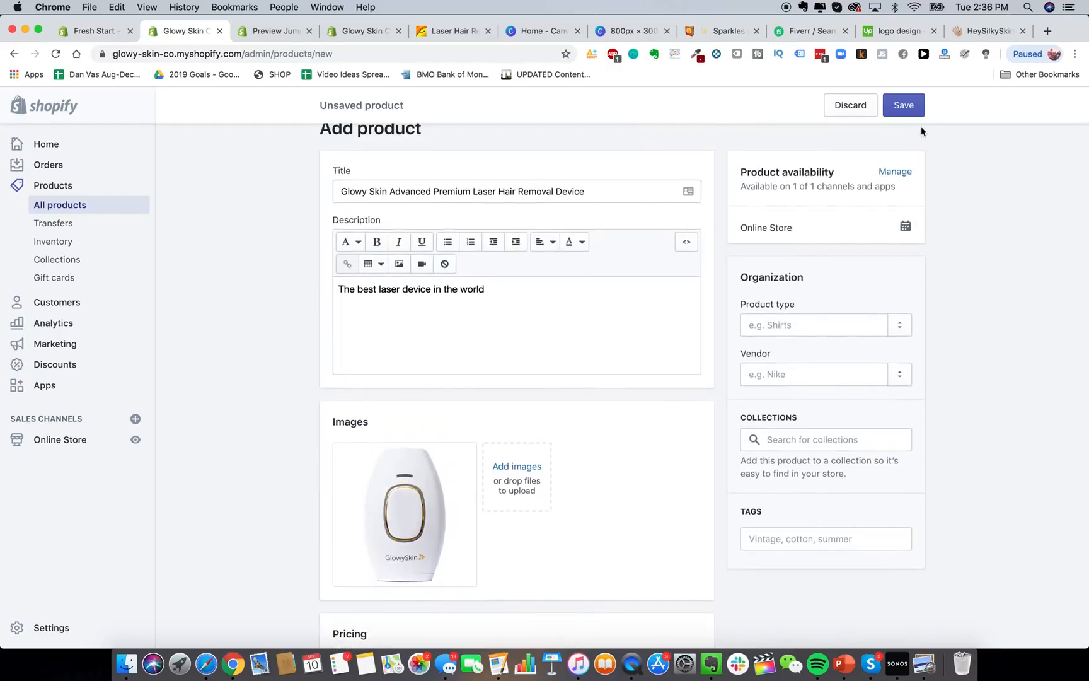
Save the new laser hair removal product.
left_click(904, 105)
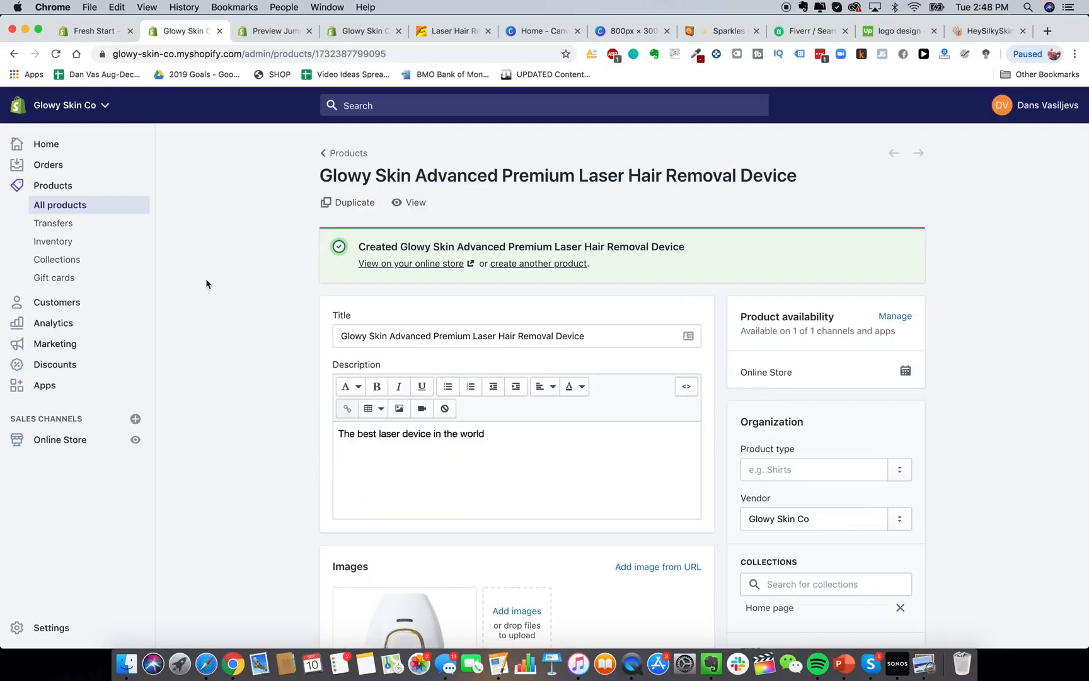
scroll(278, 292, "down", 3)
scroll(414, 439, "down", 5)
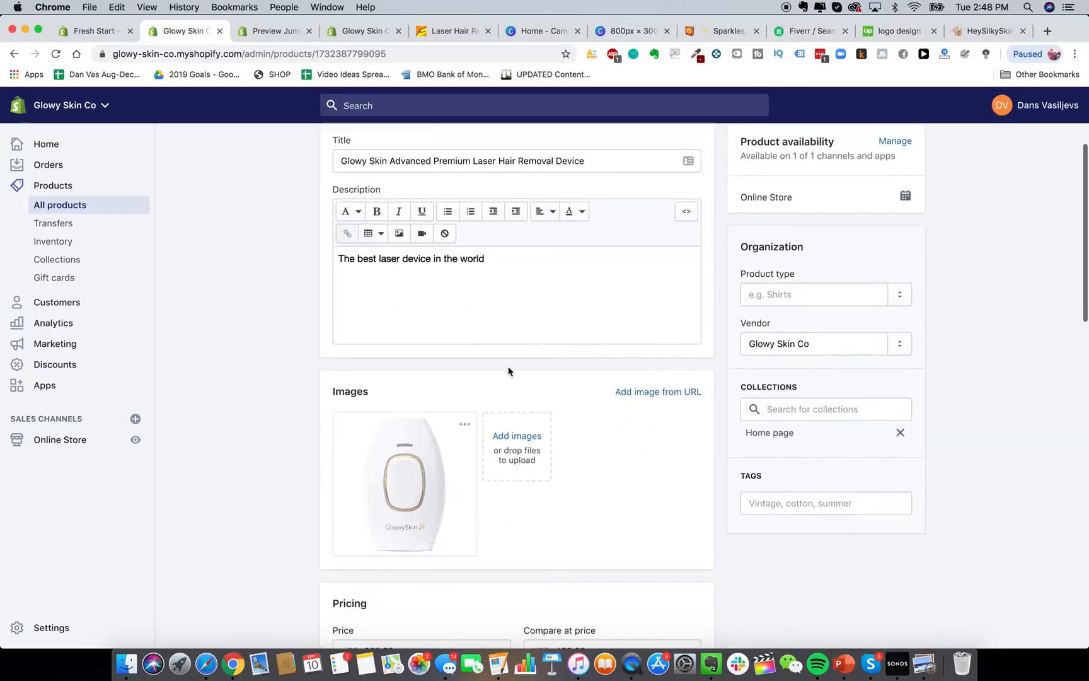
scroll(508, 370, "up", 6)
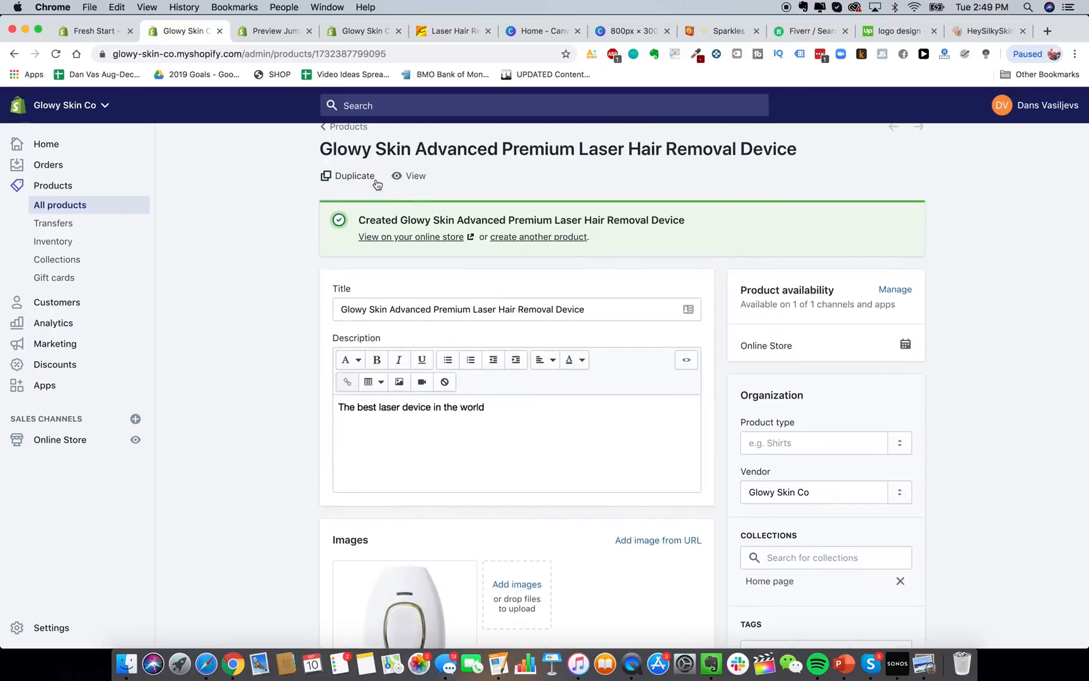
View the product's live store page showing $229.99 marked down from $499.99.
left_click(407, 177)
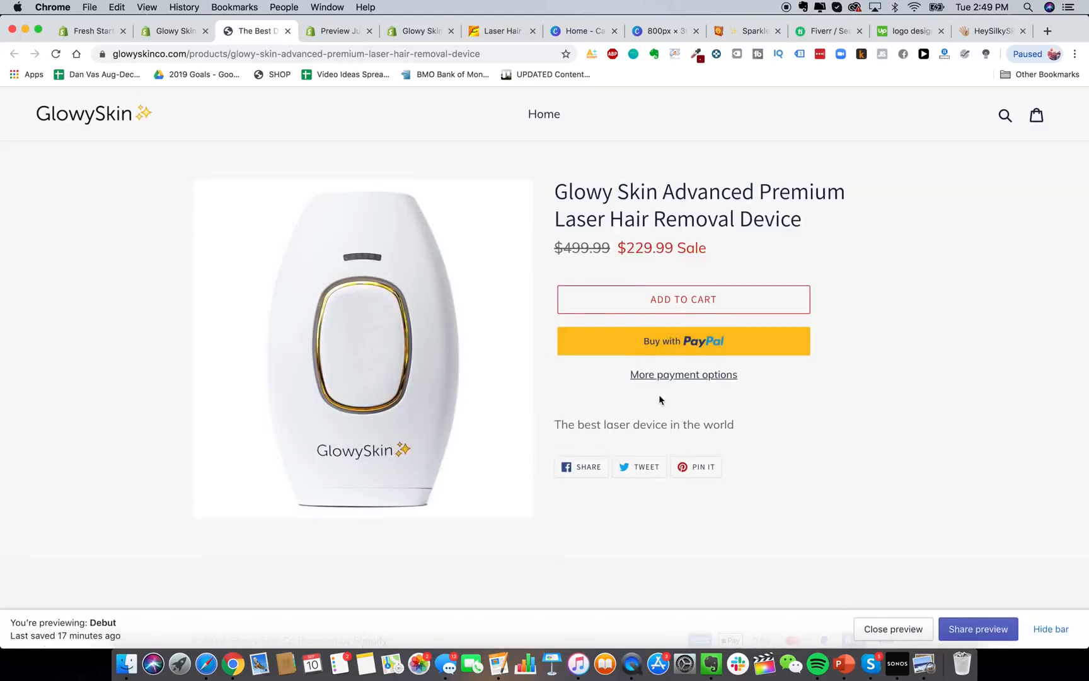
scroll(658, 394, "down", 2)
scroll(725, 271, "down", 1)
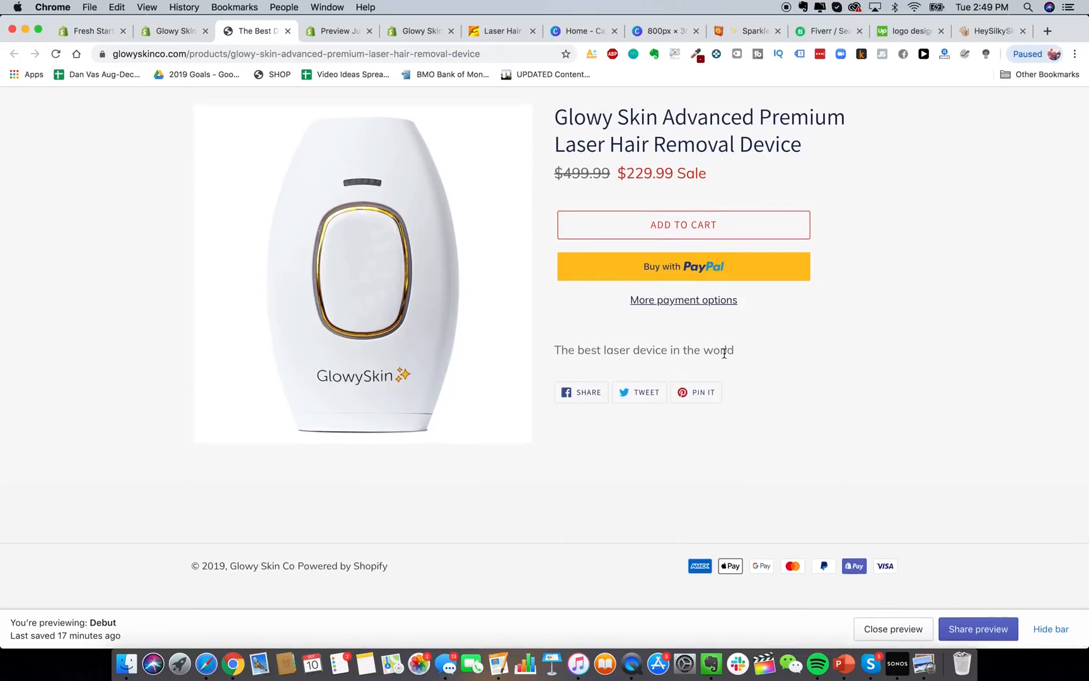
scroll(712, 381, "up", 3)
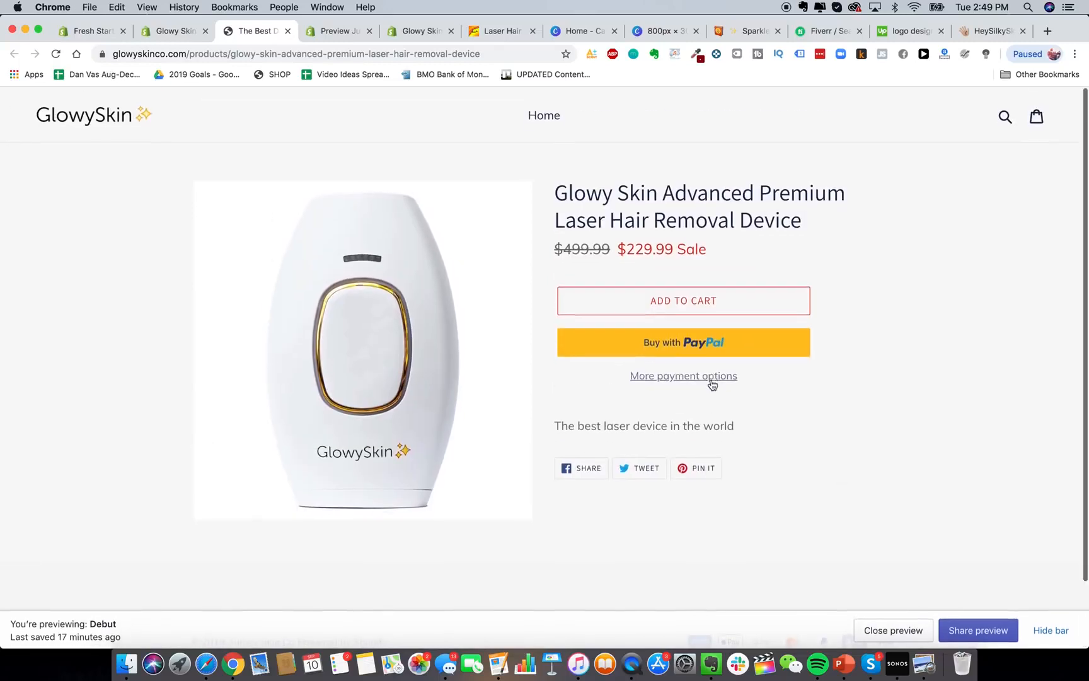
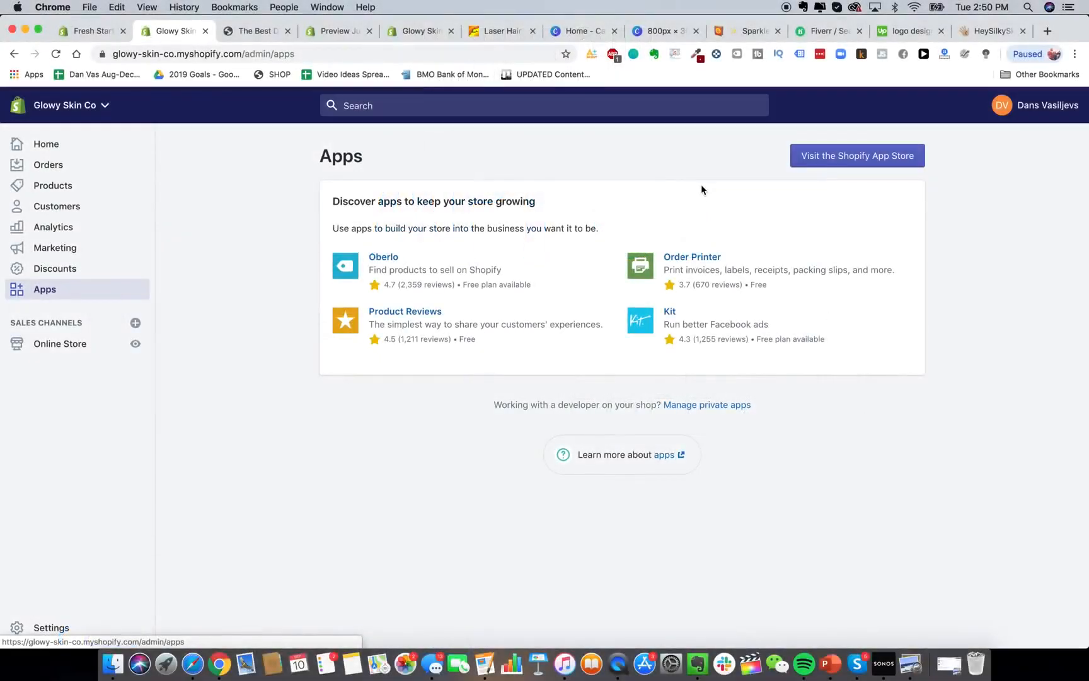
Search the Shopify App Store for 'order lookup' and open the Order Lookup listing.
left_click(858, 156)
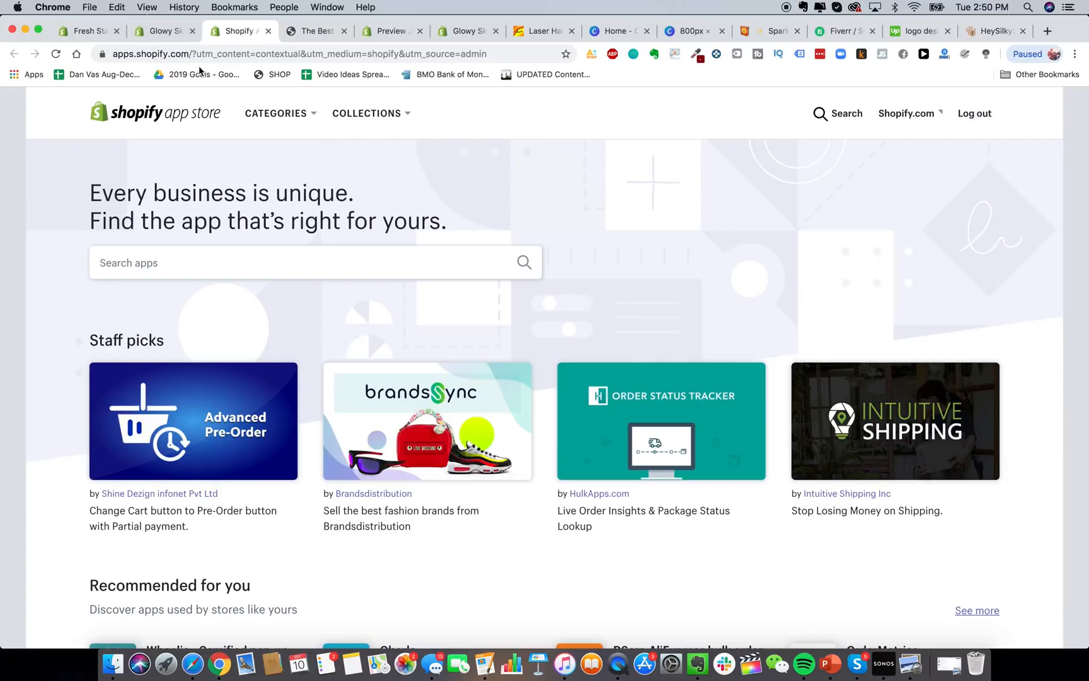
left_click(165, 31)
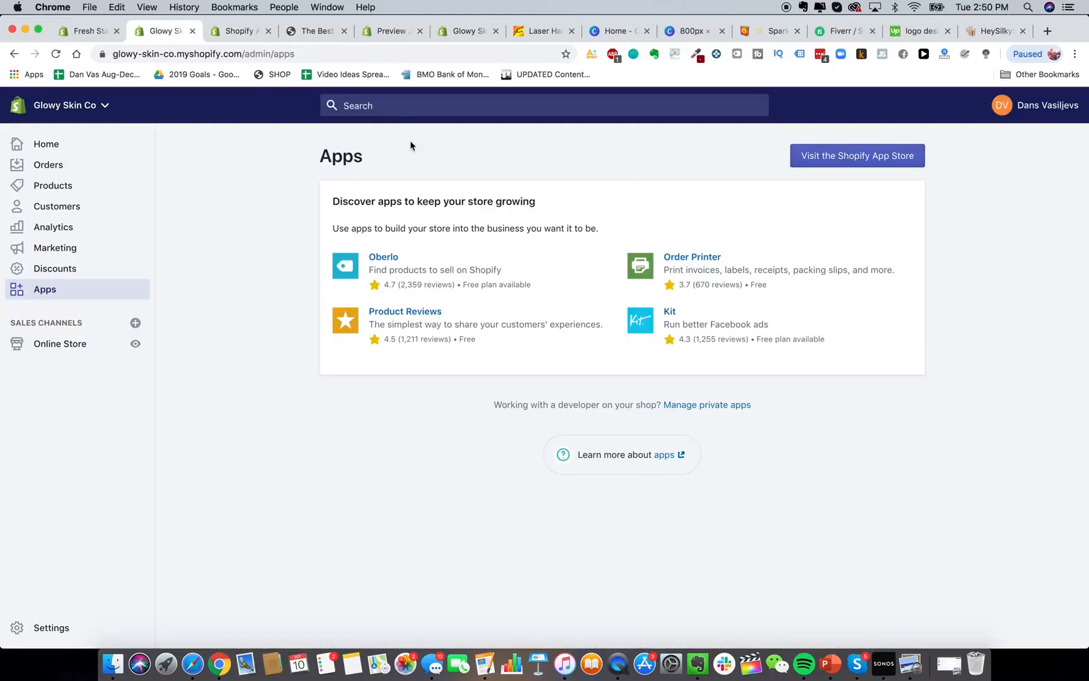
left_click(242, 35)
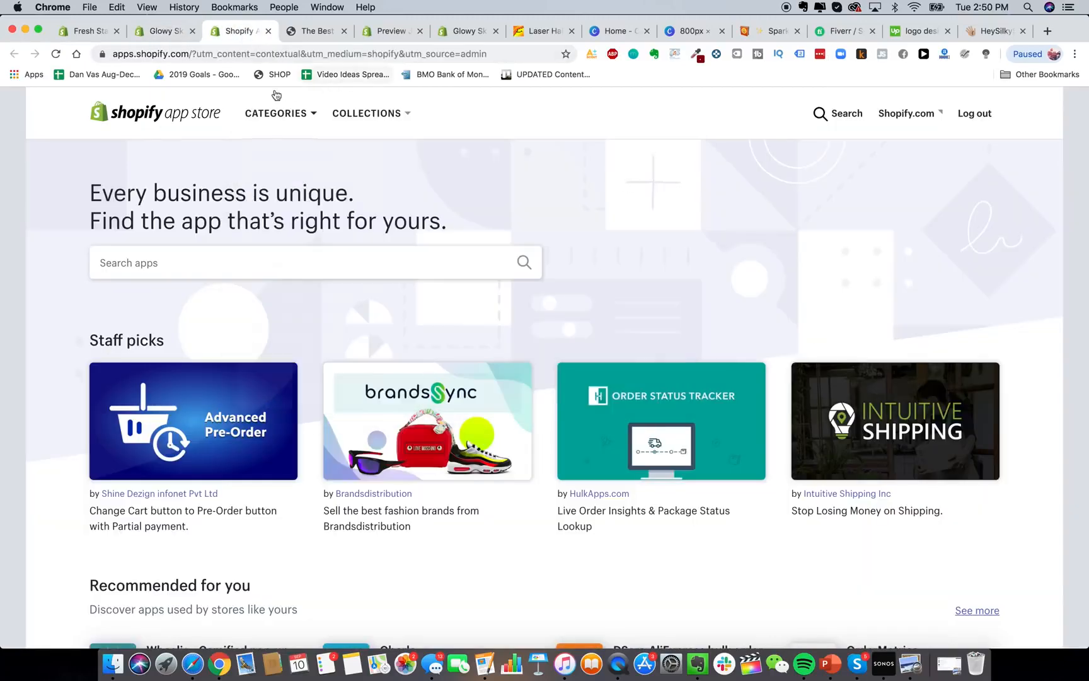
left_click(289, 264)
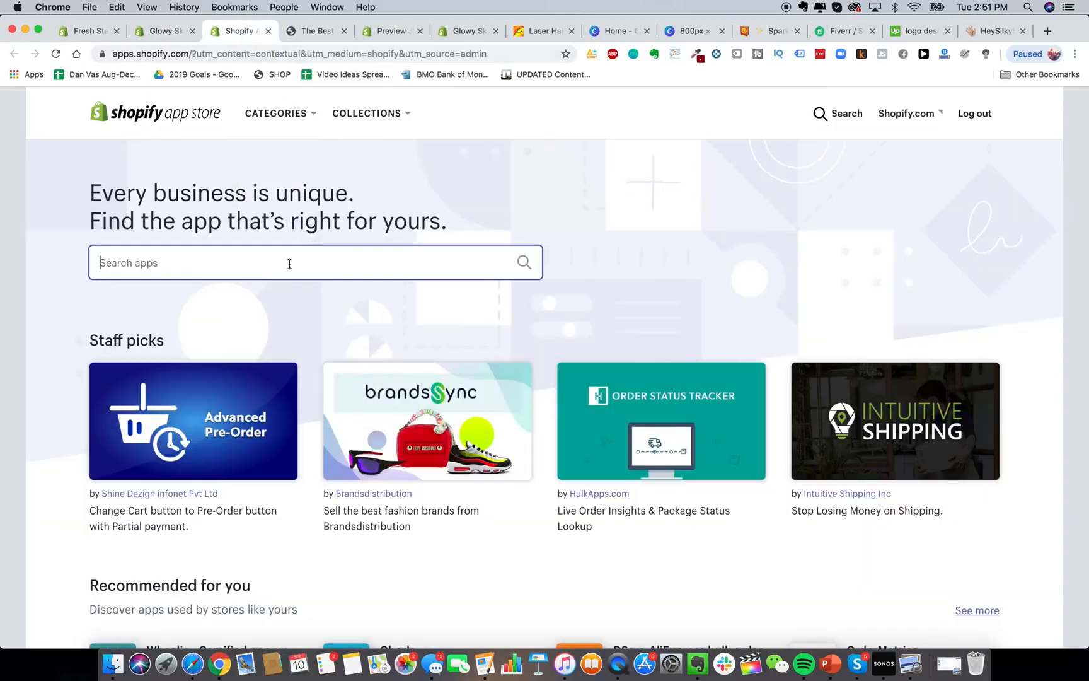
type("order loo")
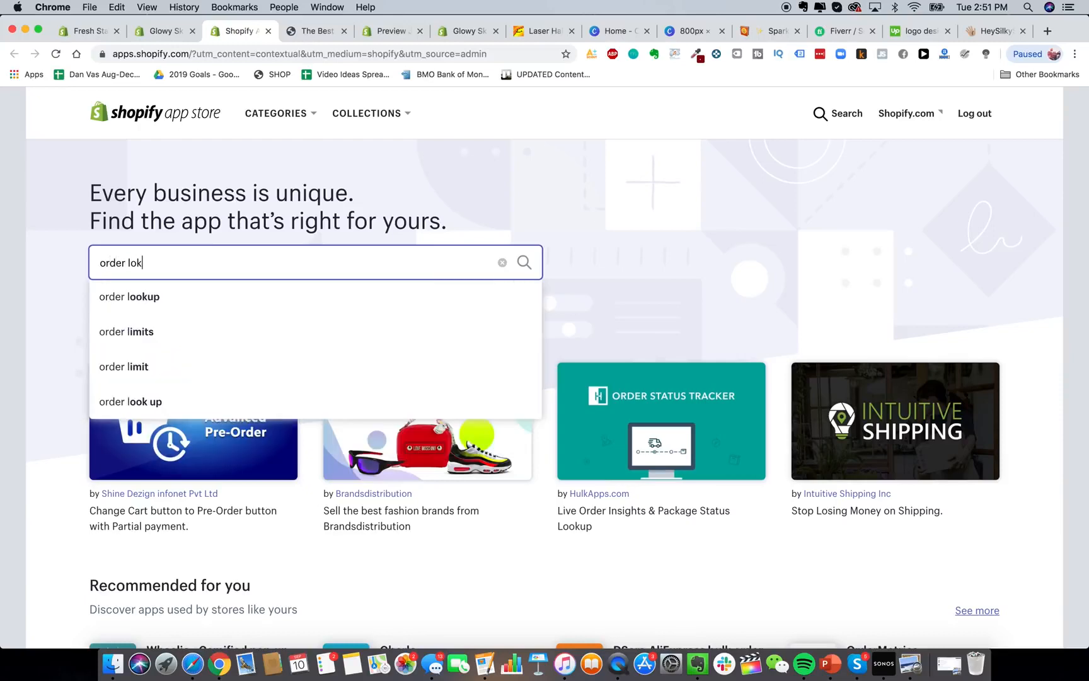
type("kup")
key("Return")
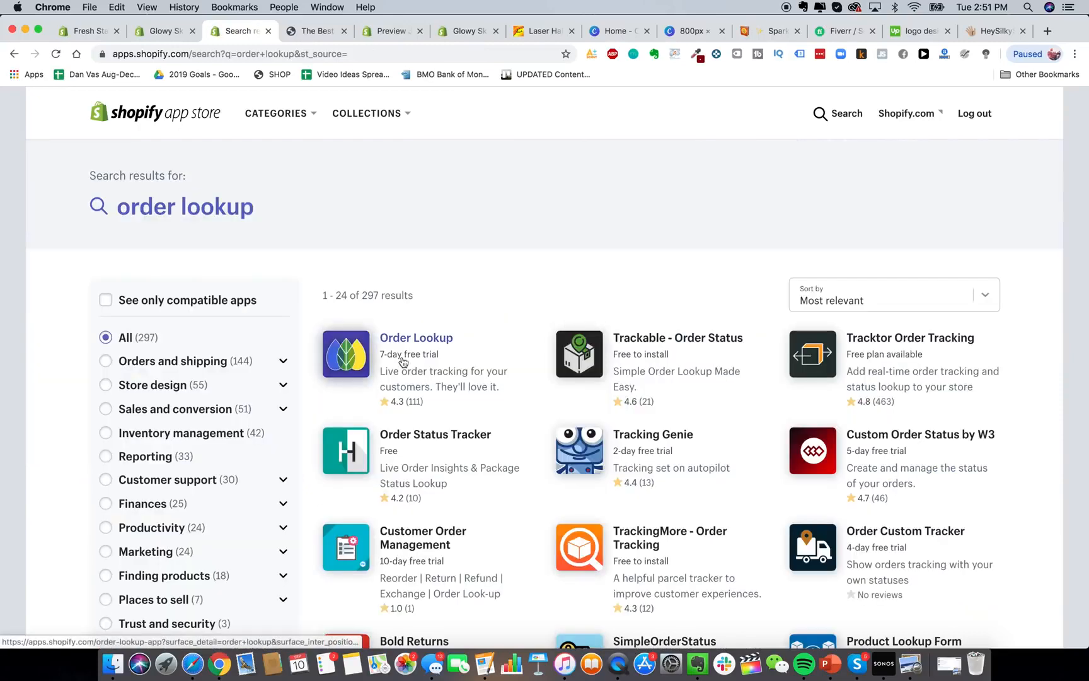
left_click(361, 351)
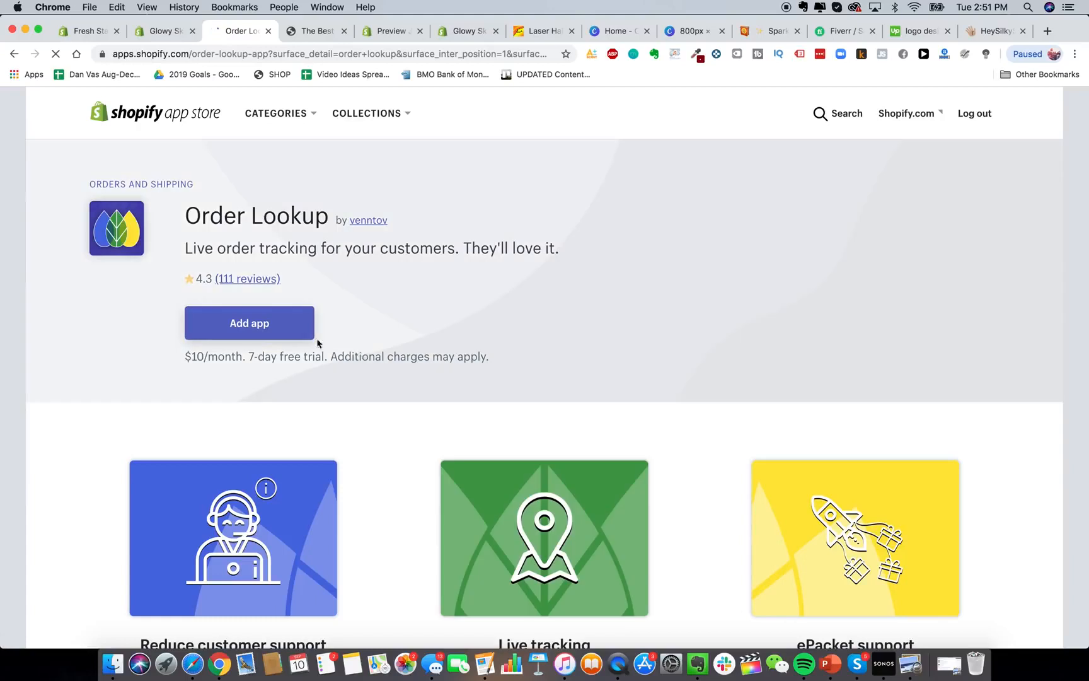
Install Order Lookup and start its 7-day free trial.
left_click(253, 321)
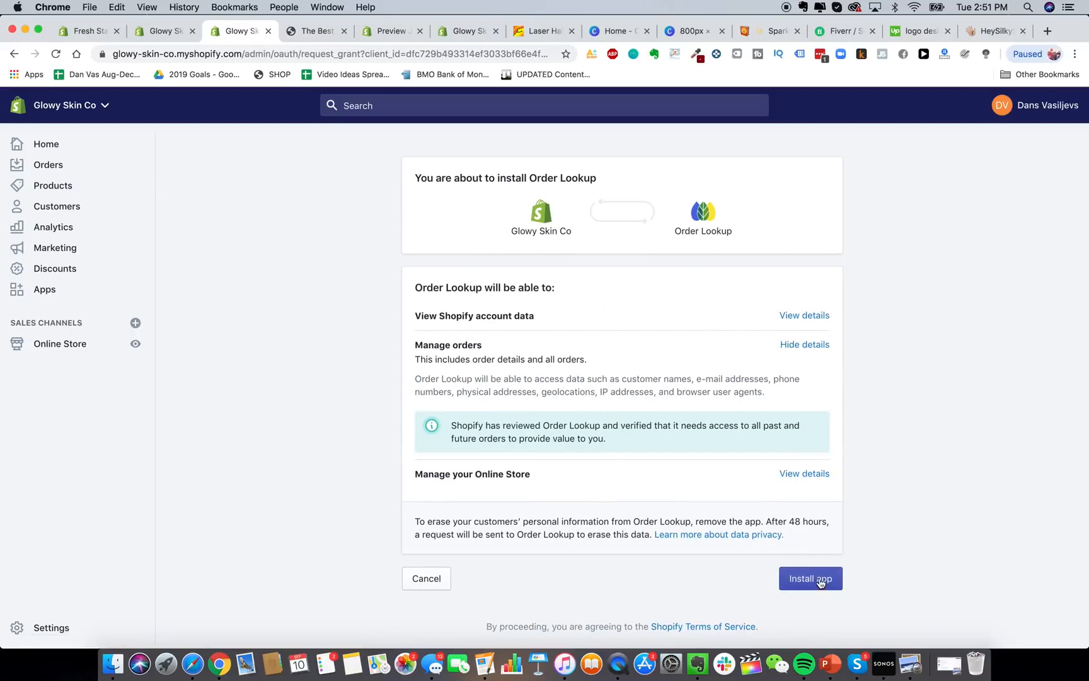
left_click(819, 580)
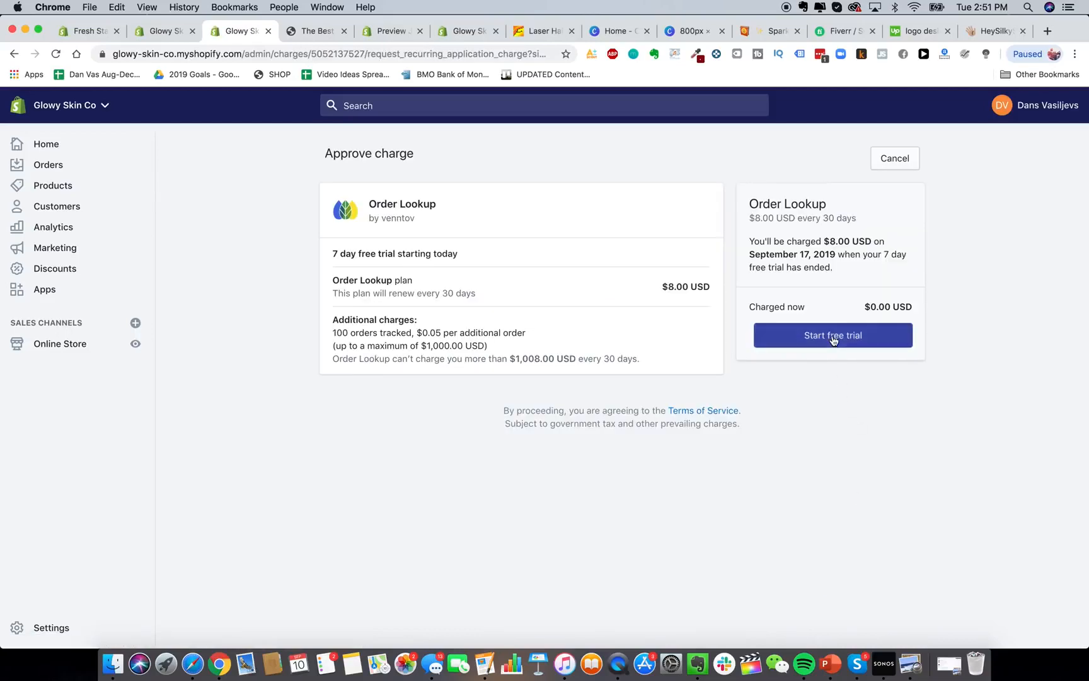
left_click(832, 334)
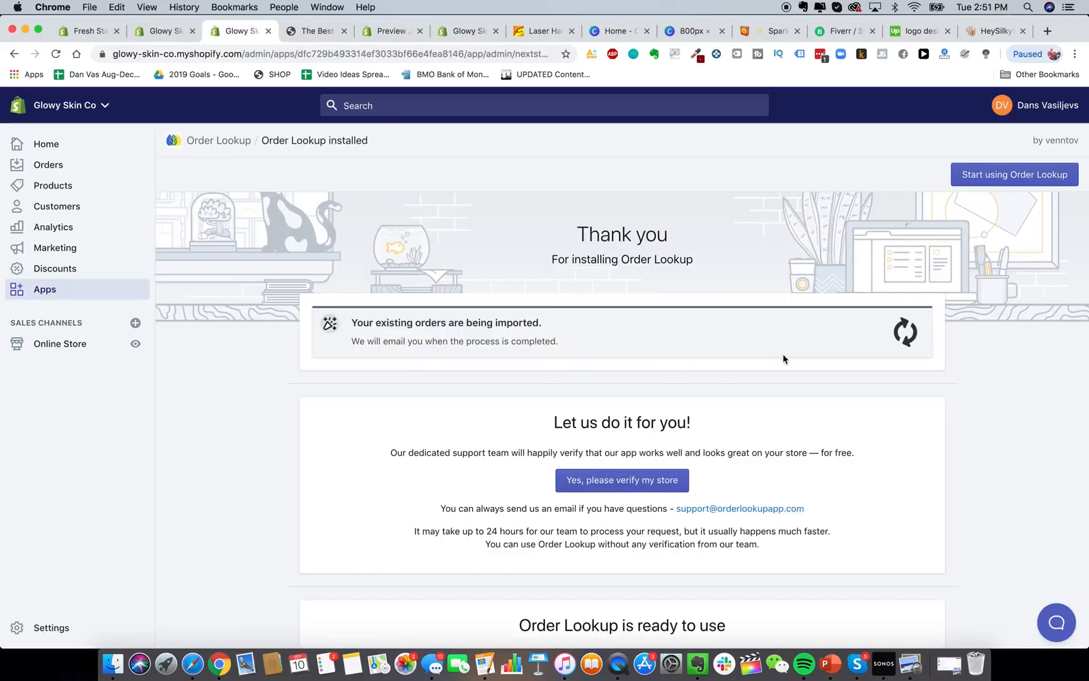
Look over the Order Lookup app page, then return to the installed apps list.
scroll(683, 348, "down", 3)
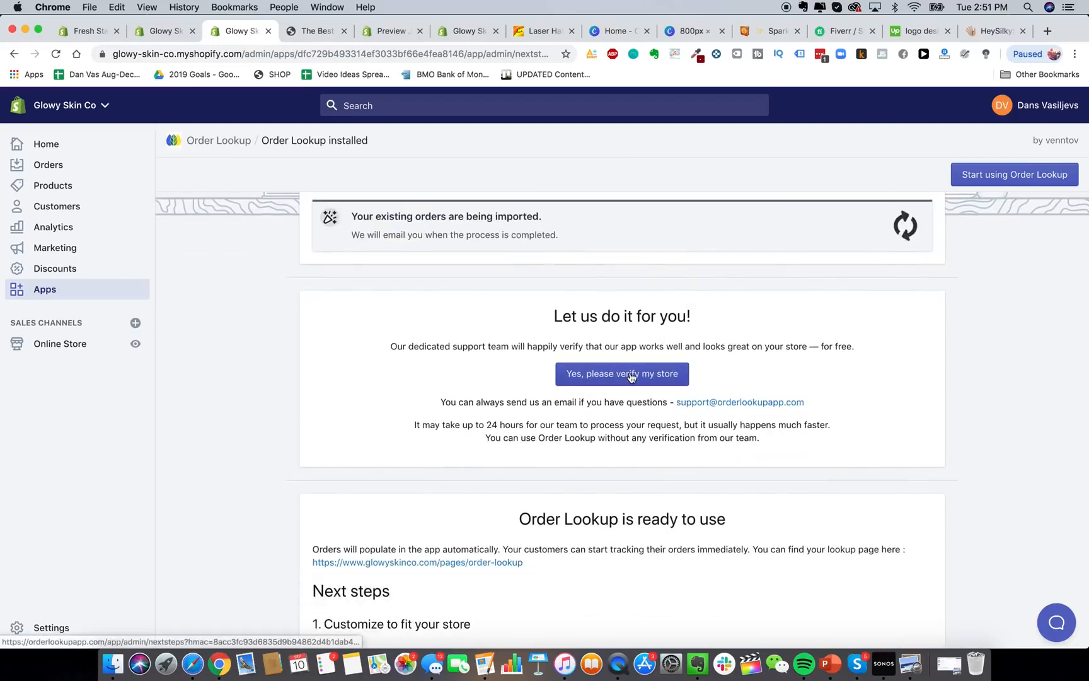
scroll(632, 374, "down", 1)
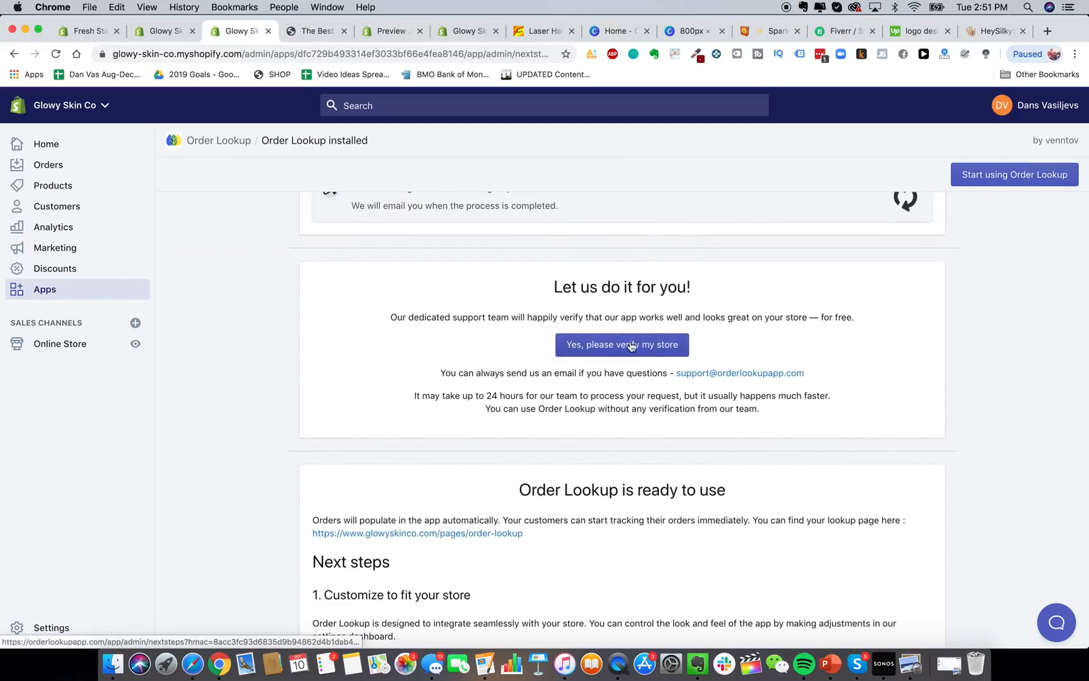
scroll(782, 383, "down", 3)
scroll(782, 382, "up", 2)
scroll(783, 382, "down", 5)
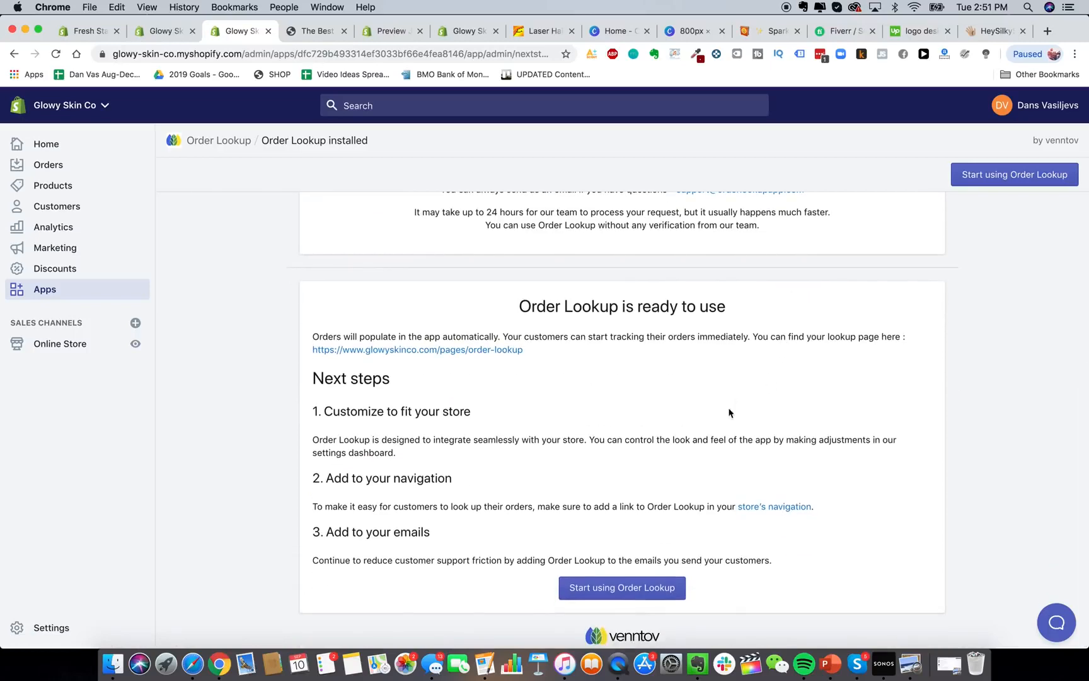
scroll(654, 423, "up", 10)
scroll(653, 423, "up", 1)
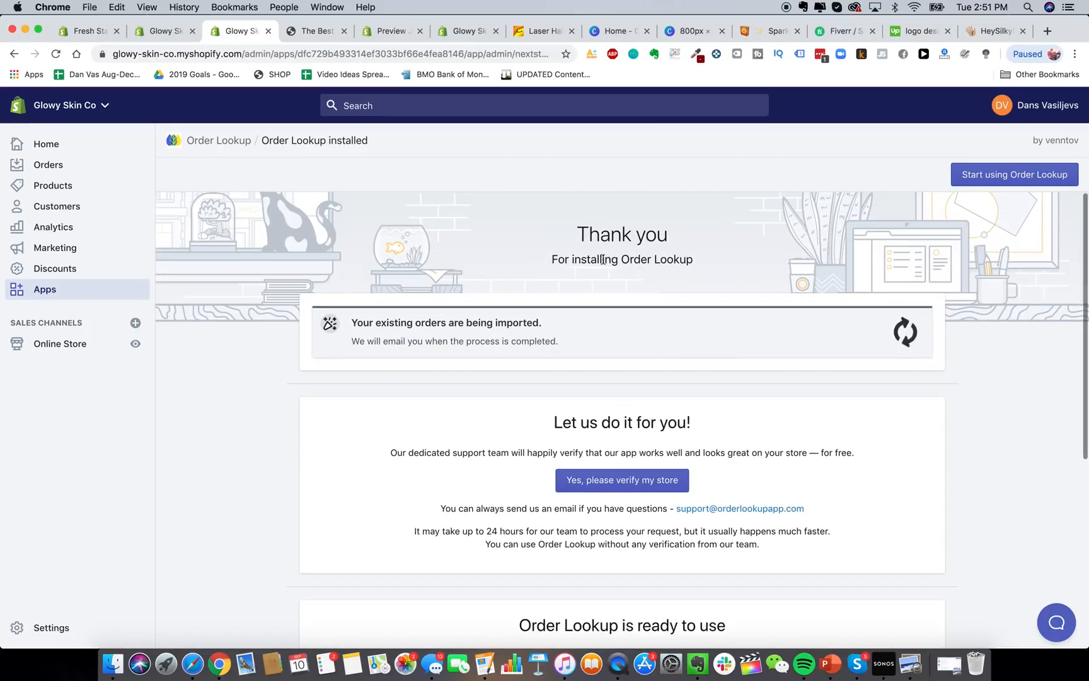
left_click_drag(622, 259, 692, 256)
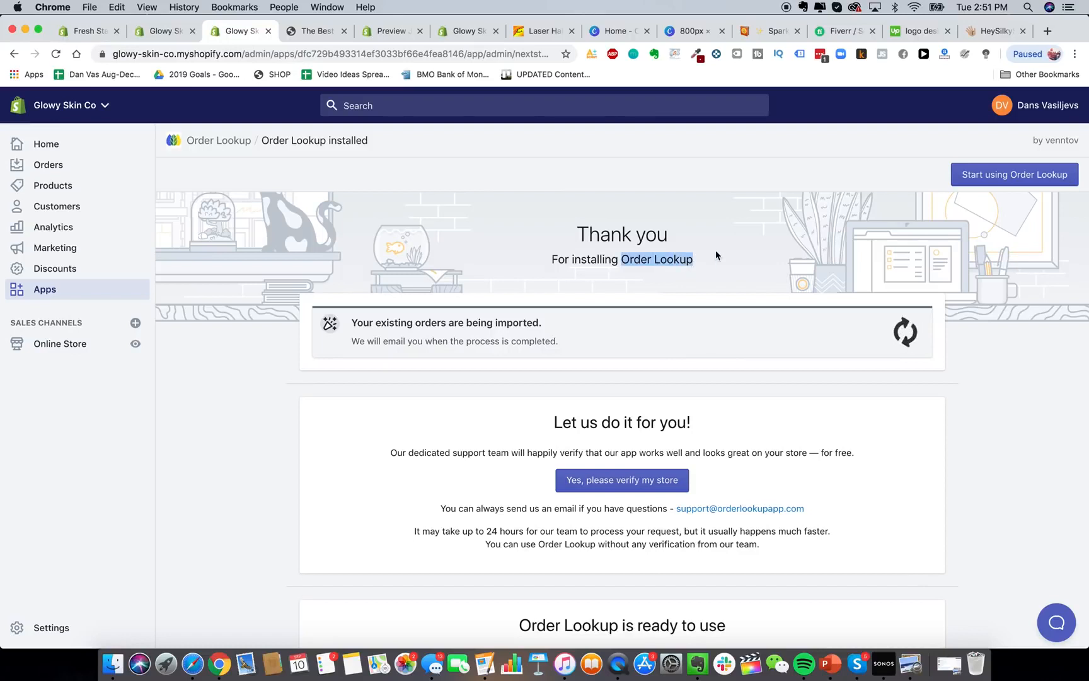
left_click(38, 291)
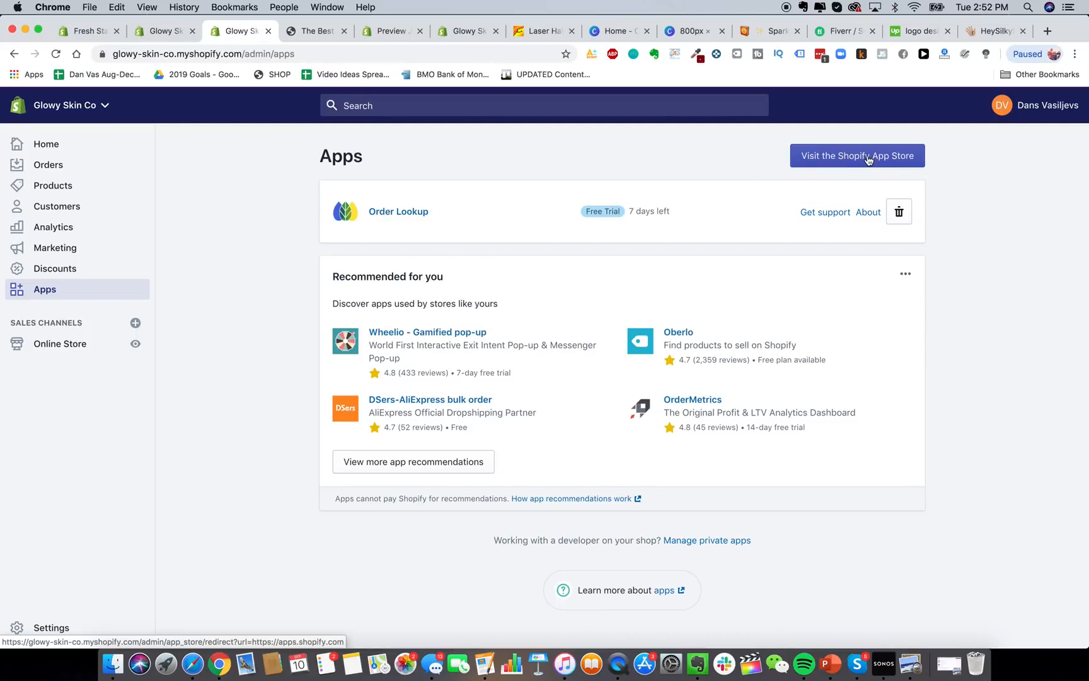
Search the App Store for 'help center' and open the HelpCenter listing.
left_click(867, 159)
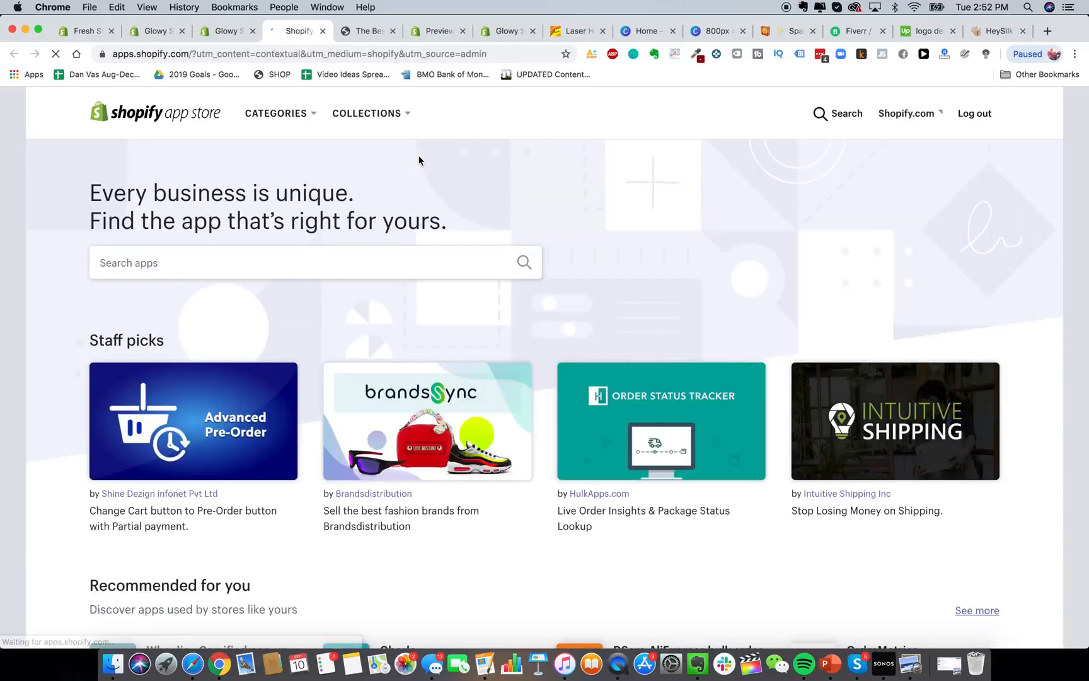
left_click(360, 264)
type("help center")
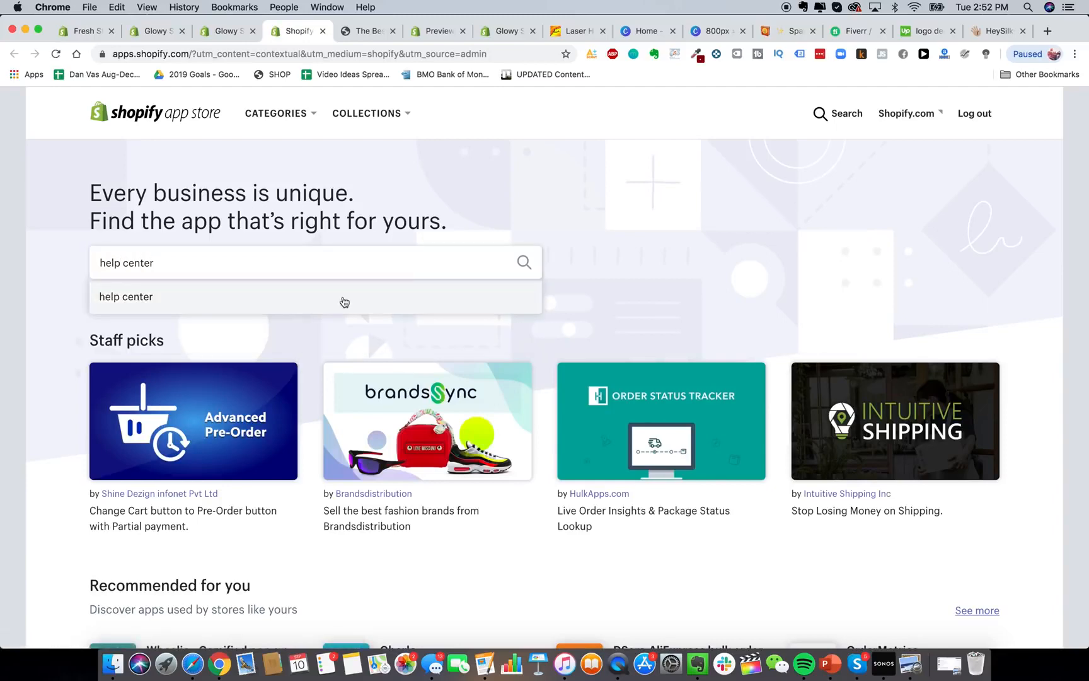
left_click(342, 299)
left_click(348, 367)
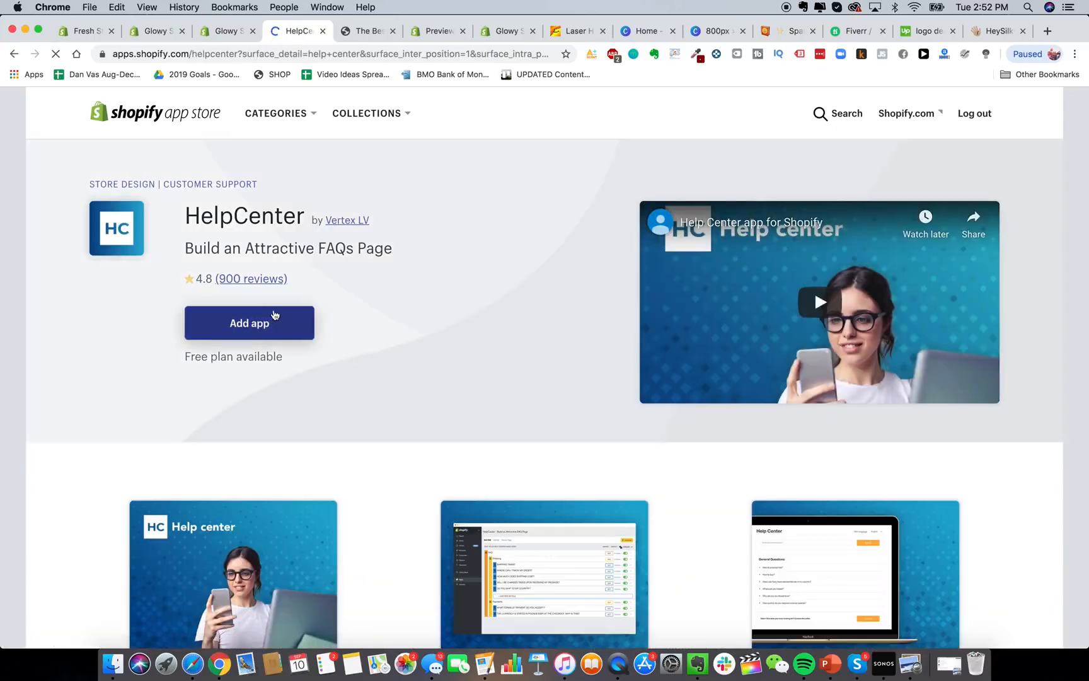
Install the free HelpCenter app and bring up the HeySilkySkin handset product page.
left_click(268, 320)
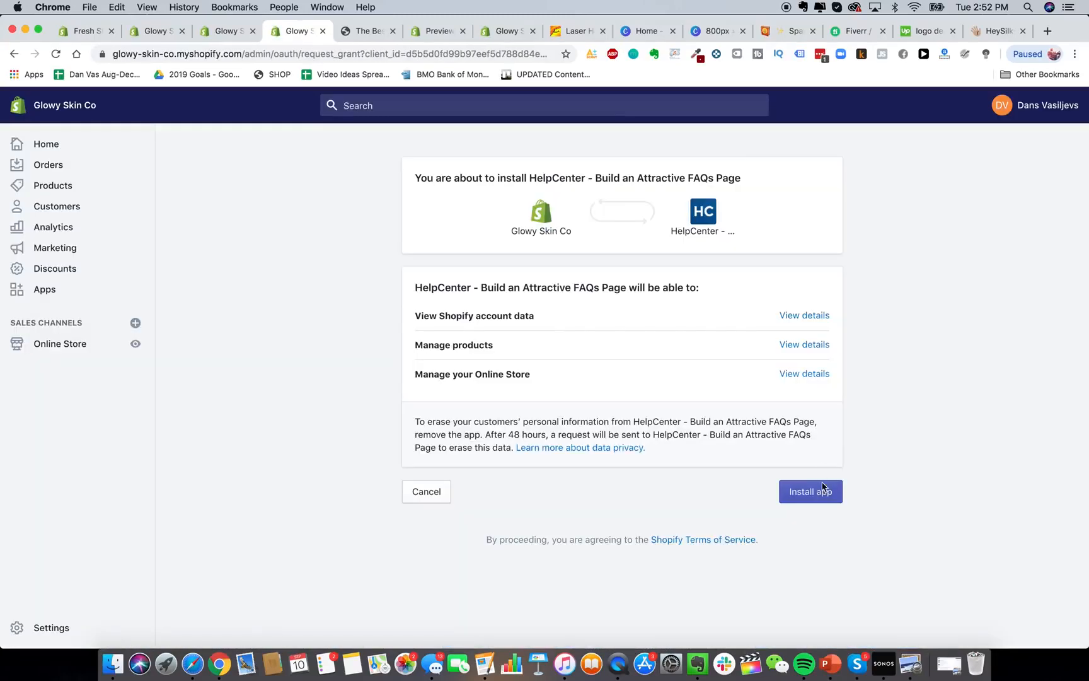
left_click(823, 488)
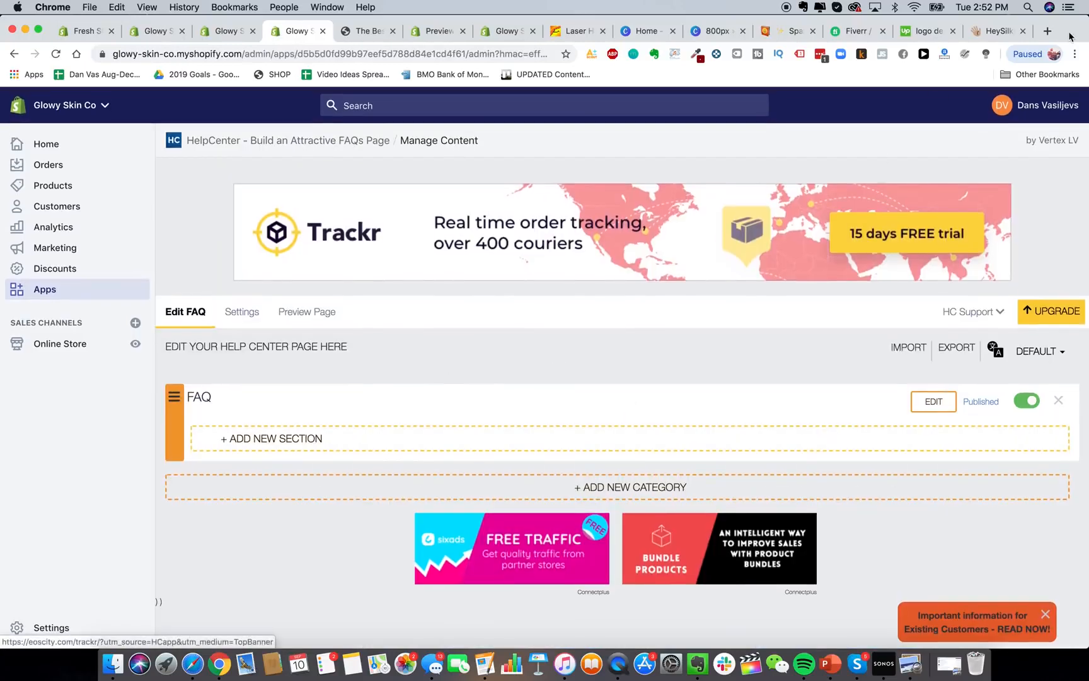
left_click(1000, 30)
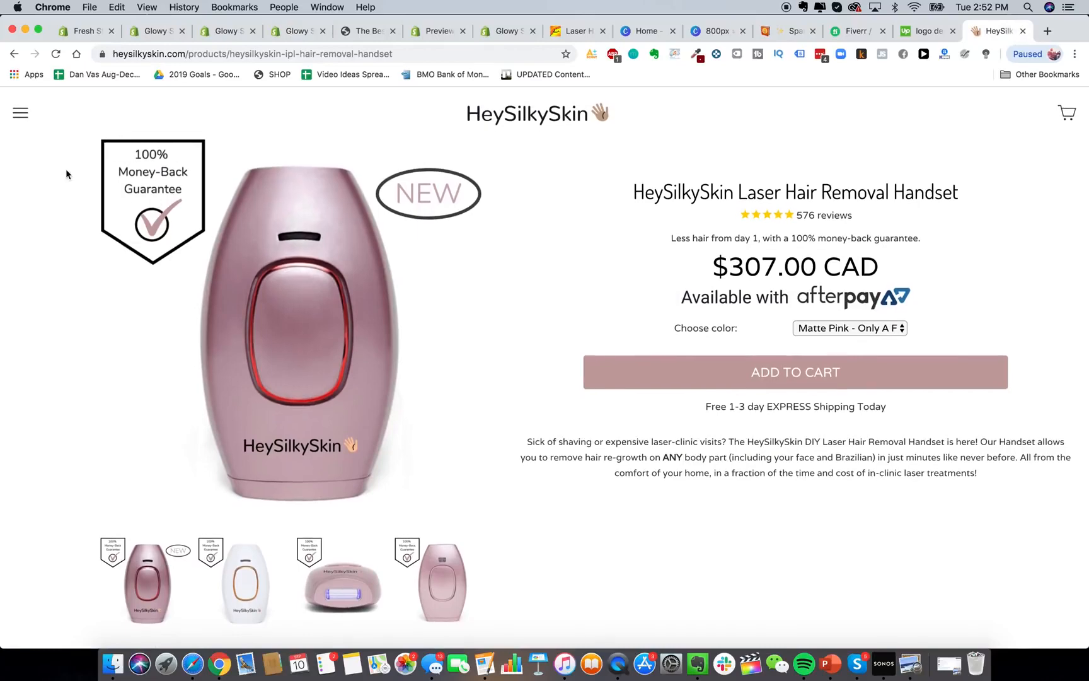
Read HeySilkySkin's Questions & Answers page and its 'Is it safe?' answer, then open the HelpCenter FAQ editor.
left_click(19, 114)
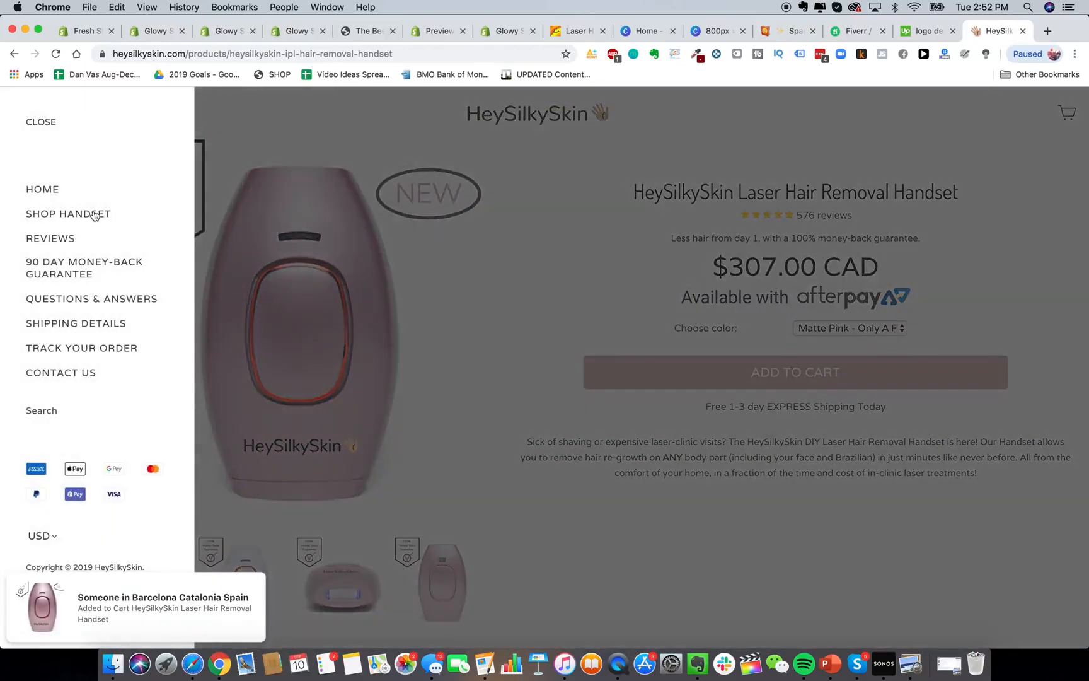
left_click(95, 300)
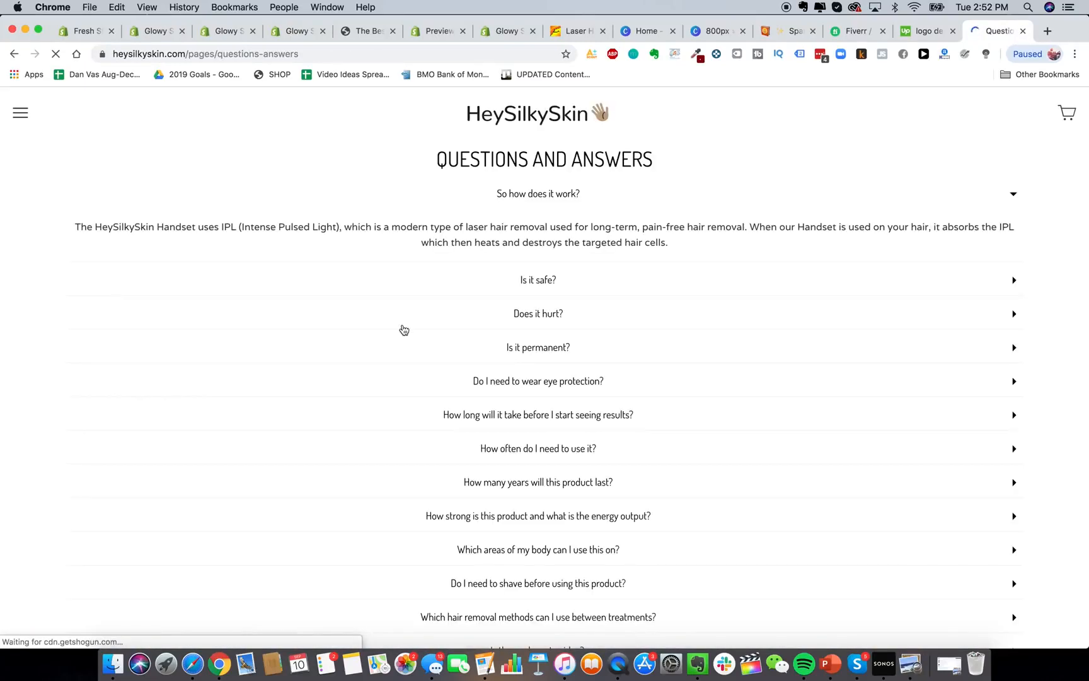
scroll(586, 347, "down", 8)
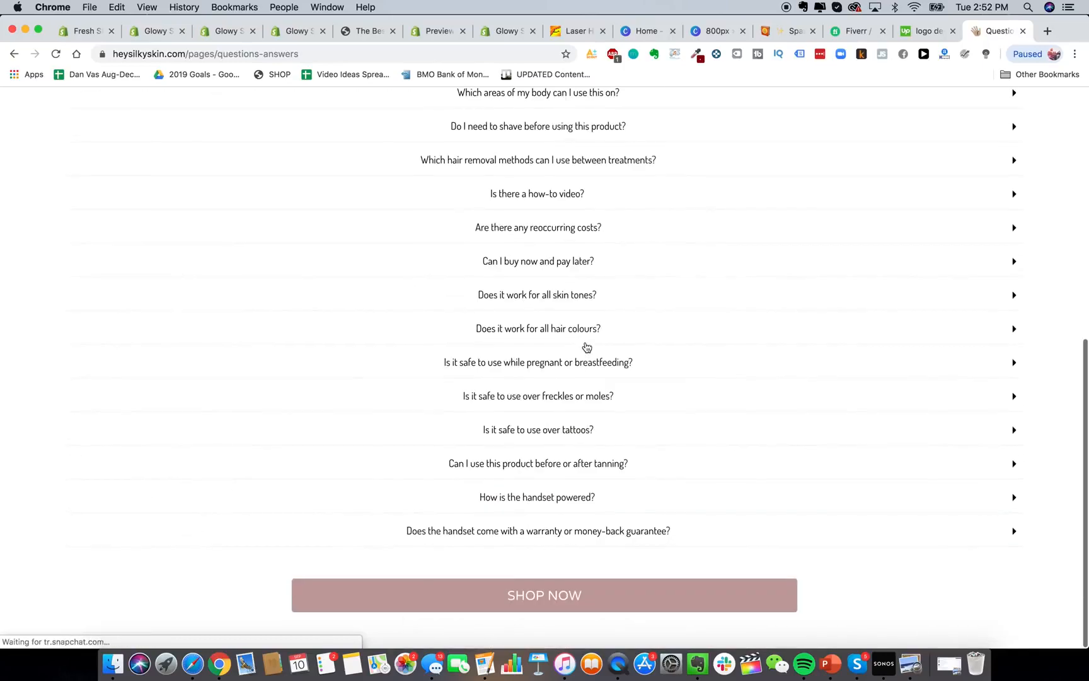
scroll(687, 355, "up", 10)
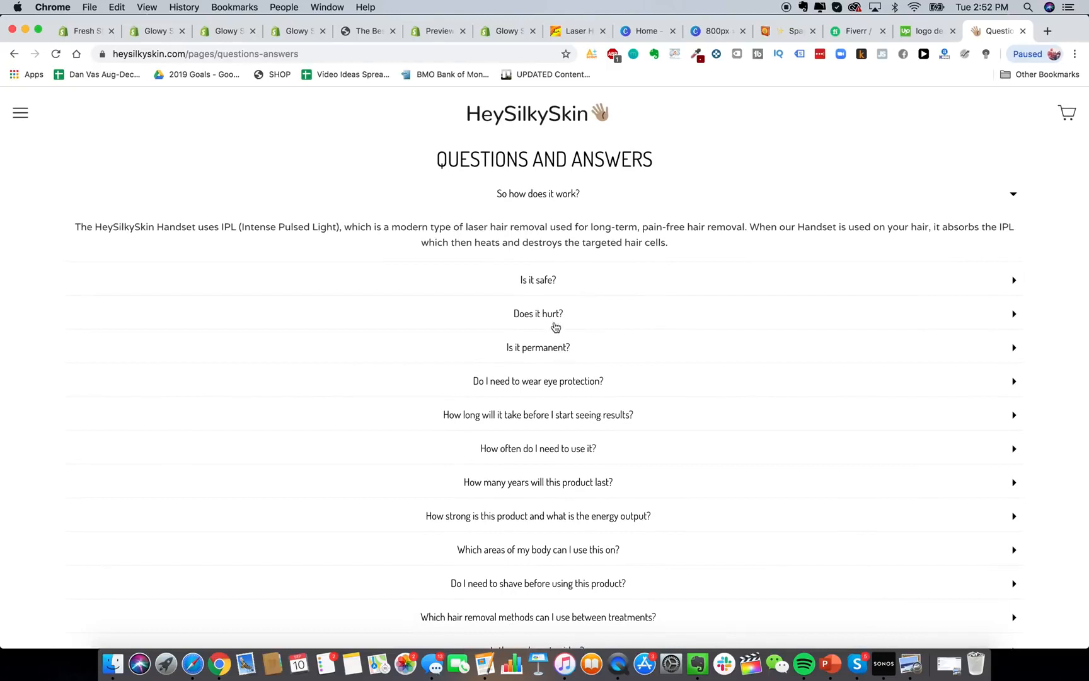
left_click(565, 279)
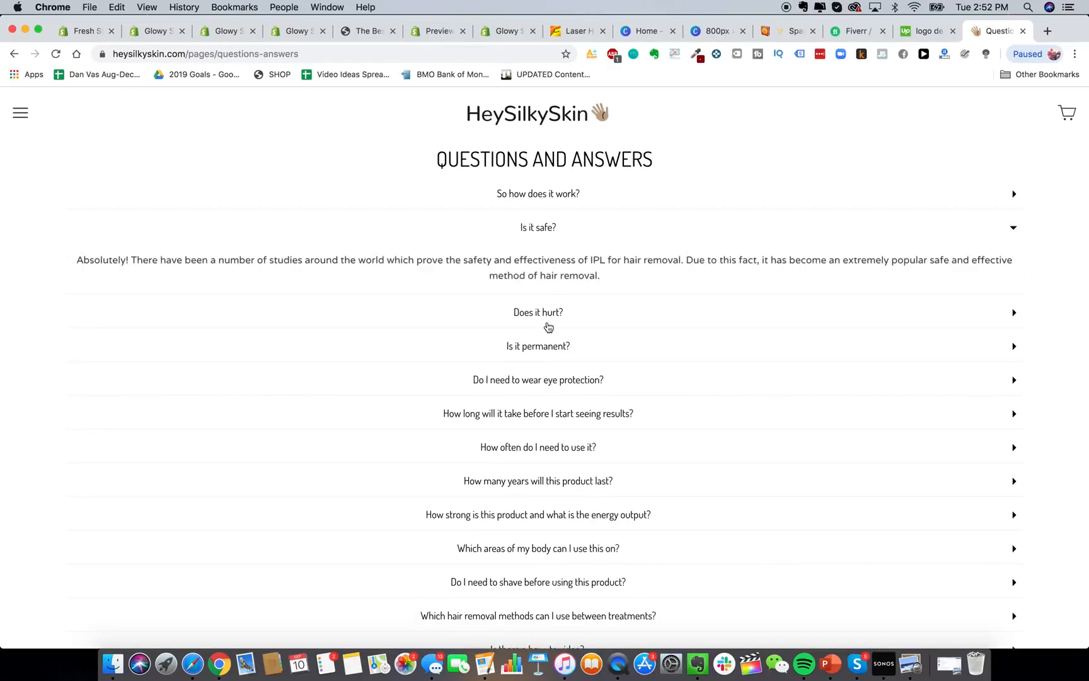
left_click(161, 33)
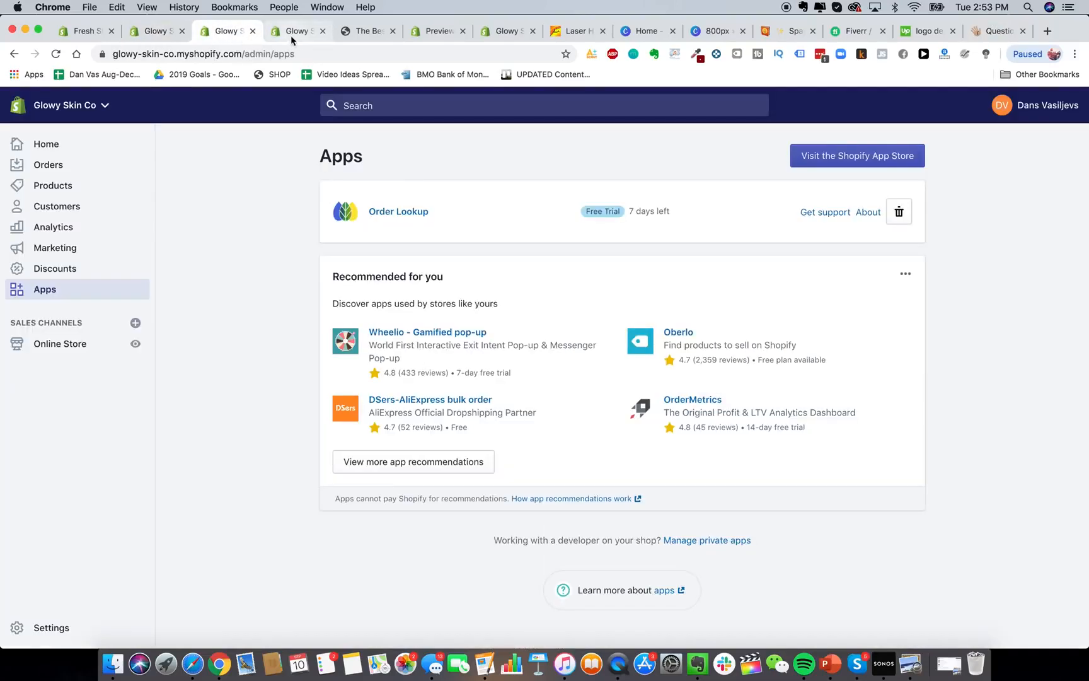
left_click(292, 32)
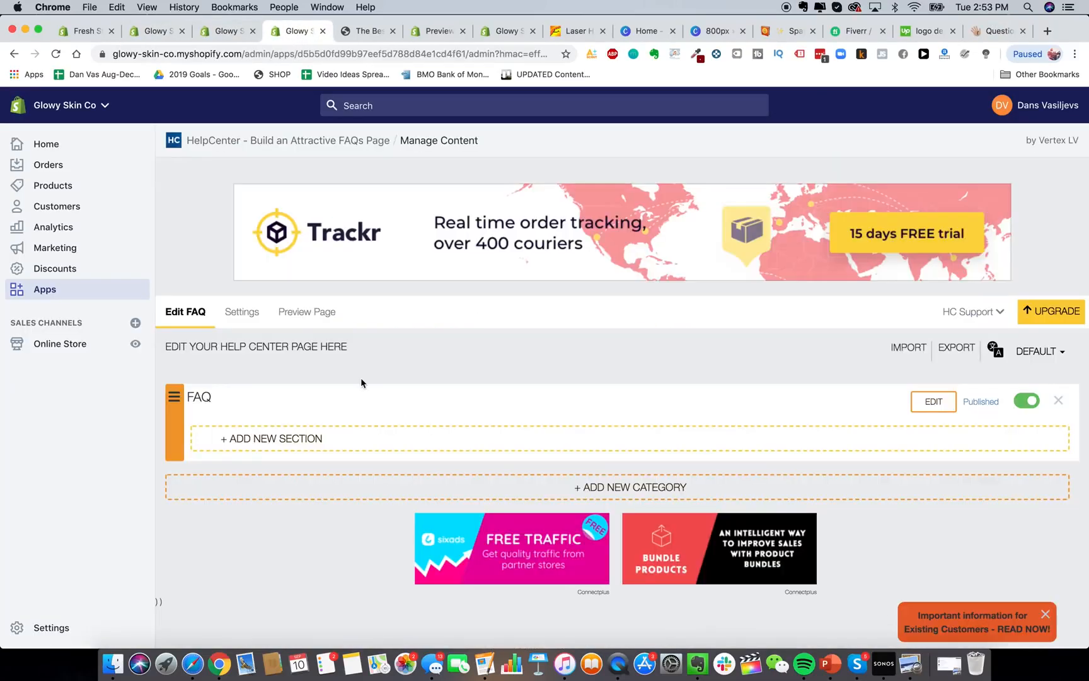
Create a FAQ section named 'Questions & Answers'.
left_click(292, 443)
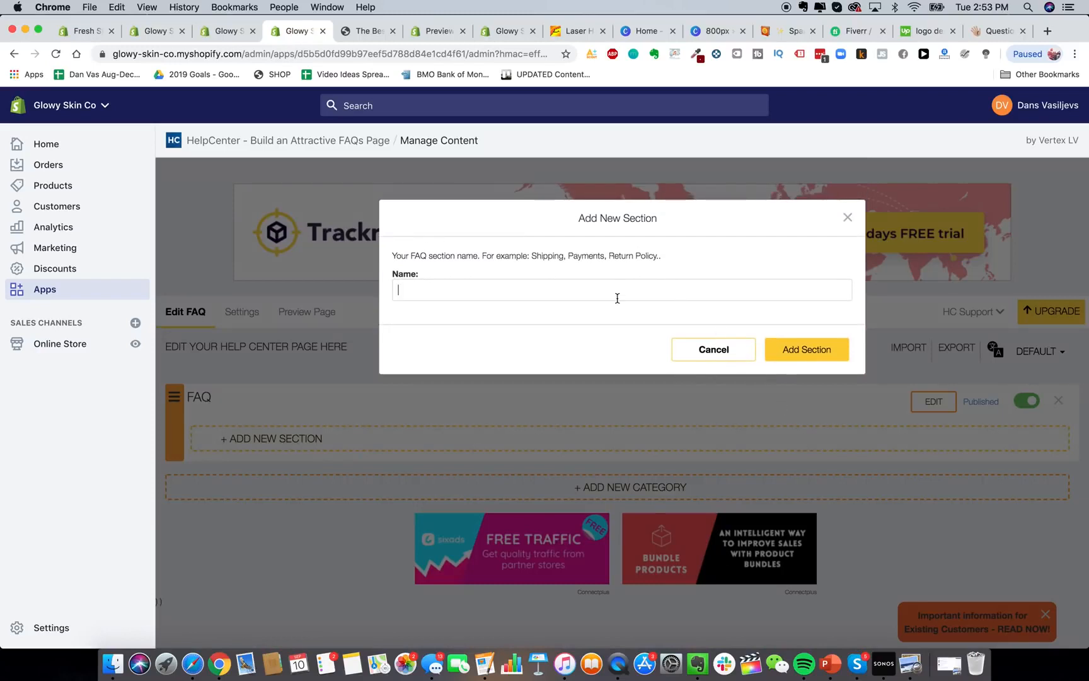
type("Qusti")
key("BackSpace")
type("estions & Answers")
left_click(793, 361)
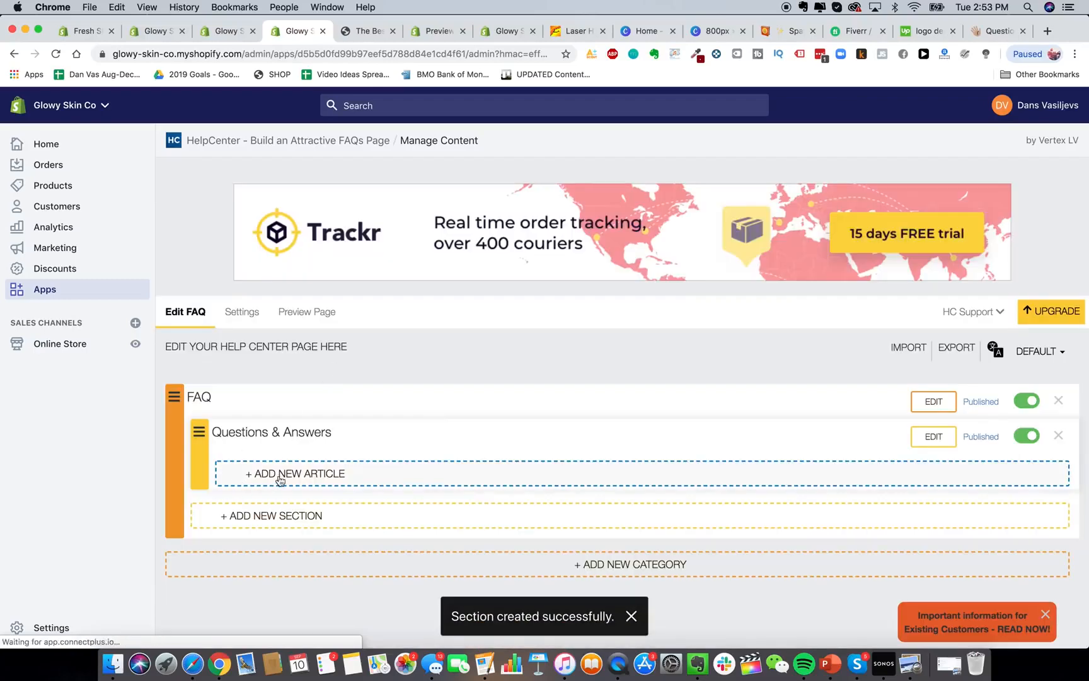
Add a 'So how does it work?' article answering 'The Glowy Skin Handset uses advanced IPL technology etc etc'.
left_click(281, 477)
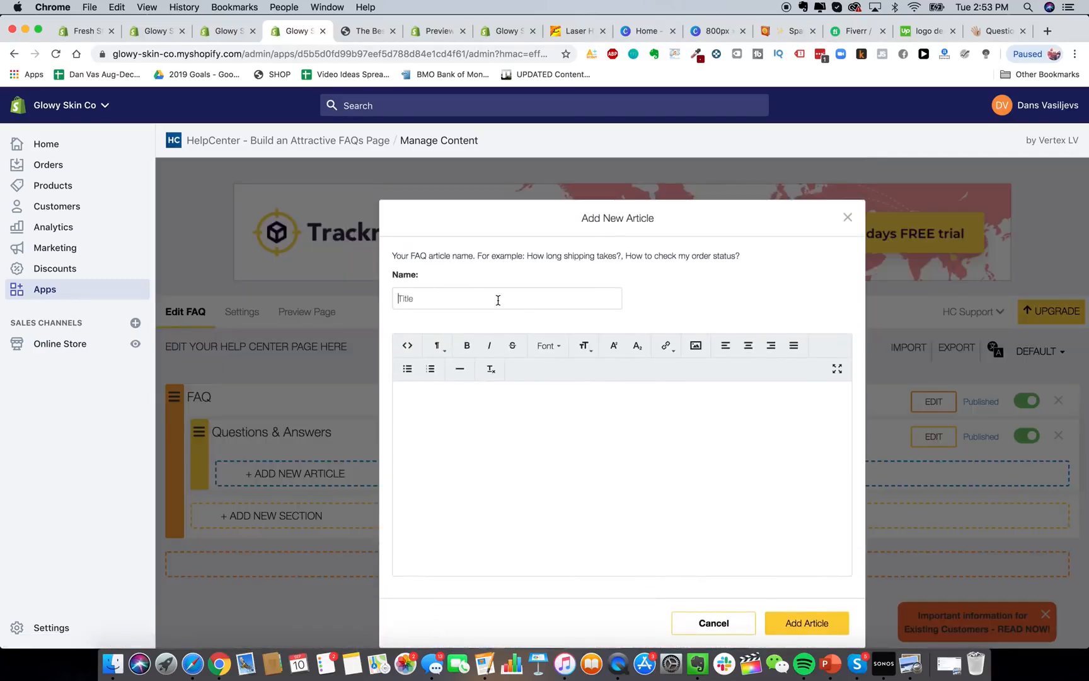
type("So how does")
type("est test test")
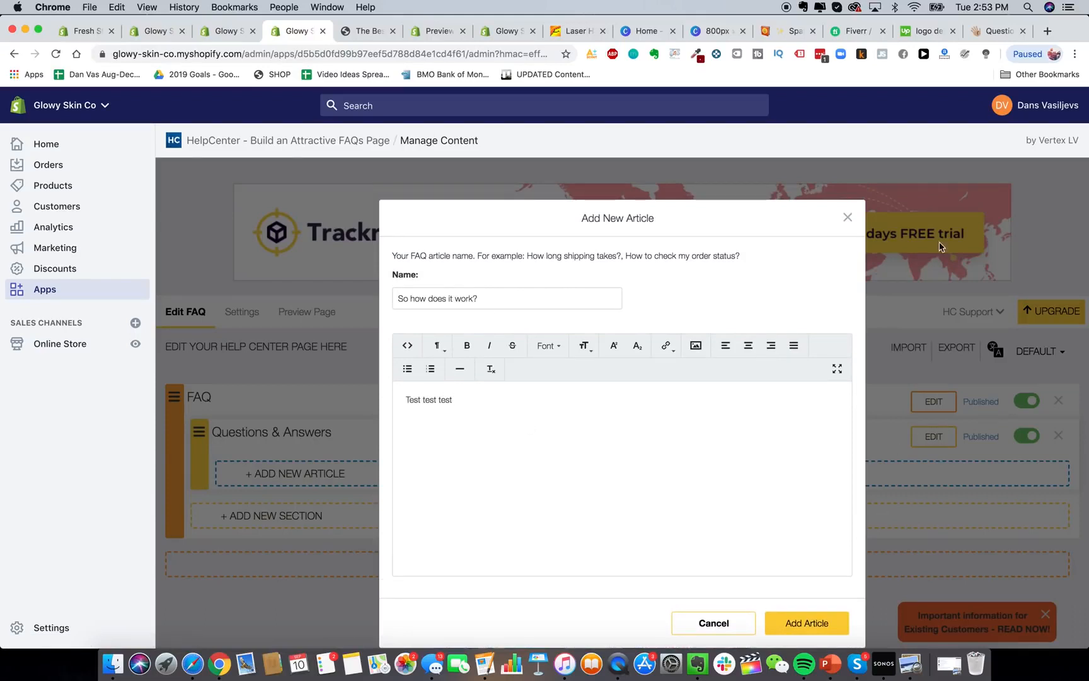
left_click(987, 32)
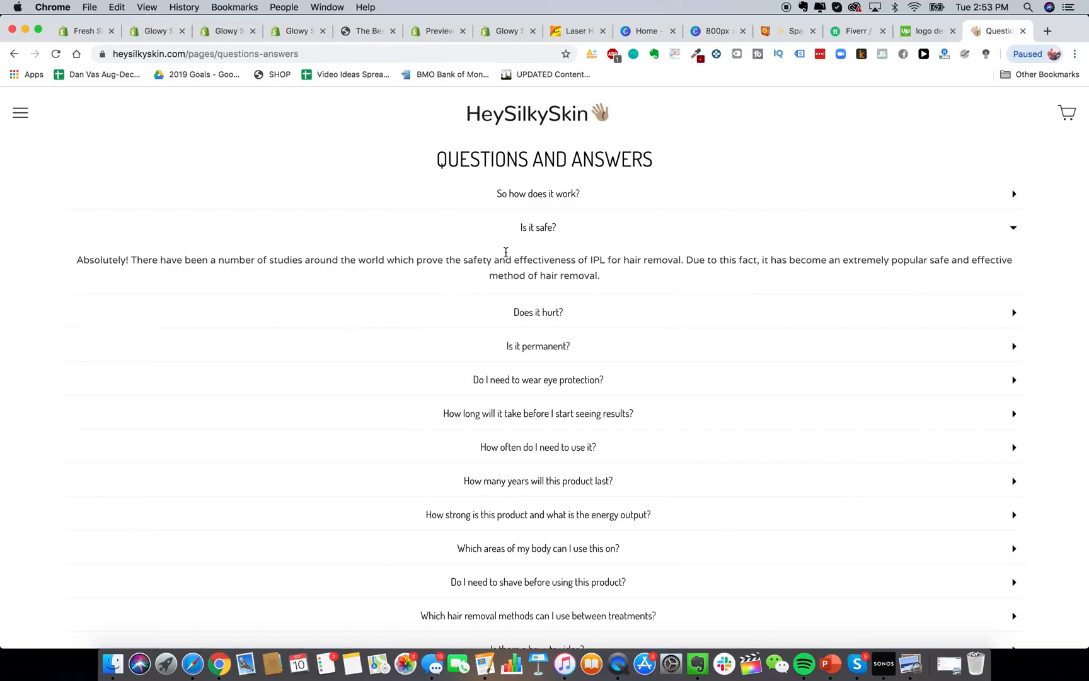
left_click(544, 201)
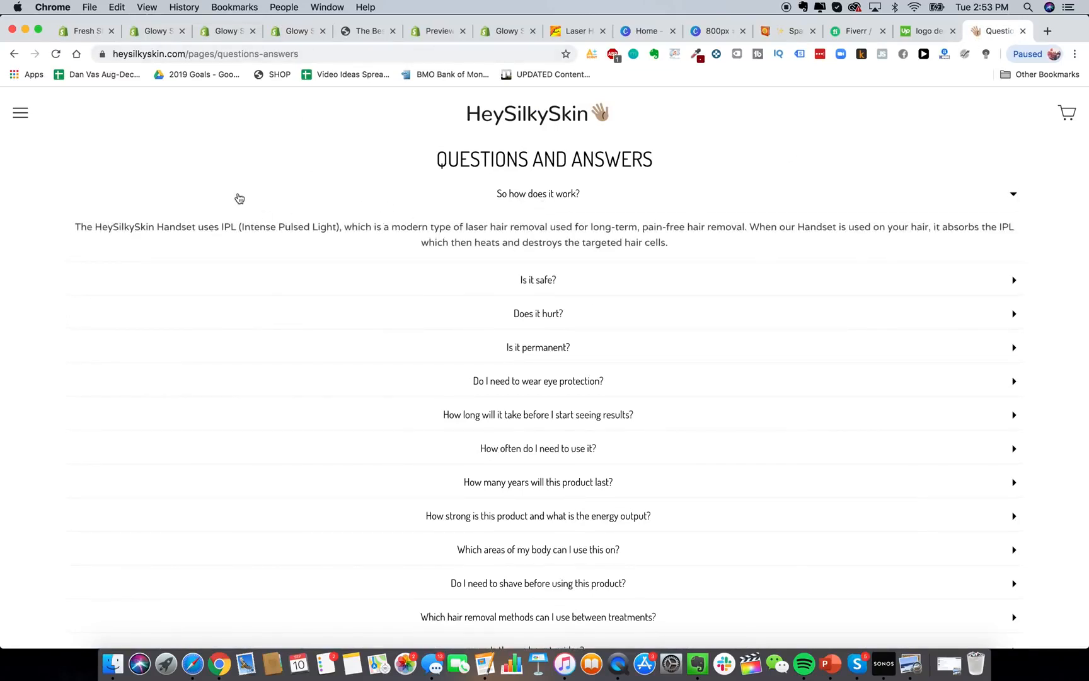
left_click(268, 30)
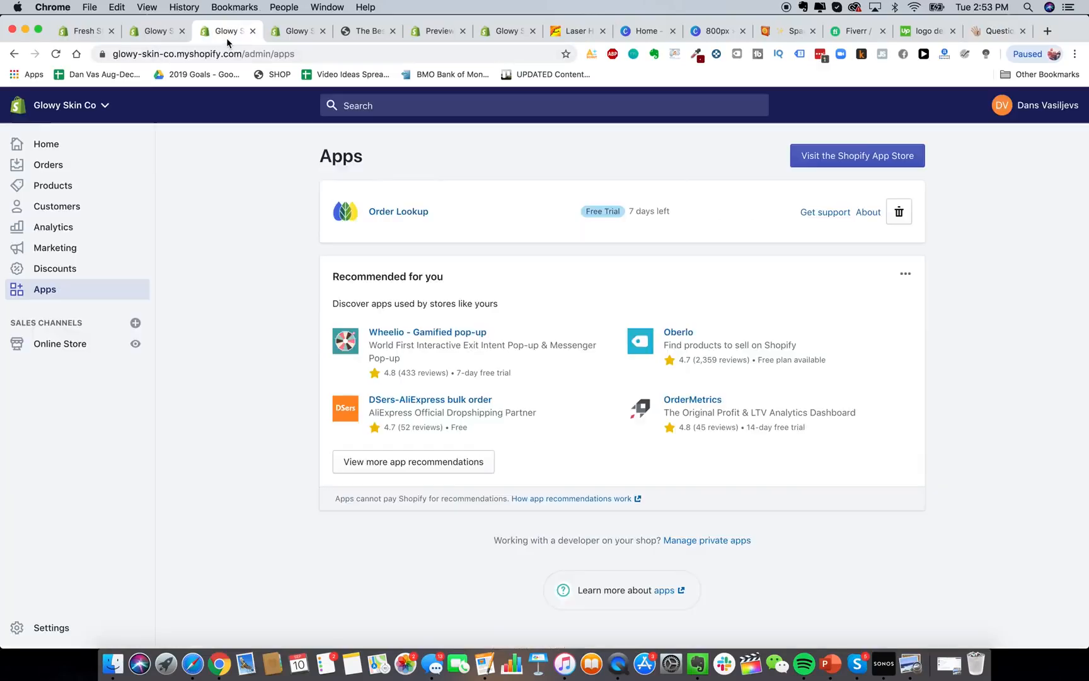
key("super+a")
type("T")
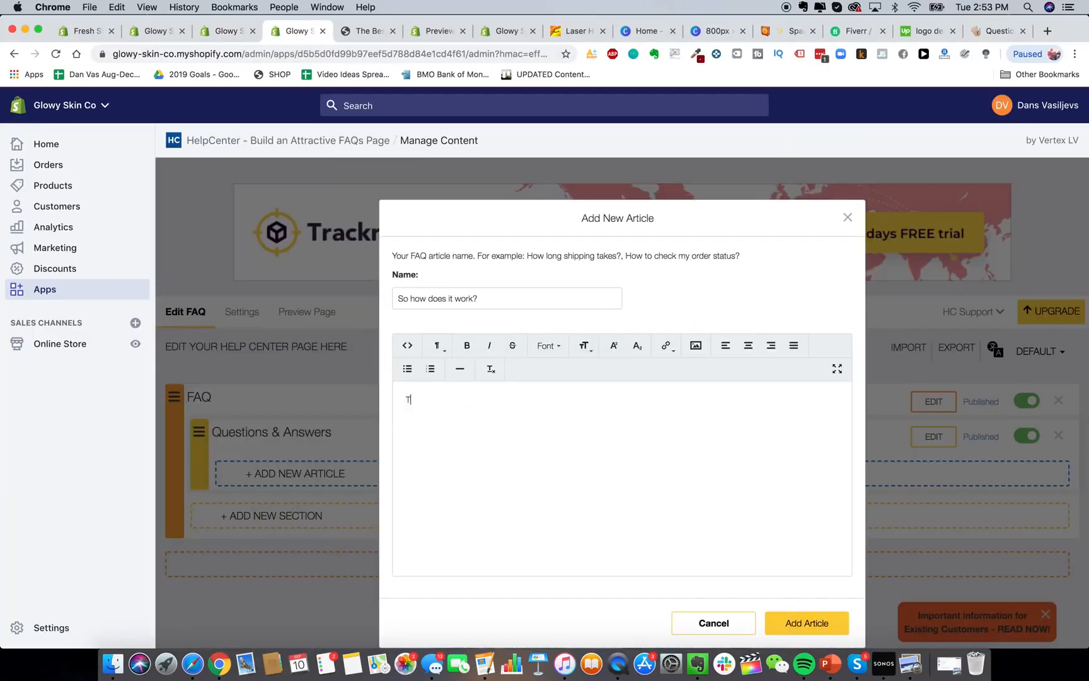
type("he Glowy Skin Handset uses a")
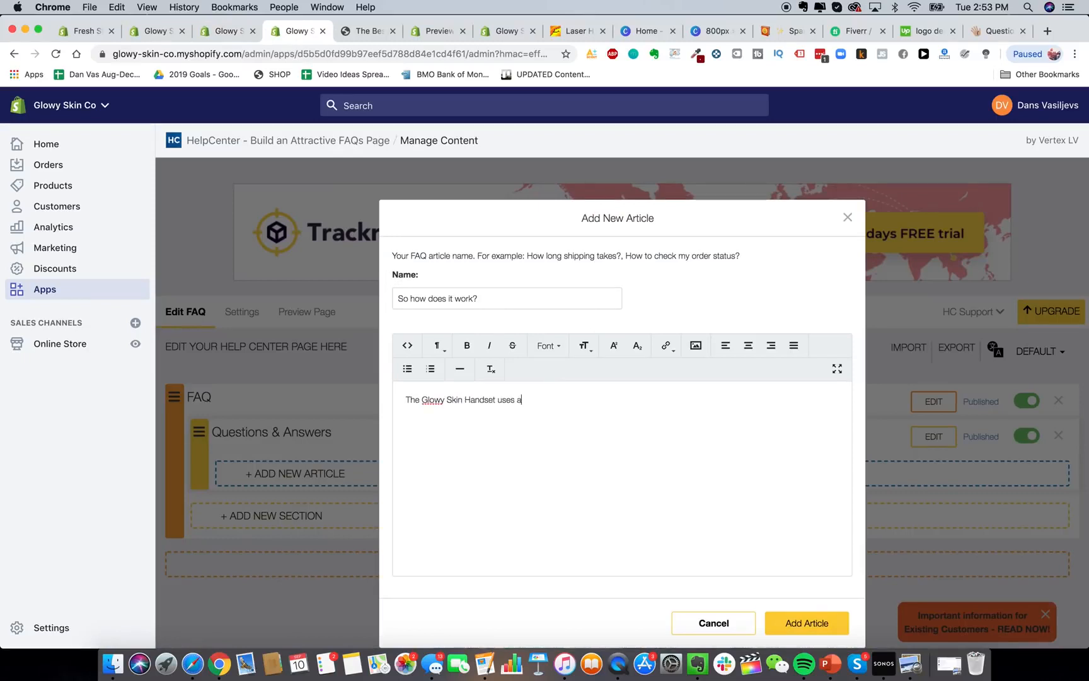
type("dvanced IPL technology etc etc")
left_click(771, 607)
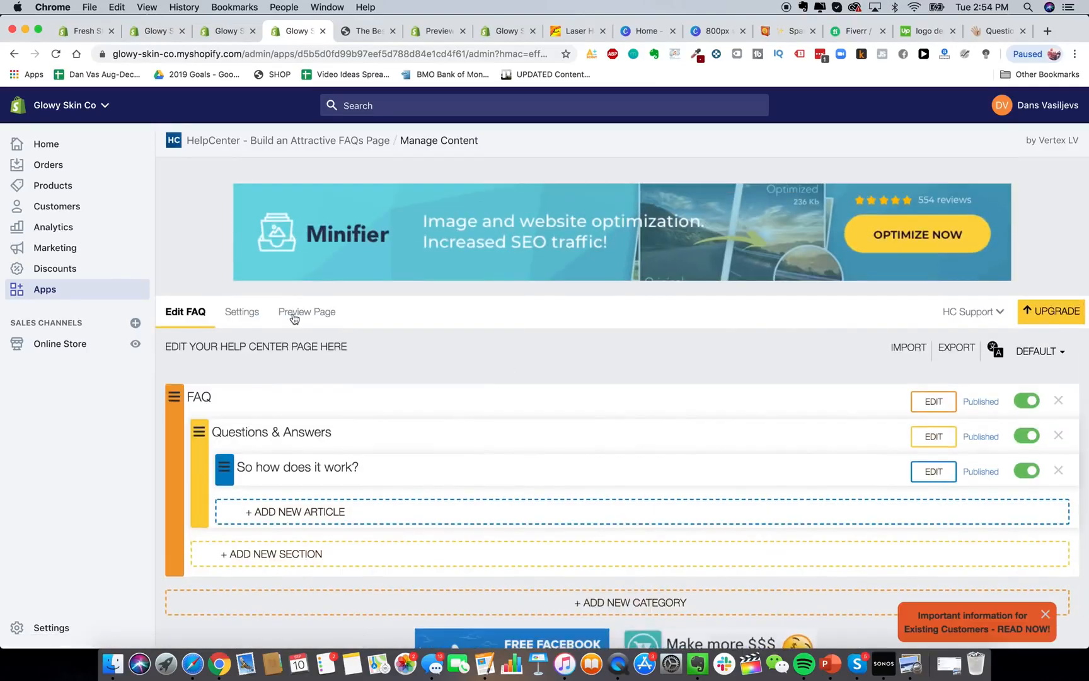
Preview the Help Center page and check the So how does it work? answer.
left_click(293, 314)
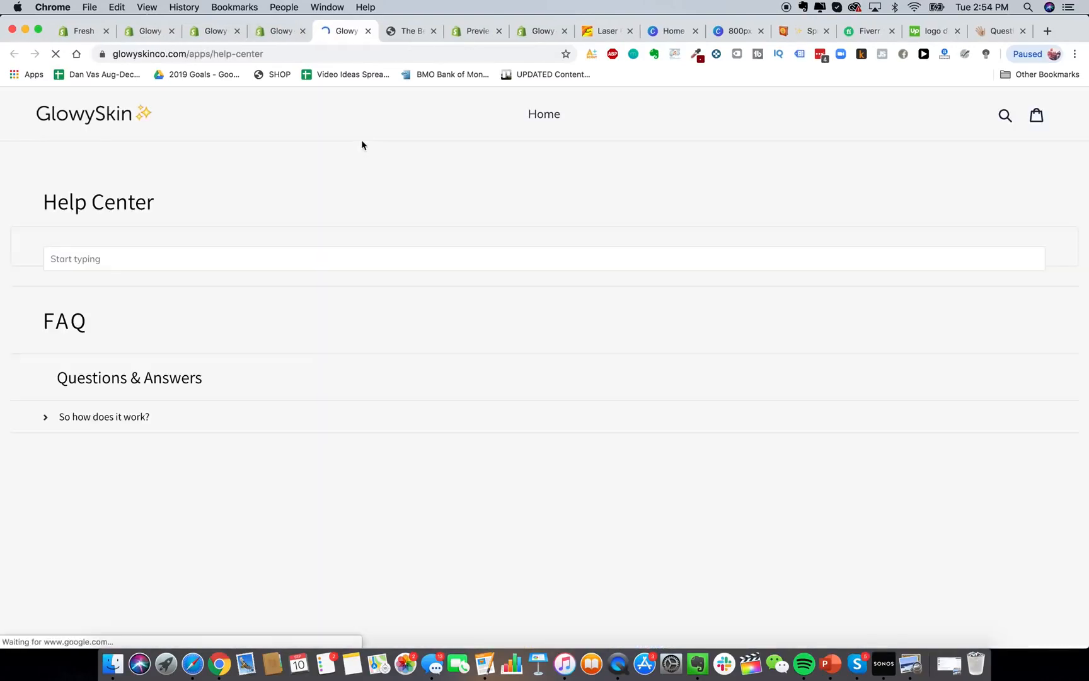
left_click(104, 449)
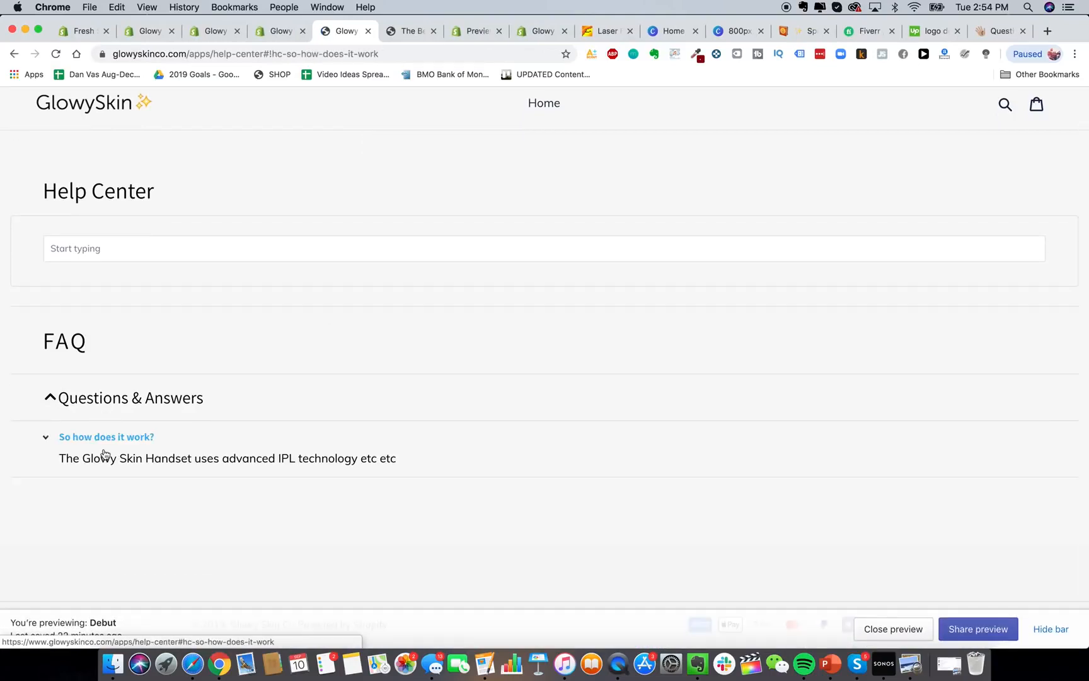
left_click(132, 440)
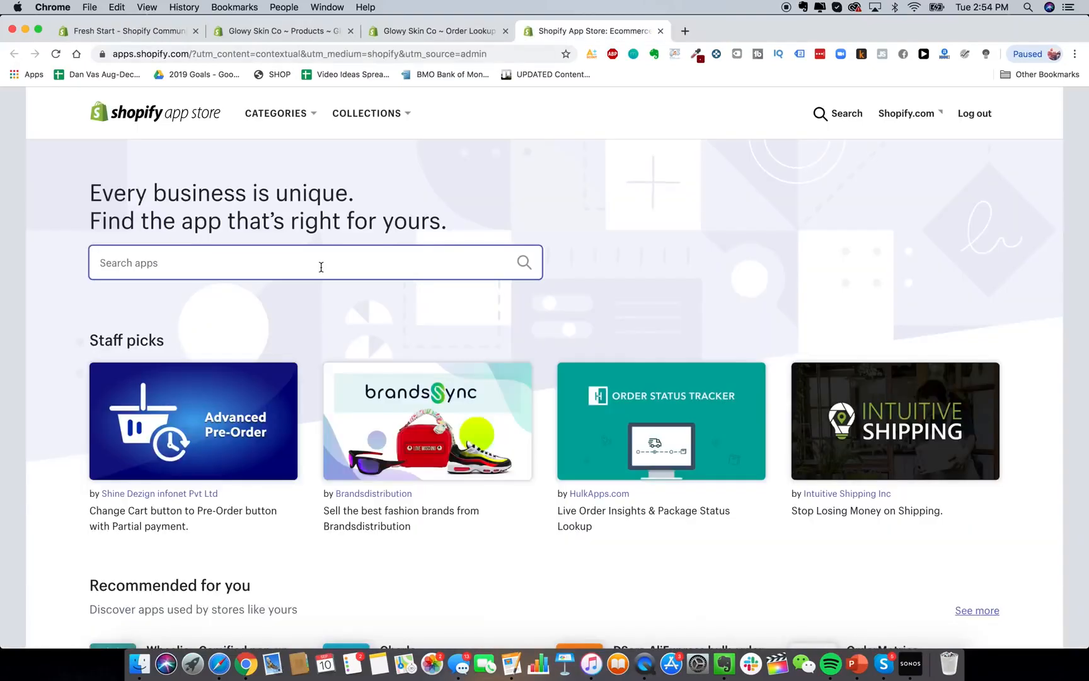
Search the App Store for 'loox' and add Loox - Photo Reviews to the store.
left_click(323, 266)
type("loox")
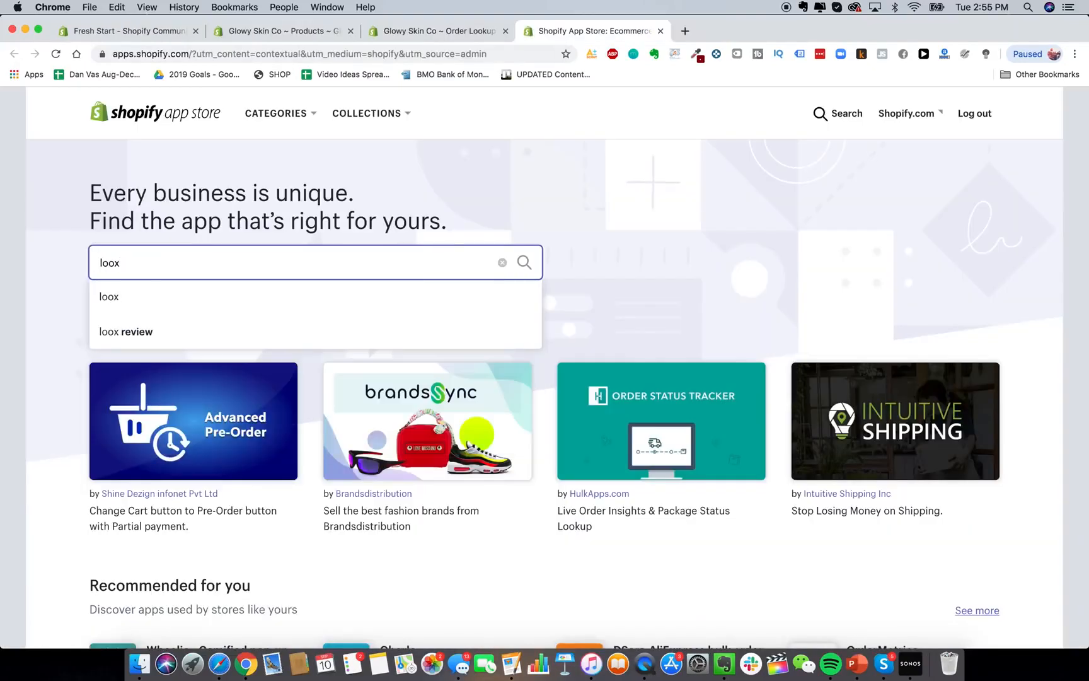
key("Return")
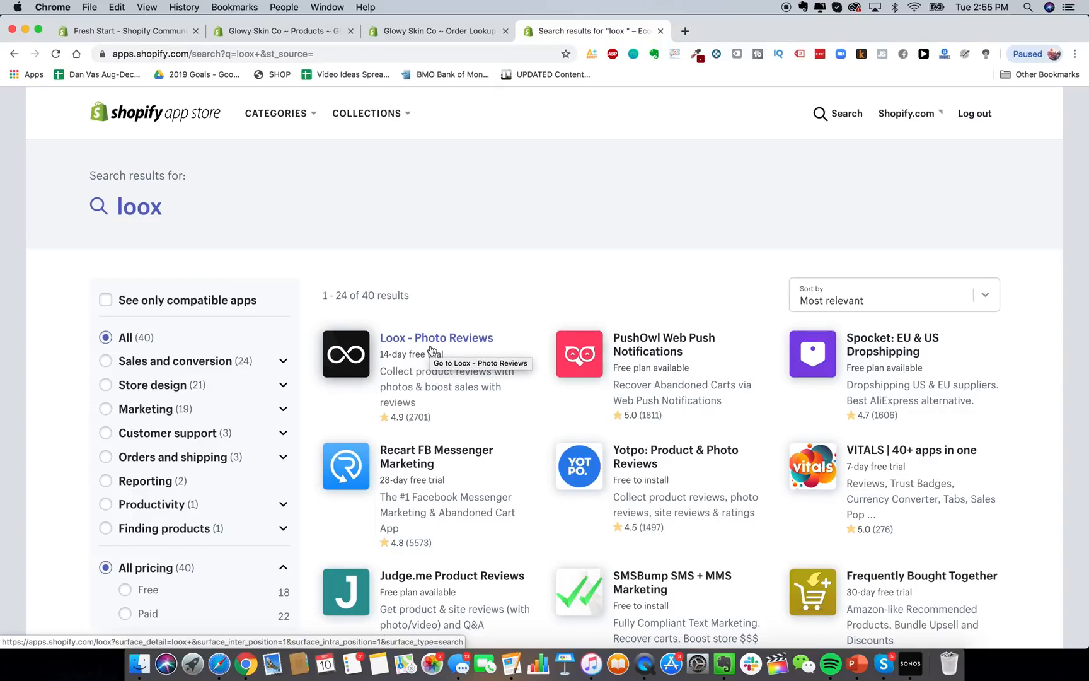
left_click(431, 351)
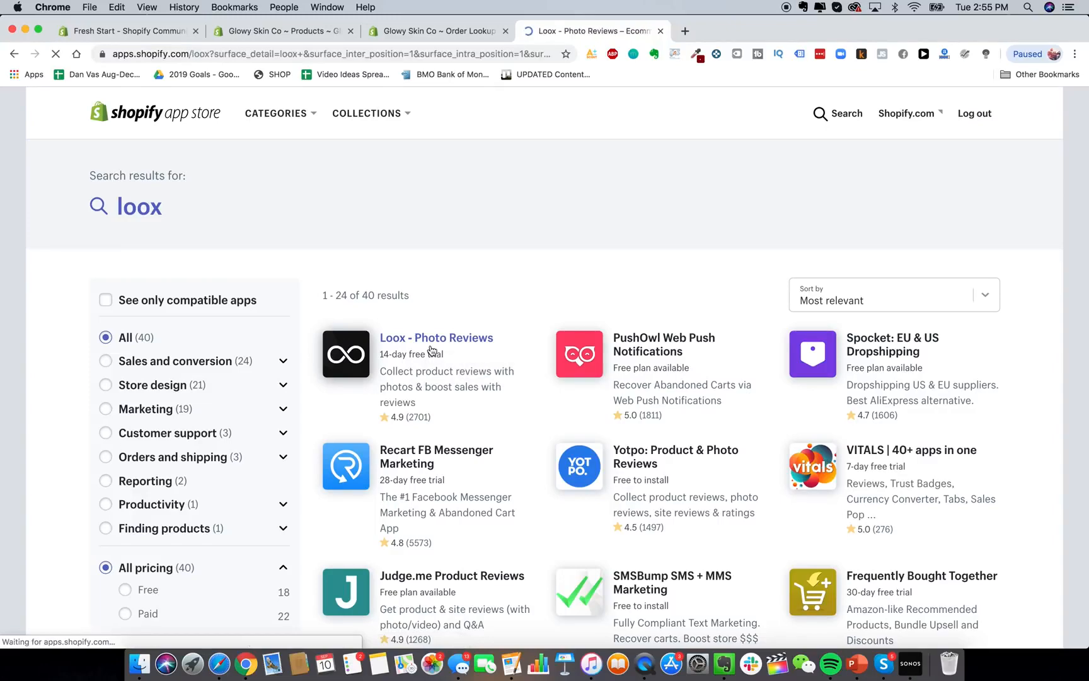
scroll(348, 304, "down", 2)
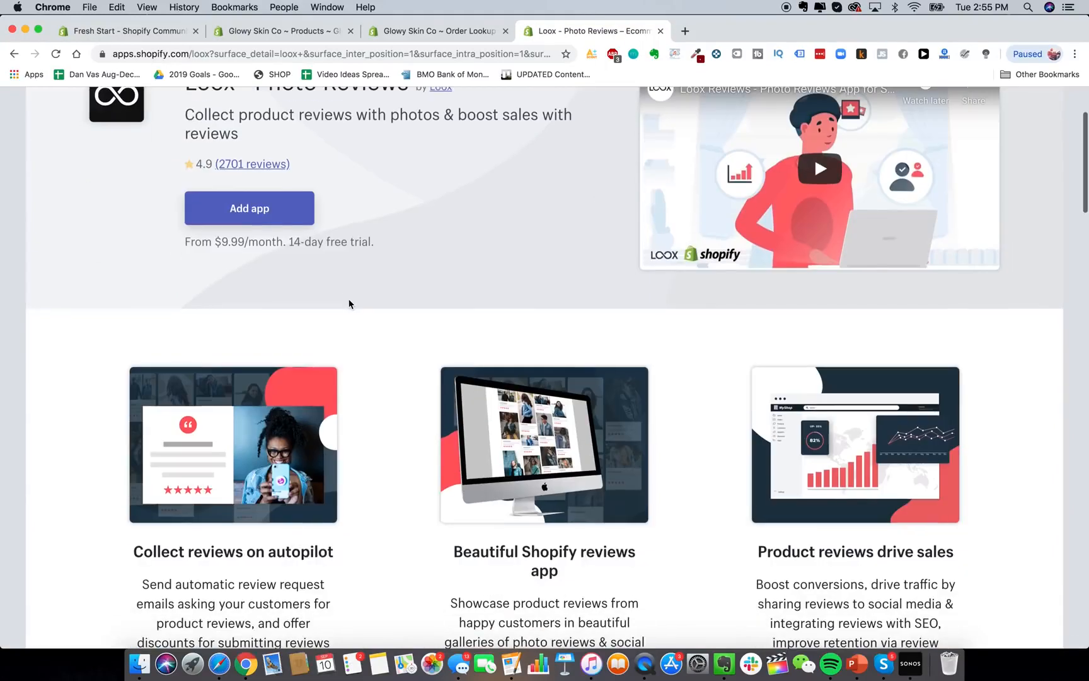
scroll(348, 303, "up", 2)
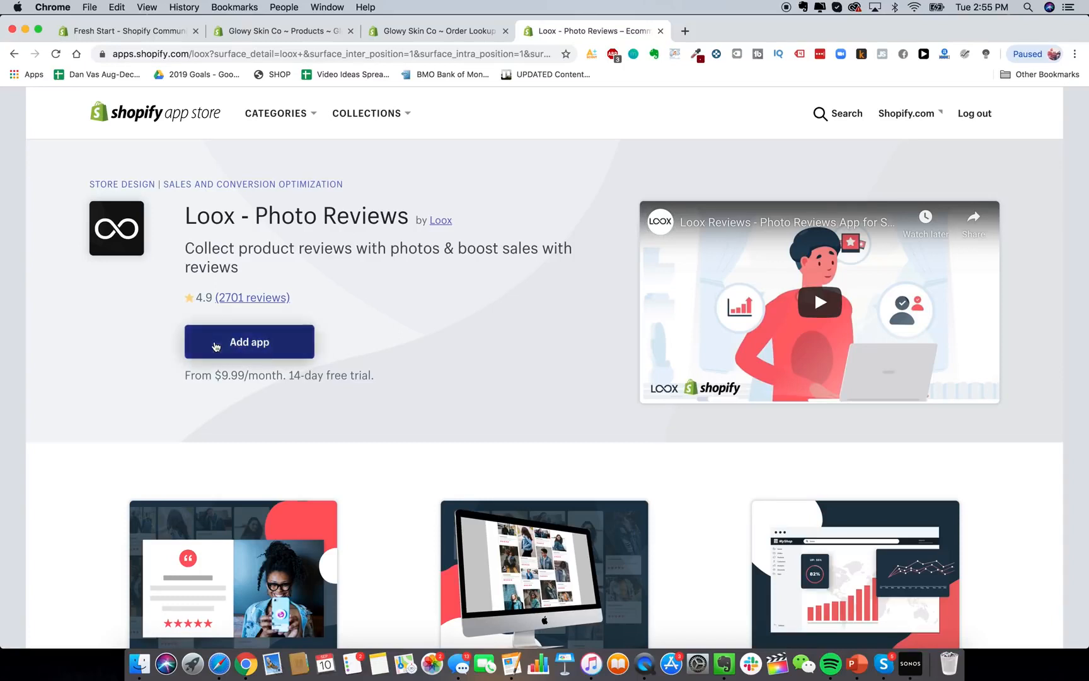
left_click(250, 353)
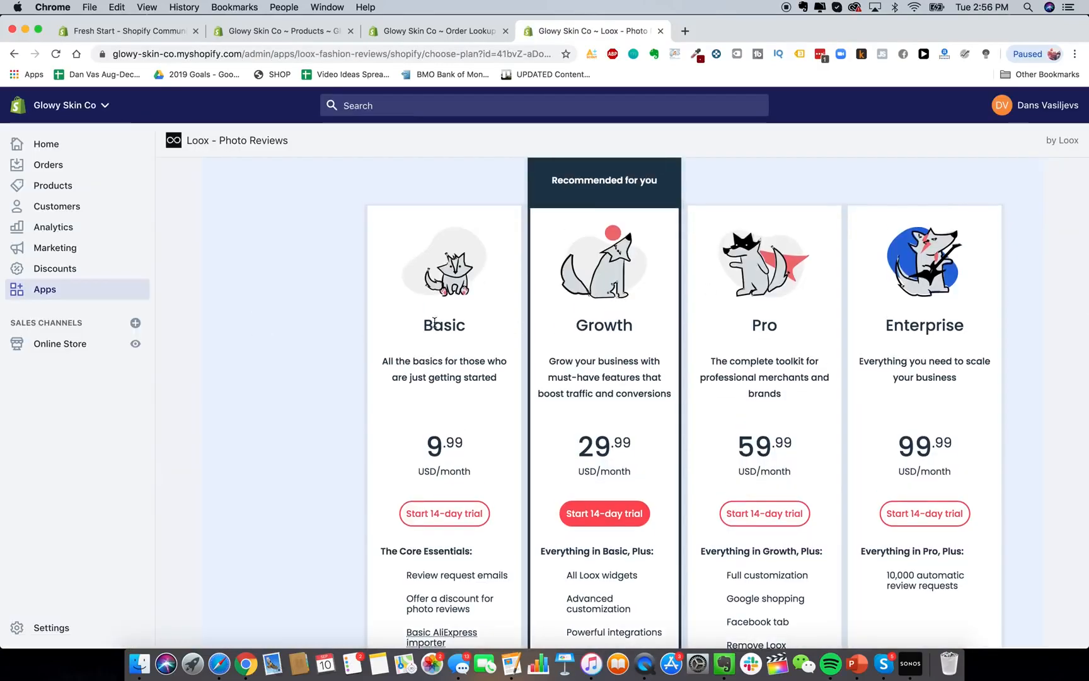
Start Loox's Basic 14-day trial, declining the Growth upsell, skim the settings, then view Orders.
left_click(435, 513)
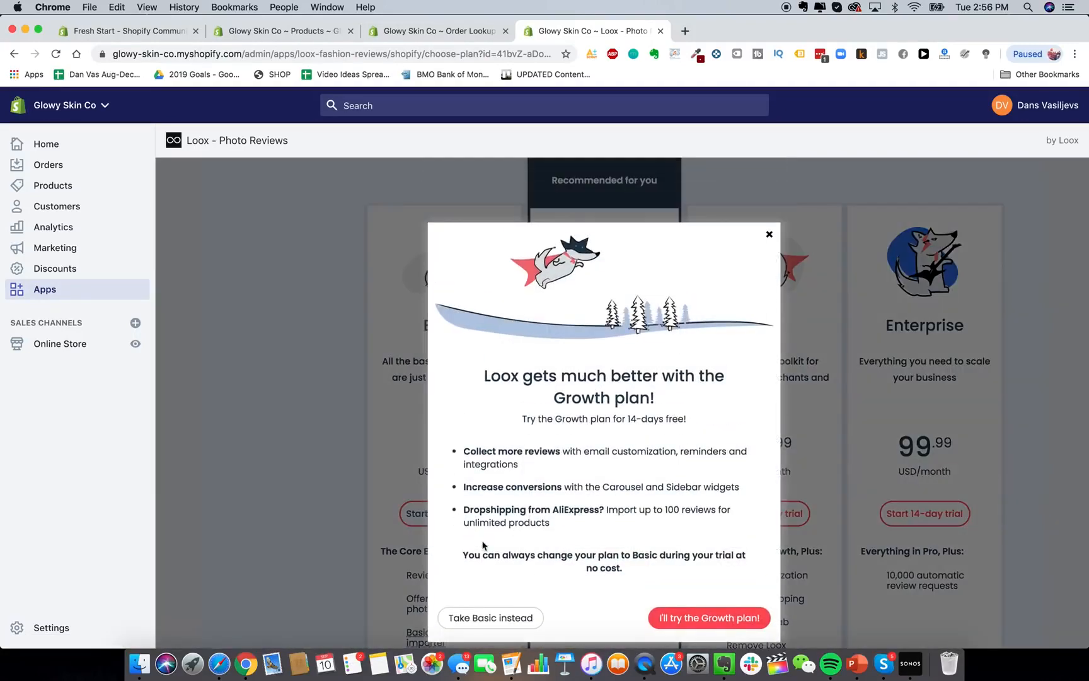
left_click(673, 631)
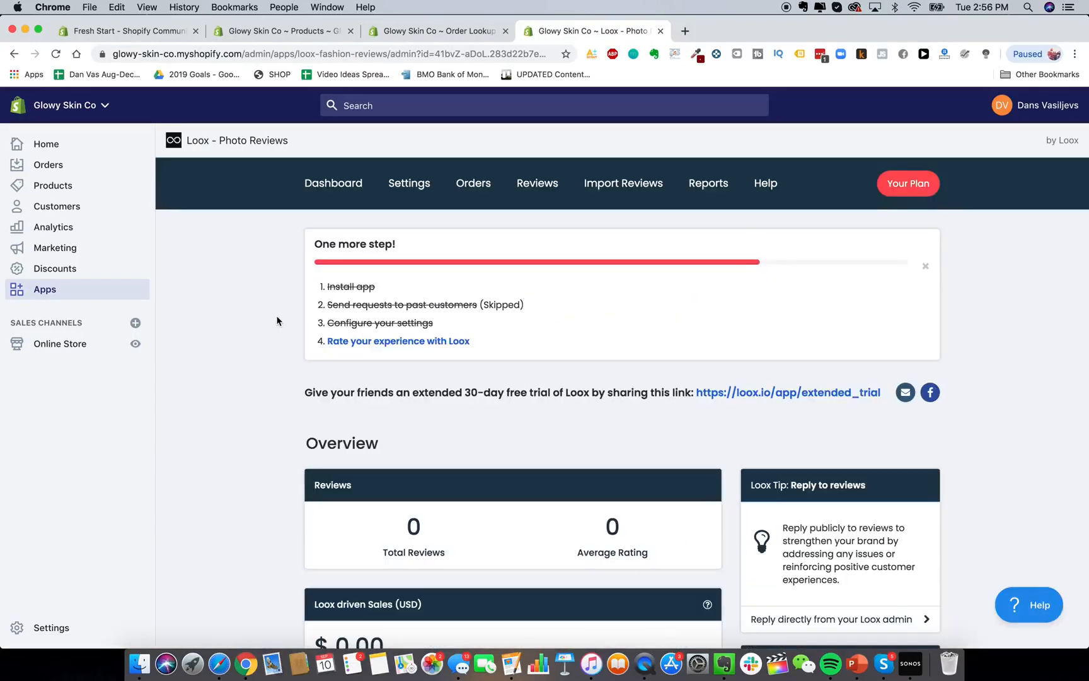
left_click(402, 184)
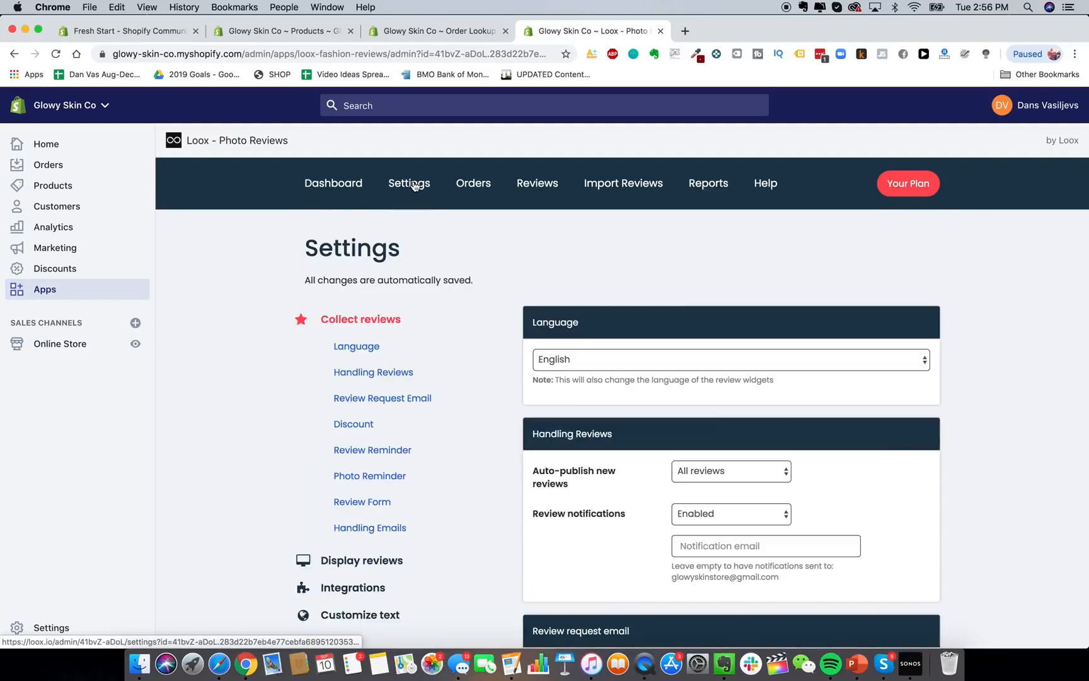
scroll(566, 316, "down", 5)
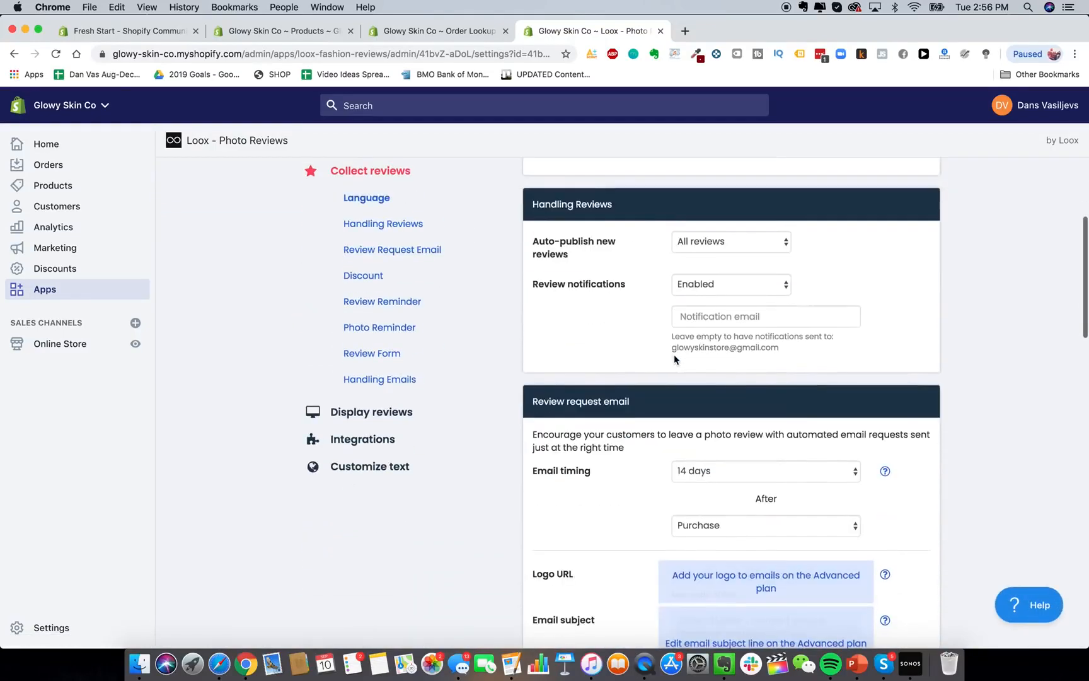
scroll(613, 346, "down", 2)
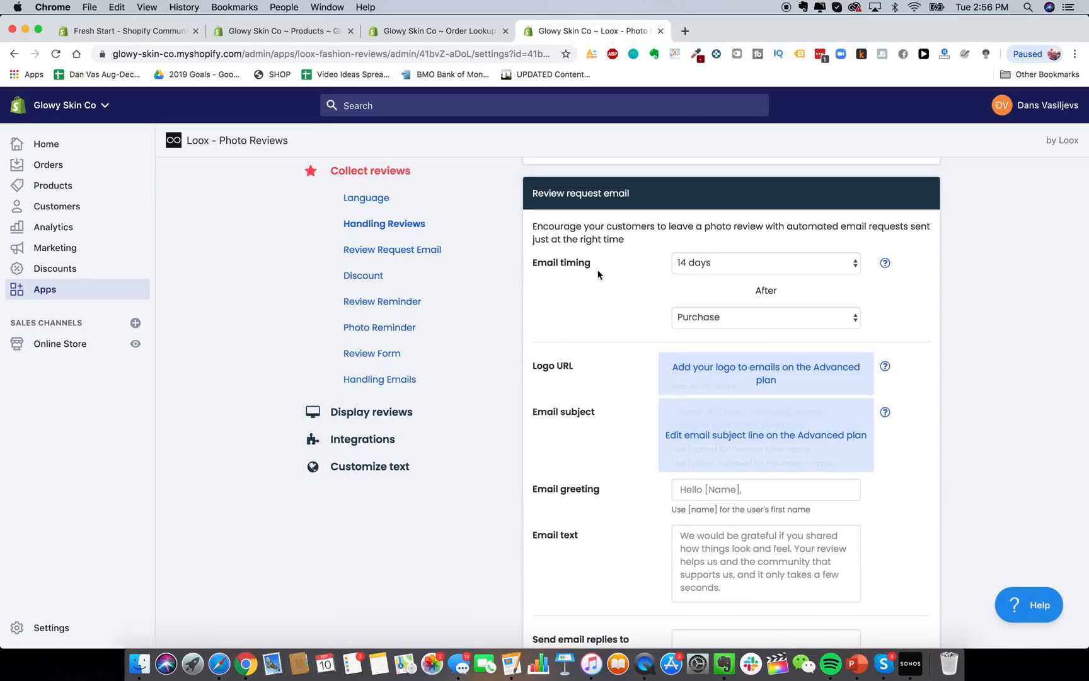
scroll(598, 274, "down", 3)
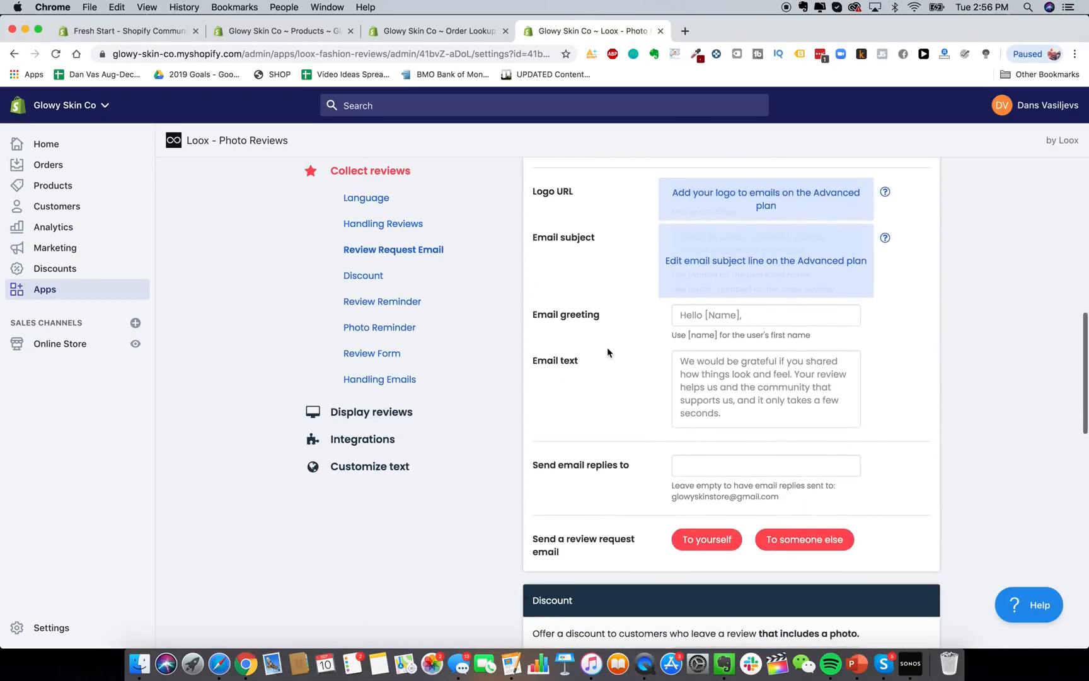
scroll(608, 352, "down", 6)
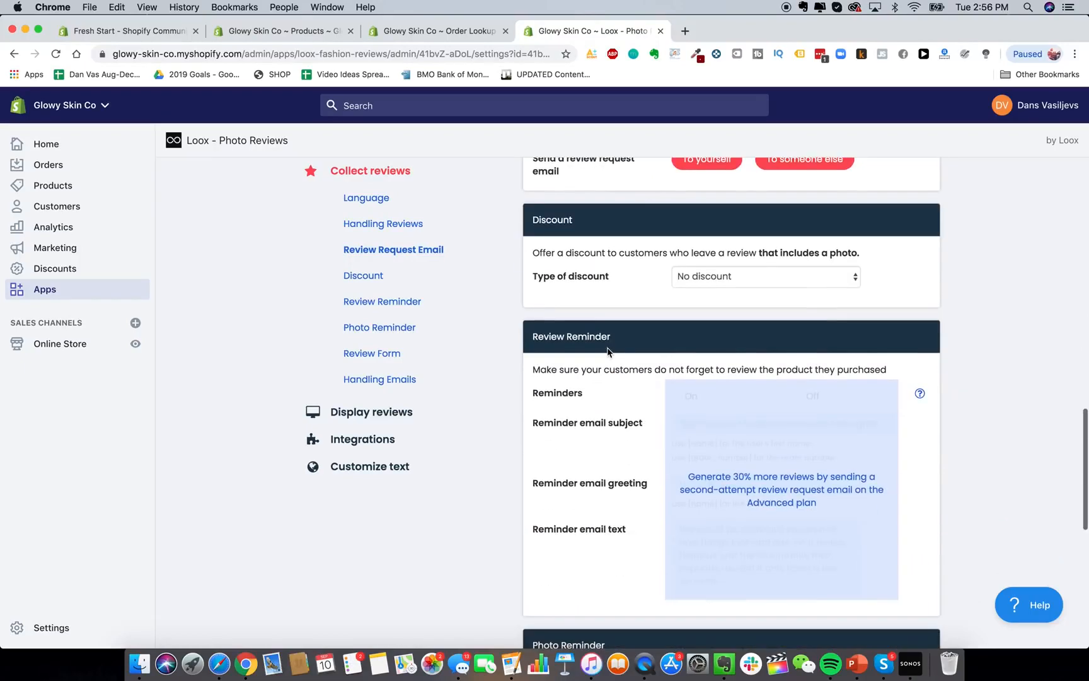
scroll(607, 340, "down", 6)
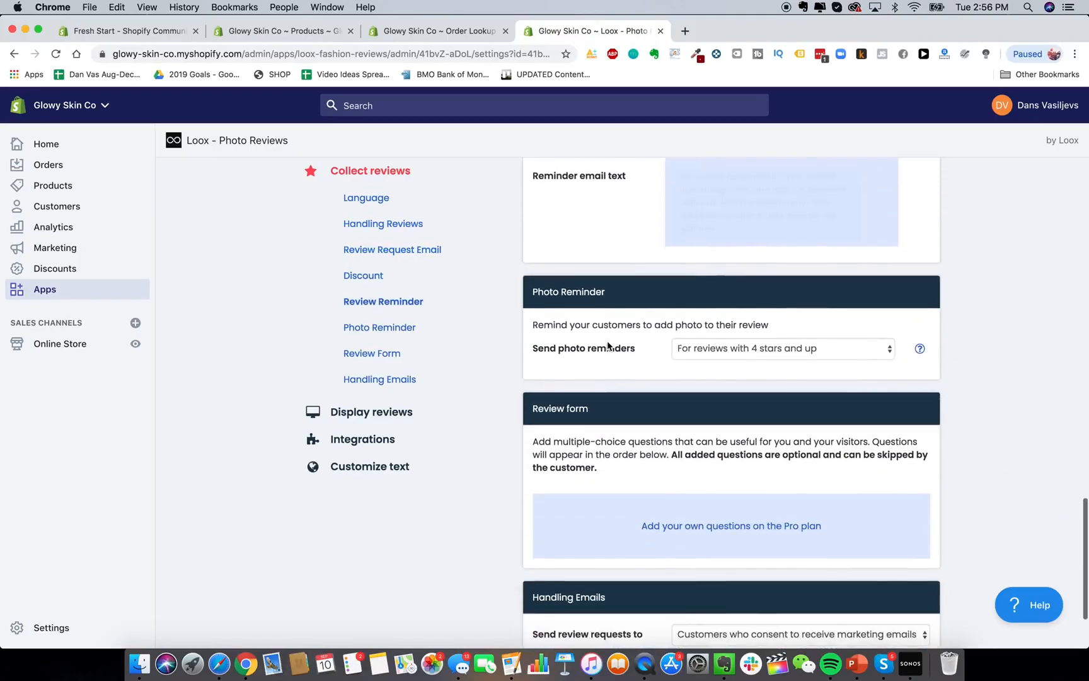
scroll(600, 318, "down", 2)
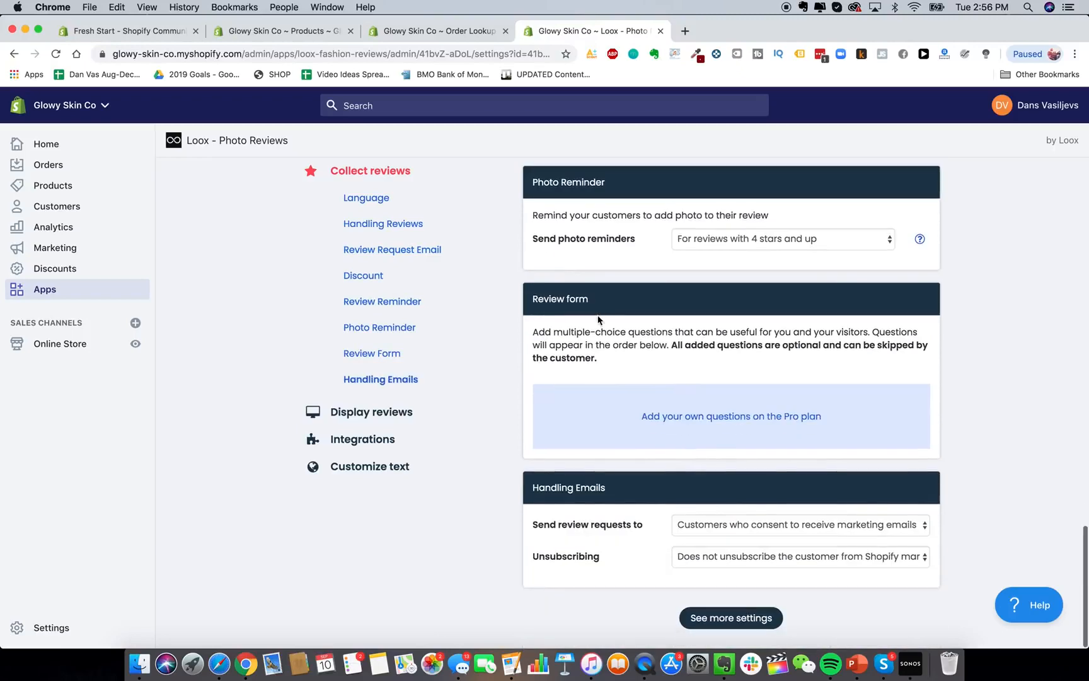
scroll(598, 320, "up", 15)
scroll(598, 319, "up", 2)
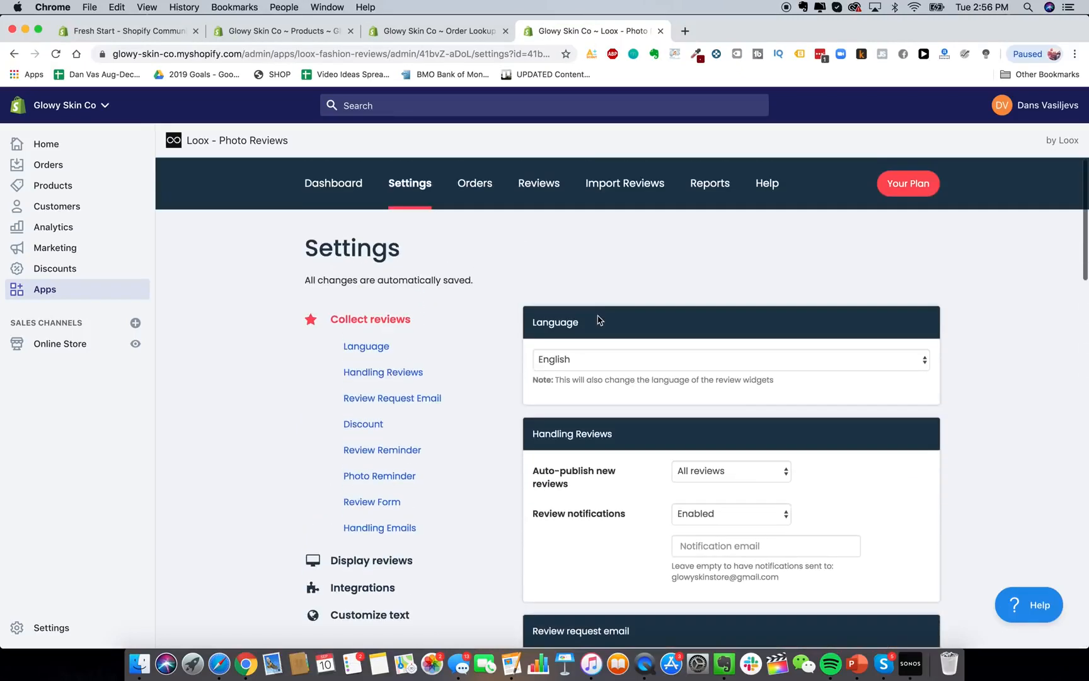
left_click(474, 184)
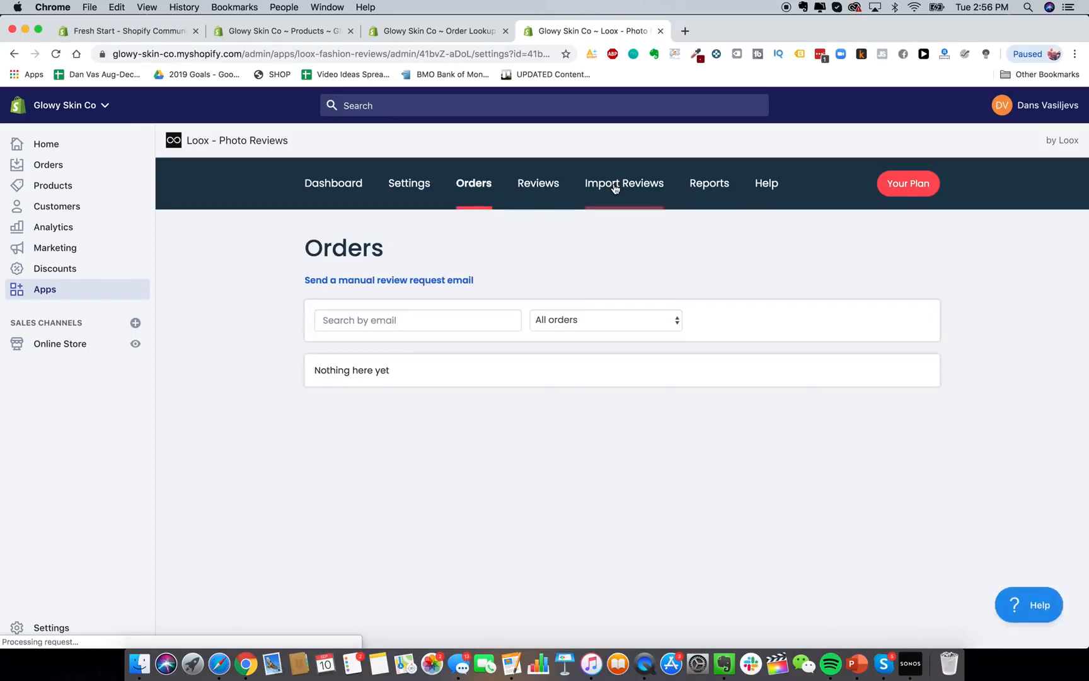
Browse the import options on Loox's Import Reviews page.
left_click(615, 185)
scroll(704, 394, "down", 1)
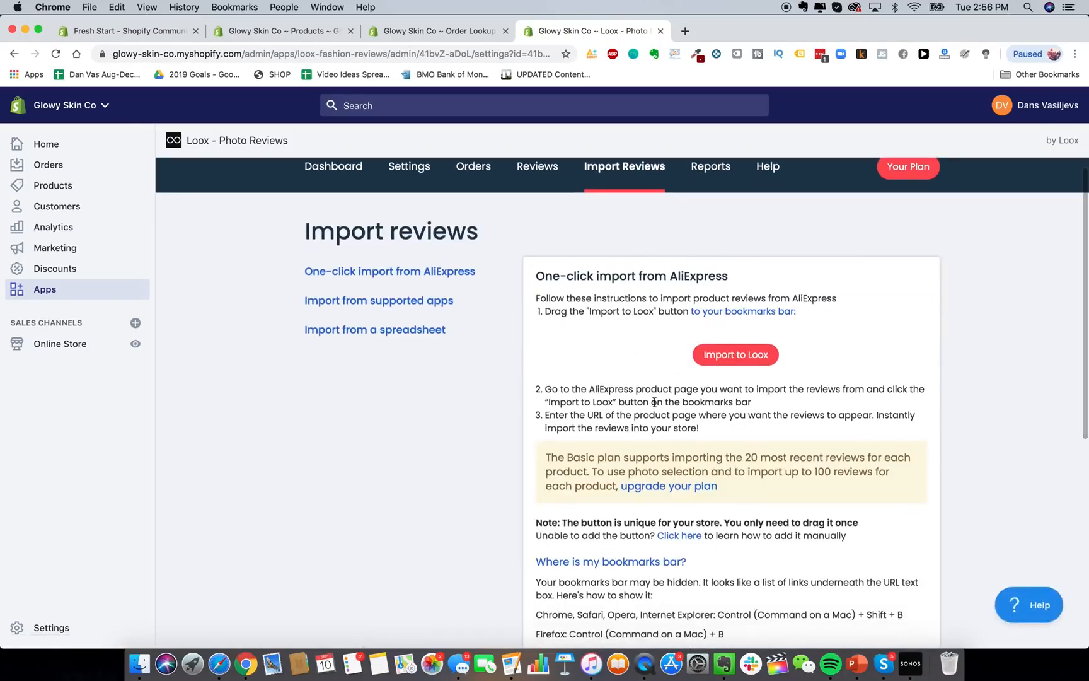
scroll(640, 364, "down", 1)
scroll(530, 266, "down", 5)
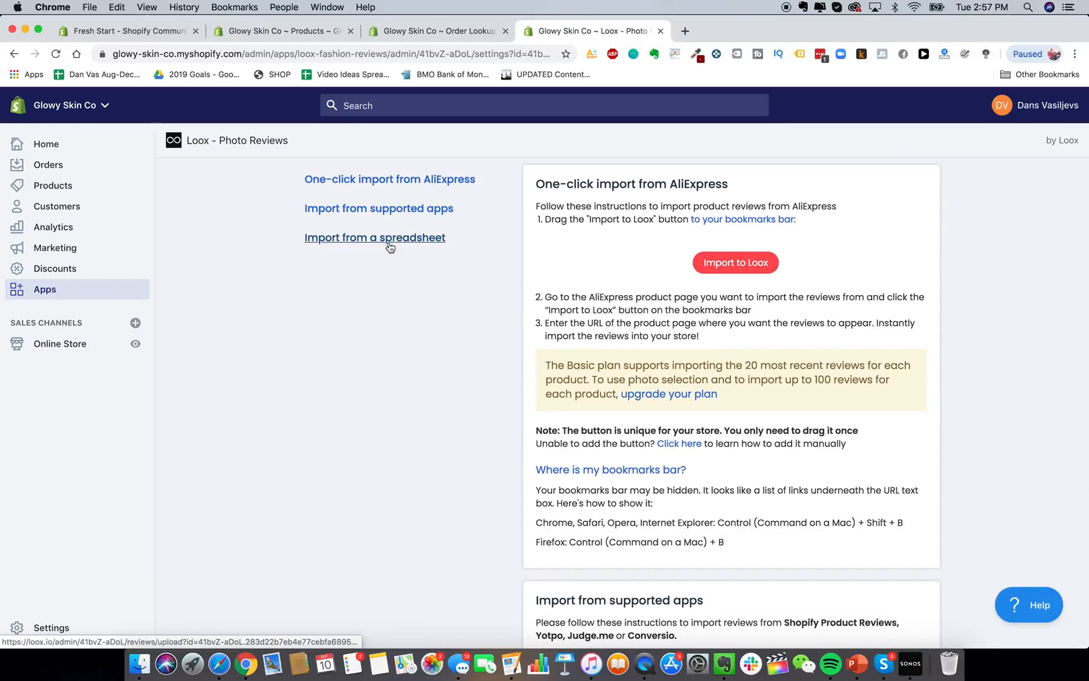
scroll(388, 244, "up", 6)
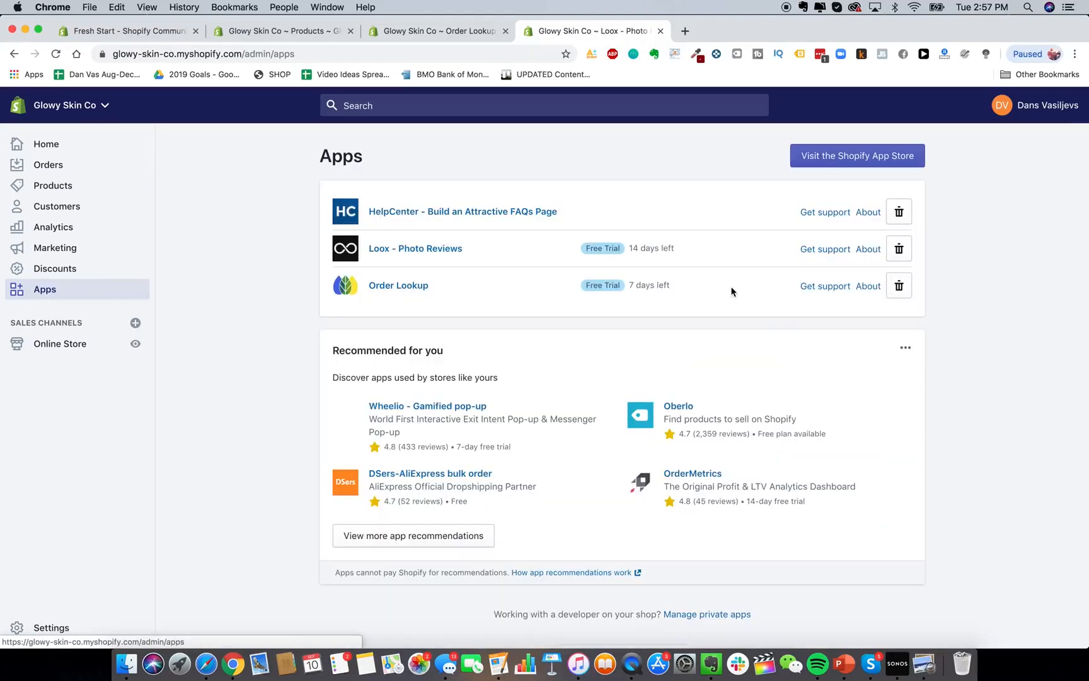
Search the App Store for 'smsbump' and add SMSBump SMS + MMS Marketing to the store.
left_click(921, 151)
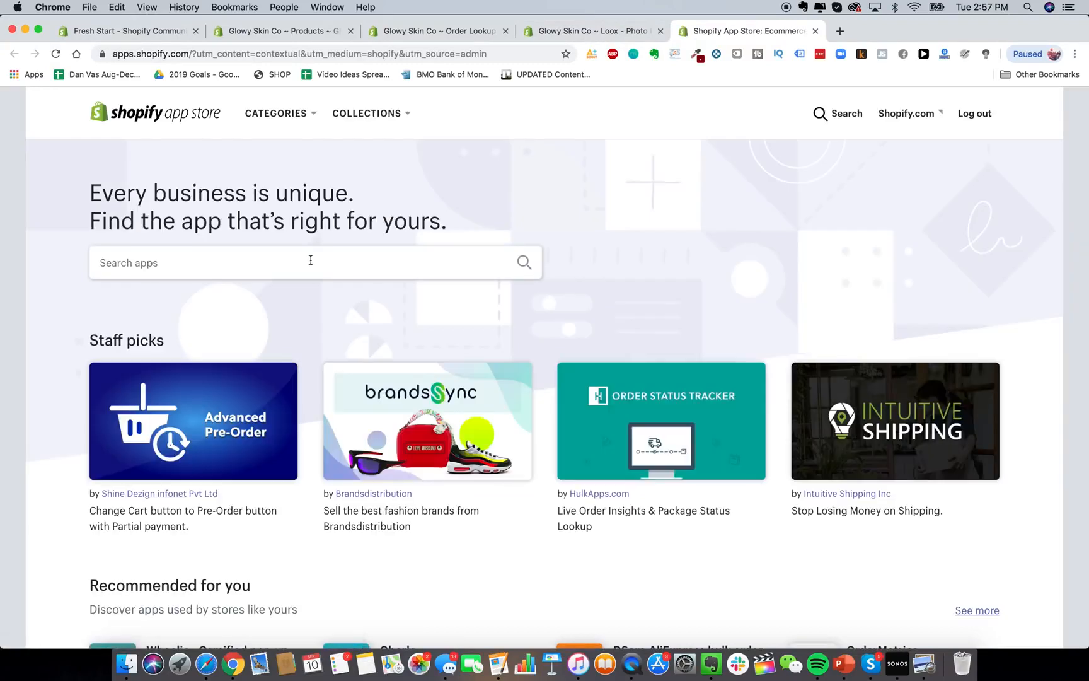
left_click(284, 262)
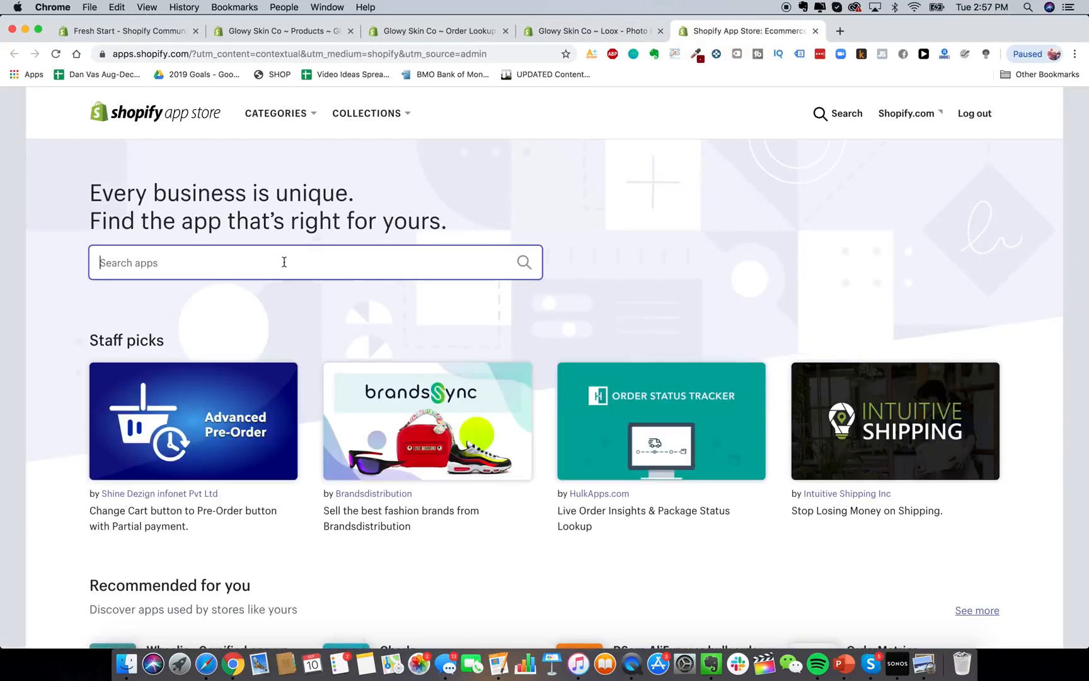
type("sms")
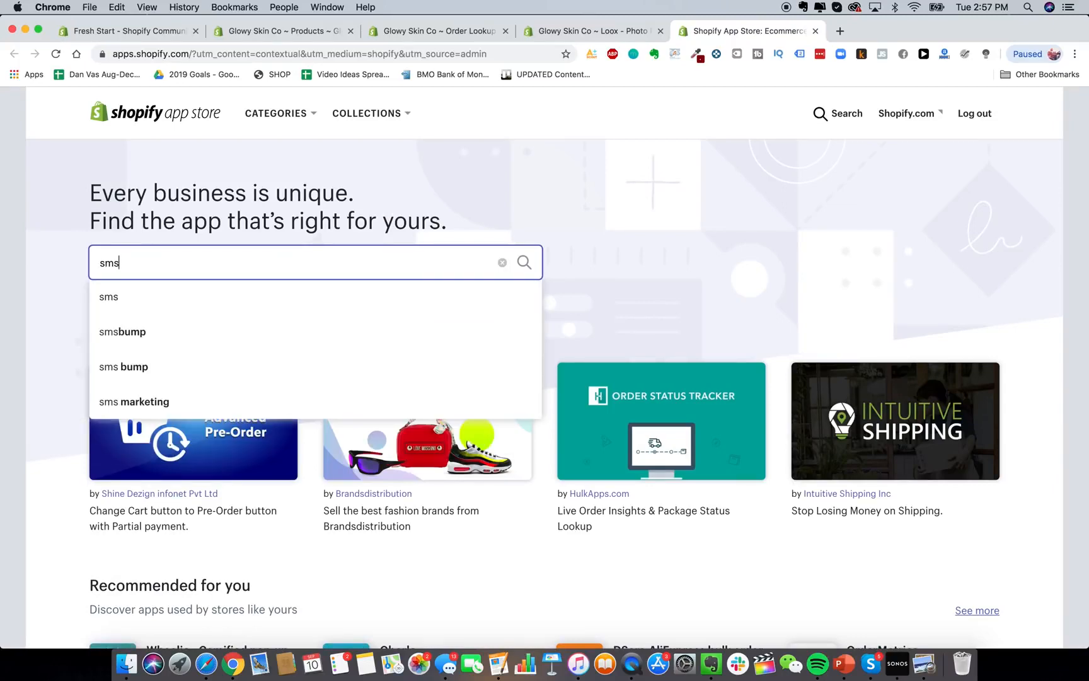
type("bump")
key("Return")
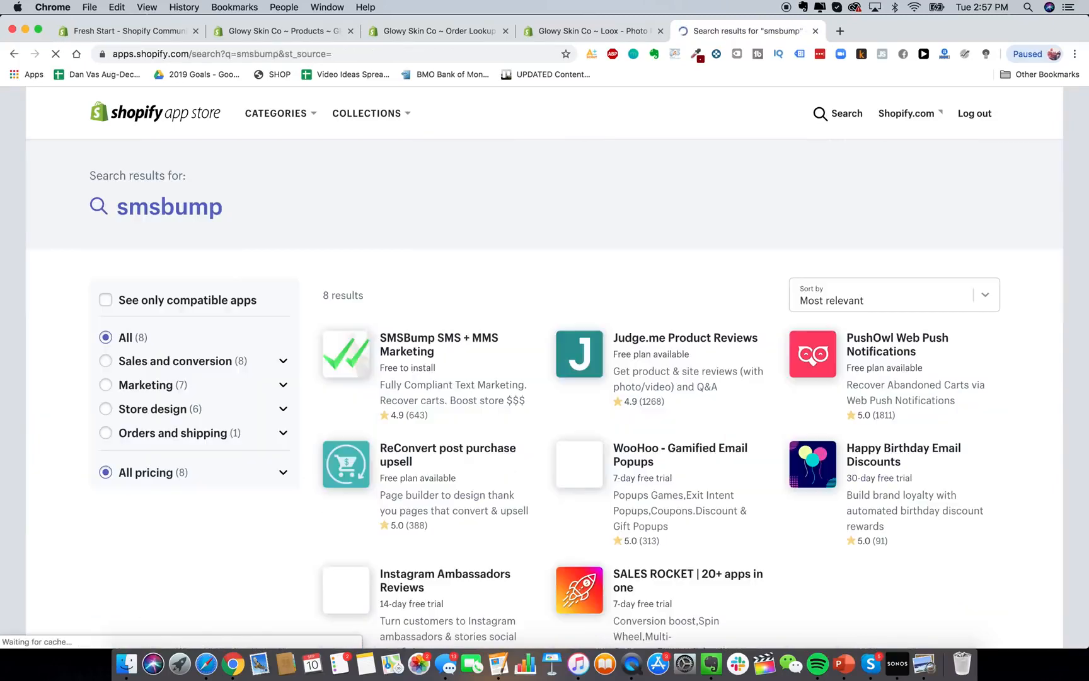
scroll(421, 338, "down", 2)
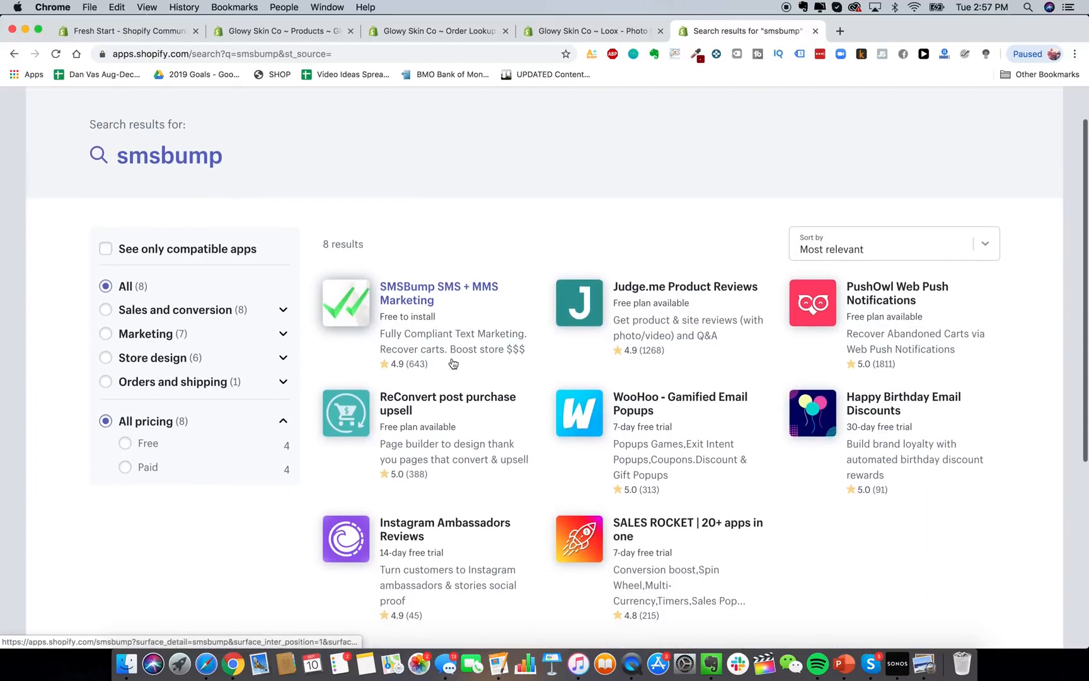
left_click(439, 312)
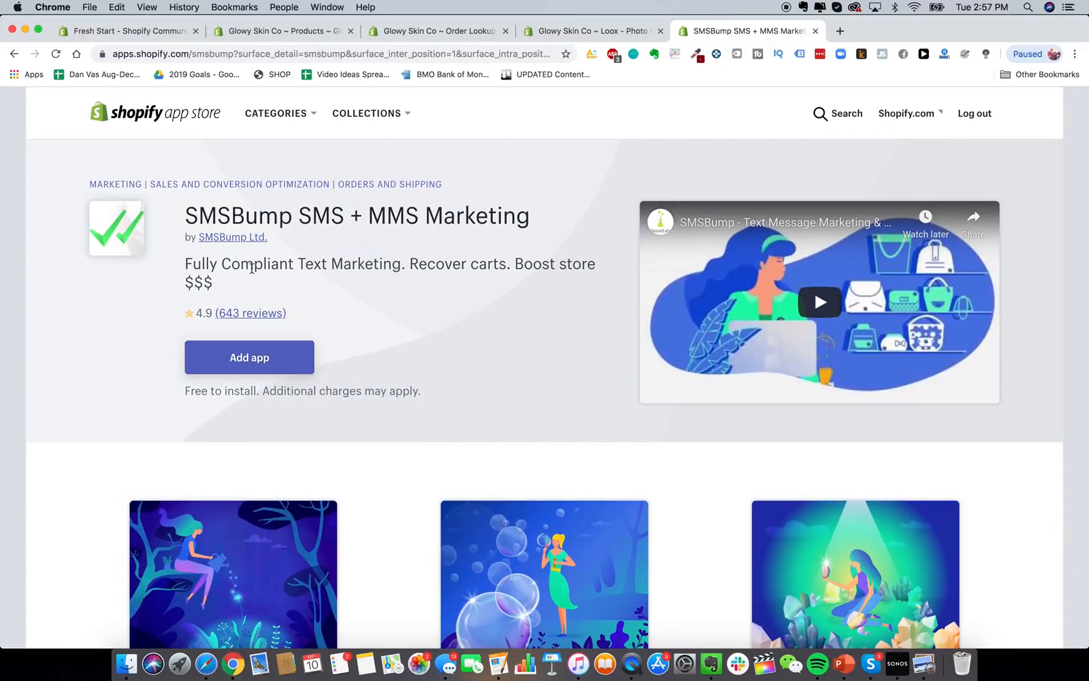
left_click(259, 358)
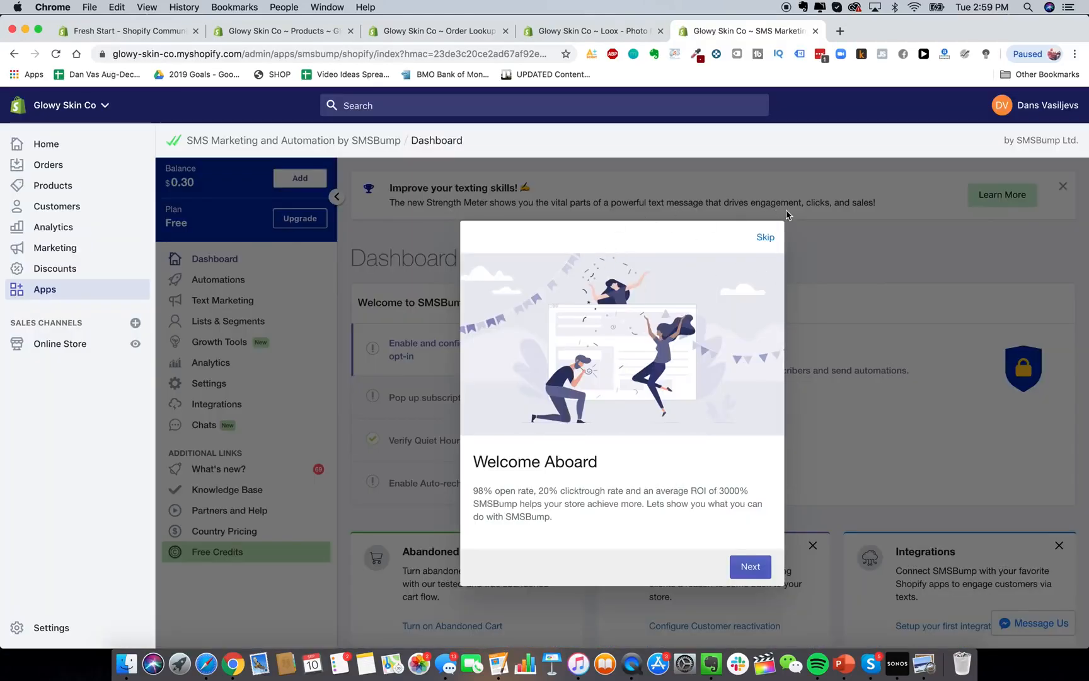
Close SMSBump's Welcome Aboard dialog, review its 0/4 setup checklist, then return to the App Store.
left_click(764, 238)
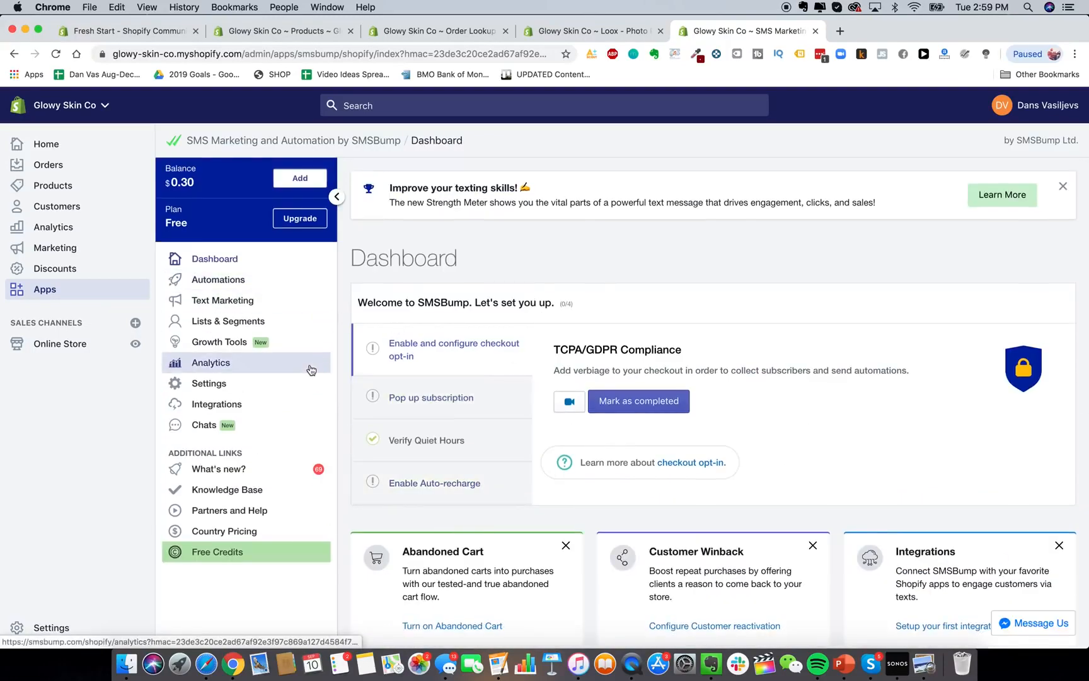
scroll(378, 385, "down", 4)
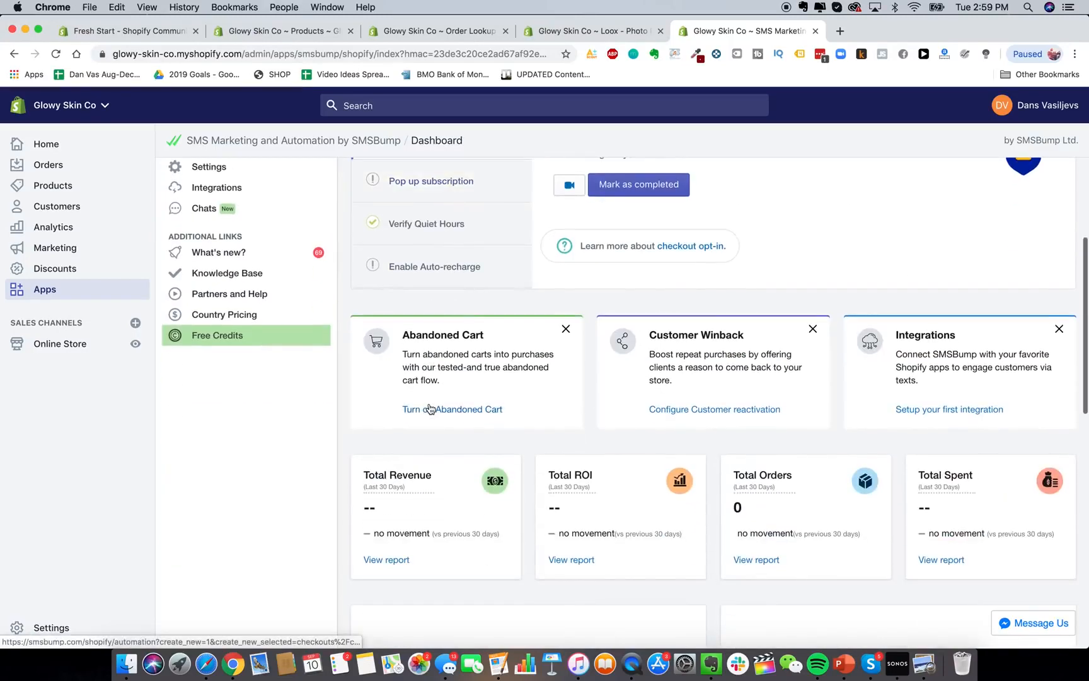
scroll(429, 404, "up", 1)
scroll(430, 404, "down", 10)
scroll(428, 402, "up", 10)
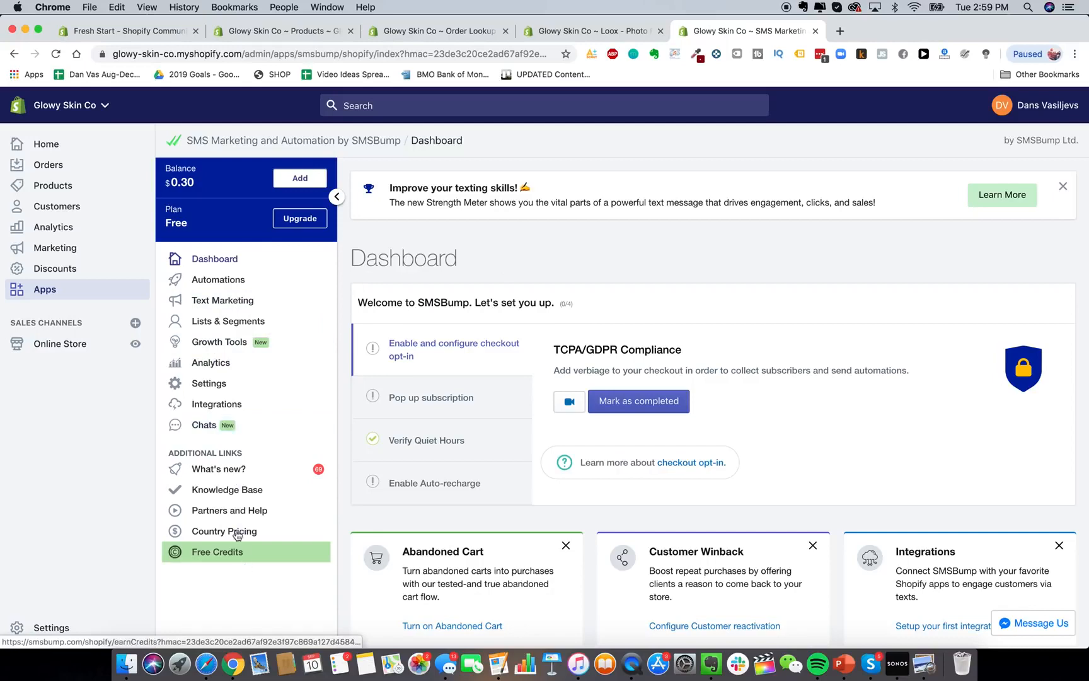
left_click(62, 290)
left_click(844, 159)
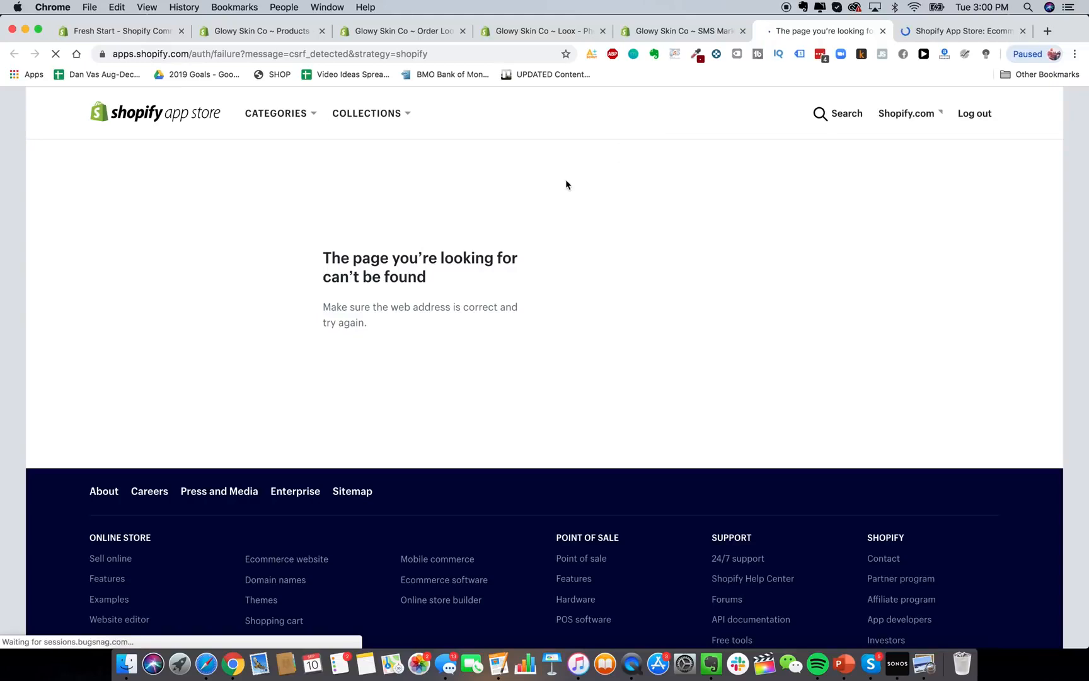
Search 'klaviyo', add Klaviyo: Marketing Automation, and approve its store permissions.
left_click(942, 34)
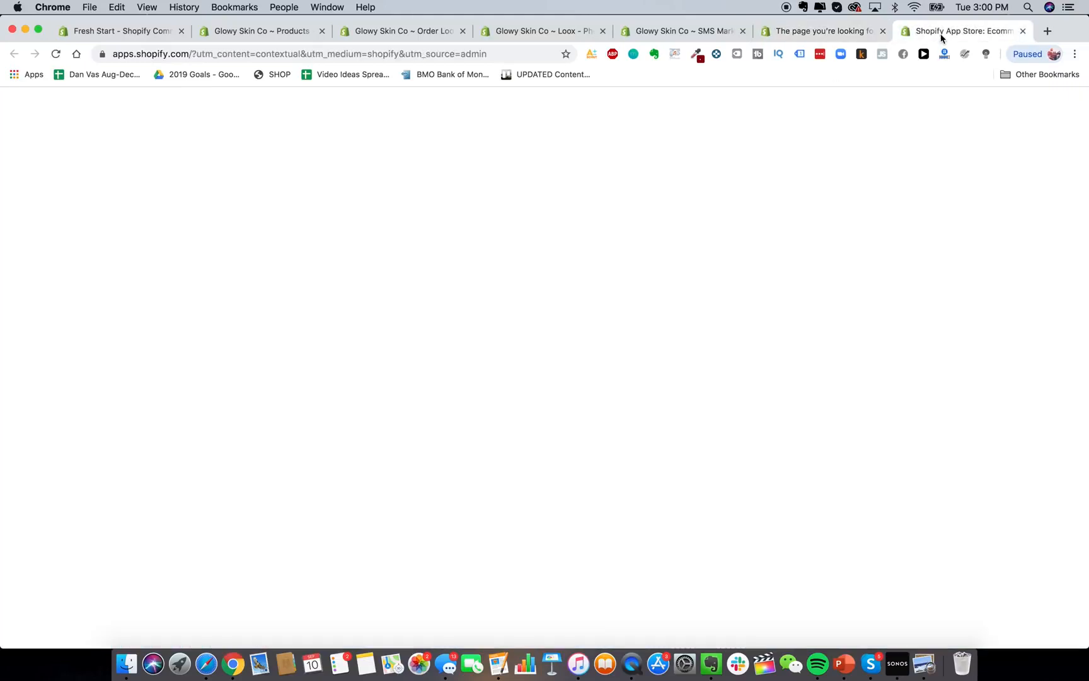
left_click(409, 255)
type("klaviyo")
key("Return")
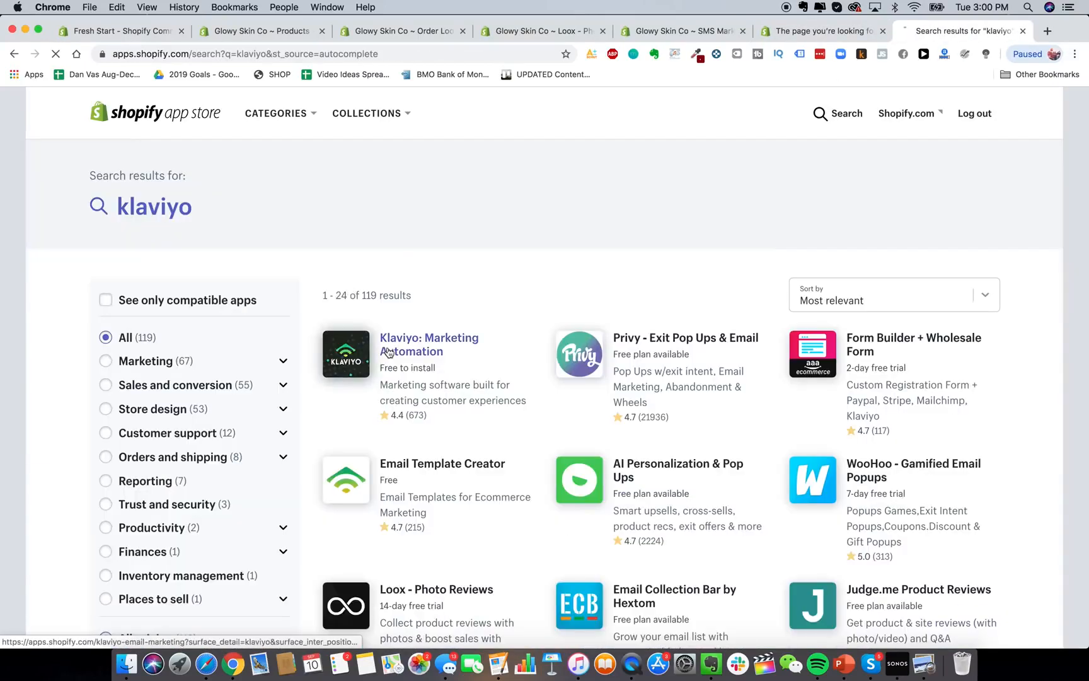
left_click(389, 351)
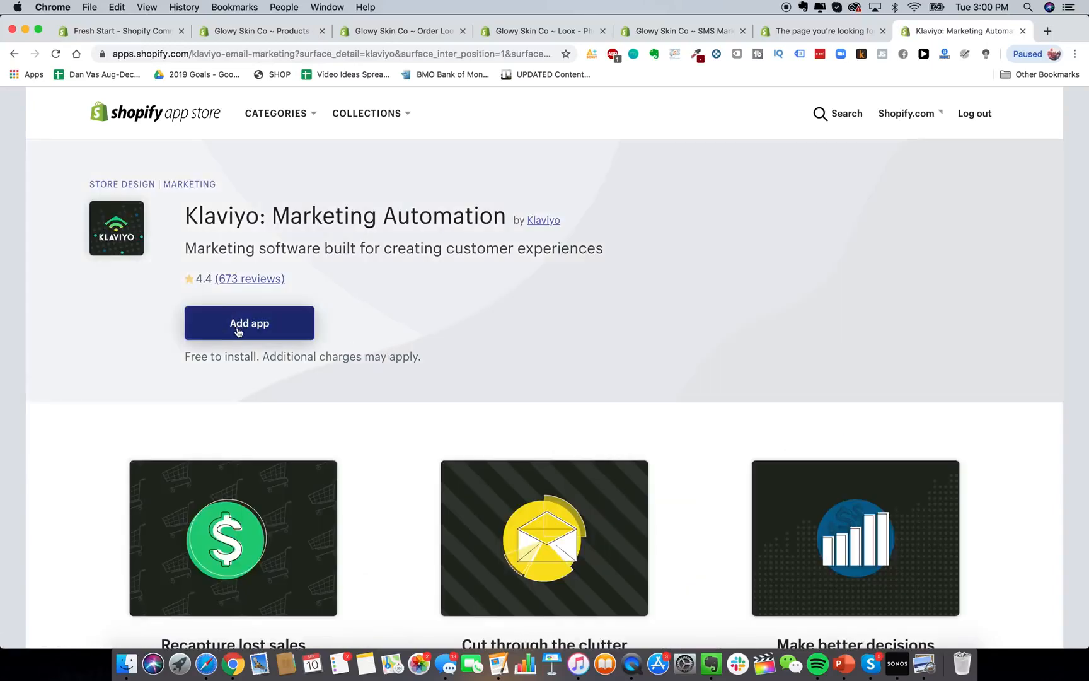
left_click(237, 329)
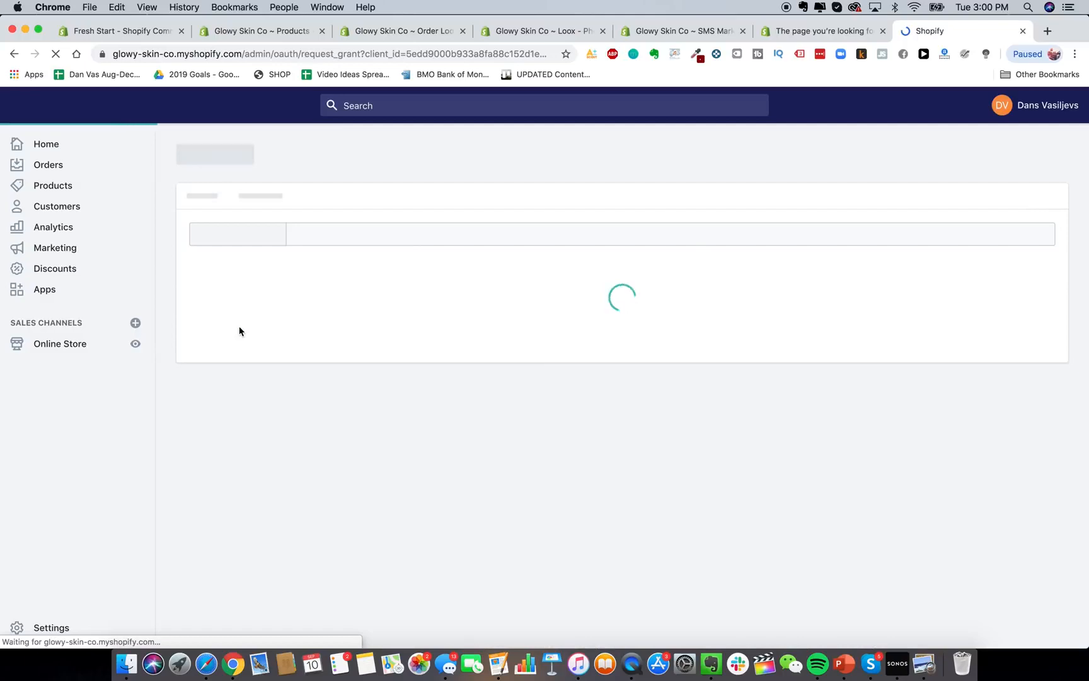
scroll(876, 371, "down", 4)
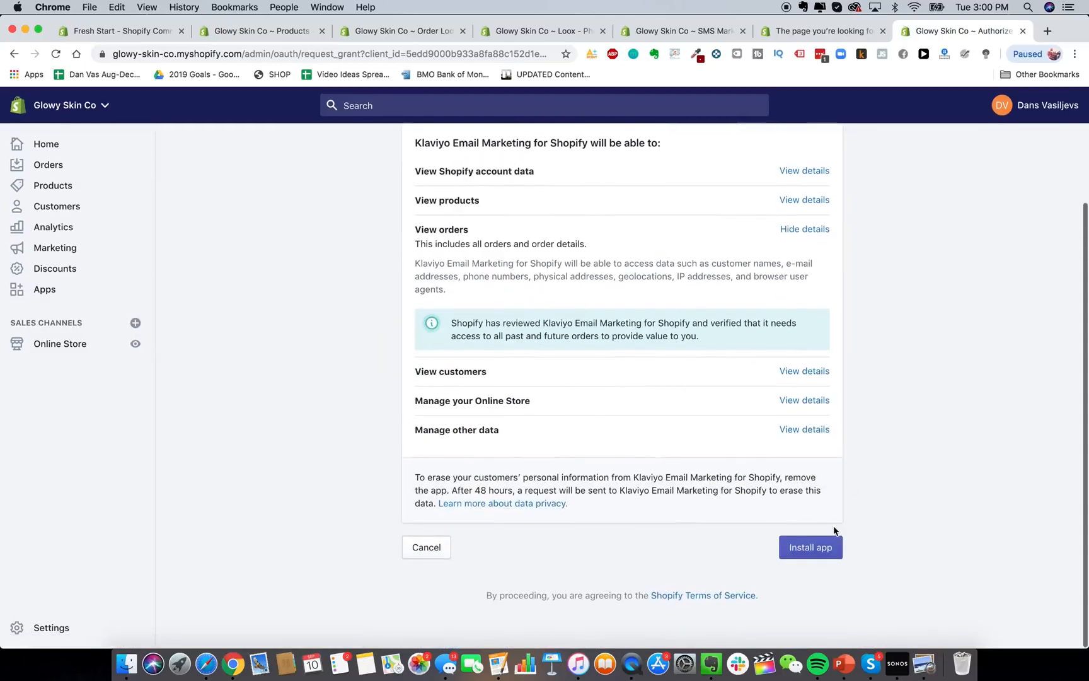
left_click(823, 547)
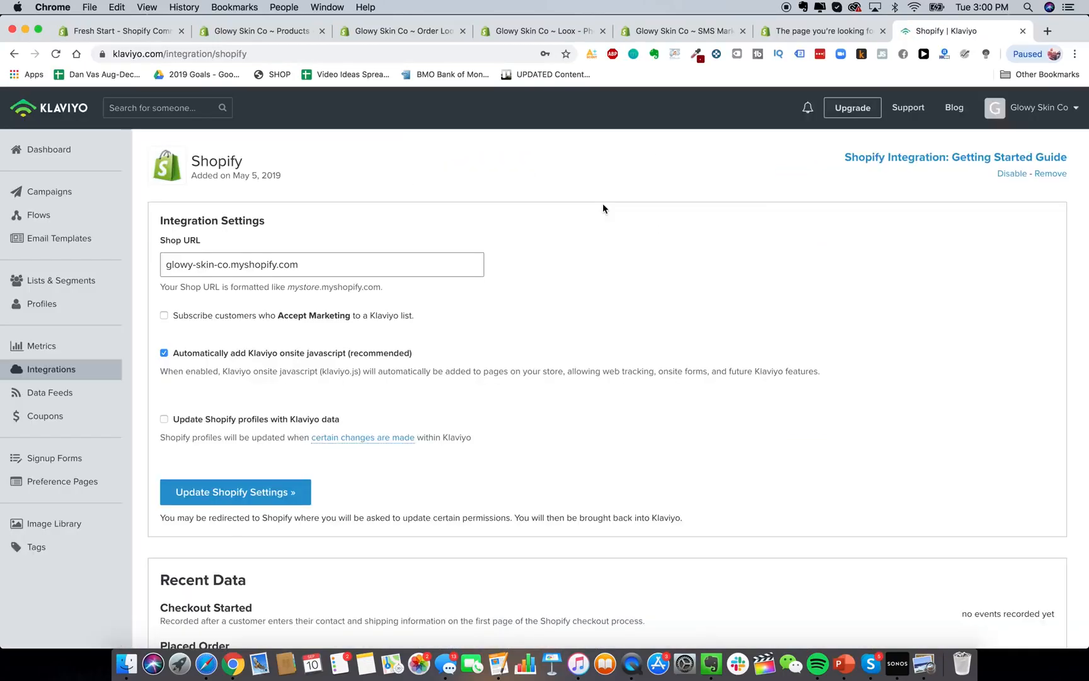
Scroll through the connected Klaviyo Shopify integration settings page.
scroll(425, 322, "down", 5)
scroll(426, 322, "up", 5)
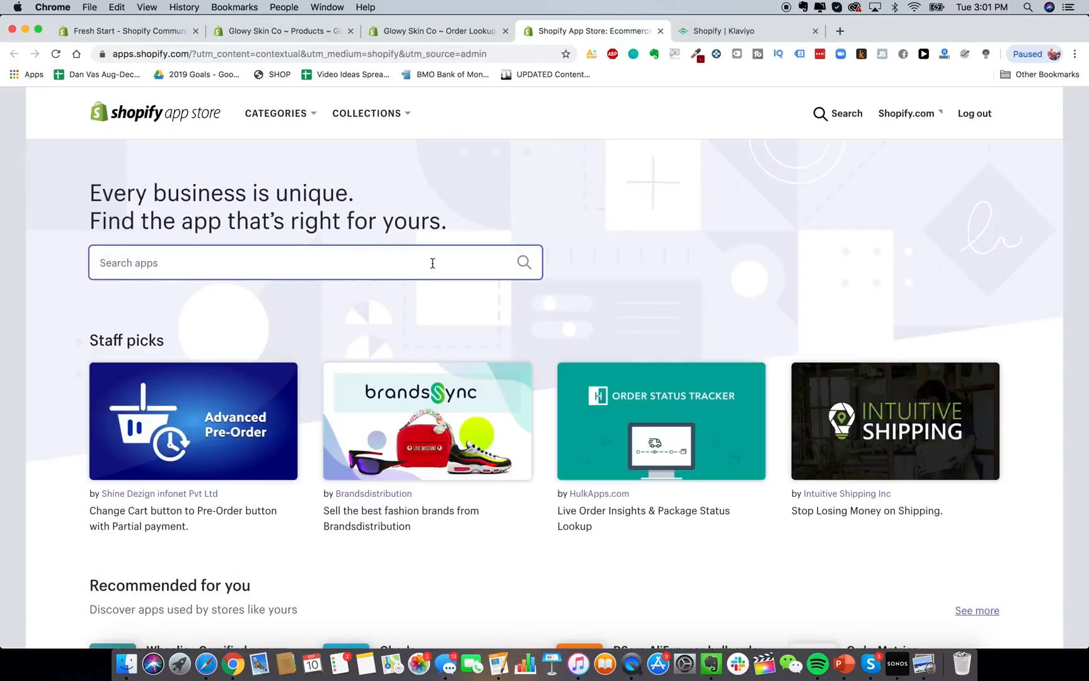
Search the Shopify App Store for 'recart' and look over the results.
type("recart")
key("Return")
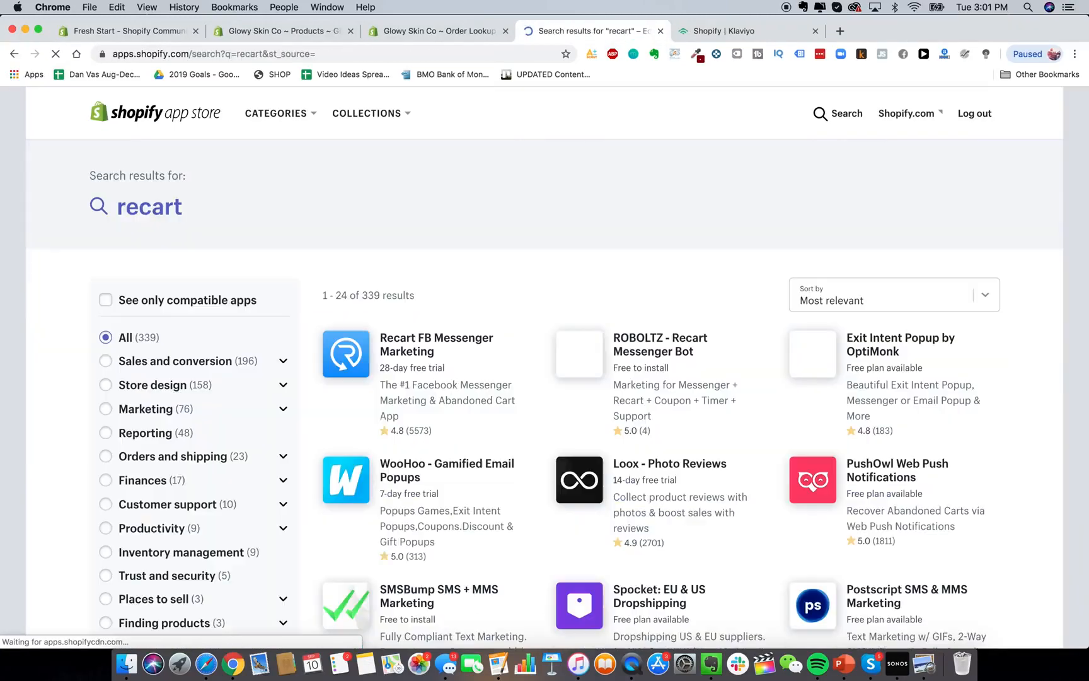
scroll(469, 326, "down", 1)
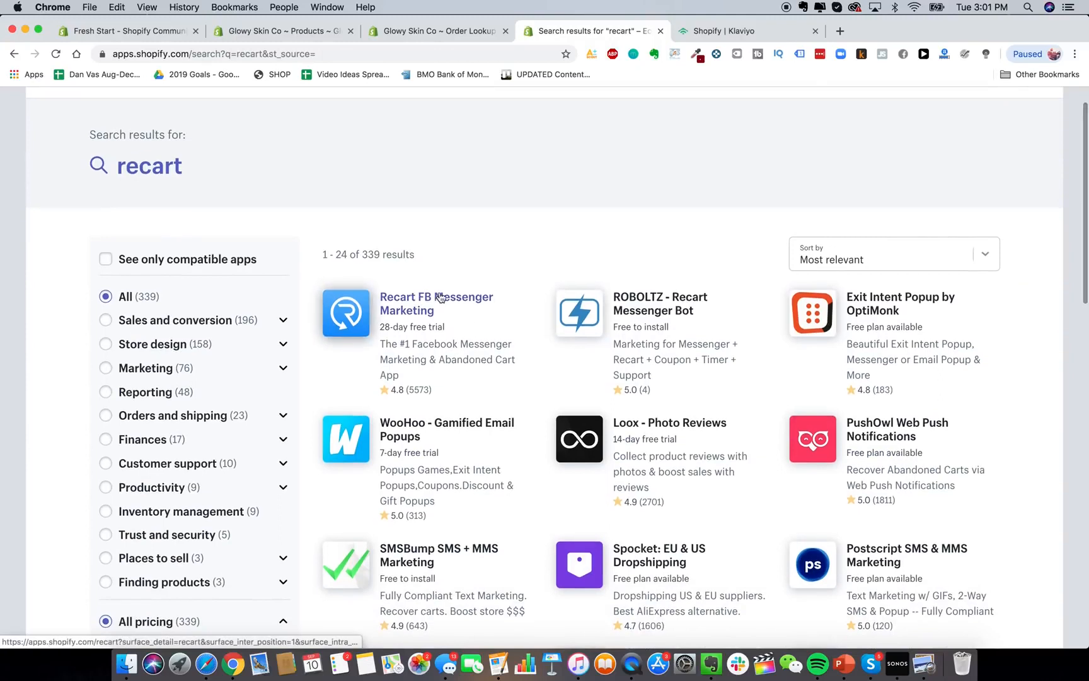
scroll(440, 297, "up", 1)
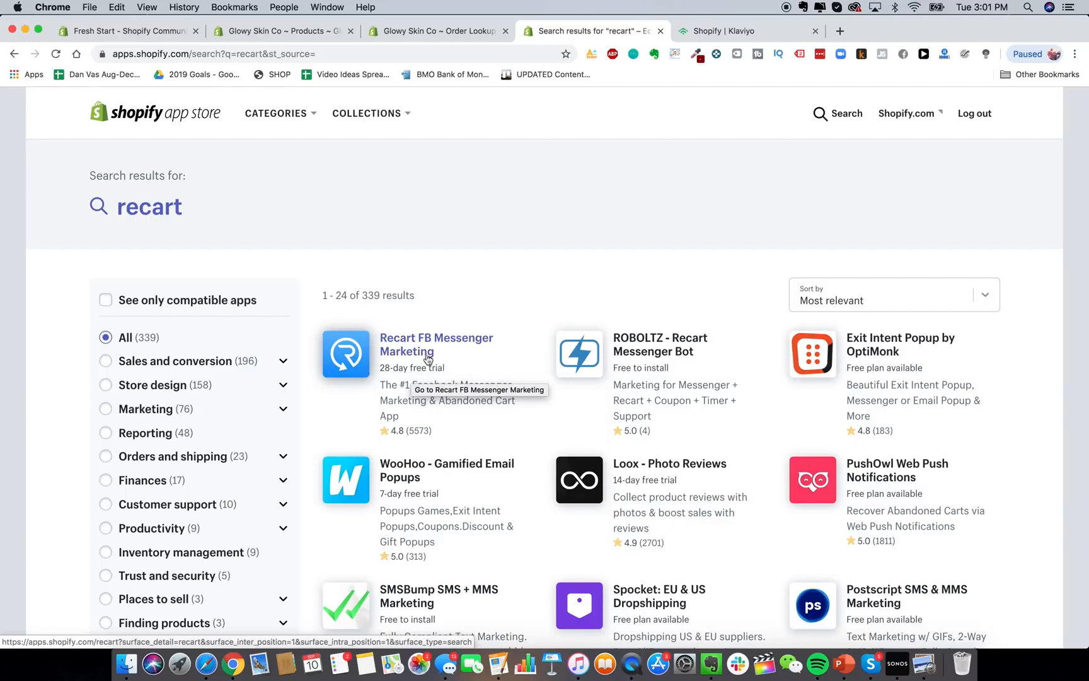
Open Recart FB Messenger Marketing and approve installing it on the store.
left_click(428, 353)
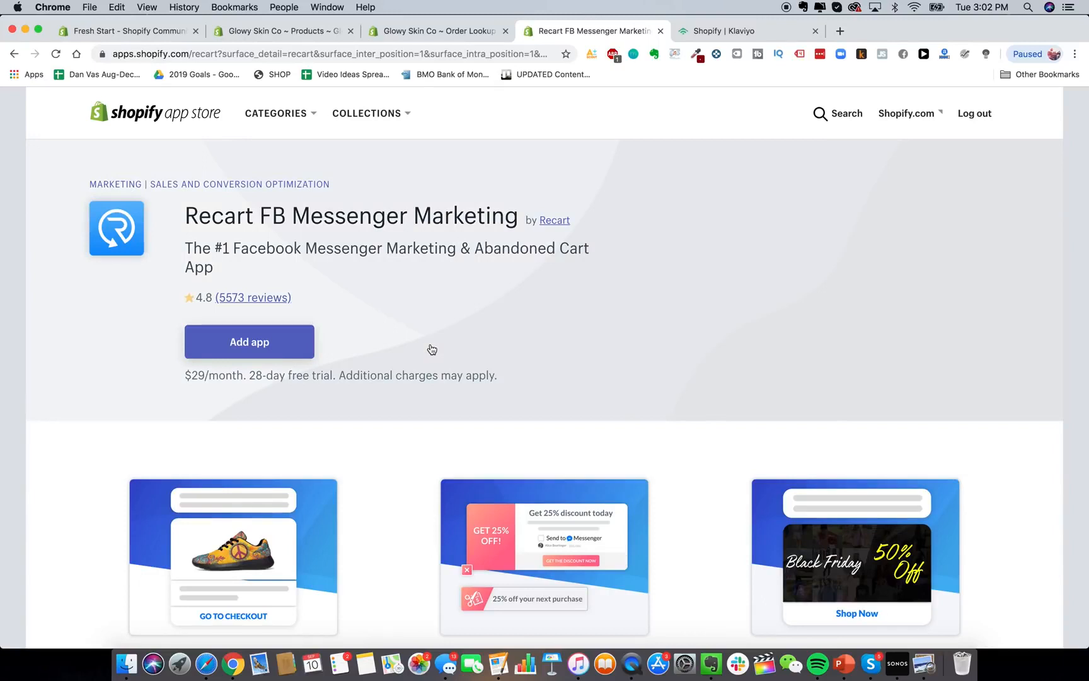
left_click(264, 350)
left_click(256, 346)
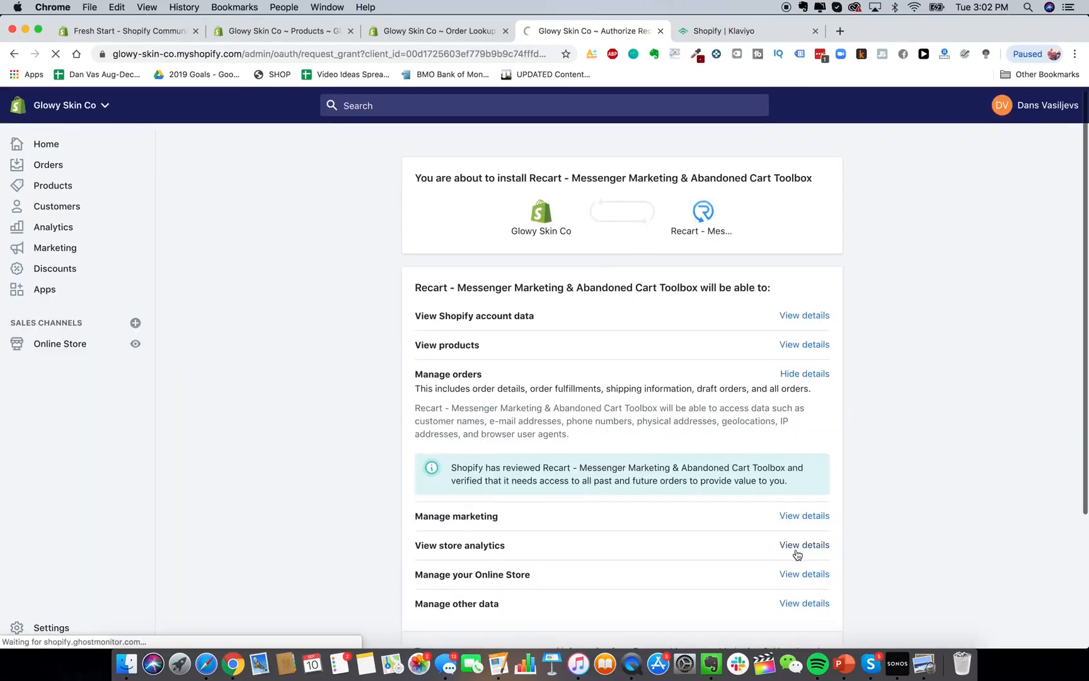
scroll(632, 311, "down", 4)
left_click(829, 538)
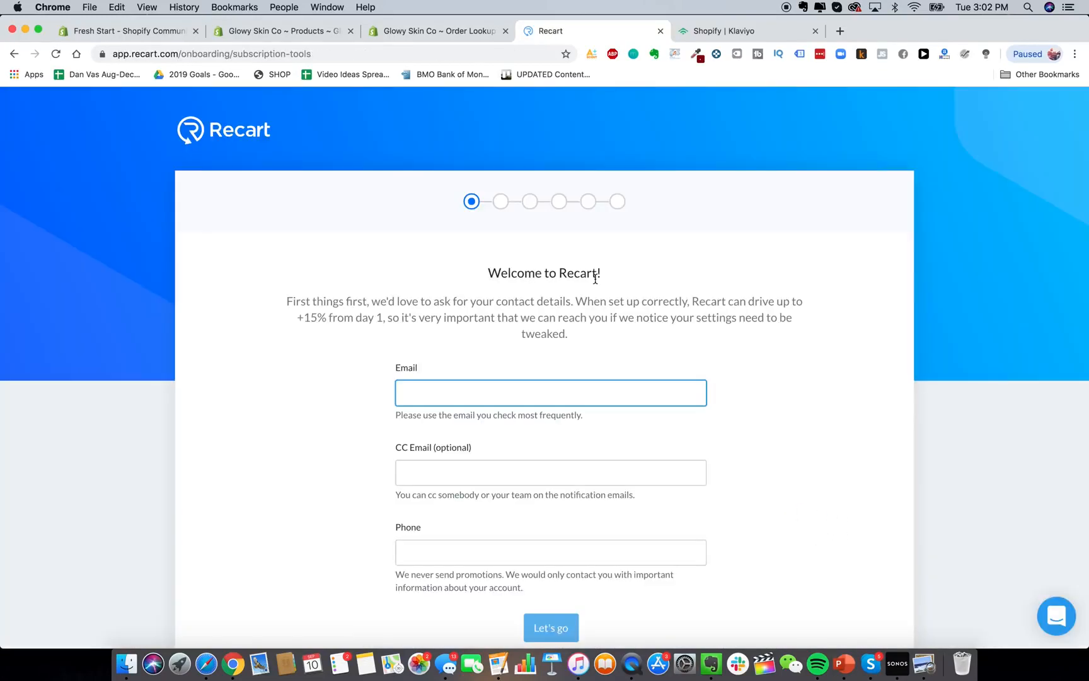
Enter the store's contact email in Recart's welcome form and submit it.
scroll(570, 300, "down", 1)
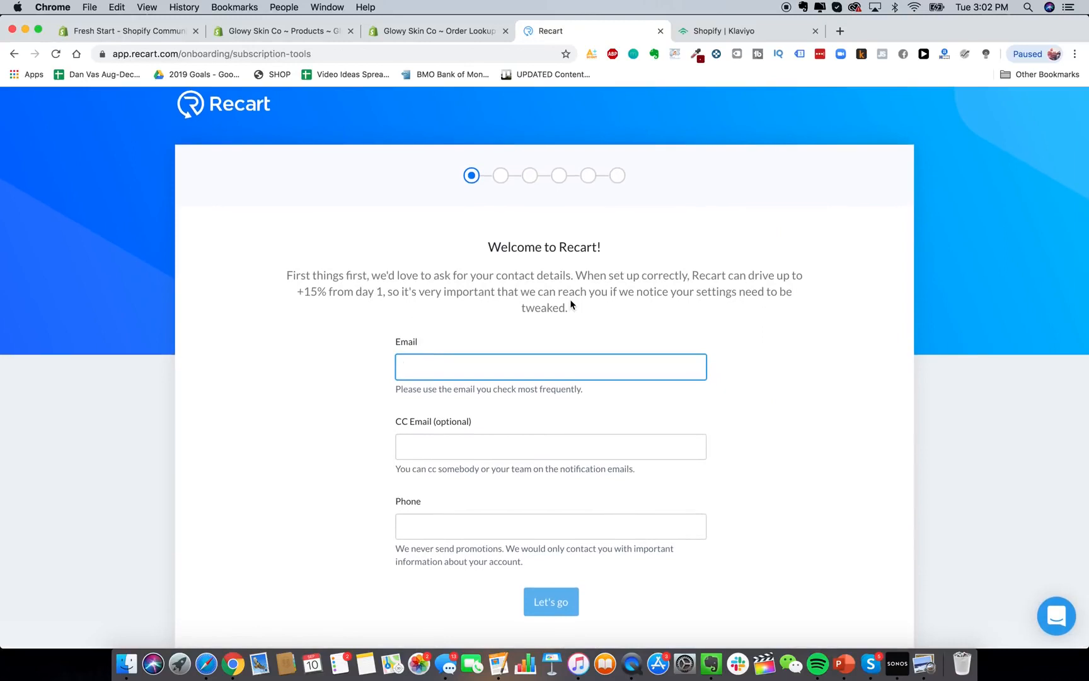
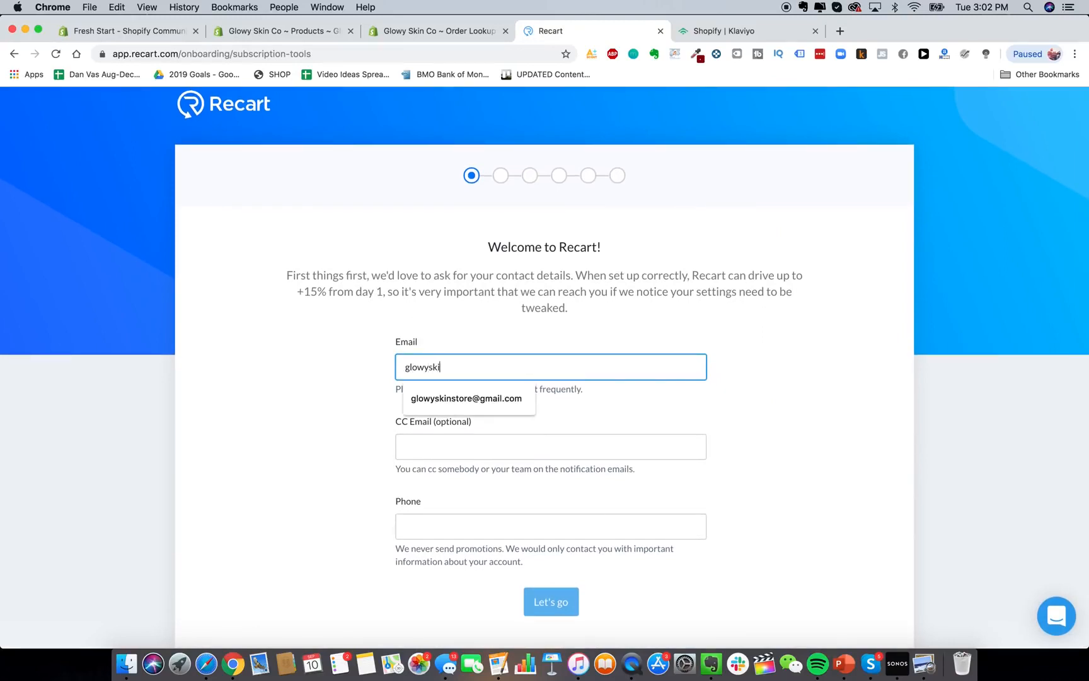
key("Tab")
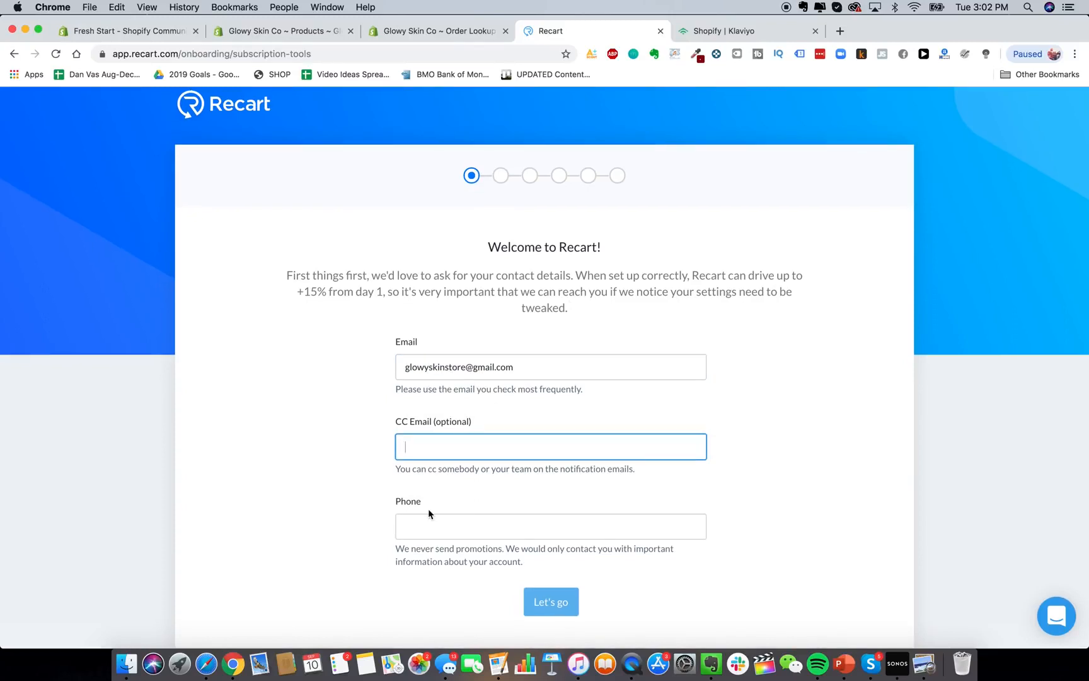
key("Return")
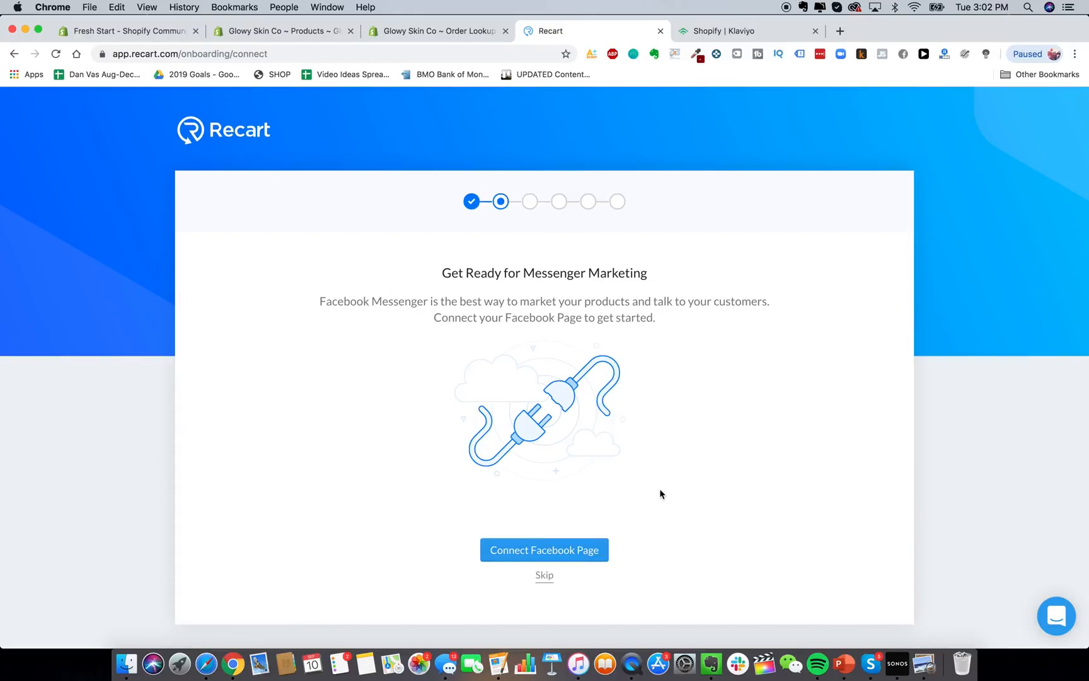
Skip the Facebook Page connection and continue through the campaign steps to the dashboard.
left_click(545, 575)
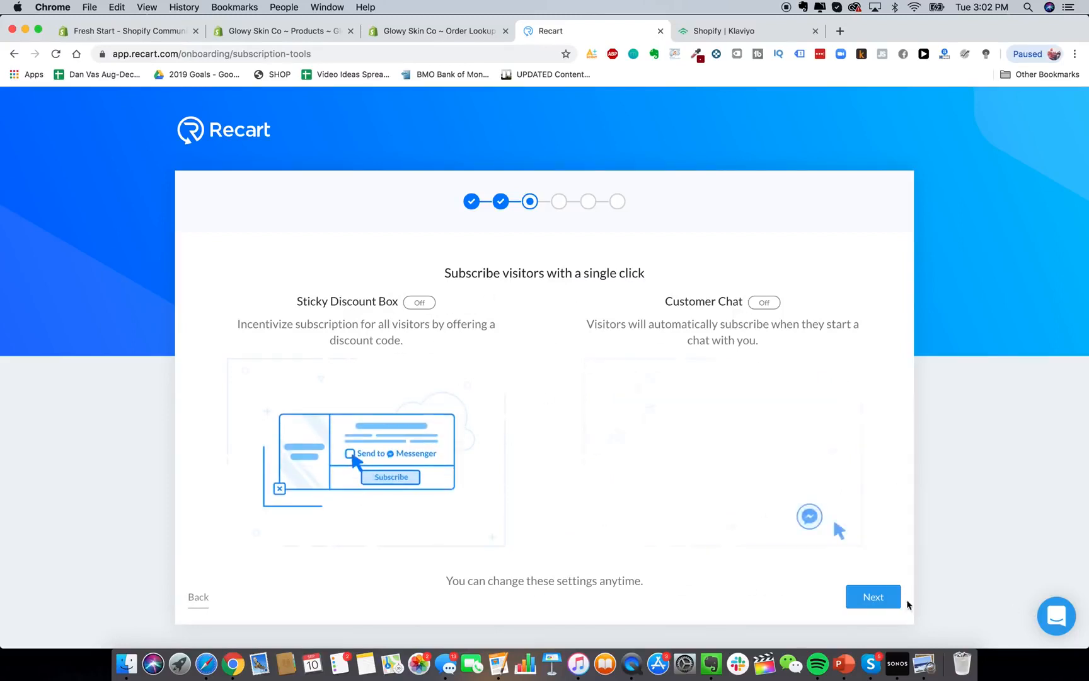
left_click(876, 597)
scroll(599, 414, "down", 1)
left_click(875, 621)
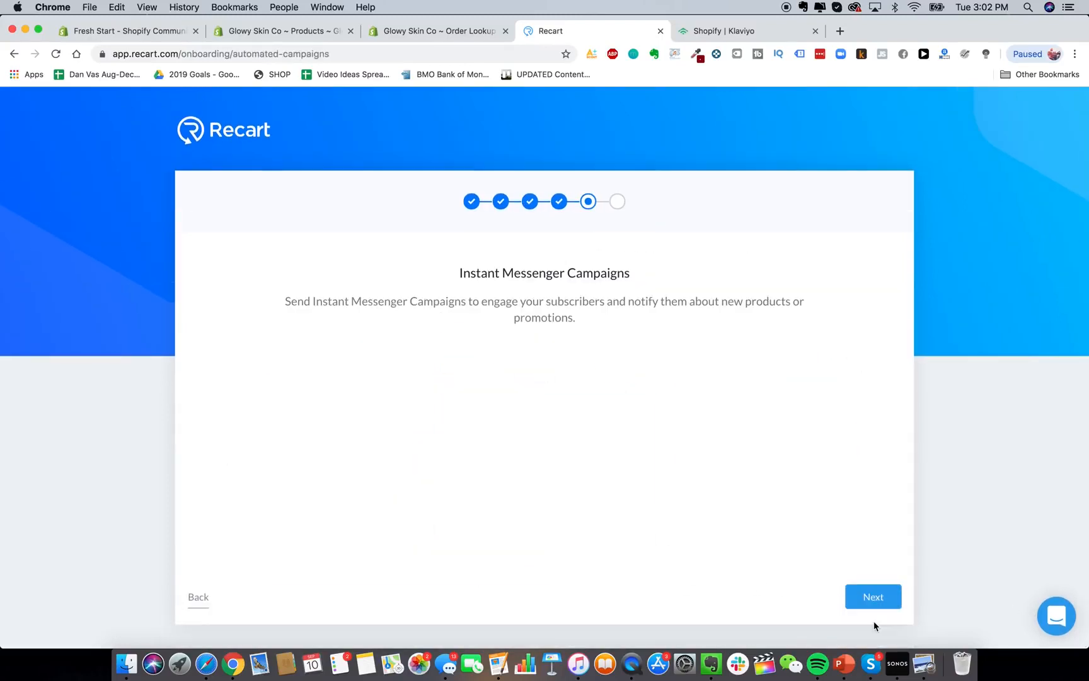
left_click(876, 597)
left_click(565, 553)
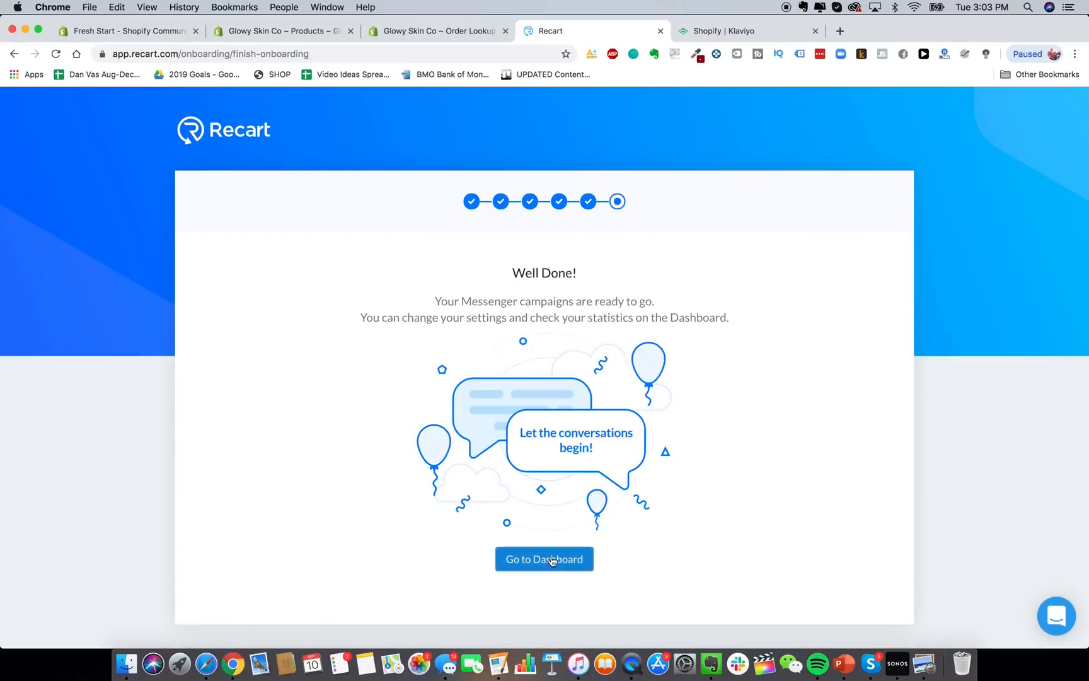
scroll(448, 318, "down", 5)
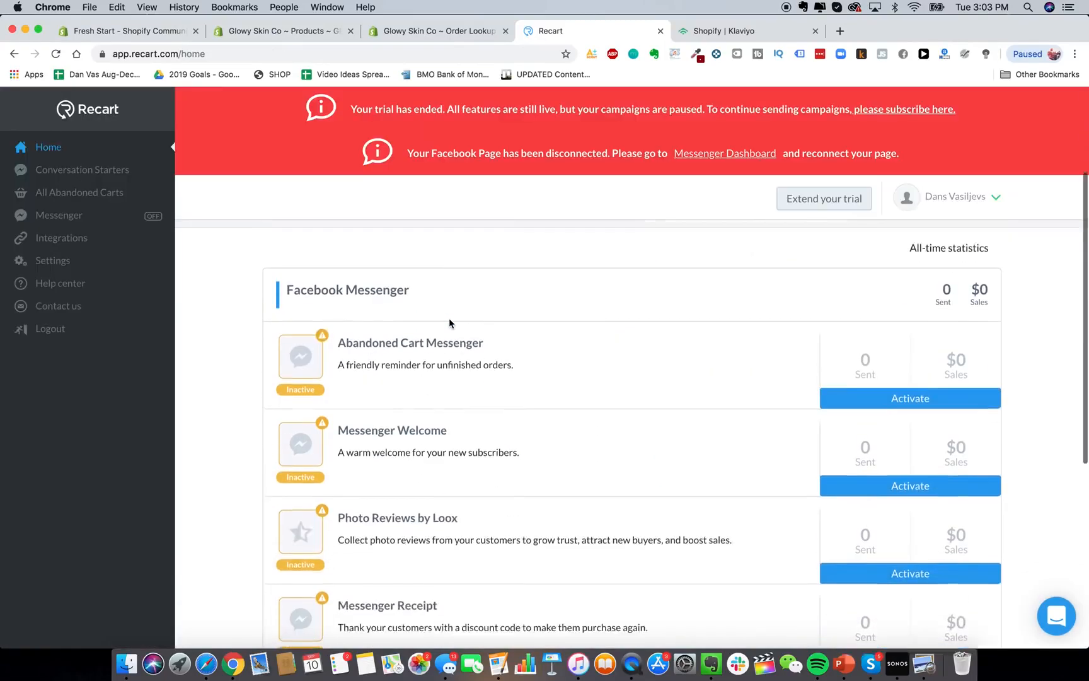
scroll(470, 320, "down", 3)
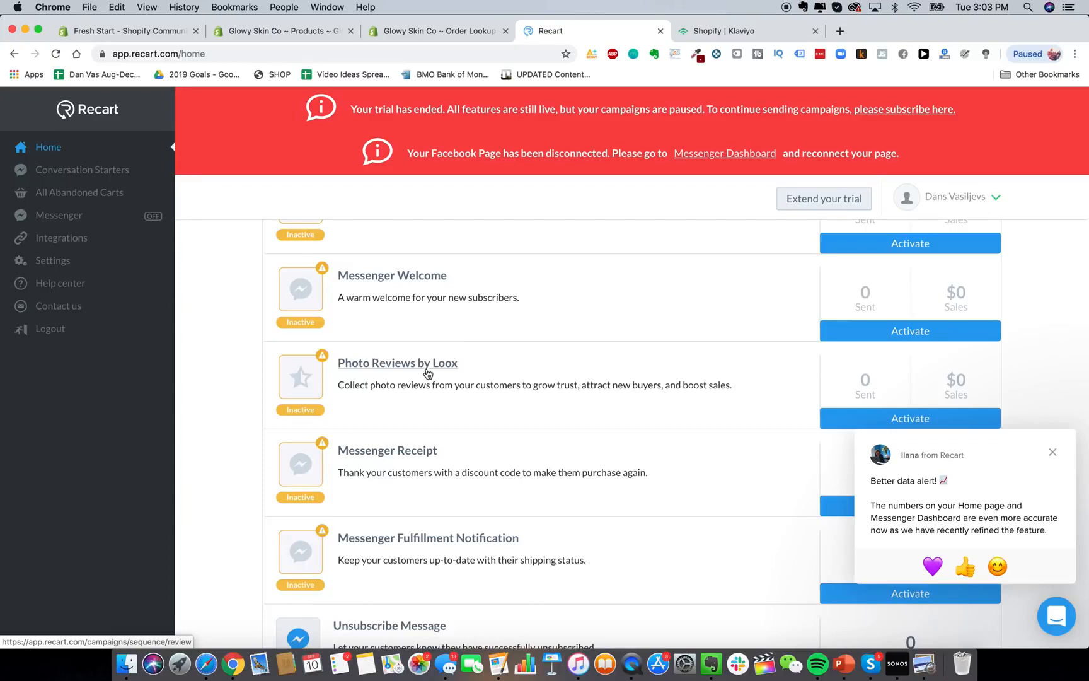
scroll(449, 326, "up", 4)
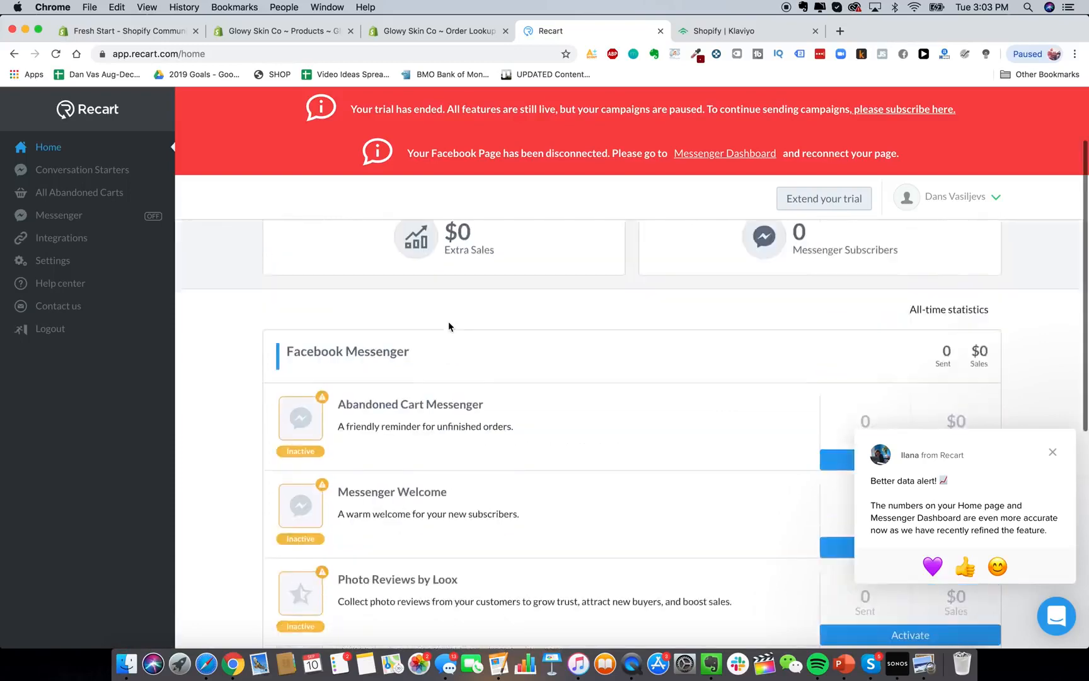
scroll(449, 326, "up", 2)
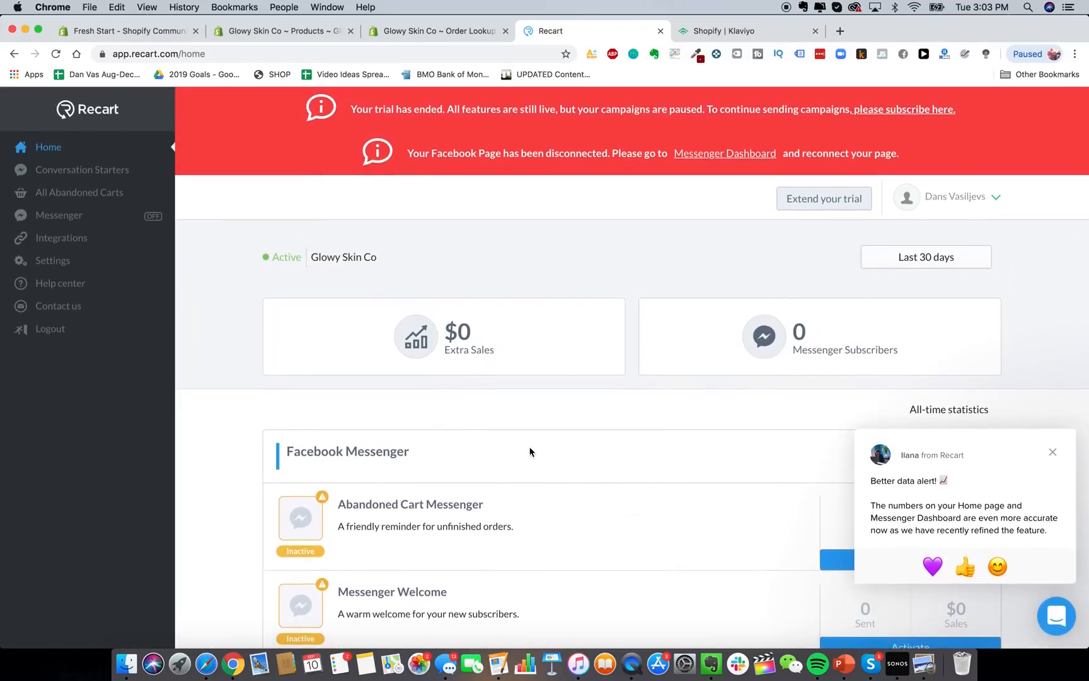
scroll(456, 375, "down", 8)
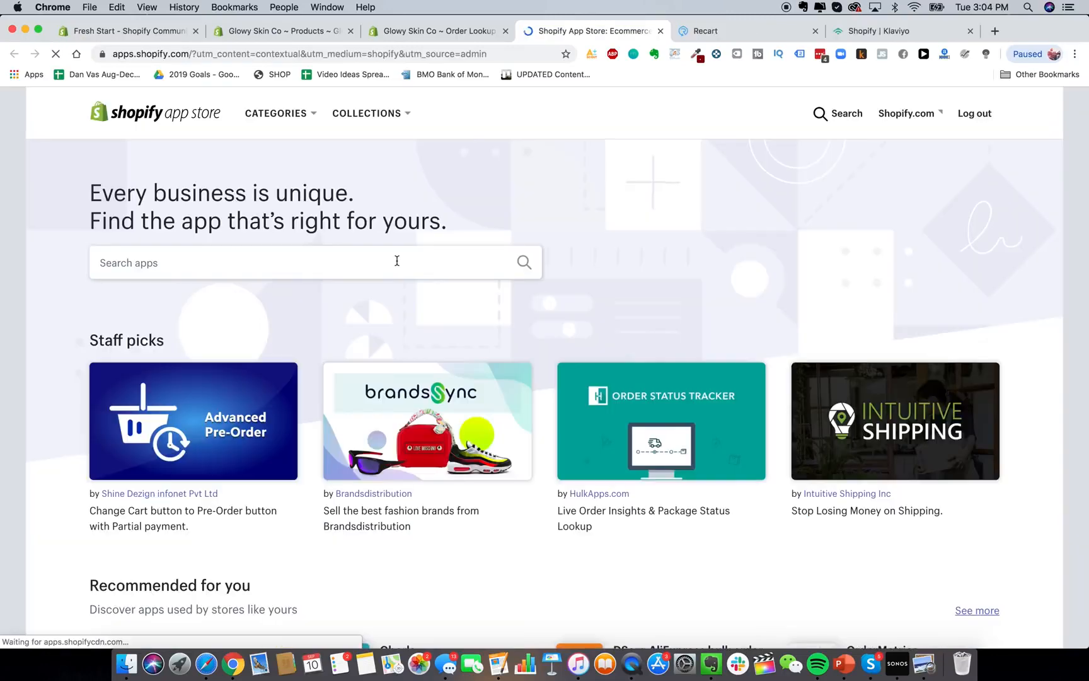
Search the Shopify App Store for 'zipify' and review the results.
left_click(396, 261)
type("zipify")
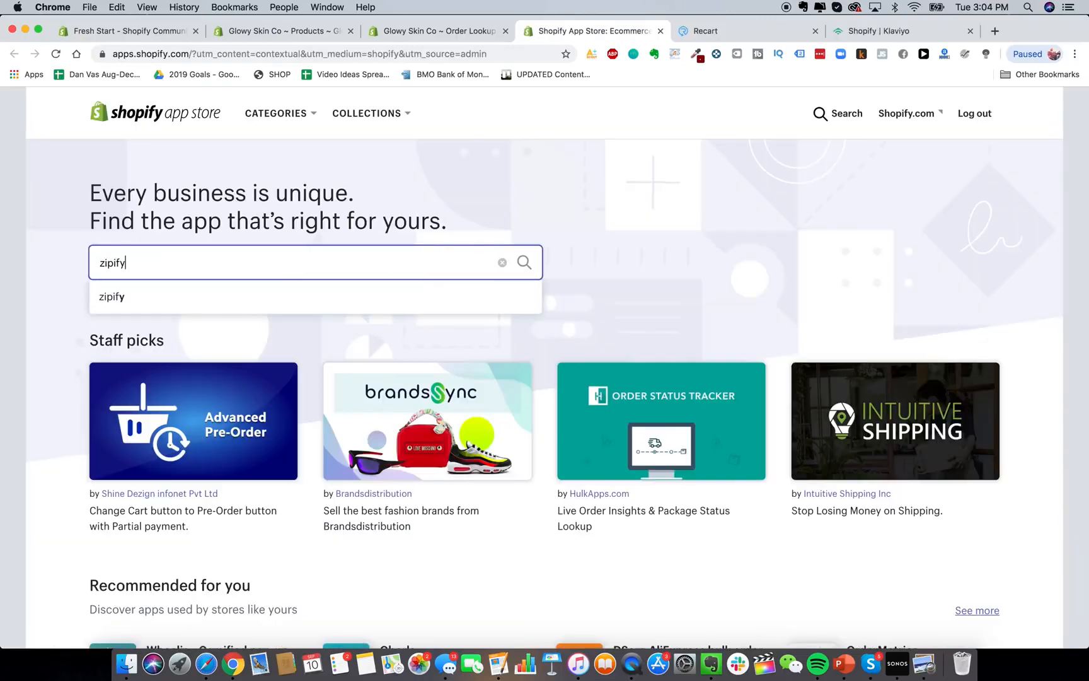
key("Return")
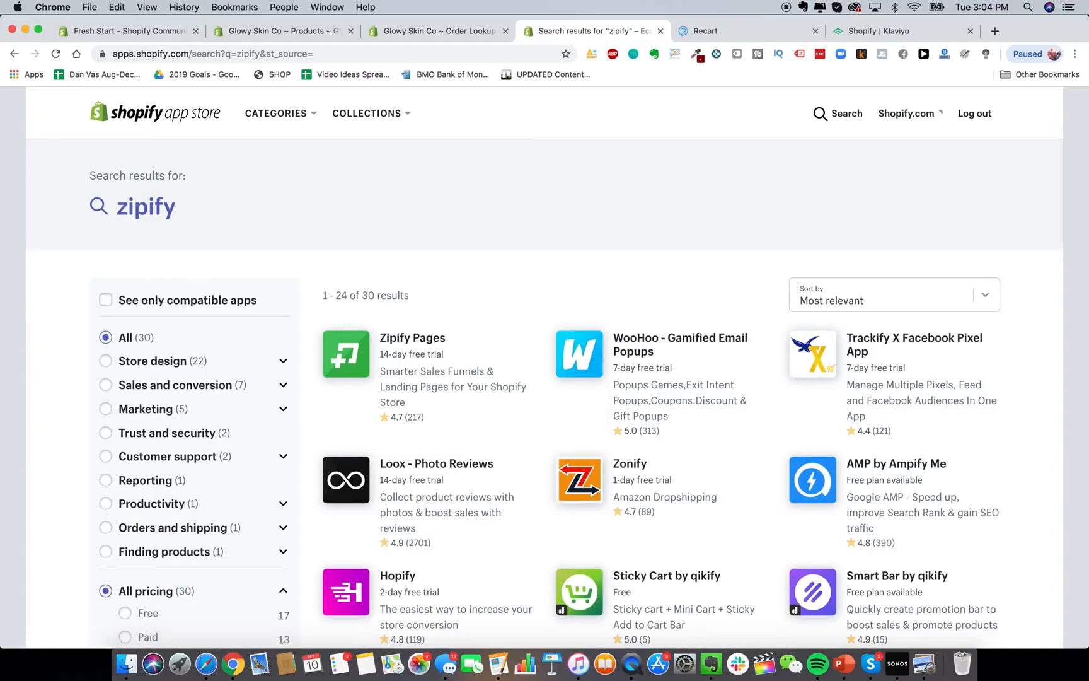
scroll(630, 290, "down", 5)
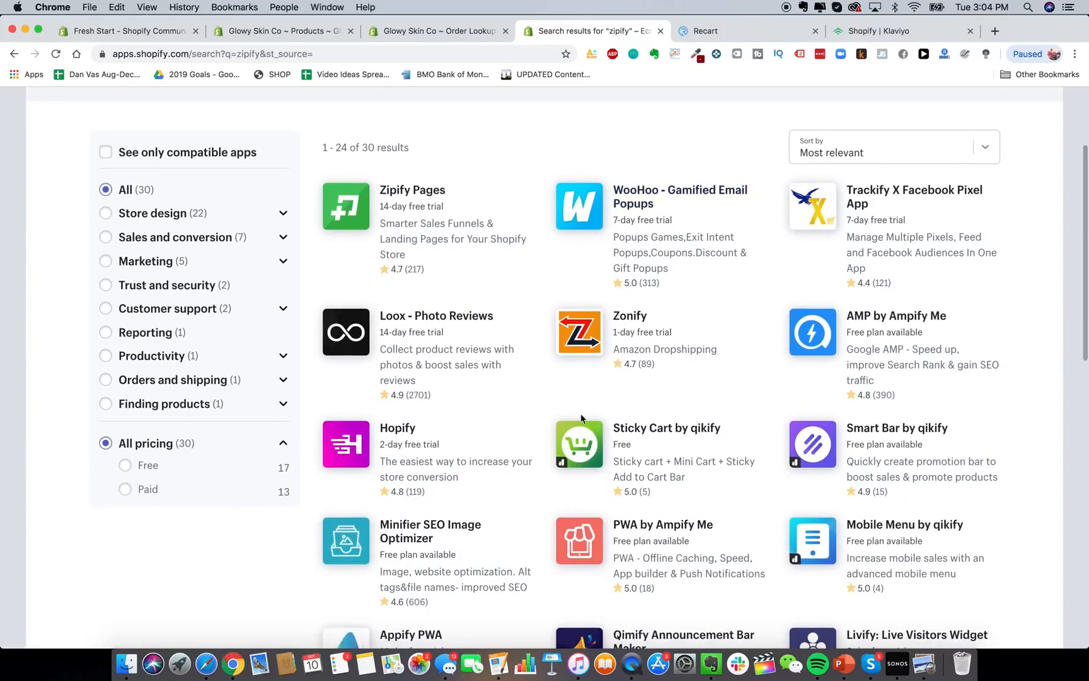
scroll(629, 287, "up", 5)
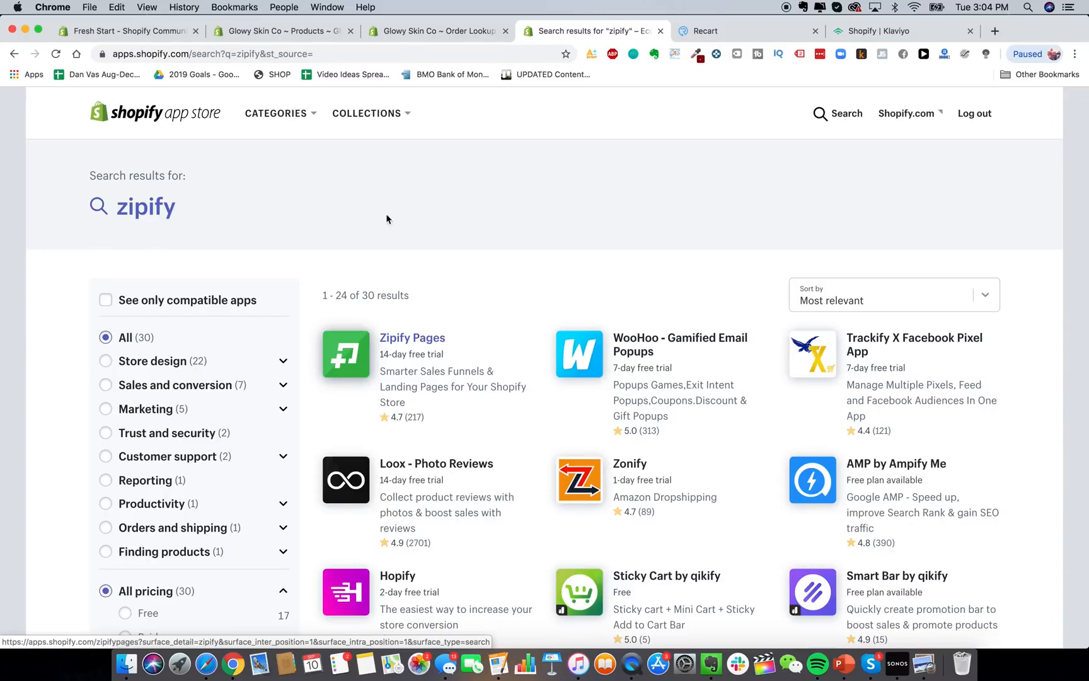
Check the store's installed apps, then load heysilkyskin.com in a new tab.
left_click(284, 36)
left_click(422, 32)
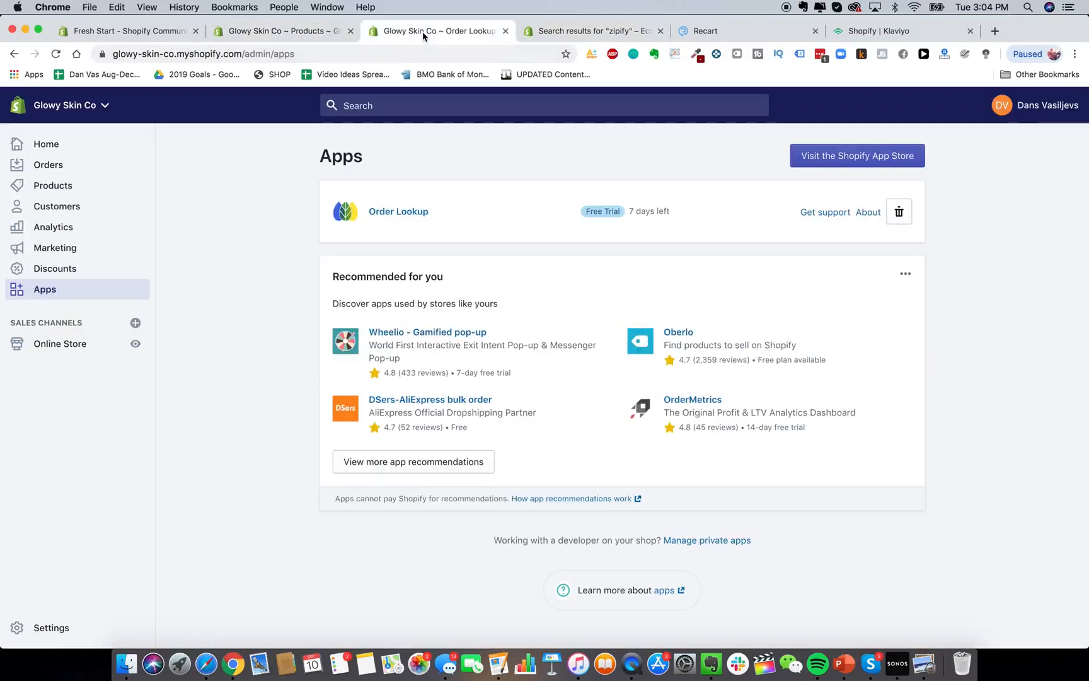
left_click(587, 38)
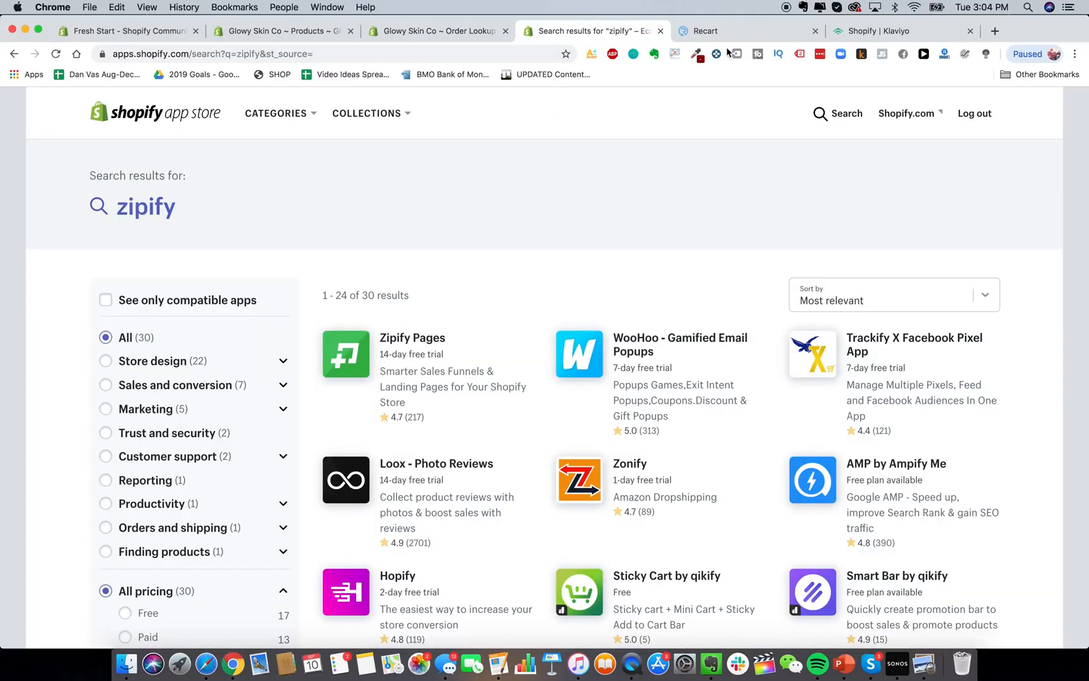
left_click(992, 36)
type("hey")
key("Return")
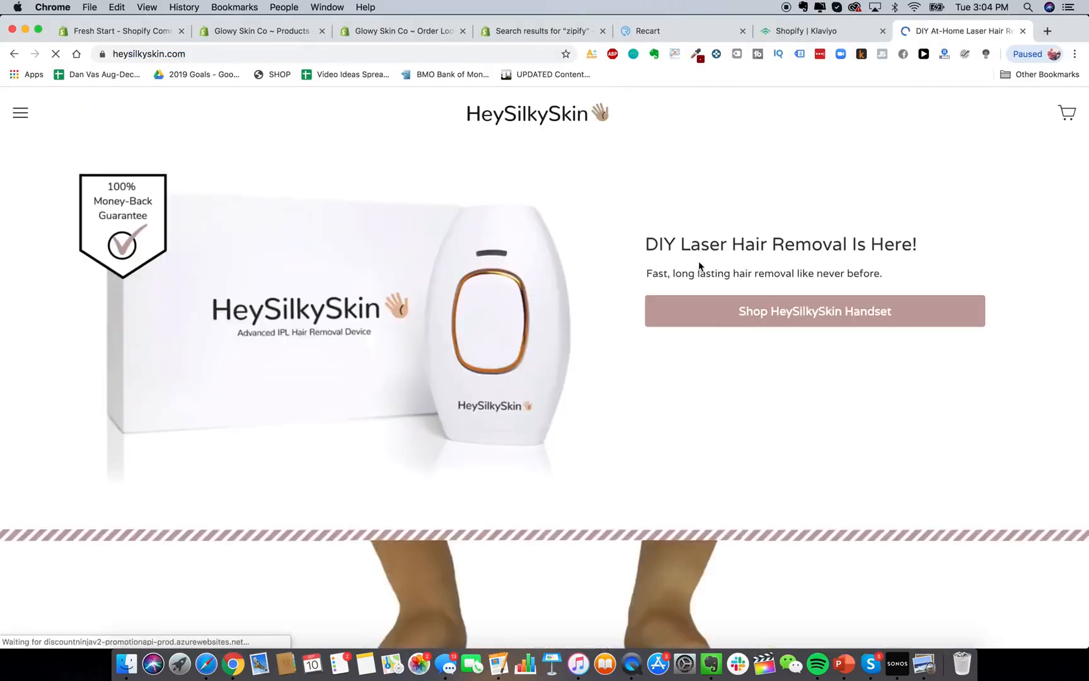
Open the HeySilkySkin handset product page, browse it, and view its page source.
left_click(832, 309)
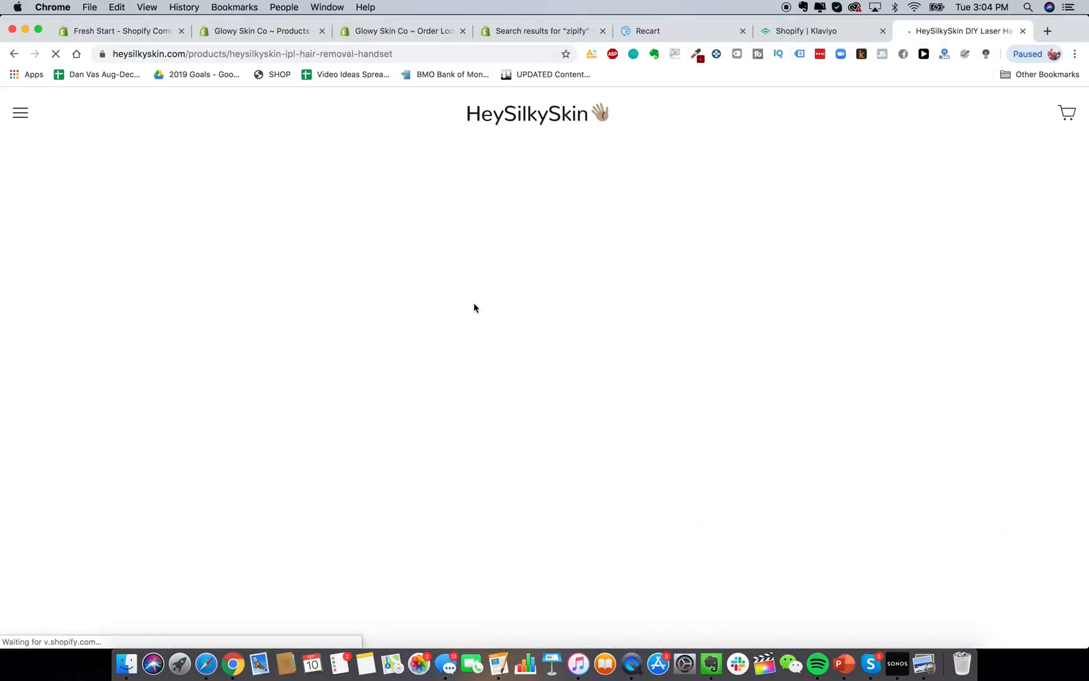
scroll(626, 421, "down", 5)
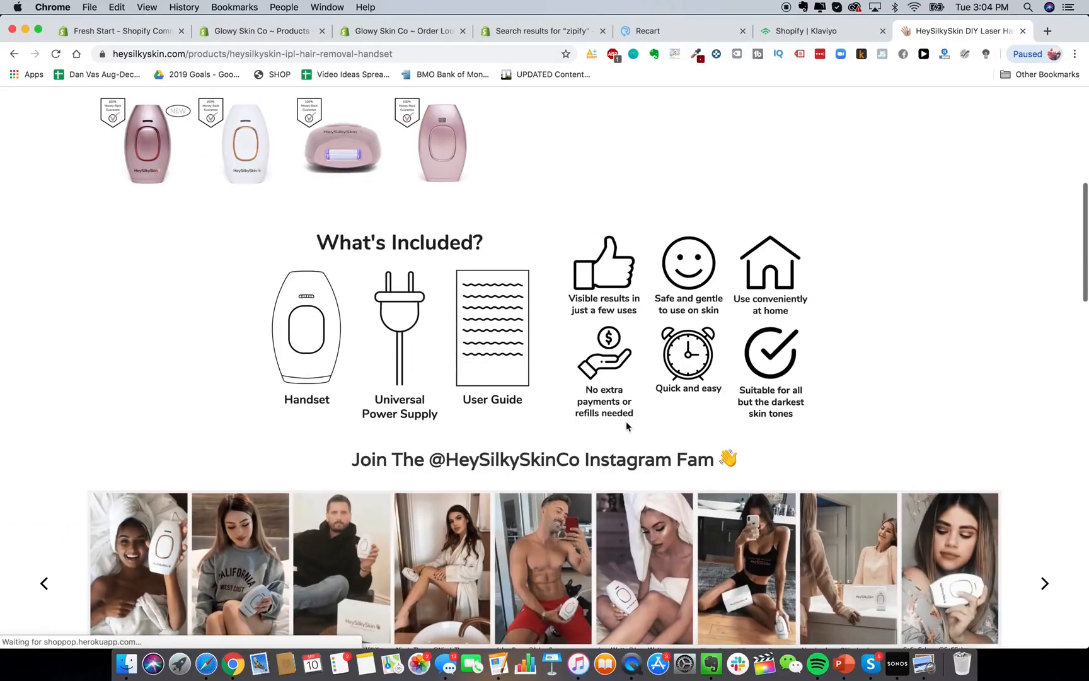
scroll(626, 421, "down", 4)
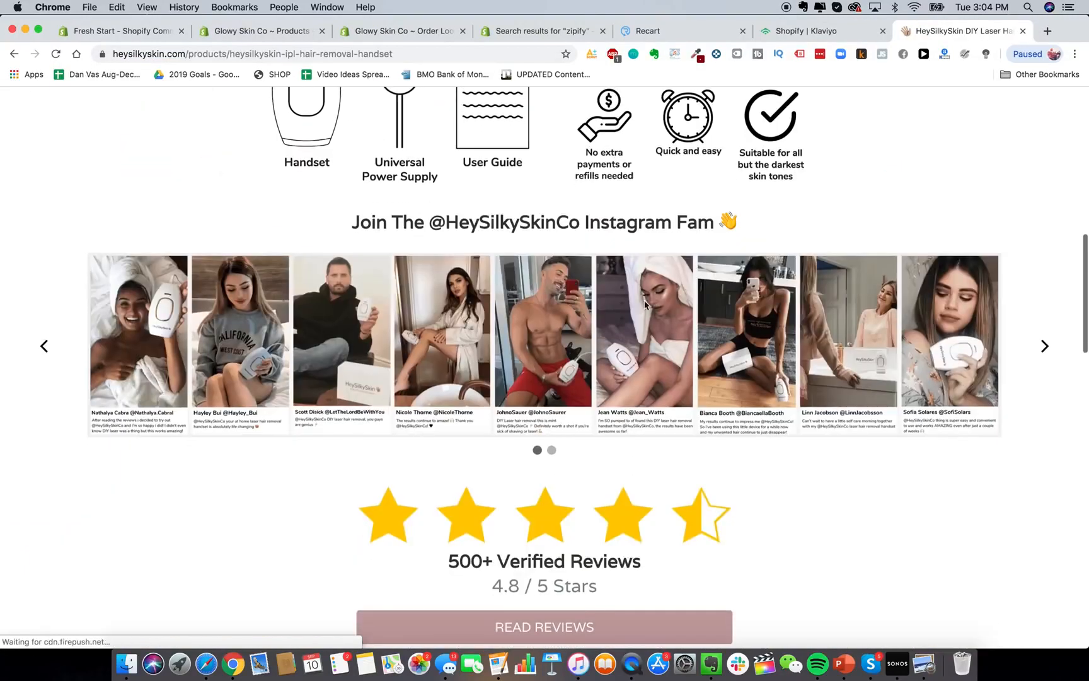
left_click(1043, 344)
scroll(675, 384, "down", 12)
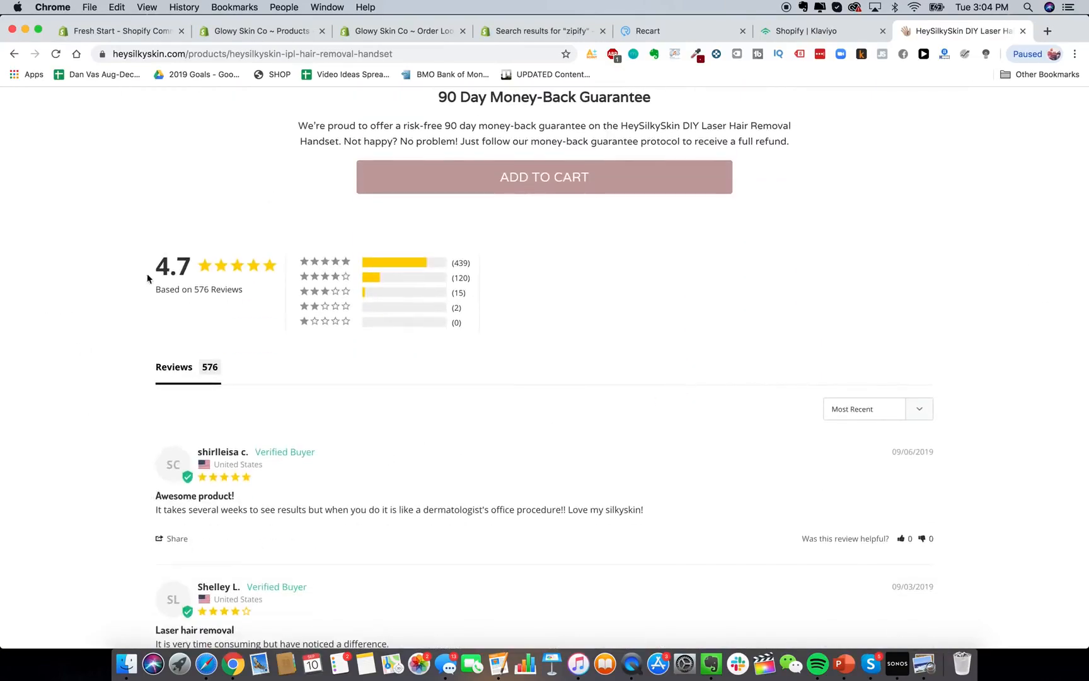
scroll(715, 319, "up", 5)
right_click(872, 315)
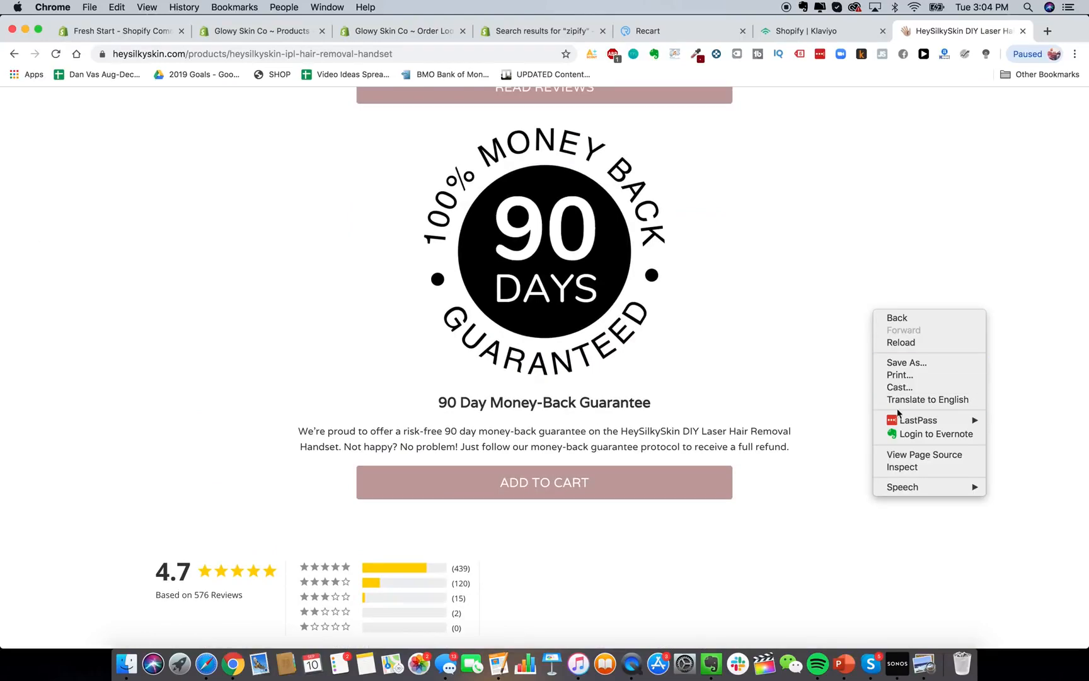
left_click(909, 454)
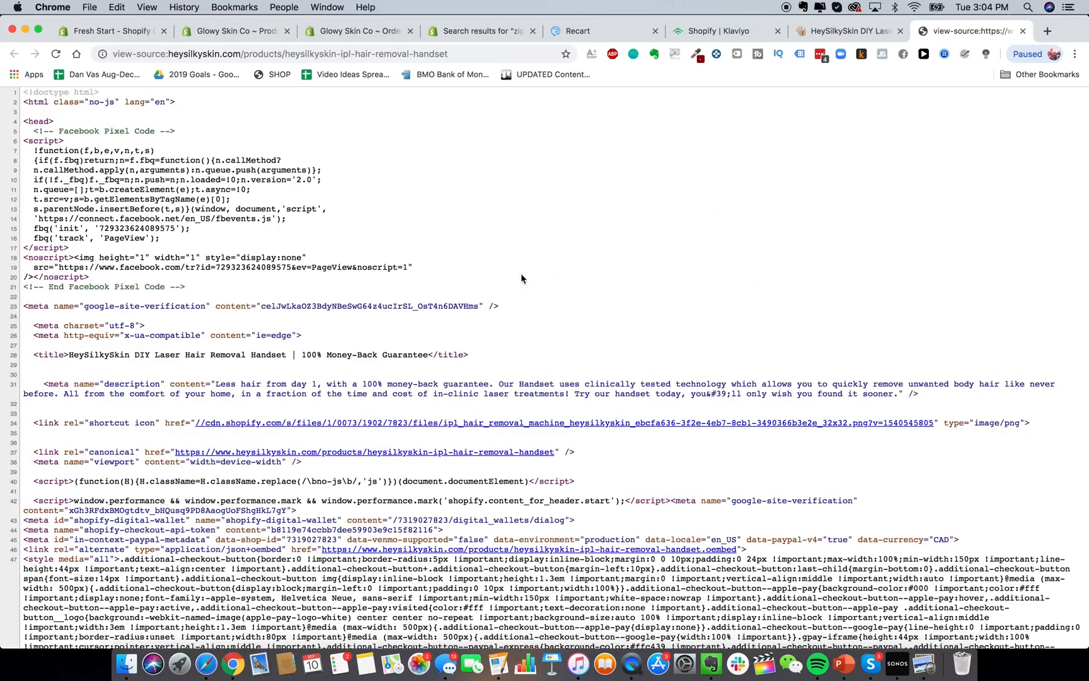
Find 'apps' in the handset page source, showing 815 matches.
key("super+f")
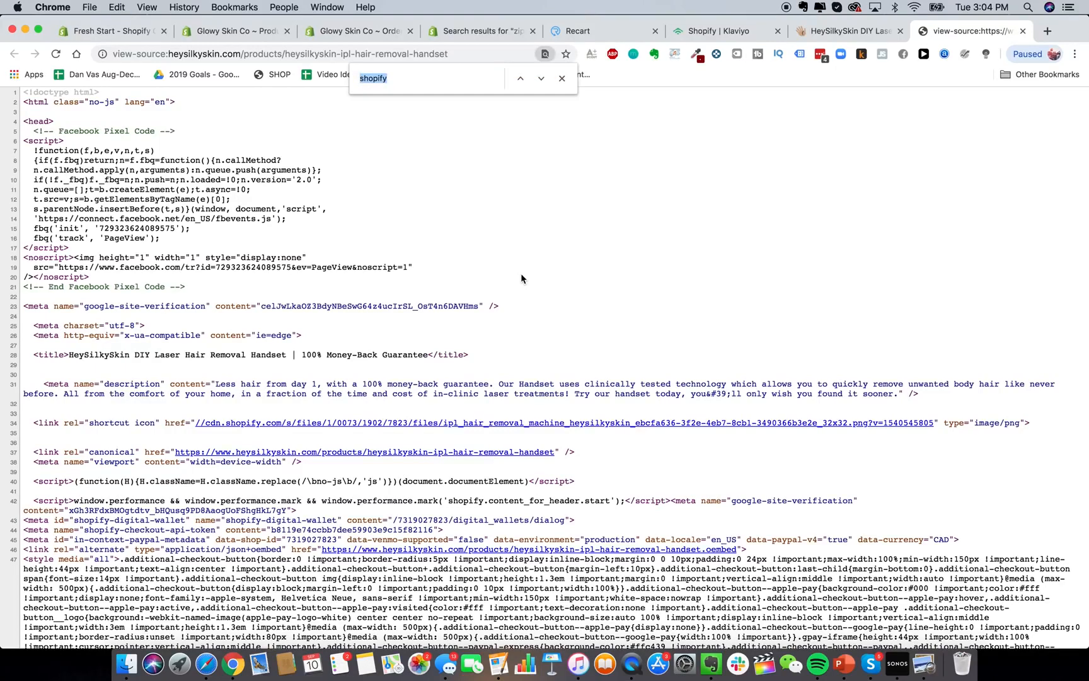
type("apps")
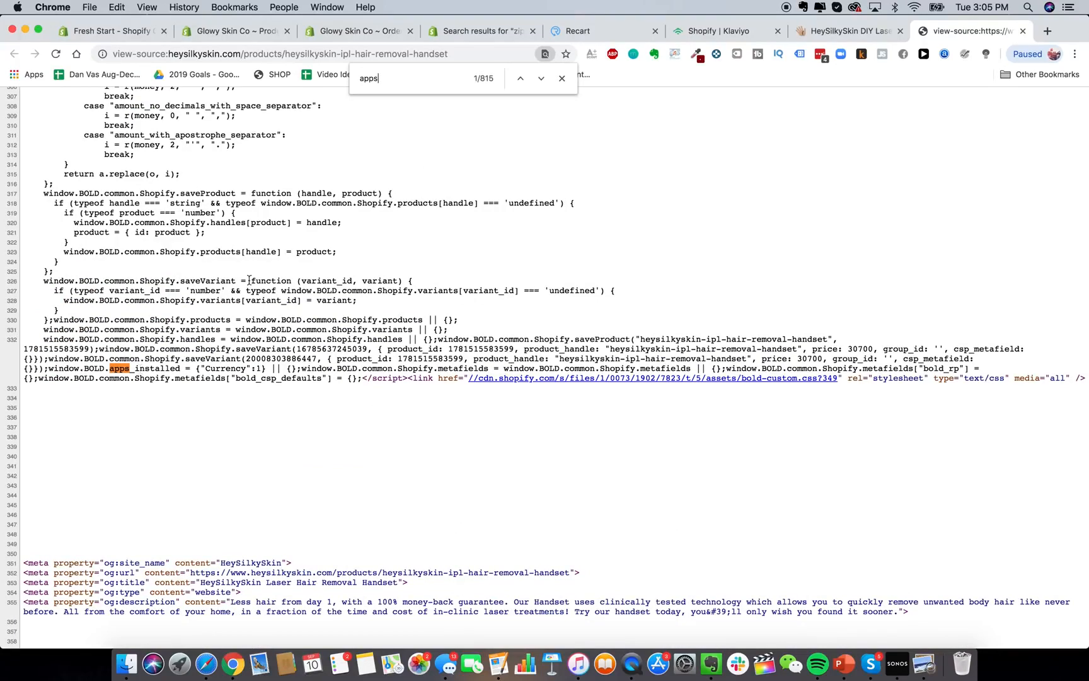
Search the App Store for 'bold currency', then jump to the next 'apps' match in the source.
left_click(469, 28)
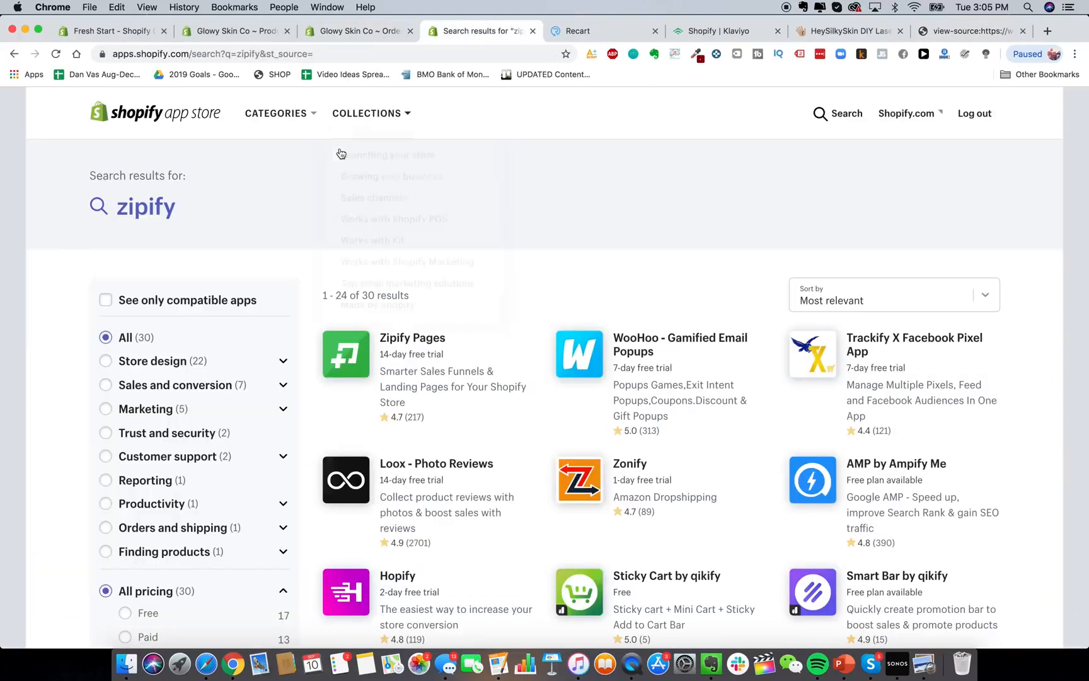
left_click(829, 122)
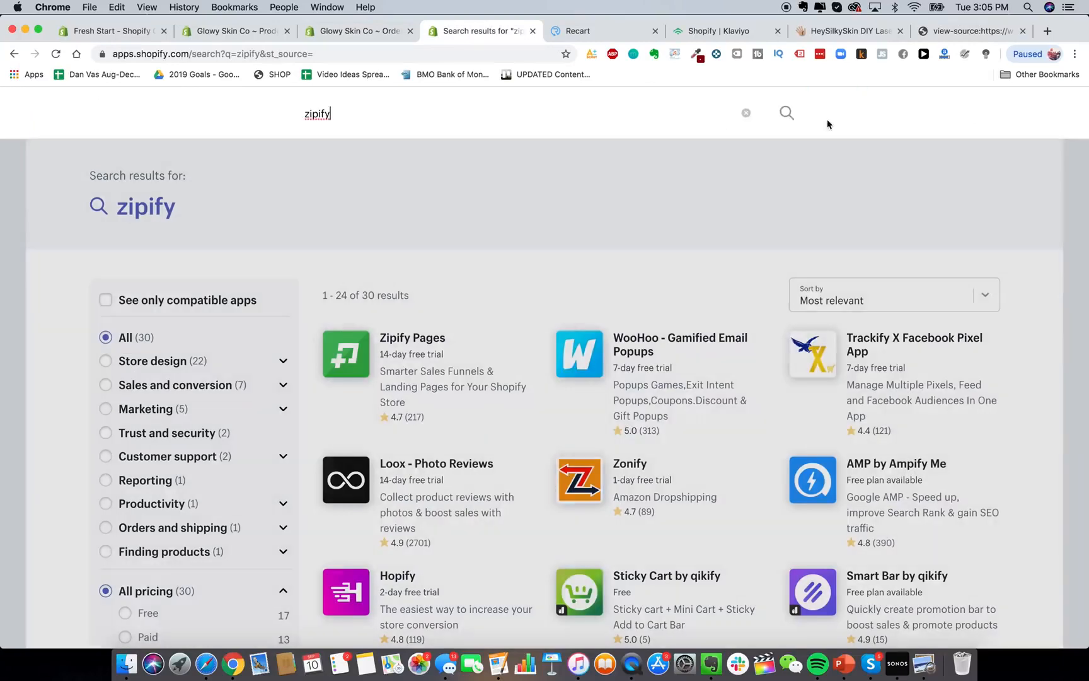
key("super+a")
type("bold curren")
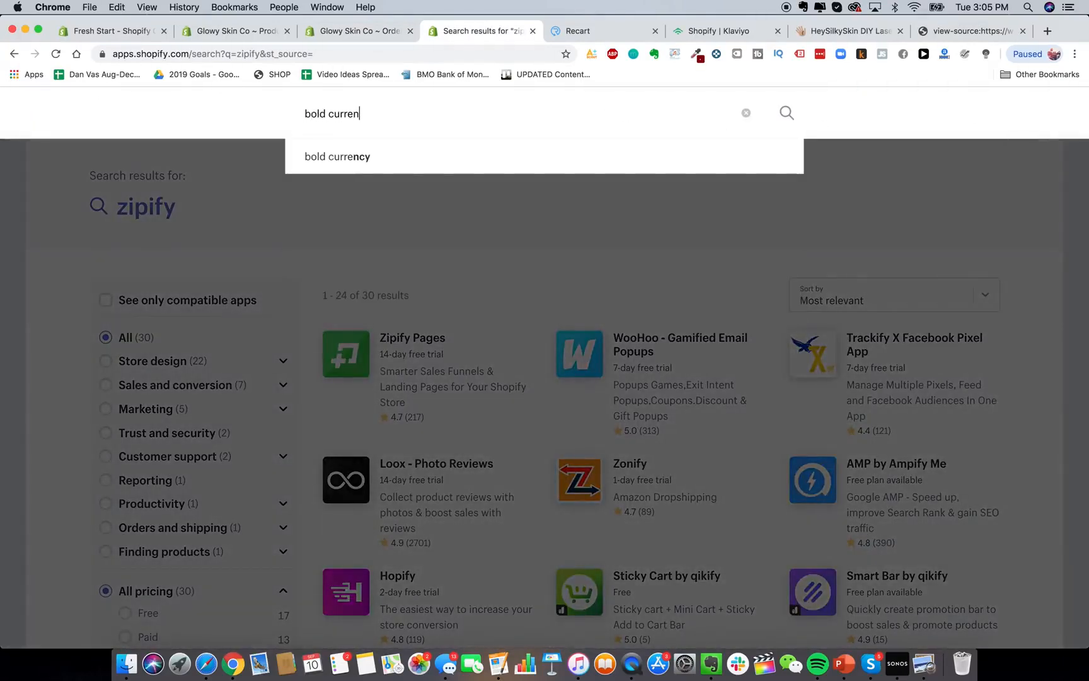
type("cy")
key("Return")
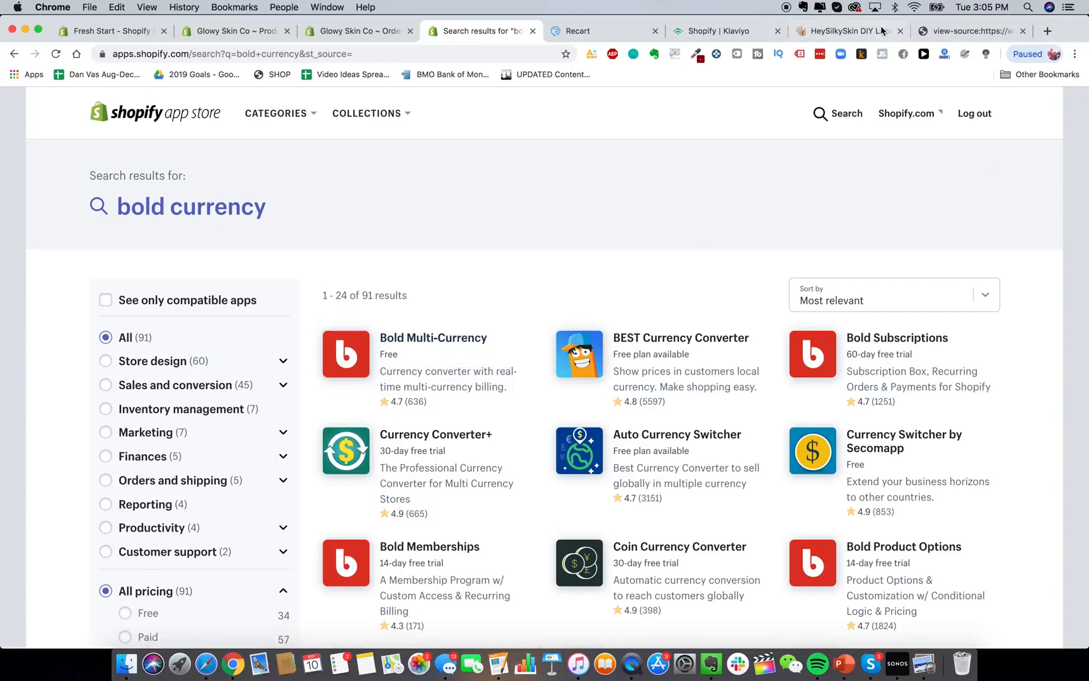
left_click(949, 31)
key("Return")
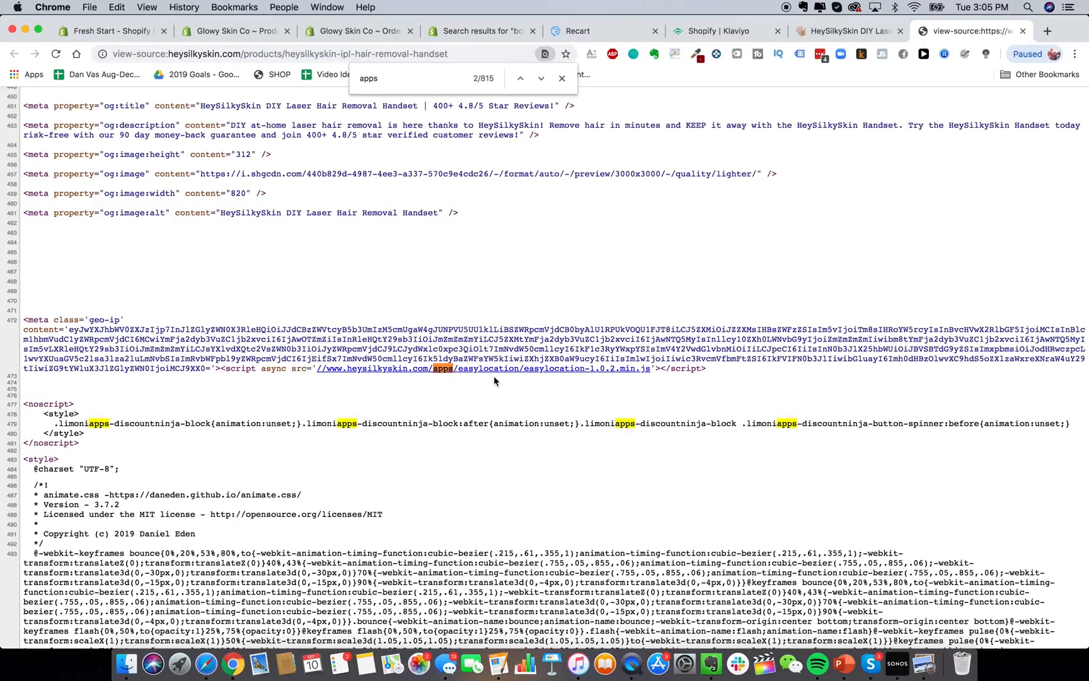
Replace the App Store search with 'easy location' and run it.
left_click(442, 35)
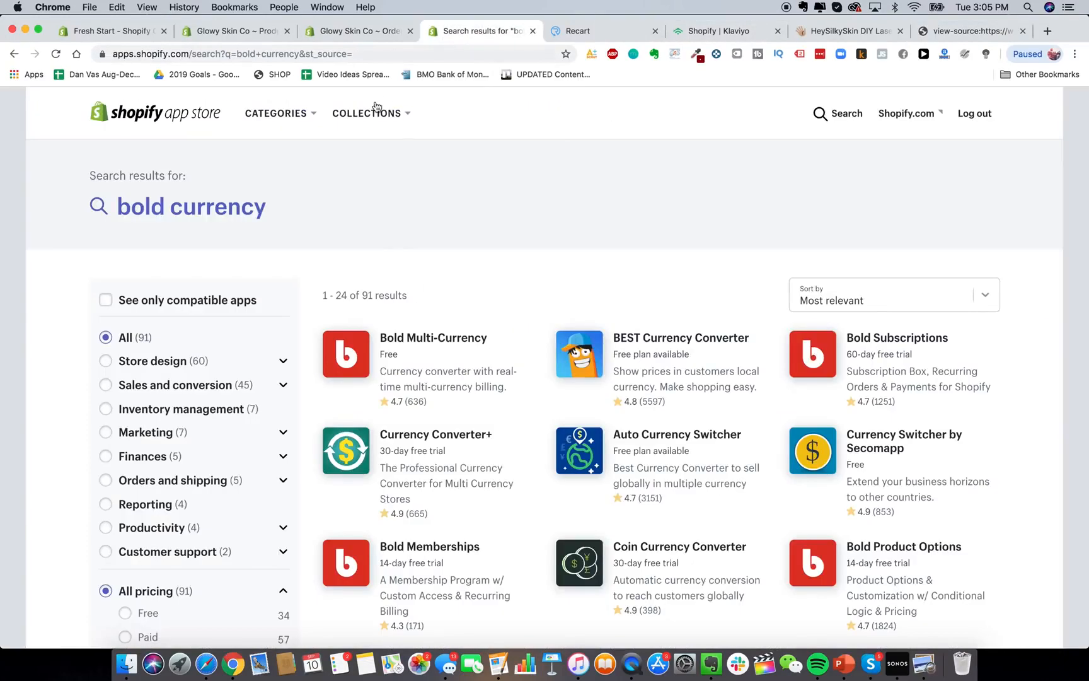
left_click(845, 113)
type("encye")
key("super+a")
type("easy location")
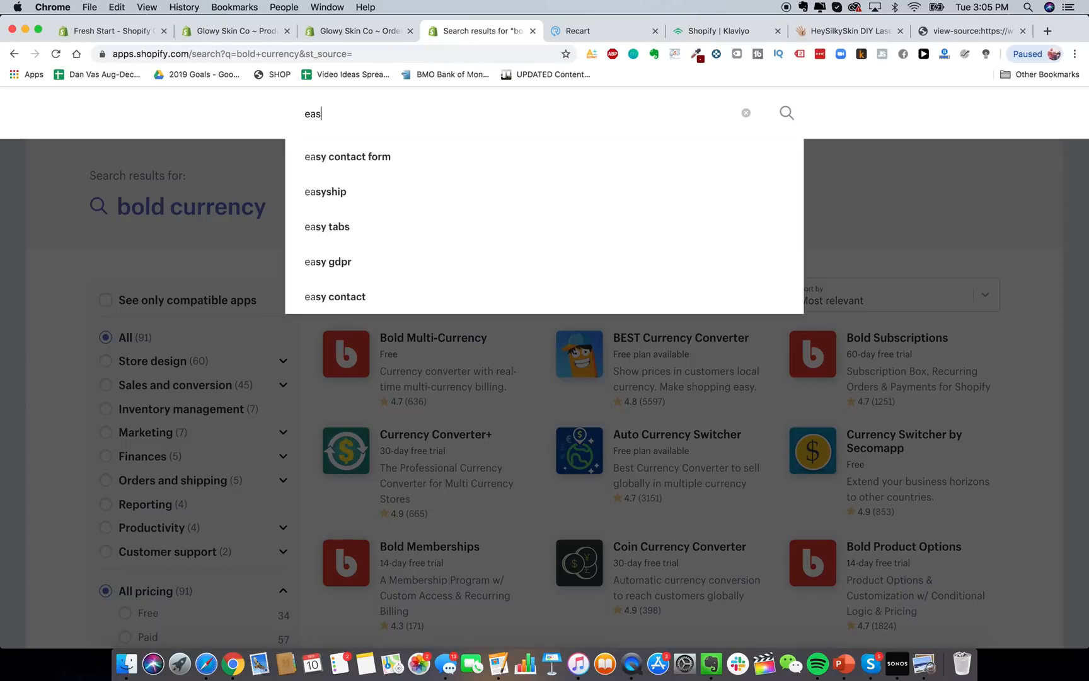
key("Return")
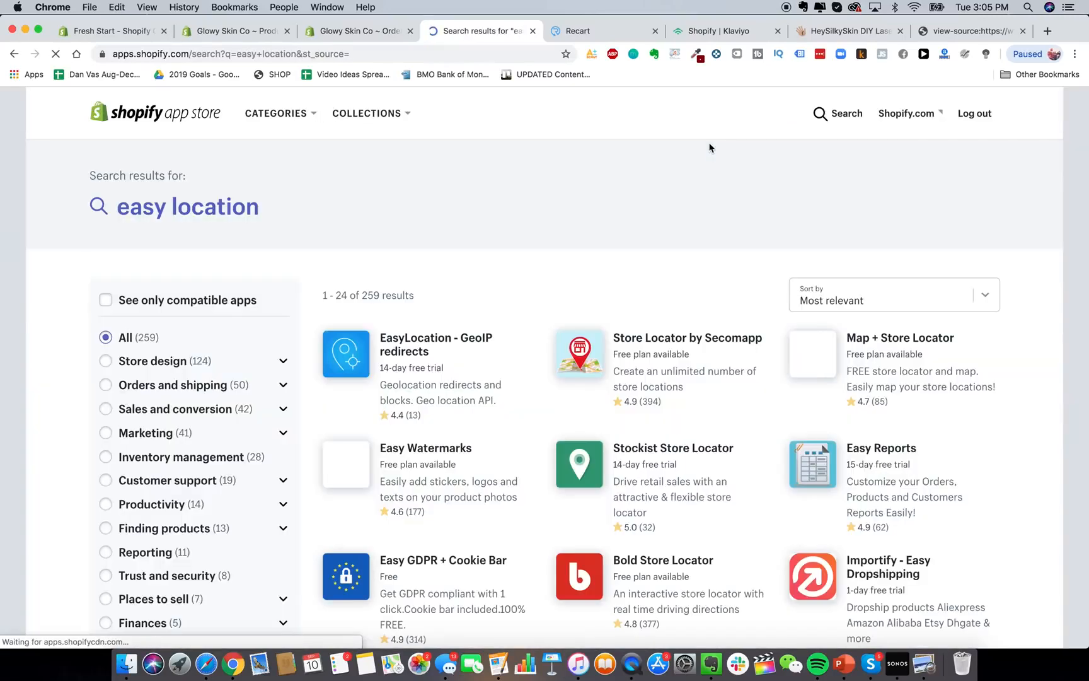
Open the EasyLocation - GeoIP redirects listing and scroll through its feature cards.
left_click(441, 359)
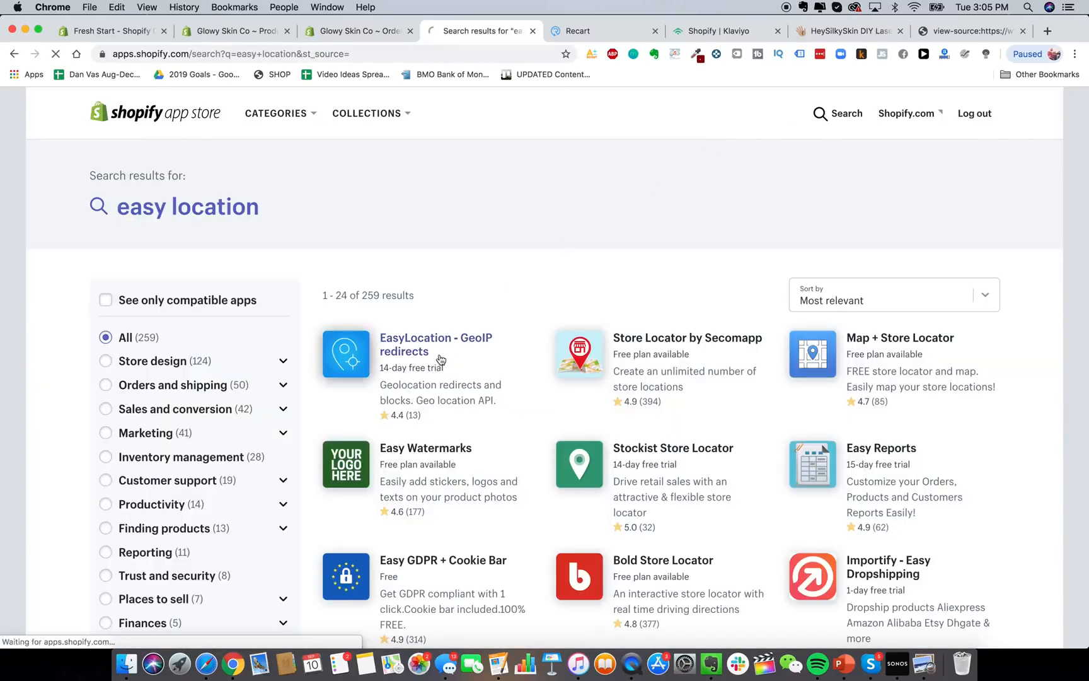
scroll(404, 418, "down", 8)
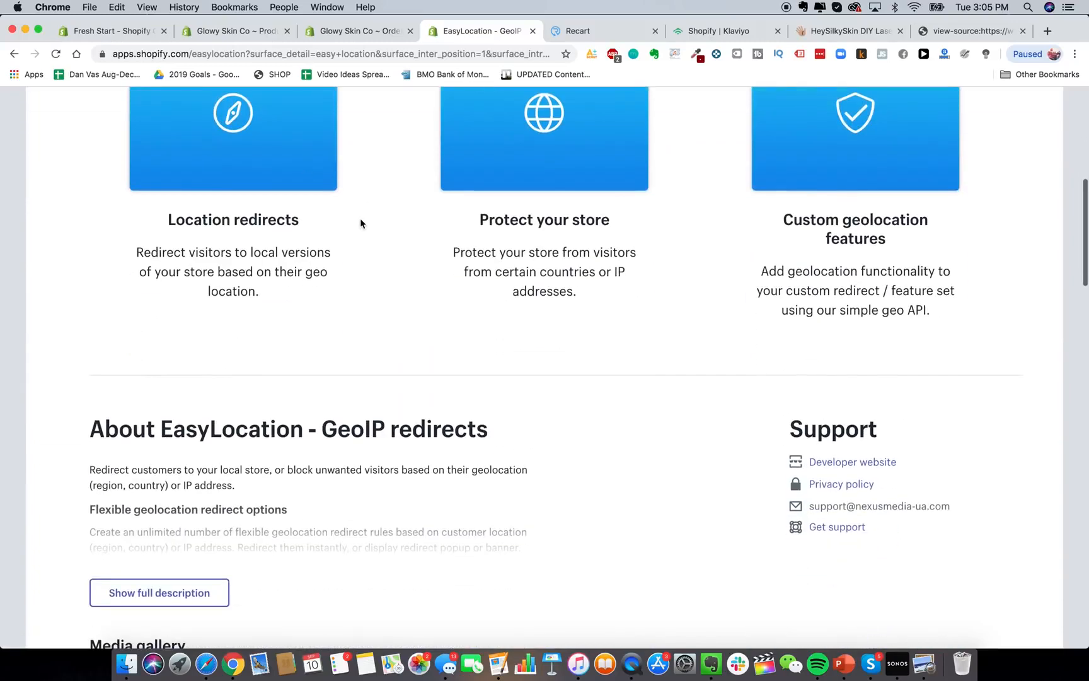
scroll(360, 219, "up", 2)
scroll(433, 240, "up", 2)
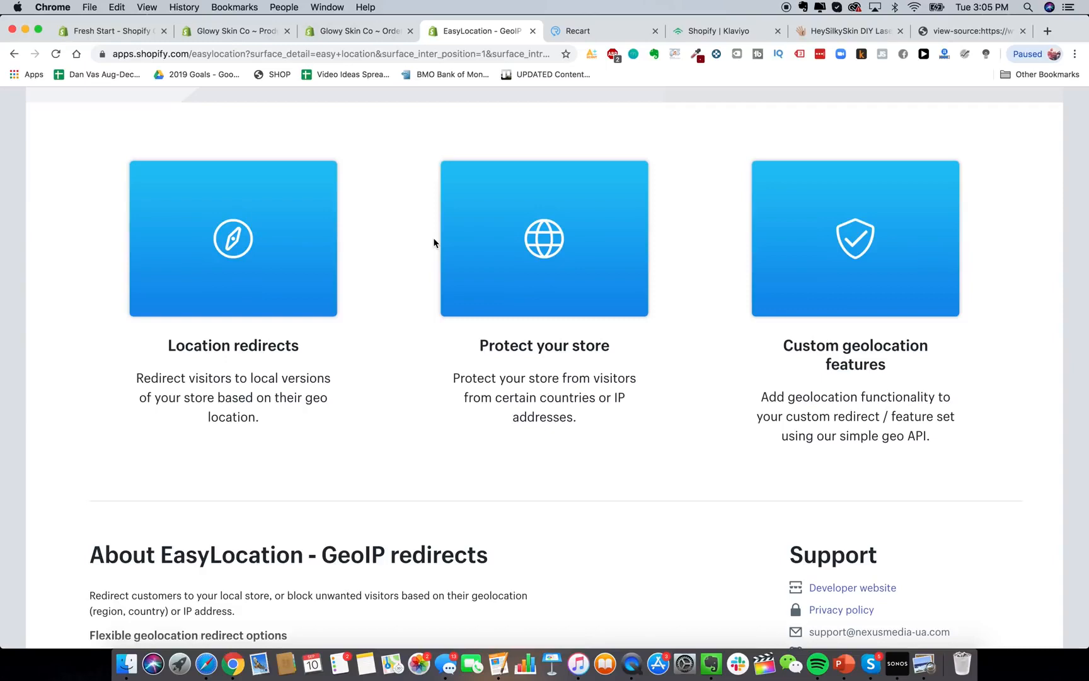
Step through further 'apps' matches in the product page source.
left_click(958, 34)
key("Return")
key("Return")
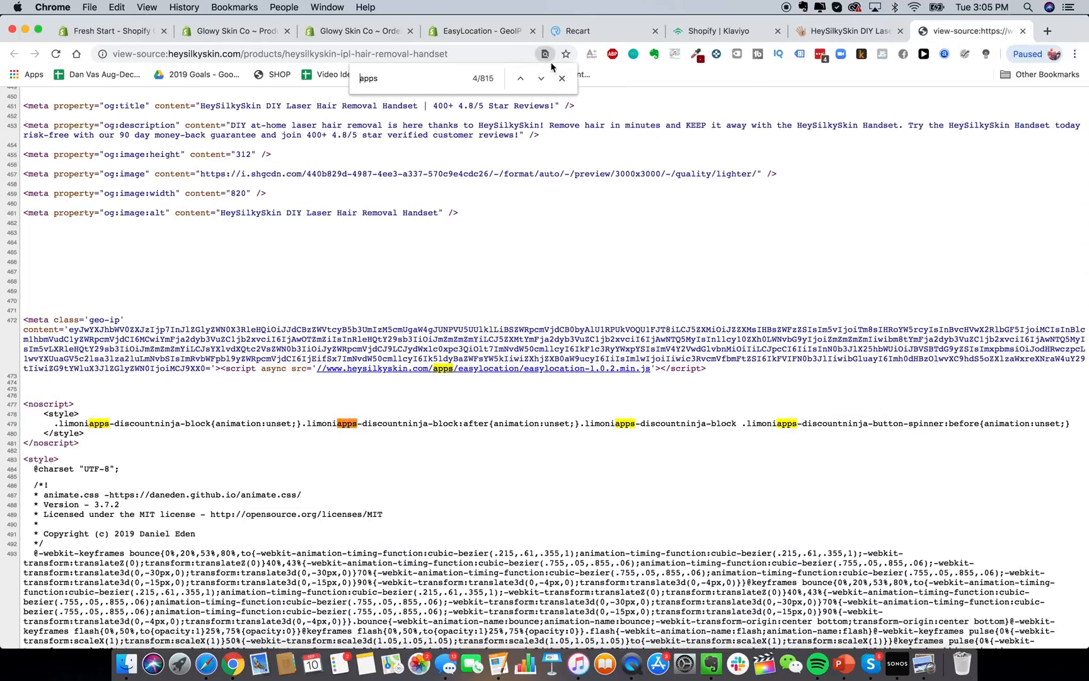
key("Return")
key("Return")
key("Return")
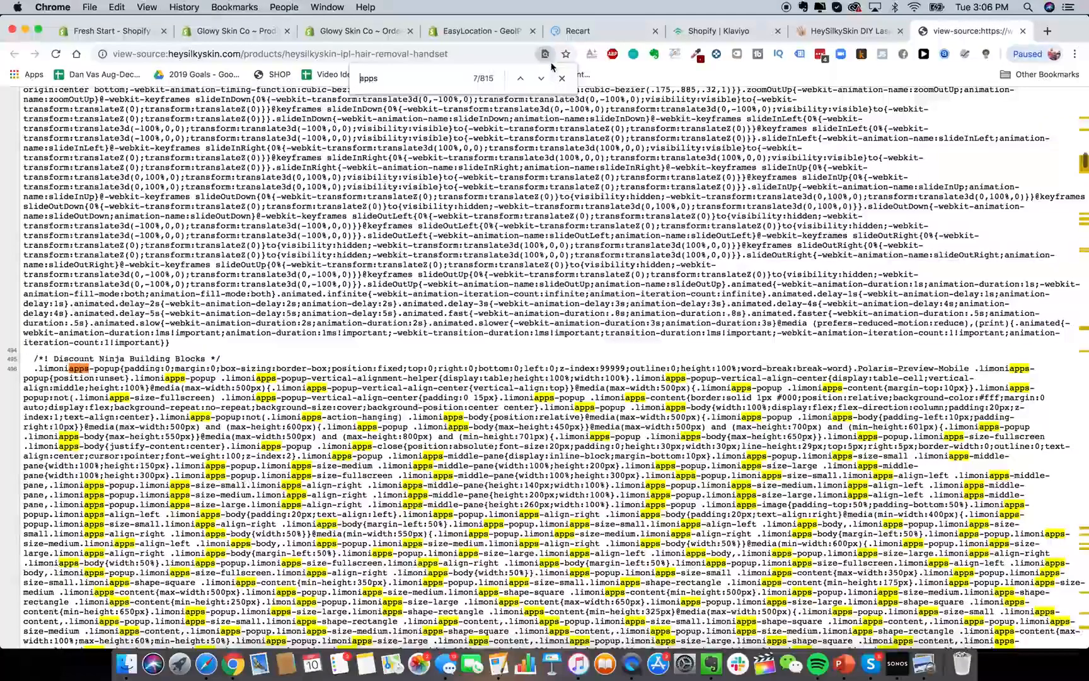
key("Return")
key("Return")
key("Return")
key("Return")
key("Return")
key("Return")
key("Return")
key("Return")
key("Return")
key("Return")
key("Return")
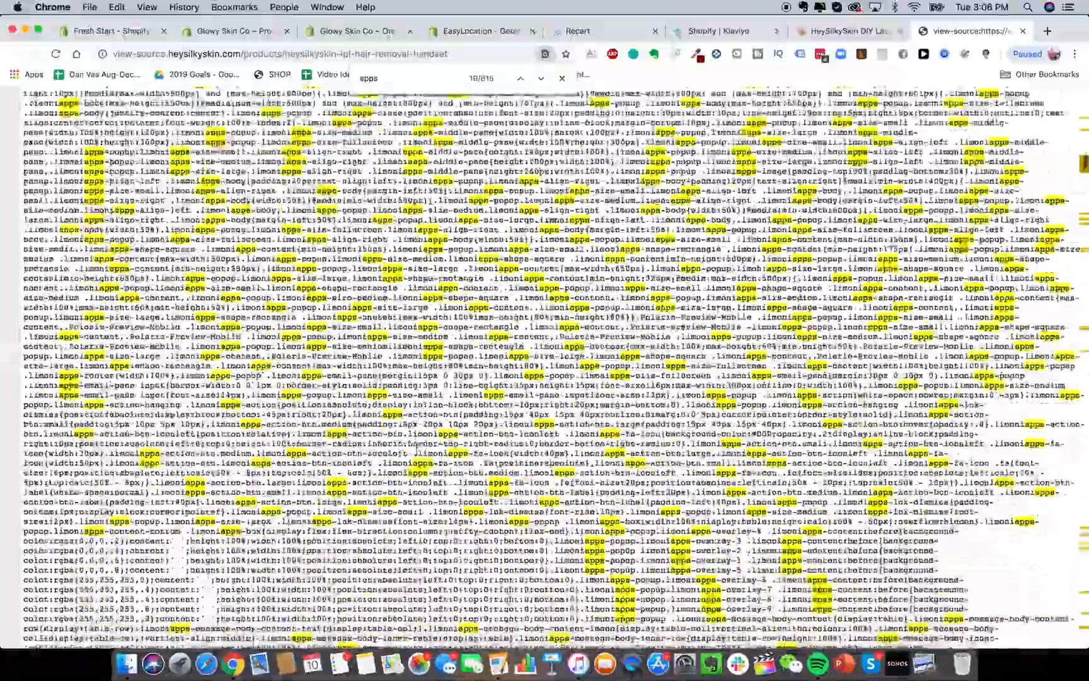
Scroll the source down to the navigation list and footer, then search the App Store for 'discount ninja'.
scroll(417, 449, "down", 20)
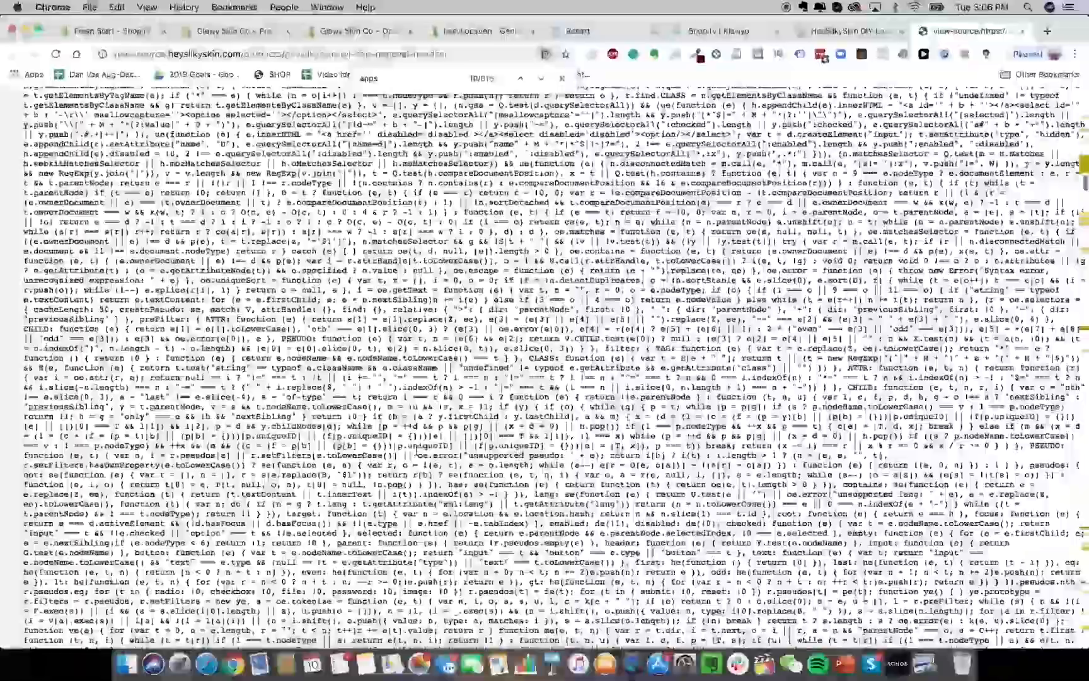
scroll(228, 275, "down", 20)
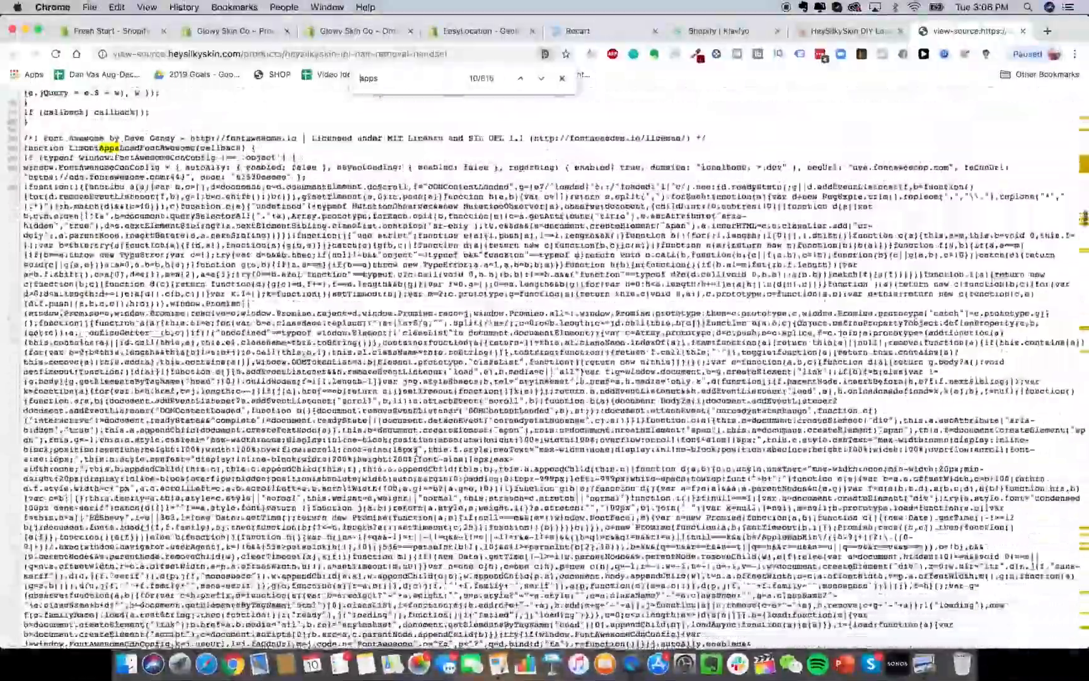
scroll(228, 274, "down", 15)
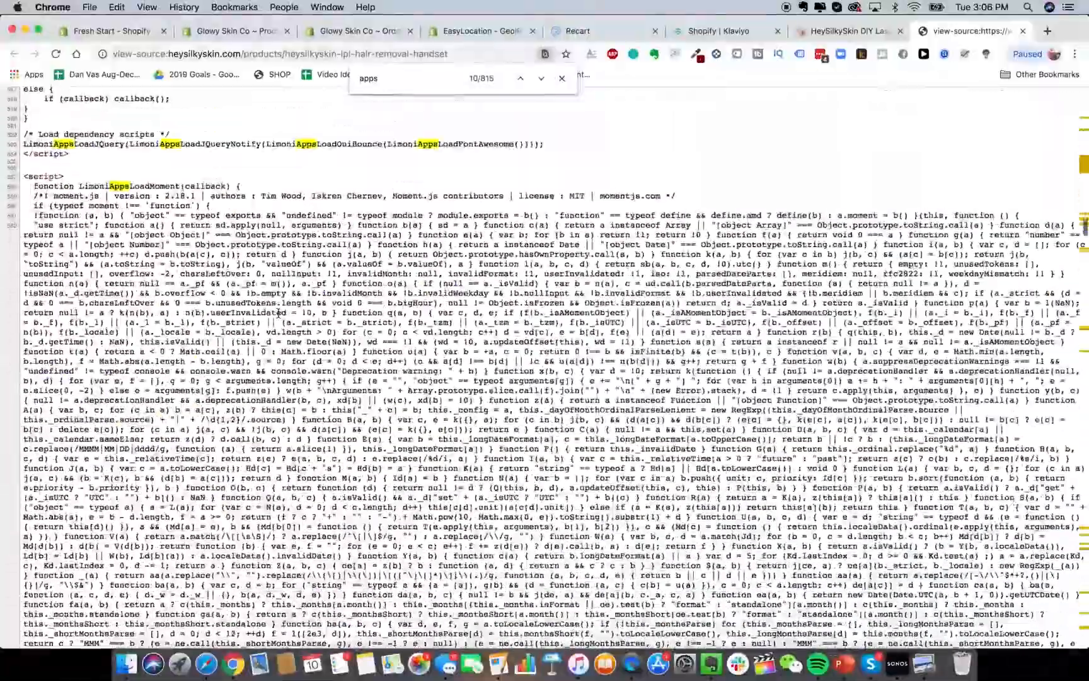
scroll(193, 160, "down", 20)
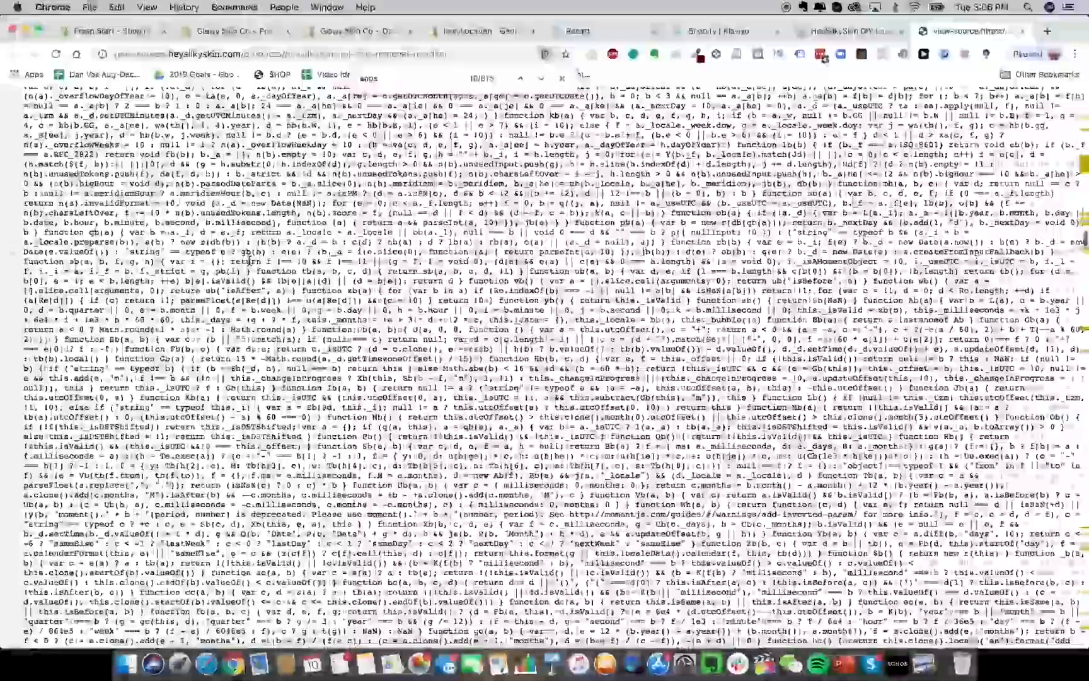
scroll(249, 260, "down", 20)
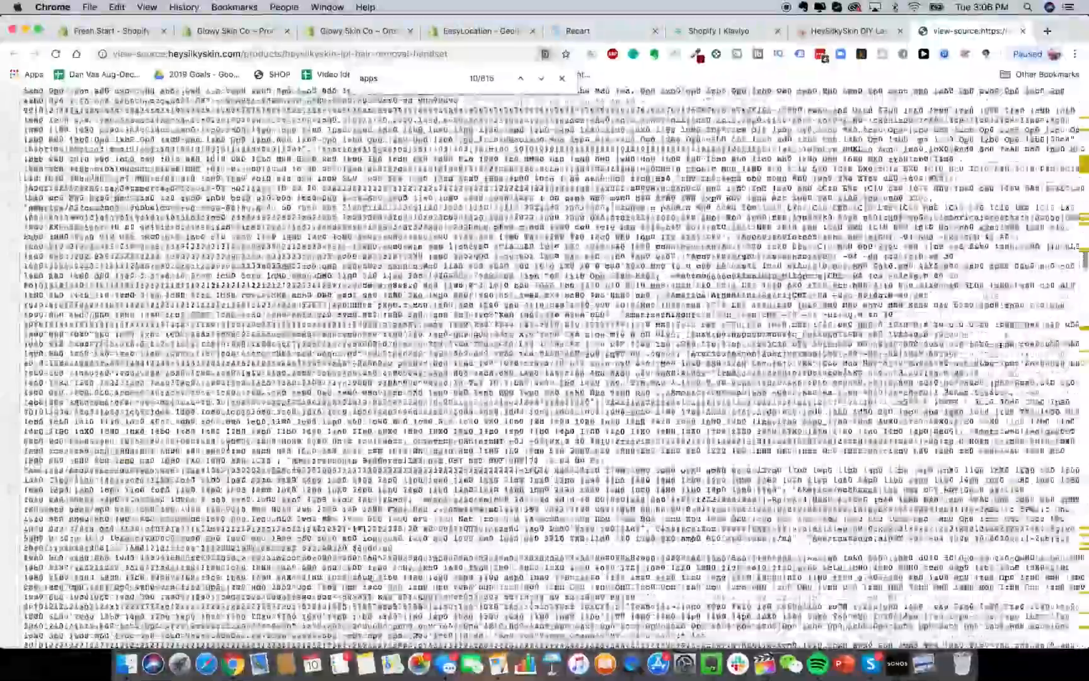
scroll(229, 450, "down", 20)
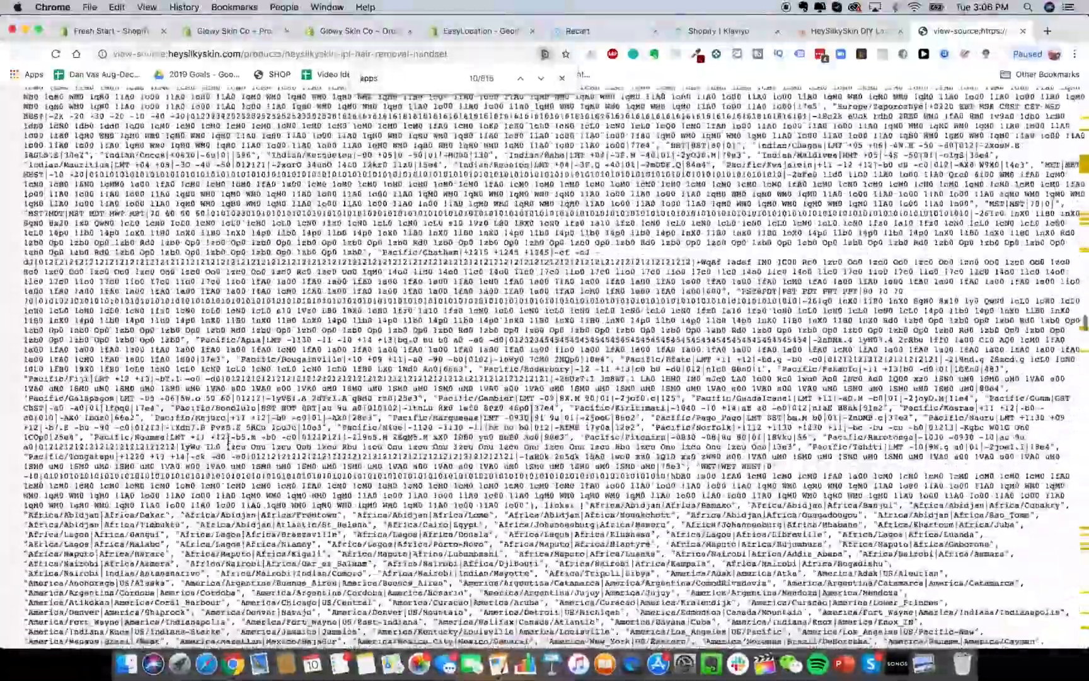
scroll(229, 449, "up", 3)
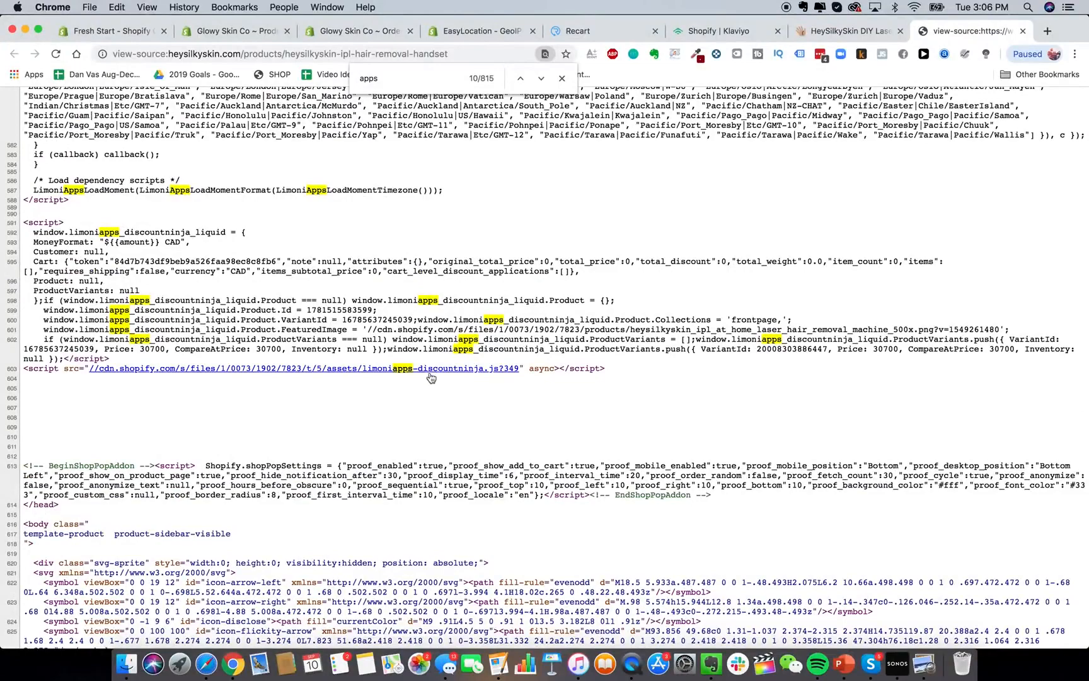
scroll(393, 375, "down", 20)
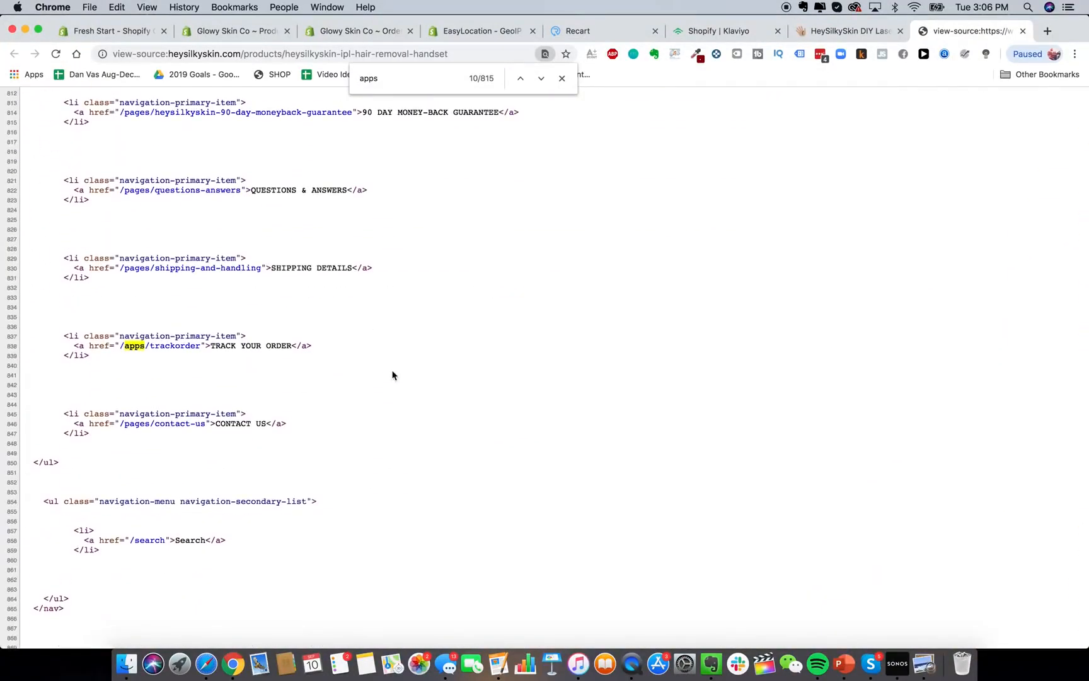
scroll(392, 375, "up", 5)
scroll(392, 374, "down", 10)
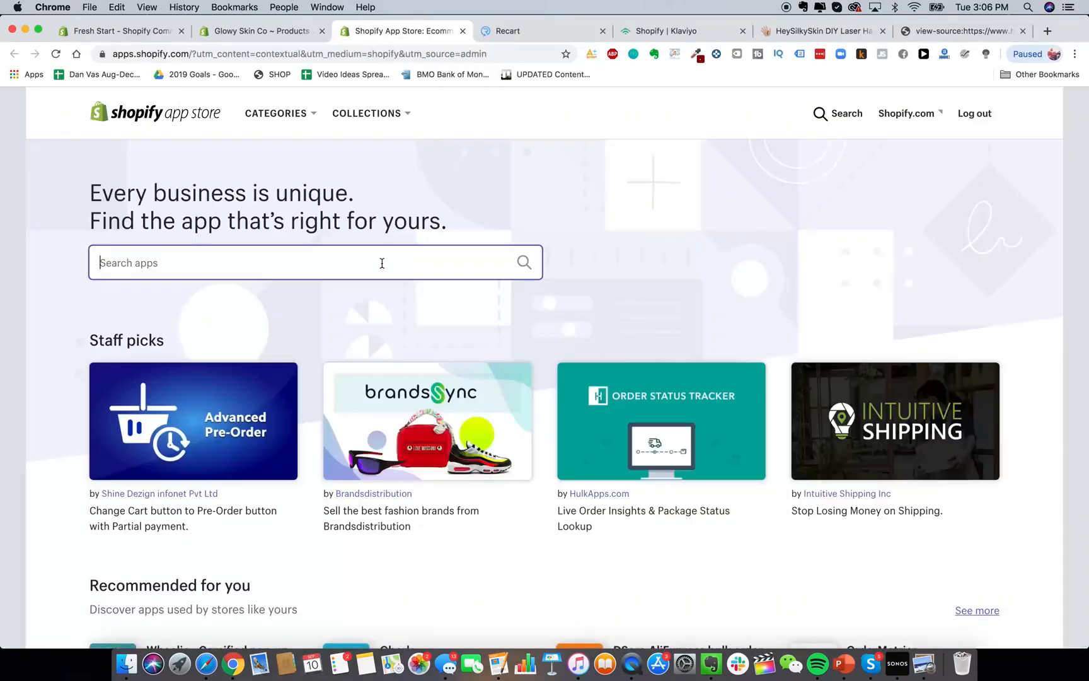
left_click(382, 260)
type("discount ninja")
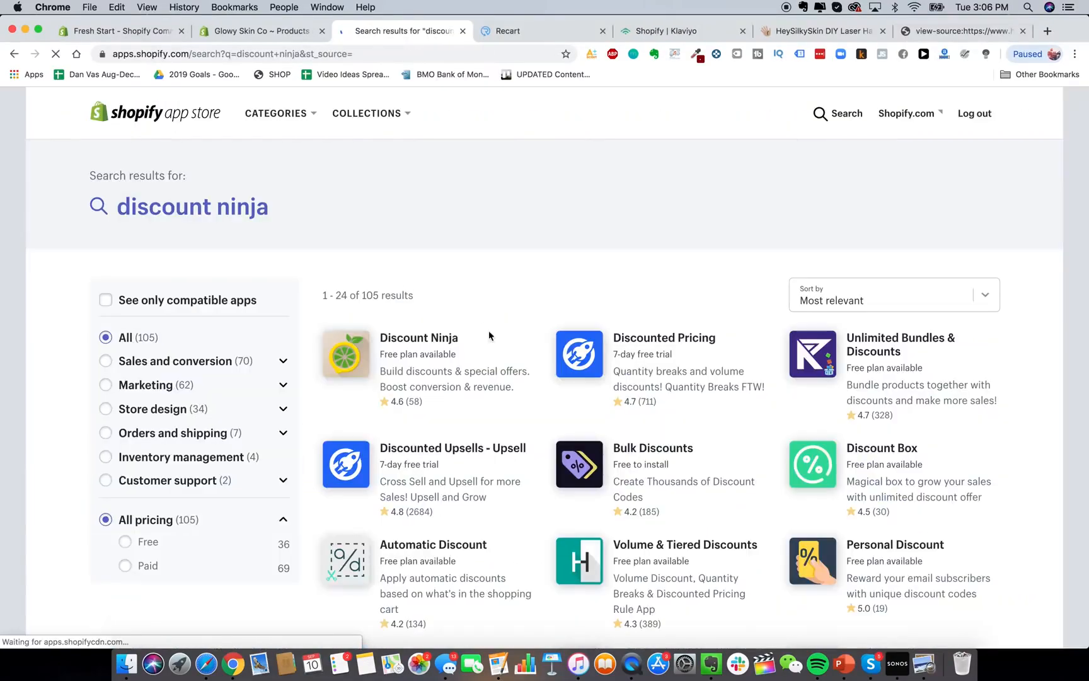
Open the Discount Ninja app page and scroll through its listing.
left_click(446, 371)
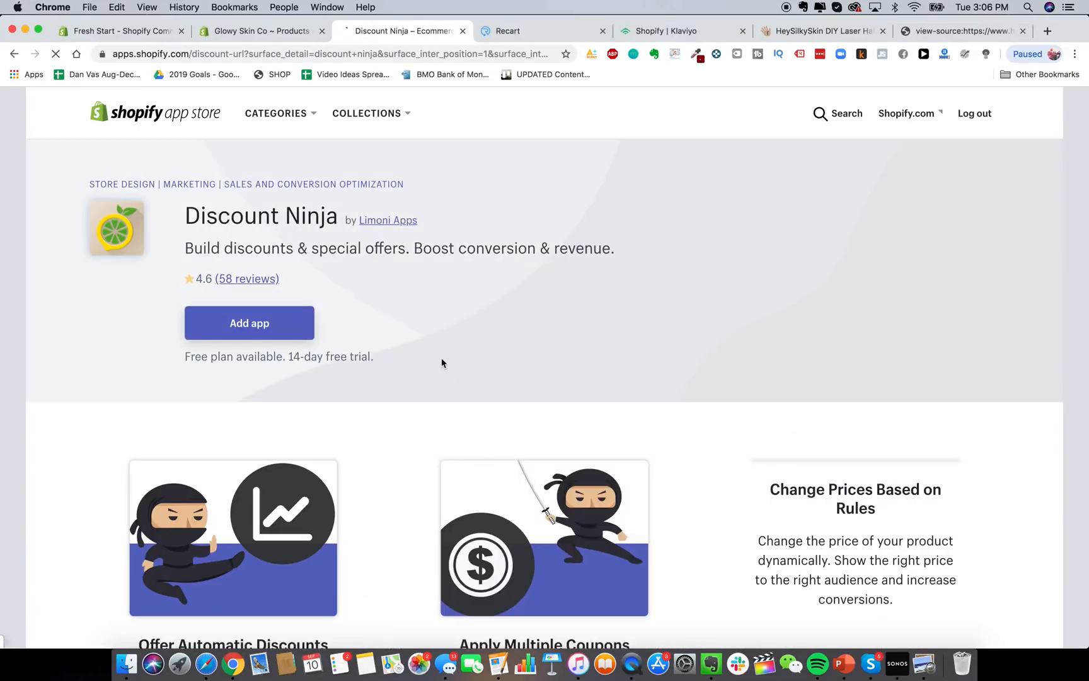
scroll(443, 366, "down", 4)
scroll(441, 362, "up", 2)
scroll(441, 362, "down", 1)
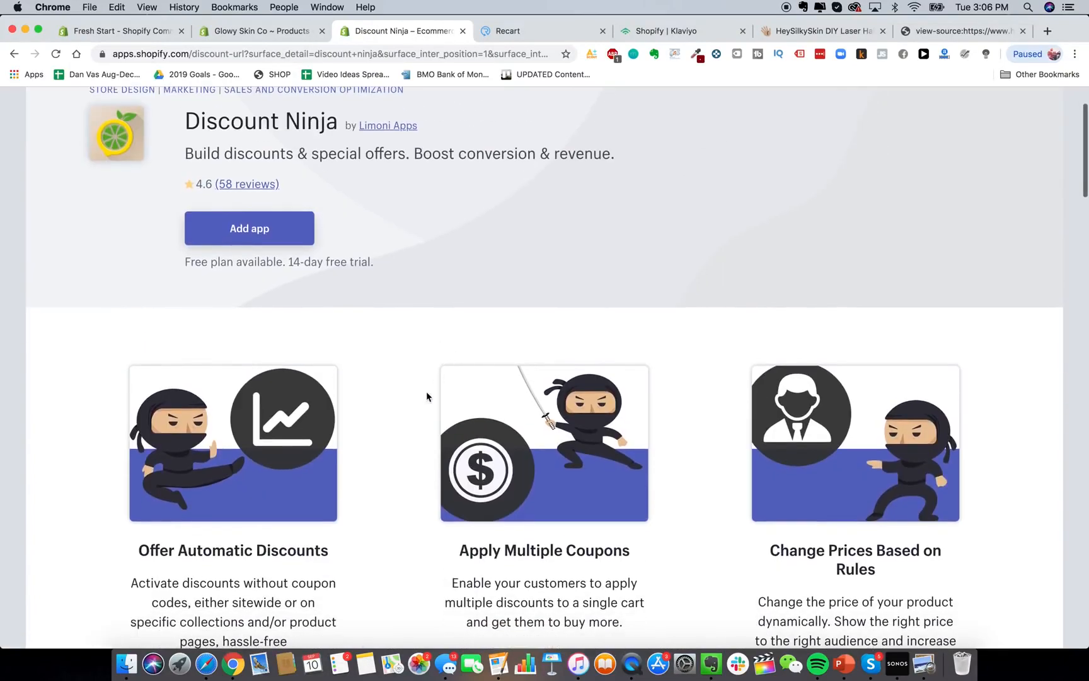
scroll(346, 511, "down", 2)
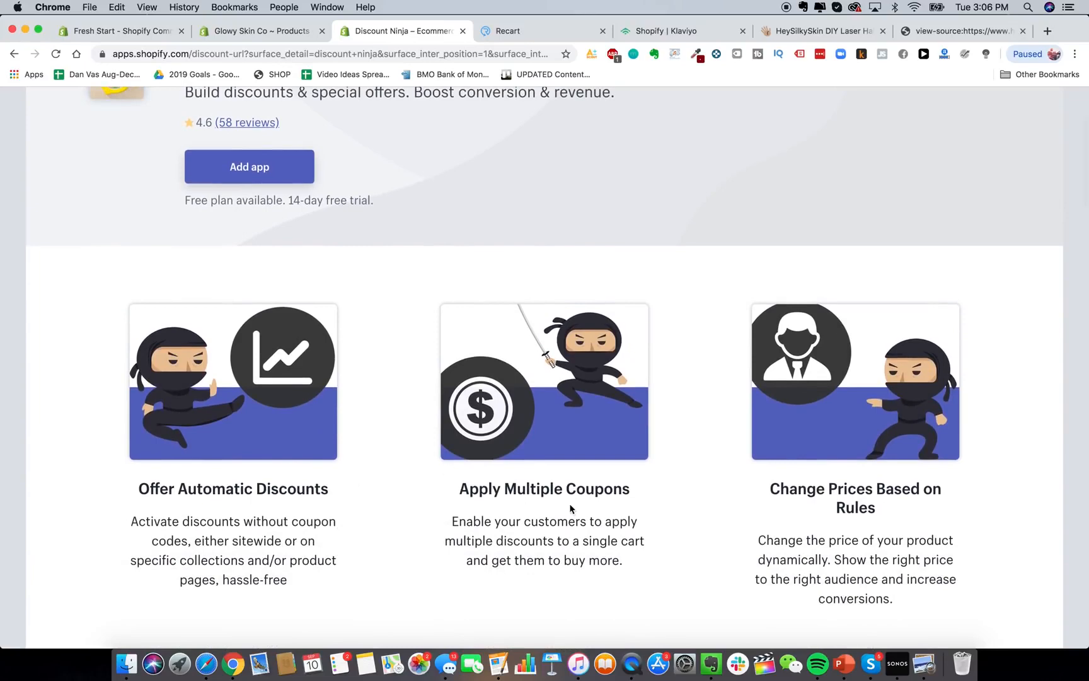
scroll(567, 504, "up", 5)
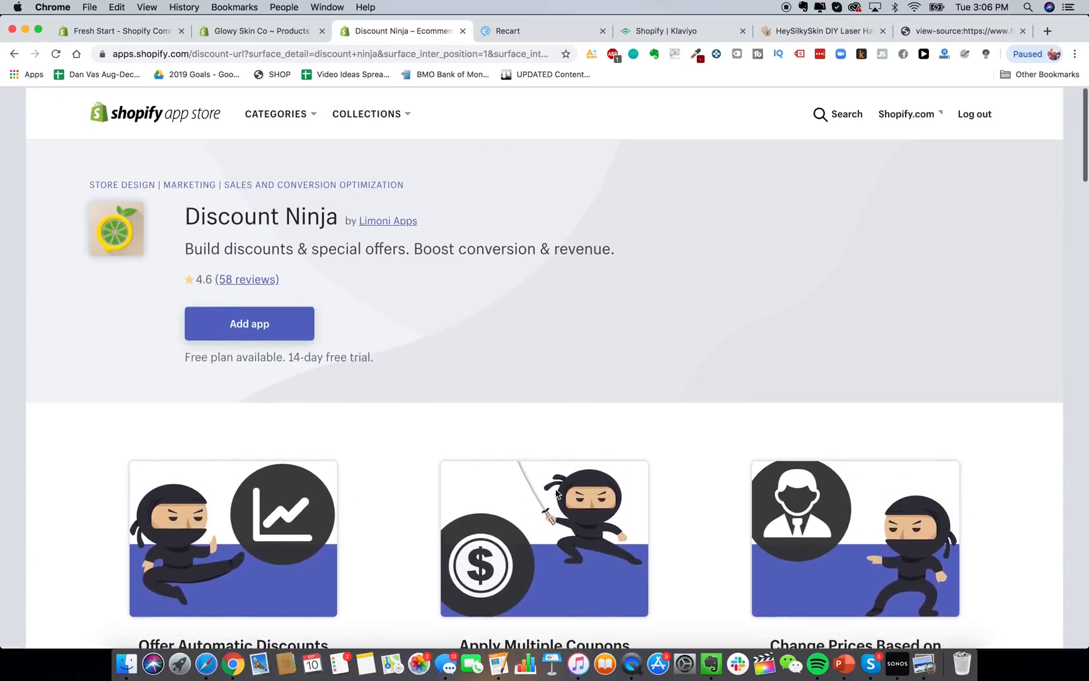
Search for 'discounted upsell' and open the Discounted Upsells - Upsell listing by Booster Apps.
left_click(836, 112)
type("discounted upsel")
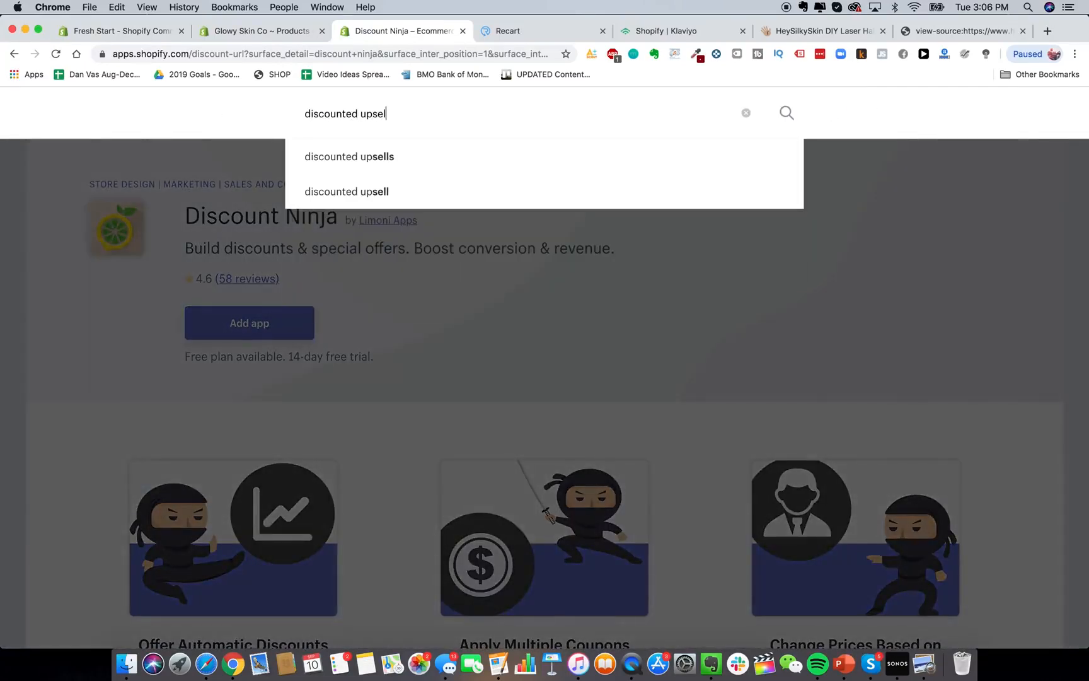
type("l")
key("Return")
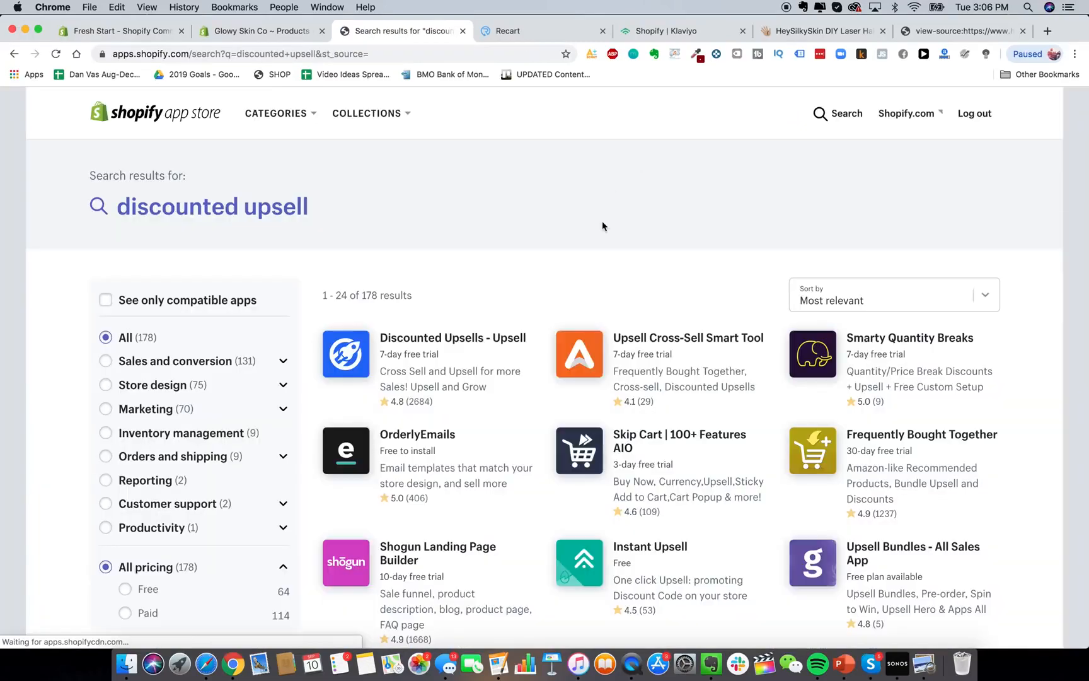
left_click(442, 345)
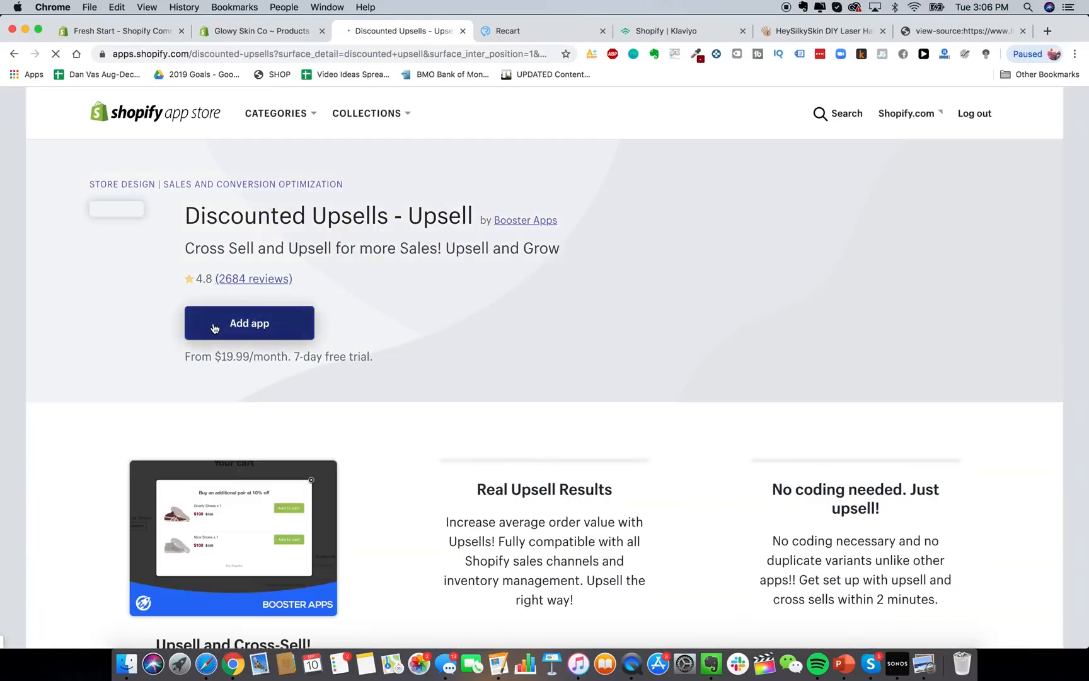
scroll(213, 328, "down", 3)
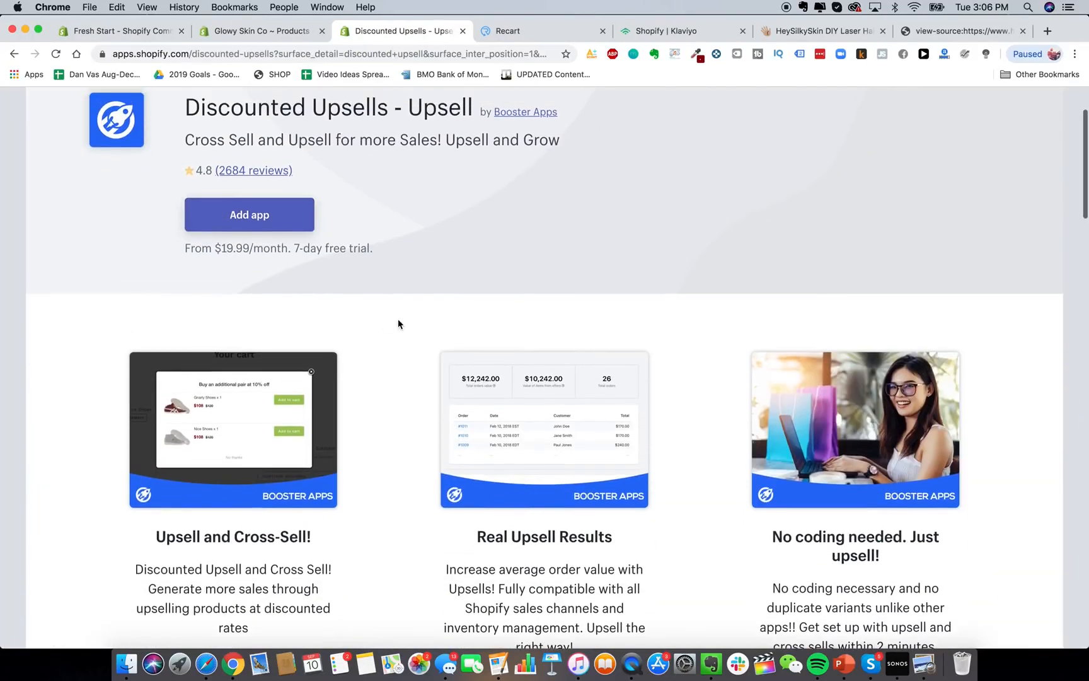
scroll(335, 234, "up", 2)
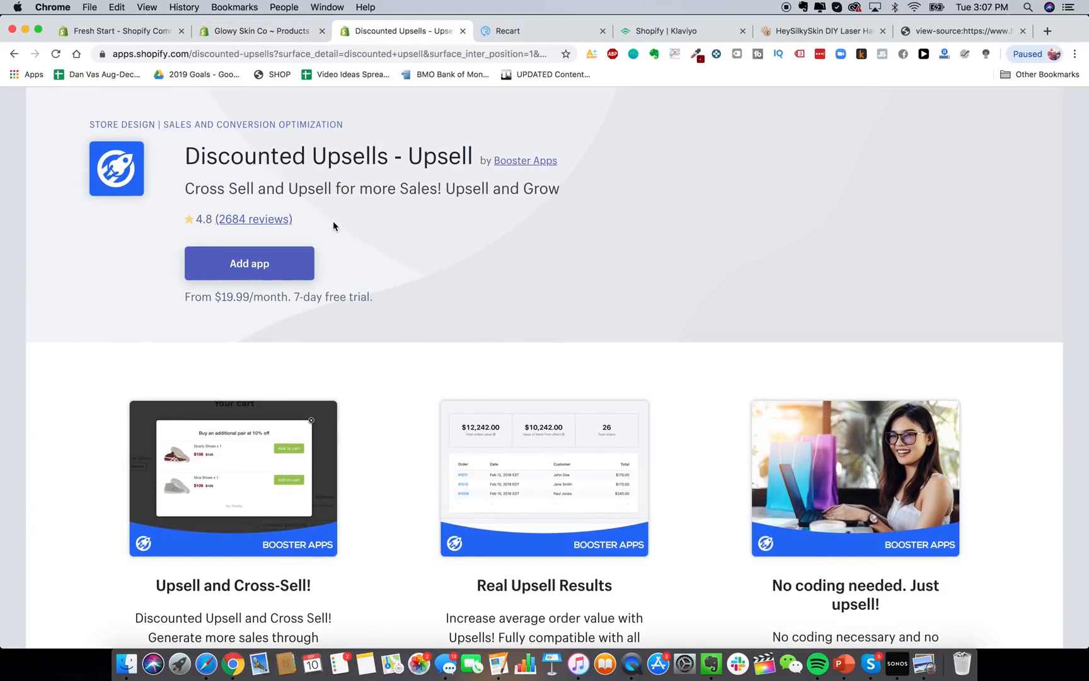
Add Discounted Upsells, make the Glowy Skin laser hair removal device the first upsell, and save.
left_click(270, 262)
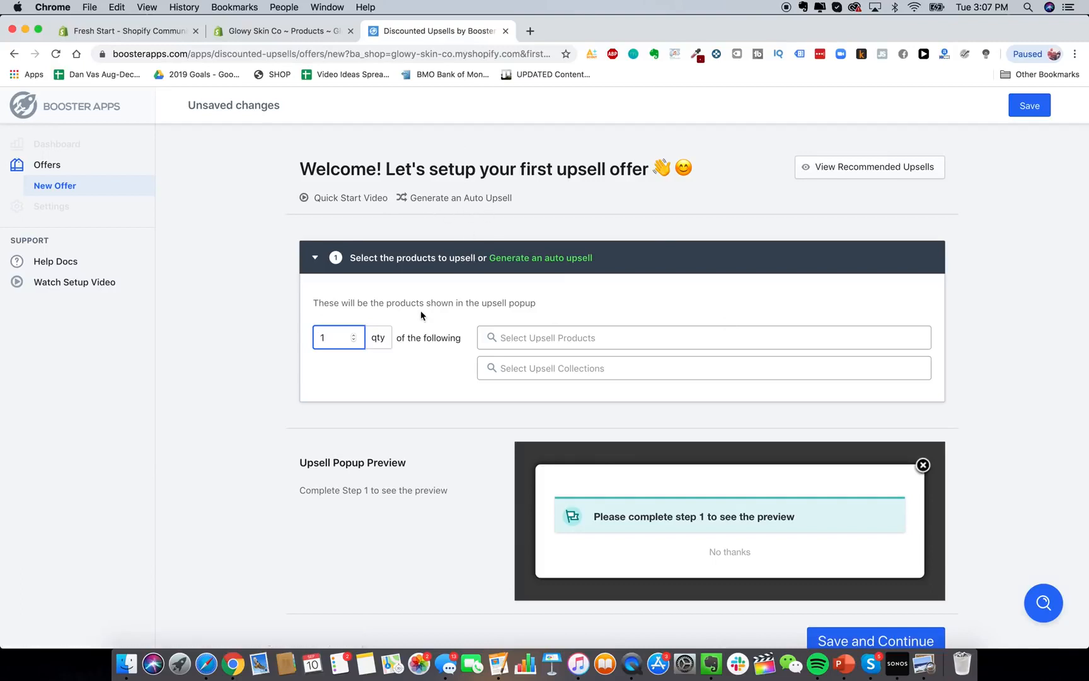
left_click(560, 338)
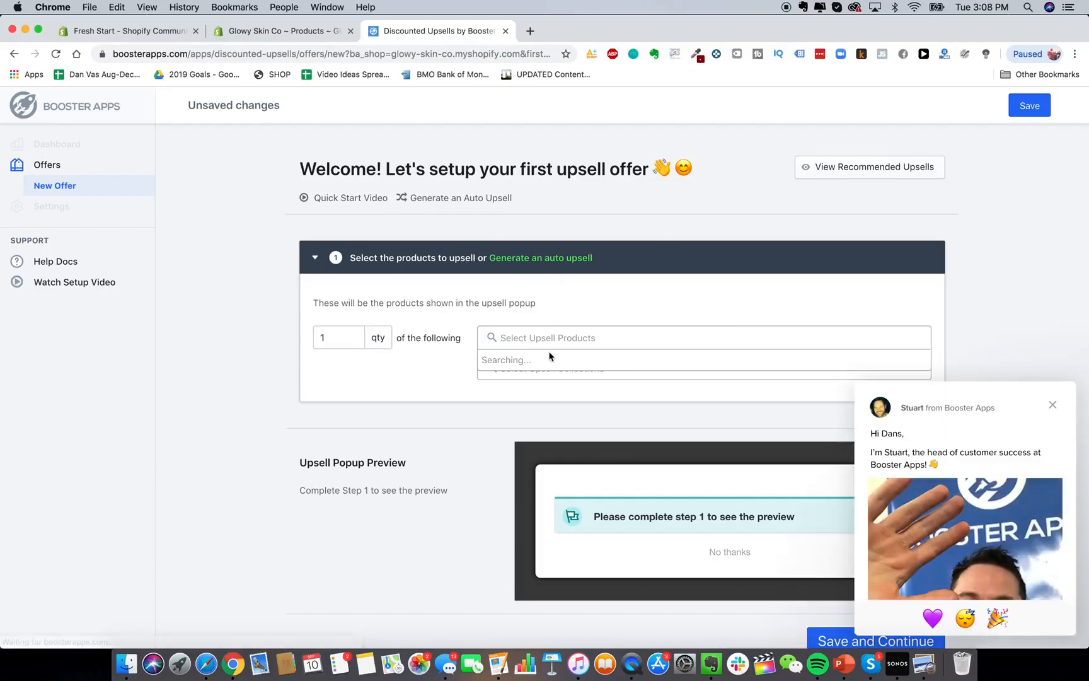
left_click(553, 371)
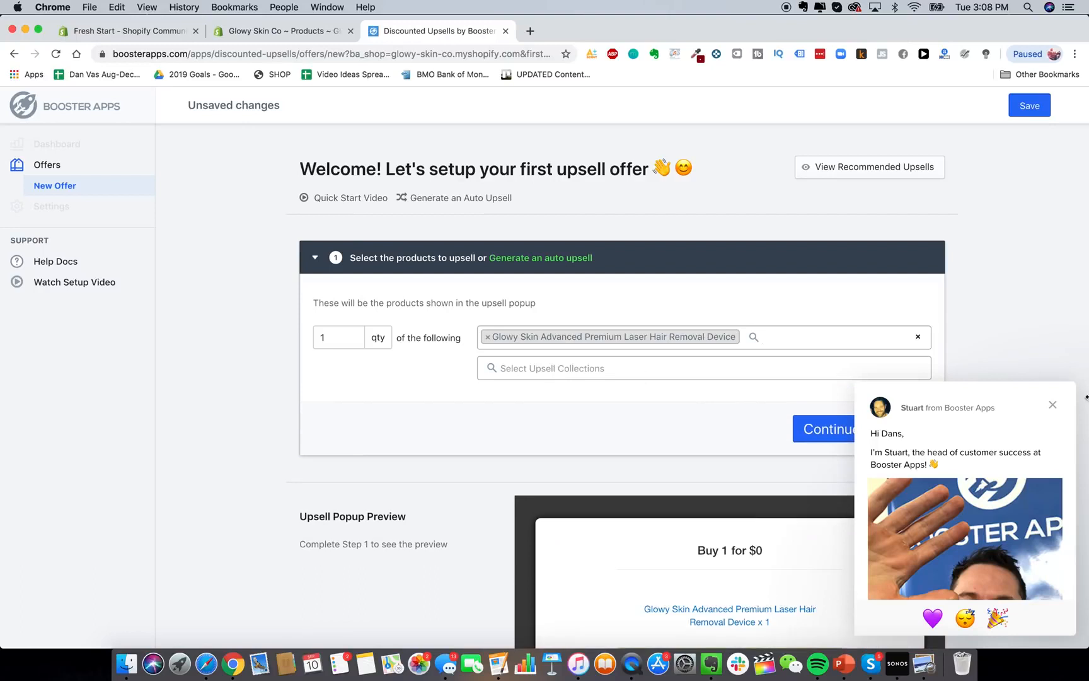
left_click(1054, 404)
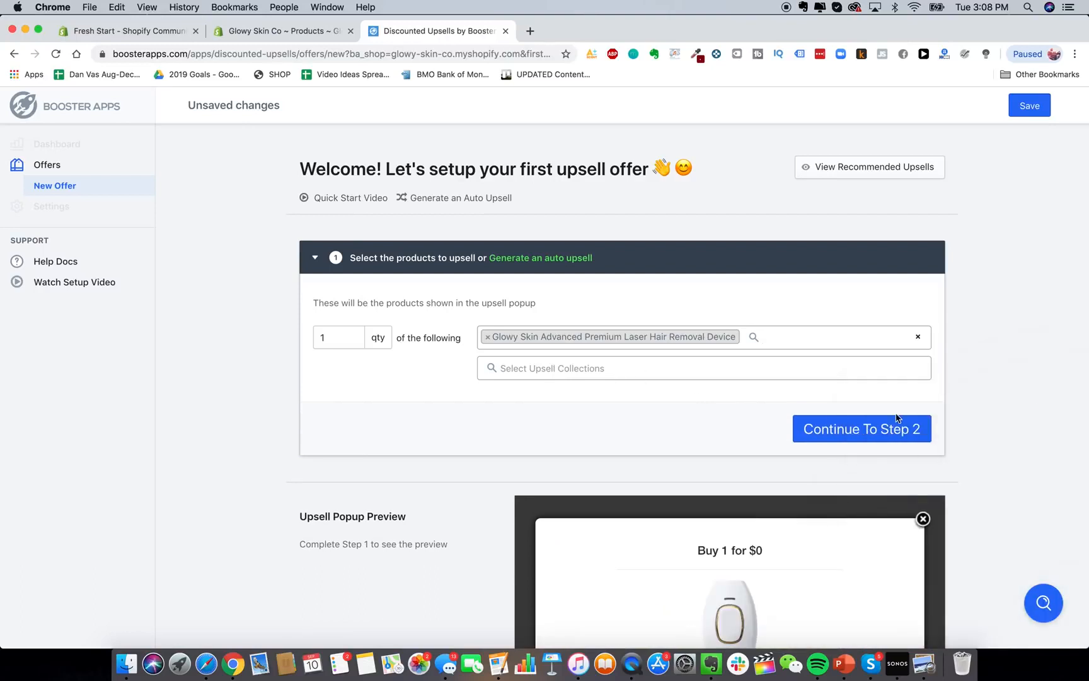
left_click(873, 437)
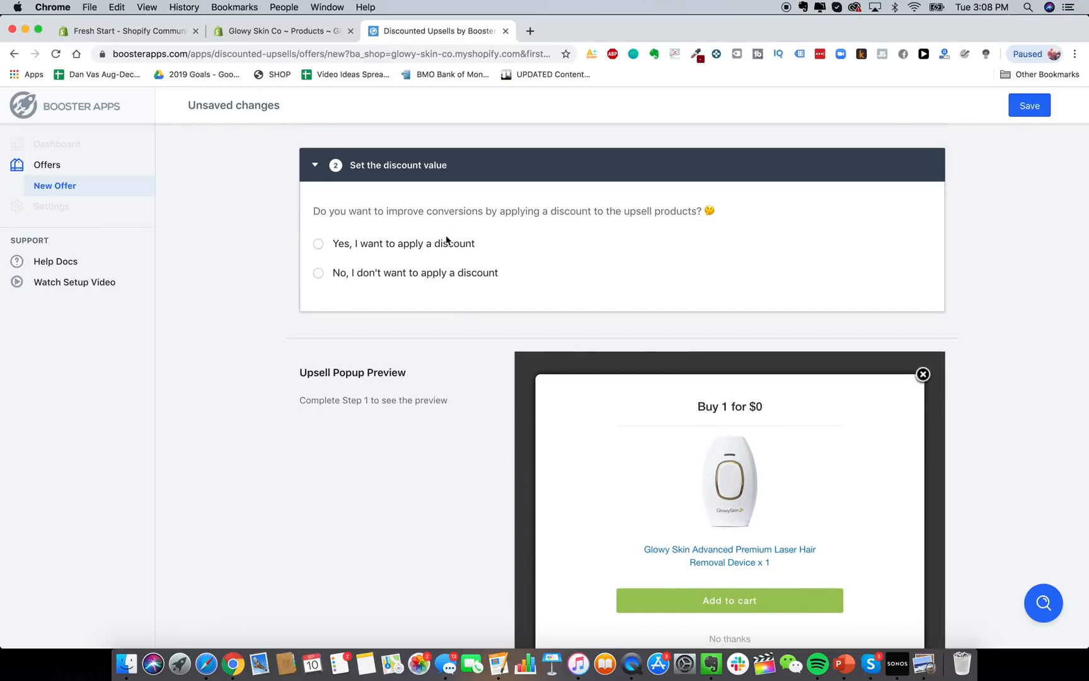
scroll(434, 265, "up", 4)
scroll(151, 188, "down", 9)
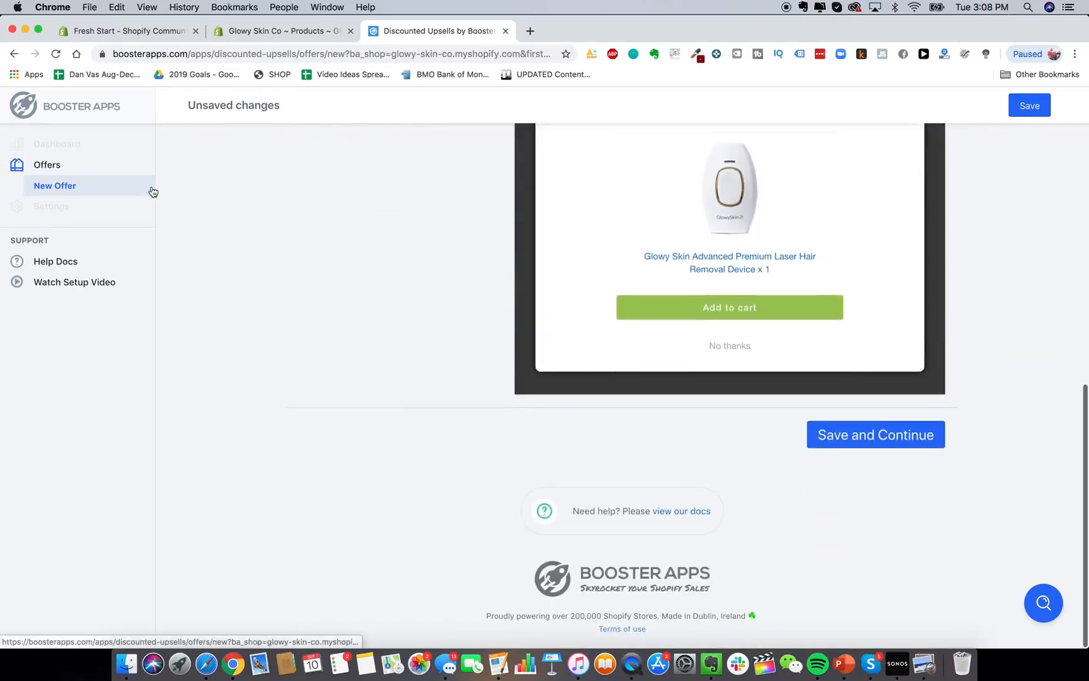
scroll(442, 343, "up", 10)
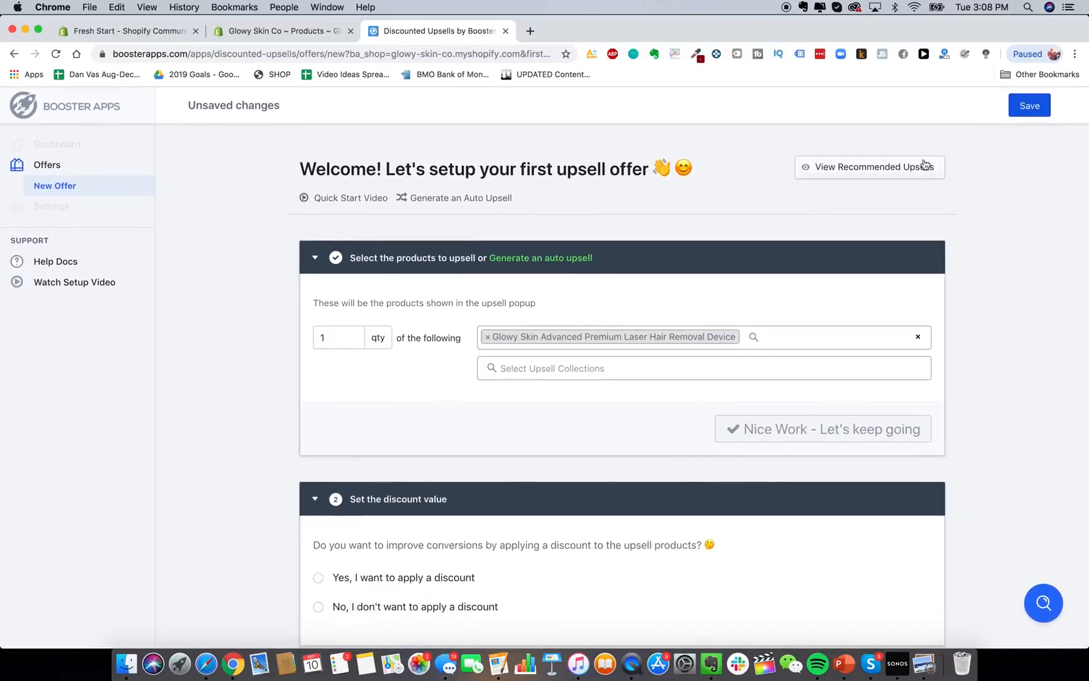
left_click(1029, 112)
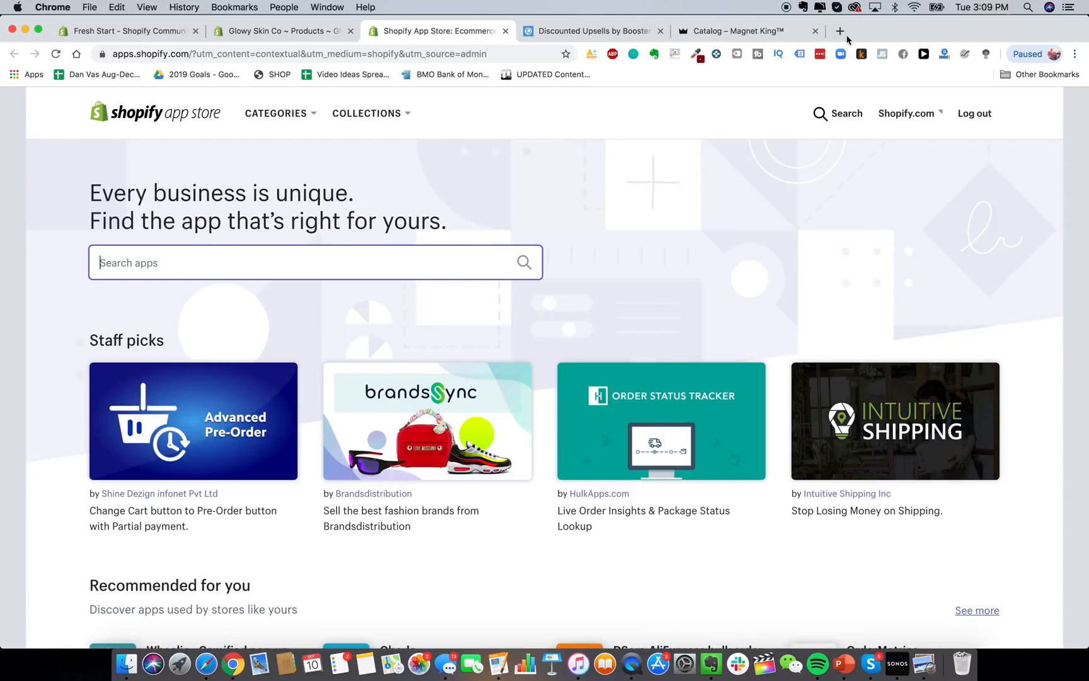
Search the app store for 'oberlo' and add the Oberlo app to the store.
type("oberl")
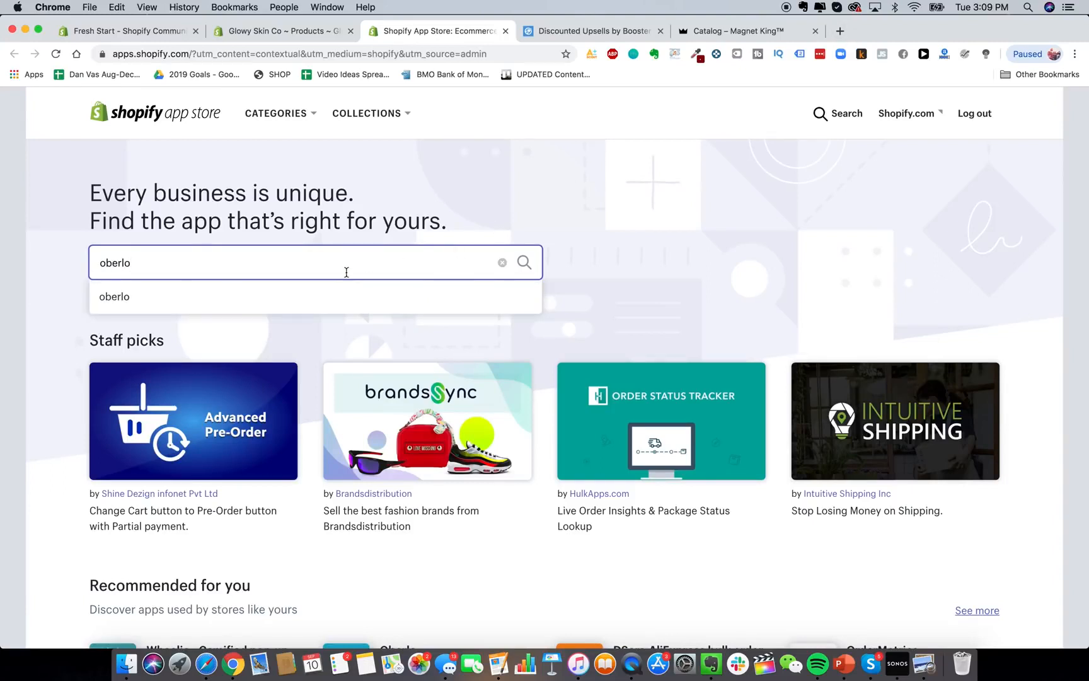
type("o")
left_click(326, 297)
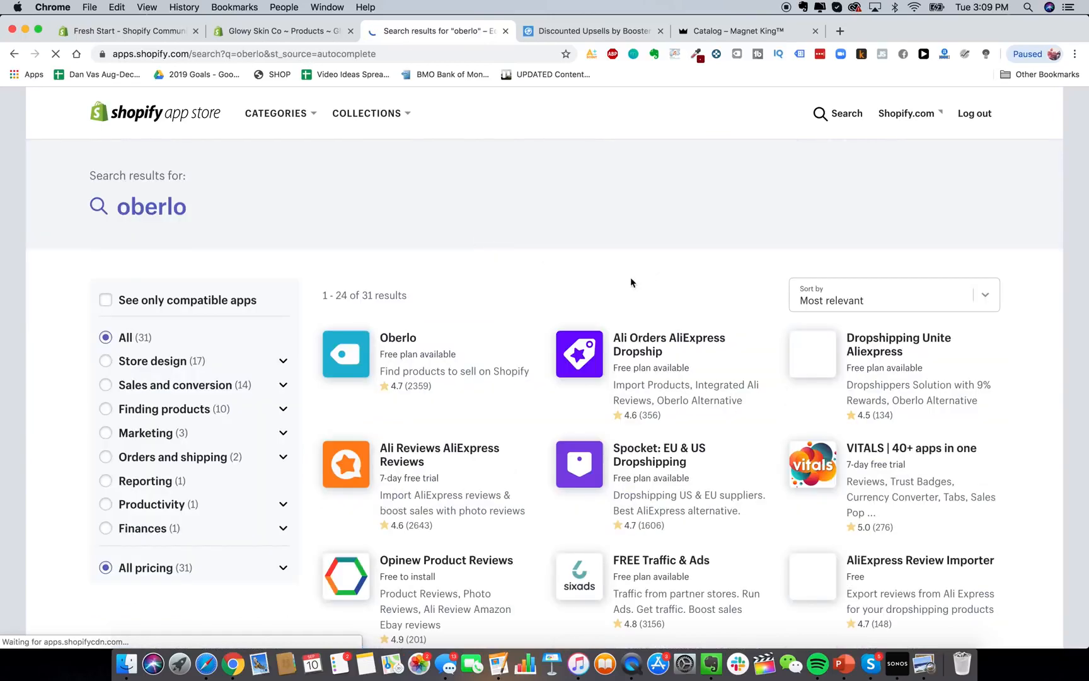
left_click(369, 367)
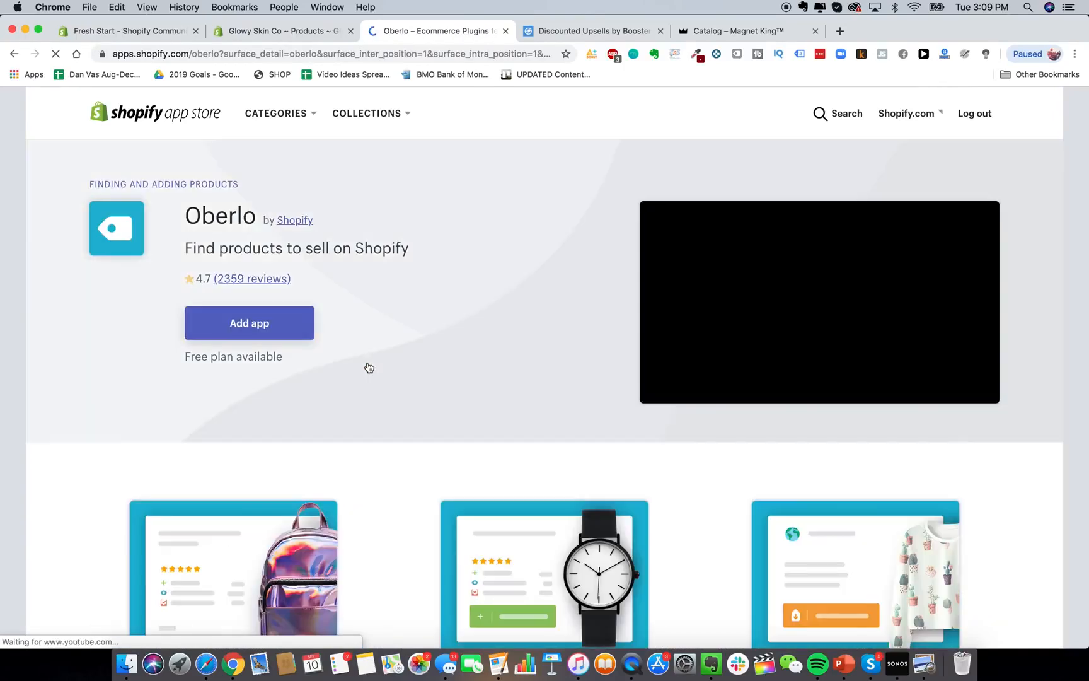
left_click(265, 322)
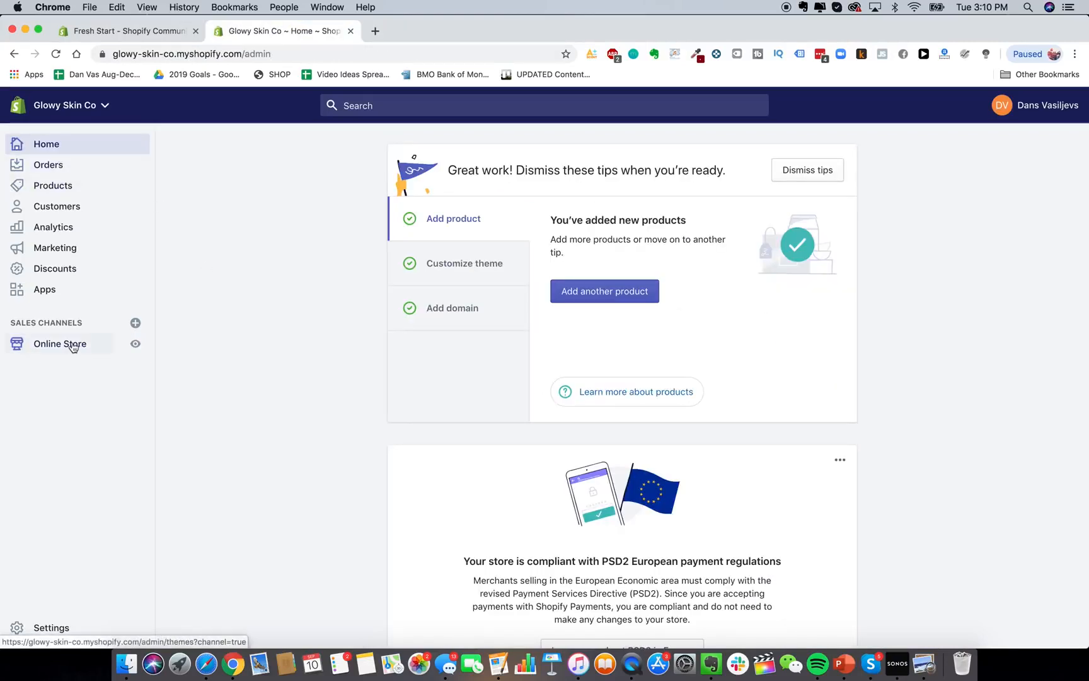
Load the glowyskinco.com storefront in a new tab and look over the page.
left_click(375, 31)
type("glowy")
key("Return")
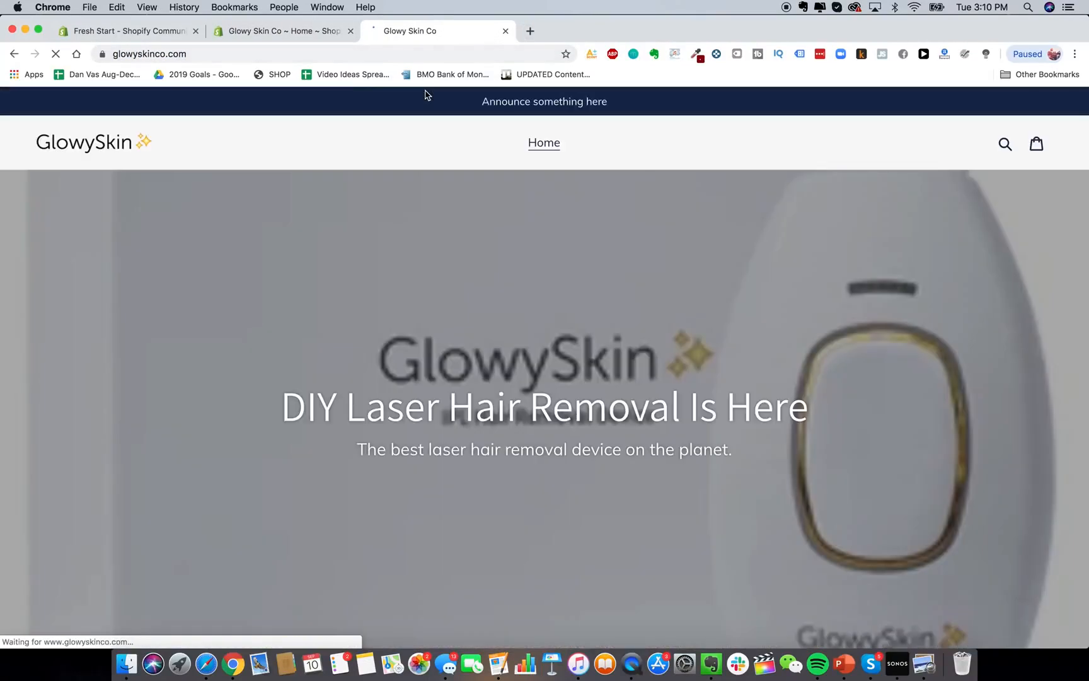
scroll(602, 297, "down", 8)
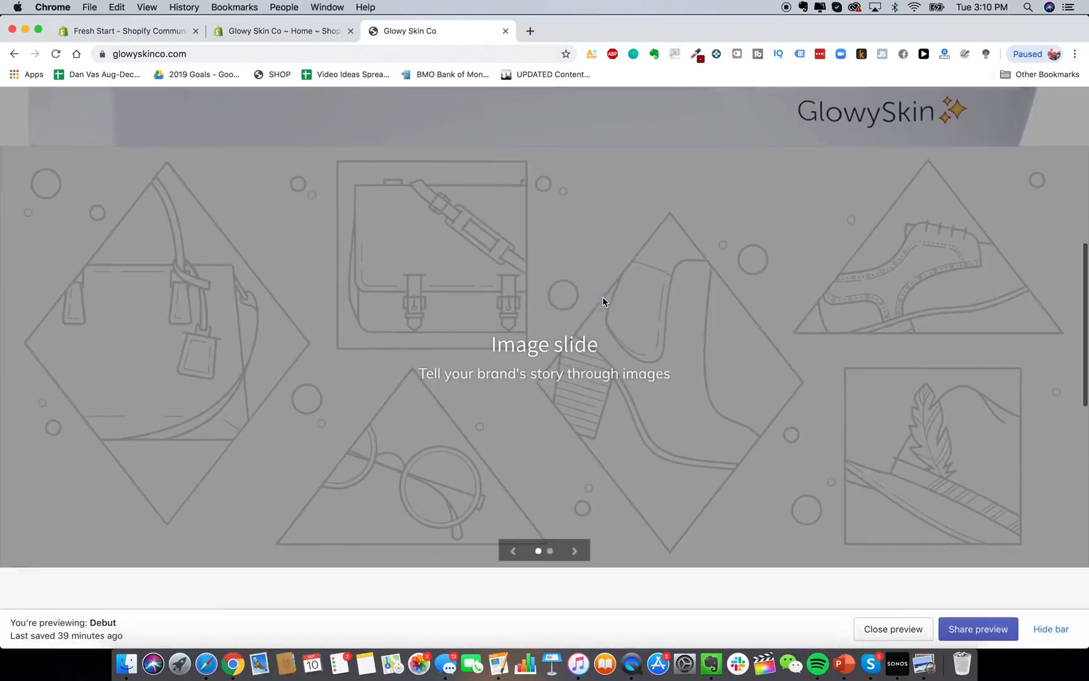
scroll(602, 296, "up", 8)
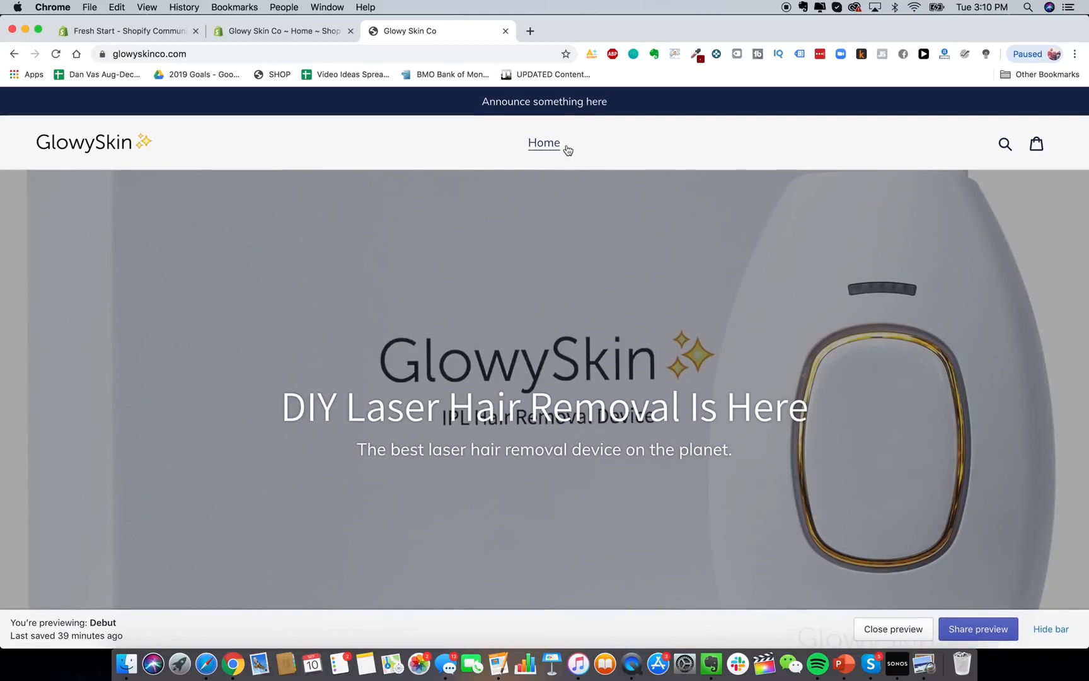
Open Online Store > Navigation > Main menu and start a new menu item.
left_click(283, 31)
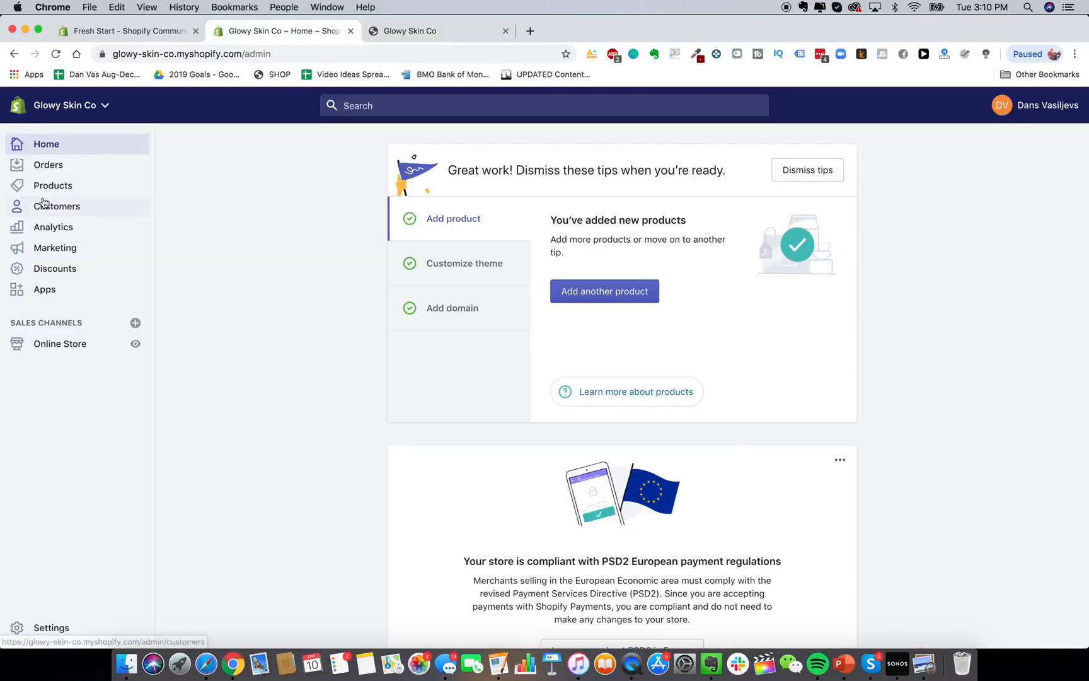
left_click(74, 345)
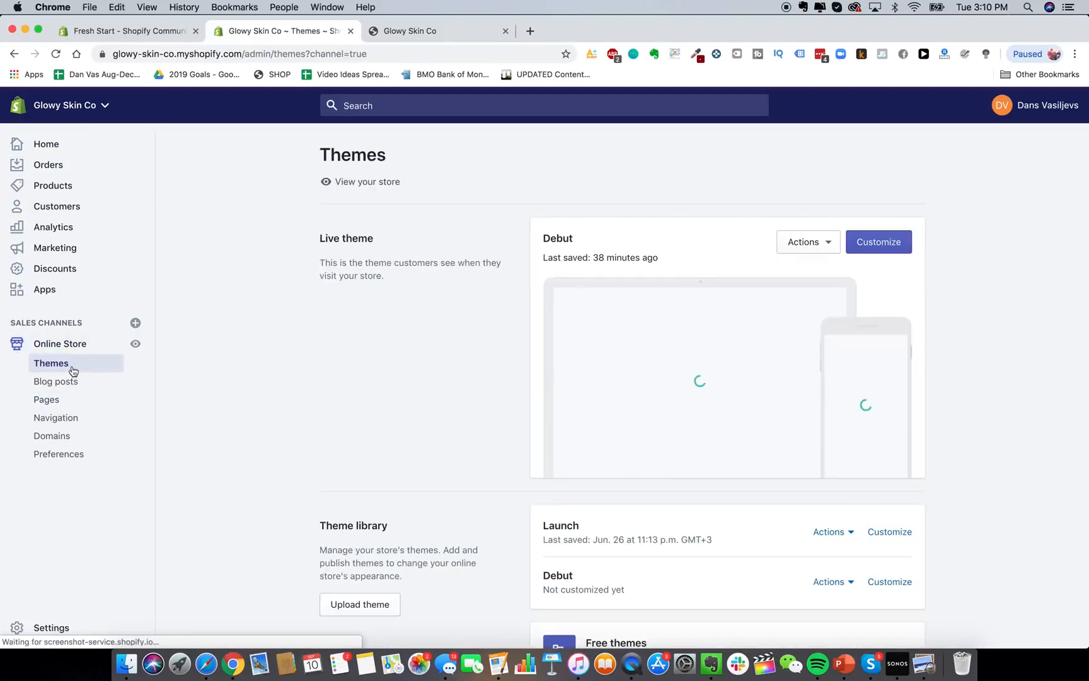
left_click(65, 418)
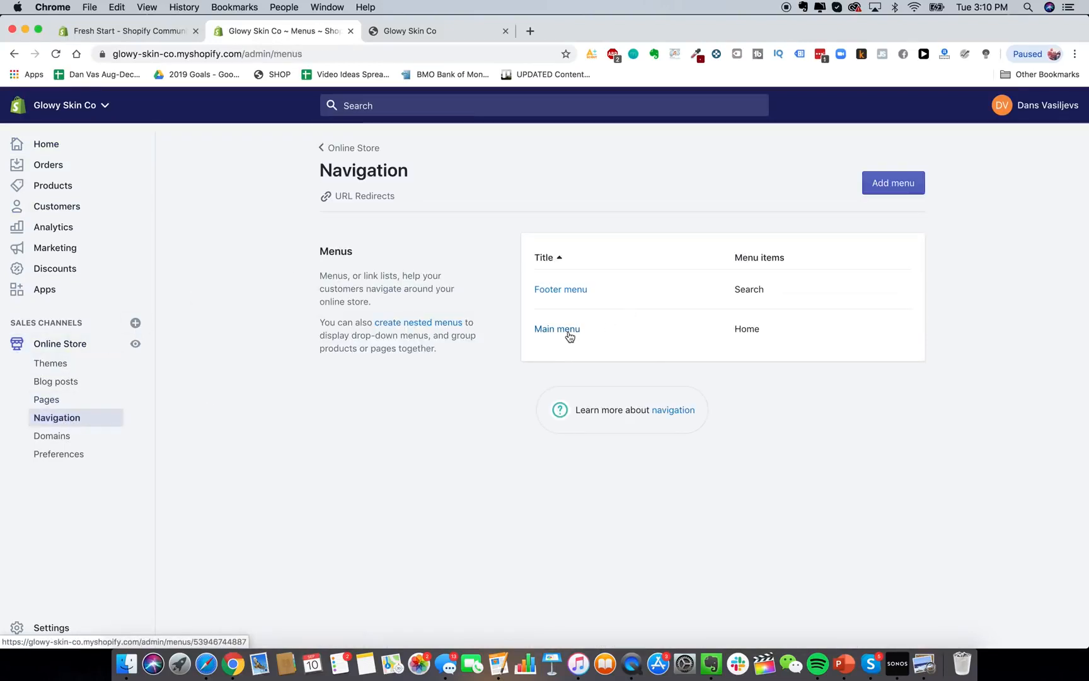
left_click(565, 328)
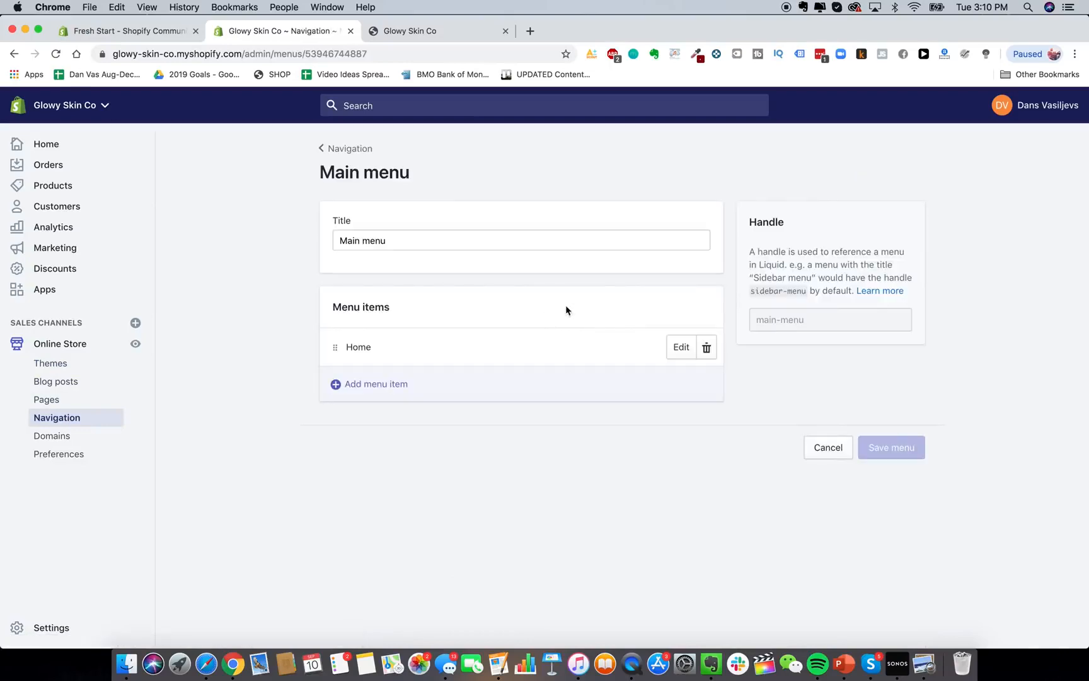
left_click(380, 385)
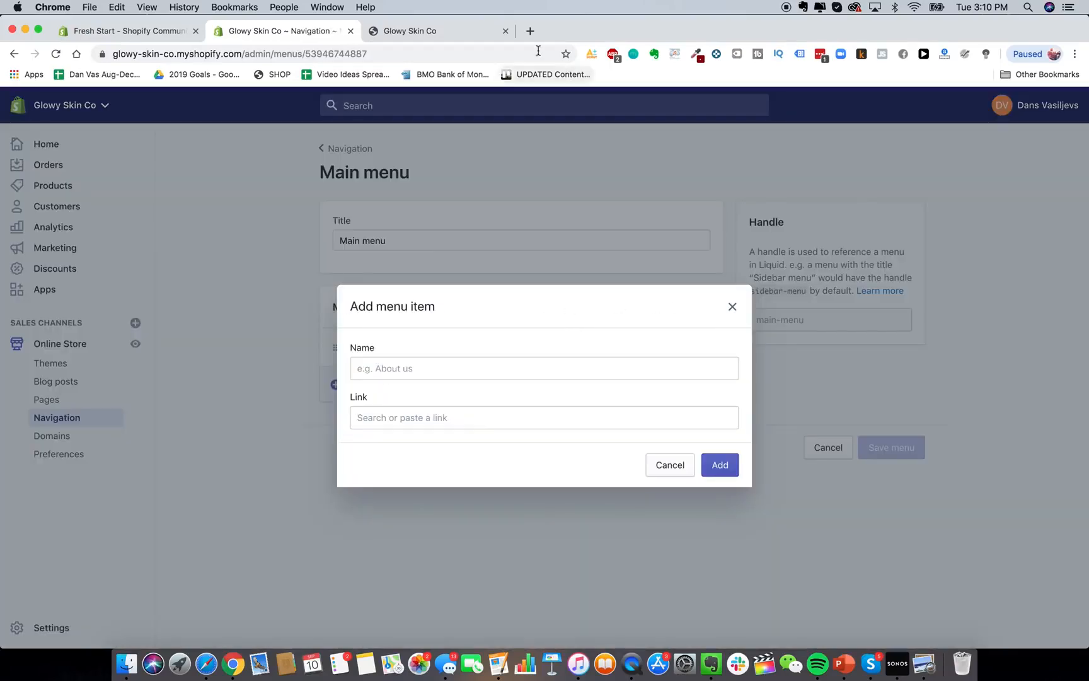
Load heysilkyskin.com in a new tab and view its menu items for reference.
left_click(528, 31)
type("hey")
key("Return")
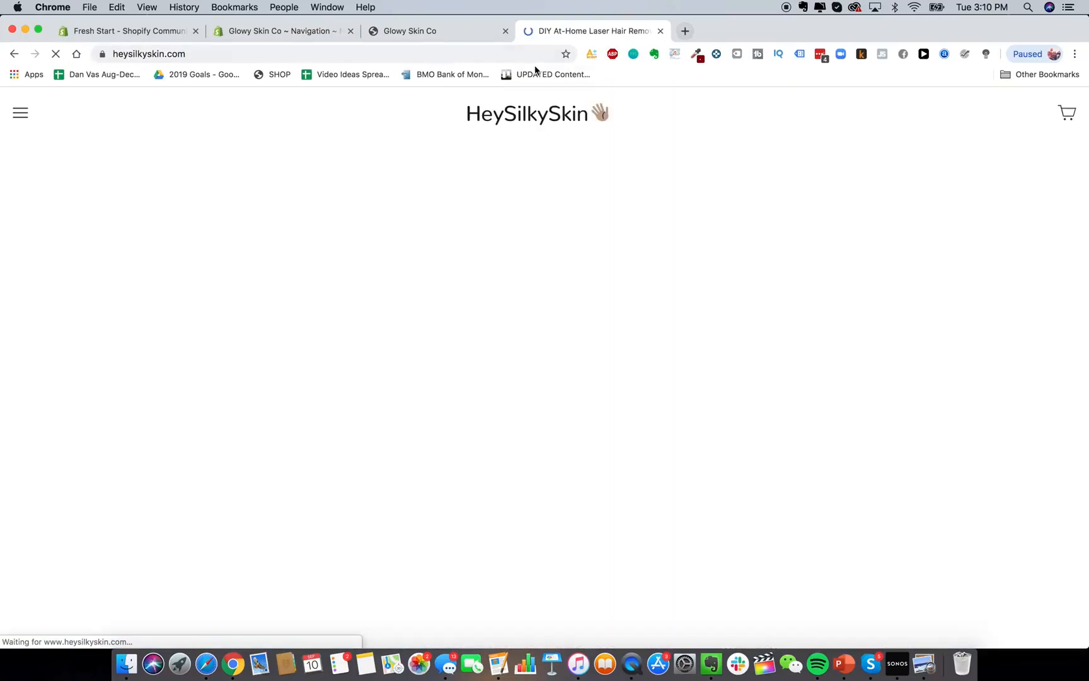
left_click(7, 114)
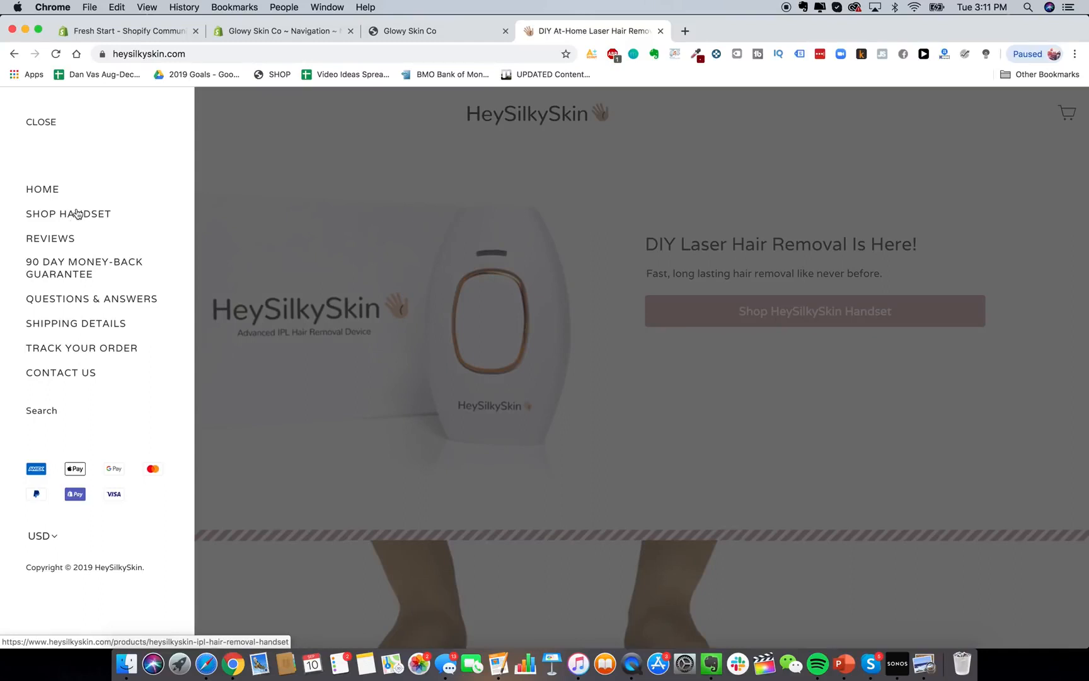
Back in the admin, enter 'Shop Hand' as the new menu item's name.
left_click(282, 31)
left_click(398, 369)
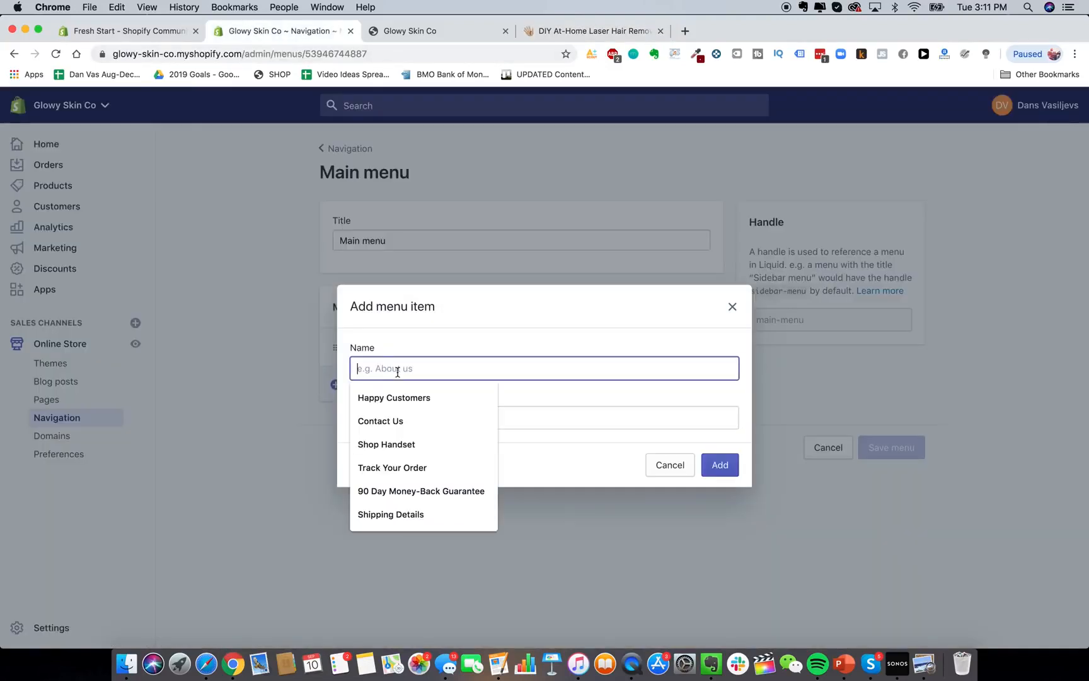
type("Shop Had")
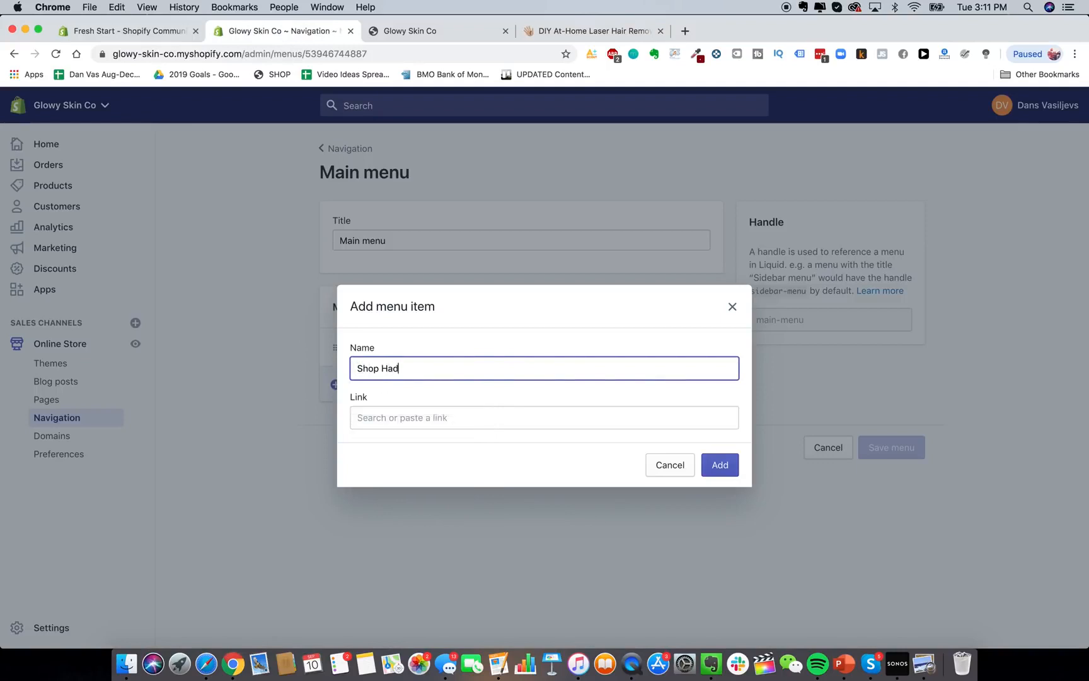
key("BackSpace")
type("nd")
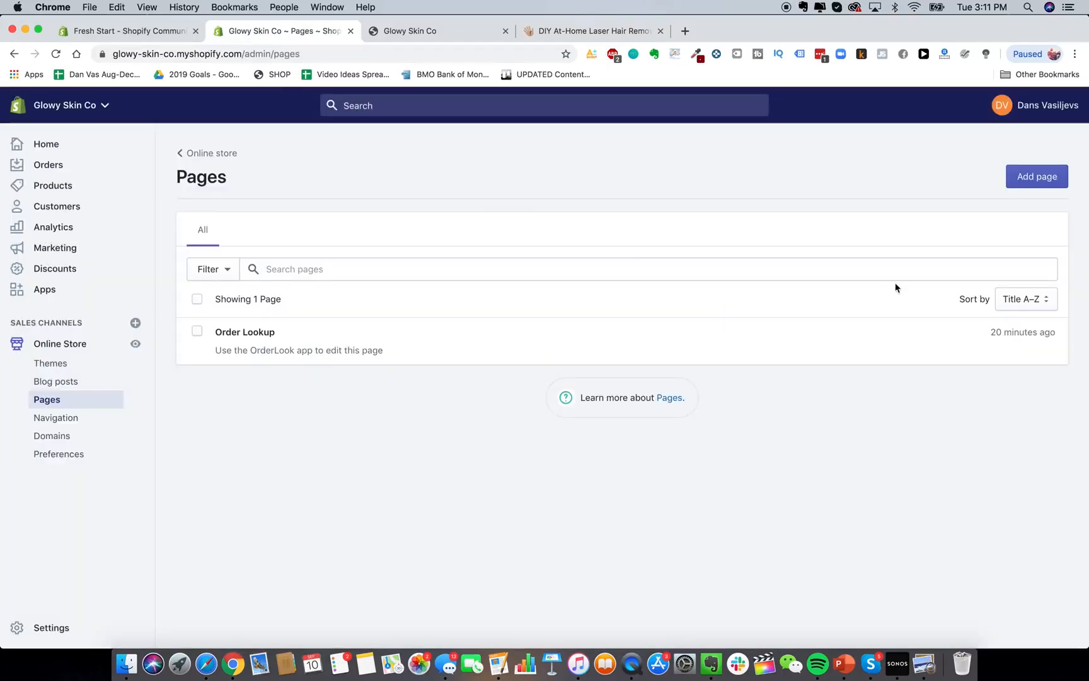
Create and save a new page titled 'Reviews'.
left_click(1037, 176)
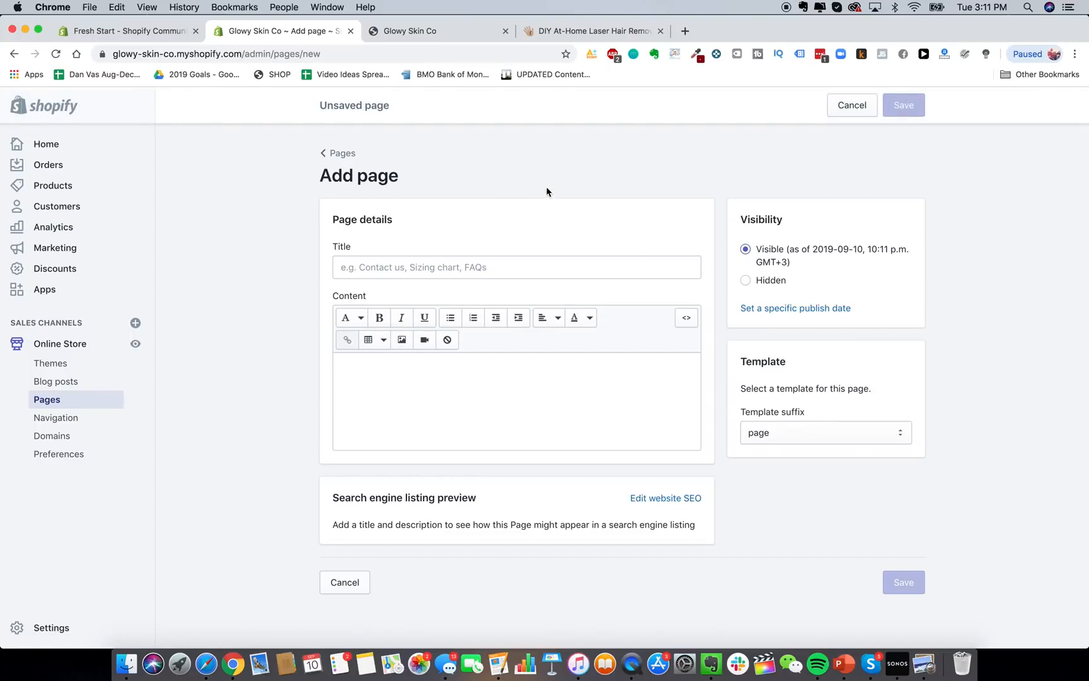
left_click(585, 26)
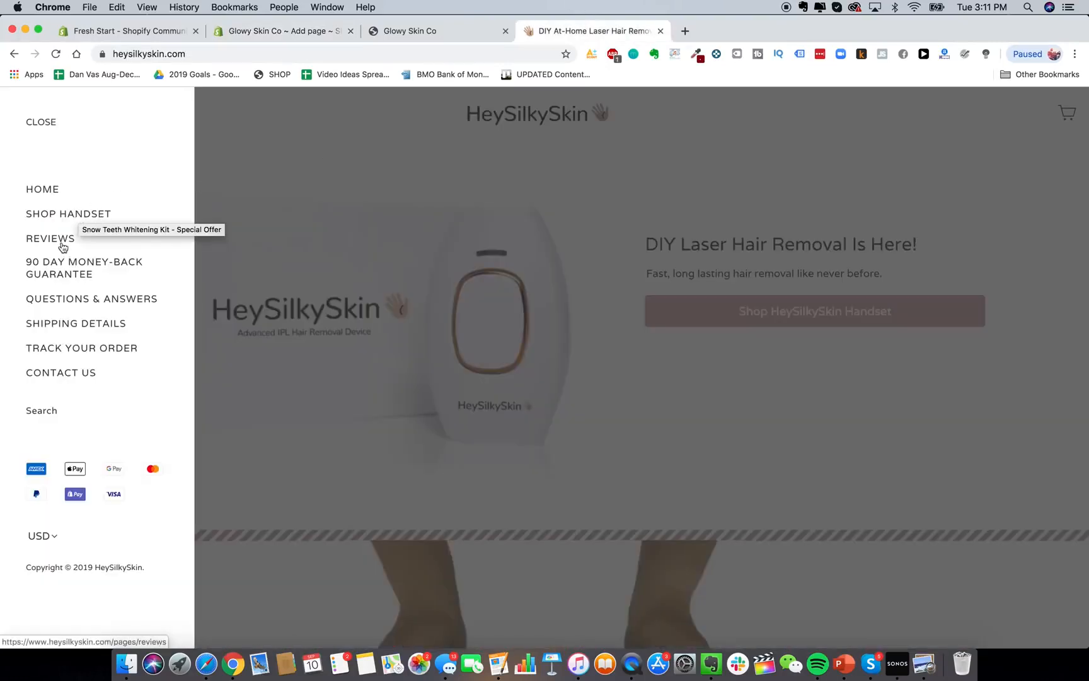
left_click(143, 34)
left_click(230, 36)
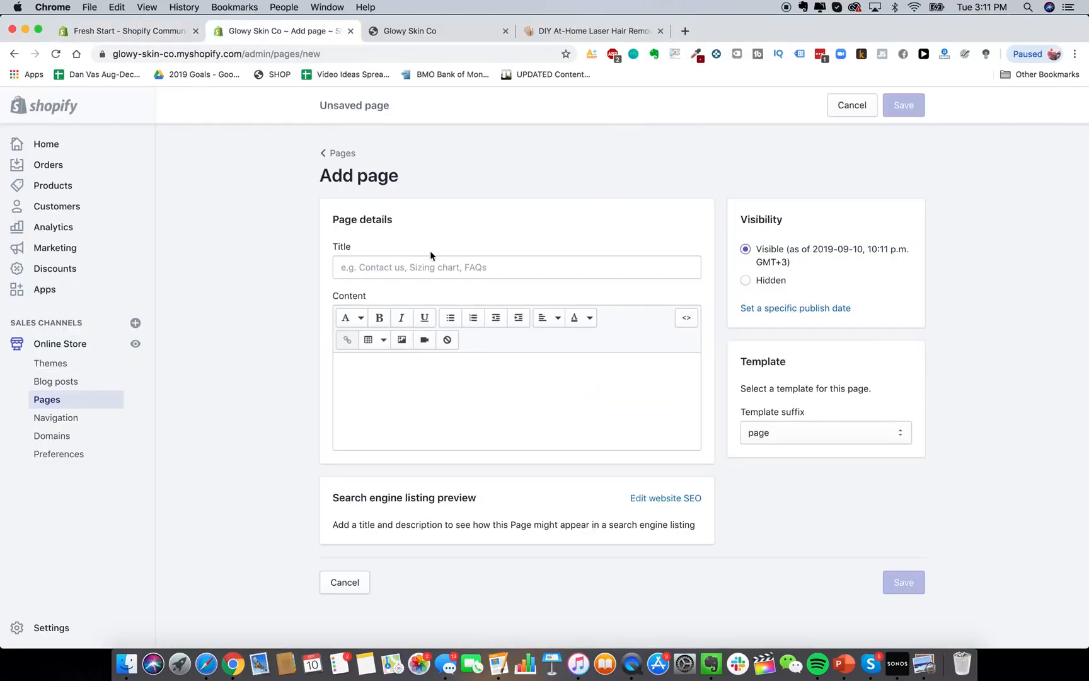
left_click(426, 260)
type("Reviews")
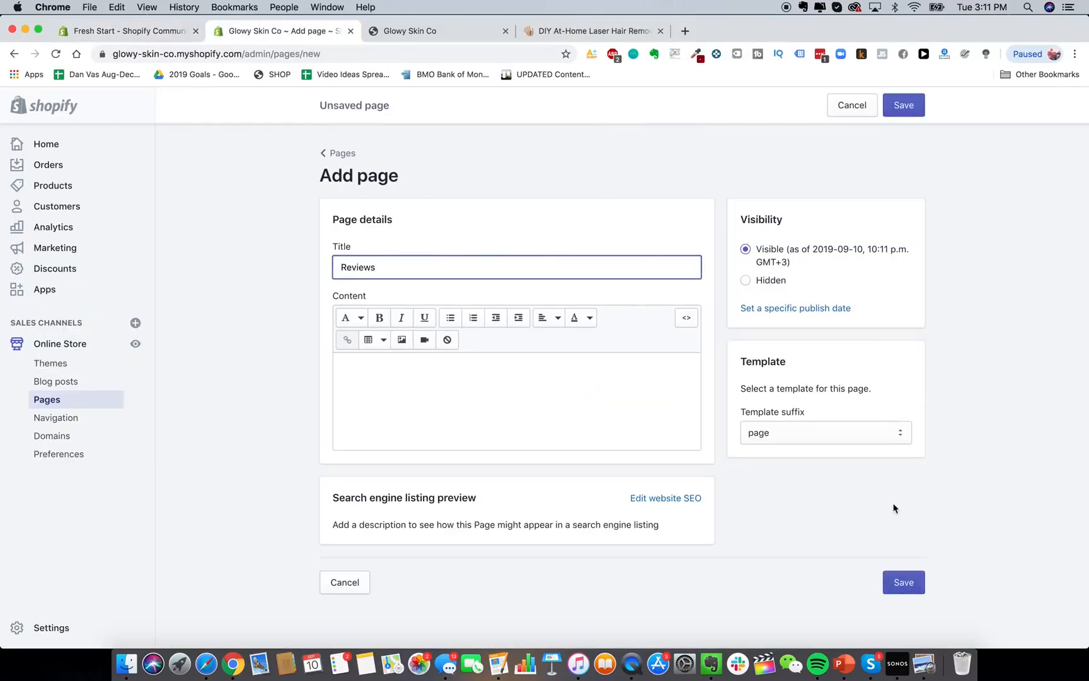
left_click(893, 508)
left_click(909, 581)
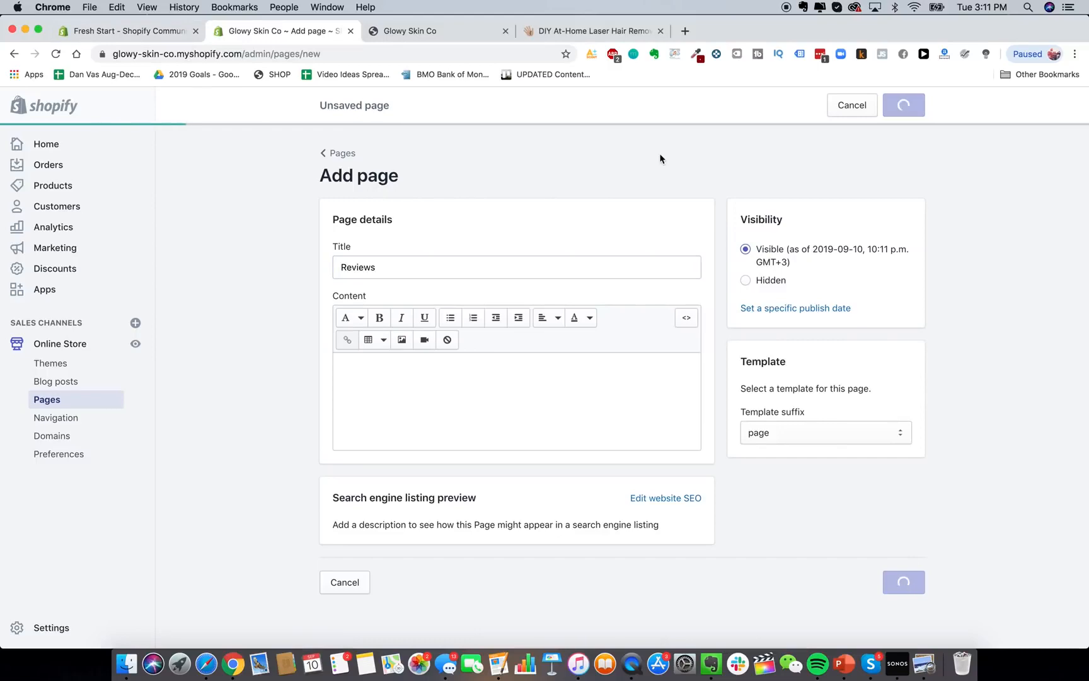
After checking the live store's guarantee page, create the Lifetime Warranty + Guarantee page.
left_click(593, 31)
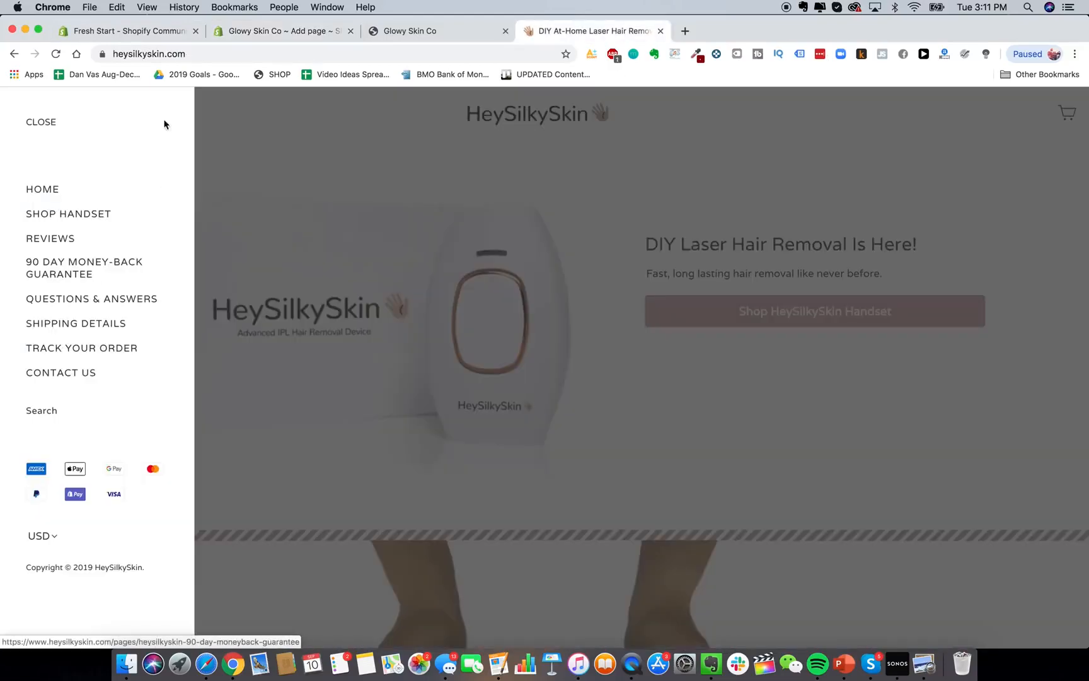
left_click(135, 270)
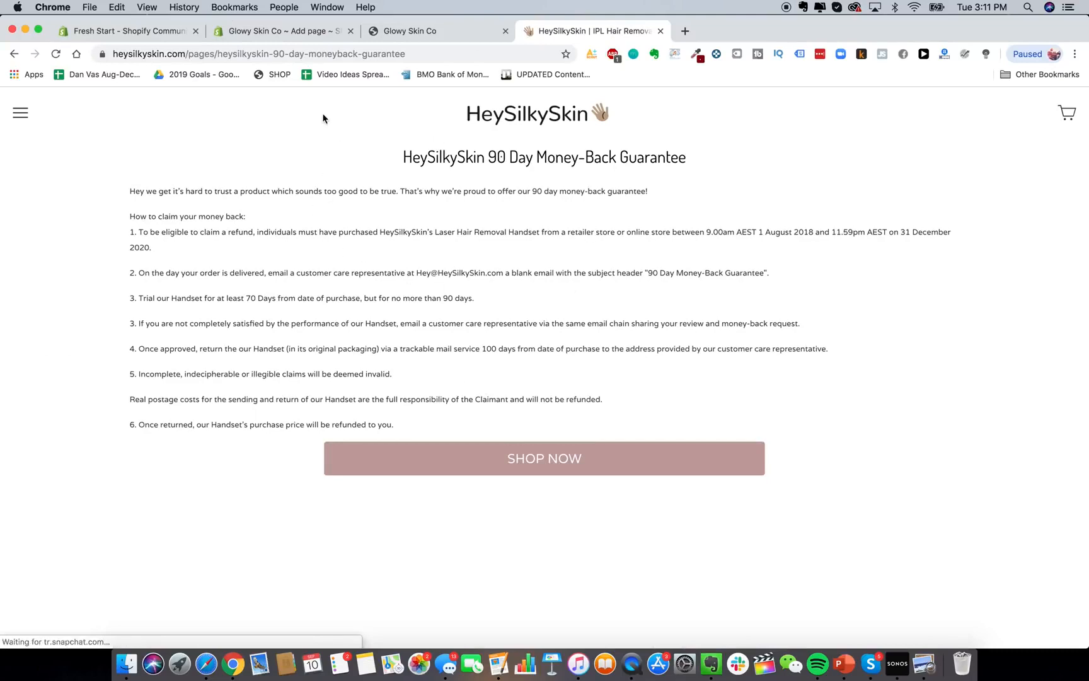
left_click(295, 34)
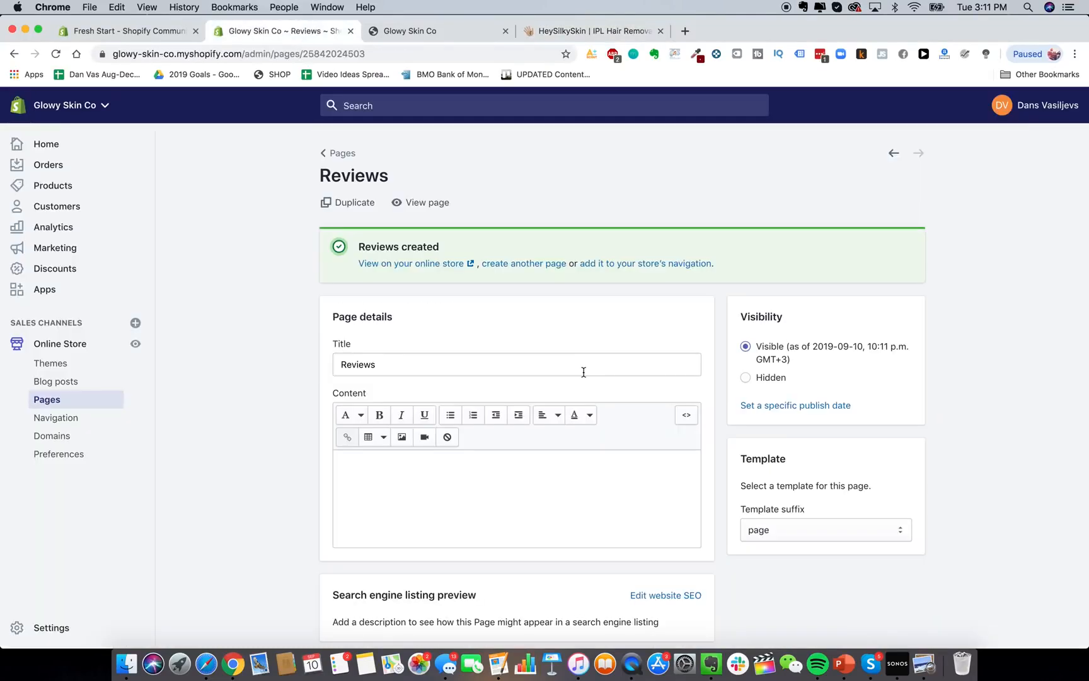
left_click(332, 153)
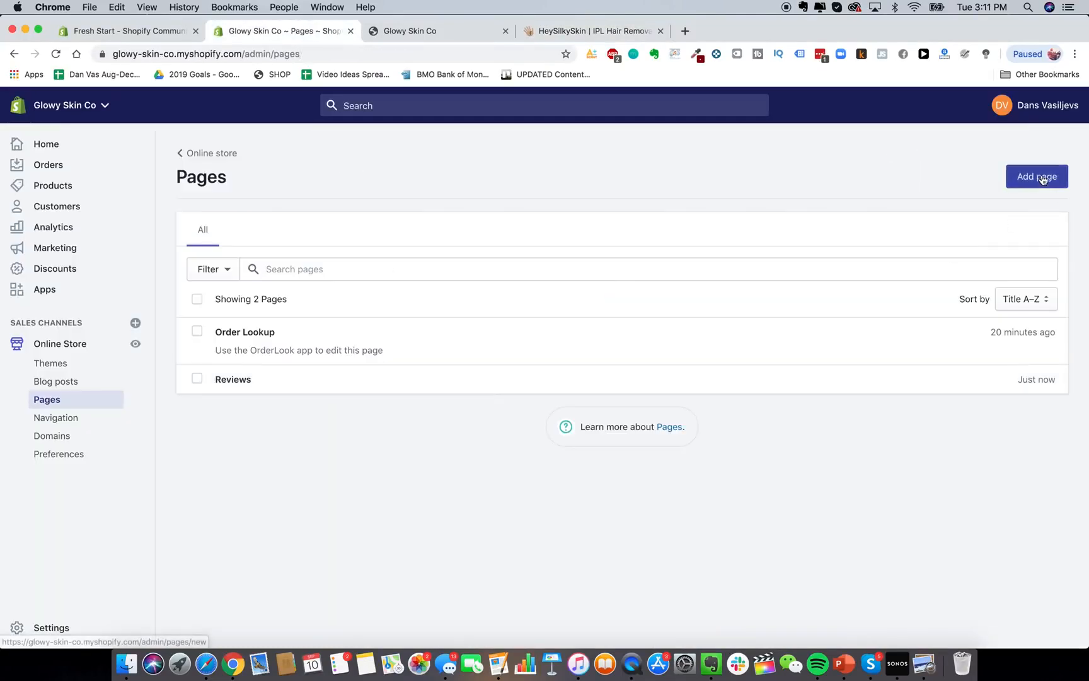
left_click(1039, 177)
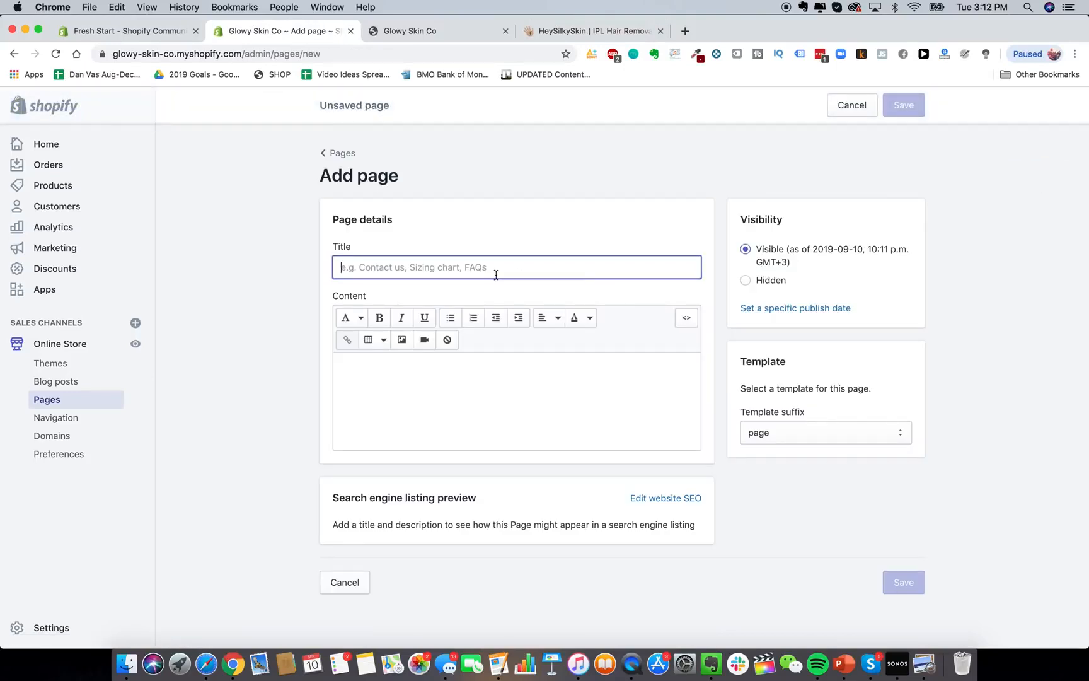
type("Lifetime Warranty + Guarantee")
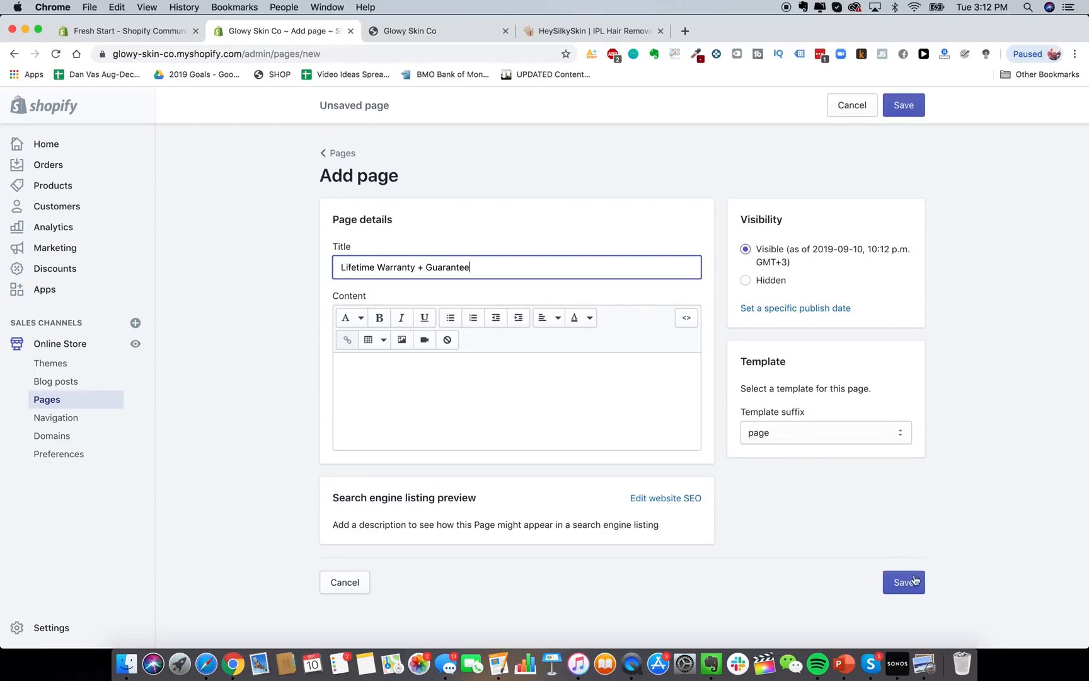
left_click(915, 580)
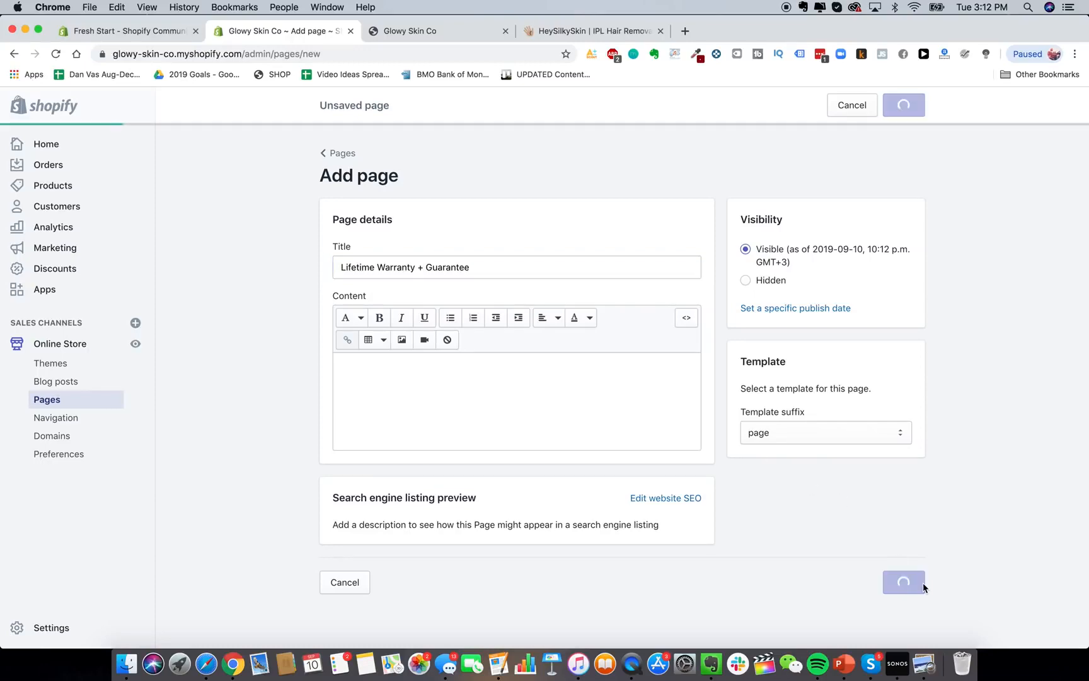
After checking the live store's side menu, create the Shipping Details page.
left_click(598, 32)
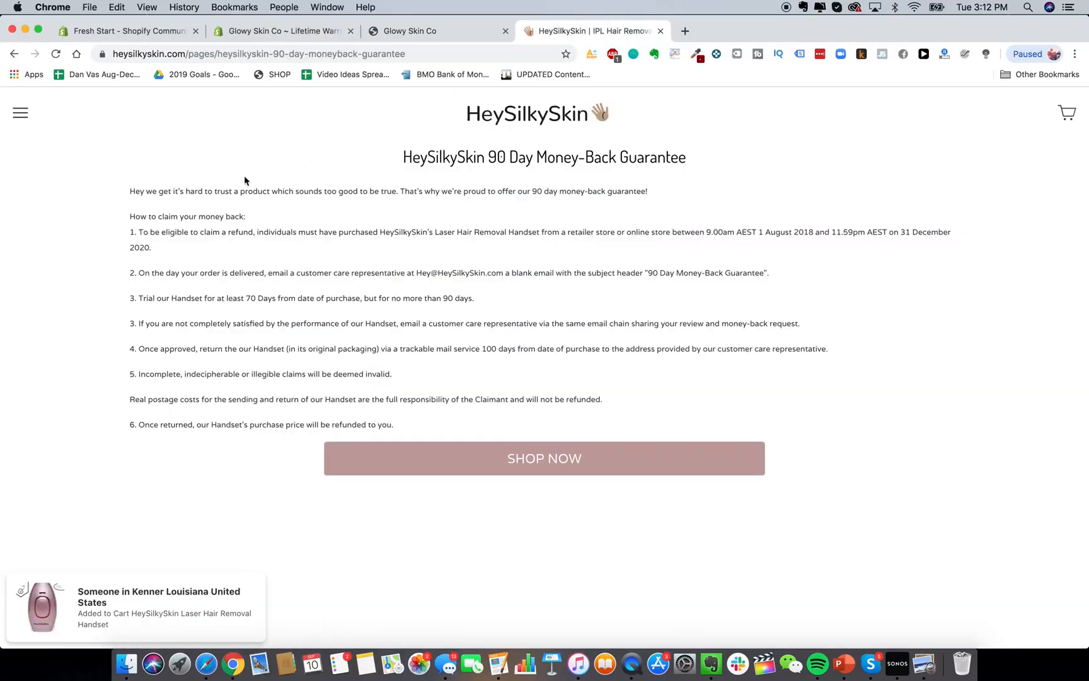
left_click(20, 112)
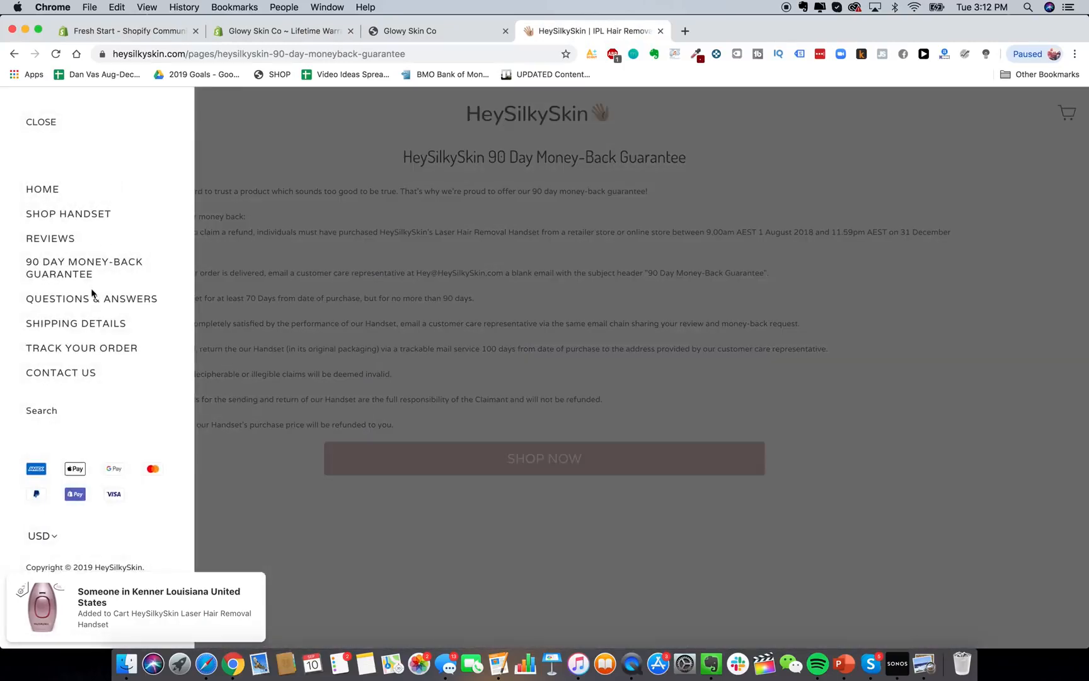
left_click(281, 37)
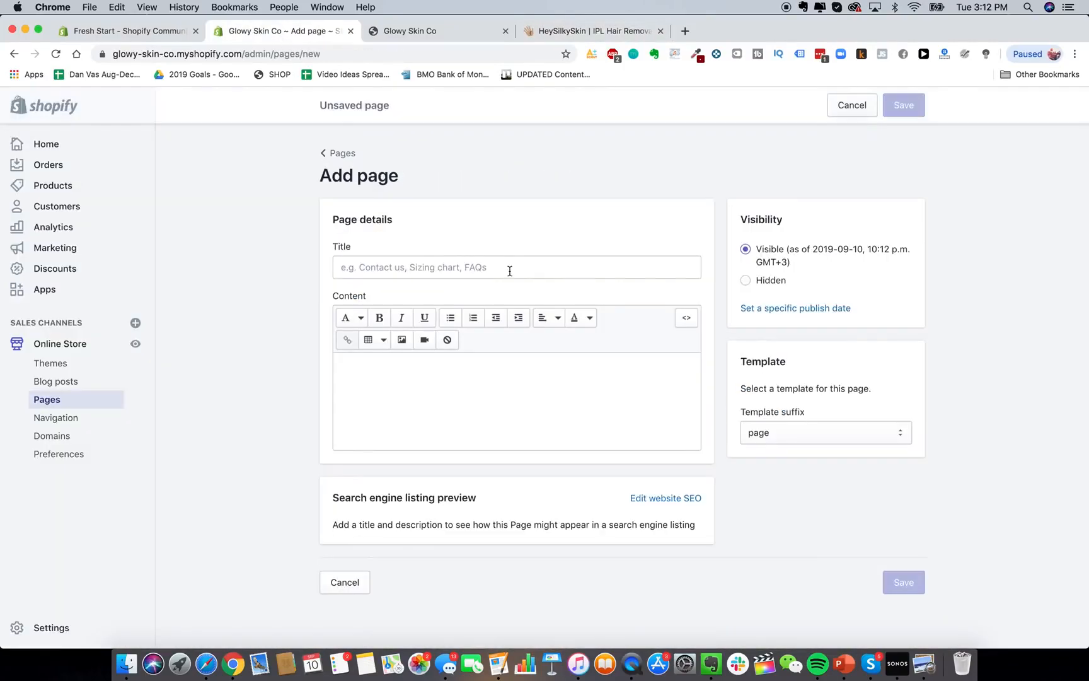
left_click(509, 269)
type("O")
key("BackSpace")
type("S")
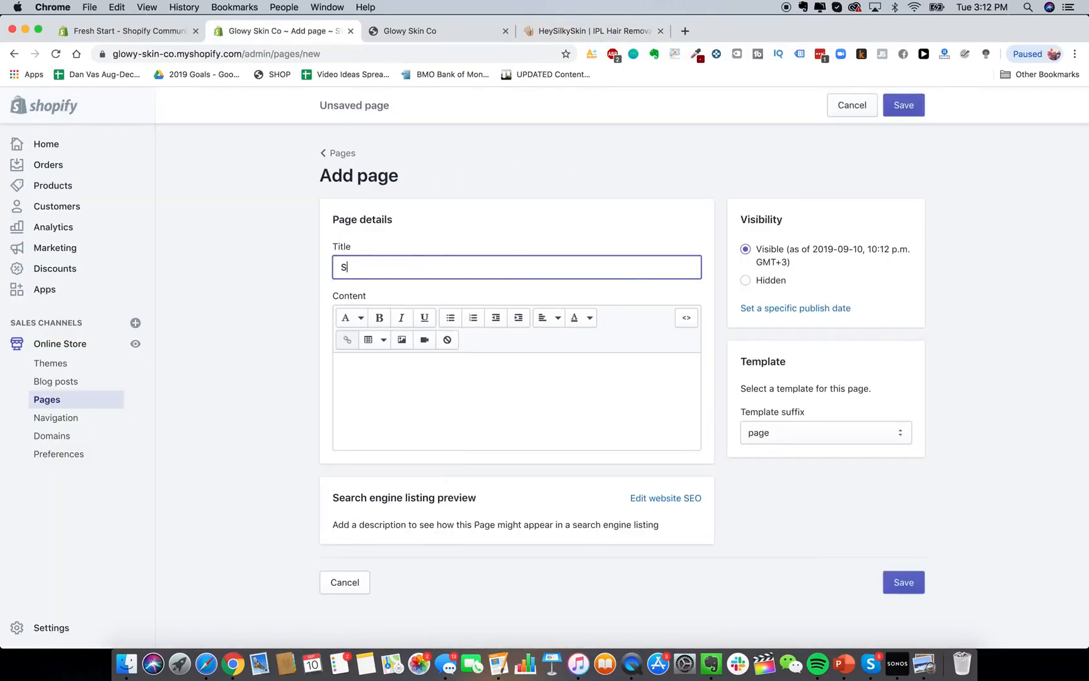
type("hipping Detail")
key("Return")
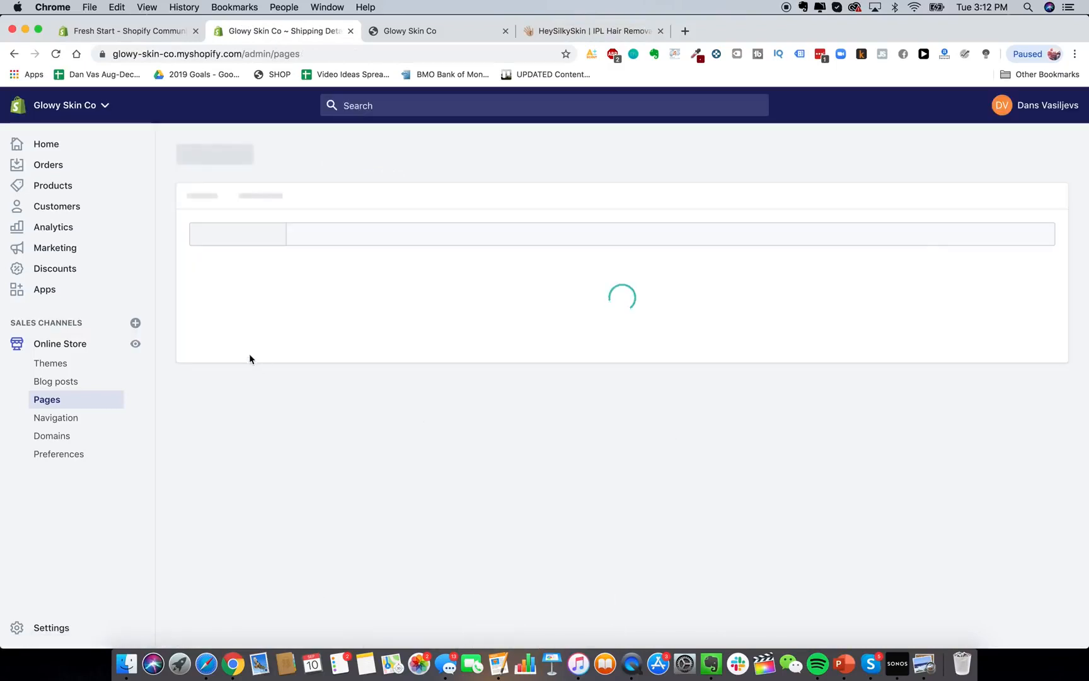
Retitle the Order Lookup page to 'Track Your Order' and save it.
left_click(801, 370)
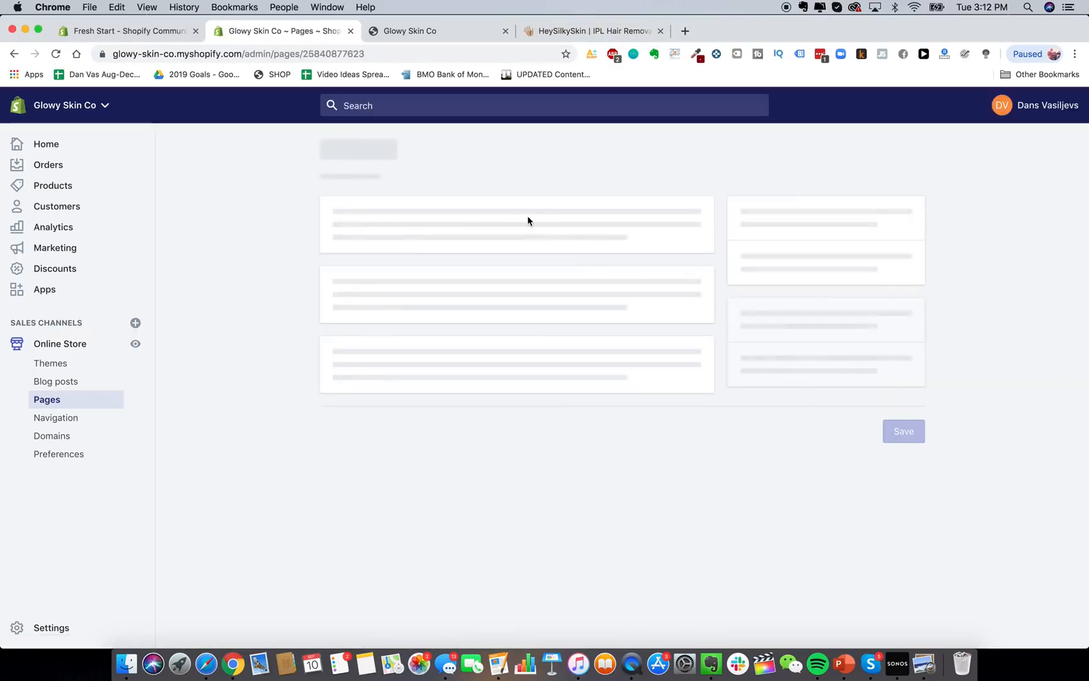
triple_click(398, 299)
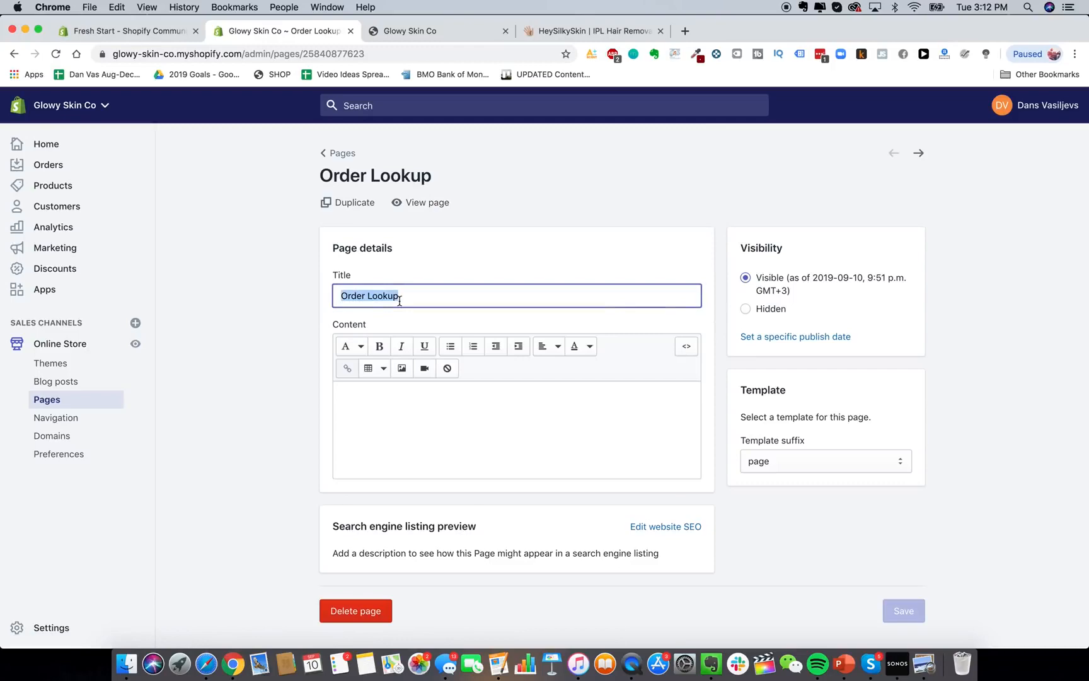
type("Track Your Order")
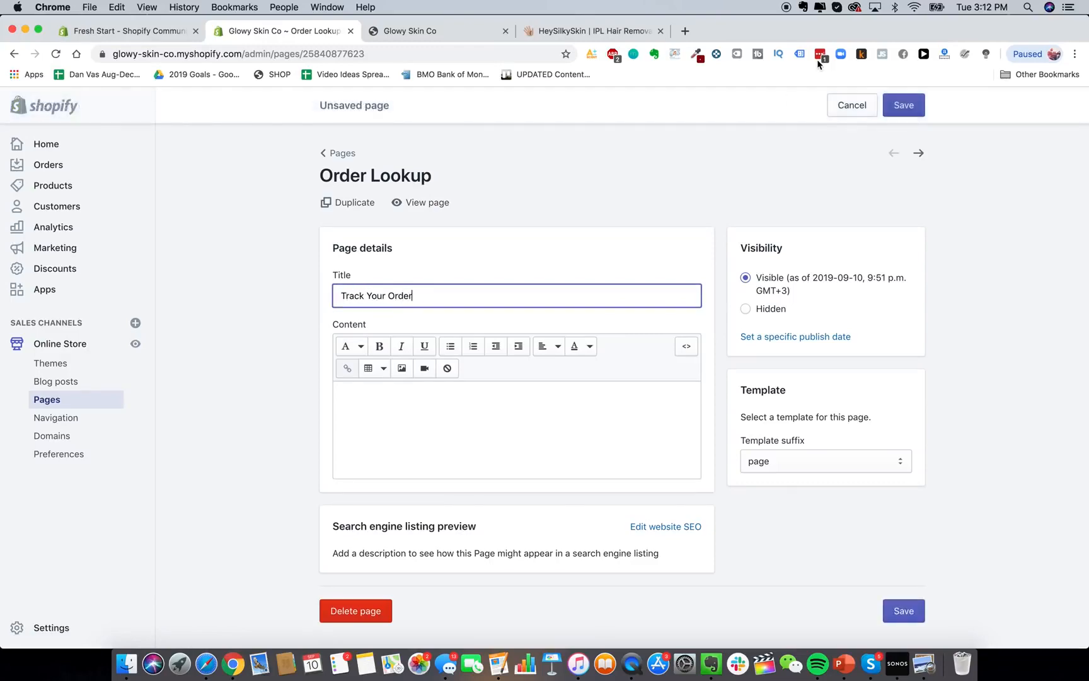
left_click(904, 105)
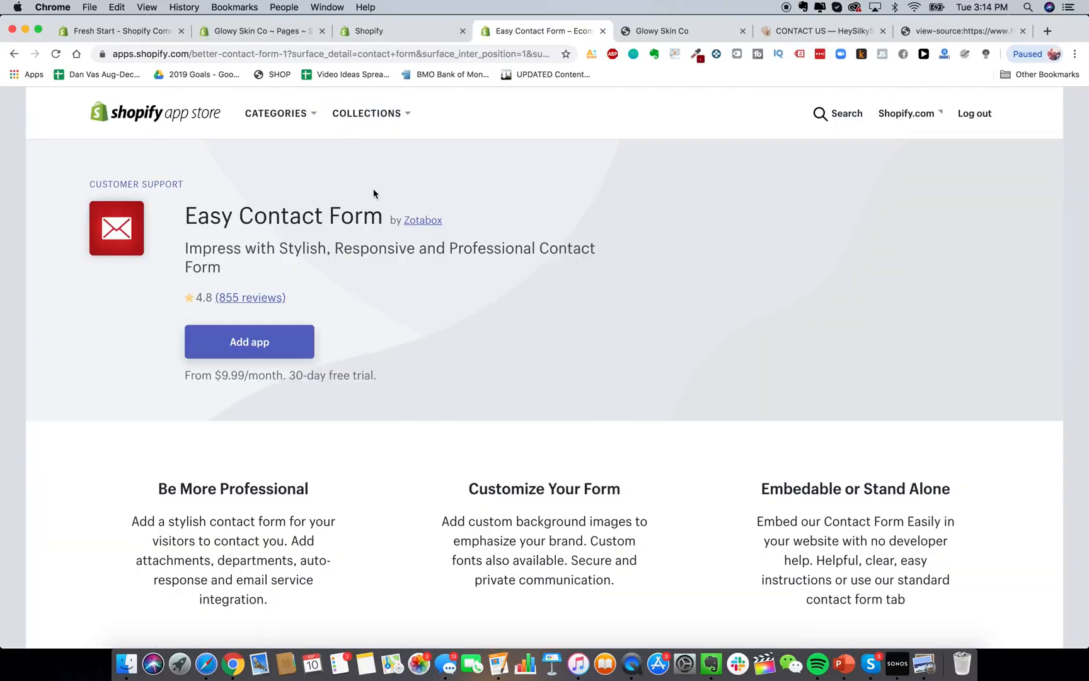
Add the Easy Contact Form app and approve its installation.
left_click(271, 353)
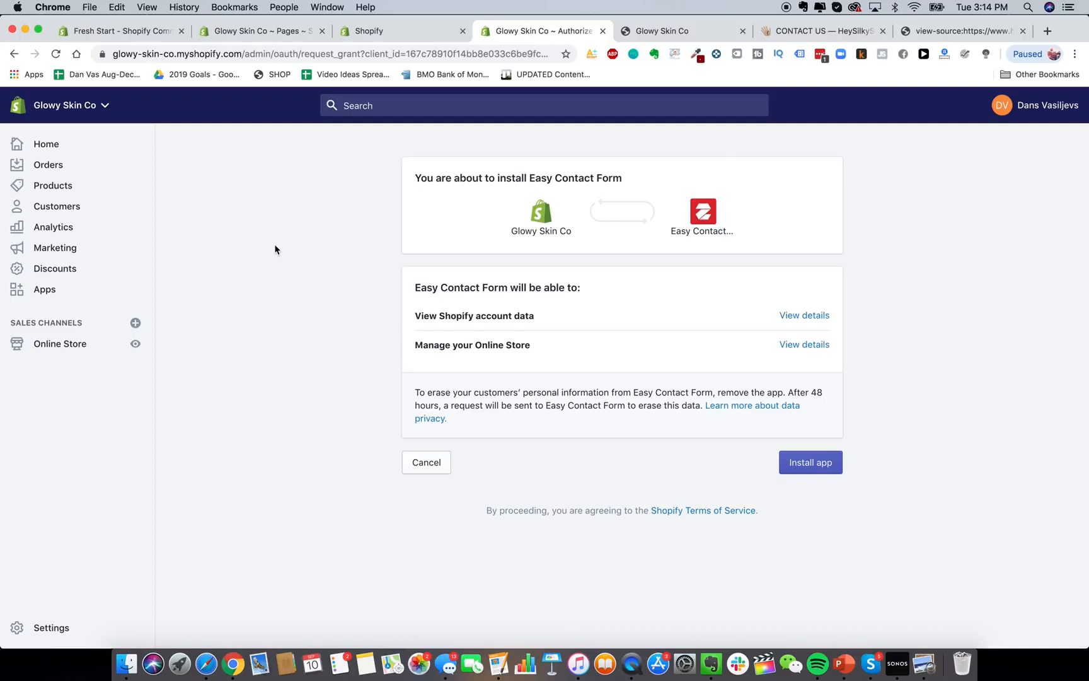
left_click(791, 461)
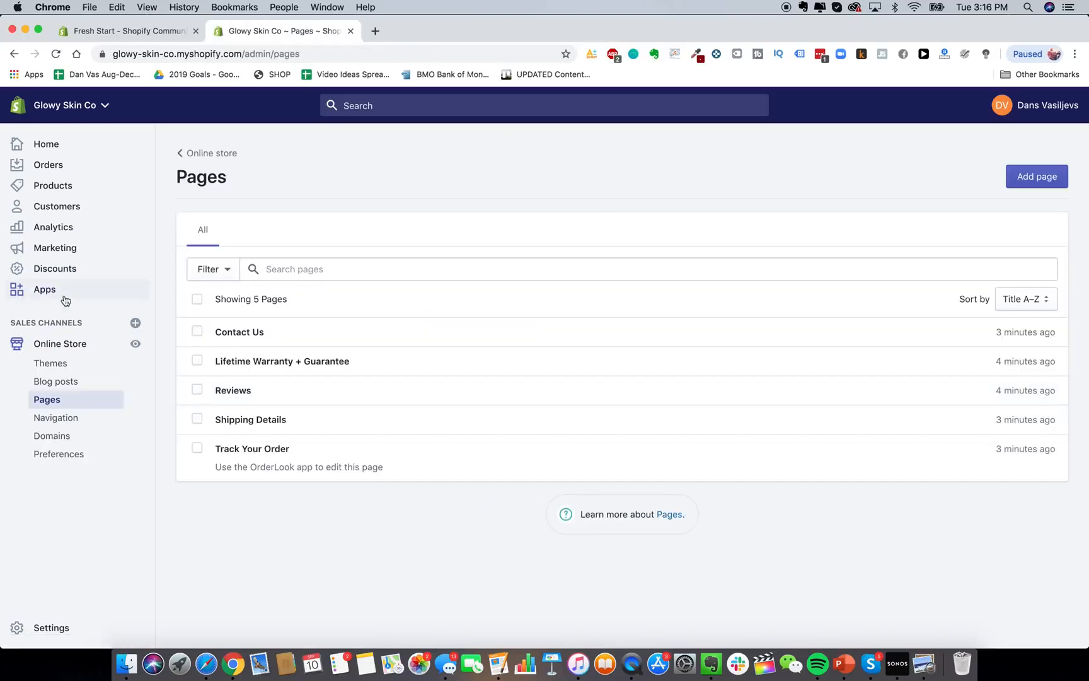
Add a Contact Us item to the Main menu, linked to the Contact Us page.
left_click(63, 418)
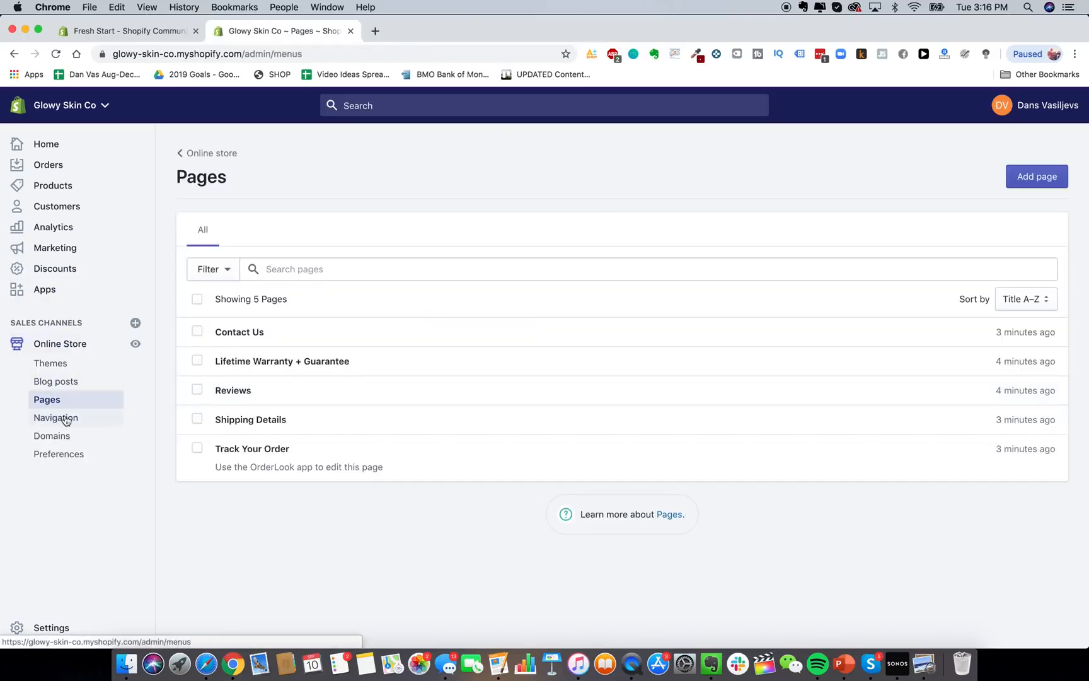
left_click(561, 328)
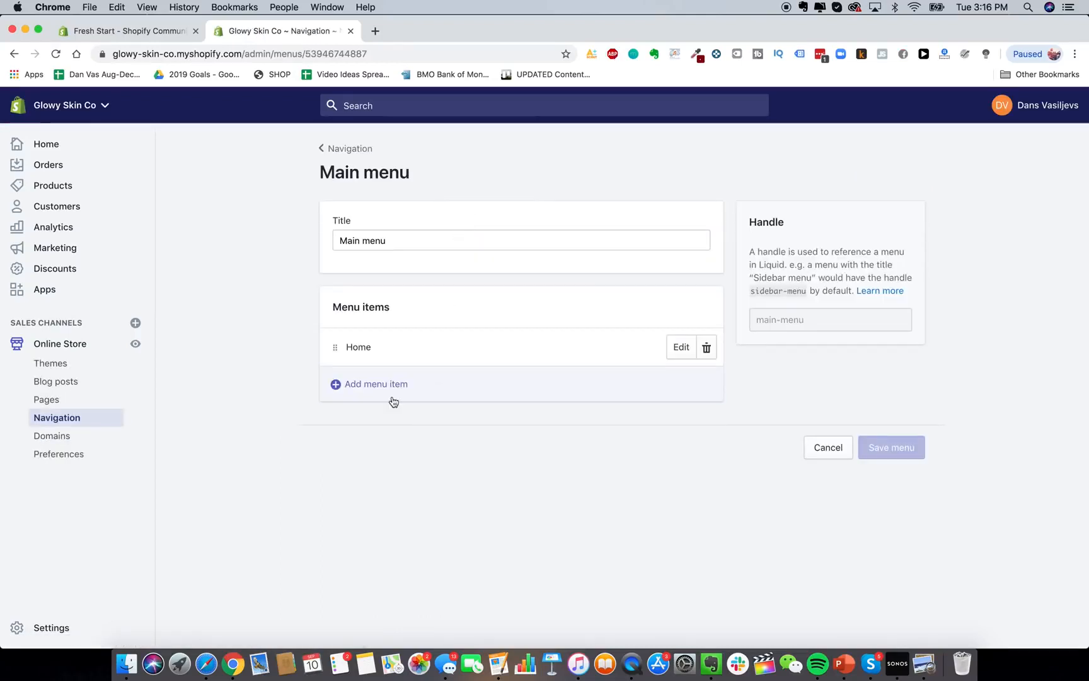
left_click(385, 380)
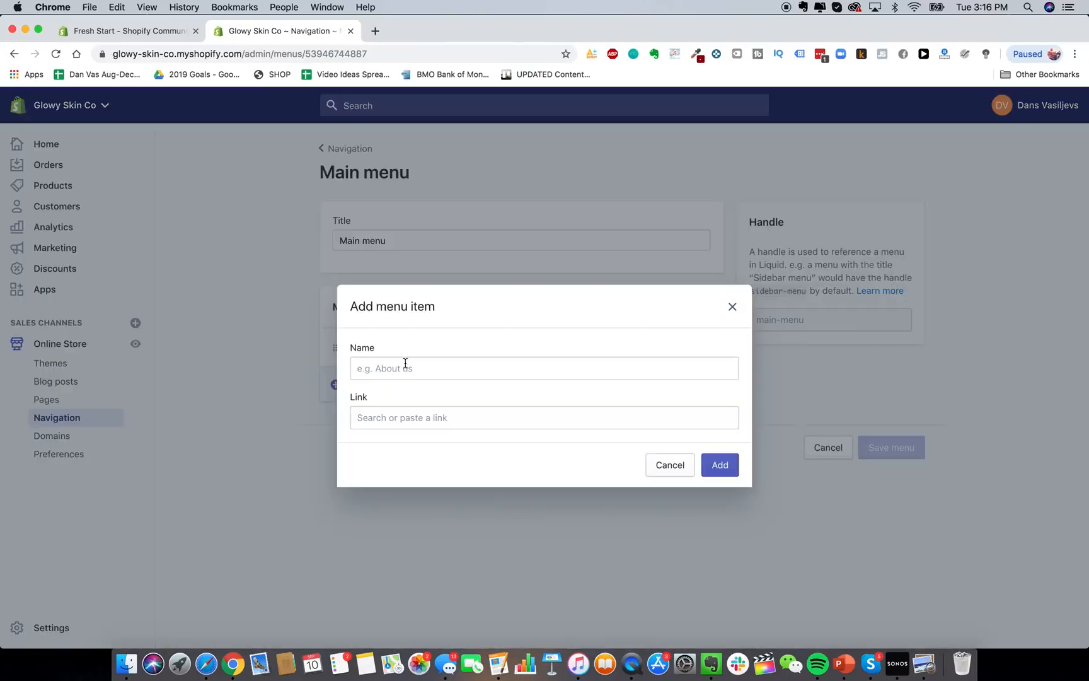
left_click(405, 363)
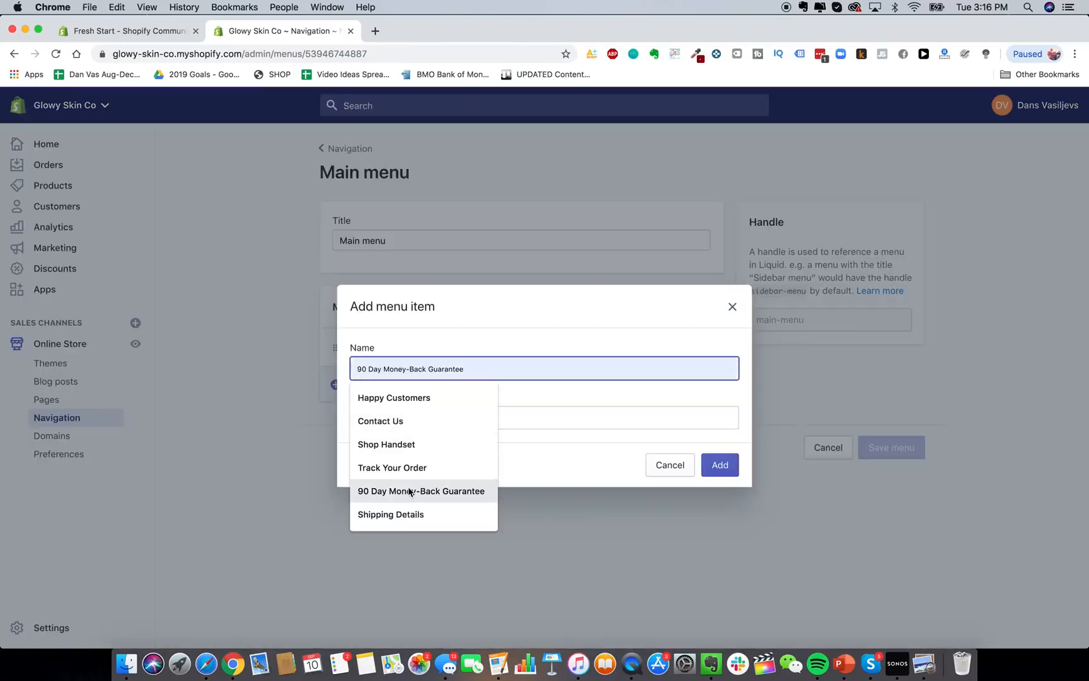
left_click(418, 427)
left_click(441, 419)
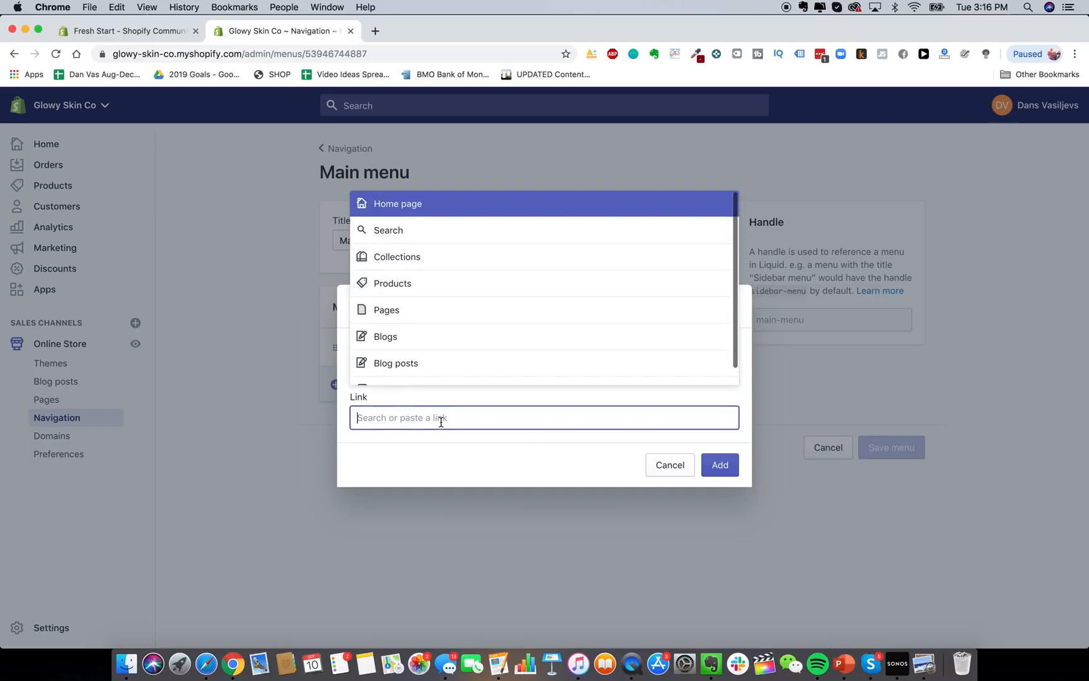
left_click(427, 307)
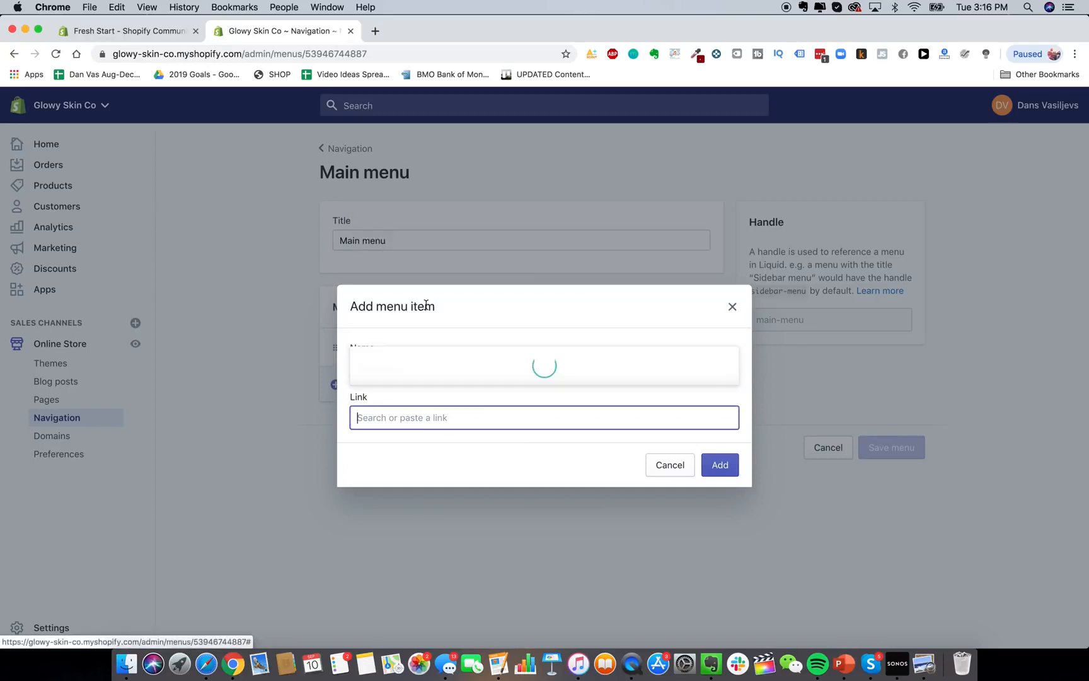
left_click(433, 268)
left_click(717, 465)
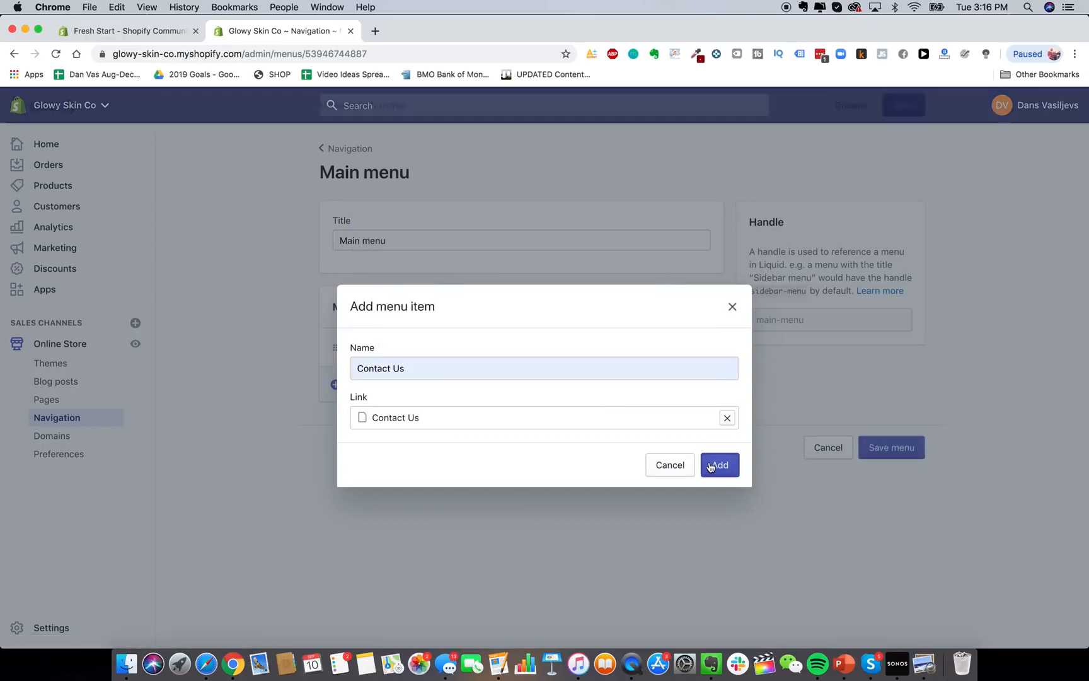
Add a Shop Handset menu item linked to the laser hair removal device product.
left_click(425, 417)
left_click(418, 371)
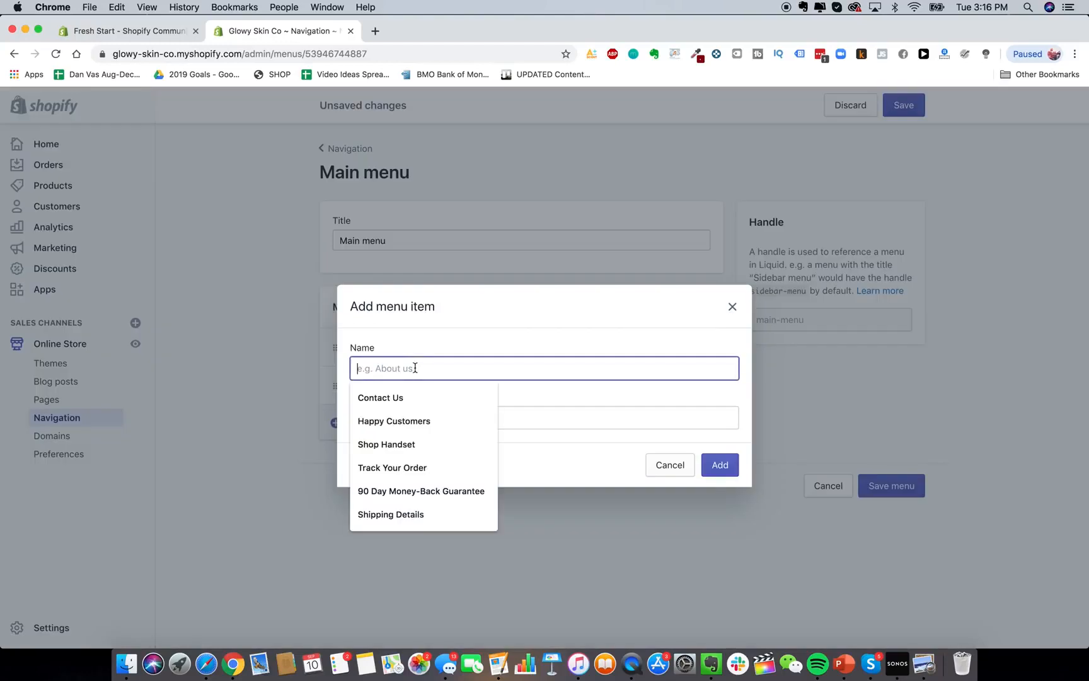
left_click(415, 438)
left_click(416, 416)
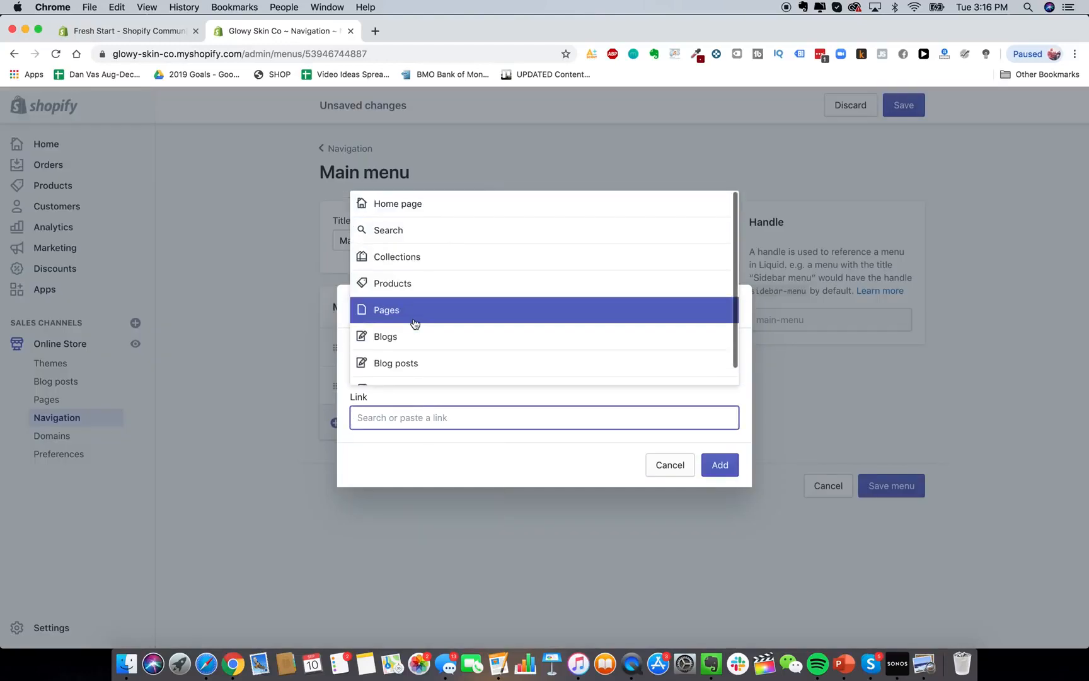
left_click(419, 287)
left_click(435, 366)
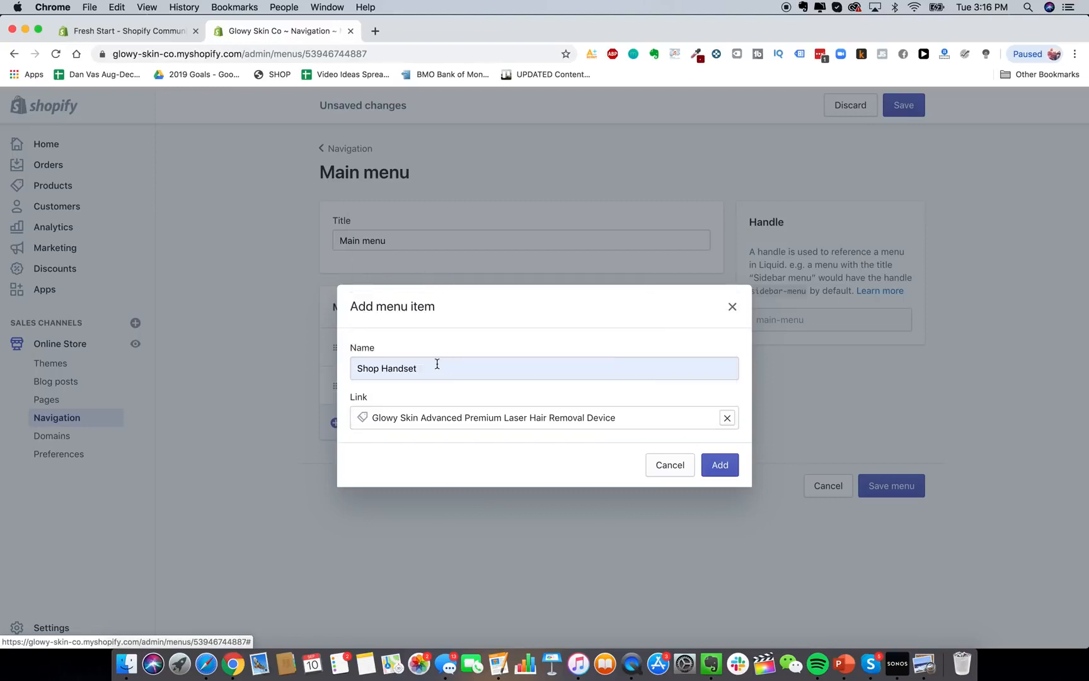
left_click(720, 465)
Begin a third menu item, browsing the name suggestions and link destinations.
left_click(376, 461)
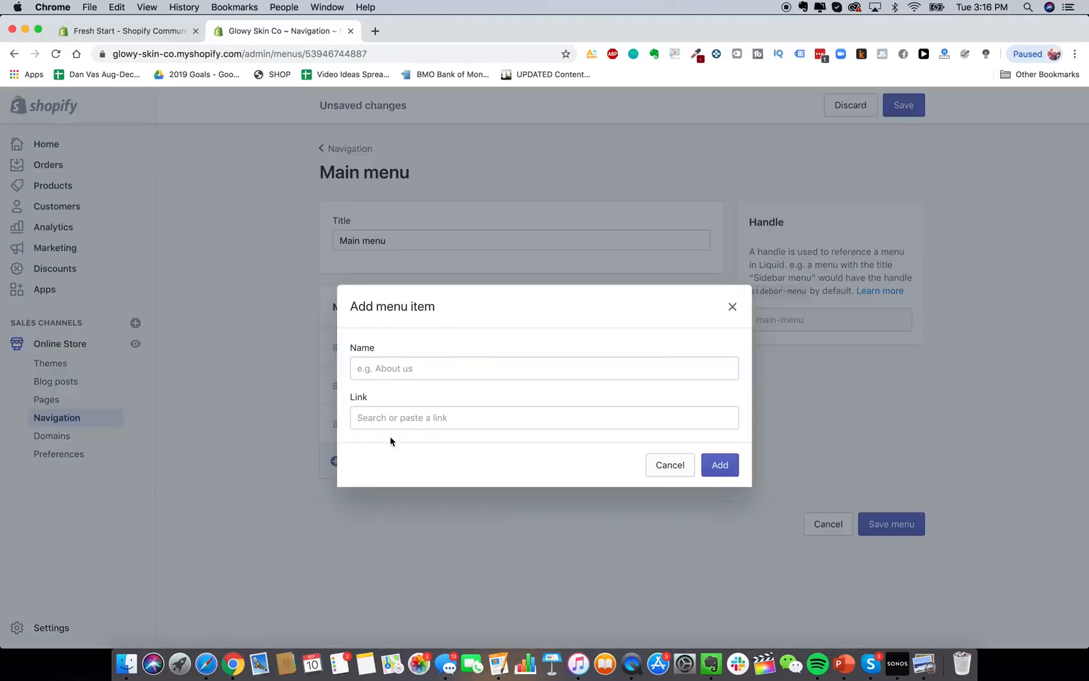
left_click(445, 370)
left_click(445, 357)
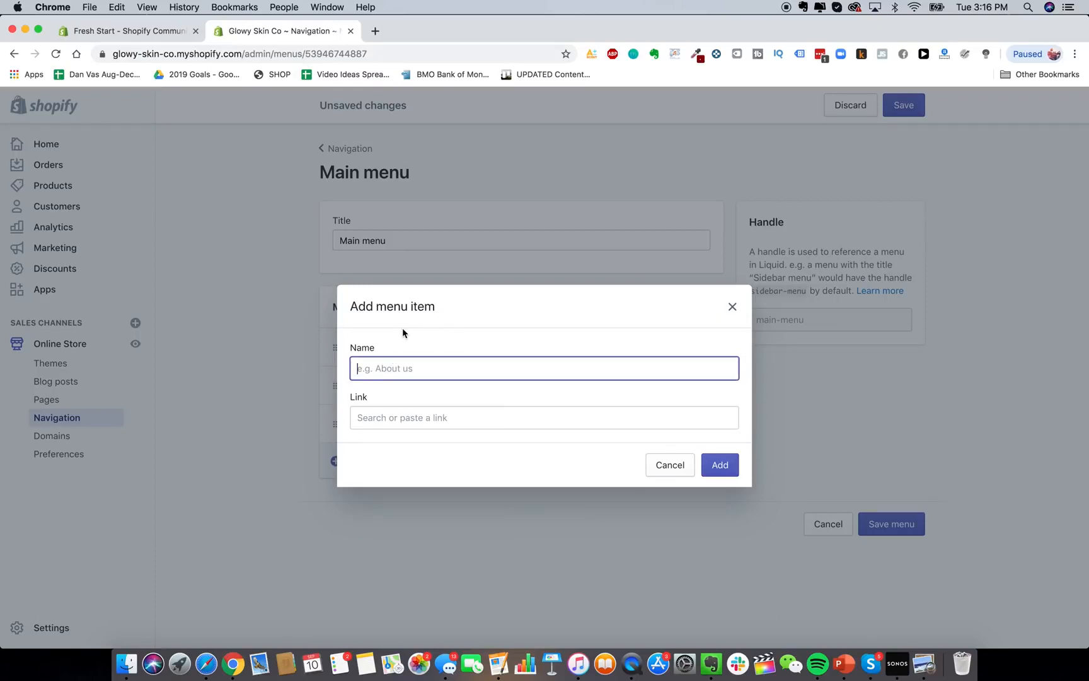
left_click(392, 378)
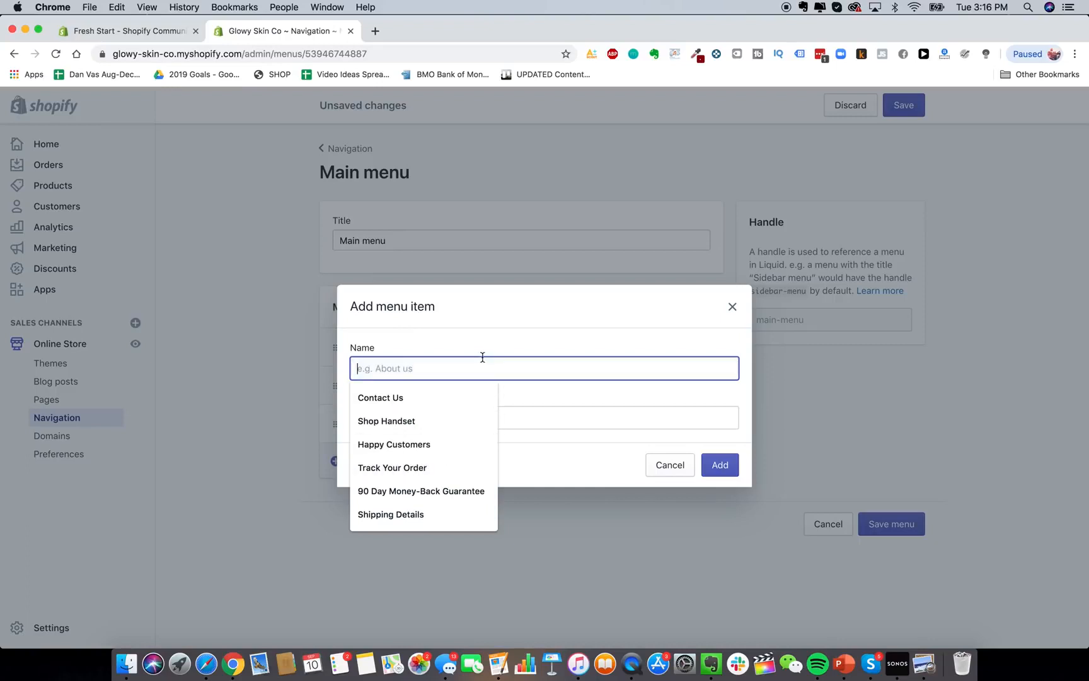
left_click(436, 351)
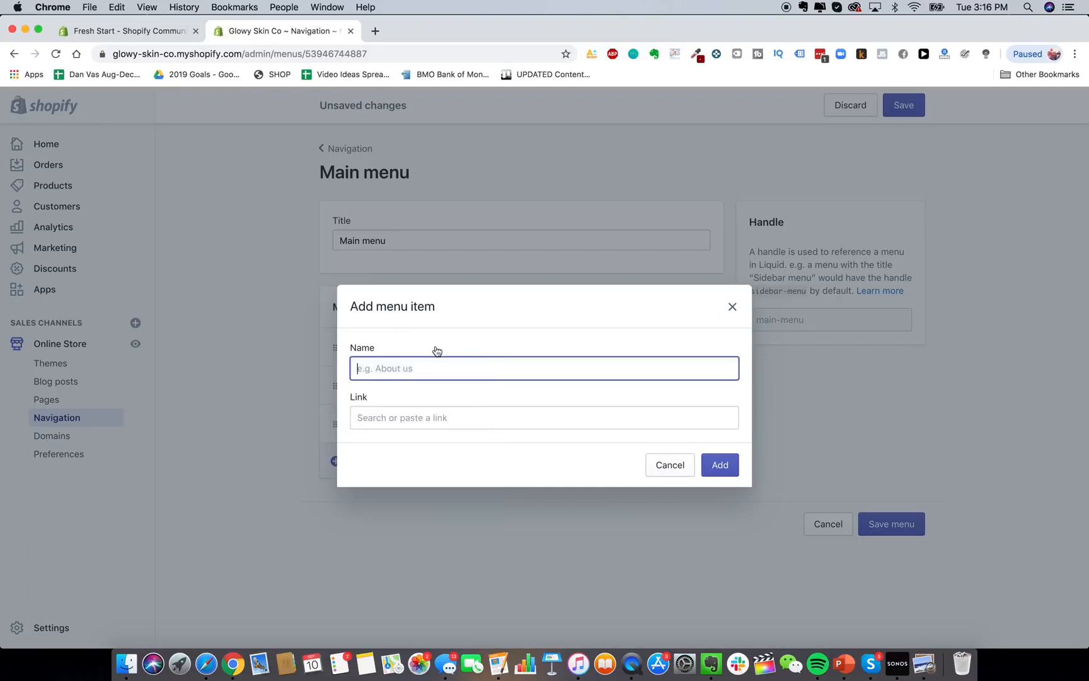
left_click(409, 370)
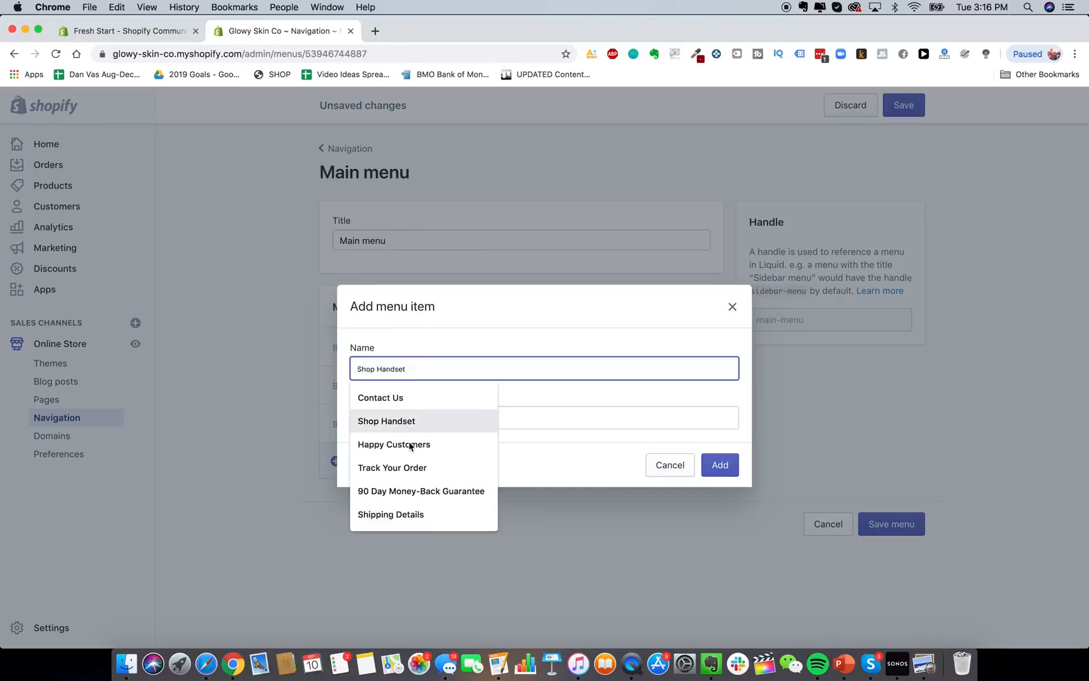
left_click(528, 408)
scroll(474, 307, "down", 1)
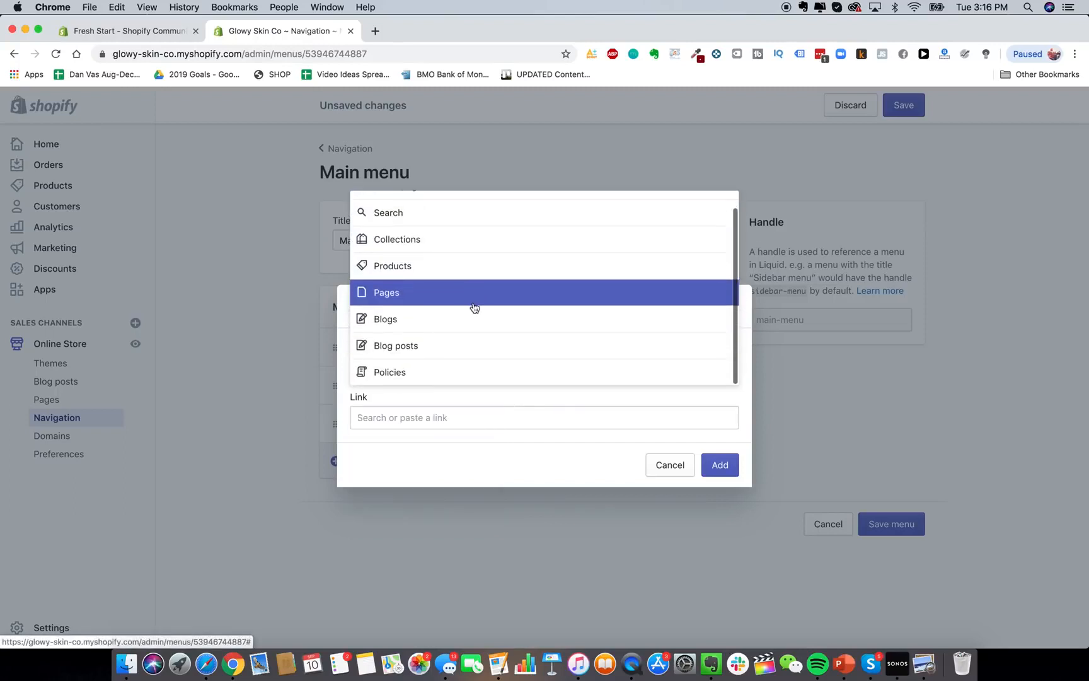
left_click(469, 388)
left_click(454, 377)
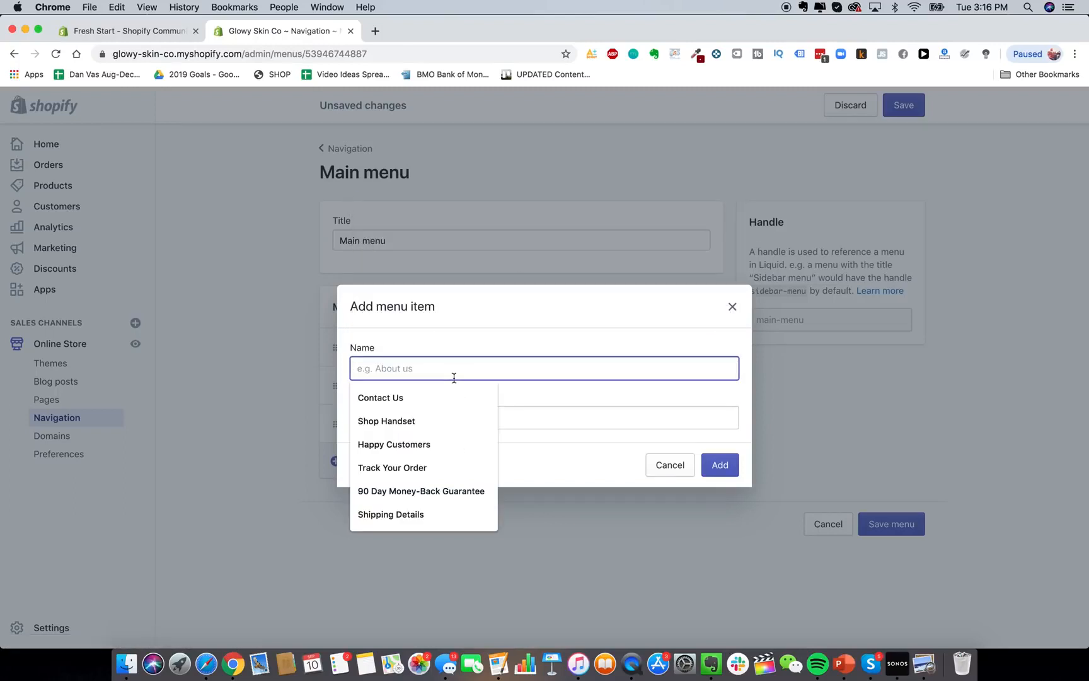
Name the item Lifetime Warranty, link it to a store page, add it, and save the menu.
type("Lifetime Warranty")
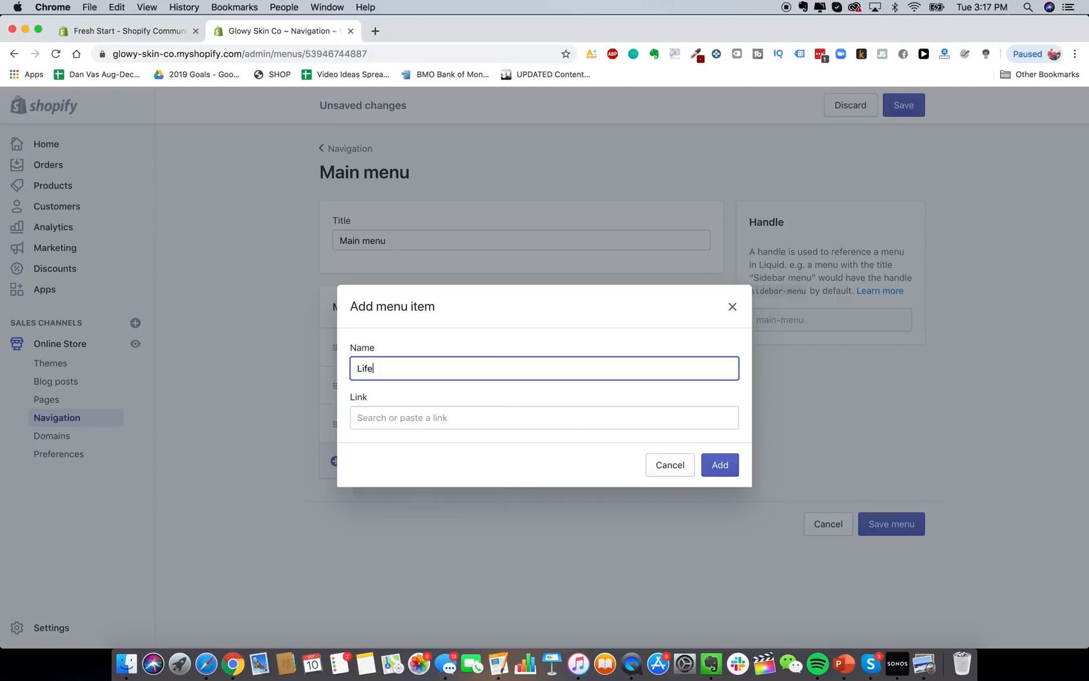
left_click(430, 416)
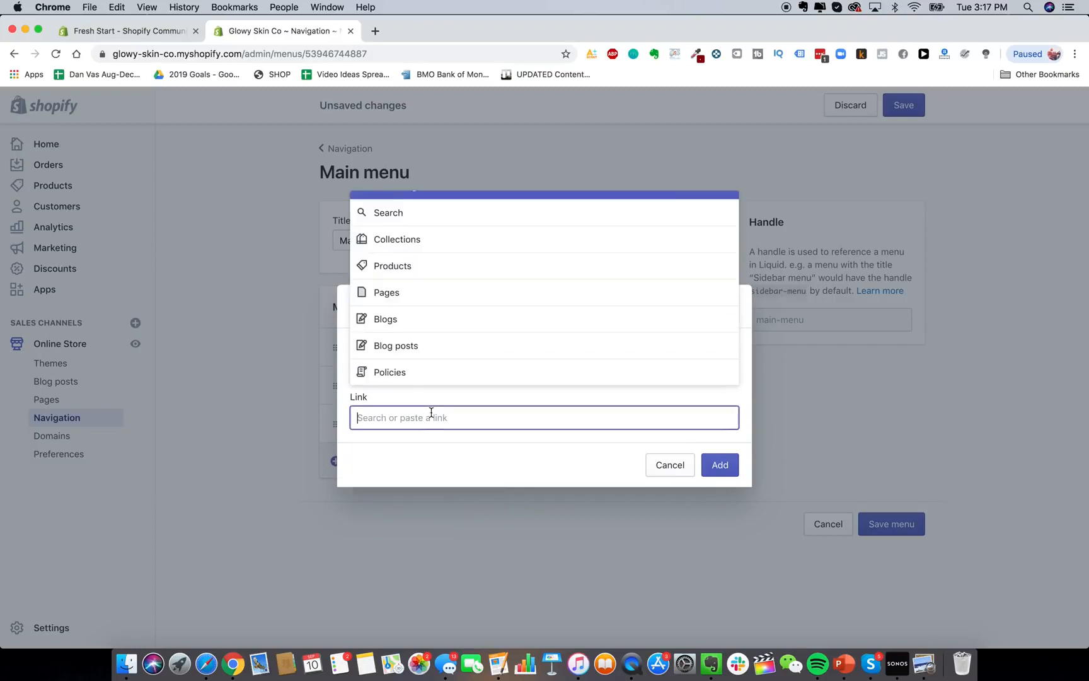
left_click(422, 292)
left_click(439, 302)
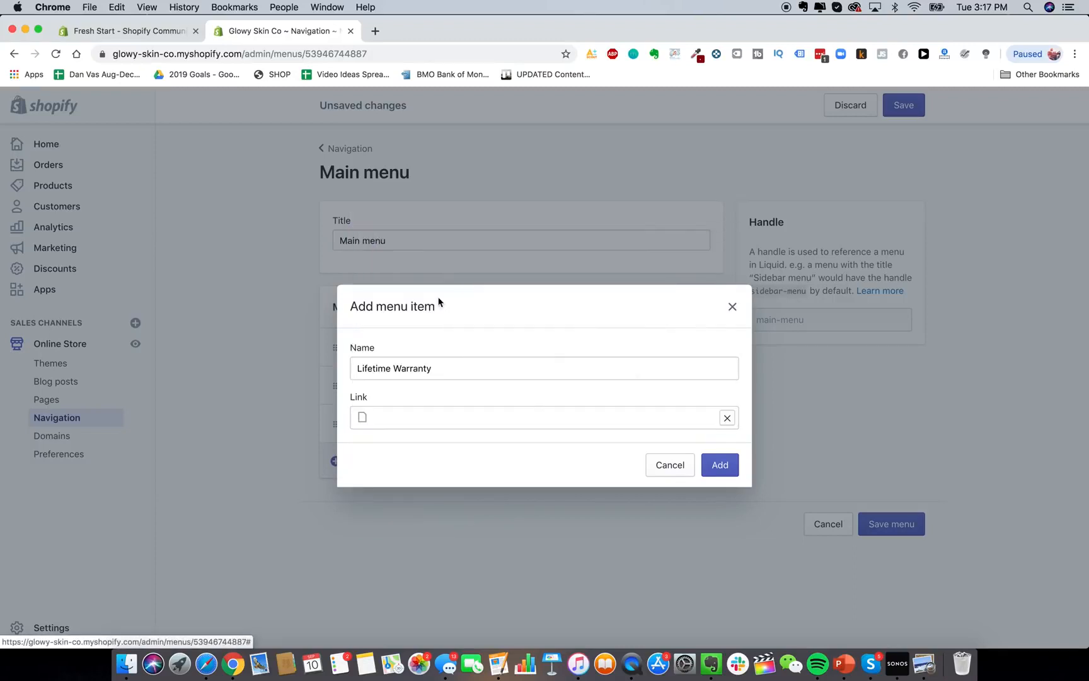
left_click(720, 464)
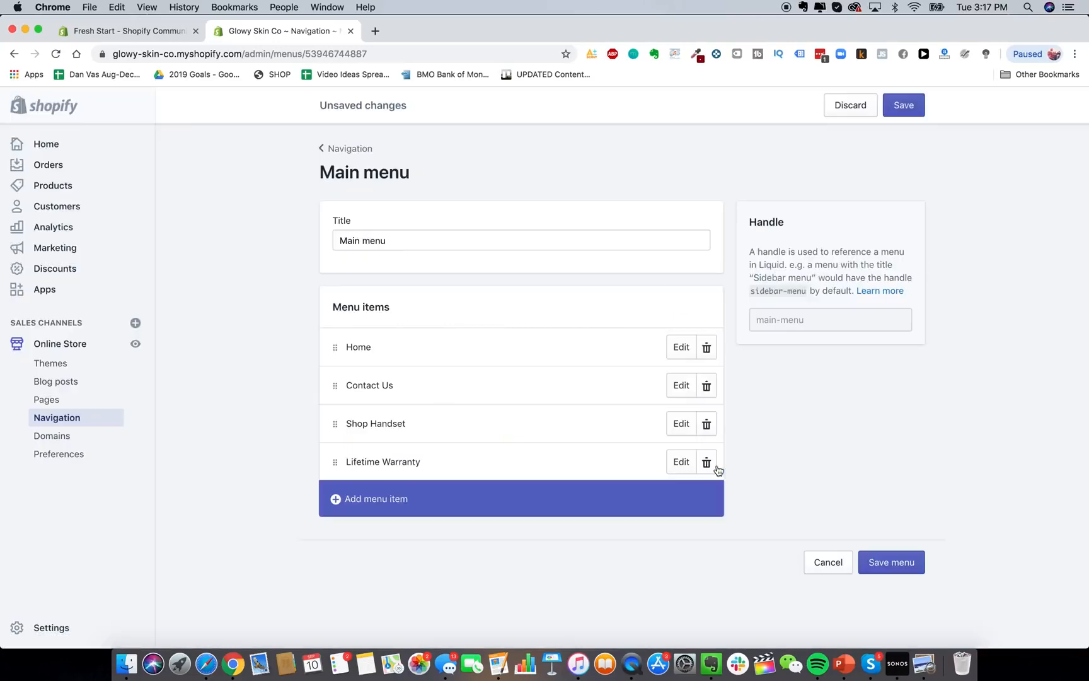
left_click(906, 562)
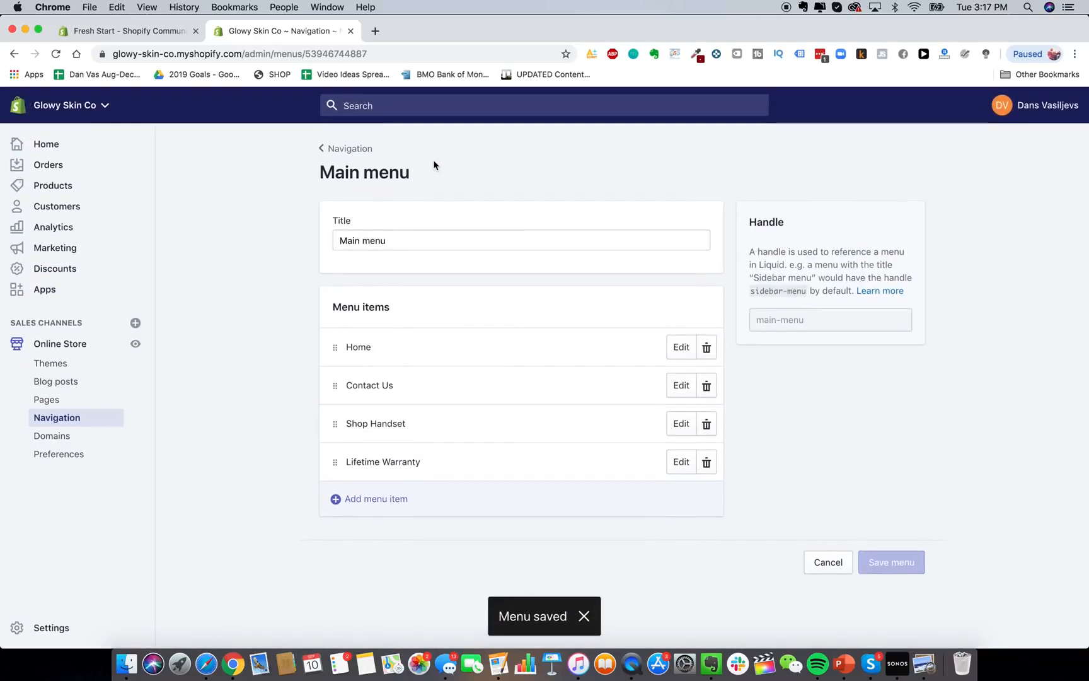
Load the GlowySkin storefront in a new tab and open its Contact Us page.
left_click(375, 31)
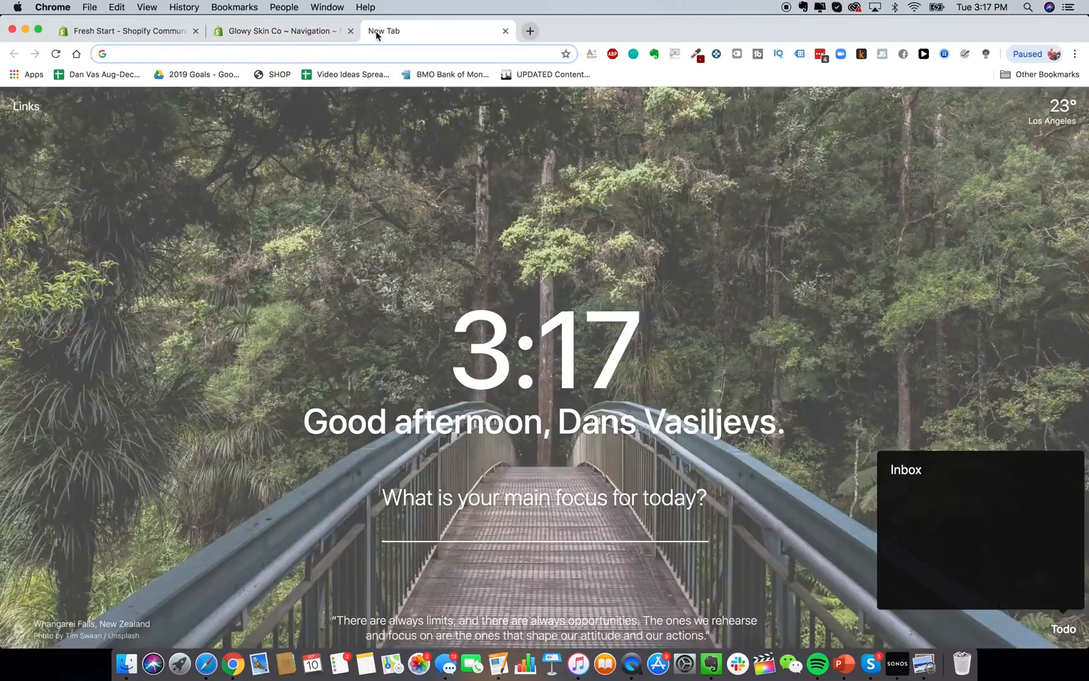
type("glowy")
key("Return")
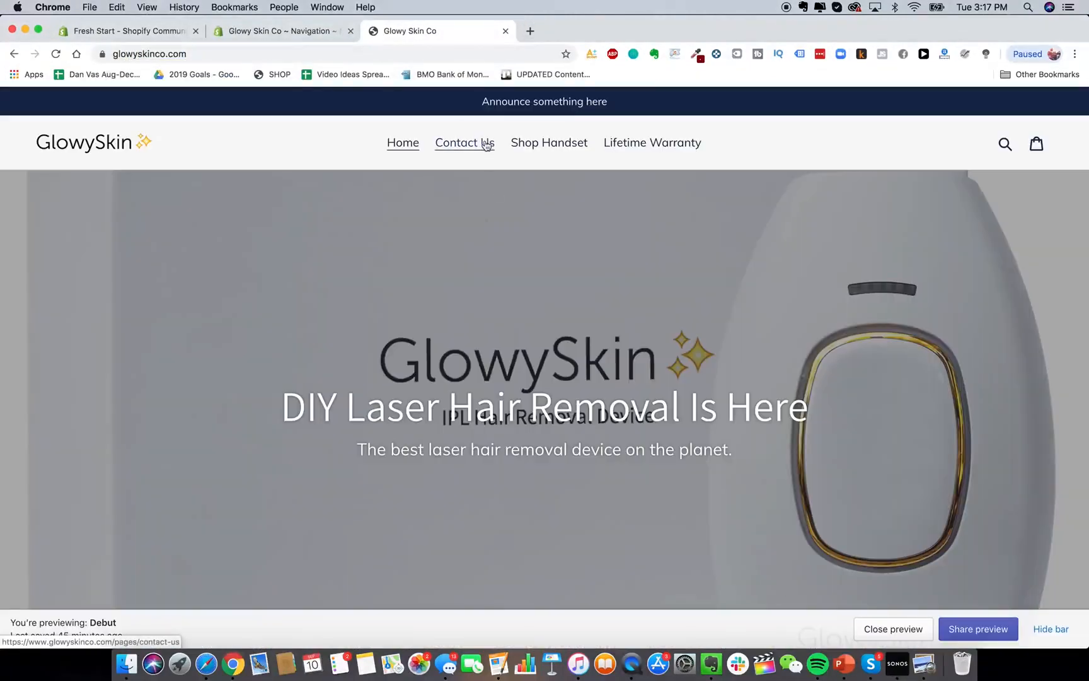
left_click(486, 144)
Move Shop Handset and Lifetime Warranty above Contact Us in the main menu and save.
left_click(309, 31)
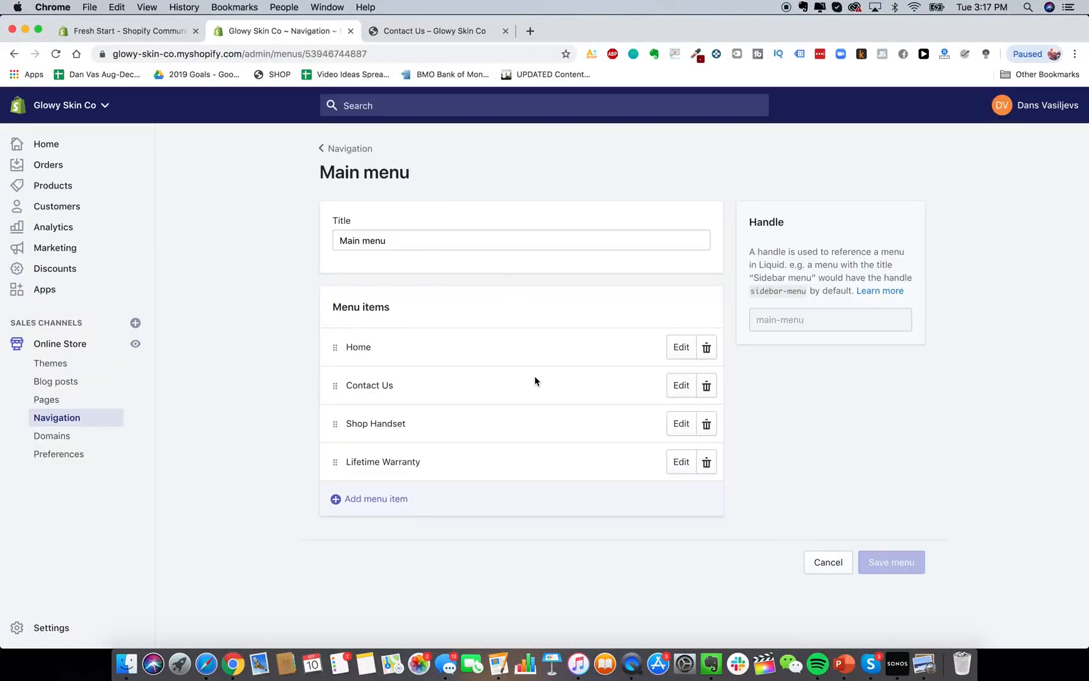
left_click_drag(334, 423, 341, 381)
left_click_drag(330, 459, 338, 411)
left_click(899, 114)
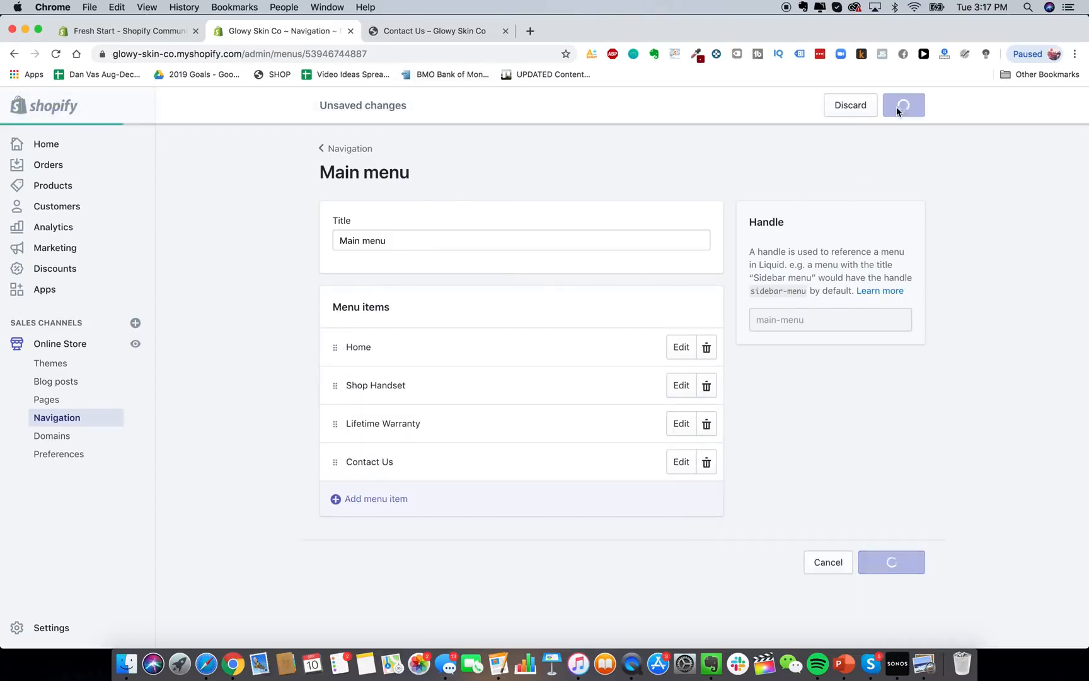
Reload the storefront and browse the Shop Handset laser device product page.
left_click(435, 31)
left_click(62, 55)
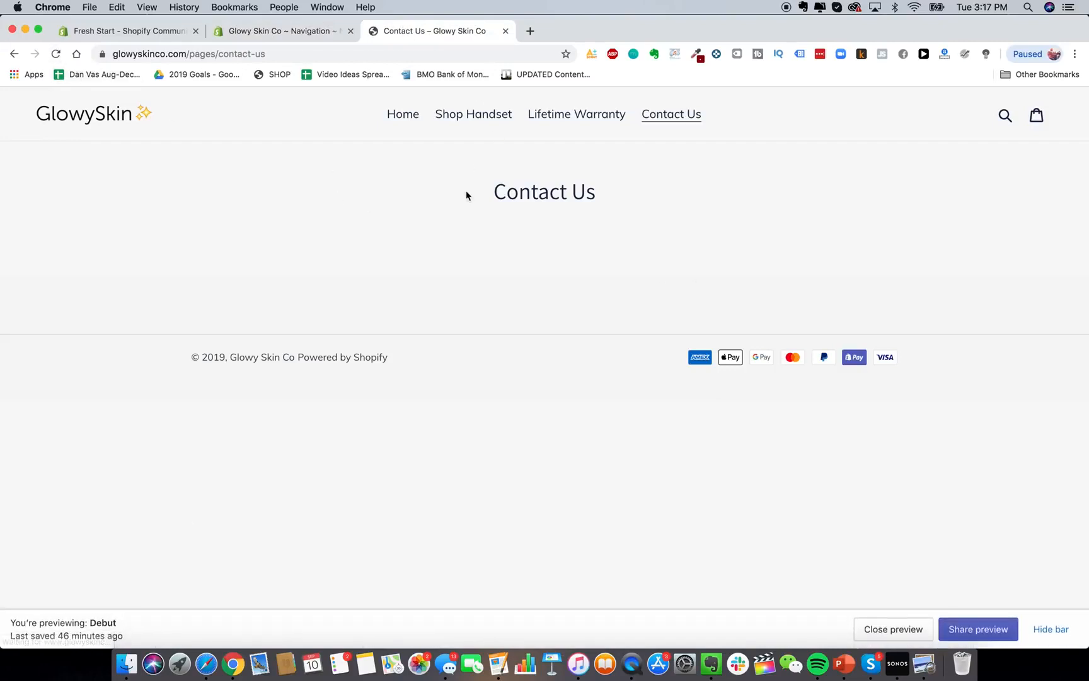
left_click(488, 117)
scroll(574, 399, "down", 5)
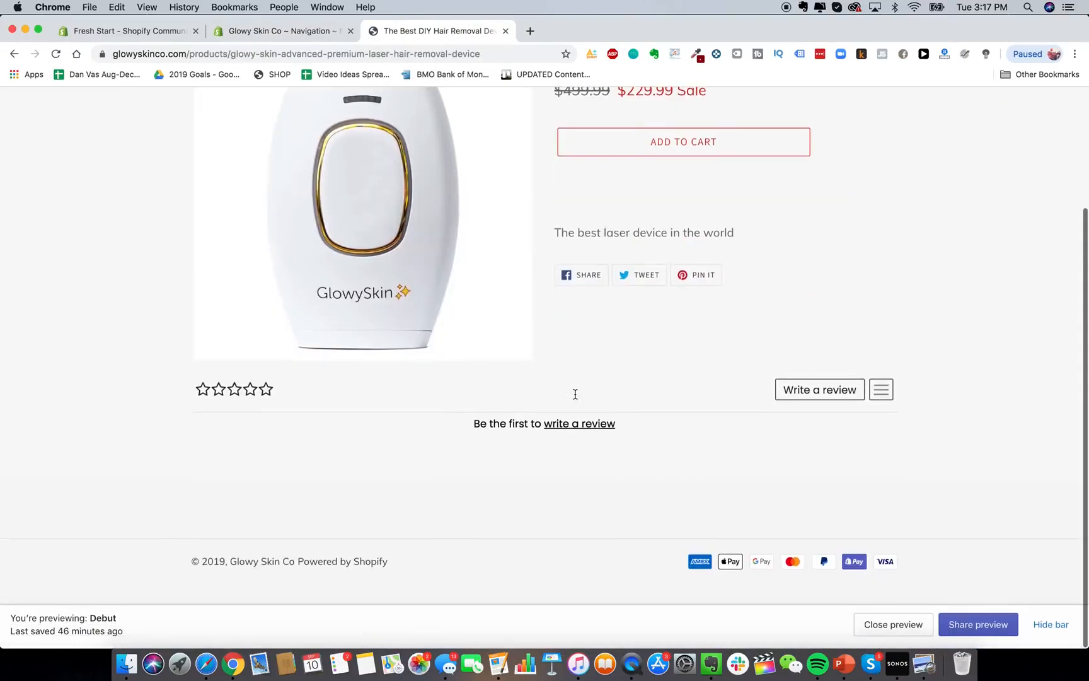
scroll(575, 397, "up", 3)
scroll(267, 486, "down", 2)
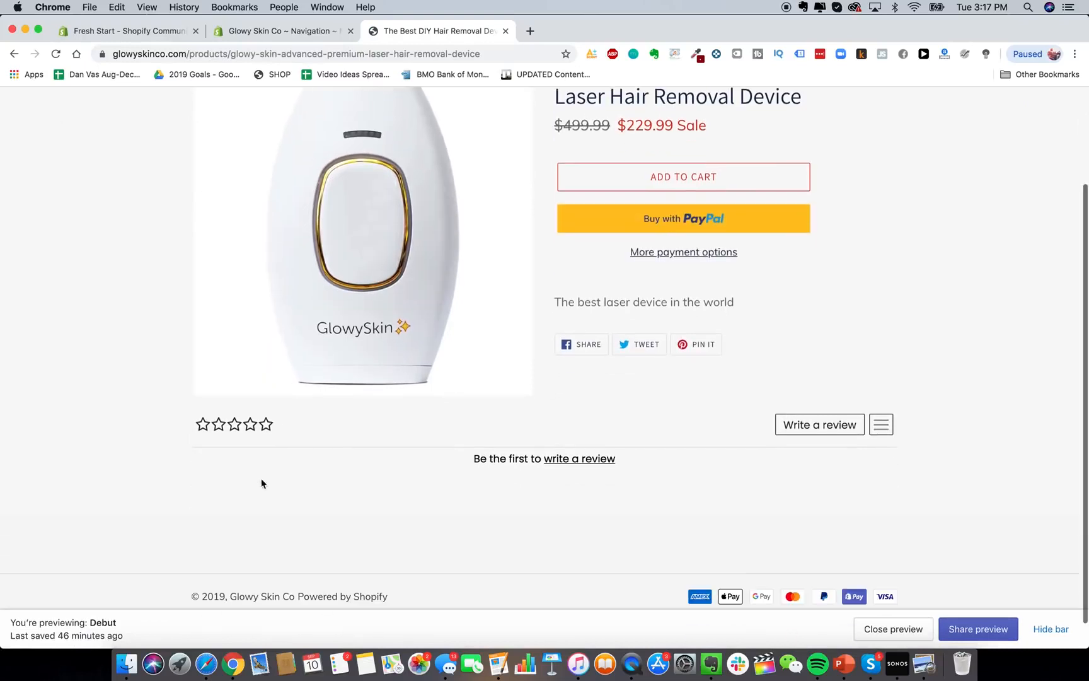
scroll(655, 519, "down", 1)
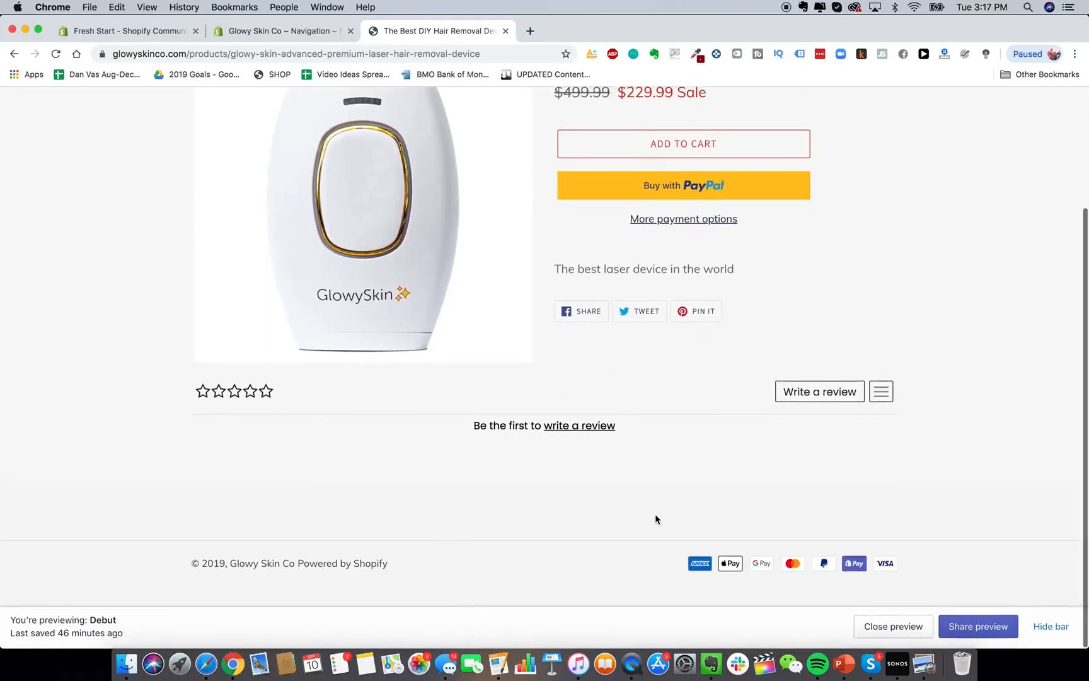
scroll(713, 481, "up", 3)
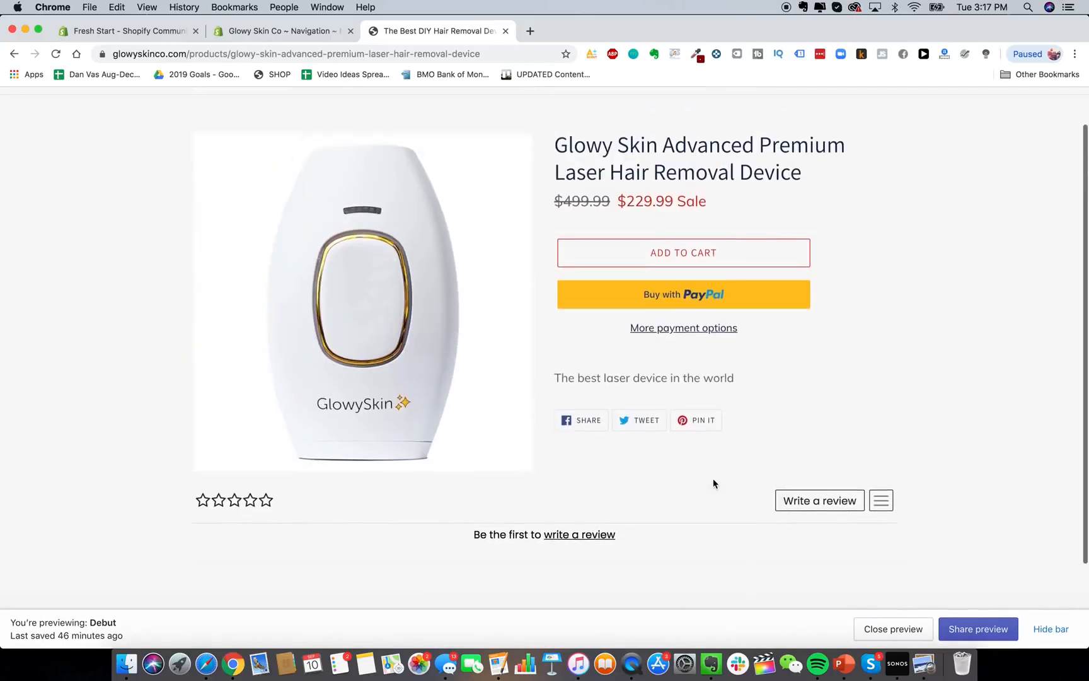
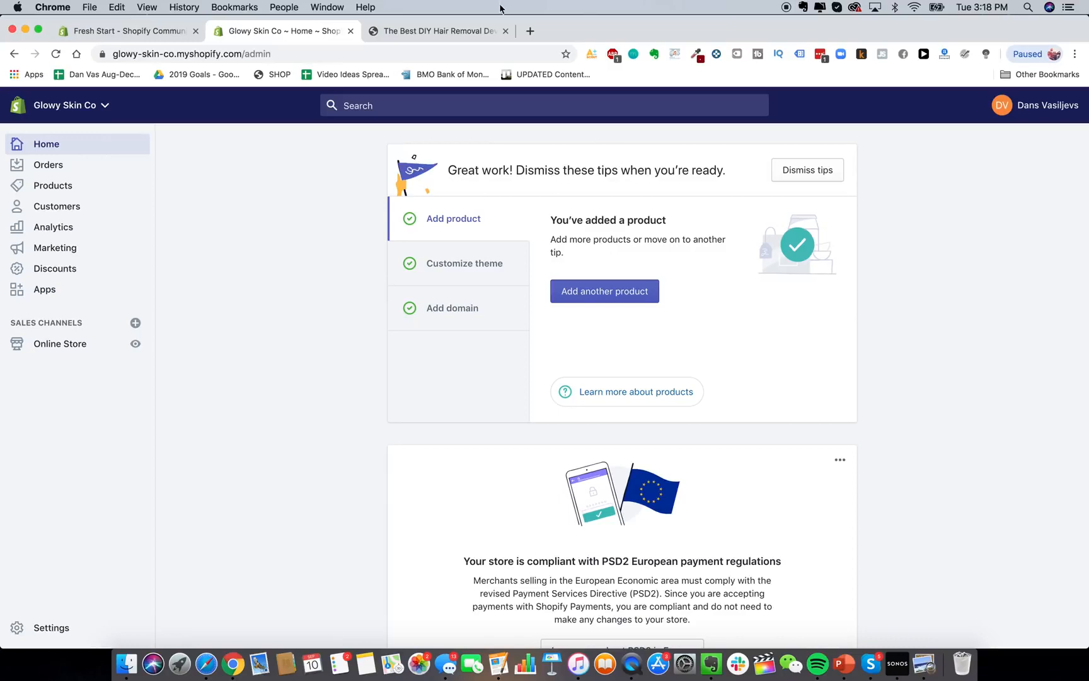
Preview the live GlowySkin product page and home page, then go back to the Shopify admin.
left_click(497, 36)
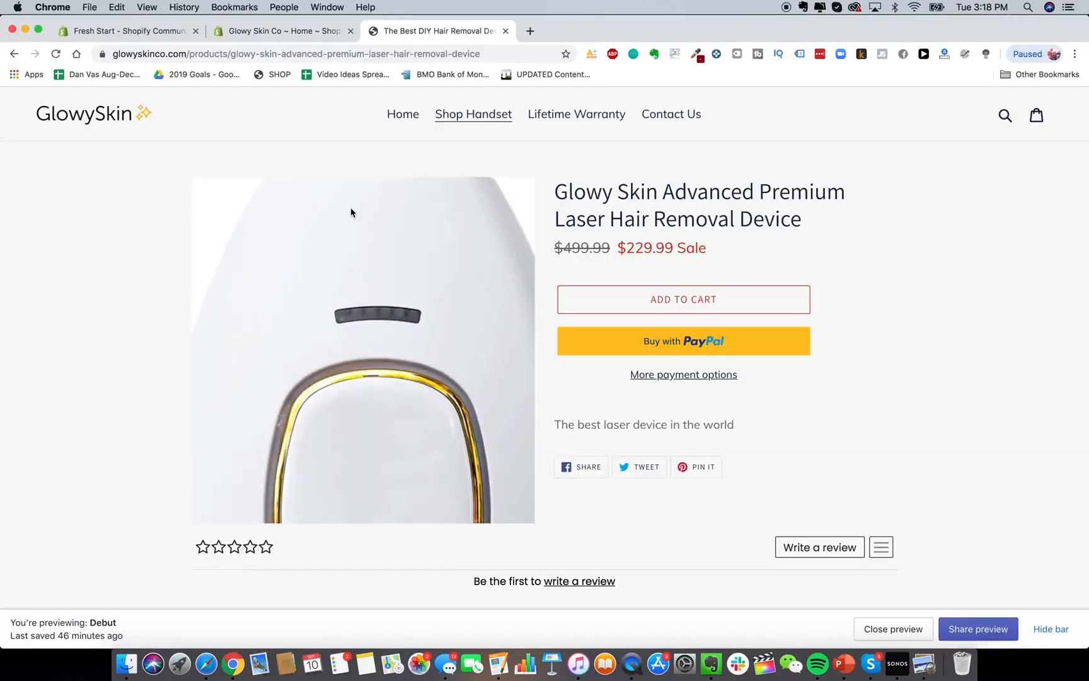
left_click(78, 113)
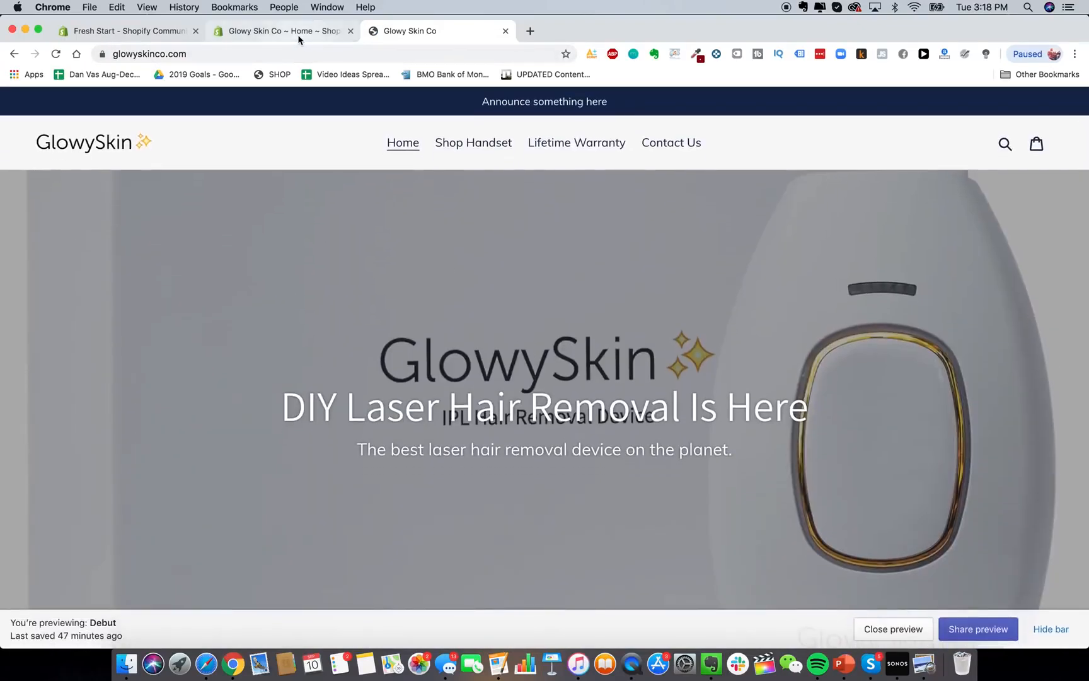
left_click(300, 40)
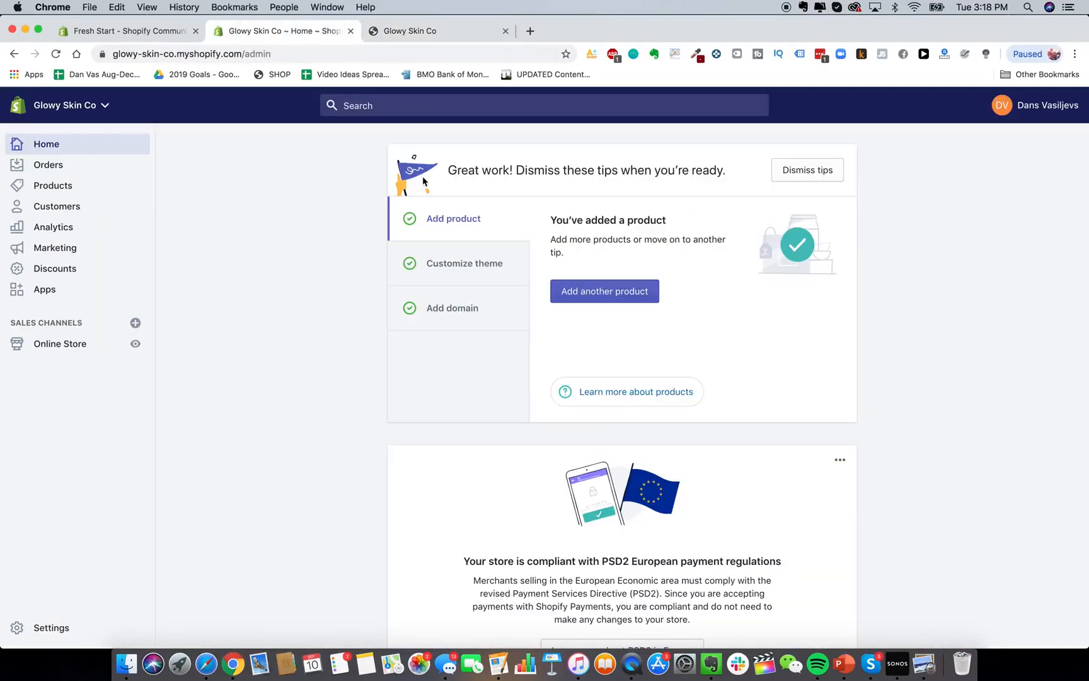
left_click(68, 344)
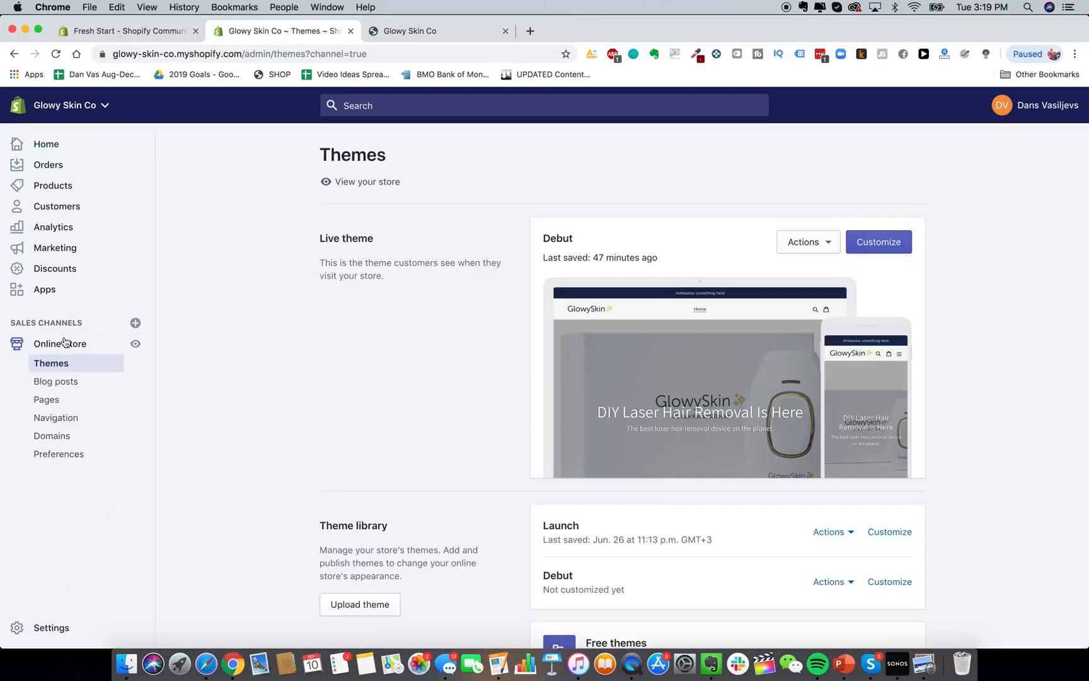
left_click(62, 437)
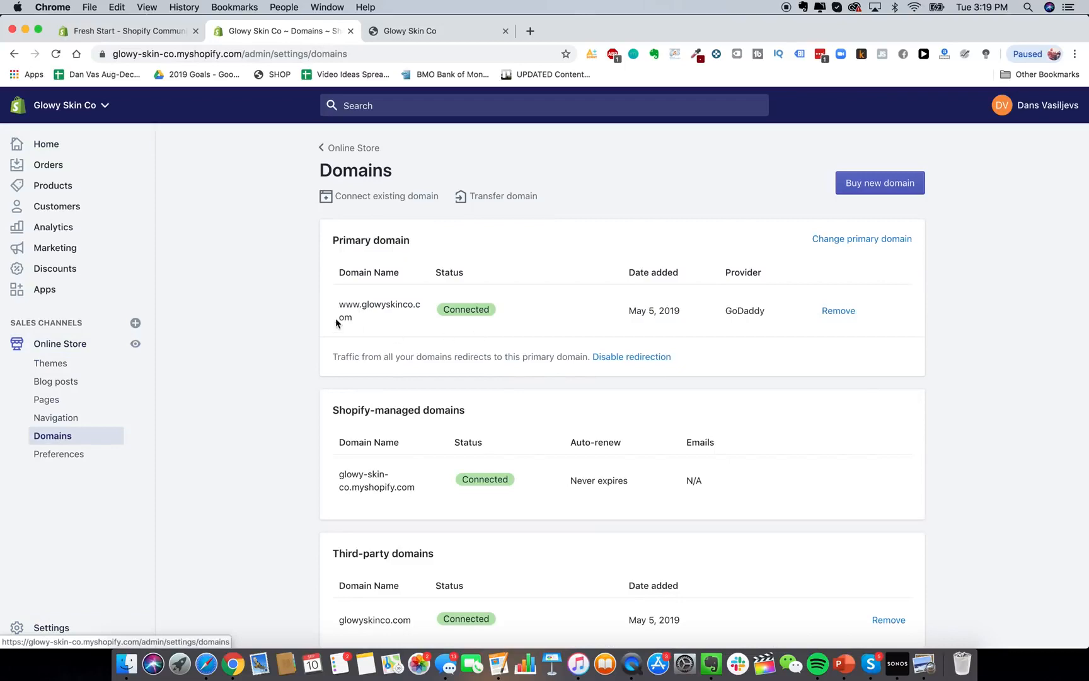
scroll(234, 304, "up", 3)
left_click(530, 31)
In Google Domains, search for barbecuepro and then barbecueprostore domains.
type("google d")
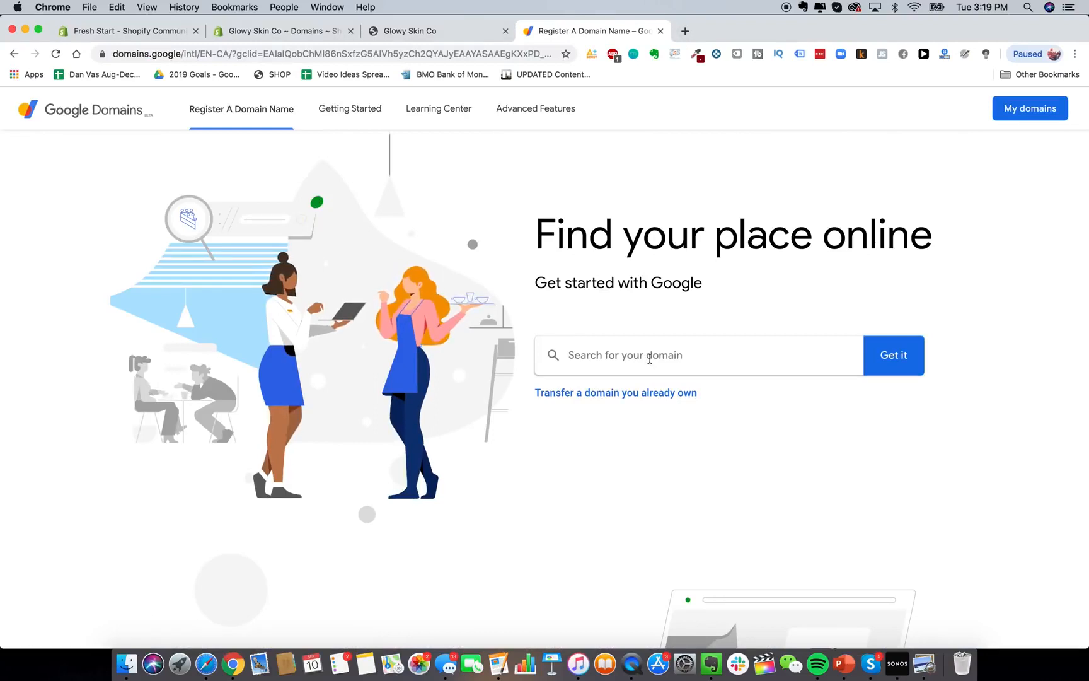
left_click(649, 355)
type("barbecuepro")
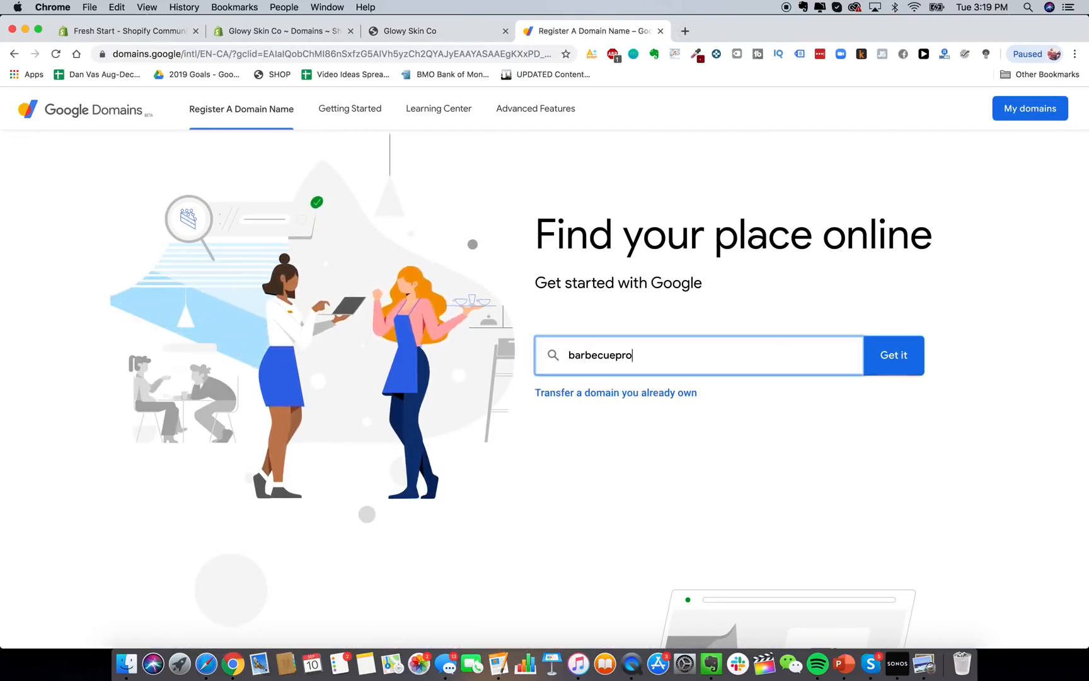
left_click(898, 357)
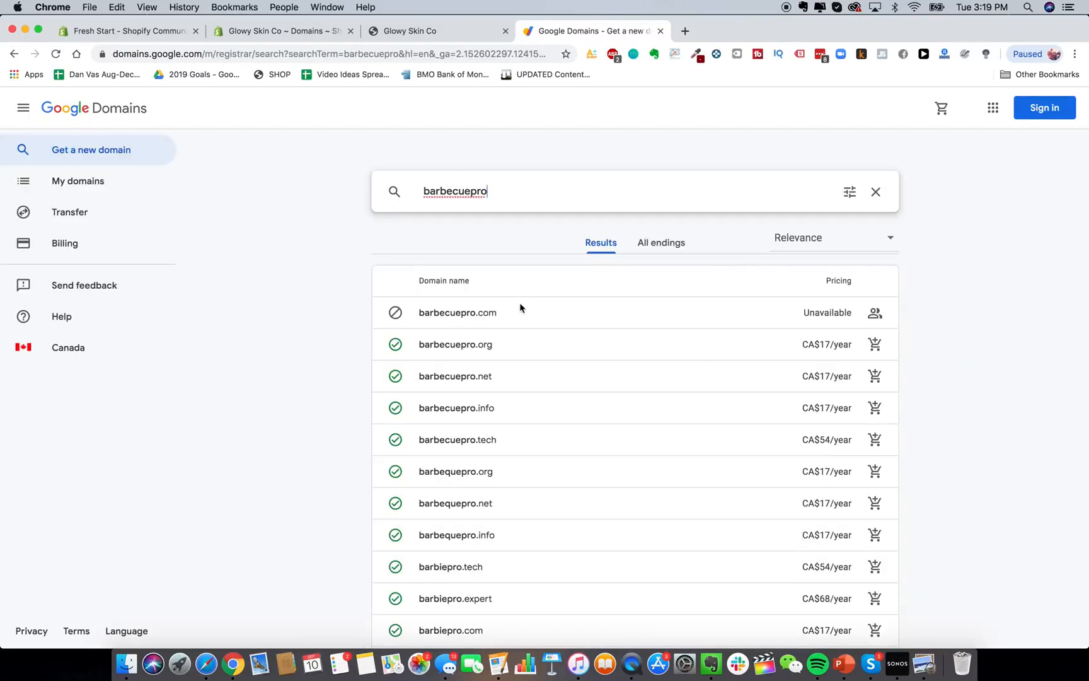
type("store")
key("Return")
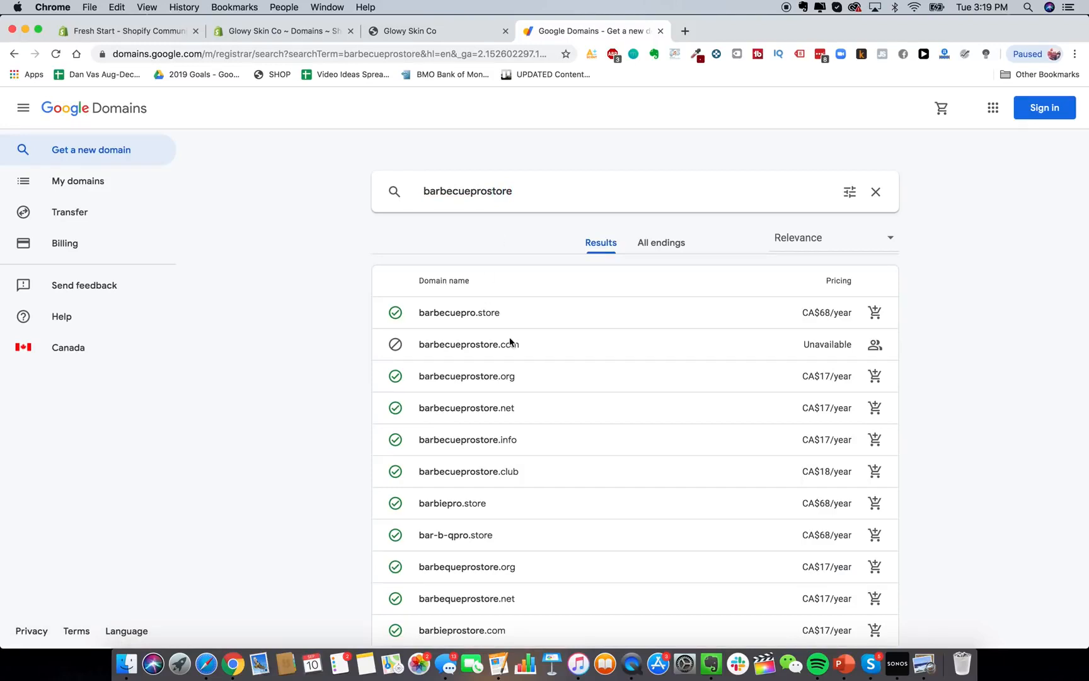
Search bbqprostore: .com is unavailable, while .net, .org and .info cost CA$17/year.
double_click(499, 191)
type("bb")
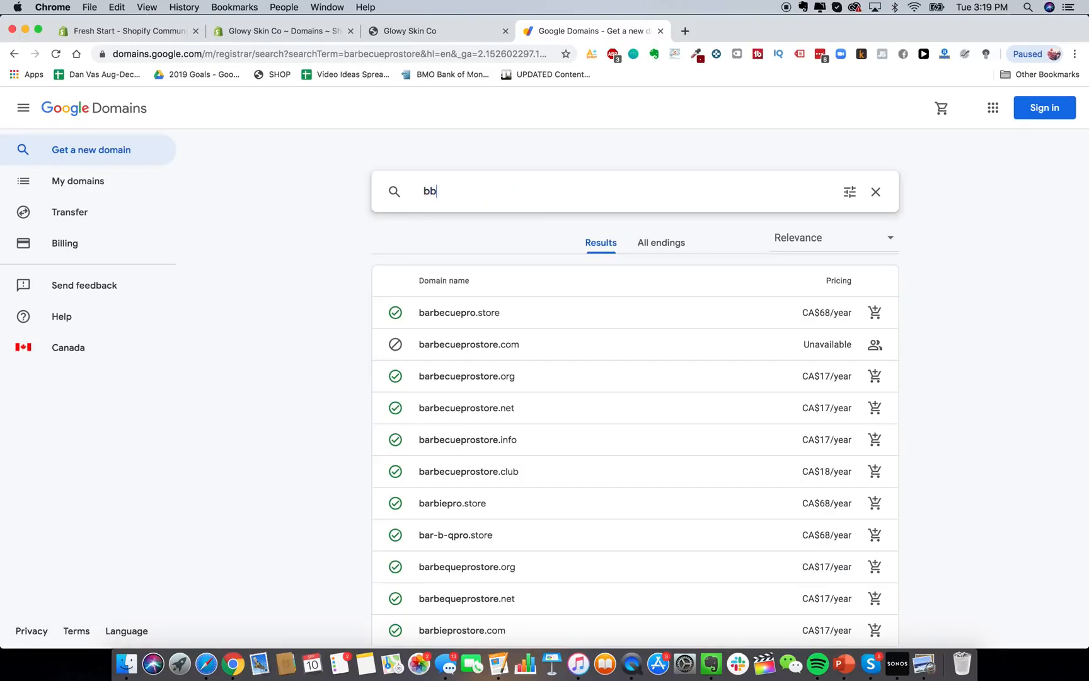
type("qprostore")
key("Return")
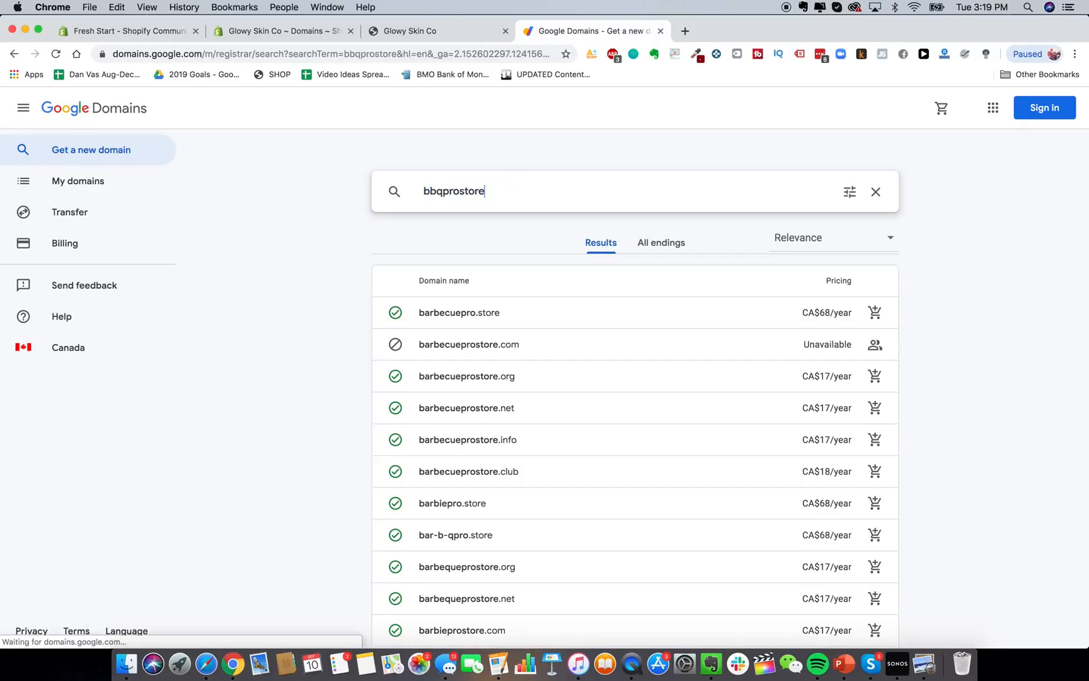
scroll(526, 369, "down", 1)
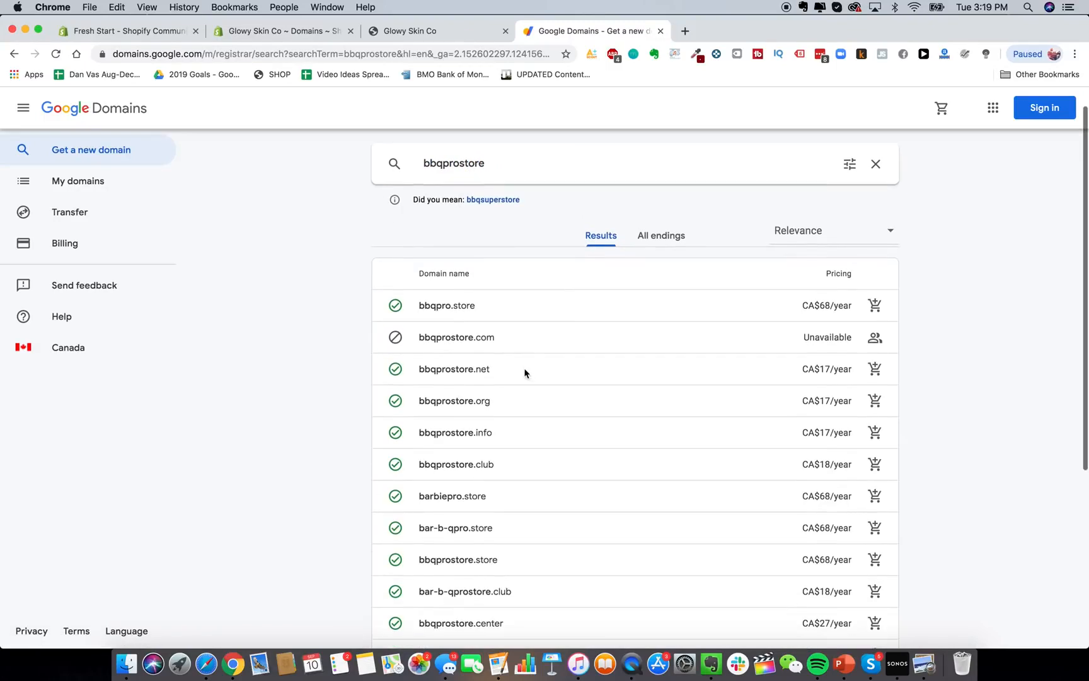
scroll(543, 297, "down", 1)
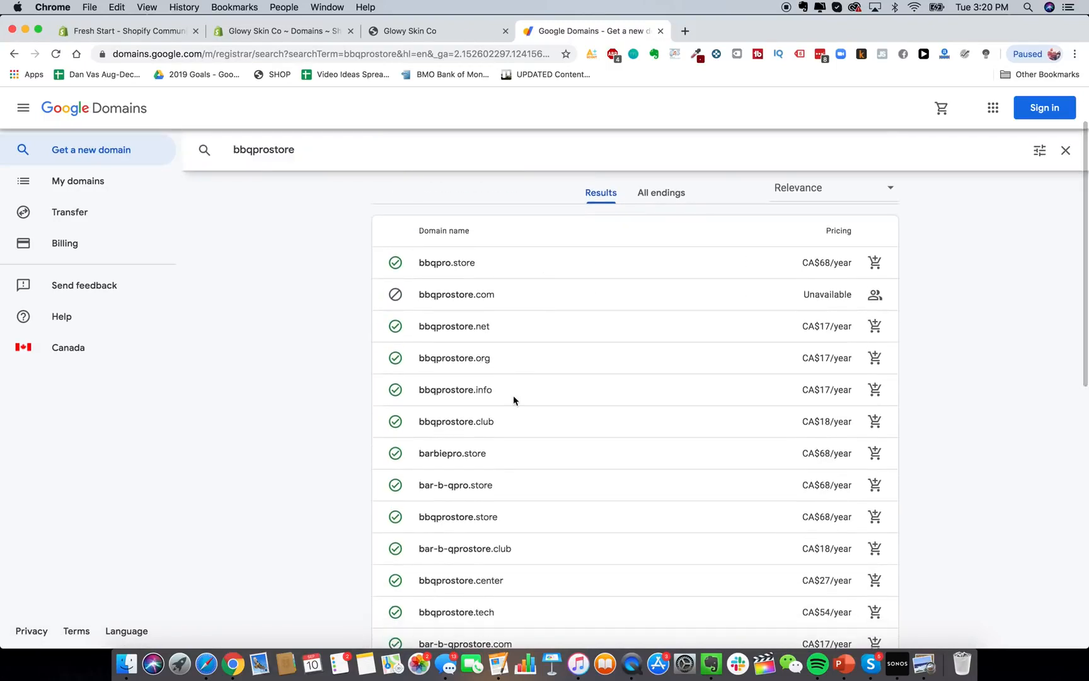
scroll(513, 399, "up", 2)
scroll(484, 369, "down", 1)
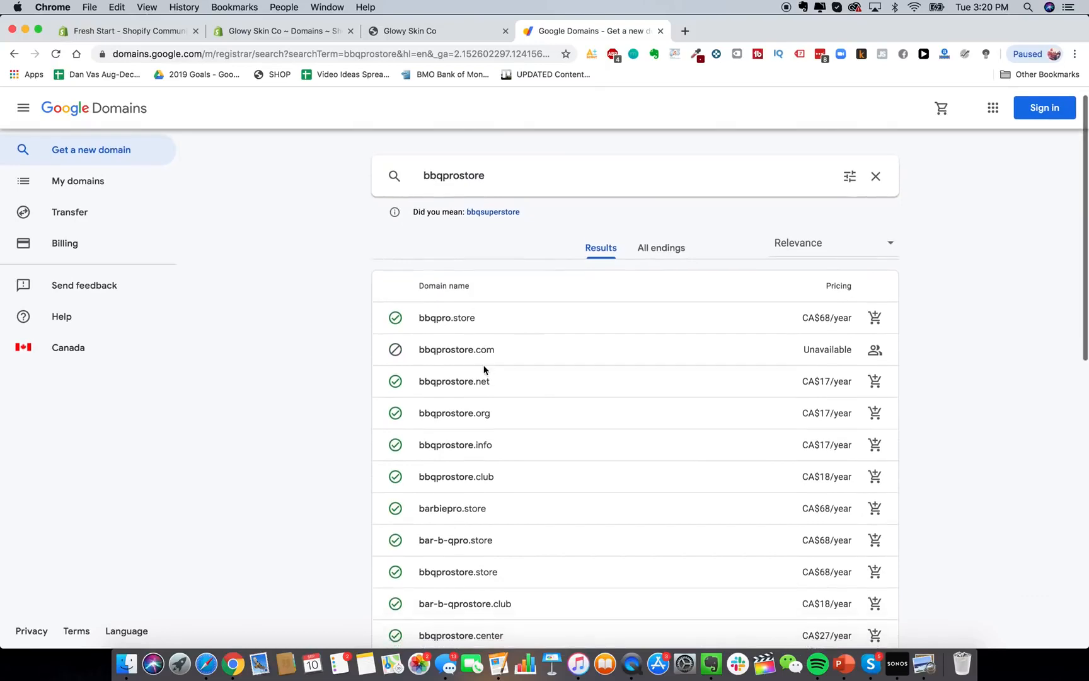
scroll(484, 364, "up", 1)
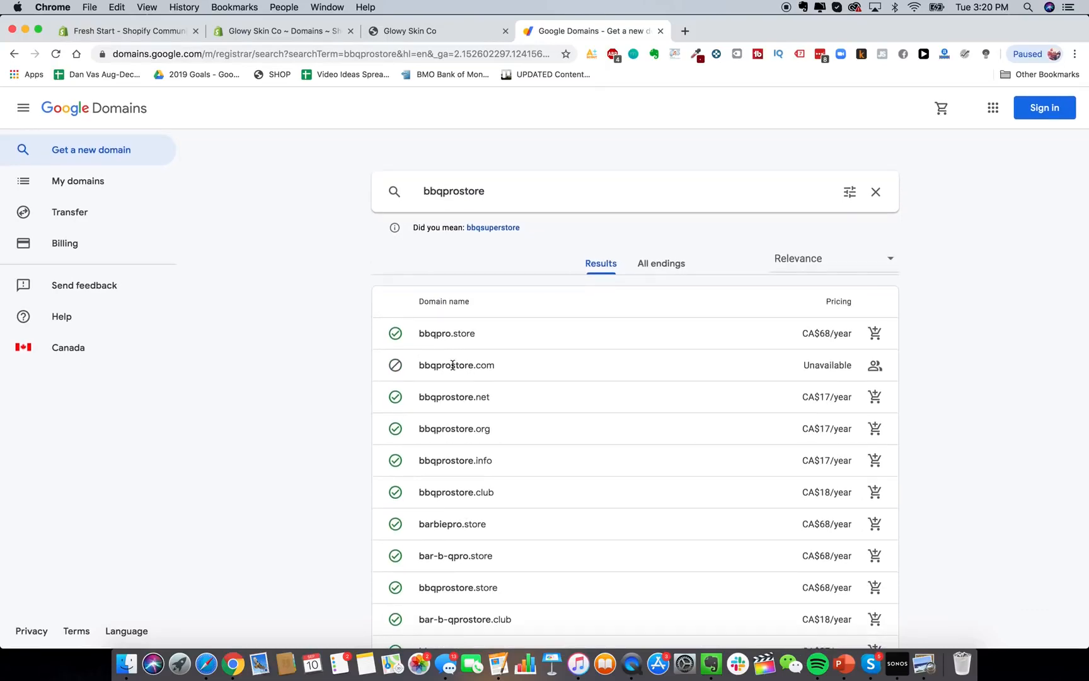
Visit bbqprostore.com in a new tab to see its site, then return to the results.
left_click(685, 31)
type("bbqprosto")
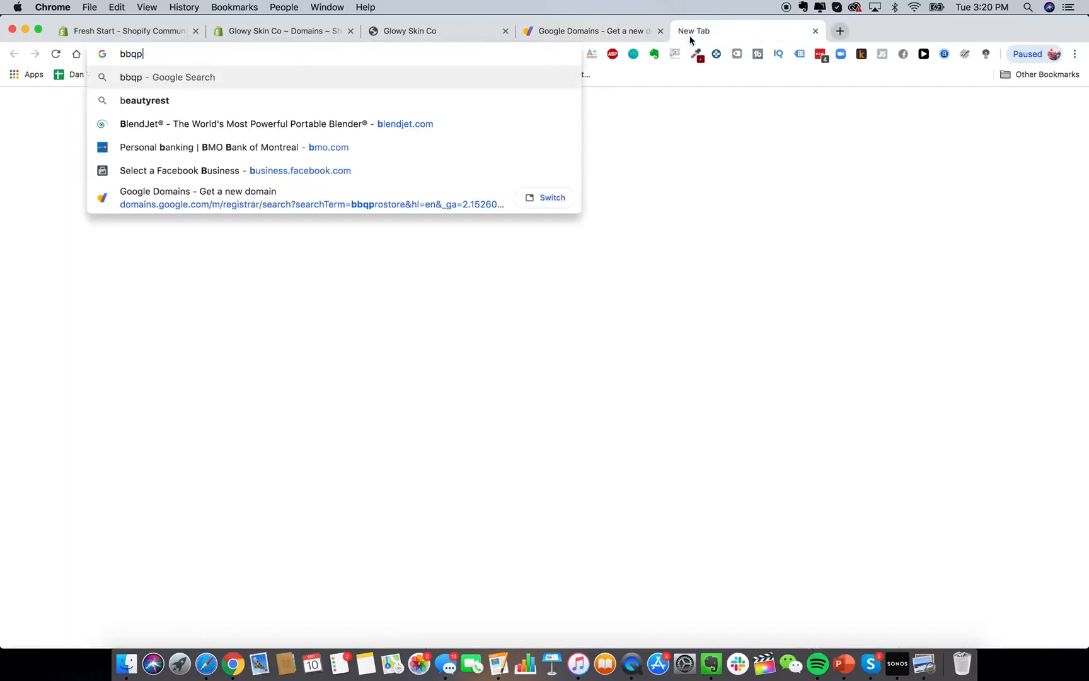
type("re.com")
key("Return")
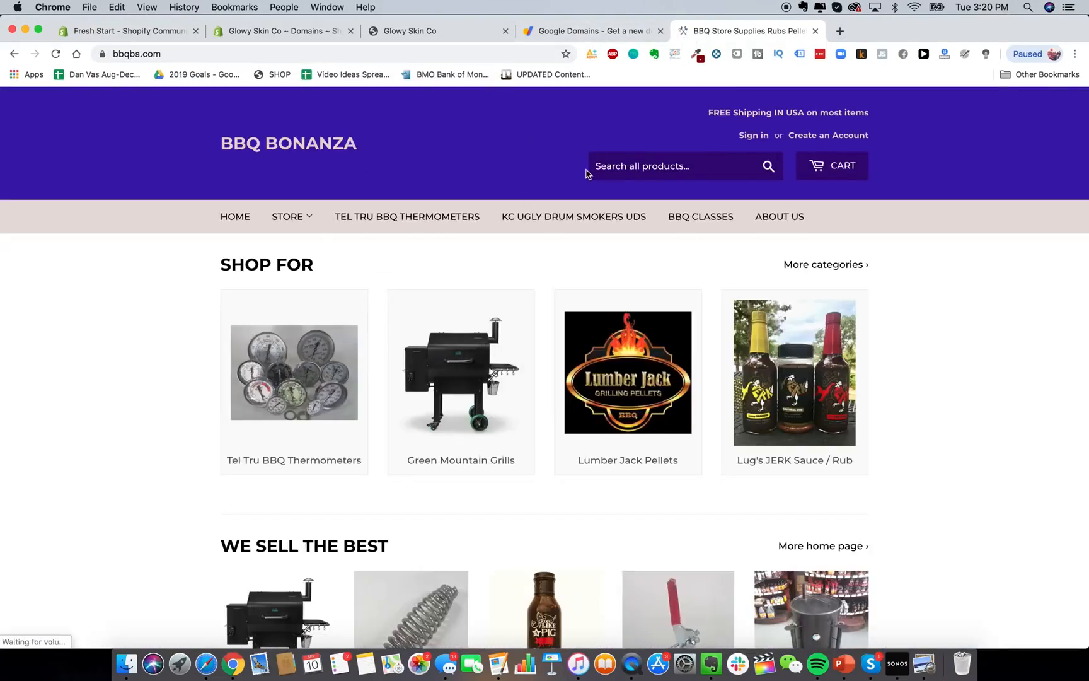
left_click(570, 31)
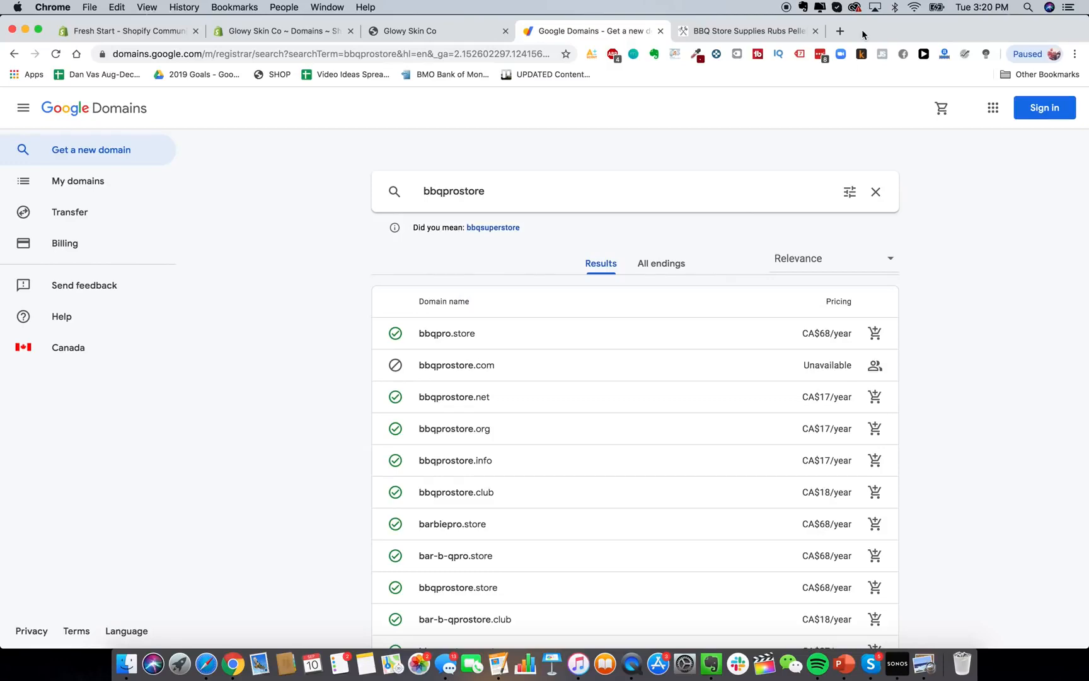
Load the GoDaddy website in a new tab.
left_click(839, 31)
type("god")
key("Return")
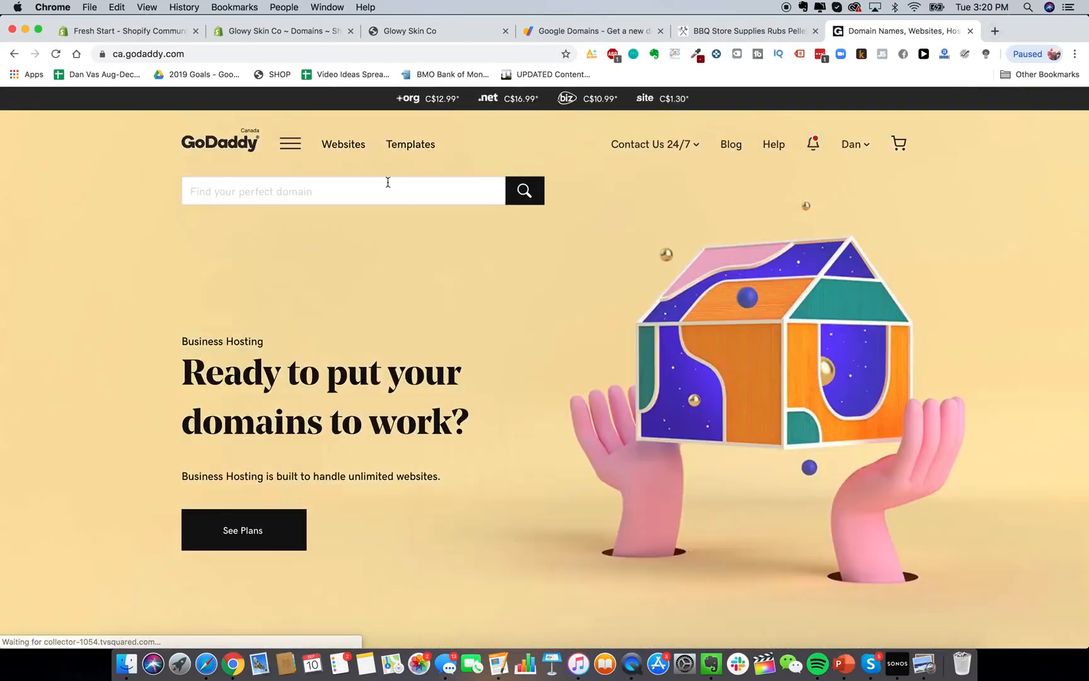
Check glowyskinco.com on GoDaddy: it's taken, with glowyskinsco.com offered at C$2.99.
left_click(366, 190)
type("glowyskin.com")
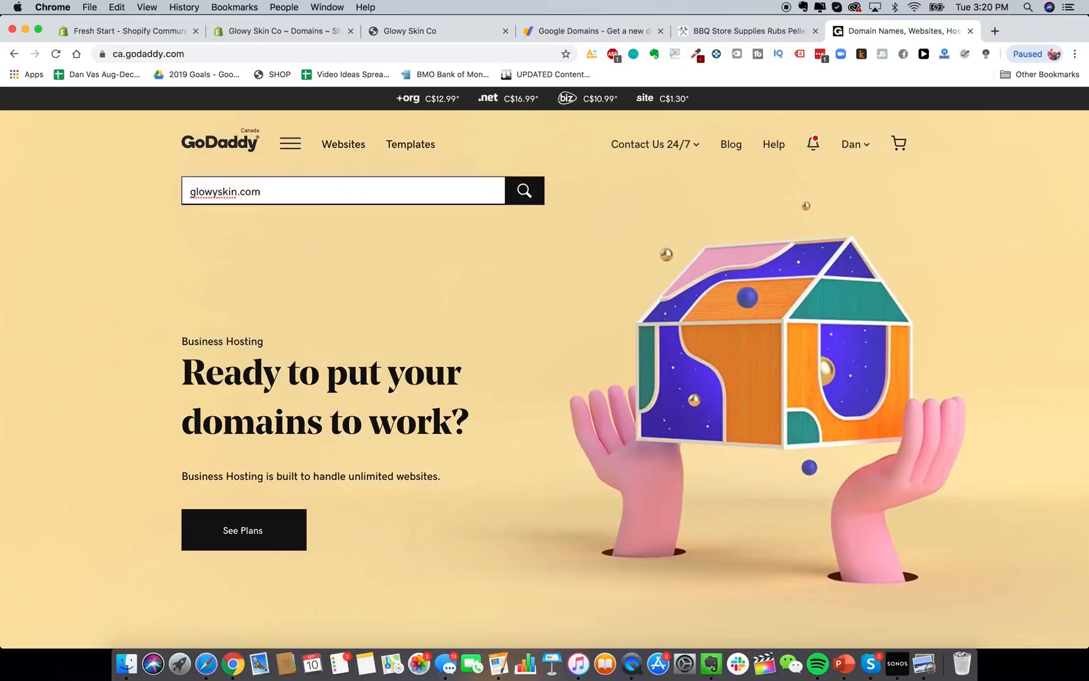
type("co")
key("Return")
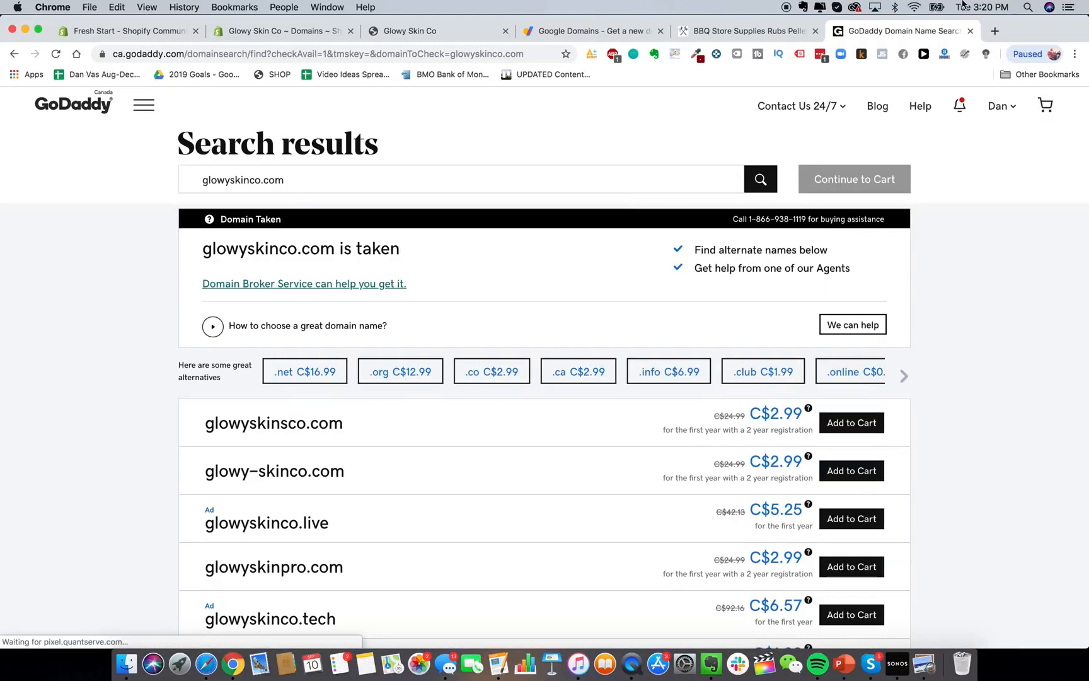
Search Google for namecheap in a new tab.
left_click(995, 31)
type("namecheap")
key("Return")
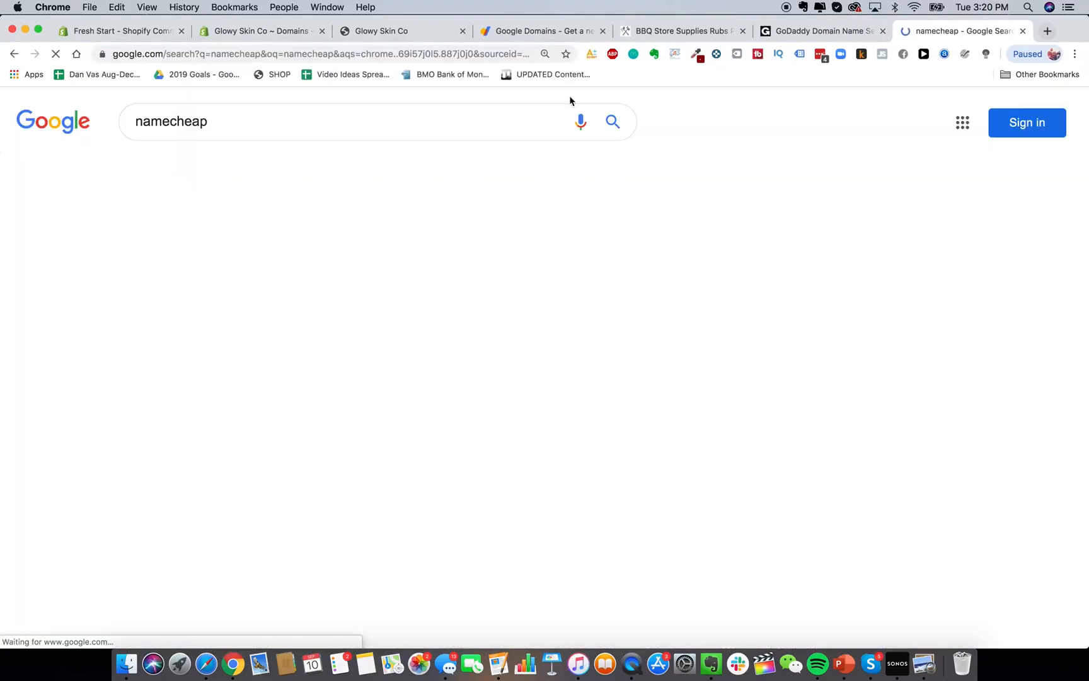
Open Namecheap's domain search homepage from the Google results, then switch back to Shopify's Domains page.
left_click(285, 246)
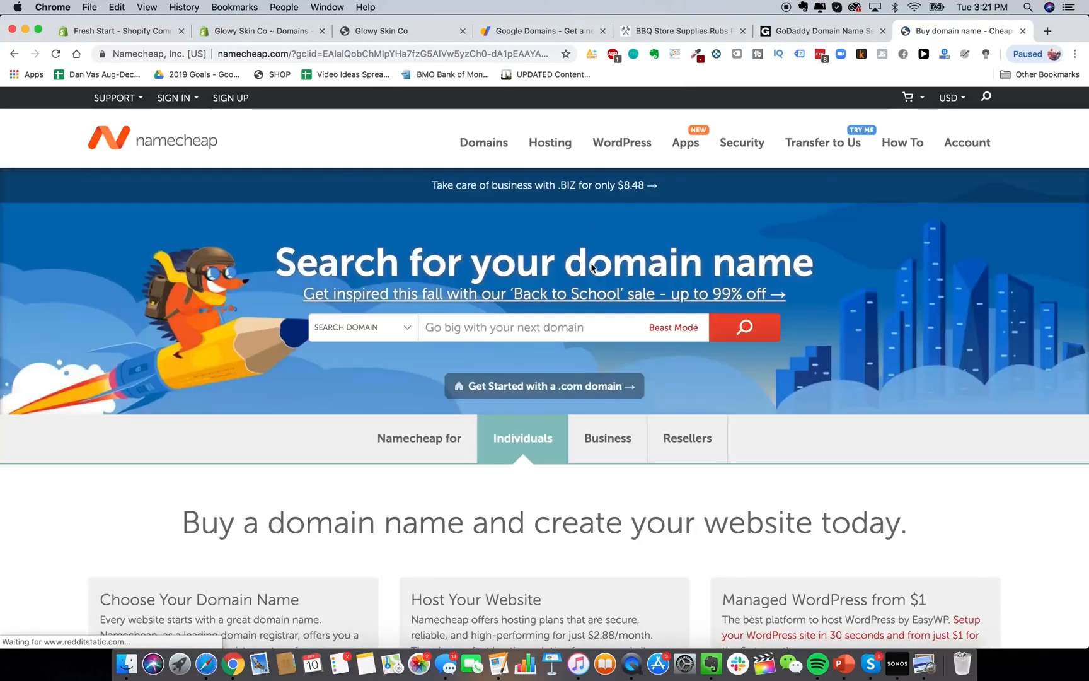
scroll(627, 347, "down", 3)
scroll(627, 347, "up", 3)
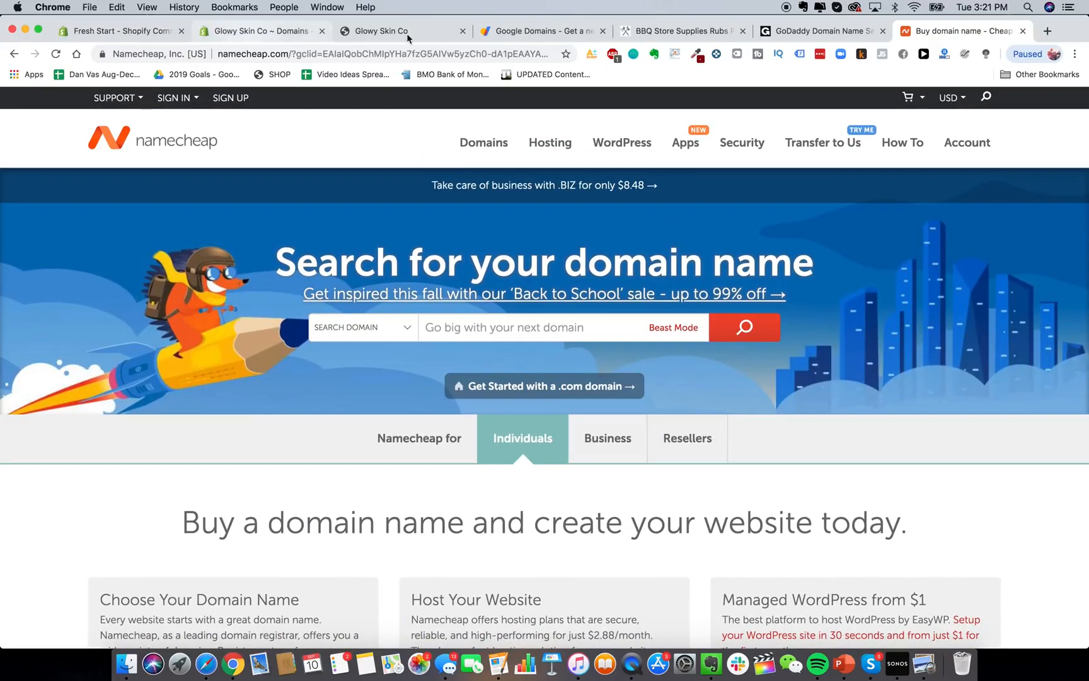
left_click(248, 36)
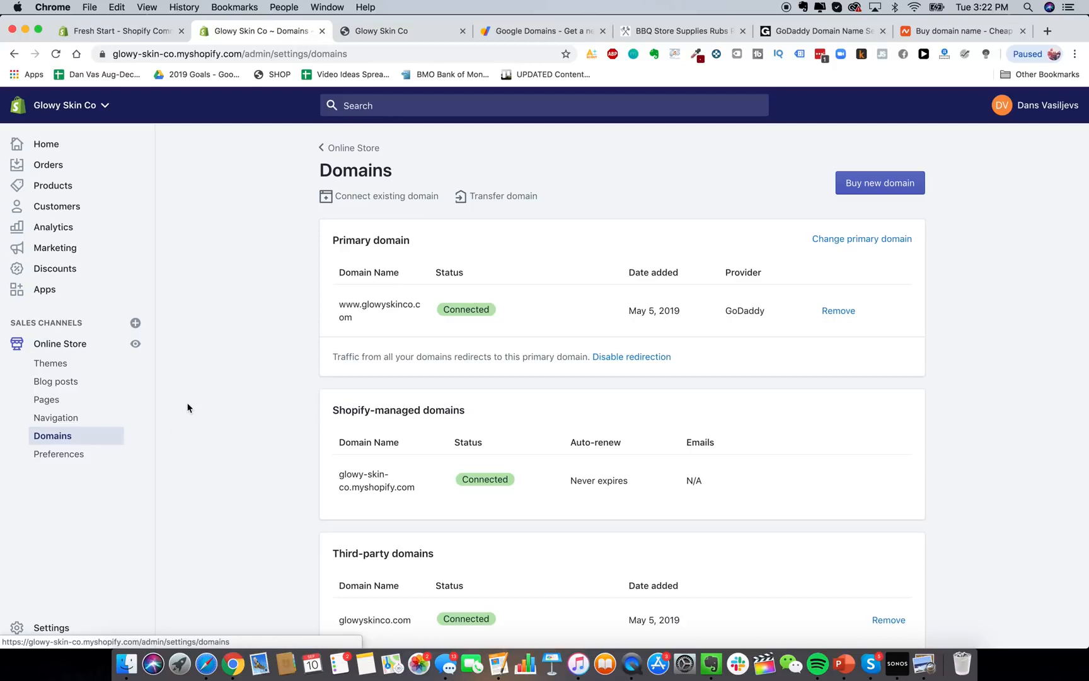
Open Online Store Preferences, and load heysilkyskin.com in another tab for reference.
left_click(63, 462)
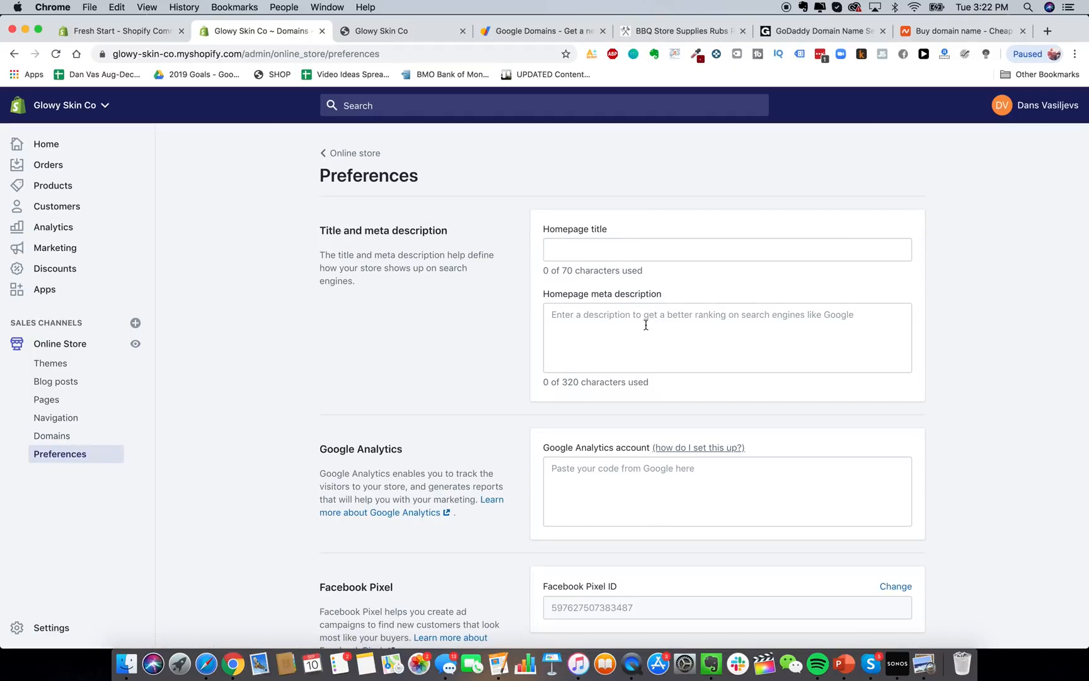
scroll(646, 321, "down", 5)
scroll(646, 329, "up", 5)
left_click(545, 31)
left_click(509, 54)
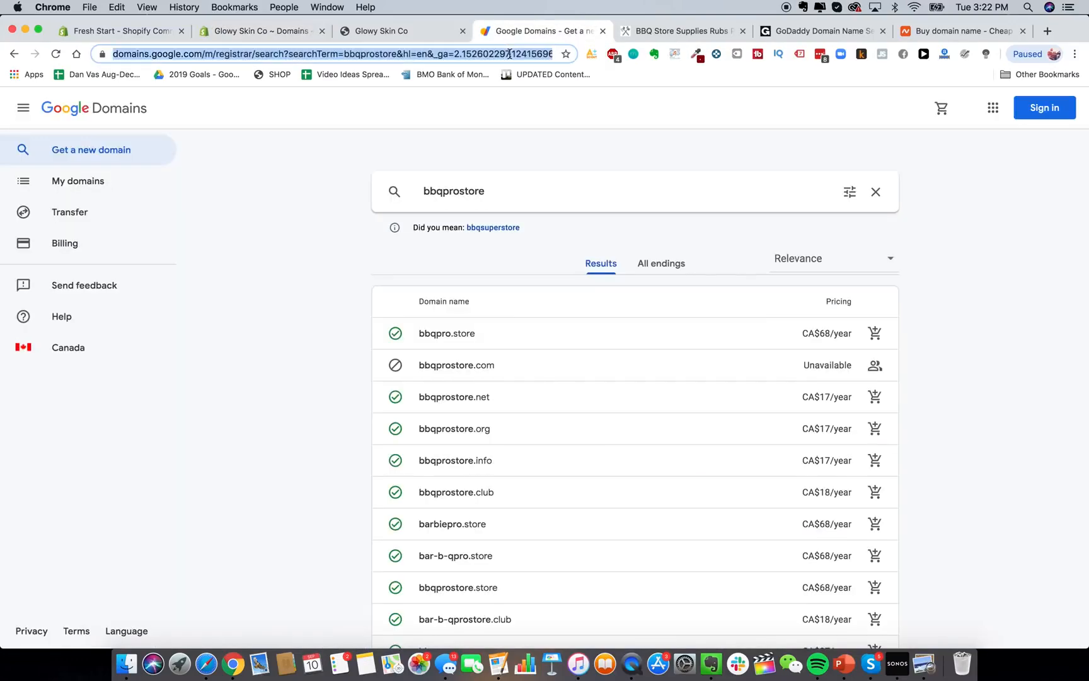
type("heysilkyskin.com")
key("Return")
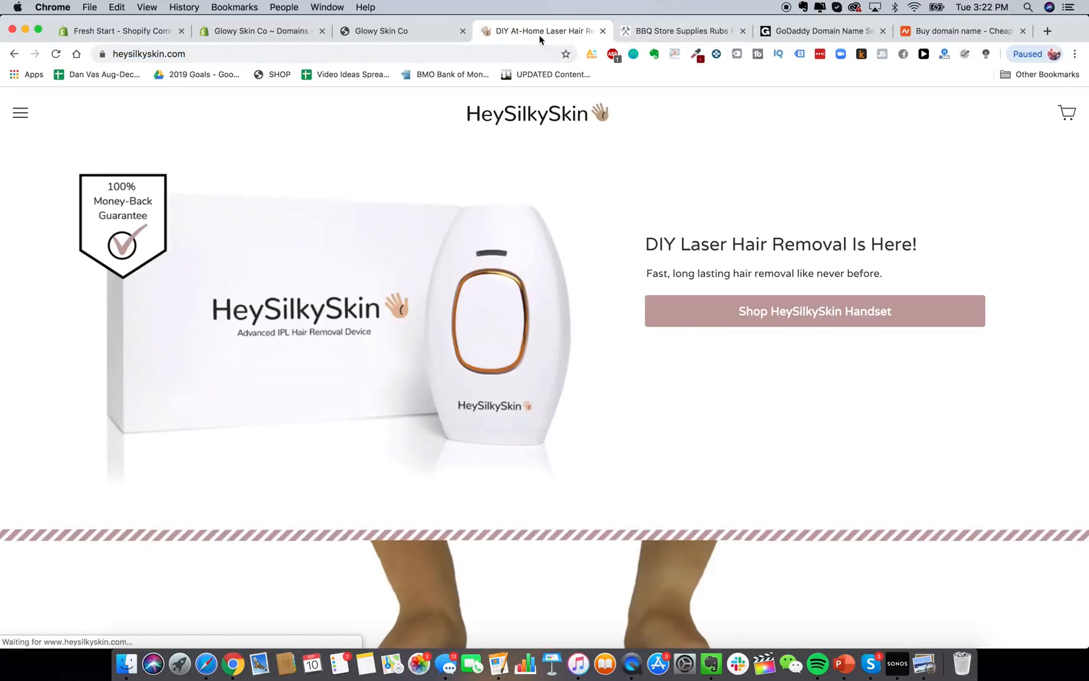
left_click(433, 35)
left_click(281, 34)
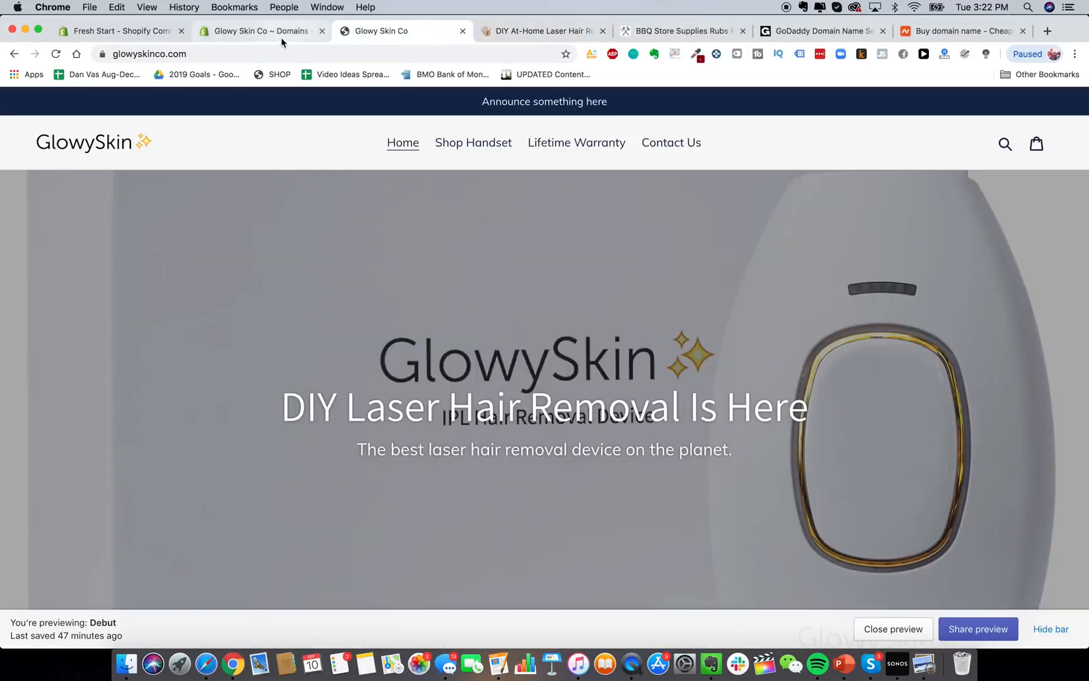
Set the homepage title to 'Glowy Skin Premium Laser Hair Removal'.
left_click(579, 248)
type("Glowy SKi")
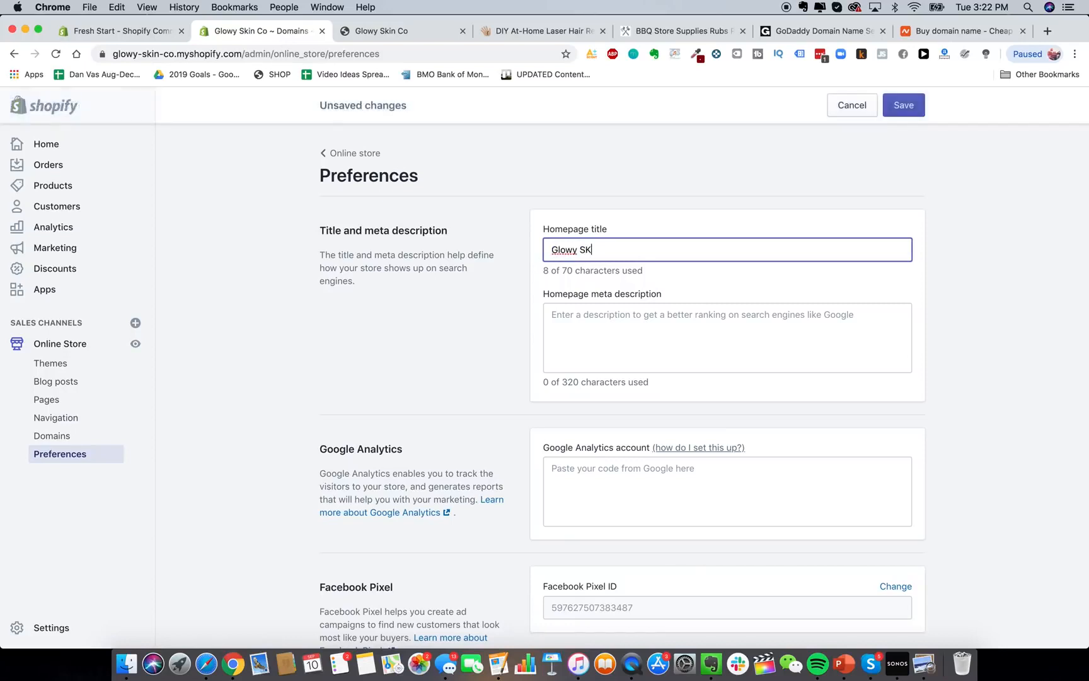
key("BackSpace")
key("BackSpace")
type("kin Premium L")
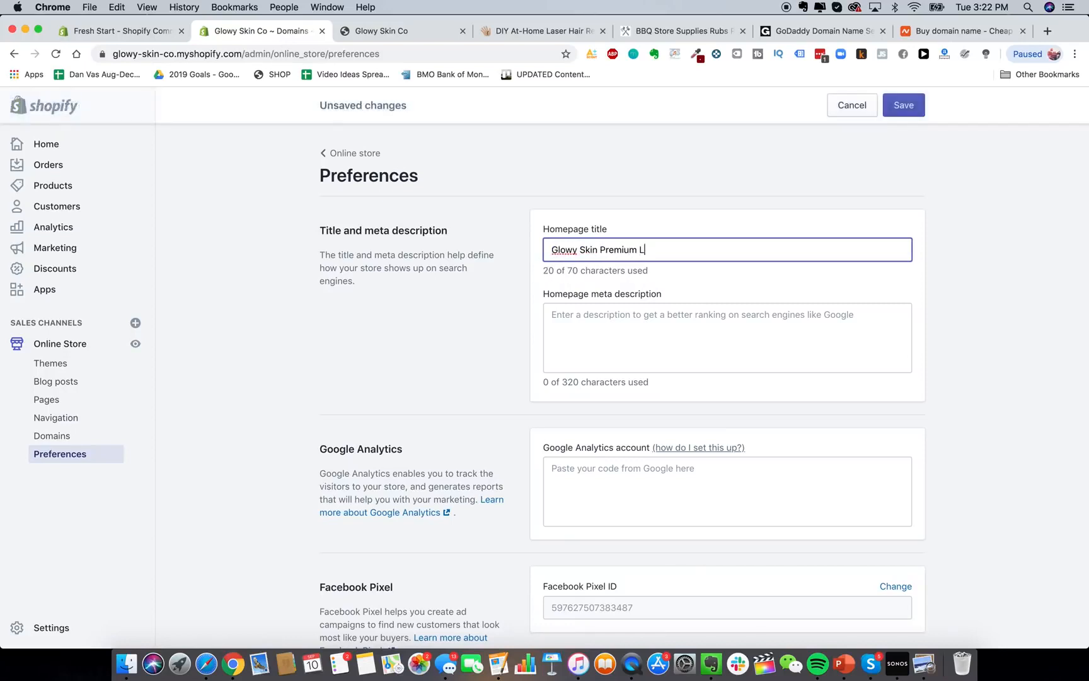
type("aser Hair Removal")
key("BackSpace")
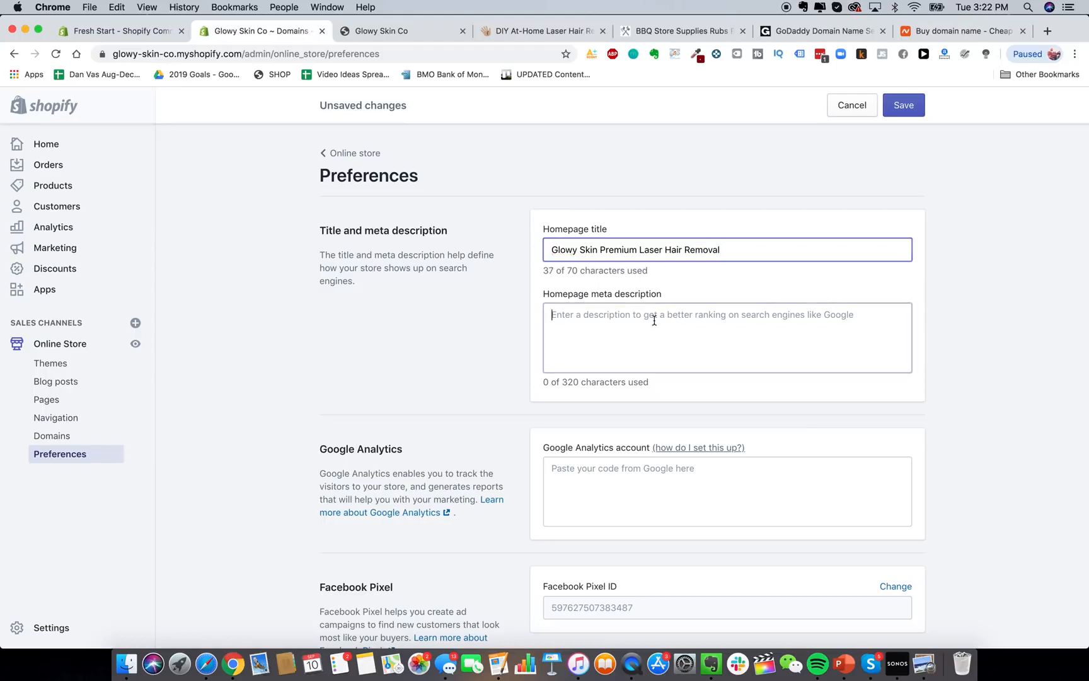
Write a homepage meta description promoting the best DIY laser hair removal devices for use at home.
left_click(654, 321)
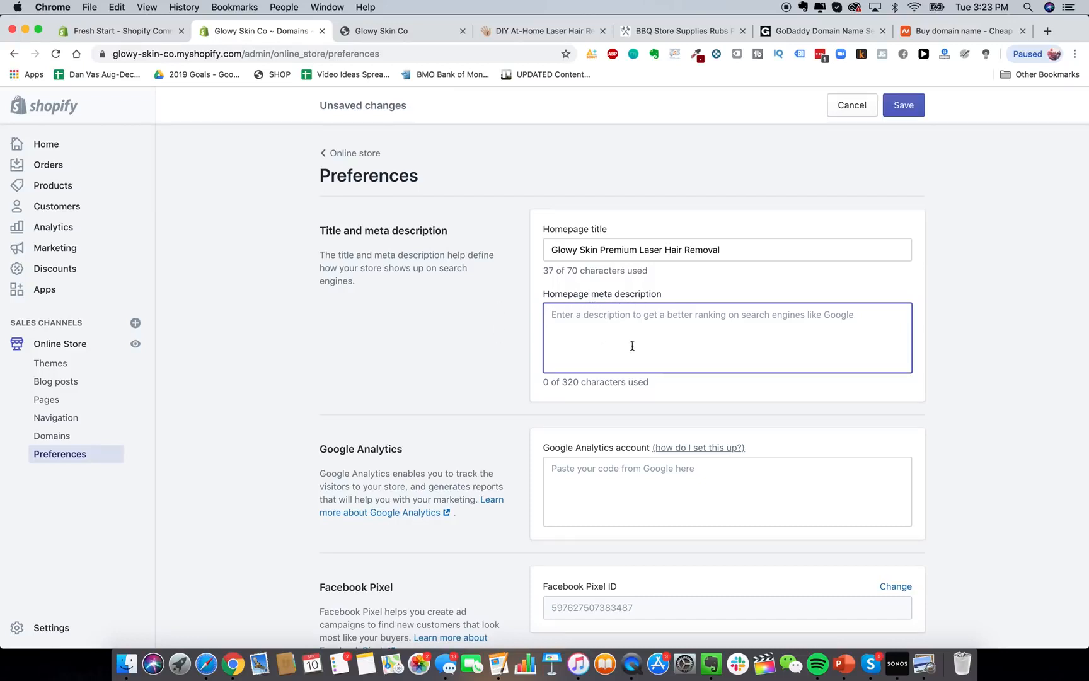
type("glowy skknp remium")
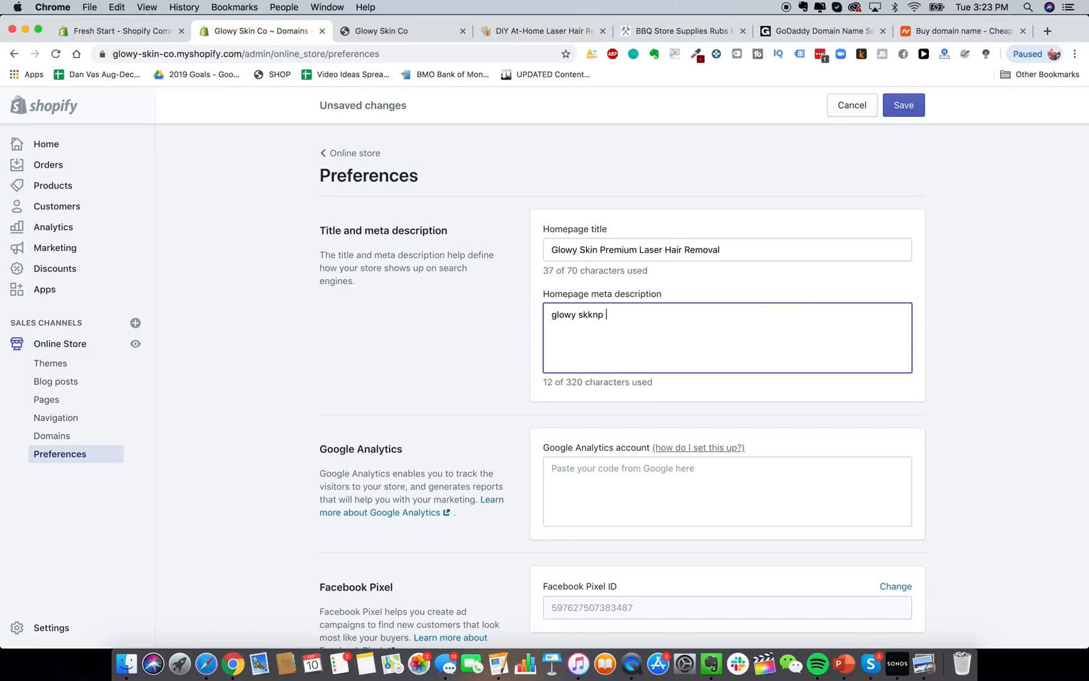
key("super+a")
key("BackSpace")
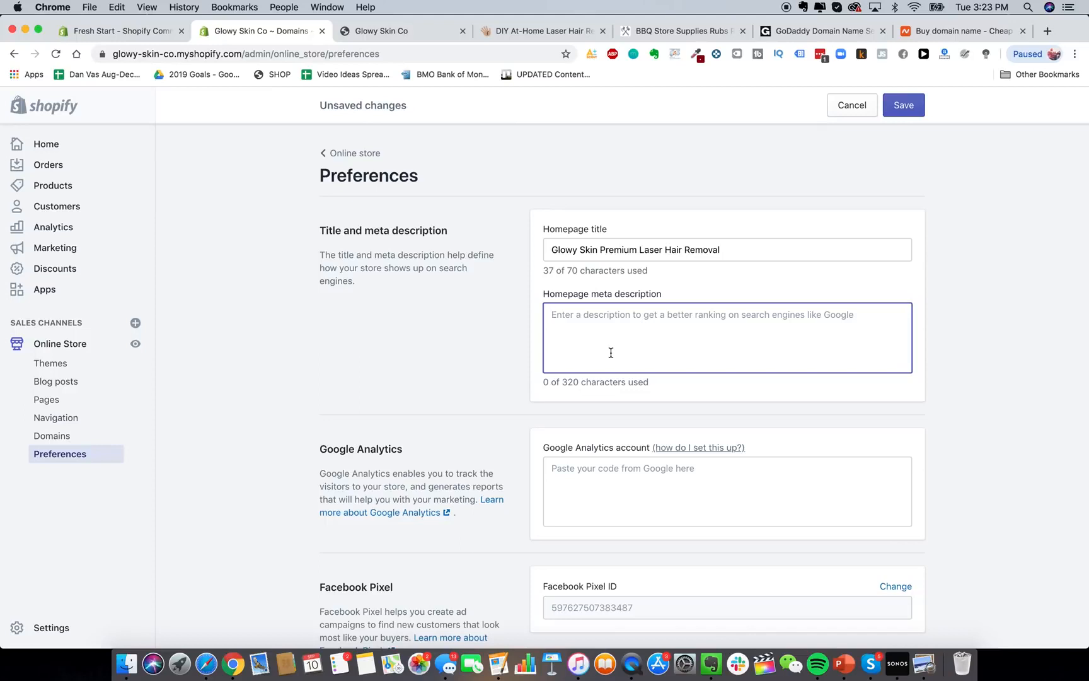
type("The best DIY re")
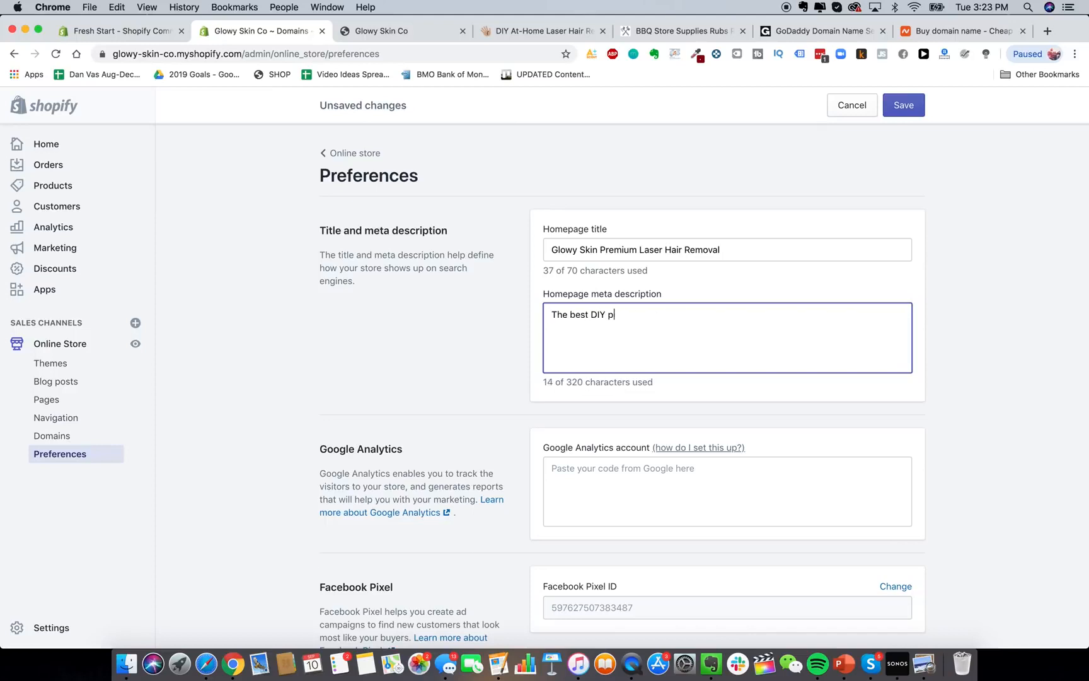
type("remium a")
key("BackSpace")
type("l")
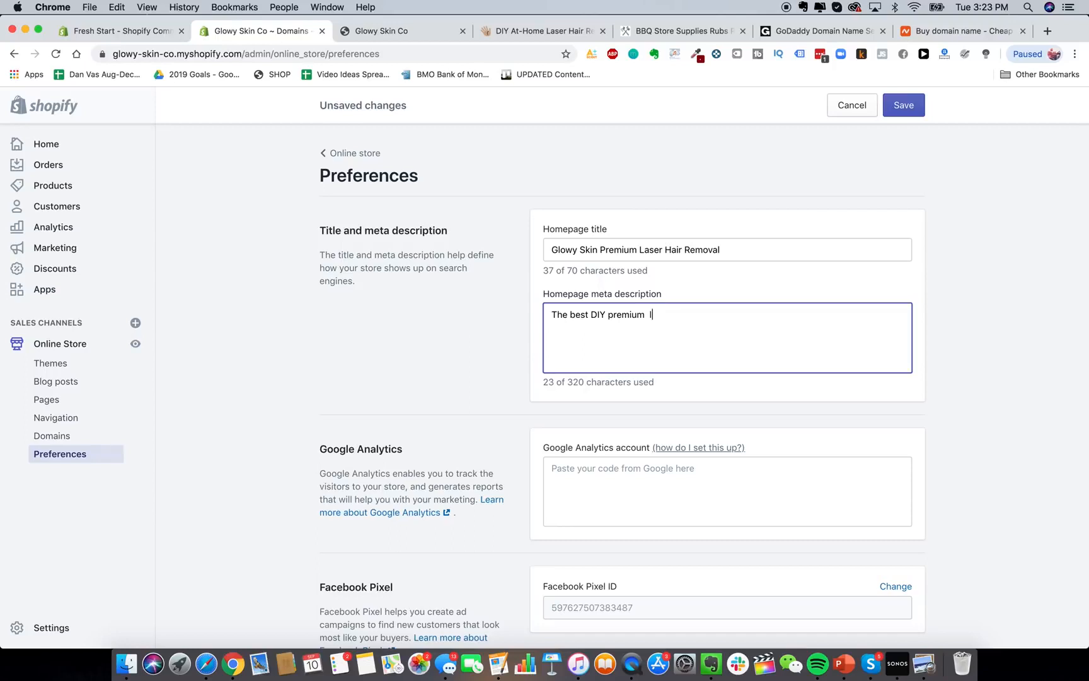
type("aser hair removal devices available on the market today. ")
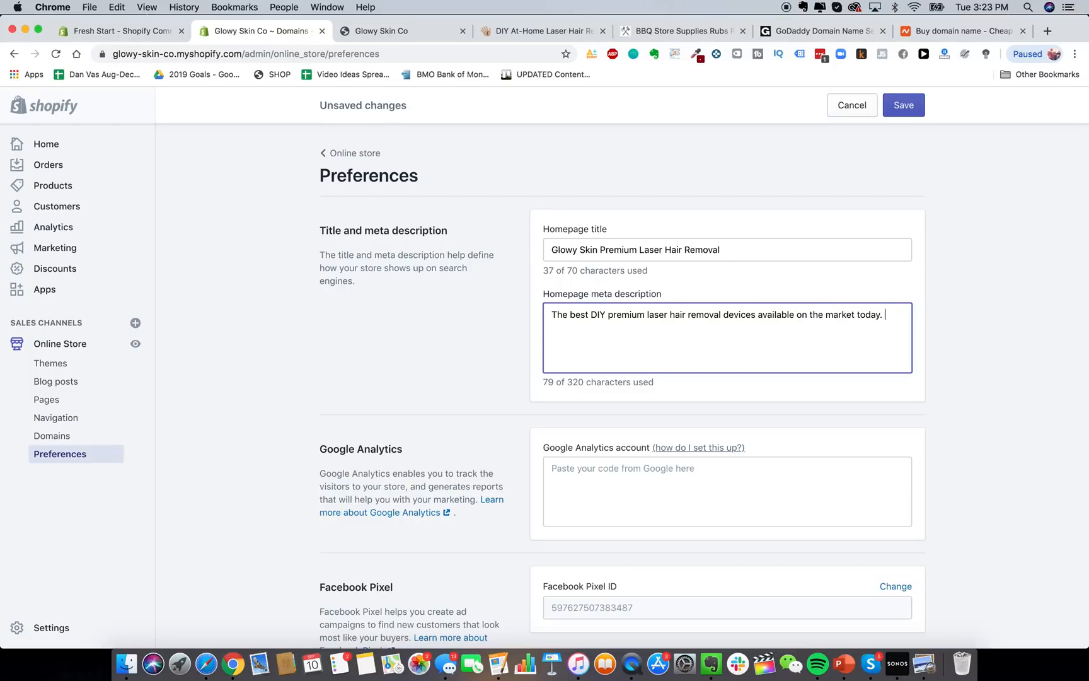
type("Remove ahir")
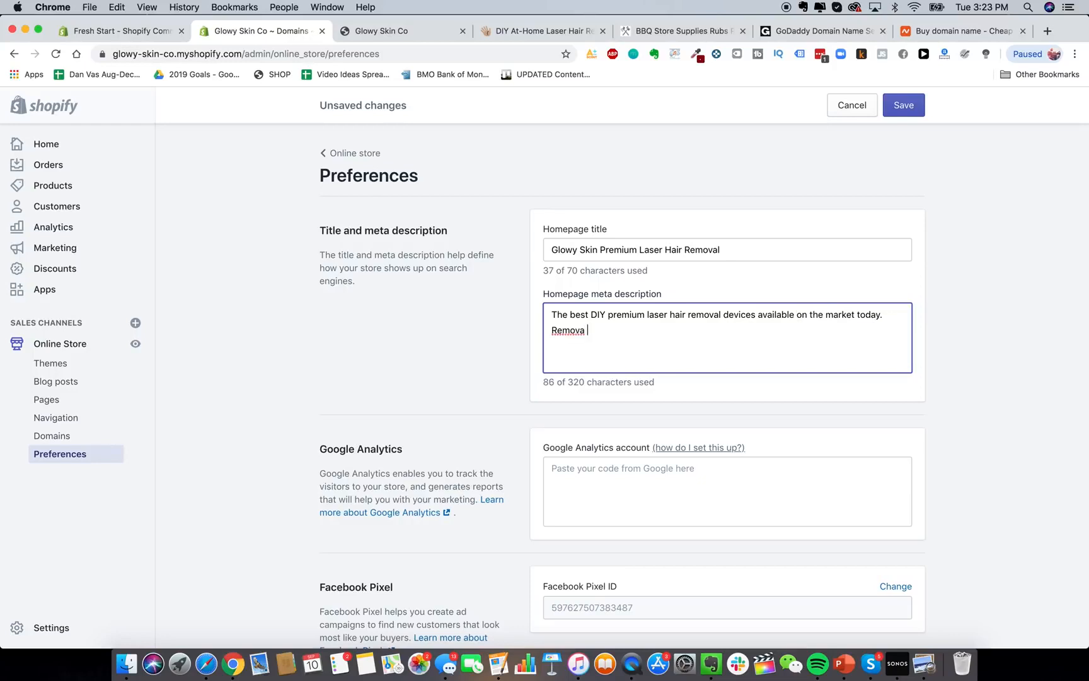
type("hair easily and automatically ..")
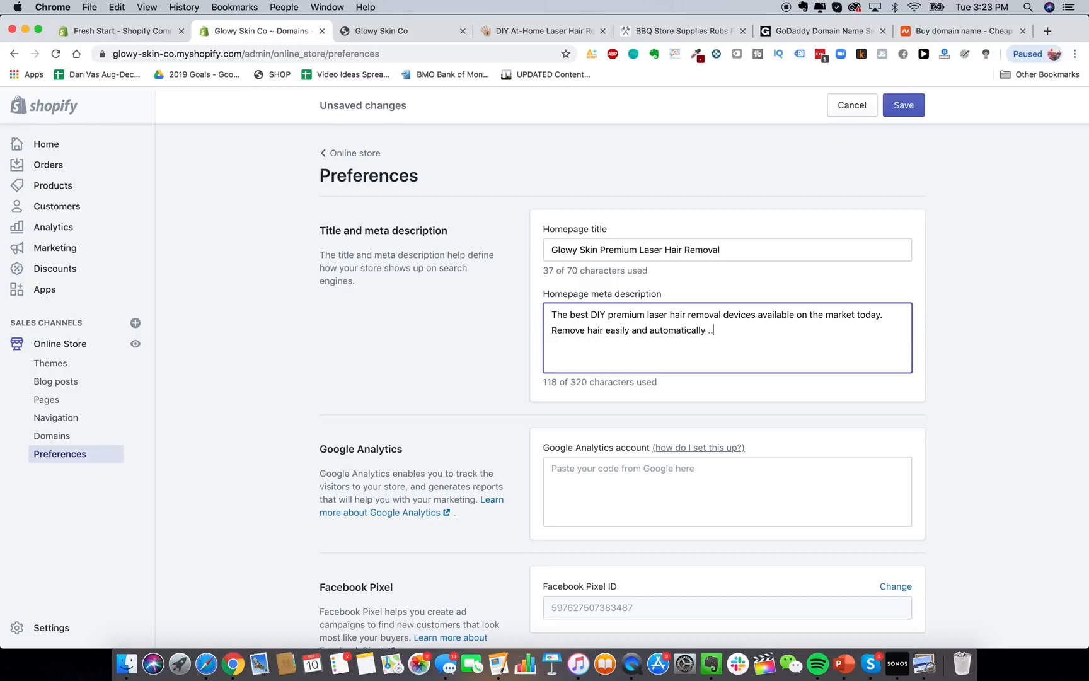
key("BackSpace")
key("BackSpace")
type("from the comfort of y")
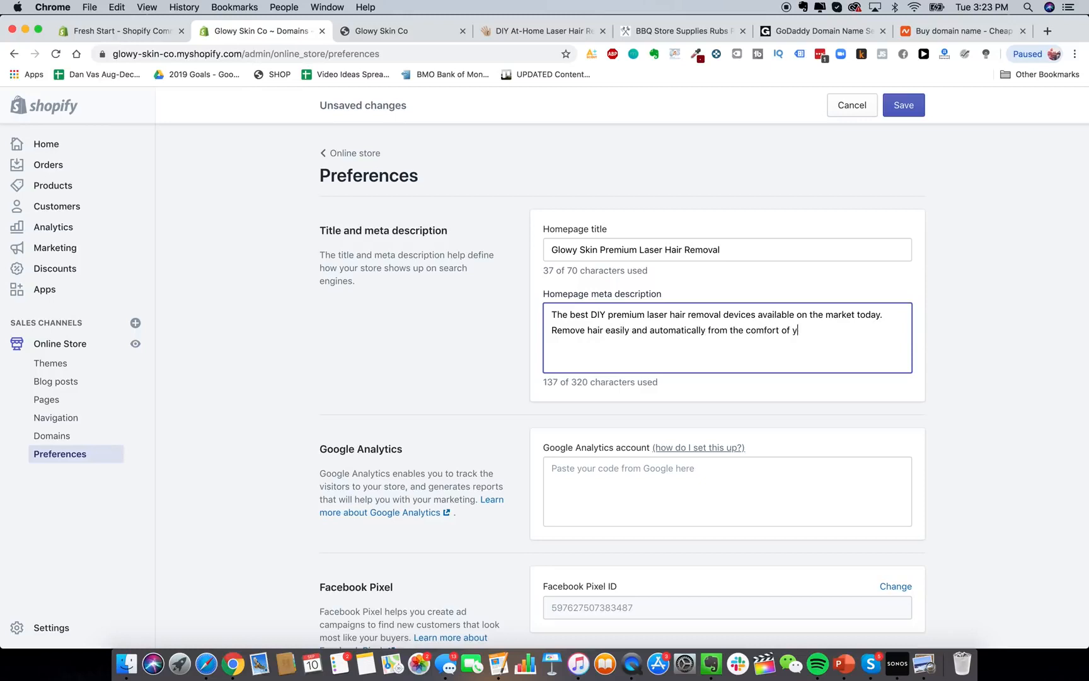
type("our home.")
left_click(434, 292)
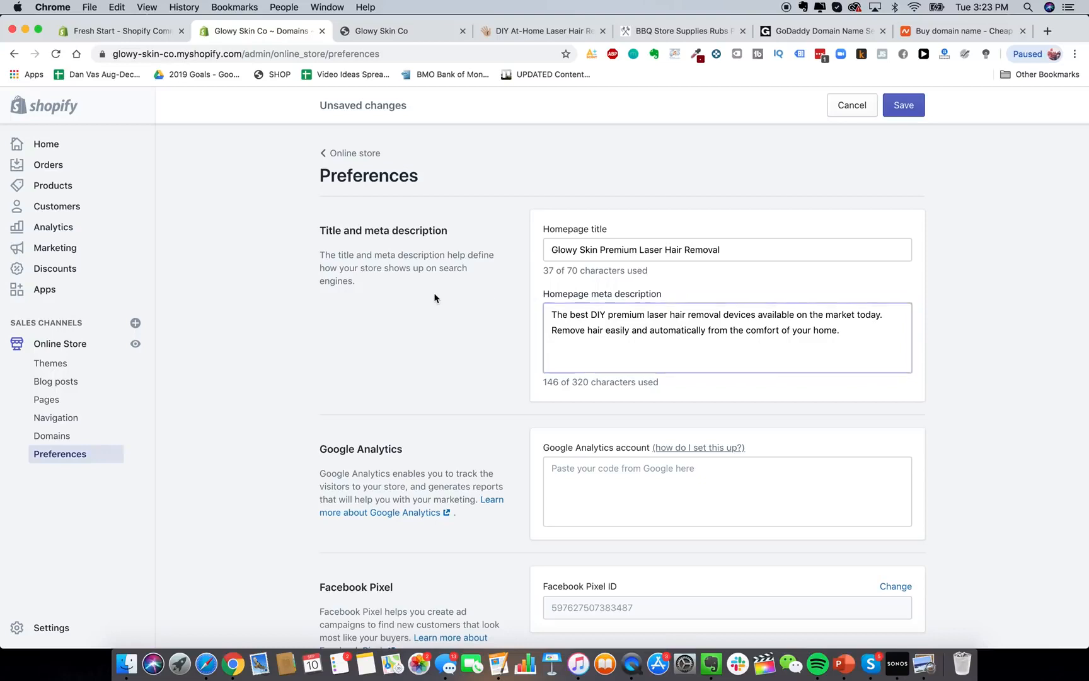
scroll(433, 292, "down", 4)
scroll(594, 328, "up", 1)
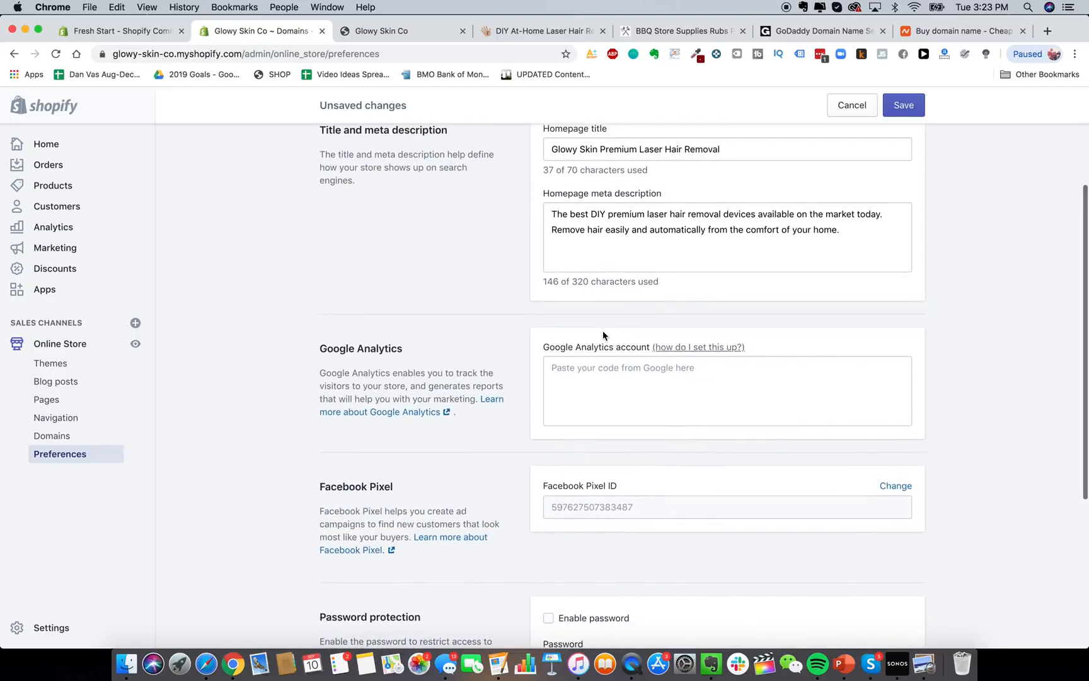
scroll(474, 365, "up", 2)
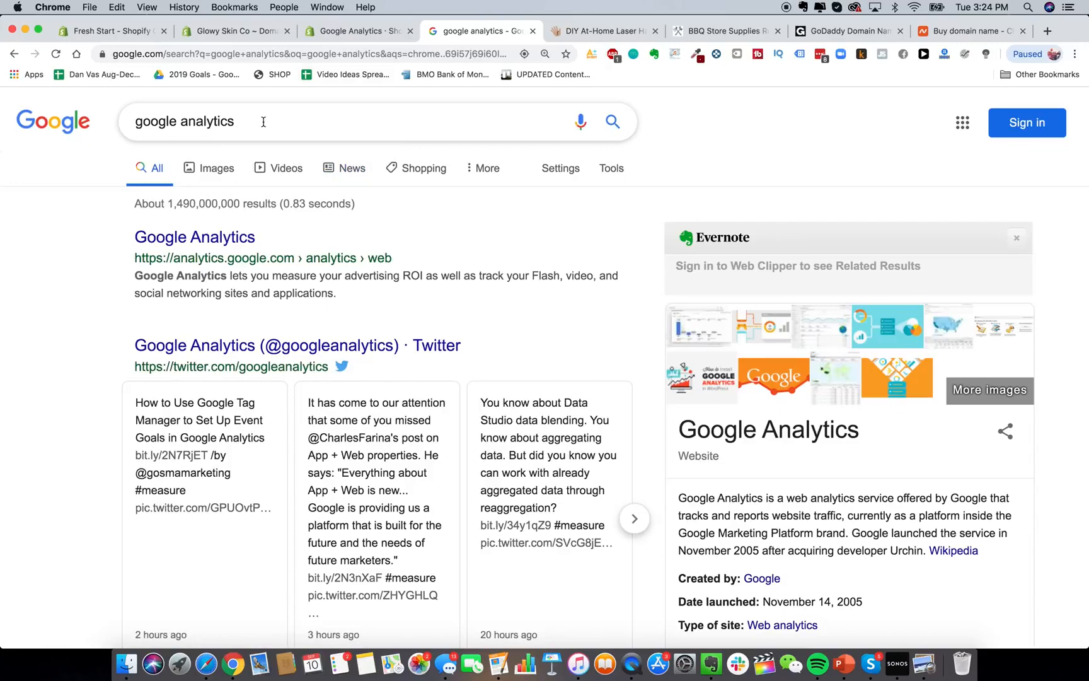
Start a Google Analytics sign-up with the account name 'Glowy Skin'.
left_click(220, 236)
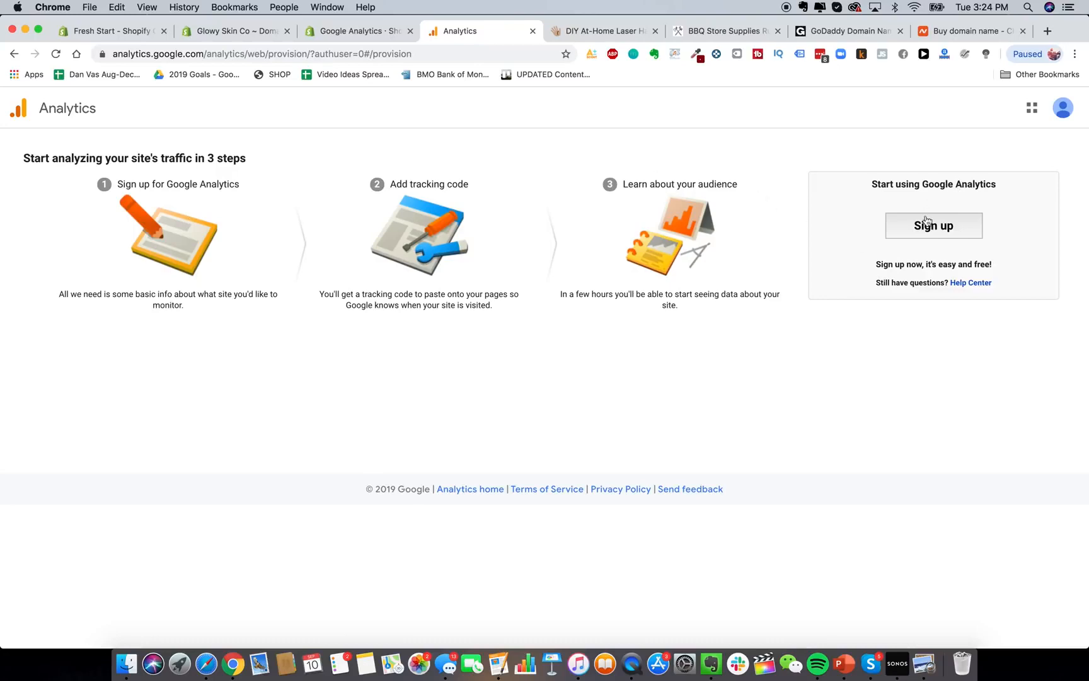
left_click(949, 229)
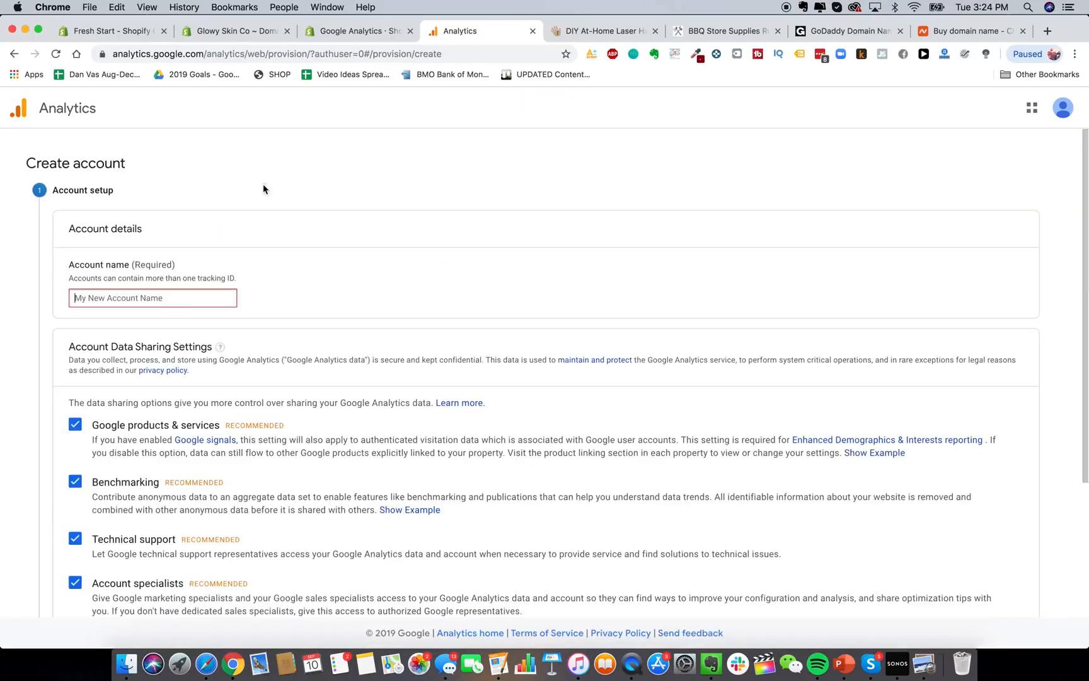
scroll(201, 277, "down", 1)
left_click(205, 269)
scroll(241, 284, "down", 1)
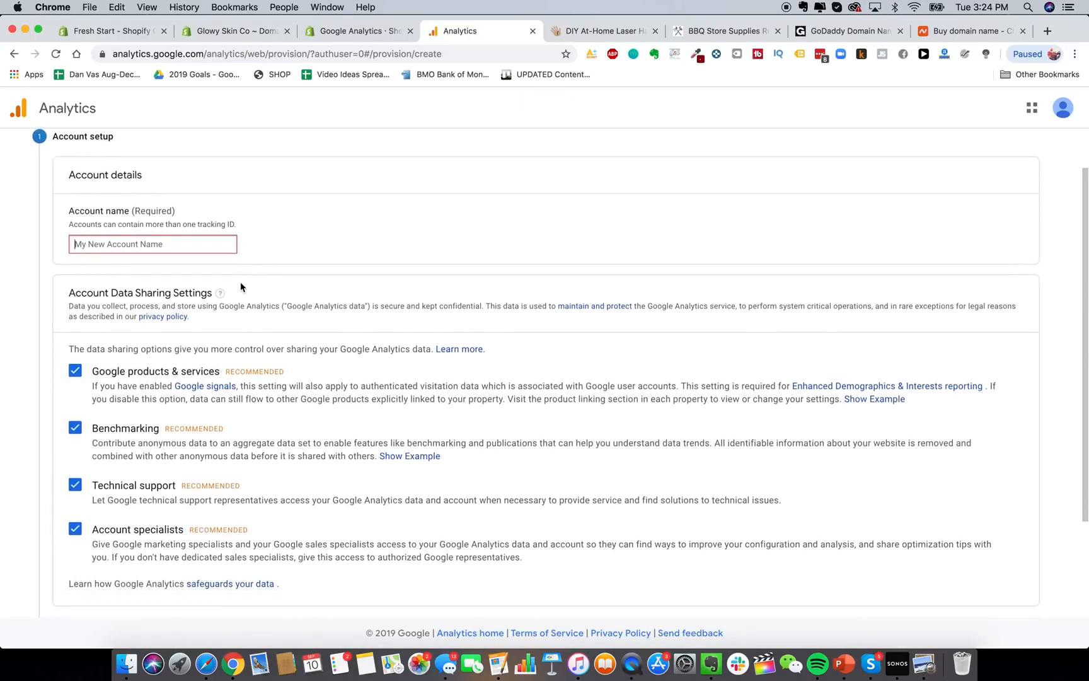
type("Glowy Skin")
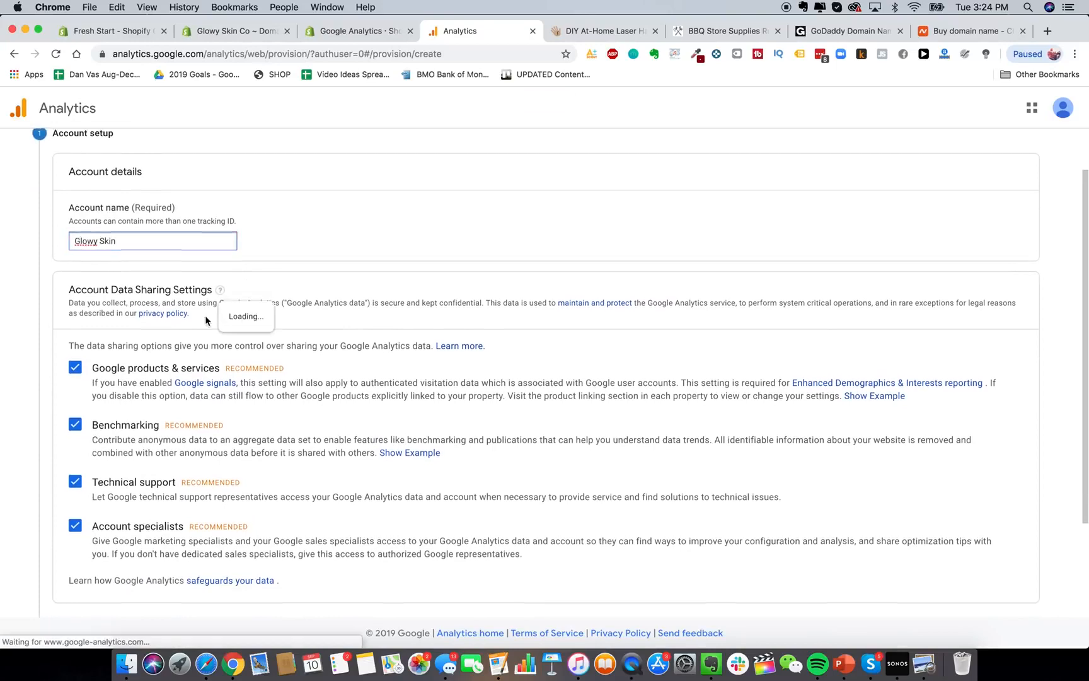
scroll(258, 339, "down", 3)
scroll(258, 339, "down", 1)
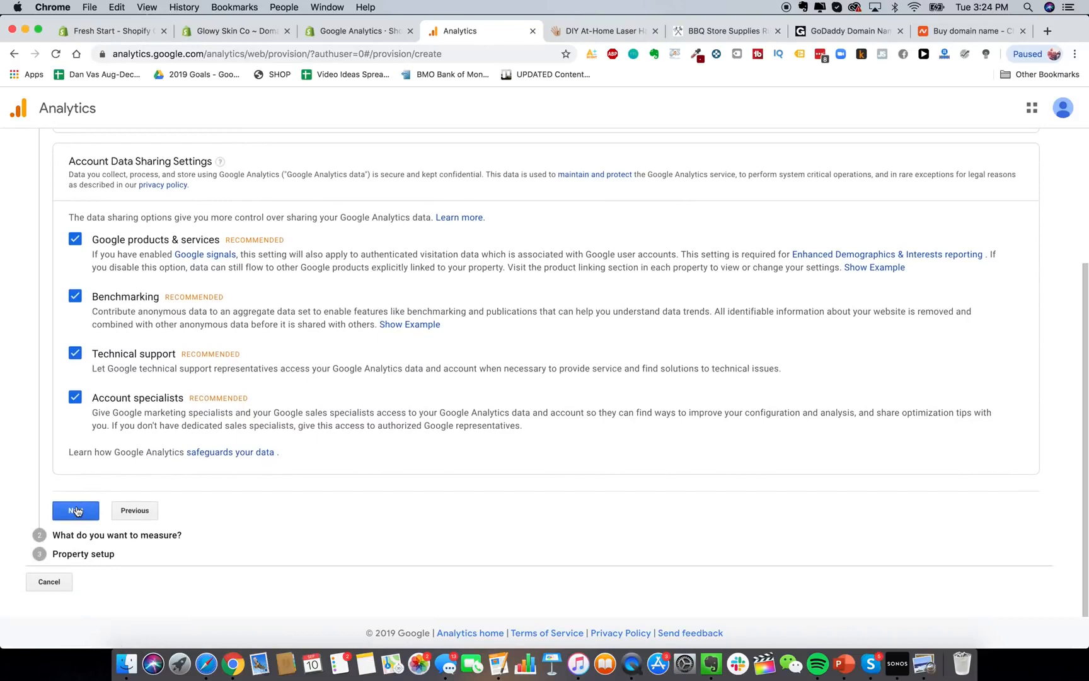
left_click(76, 511)
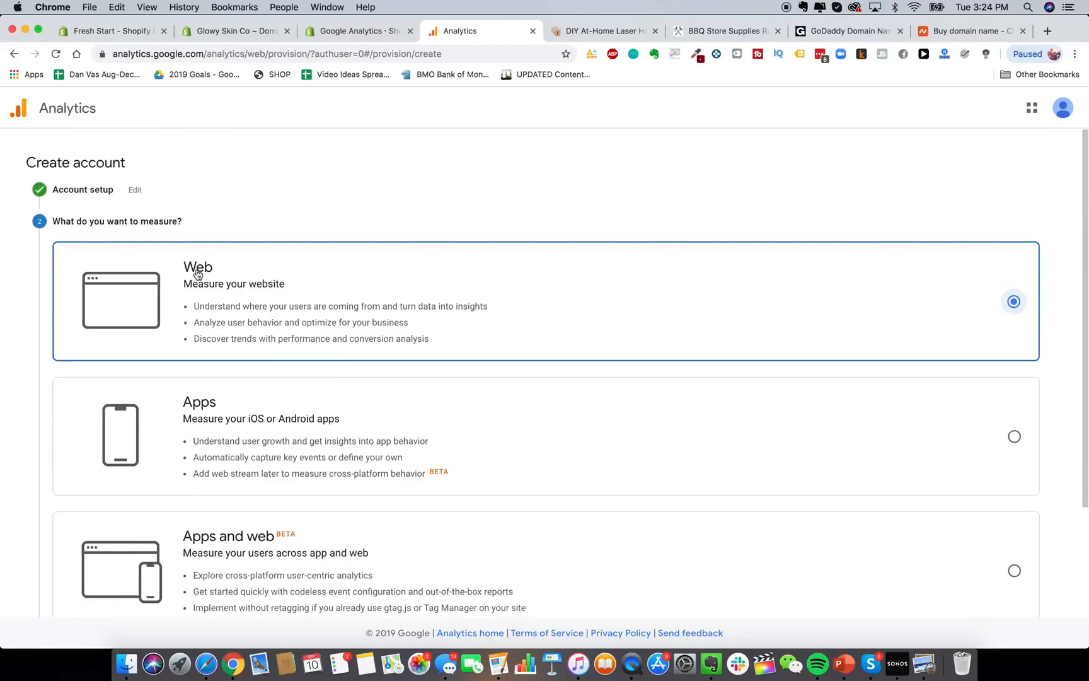
scroll(410, 350, "down", 2)
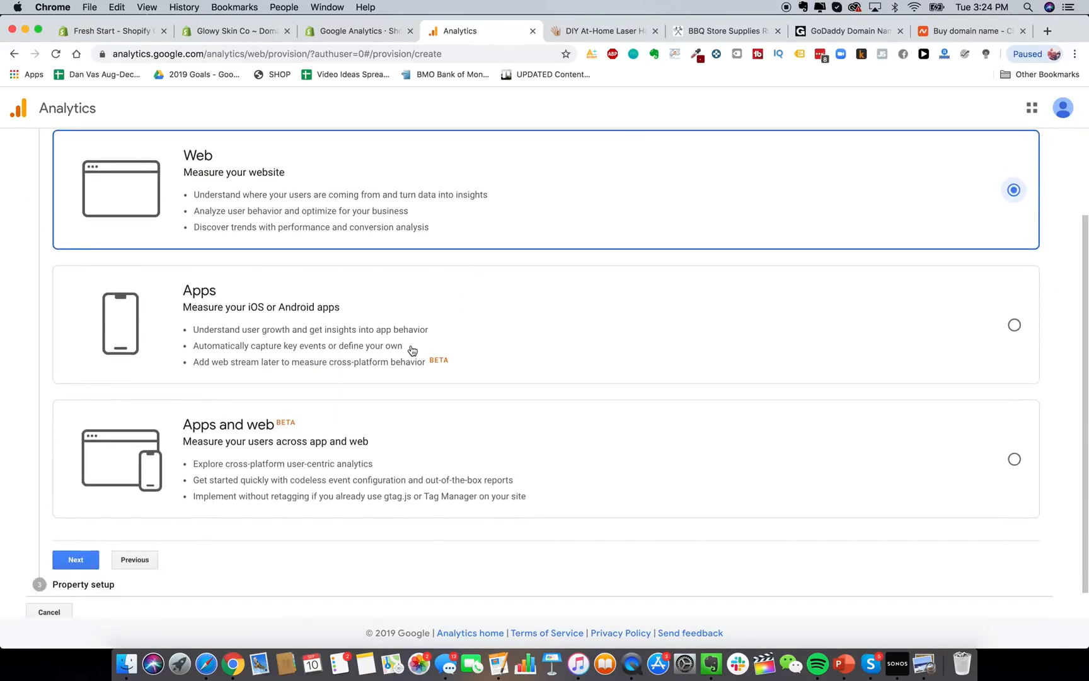
scroll(136, 437, "down", 1)
left_click(70, 528)
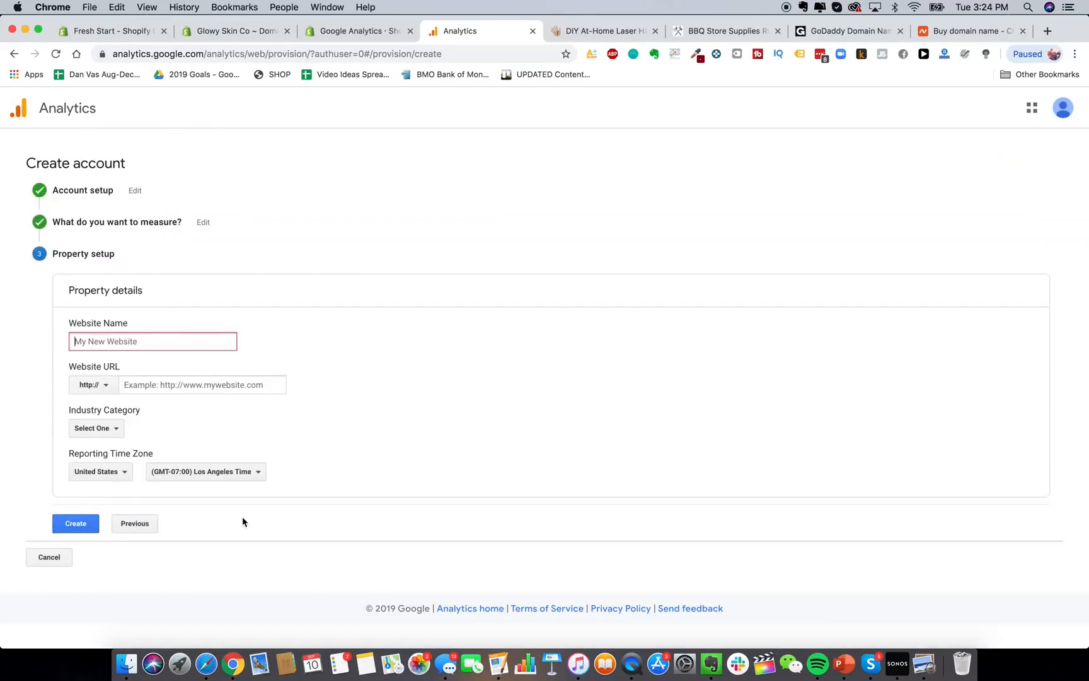
type("Glowy Skin")
left_click(106, 384)
left_click(101, 428)
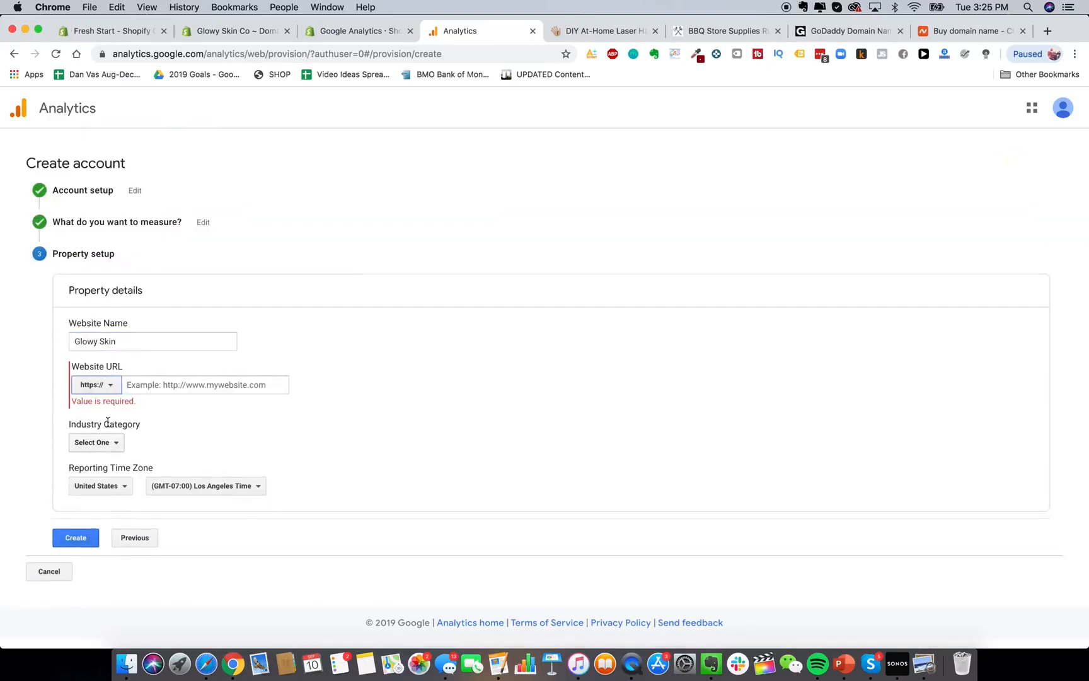
left_click(146, 384)
type("www.gl")
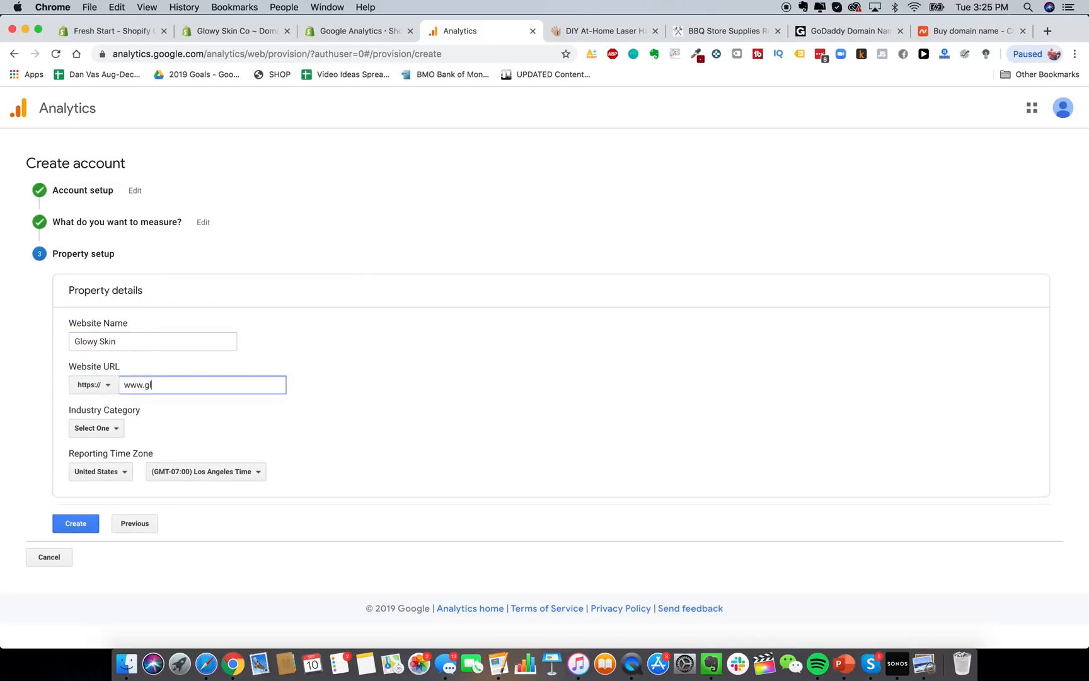
type("owyskinco.com")
Set the industry category to Shopping.
left_click(93, 429)
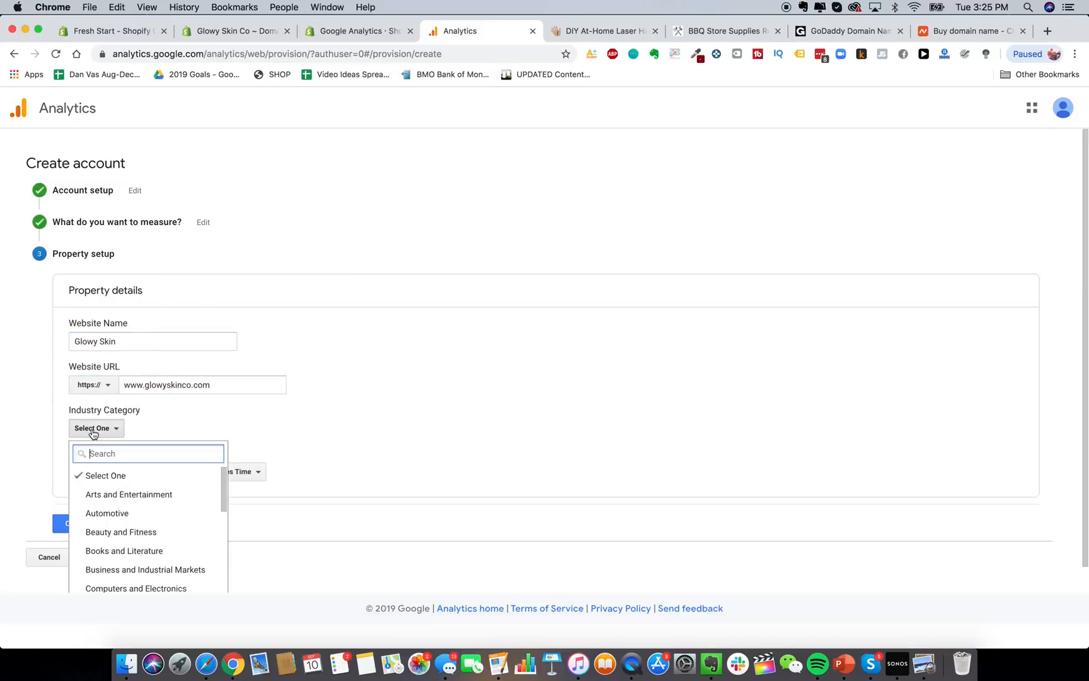
scroll(123, 476, "down", 8)
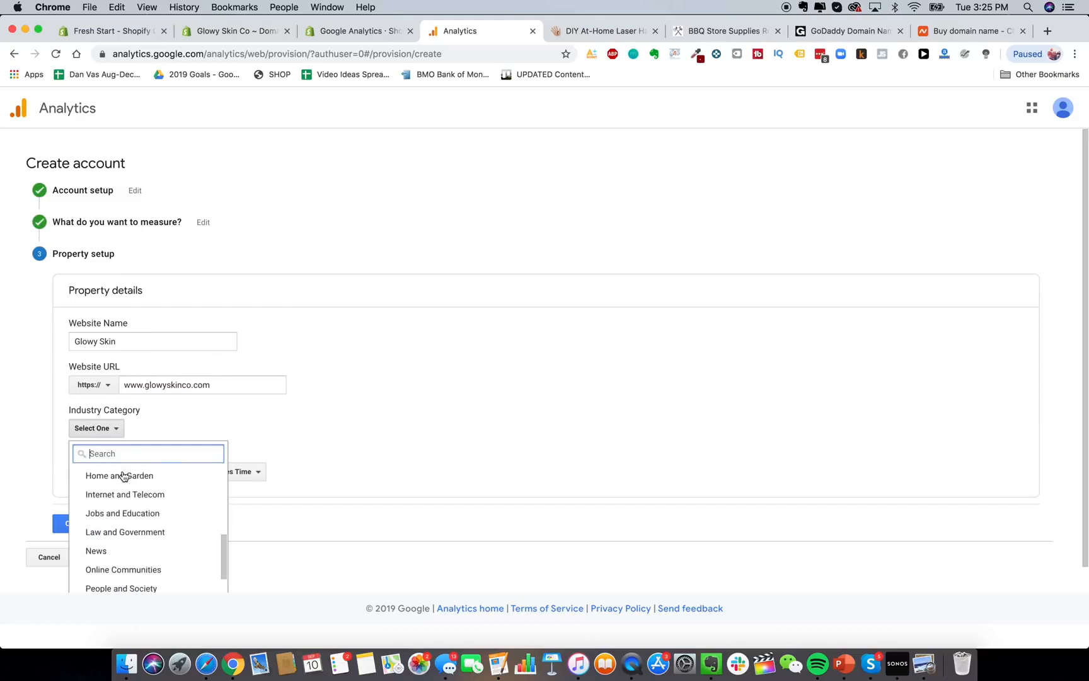
scroll(154, 534, "up", 3)
type("retail")
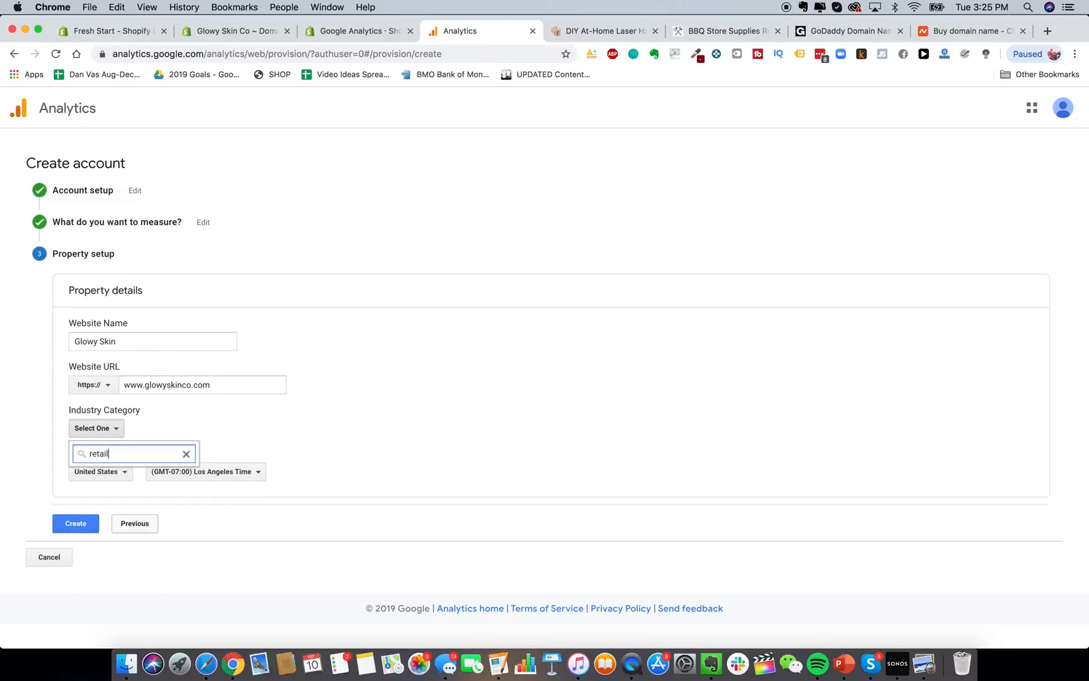
left_click(186, 453)
scroll(151, 477, "down", 1)
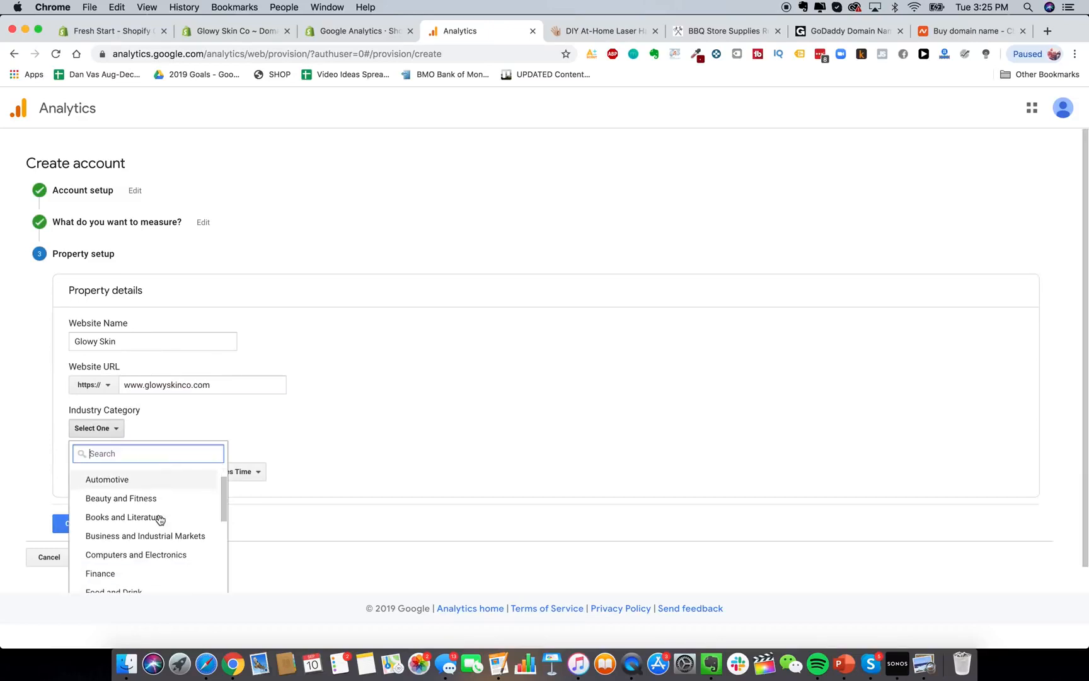
left_click(150, 496)
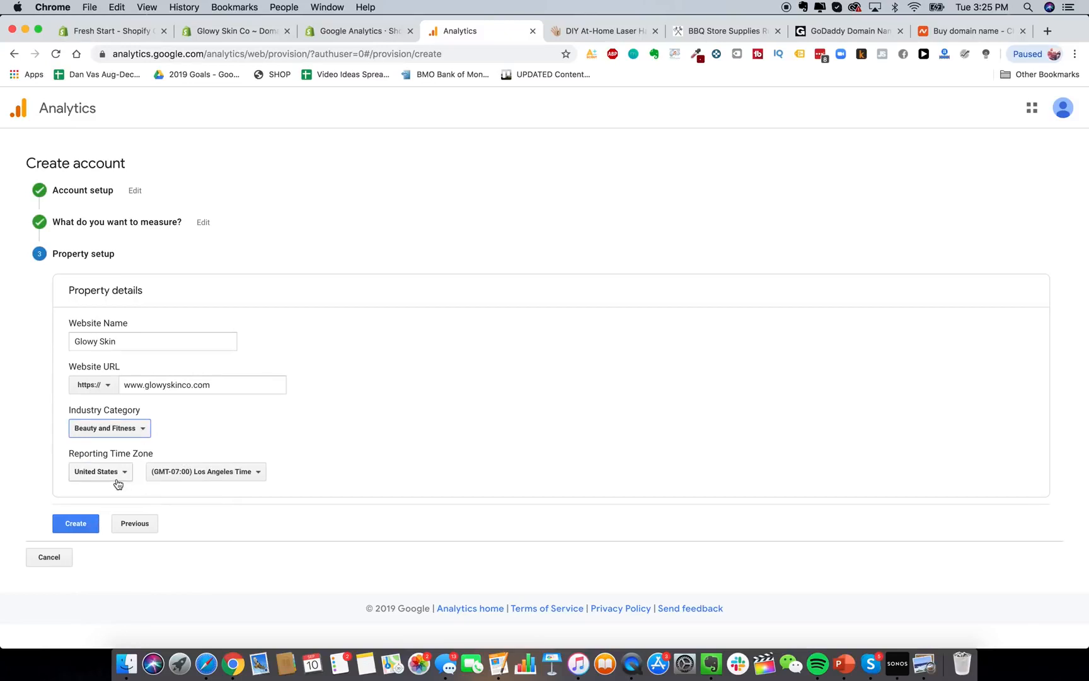
left_click(126, 428)
scroll(126, 535, "down", 8)
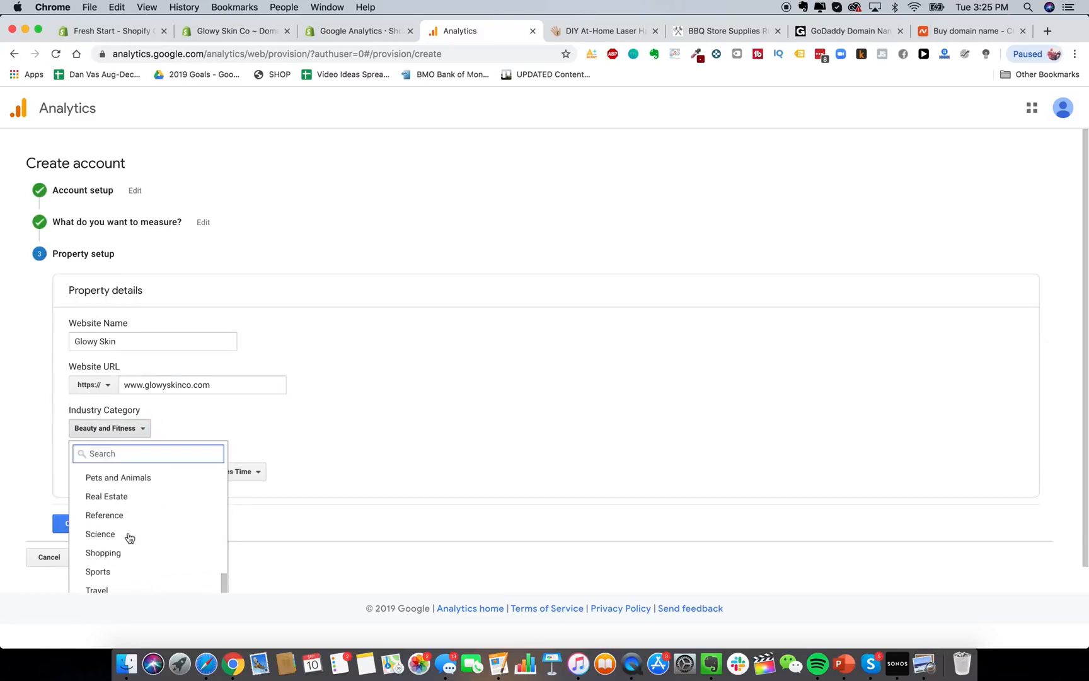
left_click(124, 552)
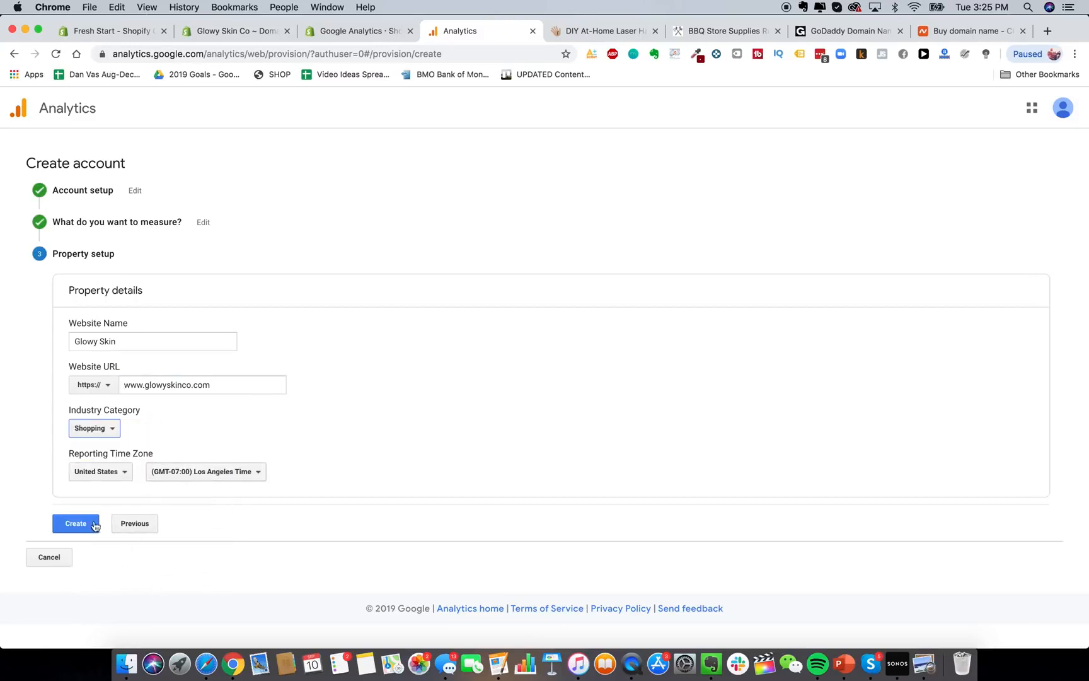
Set the reporting time zone to (GMT-04:00) New York Time and create the property.
left_click(255, 477)
scroll(238, 375, "down", 1)
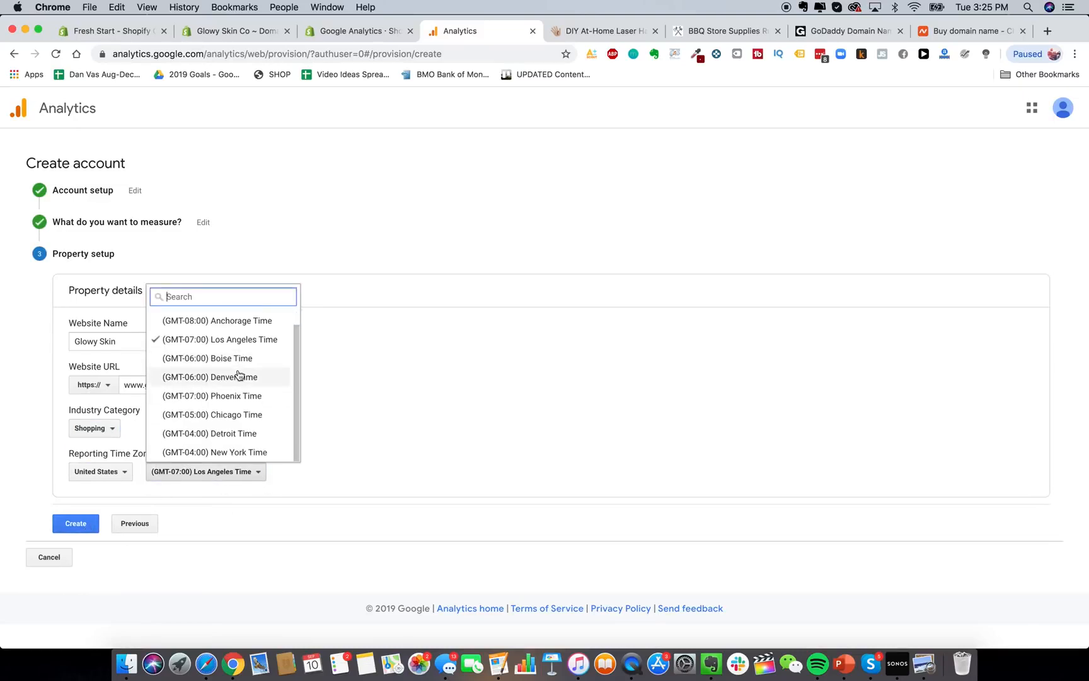
left_click(224, 452)
left_click(94, 524)
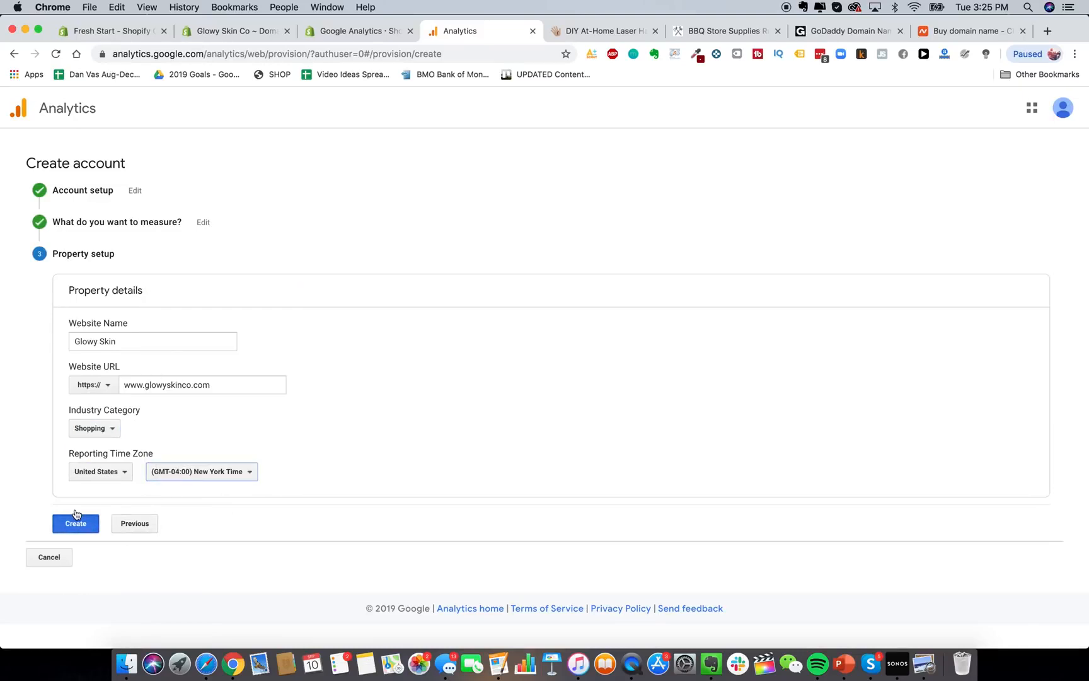
Accept the GDPR and Measurement Controller terms, then dismiss the app and tip popups.
left_click(386, 337)
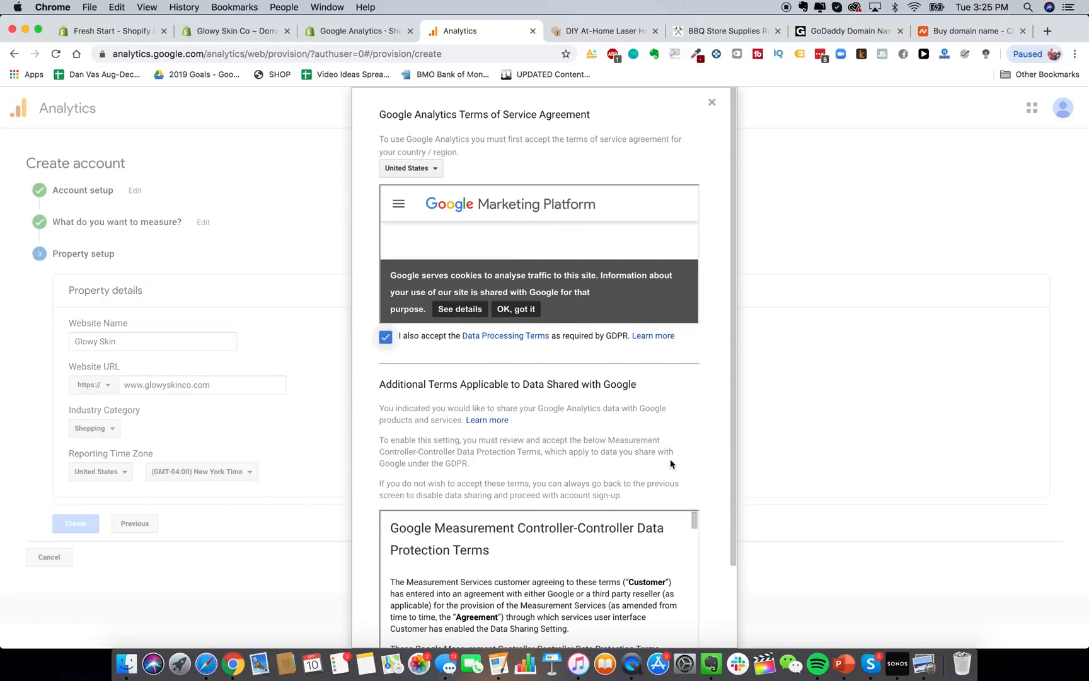
scroll(387, 344, "down", 3)
left_click(385, 569)
left_click(402, 609)
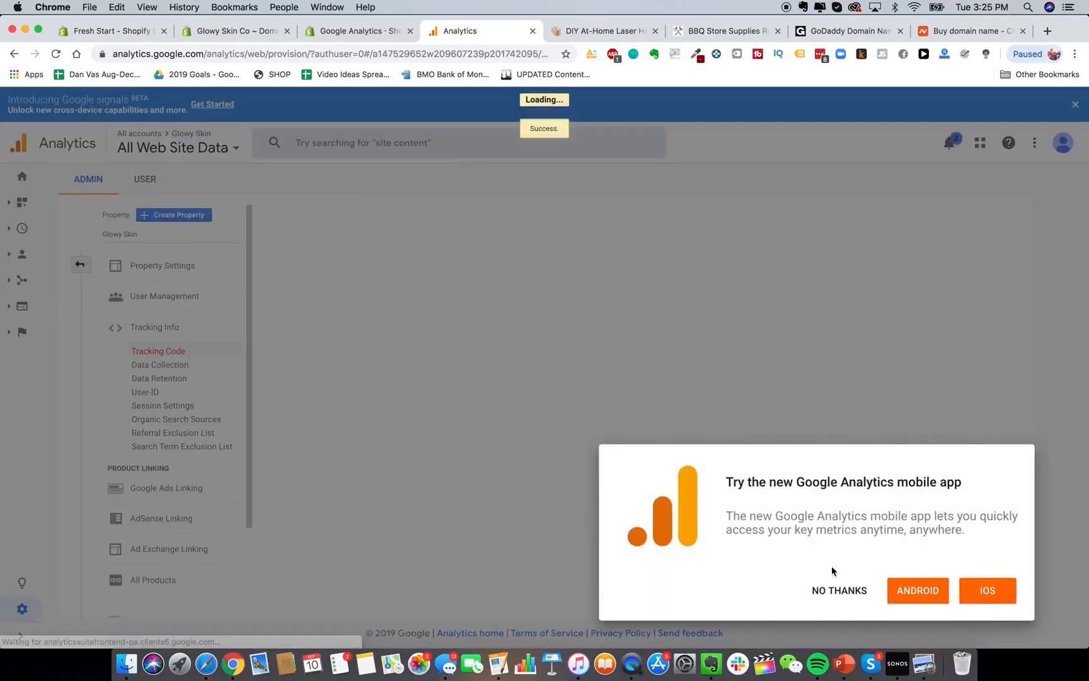
left_click(835, 594)
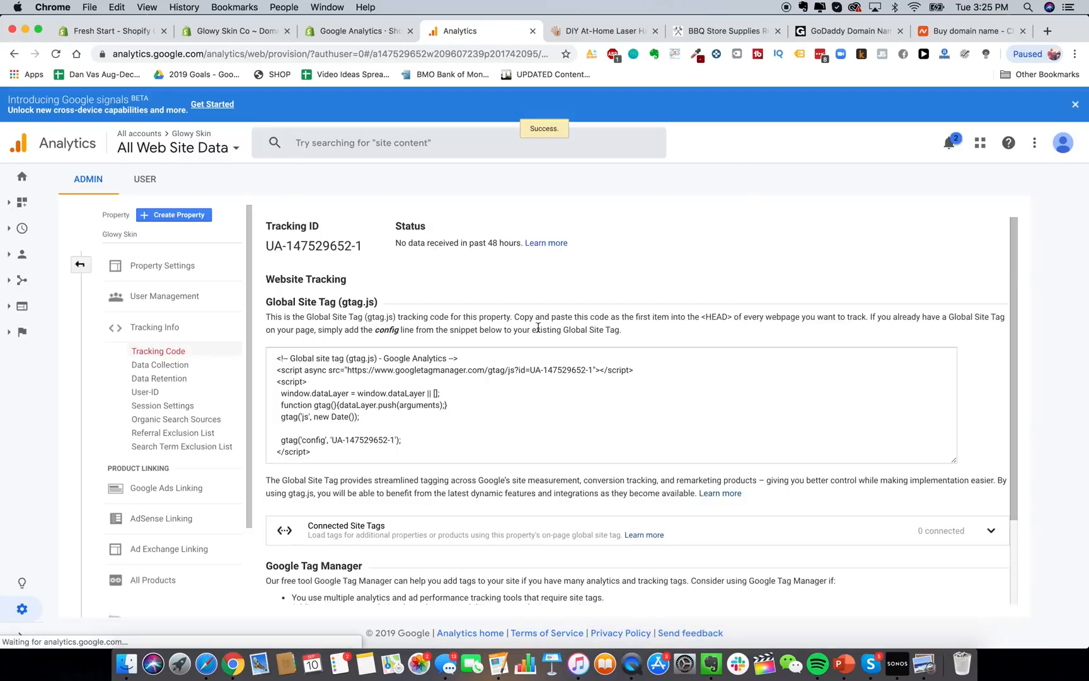
left_click(552, 222)
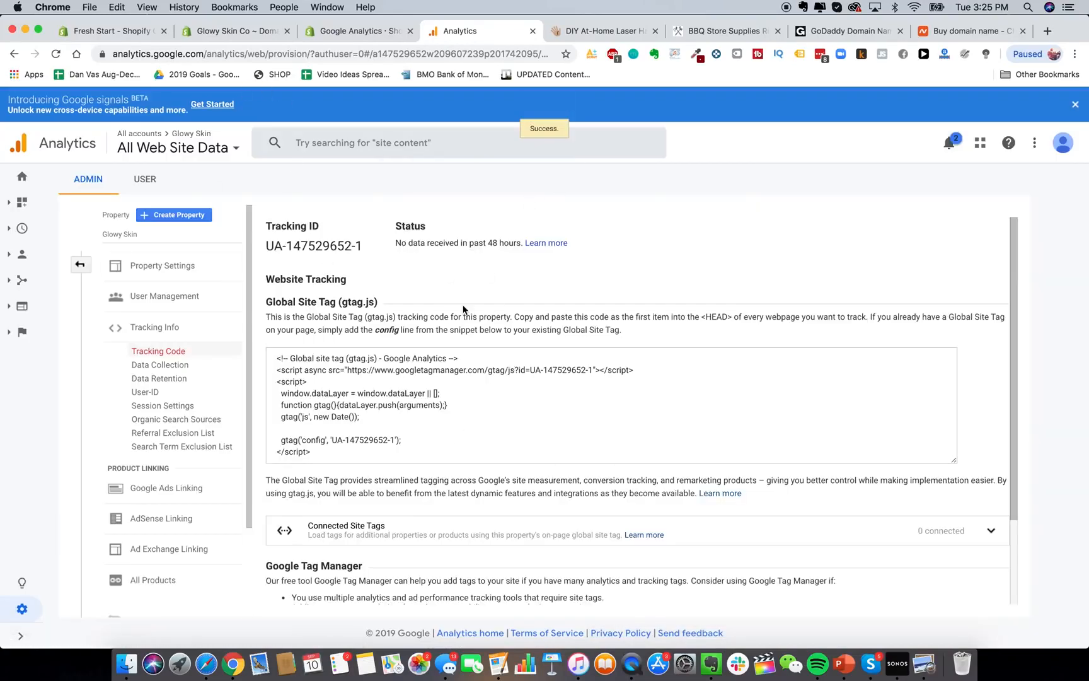
Copy the Global Site Tag (gtag.js) tracking code.
scroll(411, 323, "down", 3)
scroll(411, 323, "up", 3)
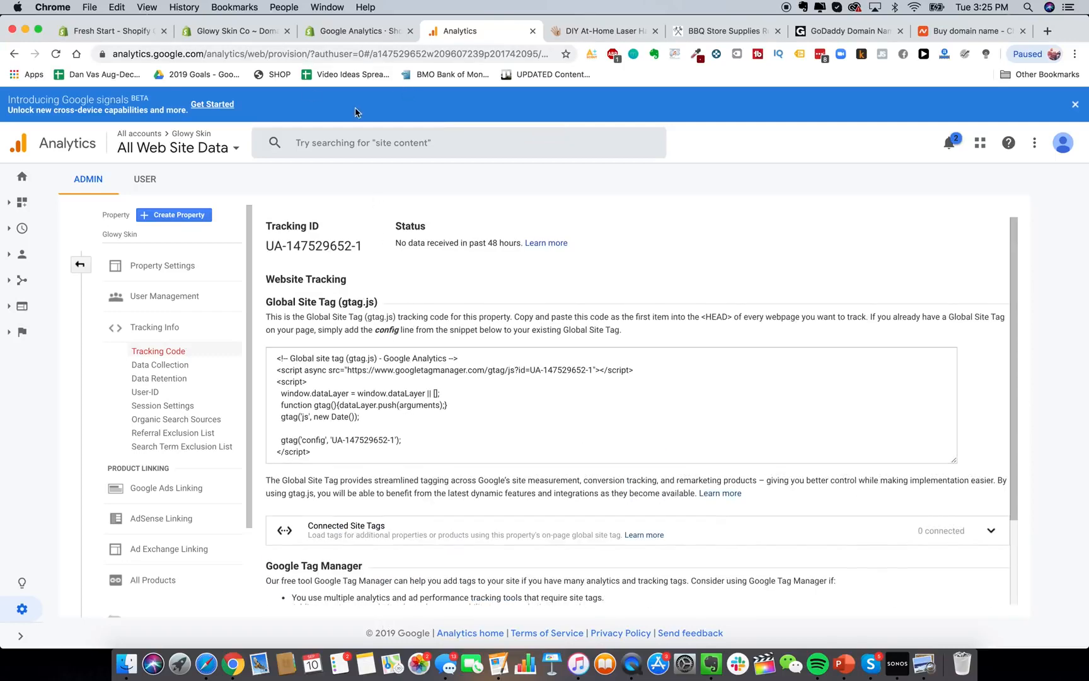
left_click(397, 424)
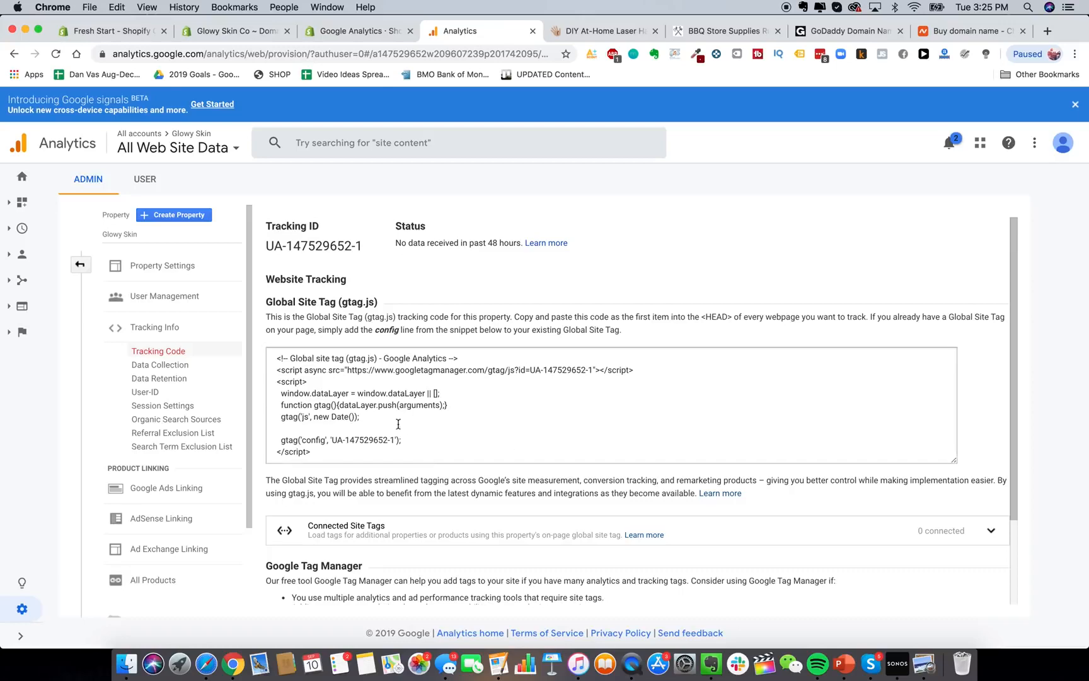
right_click(332, 408)
left_click(357, 437)
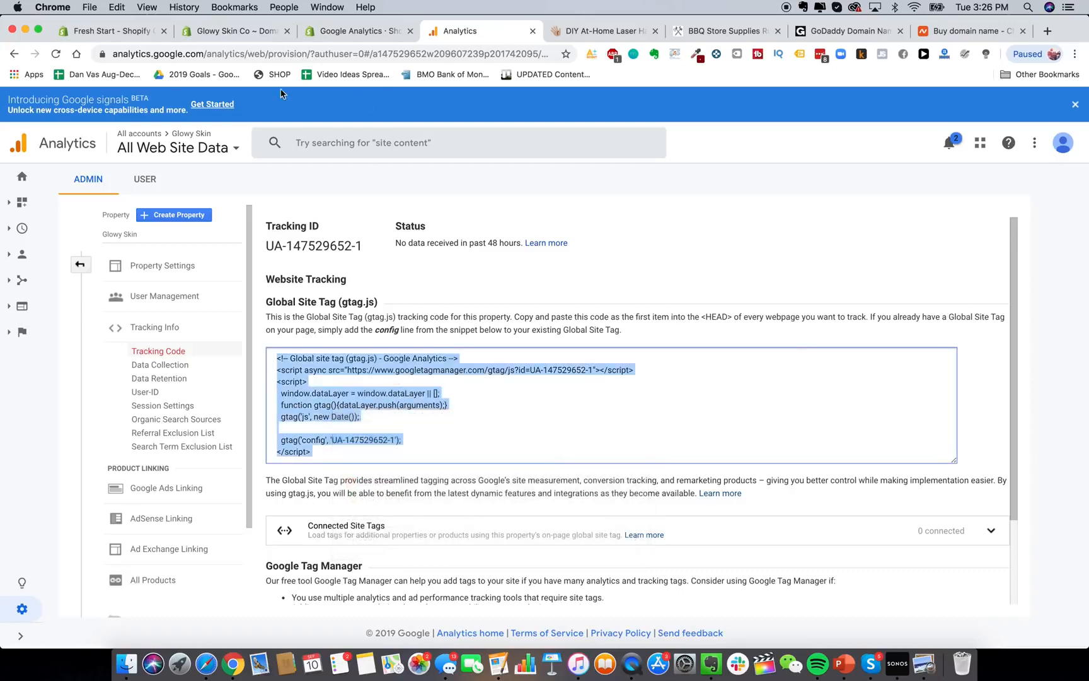
Paste the tracking code into the Google Analytics account field in Shopify preferences.
left_click(249, 35)
left_click(681, 460)
key("super+v")
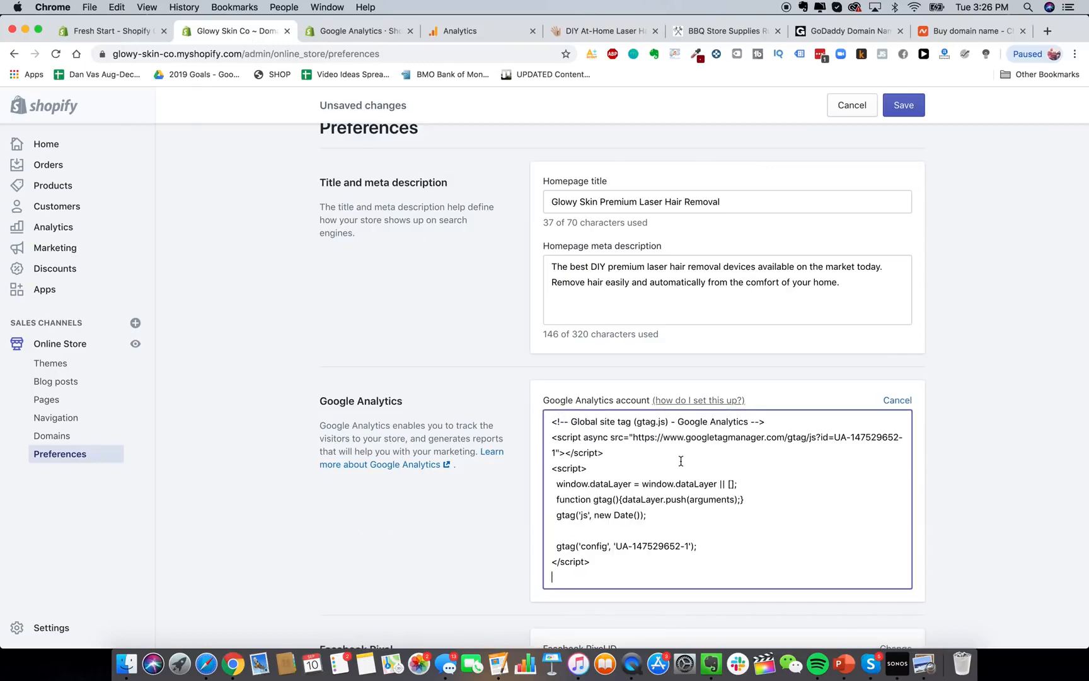
scroll(489, 537, "down", 10)
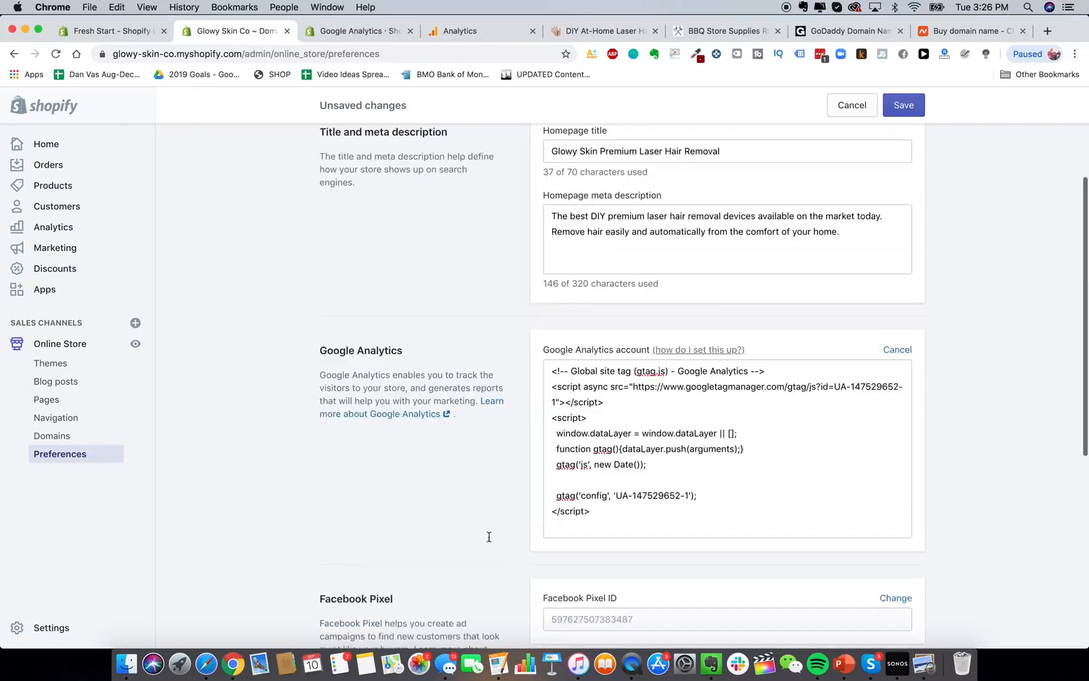
scroll(523, 474, "up", 1)
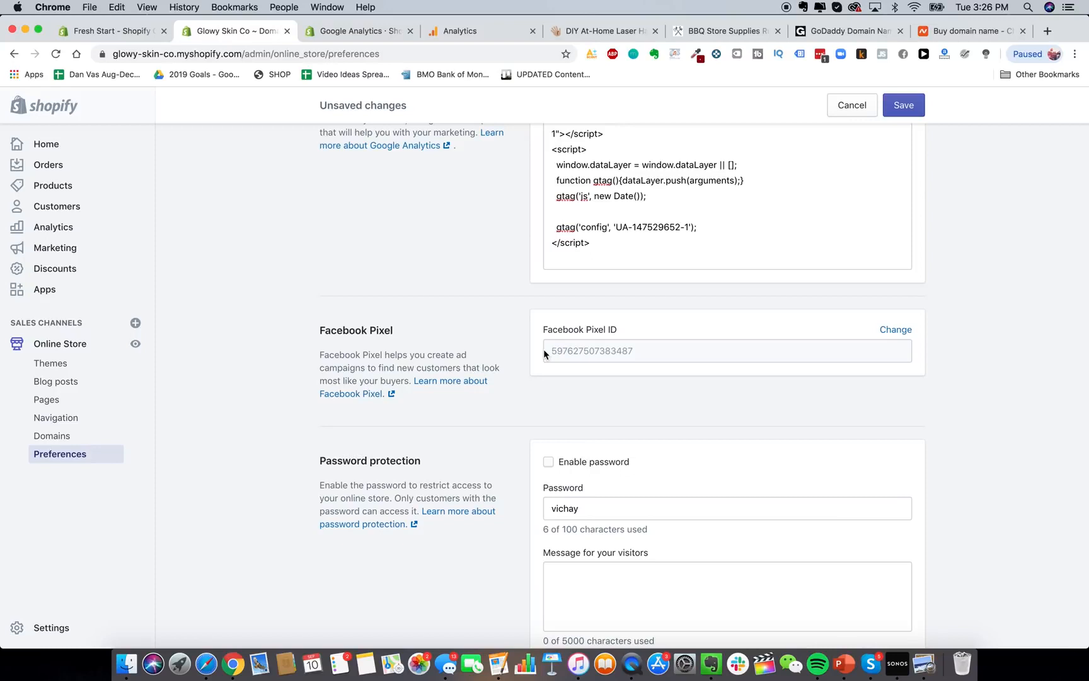
Clear the storefront password and save the preferences.
scroll(641, 335, "down", 1)
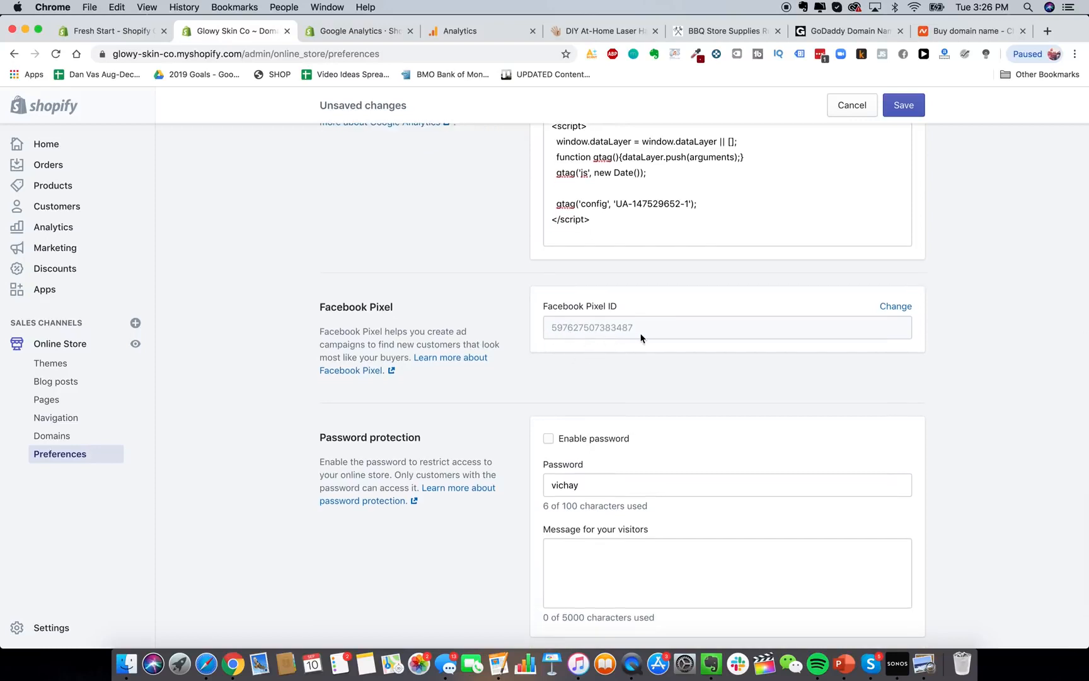
scroll(515, 302, "down", 3)
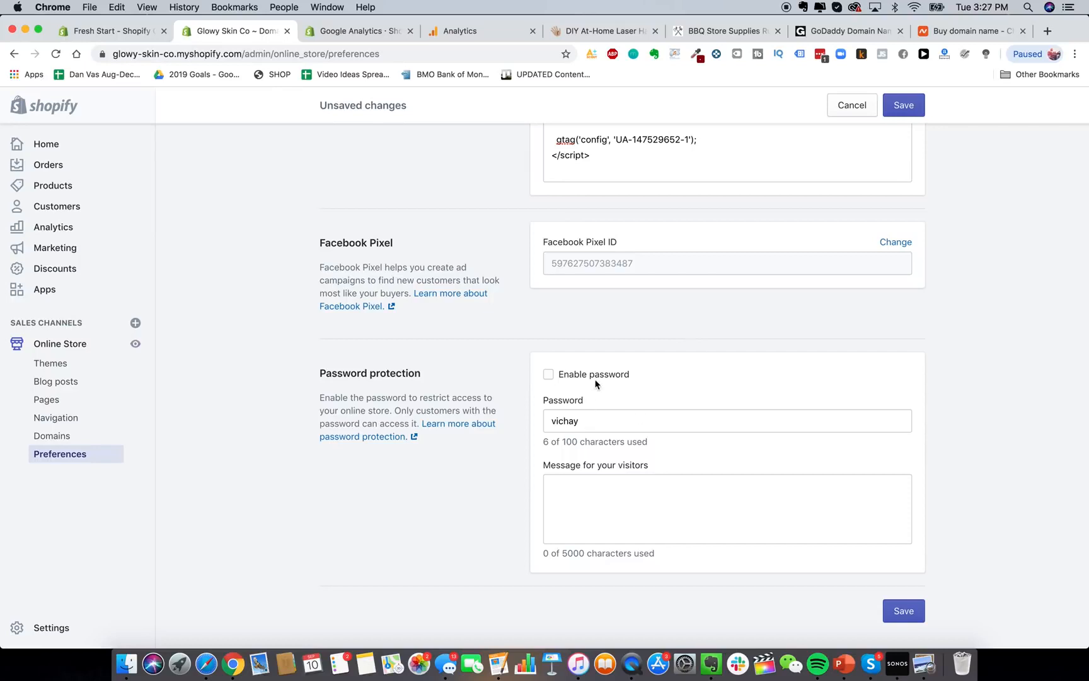
double_click(548, 376)
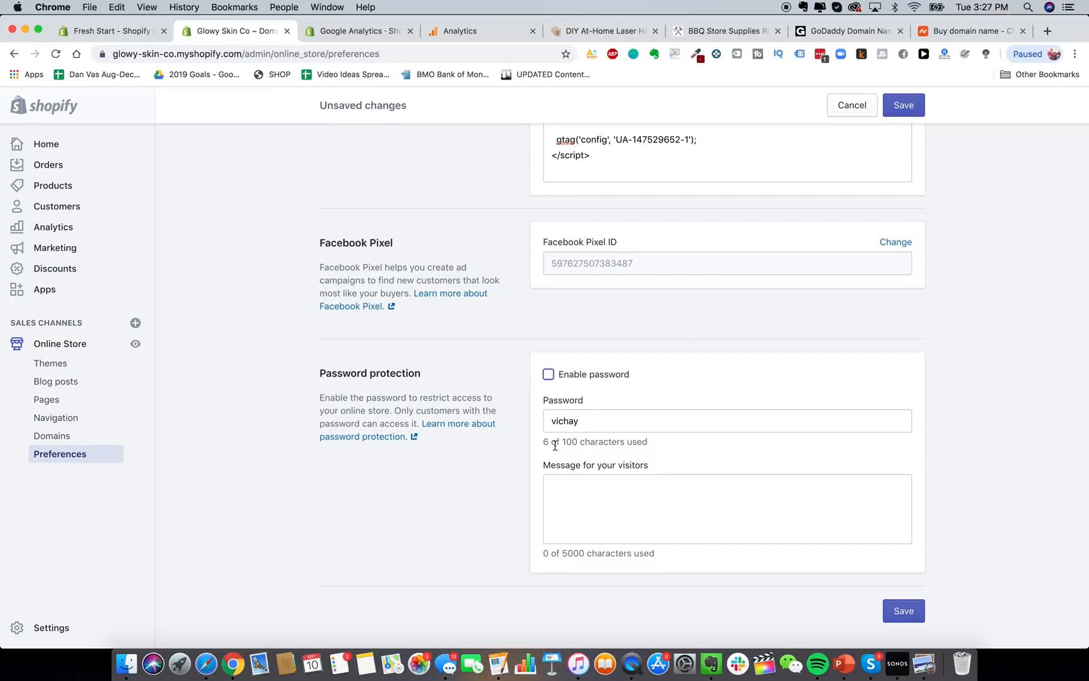
double_click(593, 422)
key("BackSpace")
left_click(904, 610)
Go to Online Store > Blog posts, glancing at the HeySilkySkin tab in between.
left_click(75, 382)
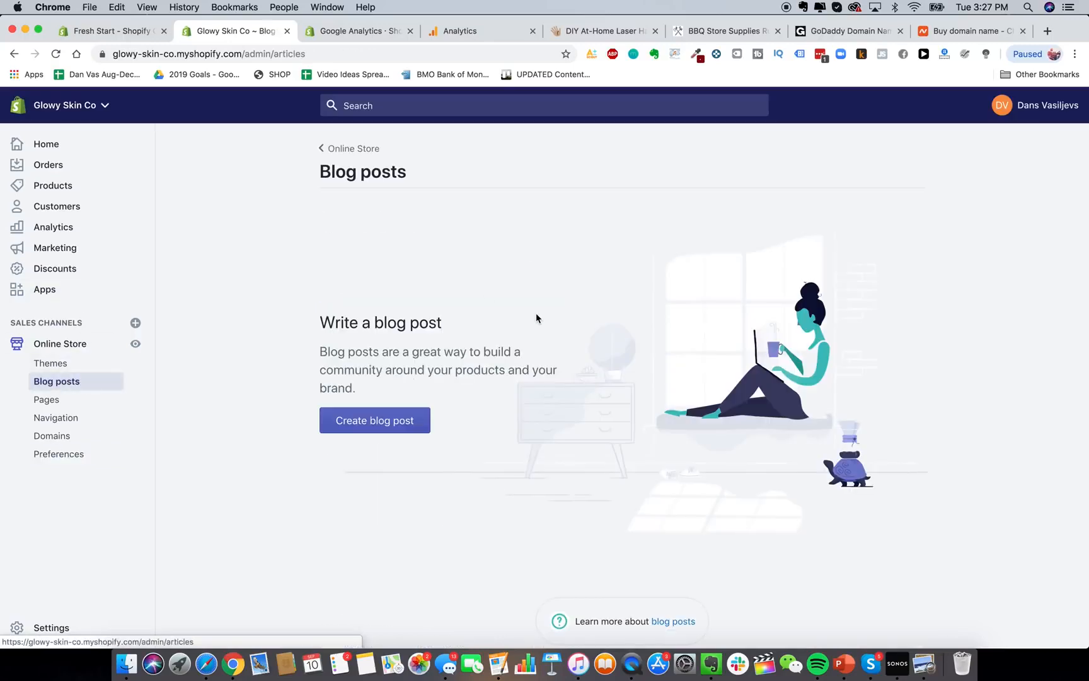
left_click(569, 31)
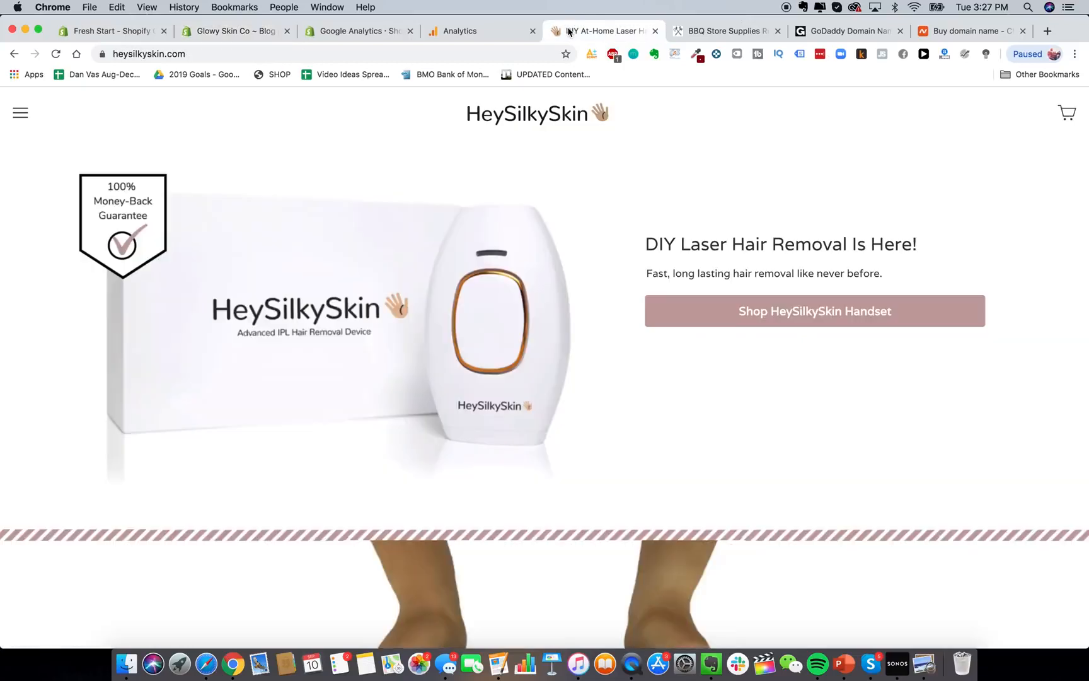
left_click(230, 31)
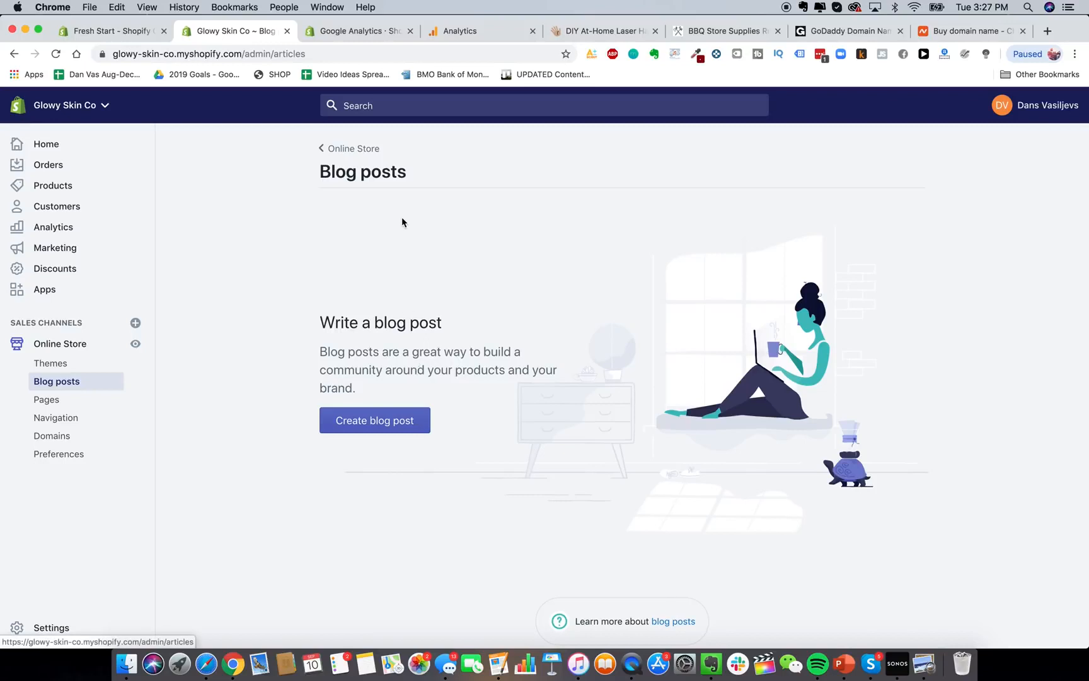
left_click(1048, 32)
Load blendjet.com in the new tab and scroll through its homepage.
type("bl")
key("Return")
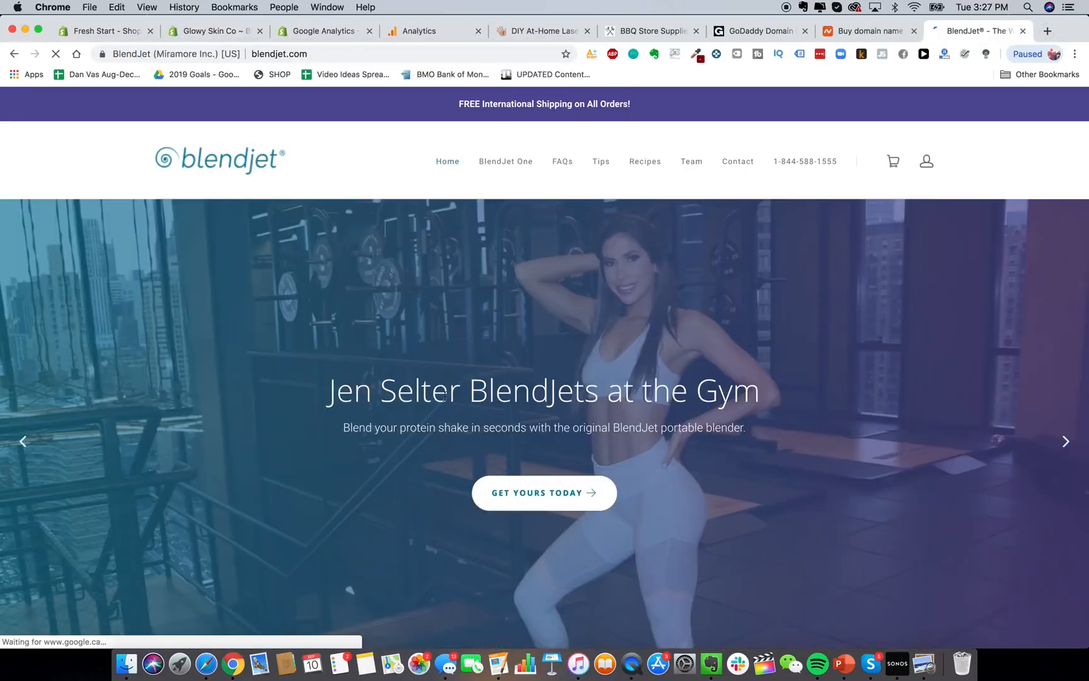
scroll(506, 447, "down", 20)
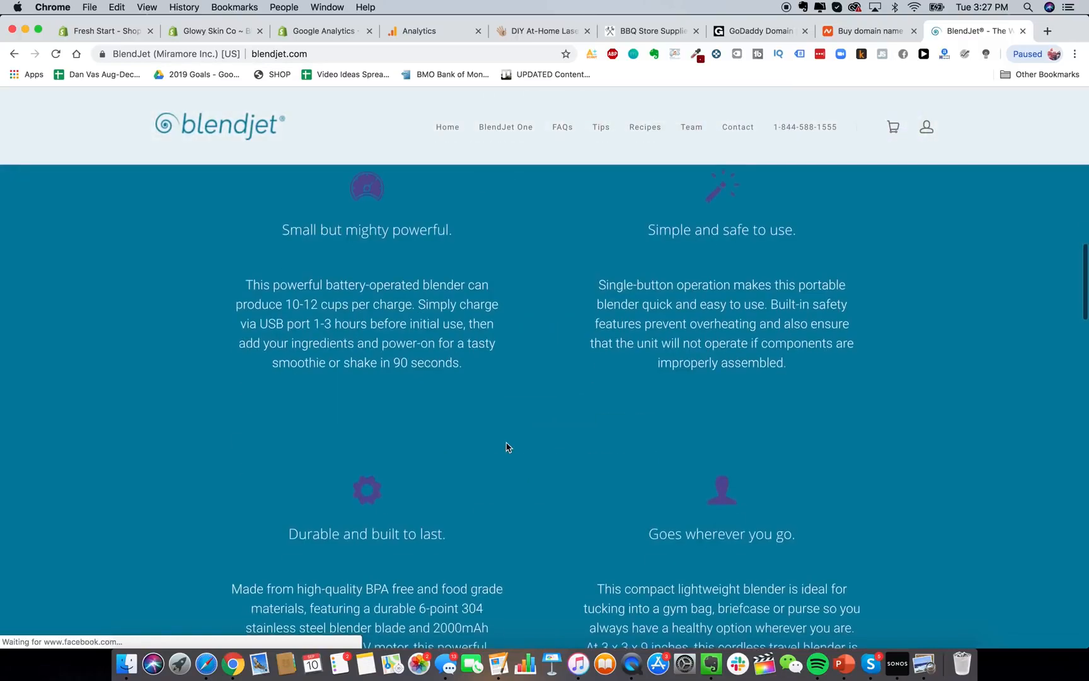
scroll(507, 446, "down", 15)
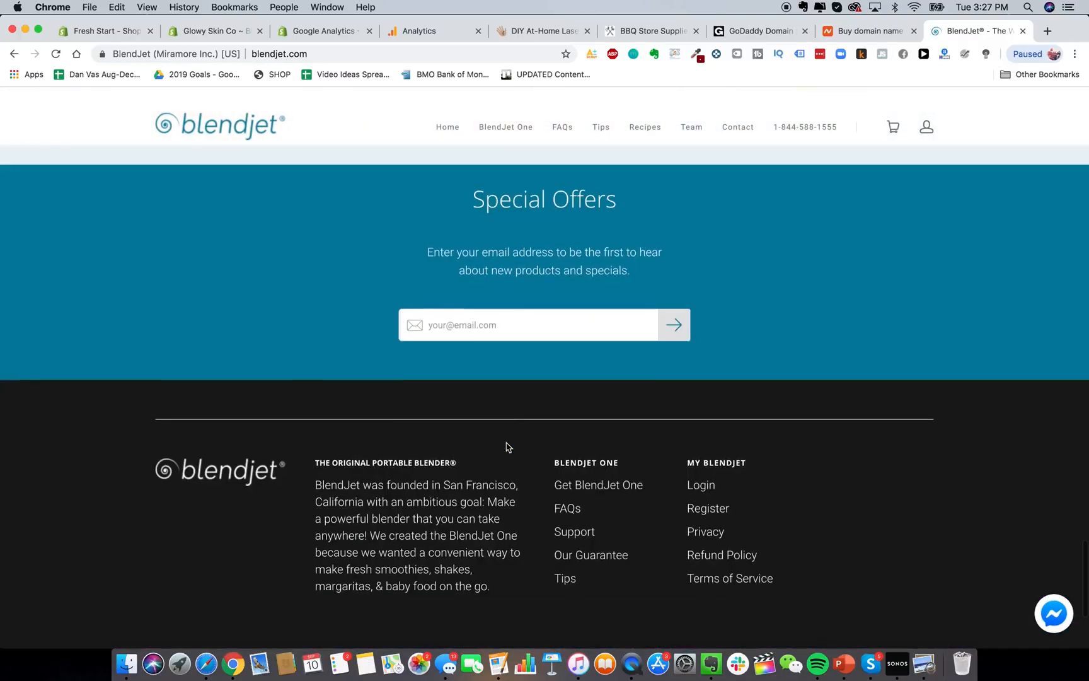
scroll(511, 613, "down", 1)
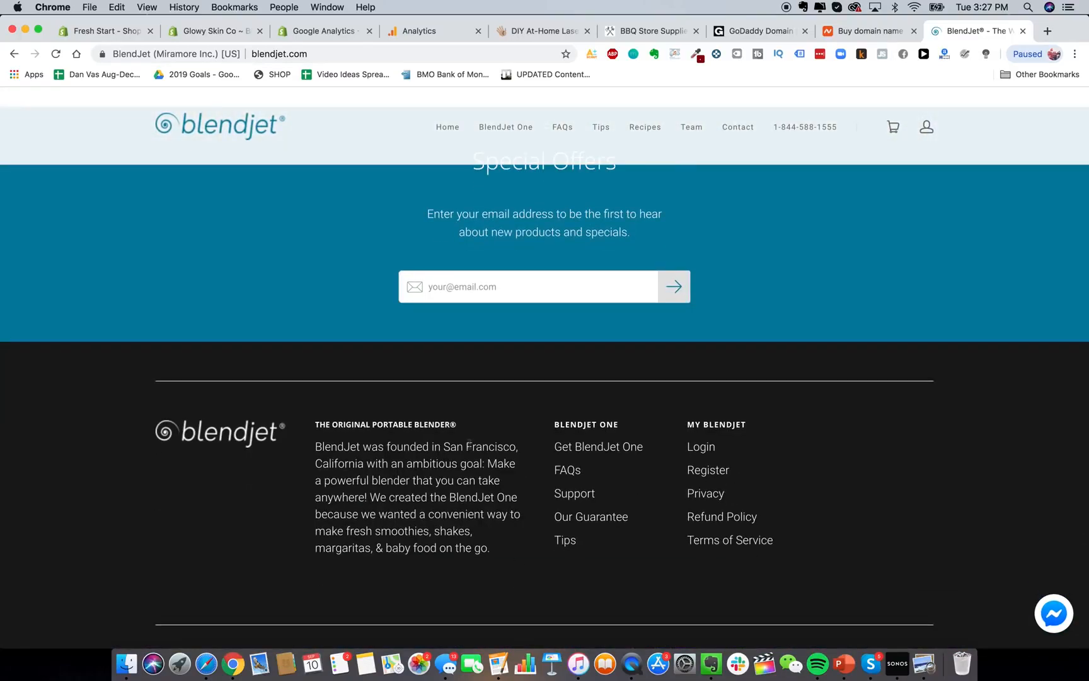
scroll(411, 476, "down", 5)
scroll(411, 475, "down", 2)
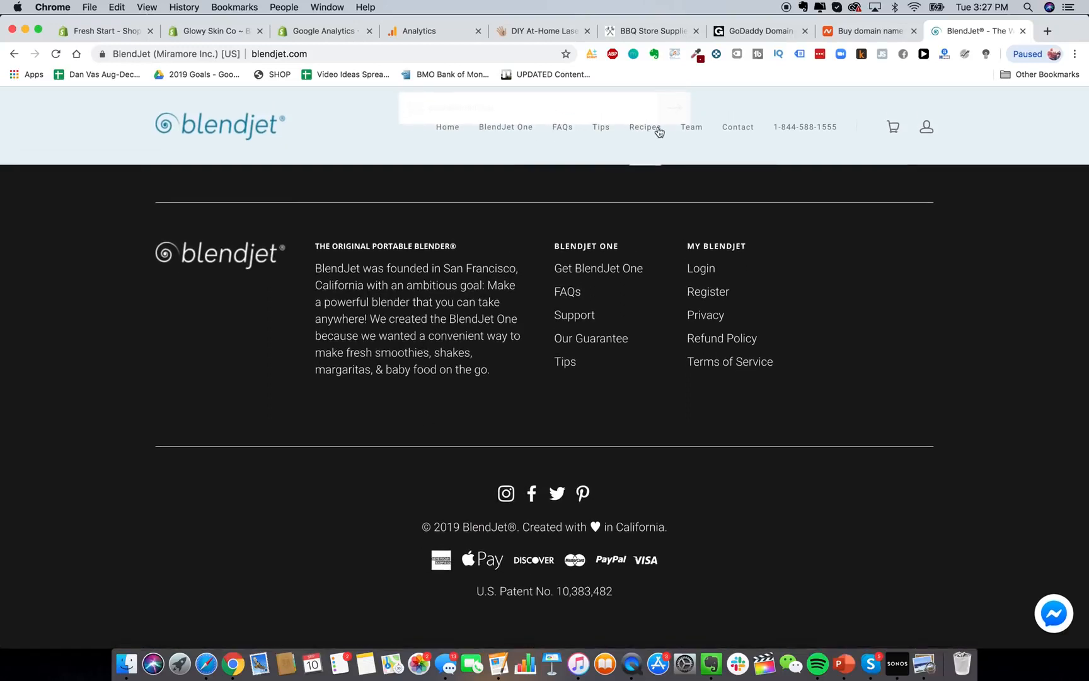
Browse BlendJet's Tips page, then switch back to the Shopify Blog posts page.
left_click(603, 129)
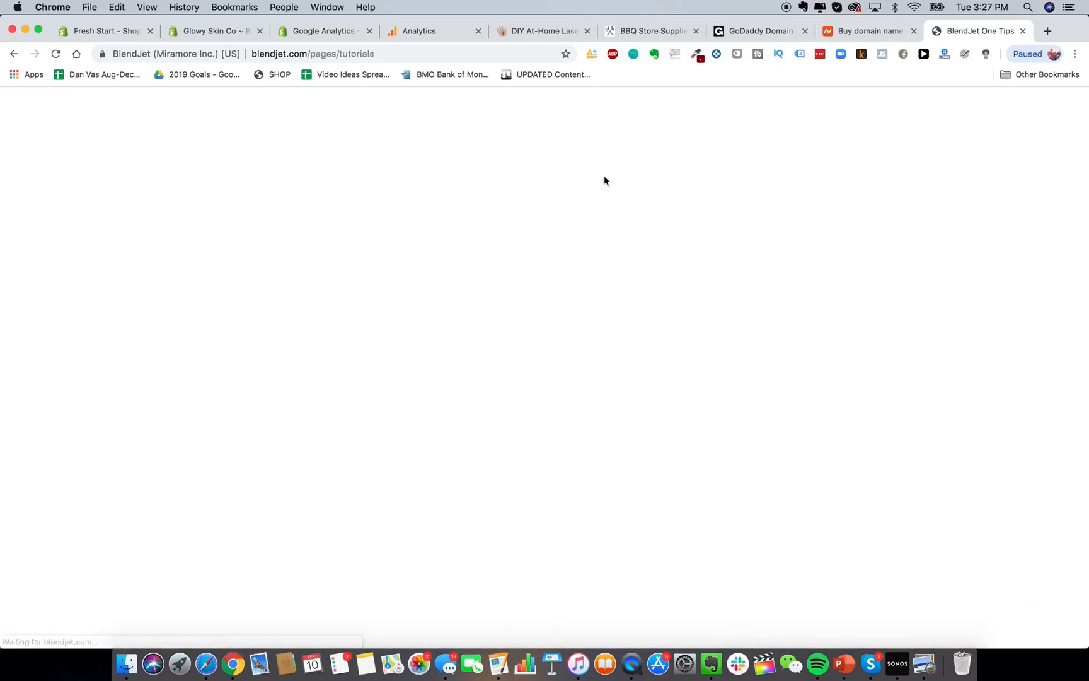
scroll(479, 276, "down", 5)
scroll(479, 276, "up", 6)
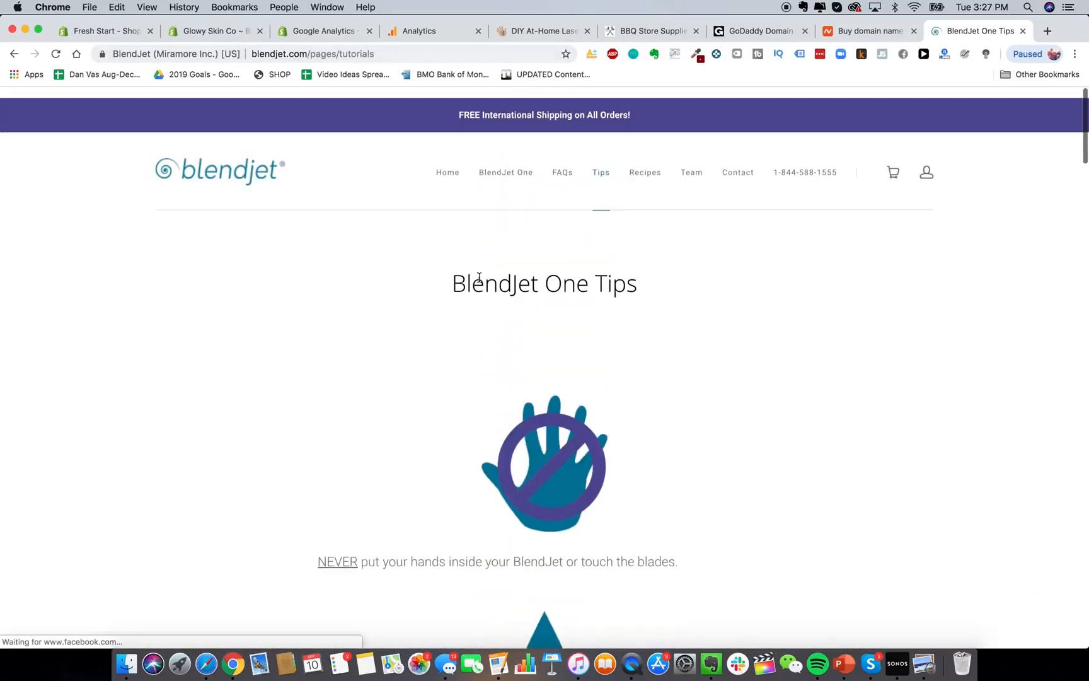
scroll(784, 377, "down", 5)
scroll(782, 377, "down", 15)
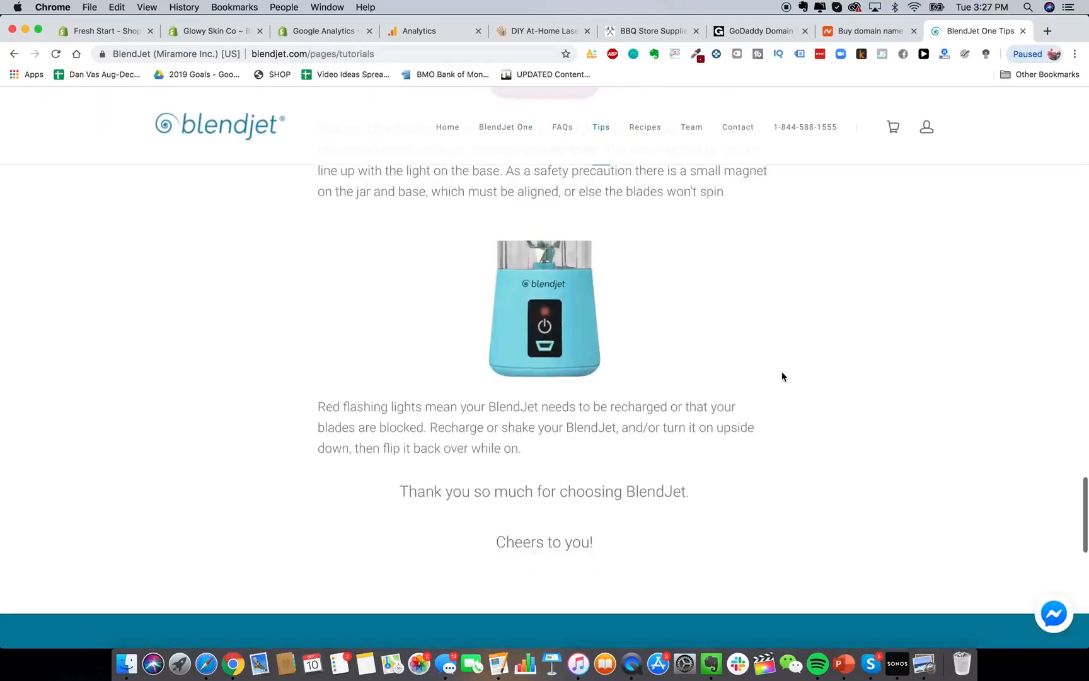
scroll(483, 380, "down", 7)
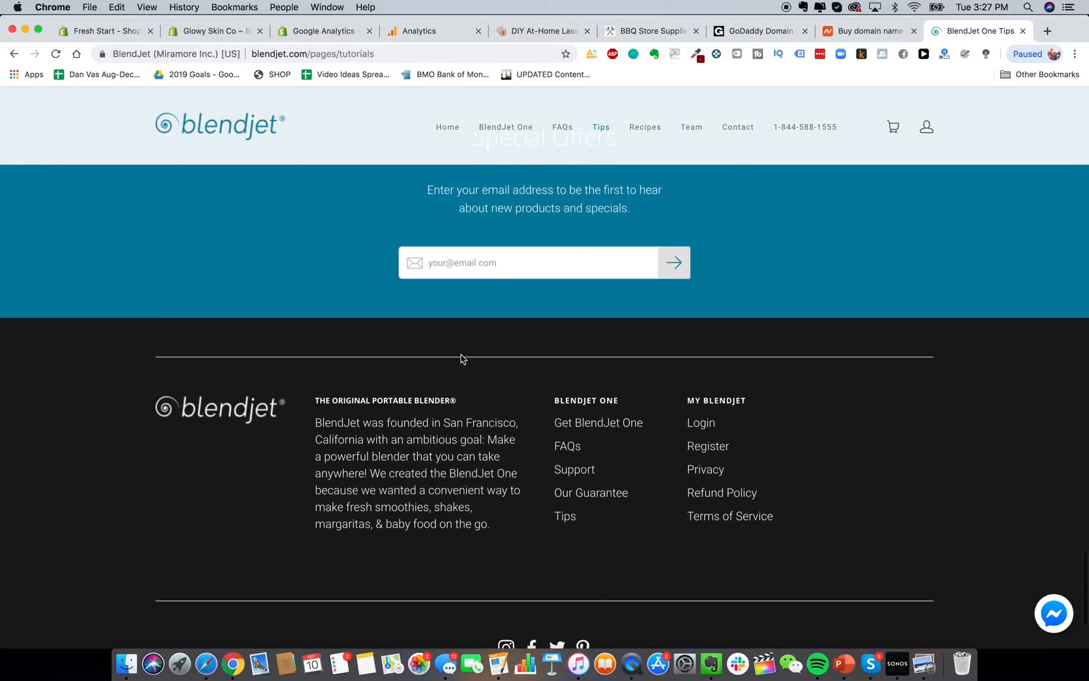
scroll(462, 357, "up", 20)
left_click(200, 30)
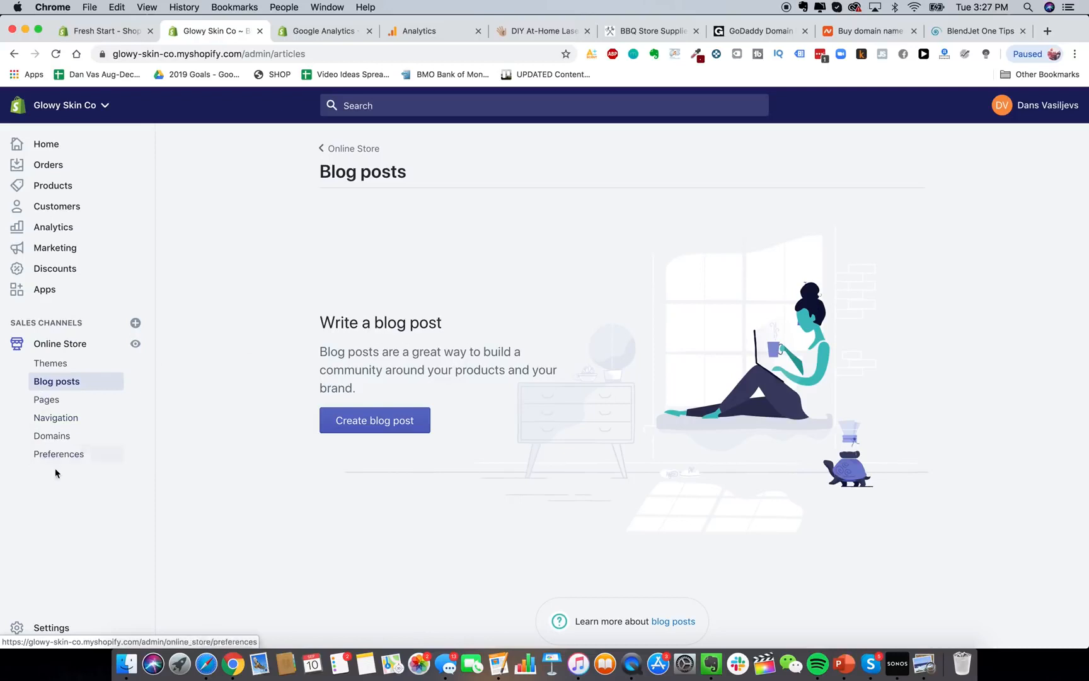
Go to Payment providers in store Settings and activate Shopify Payments.
left_click(45, 637)
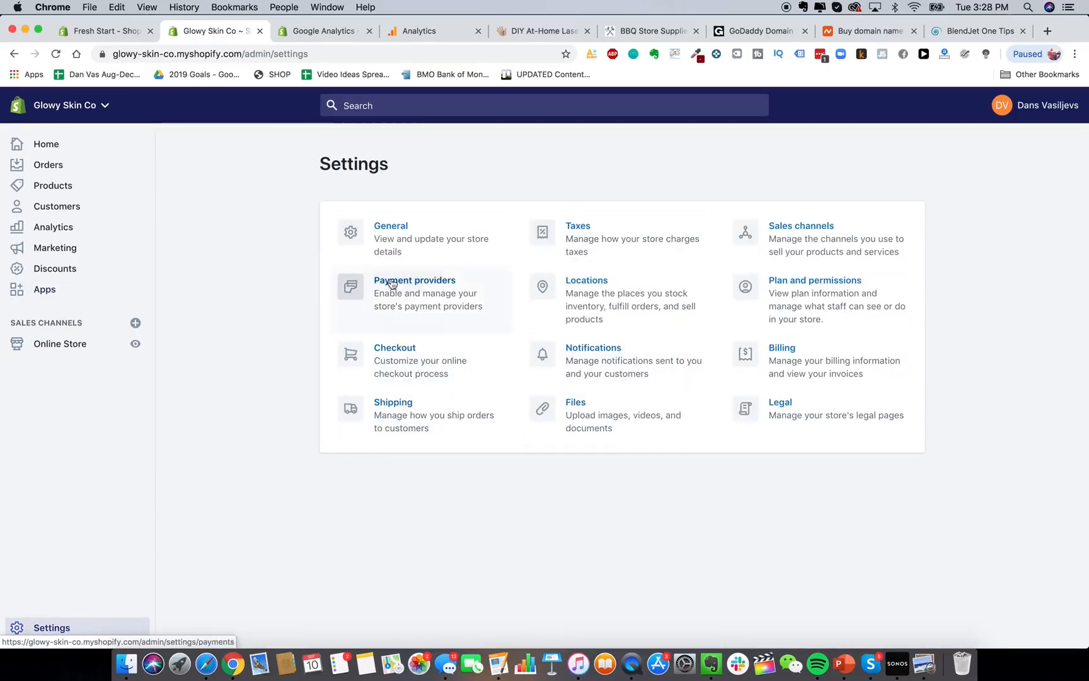
left_click(391, 284)
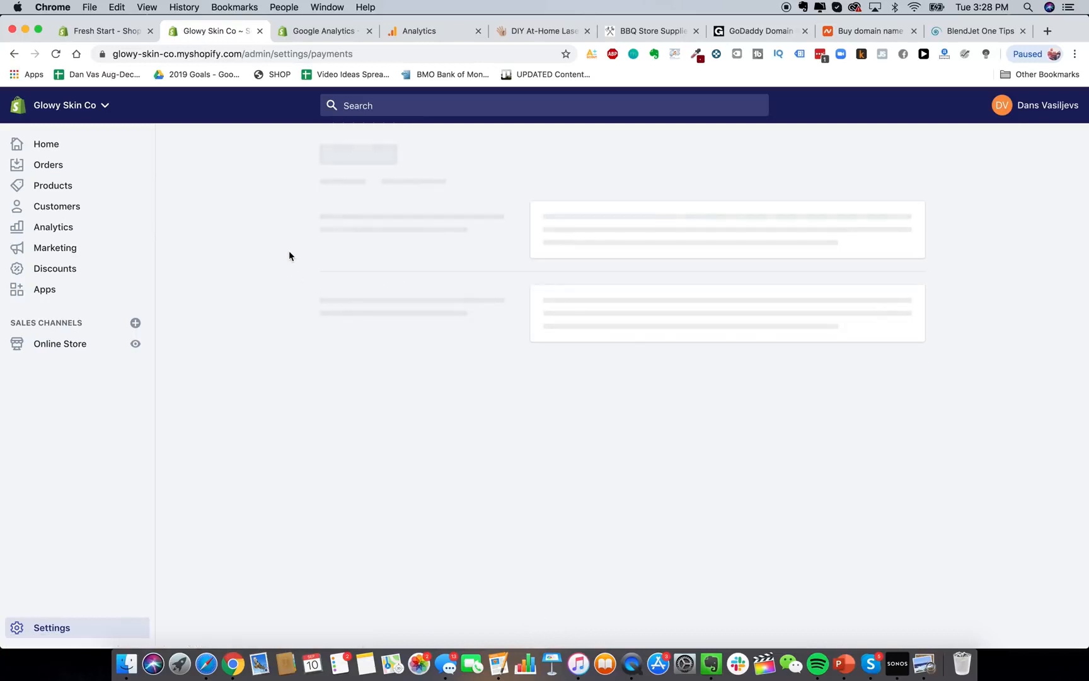
scroll(441, 348, "down", 1)
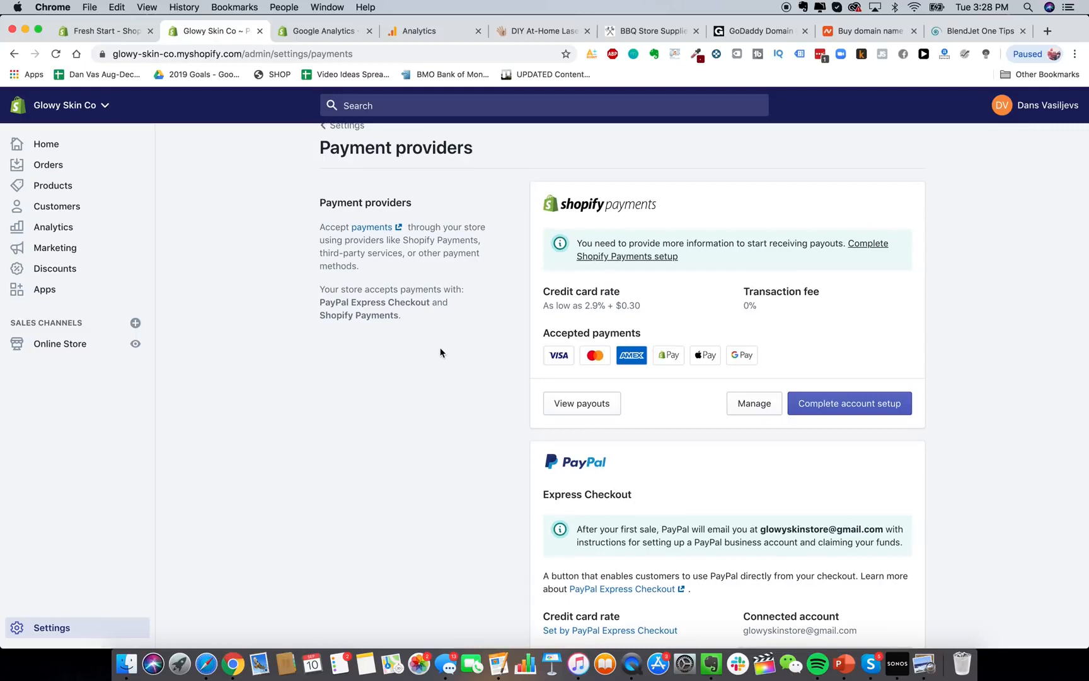
scroll(441, 352, "up", 1)
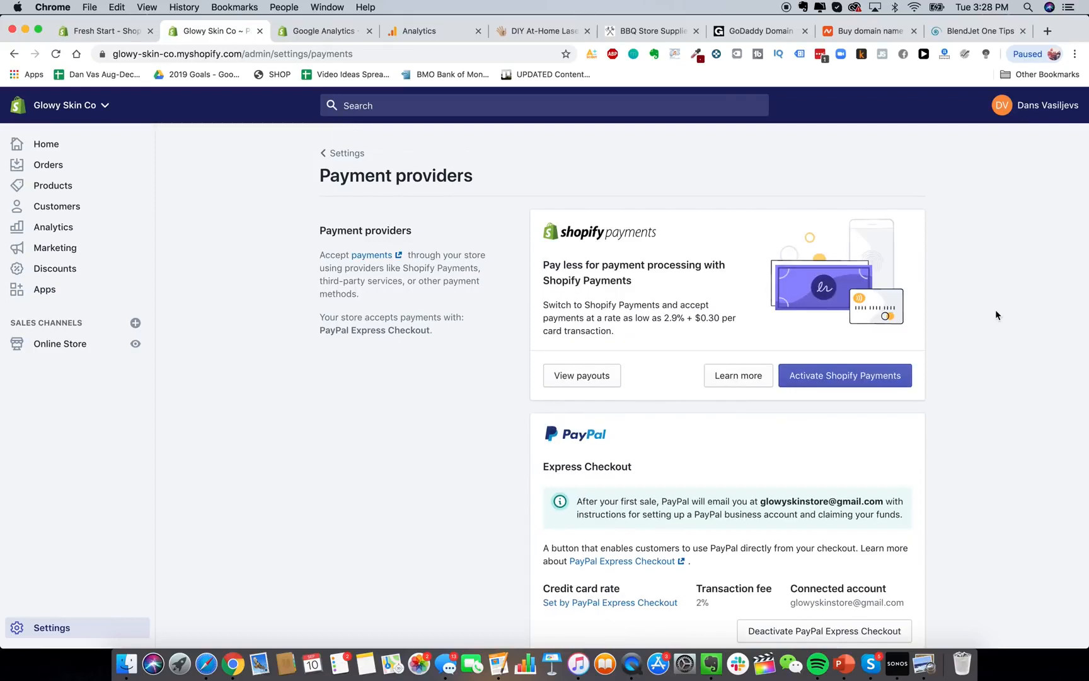
left_click(827, 372)
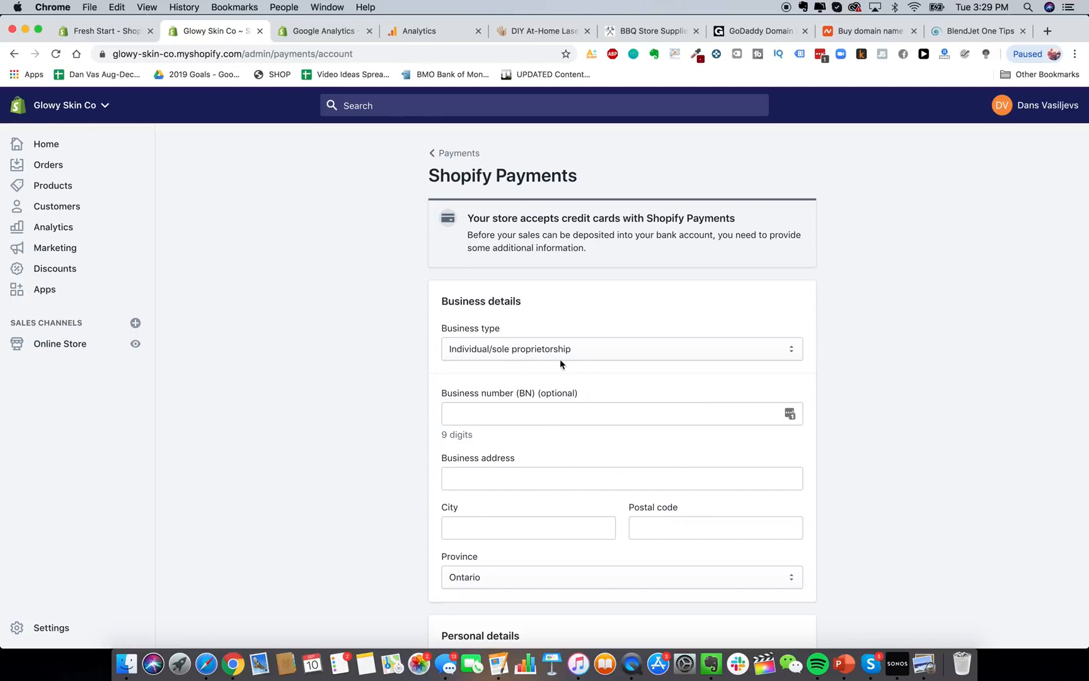
Choose Corporation as the business type on the Shopify Payments account form.
left_click(536, 341)
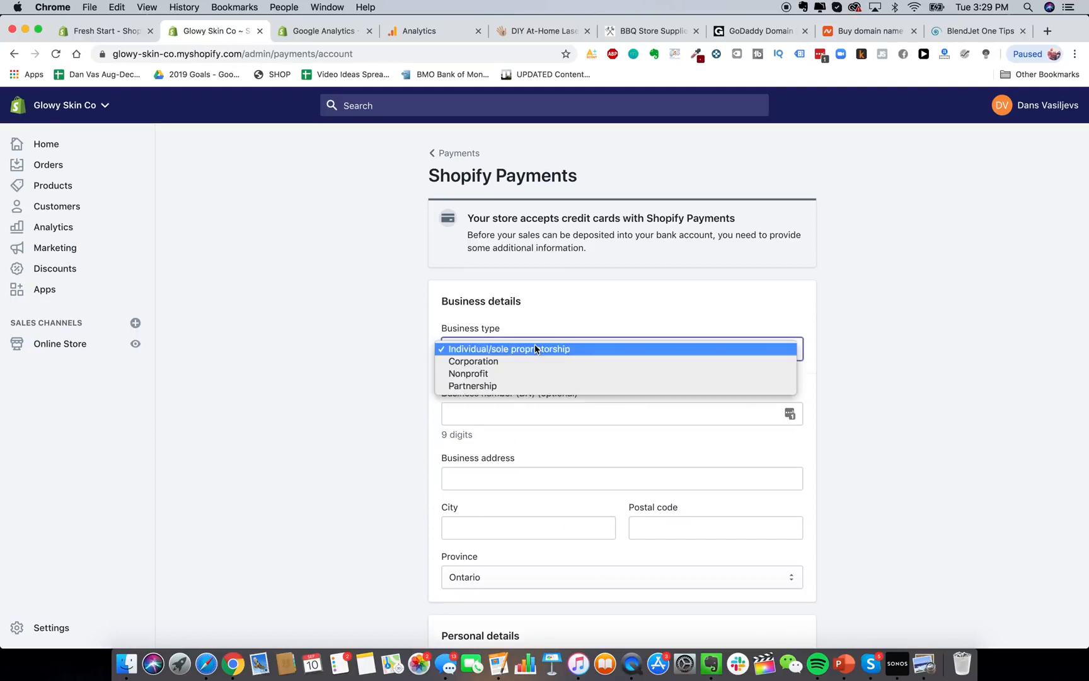
left_click(529, 362)
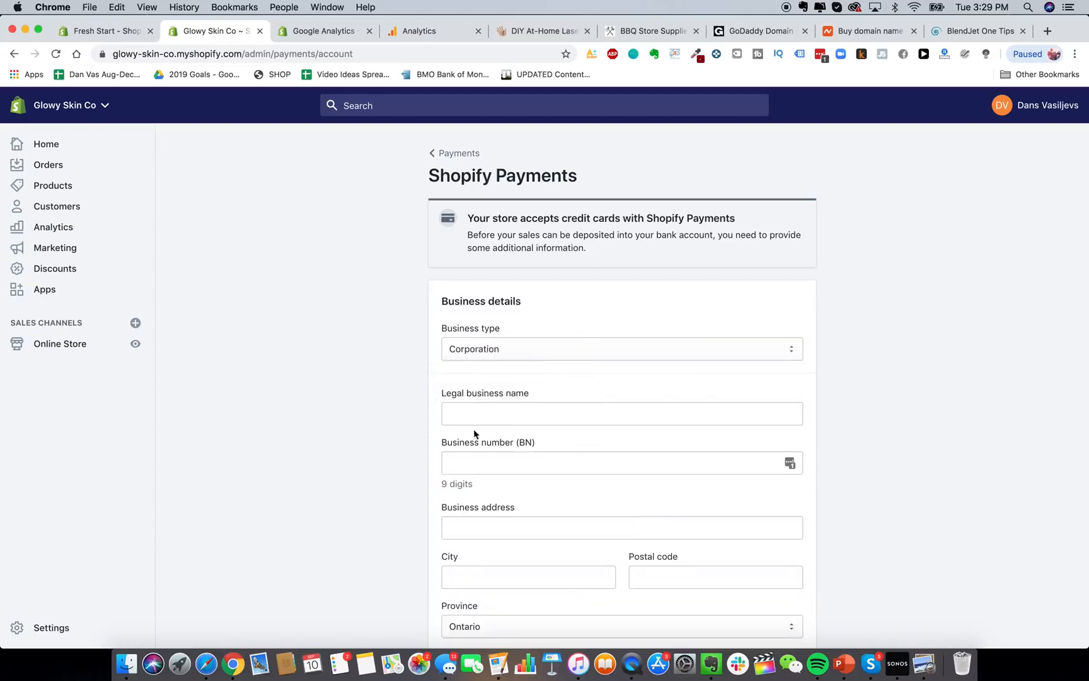
scroll(423, 450, "down", 5)
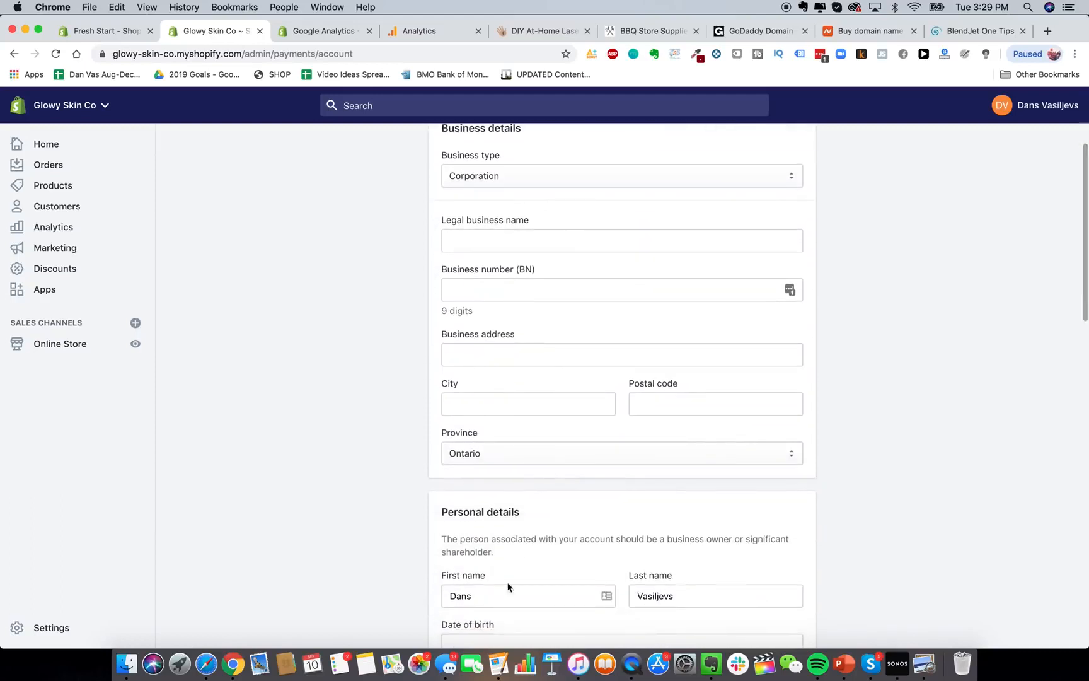
scroll(1015, 519, "up", 1)
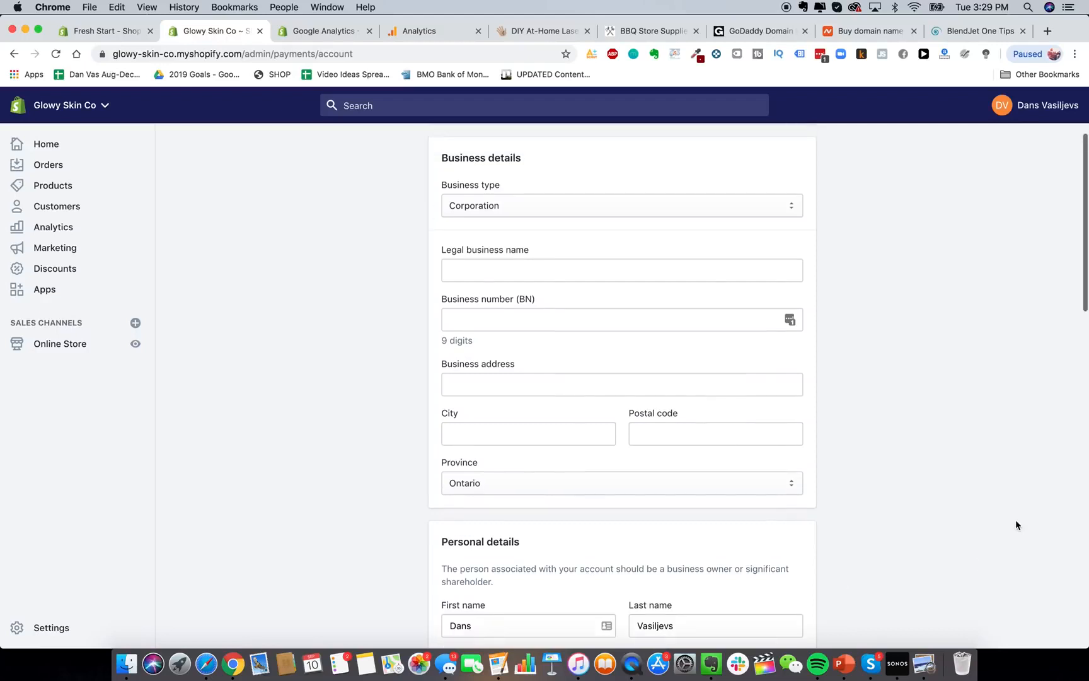
scroll(1036, 471, "down", 1)
scroll(987, 437, "up", 1)
scroll(988, 437, "up", 2)
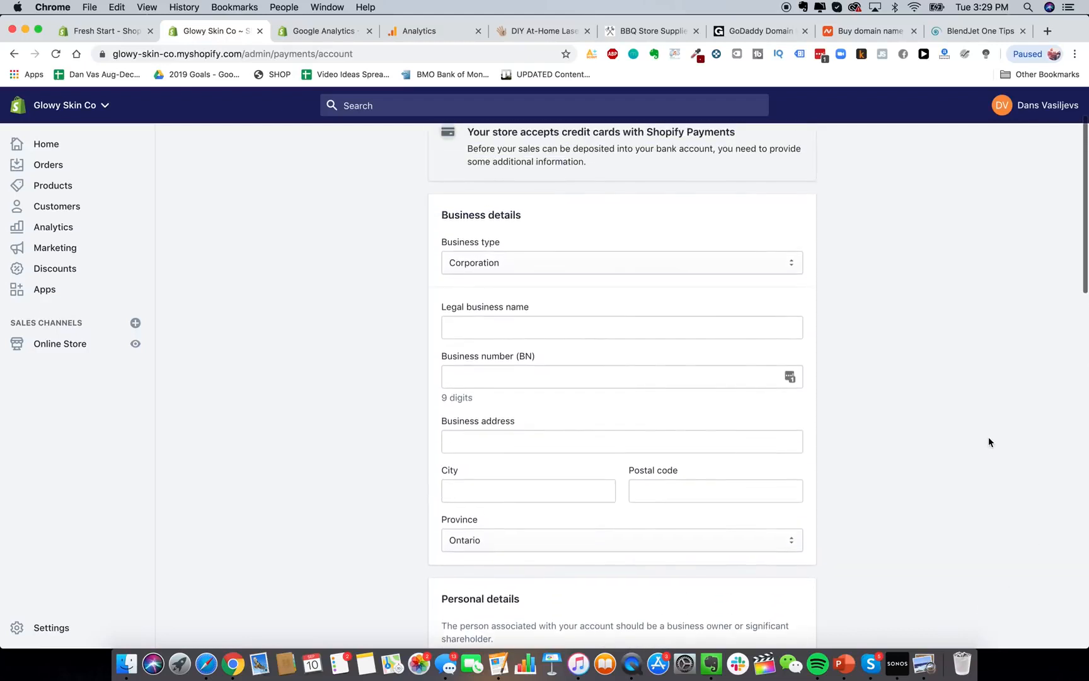
scroll(987, 437, "up", 1)
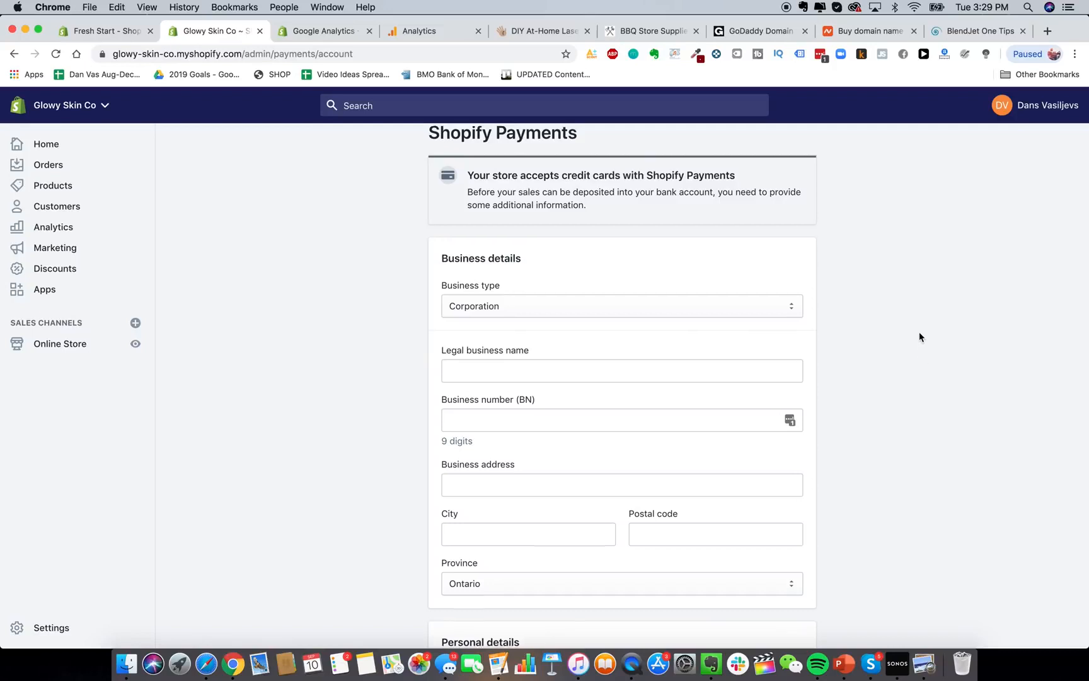
scroll(919, 335, "up", 1)
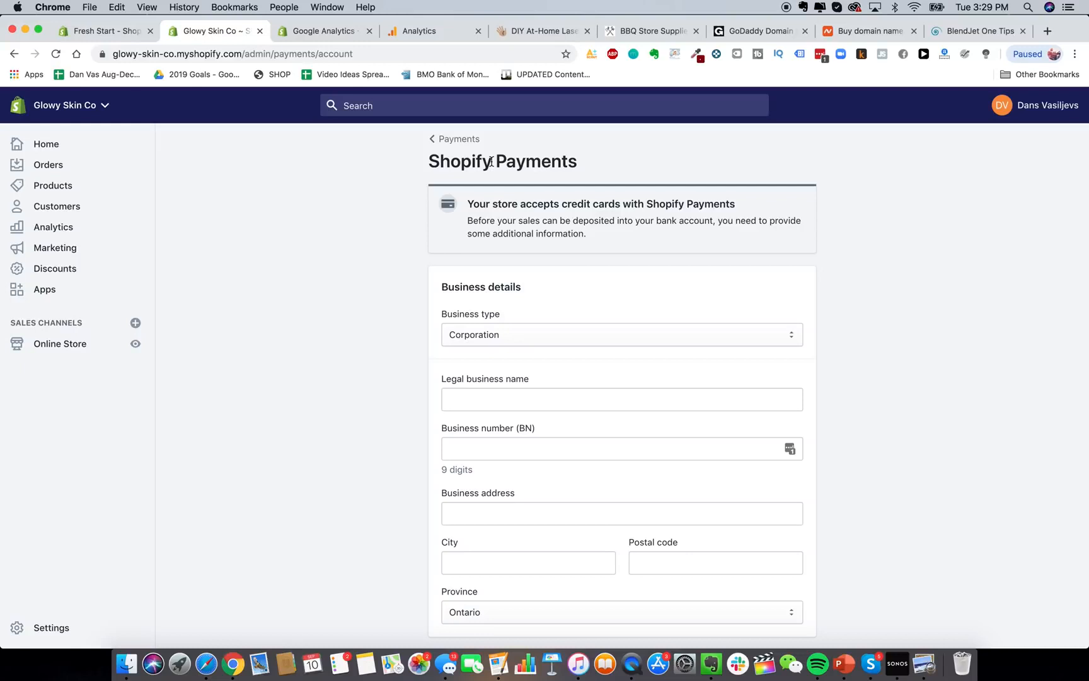
key("super+t")
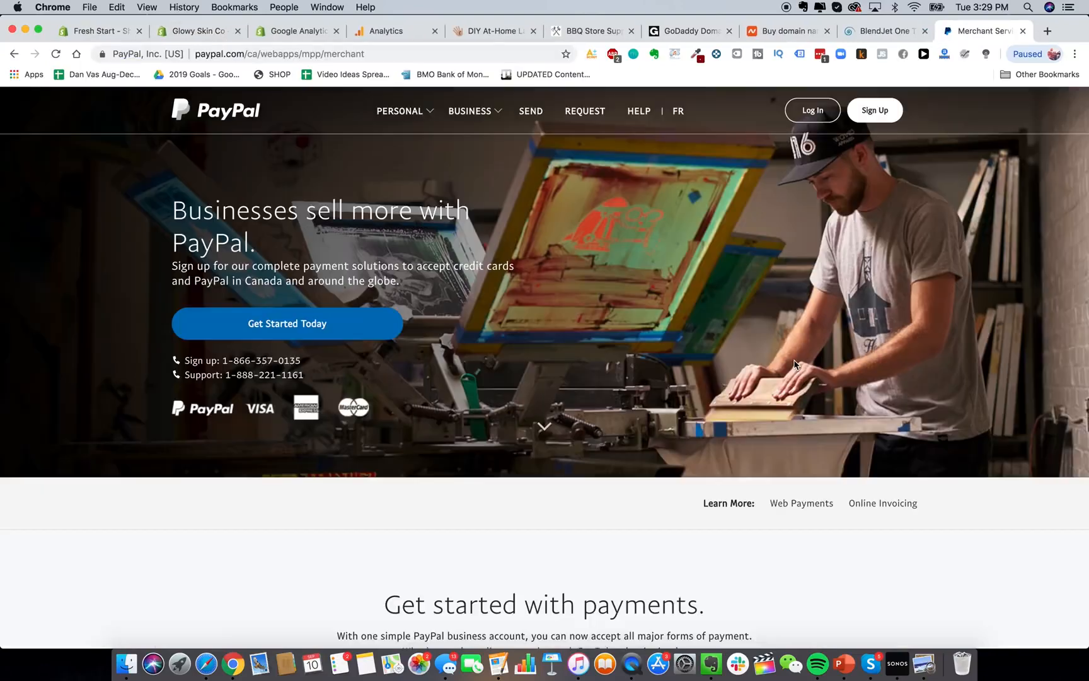
left_click(875, 111)
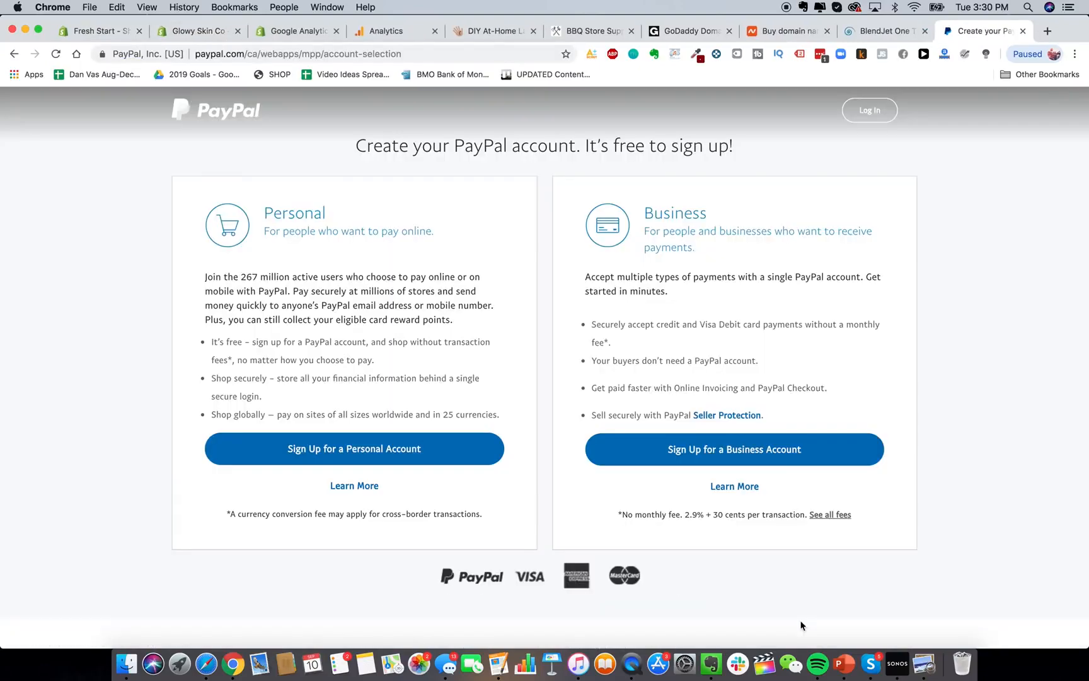
left_click(779, 449)
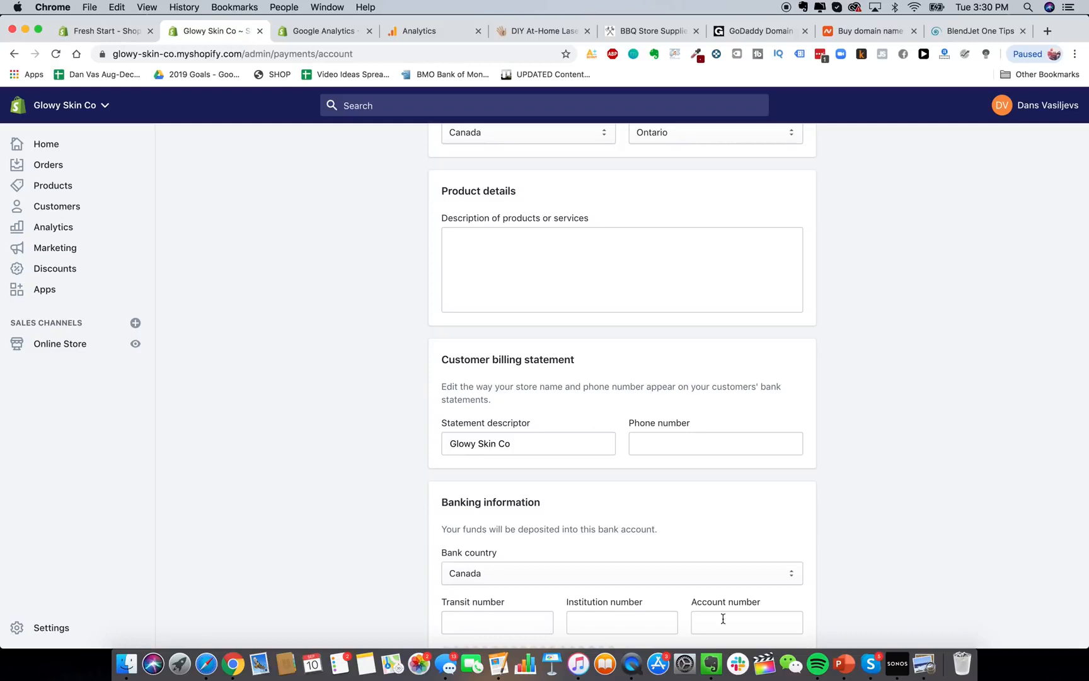
Keep Canada as bank country and change the statement descriptor to GLOWY SKIN.
left_click(686, 568)
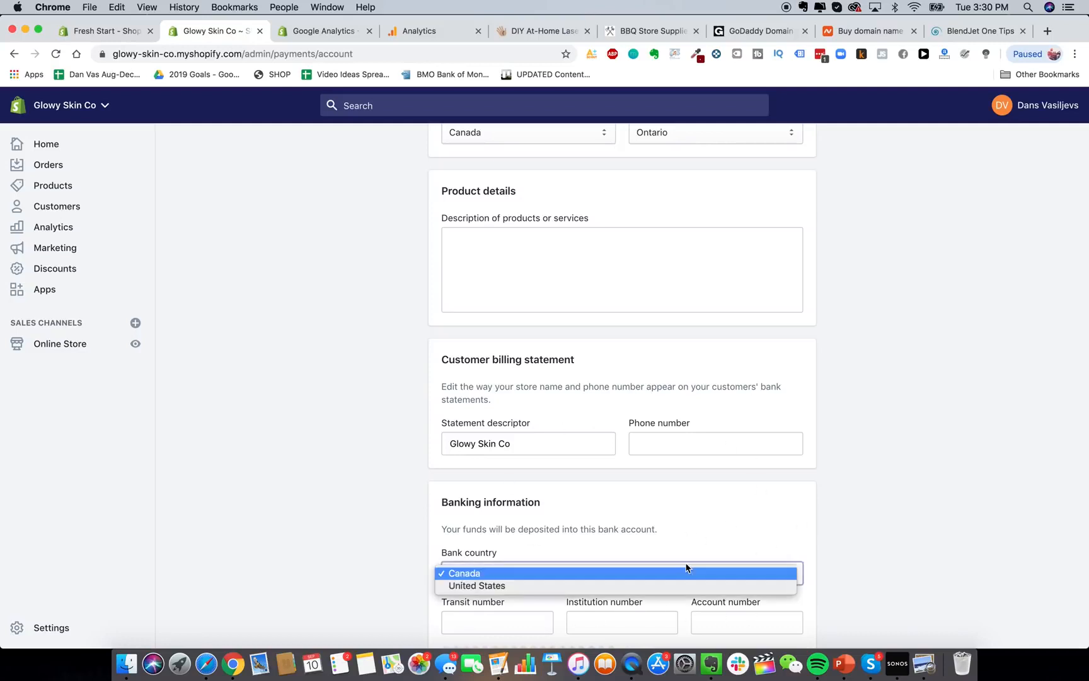
left_click(311, 459)
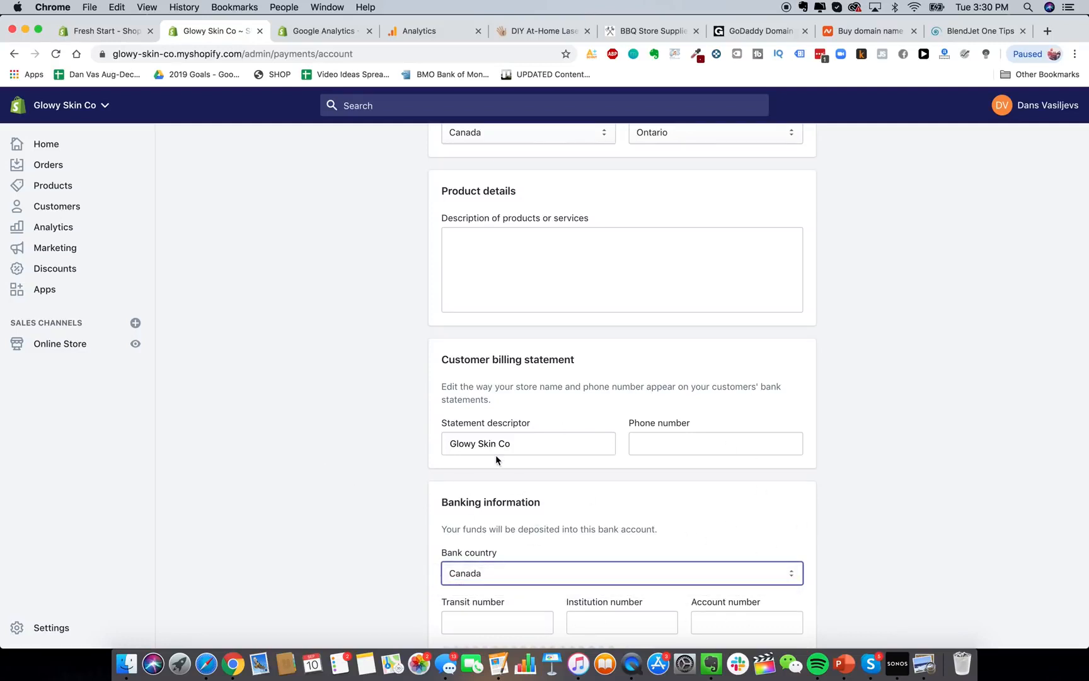
scroll(495, 455, "up", 1)
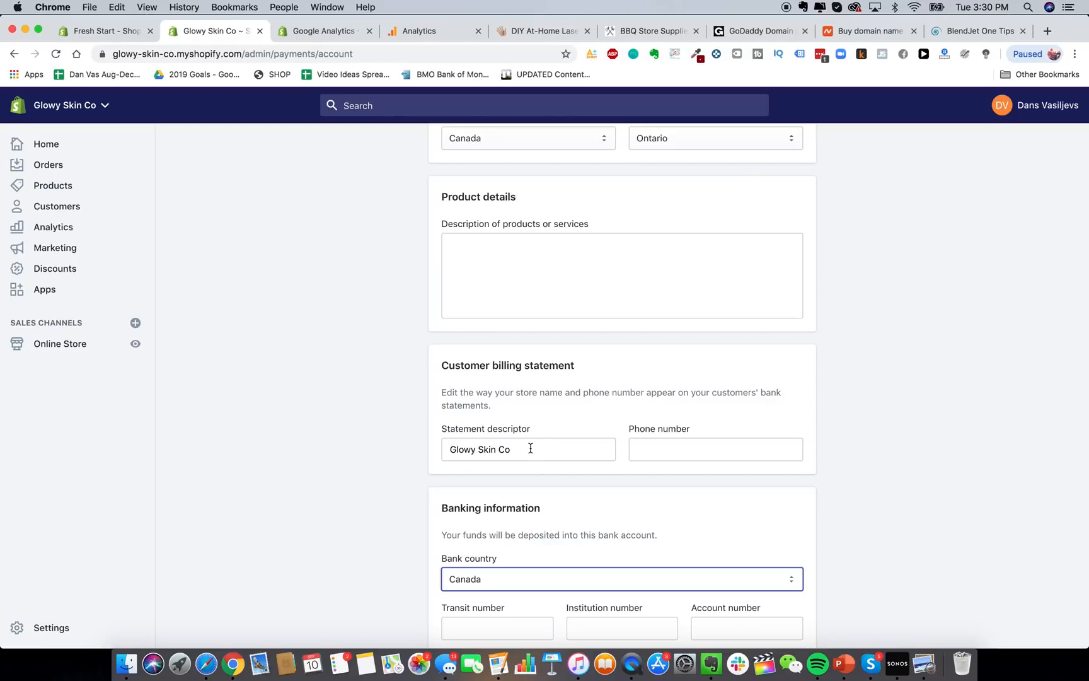
triple_click(516, 445)
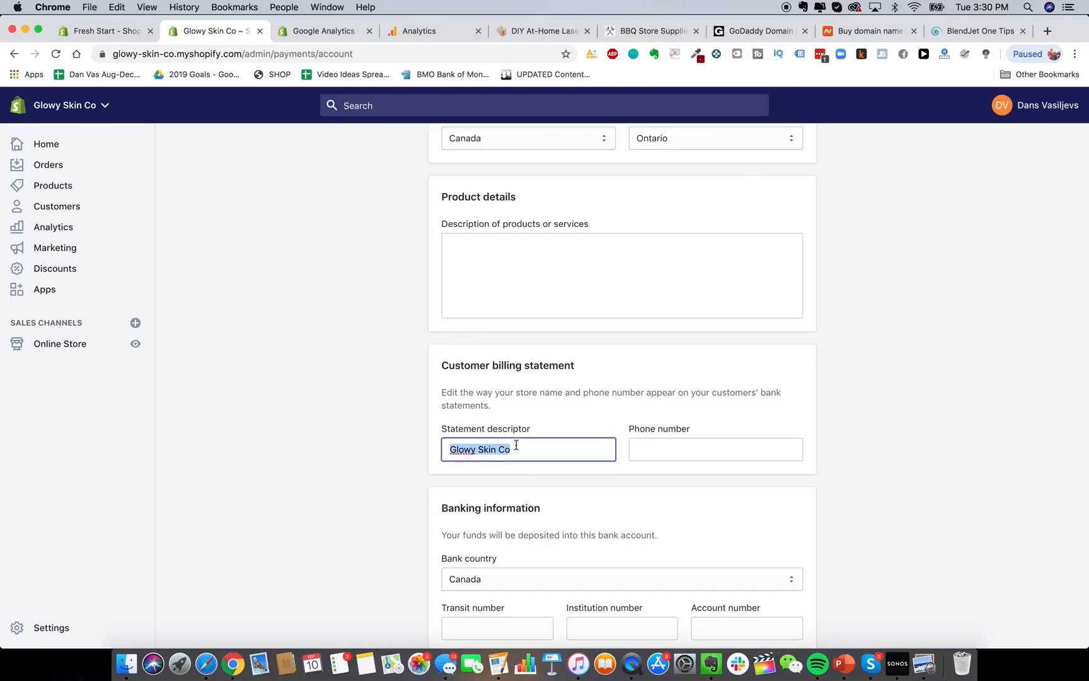
type("GLOWY SKIN")
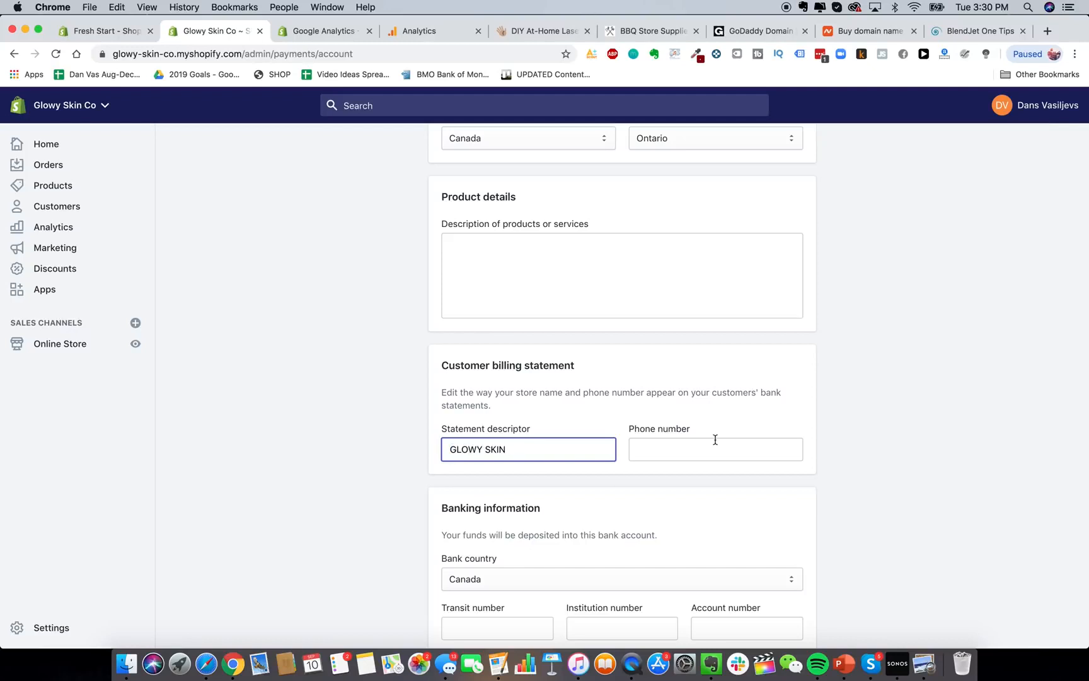
left_click(692, 489)
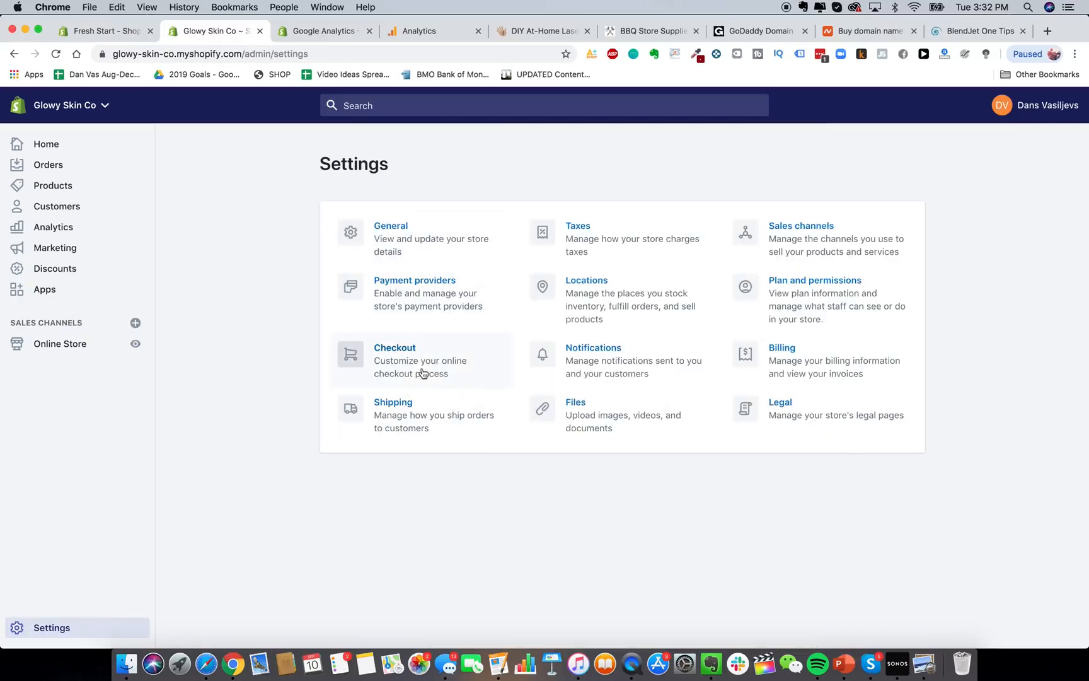
Open the Checkout settings and scroll through the customer contact and Form options sections.
left_click(422, 373)
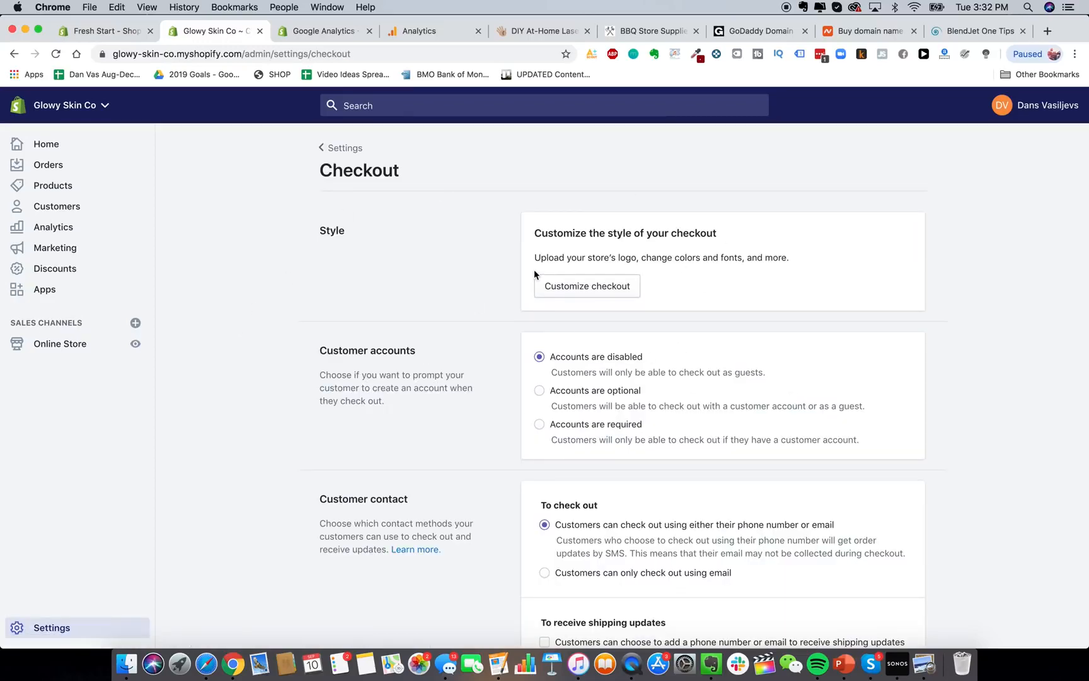
scroll(533, 269, "down", 3)
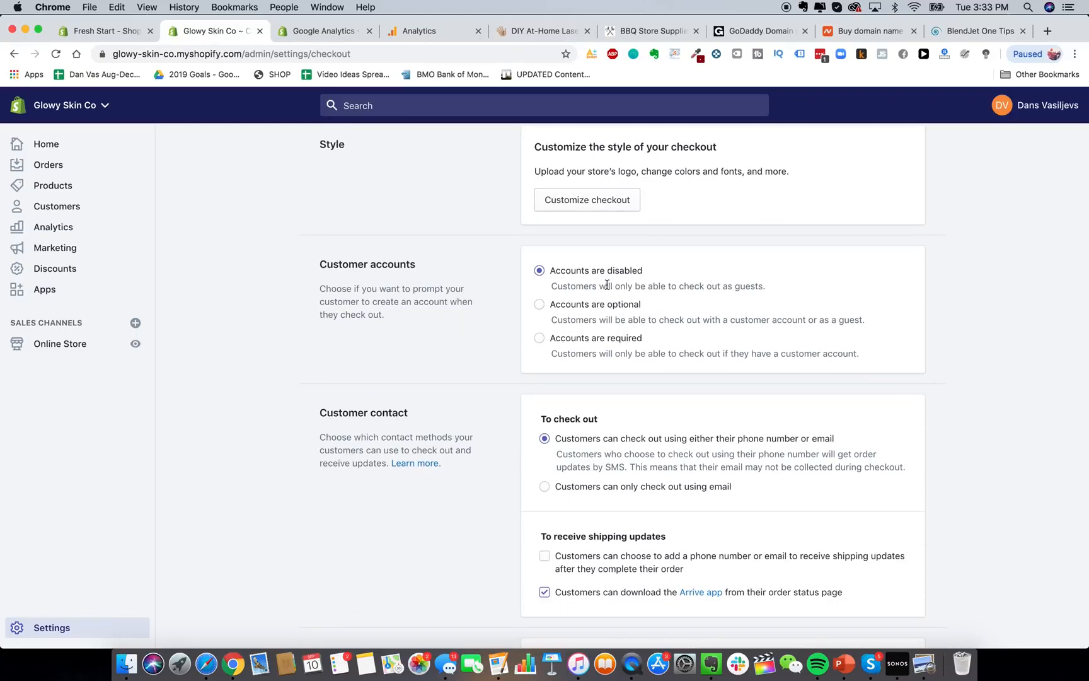
scroll(623, 440, "down", 2)
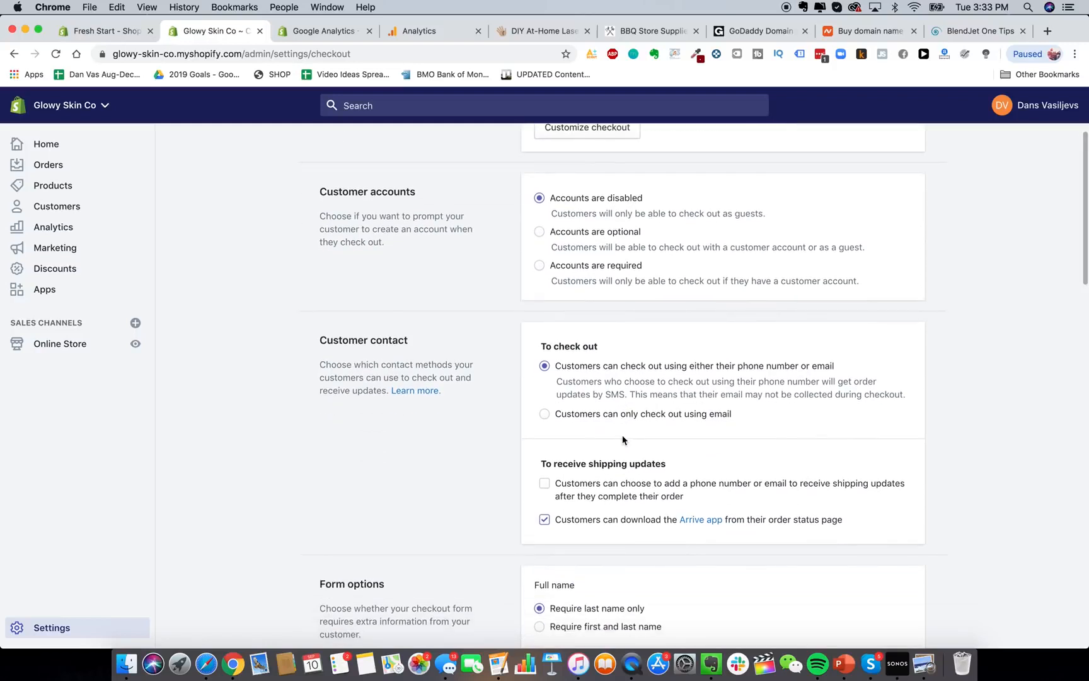
scroll(623, 440, "down", 2)
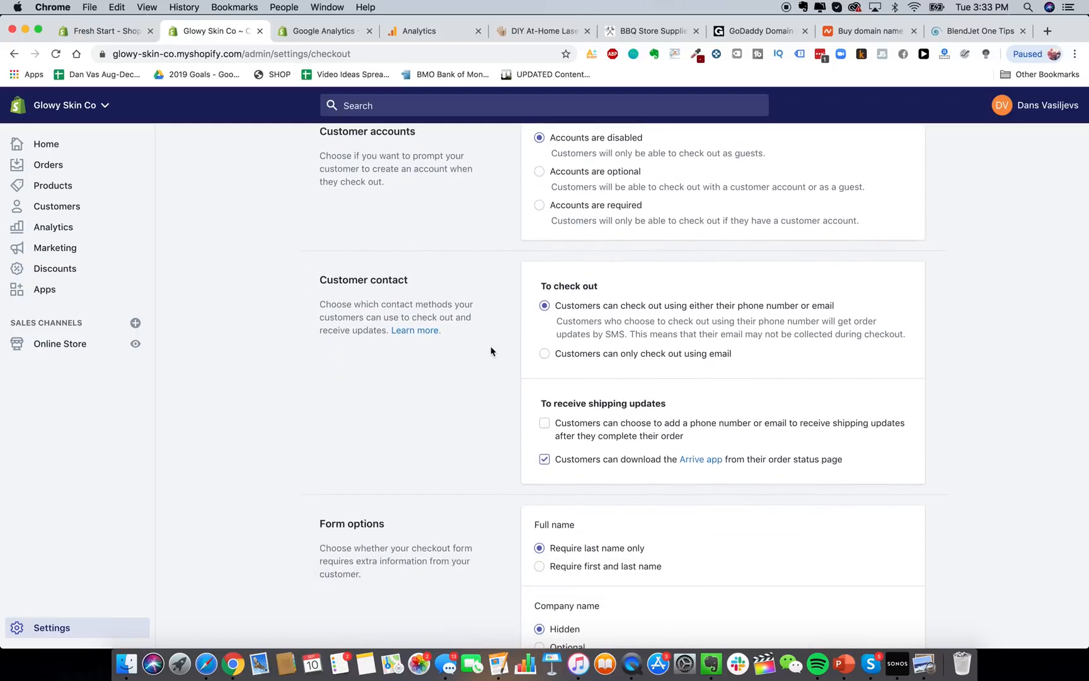
scroll(605, 369, "down", 1)
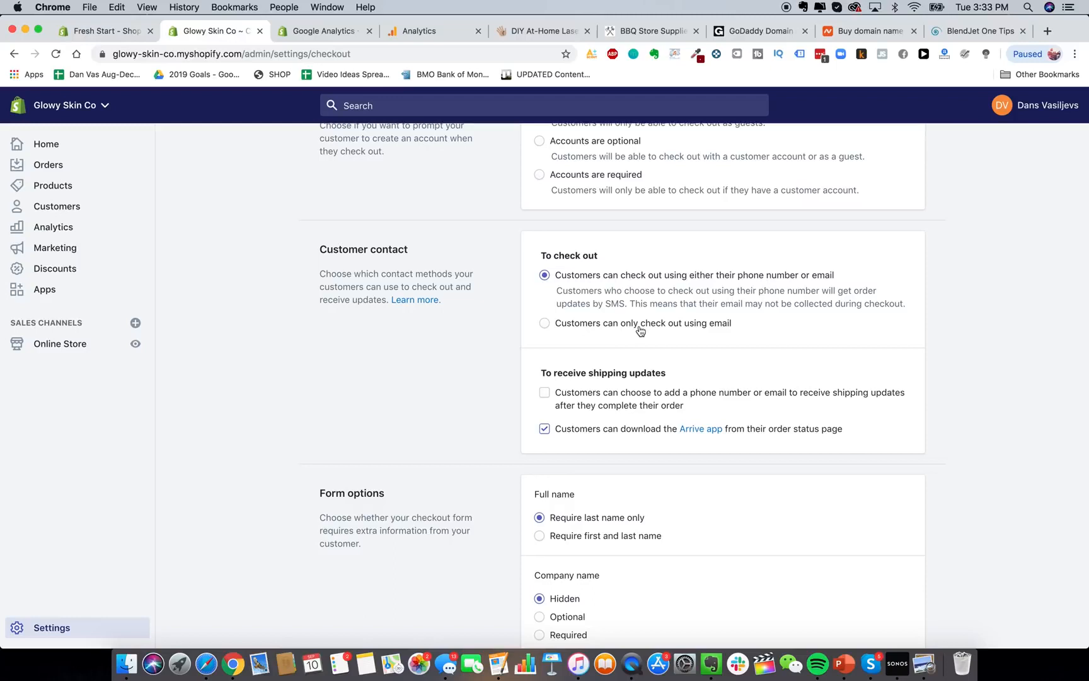
scroll(640, 322, "up", 1)
scroll(589, 355, "down", 1)
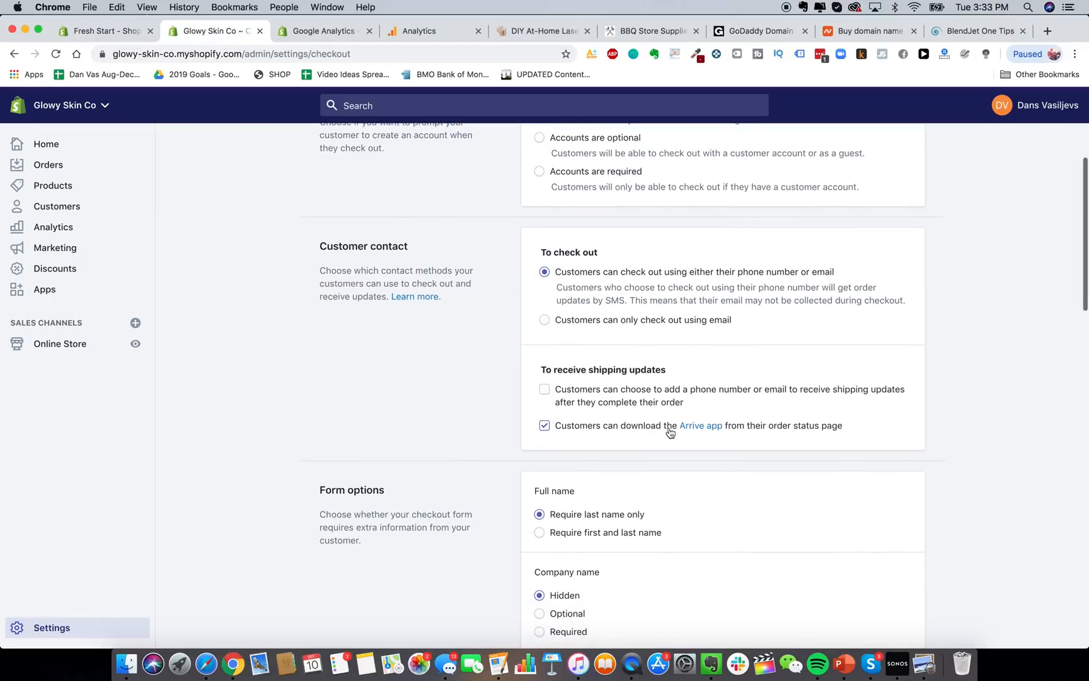
scroll(606, 428, "down", 1)
scroll(605, 428, "down", 5)
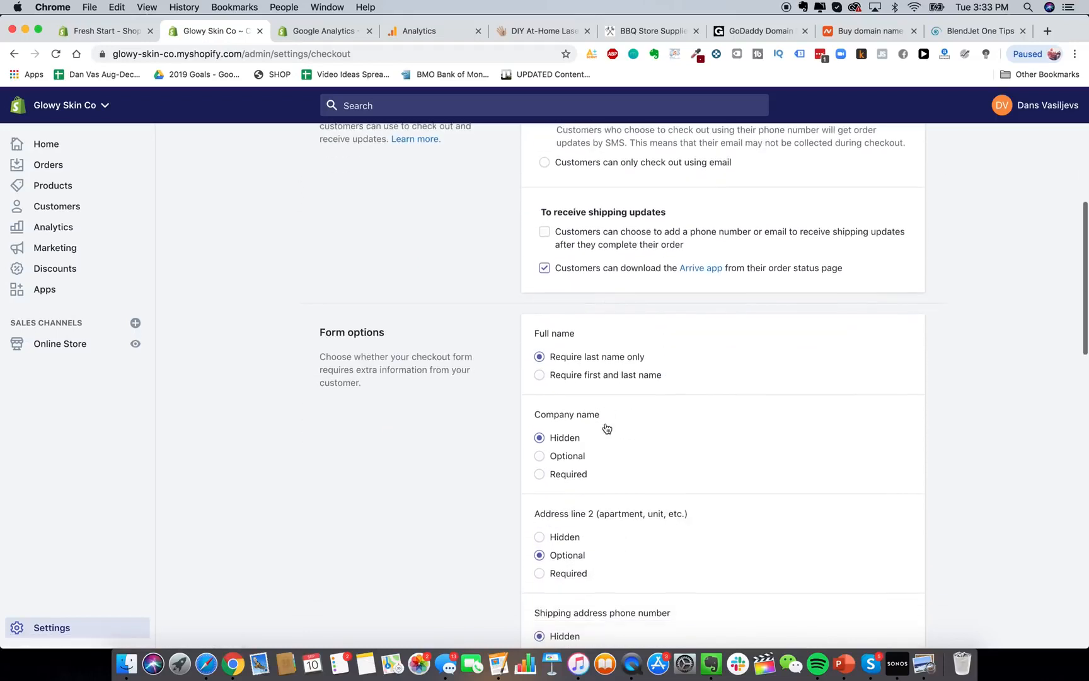
scroll(656, 258, "up", 3)
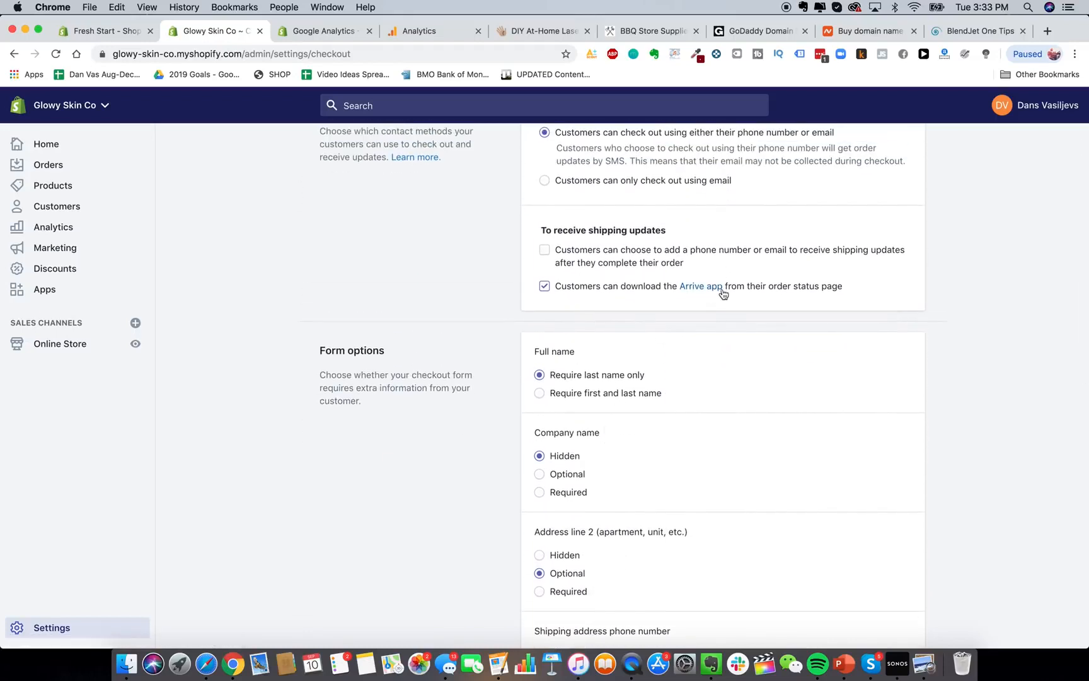
scroll(634, 403, "down", 3)
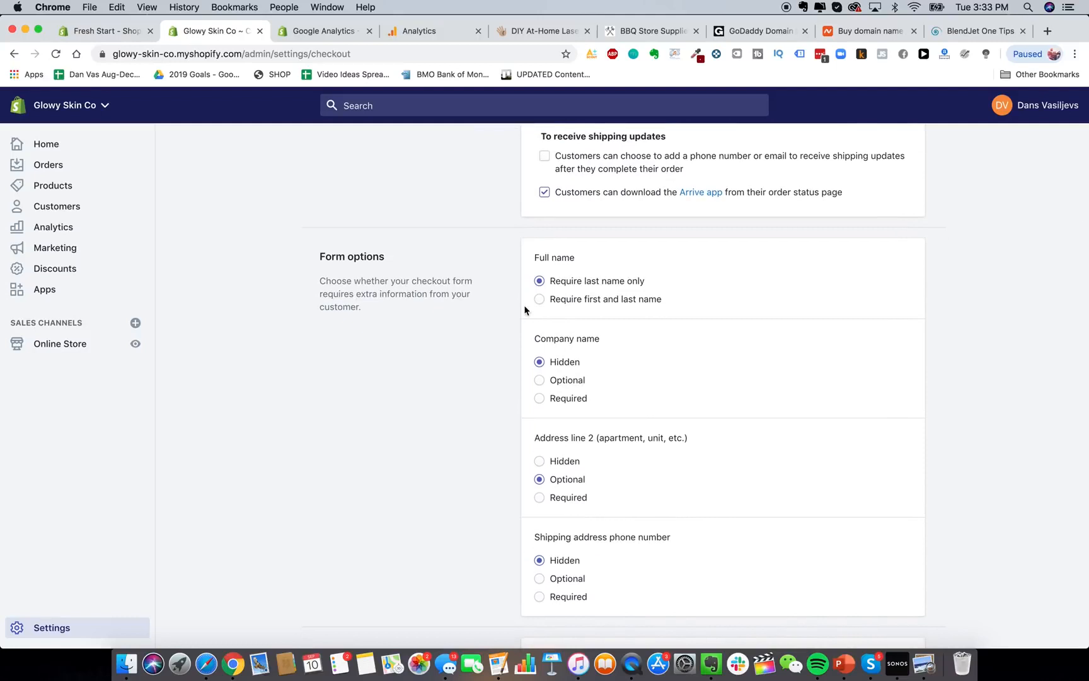
scroll(692, 326, "down", 2)
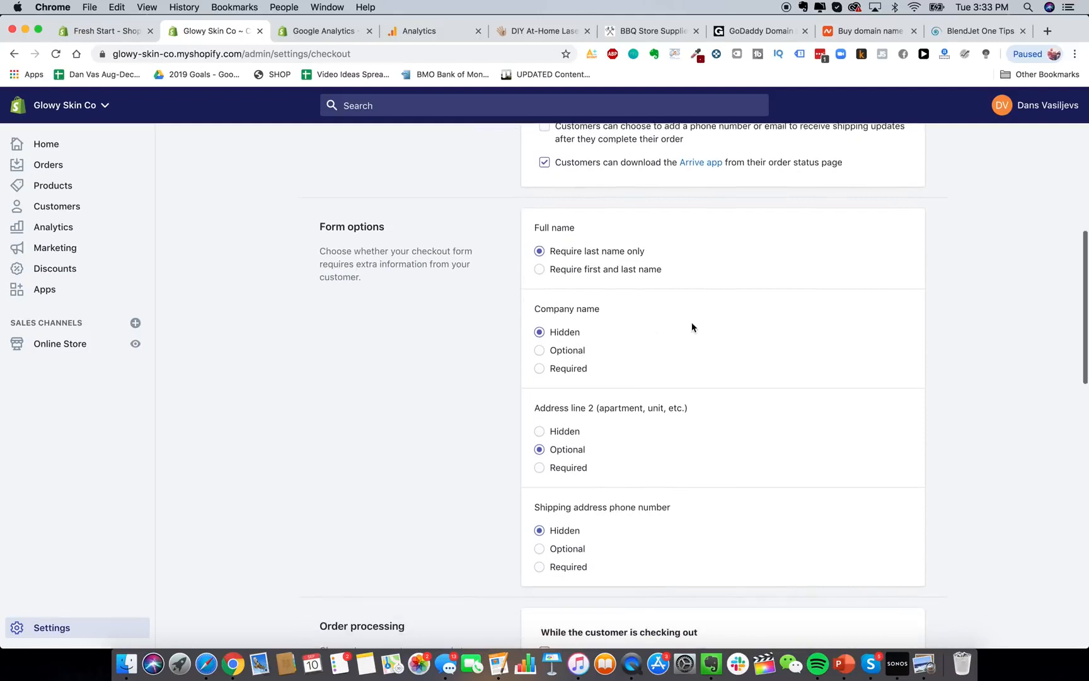
Require both first and last name at checkout.
left_click(625, 261)
scroll(576, 327, "down", 3)
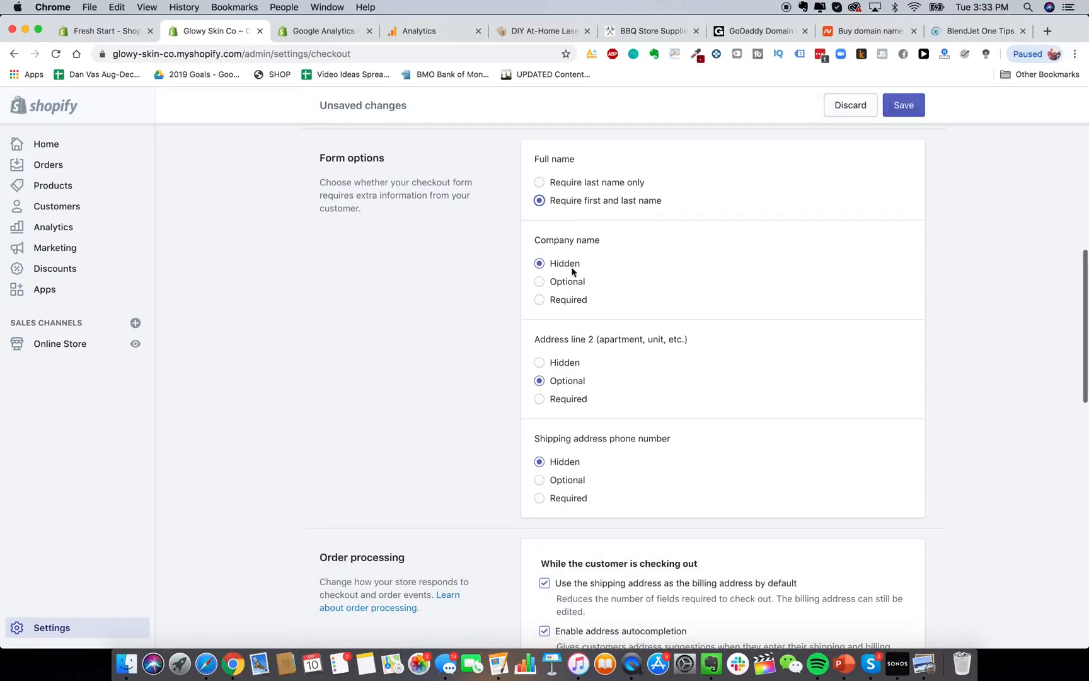
scroll(666, 465, "up", 3)
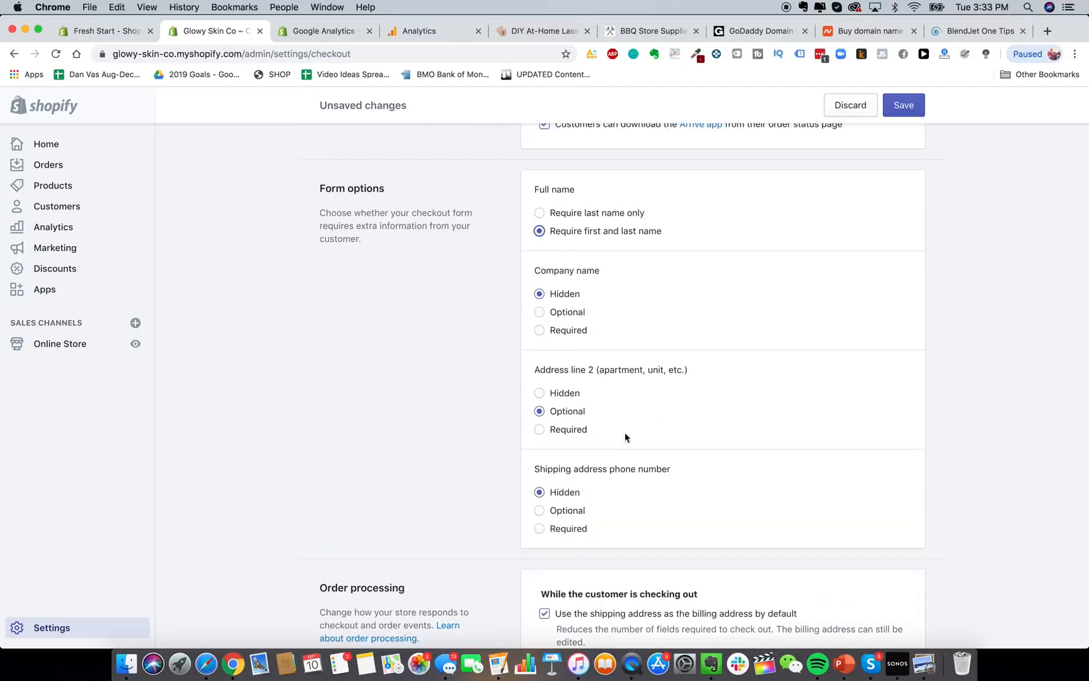
scroll(614, 428, "down", 4)
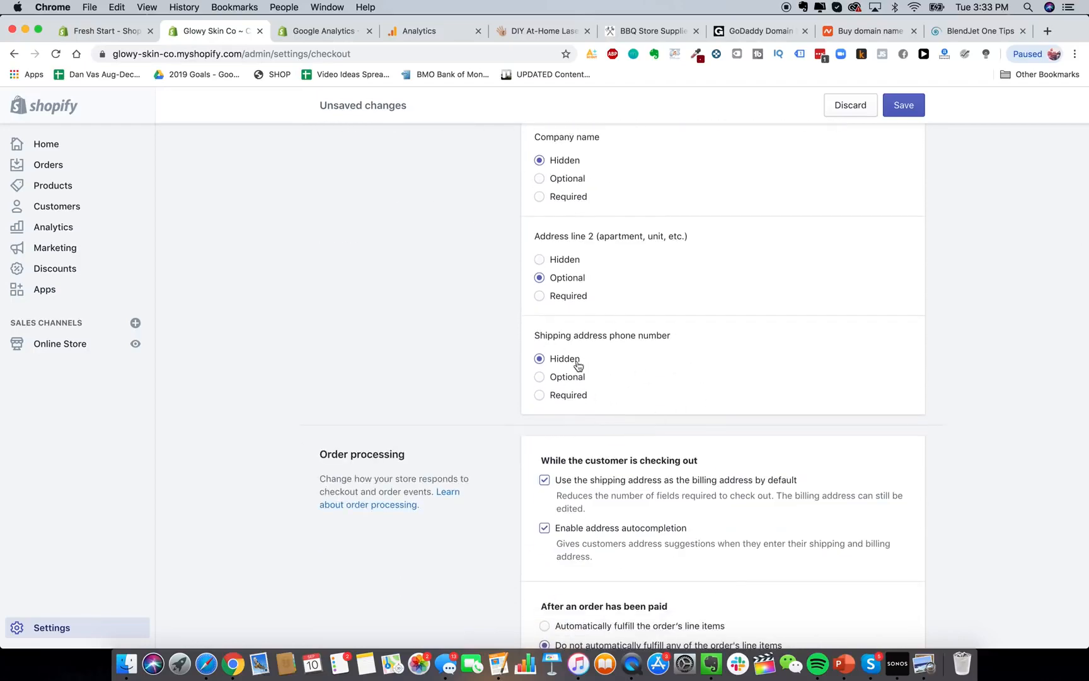
scroll(593, 379, "down", 5)
scroll(638, 344, "down", 2)
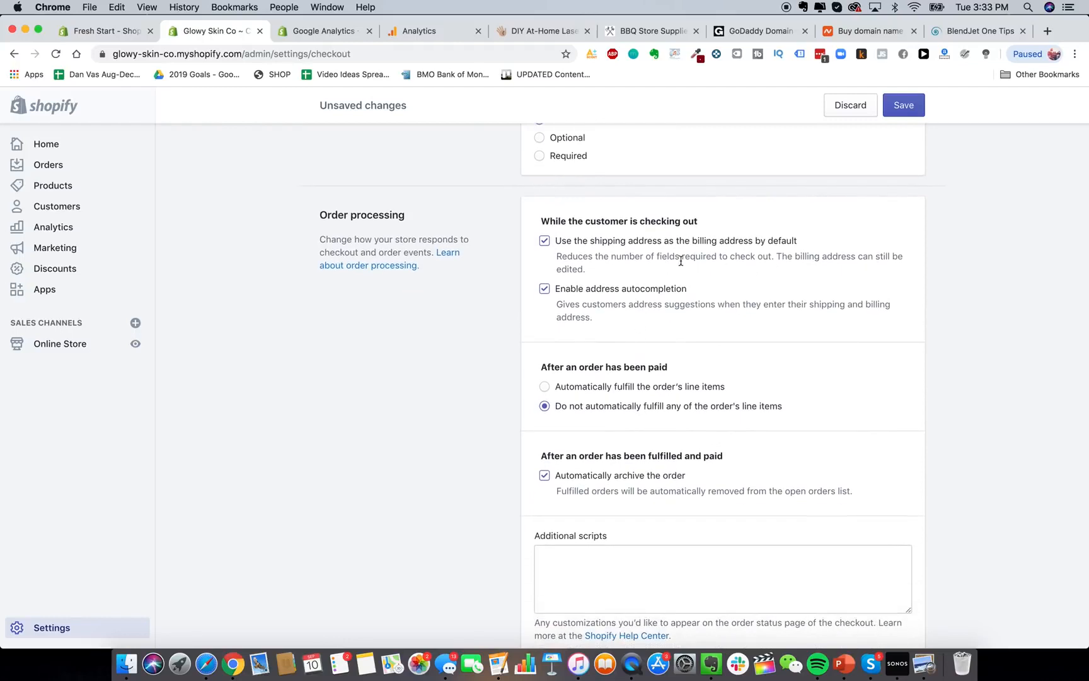
scroll(625, 281, "down", 1)
scroll(612, 265, "down", 1)
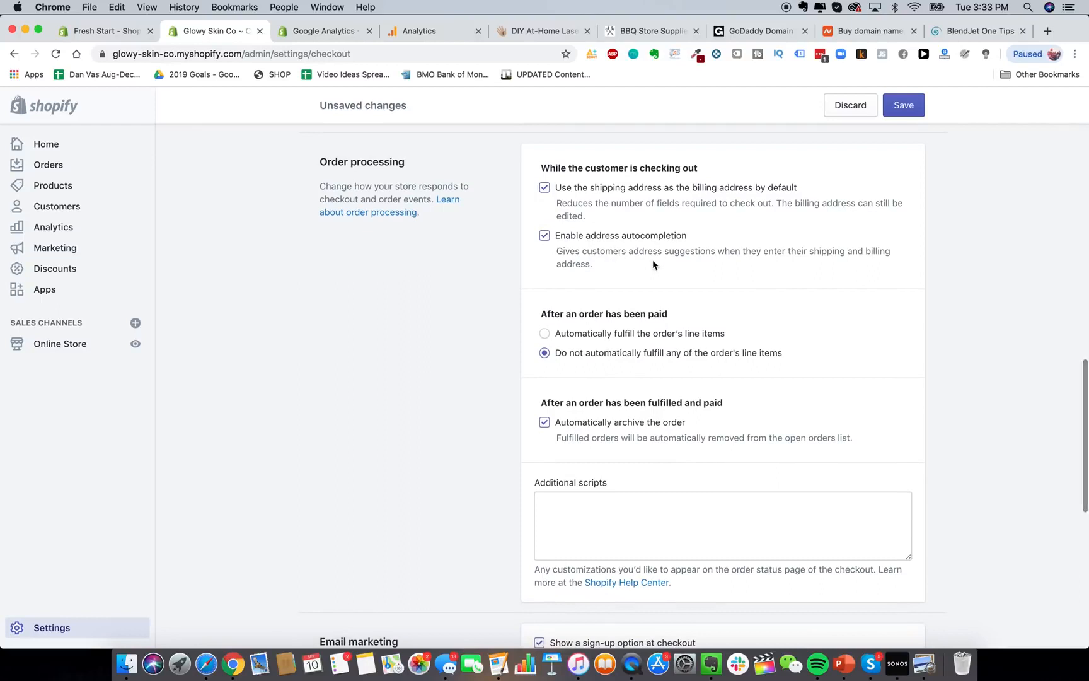
scroll(650, 265, "down", 4)
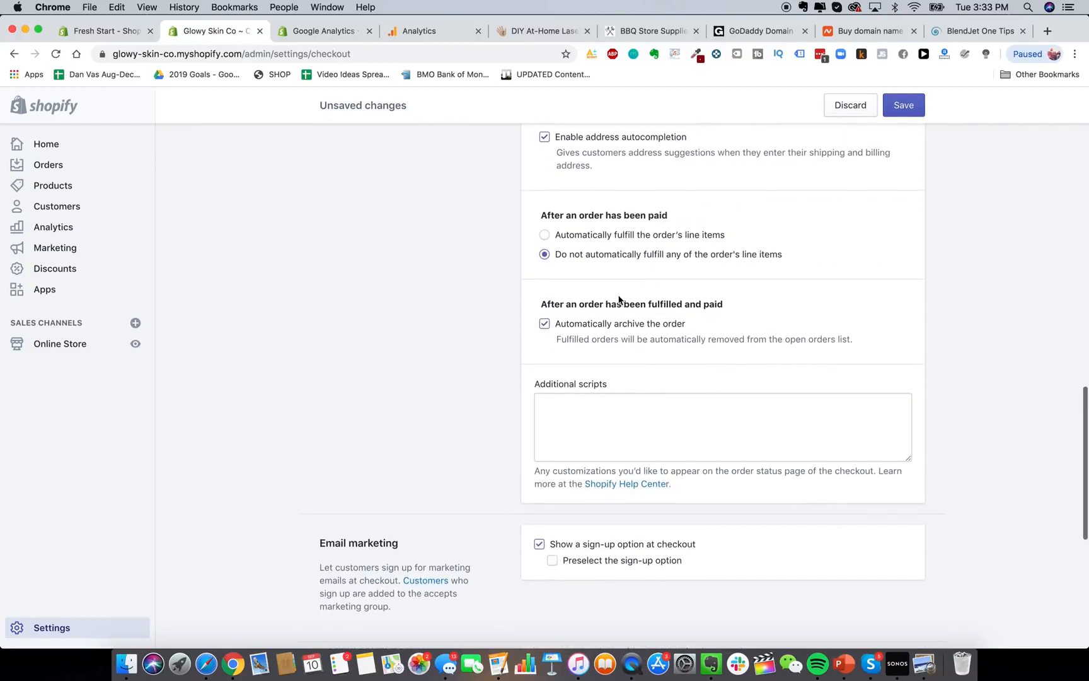
scroll(647, 264, "up", 1)
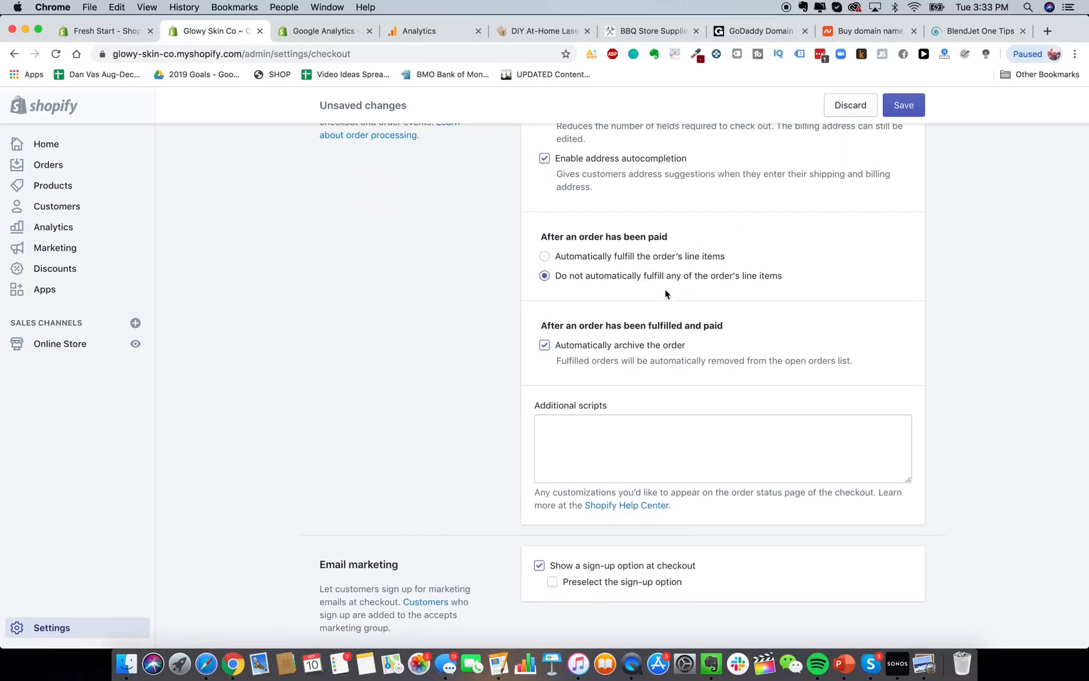
scroll(598, 334, "down", 2)
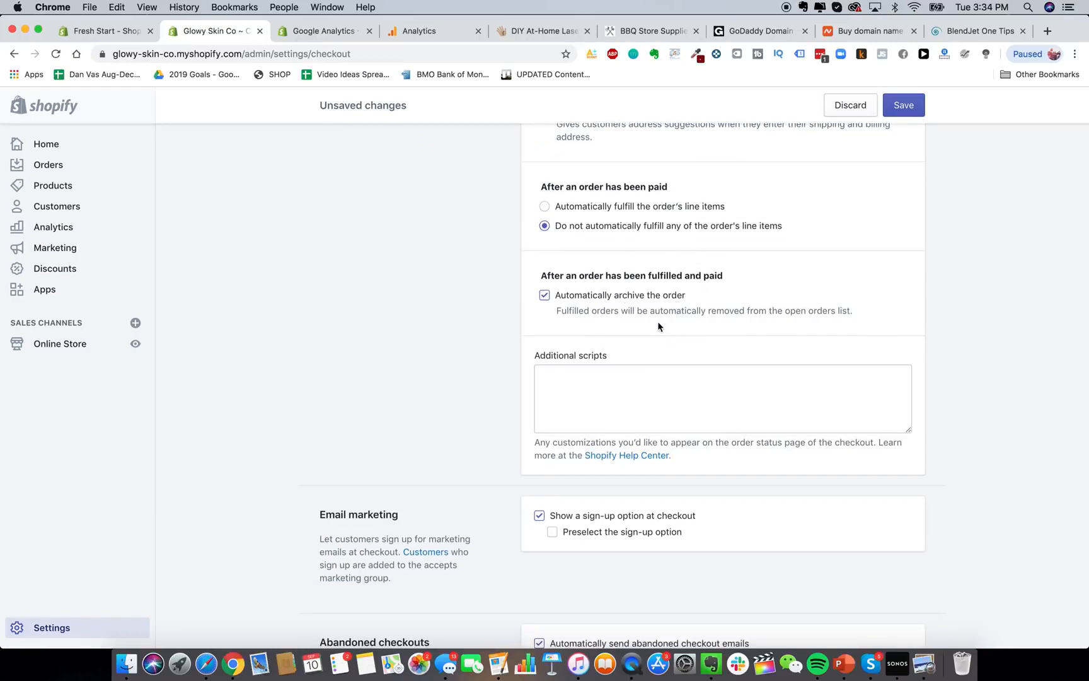
scroll(655, 341, "down", 8)
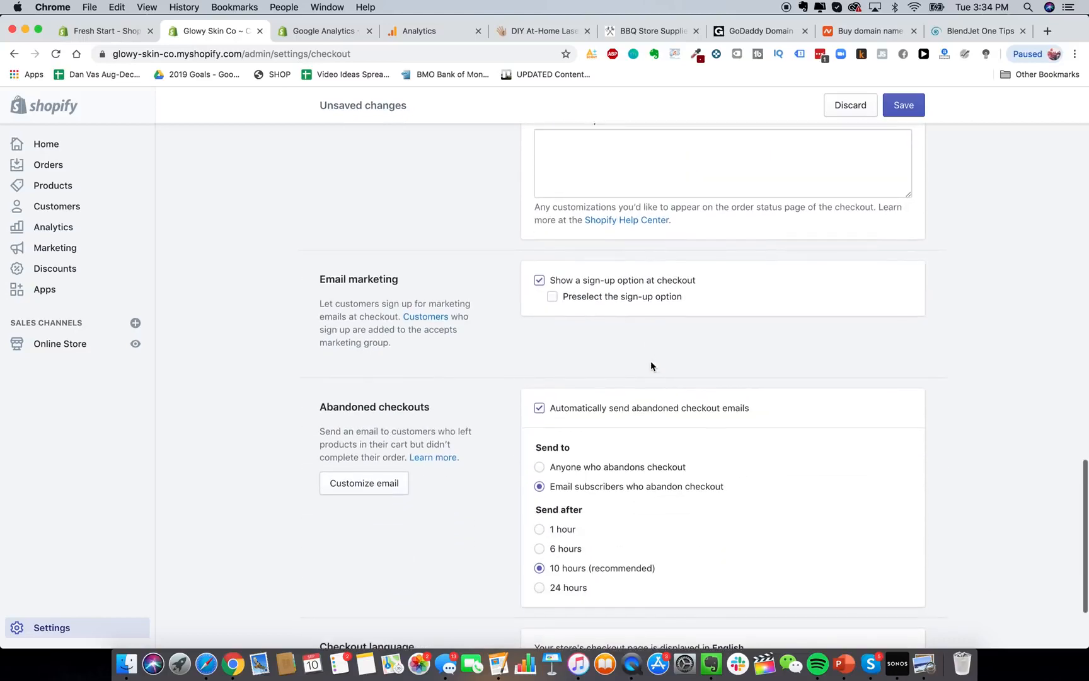
Preselect the marketing sign-up option, turn off abandoned checkout emails, and save the checkout settings.
left_click(651, 297)
scroll(667, 368, "down", 4)
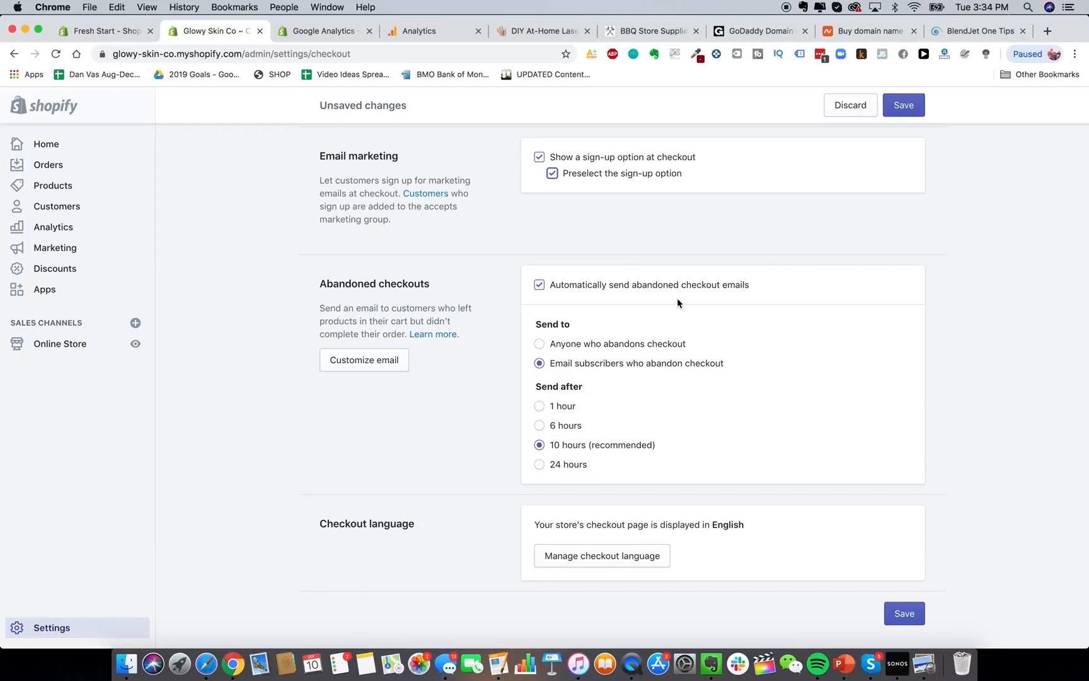
left_click(692, 287)
scroll(802, 403, "up", 5)
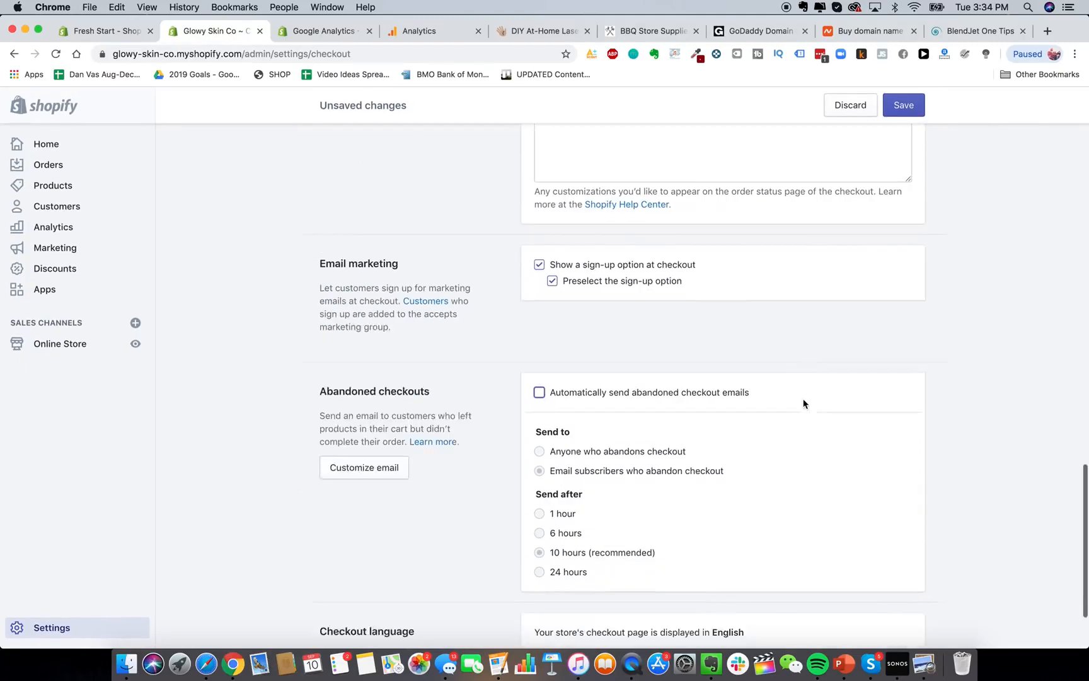
scroll(802, 403, "up", 10)
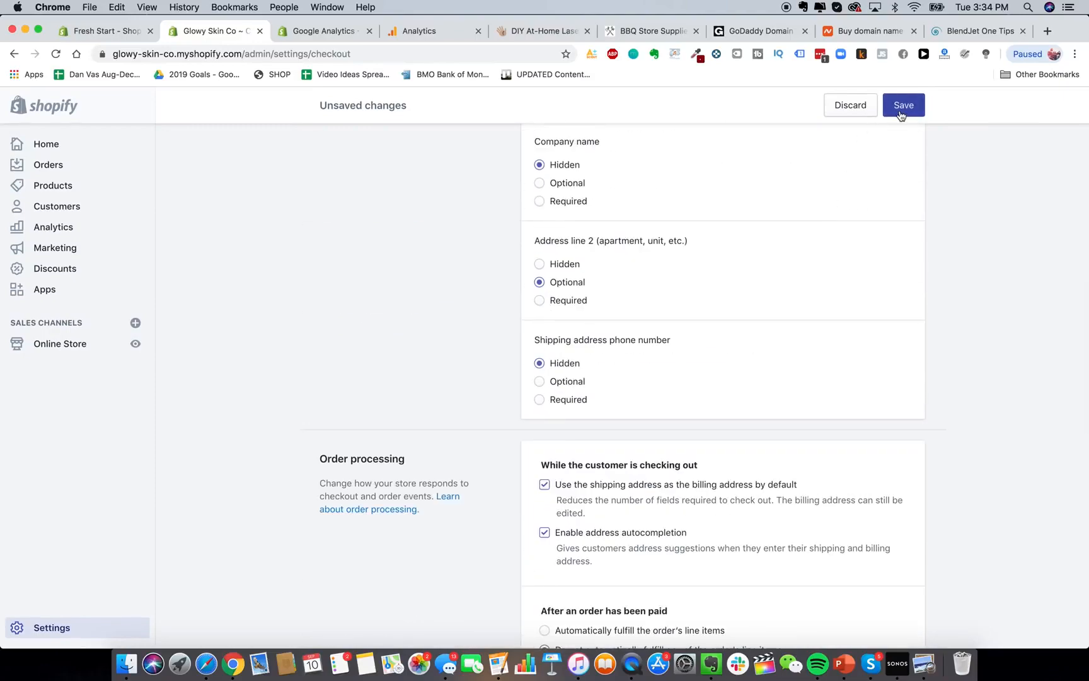
left_click(892, 106)
scroll(720, 357, "down", 10)
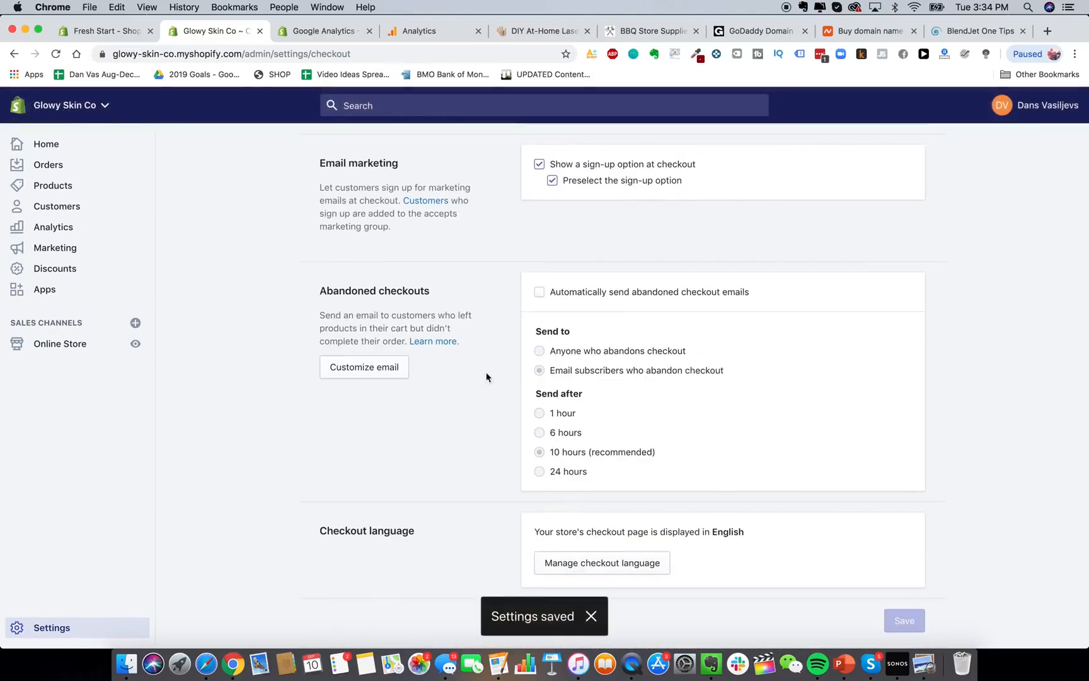
scroll(523, 342, "up", 15)
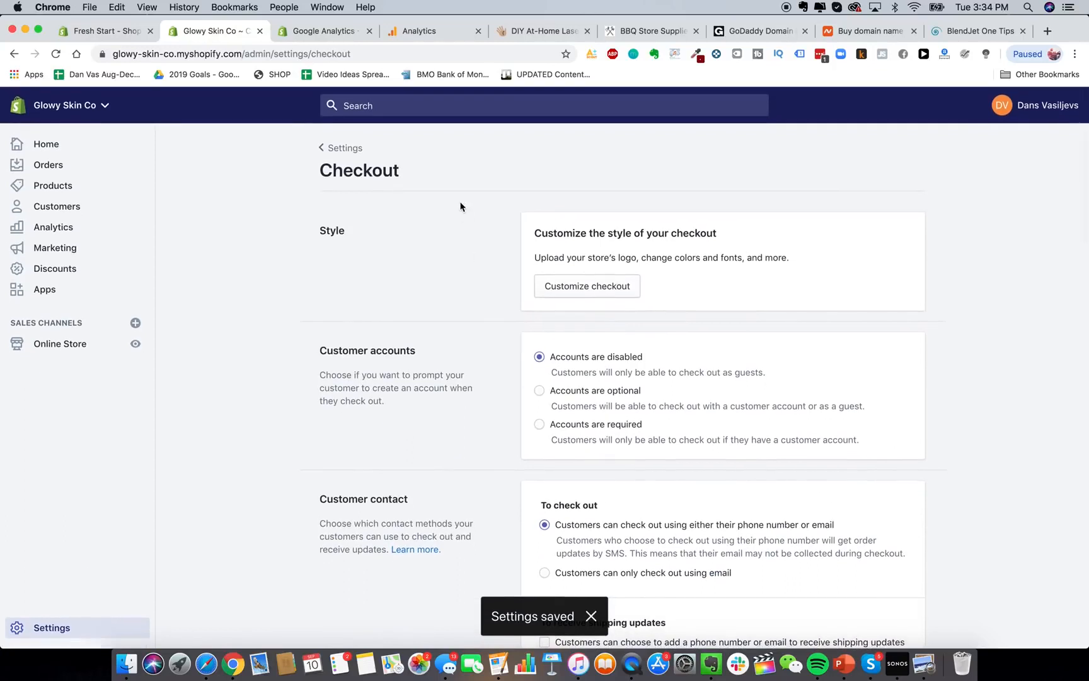
left_click(334, 151)
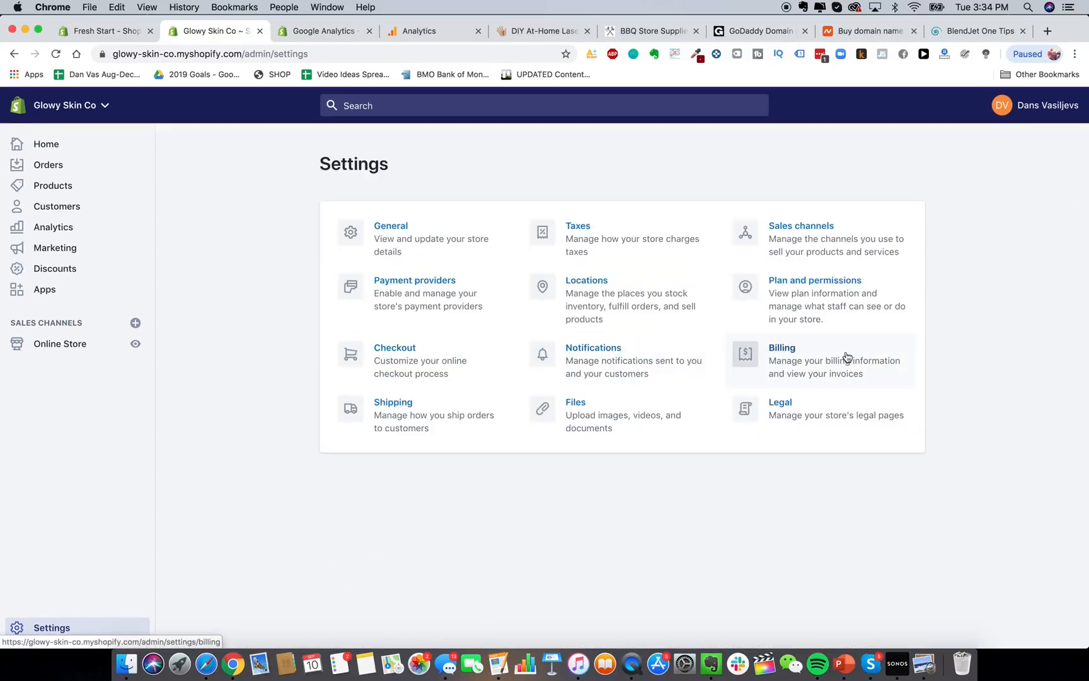
Search 'shopify plans' in a new browser tab and open Shopify's official pricing page.
left_click(1047, 31)
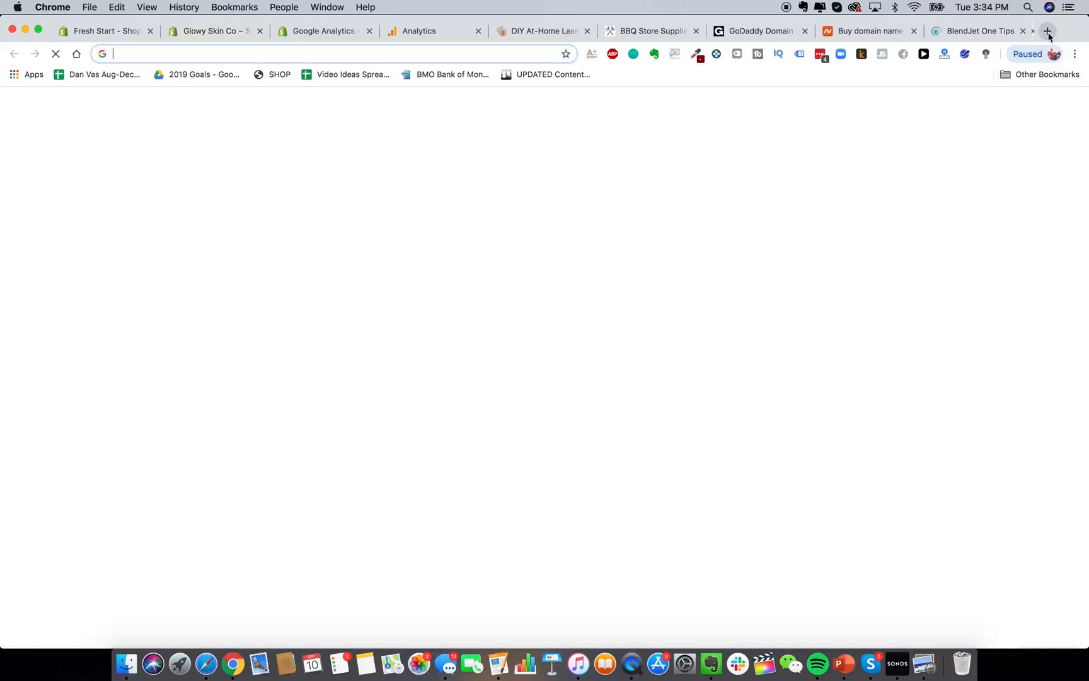
type("shopify plans")
key("Return")
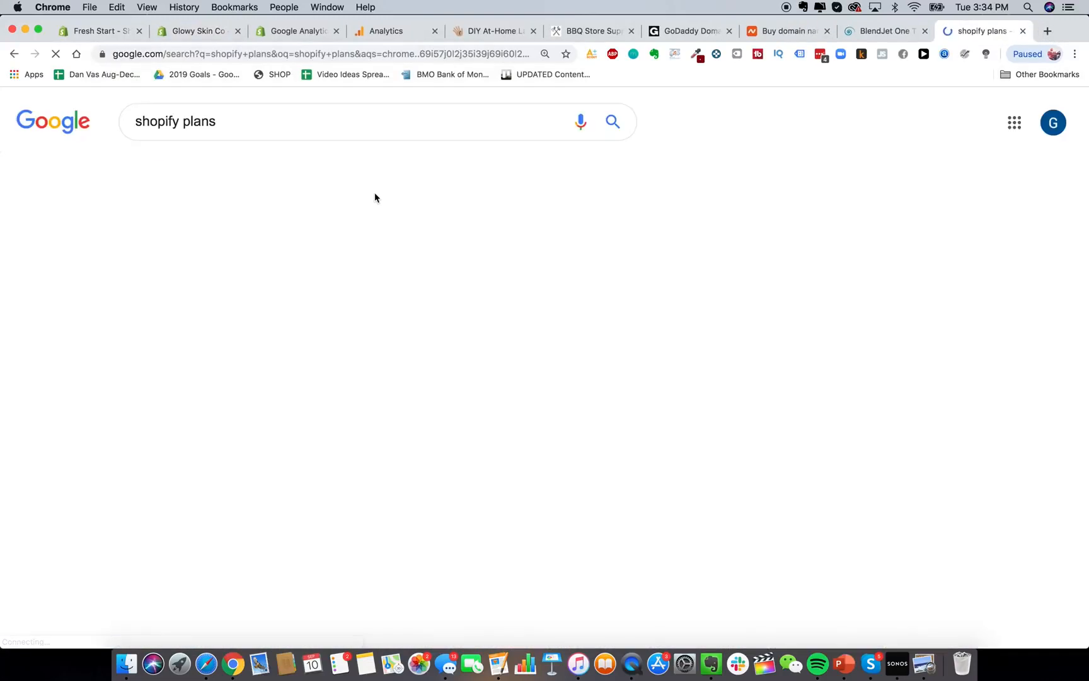
scroll(262, 513, "down", 3)
scroll(263, 518, "down", 2)
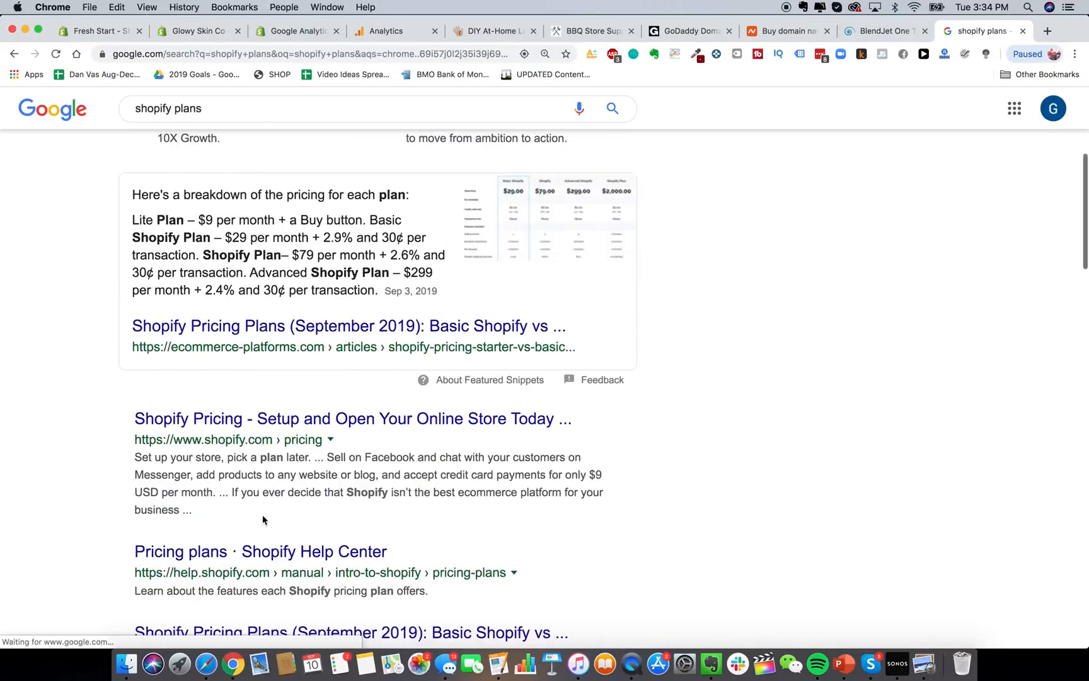
left_click(305, 425)
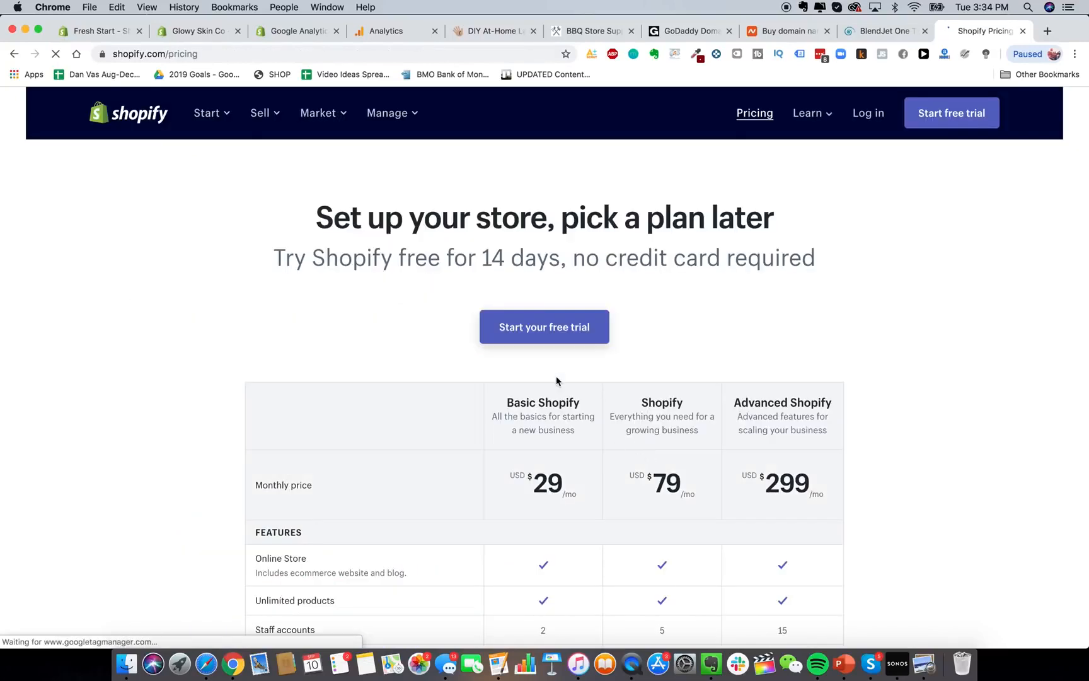
Find Shopify Payments in the pricing table and highlight the Basic plan's 2.9% + 30¢ online rate.
scroll(556, 375, "down", 5)
scroll(557, 380, "up", 2)
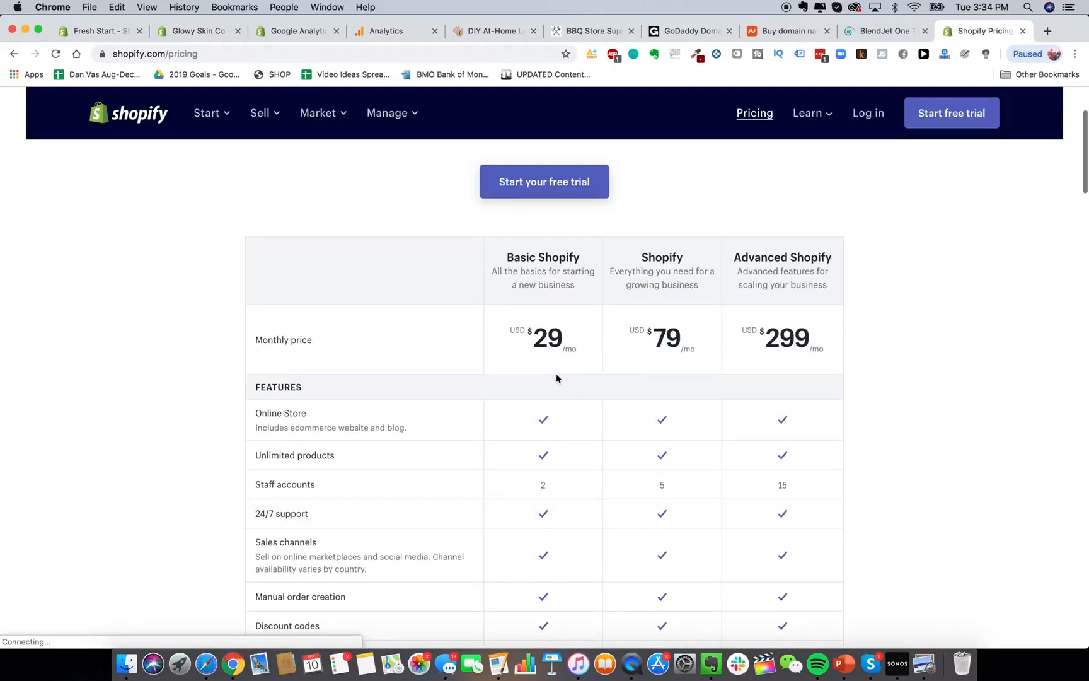
scroll(556, 328, "down", 1)
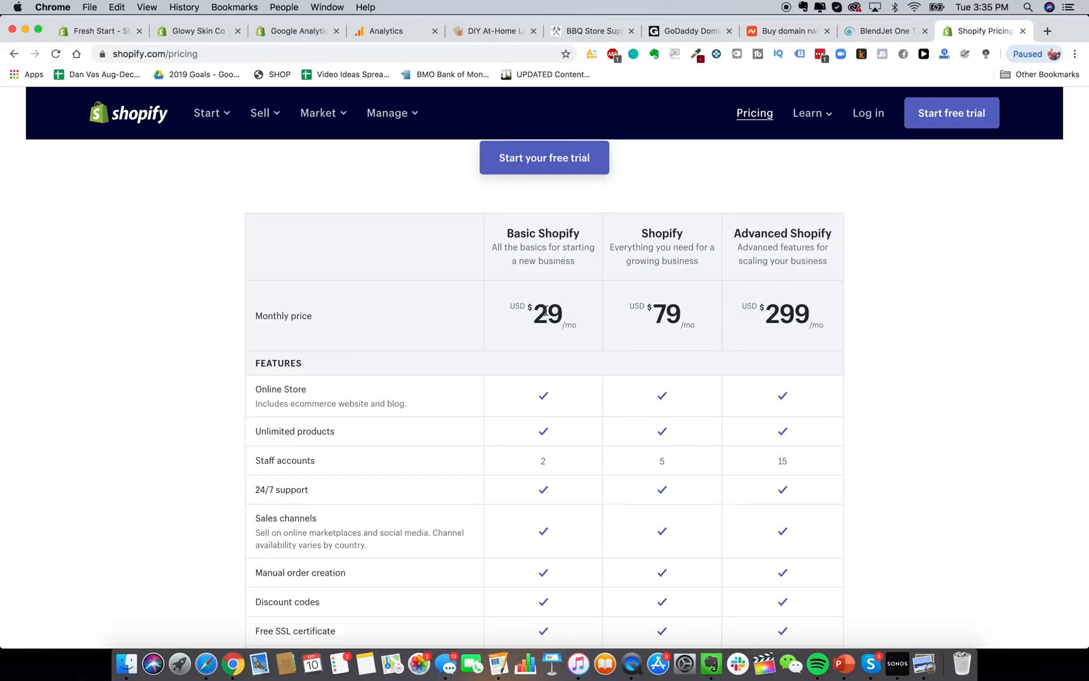
scroll(546, 311, "down", 2)
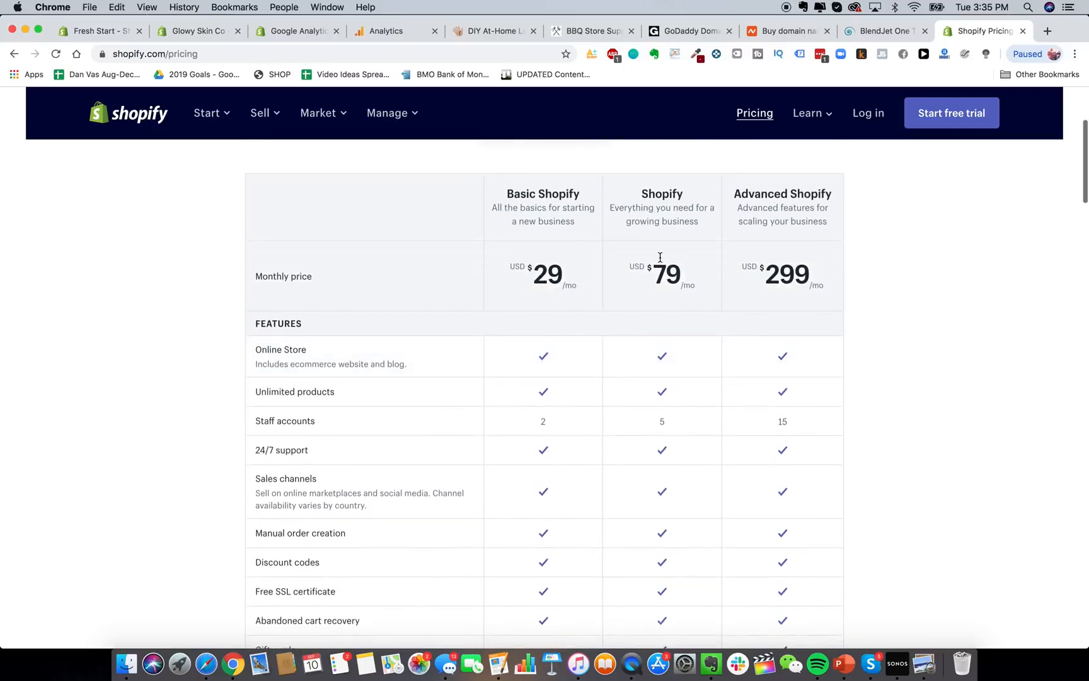
scroll(855, 270, "up", 1)
scroll(882, 328, "down", 3)
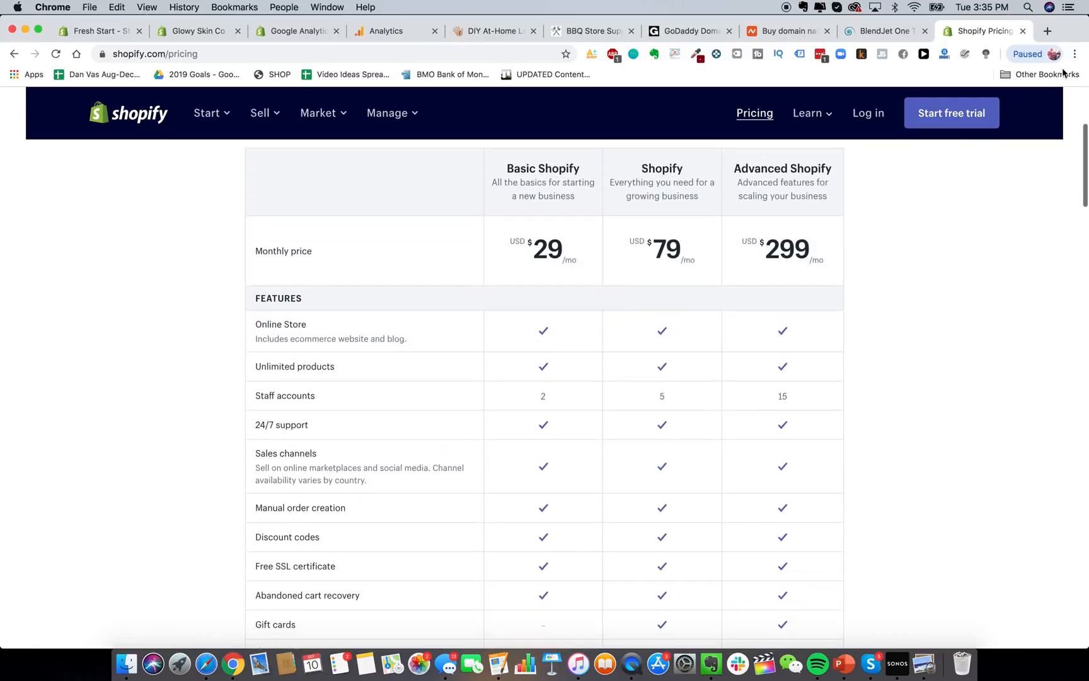
scroll(941, 362, "up", 1)
scroll(940, 363, "down", 4)
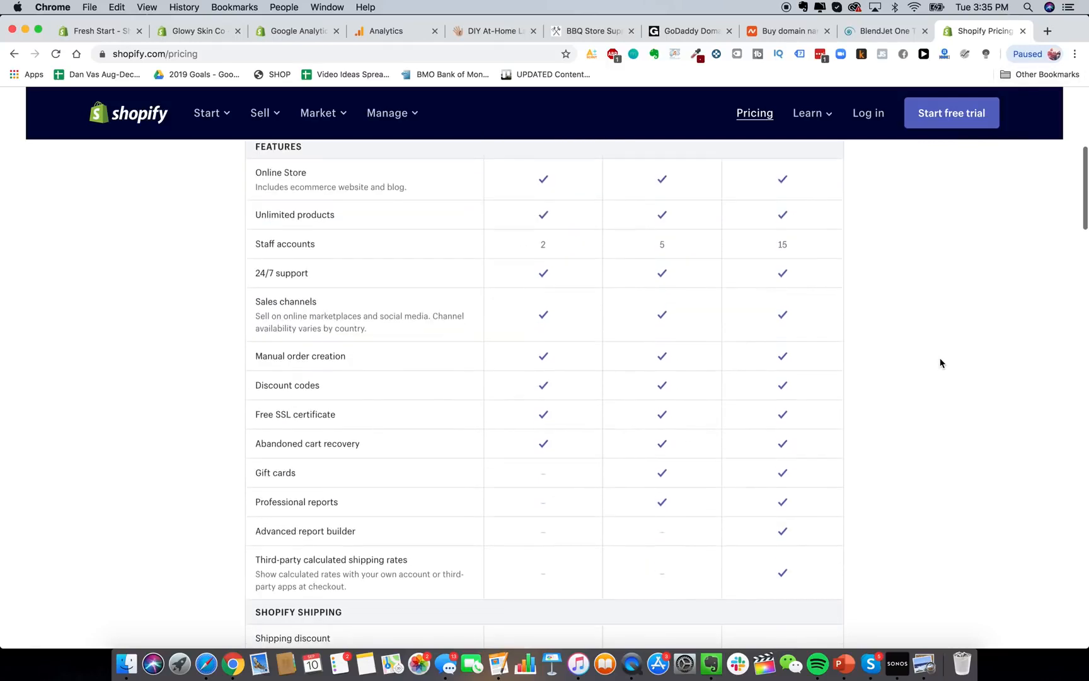
scroll(940, 363, "up", 4)
scroll(940, 363, "down", 8)
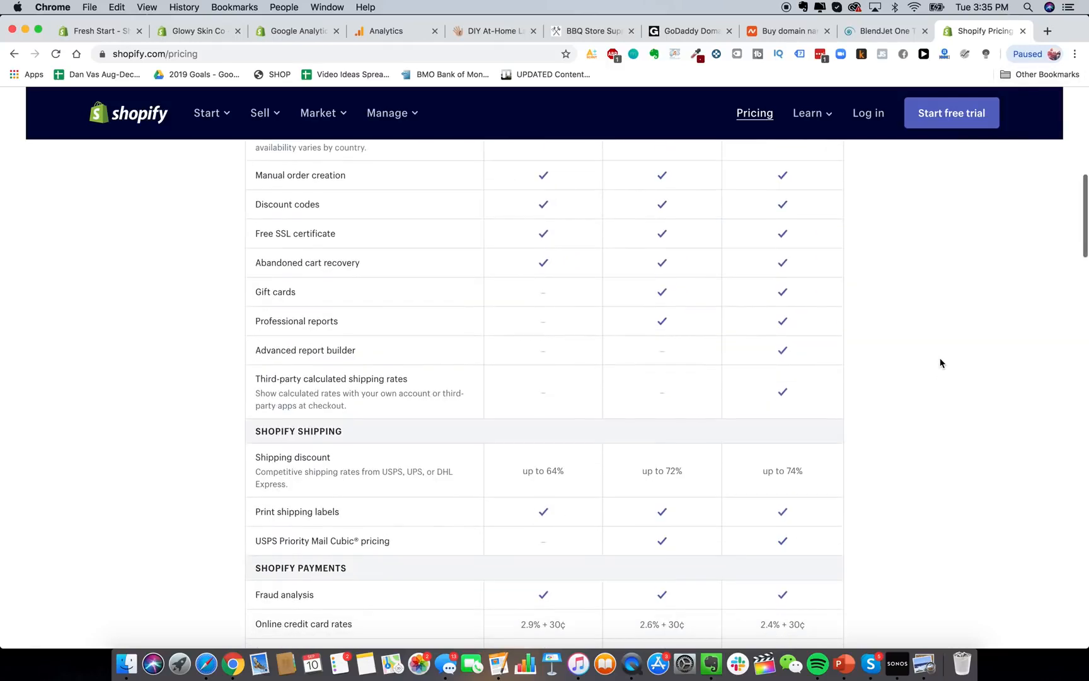
scroll(808, 440, "up", 1)
scroll(808, 441, "down", 3)
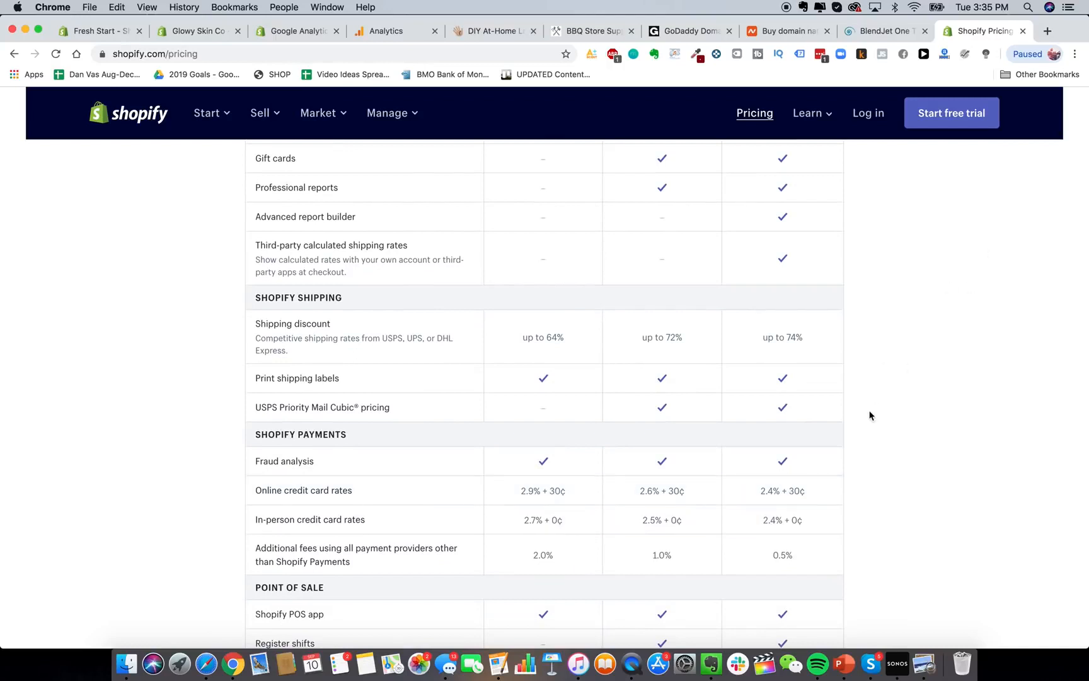
triple_click(542, 491)
left_click(659, 492)
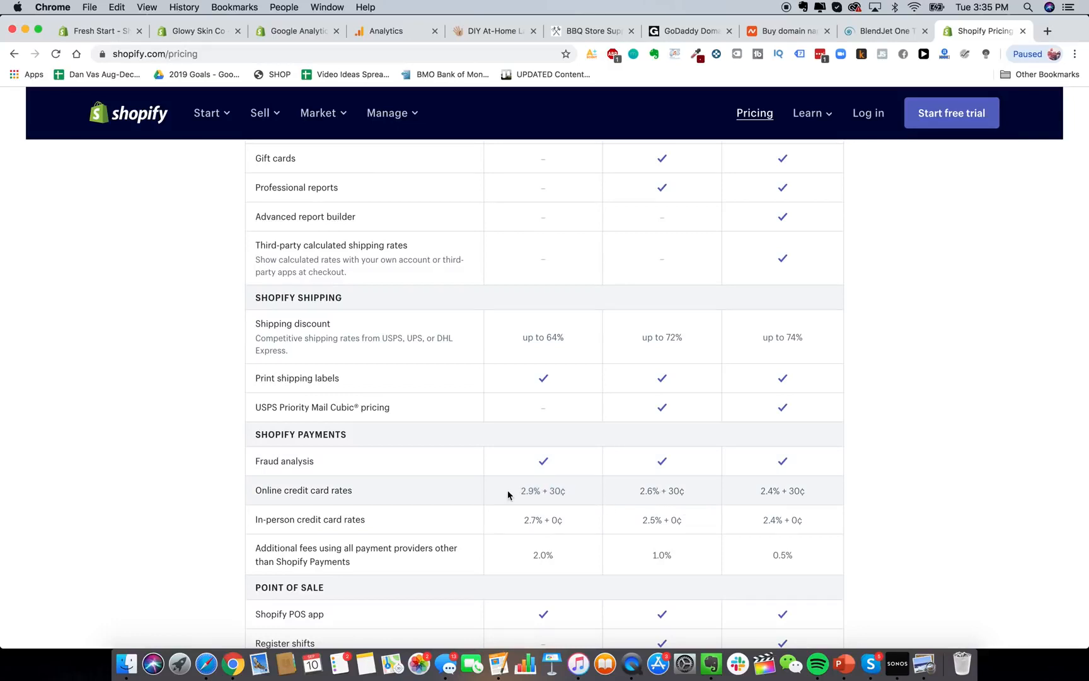
left_click_drag(508, 495, 578, 498)
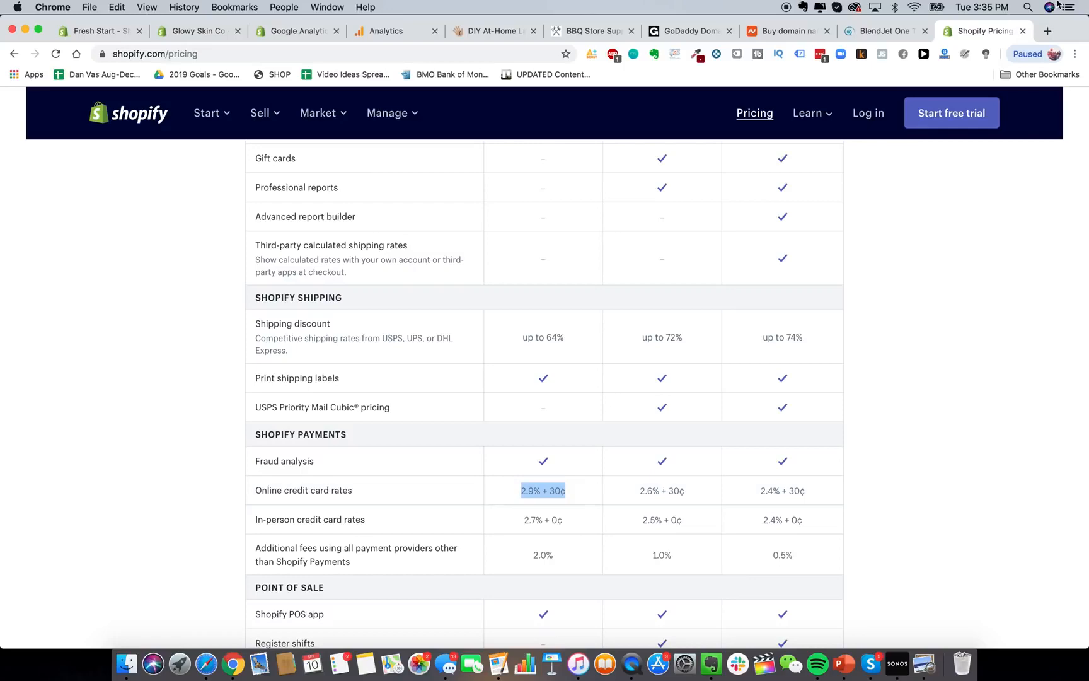
Search 'shopify transaction calculator fees' in a new tab and open the ecommerce-platforms fees article.
left_click(1047, 31)
type("shopify ")
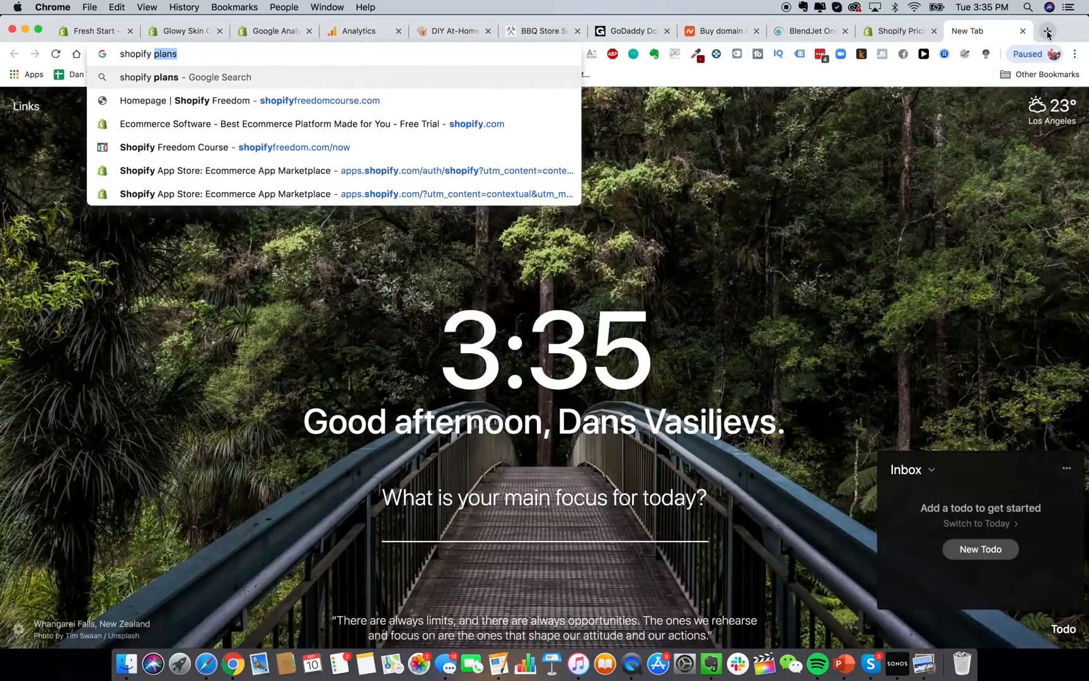
type("transact")
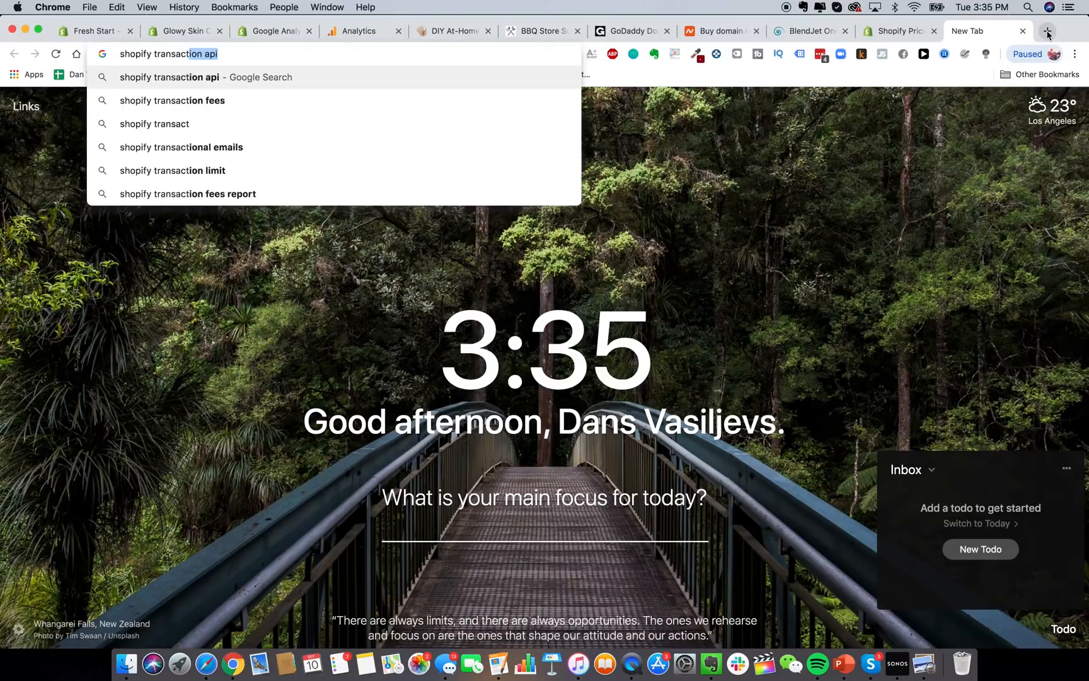
type("ion calculator fees")
key("Return")
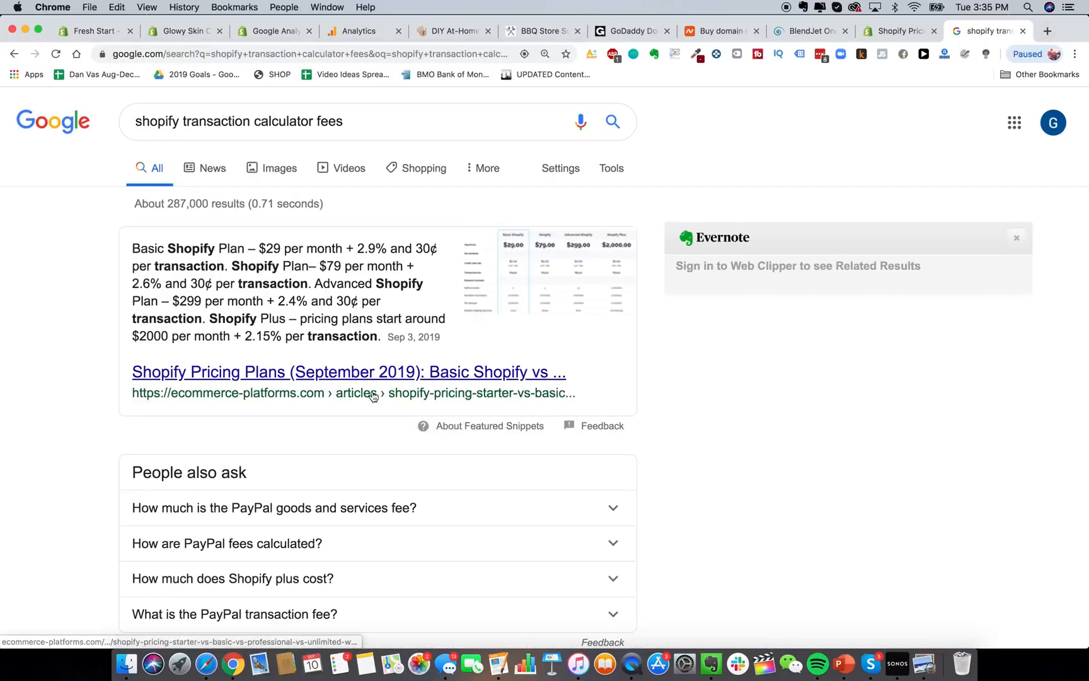
left_click(386, 373)
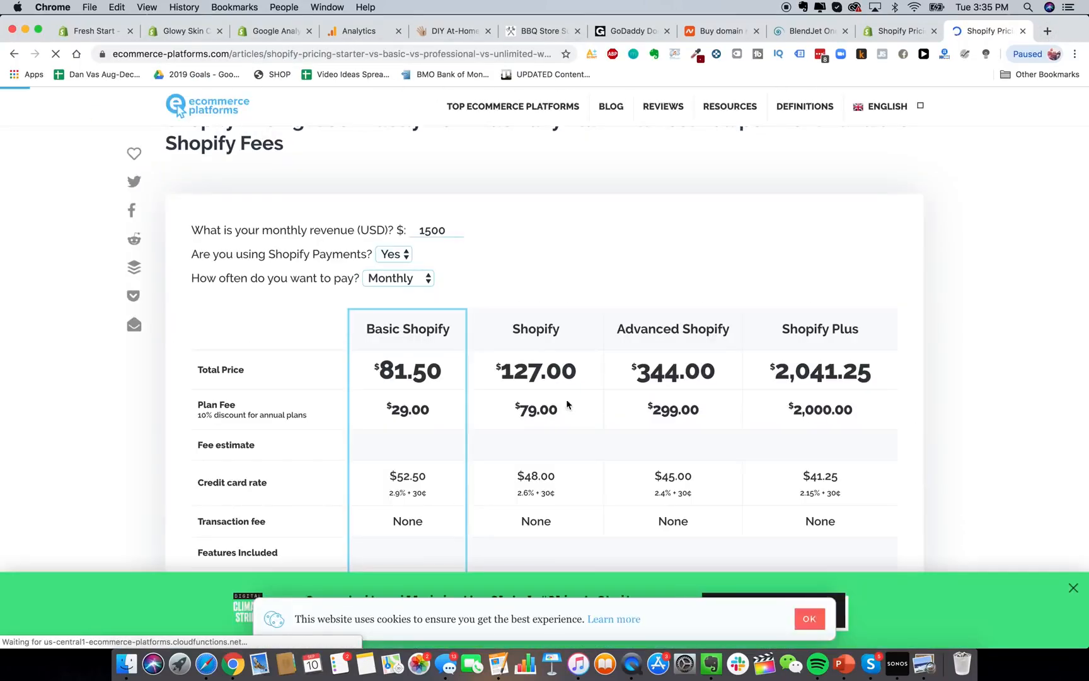
Enter 50000 monthly revenue and switch billing to Annually, then back to Monthly.
double_click(447, 223)
type("50000")
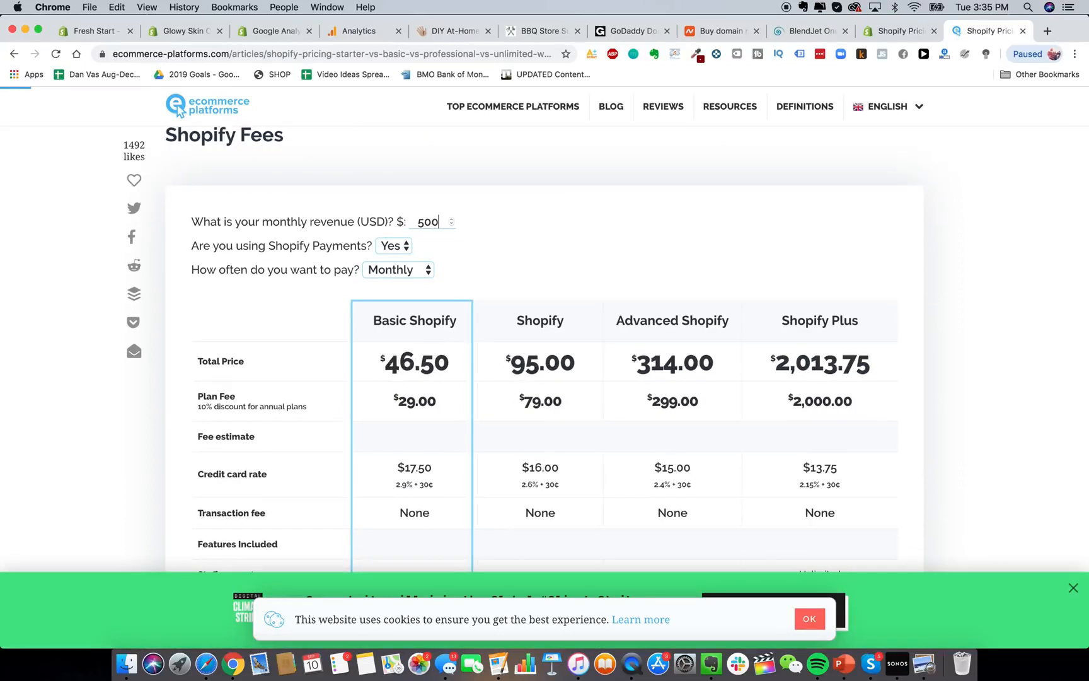
left_click(410, 275)
left_click(419, 286)
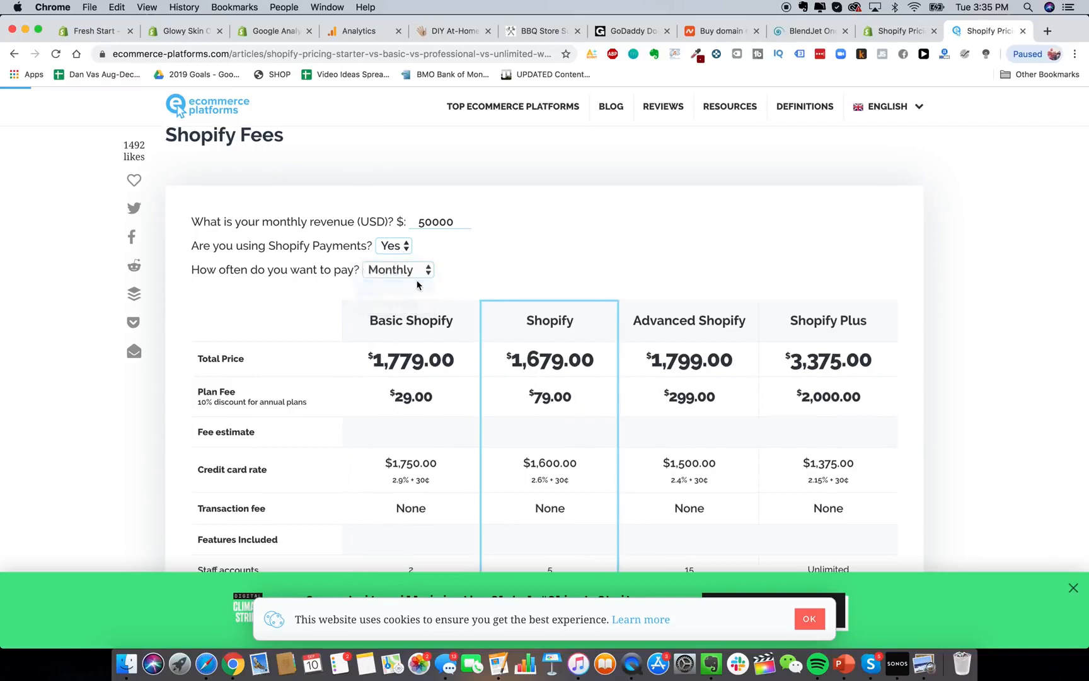
left_click(407, 271)
left_click(406, 259)
scroll(621, 278, "down", 1)
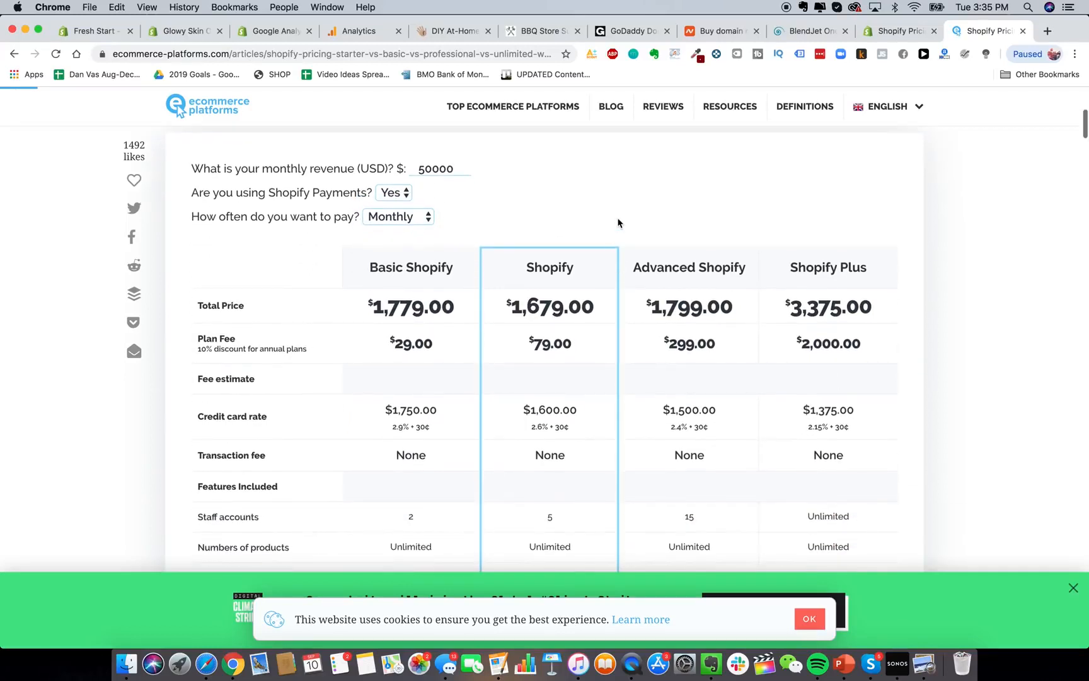
scroll(618, 225, "down", 1)
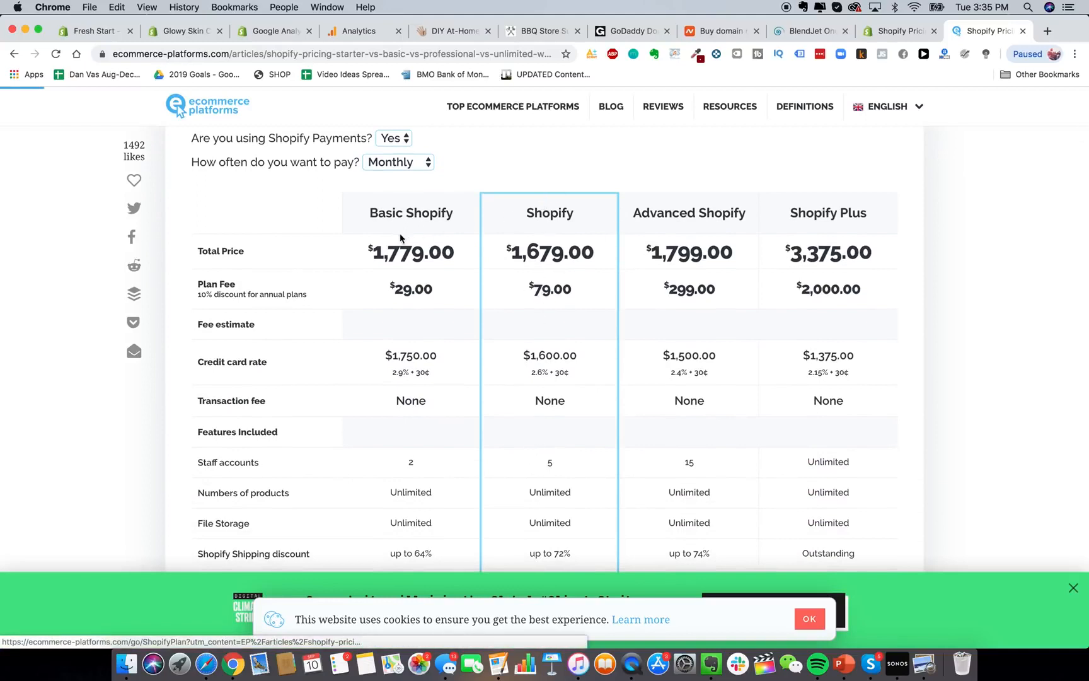
scroll(336, 147, "up", 1)
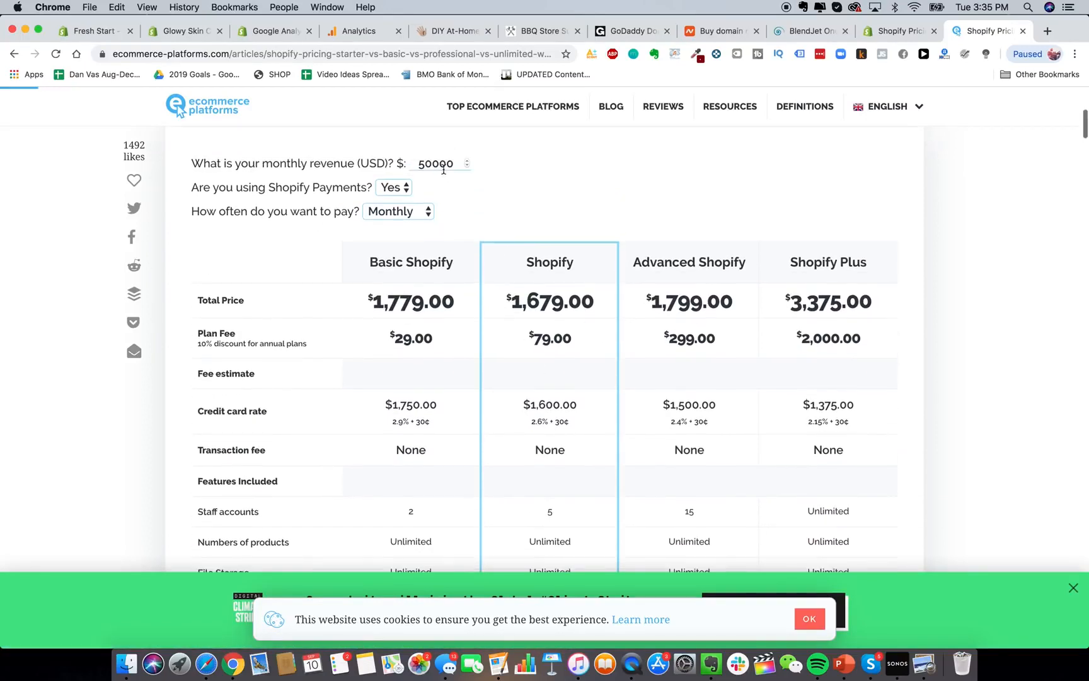
Change the calculator's monthly revenue to 10000, then 200000, to compare plan costs.
double_click(441, 163)
type("10000")
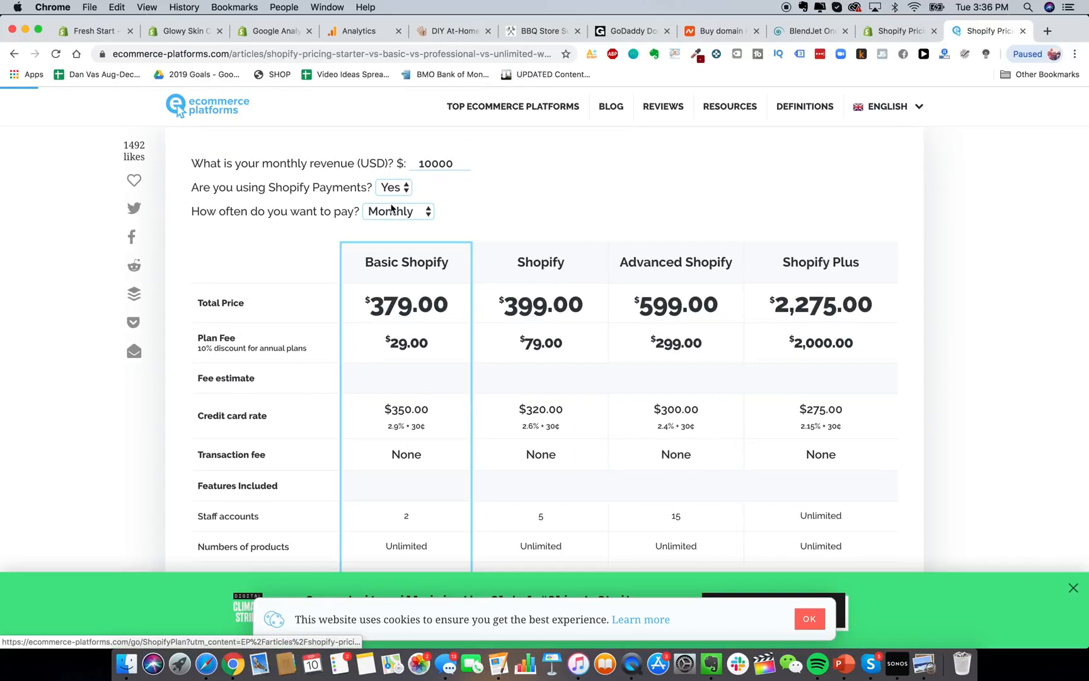
double_click(435, 164)
type("200000")
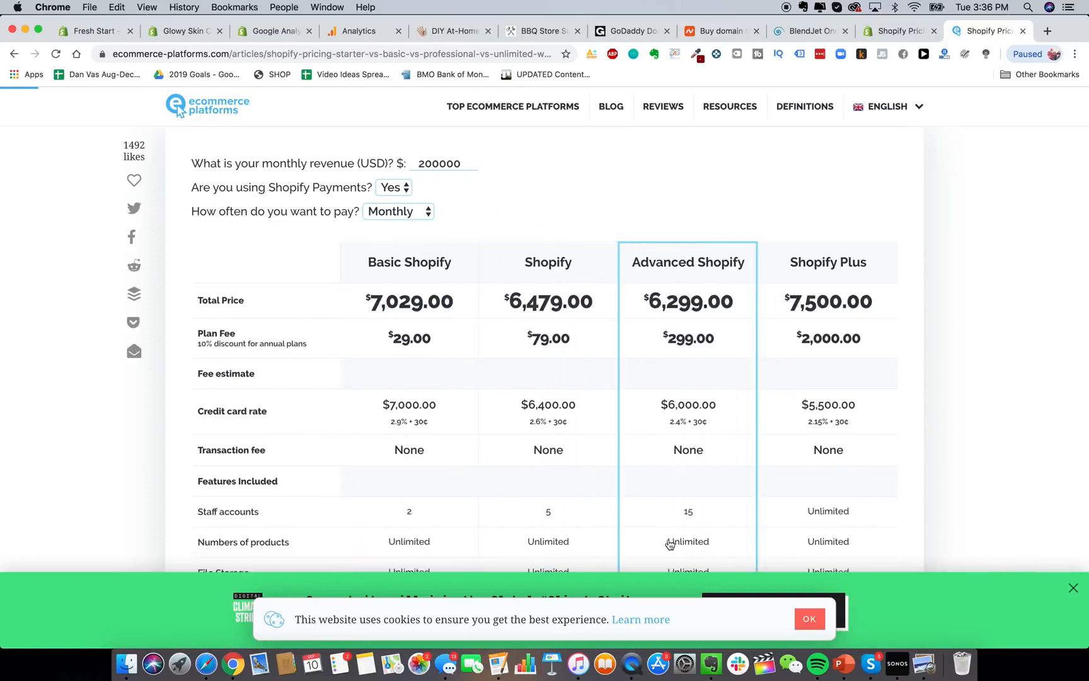
scroll(675, 366, "up", 2)
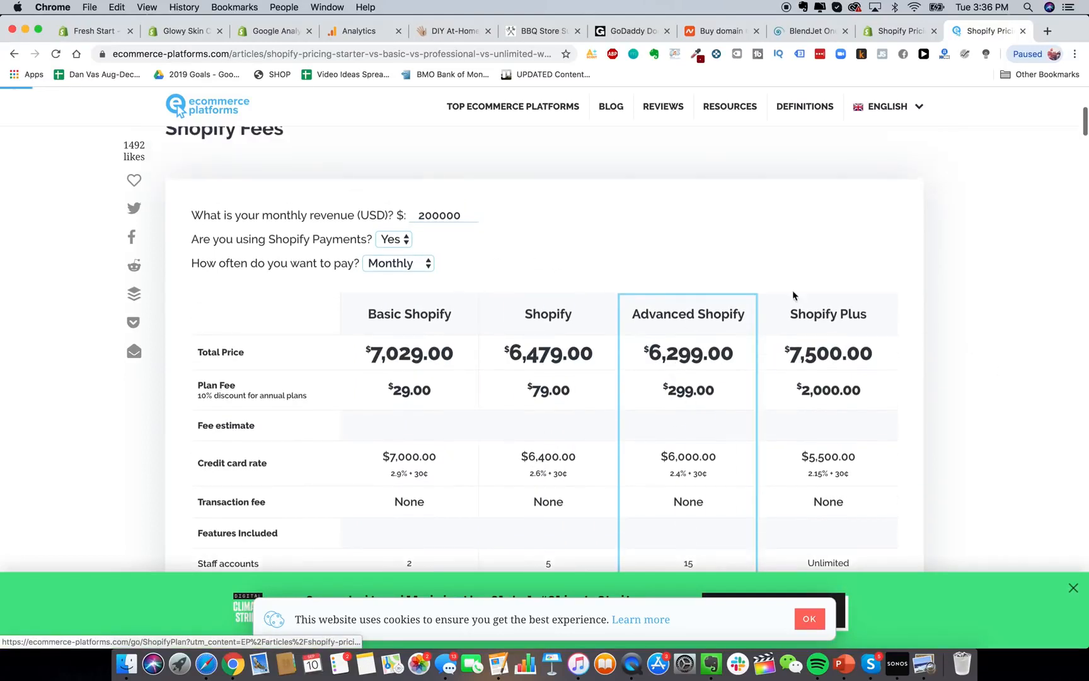
scroll(563, 354, "down", 3)
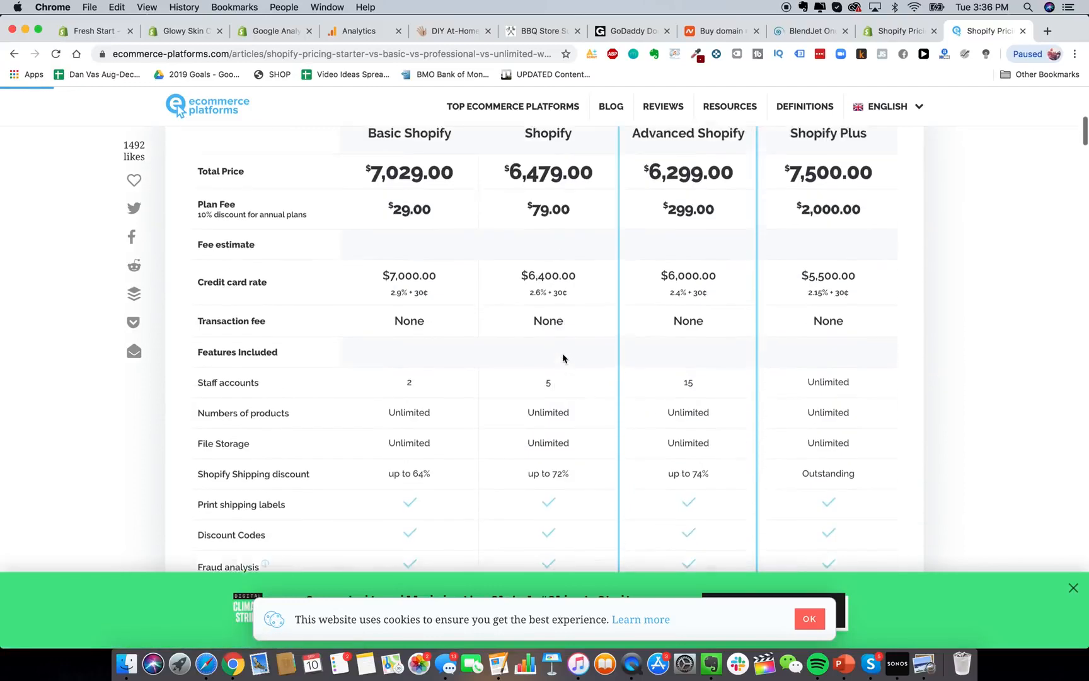
scroll(563, 354, "up", 5)
double_click(435, 228)
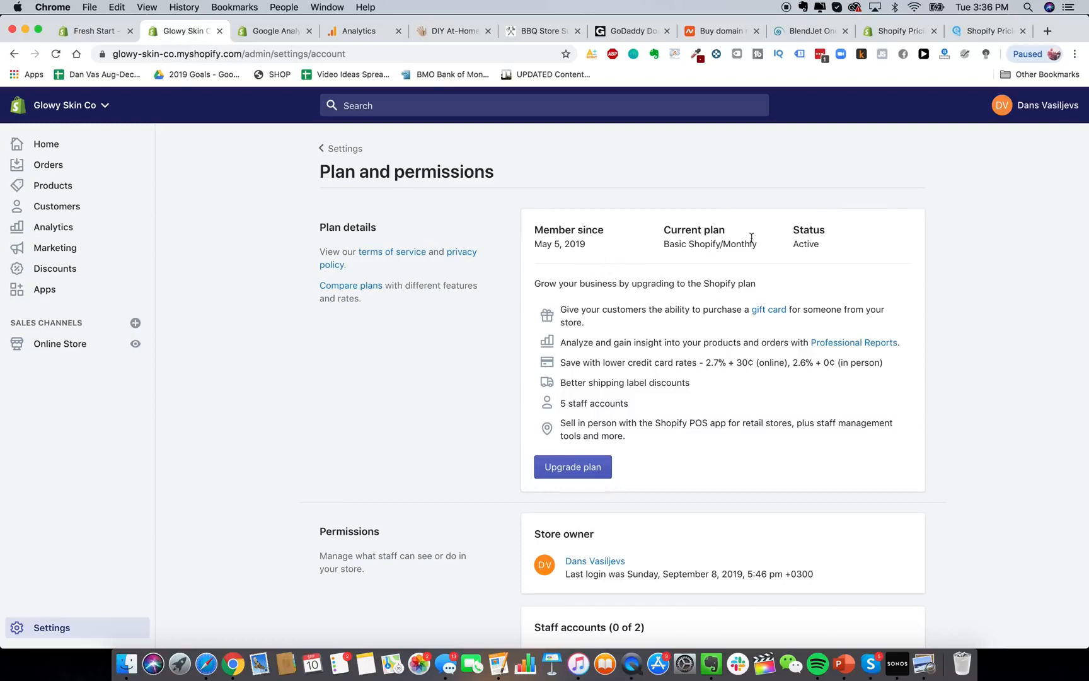
Return to Settings, go to Shipping, and start a new shipping zone.
scroll(658, 276, "down", 3)
scroll(658, 276, "down", 2)
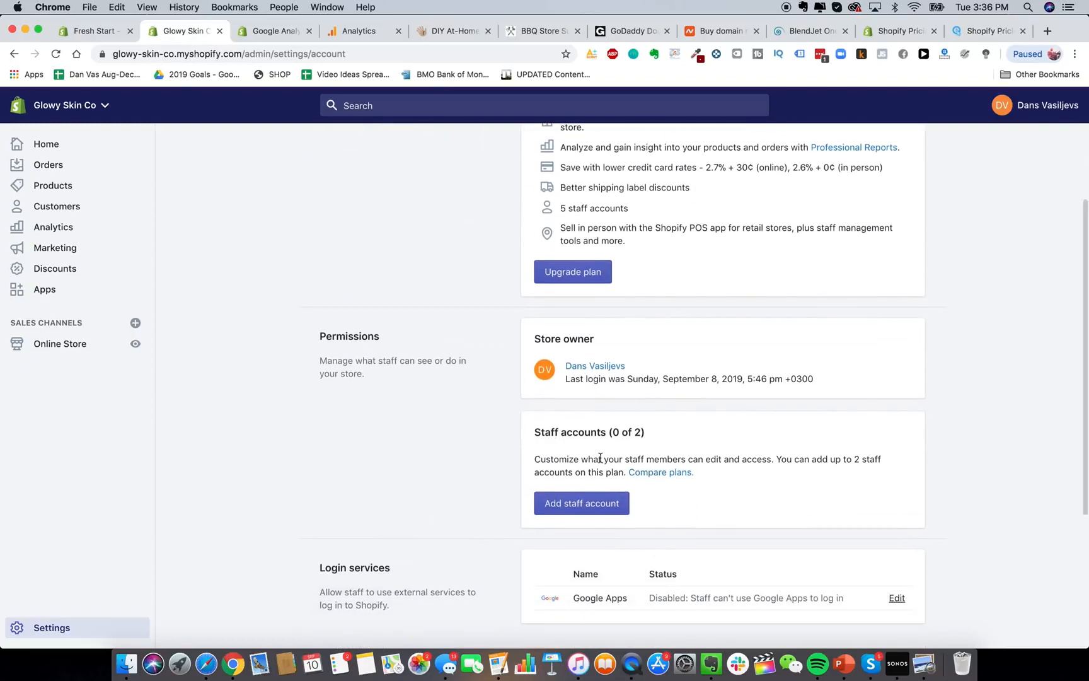
left_click(591, 513)
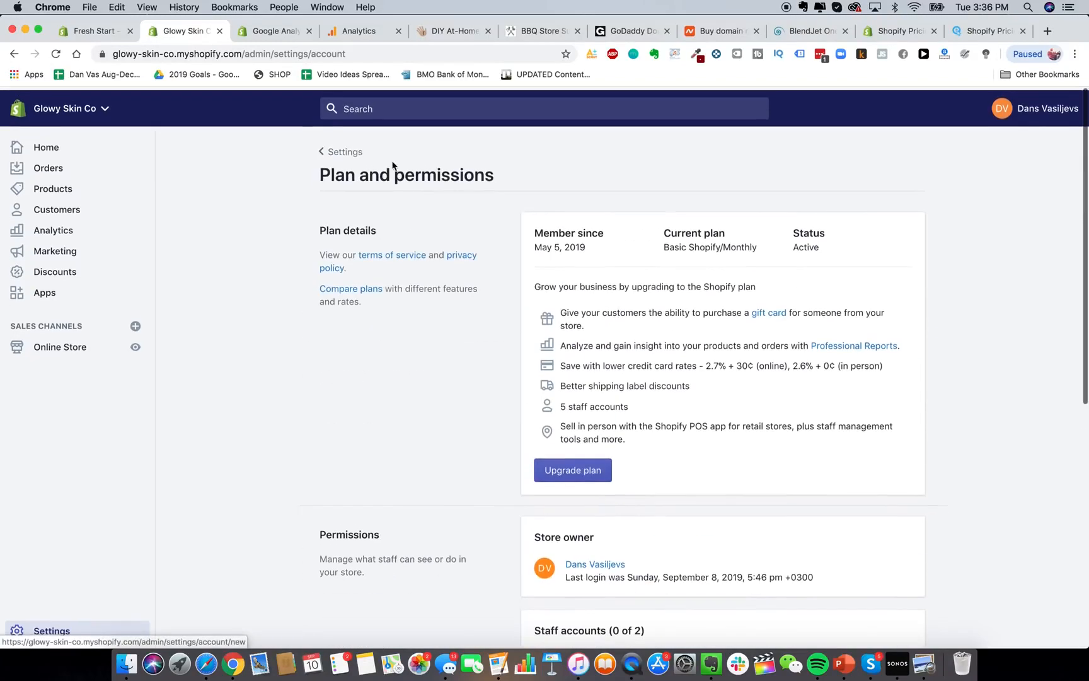
left_click(345, 149)
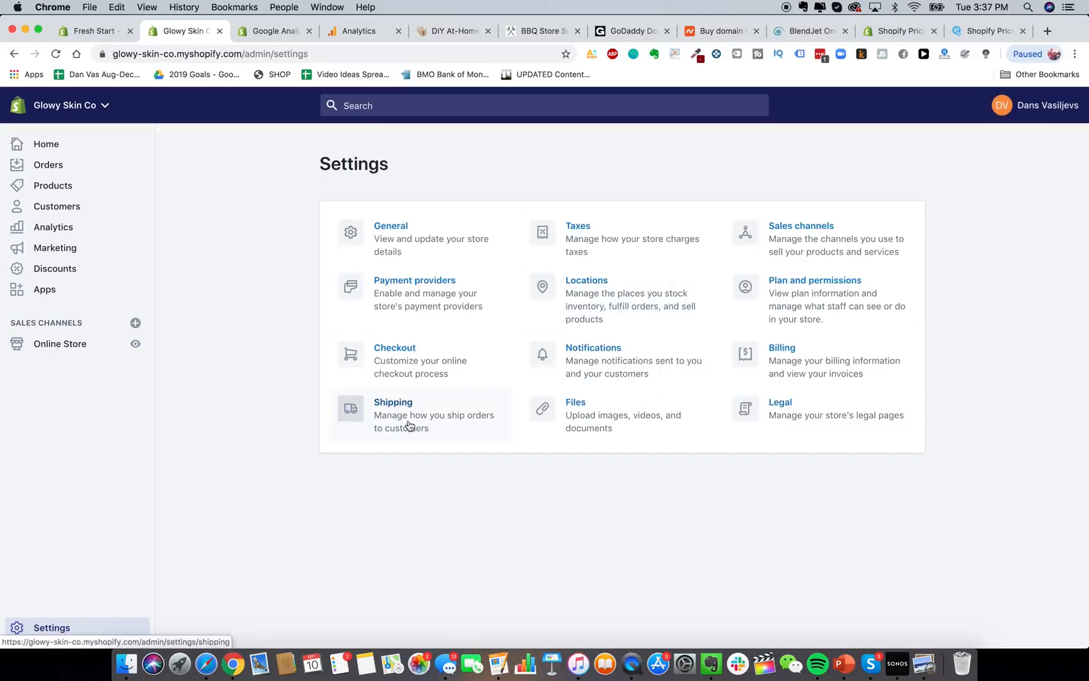
left_click(389, 419)
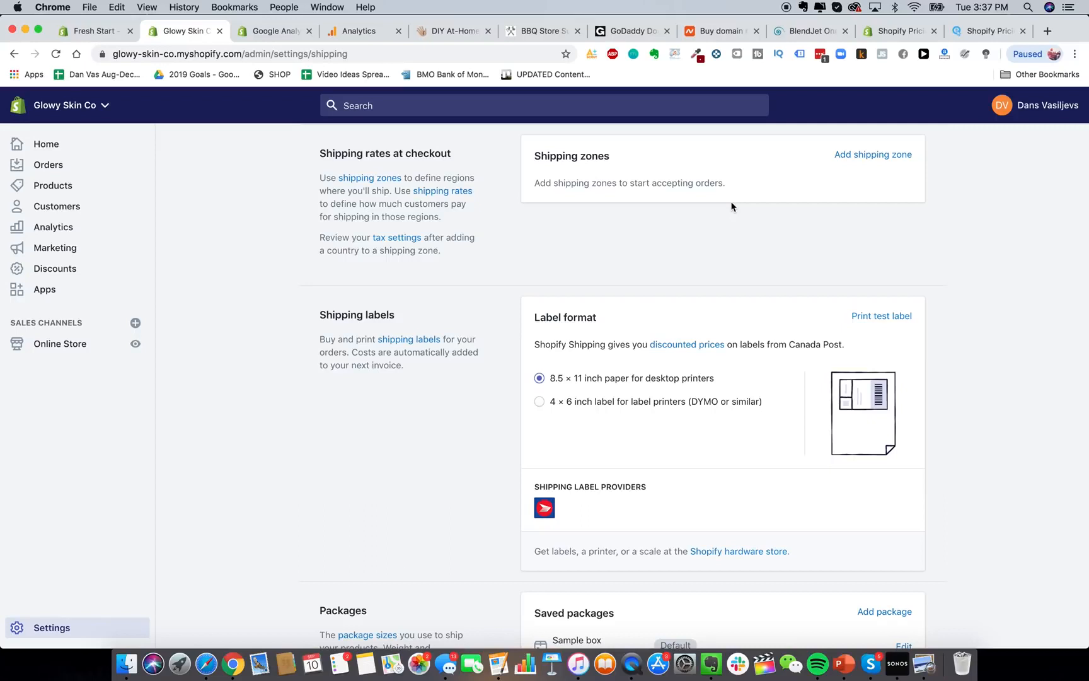
left_click(839, 157)
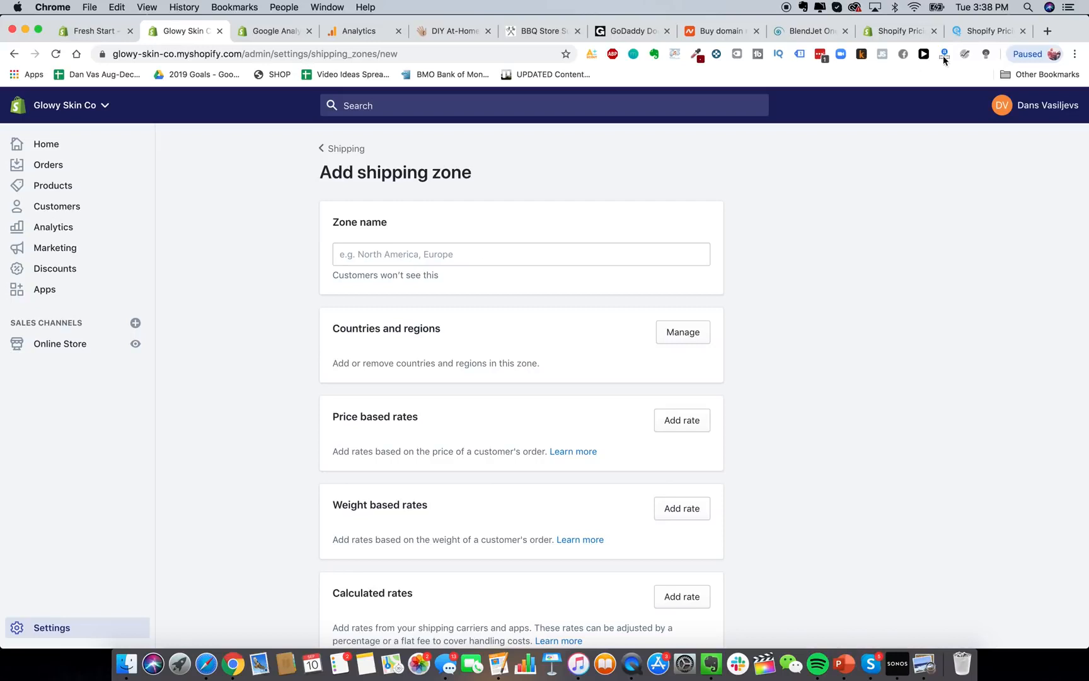
left_click(456, 33)
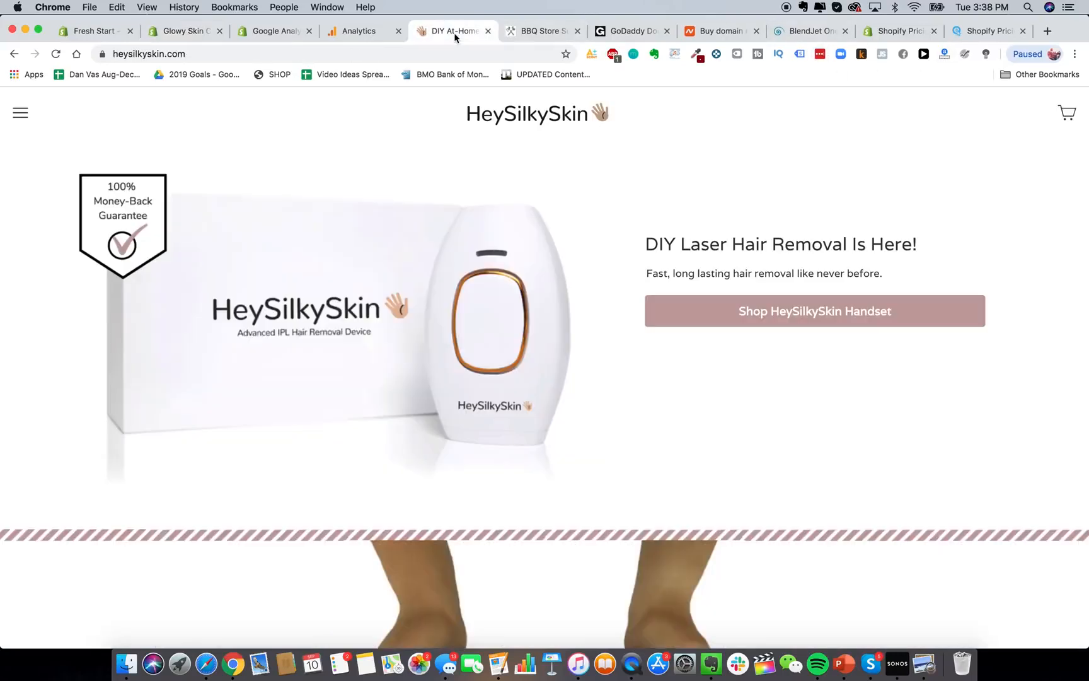
left_click(660, 320)
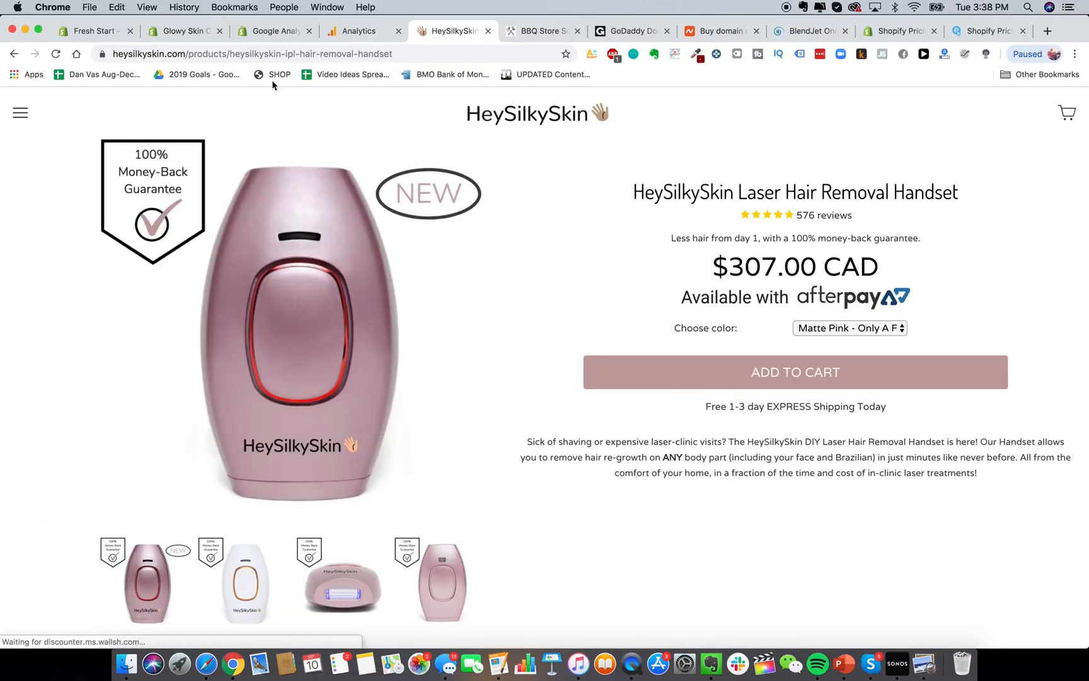
triple_click(739, 277)
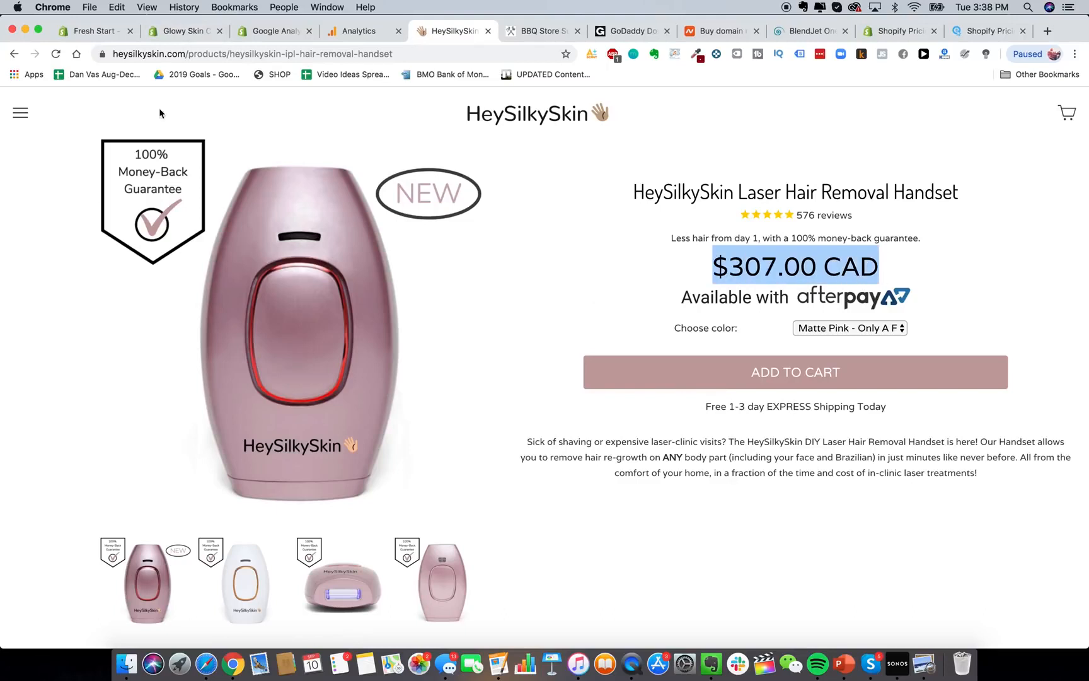
left_click(172, 35)
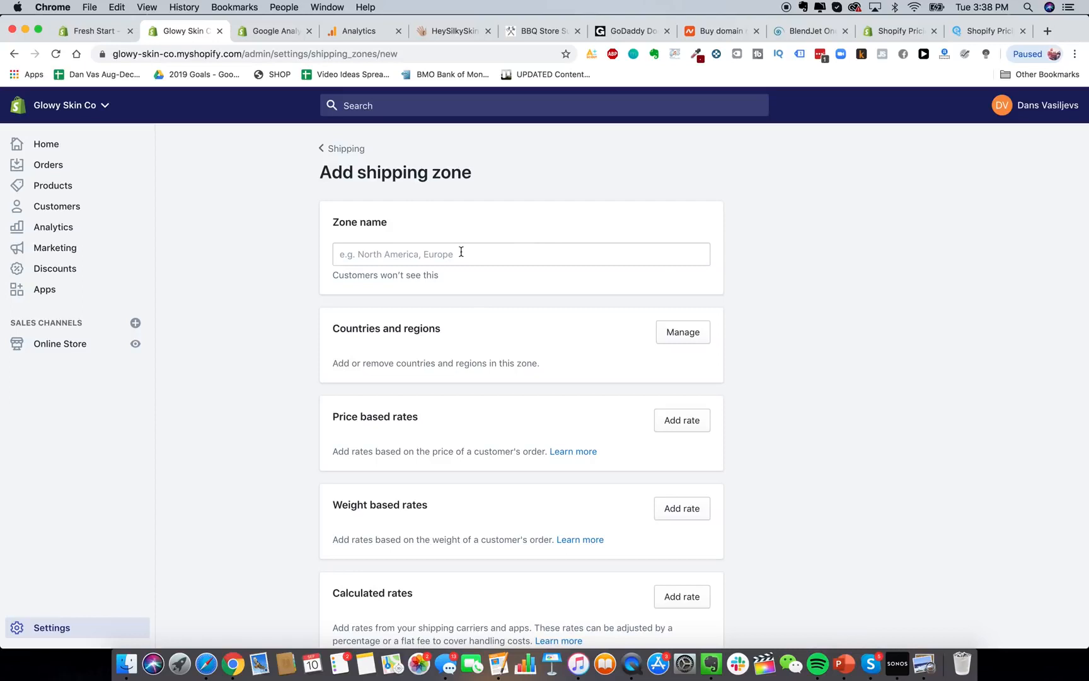
scroll(504, 341, "down", 3)
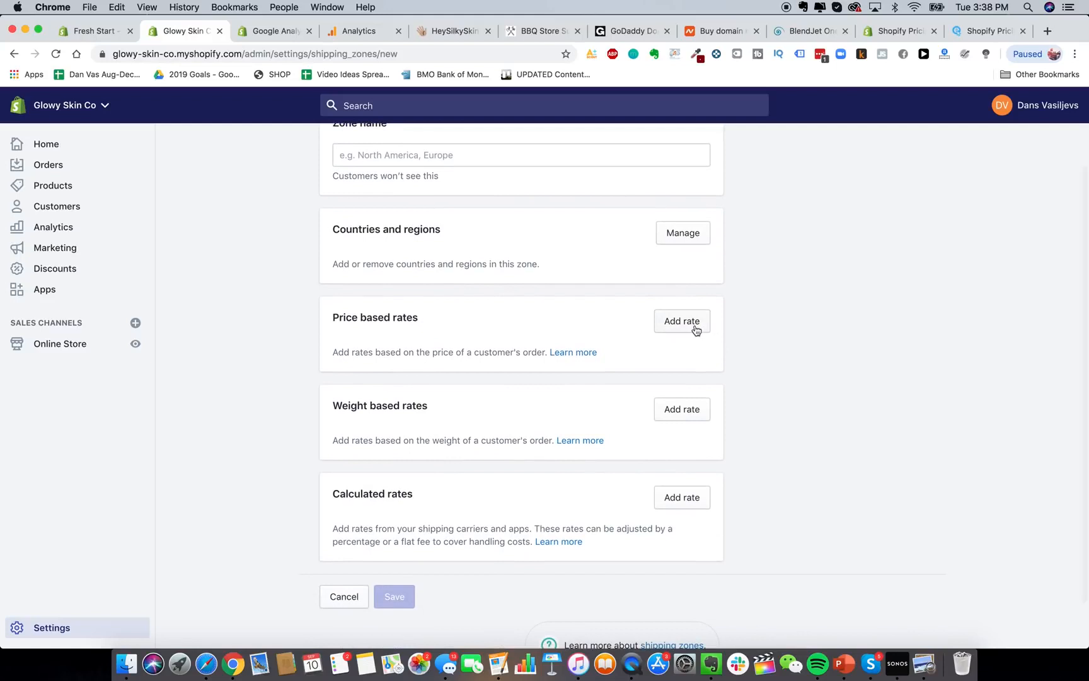
left_click(695, 324)
left_click(521, 294)
type("Free Shippi")
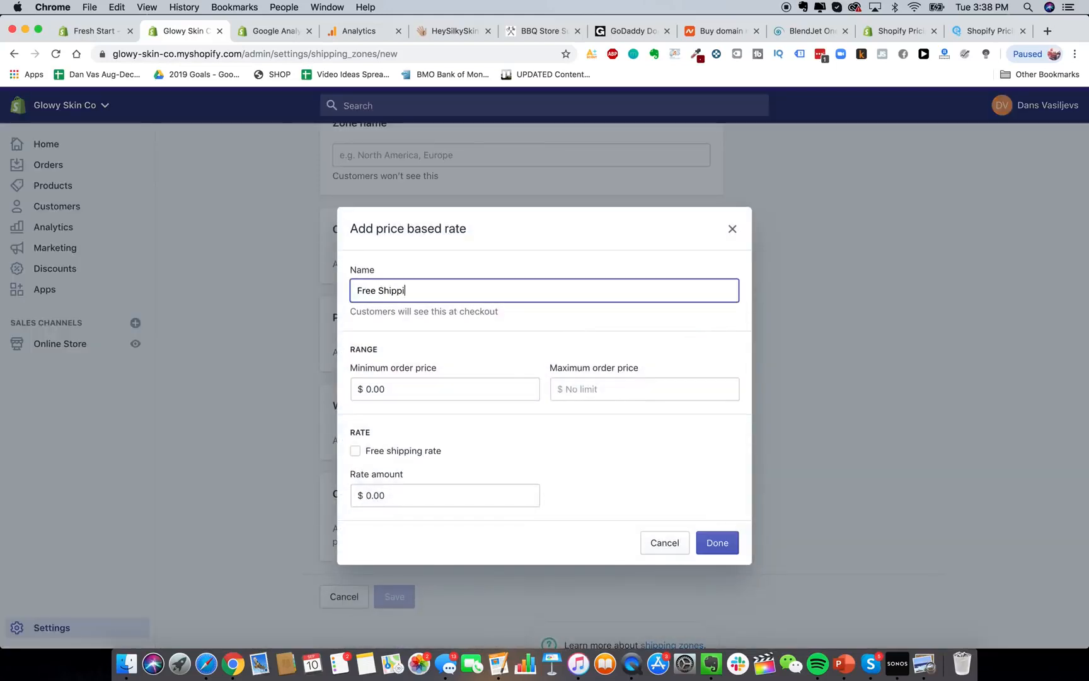
type("ng")
double_click(367, 290)
type("FREE Express")
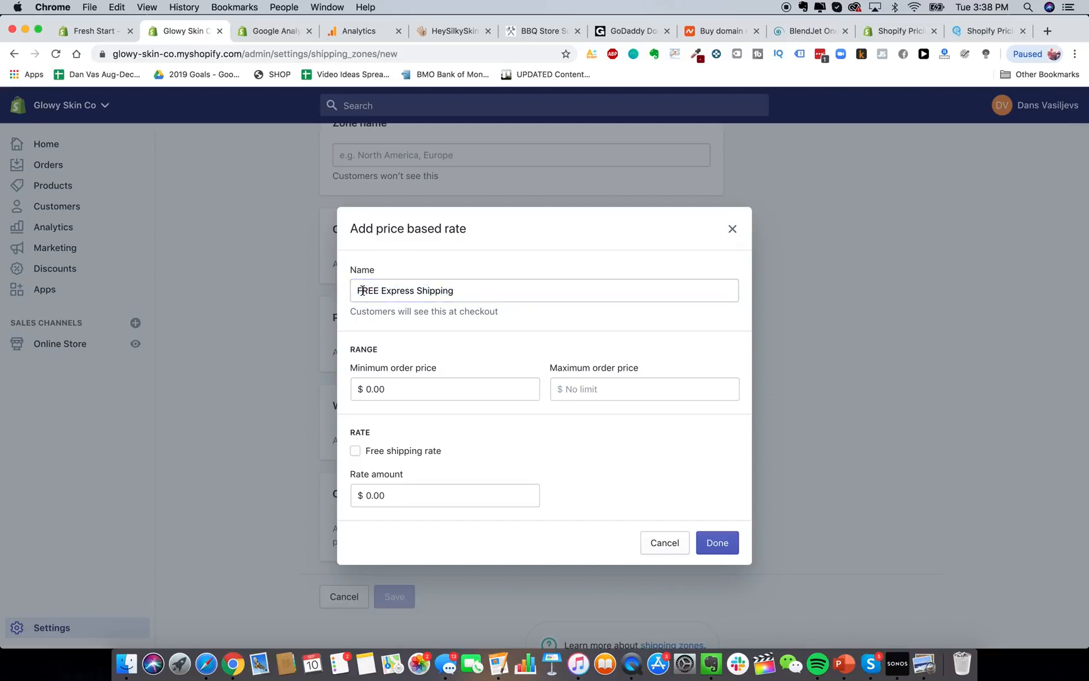
left_click_drag(352, 290, 591, 316)
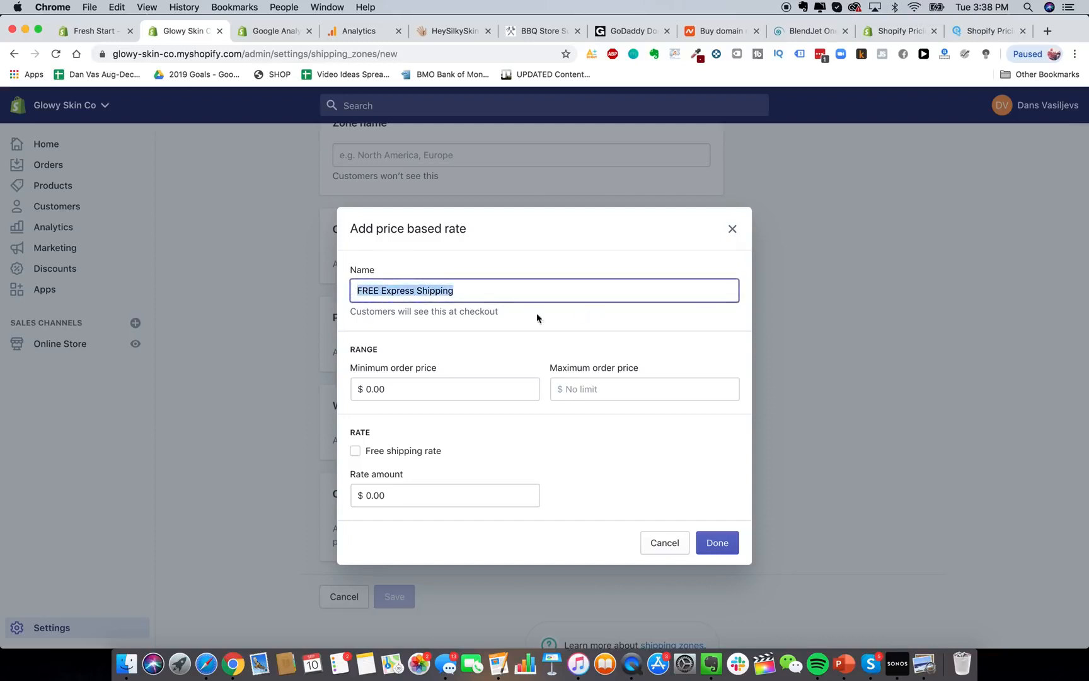
left_click(442, 301)
left_click_drag(354, 290, 542, 371)
left_click(410, 450)
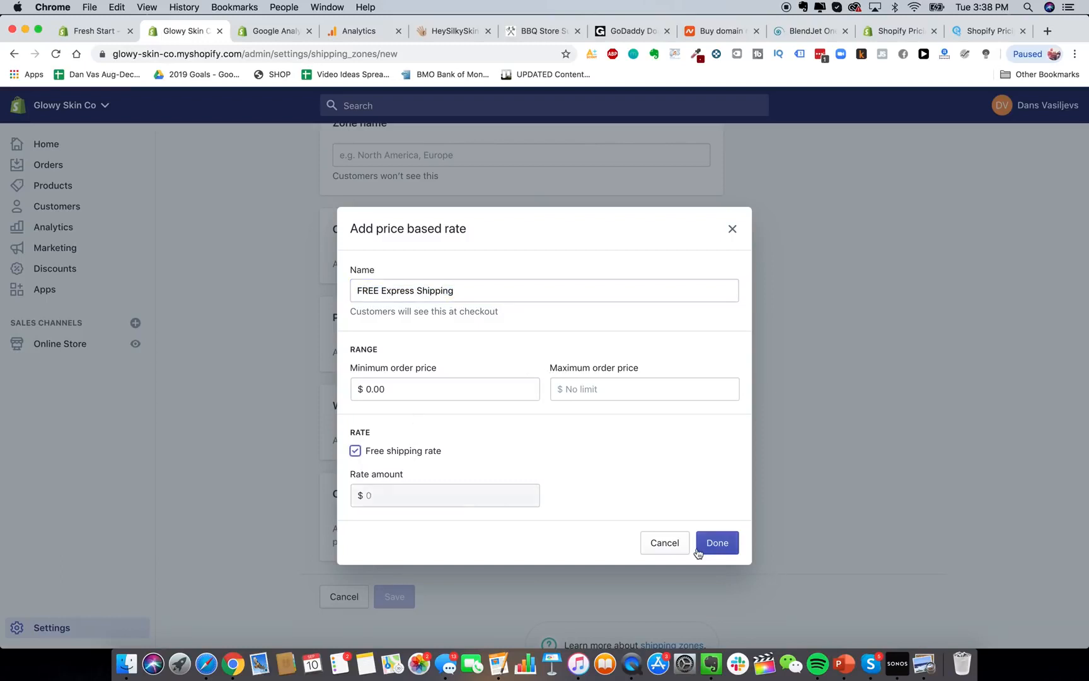
left_click(670, 544)
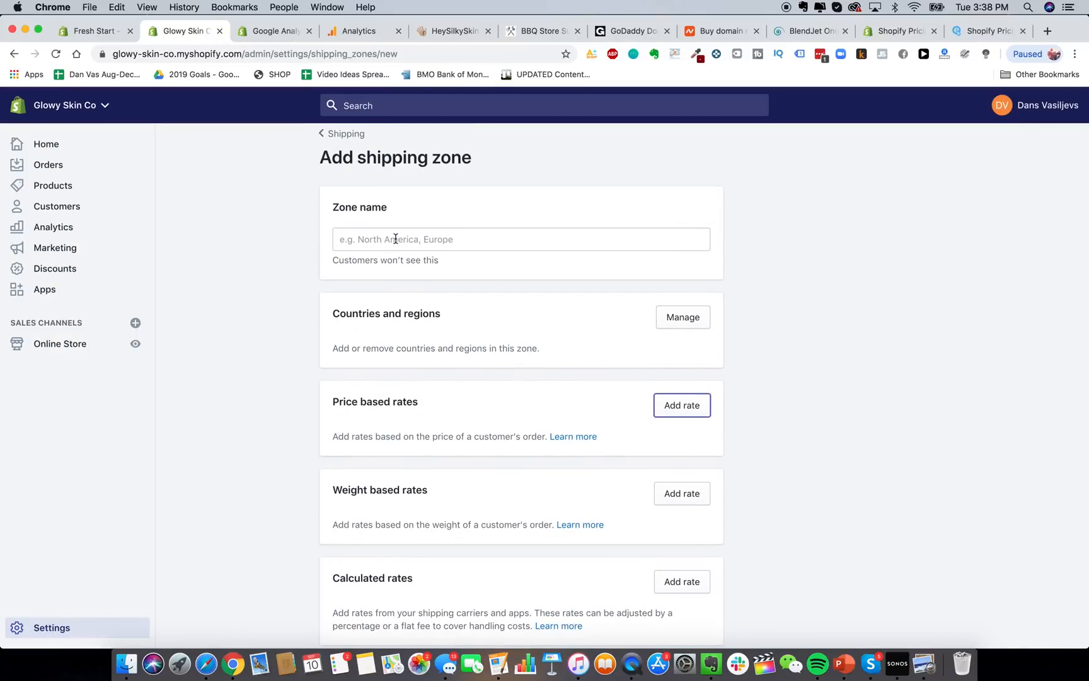
Name the zone by typing 'Shipping to' over the earlier 'United States' entry.
left_click(676, 317)
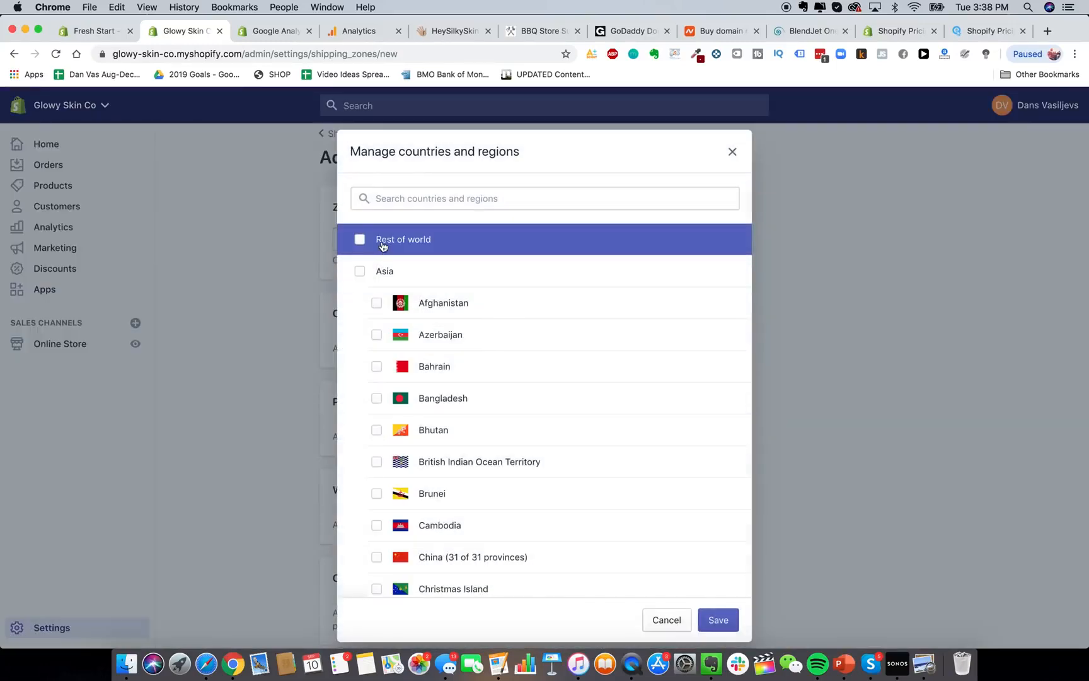
left_click(668, 620)
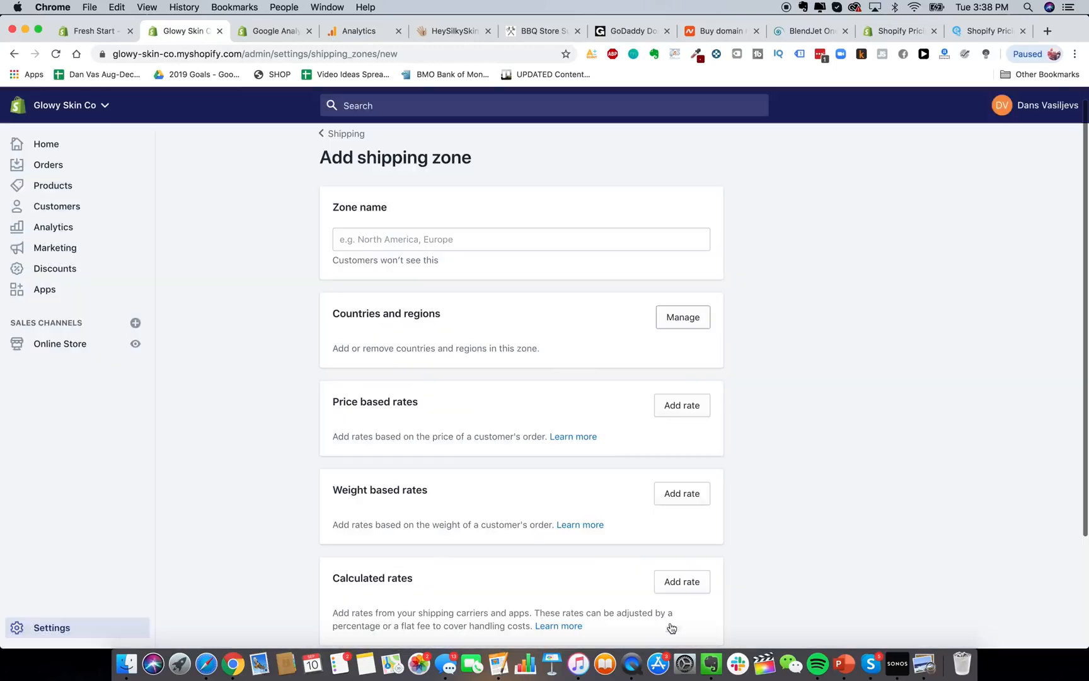
scroll(571, 483, "down", 1)
scroll(571, 483, "up", 2)
scroll(615, 258, "down", 1)
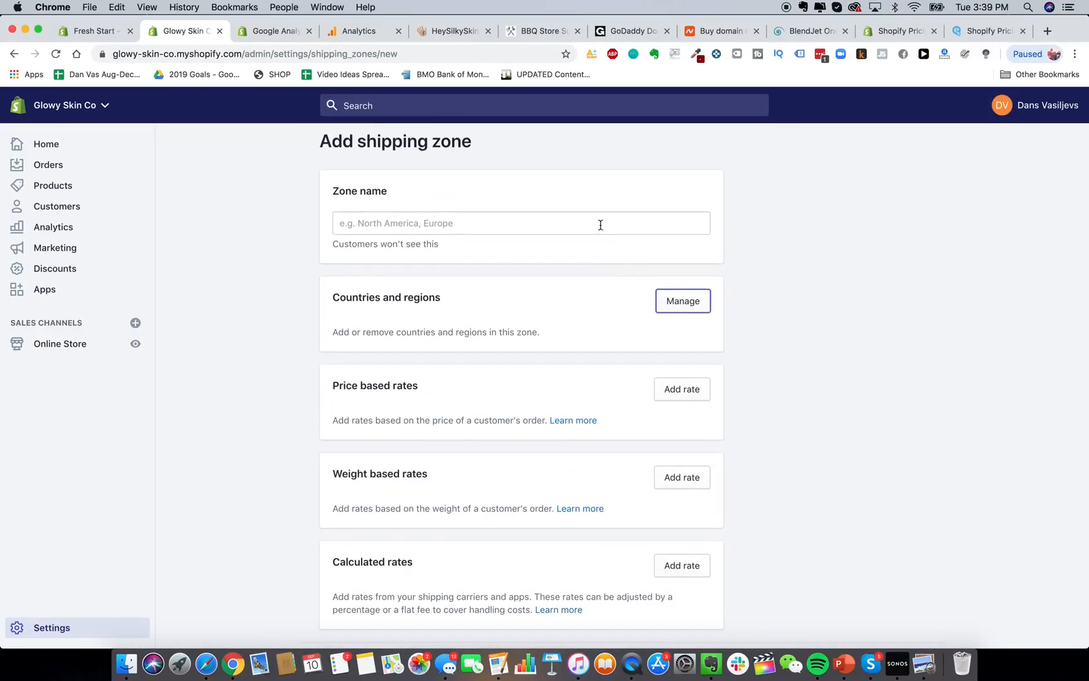
scroll(600, 225, "up", 1)
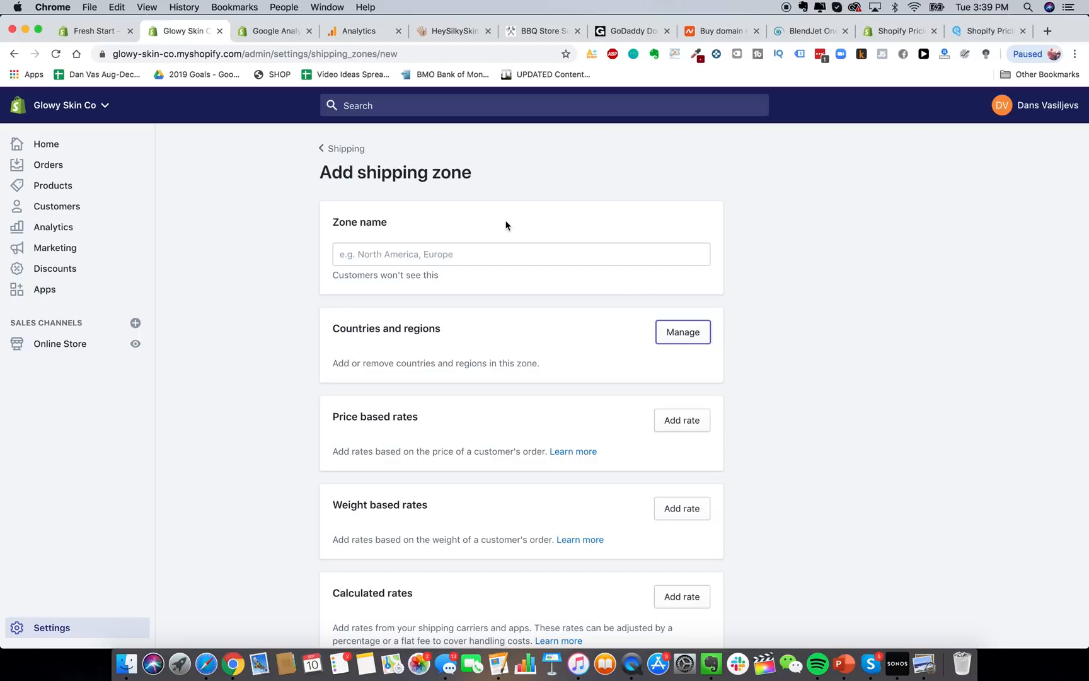
left_click(477, 253)
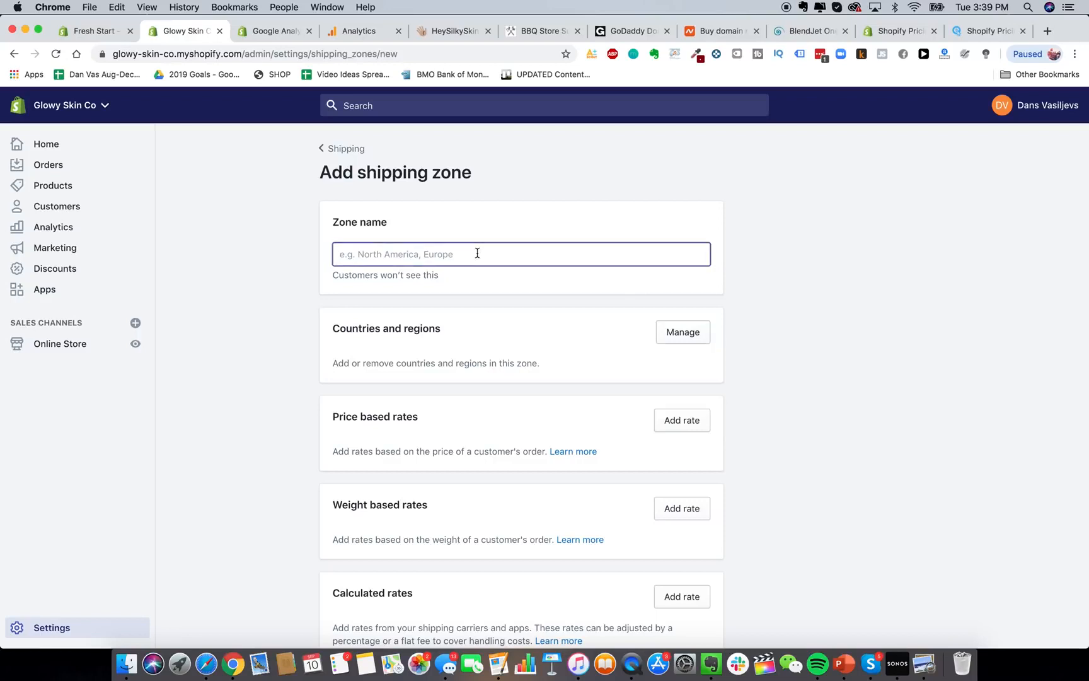
type("United States")
left_click(674, 332)
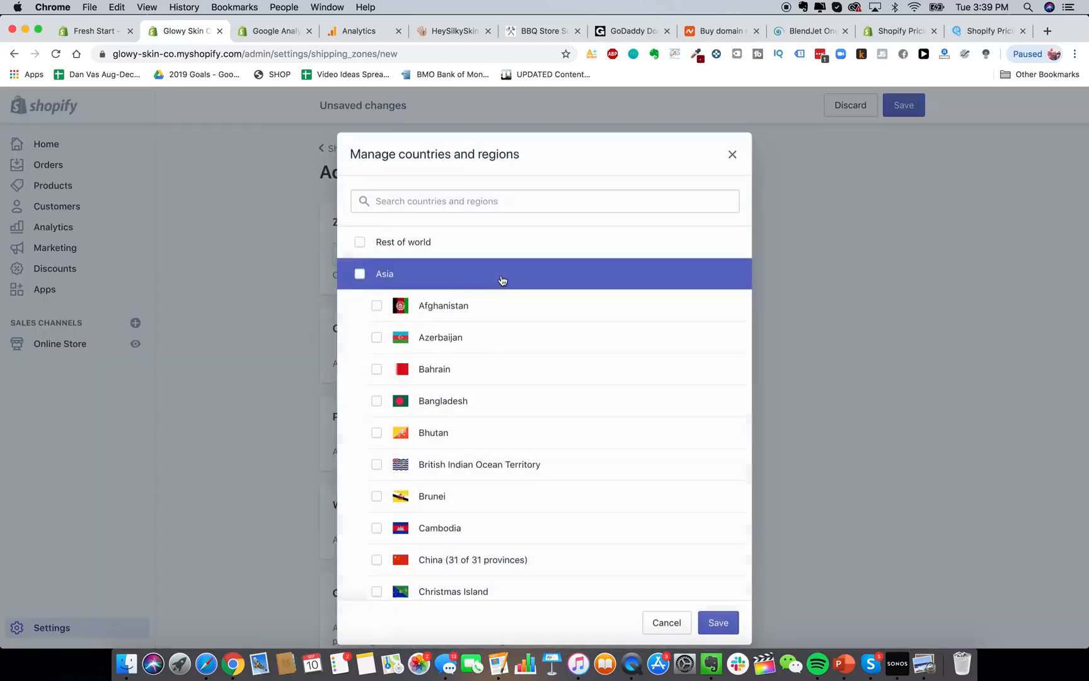
left_click(731, 152)
triple_click(554, 249)
type("S")
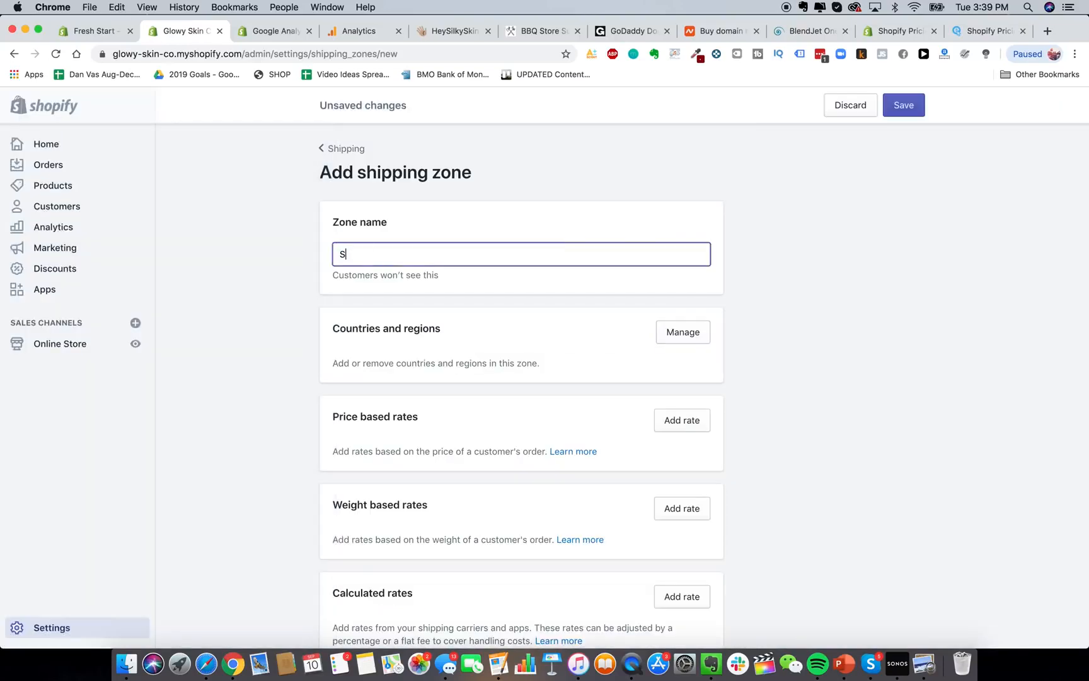
type("hipping to")
Search 'united st' and add the United States and its Minor Outlying Islands to the zone.
left_click(678, 332)
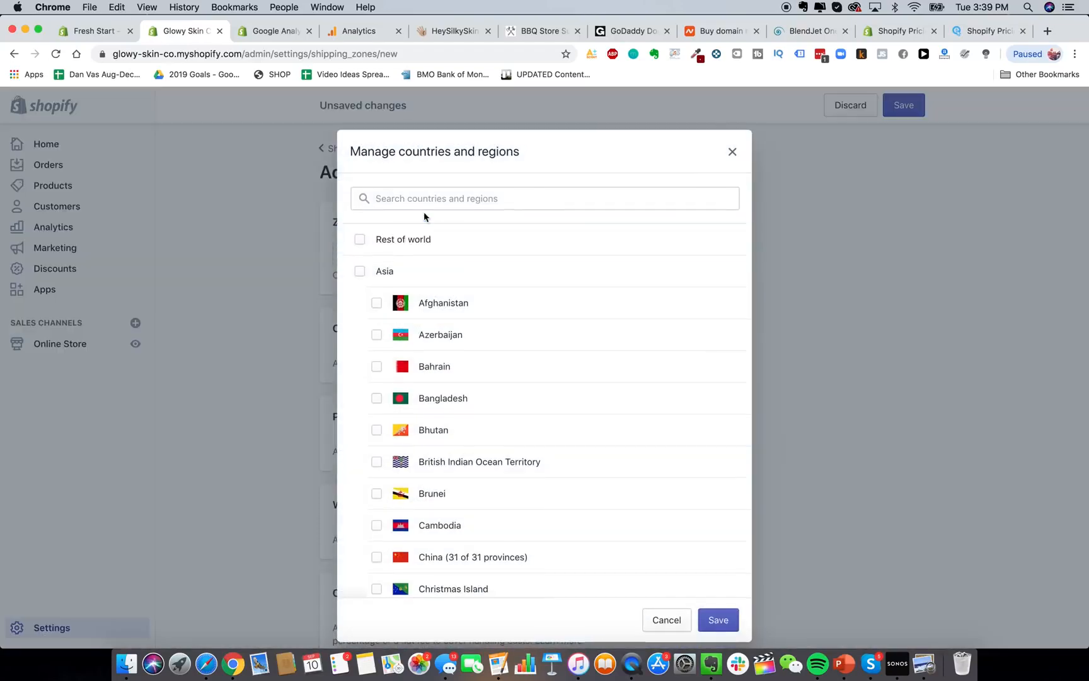
left_click(425, 199)
type("united st")
left_click(441, 240)
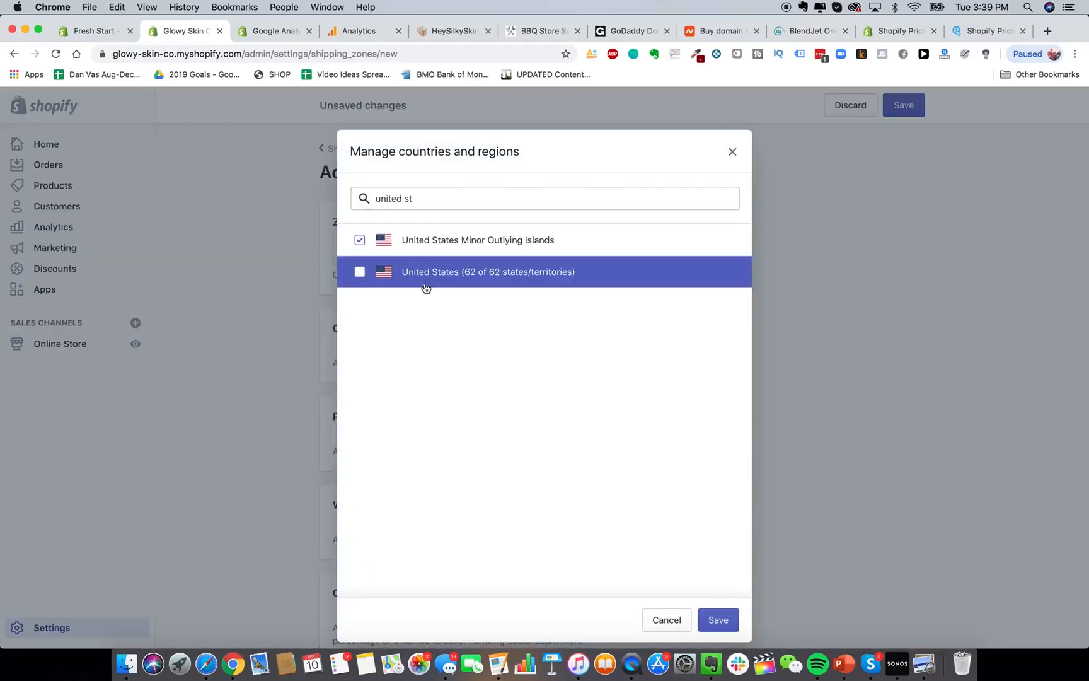
left_click(428, 279)
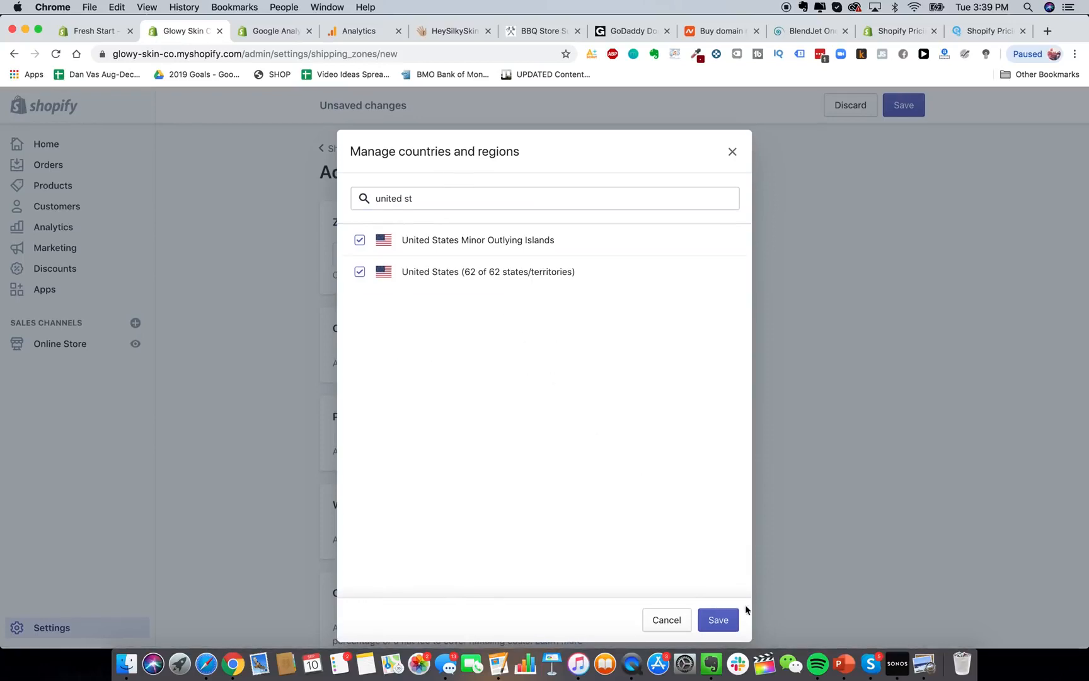
left_click(718, 619)
scroll(776, 405, "down", 3)
scroll(771, 336, "down", 1)
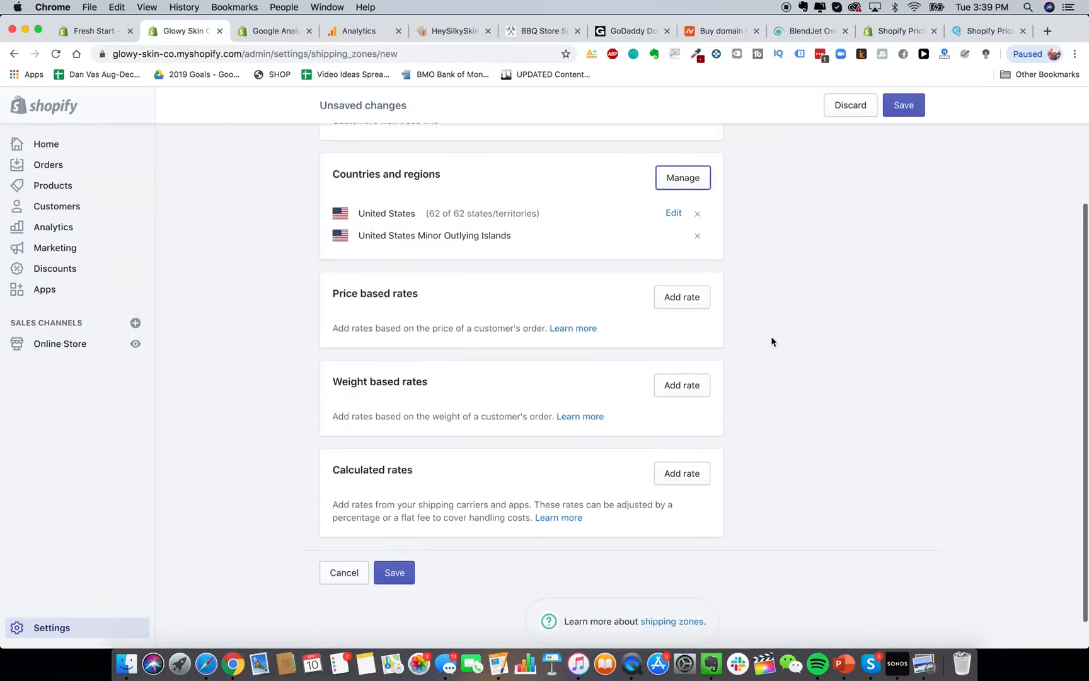
left_click(690, 386)
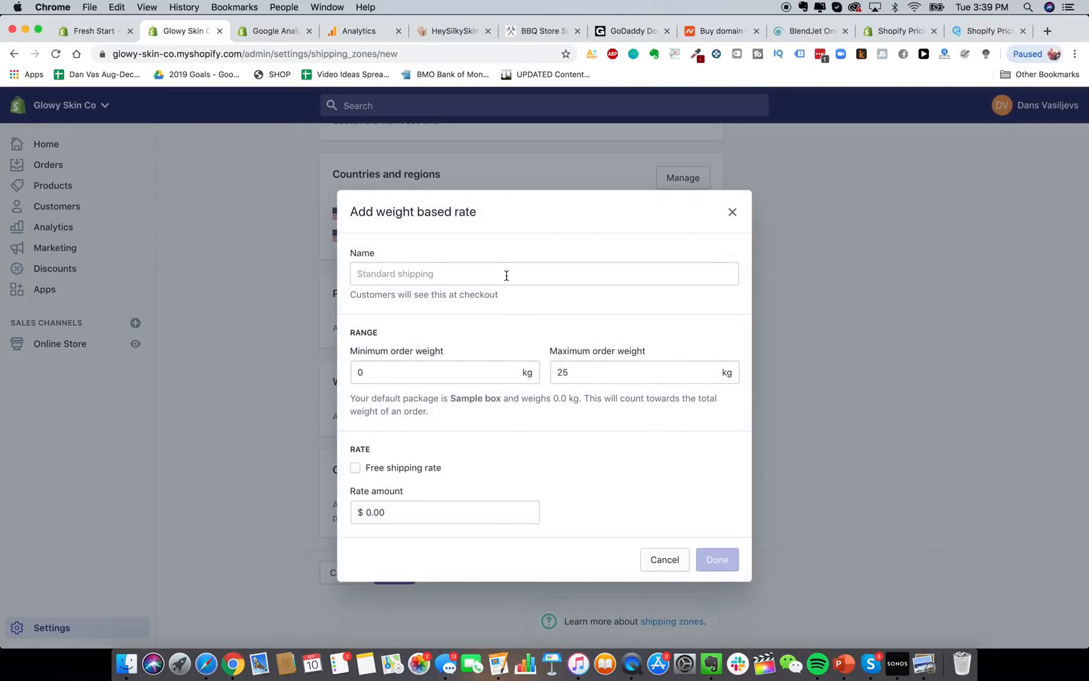
Set the new weight-based rate's range to 0–0.19 kg.
left_click(473, 368)
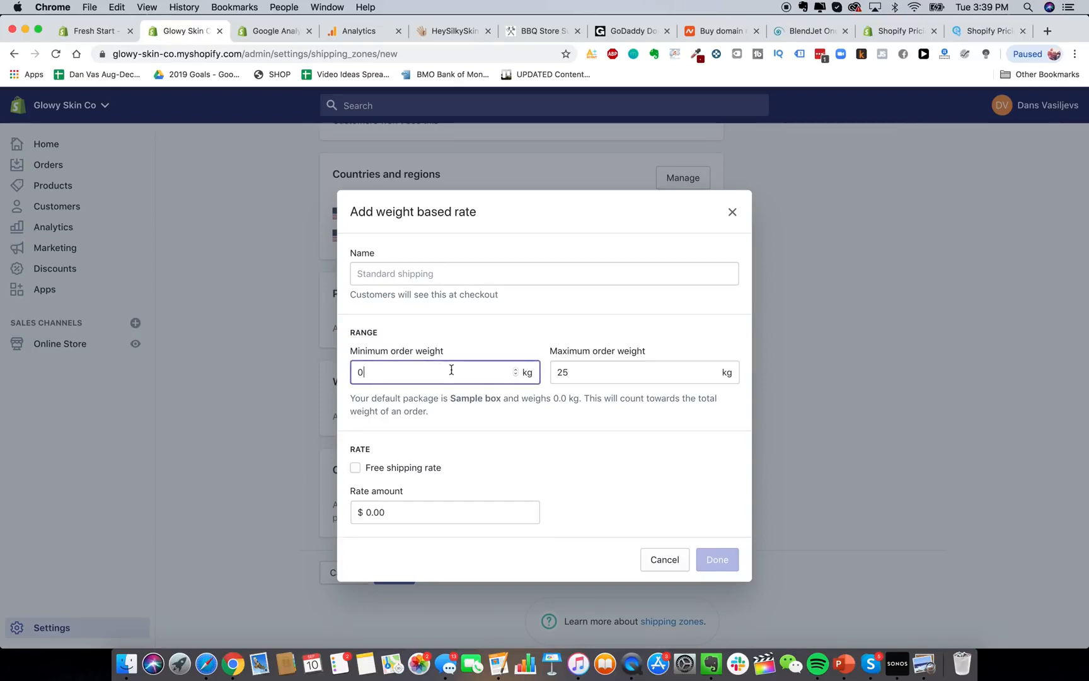
left_click(655, 373)
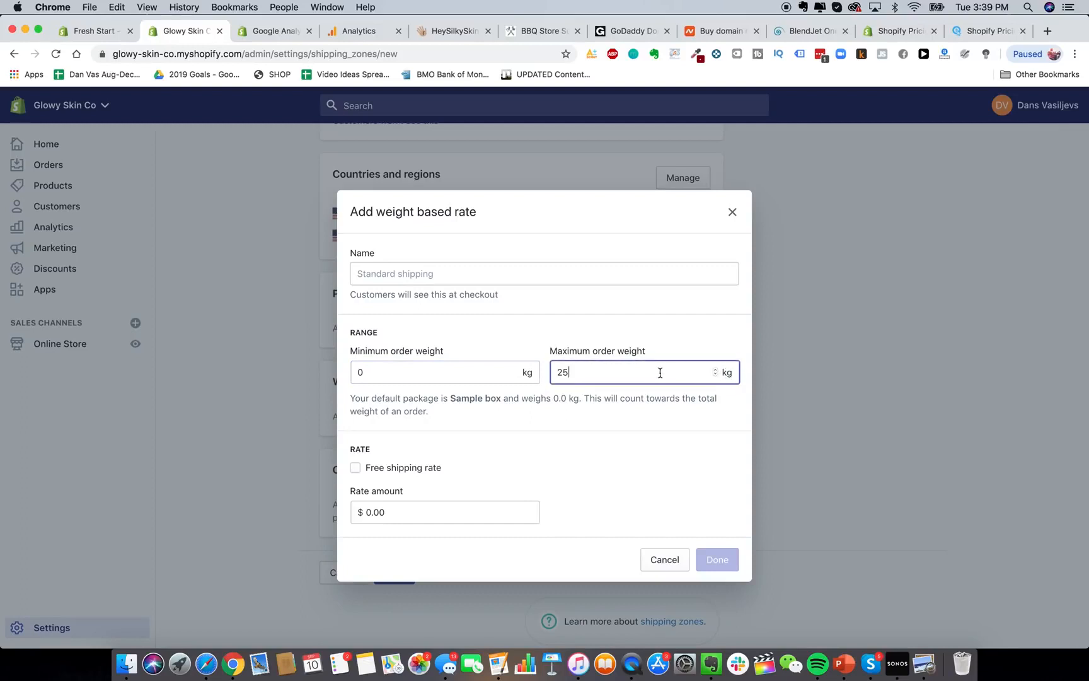
double_click(645, 384)
left_click(646, 374)
key("BackSpace")
key("BackSpace")
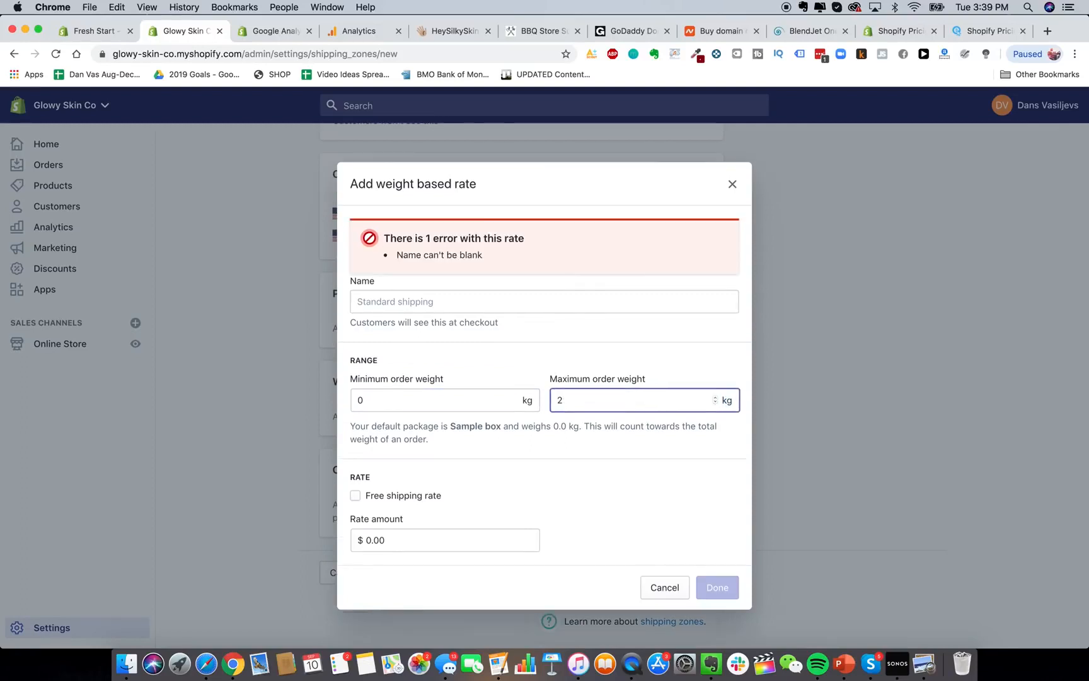
type("0.19")
left_click(649, 422)
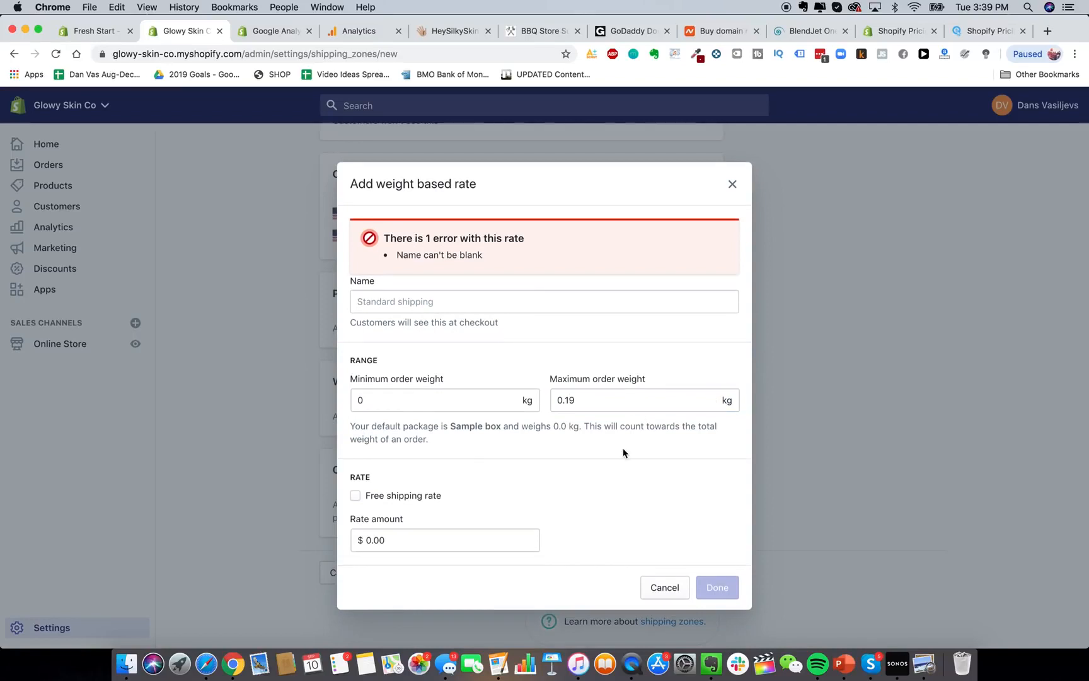
Name the rate Express USA Shipping, price it at $10.00, and add it to the zone.
left_click(440, 303)
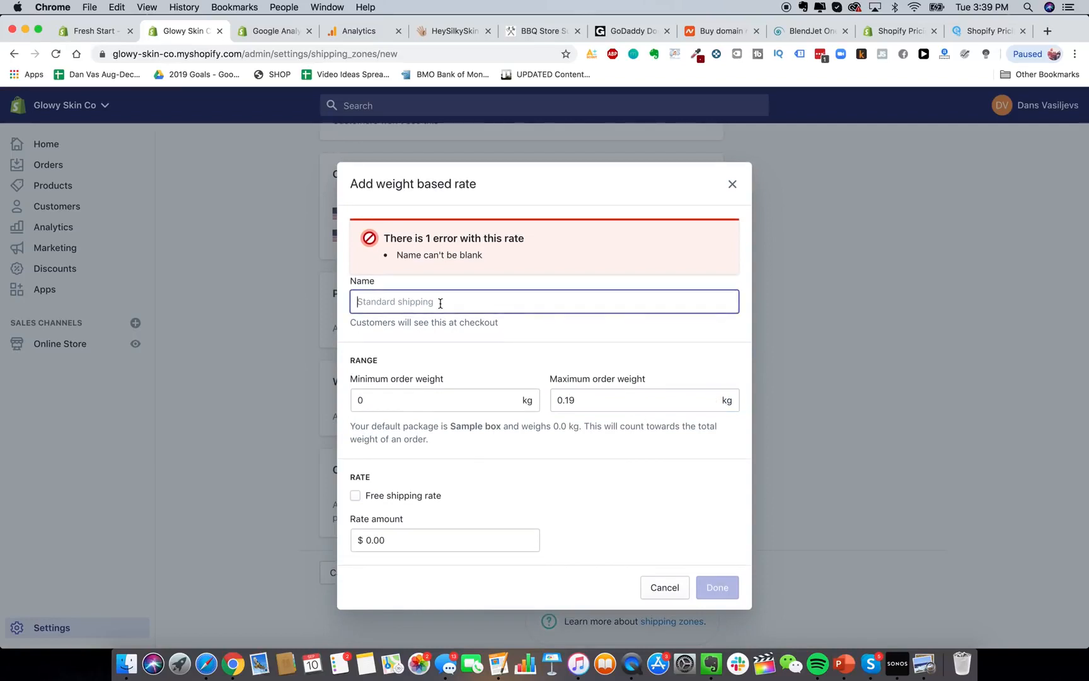
type("Express")
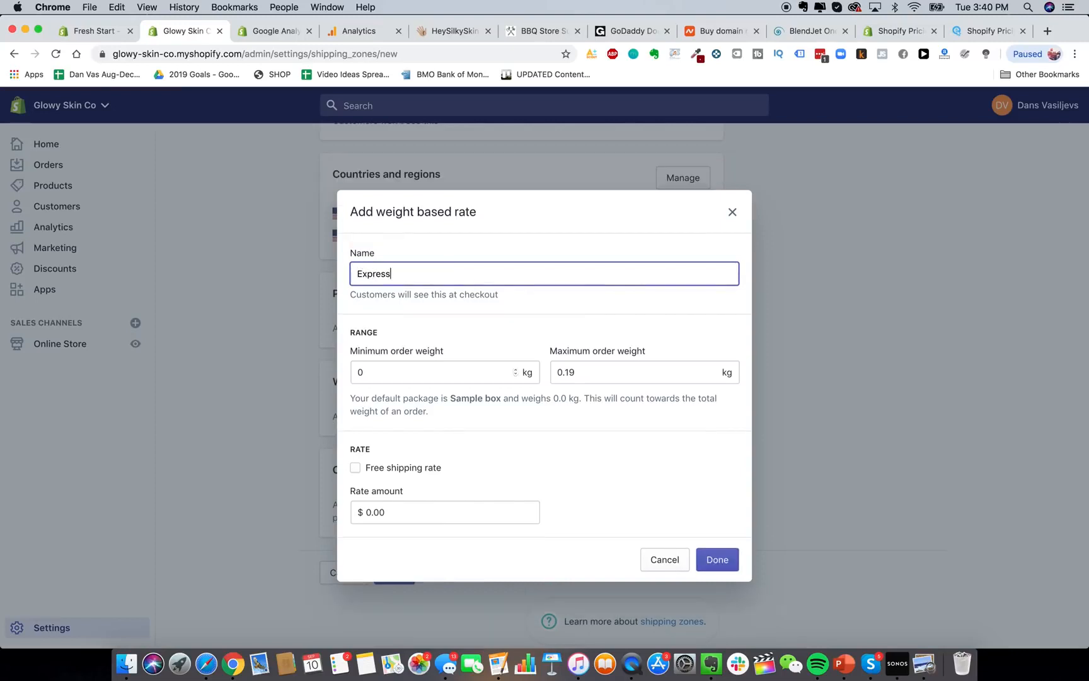
type(" USA Shipping")
left_click(593, 525)
left_click_drag(390, 275, 338, 275)
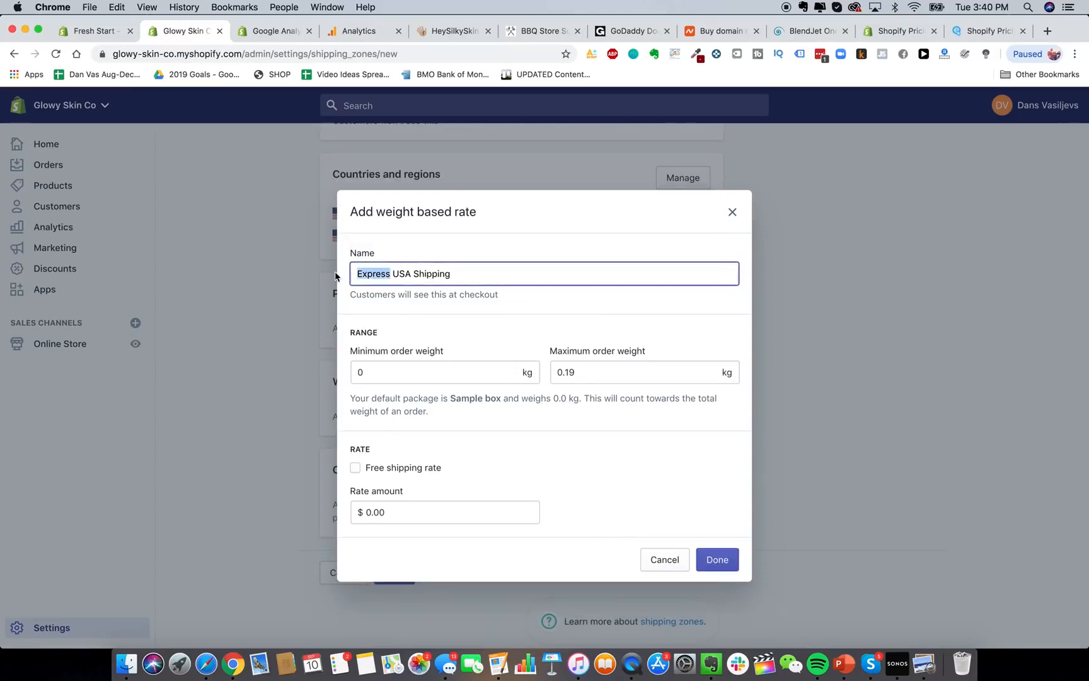
type("2-3")
key("BackSpace")
key("BackSpace")
key("BackSpace")
type("Express")
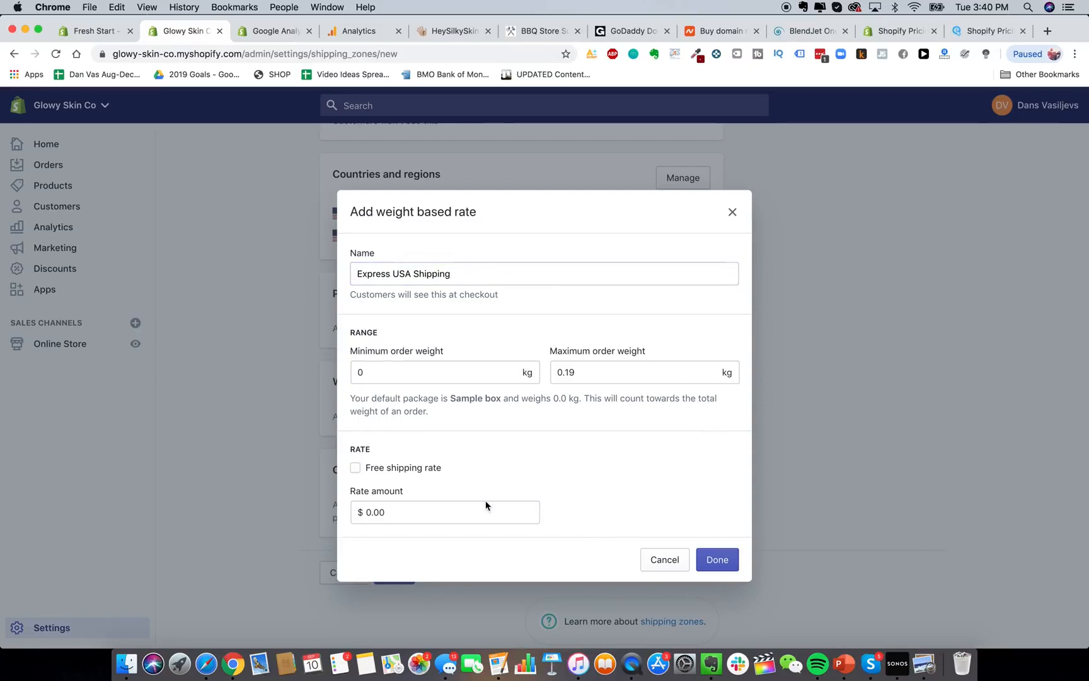
left_click(465, 515)
type("10.0")
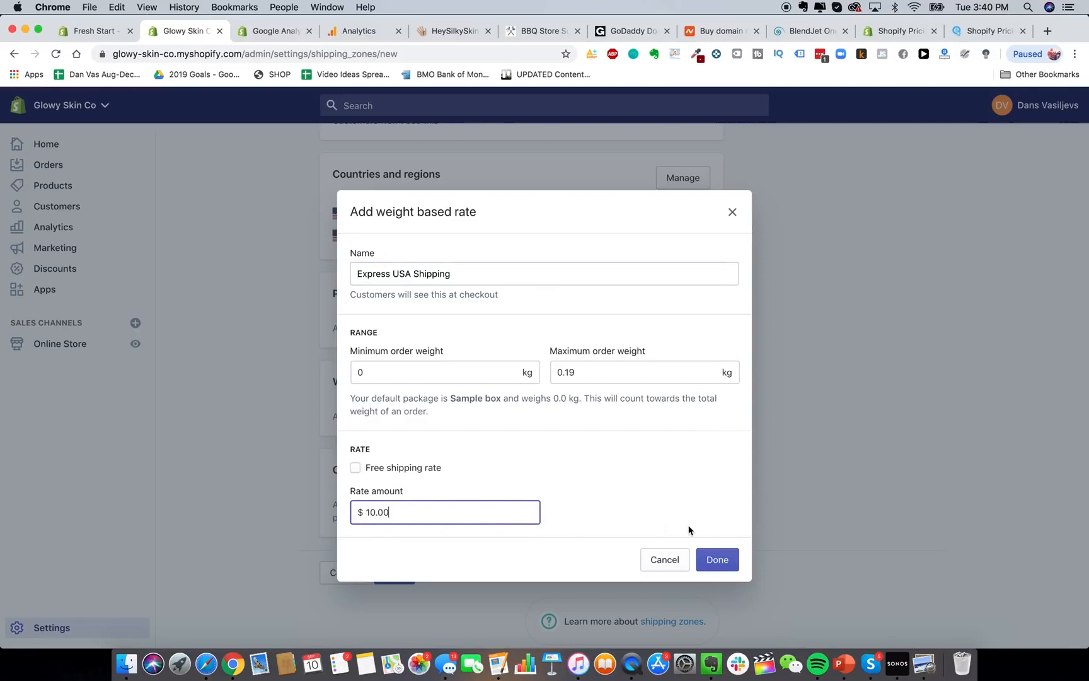
type("0")
left_click(713, 558)
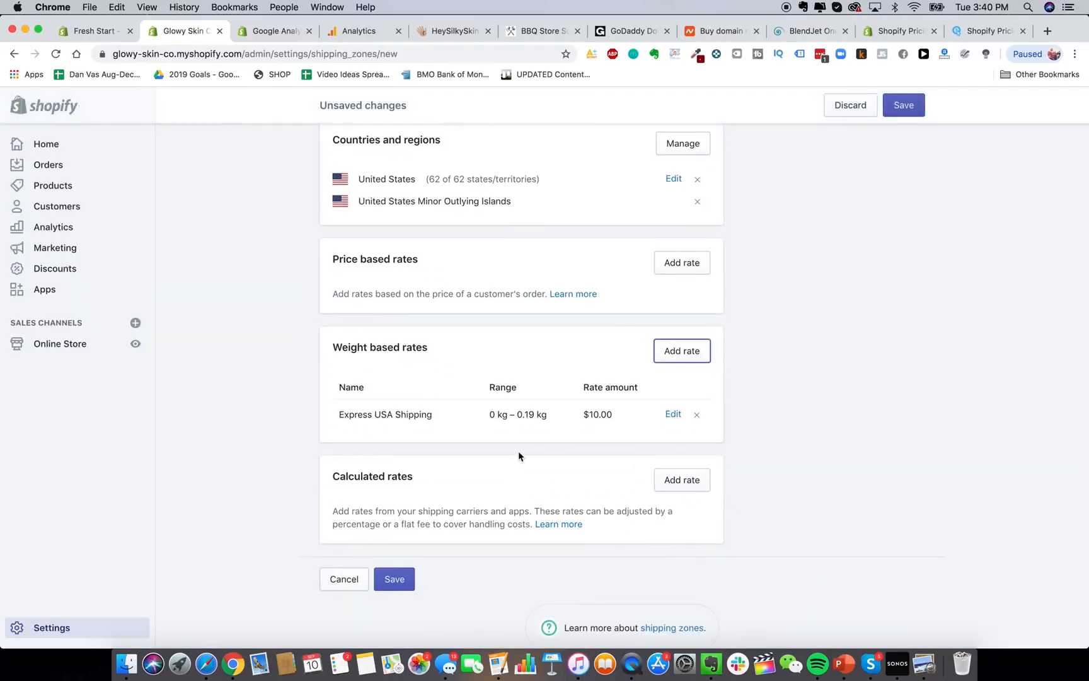
scroll(519, 452, "up", 3)
scroll(518, 452, "down", 4)
scroll(471, 474, "up", 1)
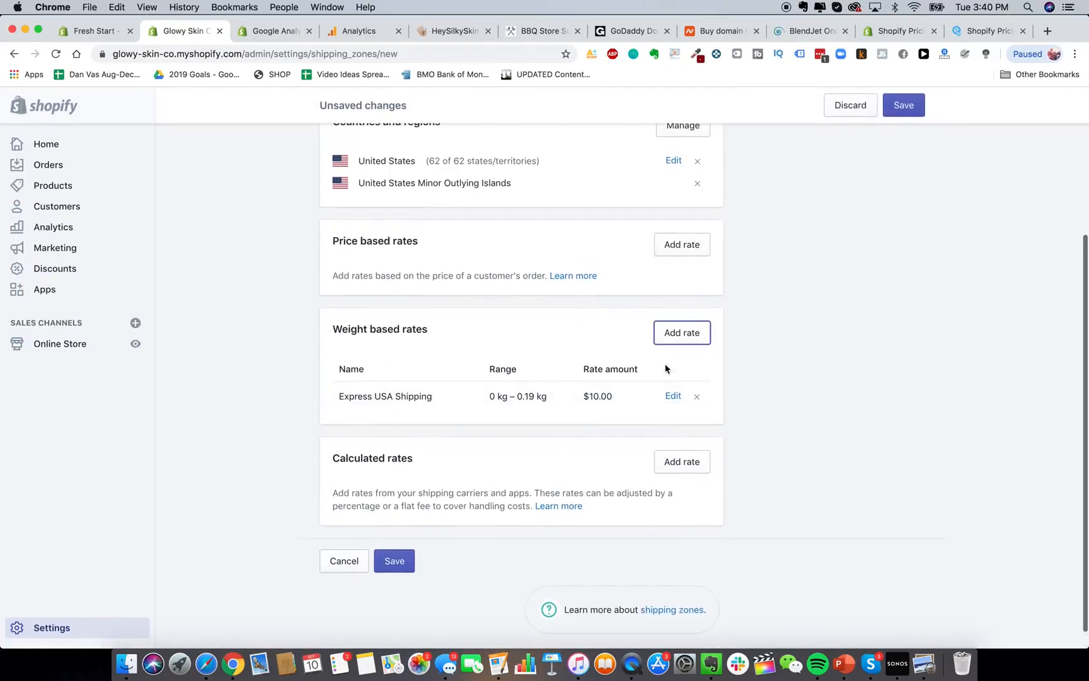
Start a second weight-based rate named Express USA Shipping.
left_click(683, 335)
left_click(479, 365)
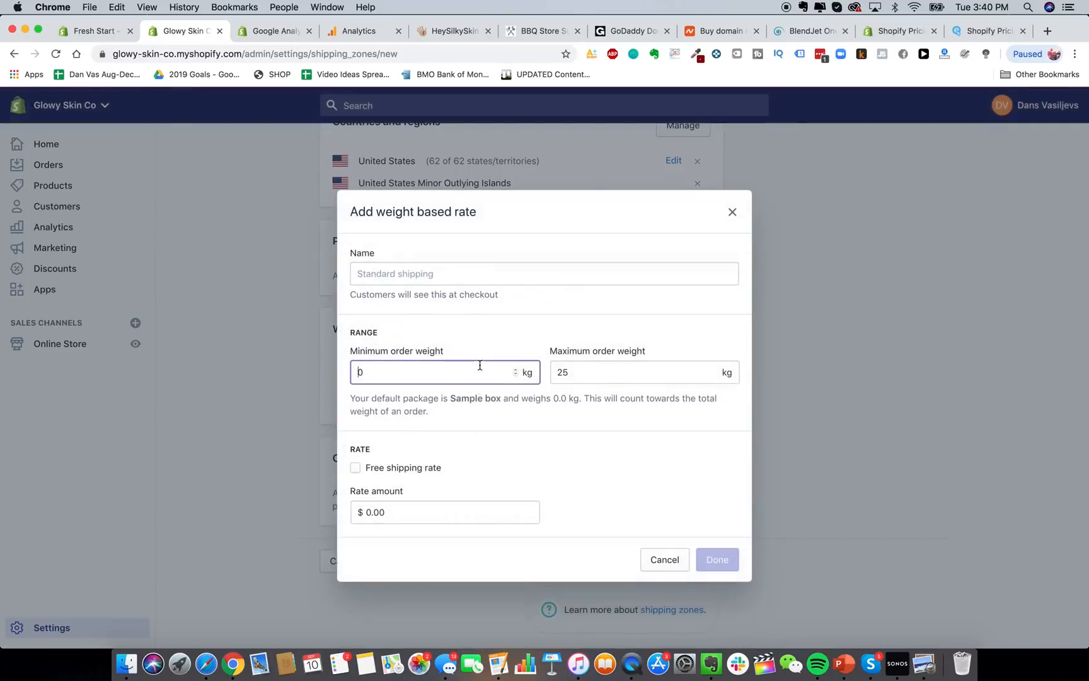
double_click(480, 365)
left_click(487, 275)
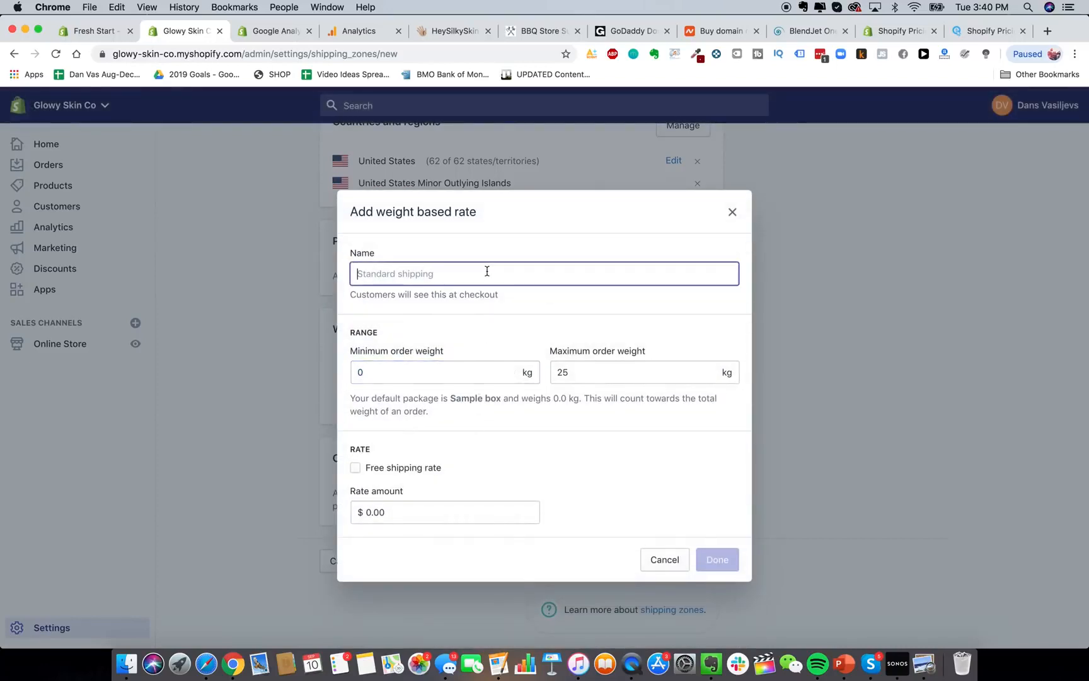
type("Express USA Shipping")
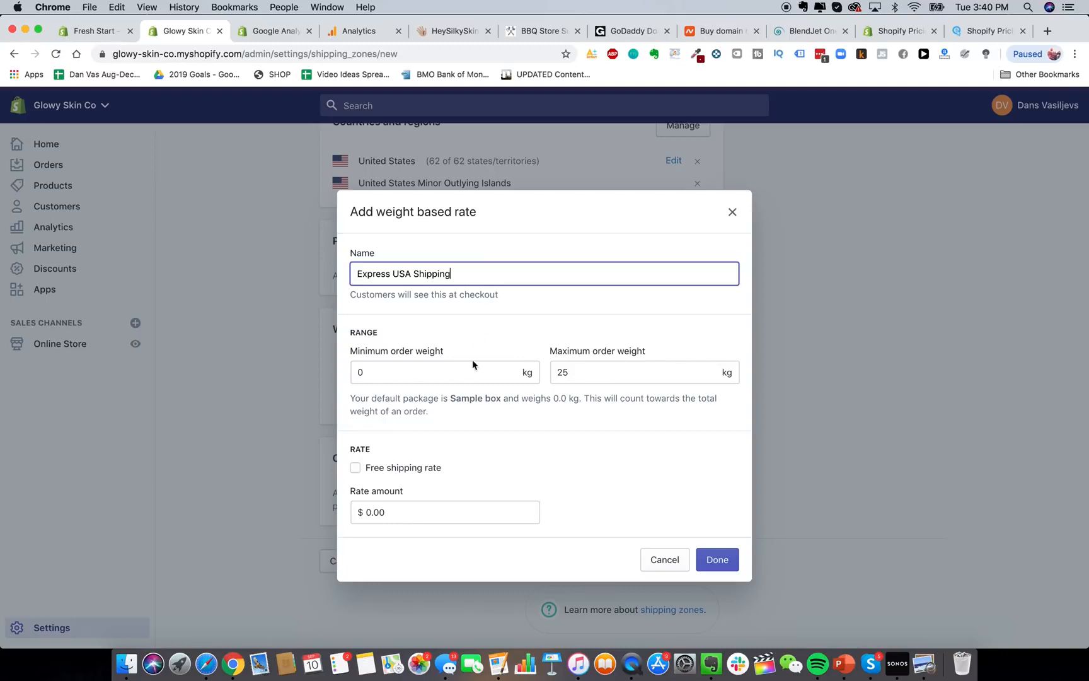
Give the second rate a 0.2–0.29 kg range at $20.00 and add it.
left_click(472, 368)
type("2.")
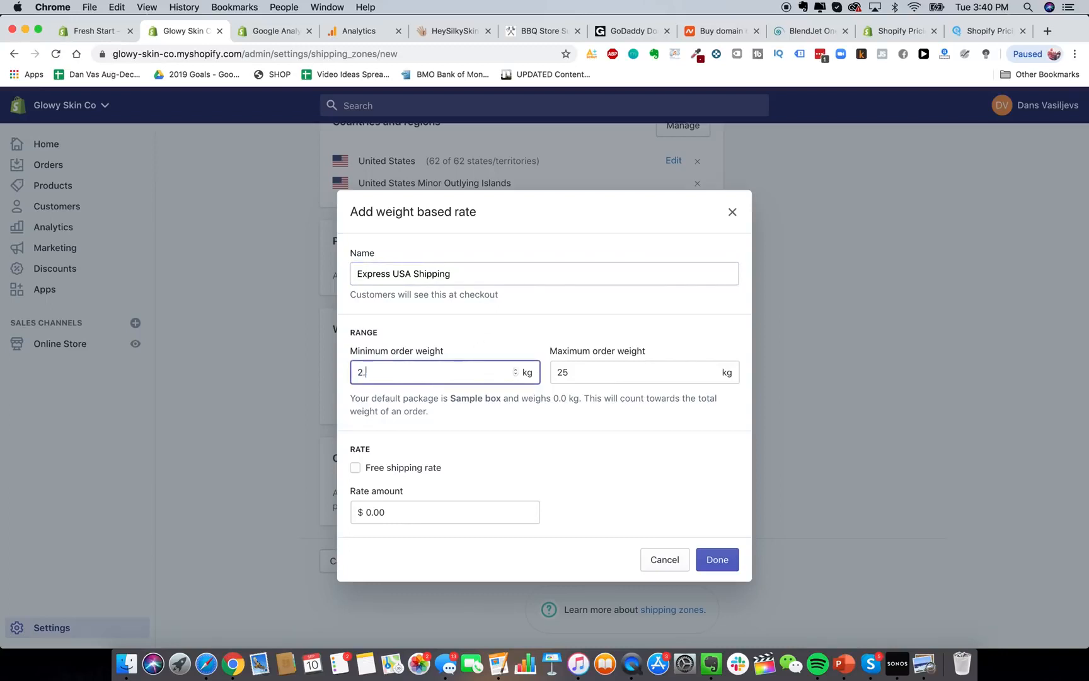
type("0")
left_click(658, 376)
left_click(489, 376)
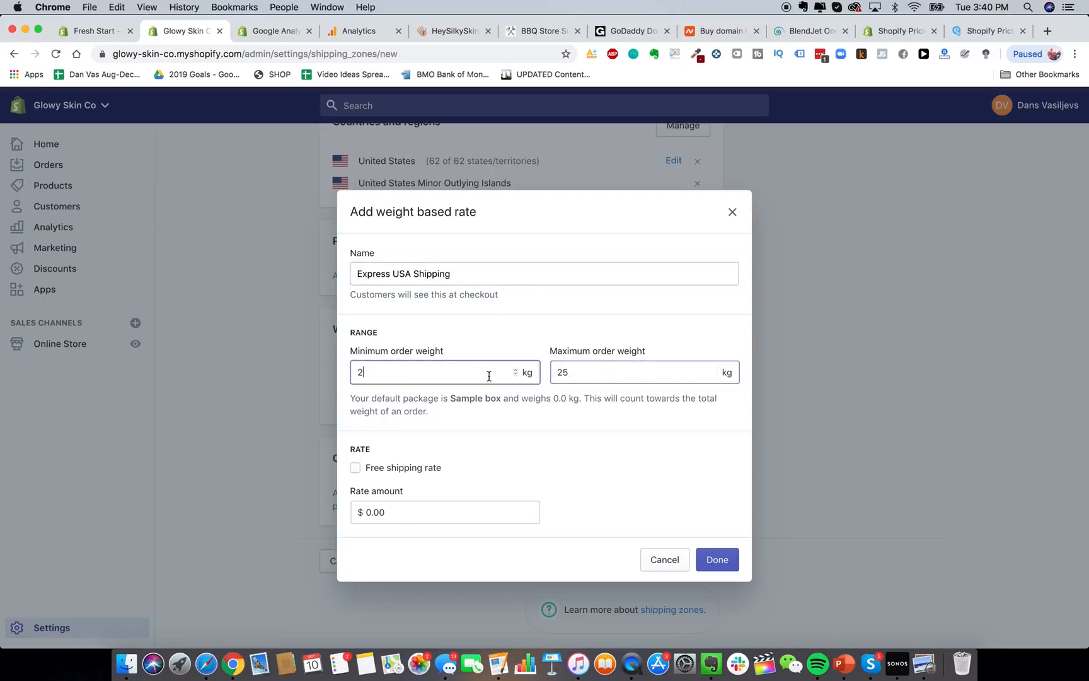
key("BackSpace")
type("0.2")
left_click(606, 375)
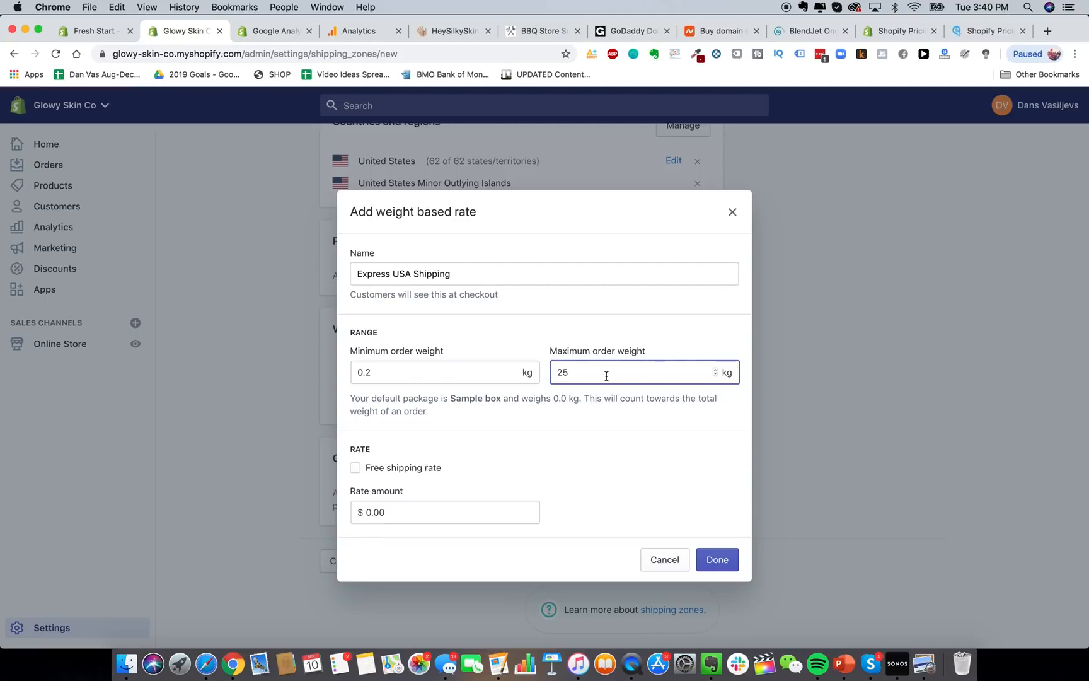
key("BackSpace")
key("BackSpace")
type("0.29")
left_click(462, 512)
type("2")
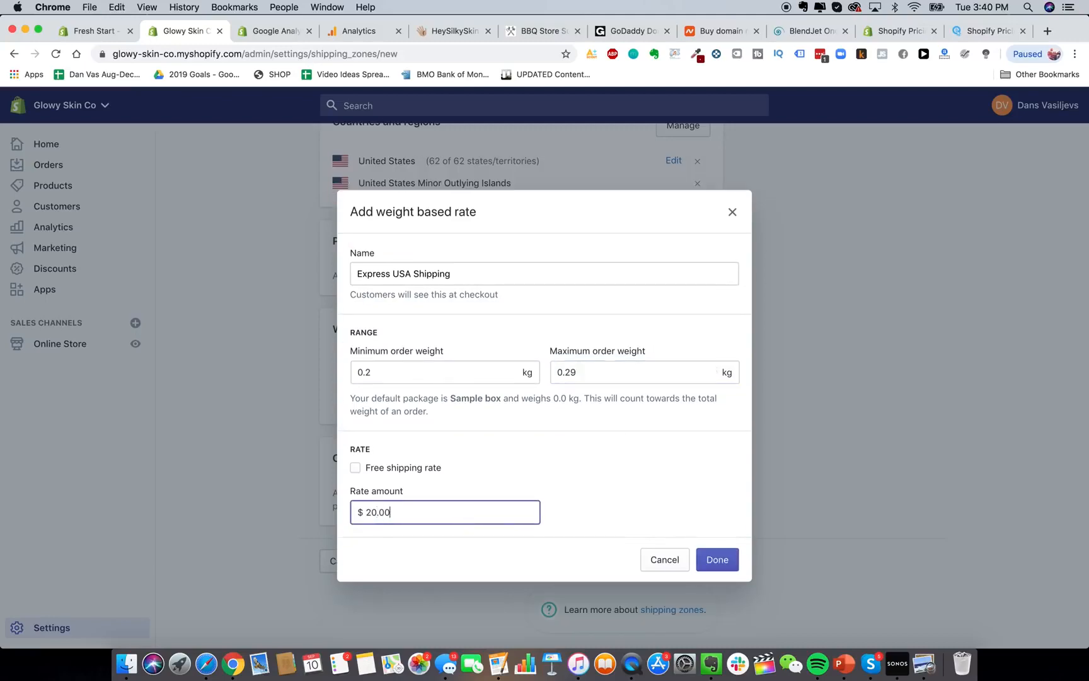
left_click(721, 561)
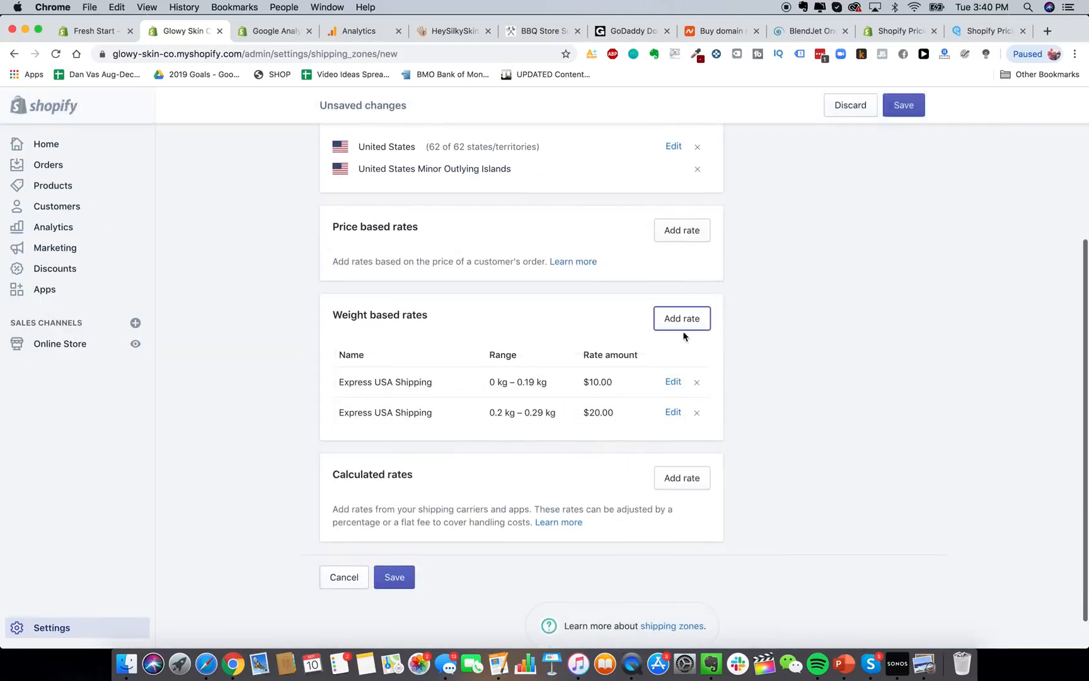
Add a third Express USA Shipping rate of $30.00 for 0.3–0.39 kg.
left_click(685, 319)
left_click(392, 265)
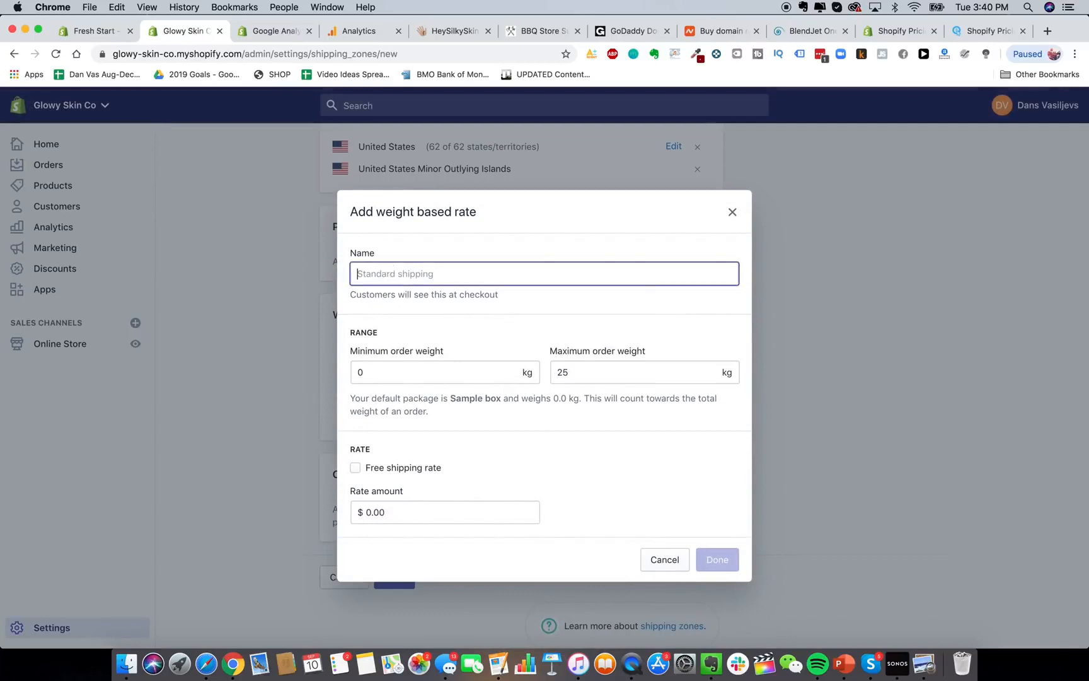
type("Express USA Shi")
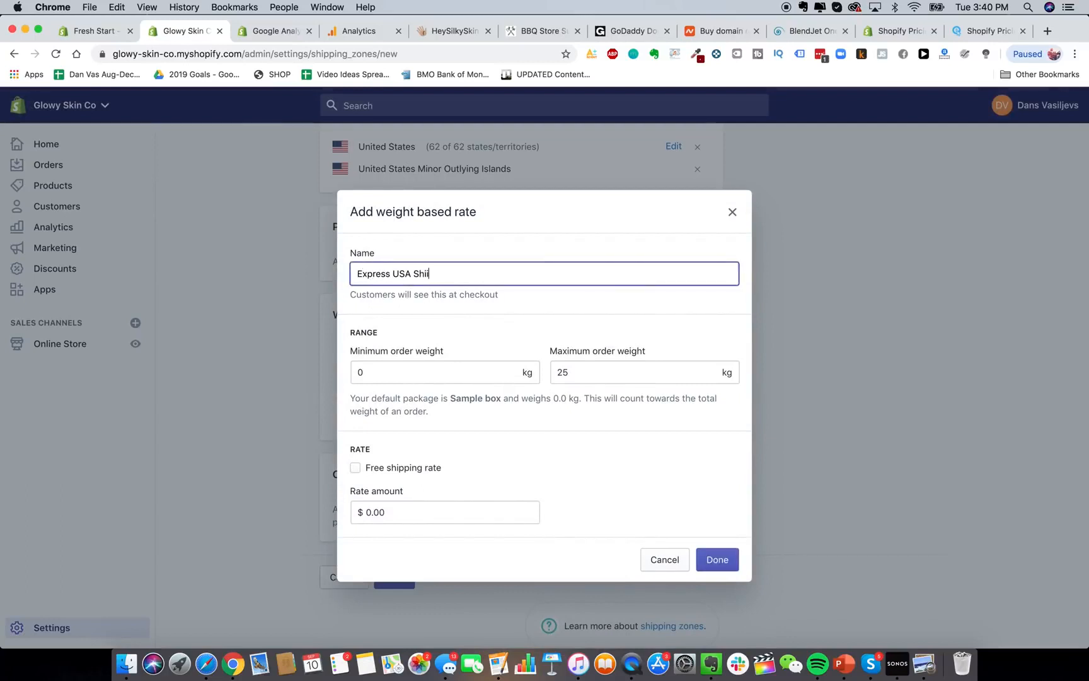
type("pping")
left_click(408, 372)
type("0.3")
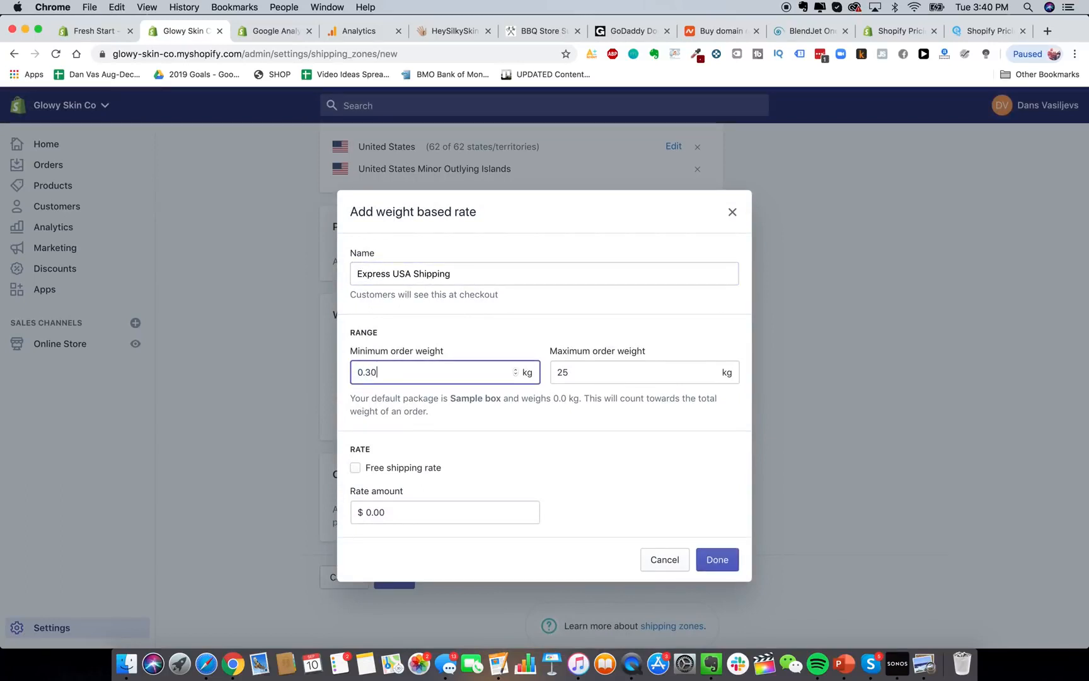
left_click(586, 374)
double_click(586, 374)
type("0.39")
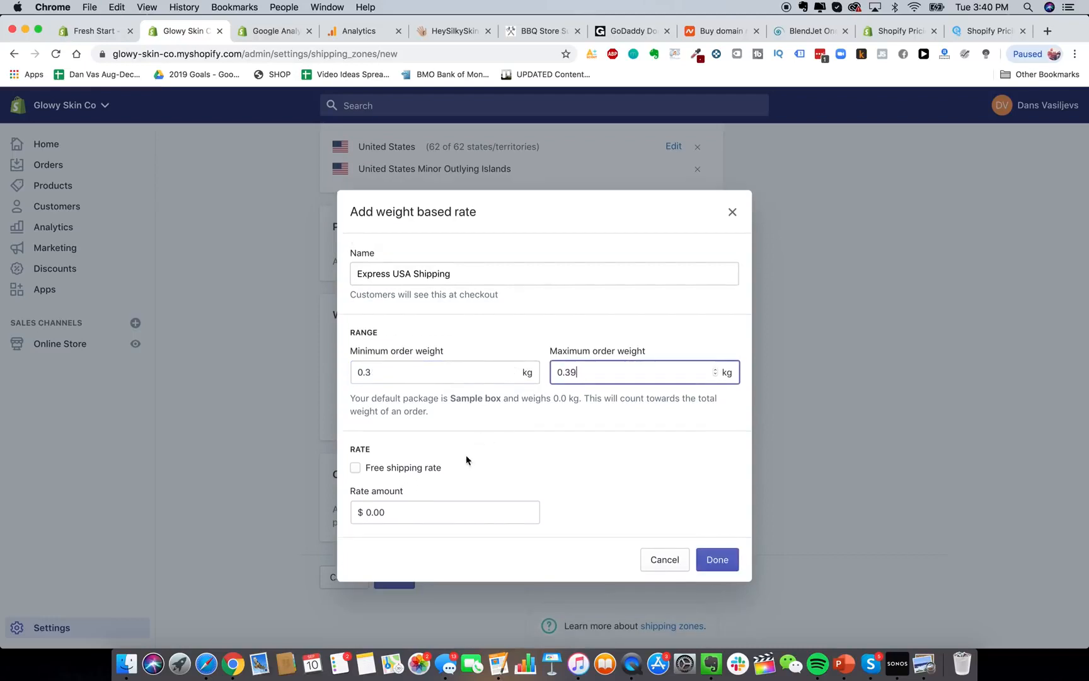
double_click(486, 514)
type("30.0")
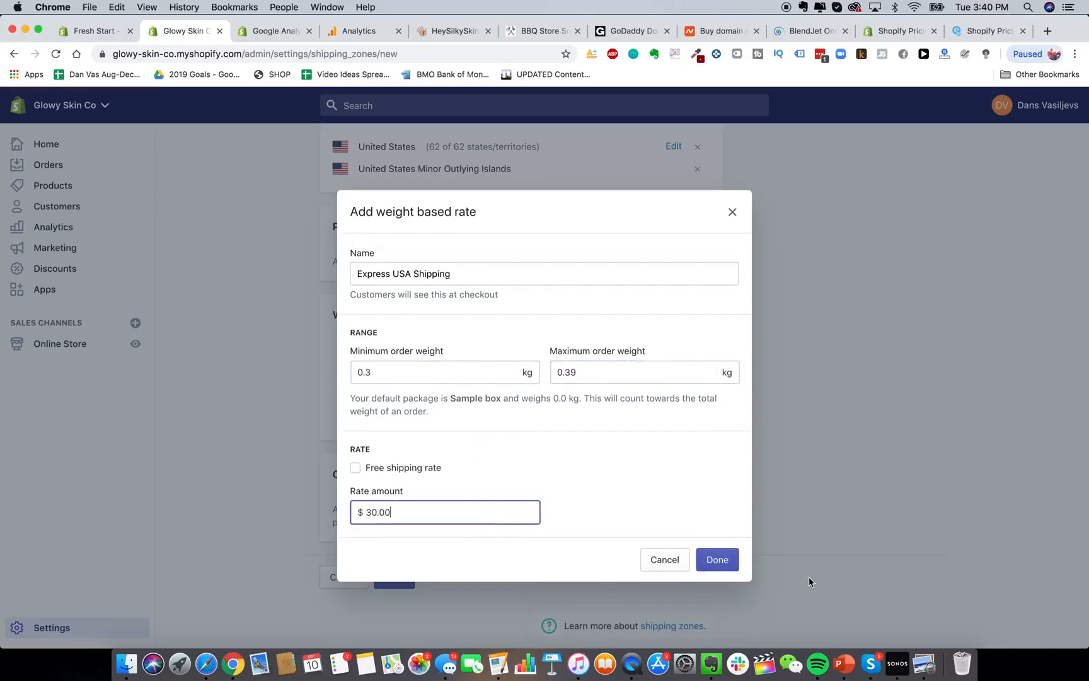
left_click(725, 564)
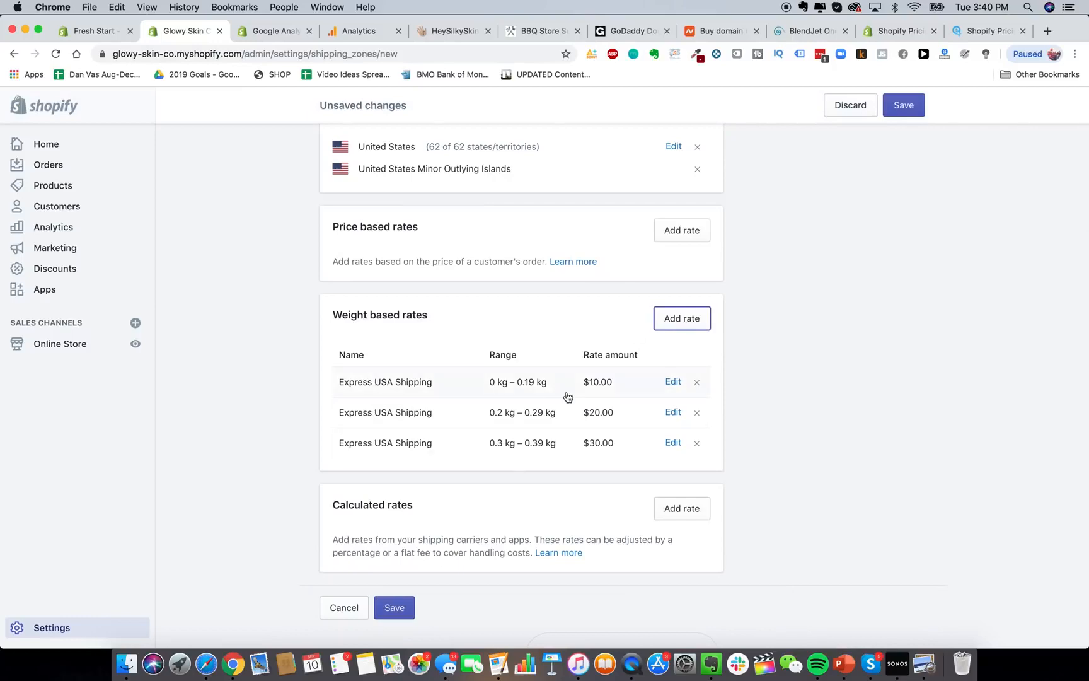
scroll(565, 395, "up", 5)
scroll(564, 484, "down", 5)
Save the United States shipping zone with its three weight tiers.
left_click(396, 562)
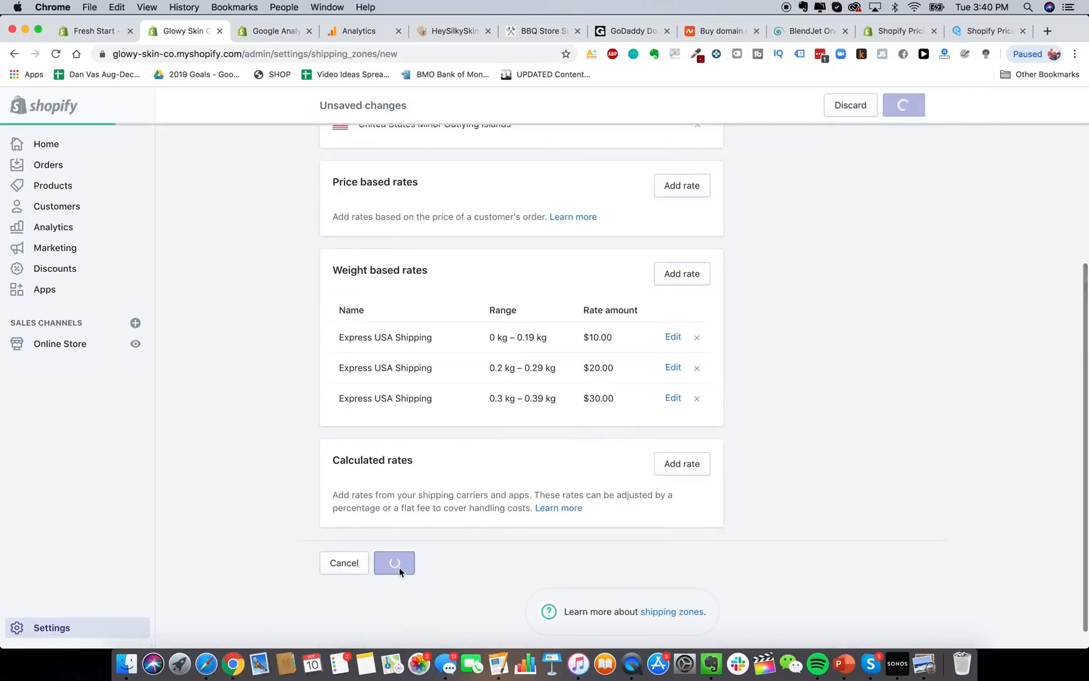
scroll(508, 322, "up", 3)
scroll(507, 323, "up", 2)
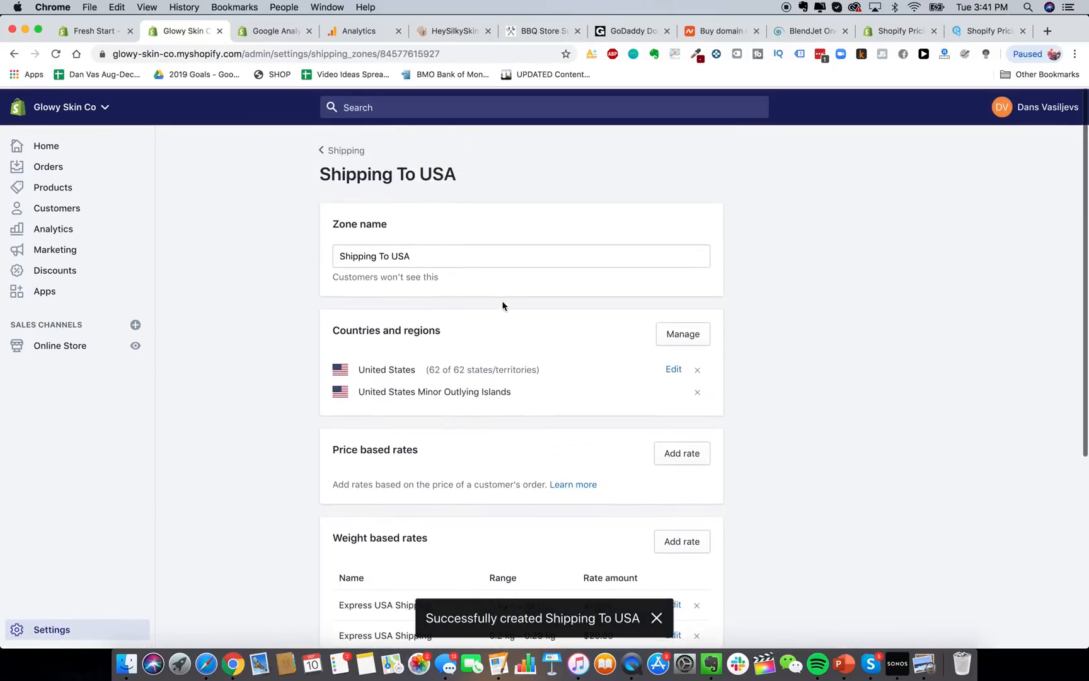
scroll(473, 516, "down", 3)
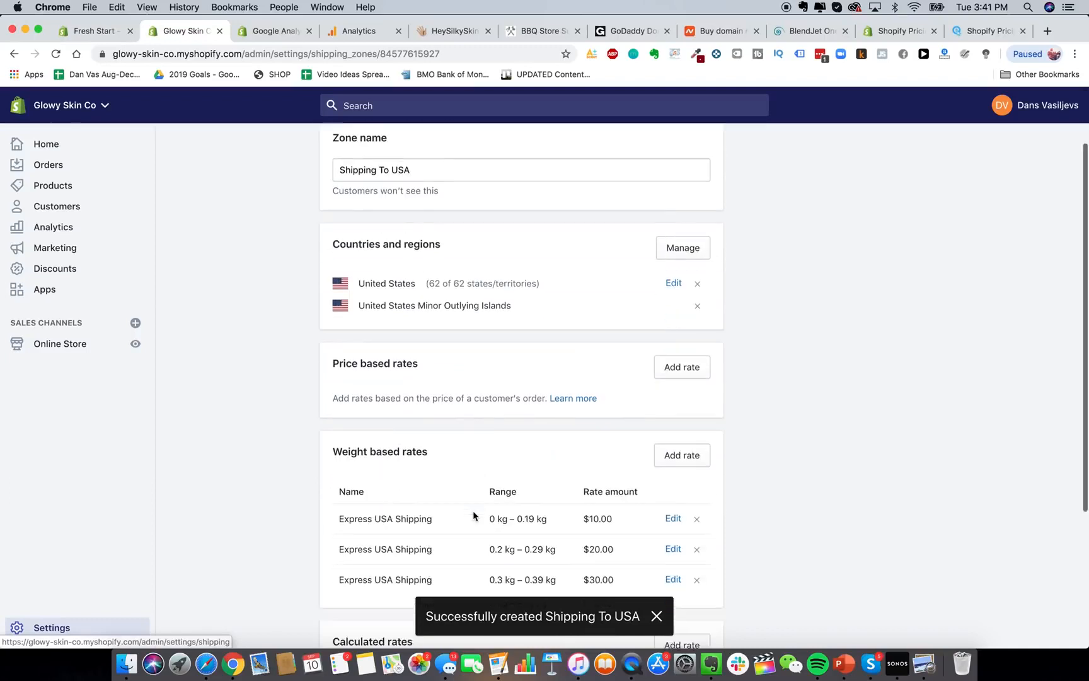
scroll(558, 442, "up", 3)
Return to Shipping settings, review the Shipping To USA zone, and start a new zone.
left_click(342, 152)
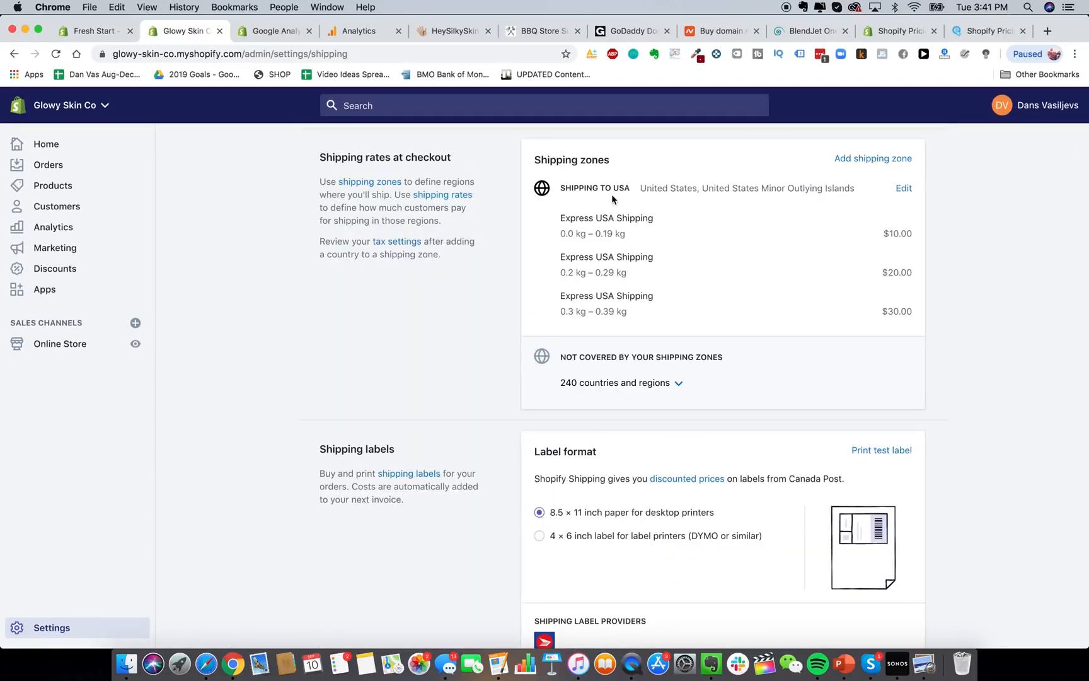
left_click_drag(574, 188, 656, 188)
left_click(654, 188)
left_click(895, 159)
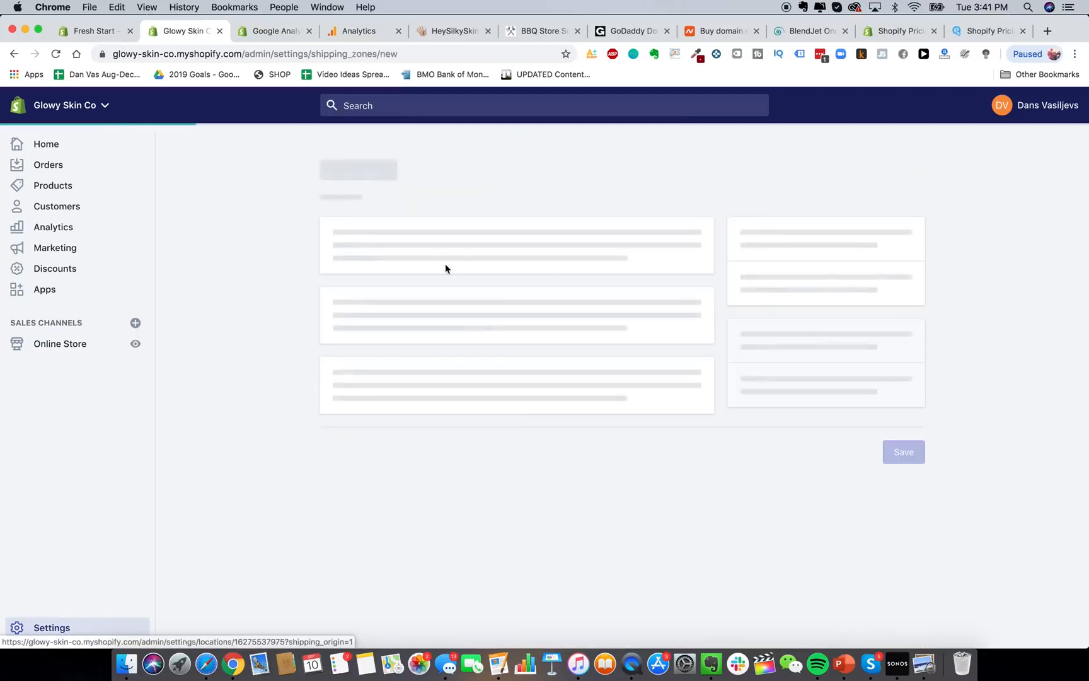
Name the new zone 'Shipping to Canada' and add Canada as its country.
left_click(413, 260)
type("Shippin")
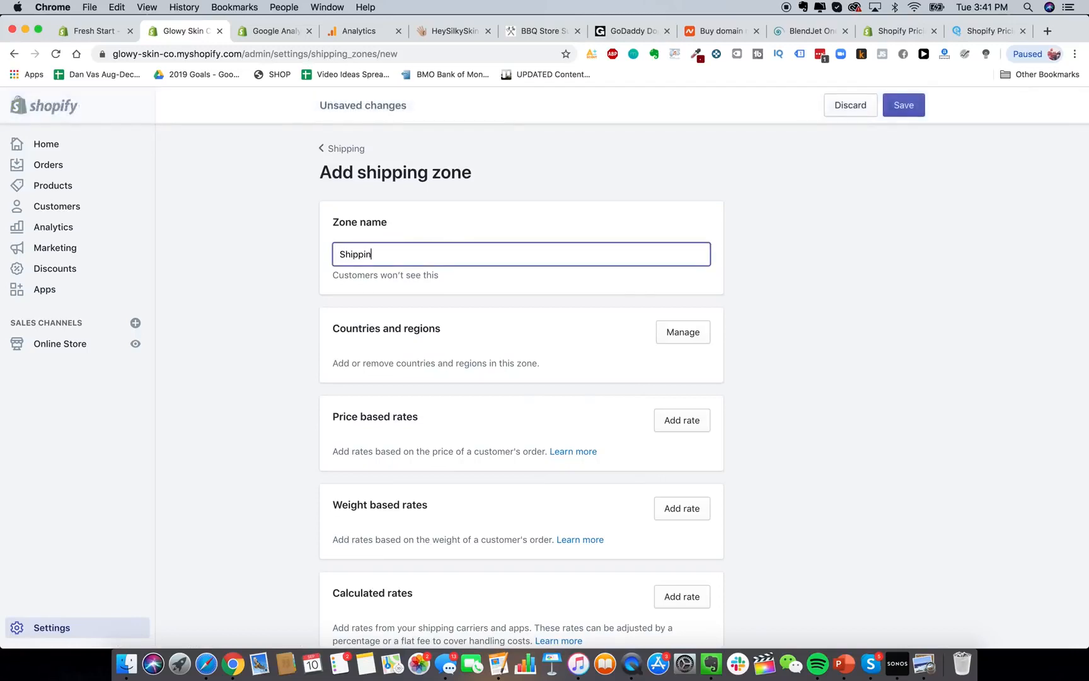
type("g to Canada")
left_click(741, 395)
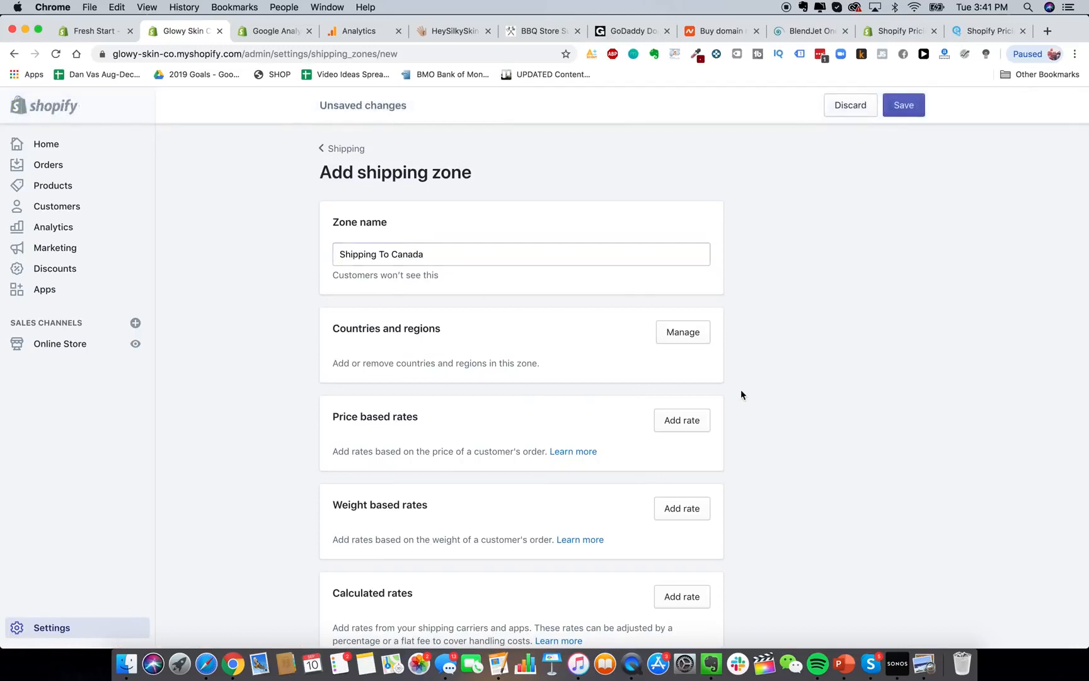
left_click(687, 334)
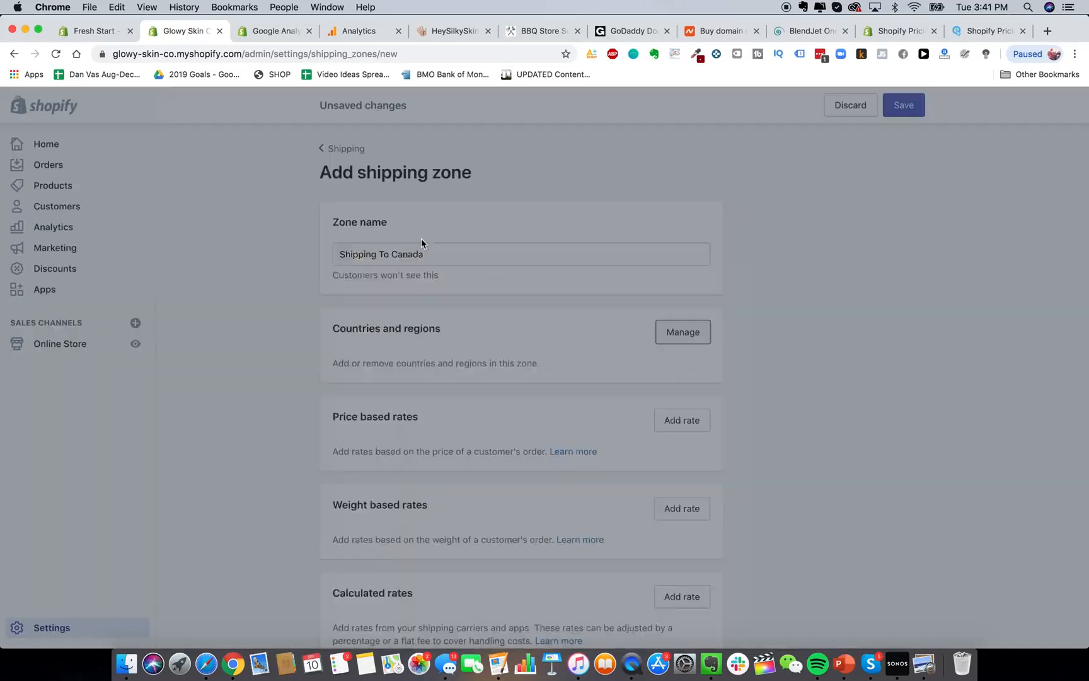
left_click(510, 193)
type("Canada")
left_click(360, 239)
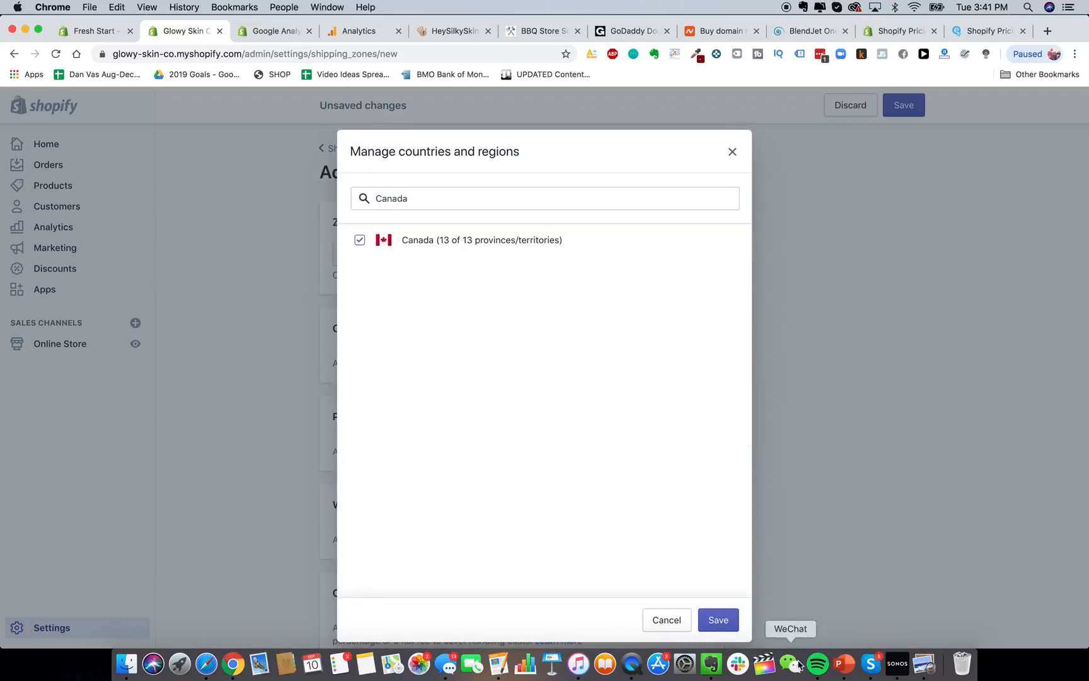
left_click(718, 620)
Remove Canada from the zone and search the country picker for 'europe'.
scroll(740, 385, "down", 3)
scroll(741, 384, "up", 3)
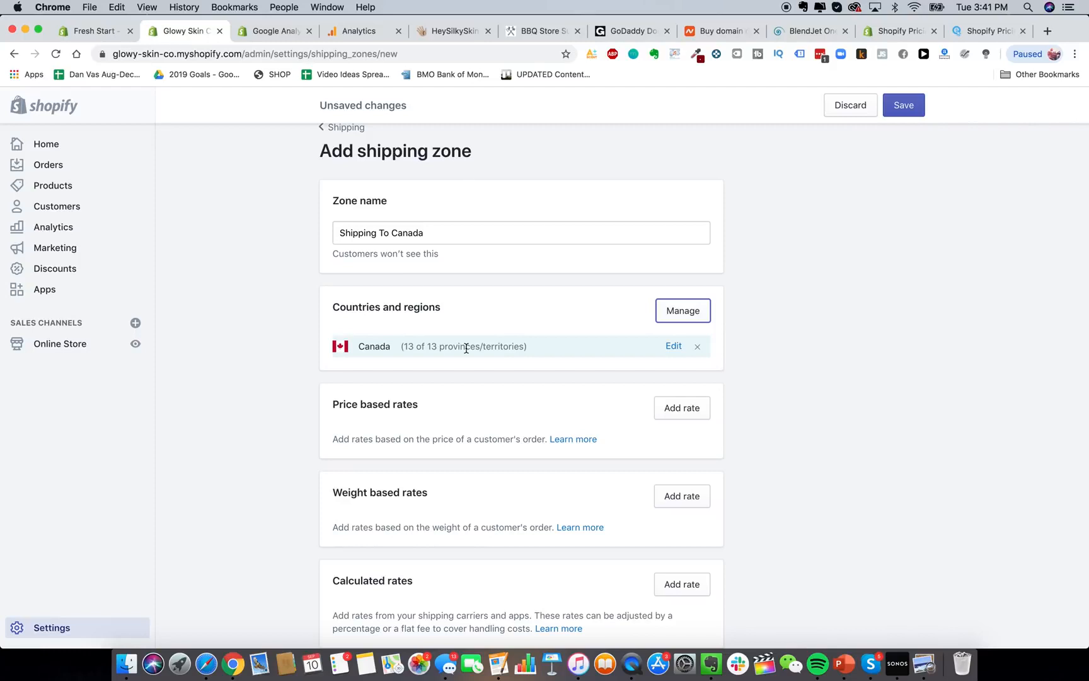
scroll(465, 348, "down", 2)
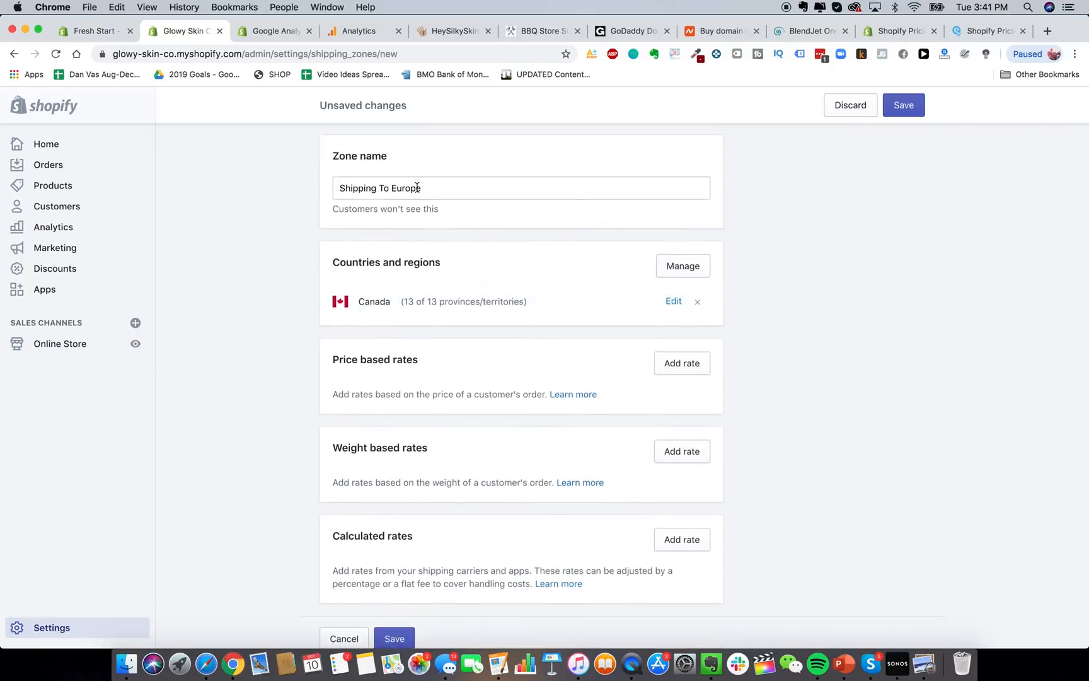
left_click(697, 302)
left_click(665, 270)
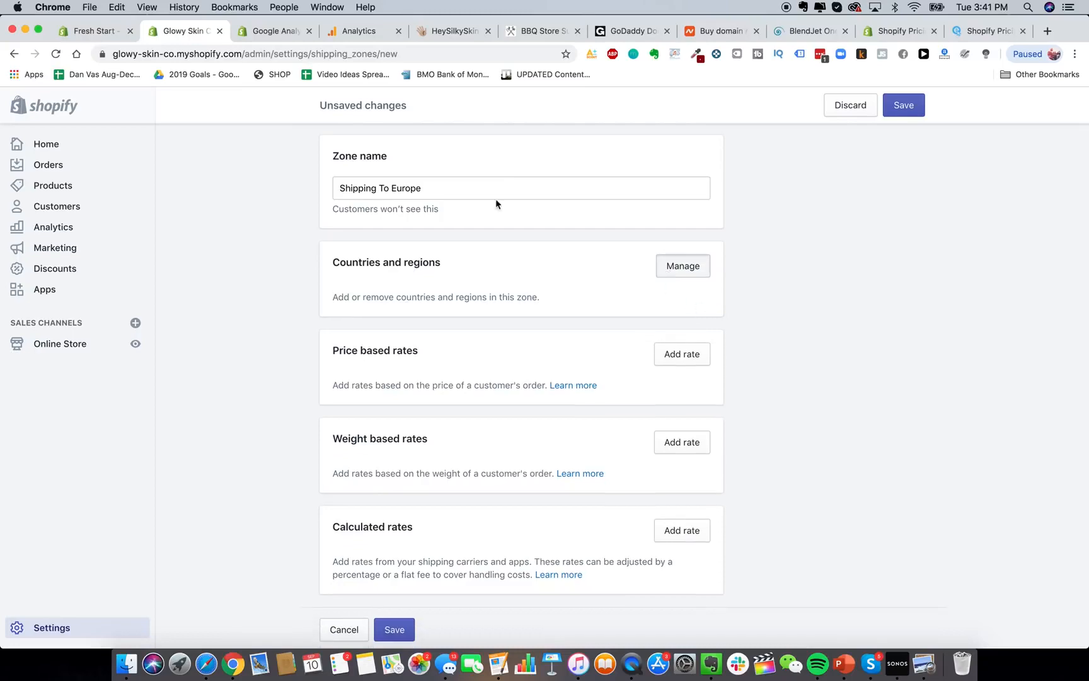
left_click(487, 194)
type("europe")
key("BackSpace")
key("BackSpace")
key("BackSpace")
key("BackSpace")
key("BackSpace")
key("BackSpace")
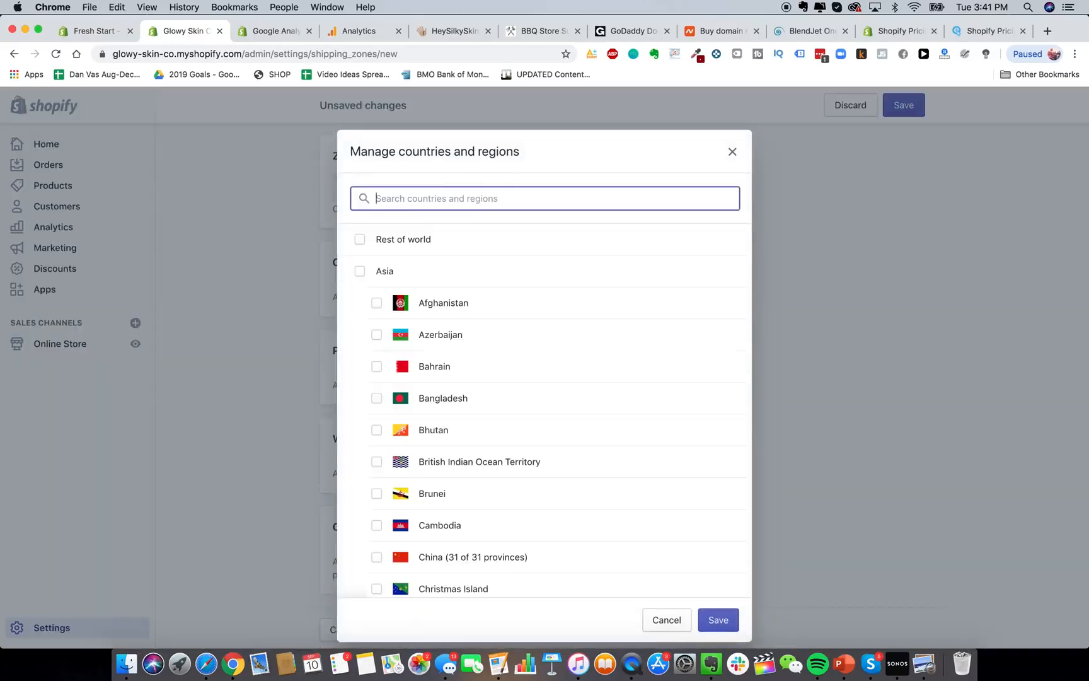
scroll(462, 353, "down", 3)
scroll(462, 353, "up", 3)
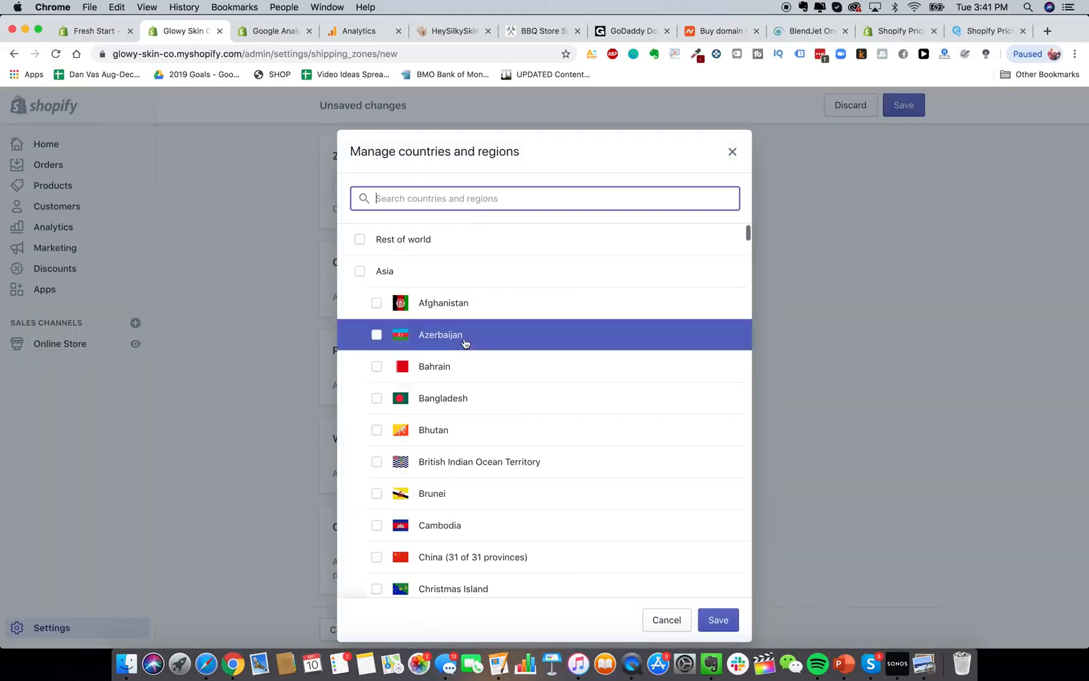
Tick France and Spain in the country list, then clear the search.
type("france")
left_click(452, 239)
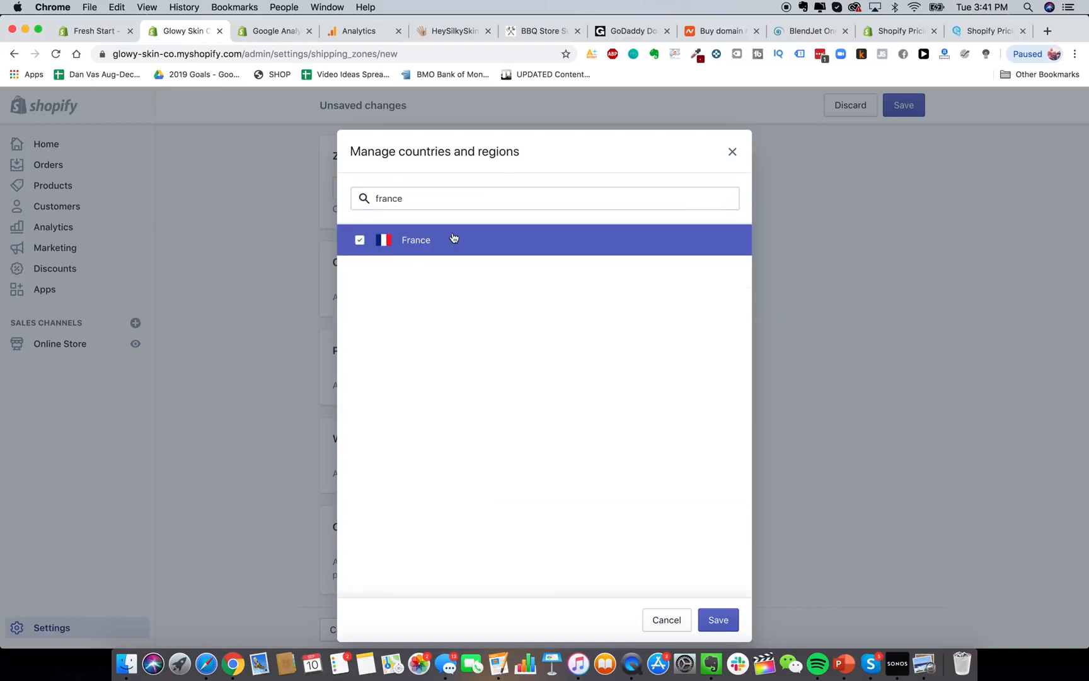
double_click(425, 199)
type("spain")
left_click(423, 243)
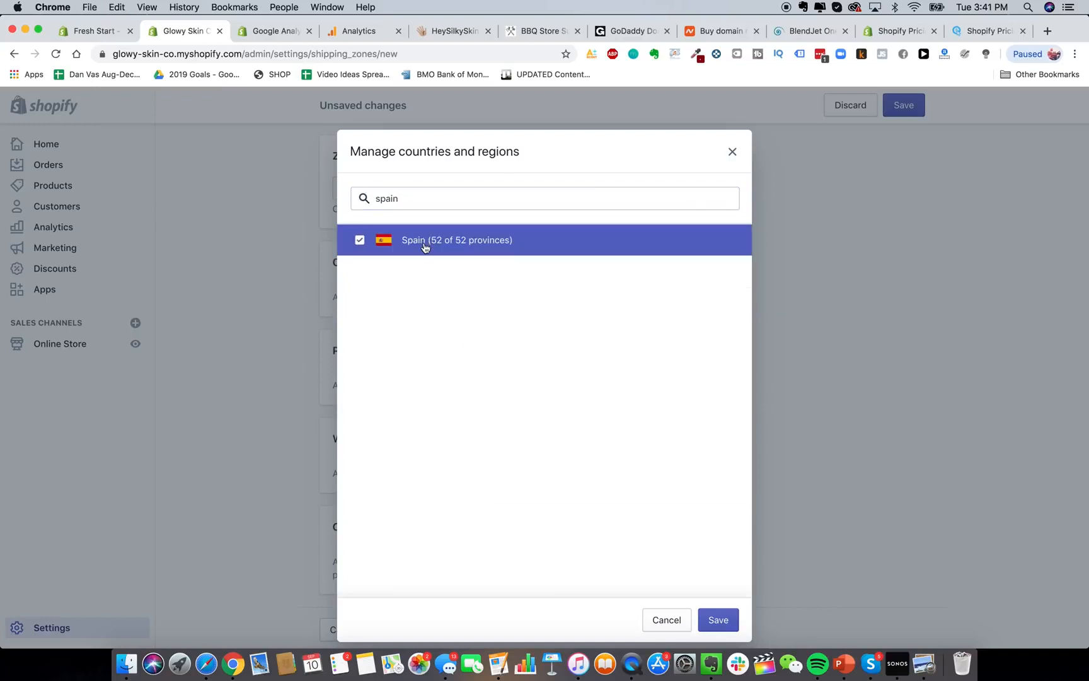
double_click(452, 204)
key("BackSpace")
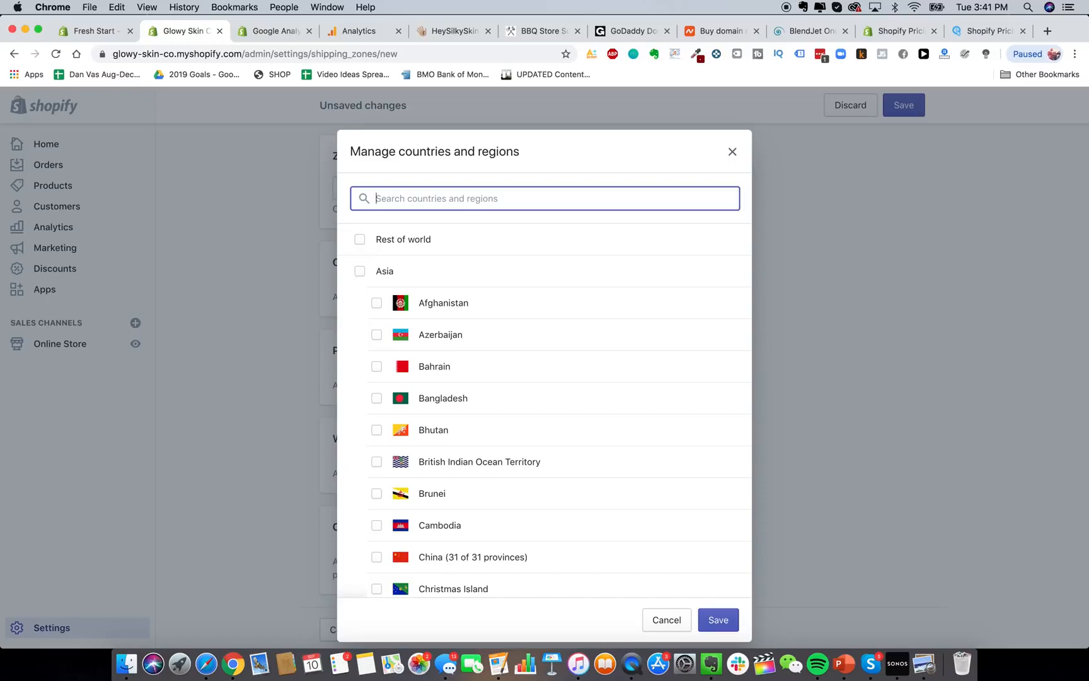
Search Google for 'epacket countries' and open the epacketexpress country list article.
left_click(1048, 30)
type("epacket countries")
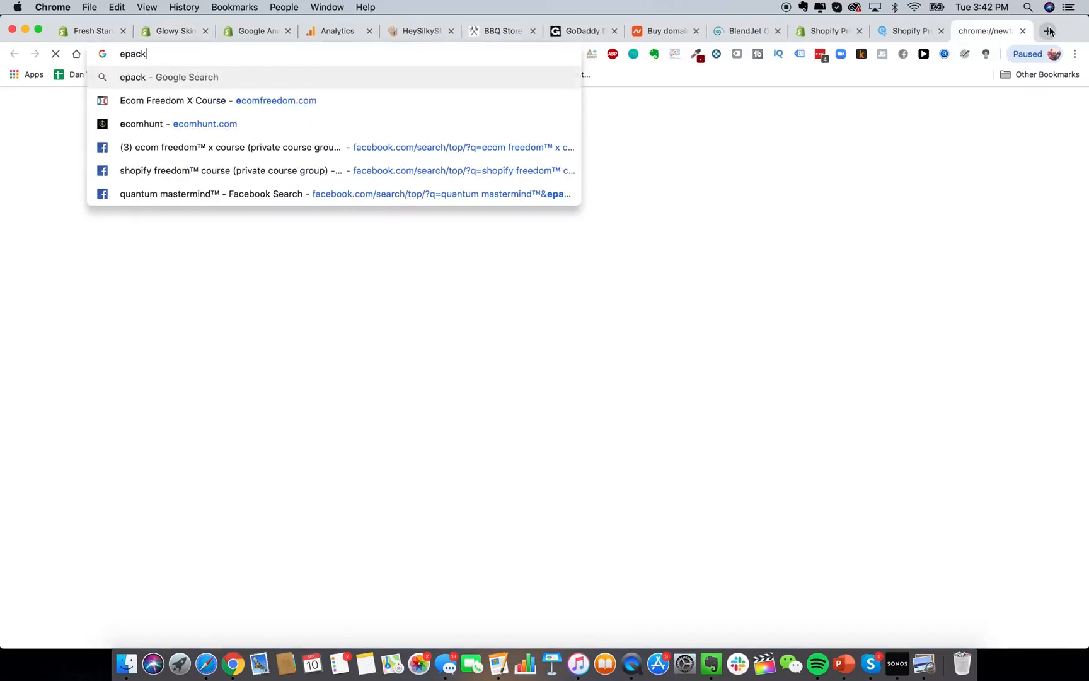
key("Return")
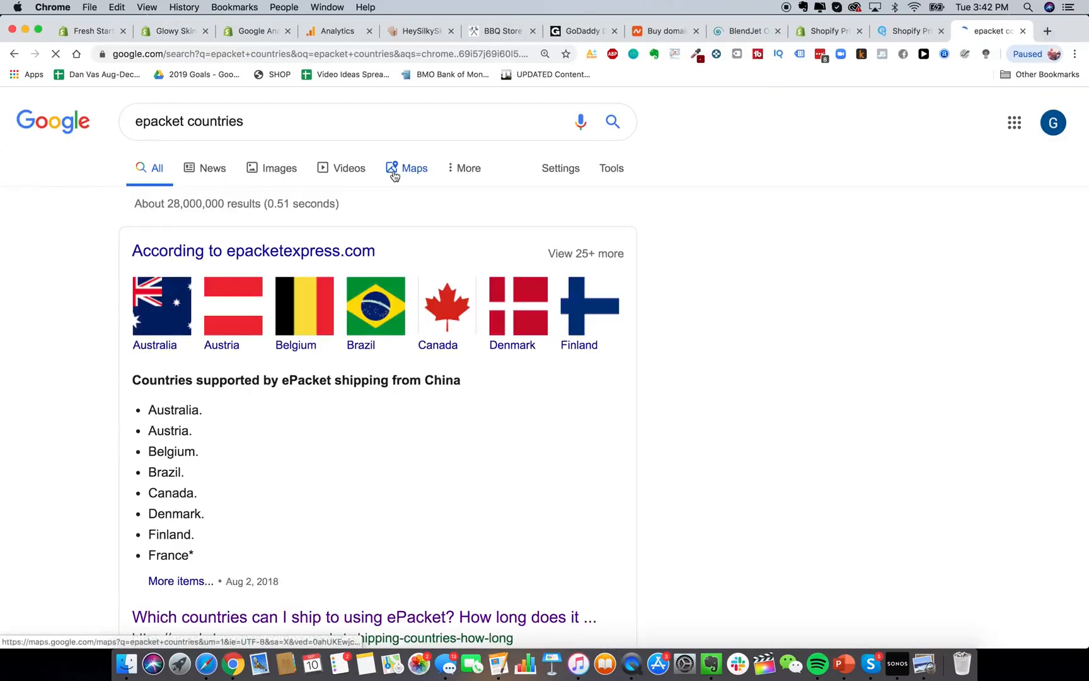
scroll(258, 406, "down", 5)
scroll(258, 406, "up", 1)
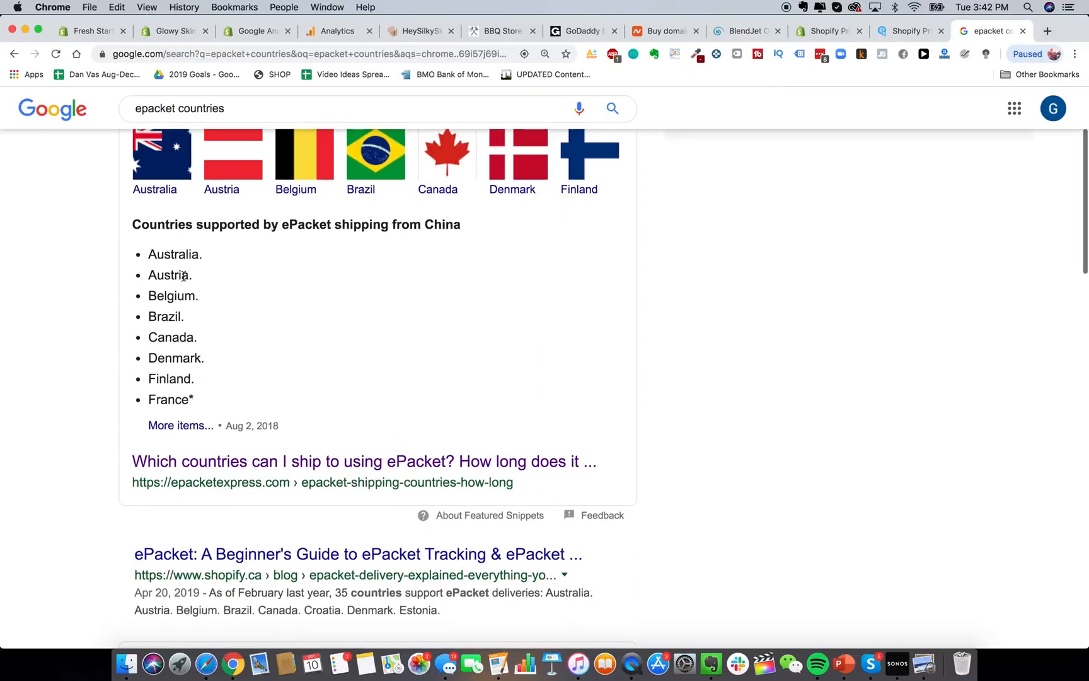
left_click_drag(151, 276, 230, 280)
left_click(174, 338)
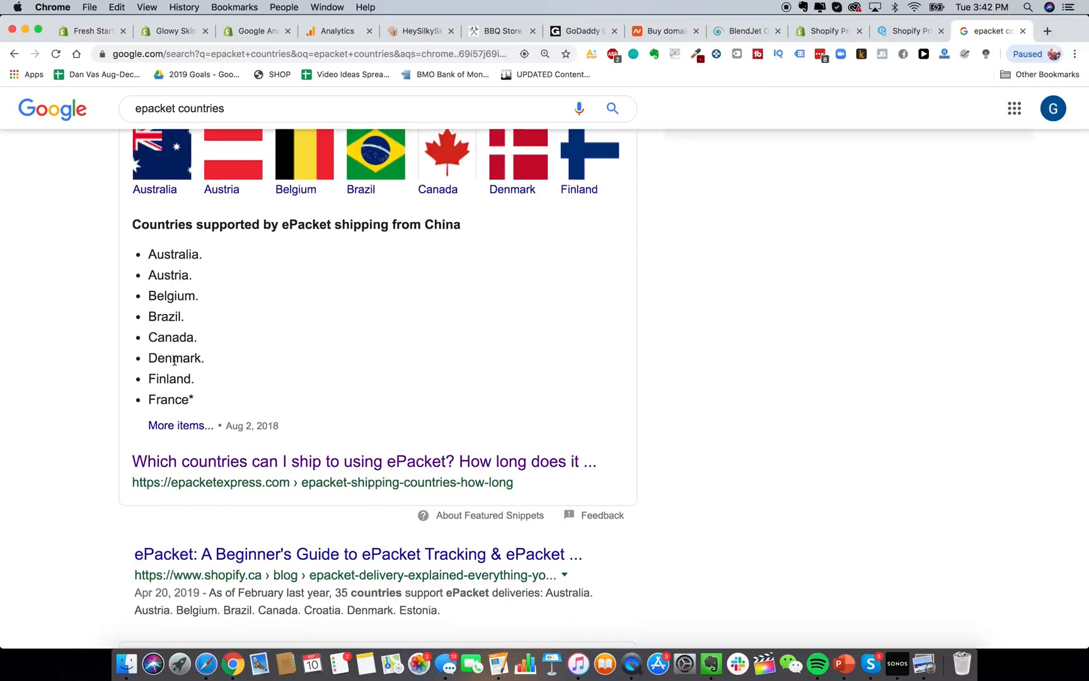
left_click(310, 466)
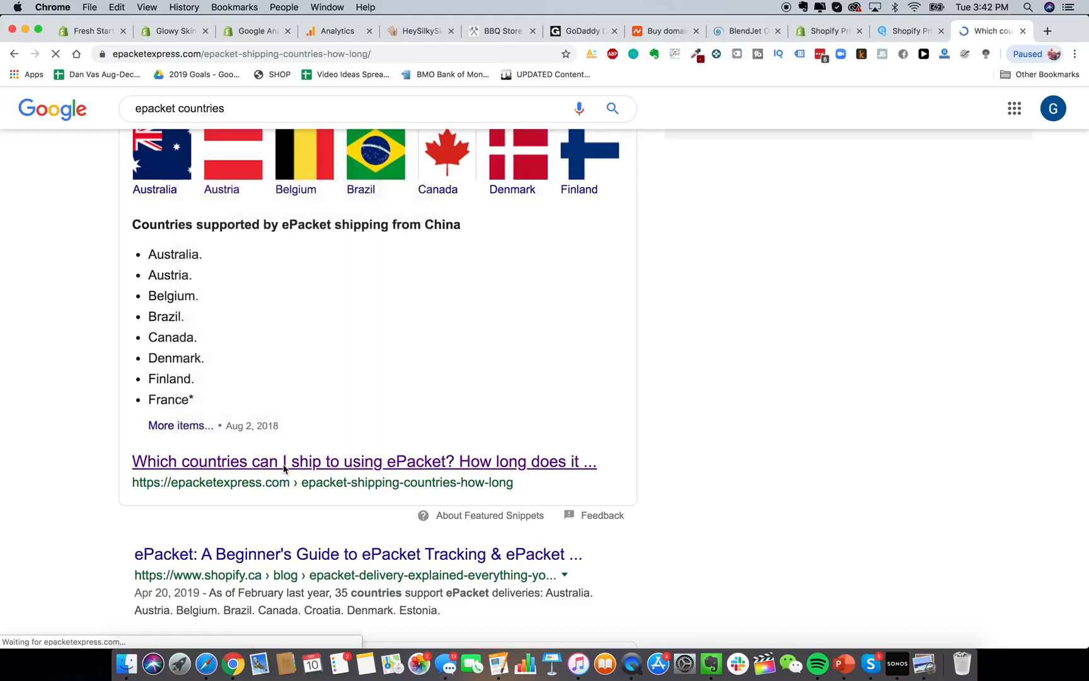
Read the ePacket country list, then back in Shopify close the country picker unsaved.
scroll(340, 568, "down", 5)
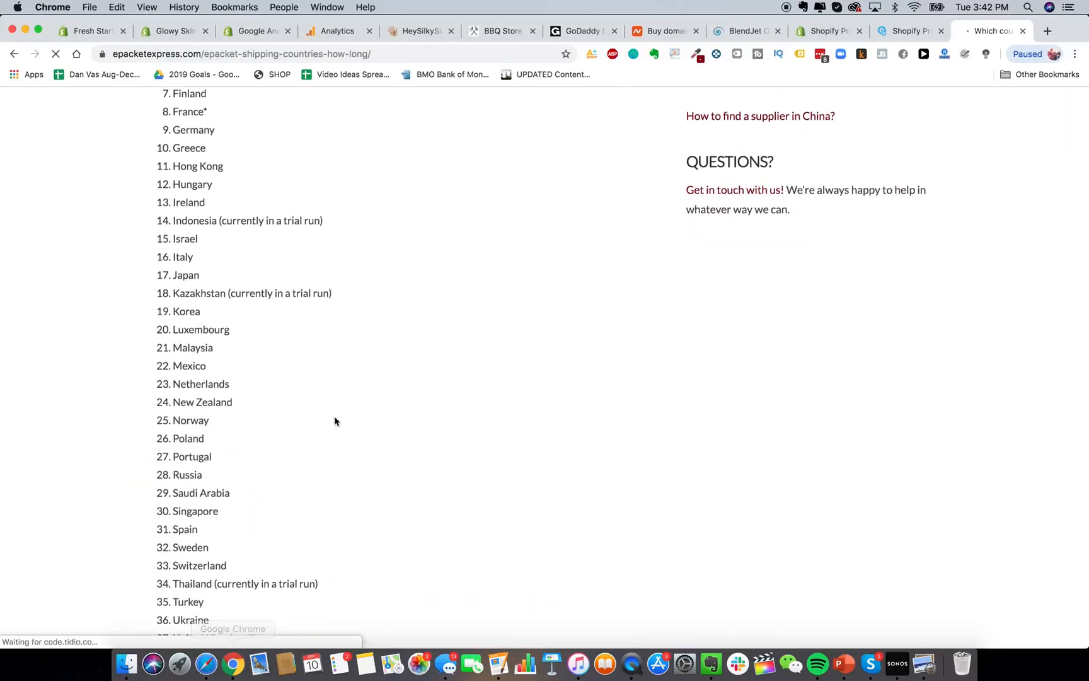
scroll(290, 328, "down", 1)
scroll(244, 236, "down", 2)
left_click(166, 31)
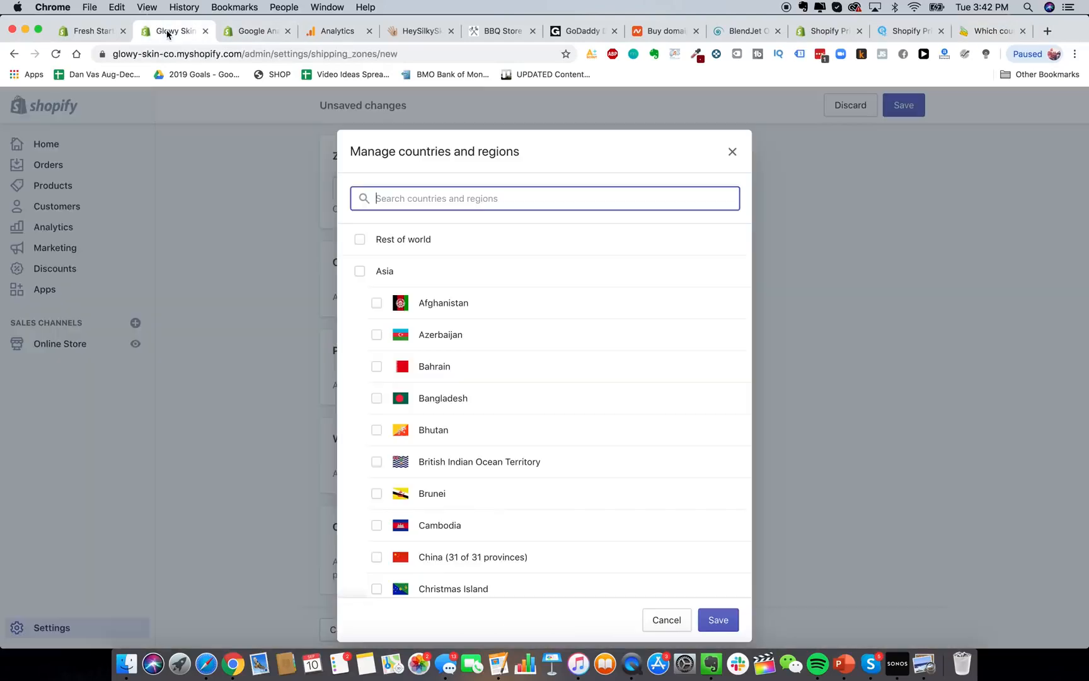
left_click(732, 150)
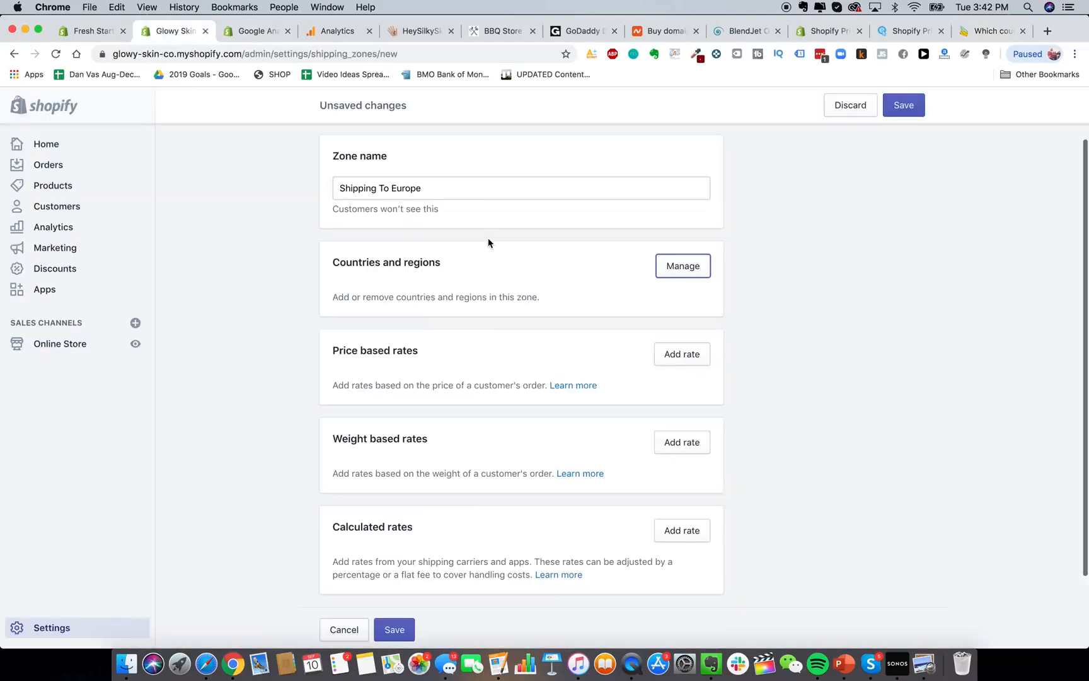
scroll(489, 243, "up", 3)
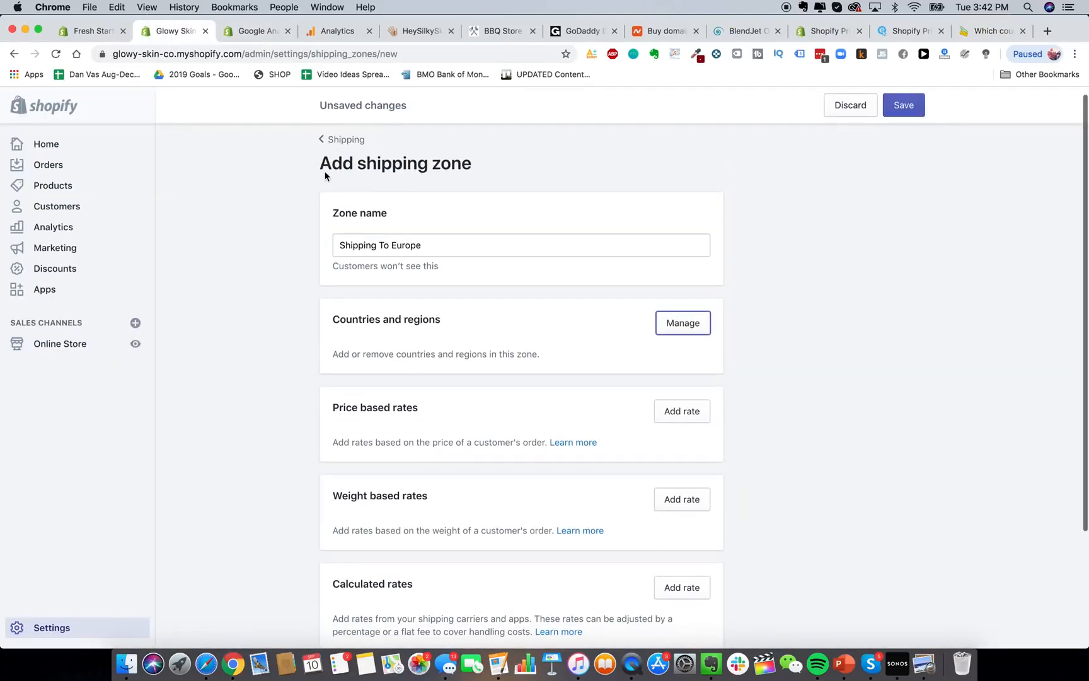
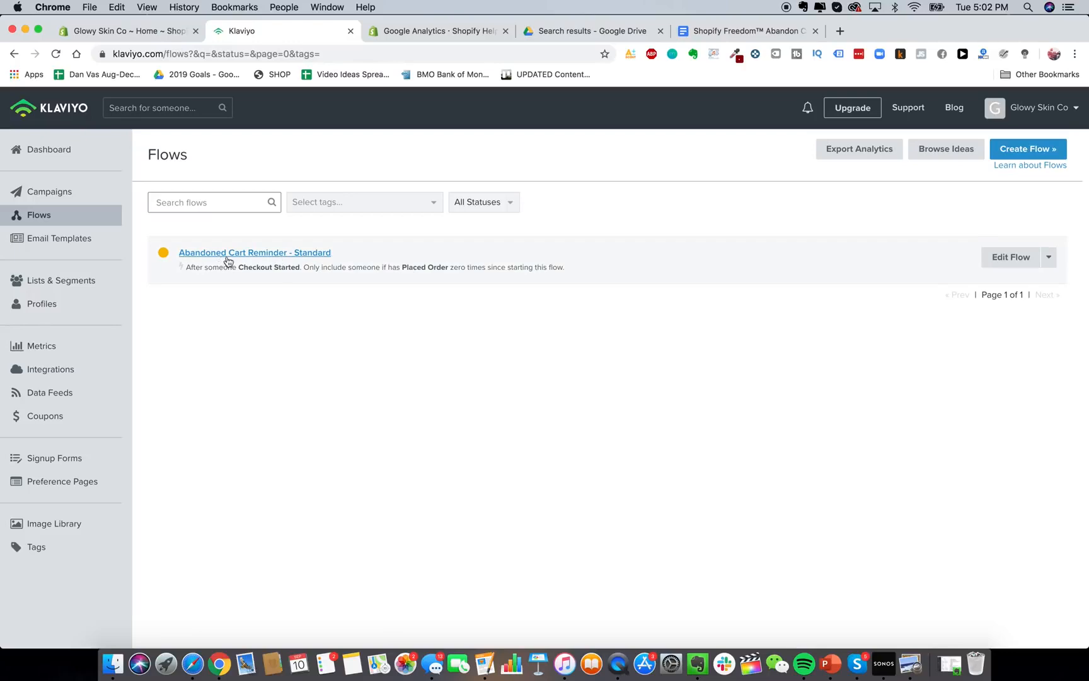
Start a new flow, filter templates to Abandoned Cart, and open Abandoned Cart Reminder – Standard.
left_click(1021, 150)
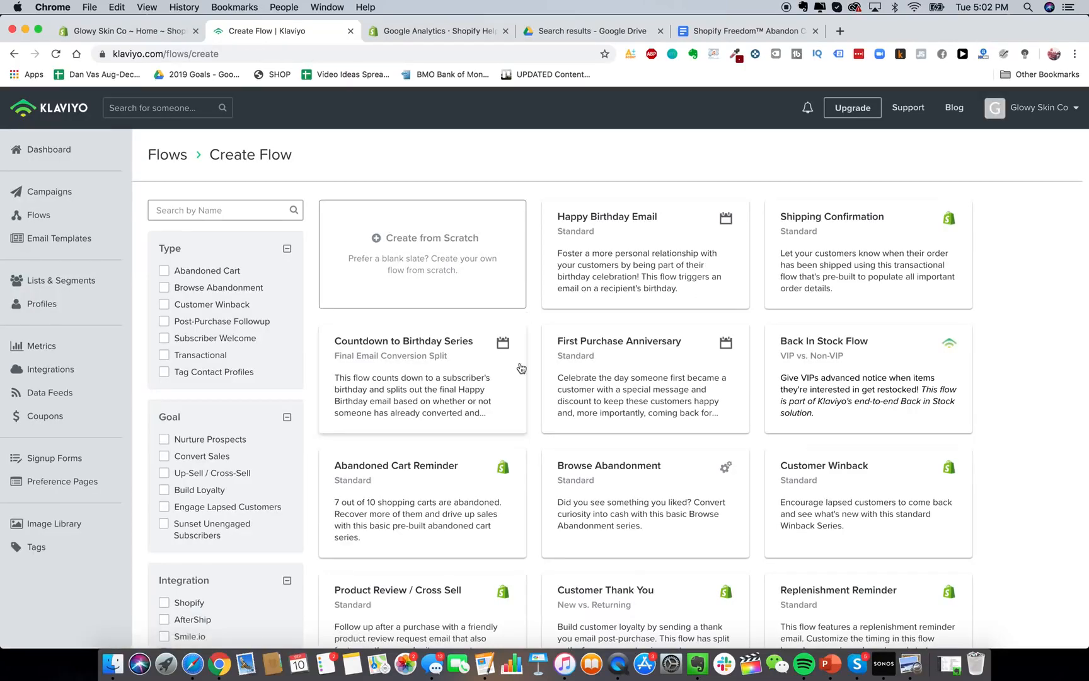
scroll(518, 367, "down", 5)
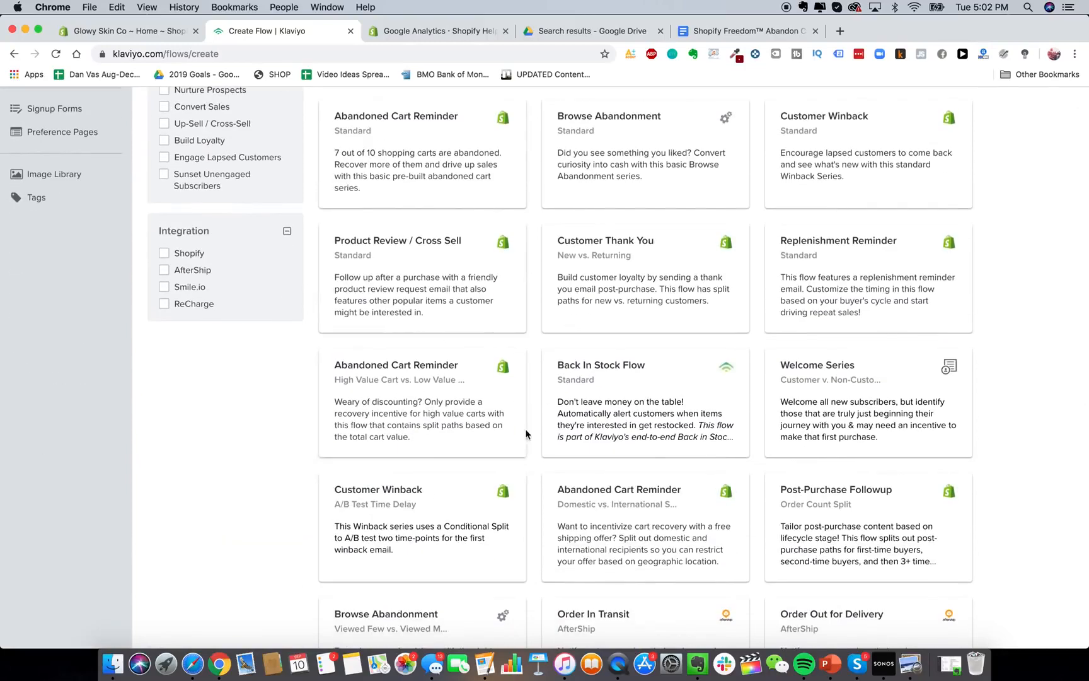
scroll(423, 452, "up", 4)
left_click(214, 208)
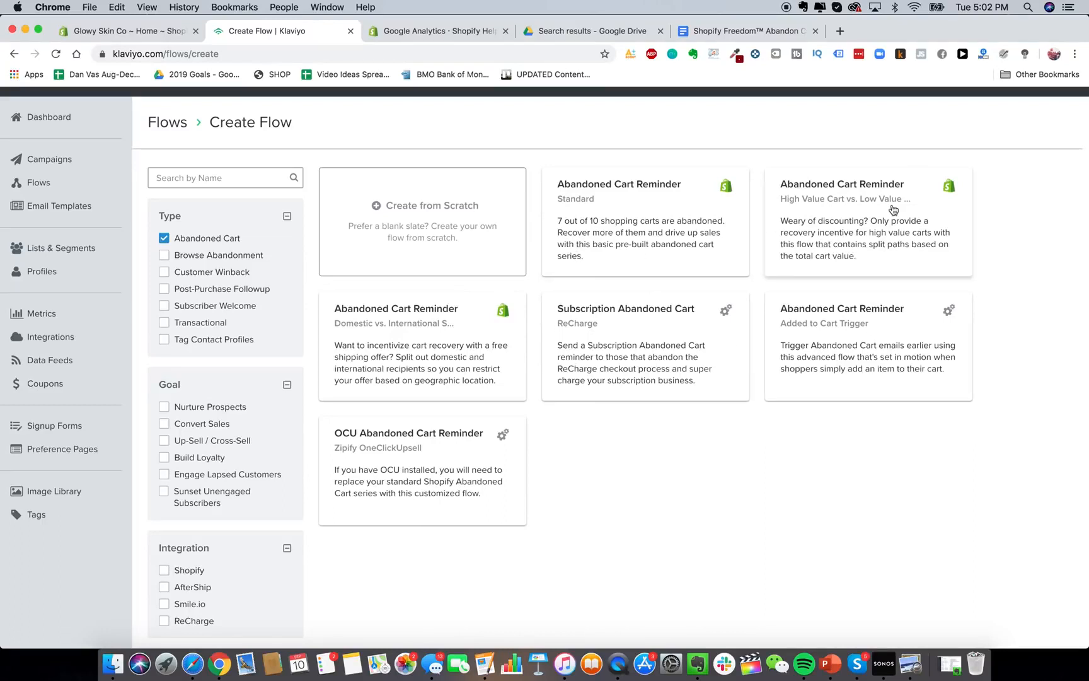
left_click(628, 220)
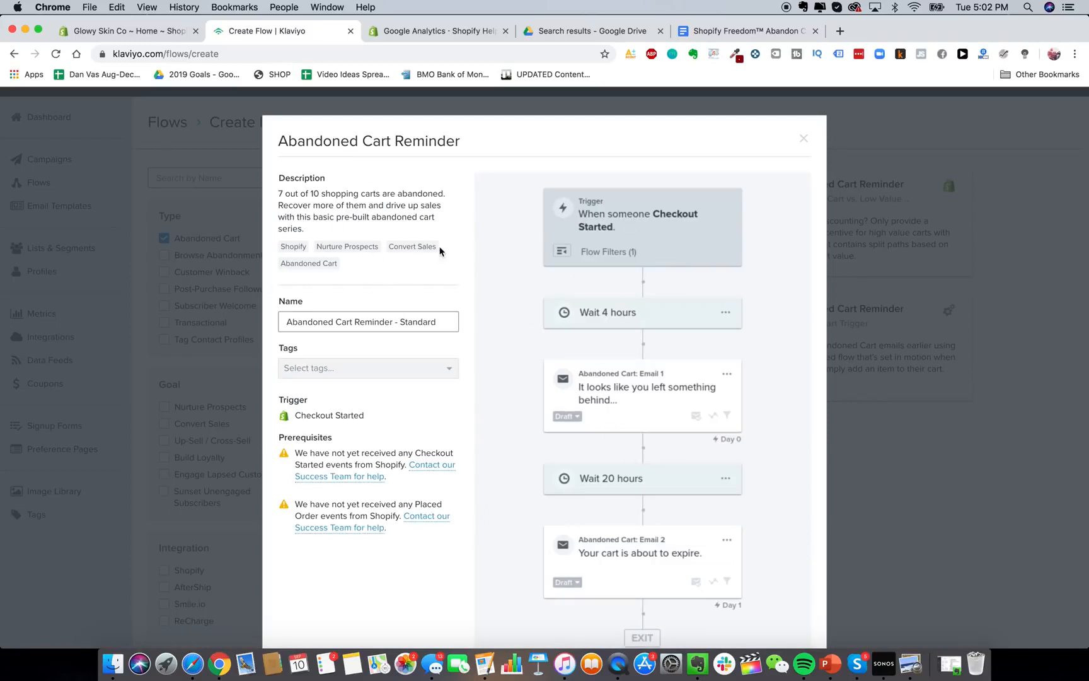
Name the flow 'Glowy Skin Abandon Cart Sequence' and create it from the template.
triple_click(412, 320)
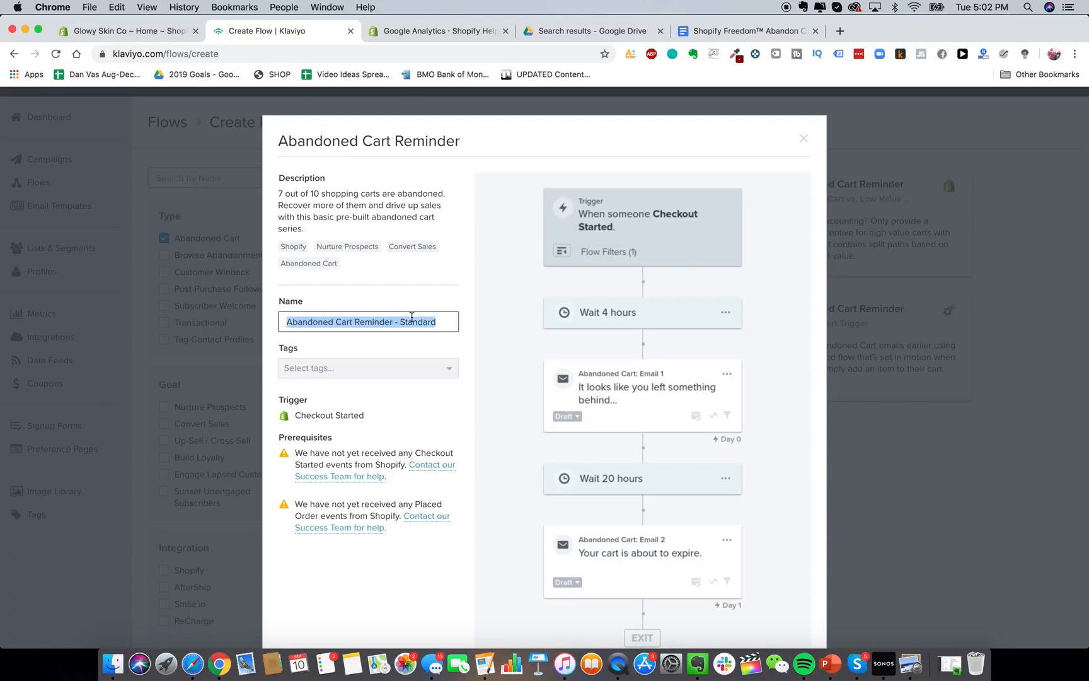
type("Glowy Skin Abandon Cart Sequence")
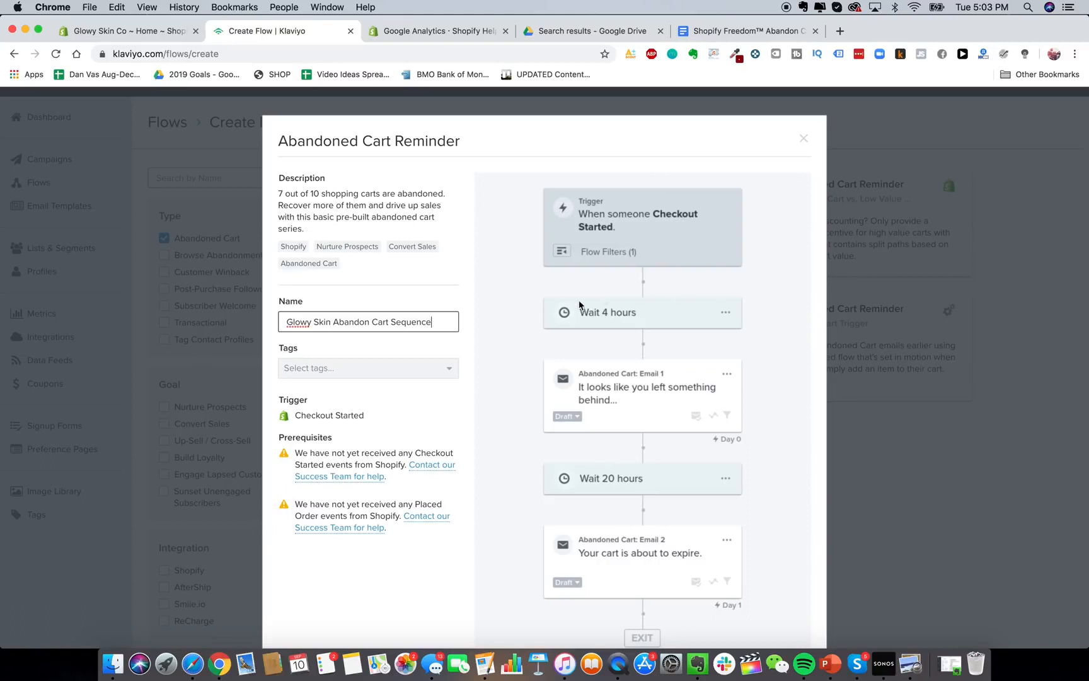
scroll(593, 373, "down", 3)
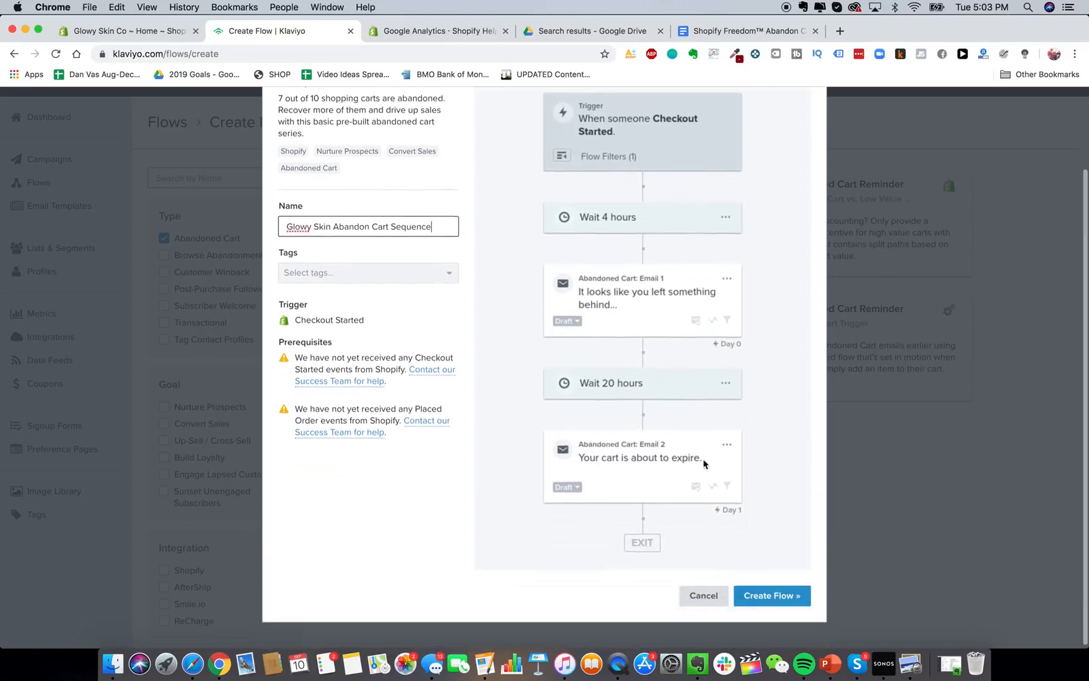
left_click(769, 596)
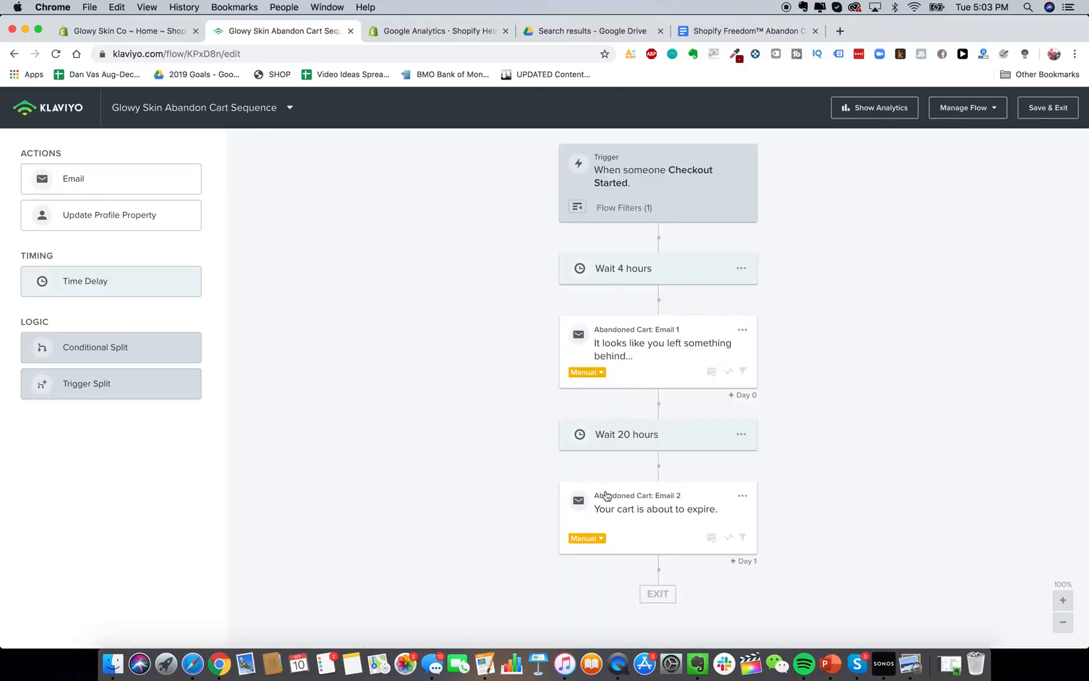
Resize the flow diagram and inspect the Checkout Started trigger and 4-hour wait settings.
left_click(1062, 622)
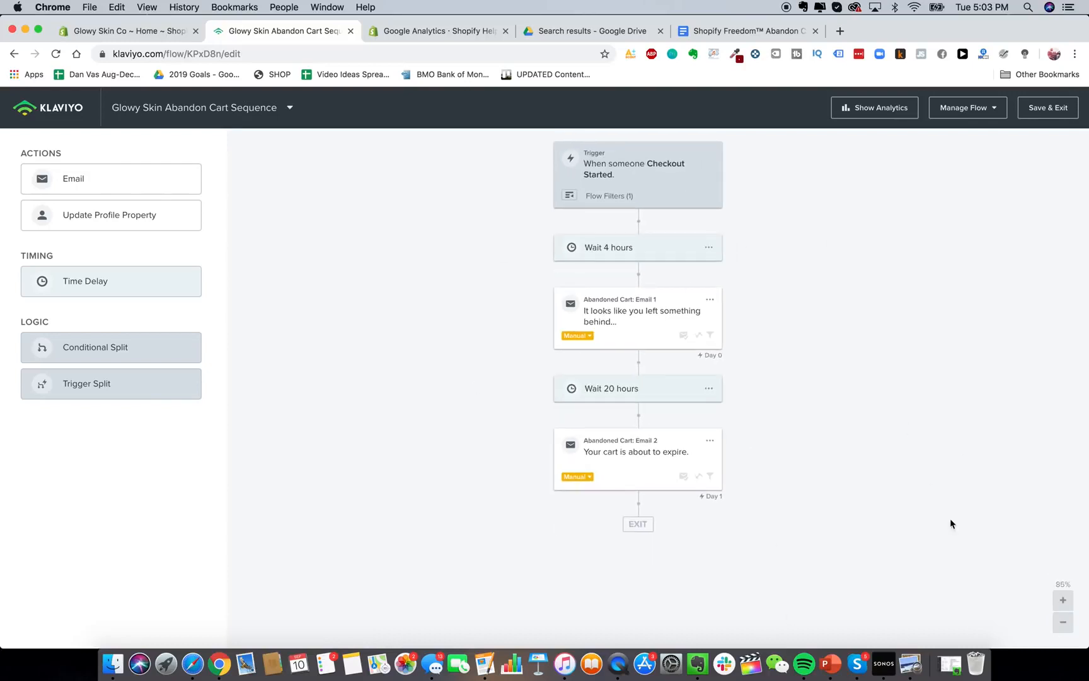
left_click(1063, 600)
left_click(610, 171)
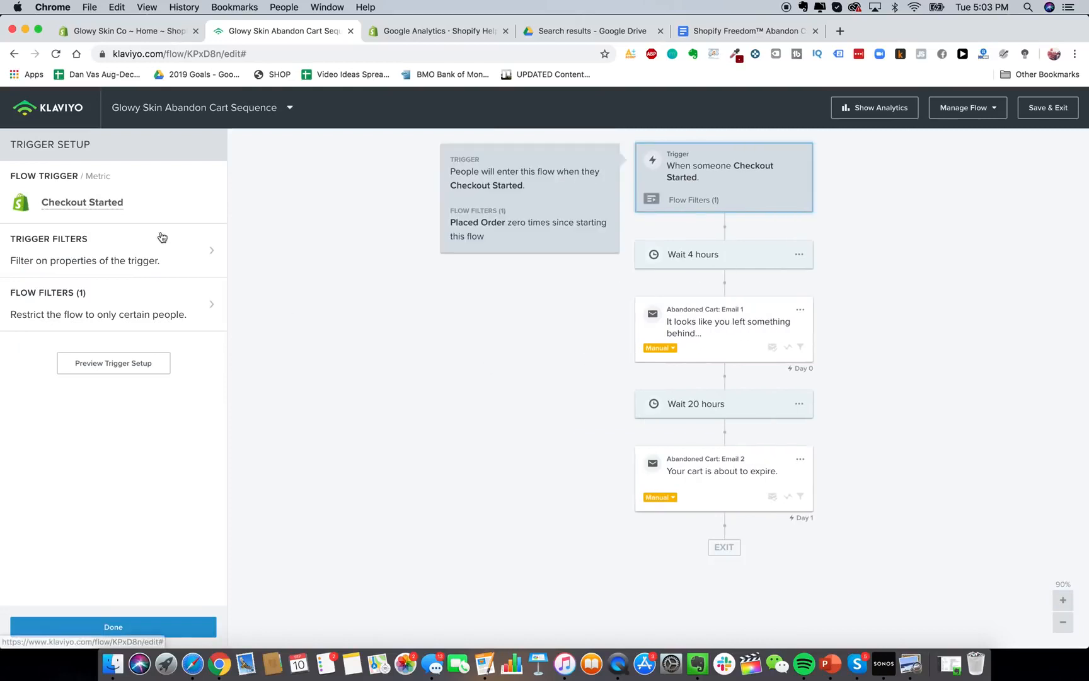
left_click(703, 250)
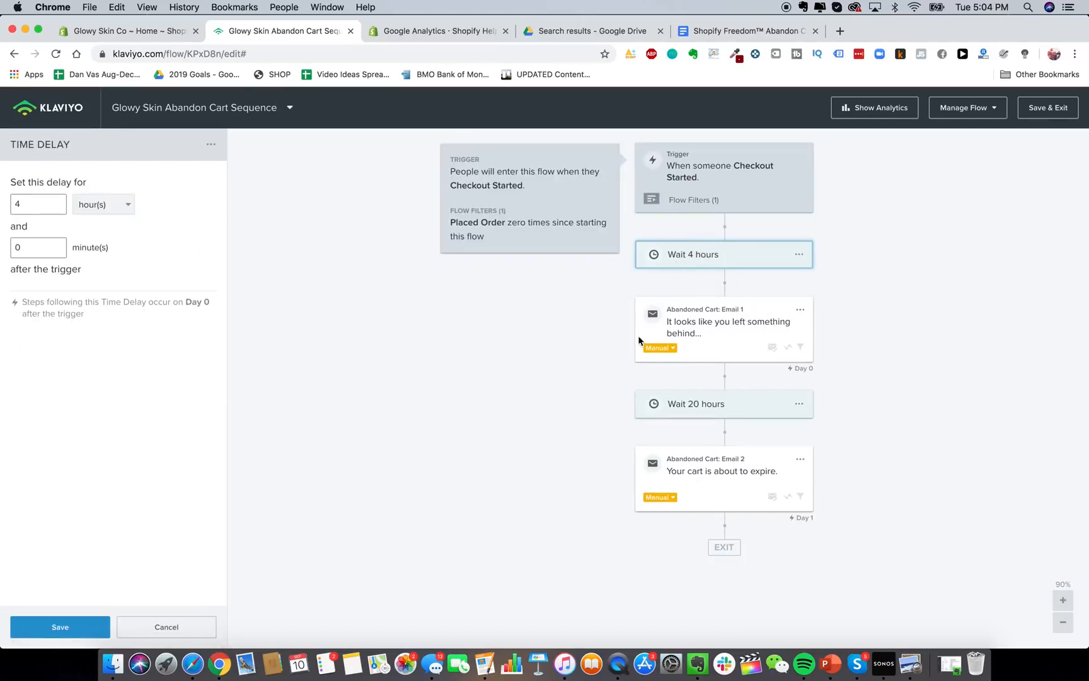
left_click(758, 33)
Scroll through the Email 1 copy (2-hour delay) in the Google Doc, then go back to Klaviyo.
scroll(564, 437, "up", 5)
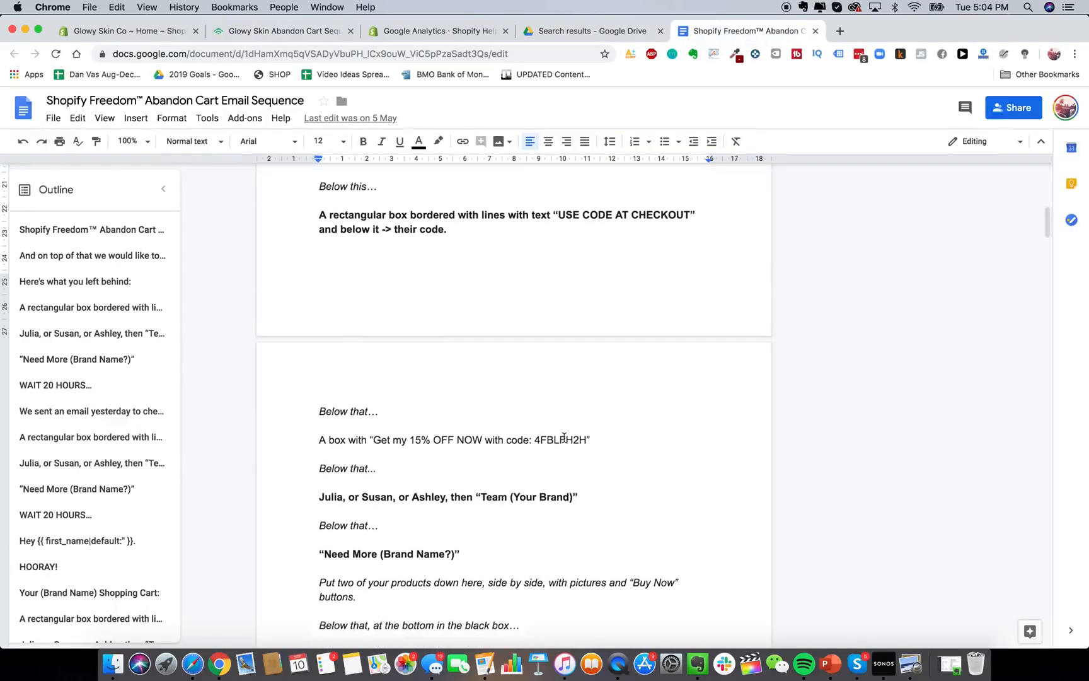
scroll(564, 437, "up", 5)
scroll(562, 445, "down", 1)
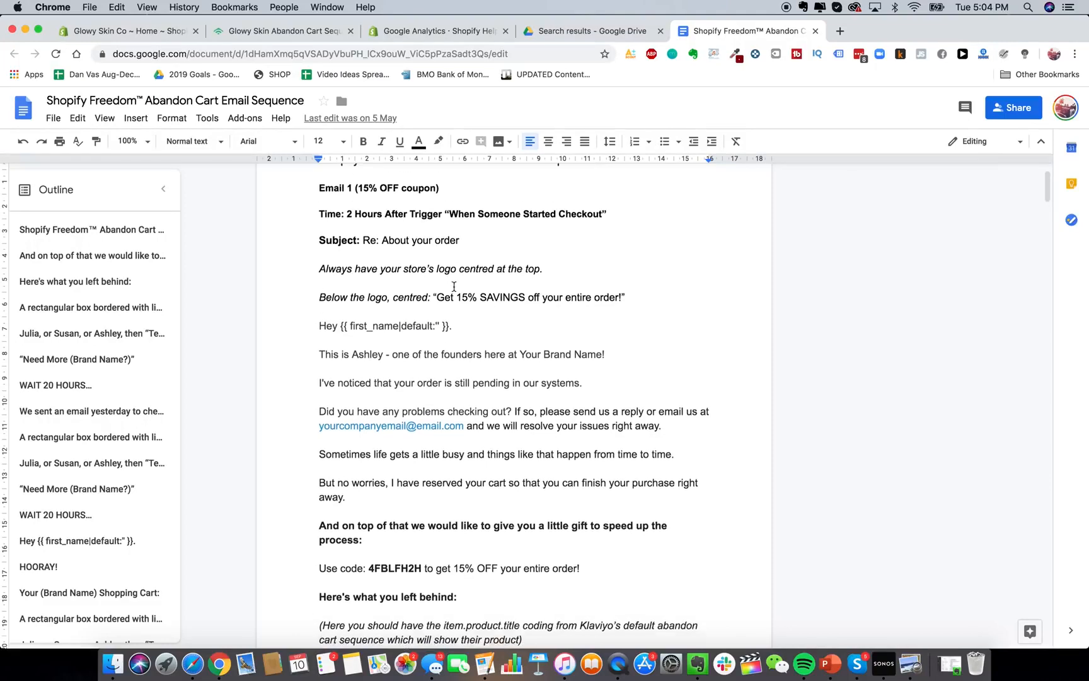
scroll(333, 233, "down", 1)
scroll(403, 384, "down", 15)
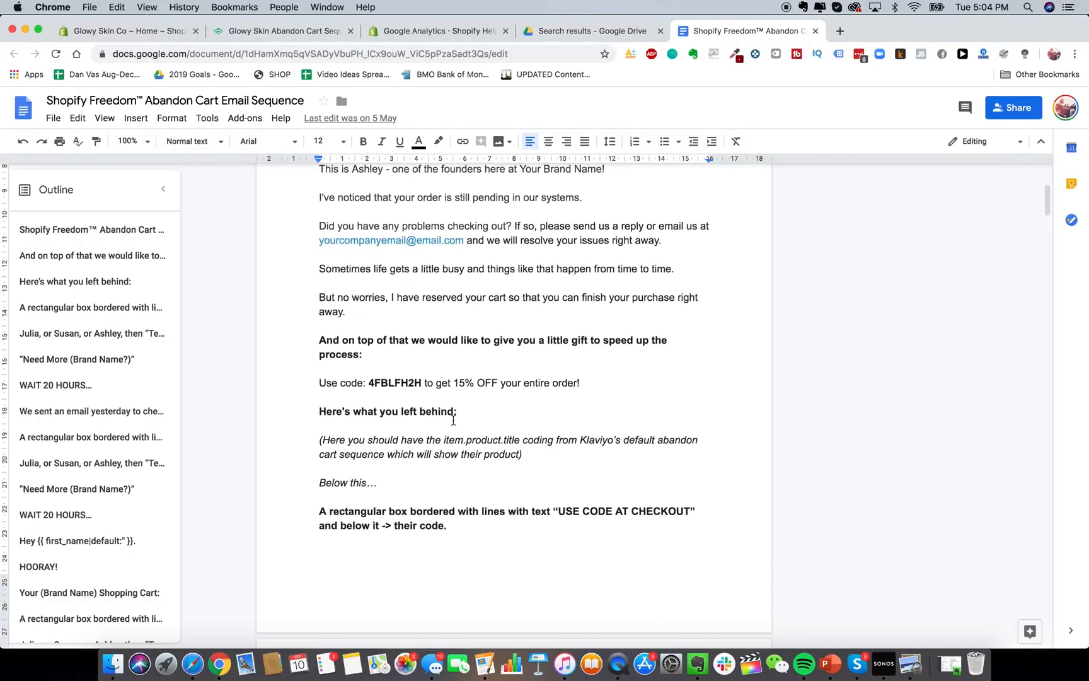
scroll(330, 344, "down", 5)
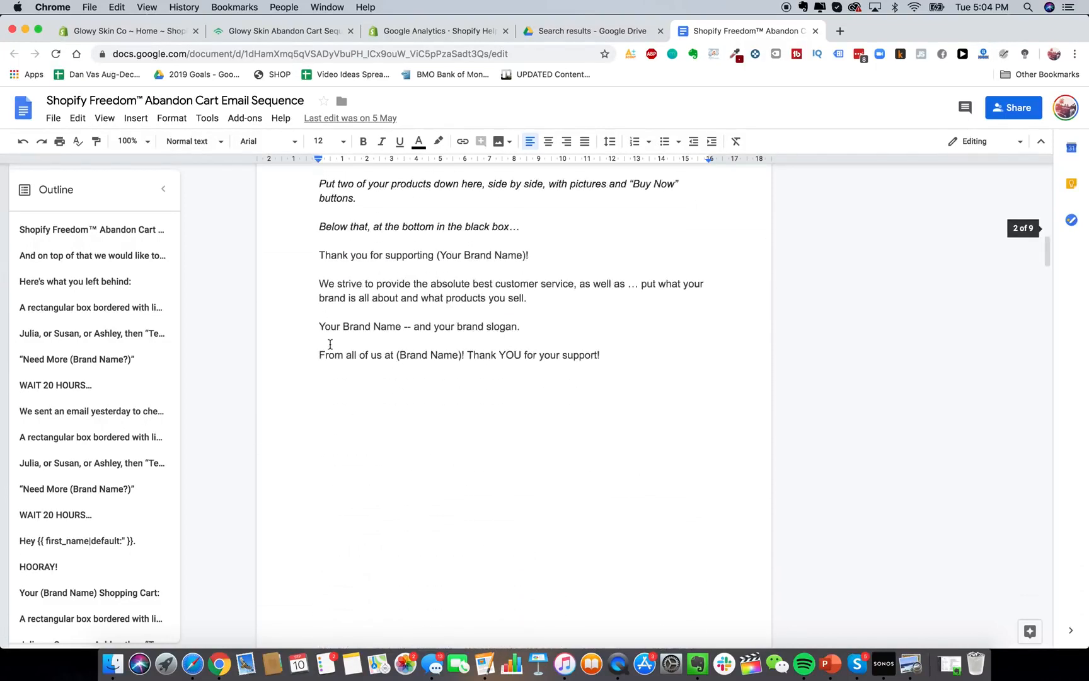
scroll(330, 344, "up", 5)
scroll(330, 344, "down", 10)
scroll(329, 344, "up", 20)
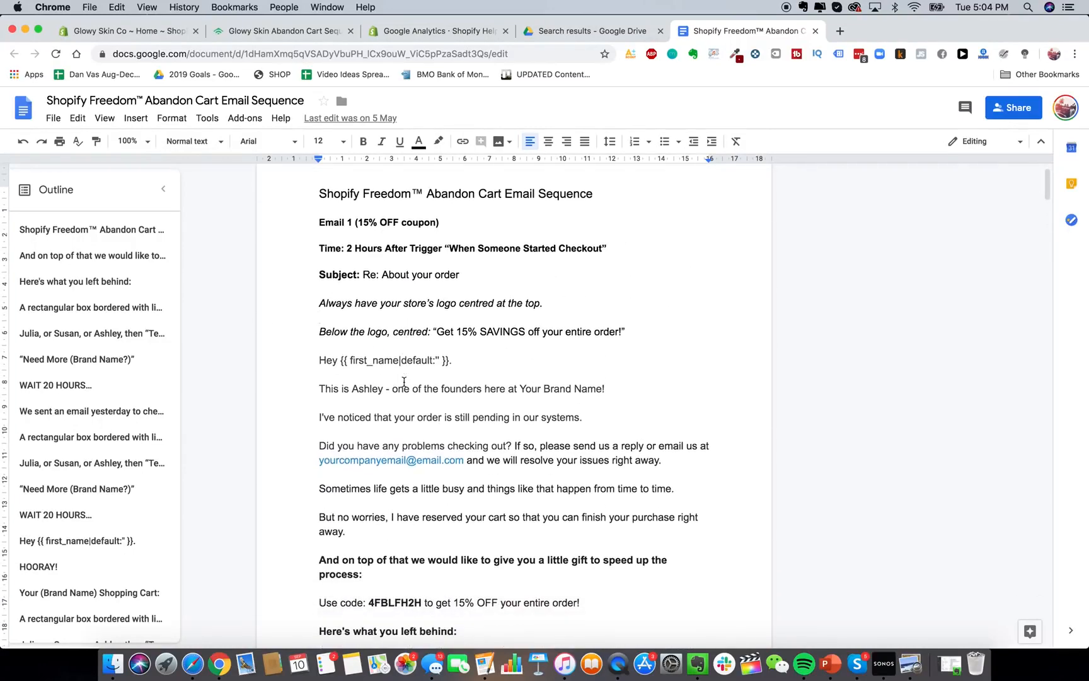
scroll(476, 425, "up", 1)
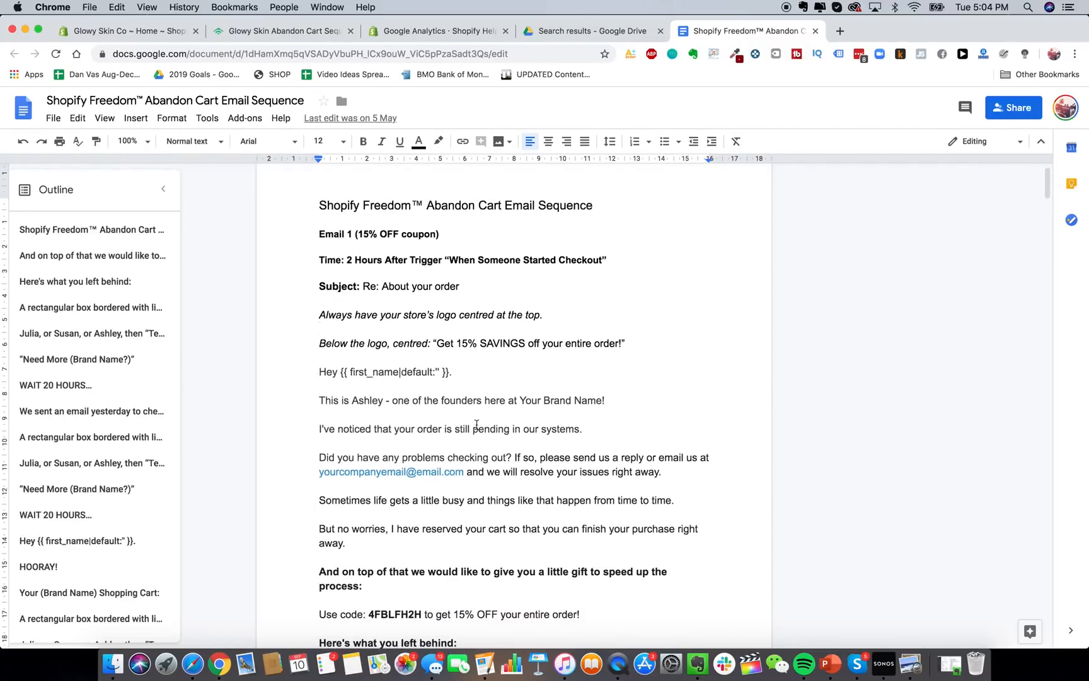
scroll(443, 365, "down", 3)
scroll(434, 362, "up", 2)
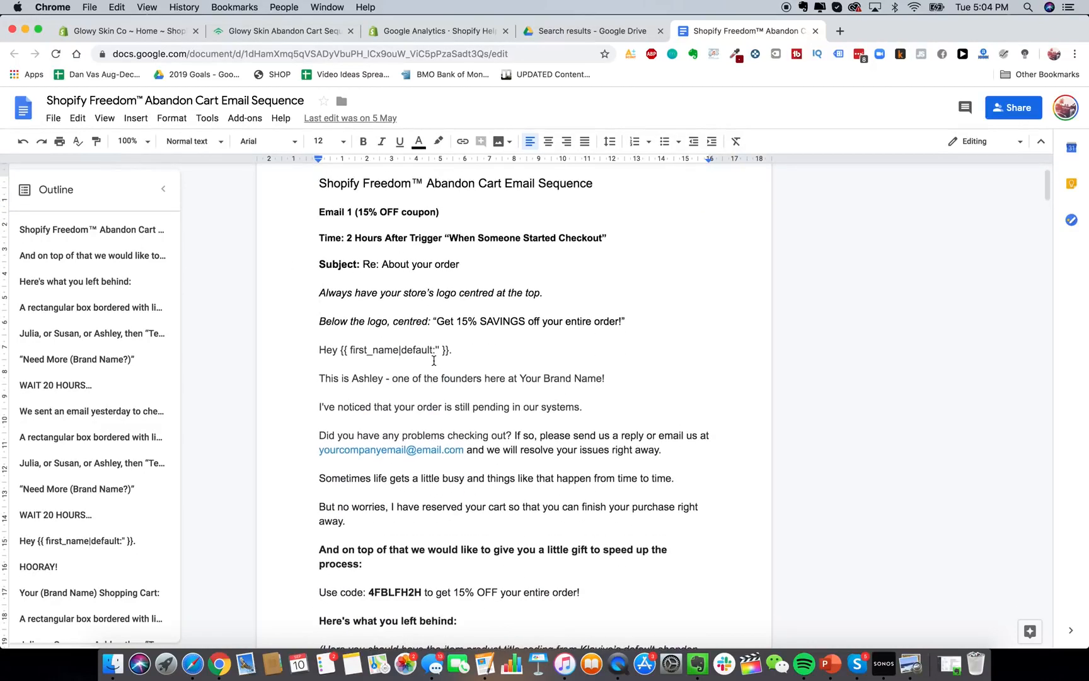
scroll(433, 357, "down", 3)
scroll(433, 358, "up", 2)
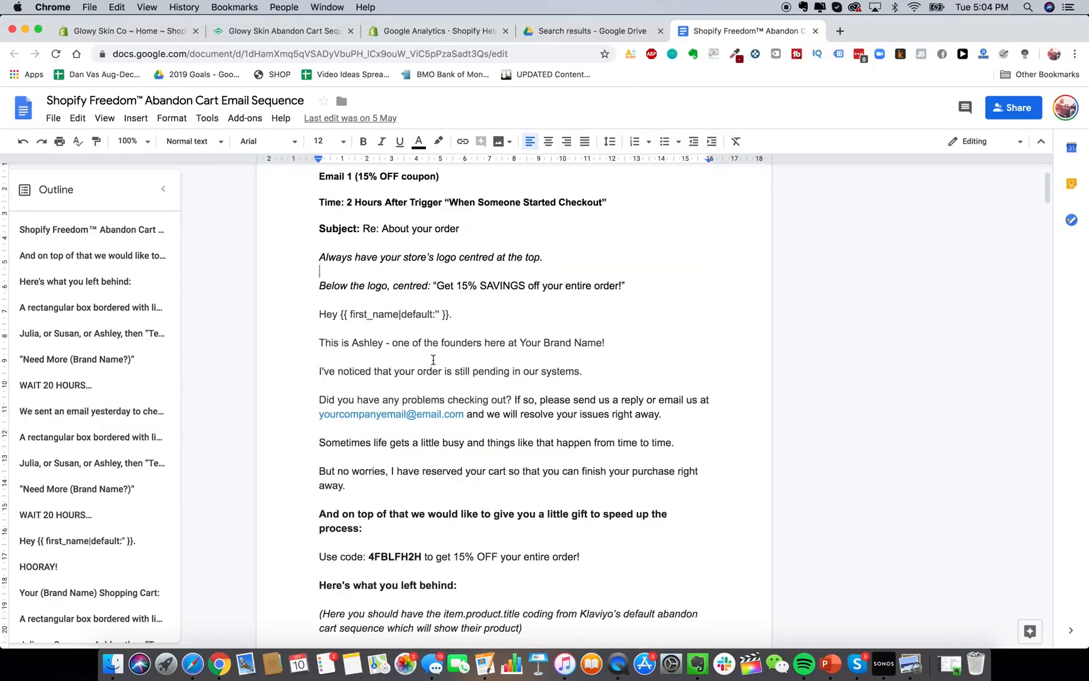
scroll(433, 360, "up", 1)
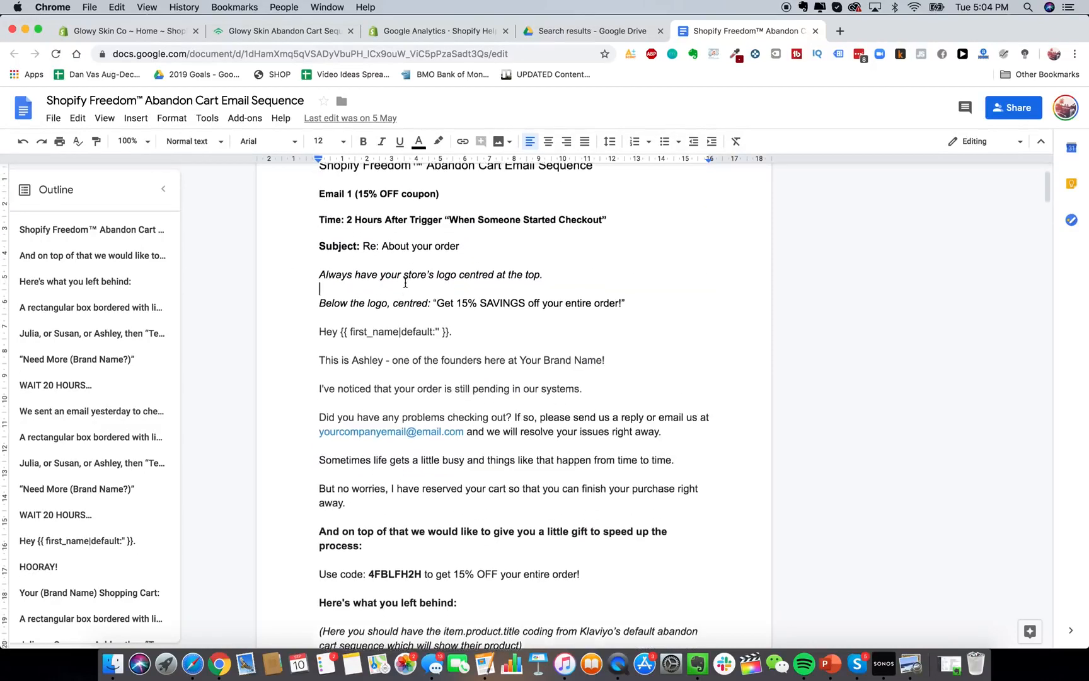
left_click(295, 38)
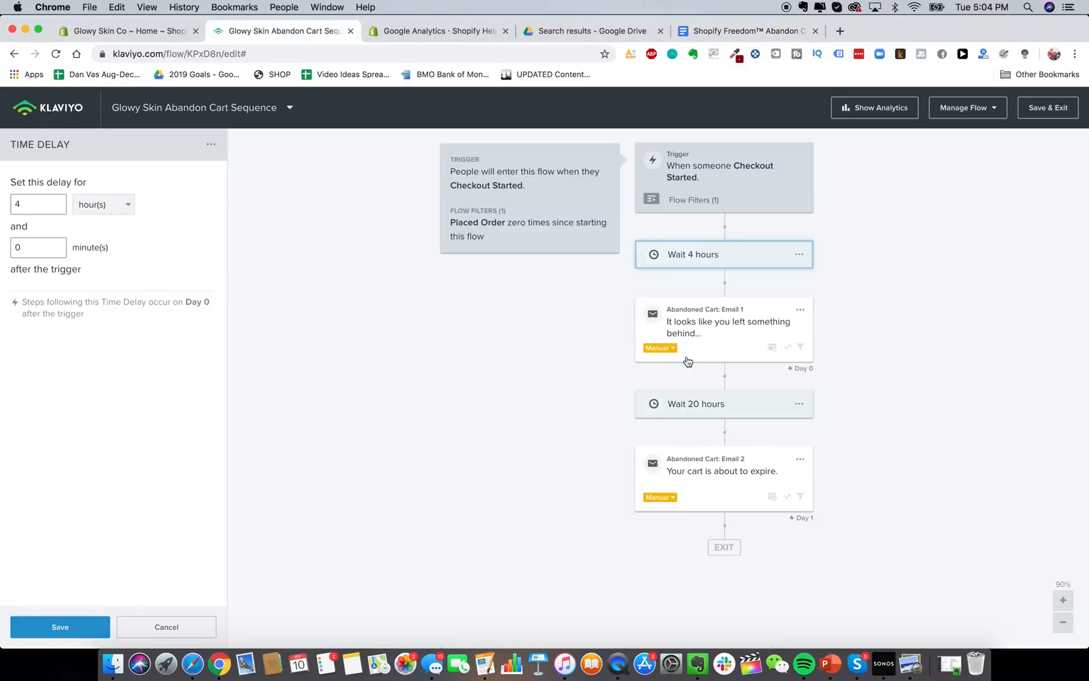
Delete the second email and the 20-hour wait from the flow.
left_click(799, 459)
left_click(822, 517)
left_click(693, 257)
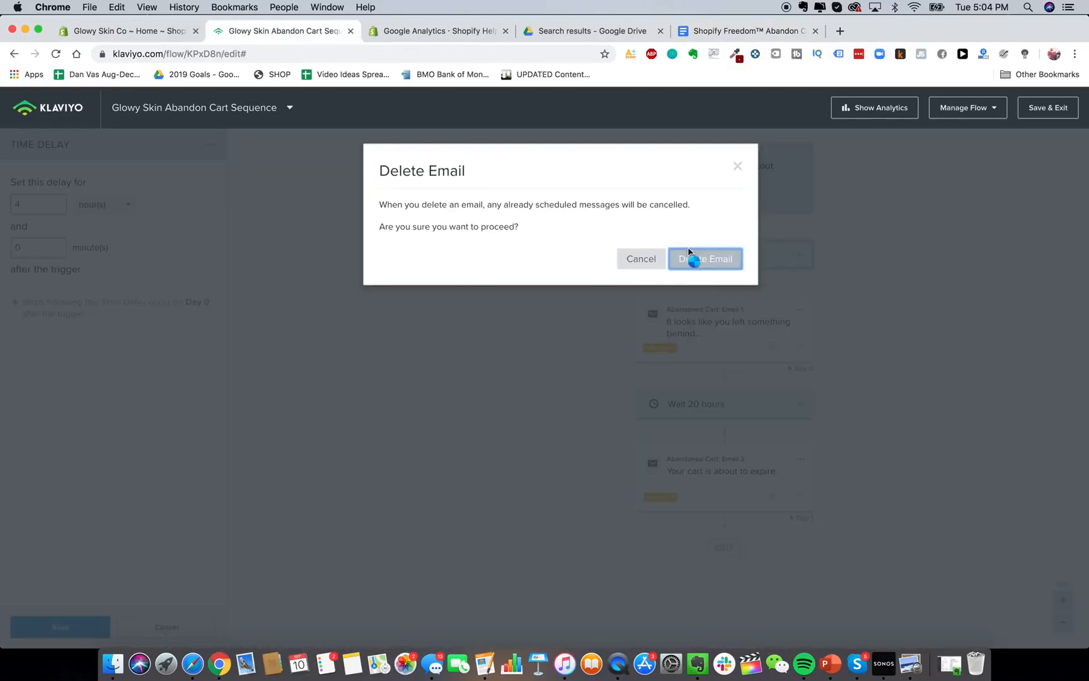
left_click(799, 404)
left_click(816, 430)
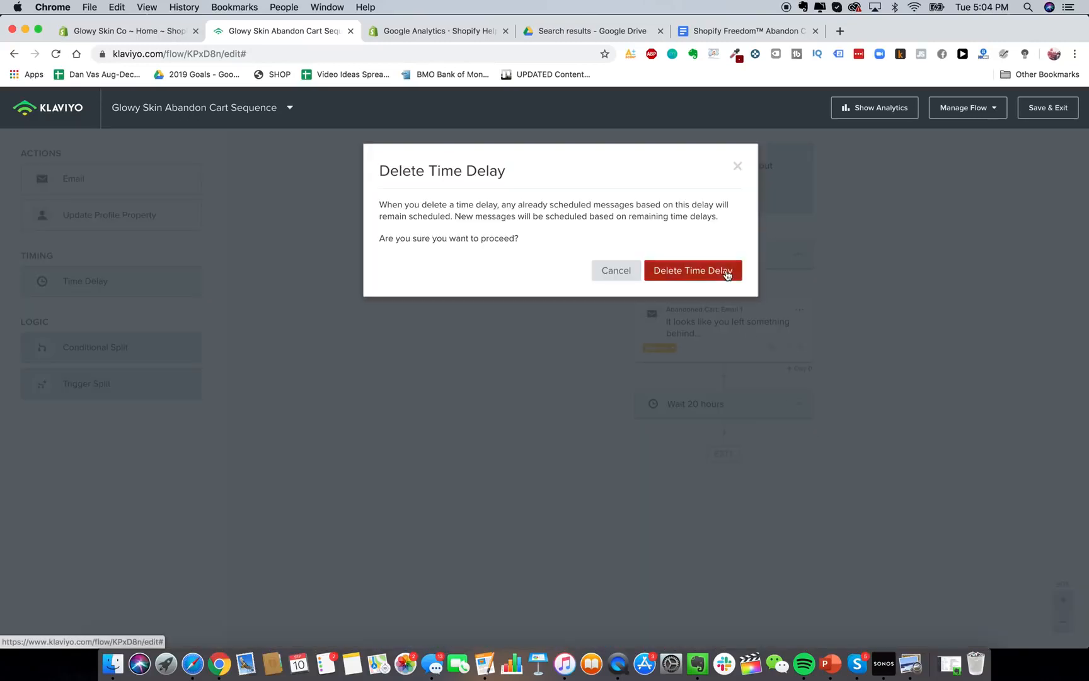
left_click(720, 272)
Edit Email 1's sender name to Glowy Skin and select its subject line for replacement.
left_click(743, 321)
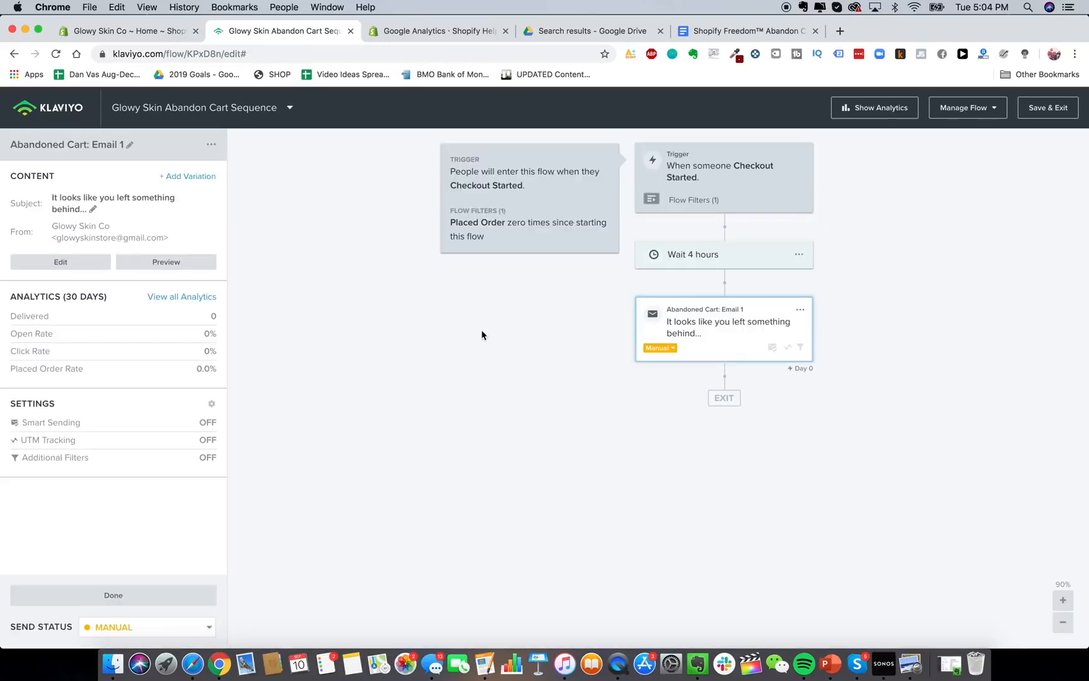
left_click(63, 262)
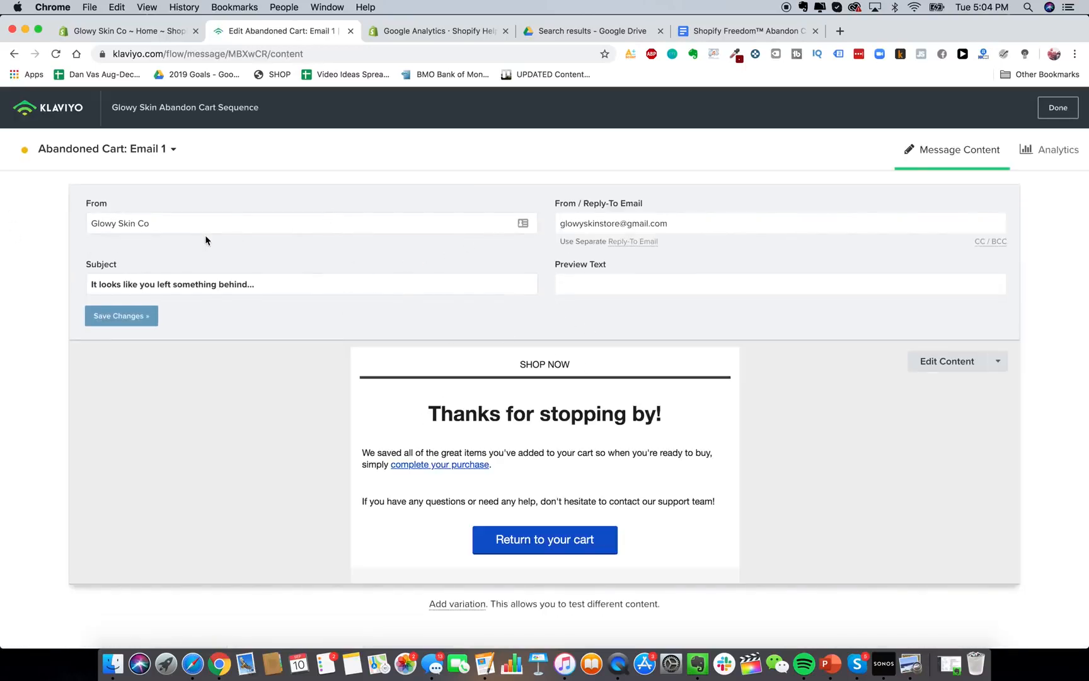
left_click(168, 225)
key("BackSpace")
key("BackSpace")
key("BackSpace")
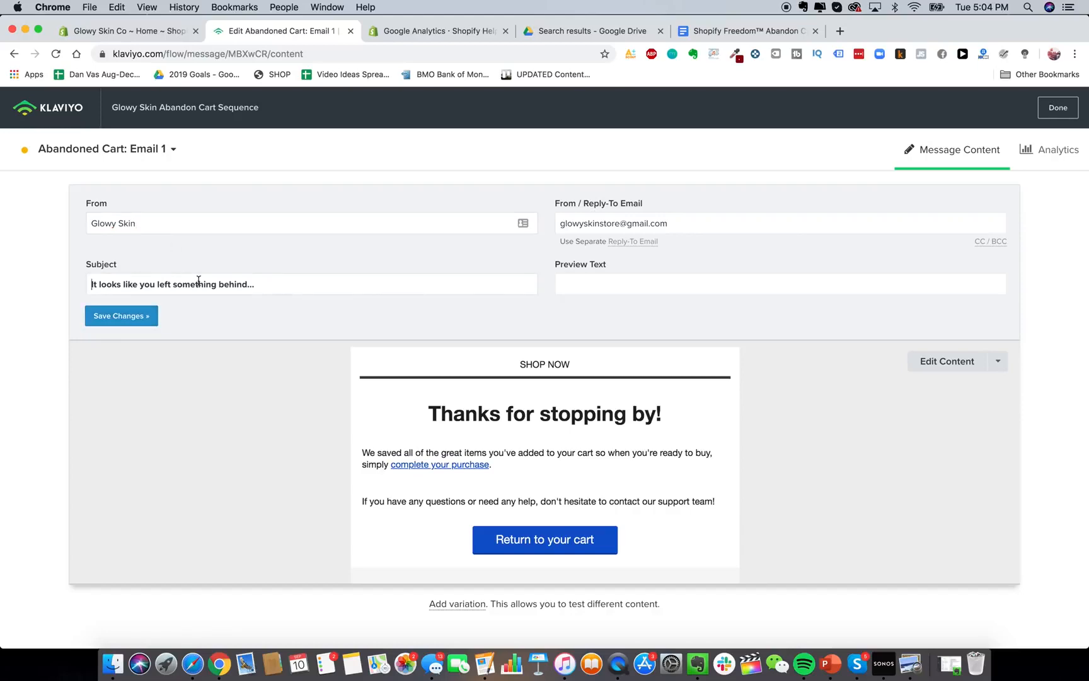
triple_click(239, 286)
left_click(749, 32)
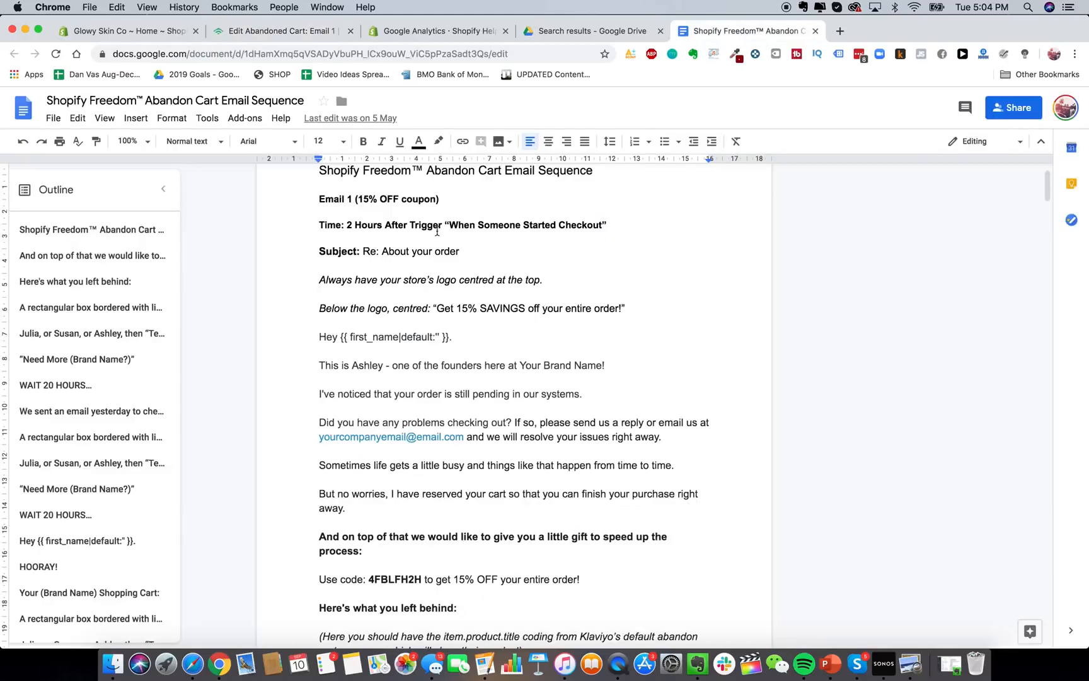
Copy 'Re: About your order' from the doc into Email 1's subject line.
left_click_drag(460, 252, 363, 251)
key("cmd+c")
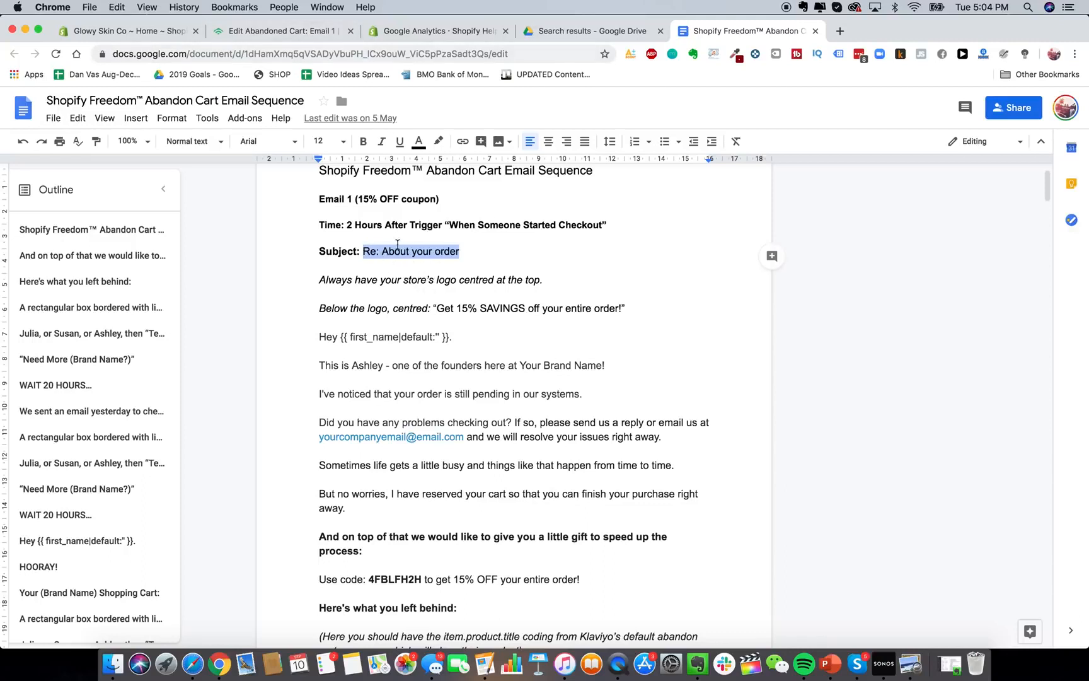
left_click(301, 31)
key("cmd+v")
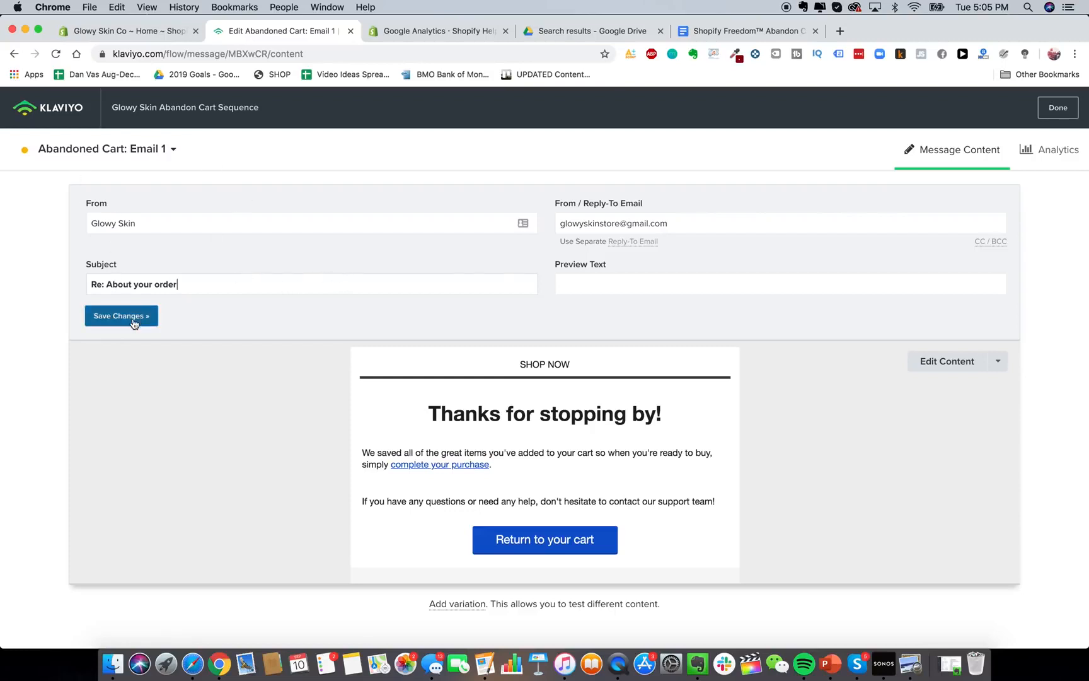
Save the new sender and subject, and open Email 1 in the drag-and-drop editor.
left_click(947, 360)
left_click(316, 363)
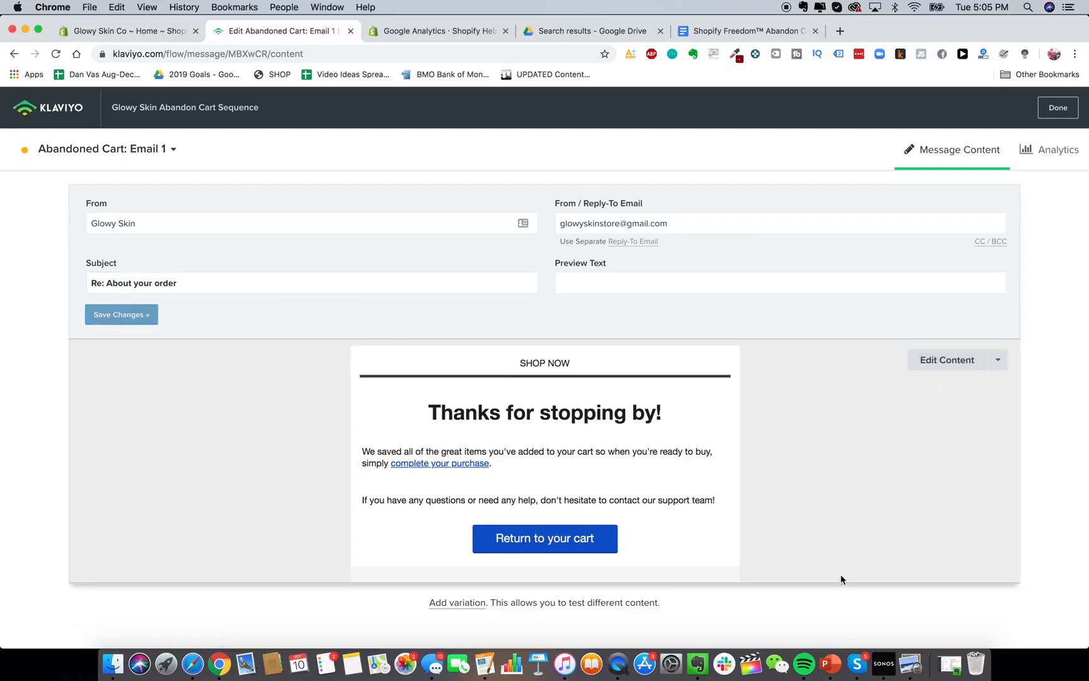
left_click(929, 370)
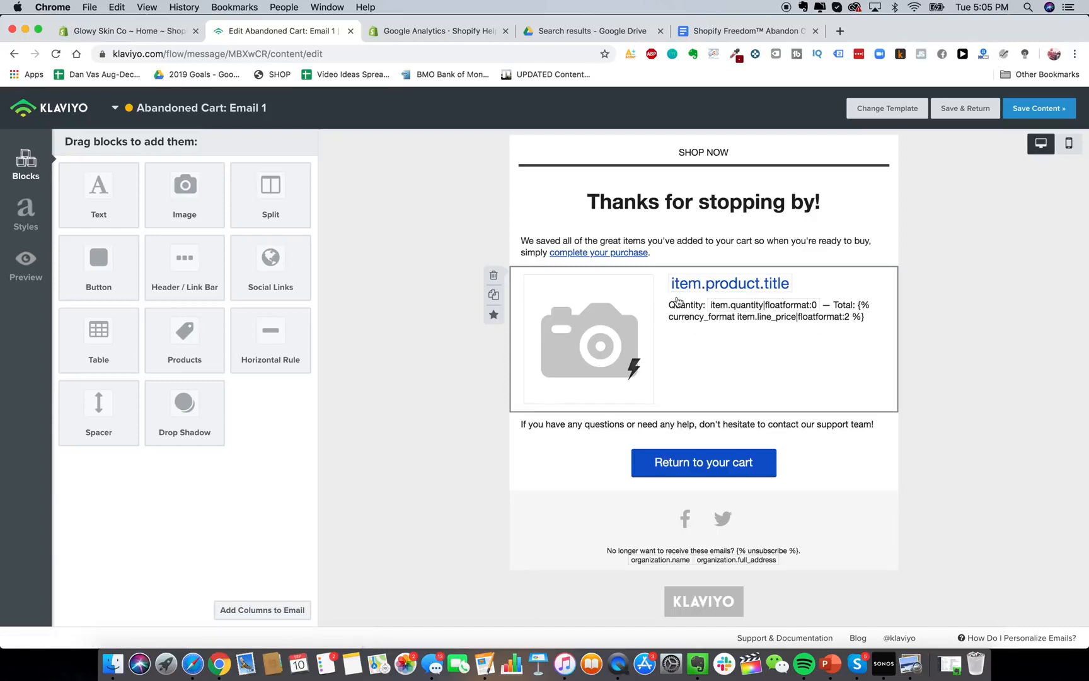
Add an Image block to the email header and upload the GS.png GlowySkin logo.
left_click(725, 31)
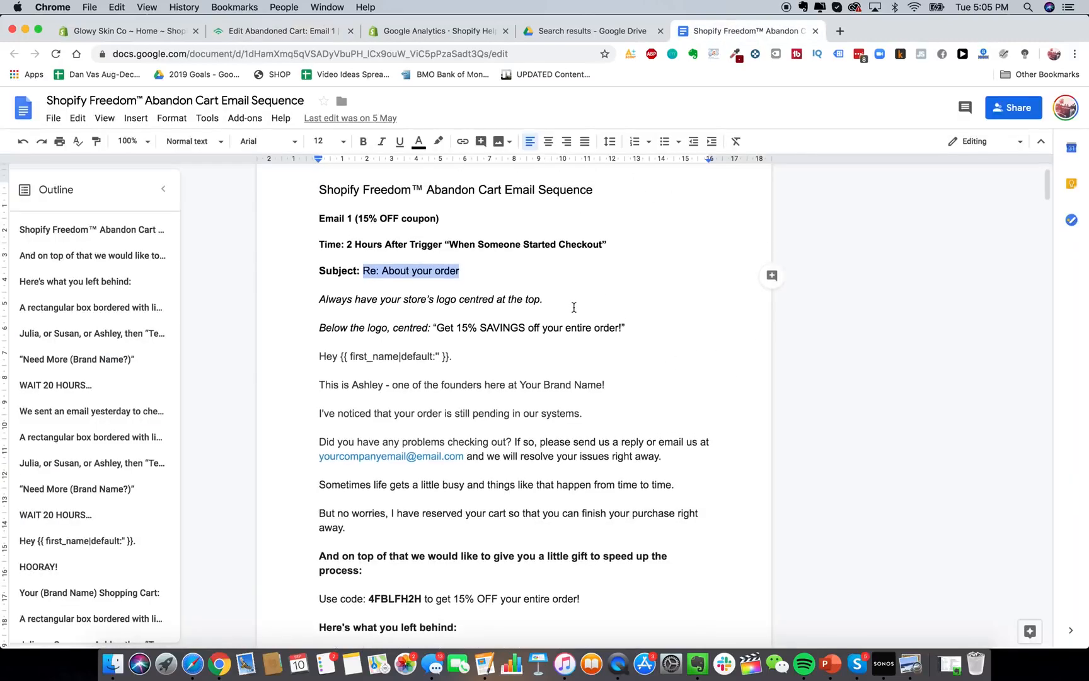
left_click(294, 35)
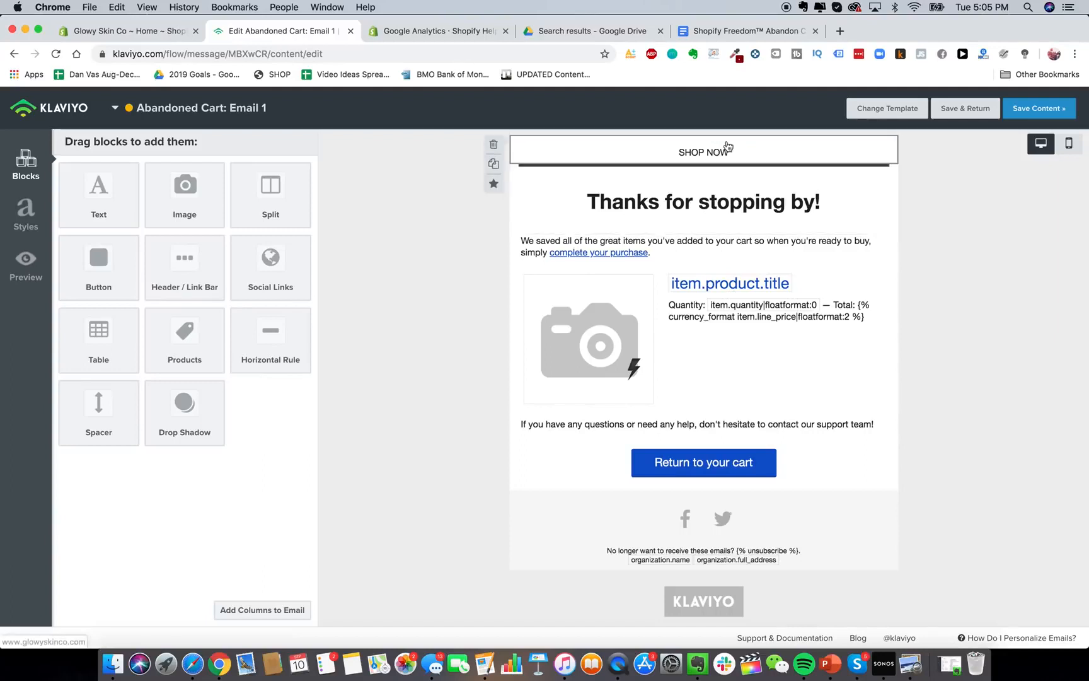
left_click_drag(185, 189, 653, 146)
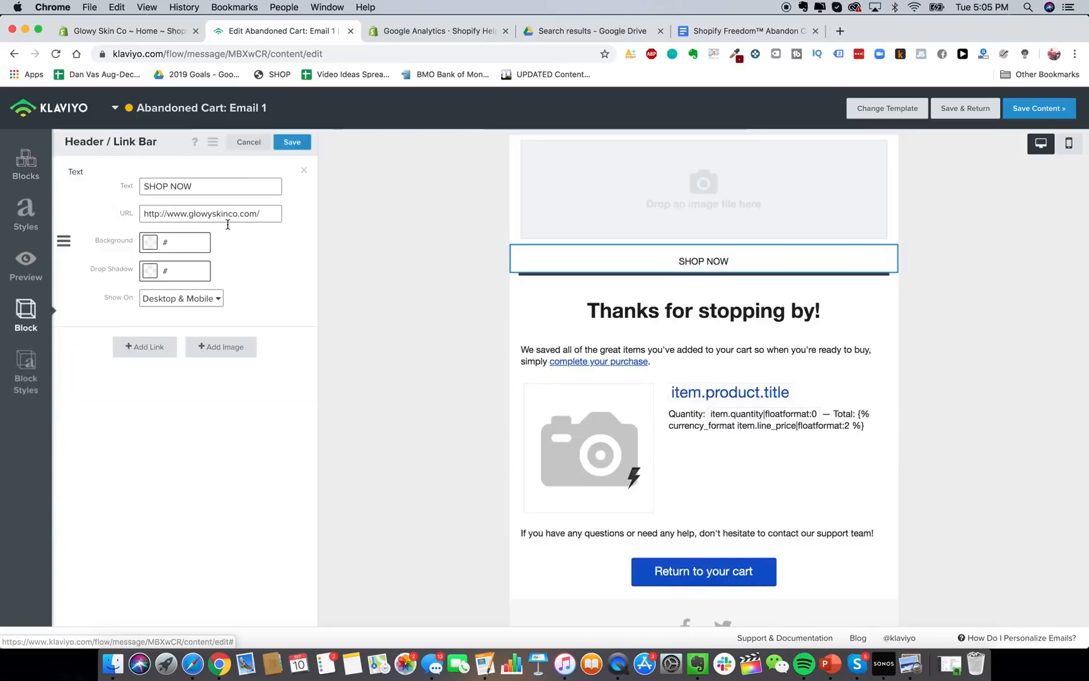
left_click(222, 346)
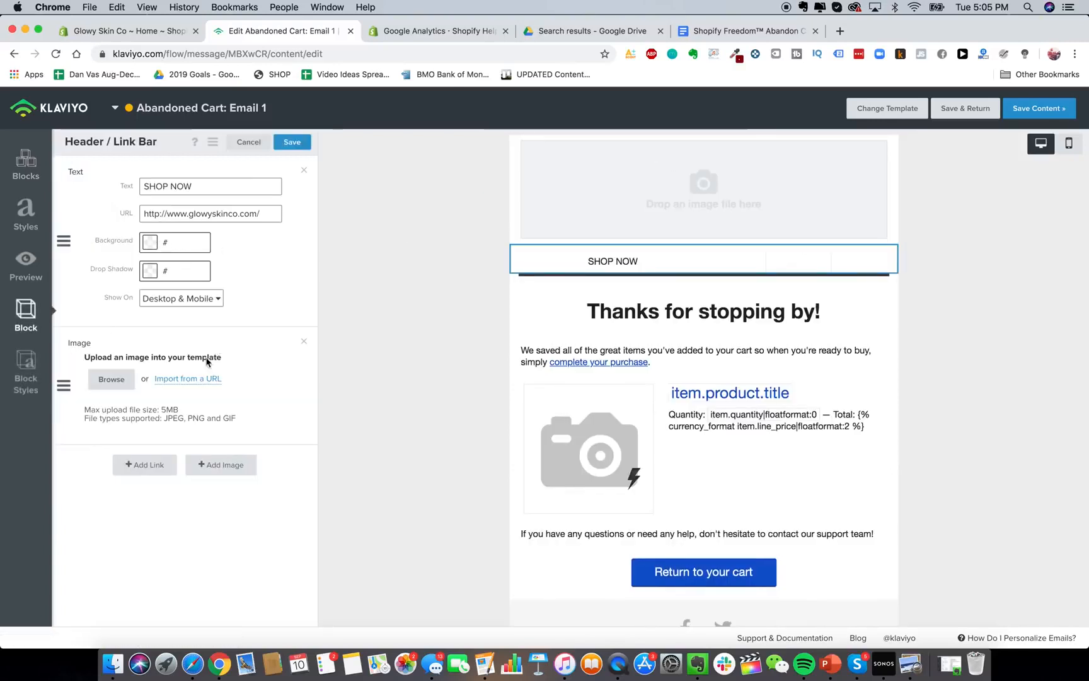
left_click(111, 379)
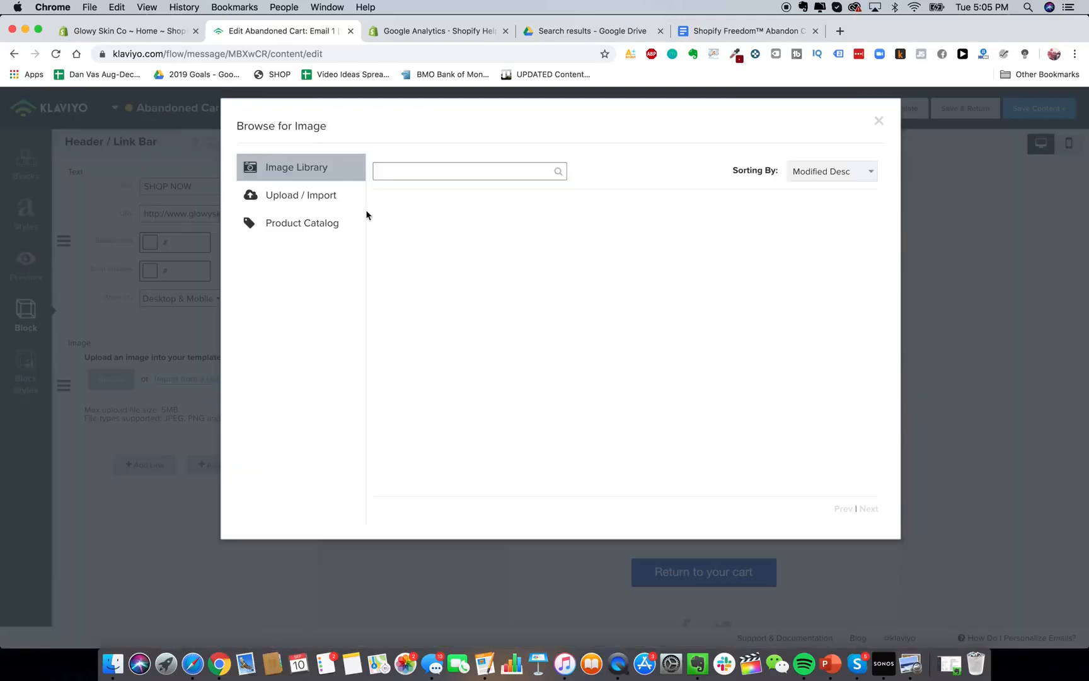
left_click(278, 209)
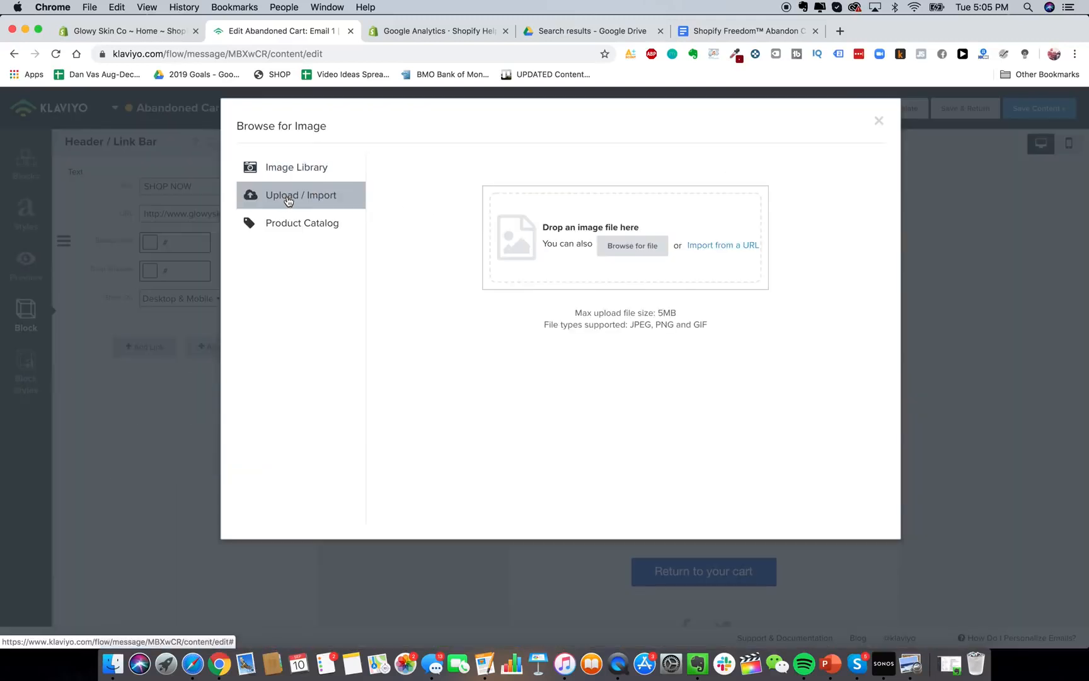
left_click(113, 663)
left_click_drag(523, 332, 560, 198)
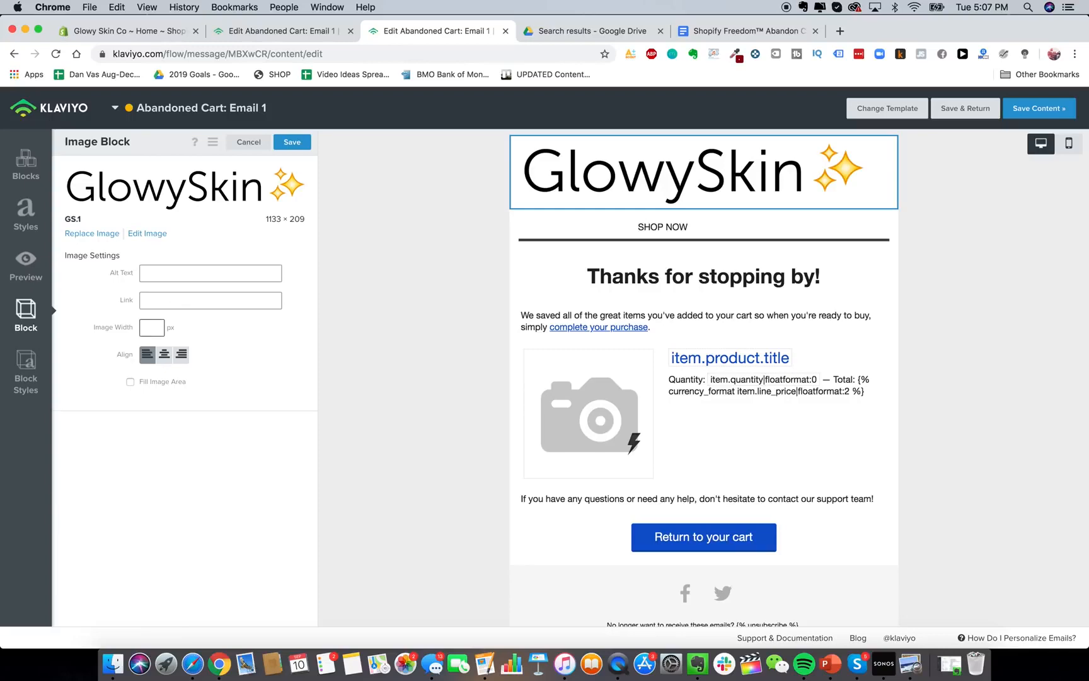
Set the logo width to 280 px, centre it, and tick Fill Image Area.
type("3400")
key("BackSpace")
key("BackSpace")
key("BackSpace")
key("BackSpace")
type("20")
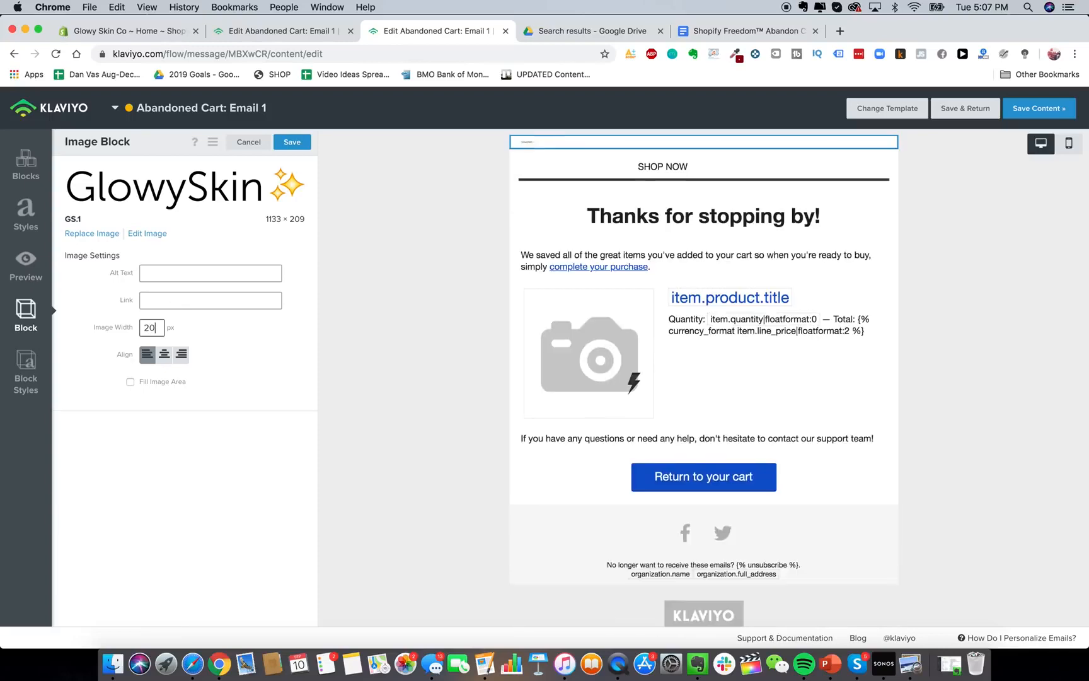
type("0")
left_click(164, 354)
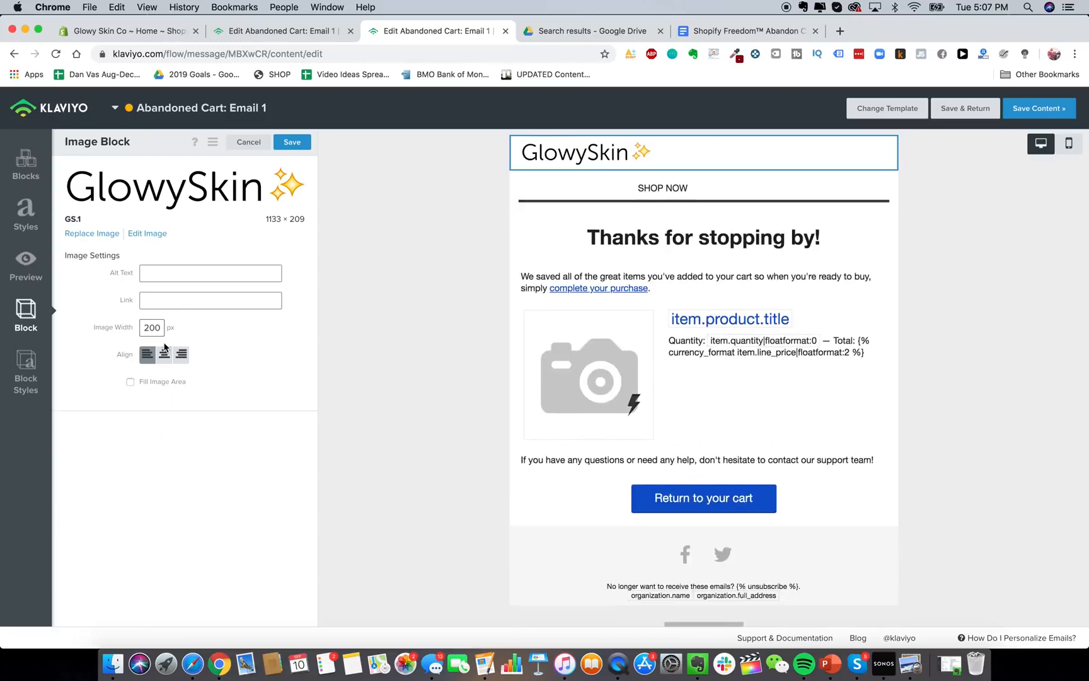
double_click(159, 328)
type("250")
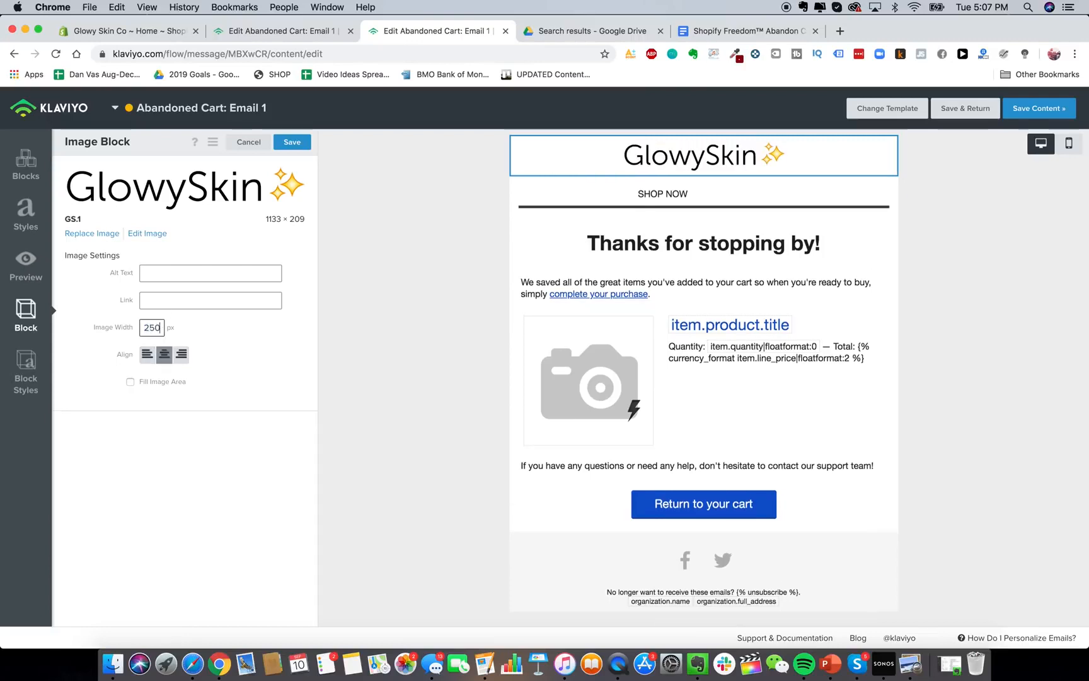
key("BackSpace")
key("BackSpace")
type("80")
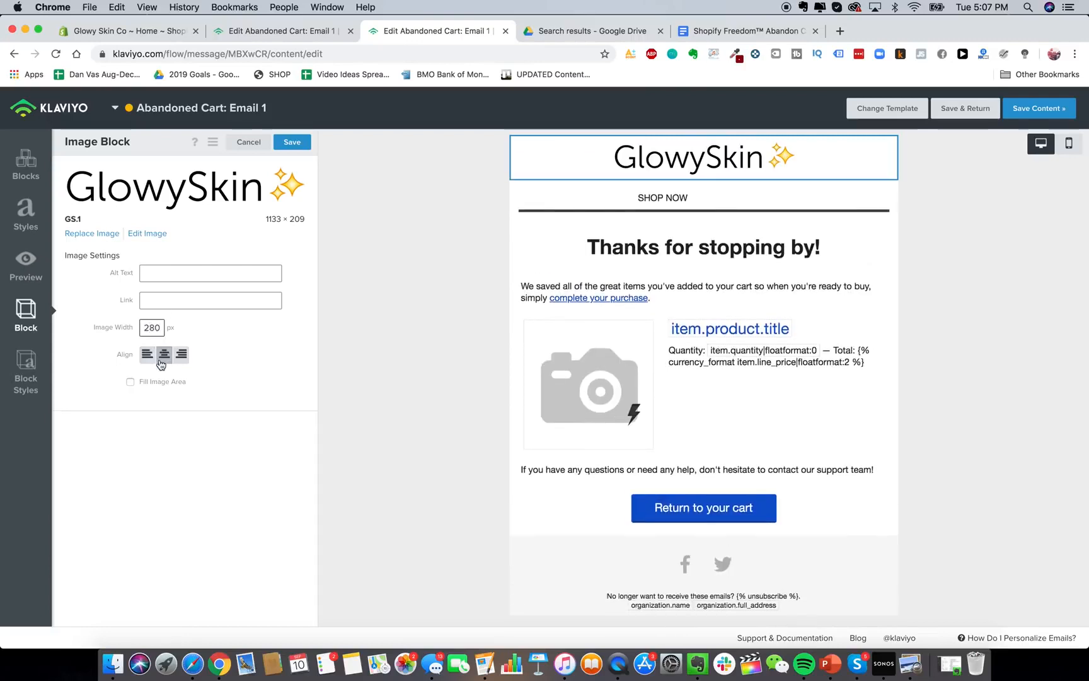
left_click(161, 383)
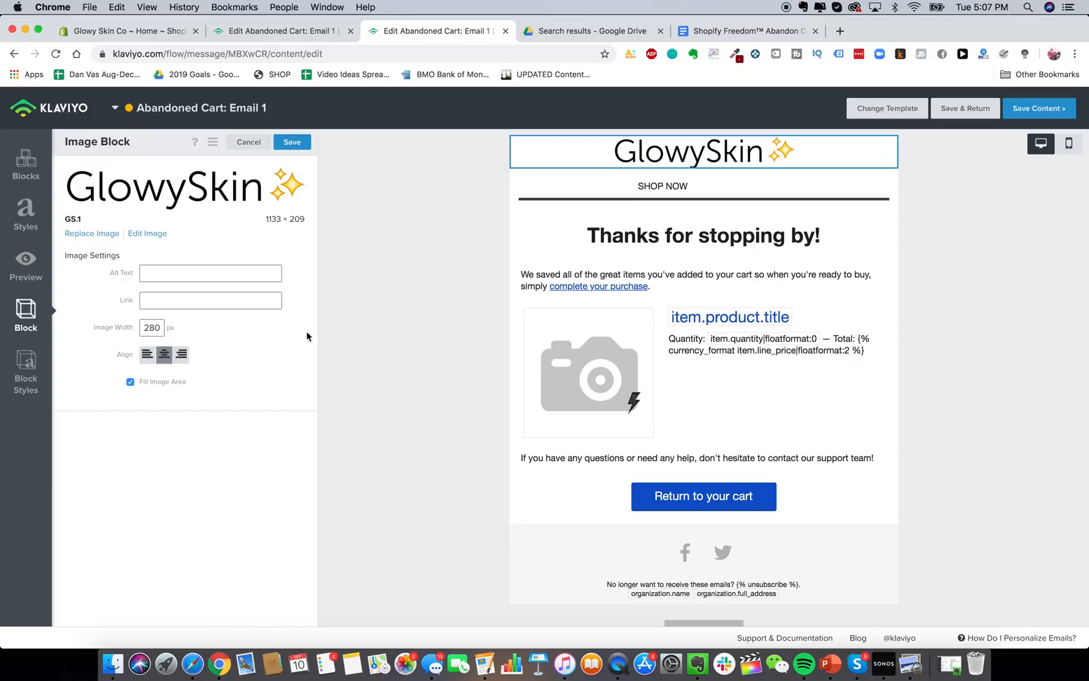
Delete the SHOP NOW link bar block from the email.
left_click(567, 185)
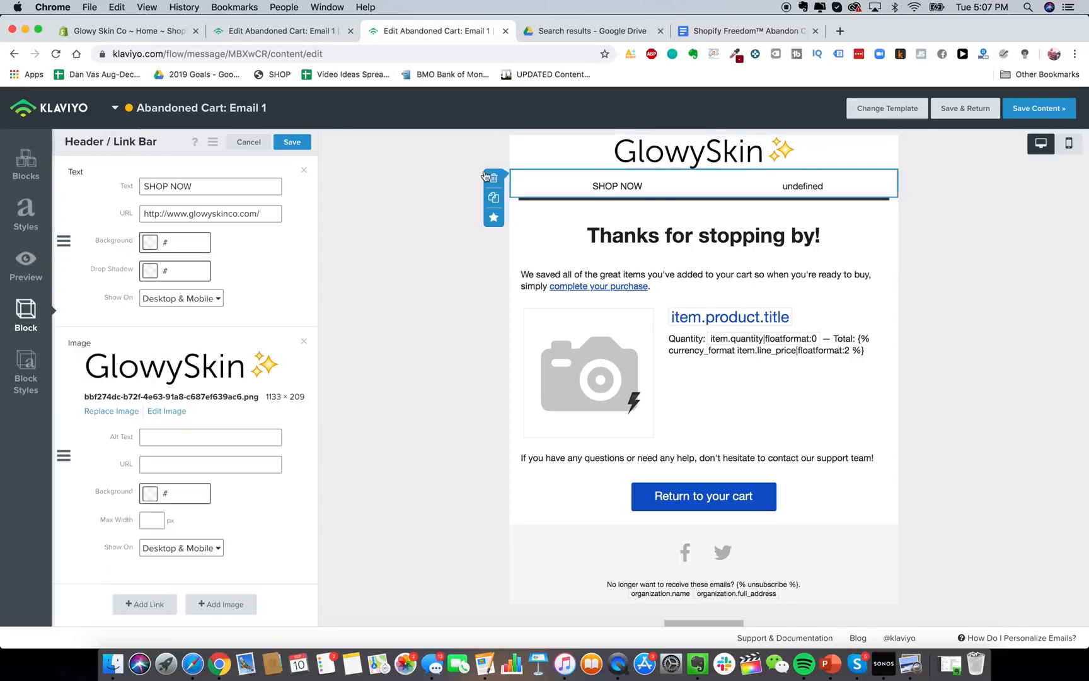
left_click(494, 178)
left_click(693, 236)
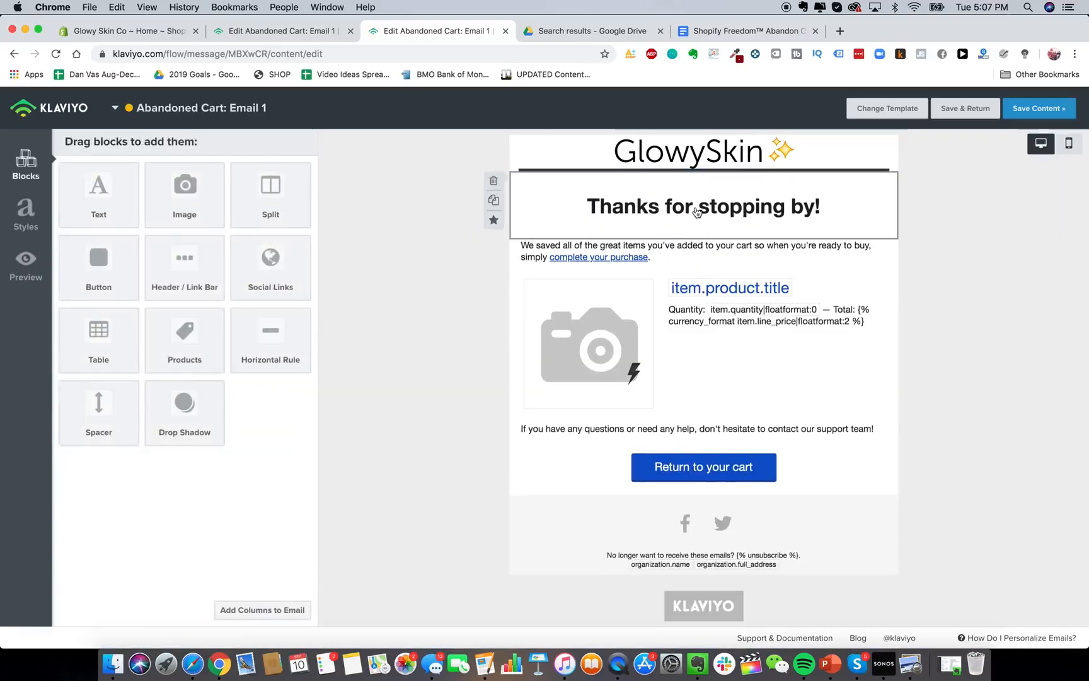
Replace the 'Thanks for stopping by!' heading with 'Get 15% OFF Your Order!'.
left_click(677, 215)
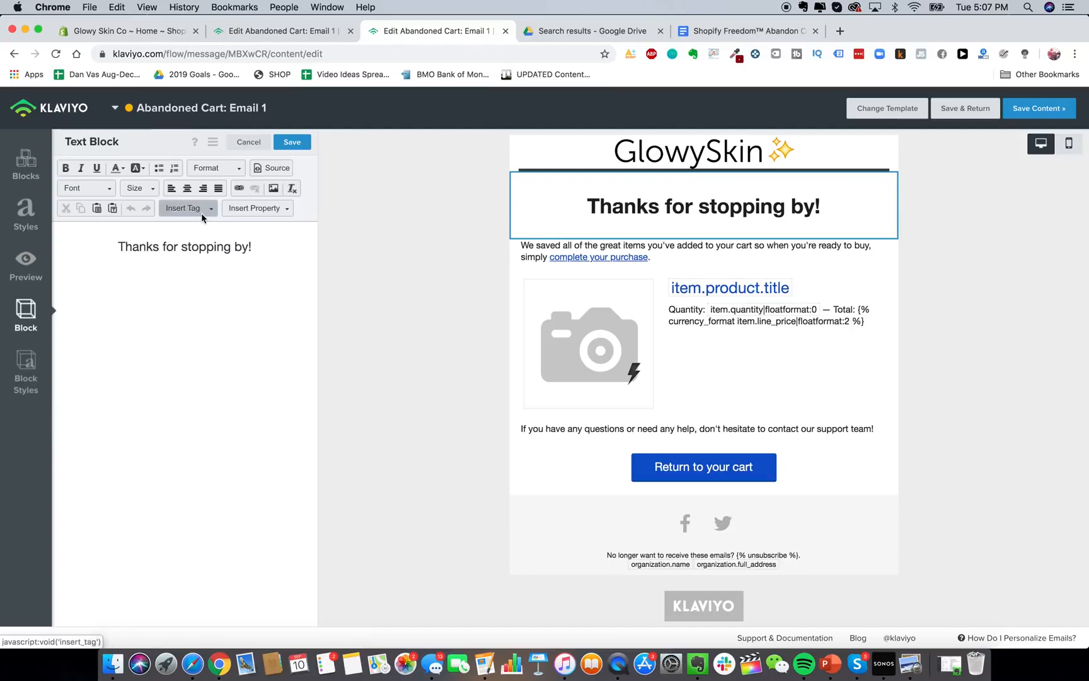
left_click(736, 30)
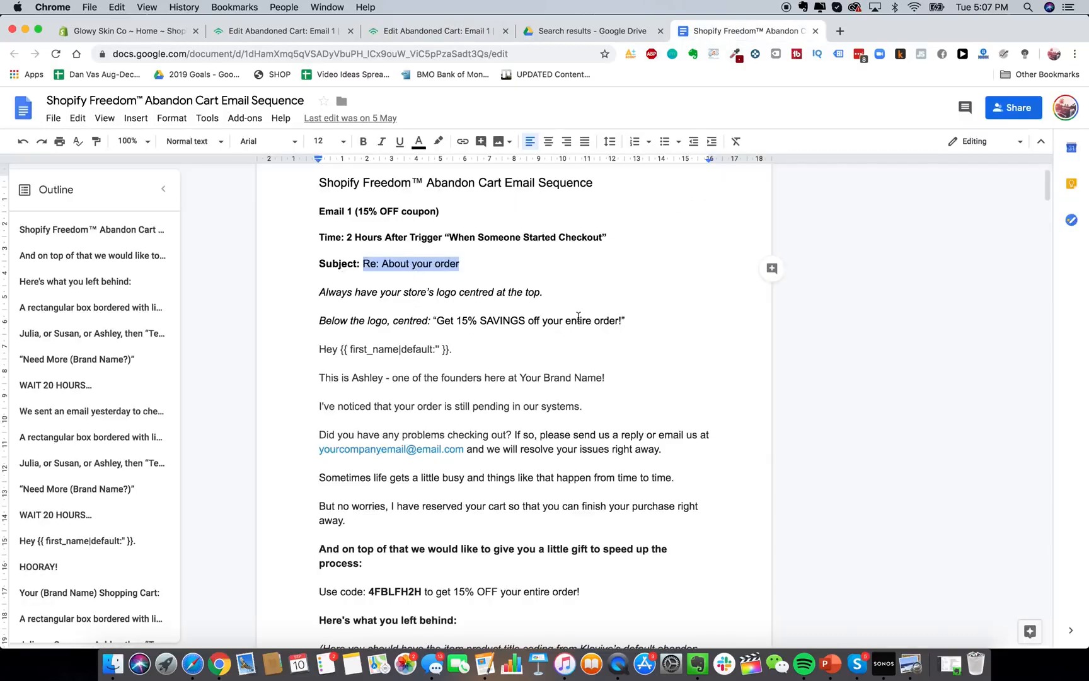
left_click(314, 32)
triple_click(215, 257)
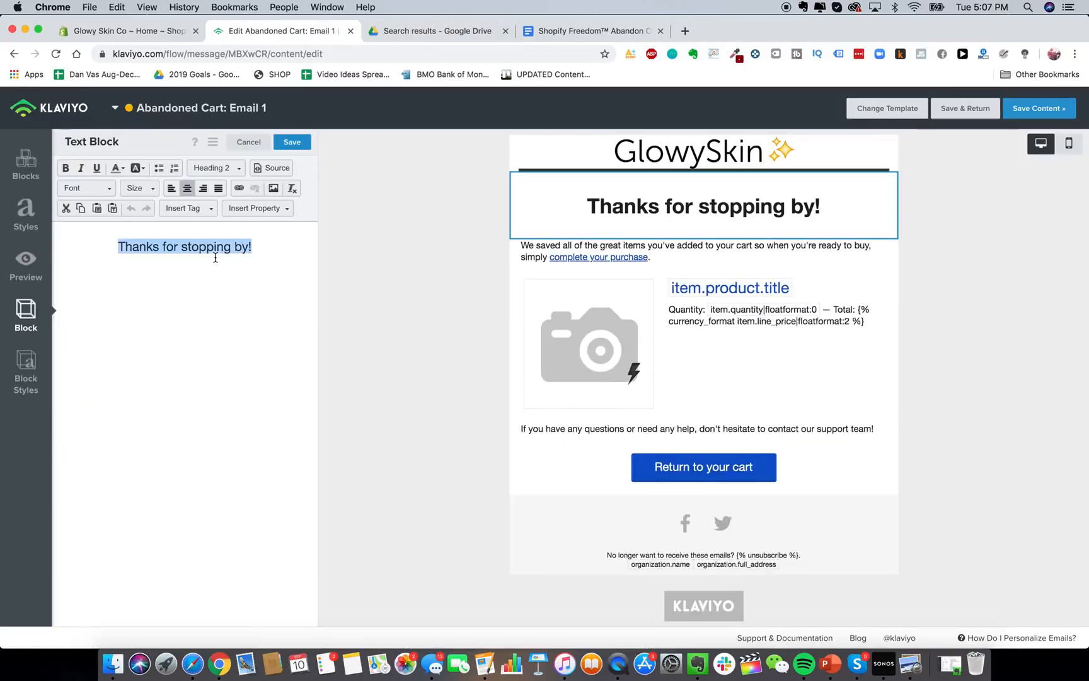
type("Get 15% OFF ")
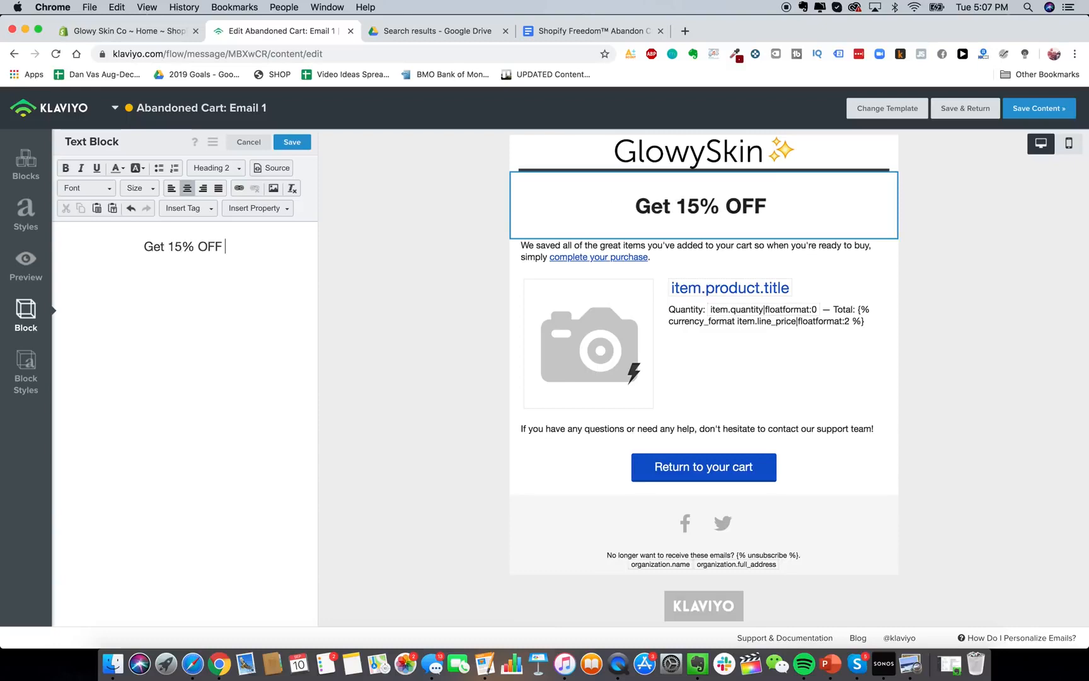
type("Your Order")
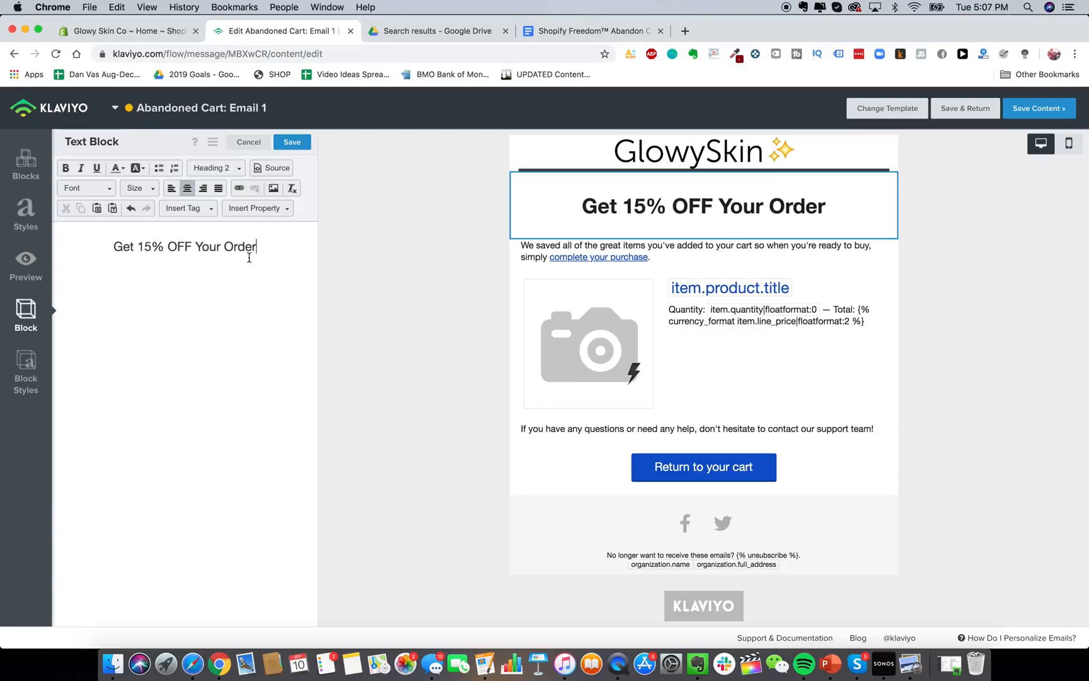
type("!")
left_click(605, 30)
Copy the doc's email body from 'Hey {{ first_name' through 'Here's what you left behind:'.
scroll(520, 345, "down", 3)
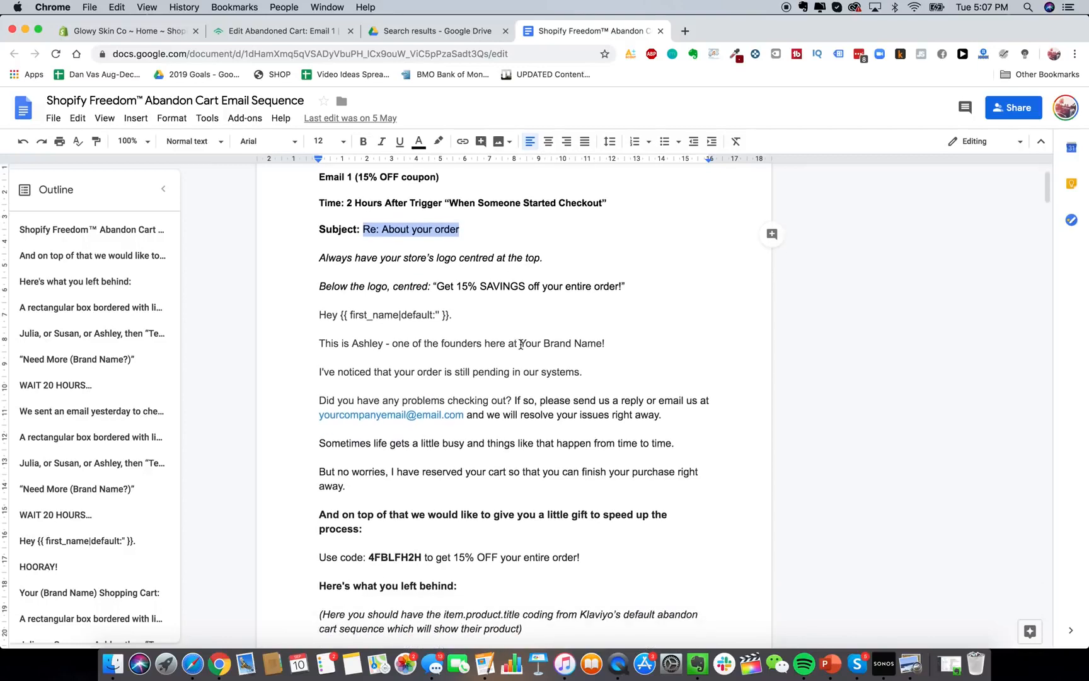
scroll(525, 287, "down", 2)
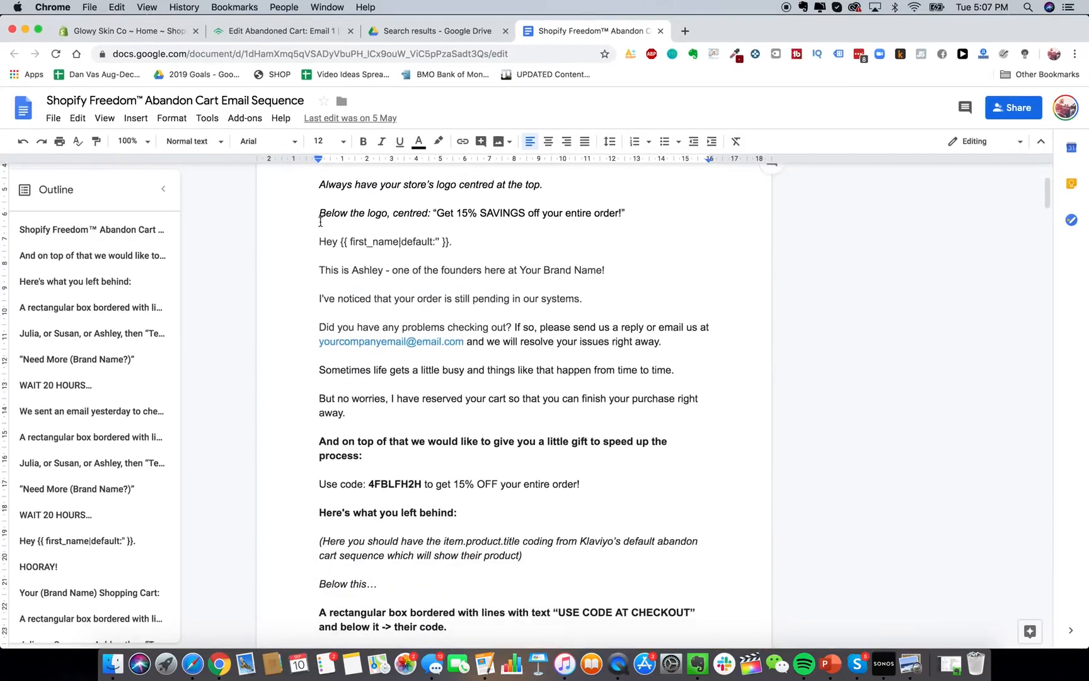
left_click_drag(316, 242, 454, 516)
left_click(361, 241)
double_click(363, 269)
left_click(363, 274)
scroll(363, 274, "up", 1)
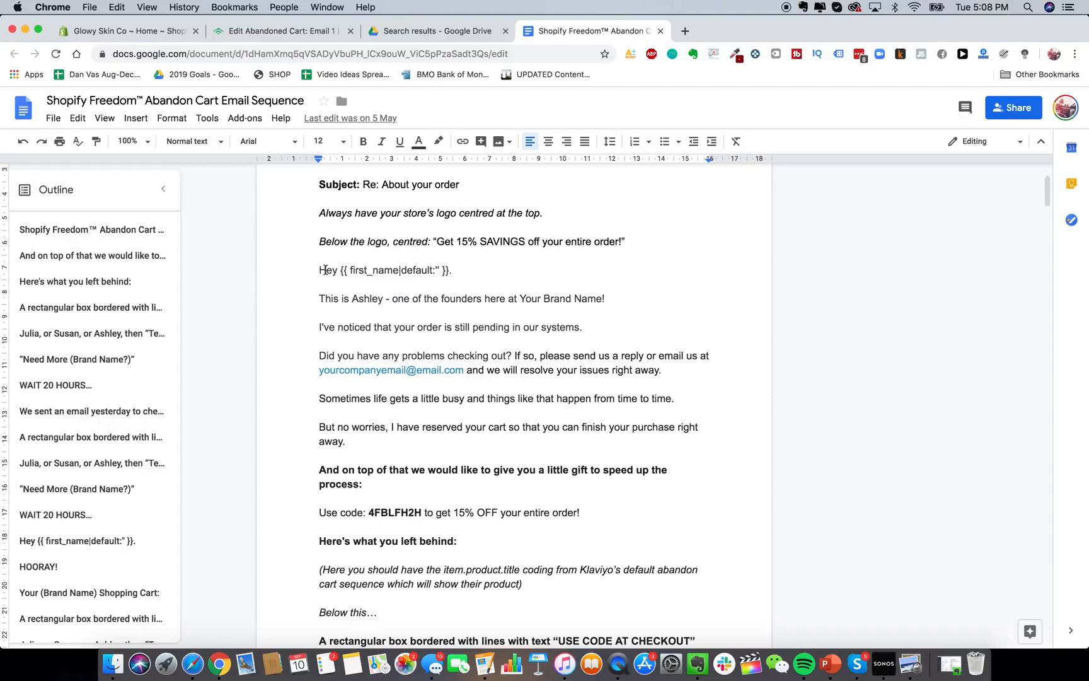
scroll(307, 259, "down", 1)
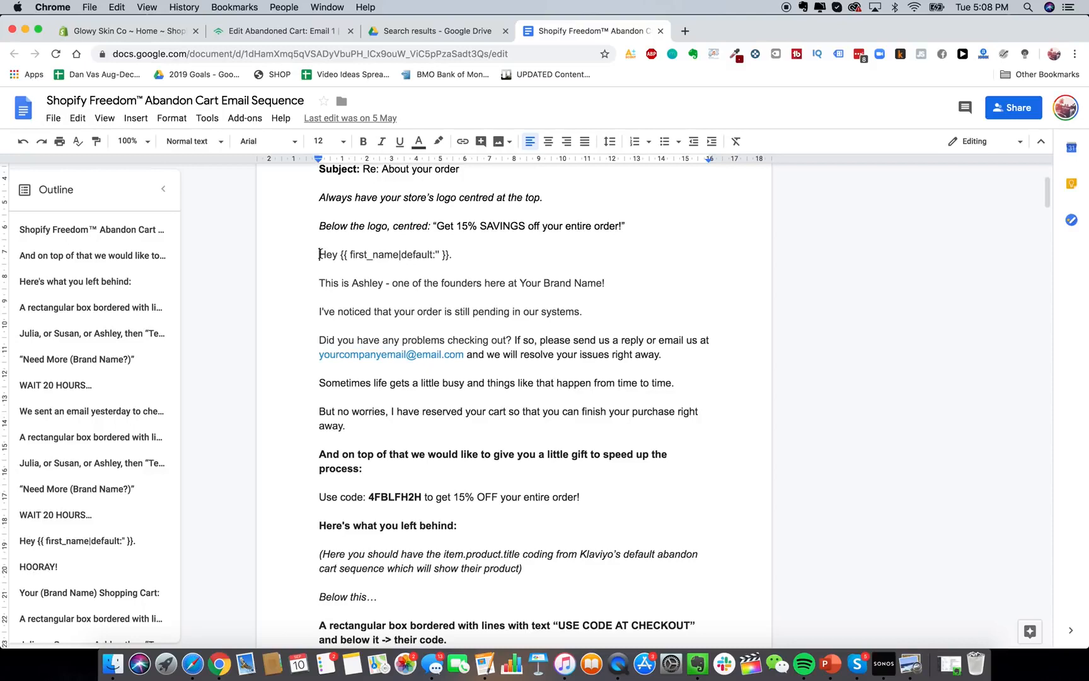
left_click_drag(319, 254, 536, 540)
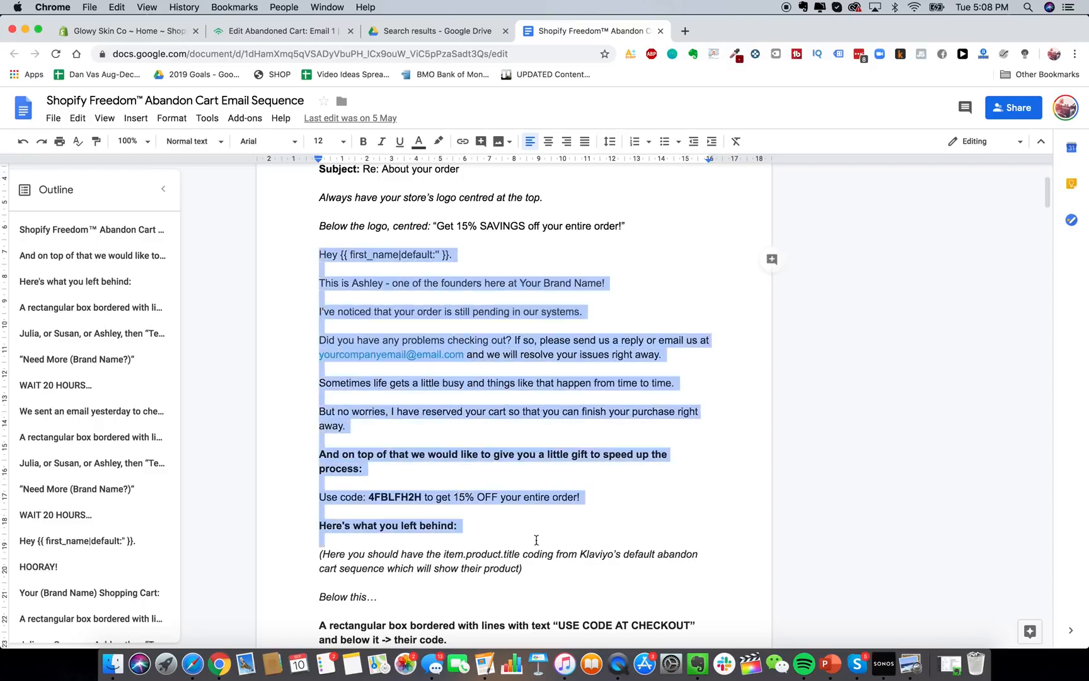
key("super+c")
Paste the copied body into the text block, remove extra blank lines, and enter the store's contact e-mail.
left_click(287, 32)
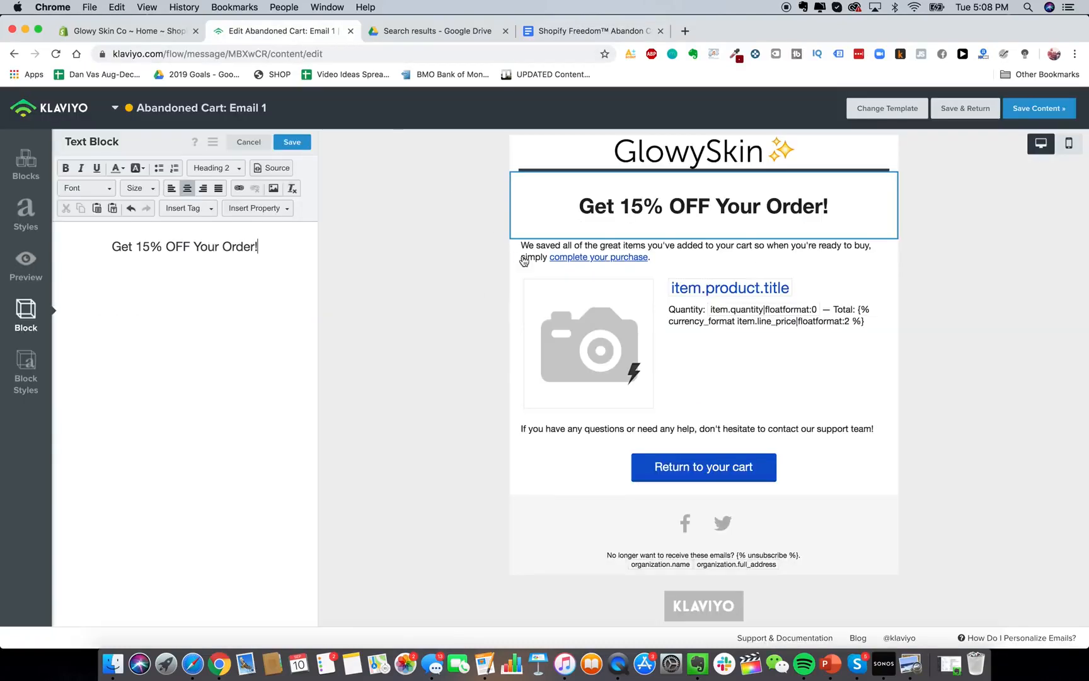
left_click(599, 251)
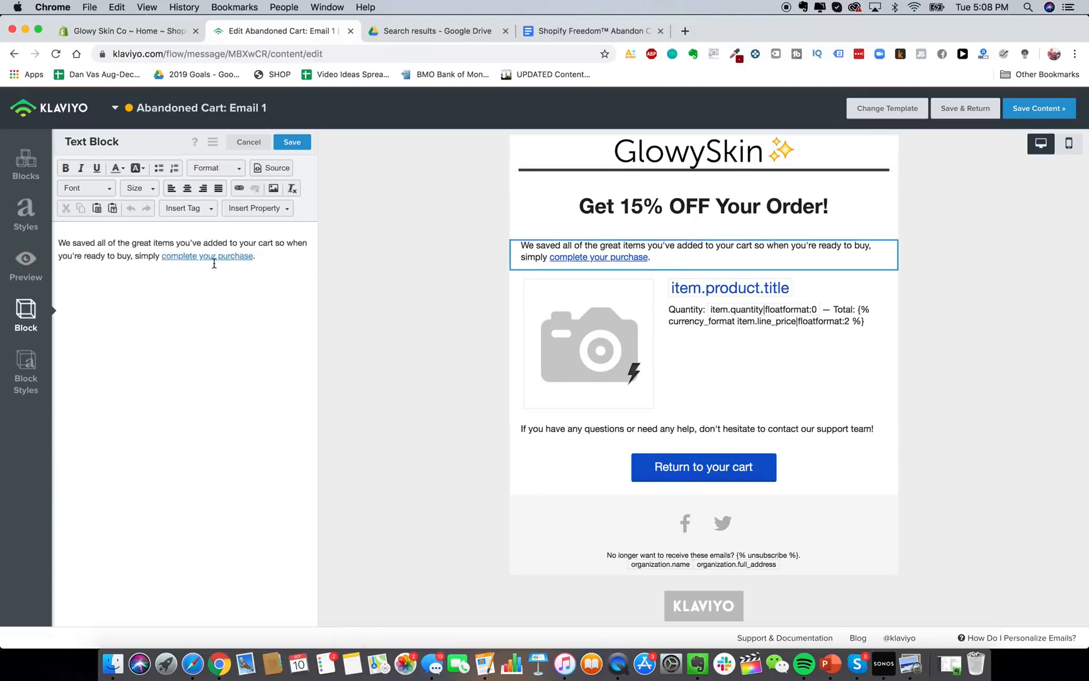
key("super+a")
key("super+v")
key("BackSpace")
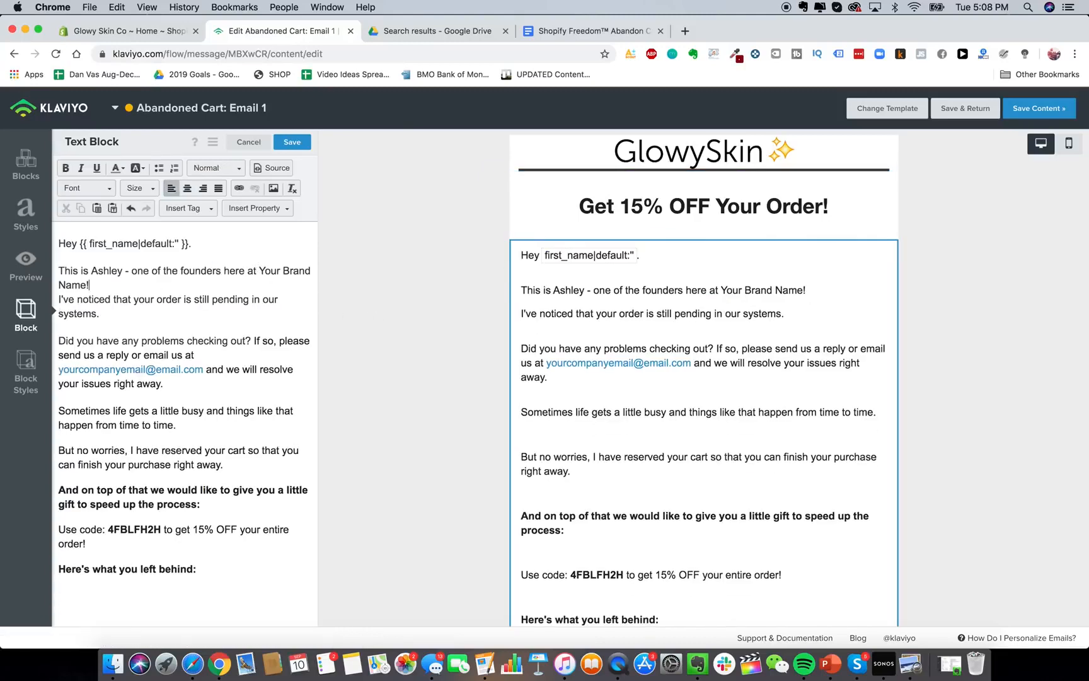
key("Delete")
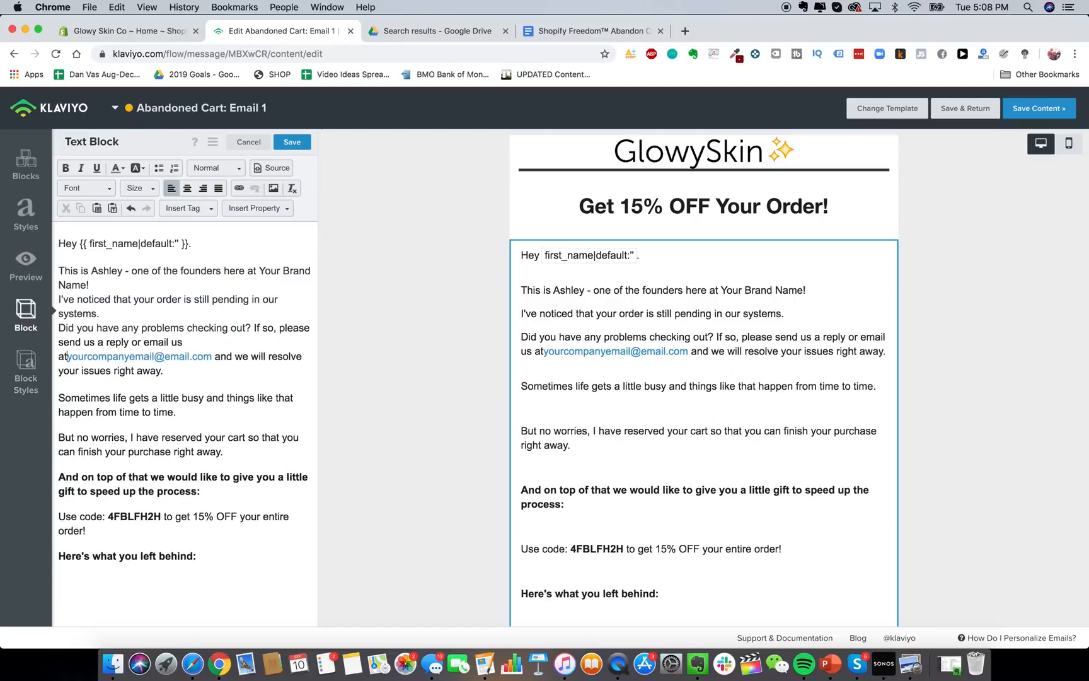
left_click_drag(200, 355, 58, 356)
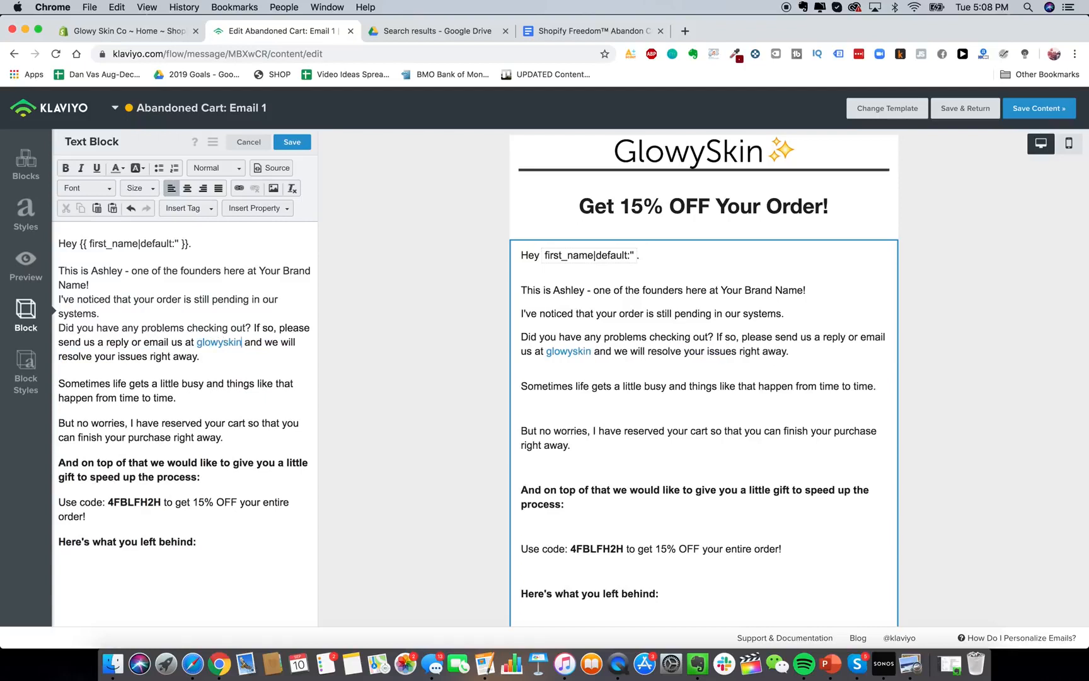
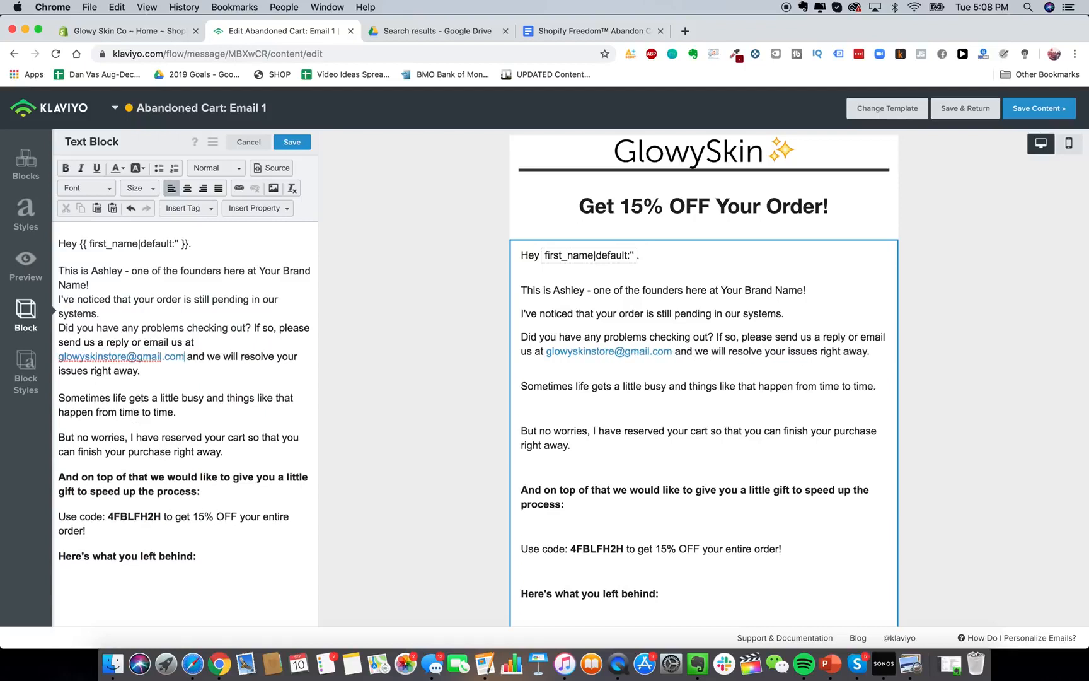
left_click(135, 413)
key("BackSpace")
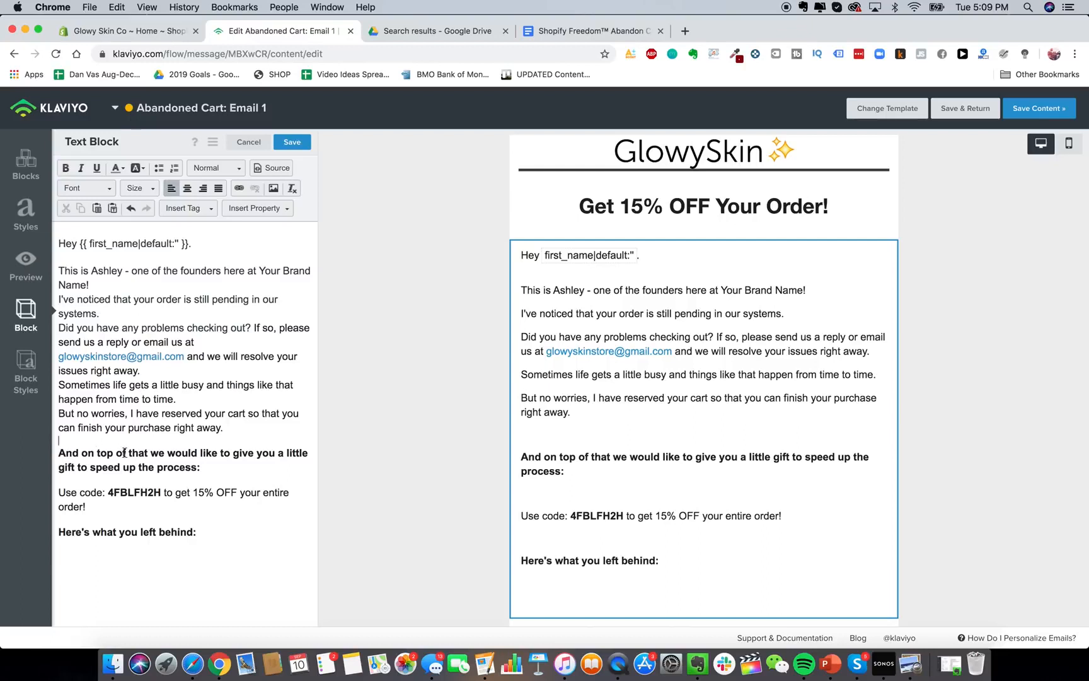
Left-align the bold gift paragraph.
triple_click(124, 453)
left_click(190, 190)
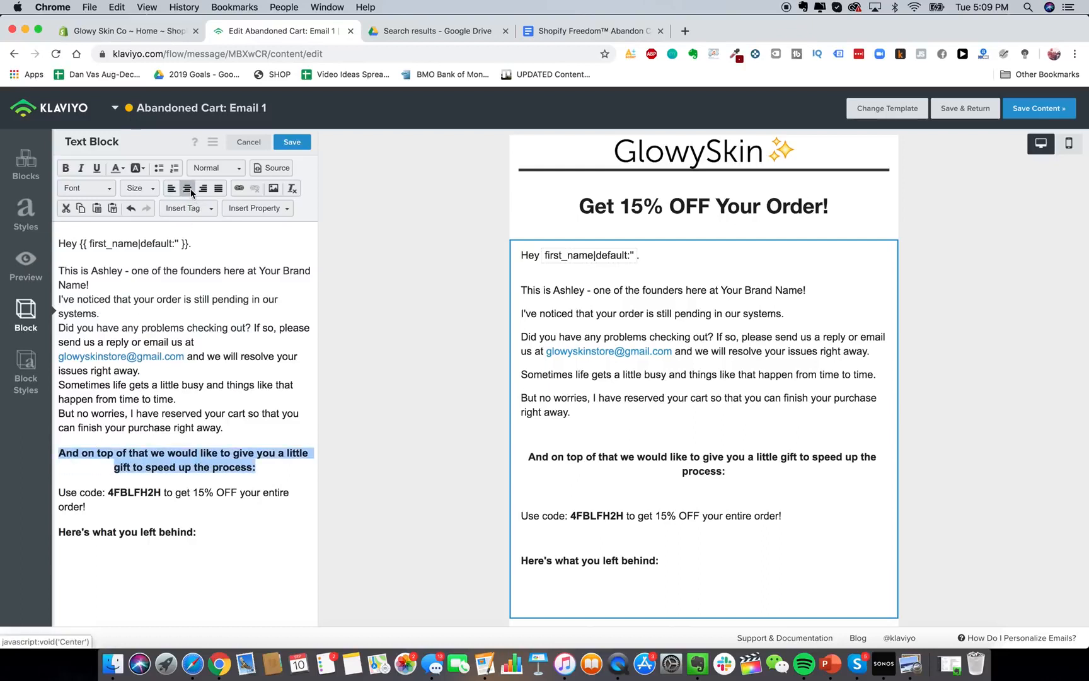
left_click(171, 187)
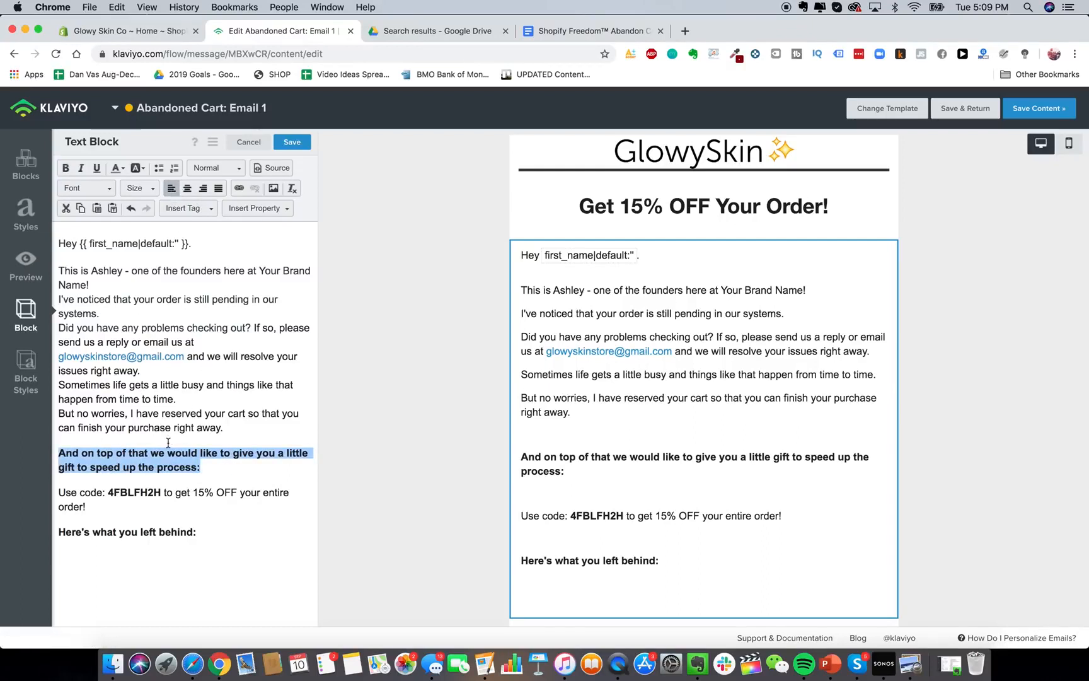
Set the Use code line to size 18, left-align it, and delete the empty line above.
triple_click(169, 481)
left_click(188, 187)
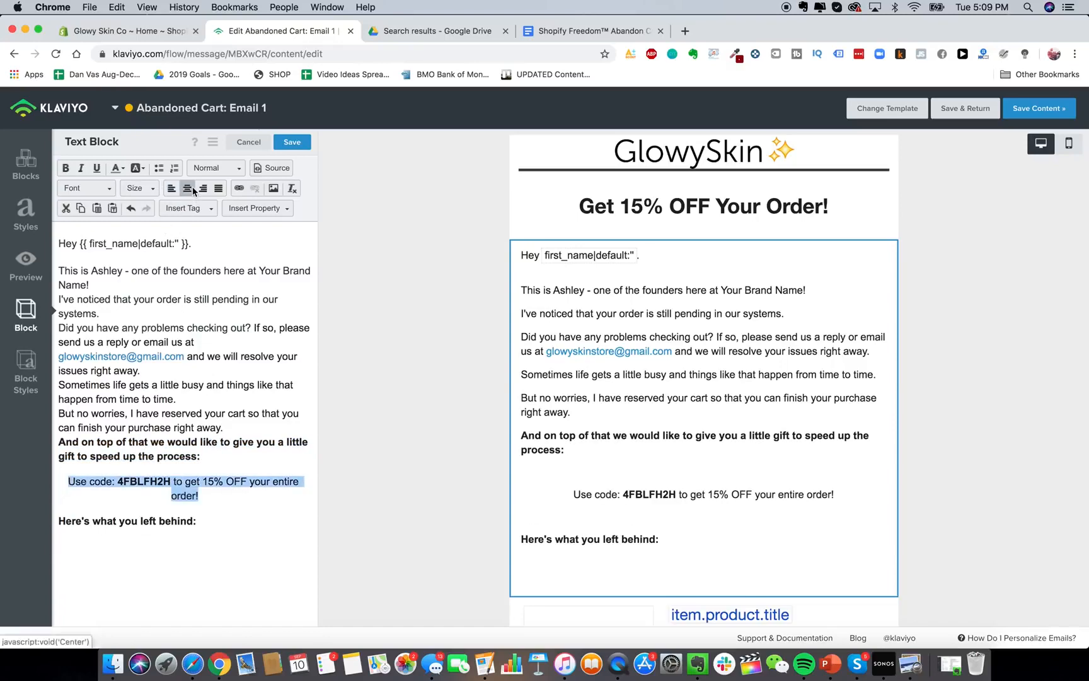
double_click(190, 481)
triple_click(187, 481)
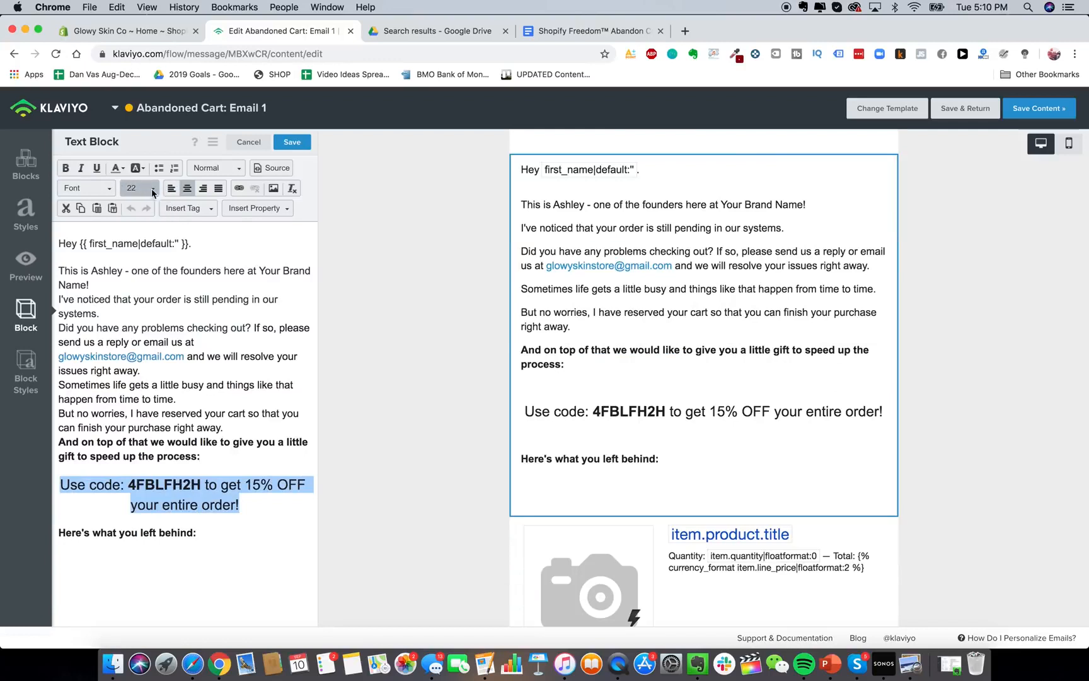
left_click(152, 189)
left_click(136, 210)
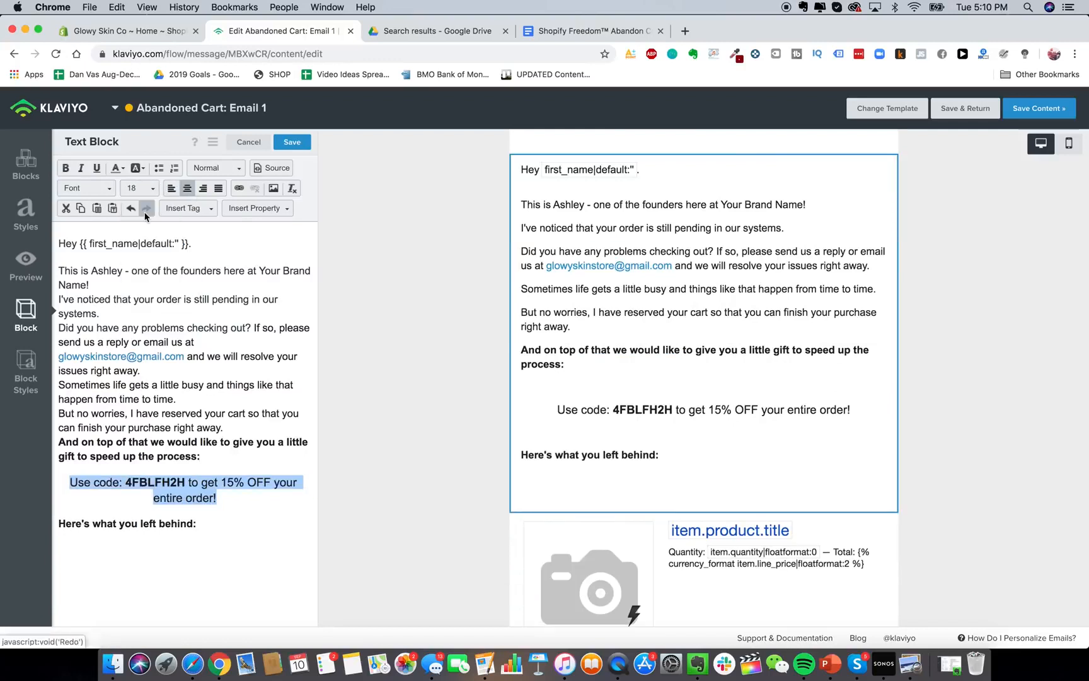
left_click(171, 187)
left_click(149, 467)
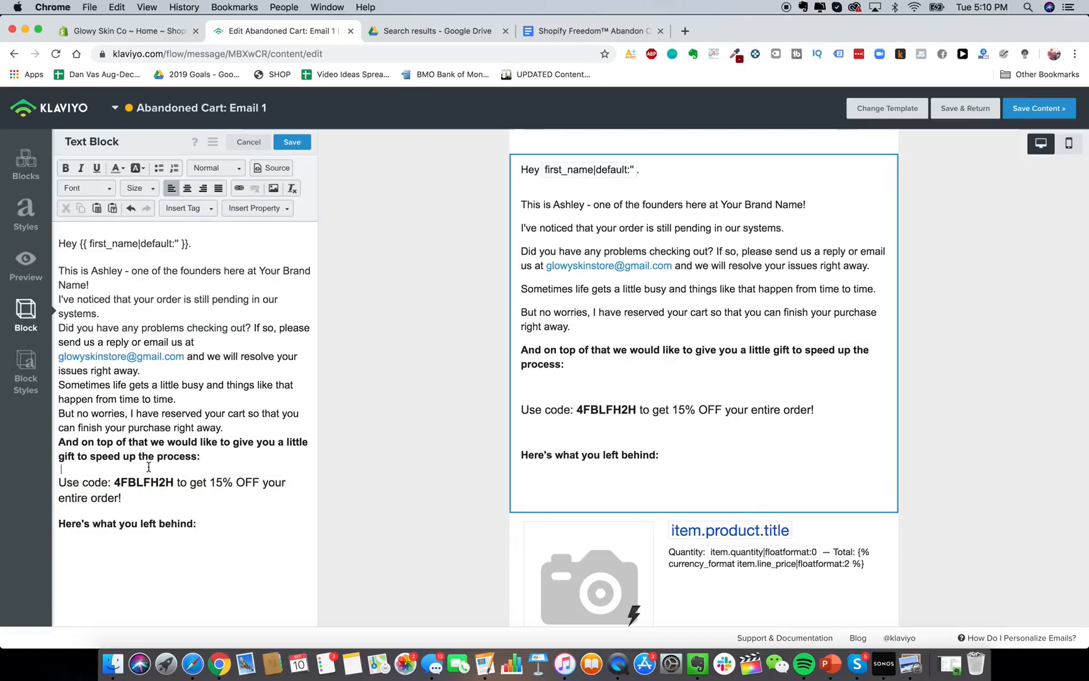
key("BackSpace")
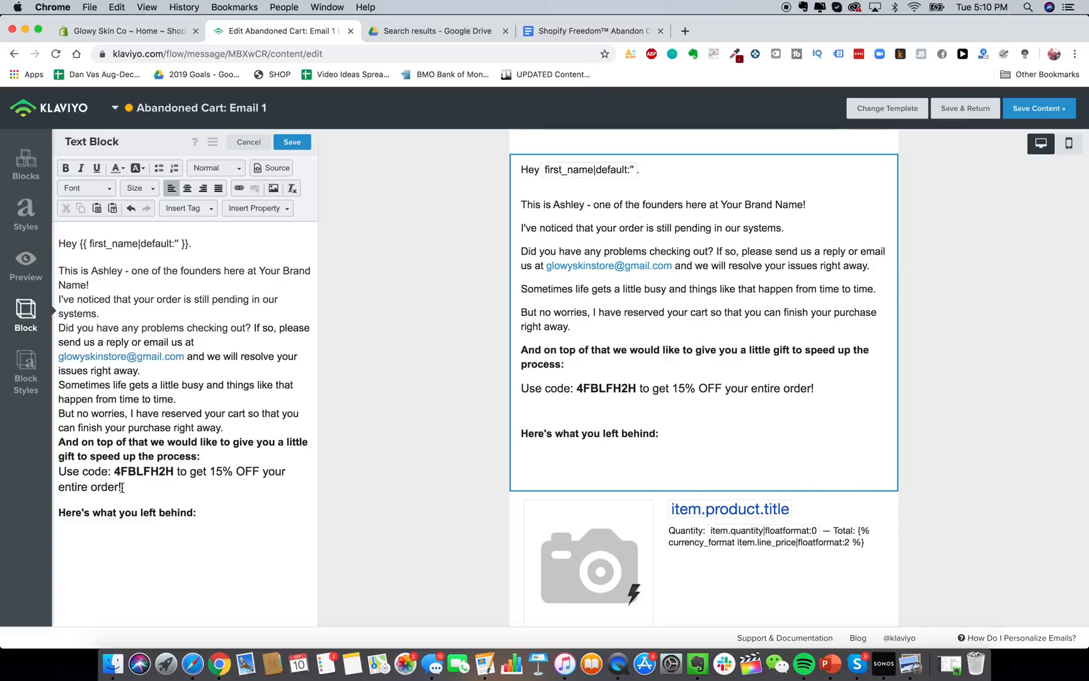
left_click(96, 502)
Preview the email on mobile and delete the blank lines after 'Here's what you left behind:'.
left_click(1068, 144)
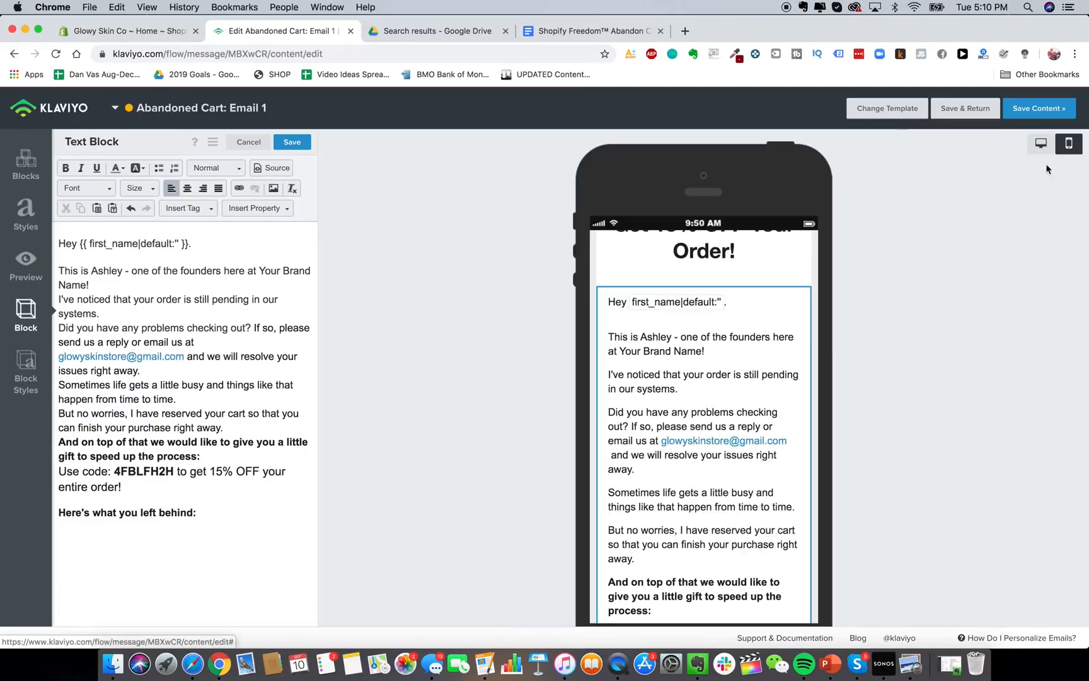
scroll(779, 404, "down", 5)
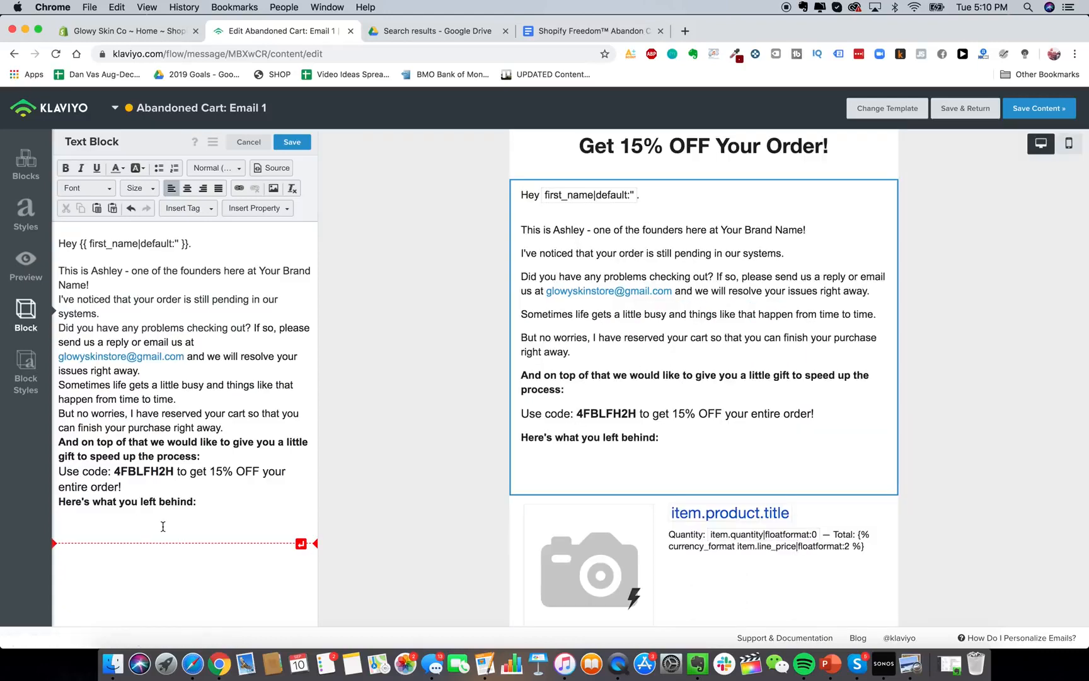
key("BackSpace")
key("BackSpace")
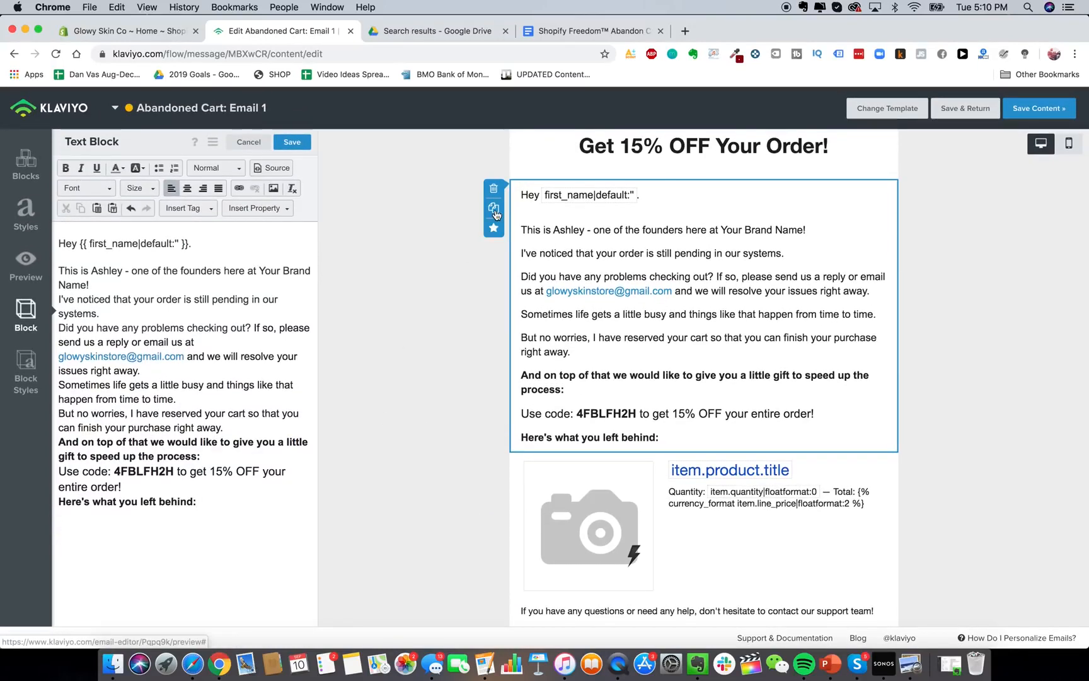
Duplicate the body text block and move the copy below the product item.
left_click(493, 208)
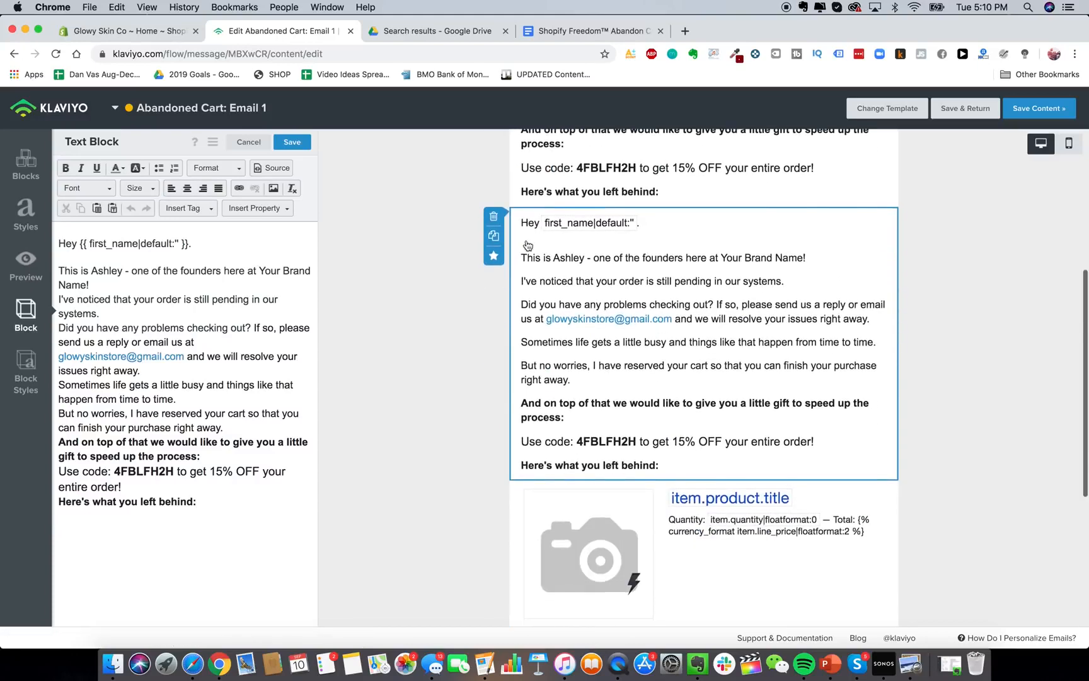
scroll(803, 378, "down", 5)
left_click_drag(802, 449, 822, 362)
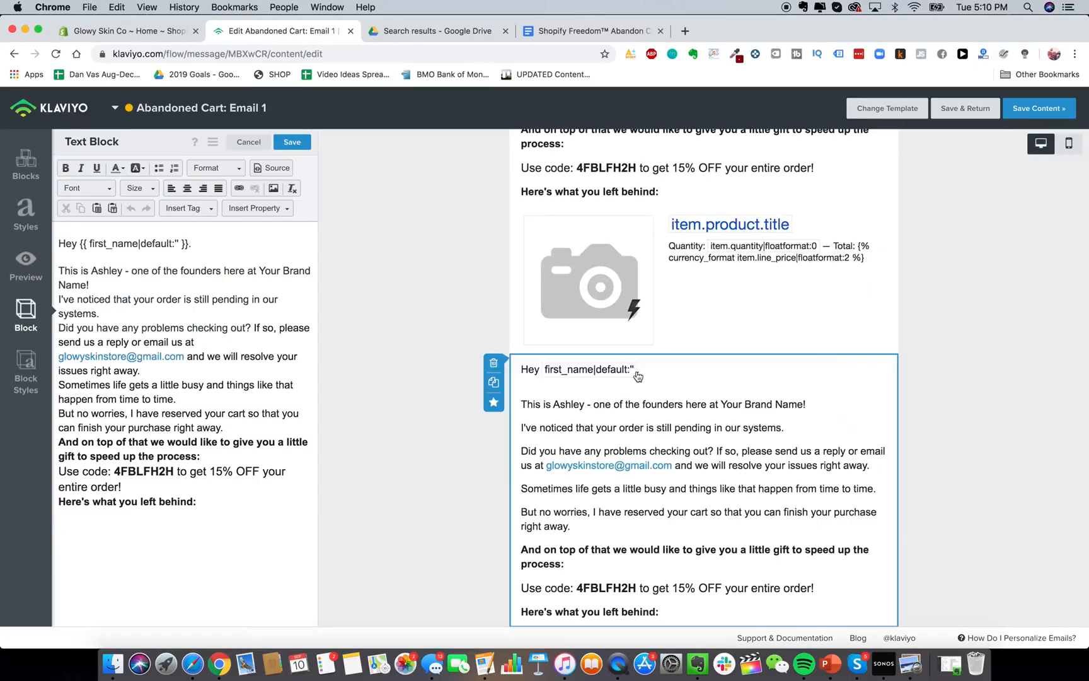
Check the abandon-cart sequence document, then return to the abandoned-cart email.
left_click(575, 28)
scroll(379, 349, "down", 4)
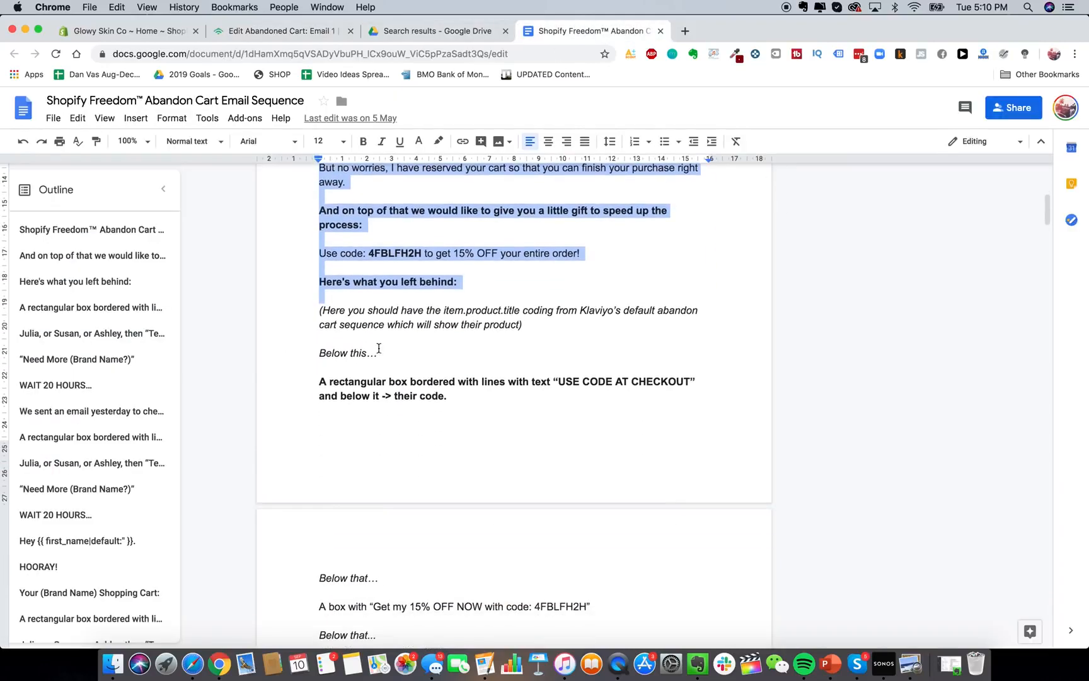
scroll(379, 348, "down", 3)
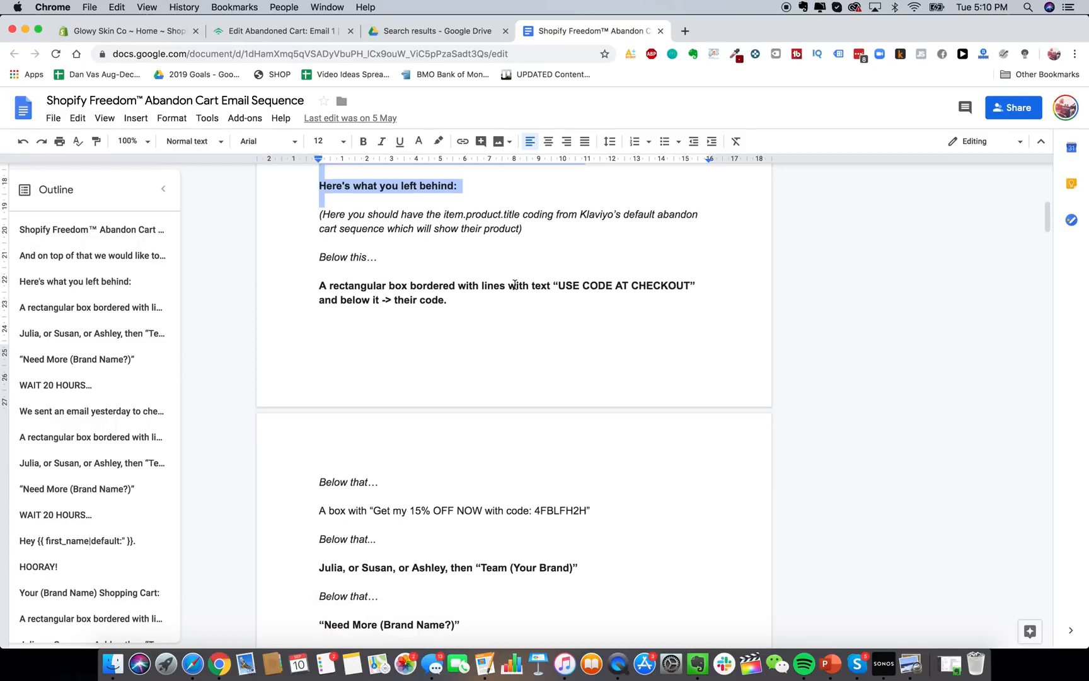
left_click(263, 29)
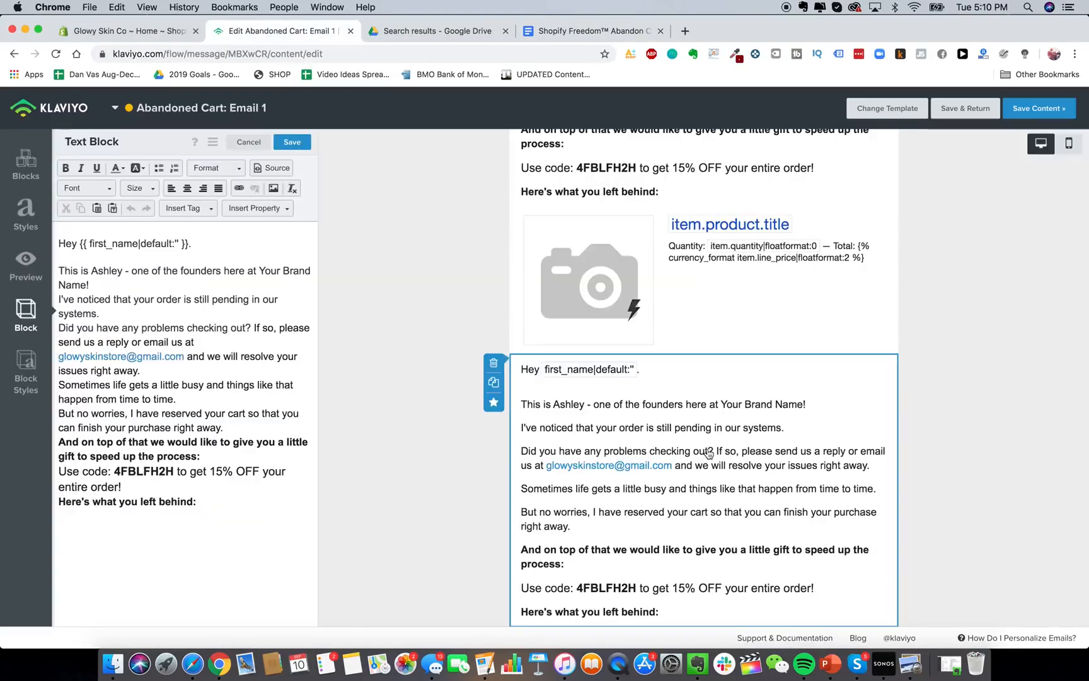
scroll(730, 544, "down", 2)
Replace the copied text with a centred, bold, size 22 'USE CODE AT CHECKOUT' heading.
triple_click(271, 342)
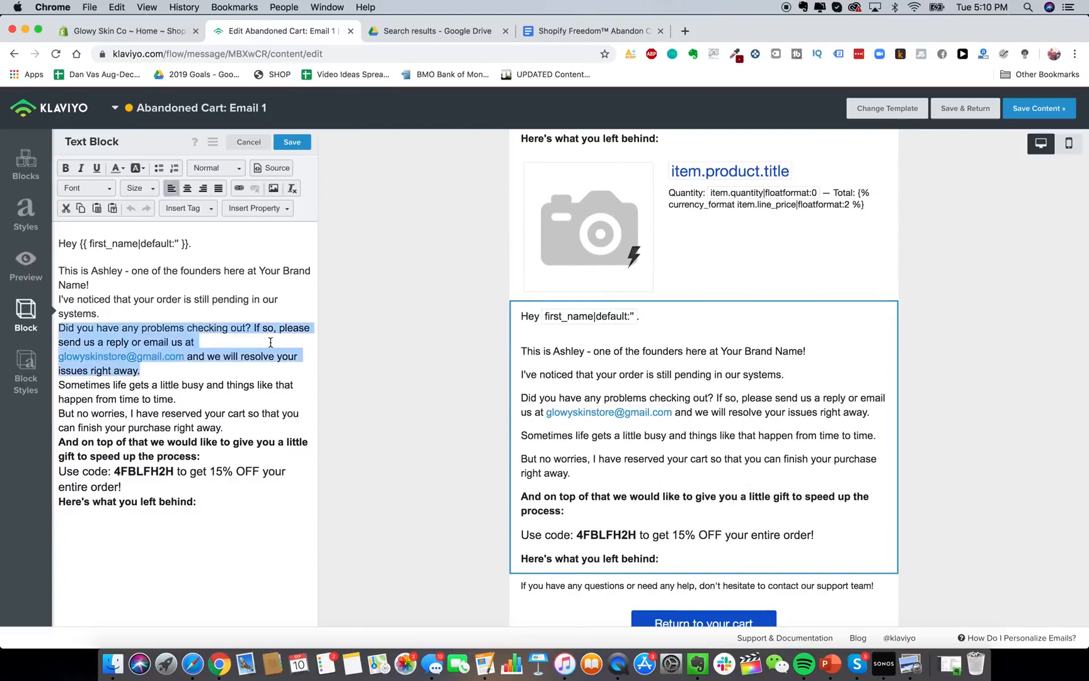
key("super+a")
type("USE CODE AT ")
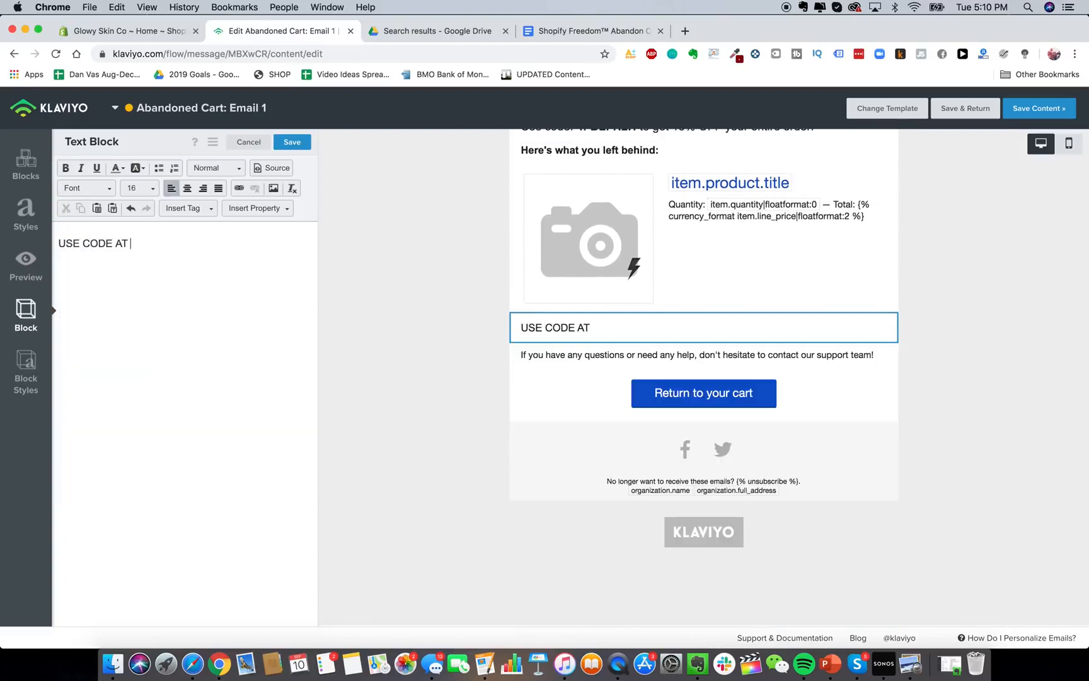
type("CHECKOUT:")
key("BackSpace")
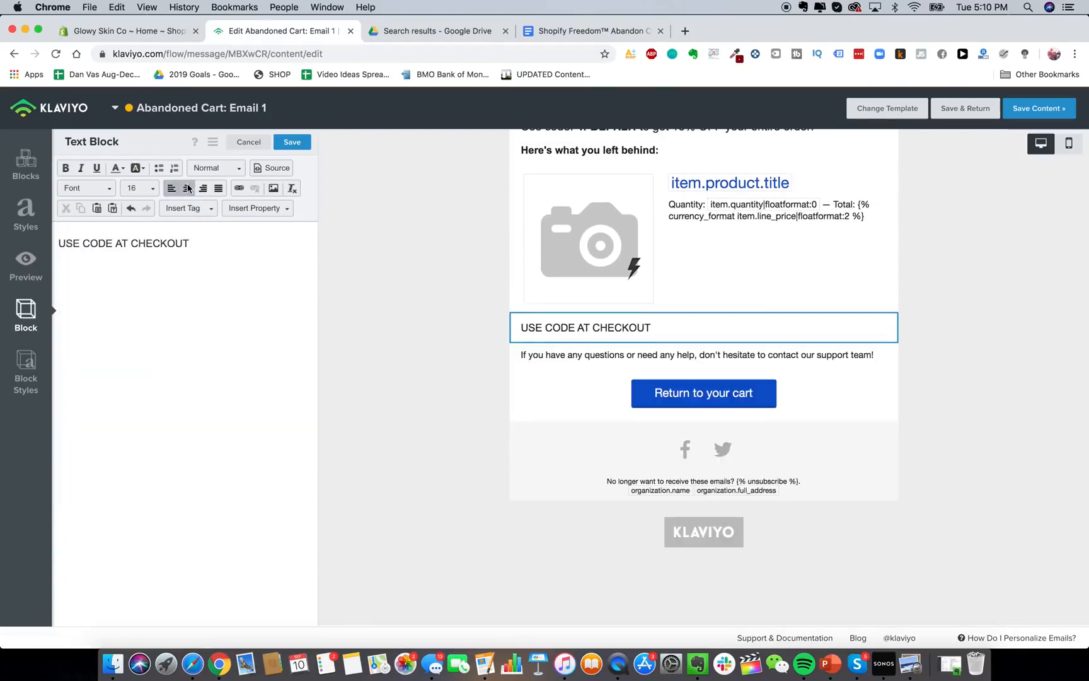
left_click(188, 187)
key("super+a")
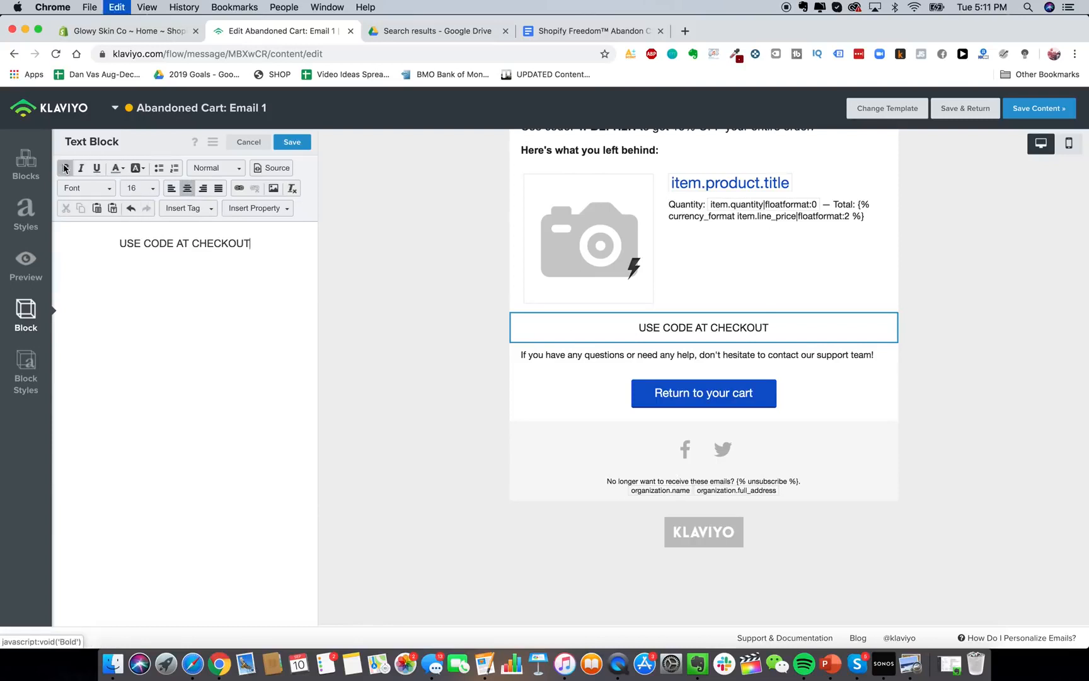
left_click(63, 168)
left_click(139, 187)
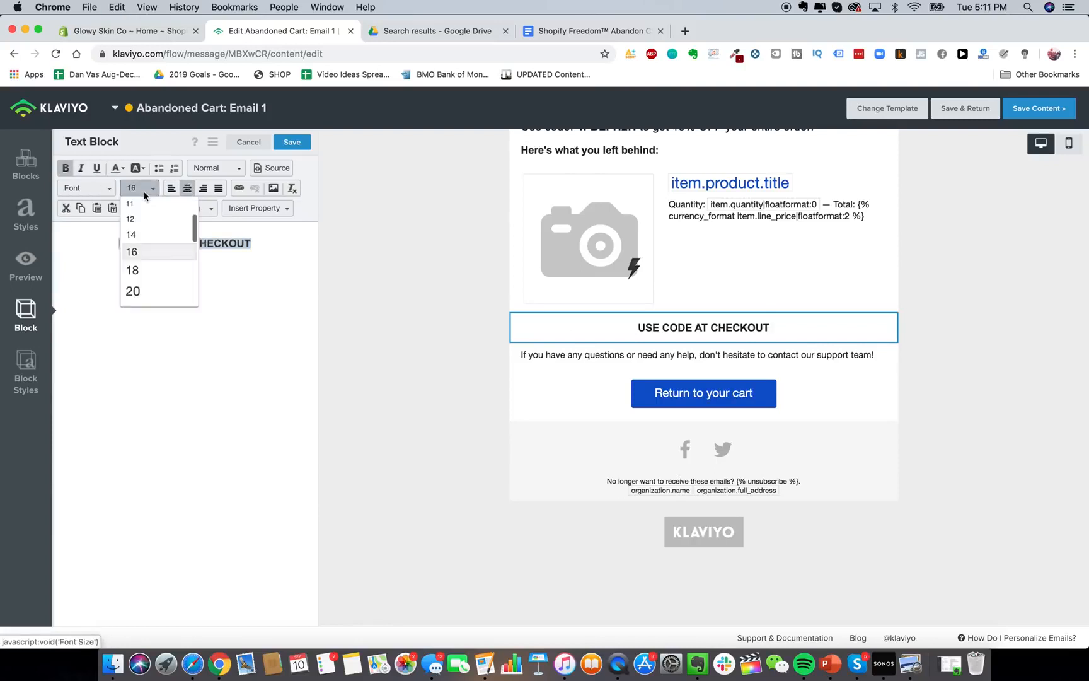
scroll(155, 289, "down", 1)
left_click(155, 288)
Try black and muted red block backgrounds, then set the background back to white.
left_click(26, 369)
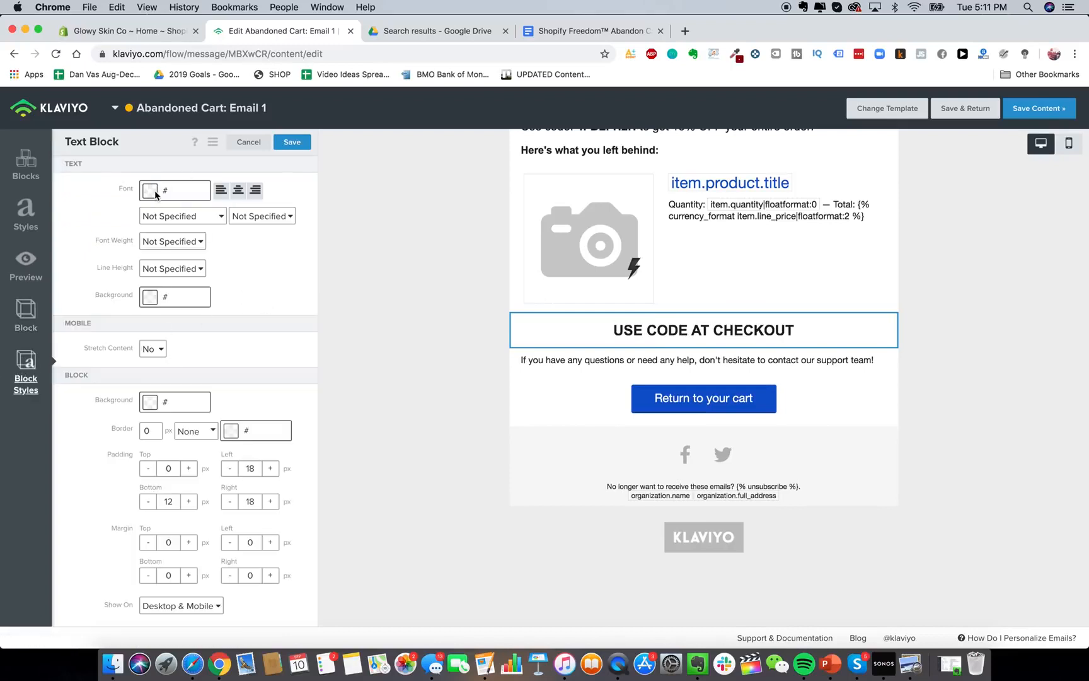
double_click(153, 430)
left_click(200, 406)
left_click_drag(109, 496, 76, 529)
left_click(240, 399)
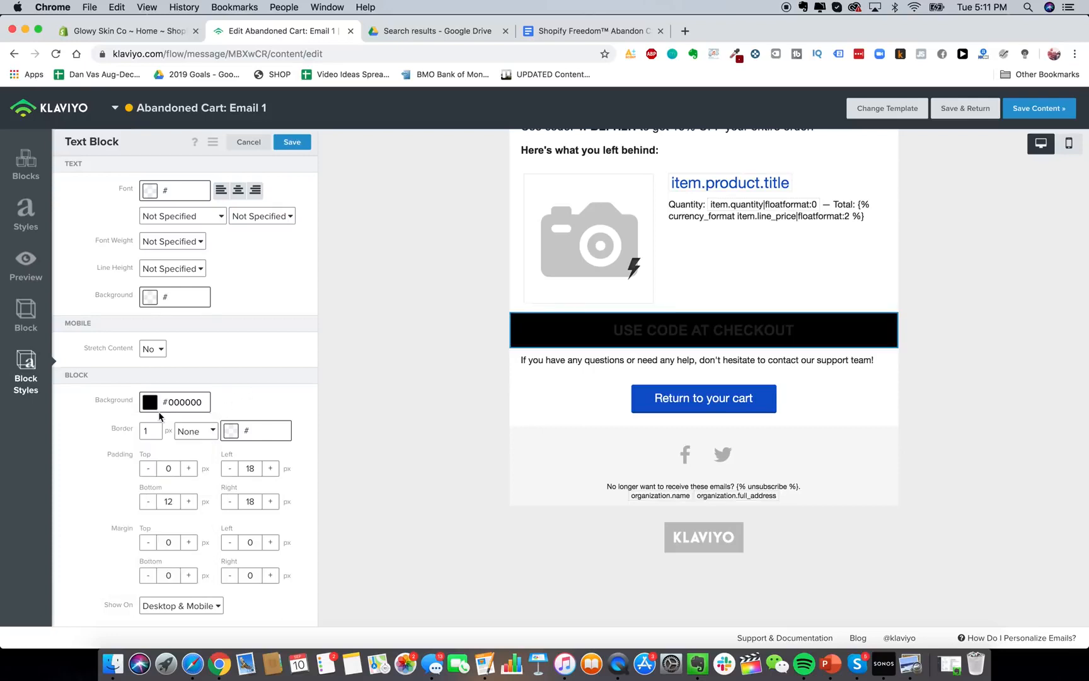
left_click(147, 403)
left_click(133, 451)
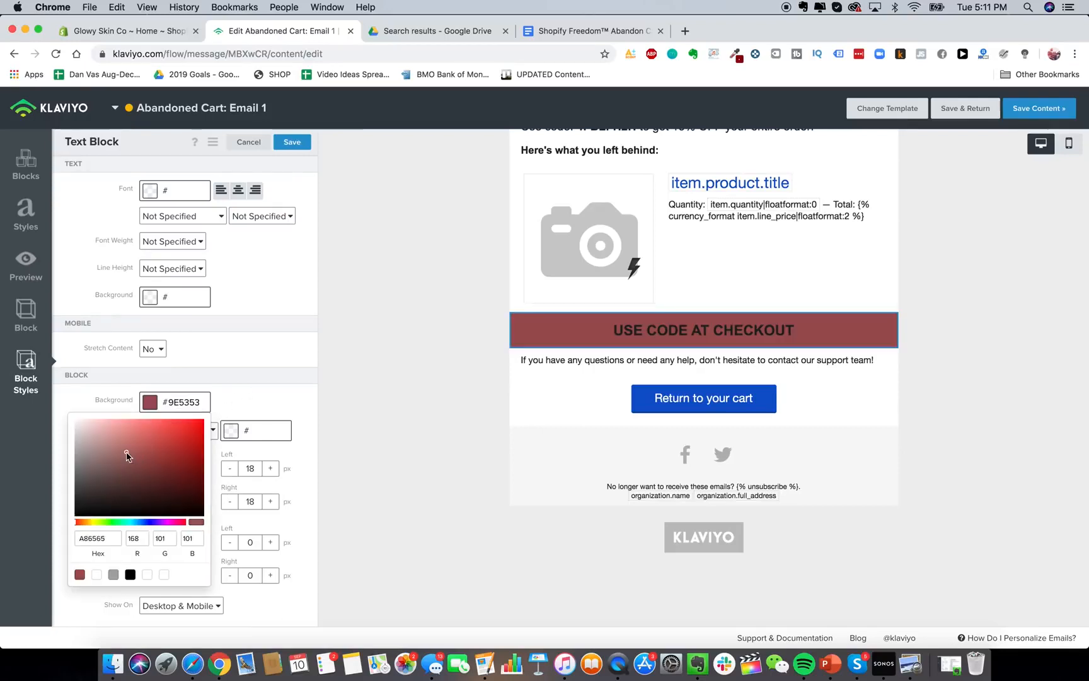
left_click_drag(129, 454, 43, 375)
left_click(225, 382)
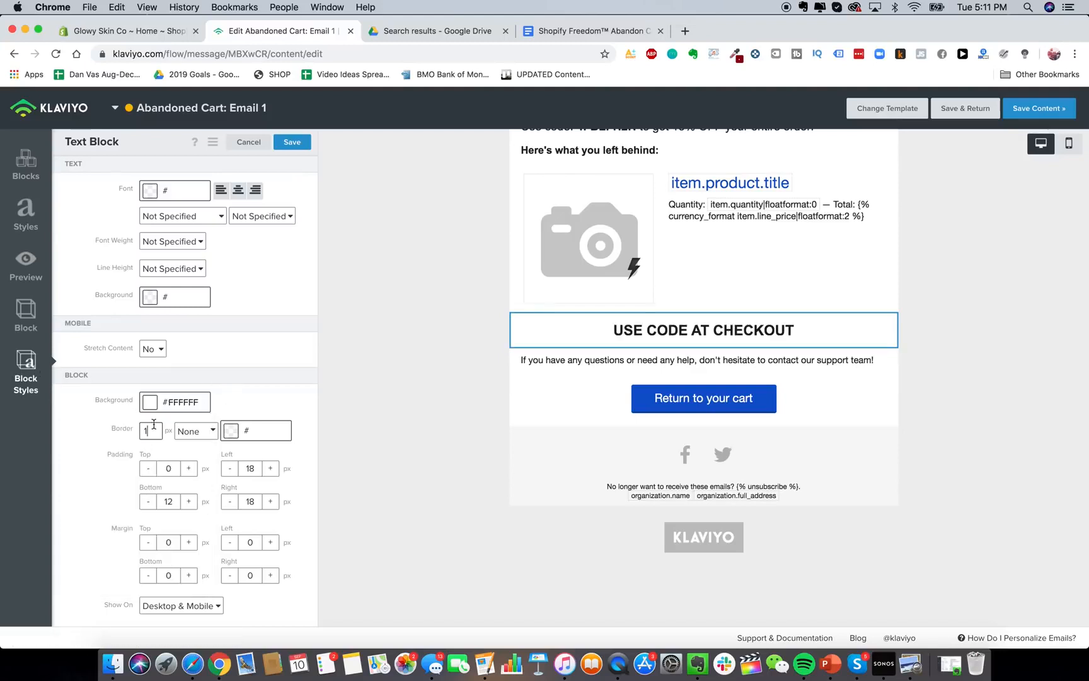
Give the heading block a coloured, dashed border.
left_click(232, 430)
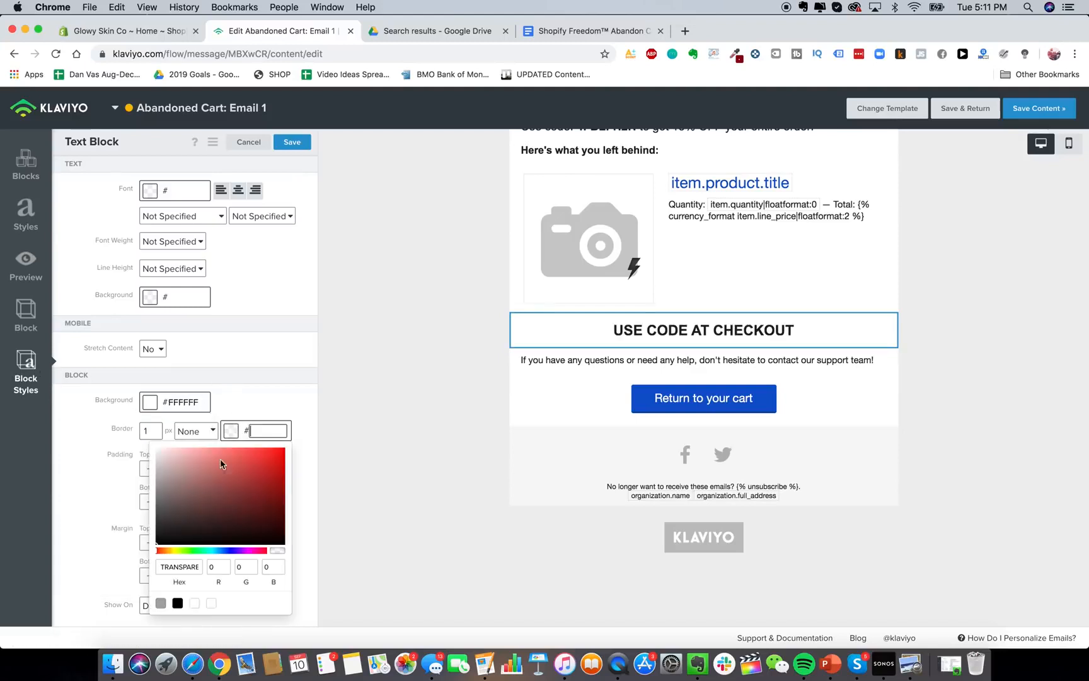
left_click(147, 574)
left_click(263, 389)
left_click(201, 430)
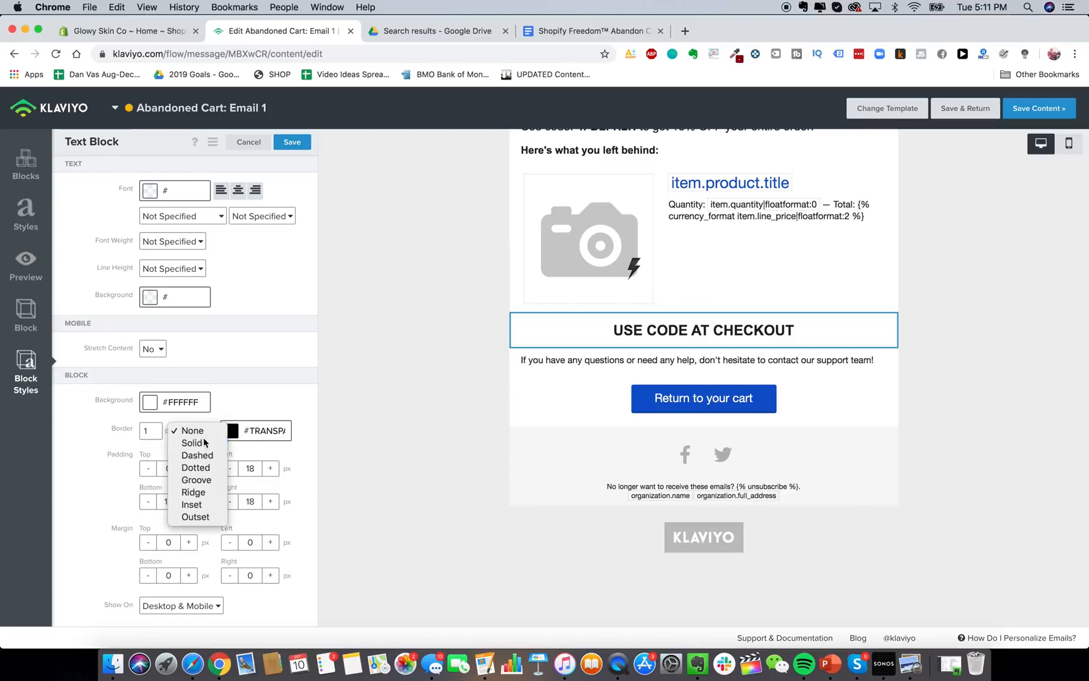
left_click(201, 441)
left_click(204, 428)
left_click(200, 442)
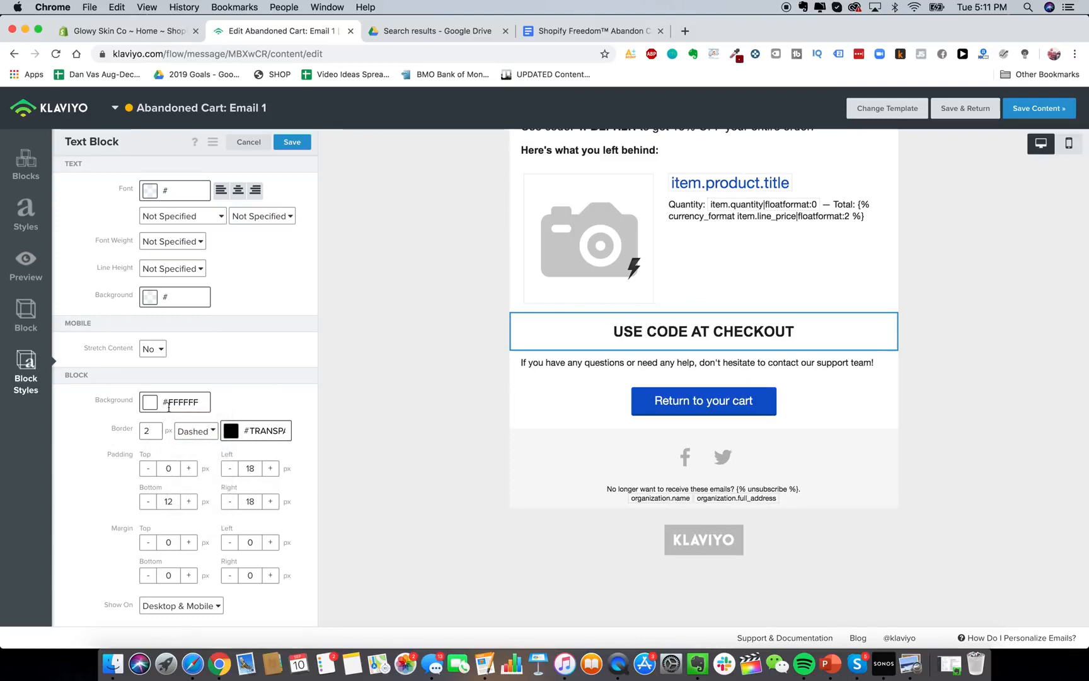
Adjust the checkout block's border width and make the border black.
left_click(574, 381)
left_click(598, 334)
left_click(26, 372)
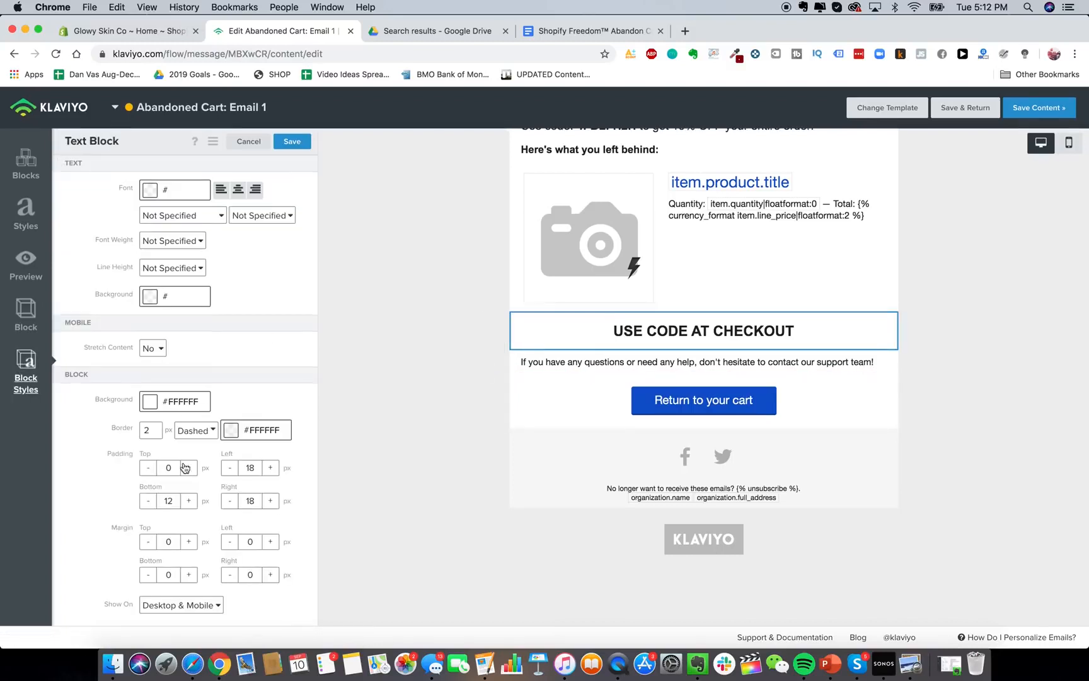
double_click(151, 431)
type("10")
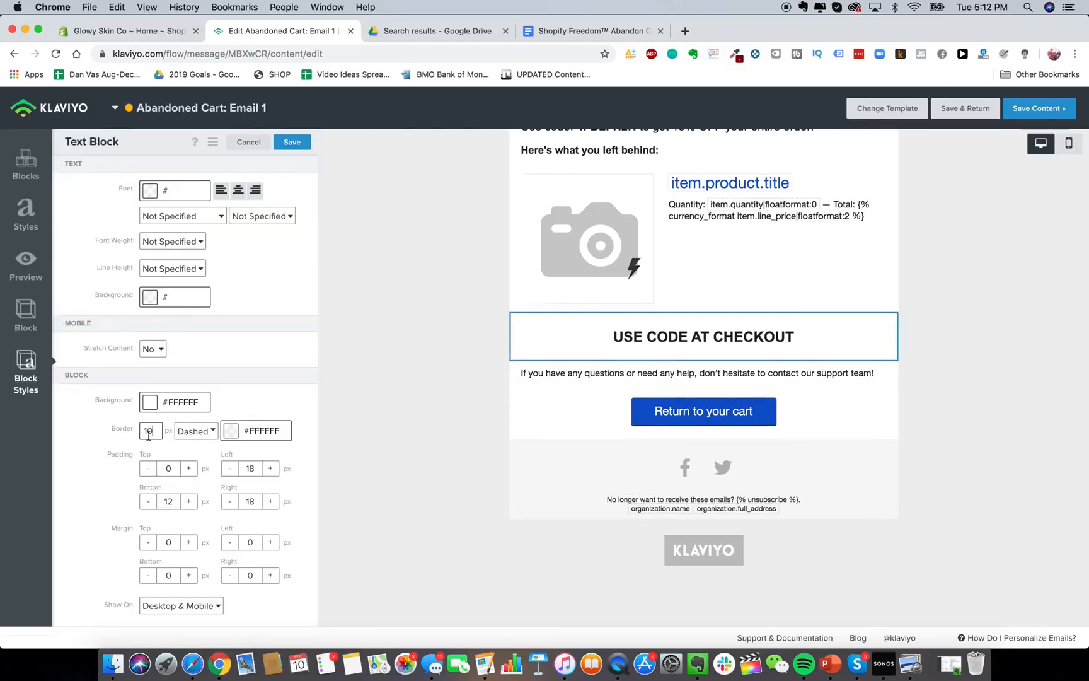
key("BackSpace")
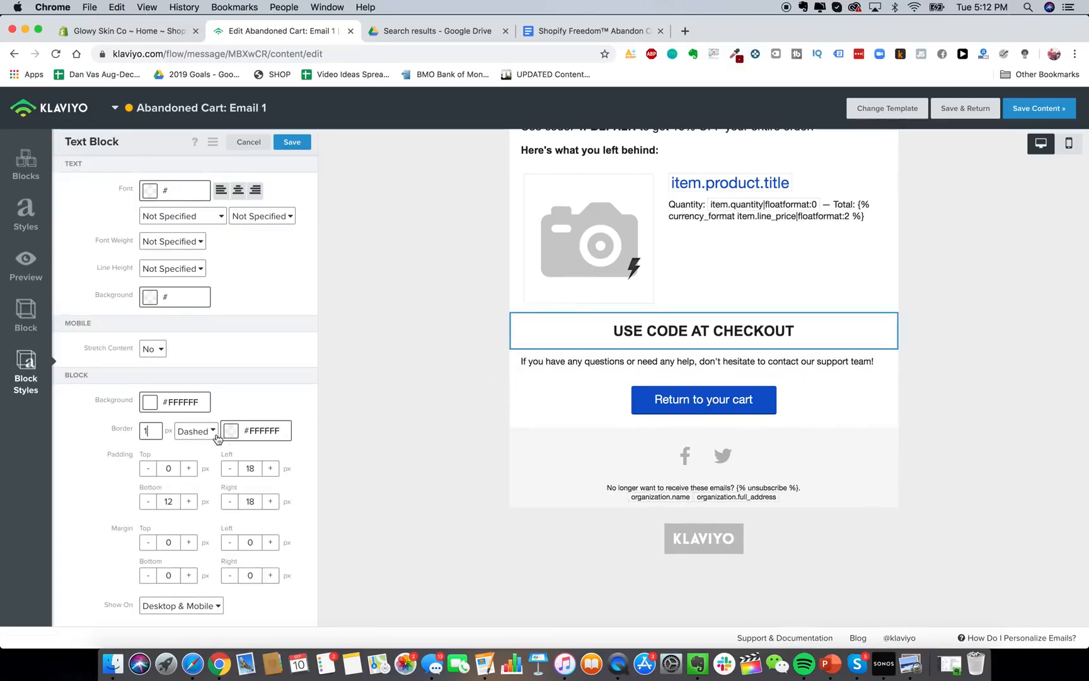
left_click(231, 431)
left_click_drag(200, 523, 142, 568)
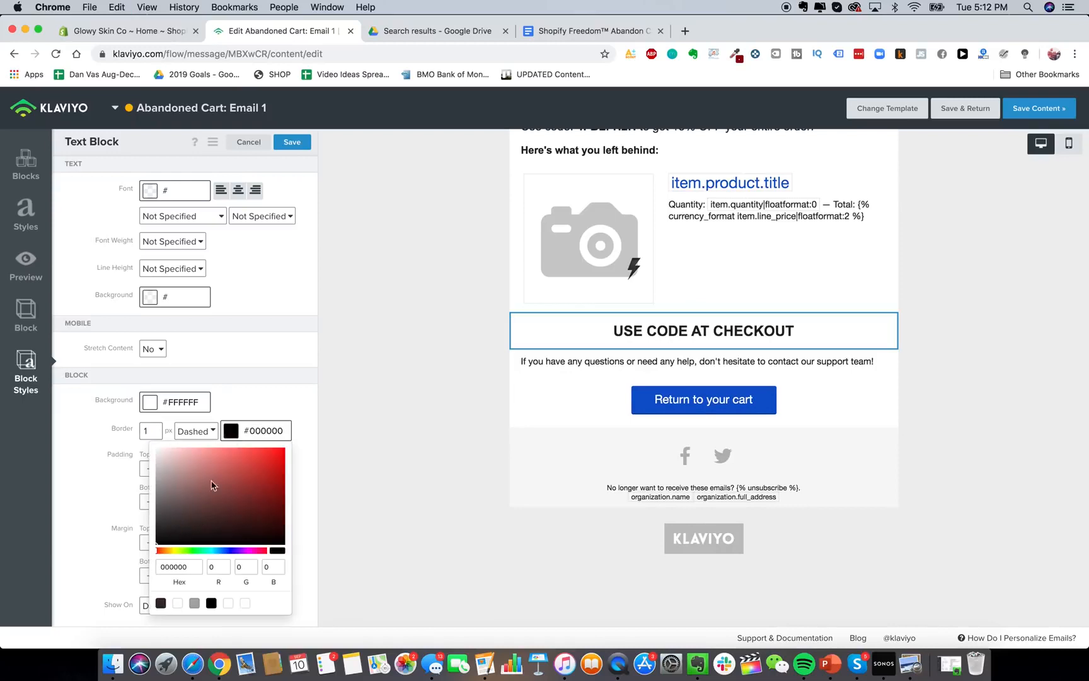
left_click(595, 417)
Restore the colon after 'USE CODE AT CHECKOUT' and open the email's intro text.
left_click(584, 335)
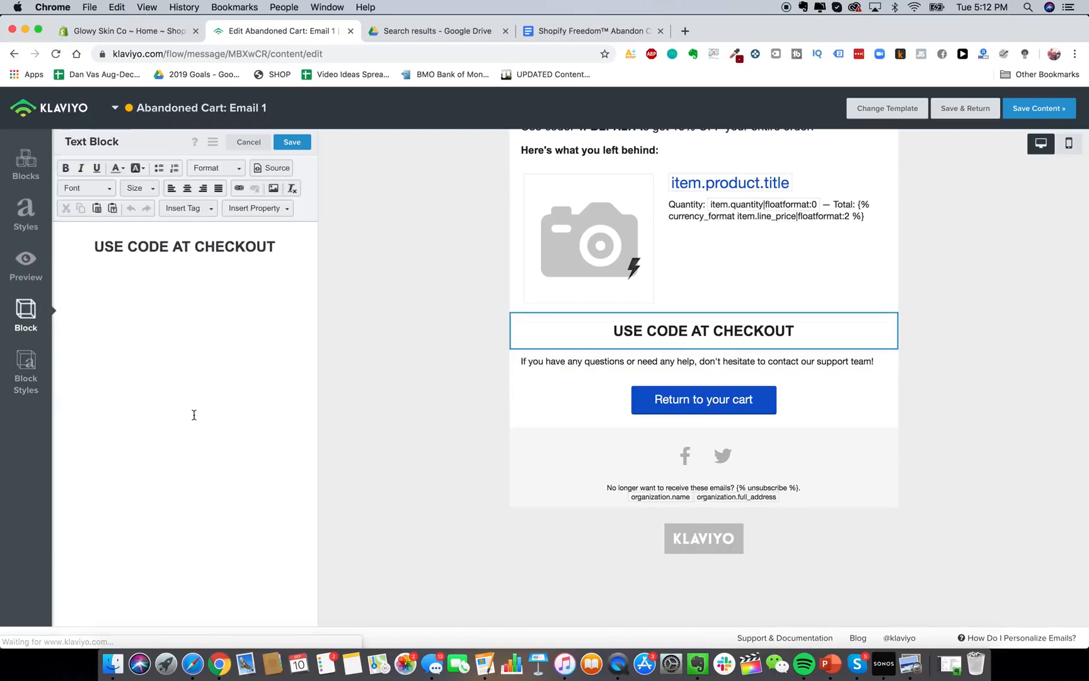
left_click(25, 372)
left_click(554, 403)
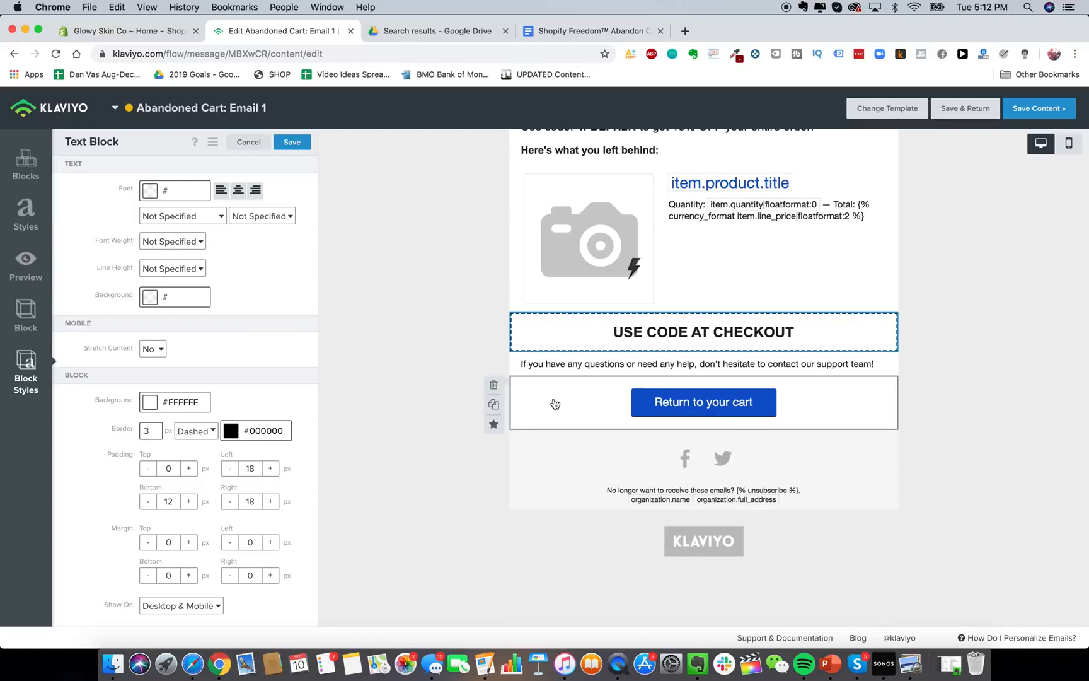
left_click(554, 335)
left_click(283, 245)
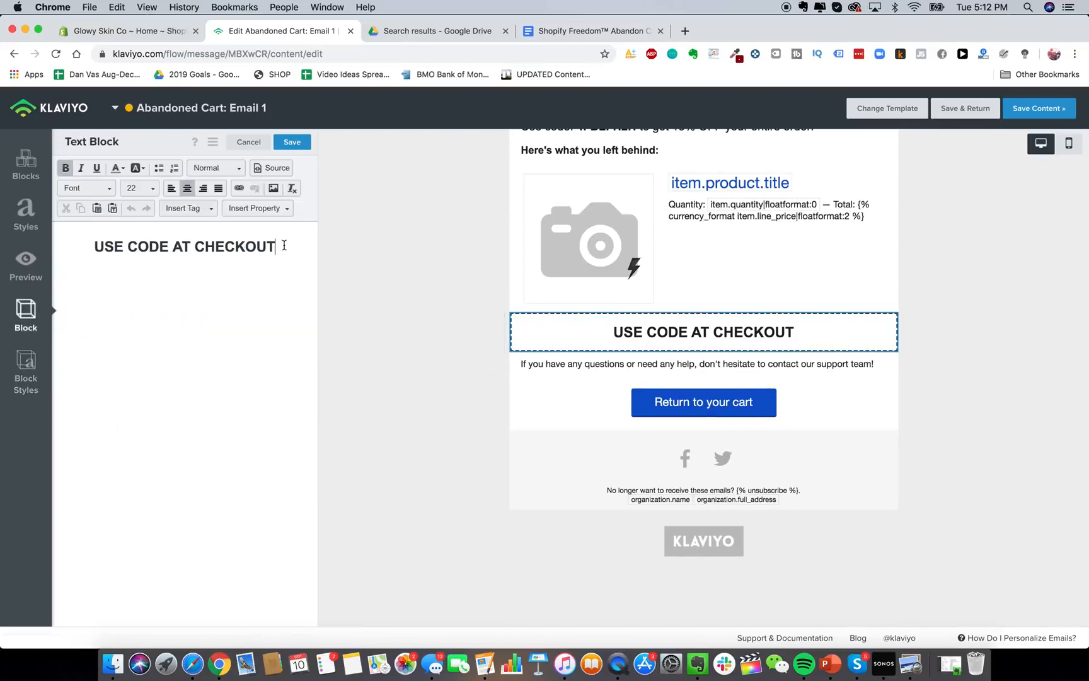
type(":")
scroll(623, 381, "up", 4)
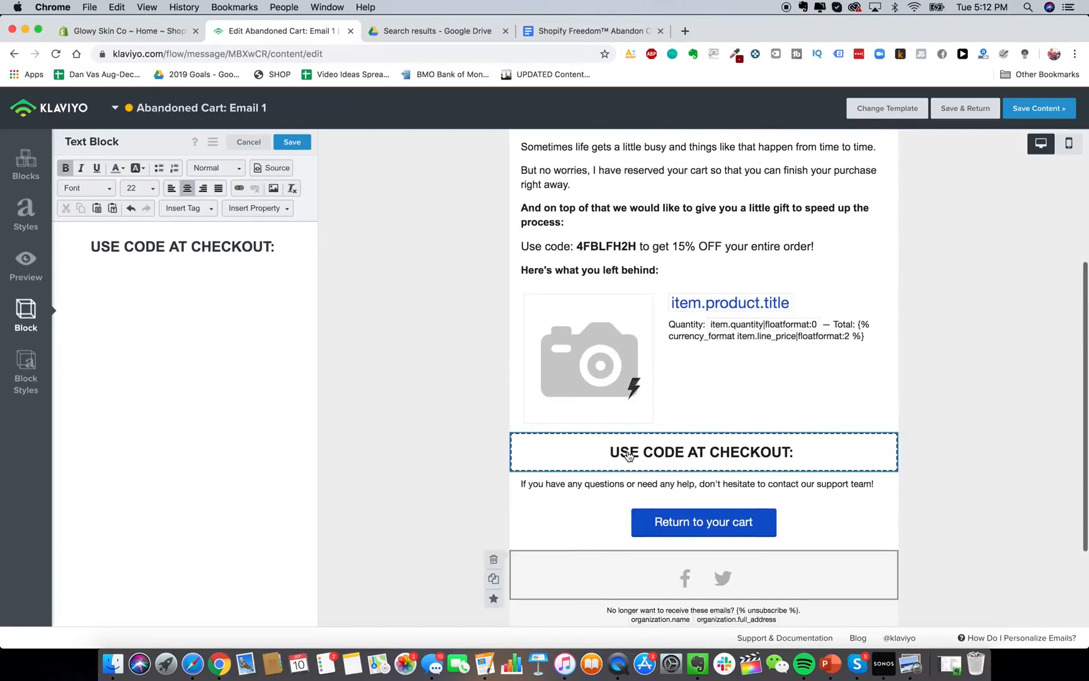
left_click(611, 255)
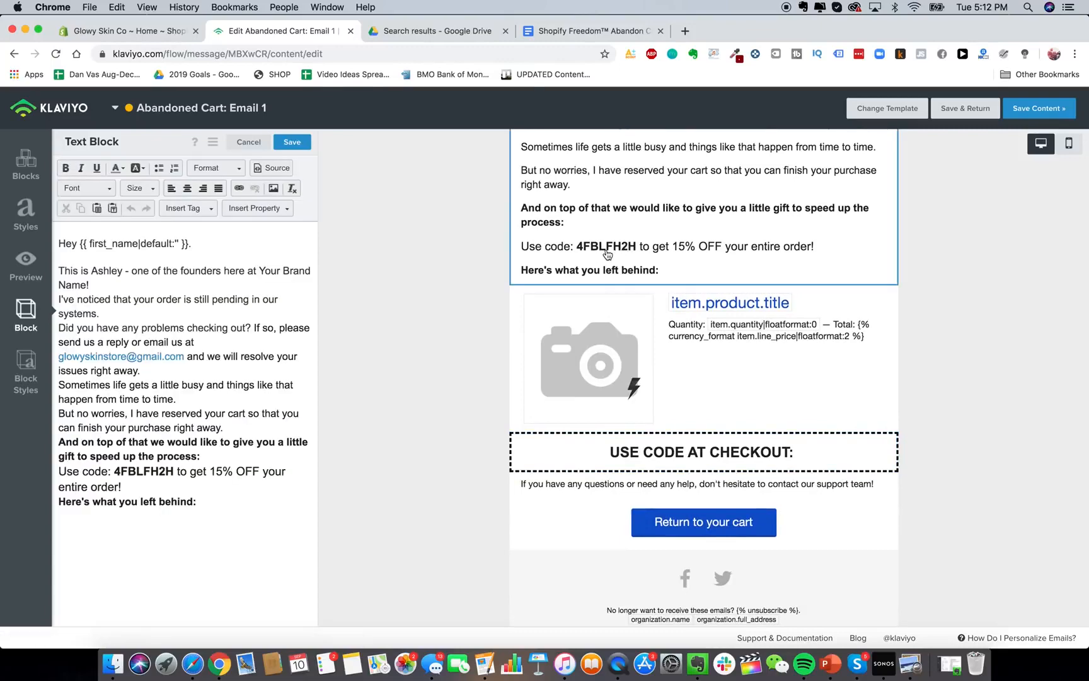
left_click(120, 31)
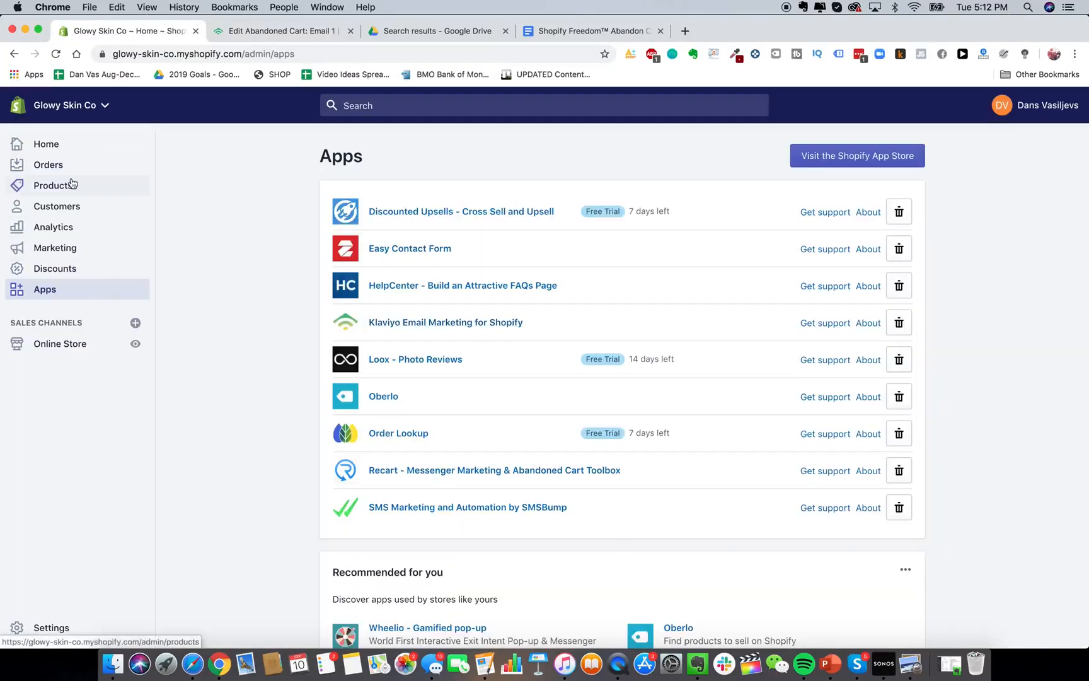
Create a new discount code named 15OFF.
left_click(54, 268)
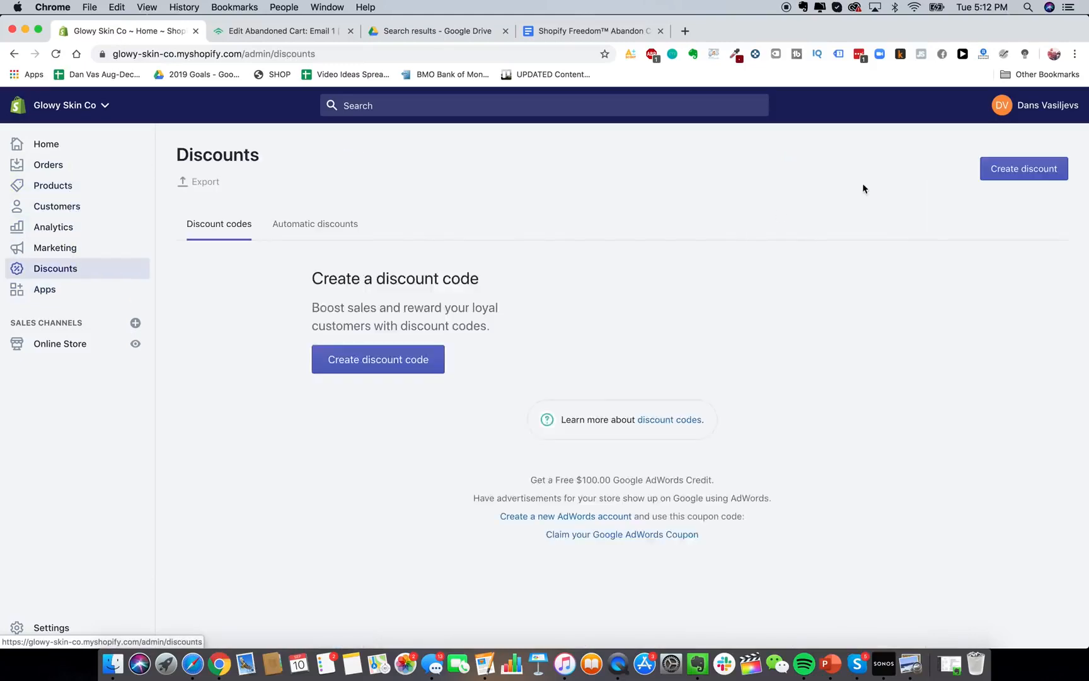
left_click(1011, 170)
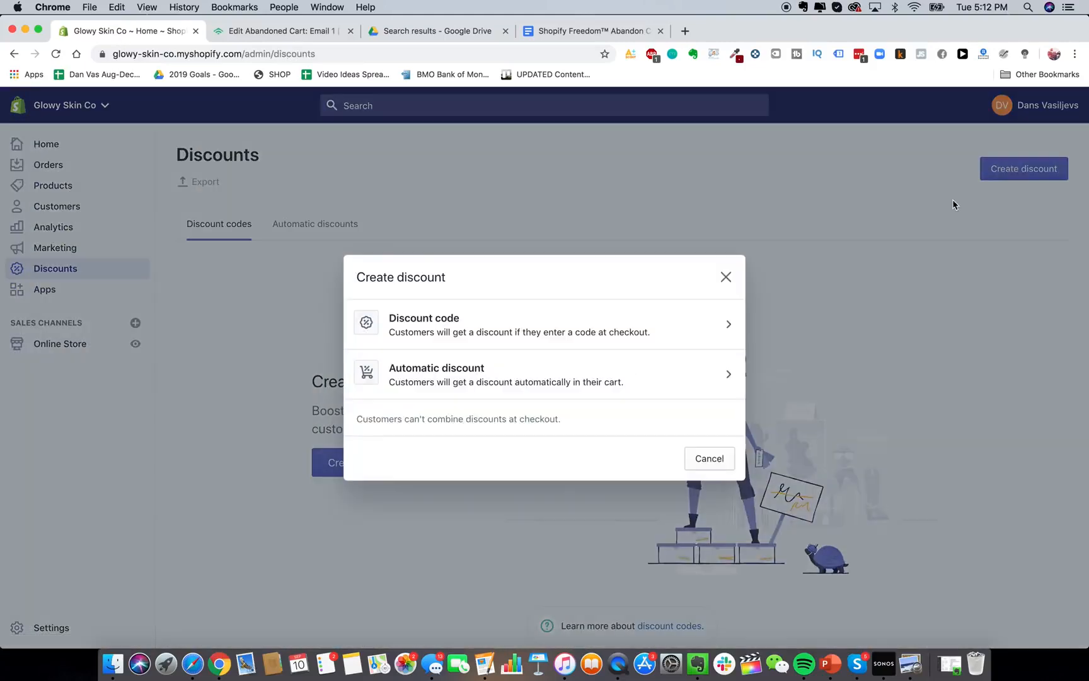
left_click(525, 318)
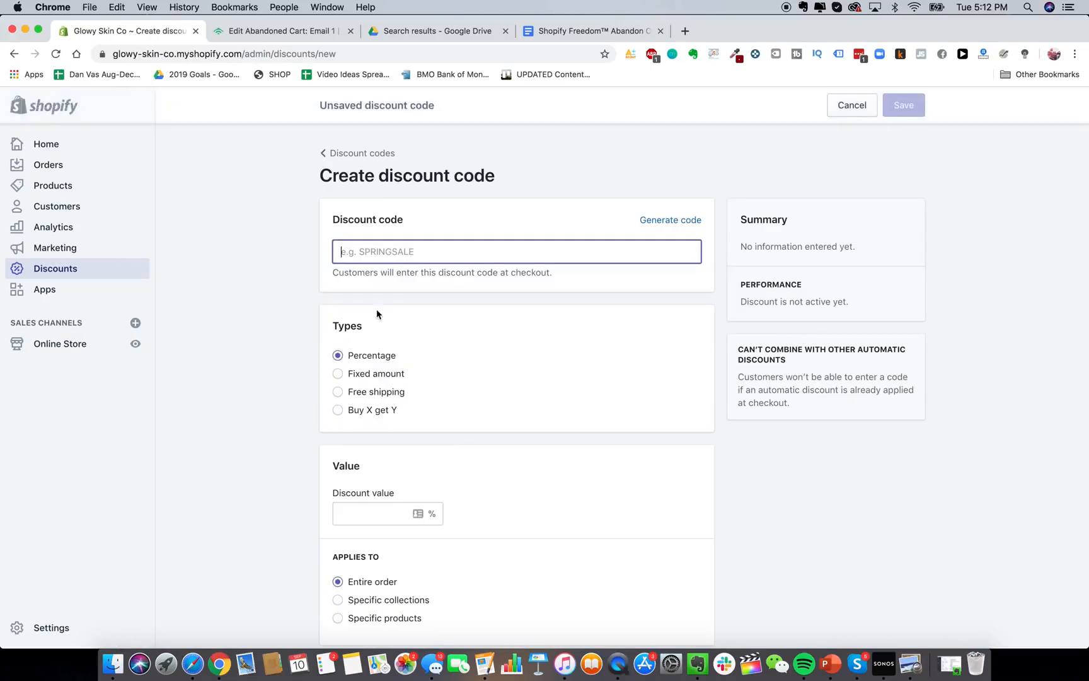
left_click(685, 220)
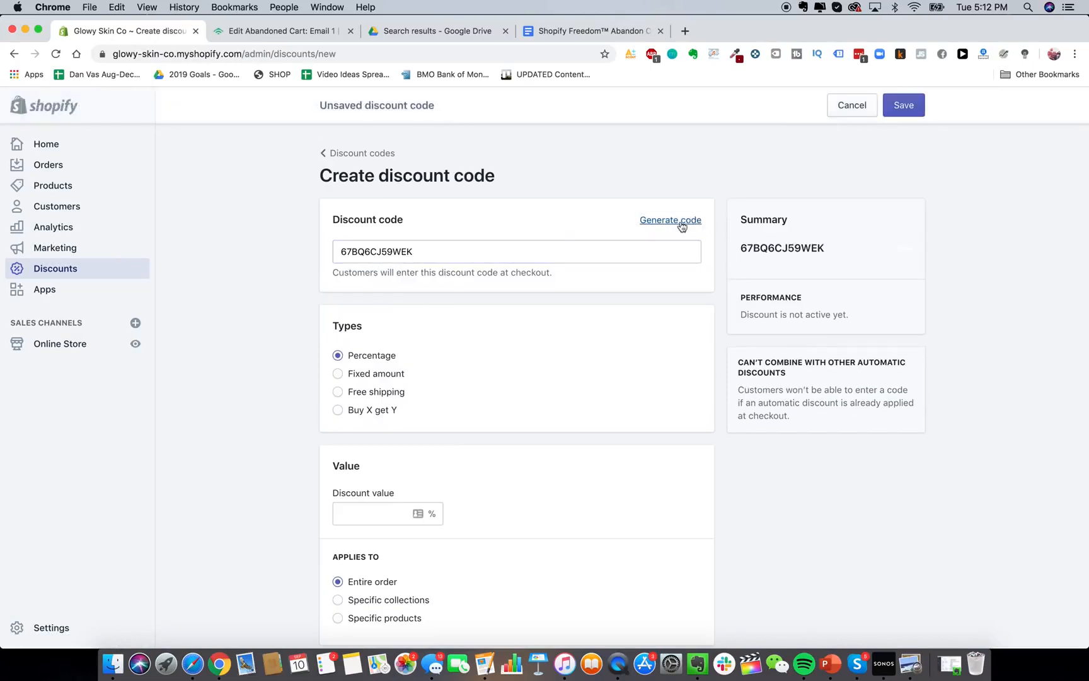
double_click(586, 244)
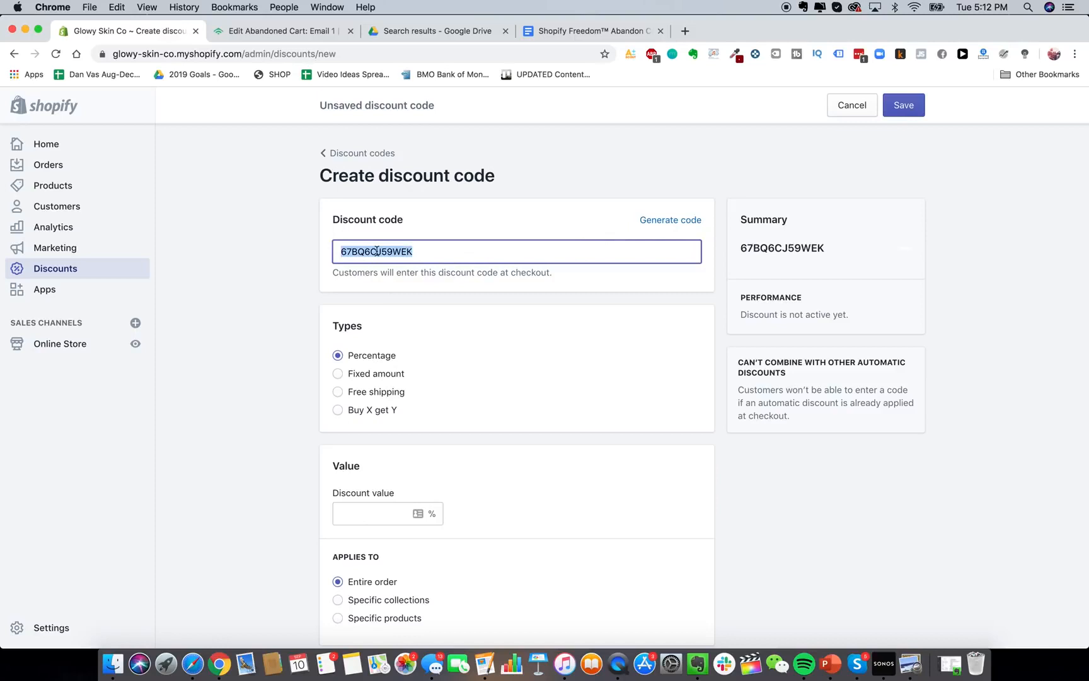
type("40F")
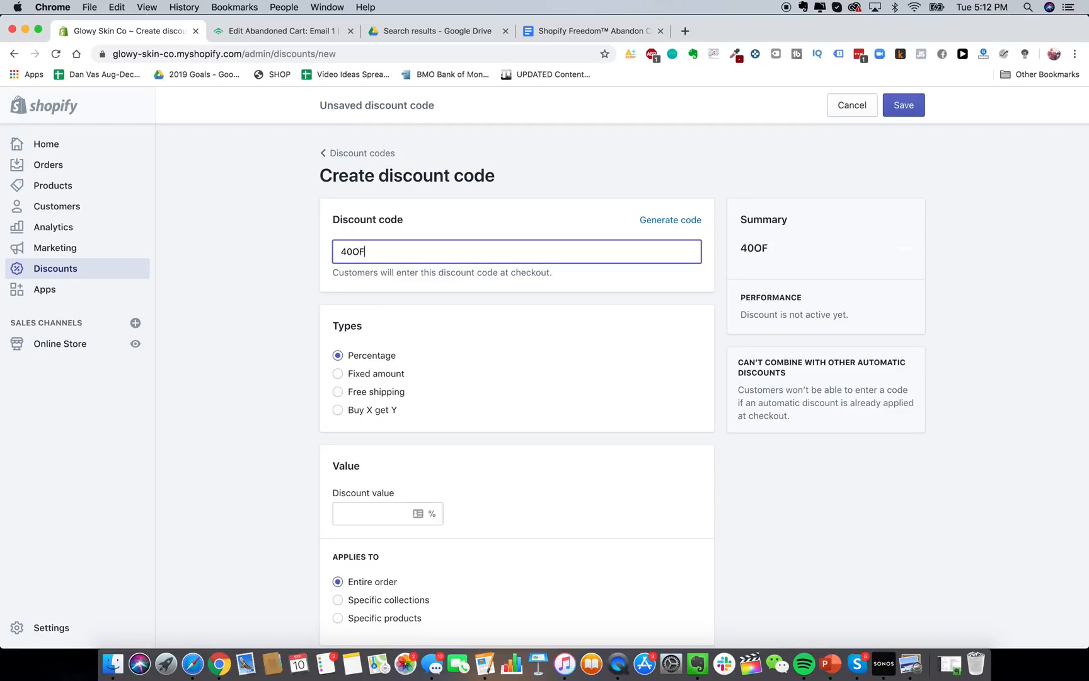
key("BackSpace")
key("BackSpace")
key("BackSpace")
key("BackSpace")
type("15O")
left_click(262, 342)
Set the discount to 15% off, limited to one use per customer.
scroll(406, 231, "down", 2)
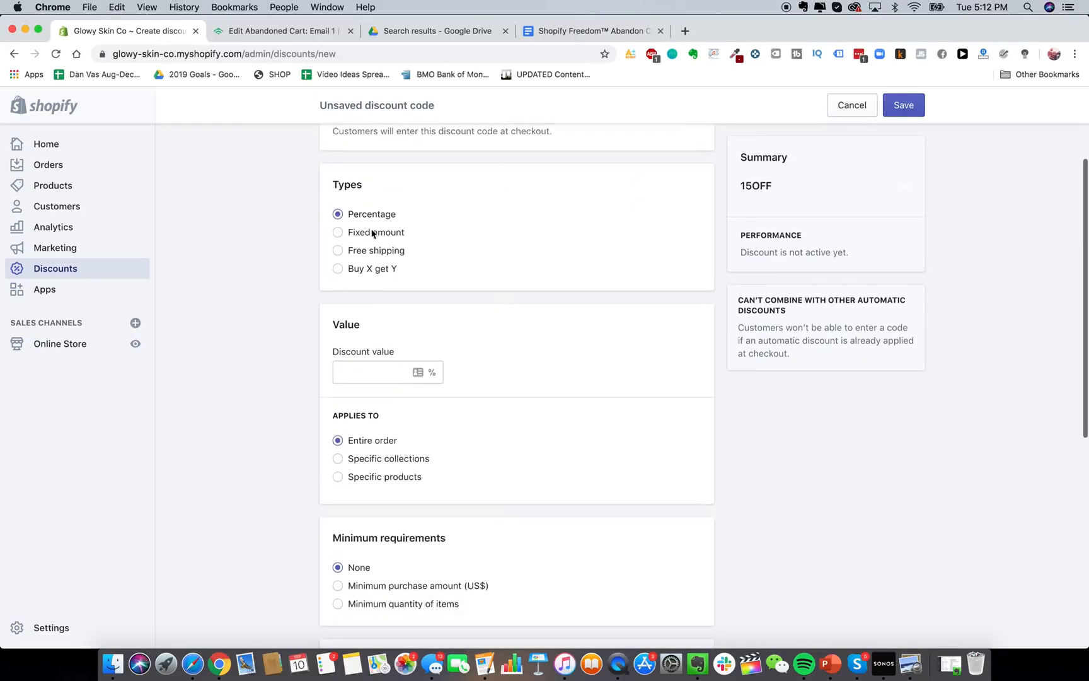
scroll(374, 277, "down", 1)
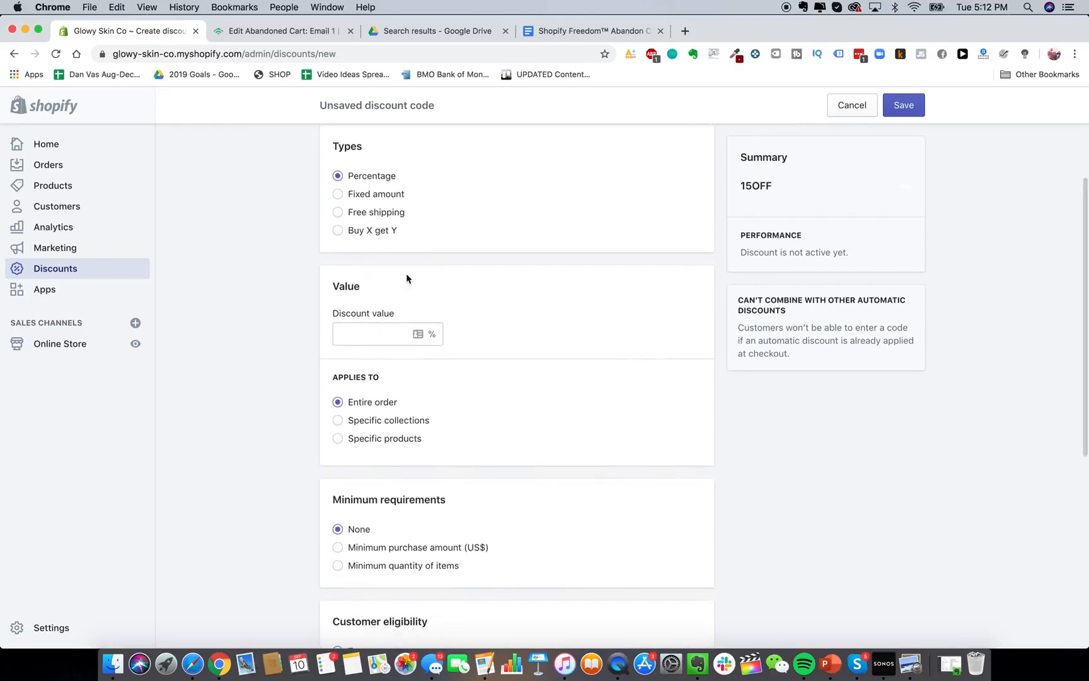
left_click(405, 331)
type("15")
left_click(283, 334)
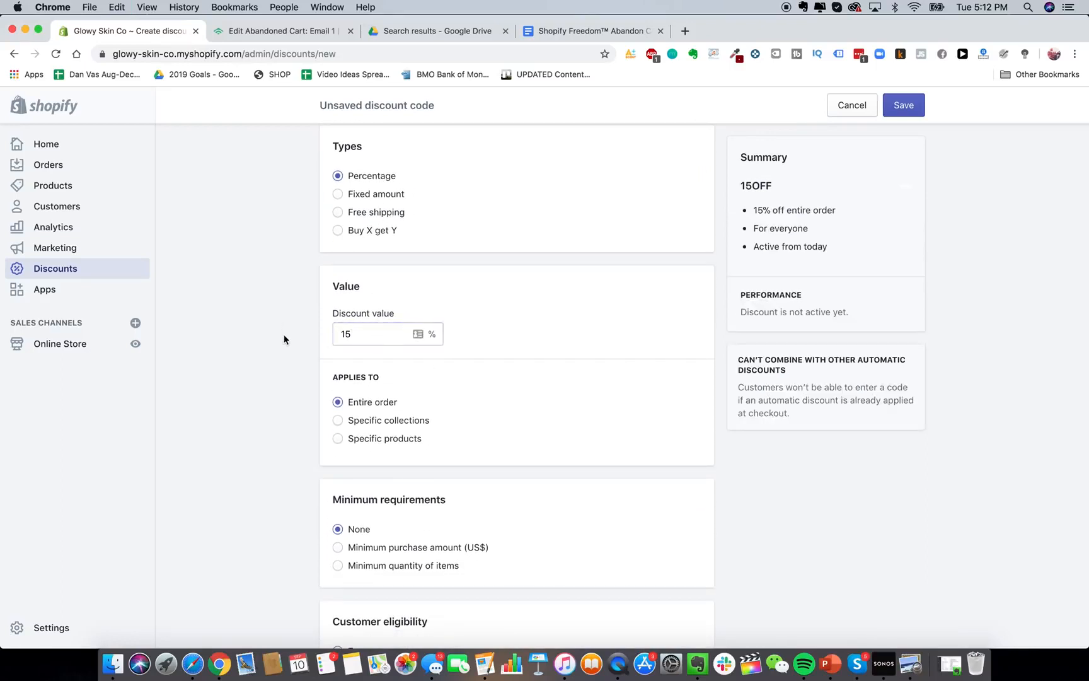
scroll(284, 335, "down", 3)
scroll(381, 249, "down", 3)
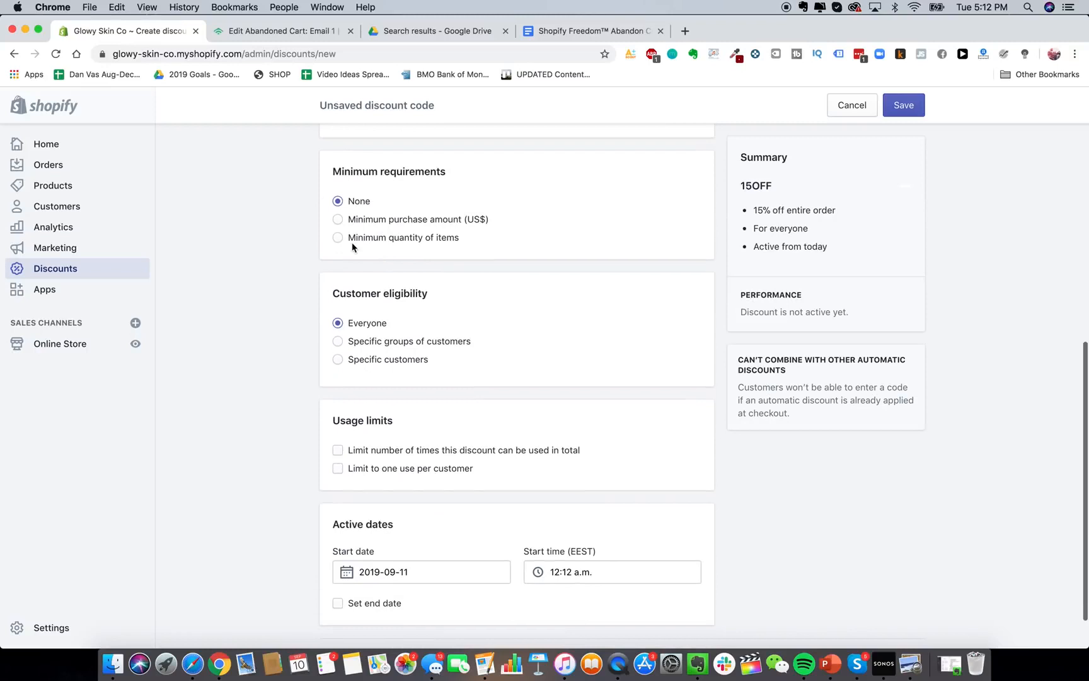
scroll(363, 271, "up", 1)
scroll(373, 315, "down", 1)
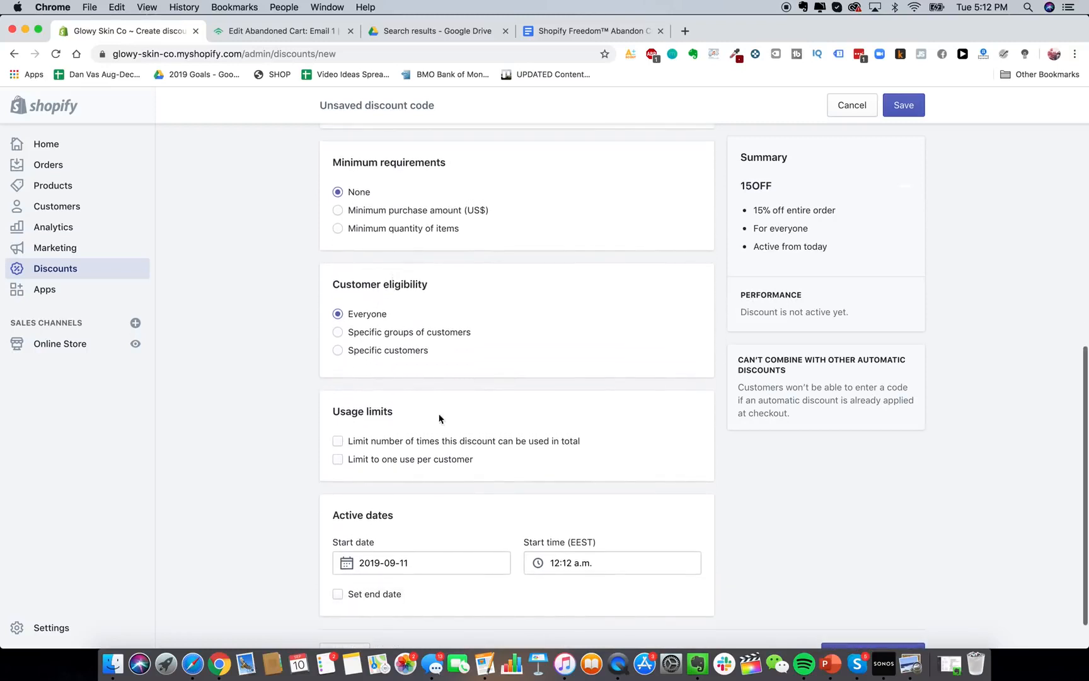
scroll(445, 442, "down", 1)
left_click(410, 425)
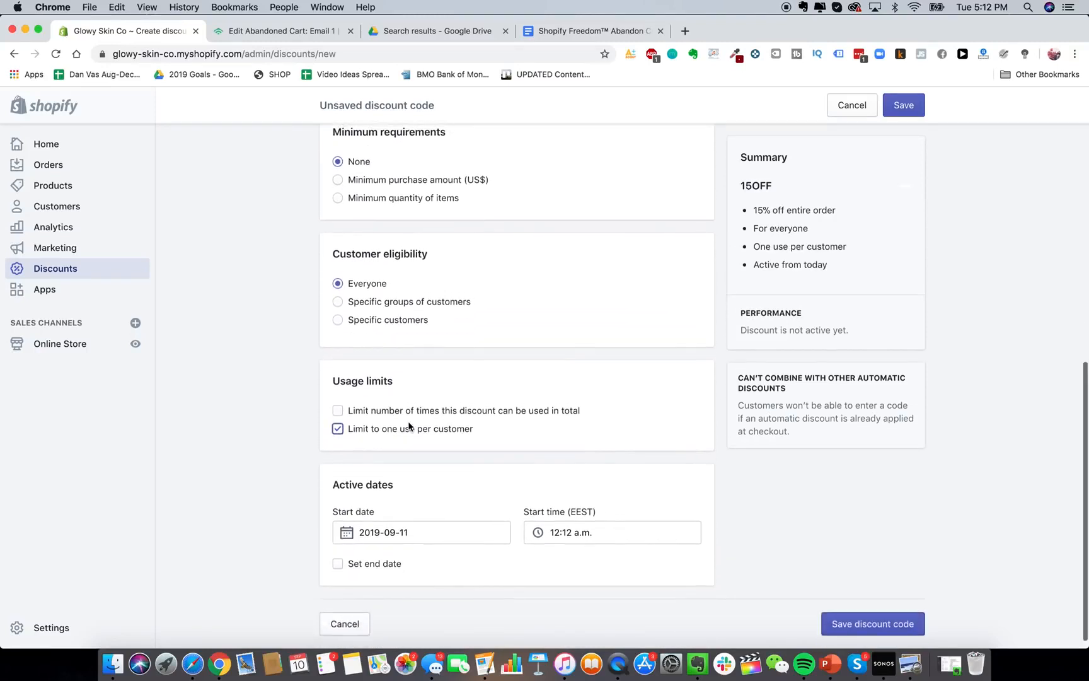
Restrict eligibility to the Abandoned checkouts customer group.
scroll(428, 581, "up", 4)
scroll(428, 577, "down", 2)
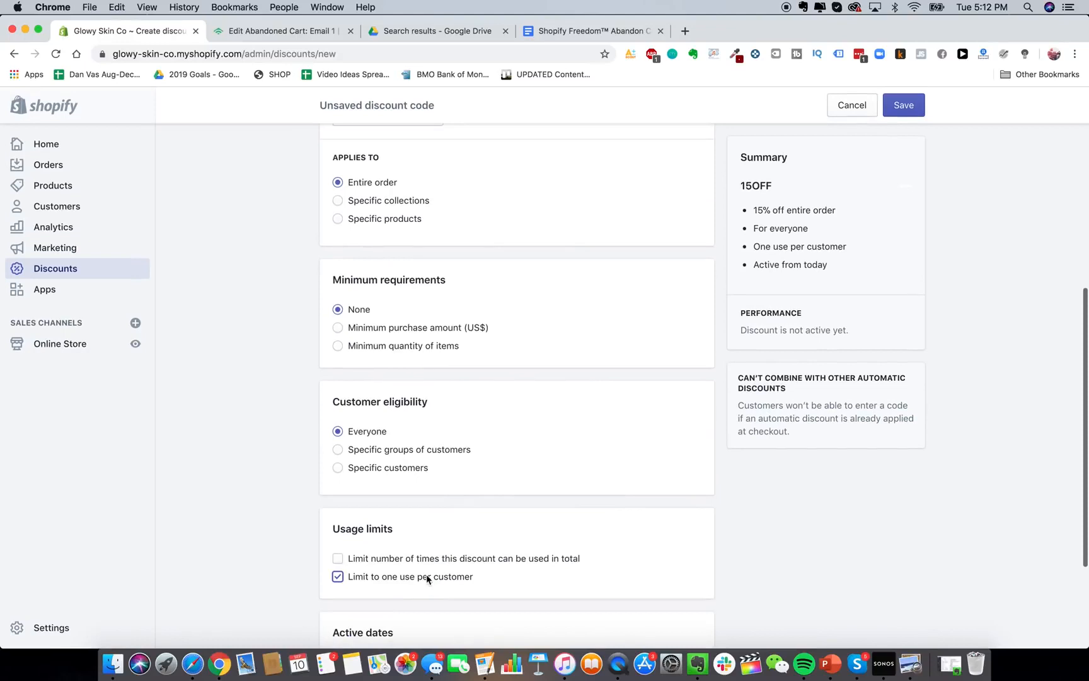
left_click(409, 449)
scroll(441, 441, "down", 3)
left_click(443, 430)
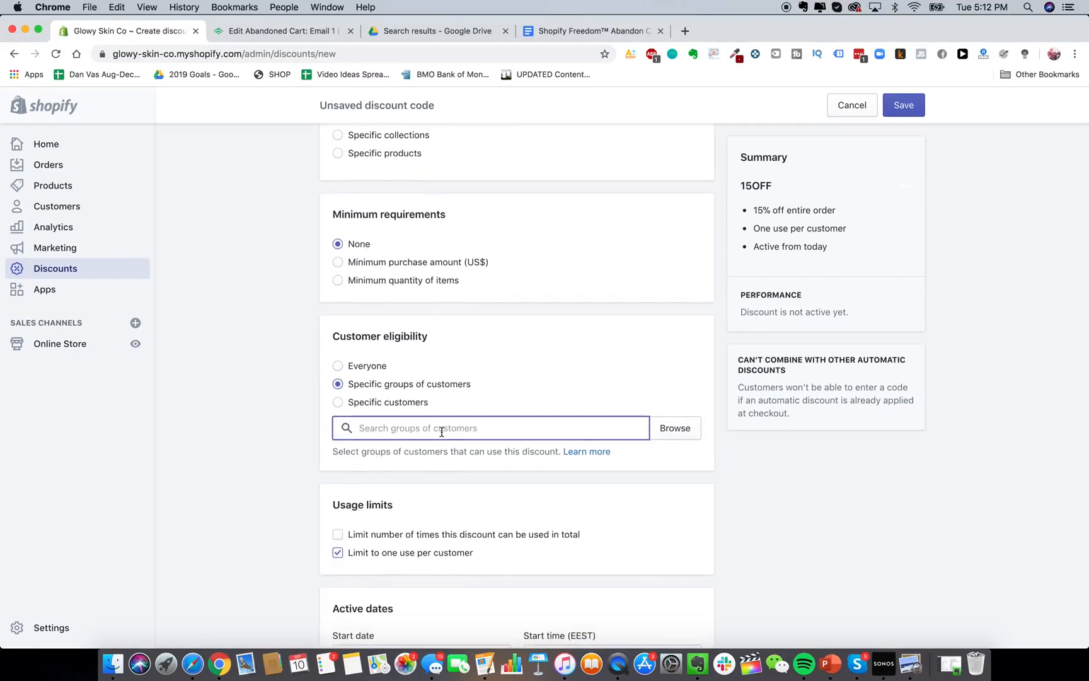
left_click(672, 434)
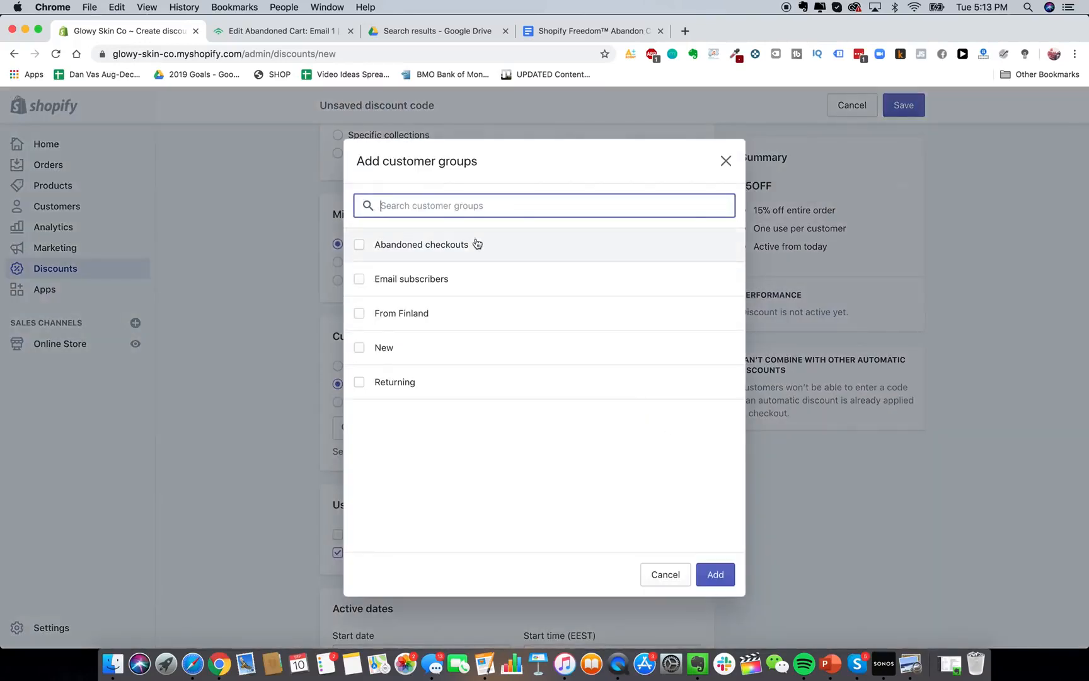
left_click(467, 250)
left_click(715, 574)
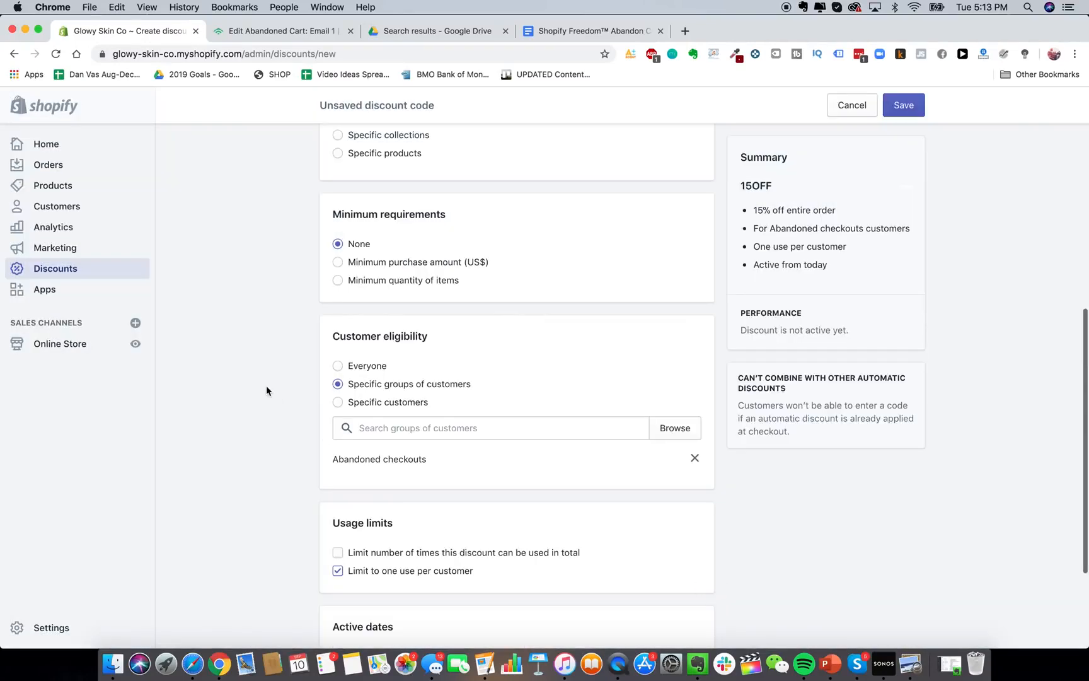
Review the discount's start date, leaving it unchanged, and go back to Klaviyo.
scroll(267, 385, "up", 3)
scroll(266, 386, "up", 10)
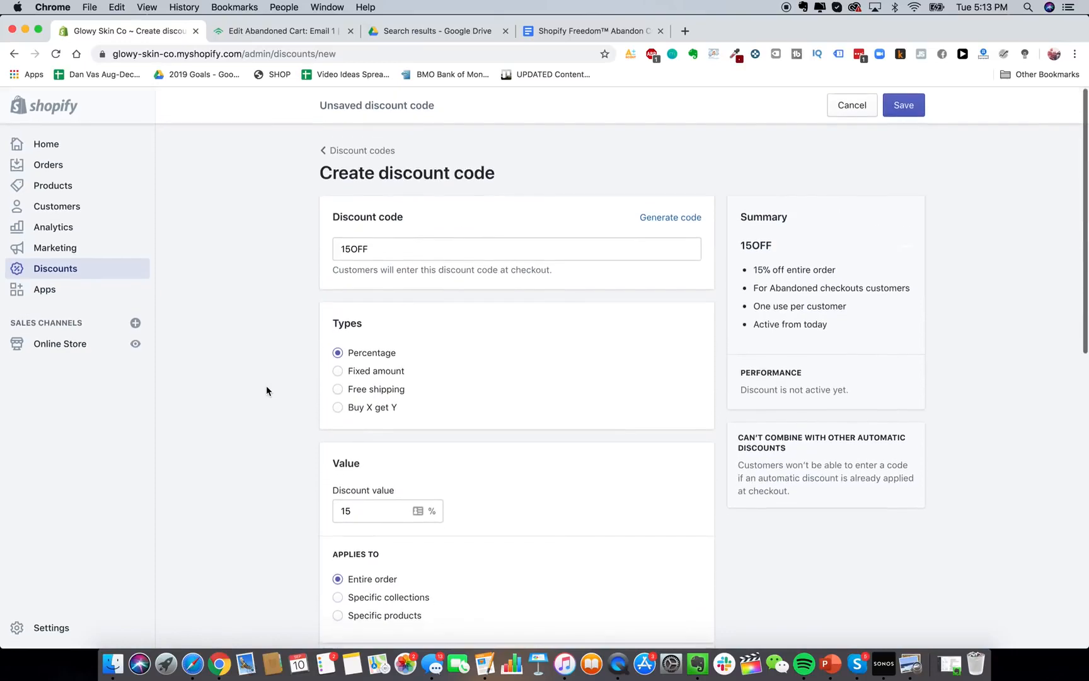
scroll(493, 520, "down", 10)
scroll(493, 519, "down", 5)
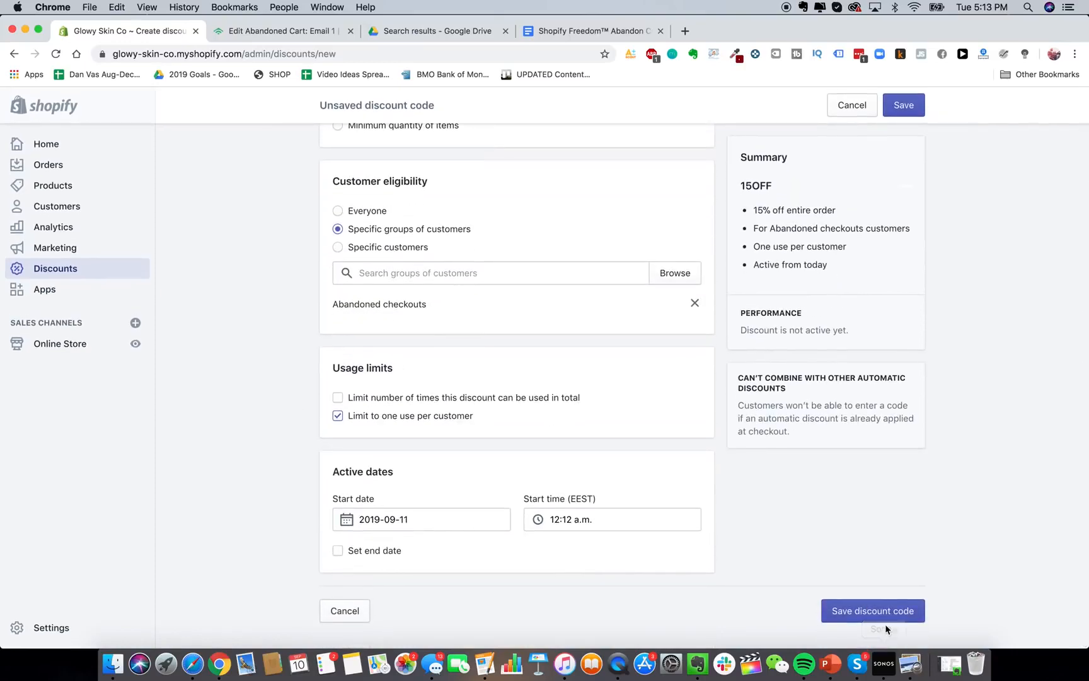
left_click(455, 522)
left_click(270, 426)
scroll(362, 463, "up", 2)
scroll(363, 463, "down", 2)
scroll(371, 484, "up", 2)
scroll(370, 500, "down", 2)
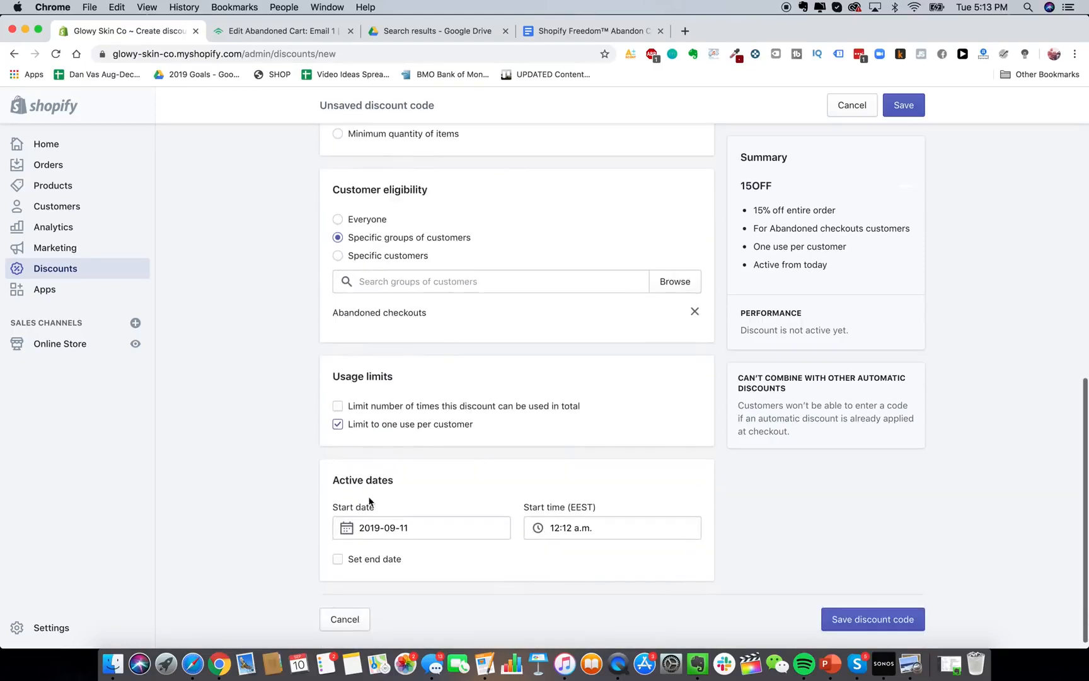
scroll(370, 502, "up", 5)
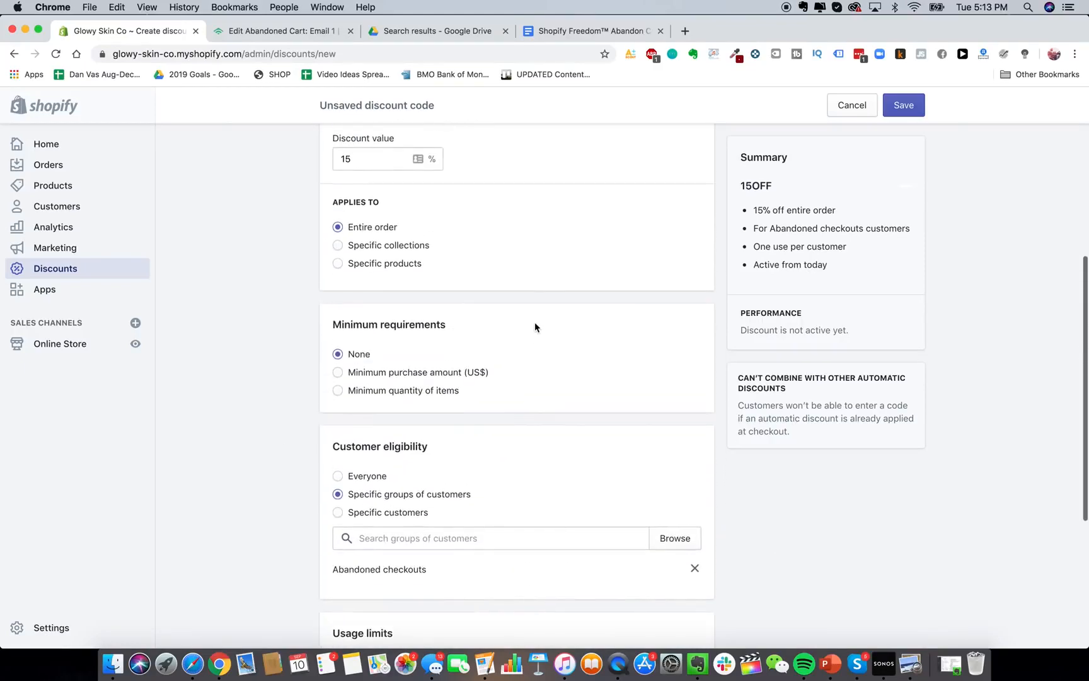
left_click(279, 32)
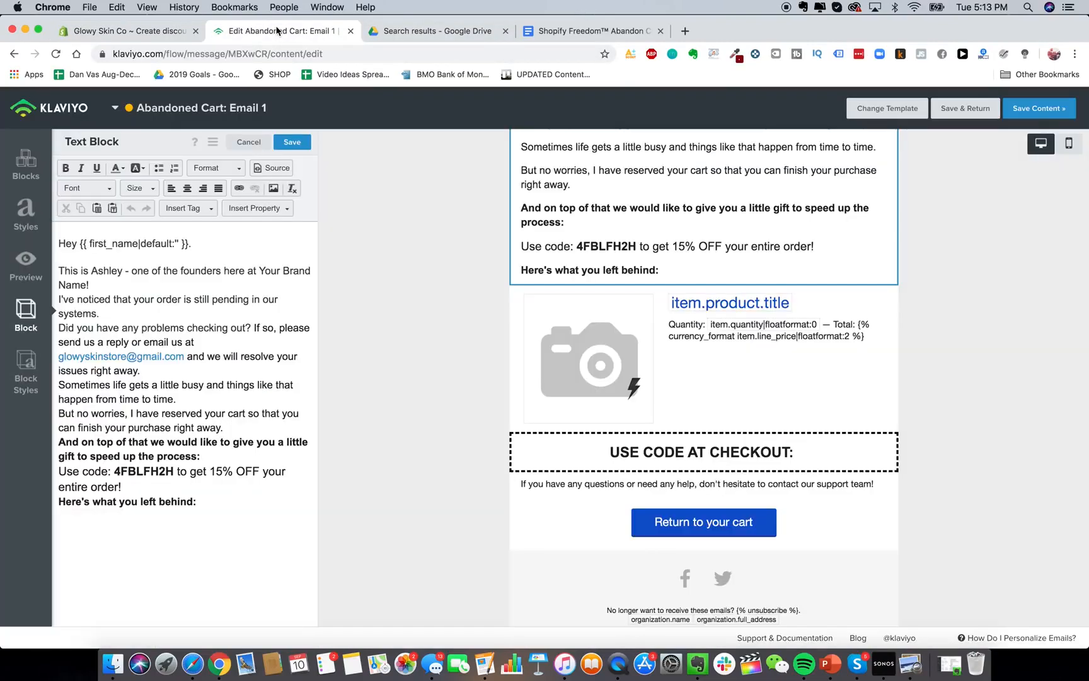
Copy 4FBLFH2H from the intro text and paste it after 'USE CODE AT CHECKOUT:'.
double_click(170, 471)
key("cmd+c")
left_click(260, 336)
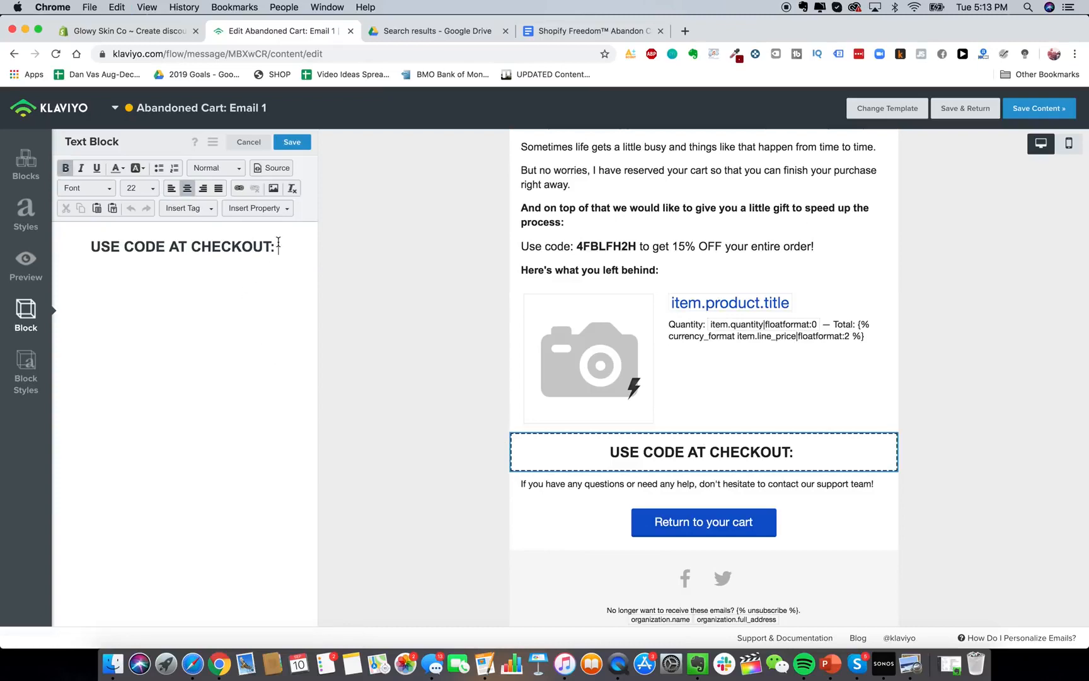
key("cmd+v")
scroll(457, 409, "down", 1)
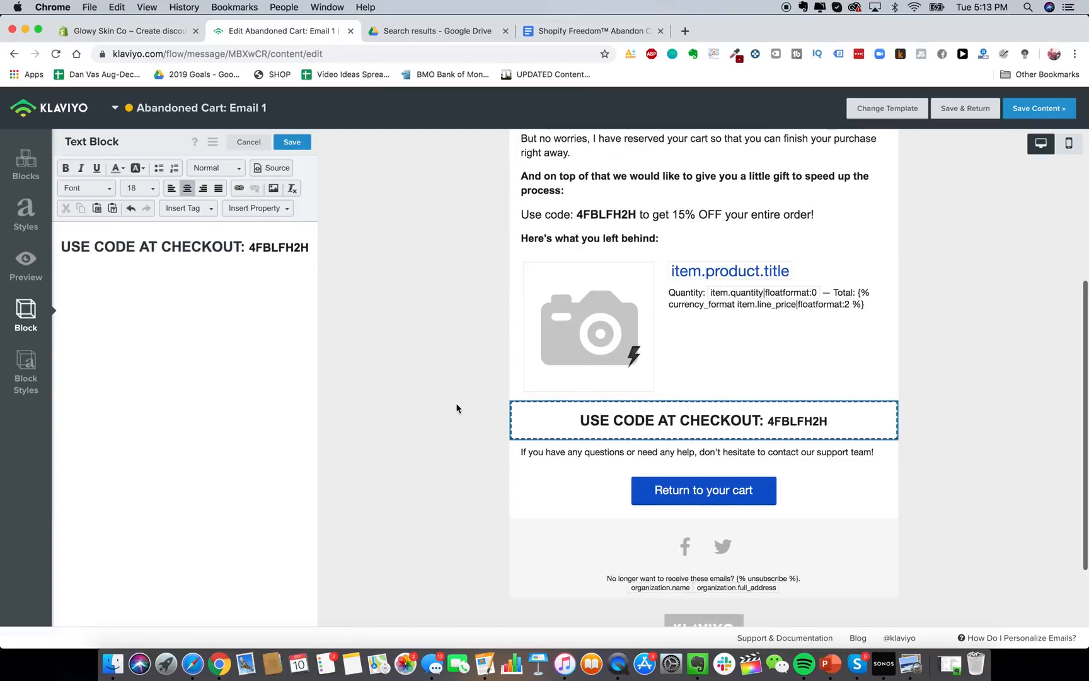
scroll(457, 408, "up", 4)
scroll(457, 408, "down", 4)
scroll(457, 408, "up", 5)
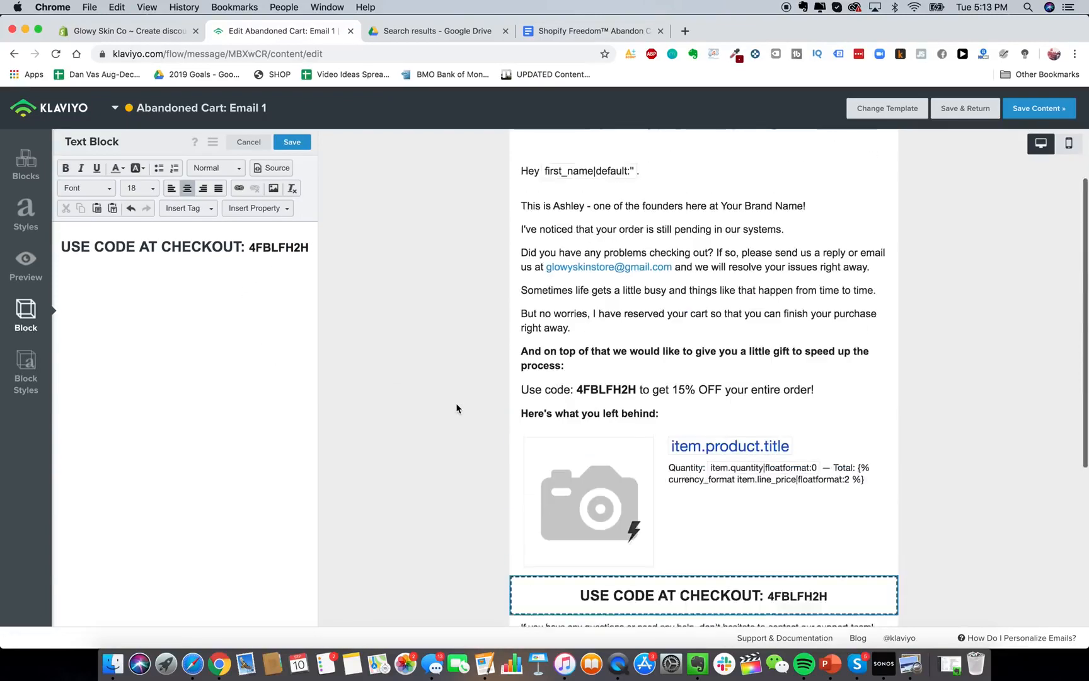
scroll(457, 408, "down", 5)
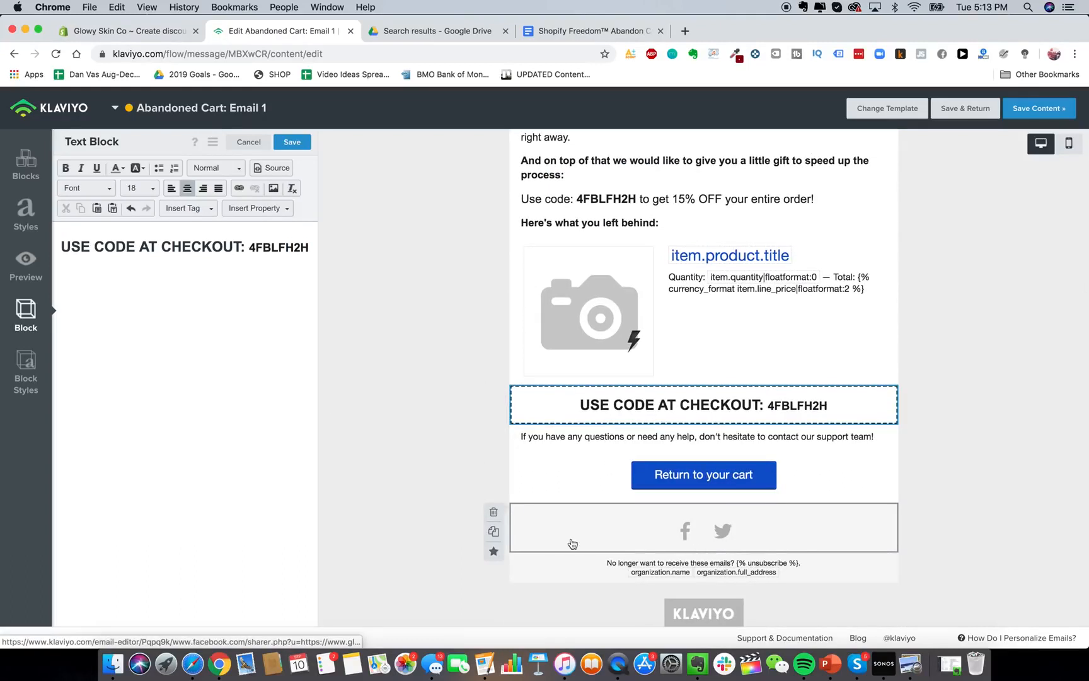
scroll(607, 476, "down", 3)
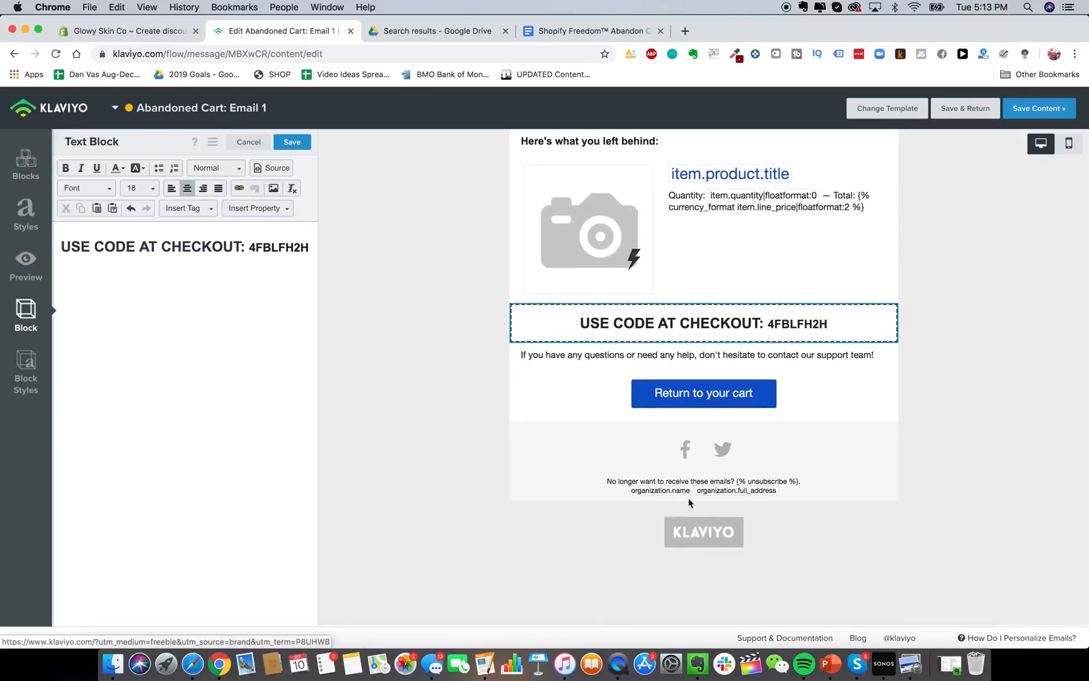
scroll(704, 536, "up", 2)
Save the email body and return to Email 1's message overview.
left_click(668, 482)
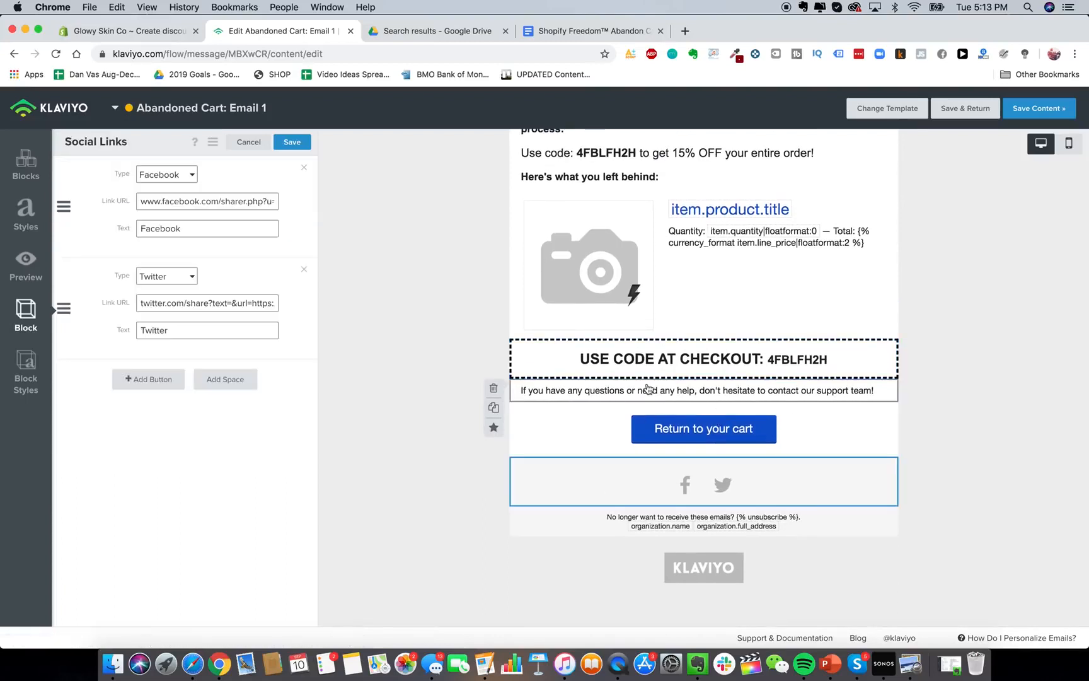
scroll(539, 308, "up", 2)
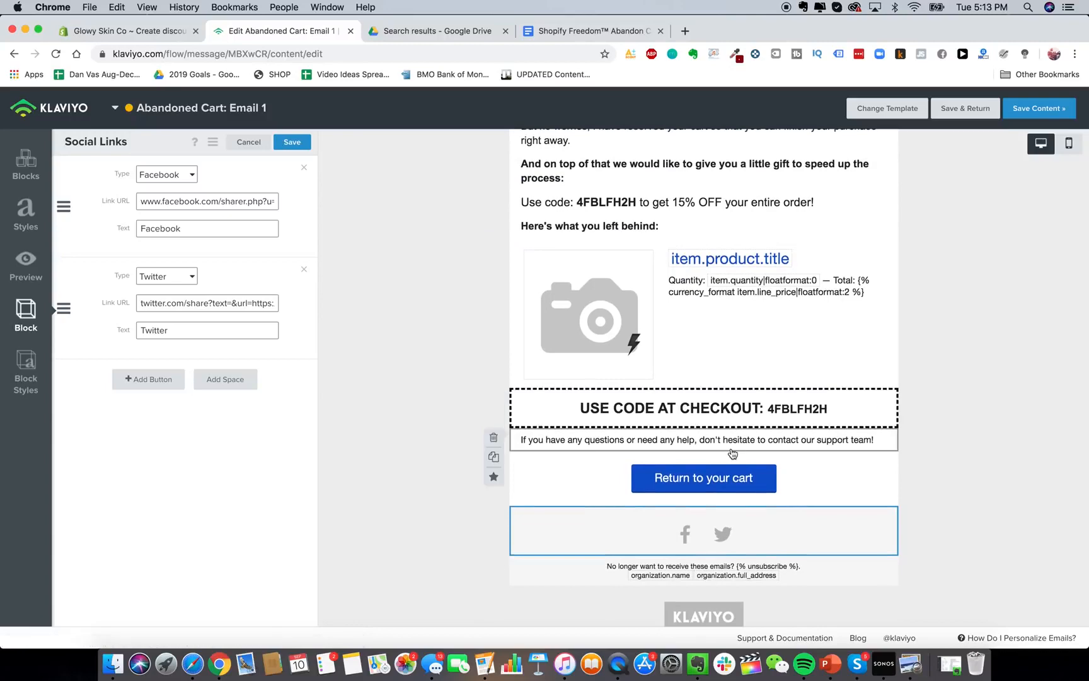
scroll(1034, 267, "up", 10)
left_click(965, 109)
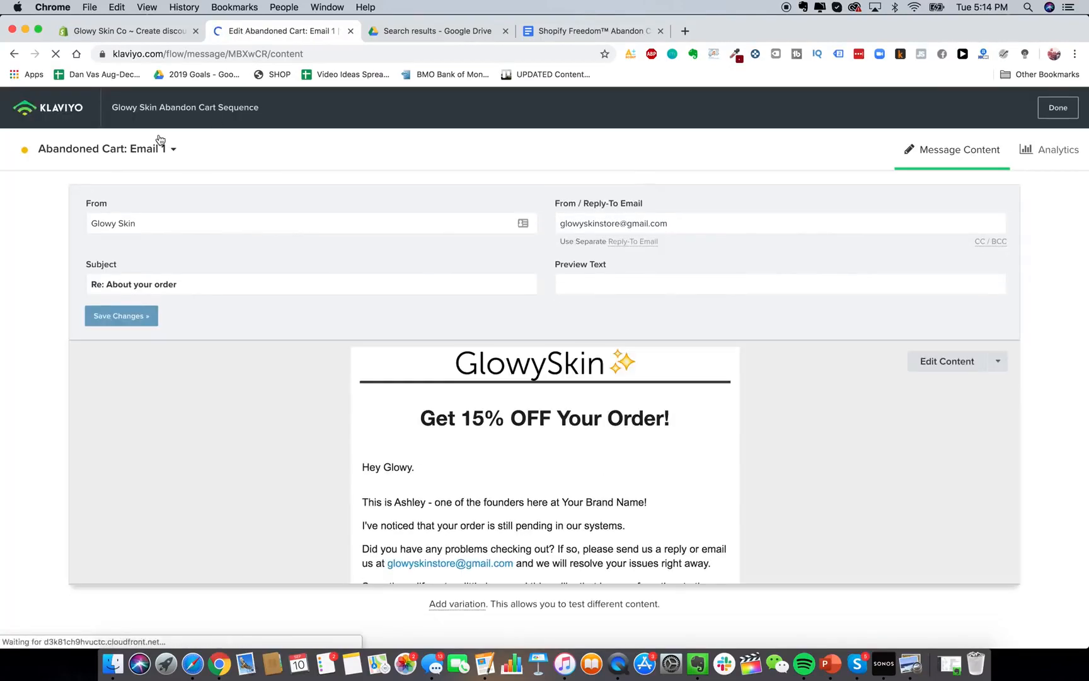
Change the wait before Email 1 from 4 hours to 2 hours, then close the Klaviyo tab.
left_click(68, 113)
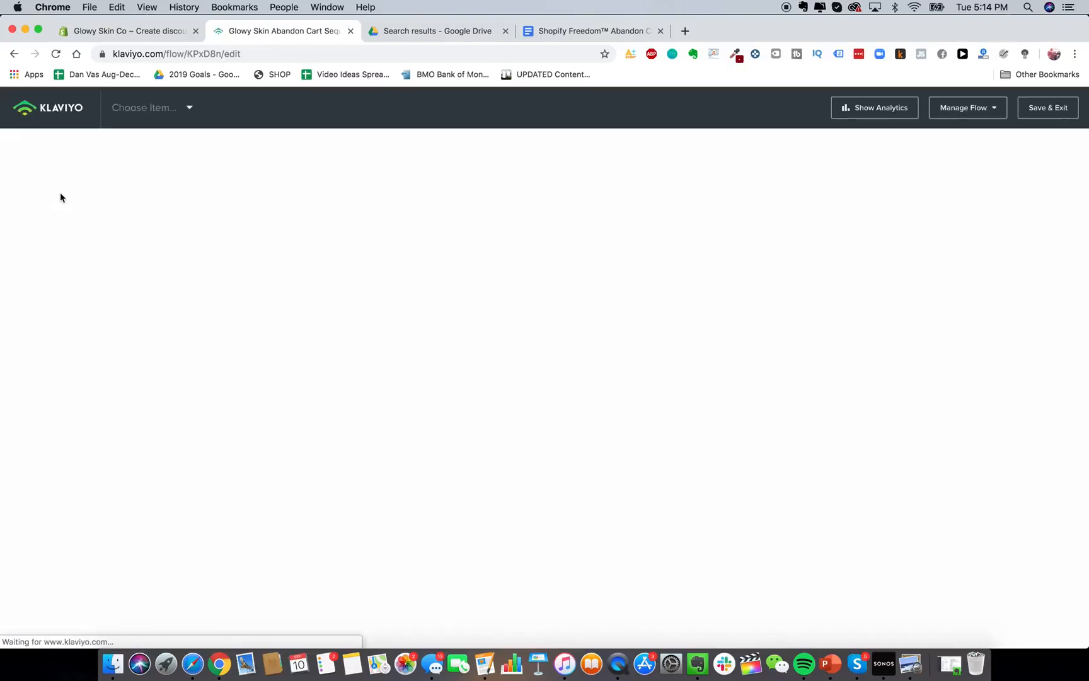
left_click(671, 343)
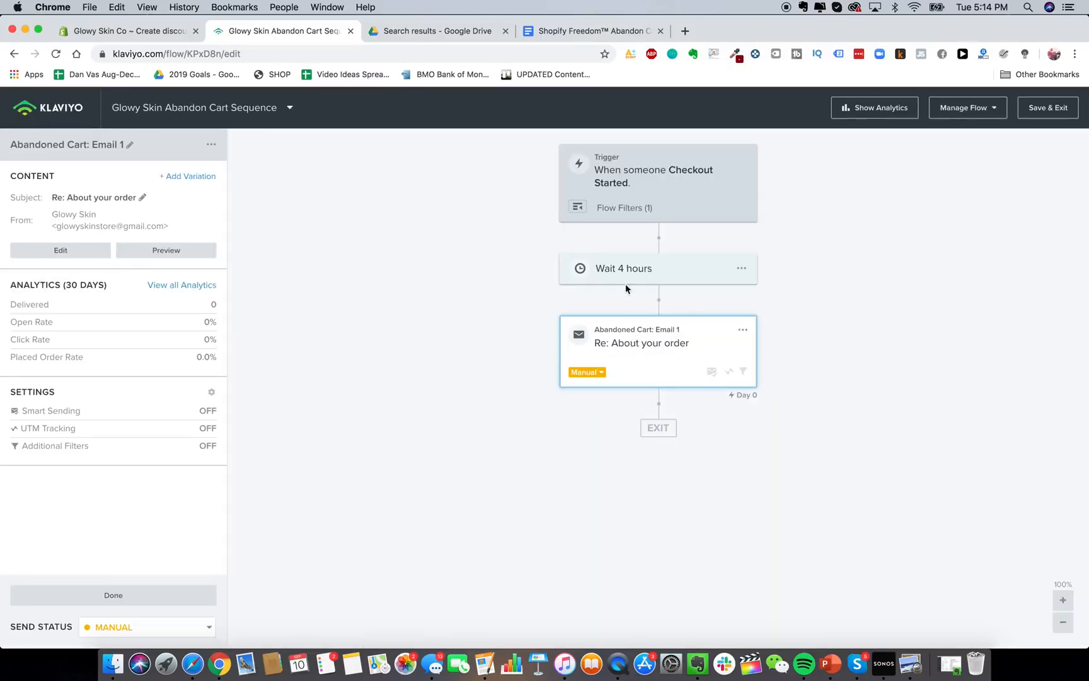
left_click(638, 272)
double_click(31, 204)
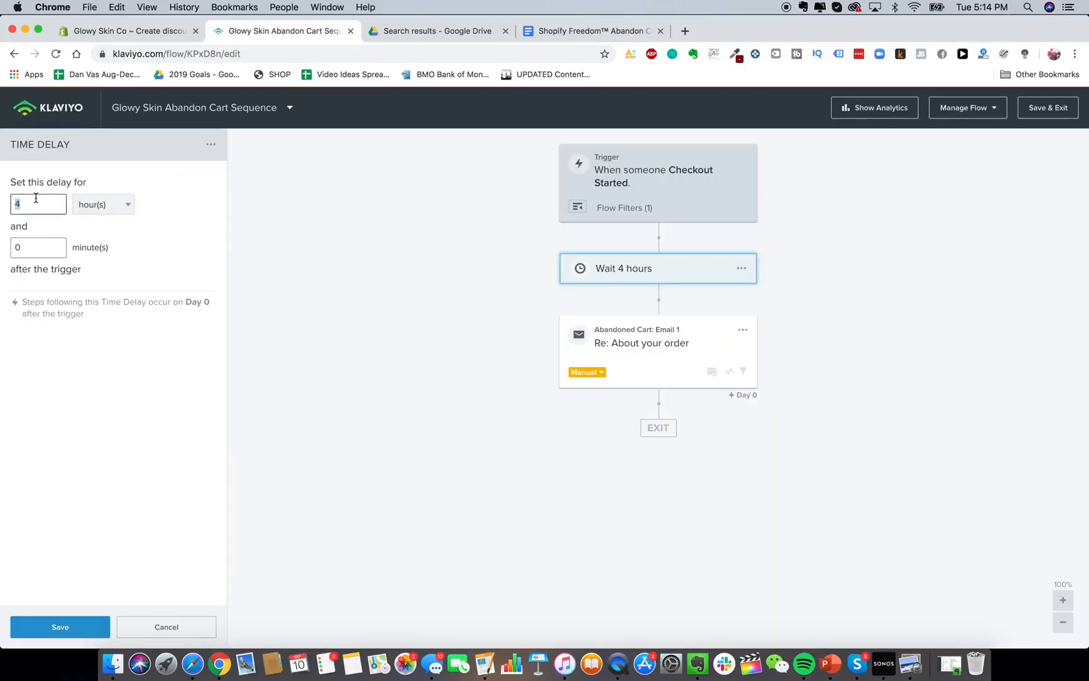
type("2")
left_click(72, 627)
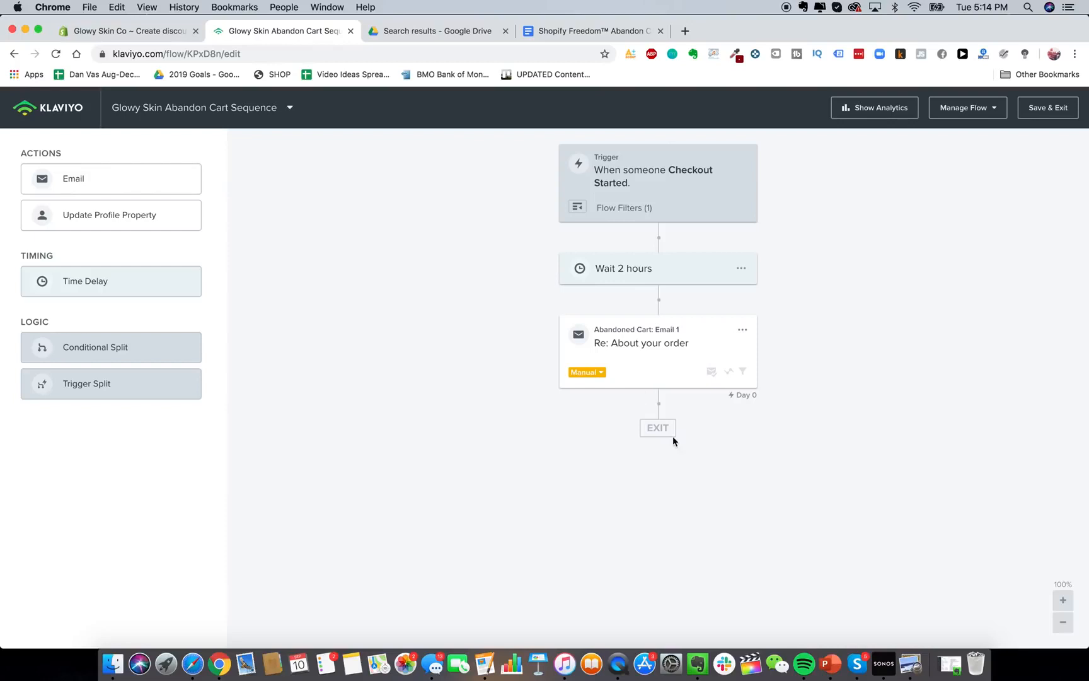
left_click(649, 358)
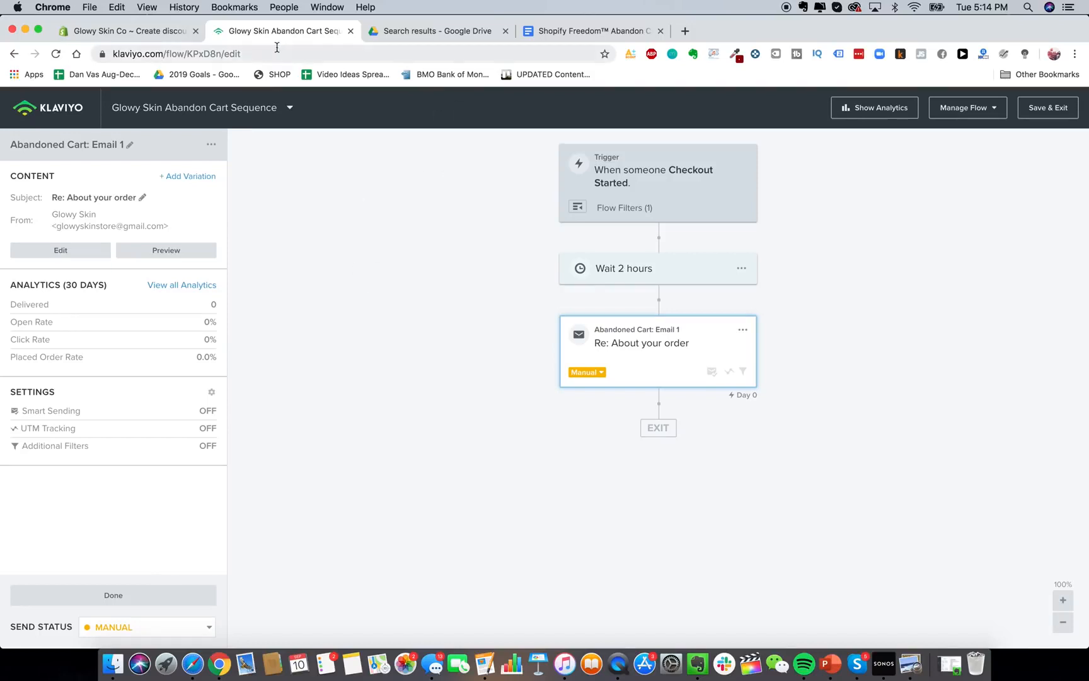
key("super+w")
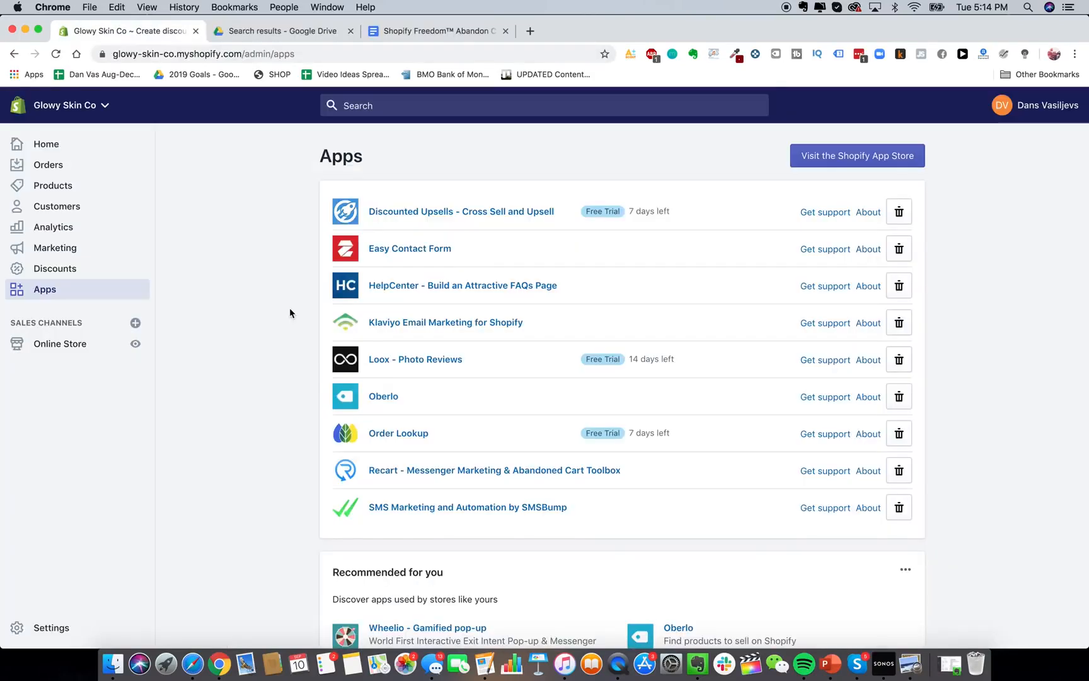
Open the SMS Marketing and Automation by SMSBump app and go to its Settings page.
left_click(520, 510)
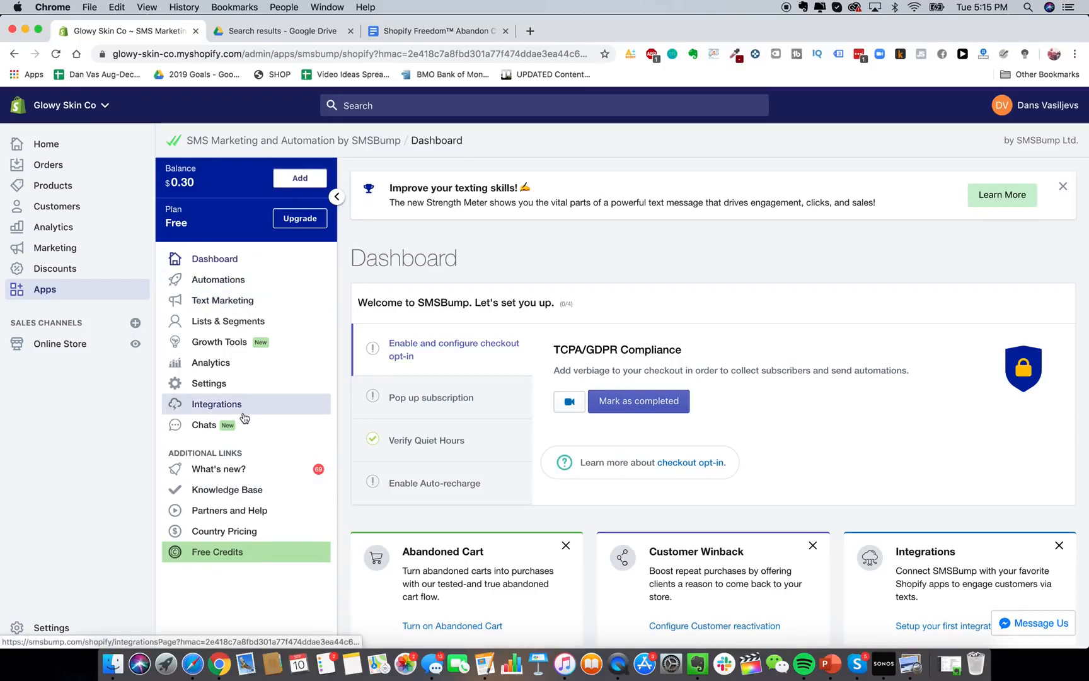
left_click(240, 385)
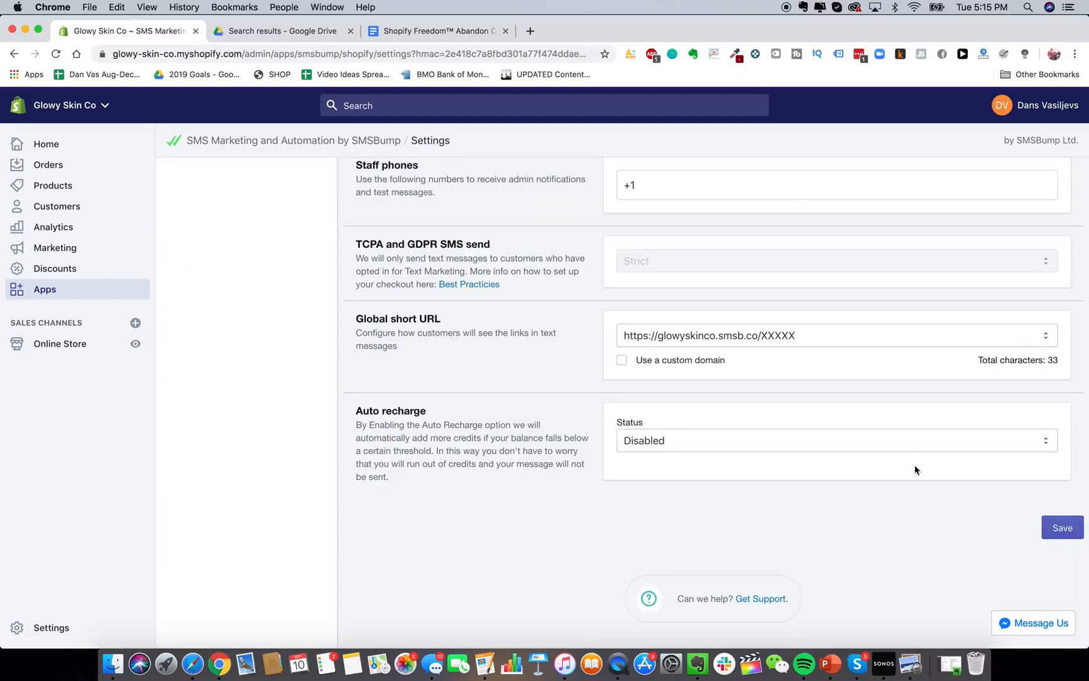
Enable auto recharge: $20 when the balance falls below $10, capped at $1000.
left_click(715, 442)
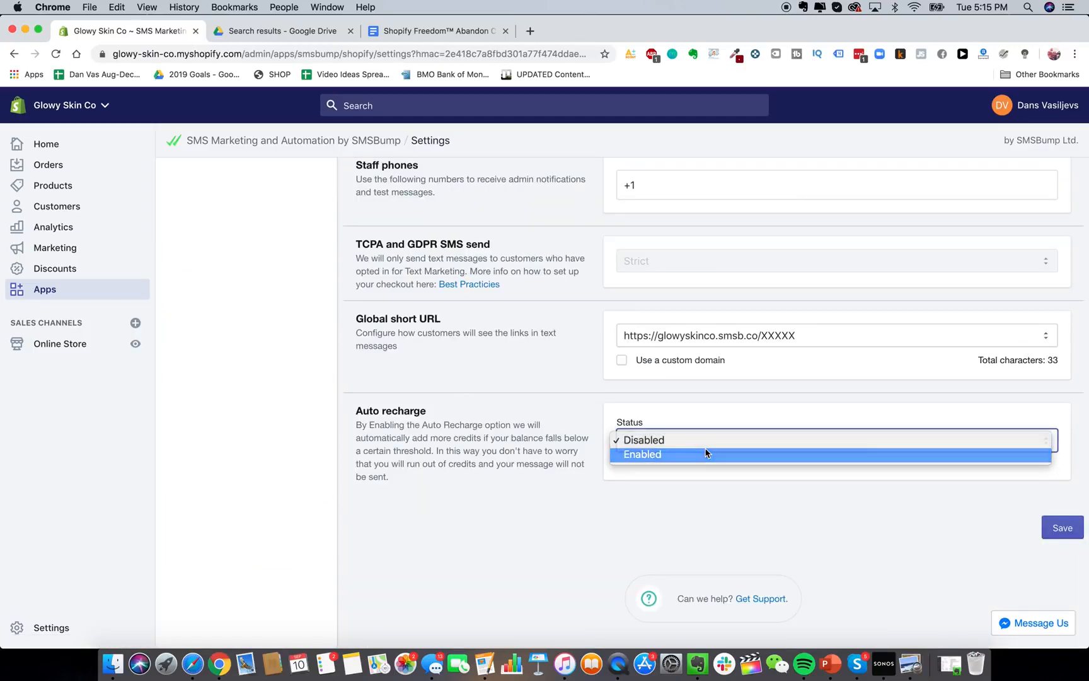
left_click(710, 452)
scroll(598, 457, "down", 3)
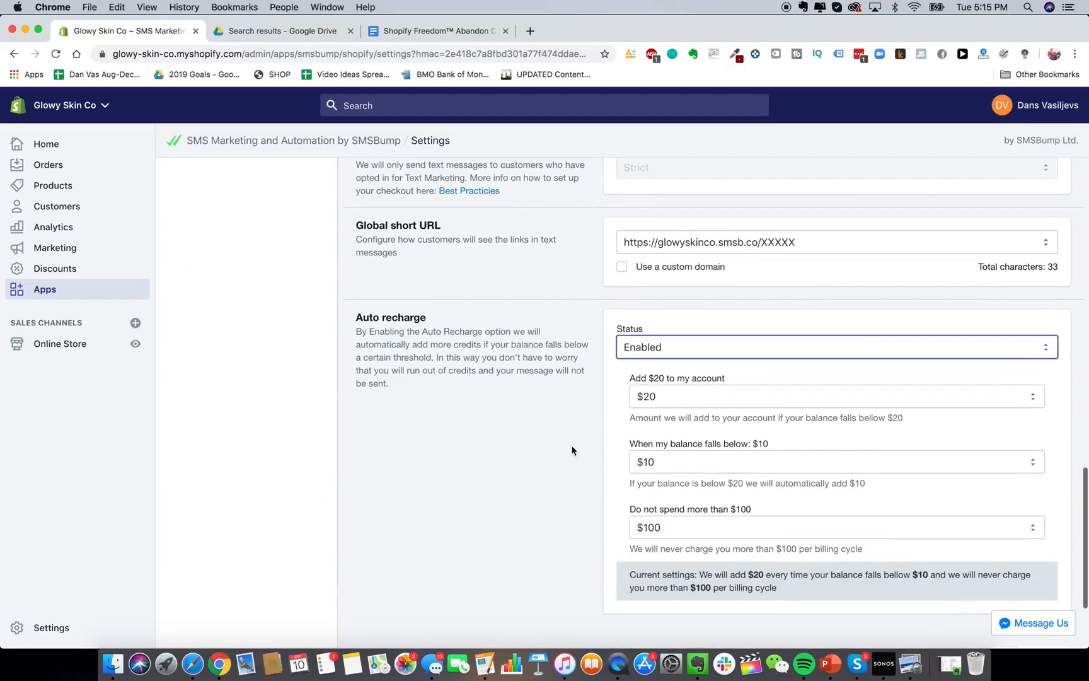
scroll(632, 464, "down", 1)
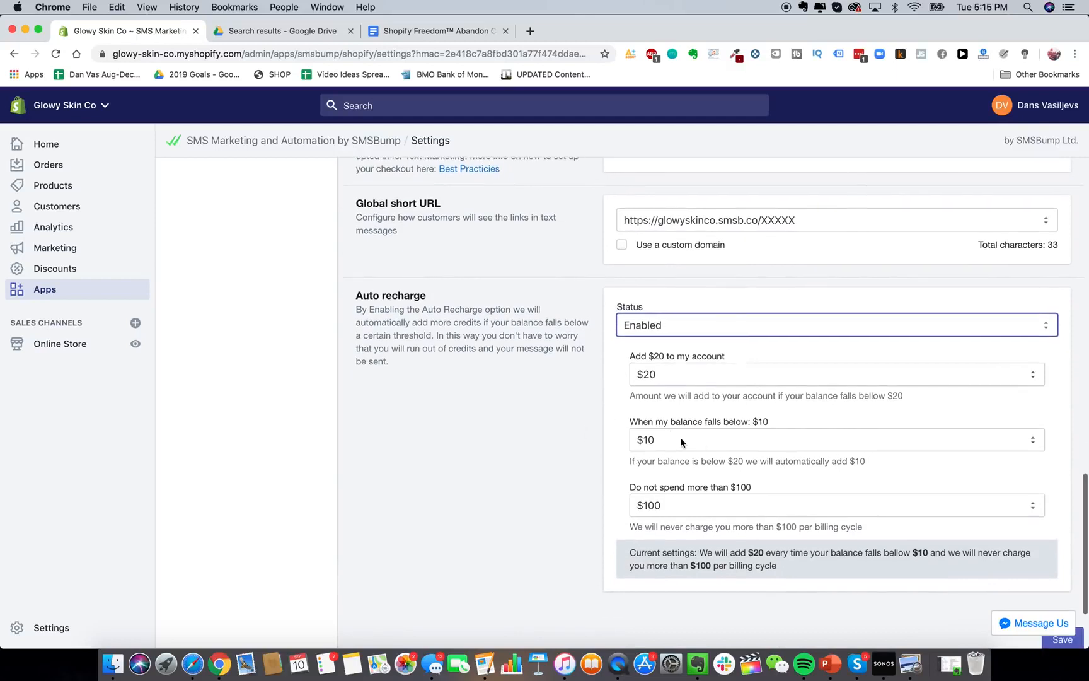
left_click(643, 439)
left_click(644, 439)
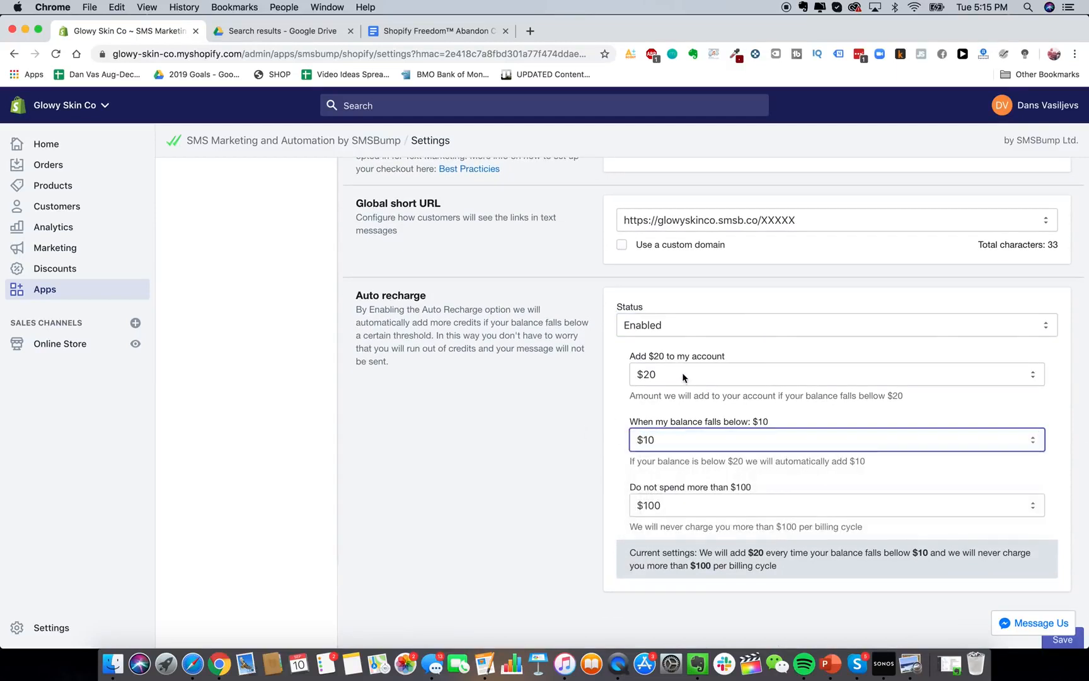
scroll(549, 454, "down", 1)
left_click(710, 490)
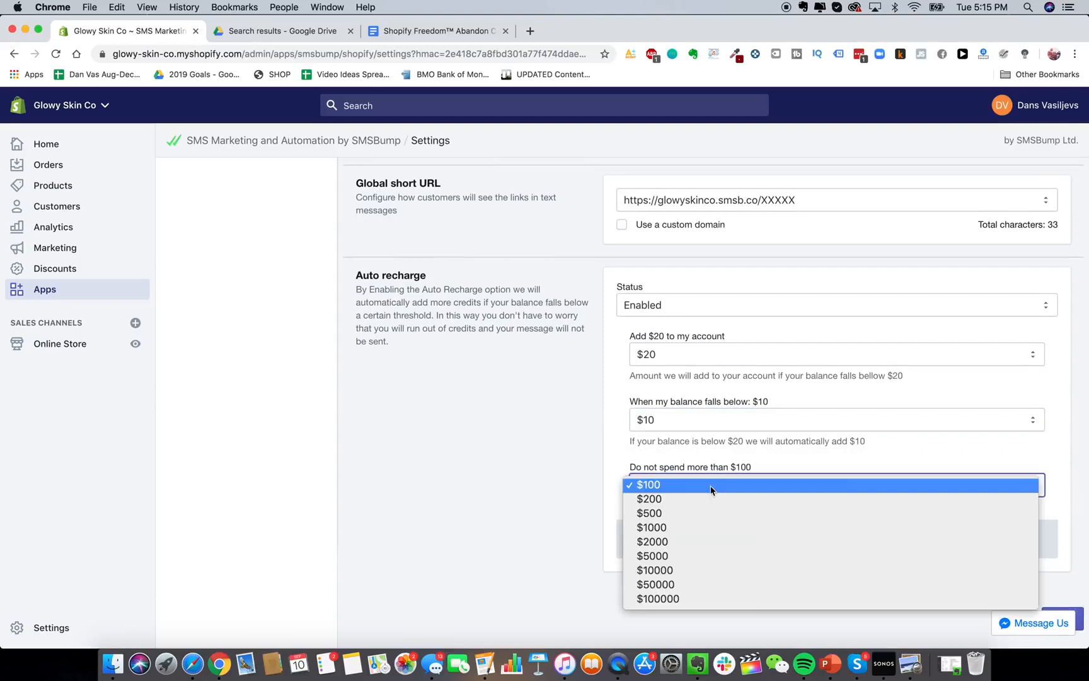
left_click(683, 526)
left_click(569, 478)
scroll(570, 477, "up", 6)
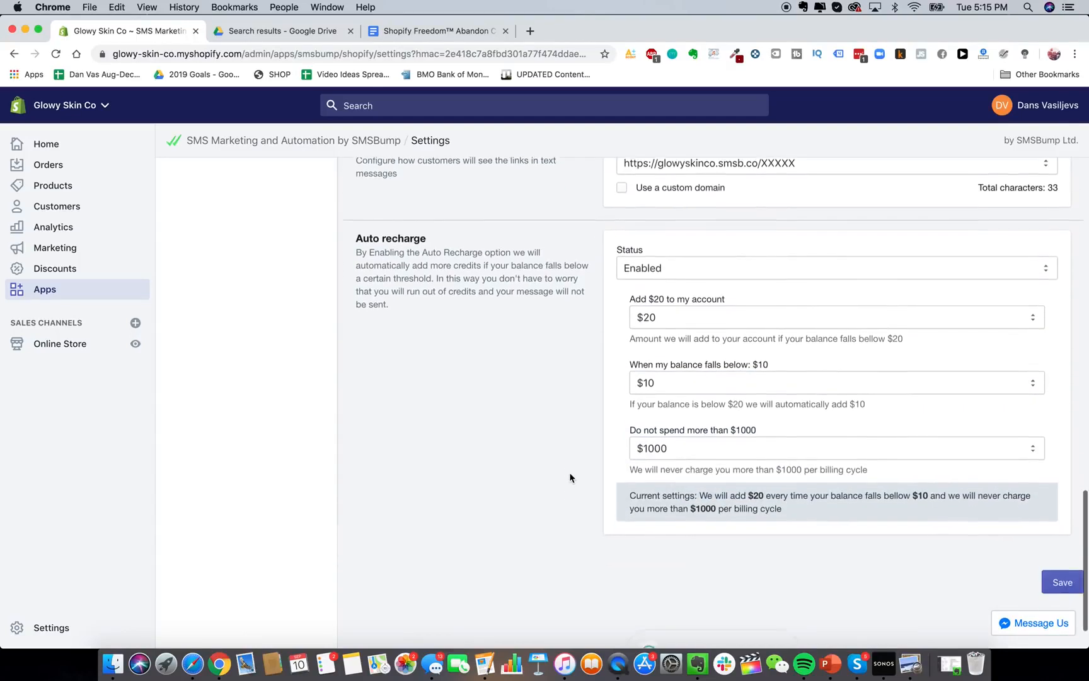
scroll(571, 477, "down", 6)
scroll(530, 433, "up", 10)
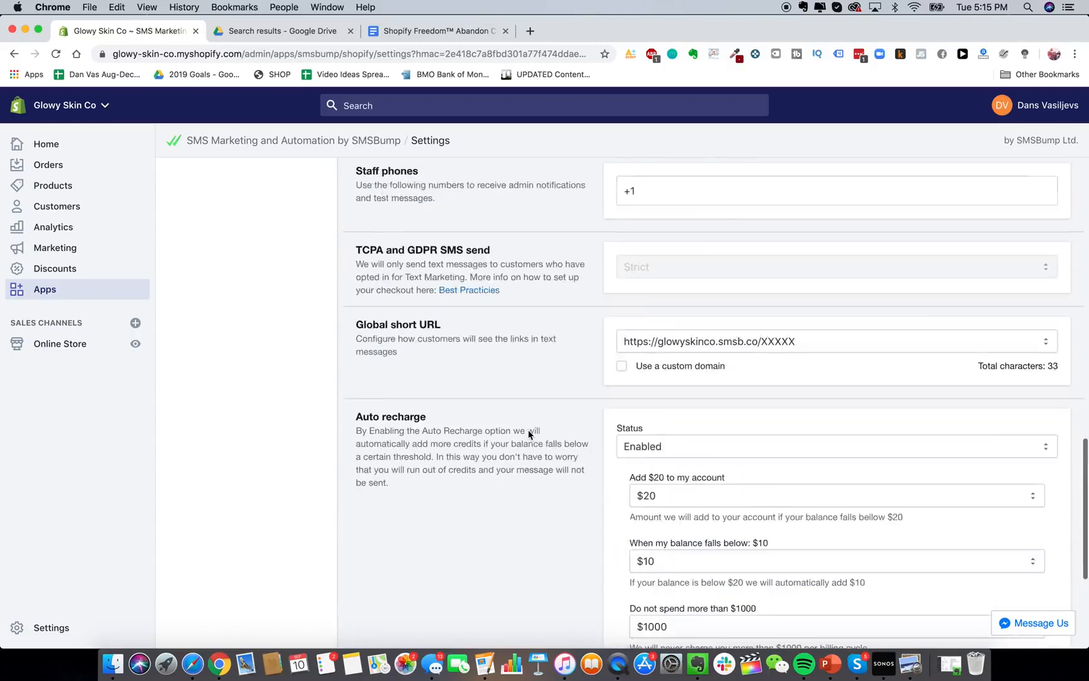
scroll(381, 302, "up", 2)
scroll(382, 301, "down", 3)
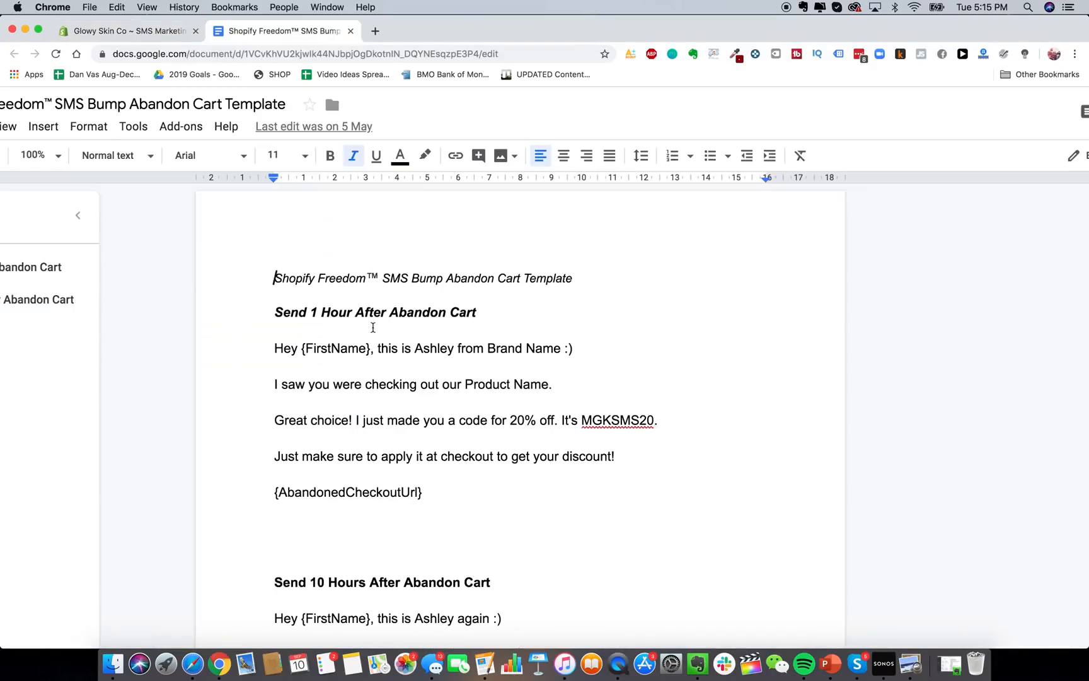
Read through the Send 1 Hour SMS text and its {AbandonedCheckoutUrl} line in the template.
double_click(372, 328)
left_click_drag(274, 348, 501, 494)
left_click(501, 494)
left_click_drag(275, 498, 463, 499)
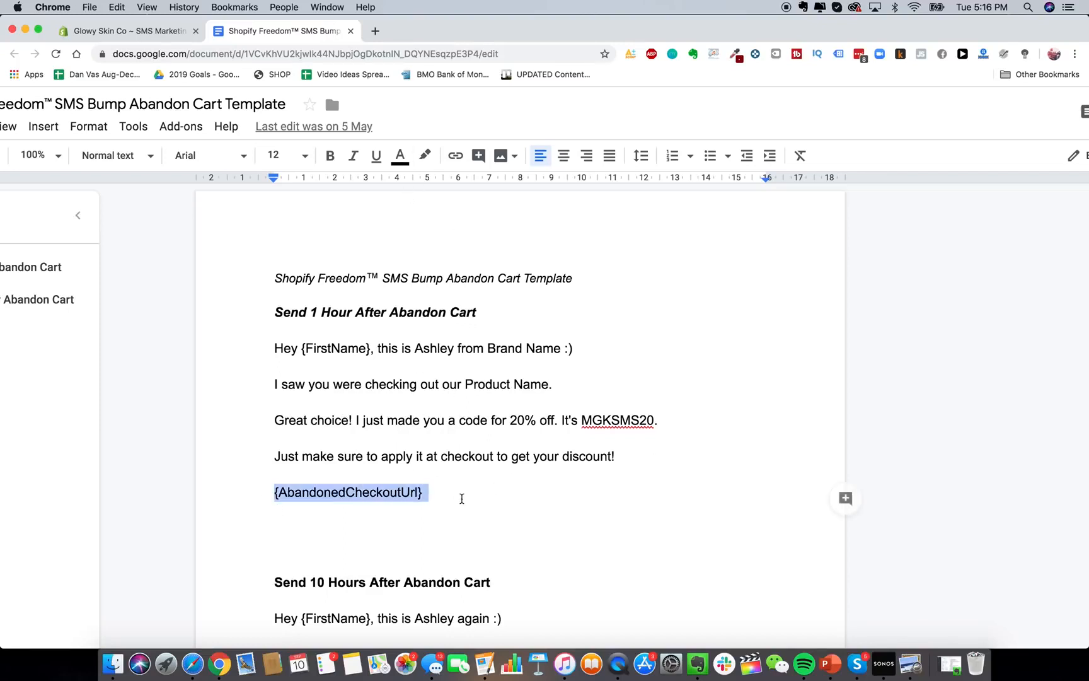
left_click(314, 348)
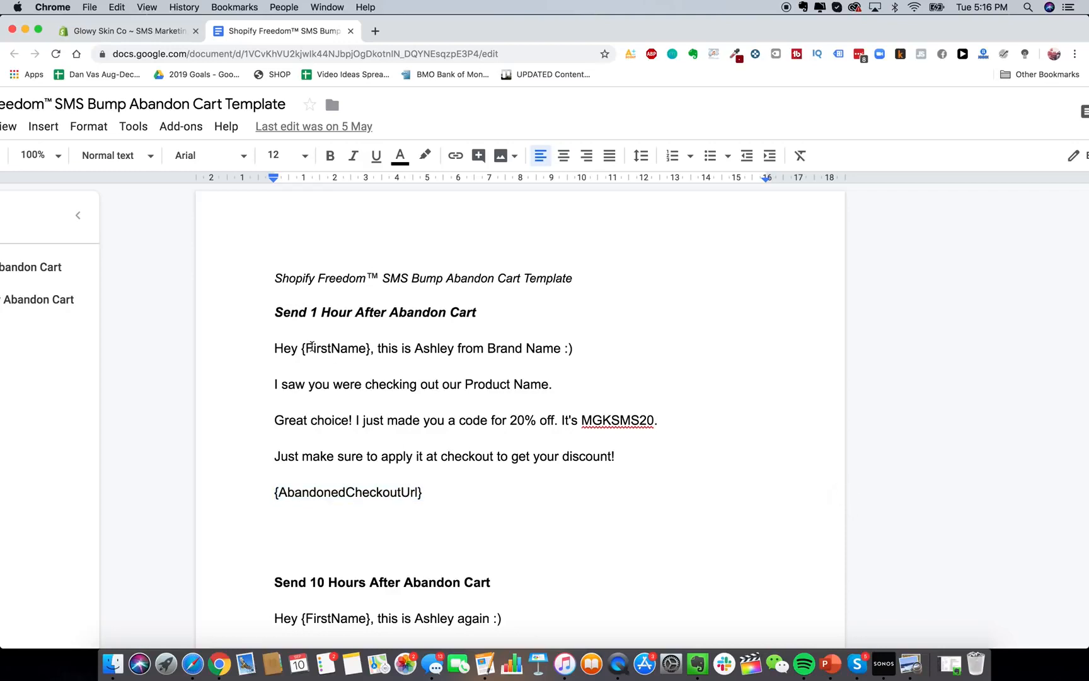
left_click(134, 31)
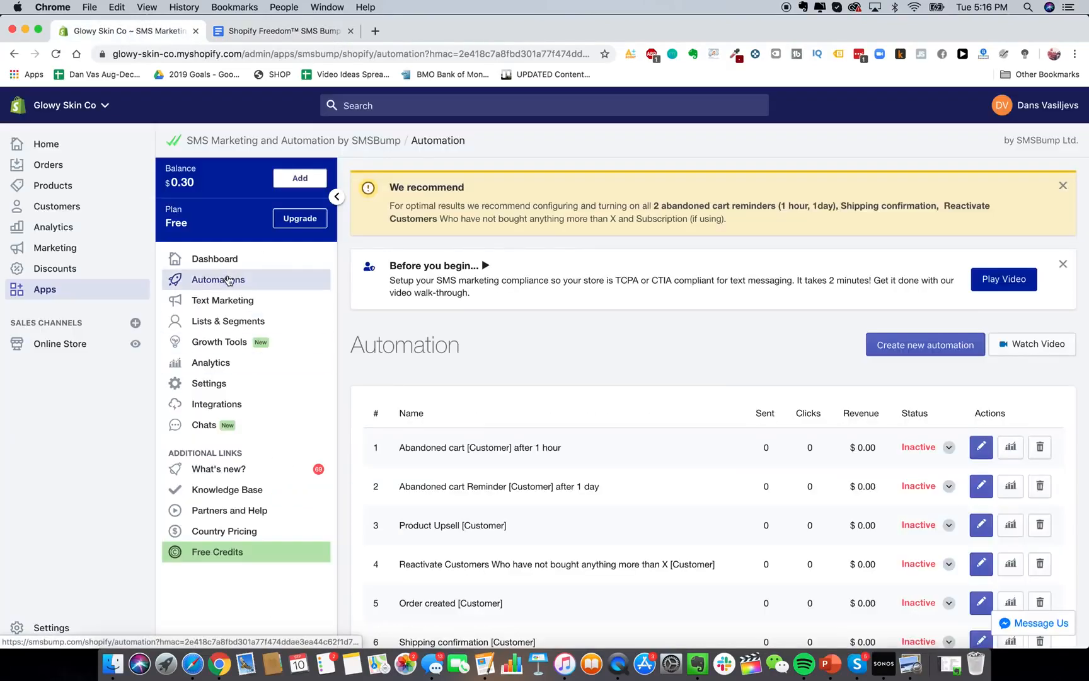
Create a new SMSBump automation named 'Abandon Cart Text #1'.
left_click(938, 357)
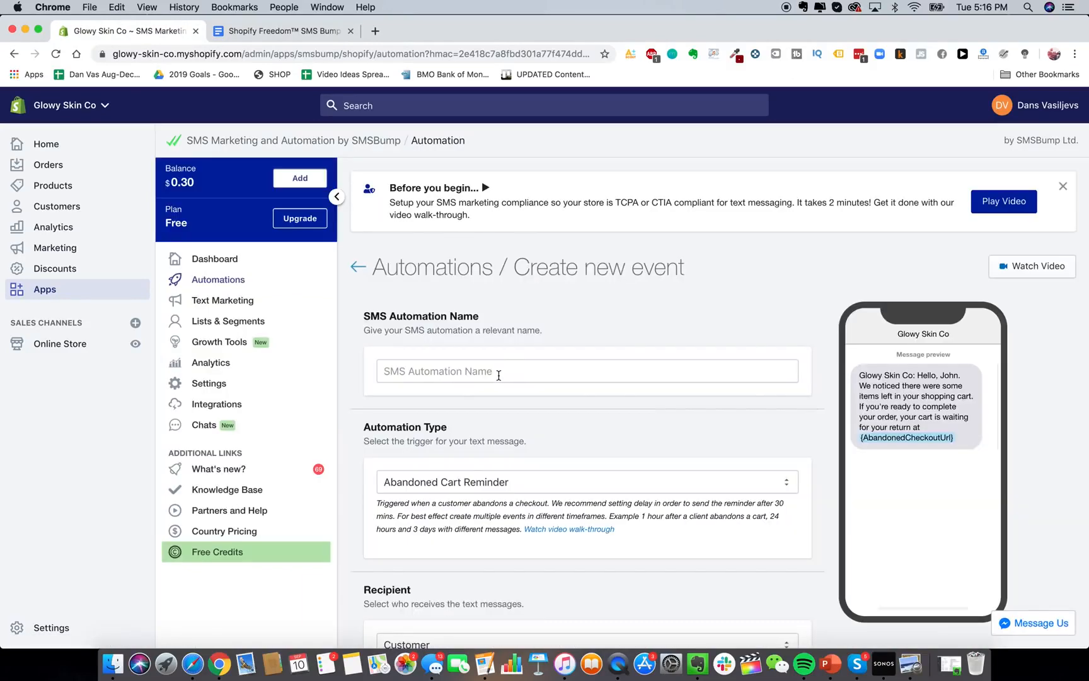
left_click(499, 375)
type("ABANADON CA")
key("super+a")
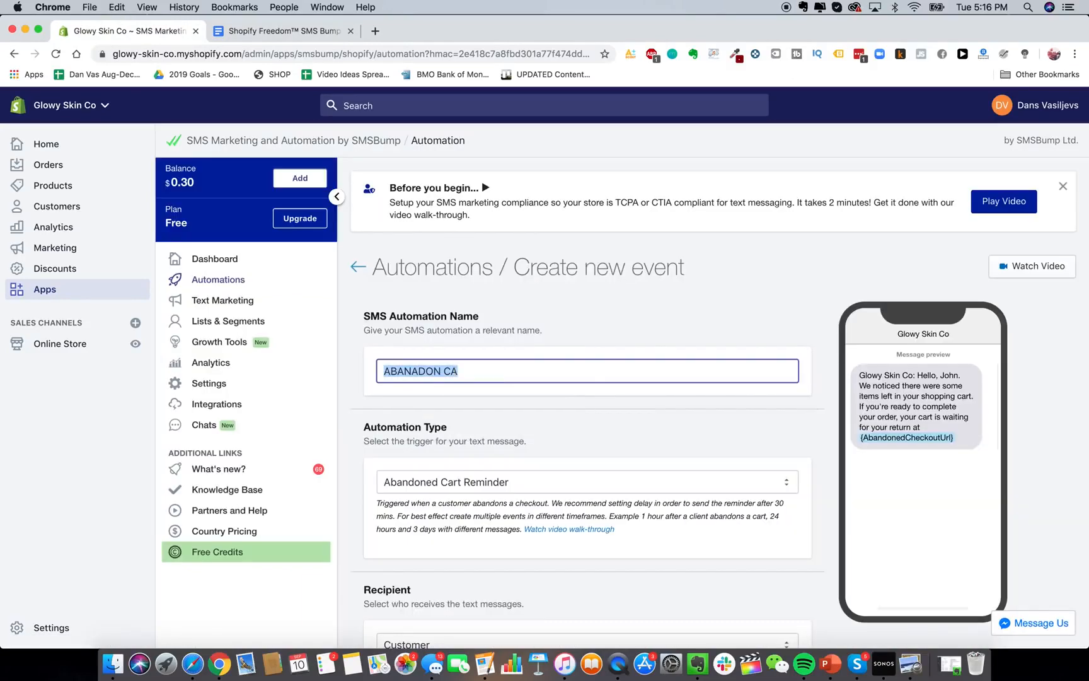
type("Abandon Cart ")
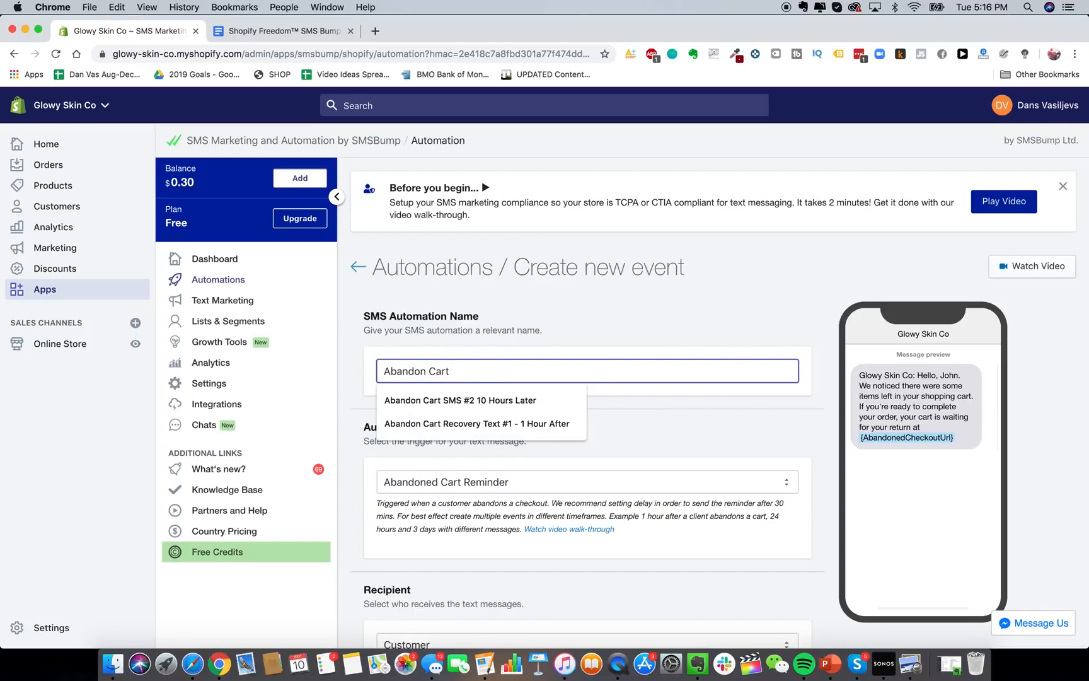
type("Text #1")
Keep Abandoned Cart Reminder as the automation type and Customer as the recipient.
scroll(642, 353, "down", 2)
left_click(641, 343)
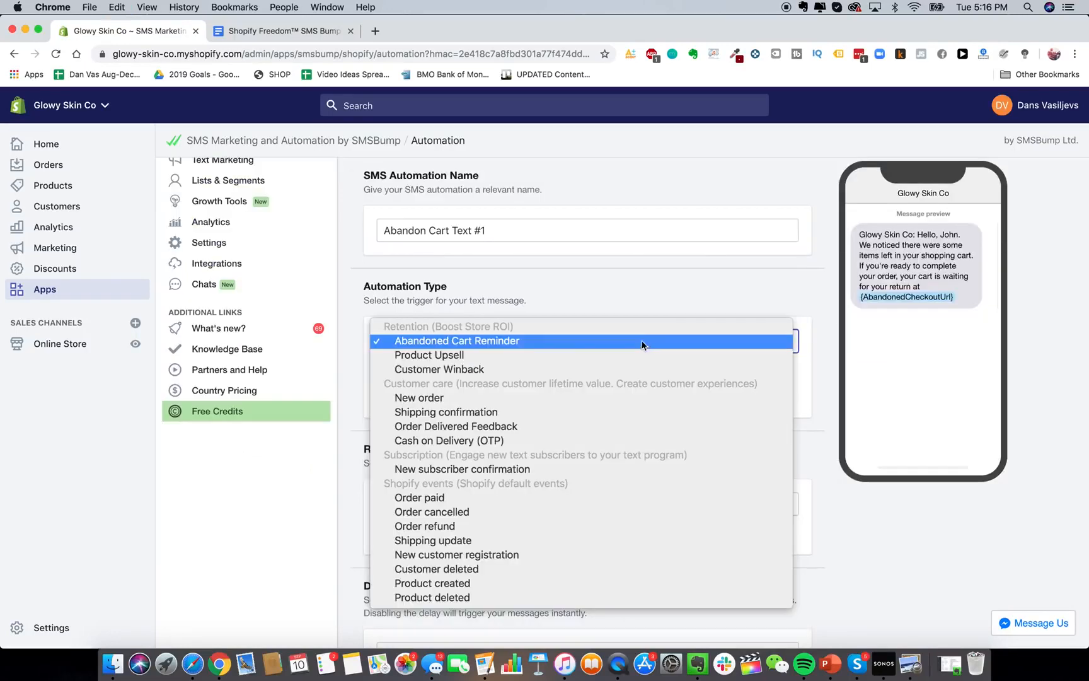
left_click(634, 297)
scroll(599, 421, "down", 2)
scroll(607, 391, "down", 1)
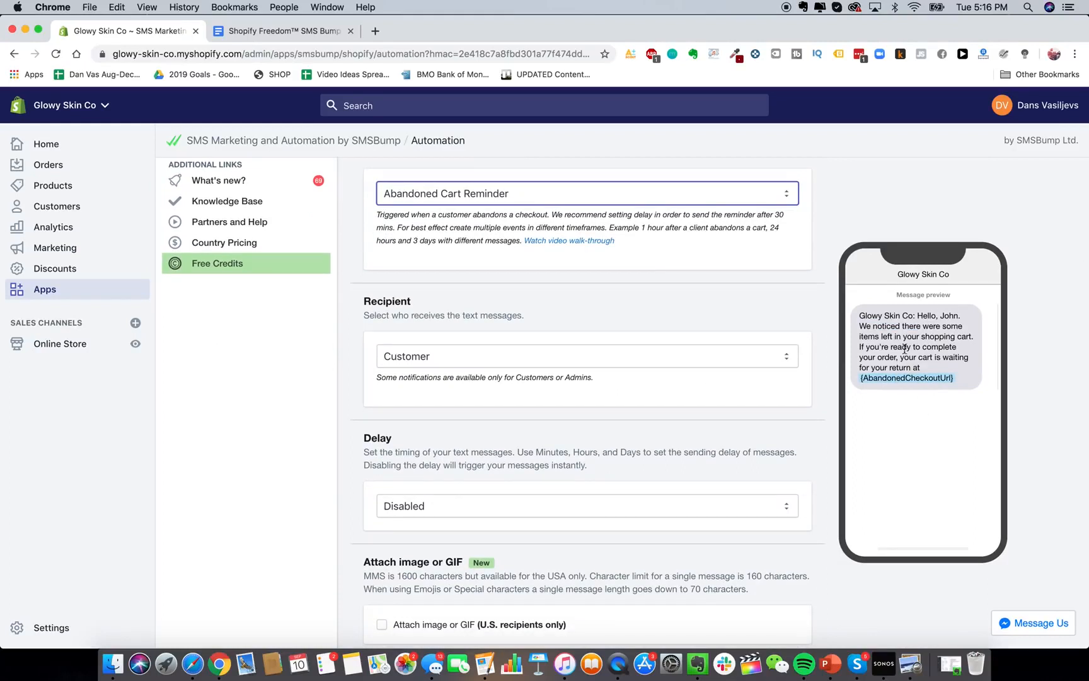
scroll(698, 358, "down", 2)
left_click(697, 306)
left_click(652, 261)
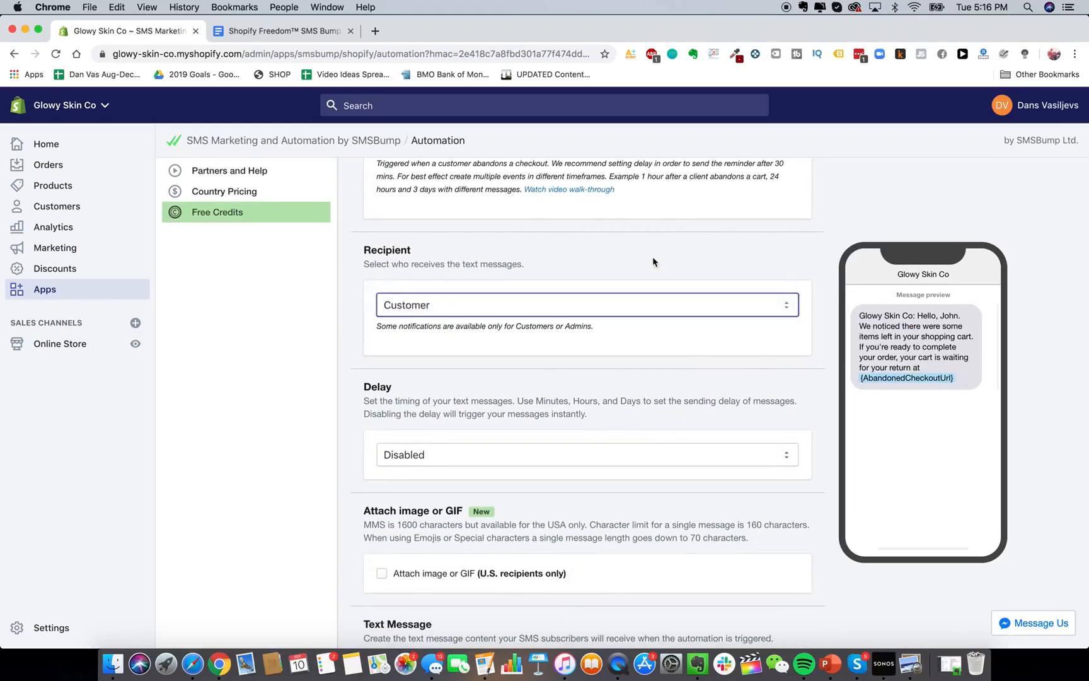
scroll(631, 280, "down", 2)
left_click(647, 250)
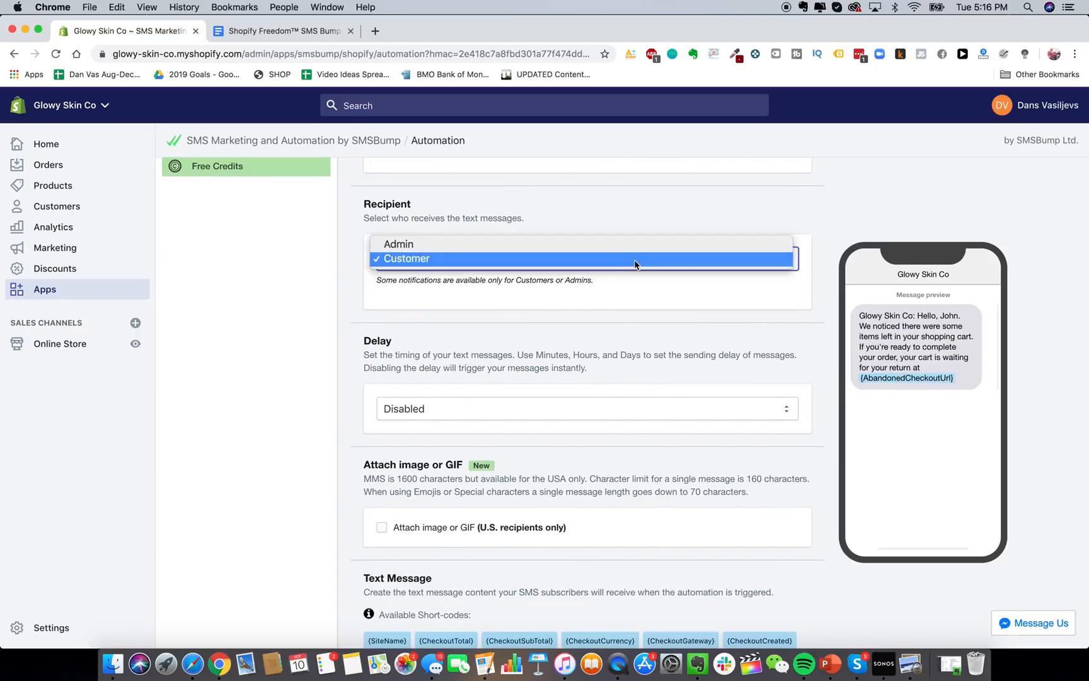
left_click(646, 260)
Enable the send delay and set it to 1 hour.
scroll(651, 370, "down", 1)
scroll(651, 371, "down", 5)
left_click(645, 308)
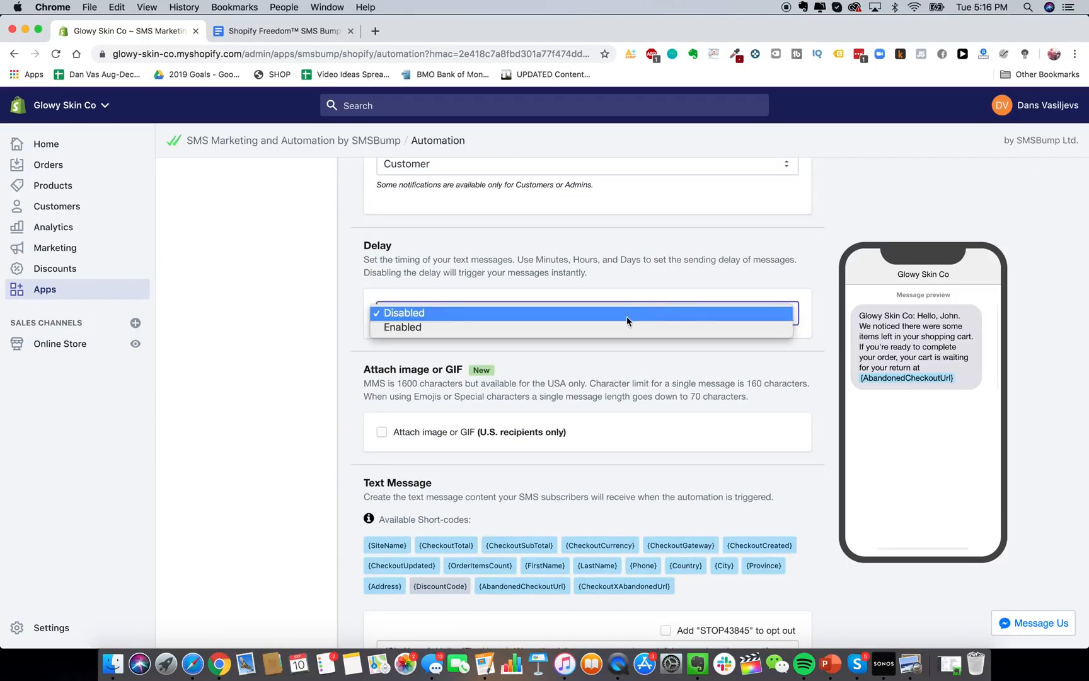
left_click(626, 327)
scroll(438, 469, "down", 2)
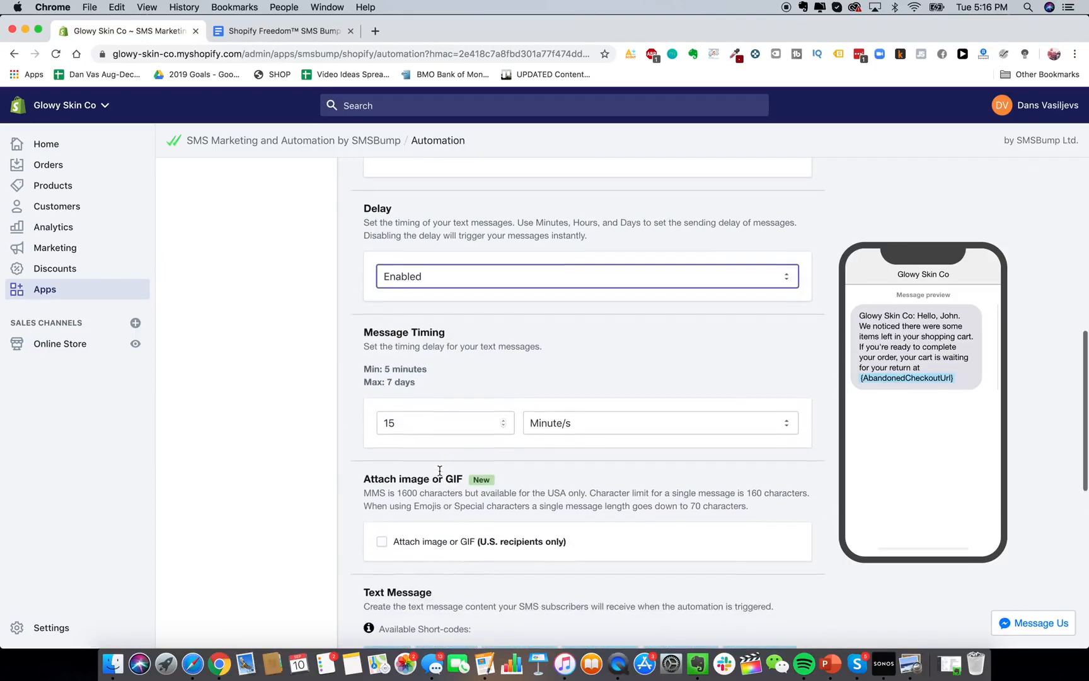
double_click(431, 424)
type("1")
left_click(605, 425)
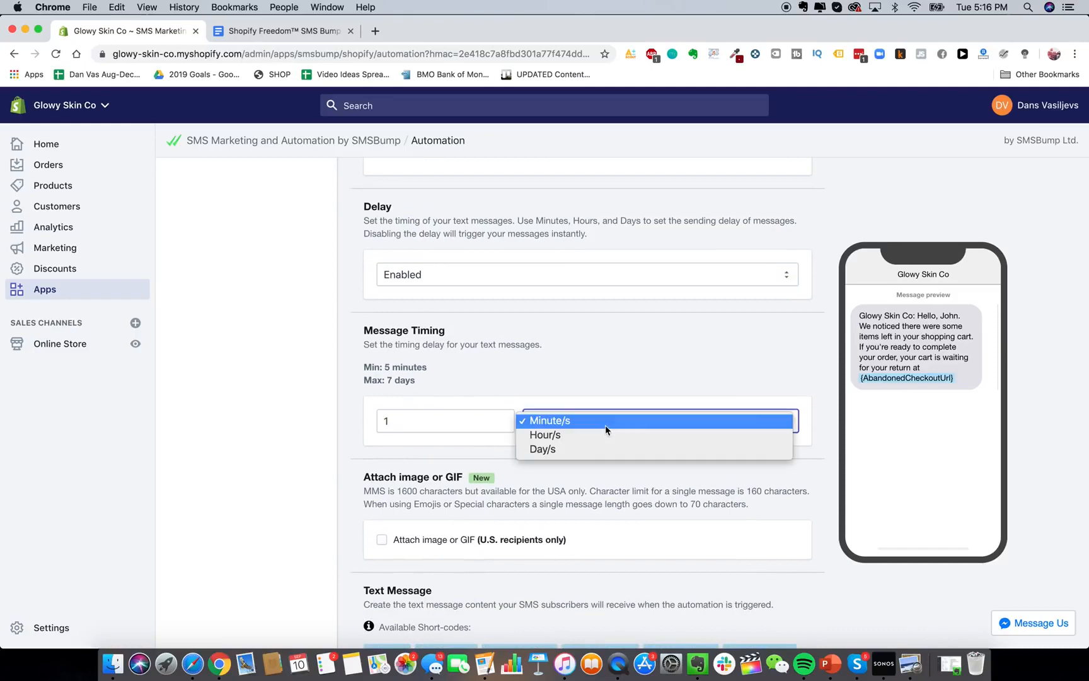
left_click(599, 435)
scroll(534, 499, "down", 10)
scroll(535, 498, "down", 1)
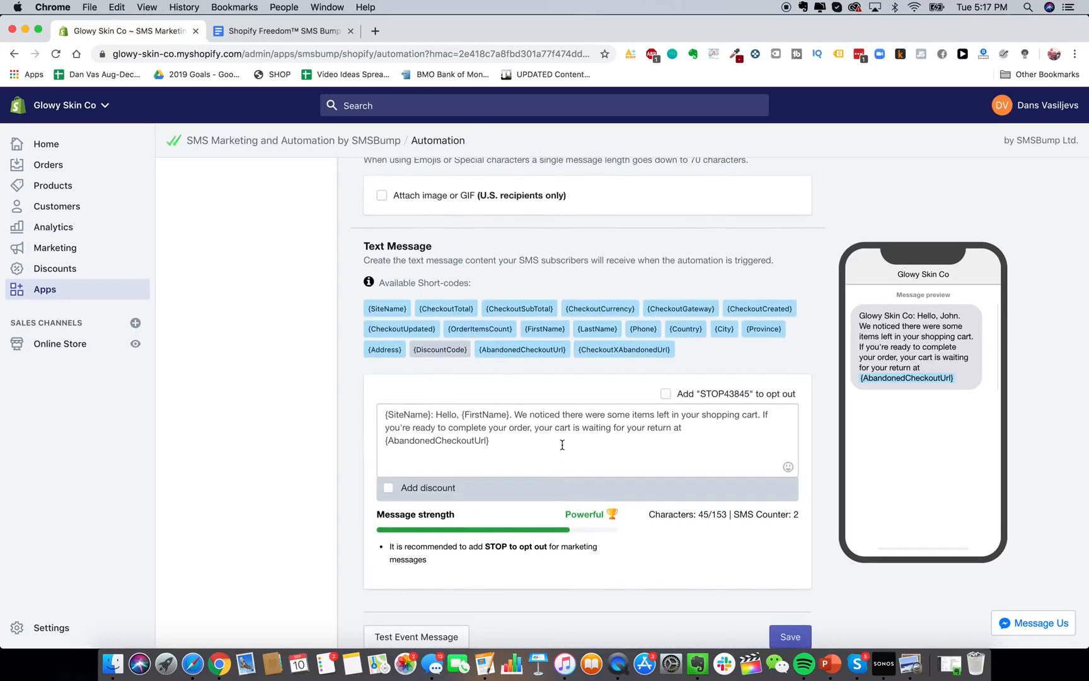
Replace the default text with the 1-hour 20%-off MGKSMS20 abandoned-cart template.
left_click(562, 444)
key("super+a")
key("BackSpace")
left_click(287, 32)
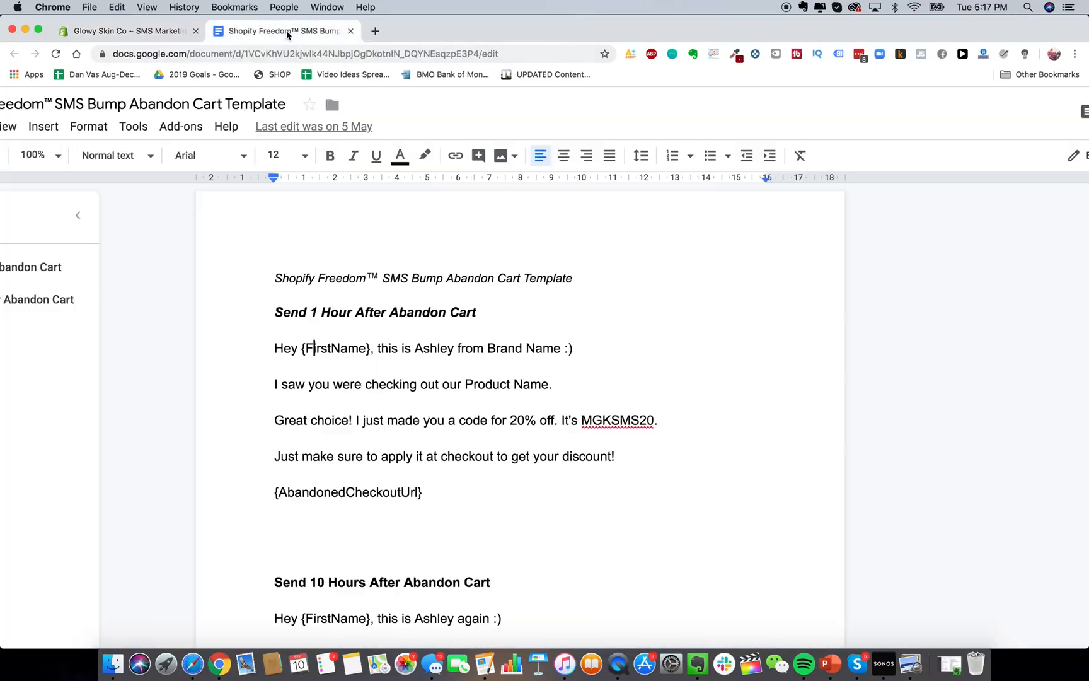
left_click_drag(275, 347, 423, 495)
key("super+c")
left_click(127, 31)
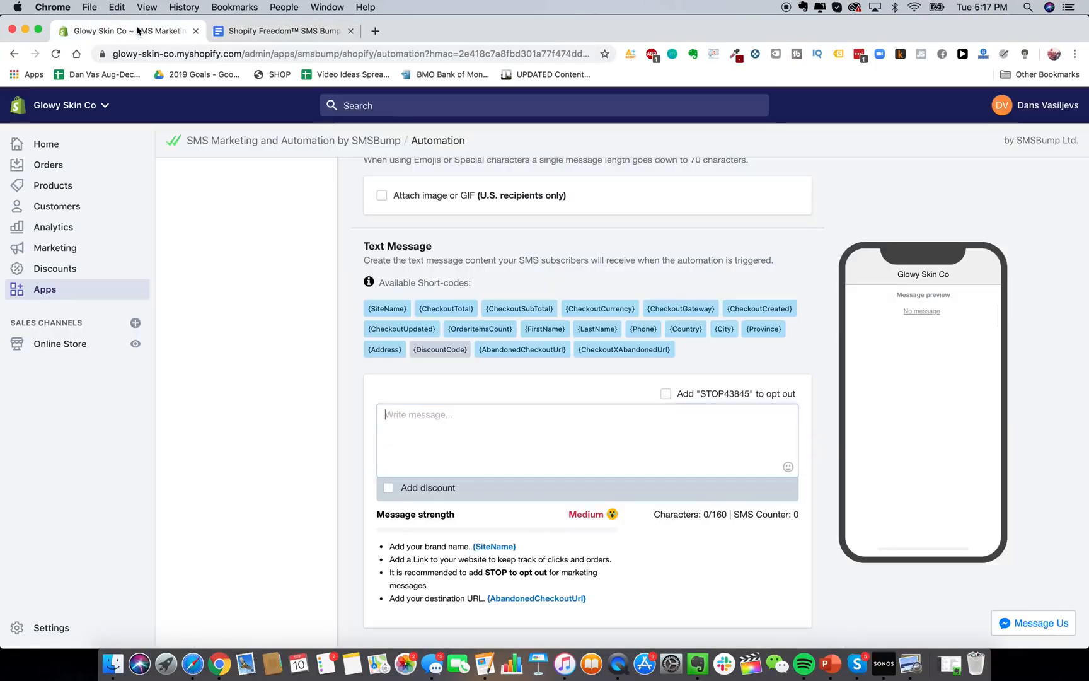
key("super+v")
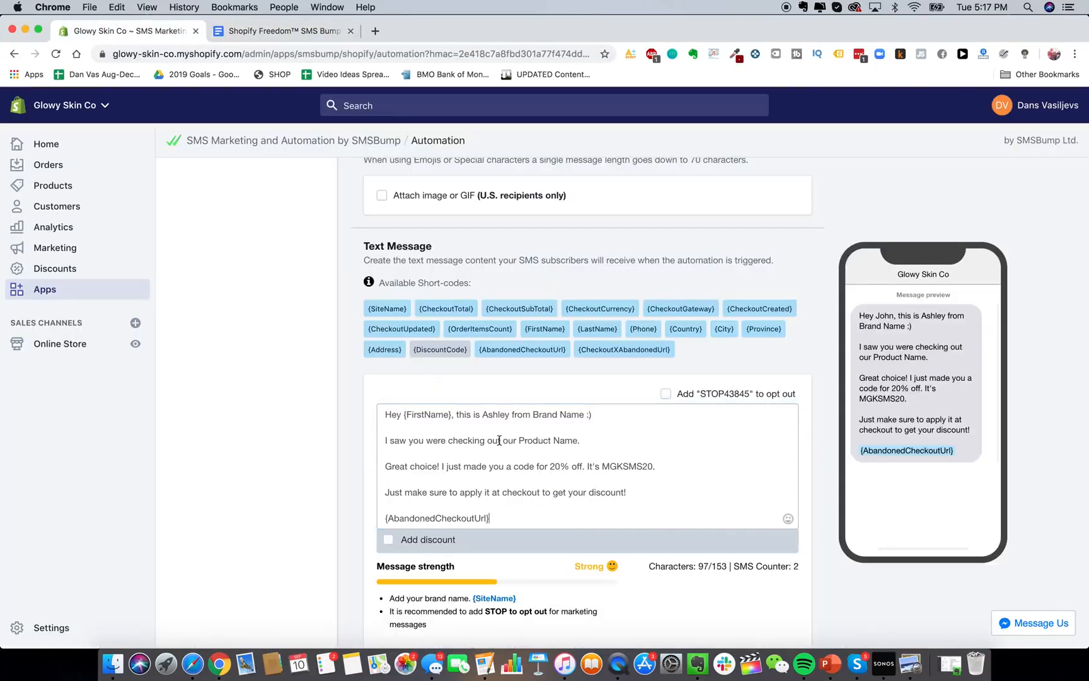
Close the discount options without adding a discount and save the text message.
scroll(284, 378, "down", 2)
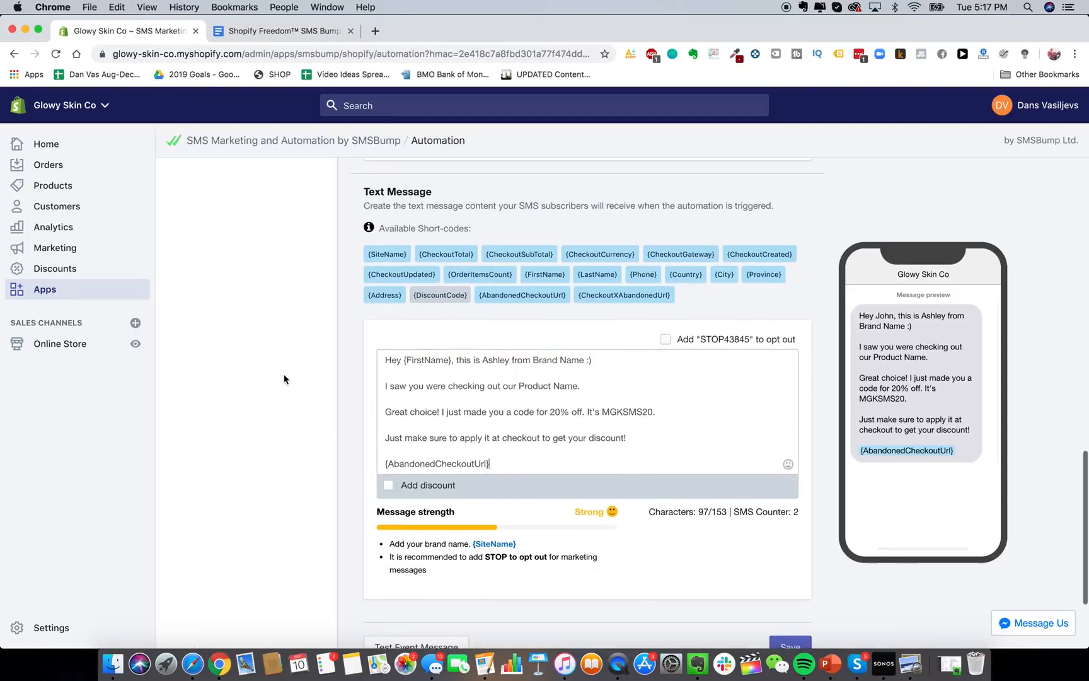
left_click(388, 485)
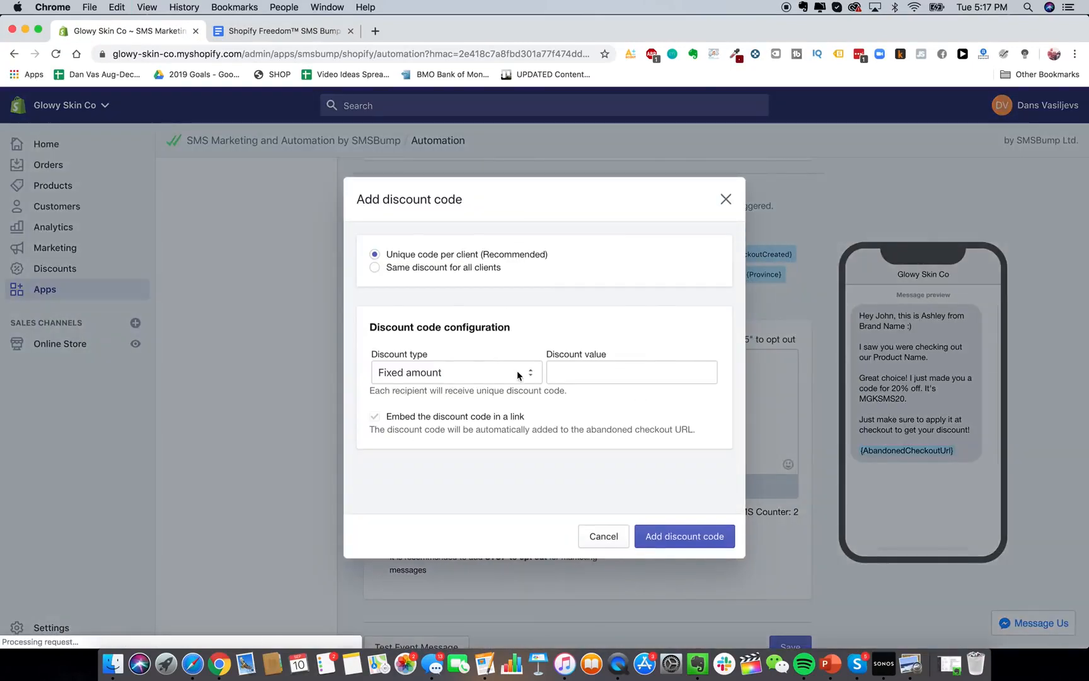
left_click(726, 200)
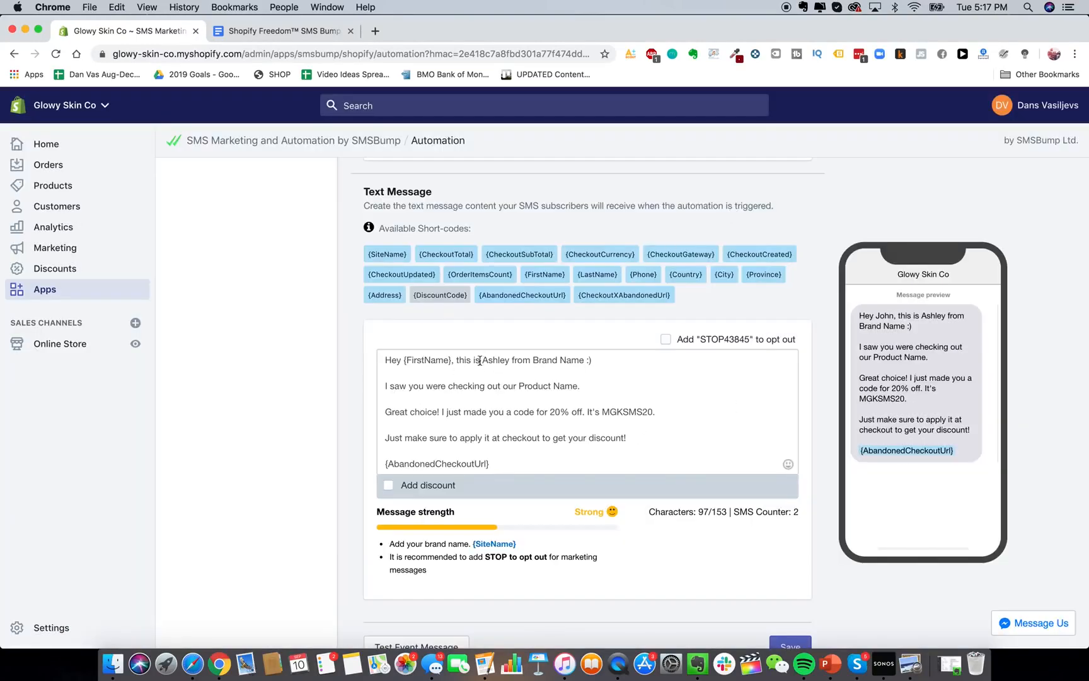
double_click(548, 361)
left_click(537, 395)
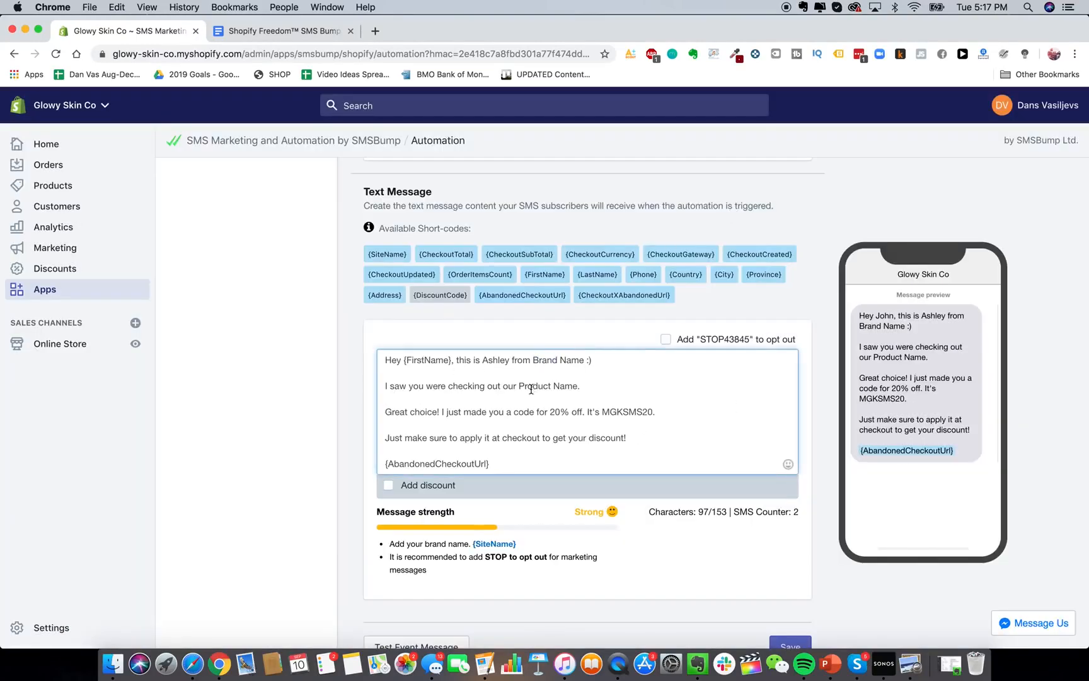
scroll(691, 485, "down", 2)
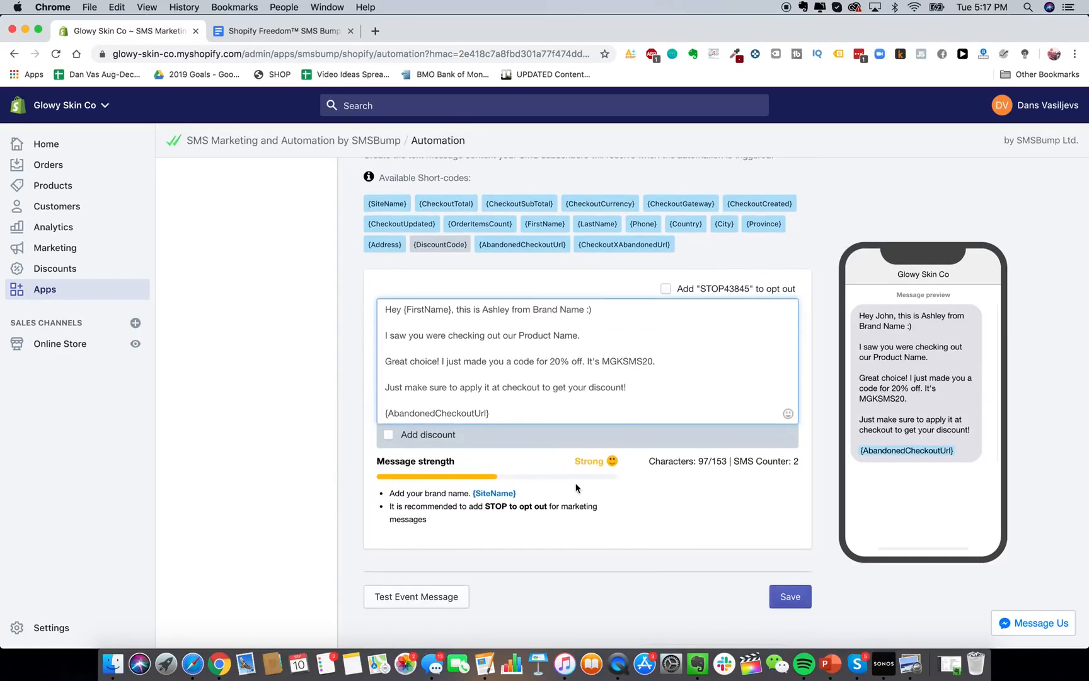
scroll(575, 487, "up", 1)
scroll(628, 492, "down", 3)
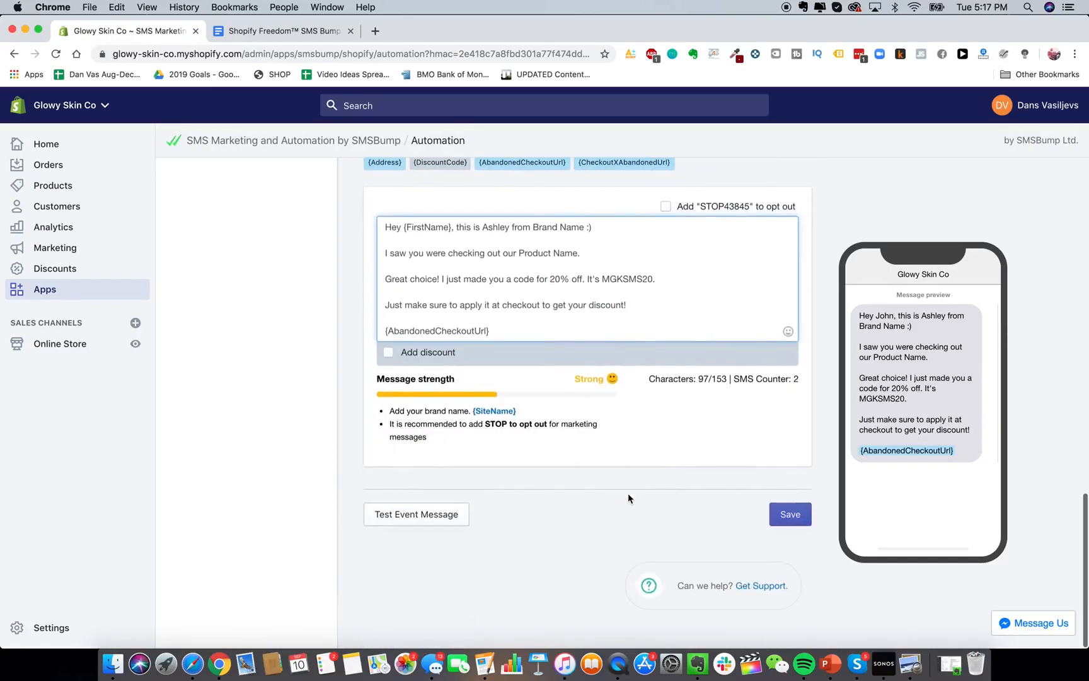
left_click(790, 514)
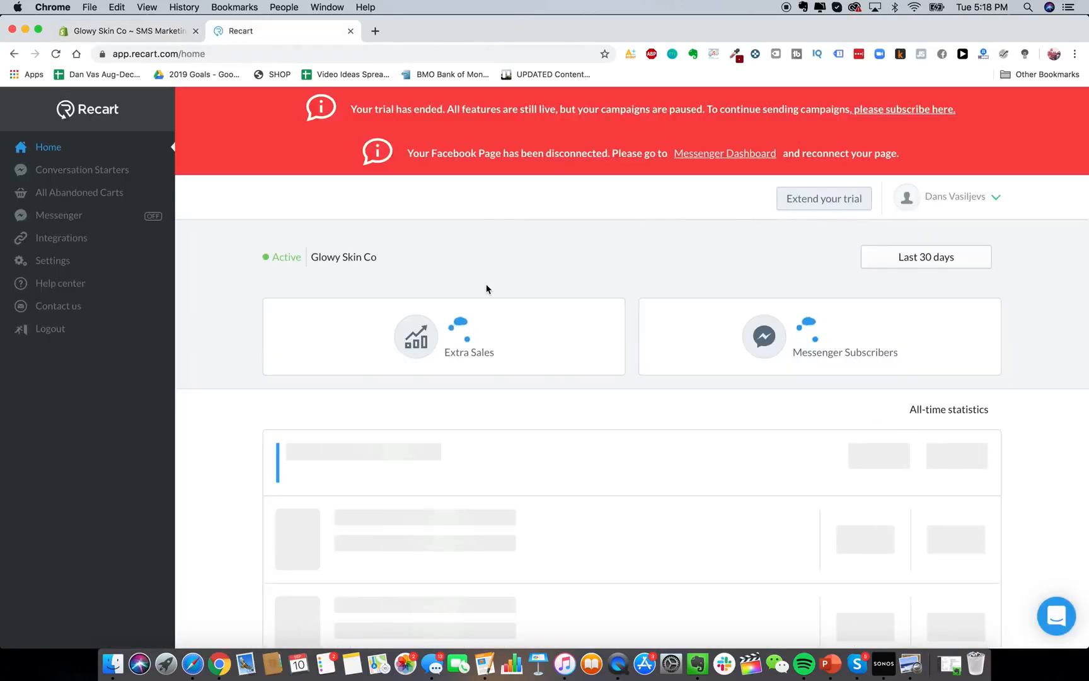
Open Recart's Abandoned Cart Messenger campaign, reaching the Connect your Facebook Page screen.
scroll(566, 466, "down", 2)
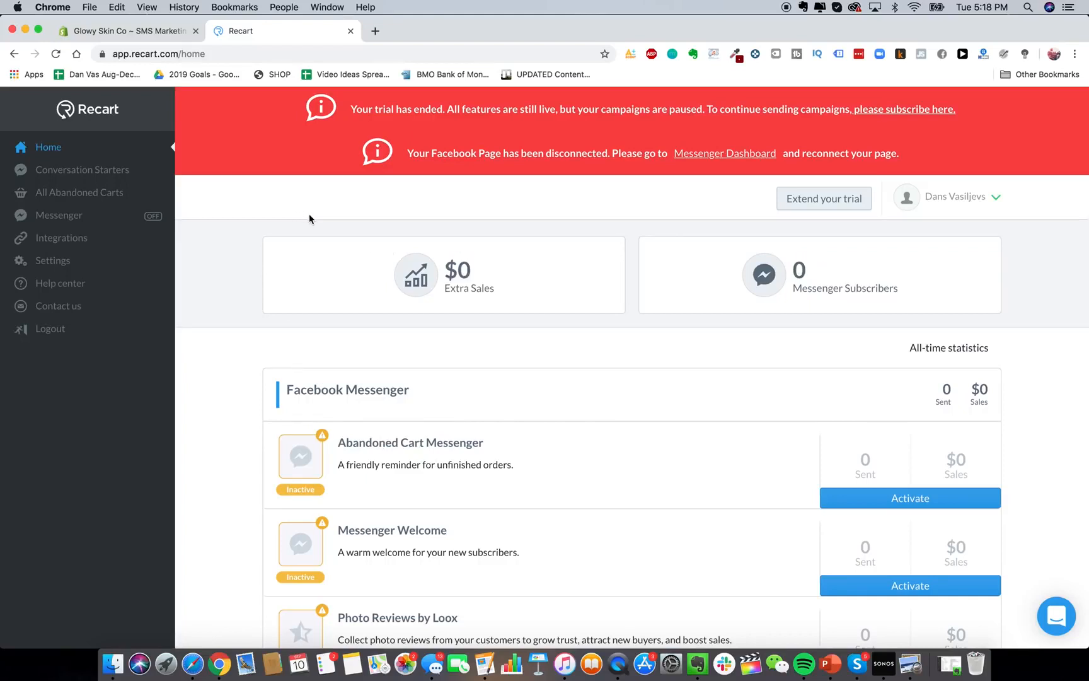
scroll(520, 350, "up", 1)
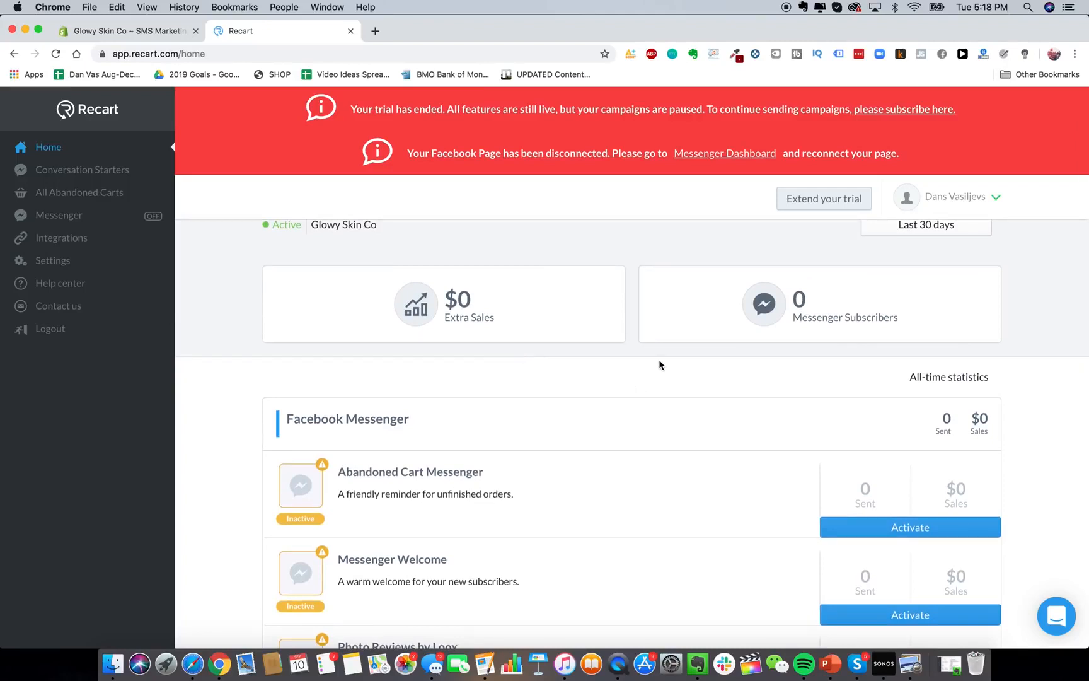
scroll(725, 429, "down", 1)
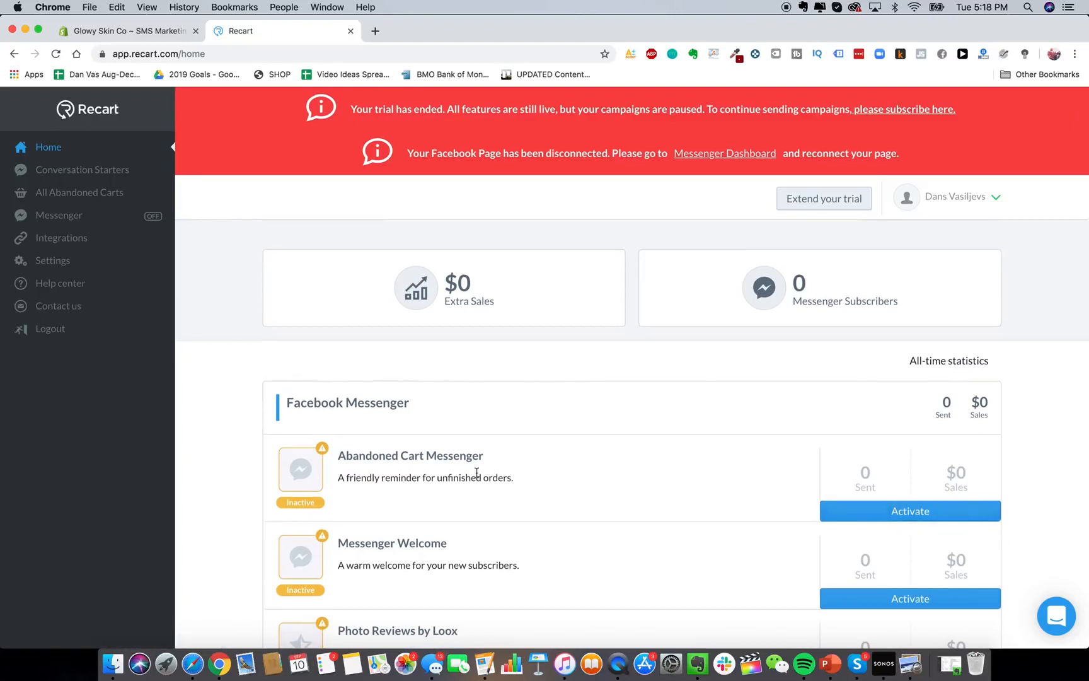
left_click(425, 459)
scroll(468, 368, "down", 1)
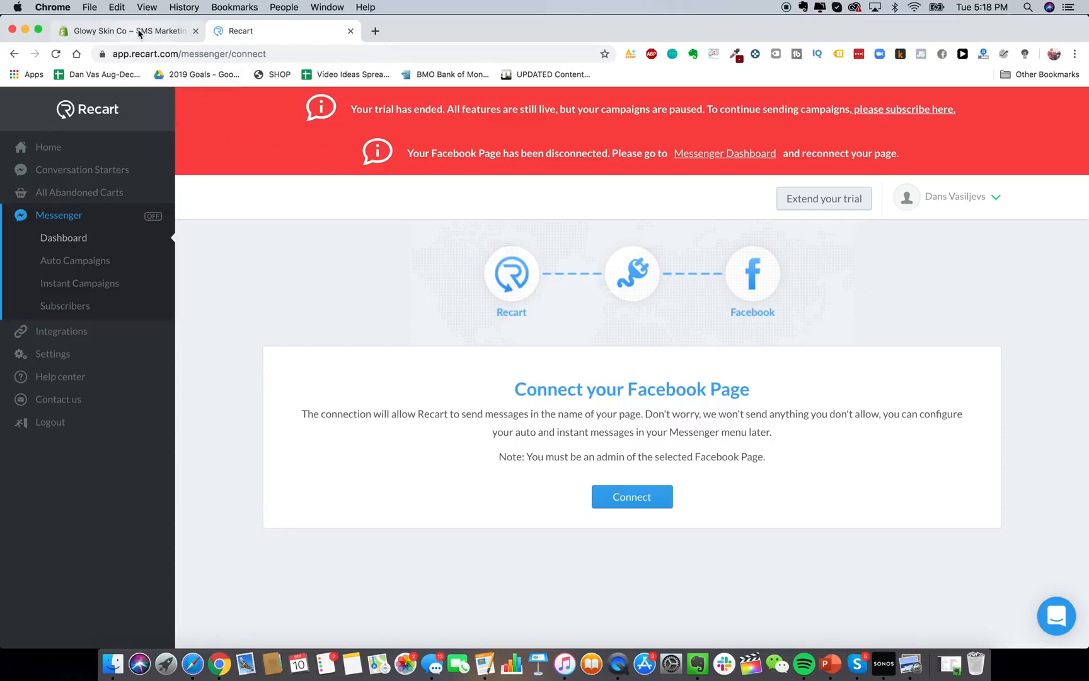
Return to the Glowy Skin Co Shopify Apps admin page.
left_click(88, 31)
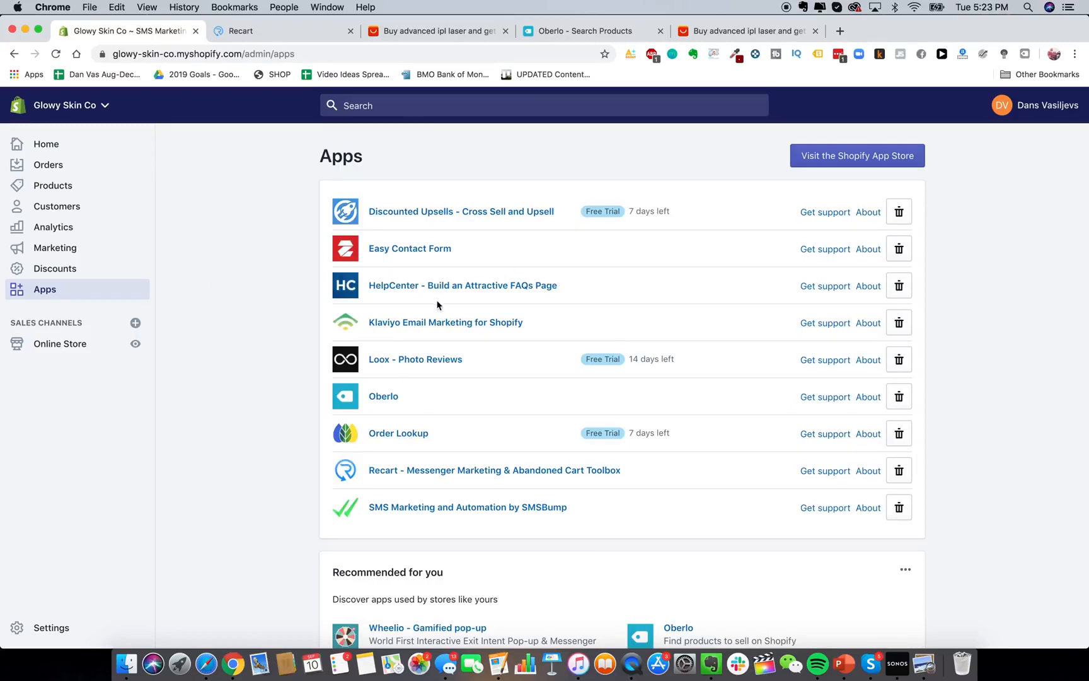
Visit the Oberlo dashboard, then bring up the AliExpress 'advanced ipl laser' results.
left_click(559, 33)
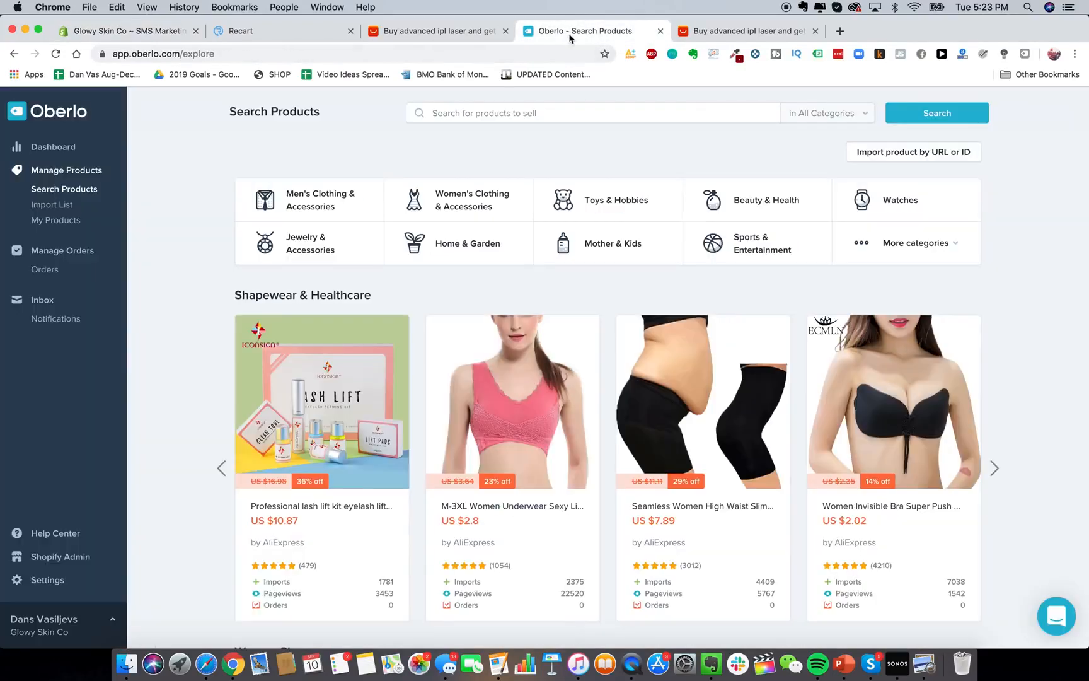
left_click(28, 147)
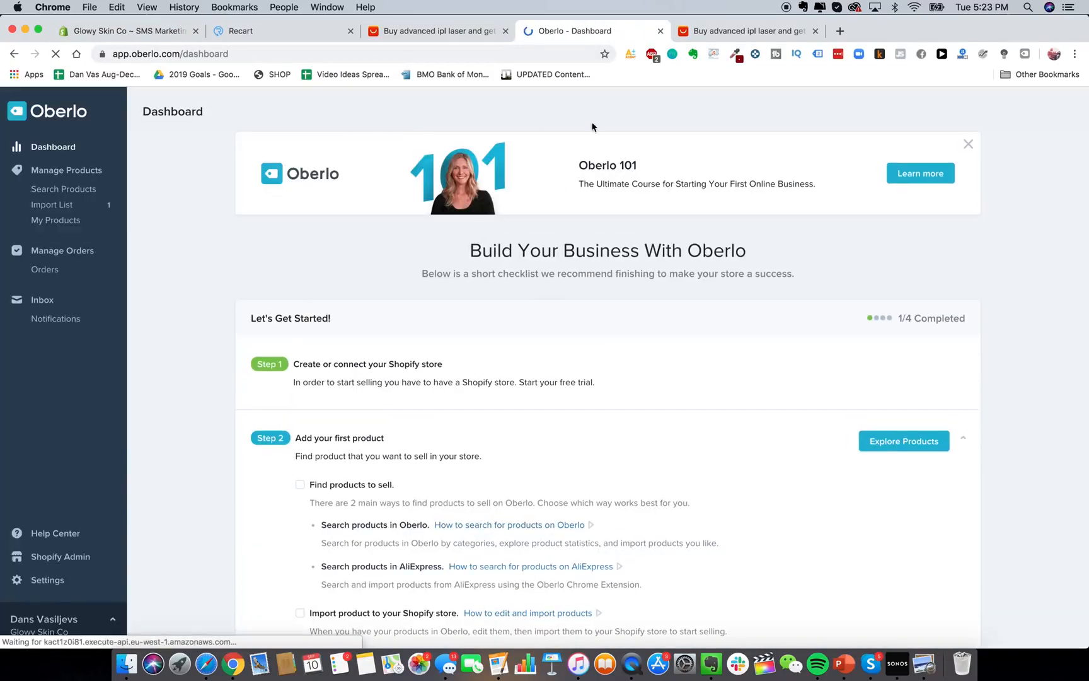
left_click(684, 33)
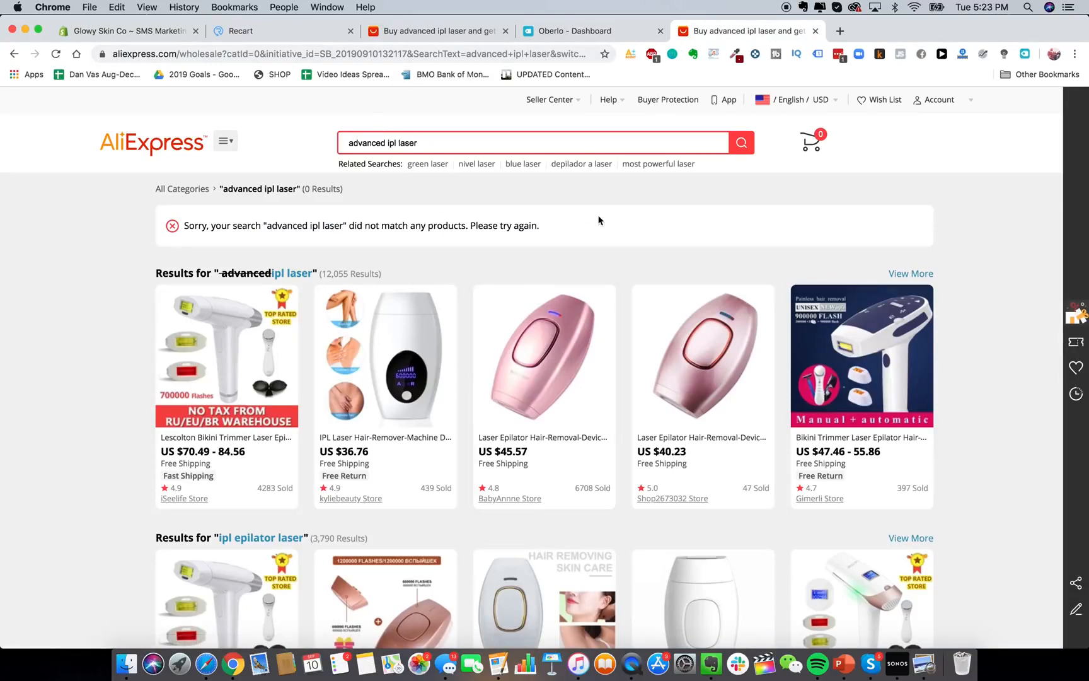
Open the $40.23 pink laser epilator and send it to Oberlo, finding it already imported.
left_click(743, 383)
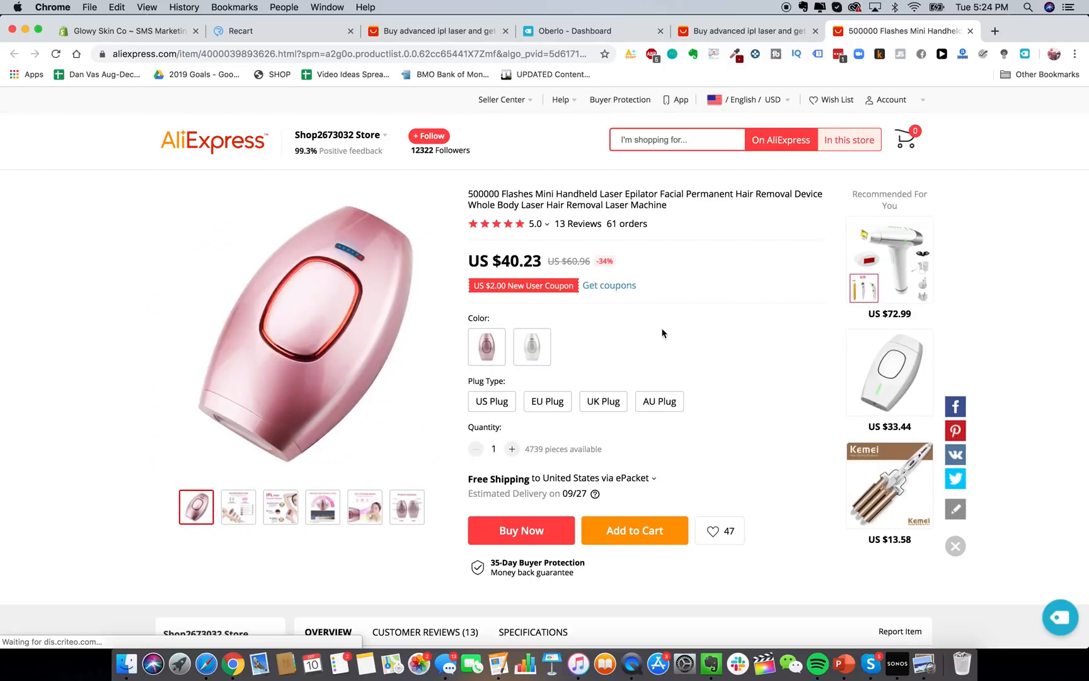
scroll(707, 487, "down", 1)
scroll(706, 488, "up", 1)
left_click(1045, 618)
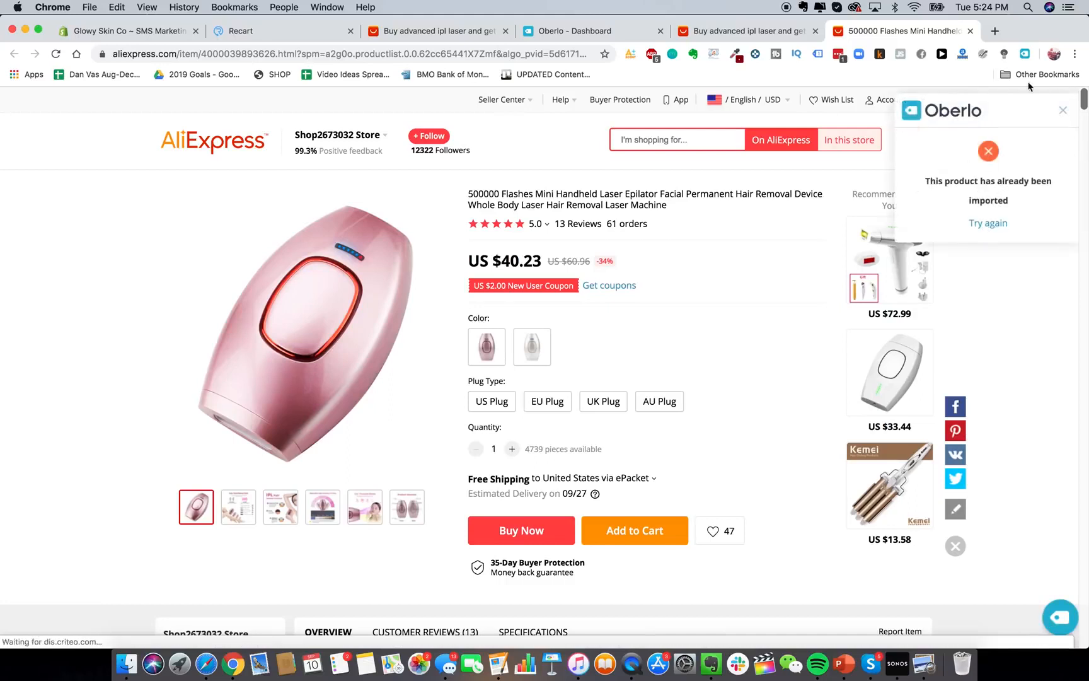
left_click(1060, 109)
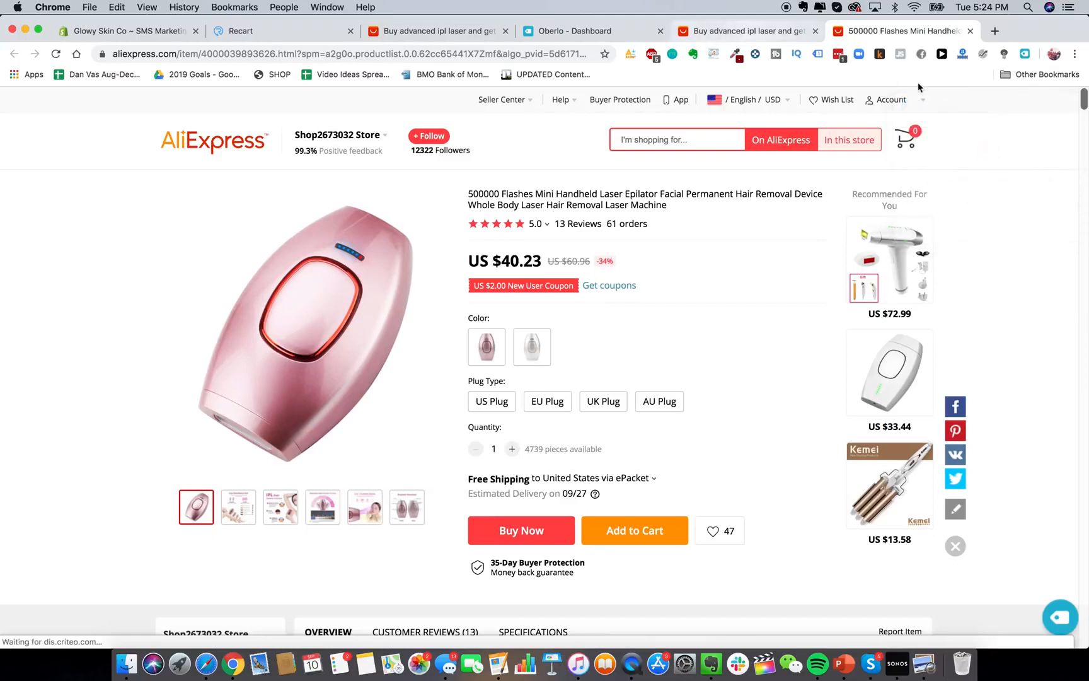
Add the epilator to the Oberlo import list, then return to the Oberlo dashboard.
left_click(1024, 54)
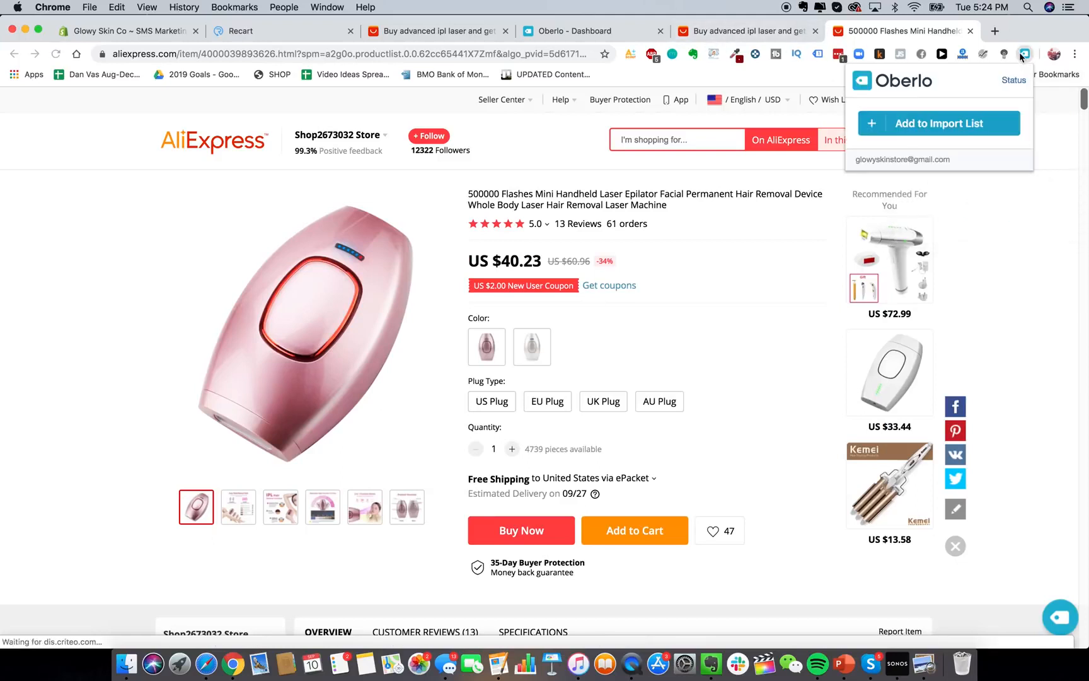
left_click(968, 131)
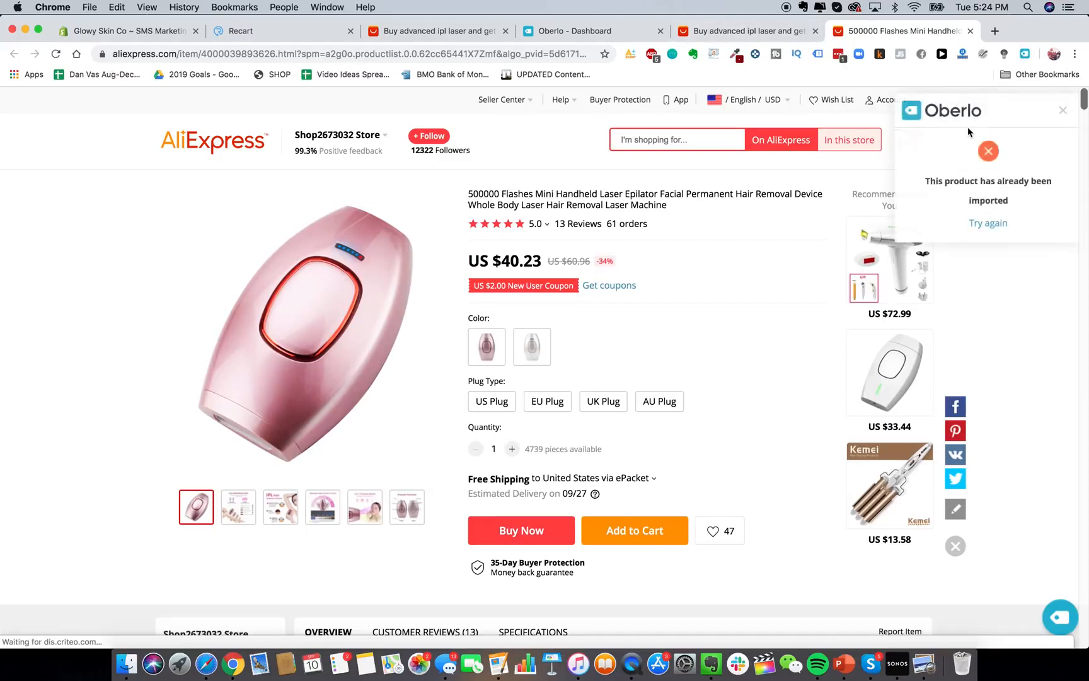
left_click(574, 30)
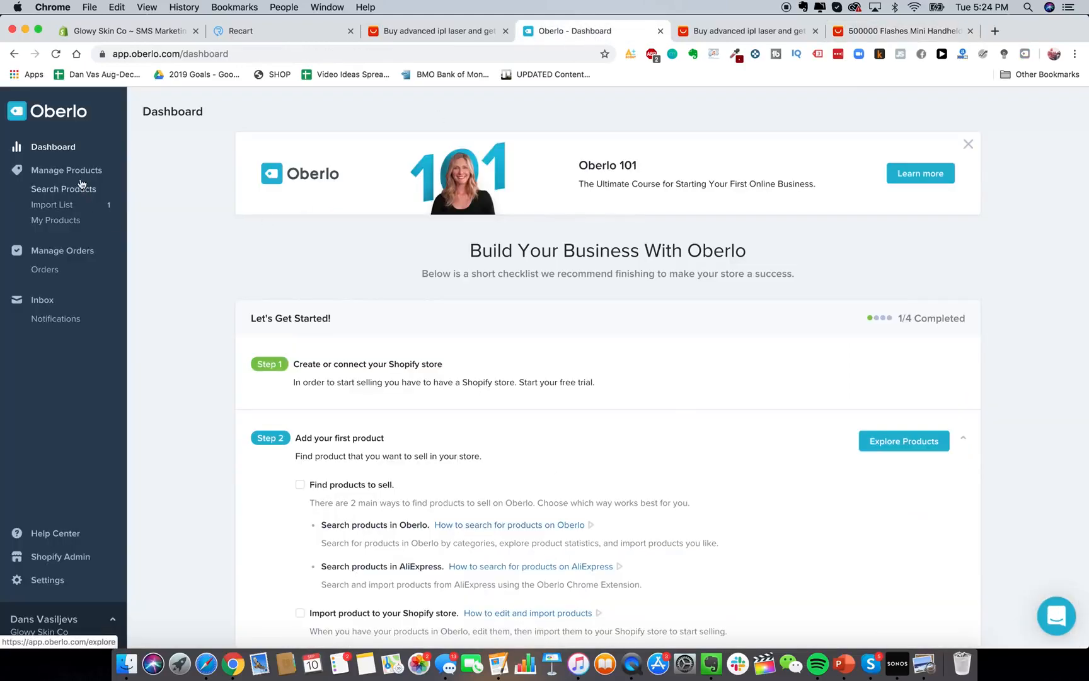
Retitle the imported epilator 'Glowy Skin Advanced Laser Hair IPL Removal Device' in the Import List.
left_click(54, 149)
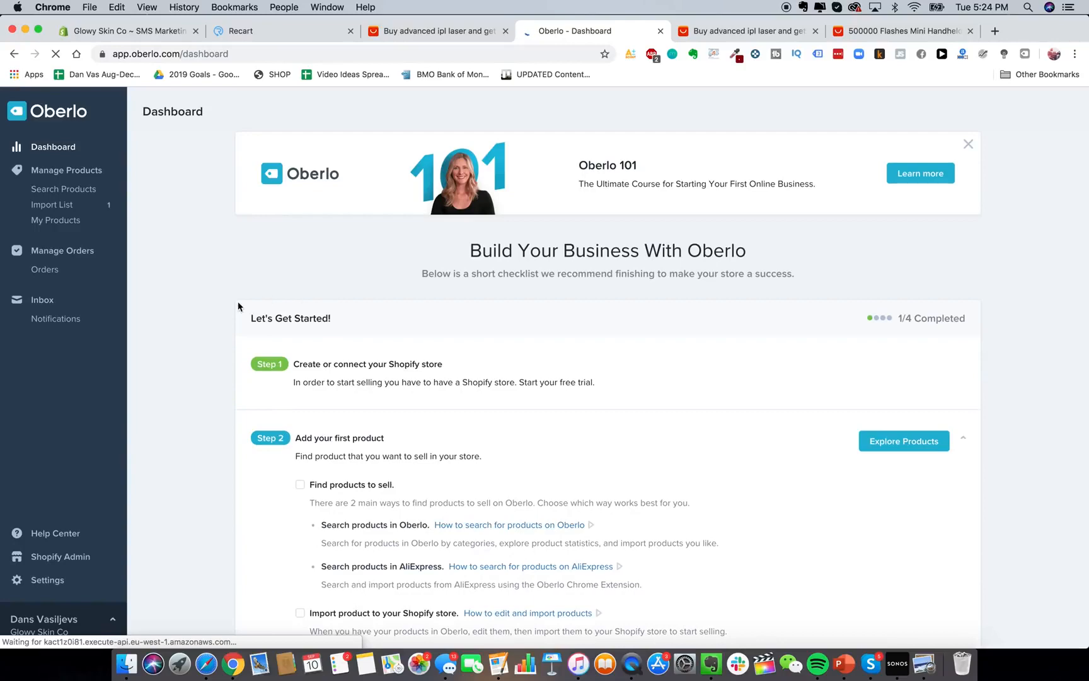
scroll(238, 304, "down", 3)
scroll(228, 335, "up", 2)
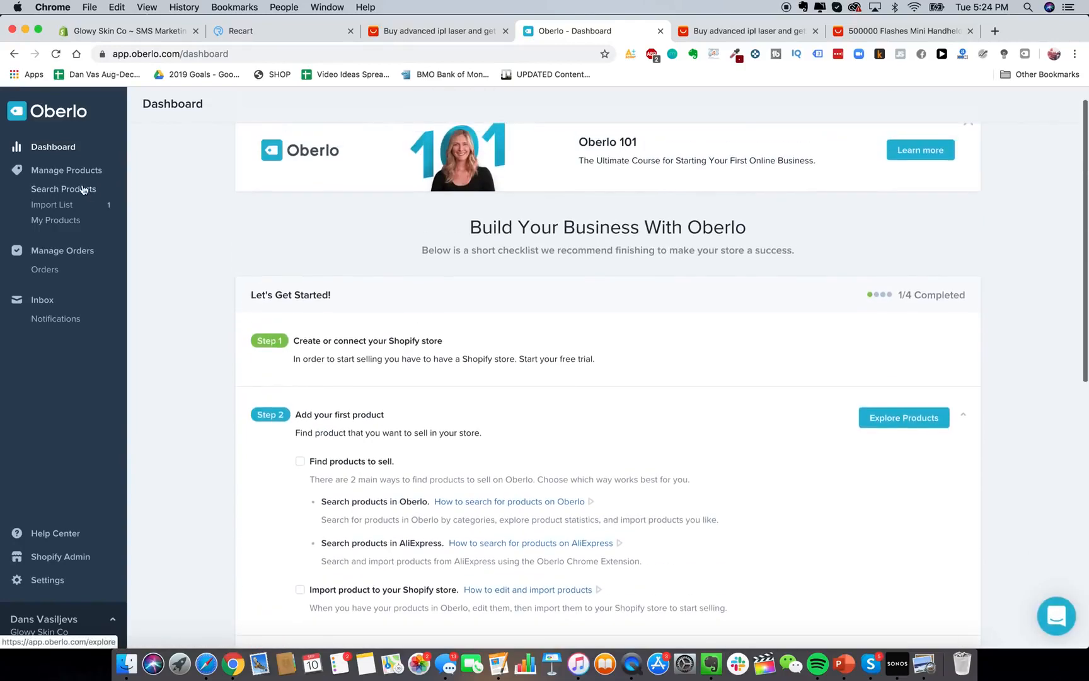
left_click(74, 205)
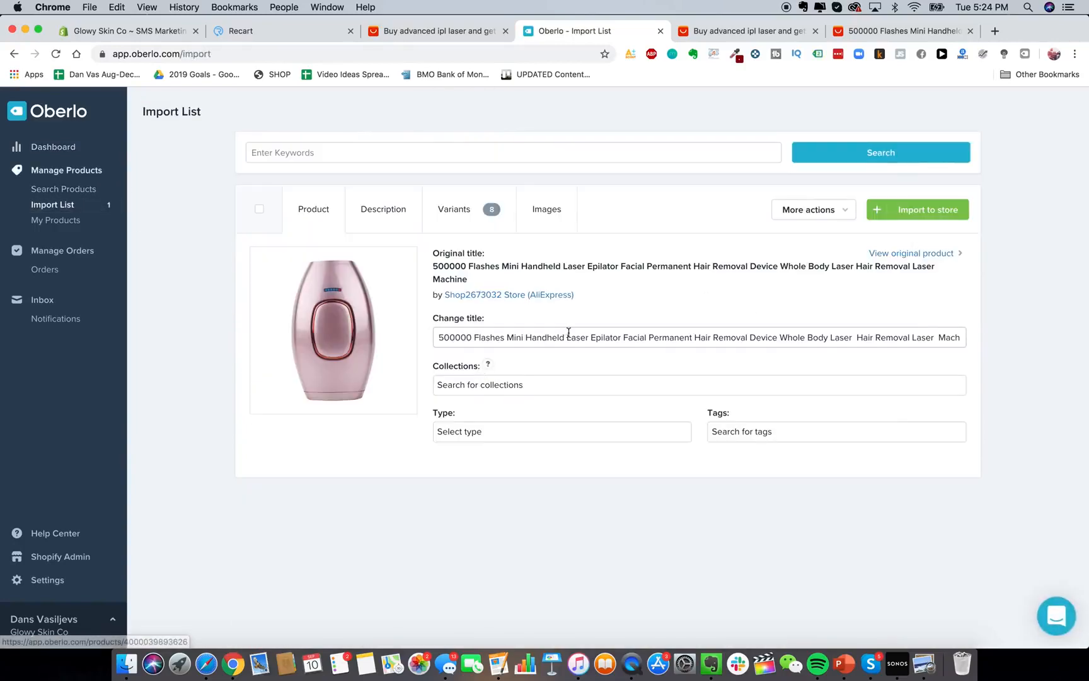
left_click(561, 338)
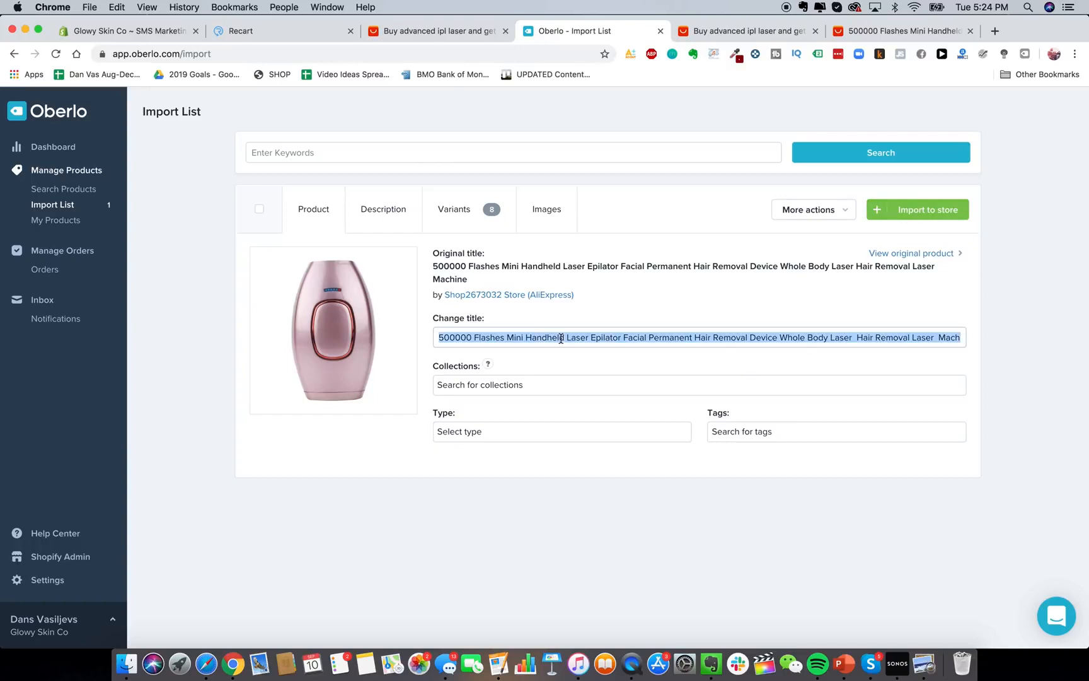
left_click(546, 337)
double_click(490, 336)
left_click(490, 336)
type("Glowy Sk")
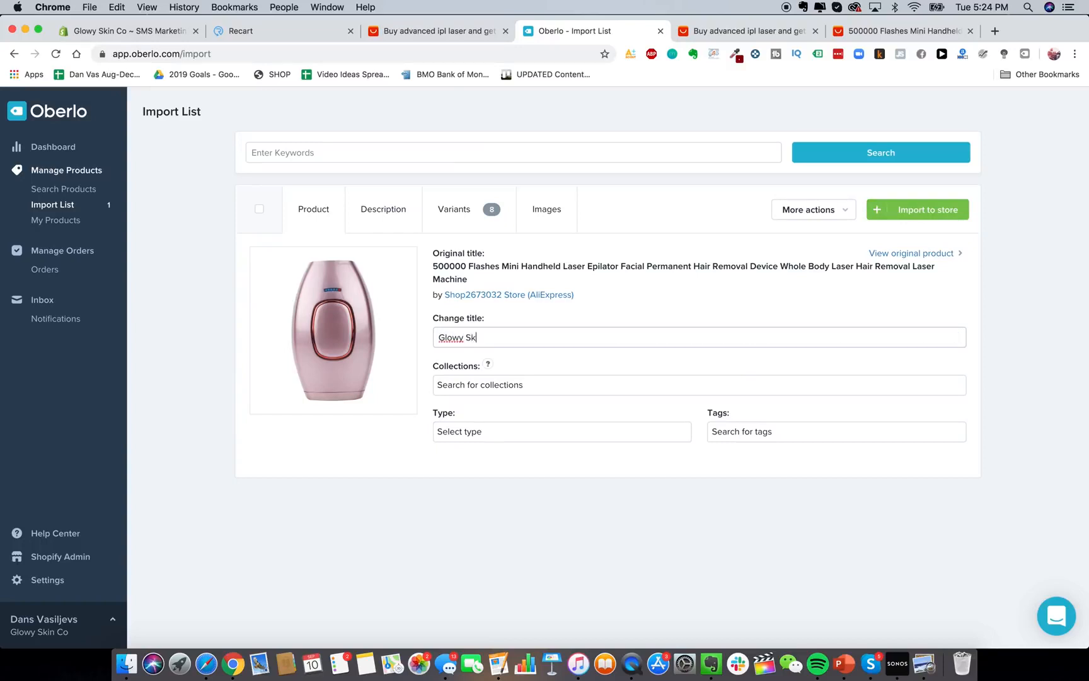
type("in Advanced Laser Hair IPL Removal Device")
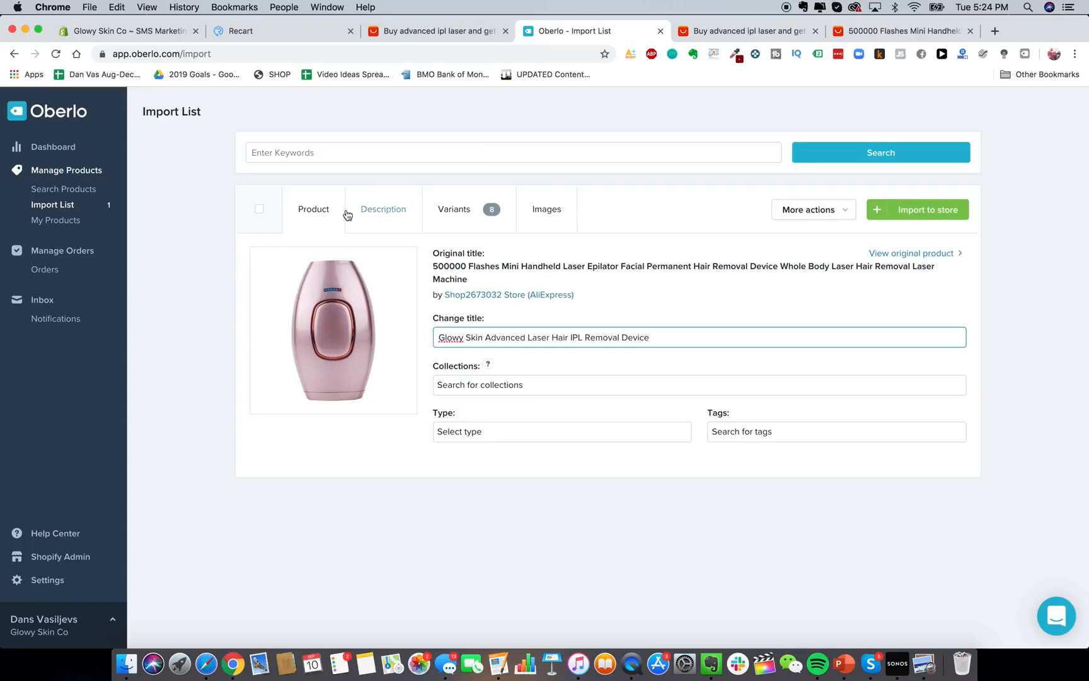
Review the laser epilator's product description in Oberlo's Import List.
left_click(379, 213)
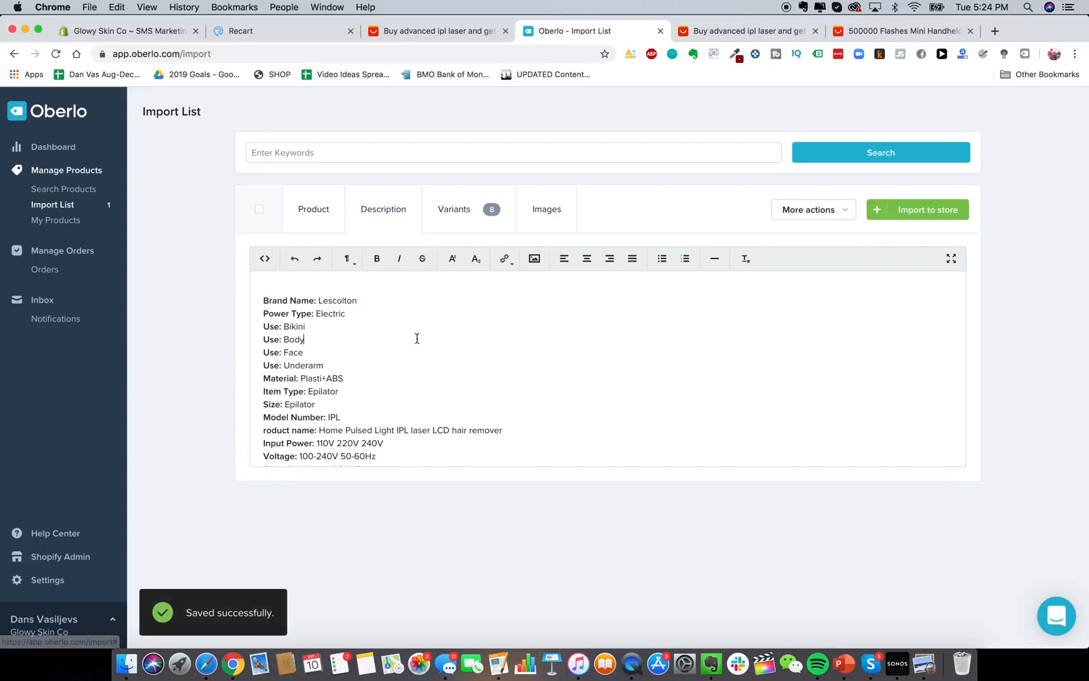
scroll(417, 339, "down", 5)
scroll(416, 339, "up", 2)
left_click_drag(416, 339, 416, 400)
scroll(417, 400, "up", 5)
left_click(313, 324)
left_click_drag(306, 308, 428, 471)
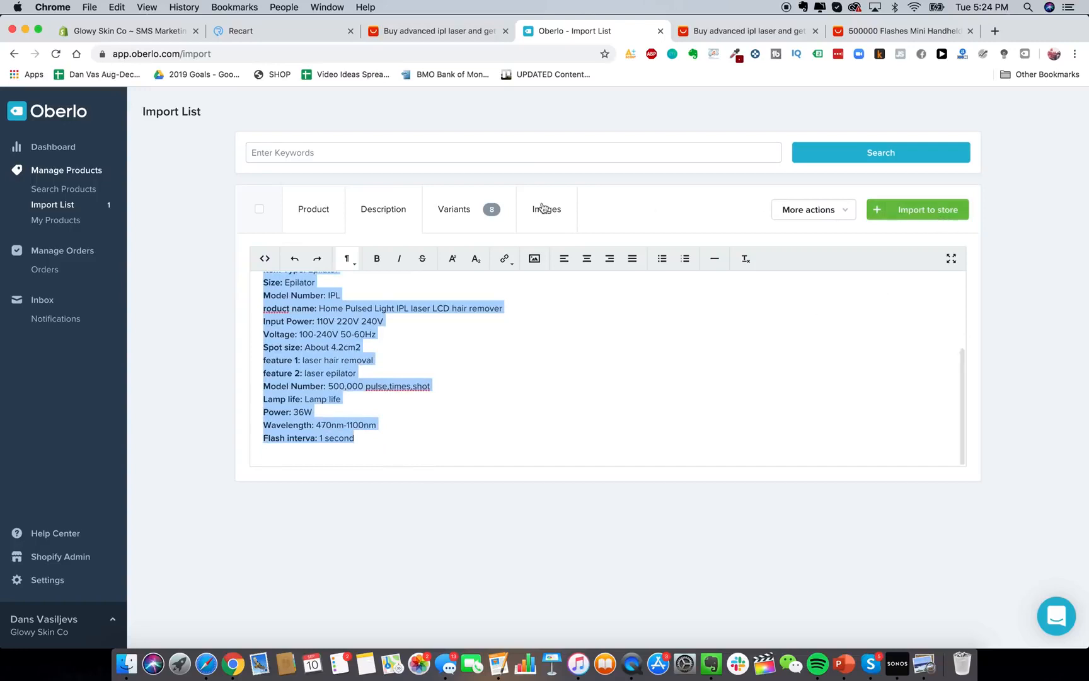
Check the eight pink and white variants at US$80.46, then go to Shopify's Apps page.
left_click(491, 207)
scroll(562, 348, "down", 3)
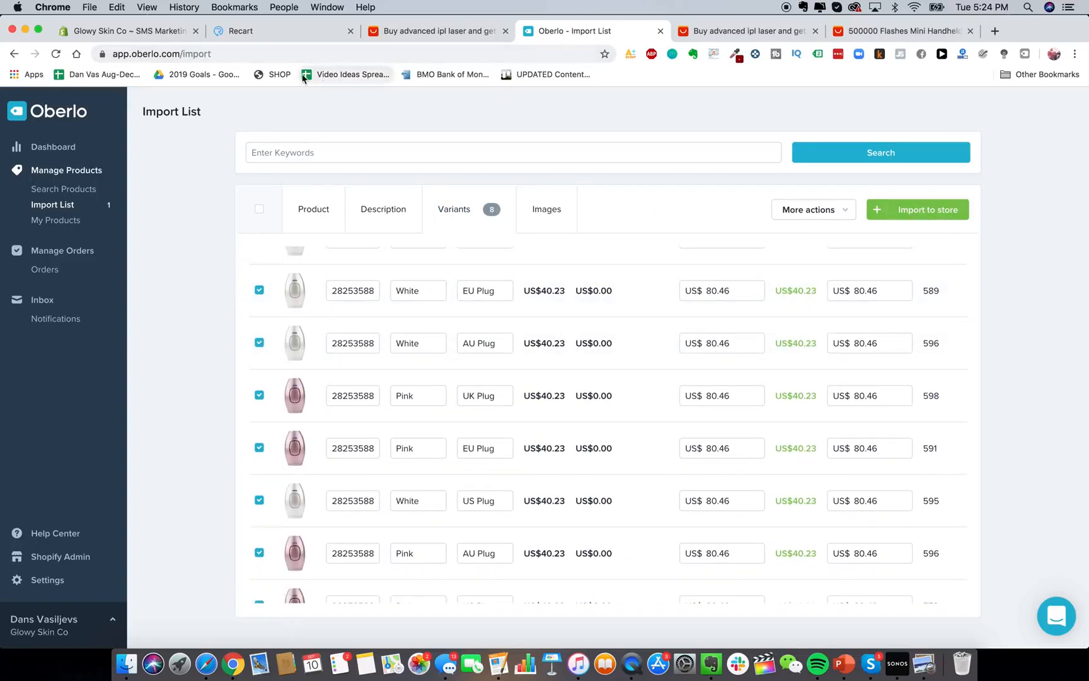
scroll(460, 334, "down", 2)
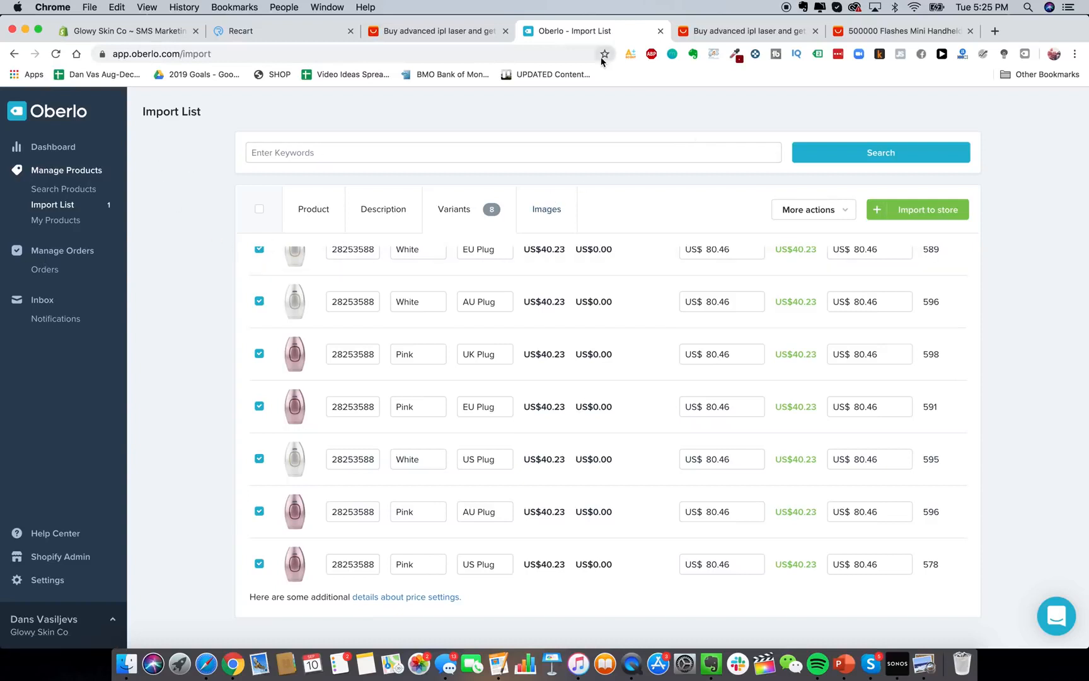
scroll(564, 381, "down", 1)
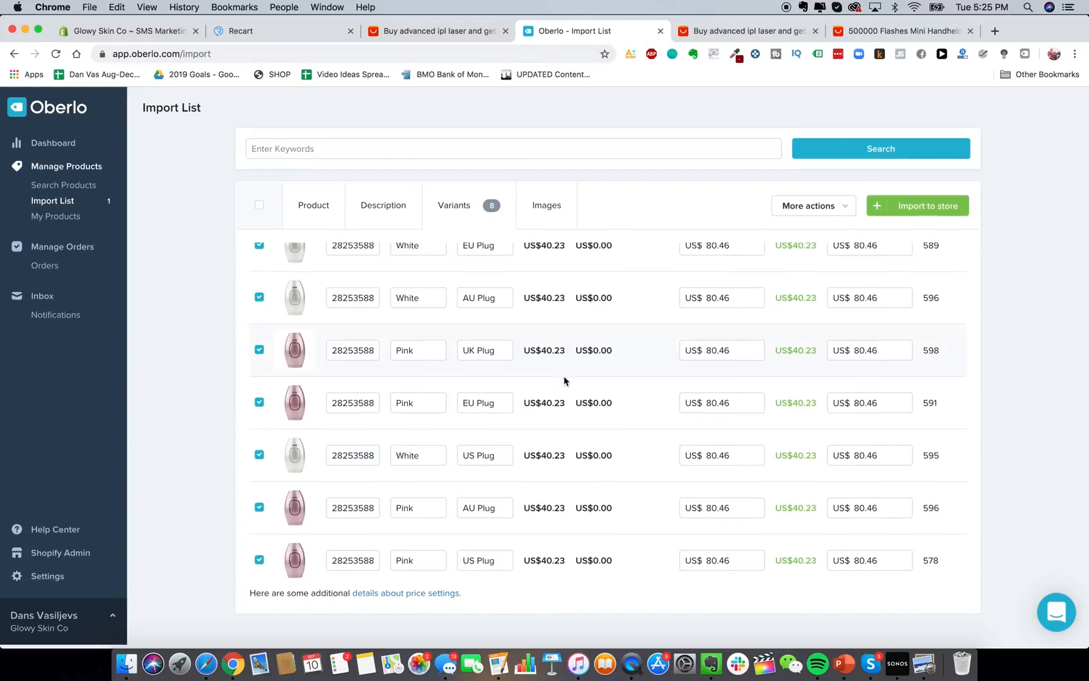
left_click(126, 31)
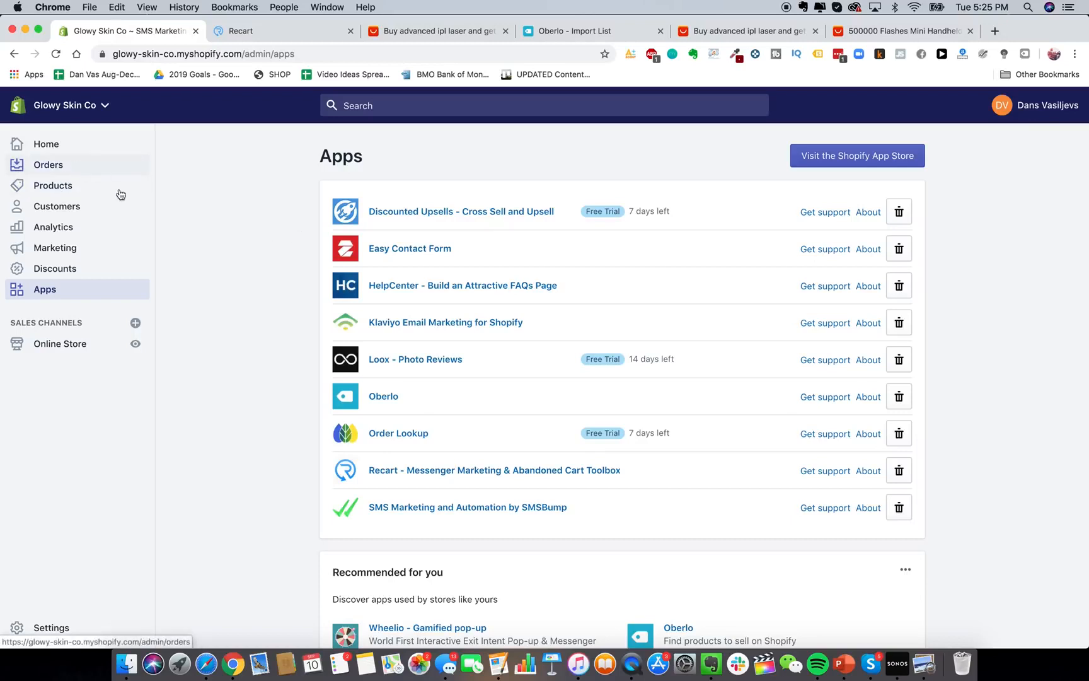
Open the store's Orders page from the Shopify admin sidebar.
left_click(89, 168)
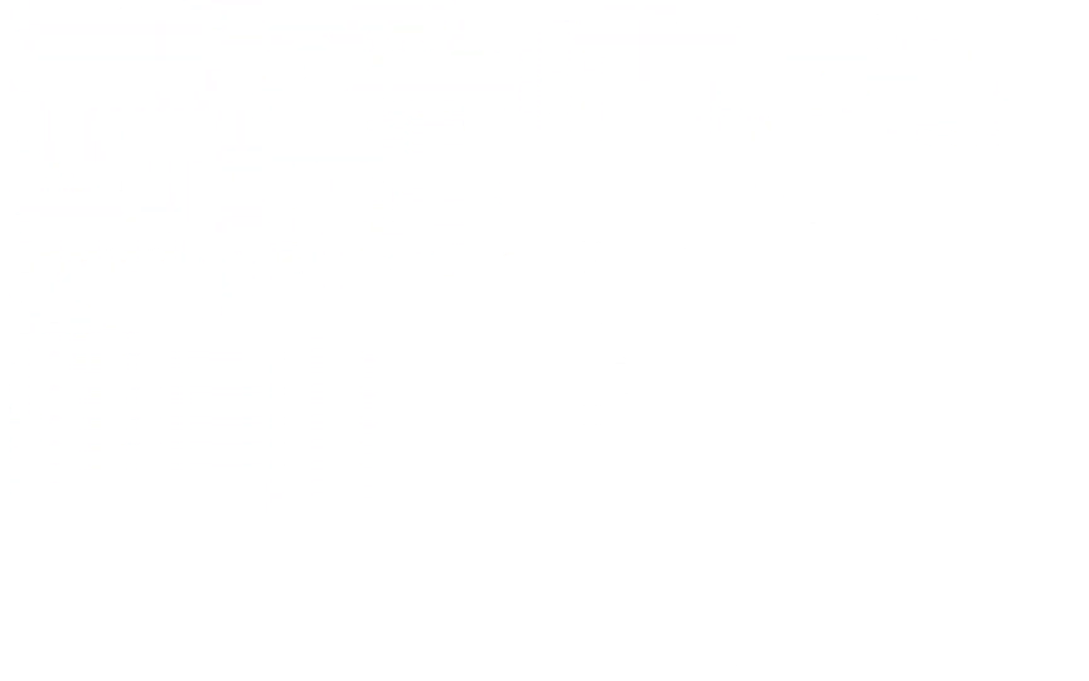
Dismiss the Not Logged In notice and reload business.facebook.com to reach the Glowy Skin business home.
left_click(624, 229)
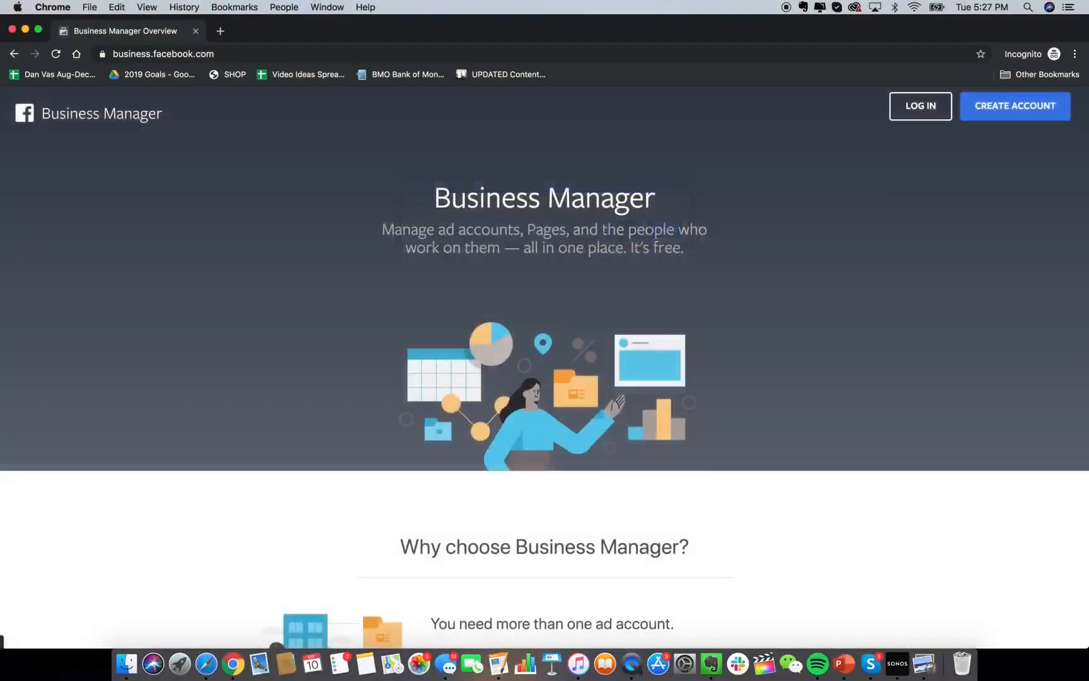
left_click(149, 54)
key("Return")
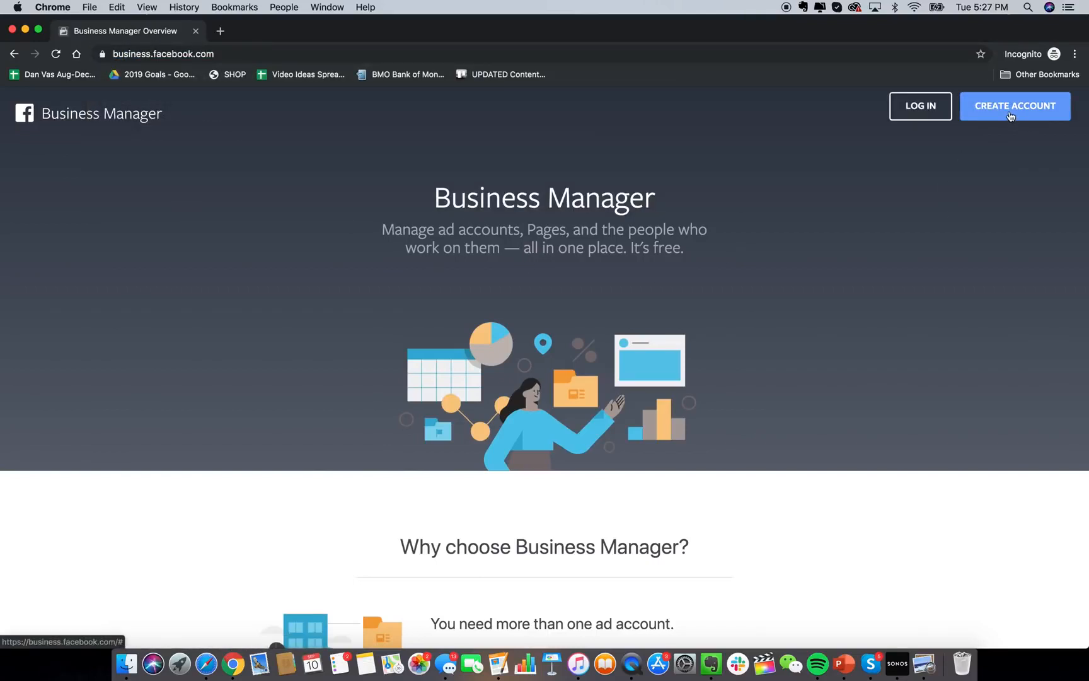
scroll(803, 401, "down", 2)
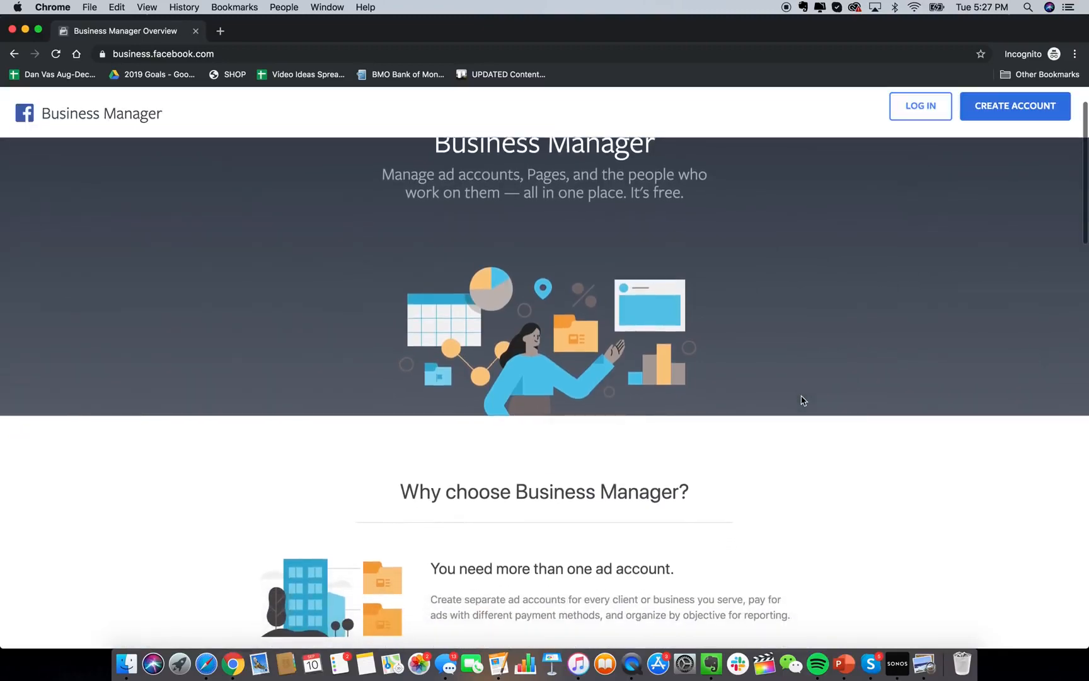
scroll(803, 401, "up", 2)
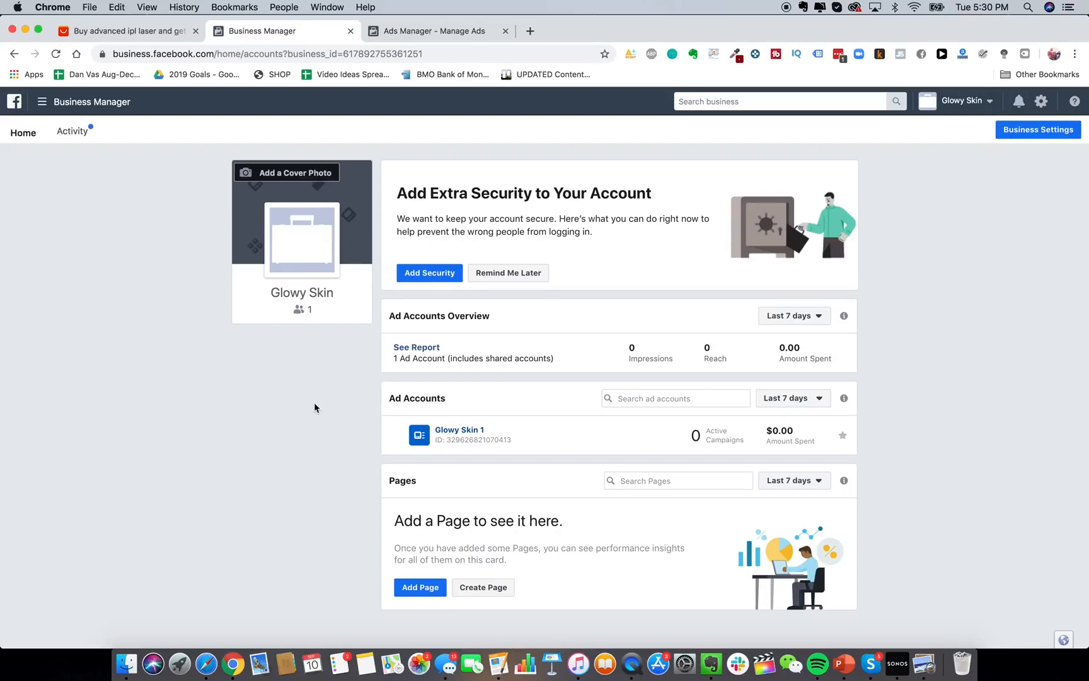
Open Audience Insights from All Tools in a new tab, starting from Everyone on Facebook.
left_click(115, 102)
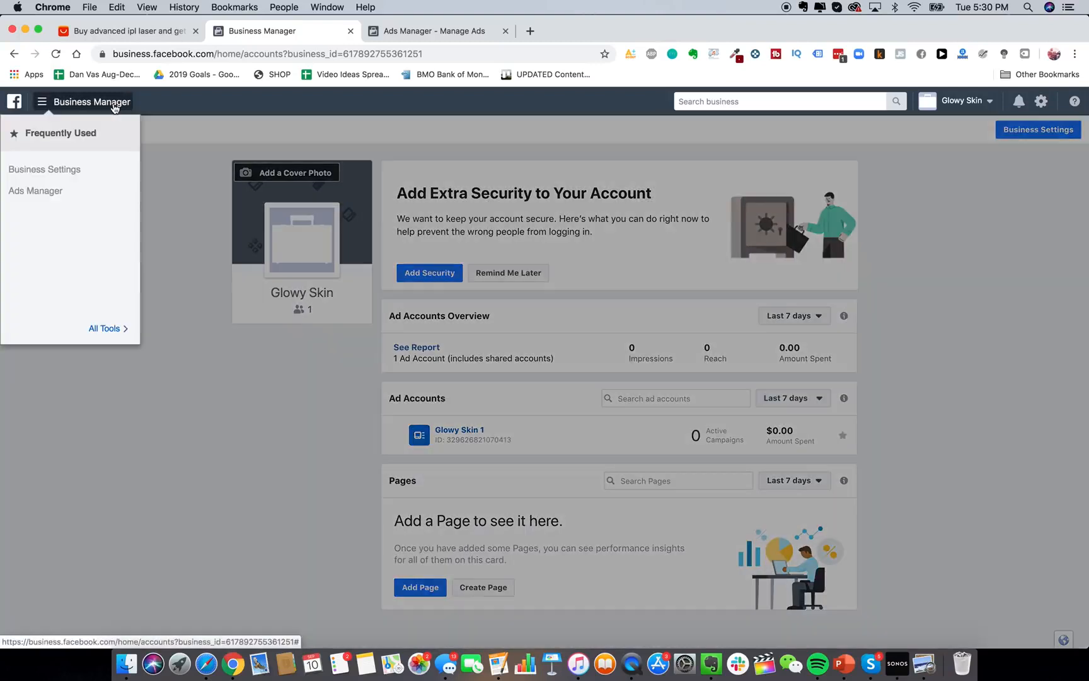
left_click(101, 326)
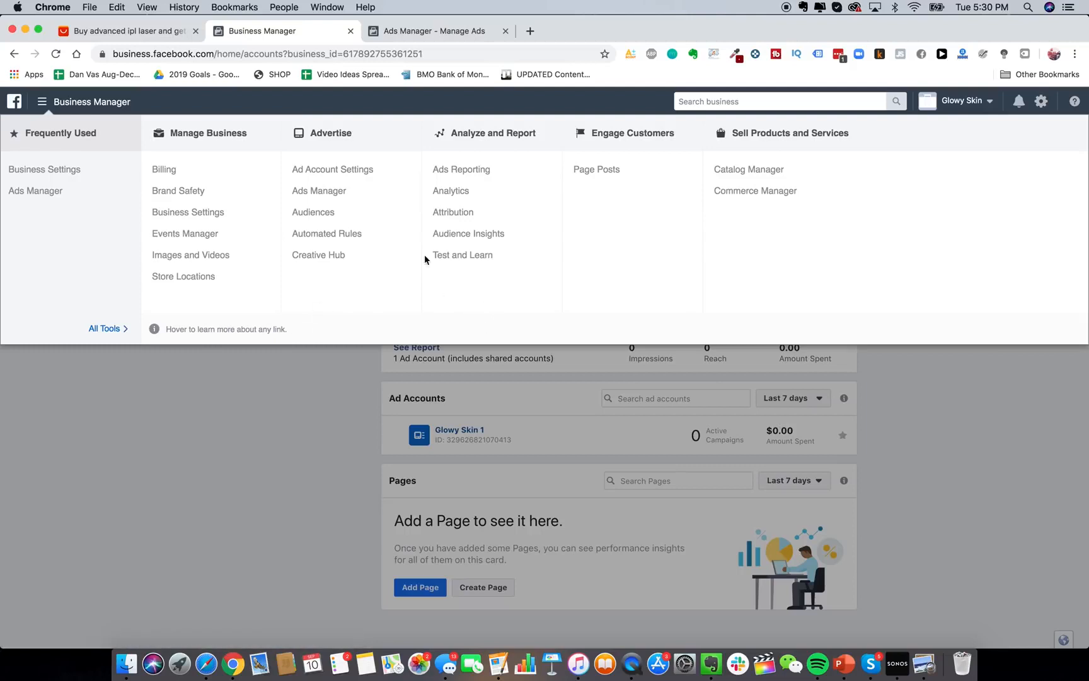
right_click(477, 236)
left_click(498, 238)
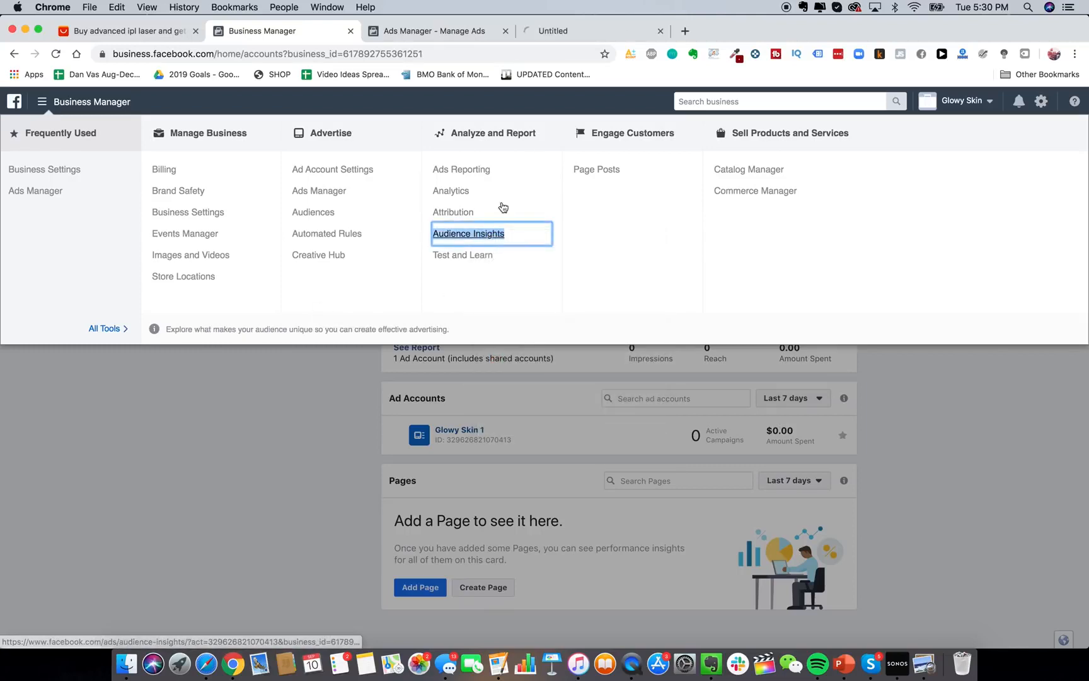
left_click(588, 31)
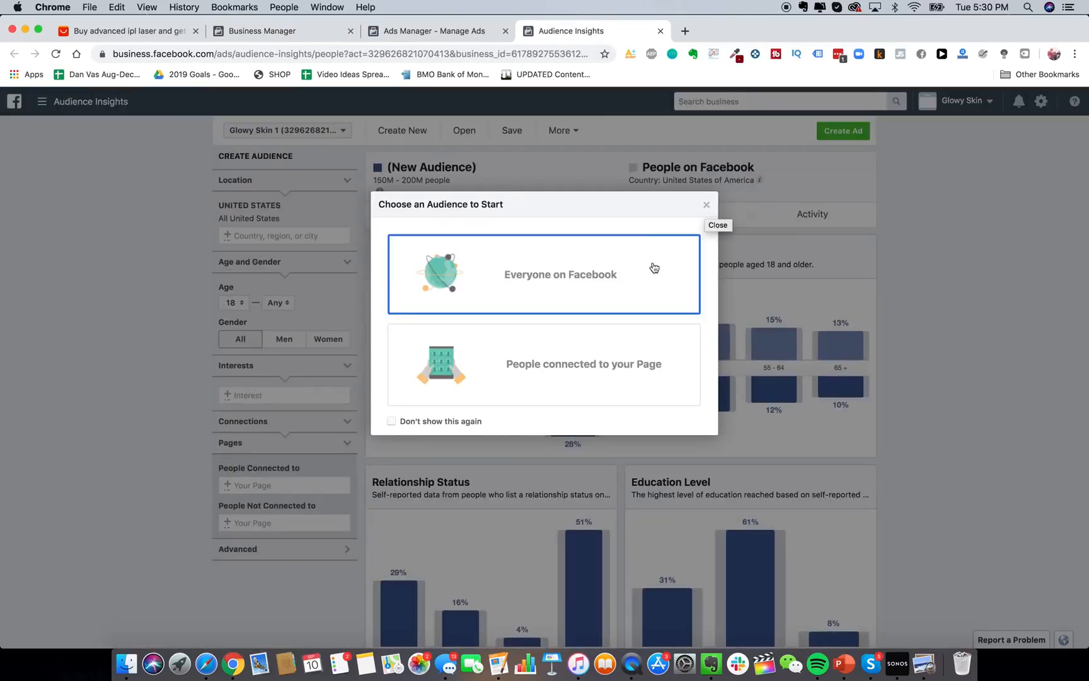
left_click(622, 284)
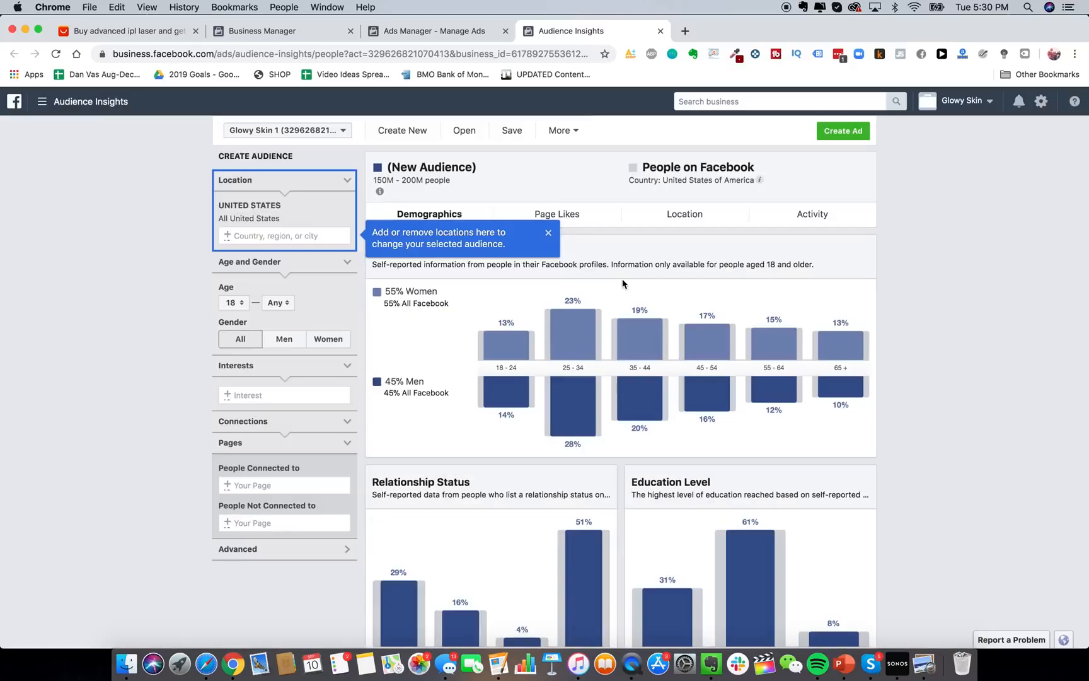
left_click(546, 233)
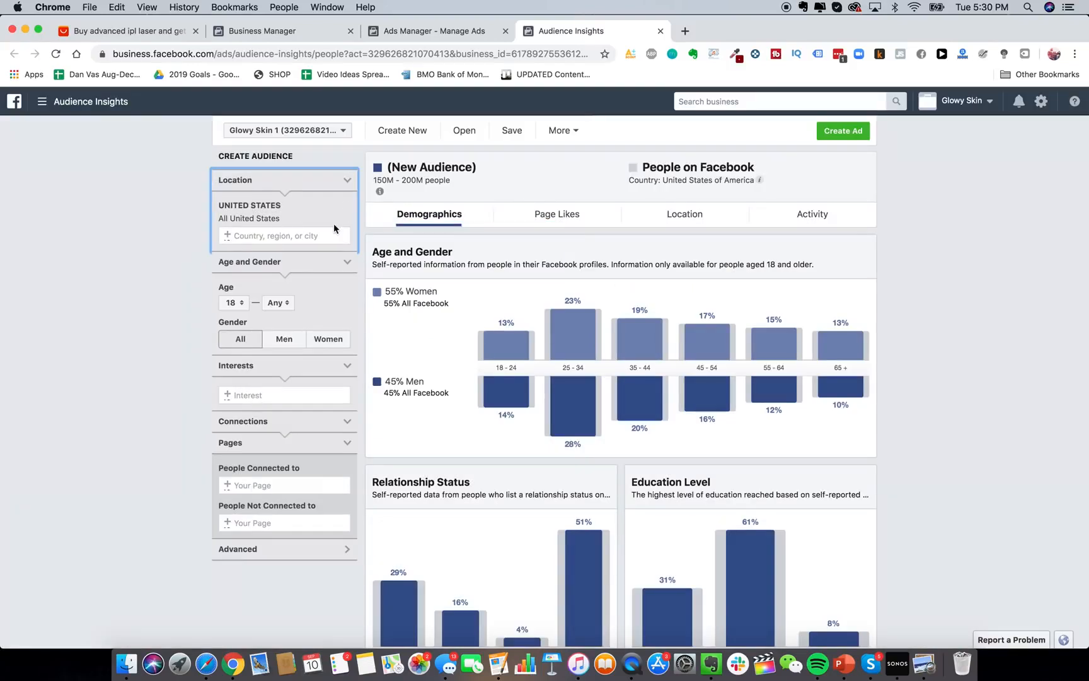
Add Australia, United Kingdom and Canada to the audience locations alongside the United States.
left_click(274, 395)
left_click(250, 238)
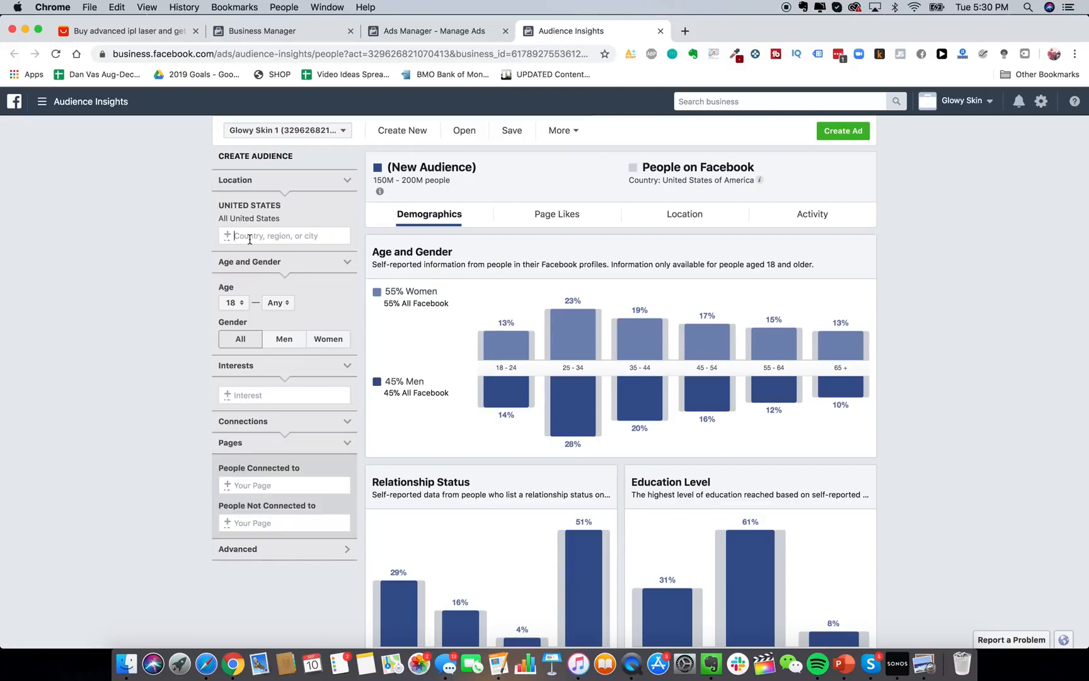
type("australia")
key("Return")
type("unit")
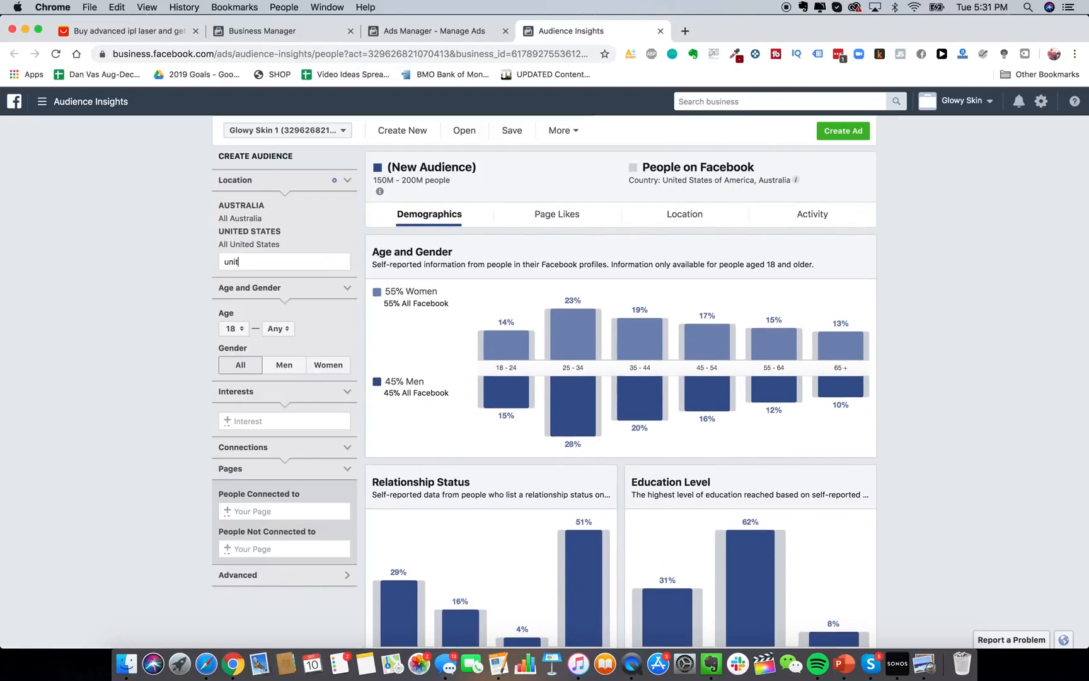
type("ed k")
left_click(263, 281)
type("canada")
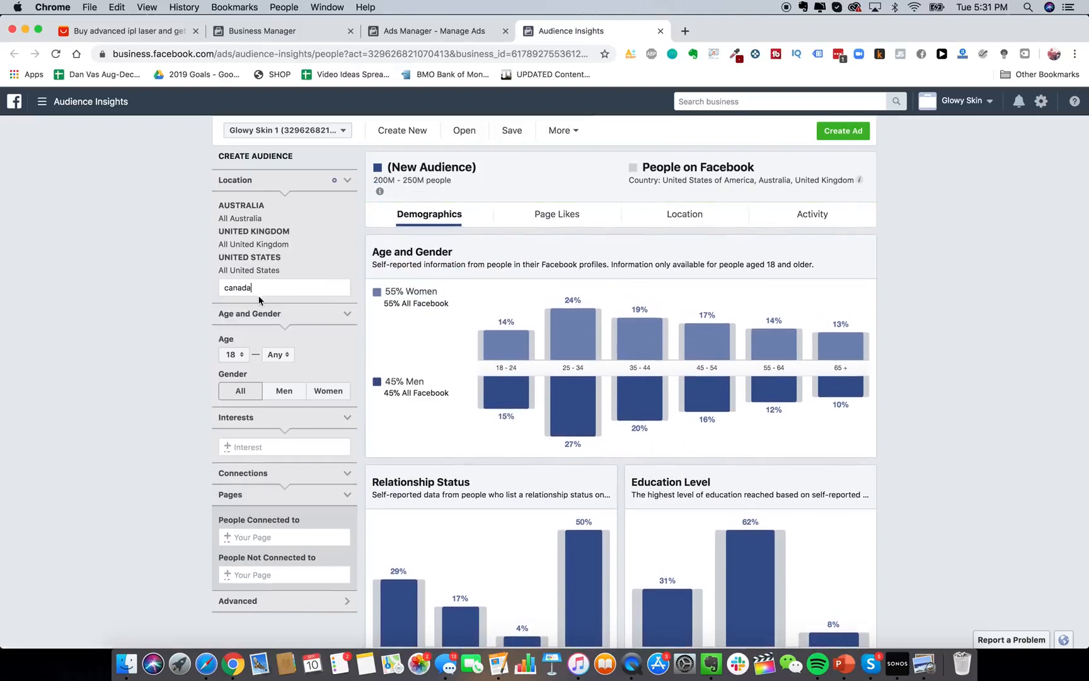
left_click(259, 306)
Add Hair removal as the audience interest after trying other search terms.
scroll(275, 445, "down", 1)
left_click(264, 448)
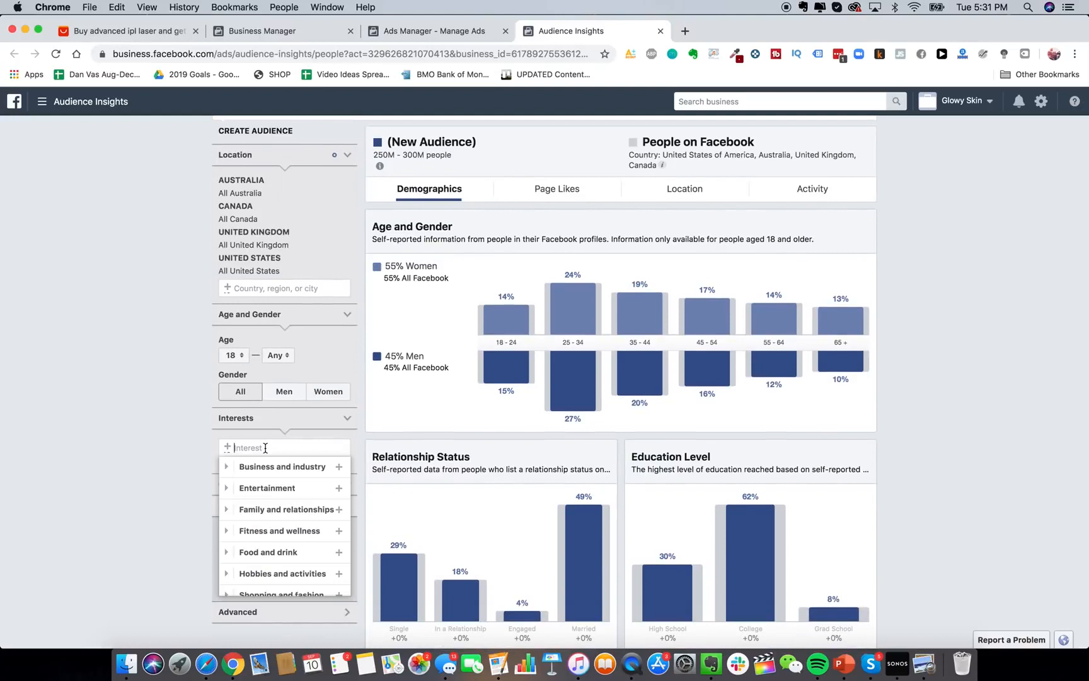
type("laser hair removal")
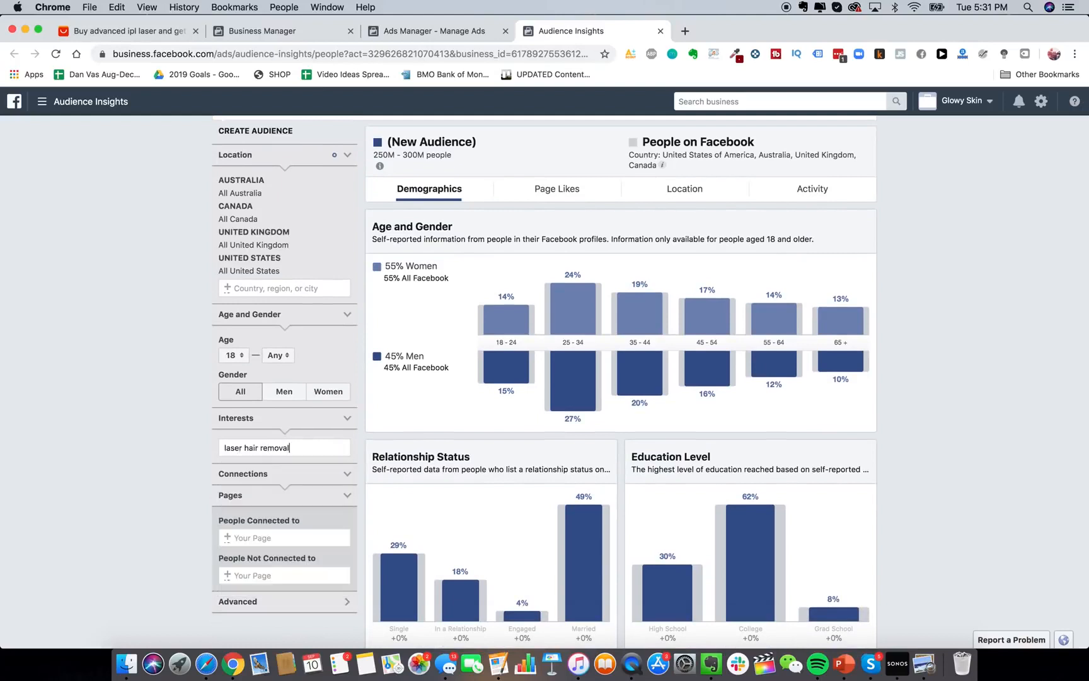
key("super+a")
type("laser removal")
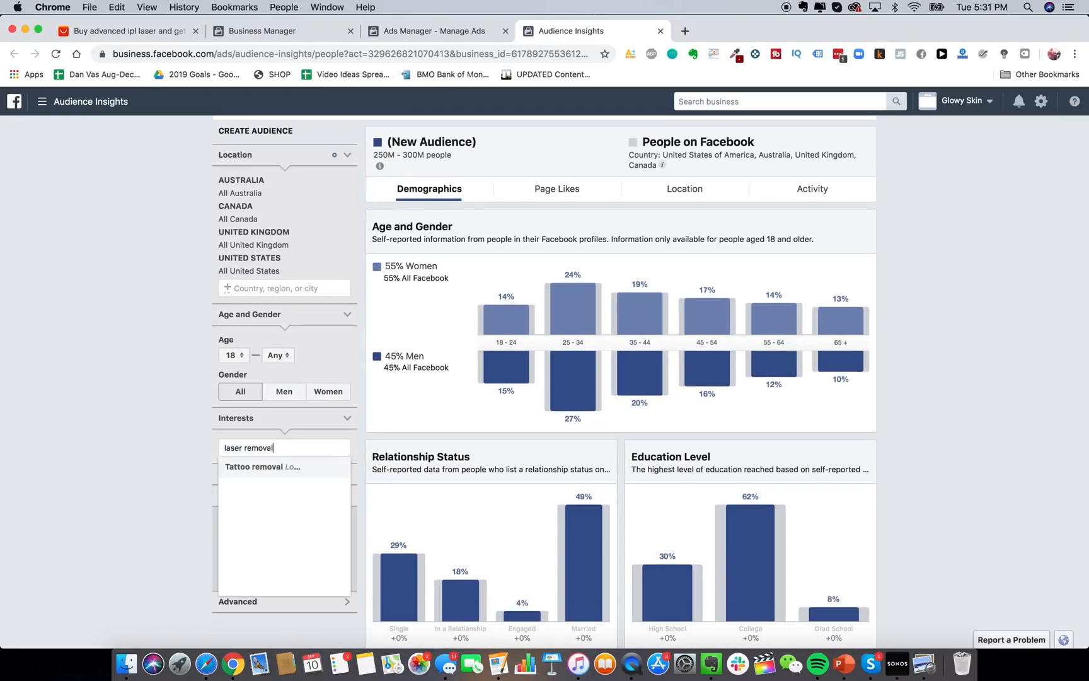
key("super+a")
type("hair removal")
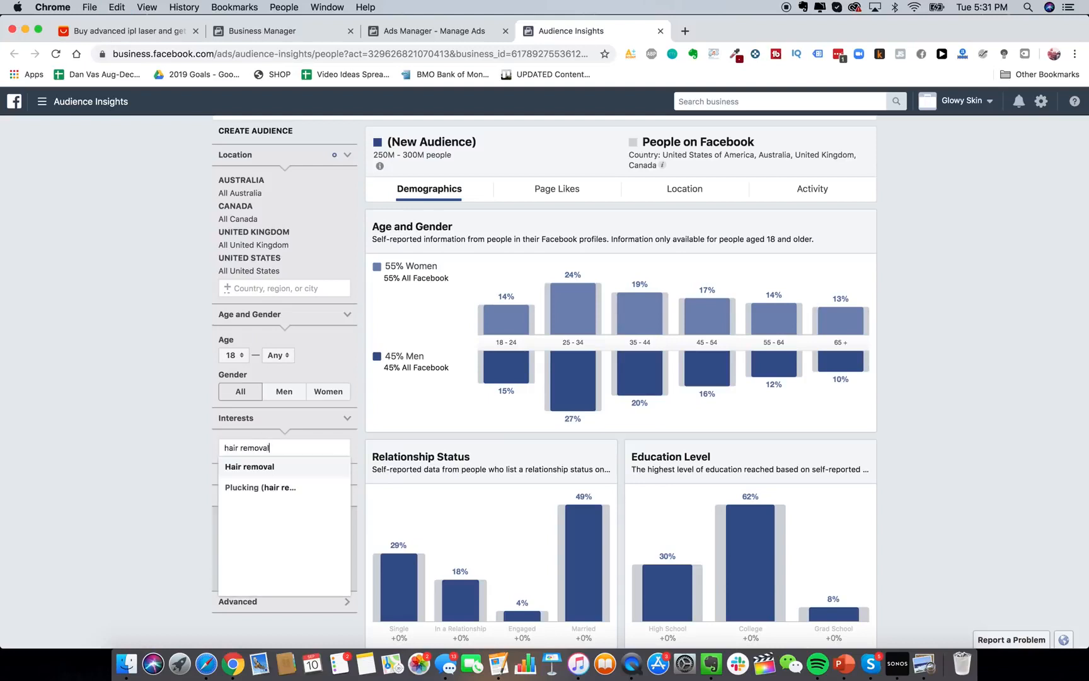
left_click(285, 470)
left_click(162, 425)
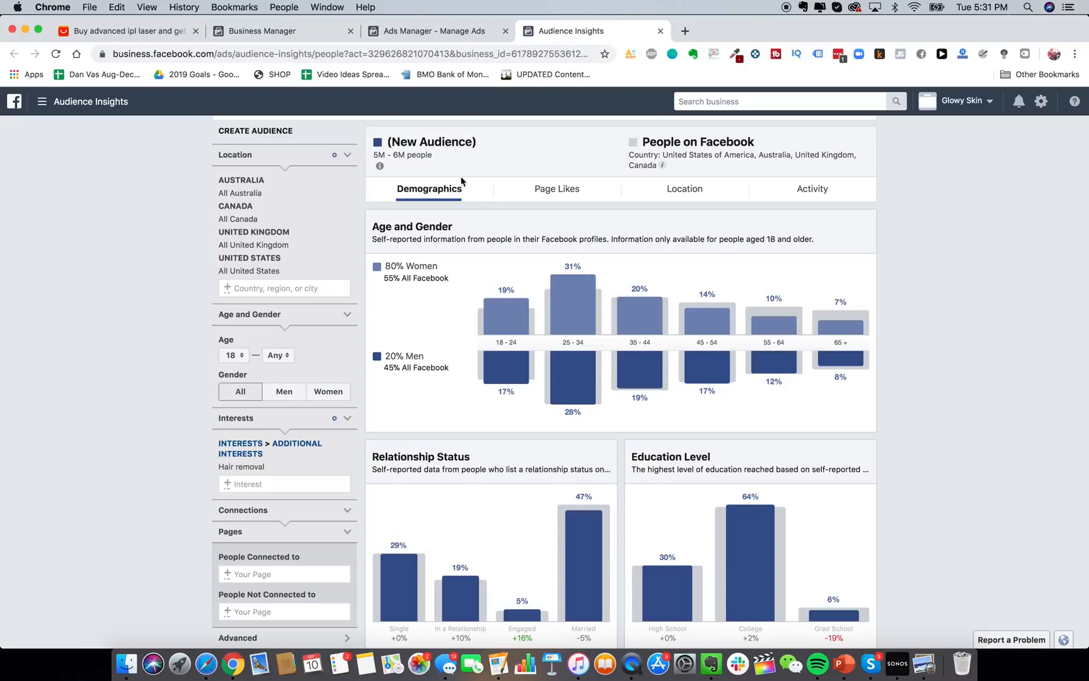
Review the hair-removal audience's top Page Likes categories.
left_click(555, 188)
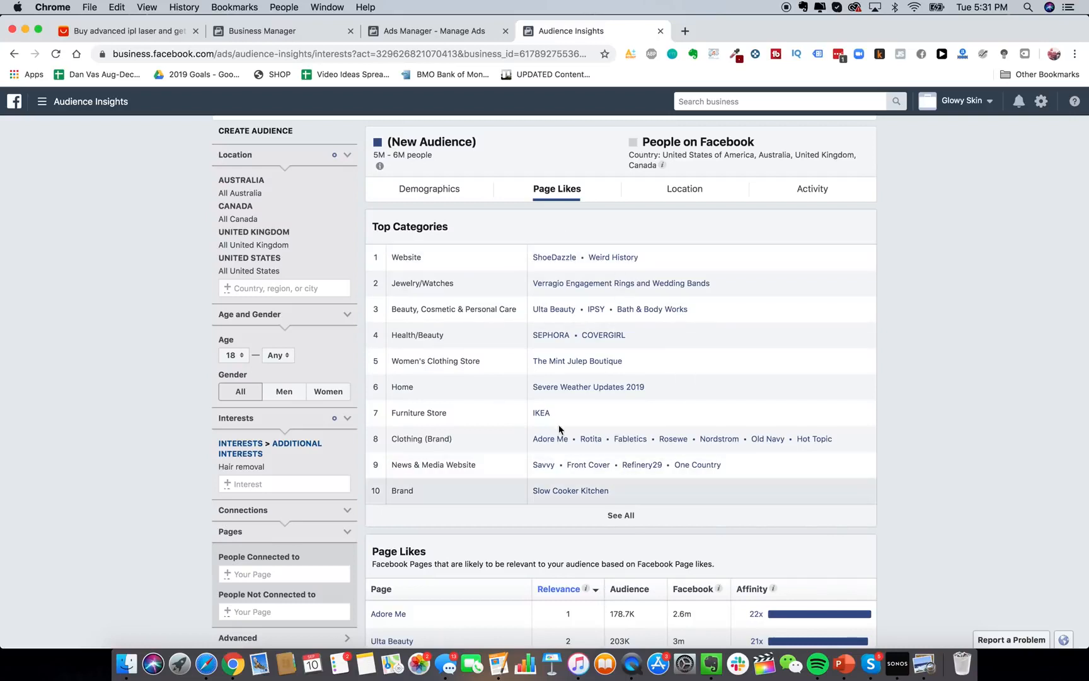
scroll(683, 406, "down", 1)
scroll(684, 406, "down", 1)
scroll(684, 405, "up", 3)
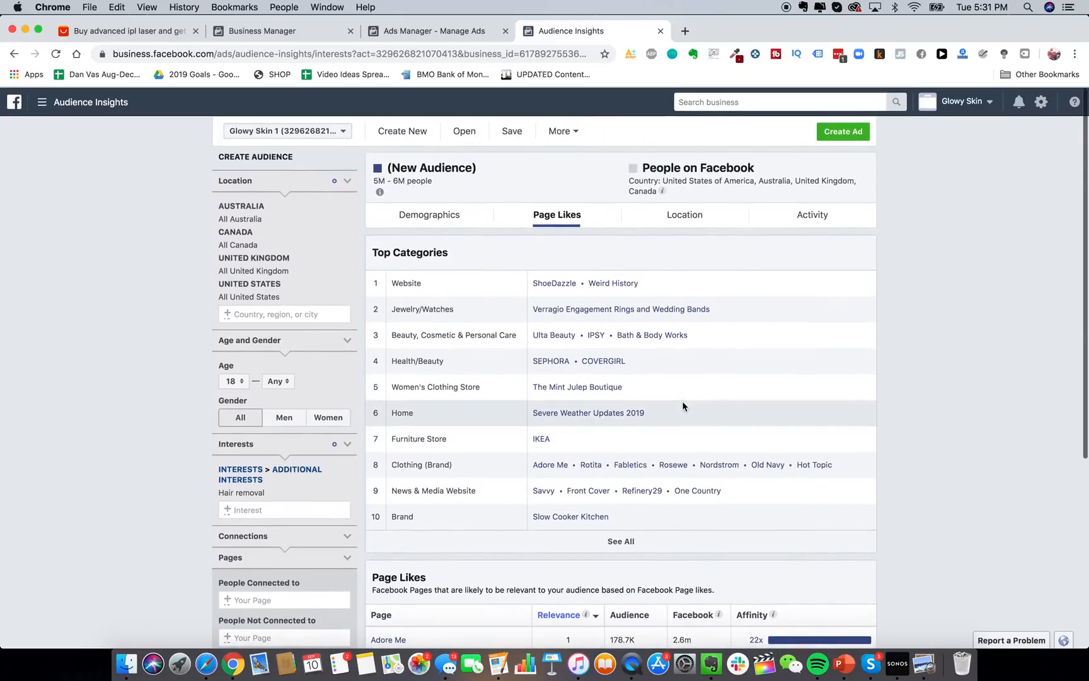
right_click(706, 672)
Type Ulta Beauty, Bath & Body Works and Sephora into the Evernote Interests note.
key("Escape")
left_click(708, 666)
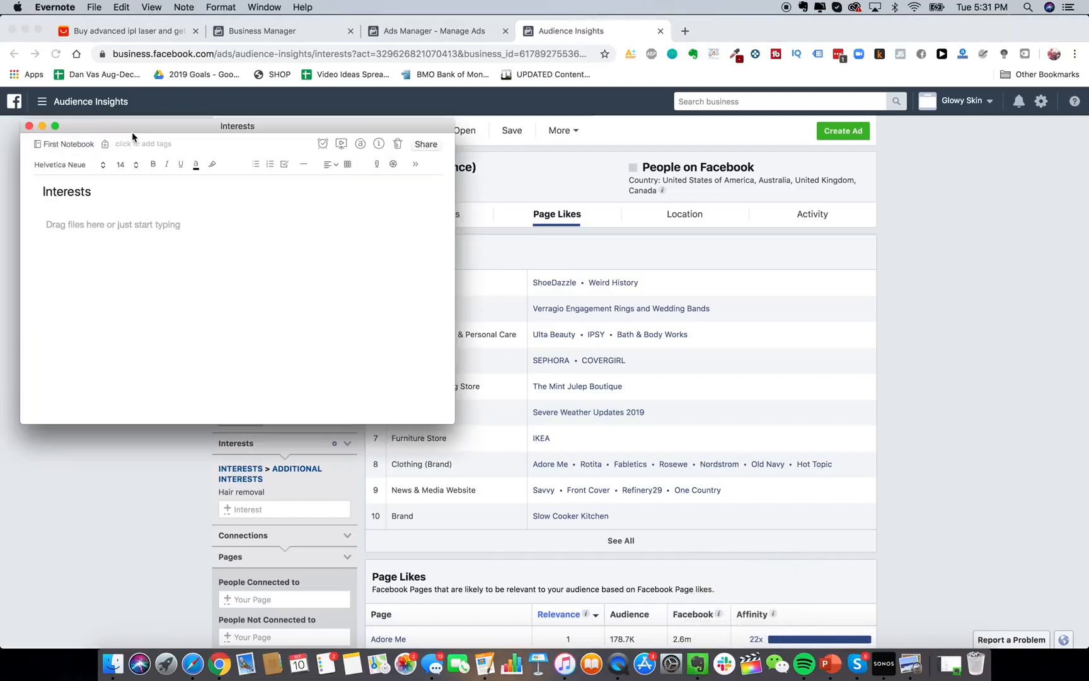
type("Ulta")
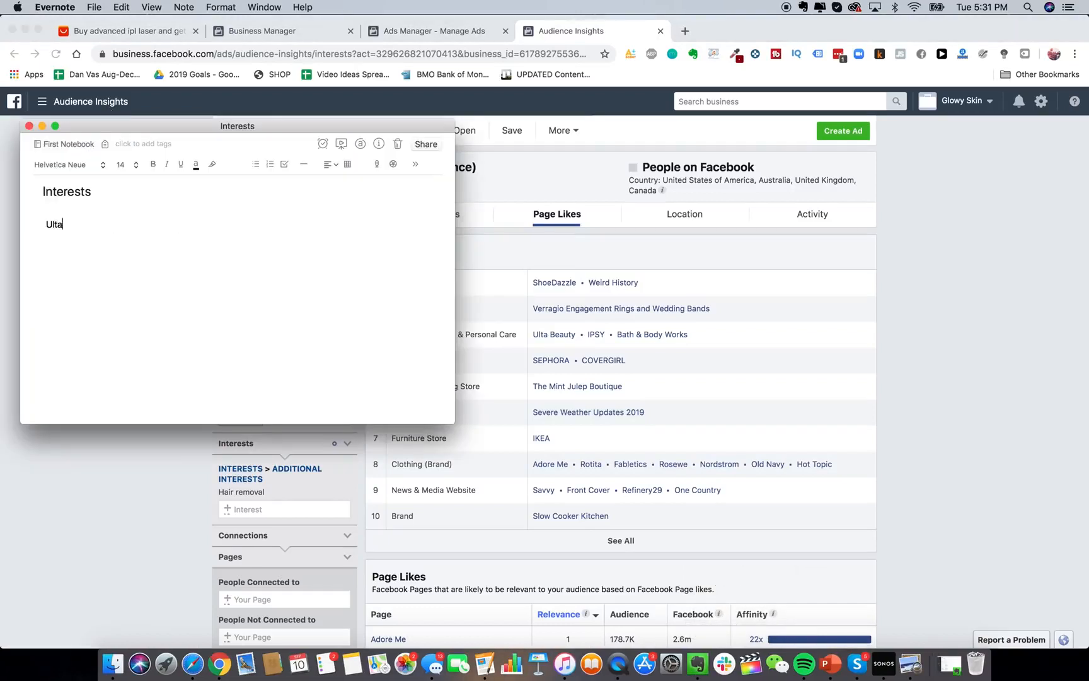
type(" Beauty Bath & Body Works")
key("Return")
type("Sephora")
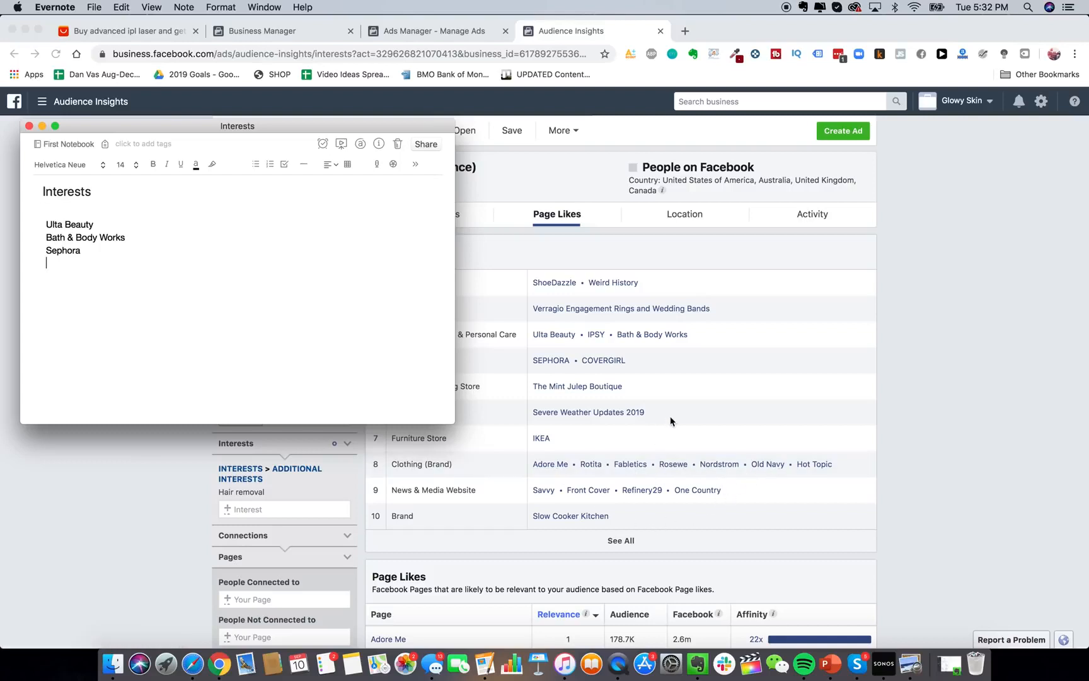
Add 'Coverg' under Sephora in the Interests note, then bring Audience Insights back to front.
type("Covergirl")
left_click(812, 421)
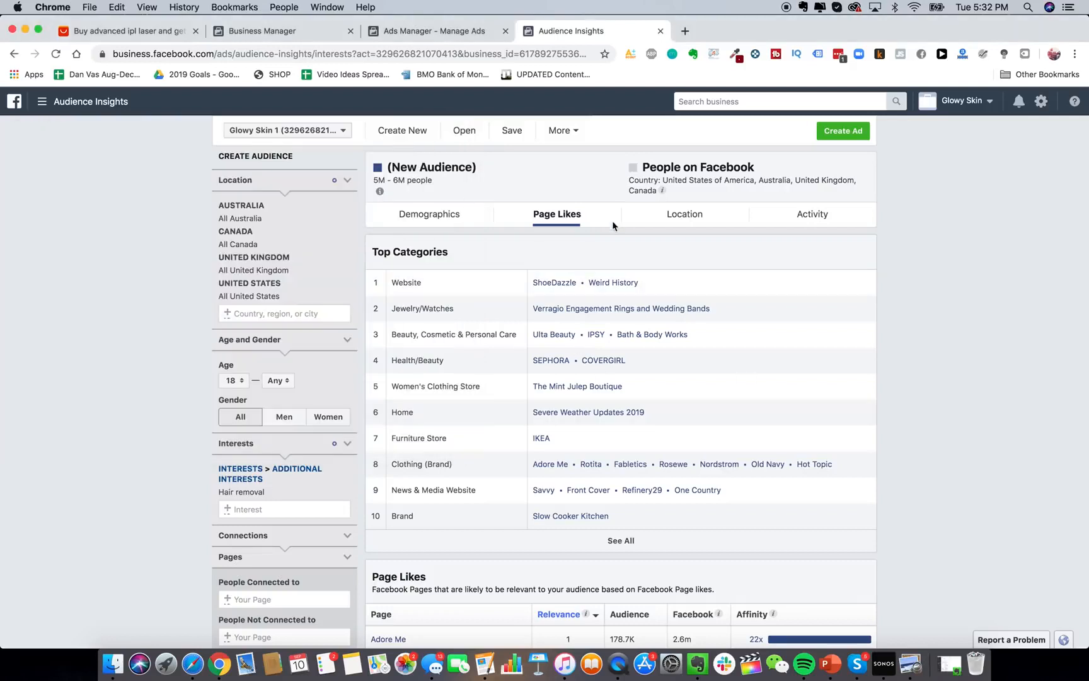
Check the 5M–6M audience's top cities, then its age, gender, education and job title charts.
left_click(652, 225)
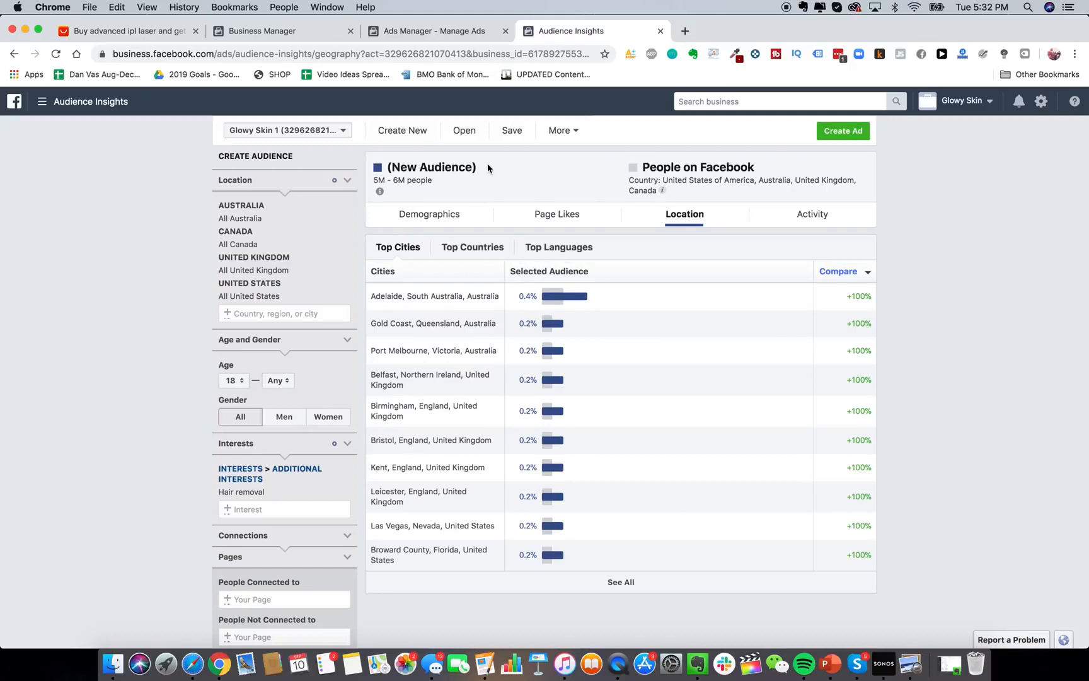
left_click(435, 217)
mouse_move(586, 424)
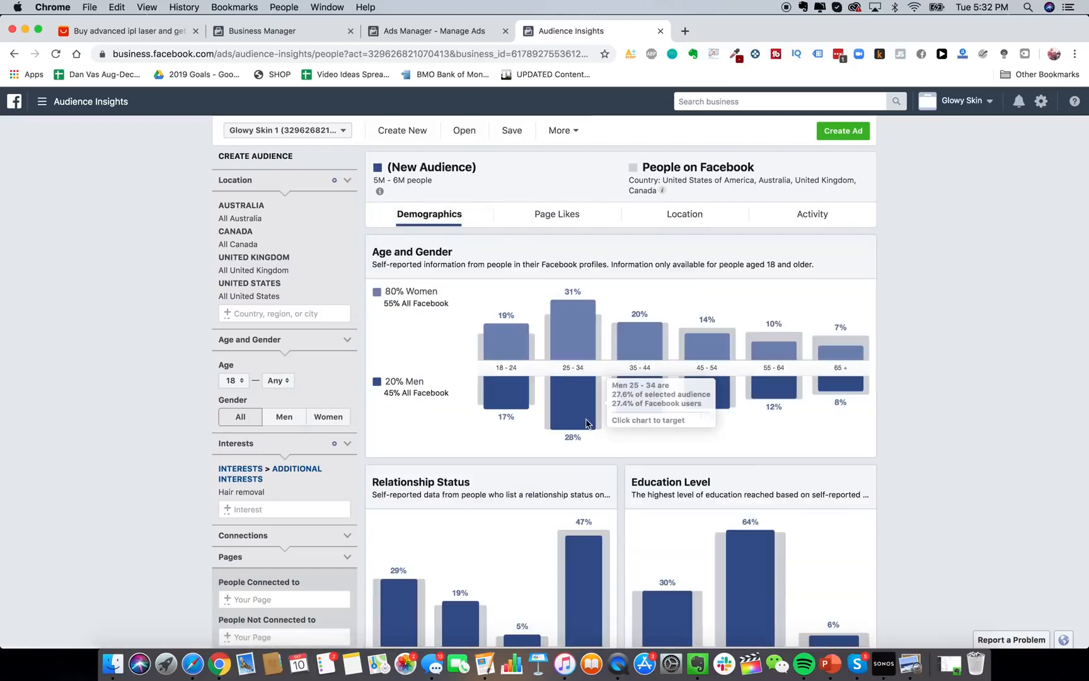
scroll(544, 438, "down", 1)
mouse_move(509, 325)
scroll(503, 353, "up", 1)
scroll(564, 420, "down", 10)
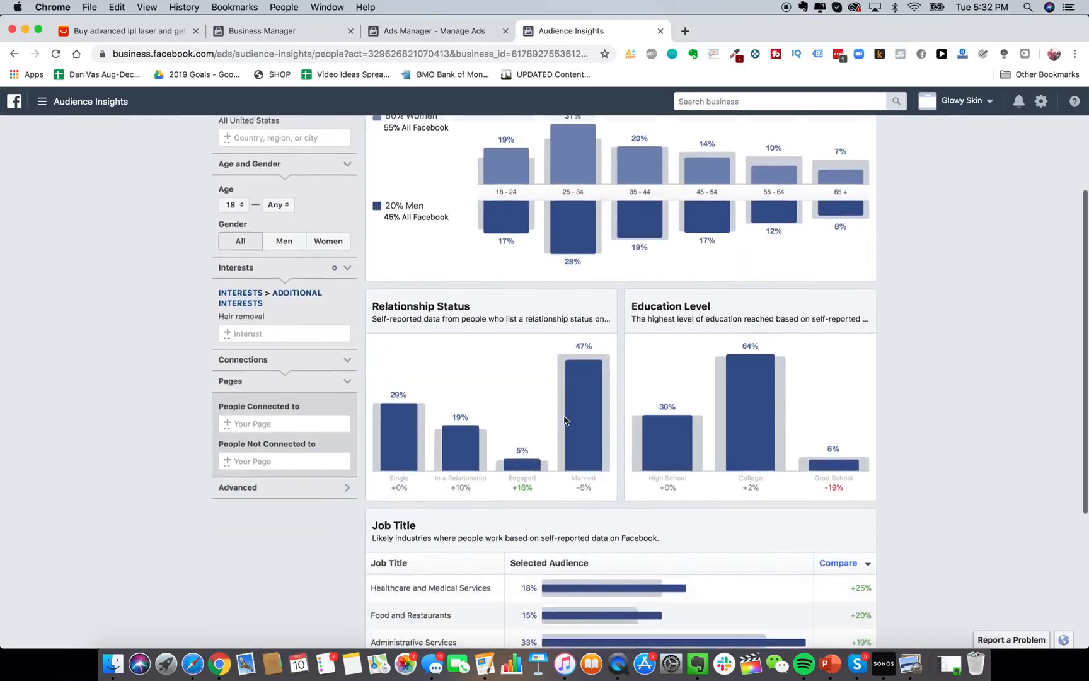
scroll(564, 421, "up", 10)
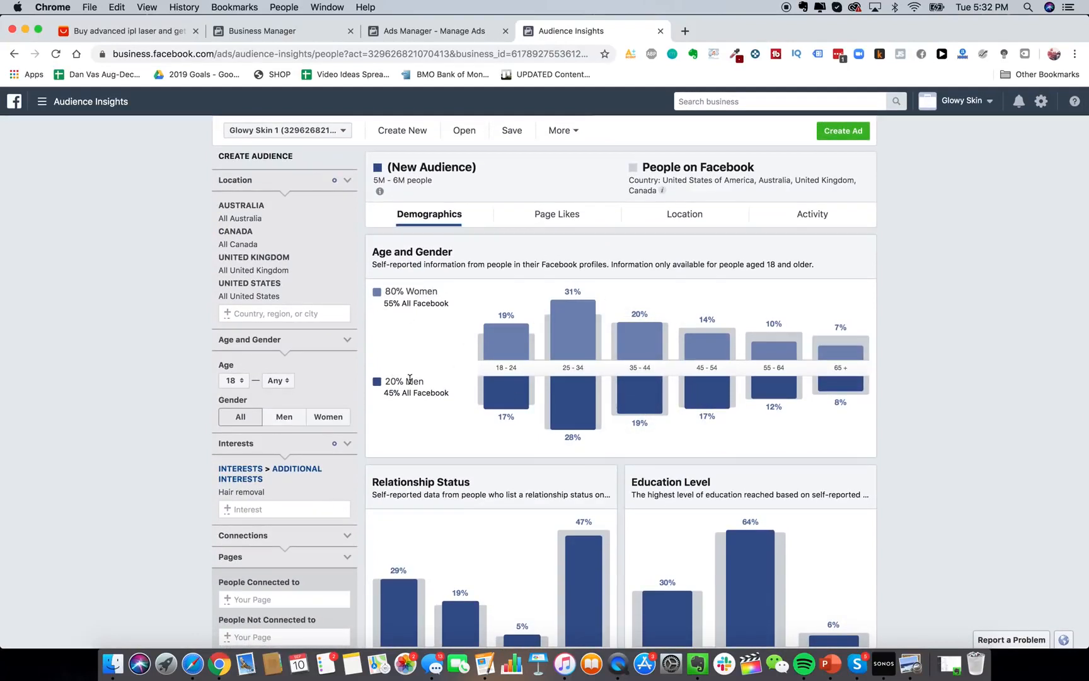
Open the Facebook Ad Library in a new browser tab.
left_click(685, 31)
type("facebook.com")
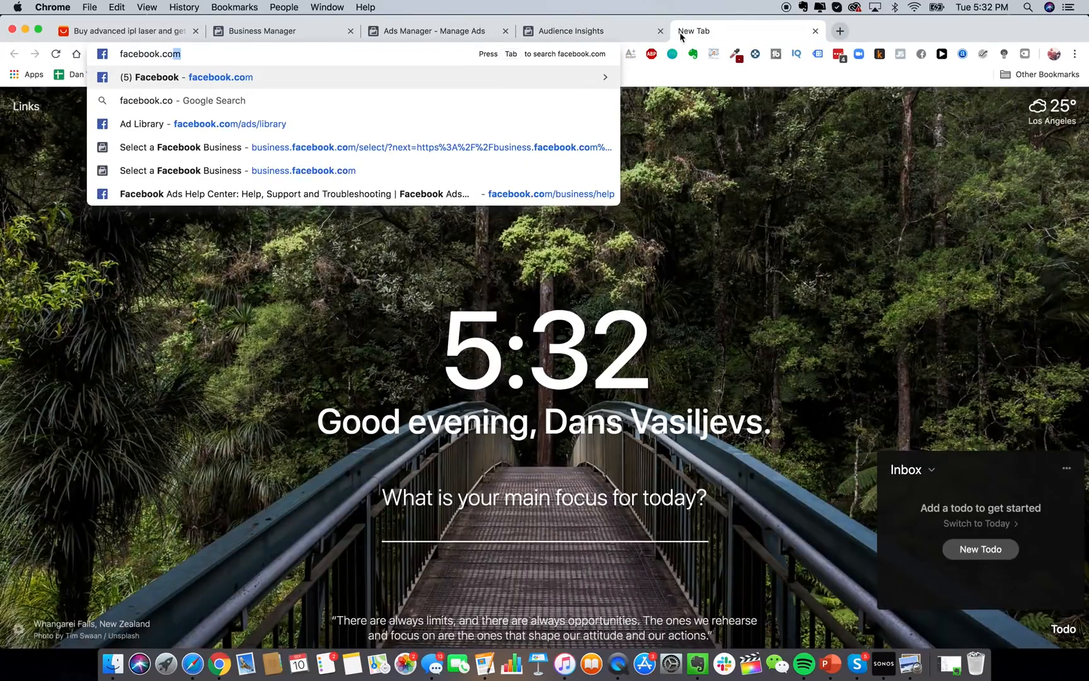
left_click(517, 122)
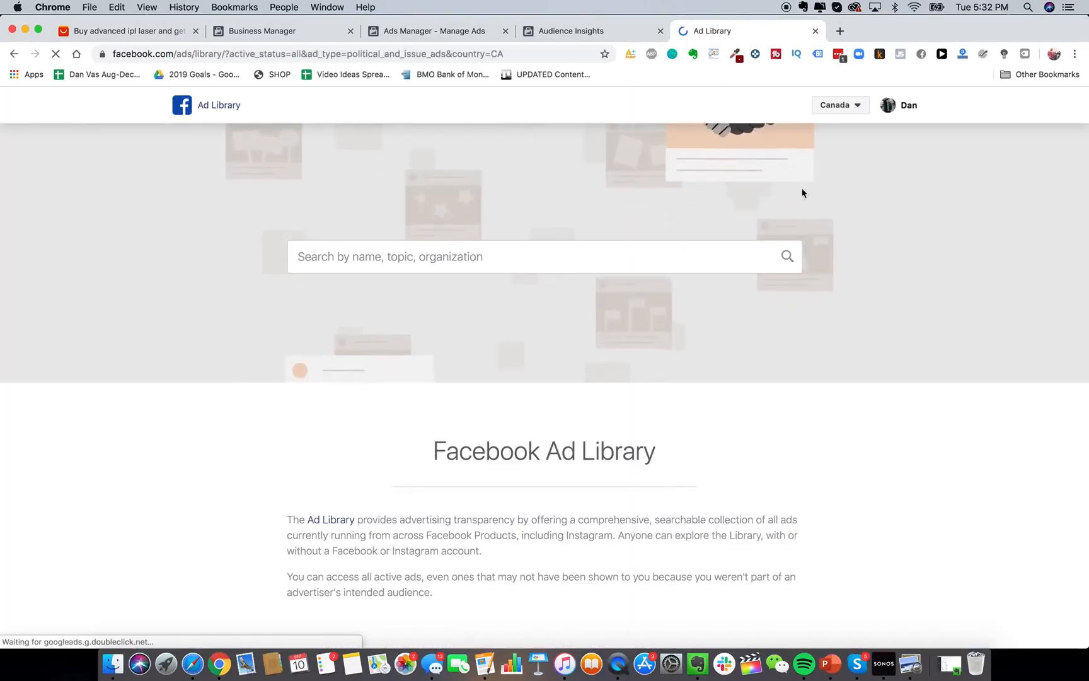
Set the Ad Library country to All and search for 'hey silky skin'.
left_click(842, 105)
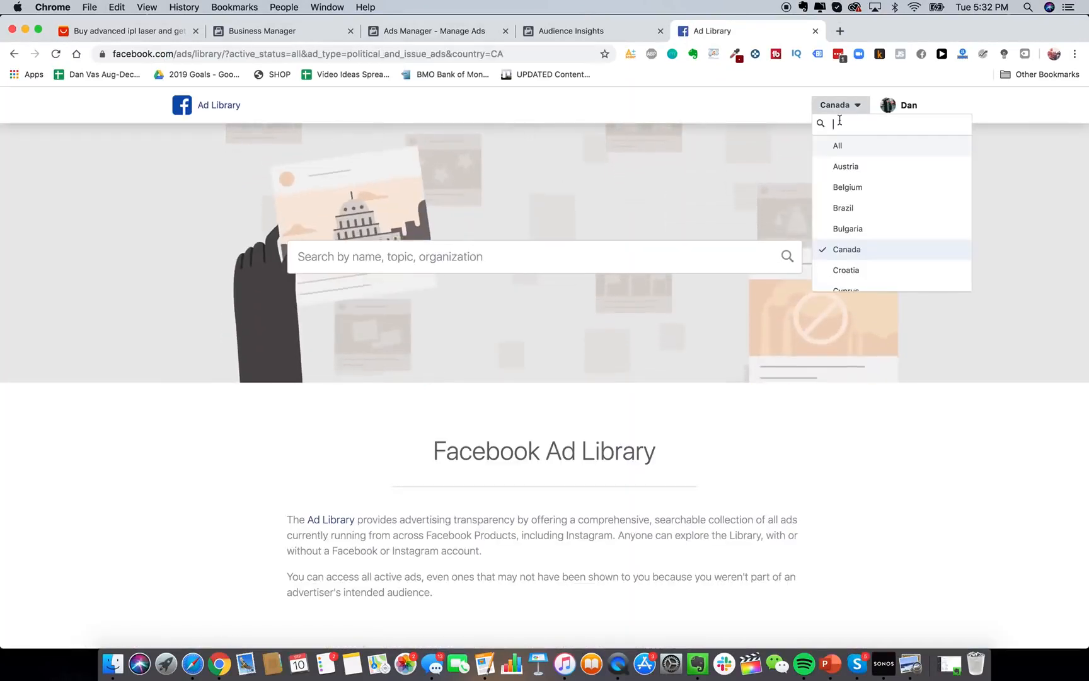
left_click(838, 145)
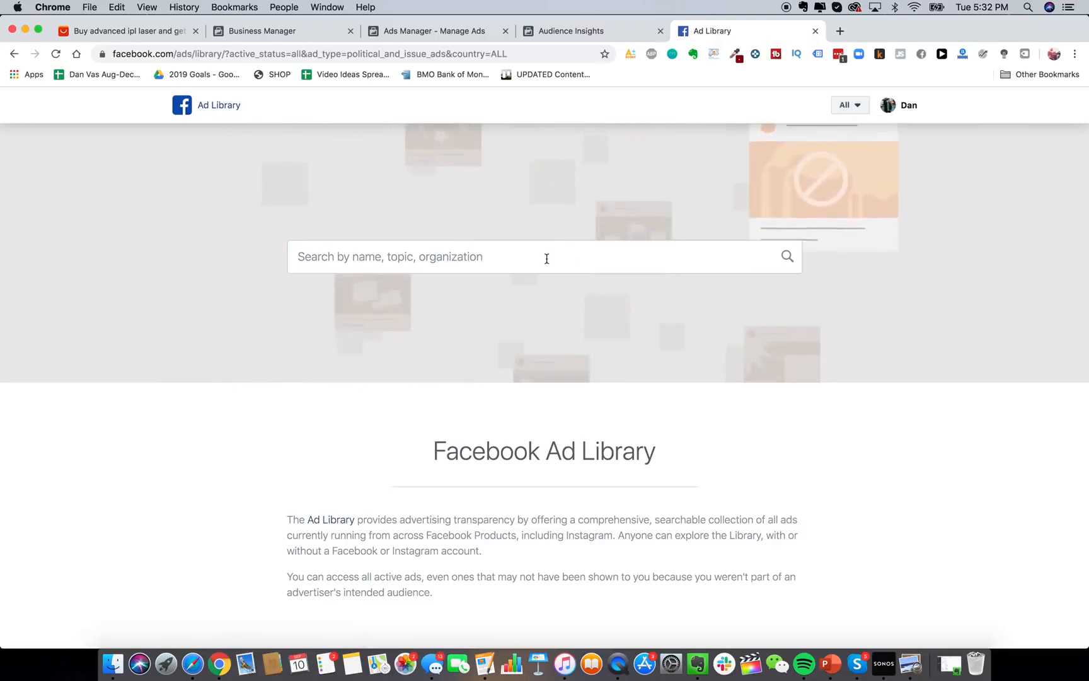
left_click(505, 261)
type("hey silky skin")
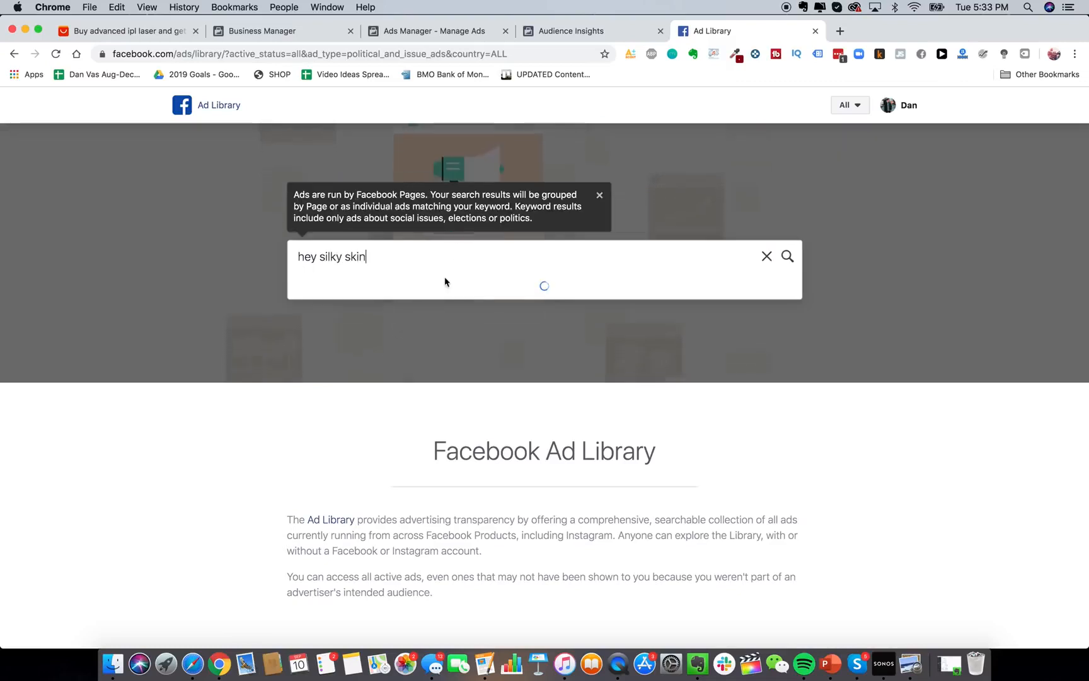
Load the HeySilkySkin page's roughly 230 ads, browse the cards, and play the first ad's video.
left_click(376, 323)
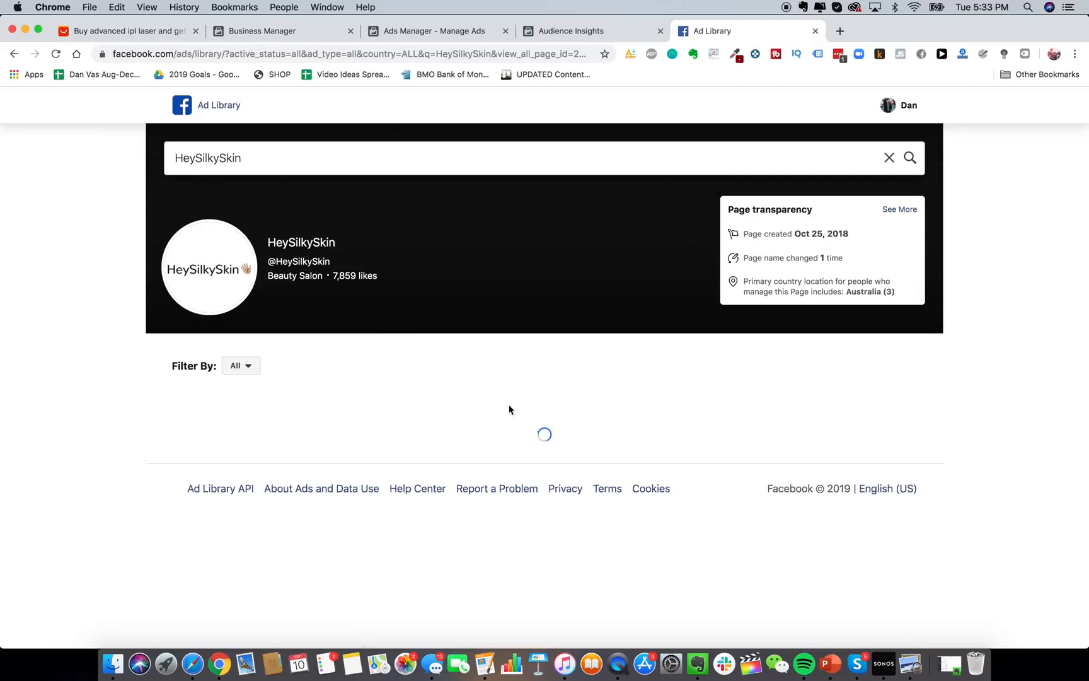
scroll(603, 494, "down", 4)
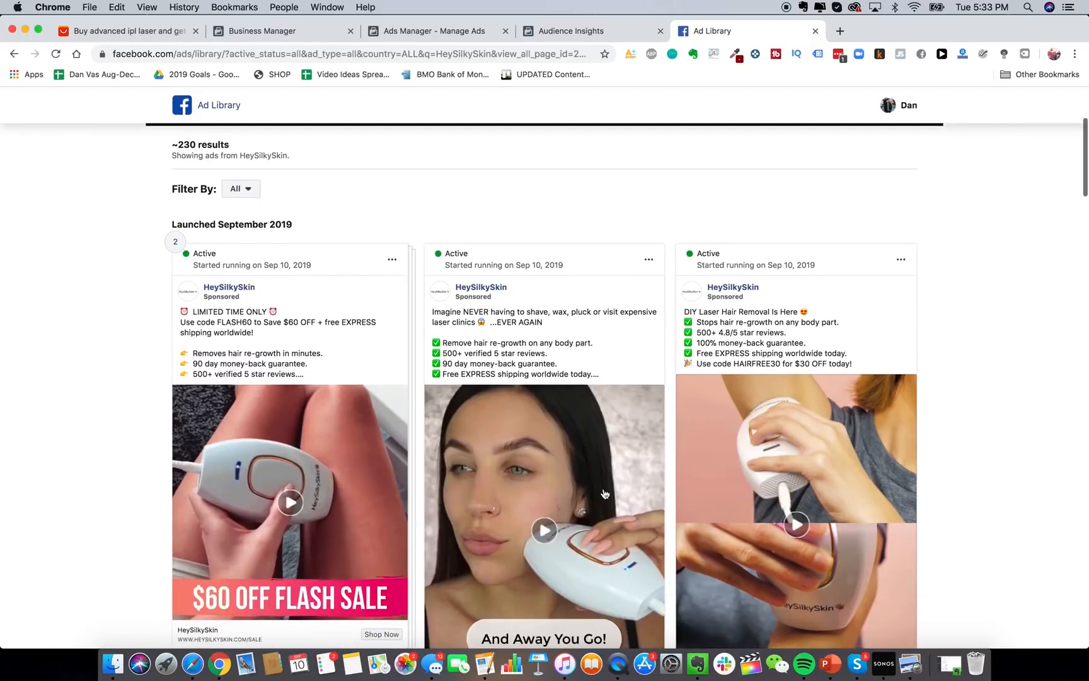
scroll(691, 523, "down", 3)
scroll(691, 523, "up", 2)
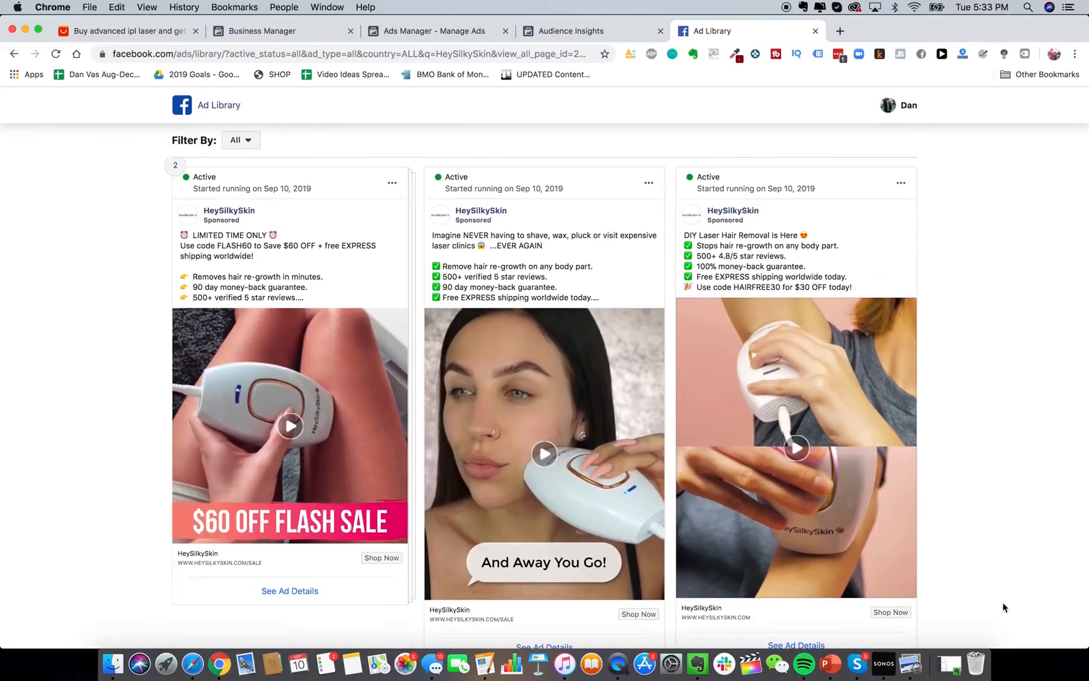
scroll(962, 345, "down", 1)
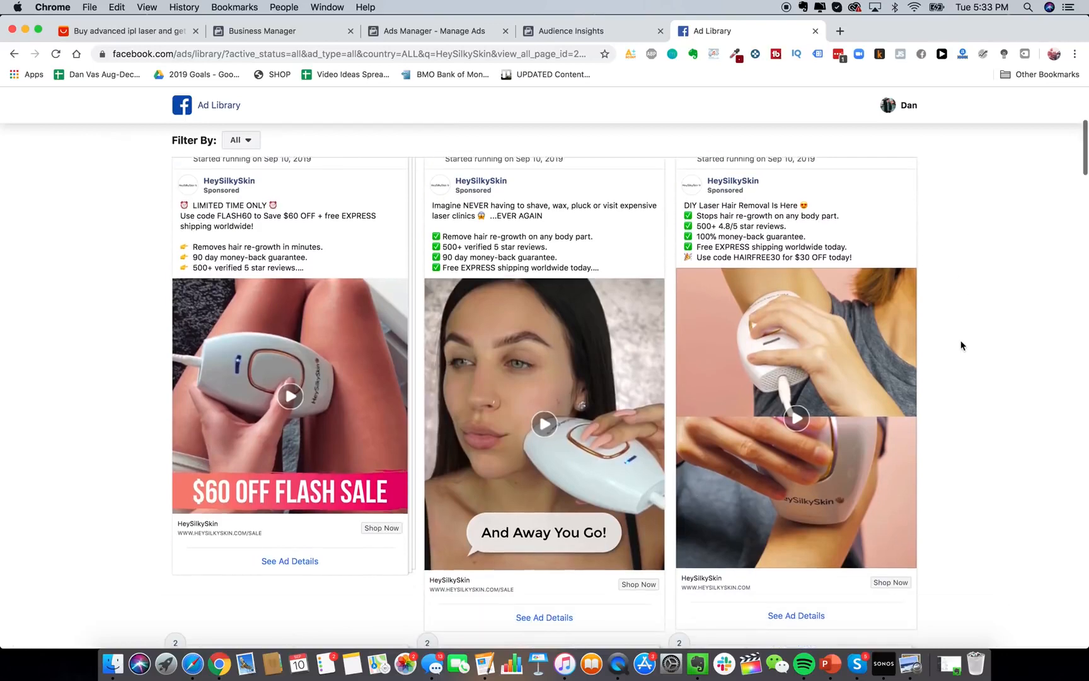
scroll(920, 277, "up", 1)
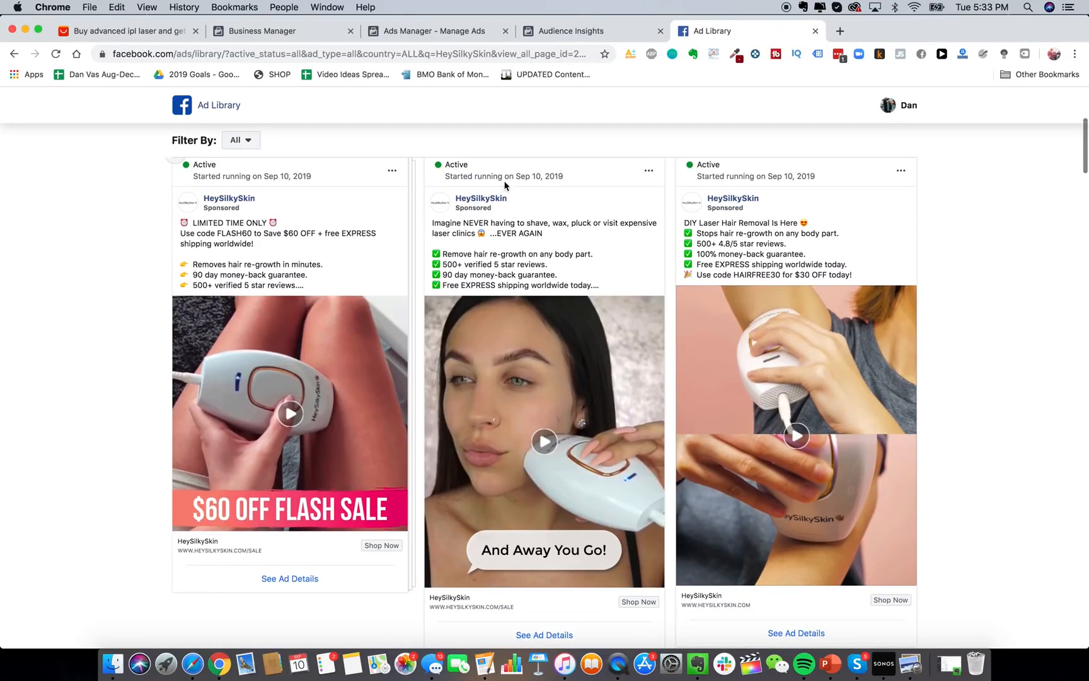
scroll(665, 240, "down", 7)
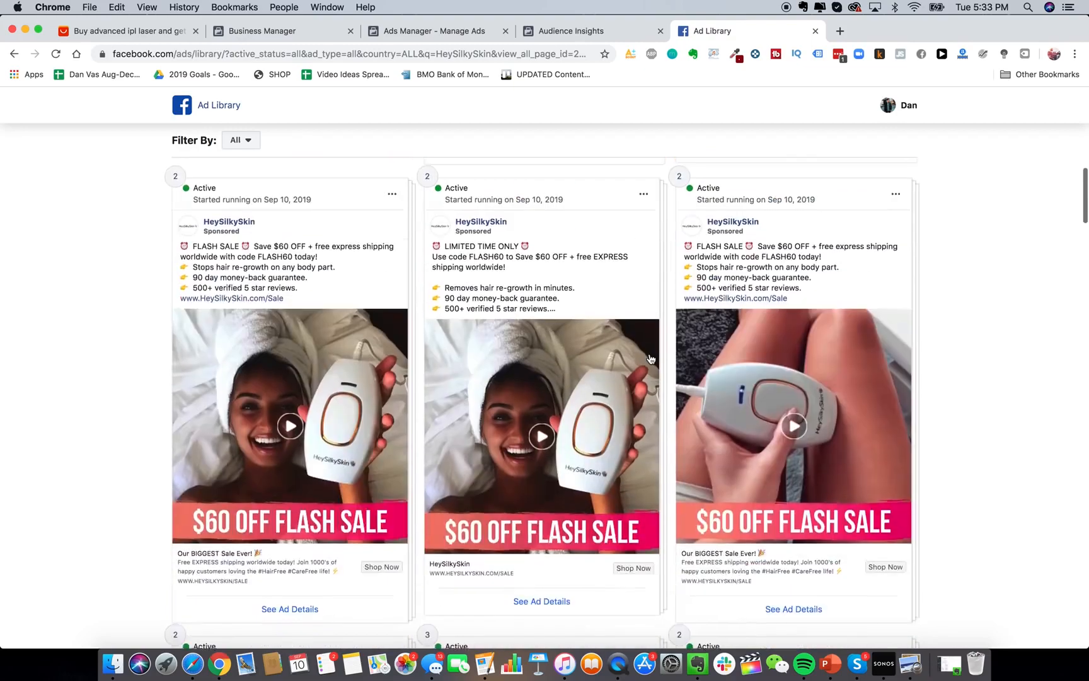
scroll(649, 357, "up", 1)
scroll(649, 358, "down", 15)
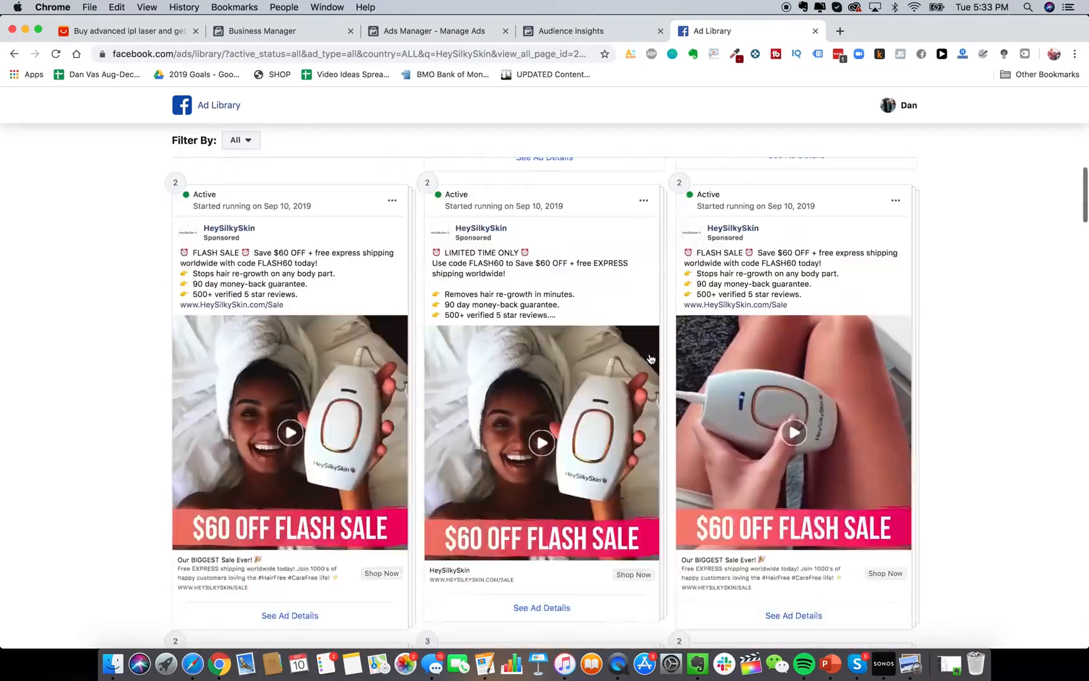
scroll(649, 358, "down", 10)
scroll(523, 403, "up", 3)
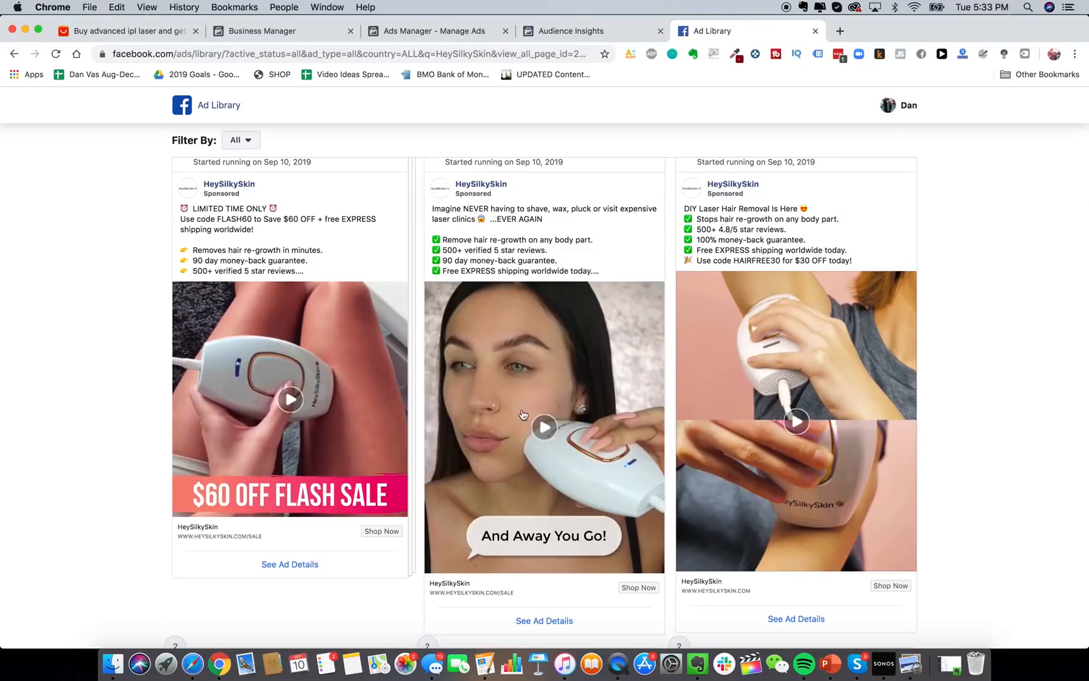
scroll(523, 414, "up", 1)
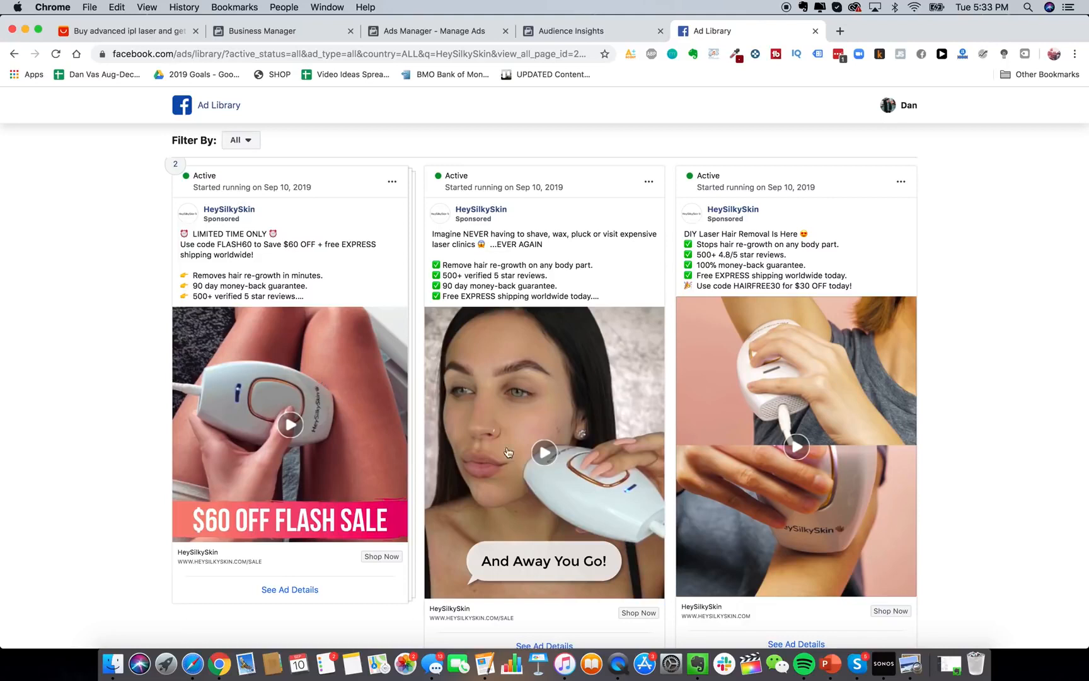
scroll(381, 402, "up", 1)
scroll(381, 402, "down", 2)
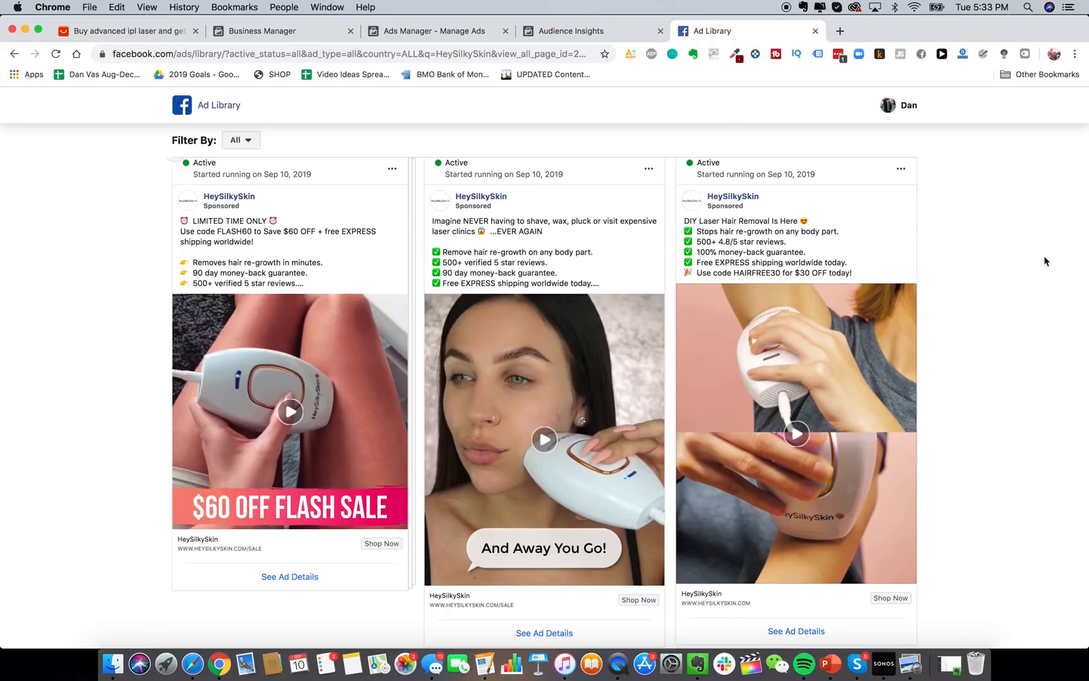
scroll(1003, 275, "up", 1)
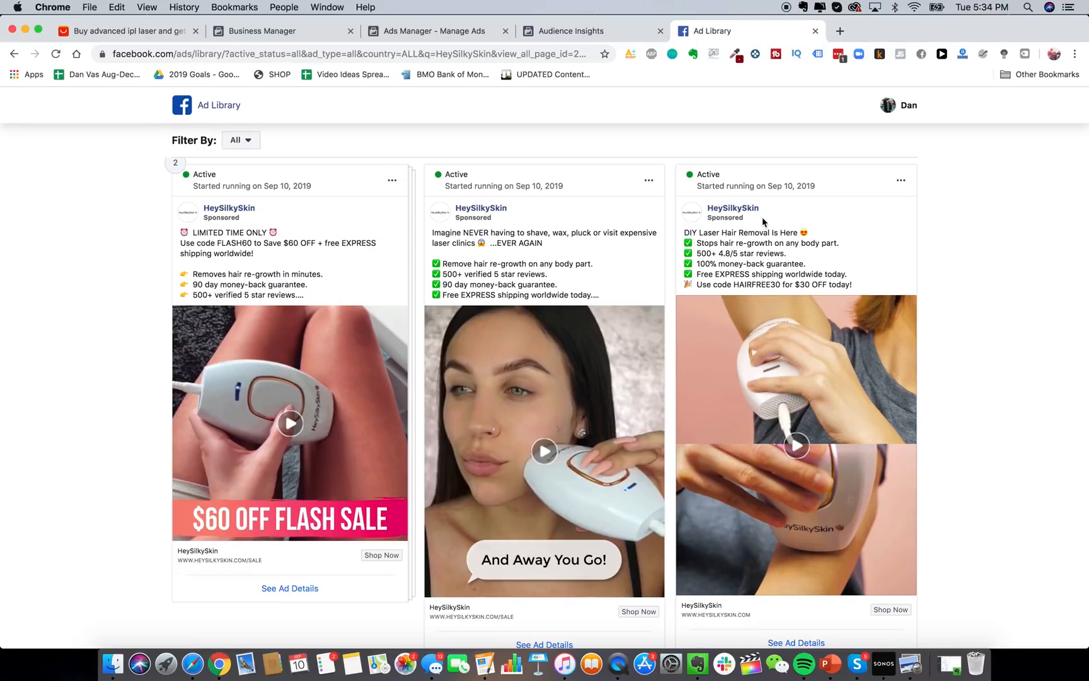
scroll(511, 265, "up", 1)
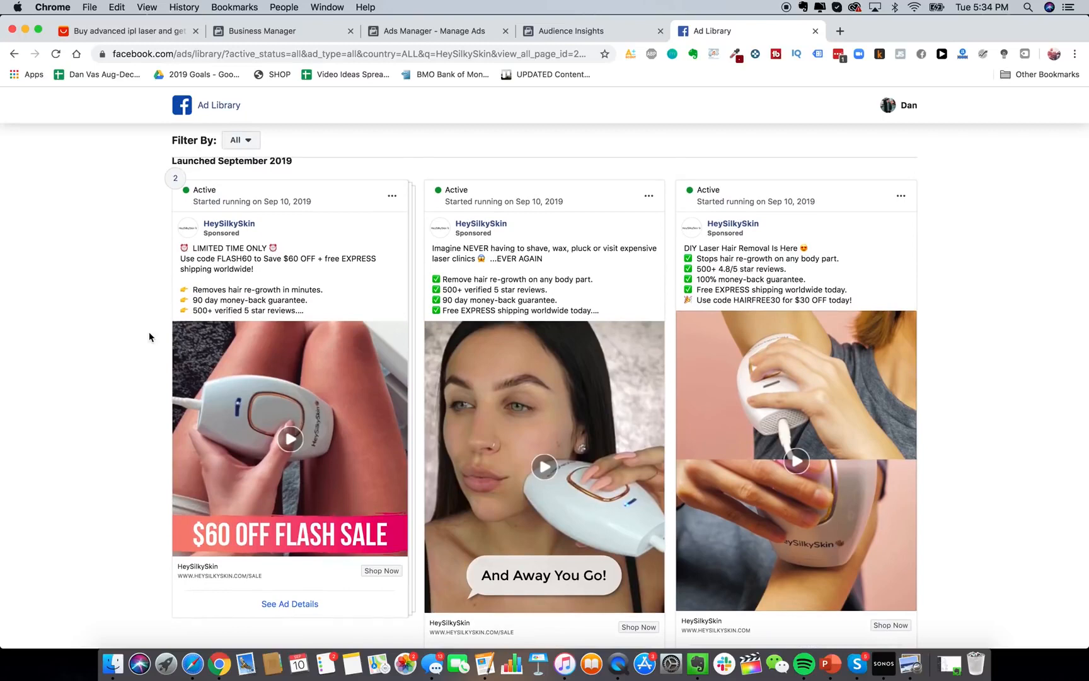
scroll(149, 331, "down", 1)
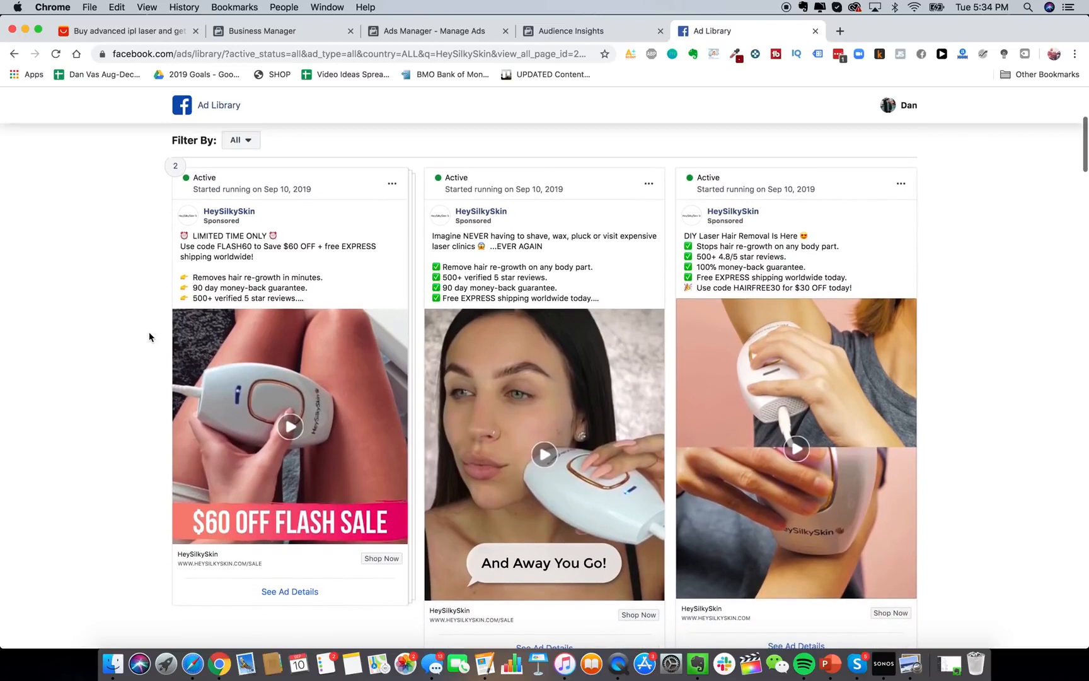
scroll(149, 336, "up", 1)
scroll(149, 332, "down", 6)
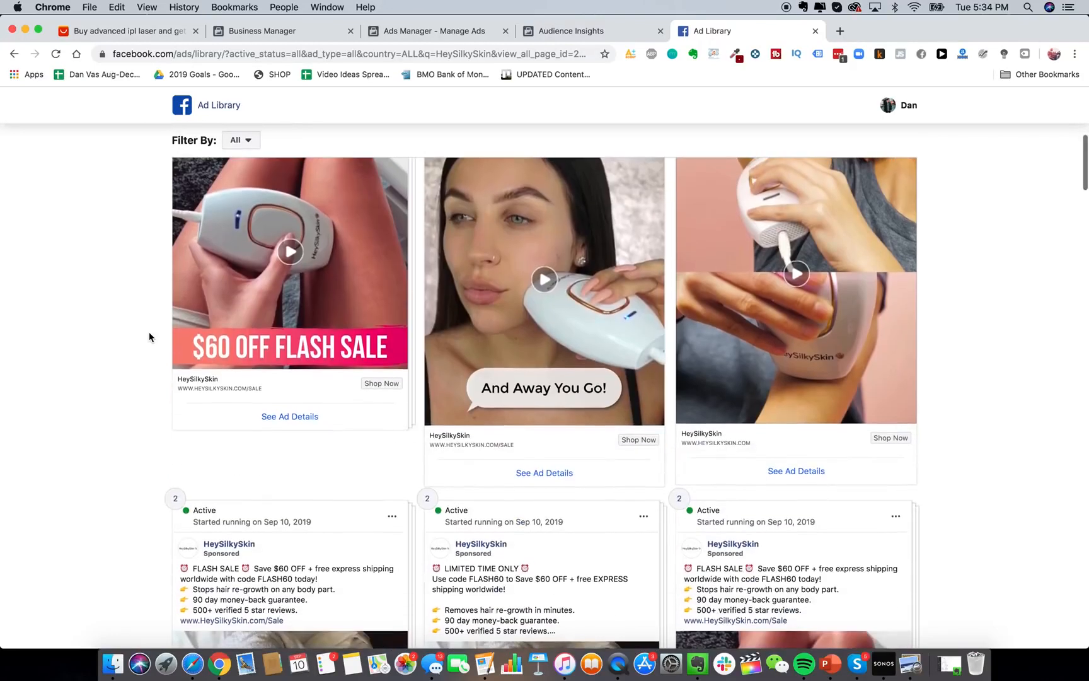
scroll(148, 332, "up", 4)
scroll(149, 332, "up", 4)
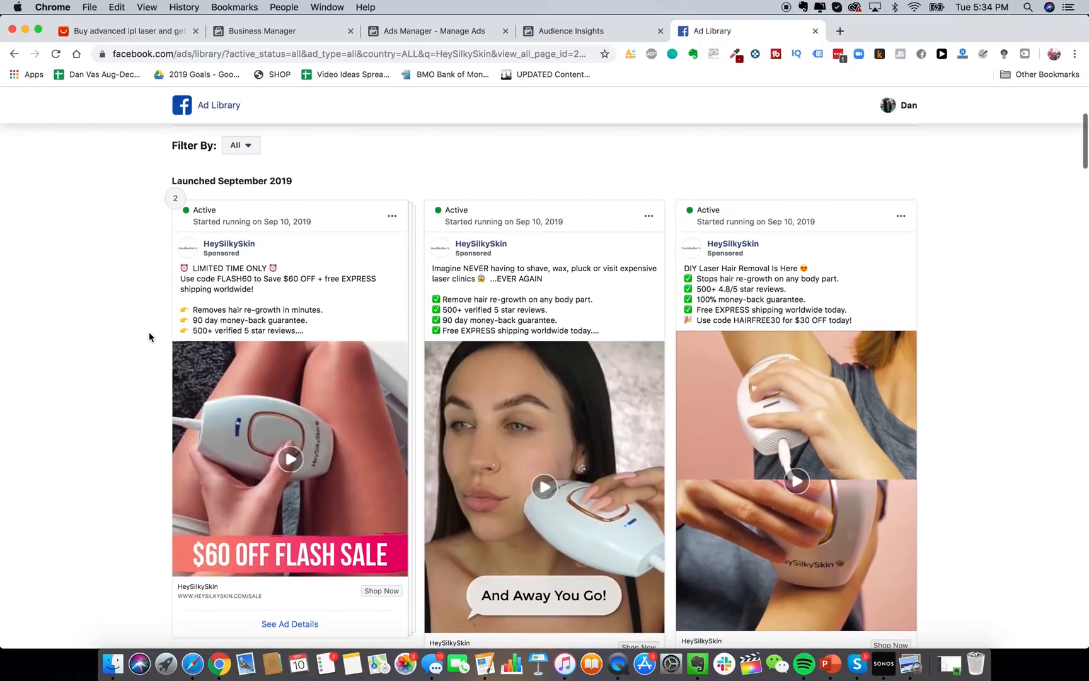
scroll(149, 332, "down", 2)
left_click(297, 421)
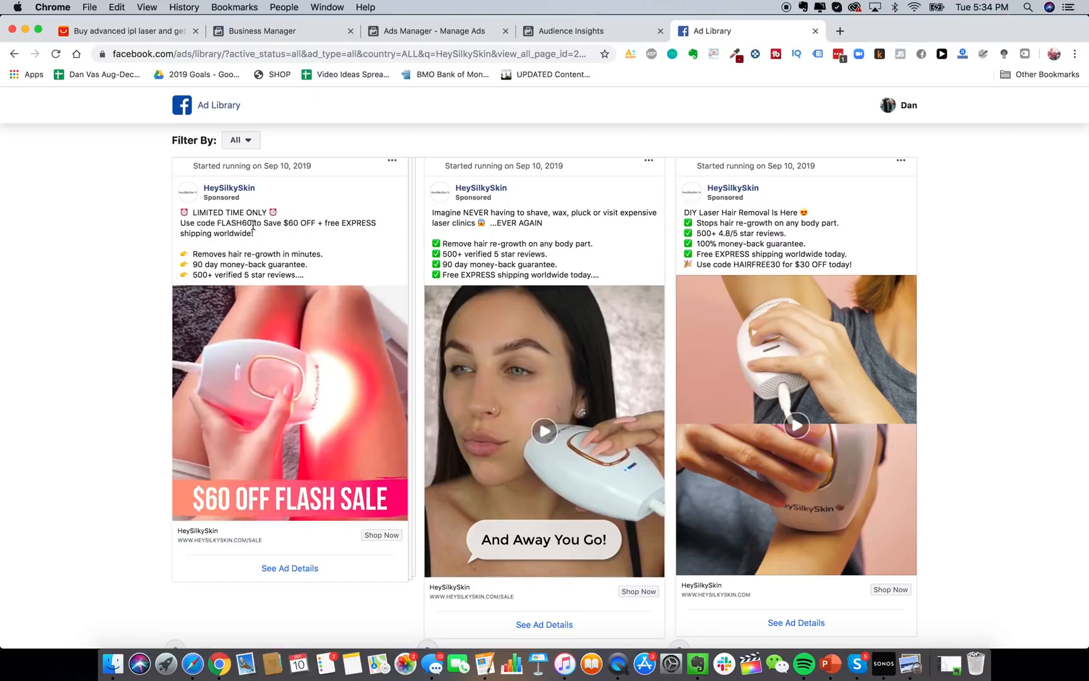
scroll(553, 399, "down", 1)
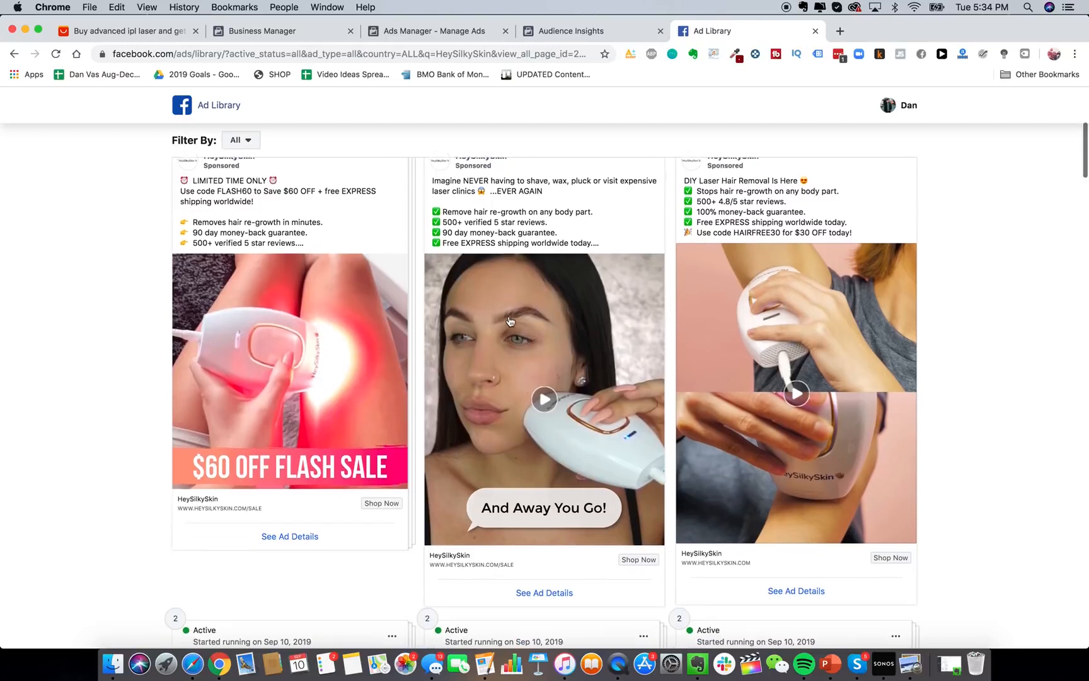
left_click(526, 383)
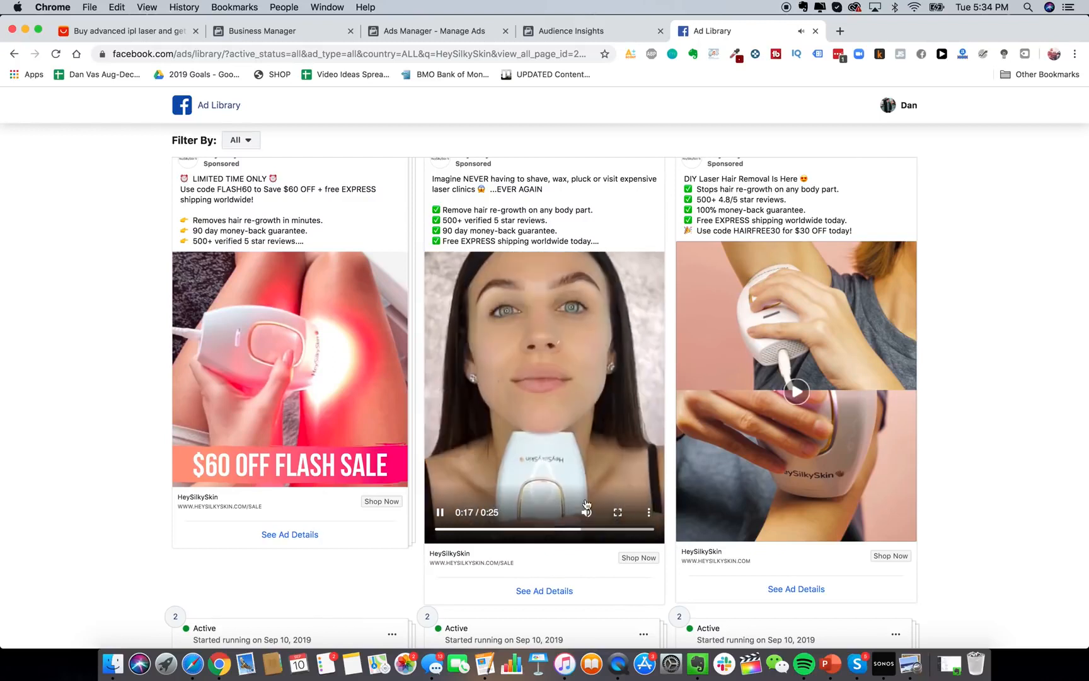
scroll(605, 429, "up", 2)
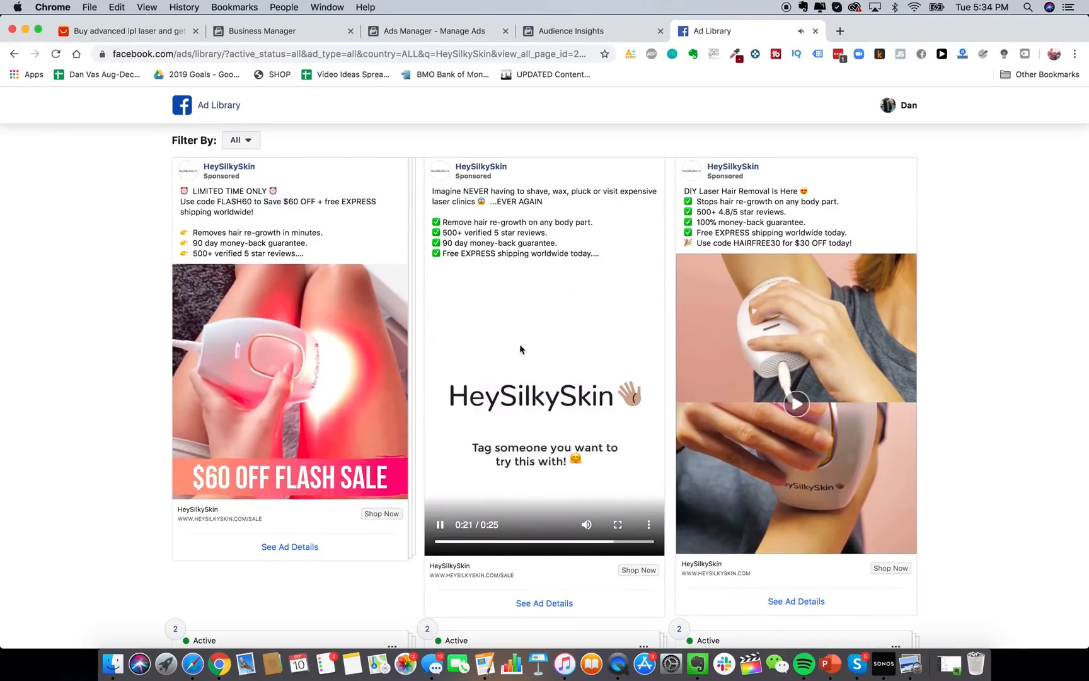
scroll(522, 367, "down", 1)
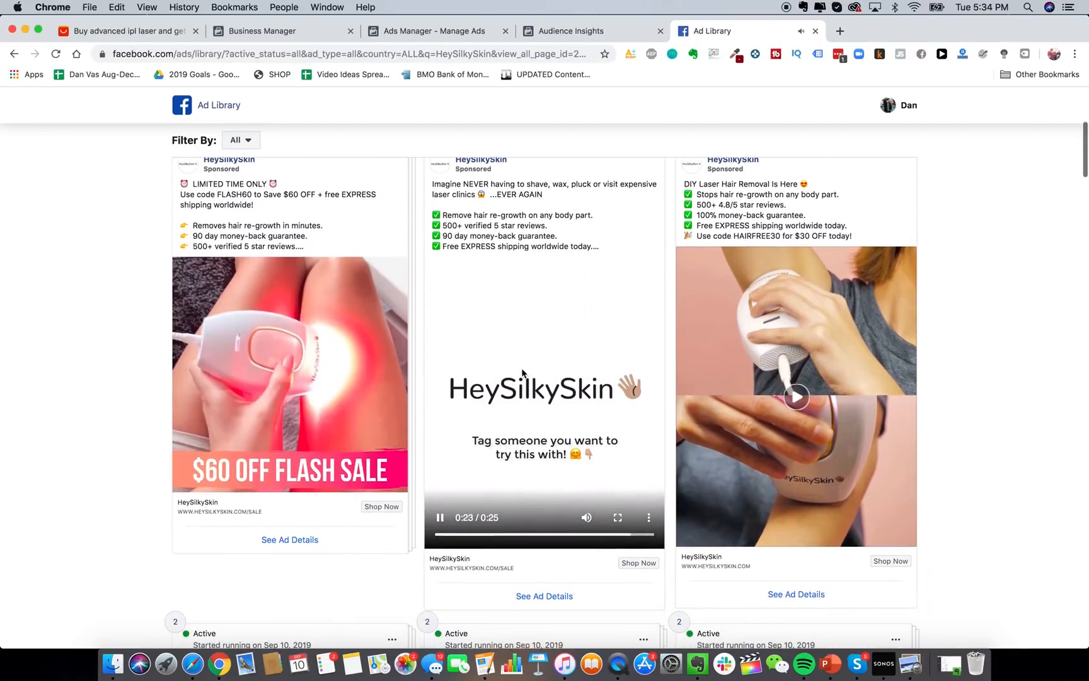
scroll(522, 373, "down", 10)
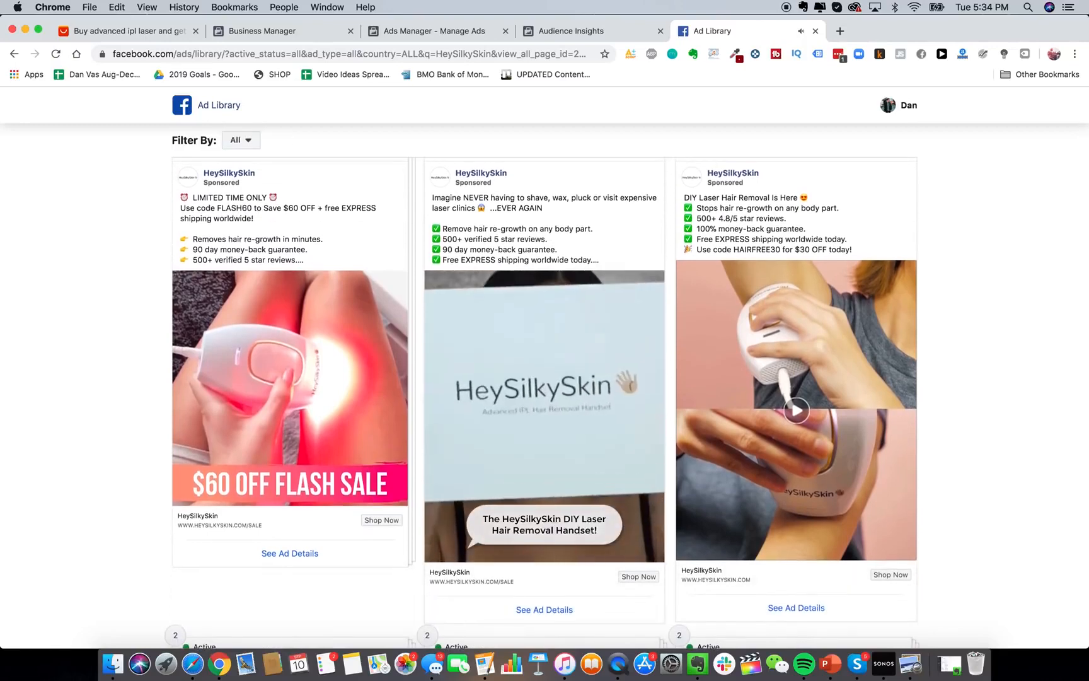
mouse_move(452, 549)
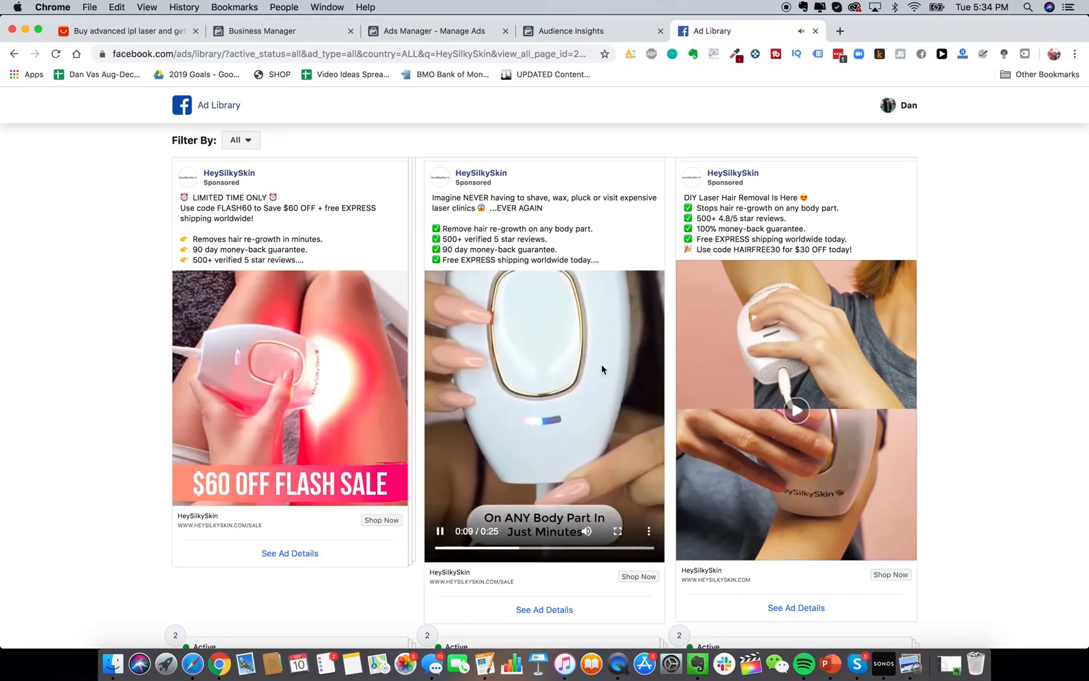
scroll(616, 405, "down", 10)
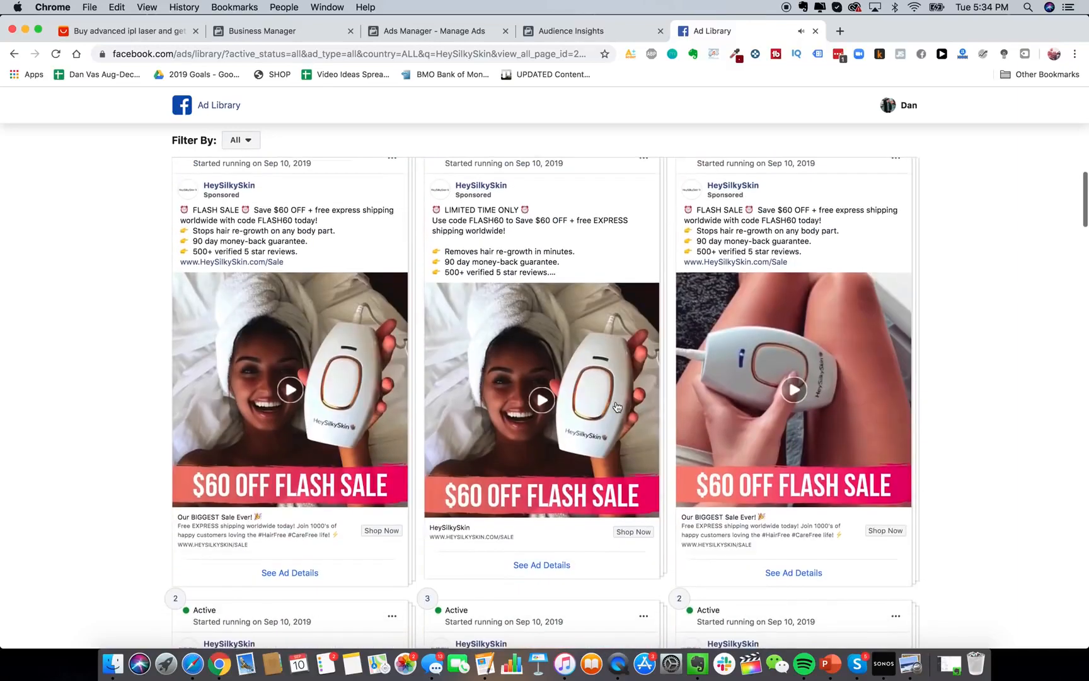
scroll(616, 405, "down", 10)
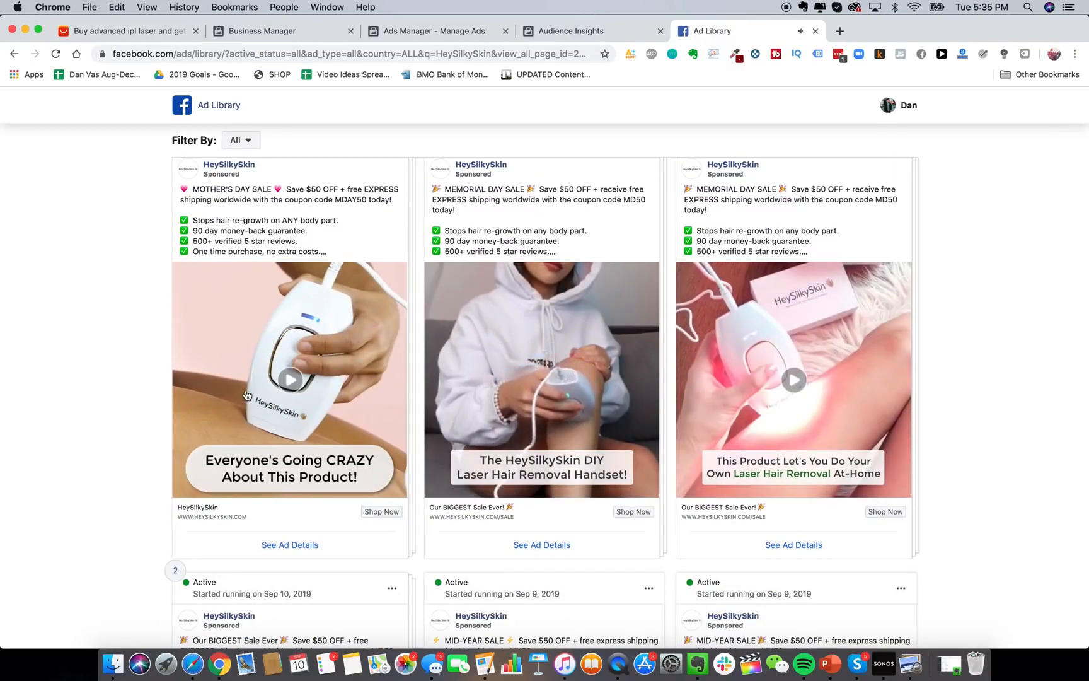
left_click(282, 405)
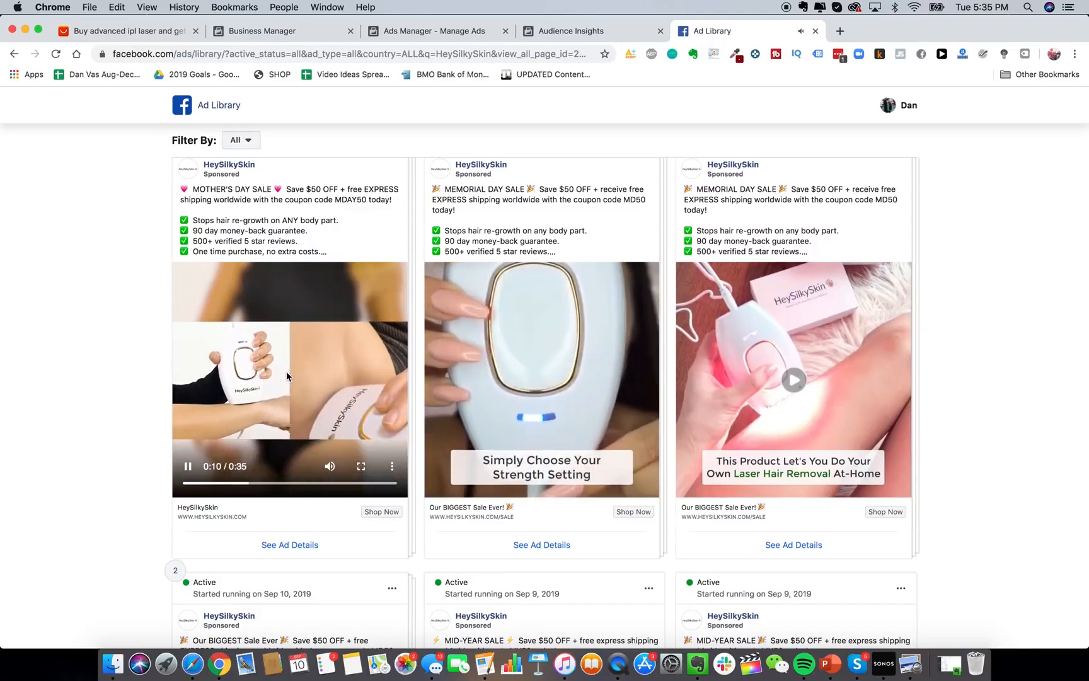
scroll(189, 372, "down", 5)
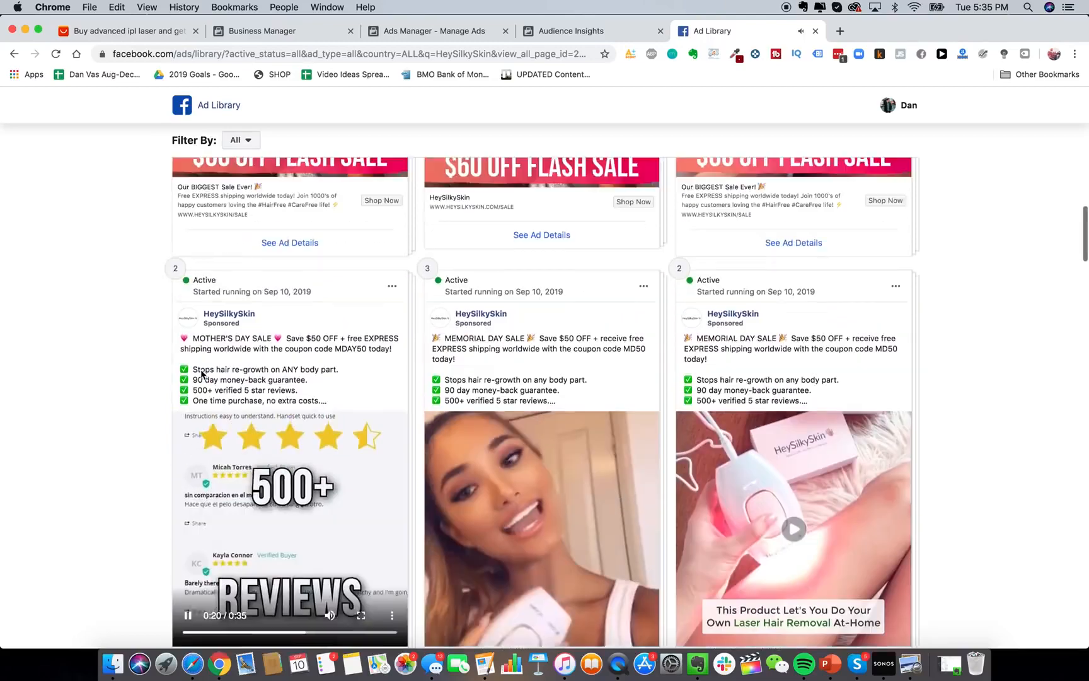
scroll(331, 250, "up", 10)
scroll(433, 245, "up", 3)
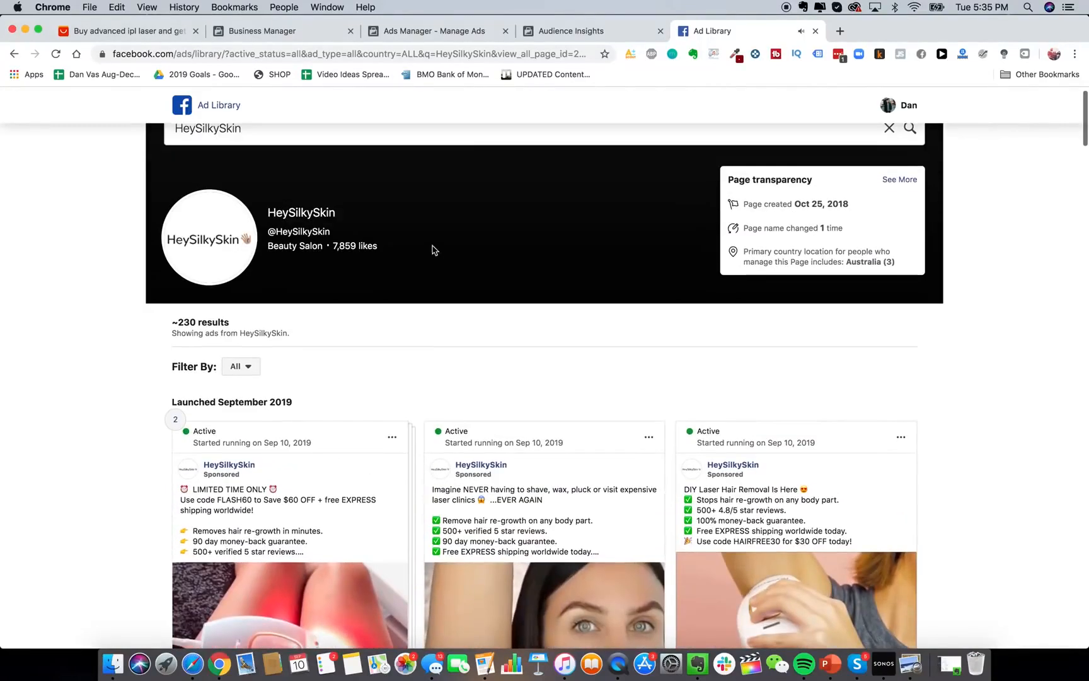
scroll(392, 137, "up", 1)
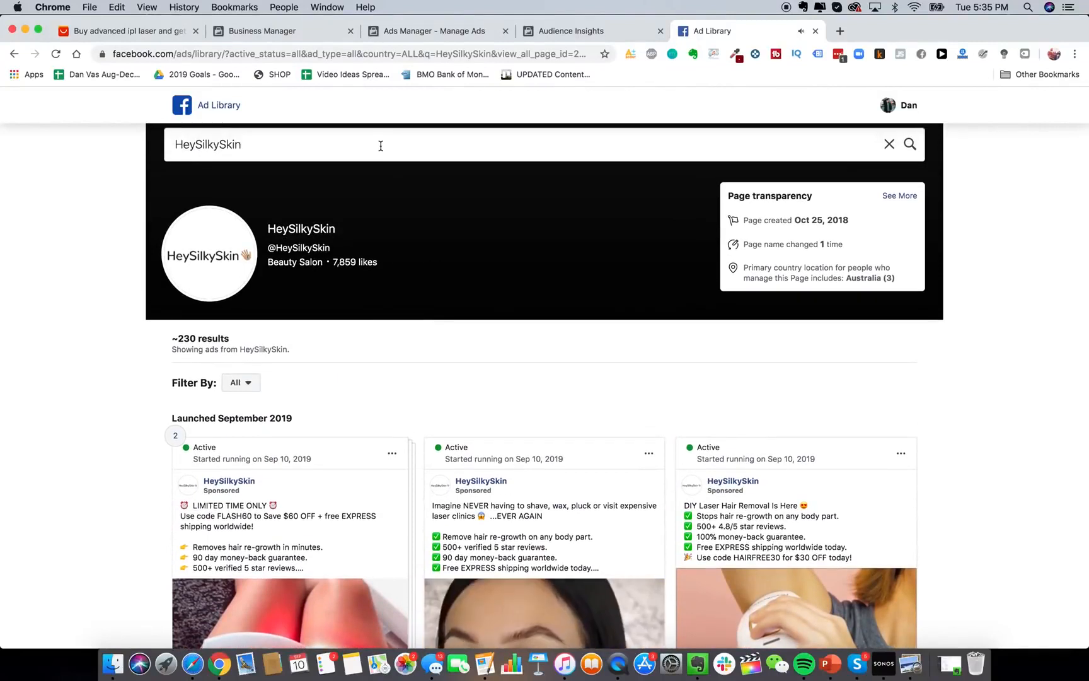
Search 'jawline me', load the JawlineMe page's ads, and play its back-in-stock video ad.
left_click(381, 146)
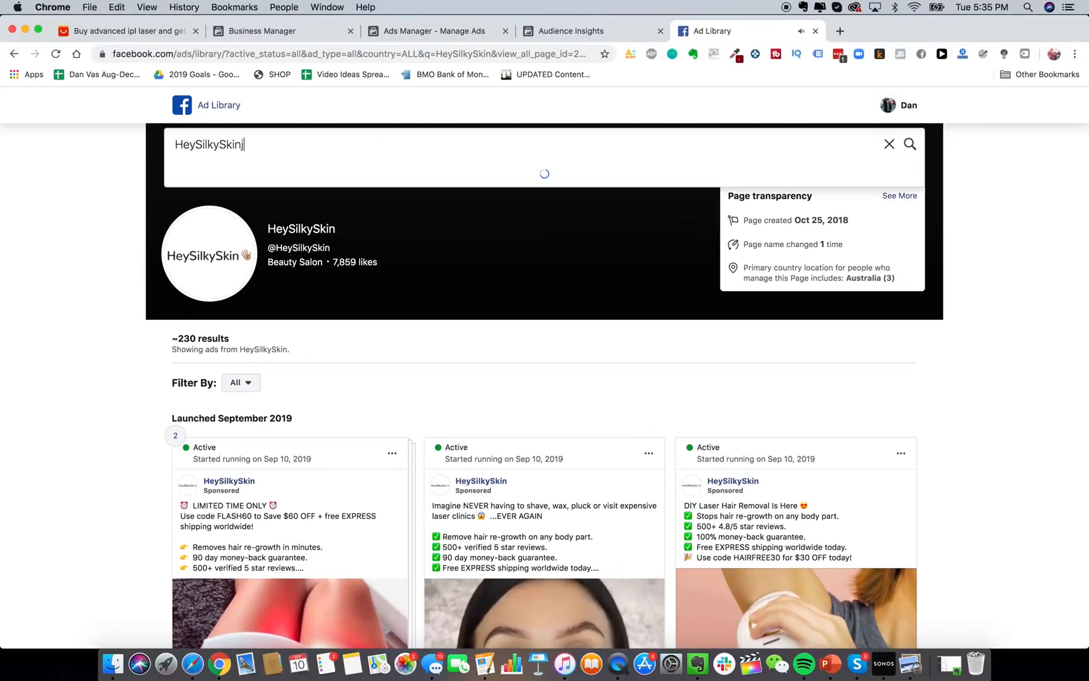
type("jawline me")
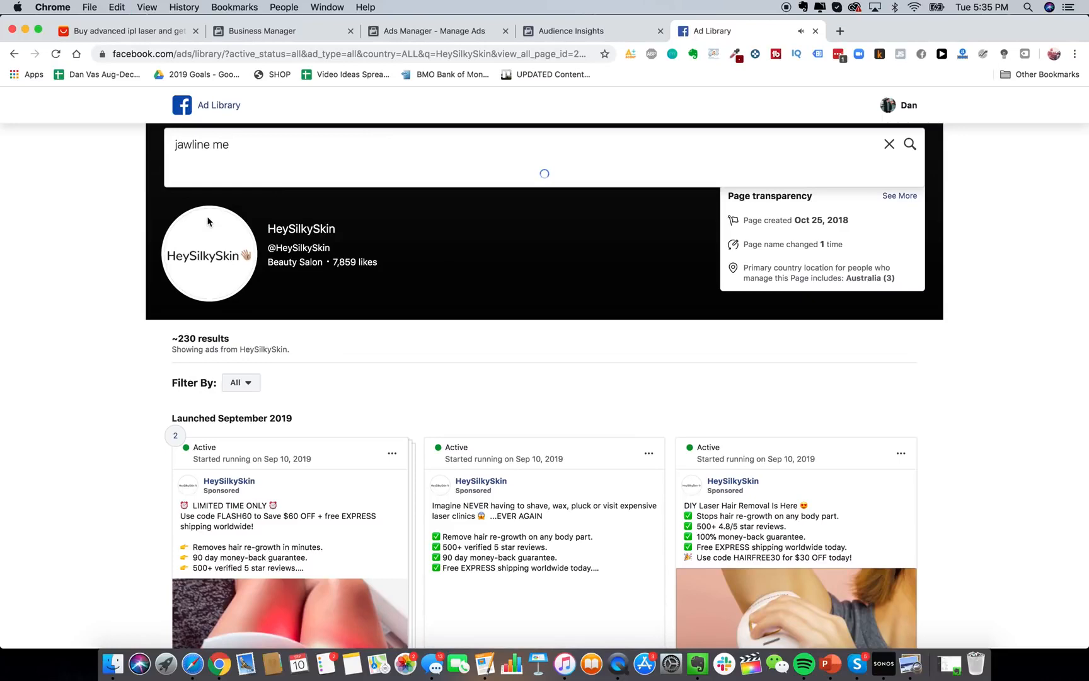
left_click(239, 208)
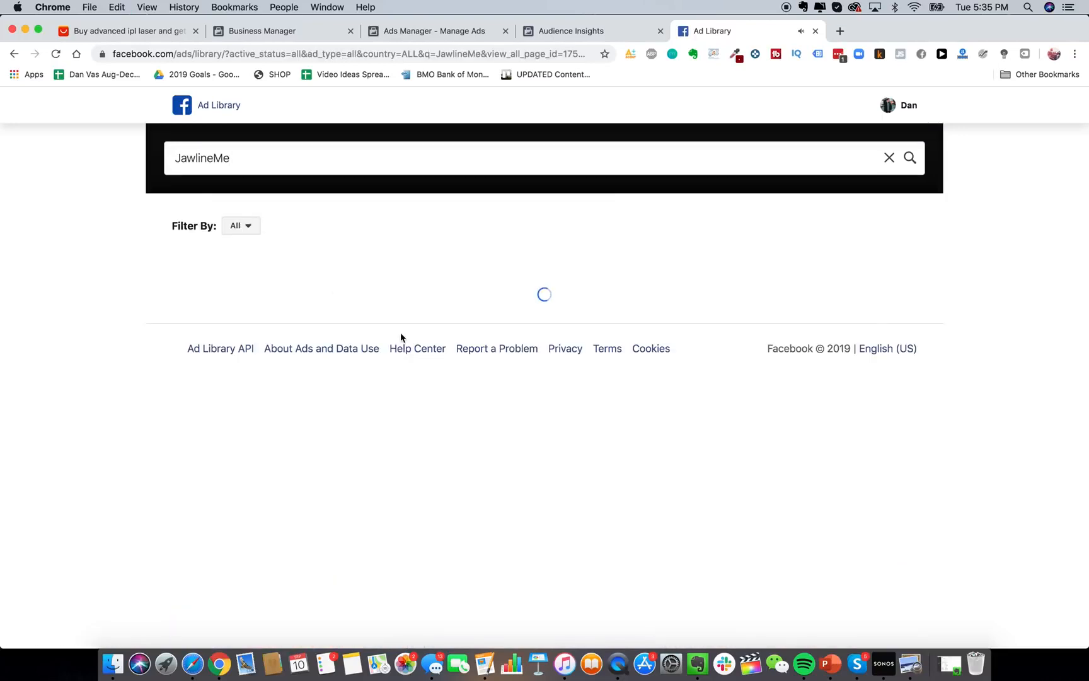
scroll(520, 441, "down", 5)
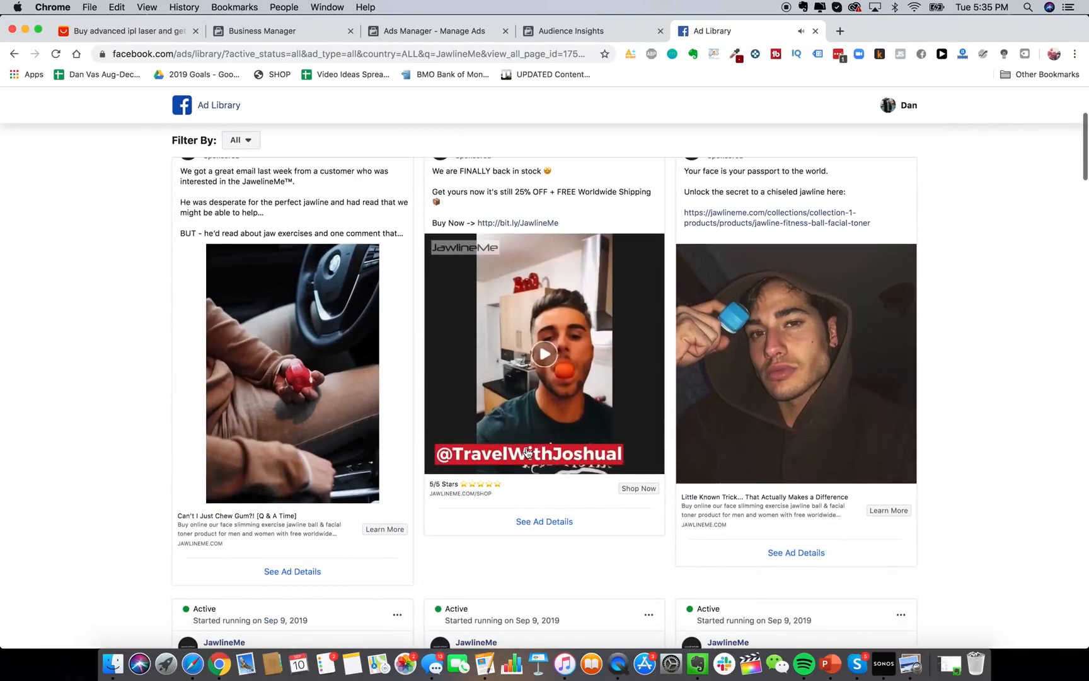
scroll(554, 368, "up", 2)
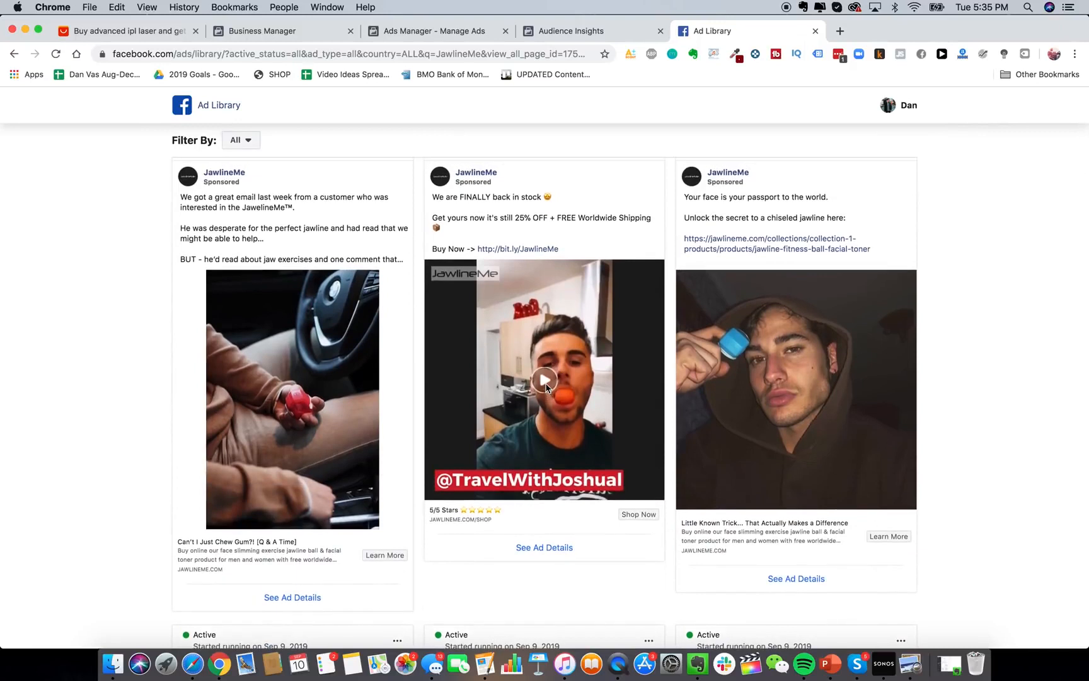
left_click(545, 381)
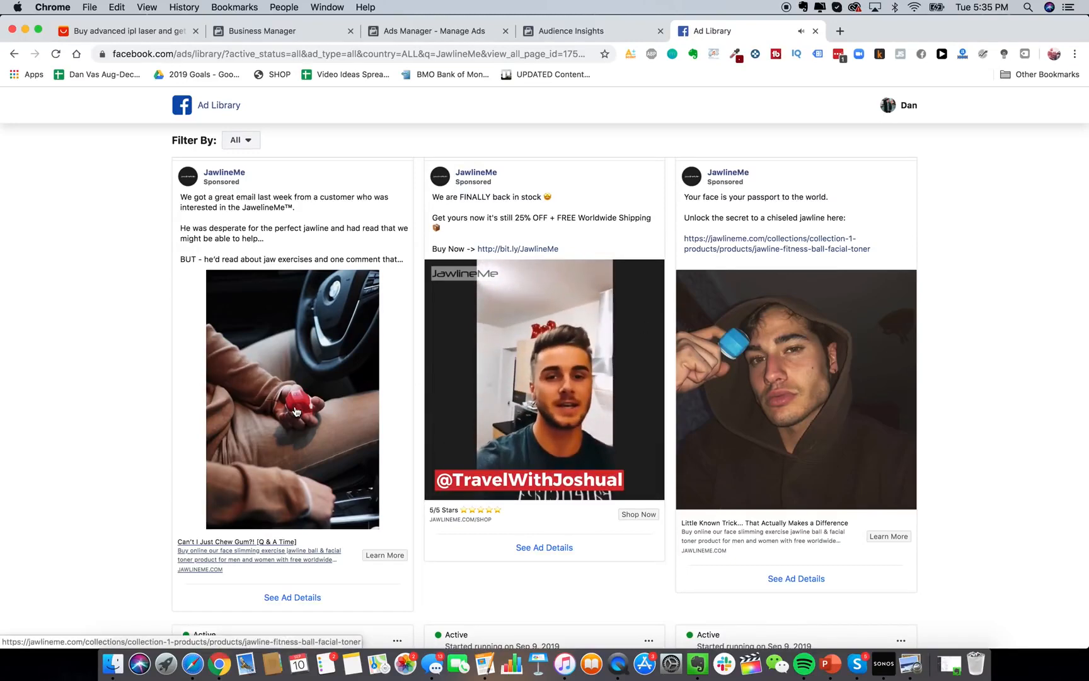
Browse further JawlineMe ads and play the facial-exercise video ad.
scroll(296, 411, "down", 3)
scroll(309, 456, "down", 10)
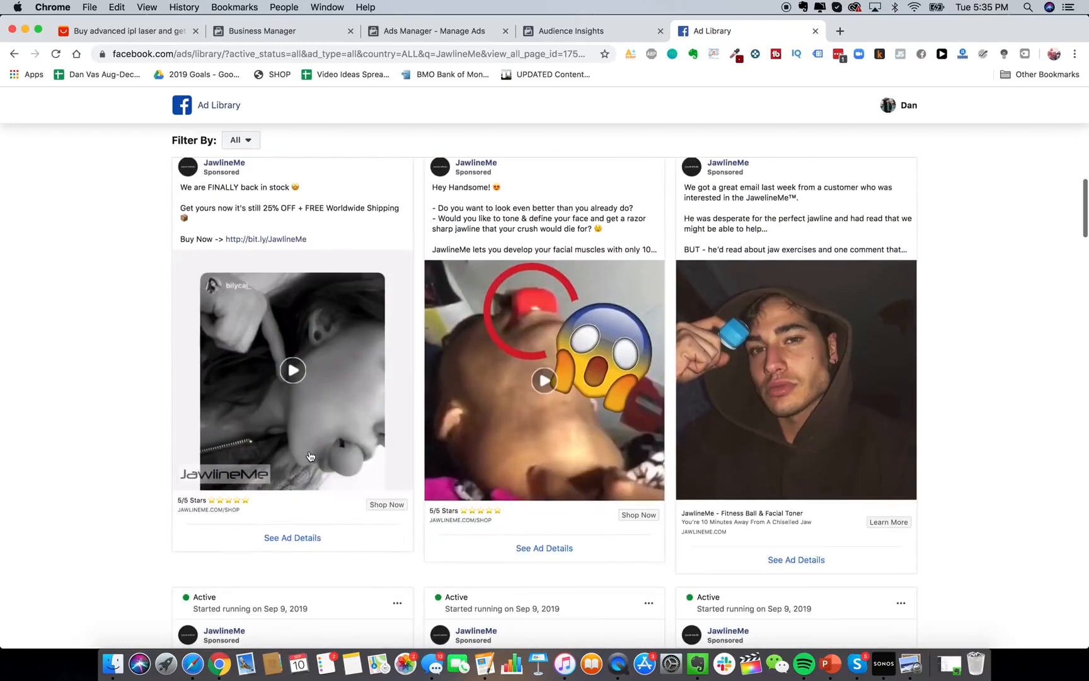
scroll(775, 425, "down", 5)
scroll(755, 511, "down", 3)
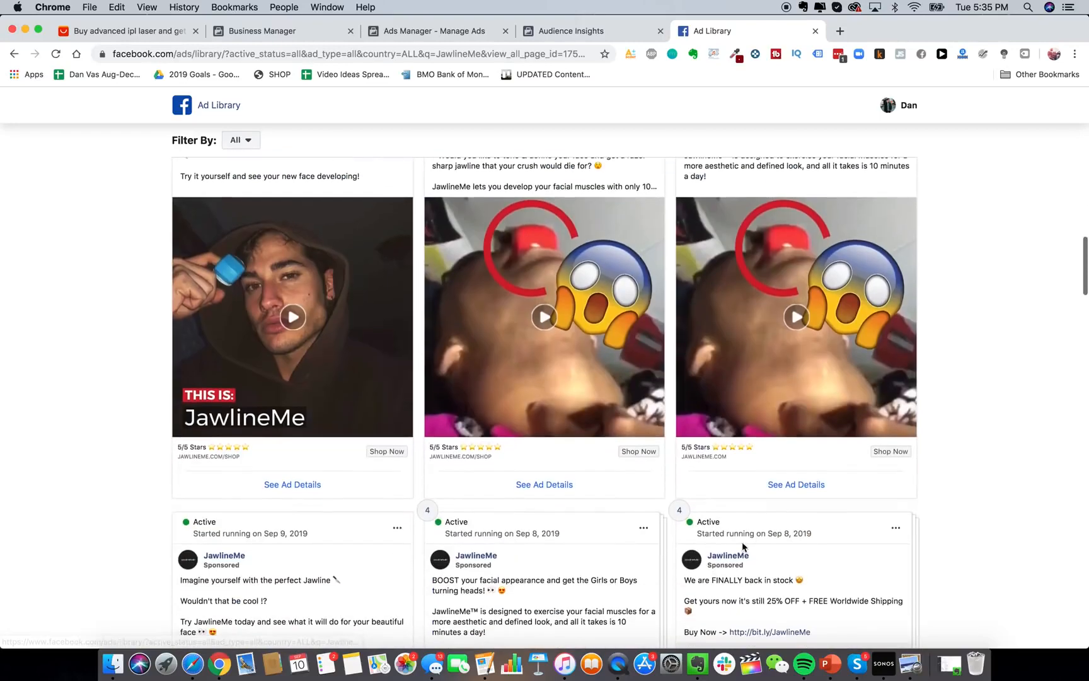
scroll(742, 542, "up", 2)
left_click(588, 382)
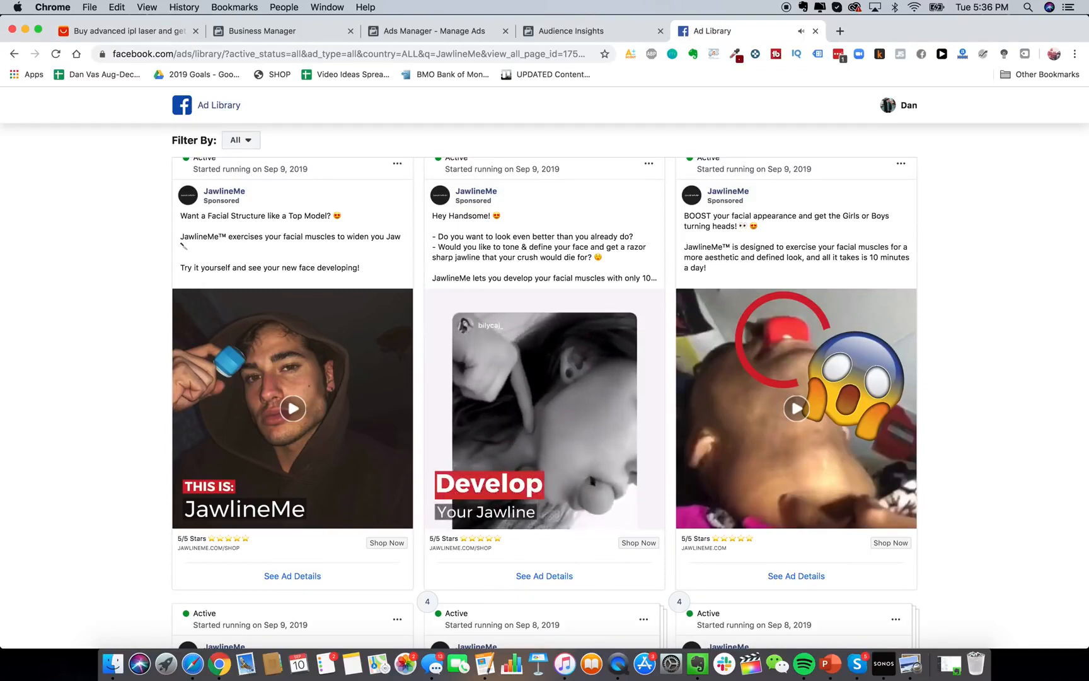
Start a new campaign from the ad account's Campaigns list.
left_click(589, 31)
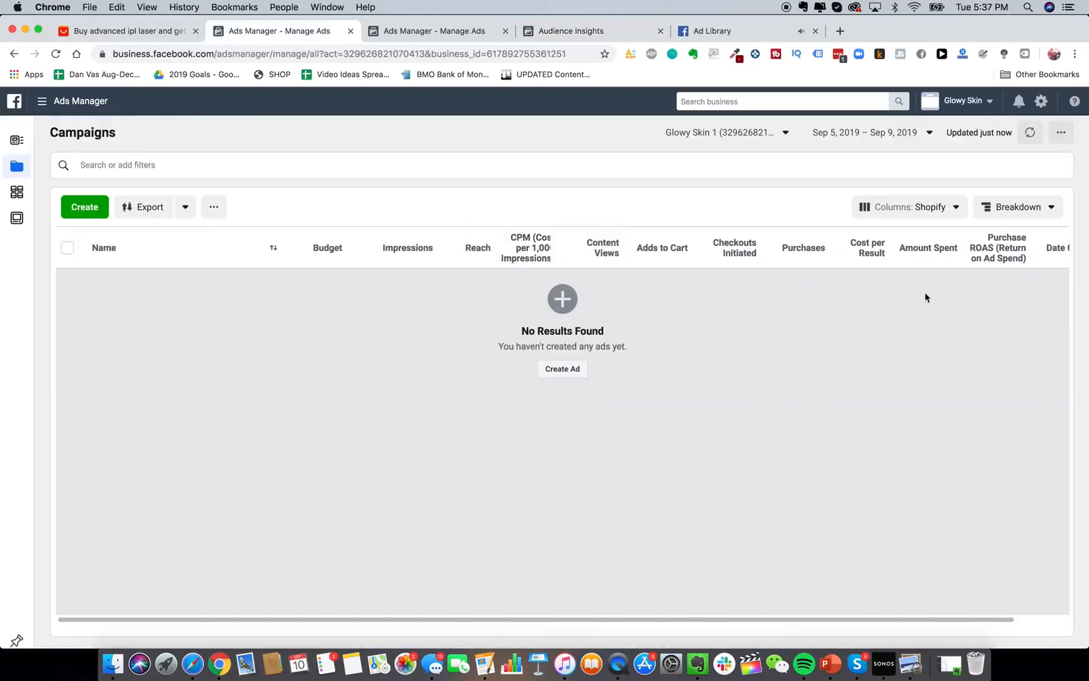
scroll(731, 251, "right", 2)
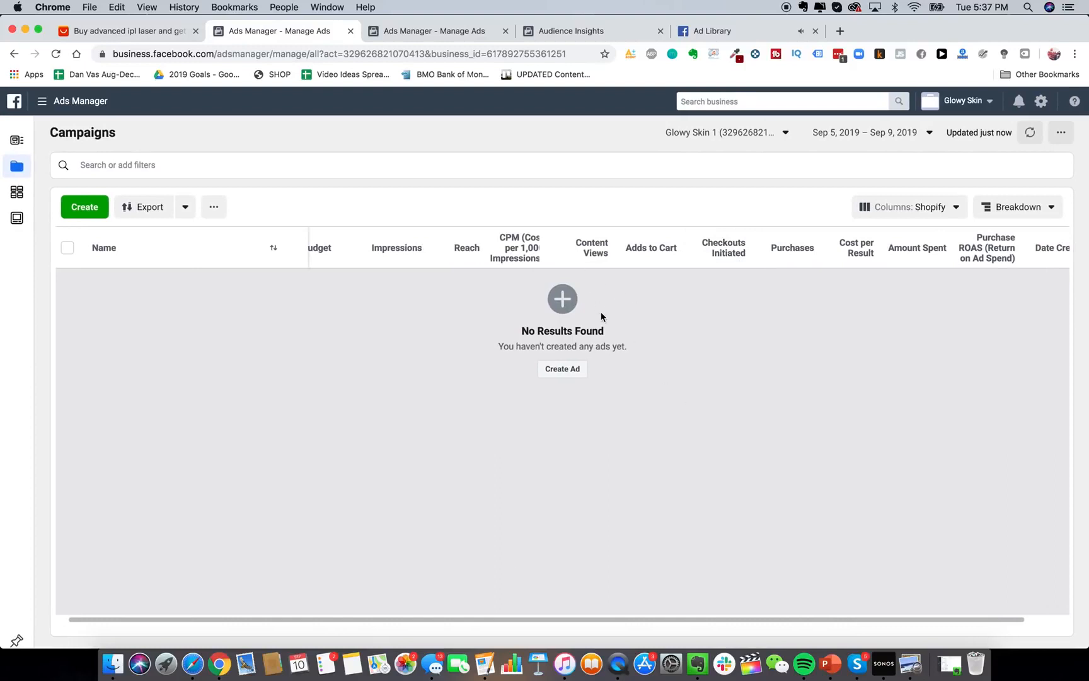
left_click(566, 369)
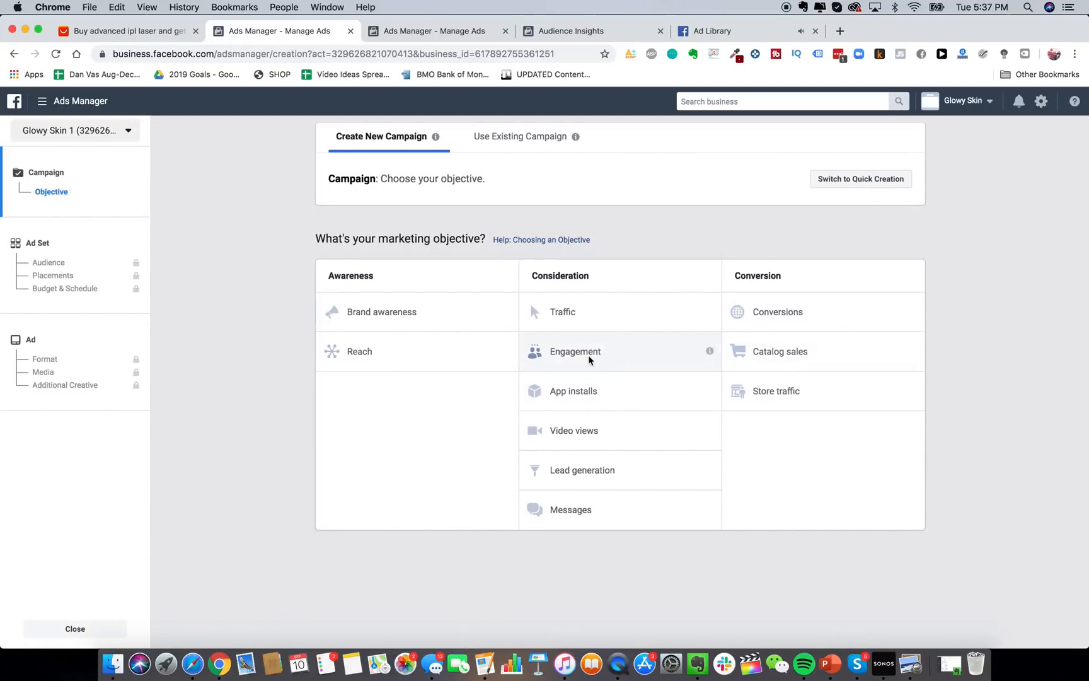
Compare the Engagement and Conversions objectives for the new campaign.
left_click(588, 355)
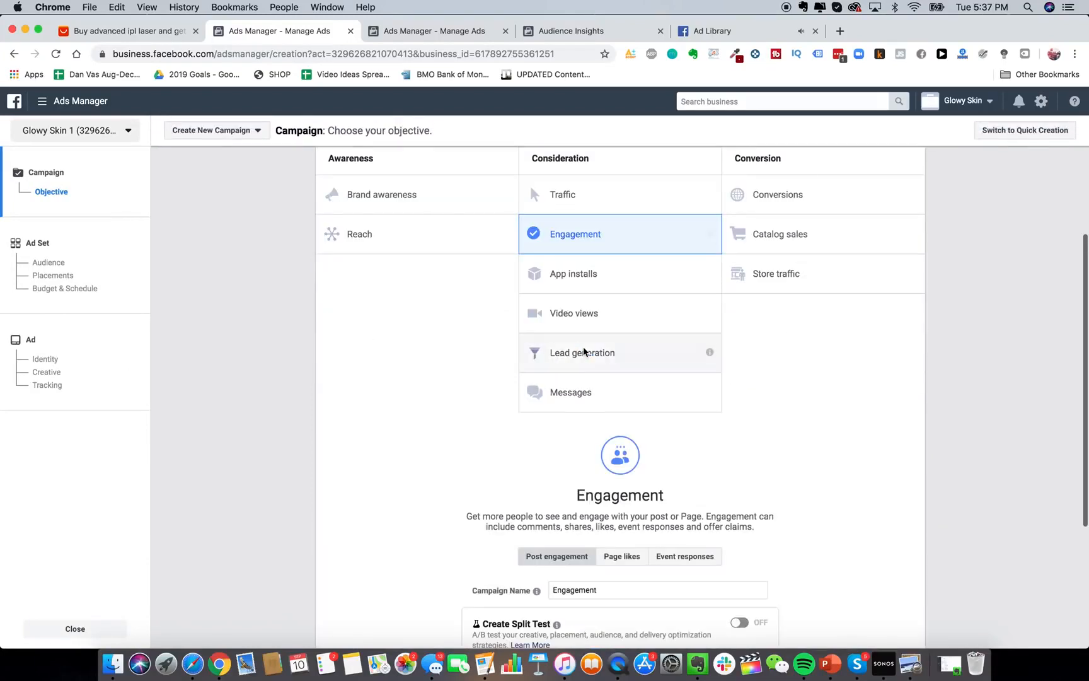
scroll(617, 463, "down", 2)
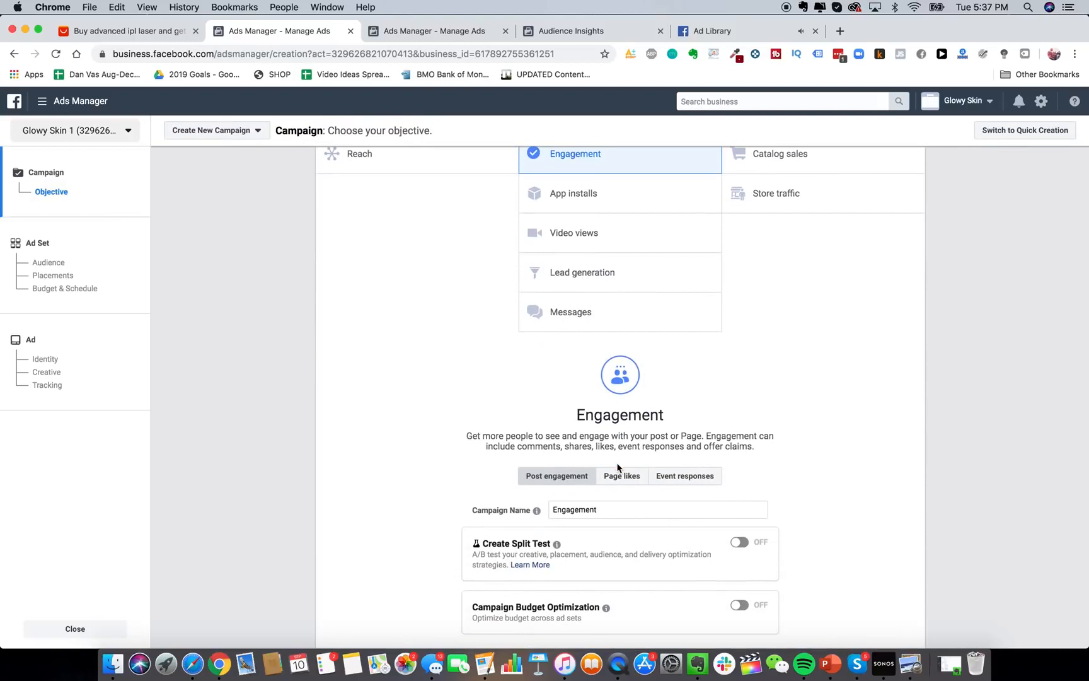
scroll(618, 467, "up", 1)
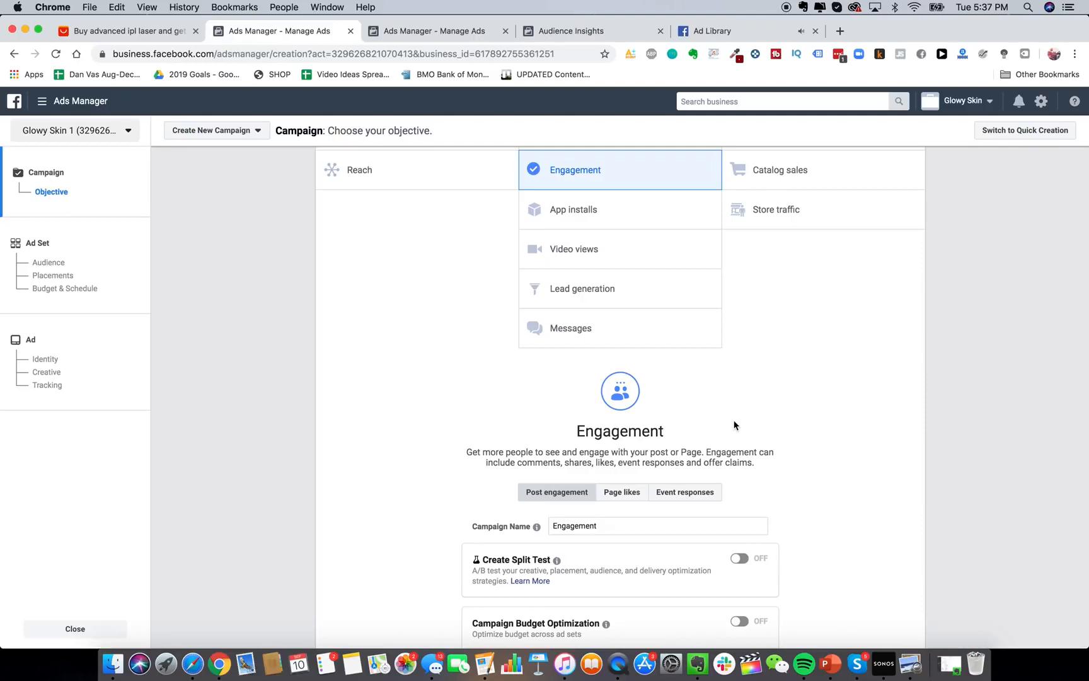
scroll(734, 425, "up", 1)
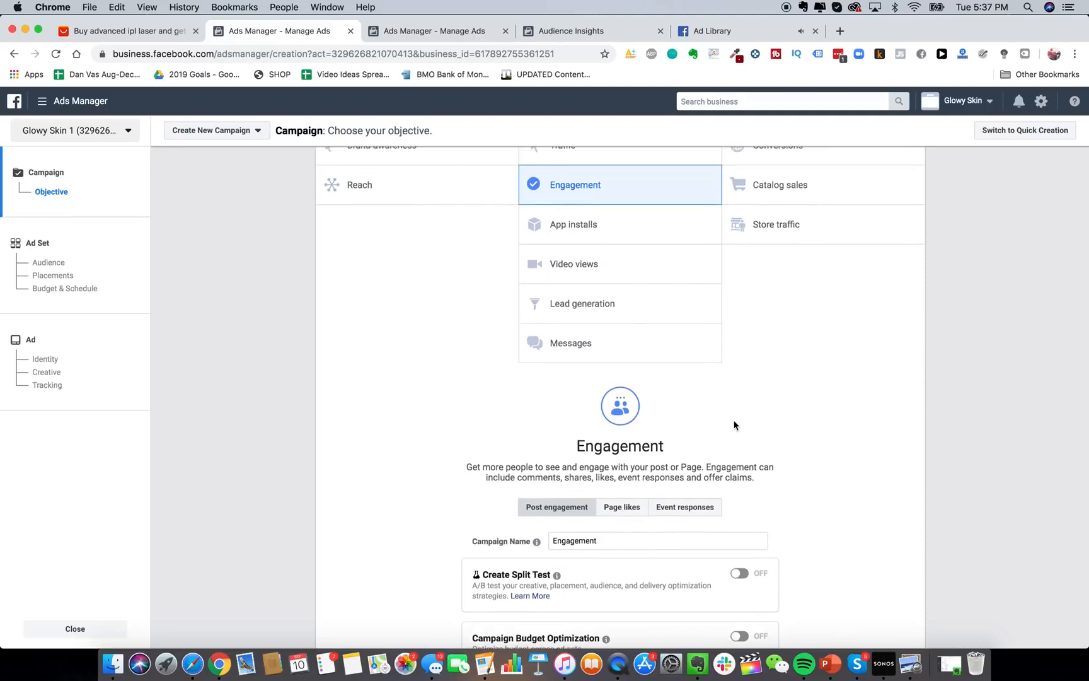
scroll(668, 302, "down", 2)
scroll(605, 187, "up", 6)
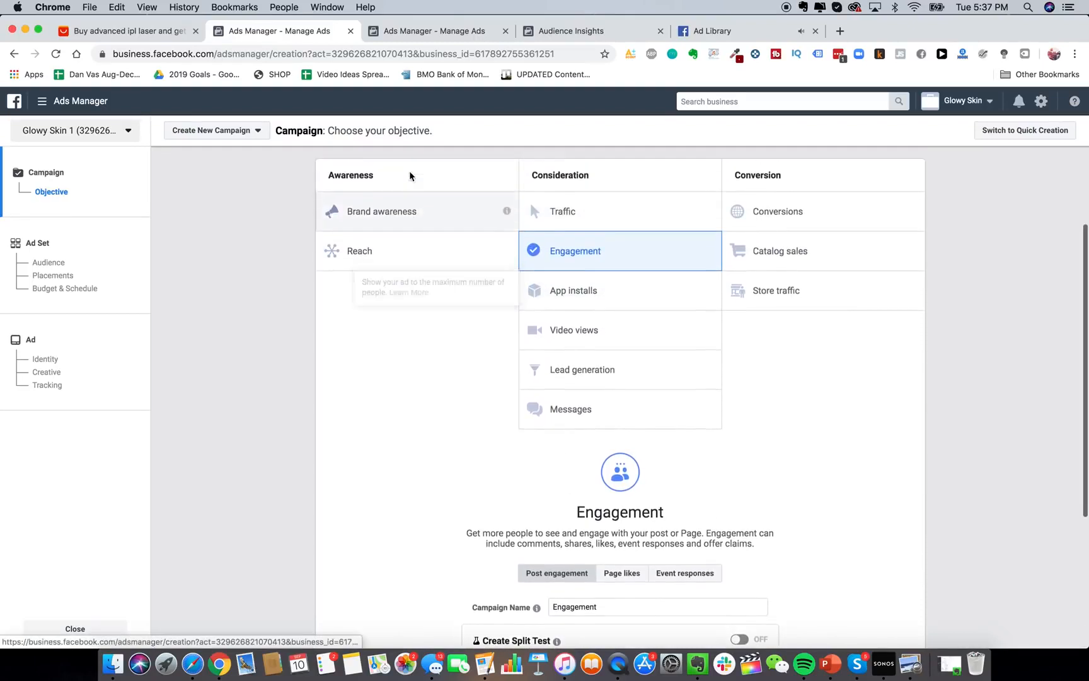
left_click(750, 213)
scroll(721, 221, "down", 3)
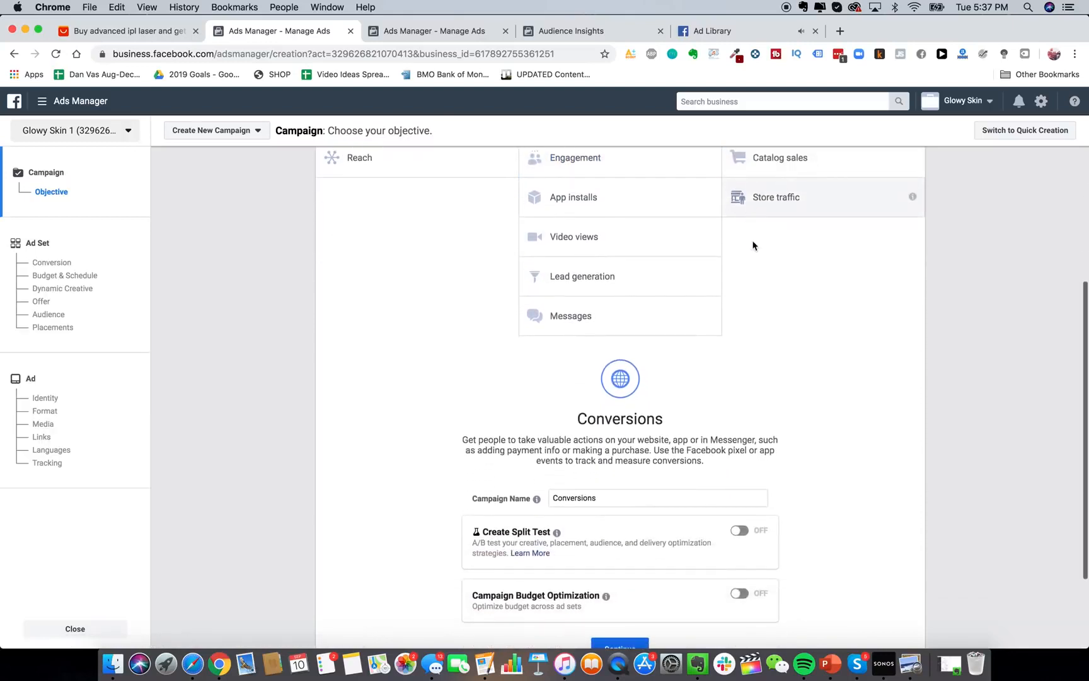
scroll(752, 246, "up", 2)
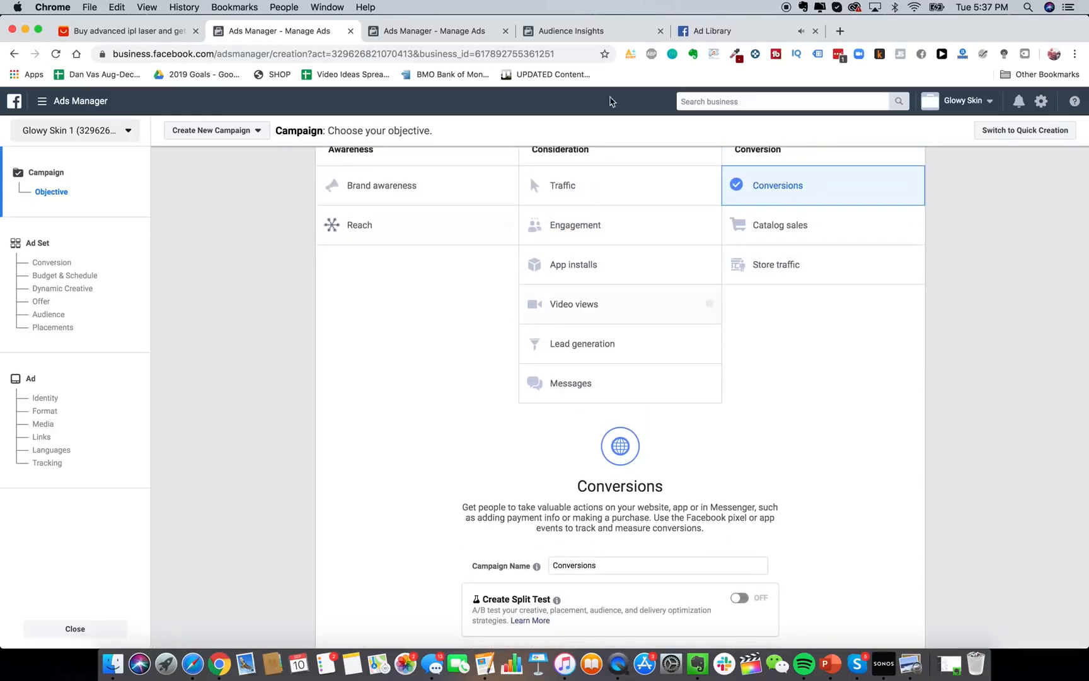
scroll(628, 318, "up", 1)
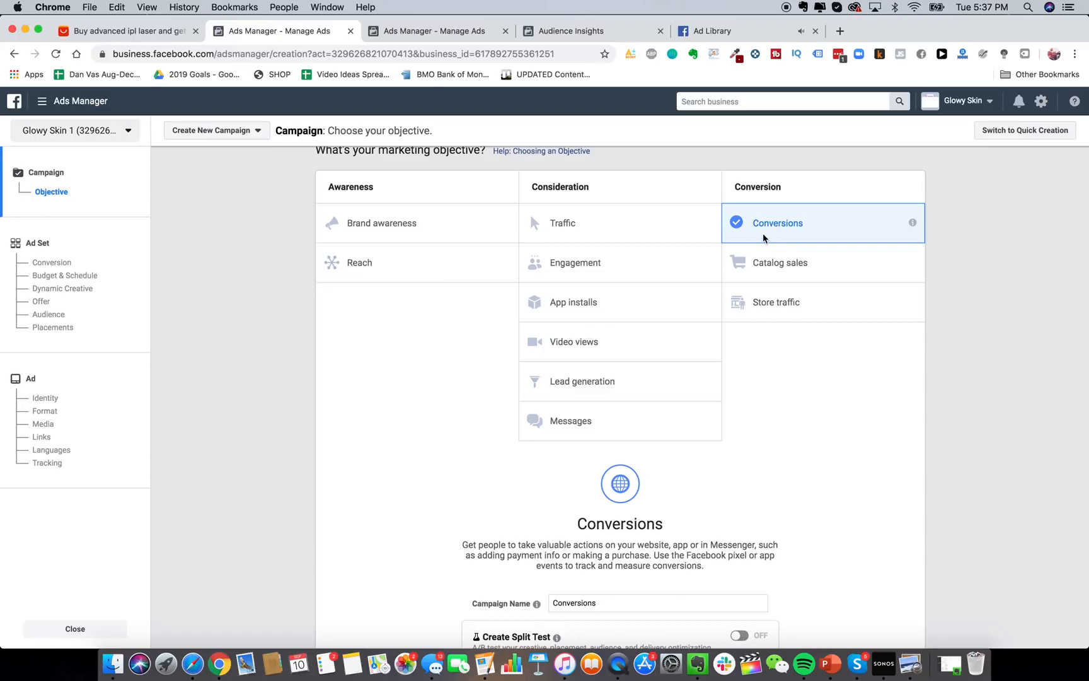
scroll(724, 258, "down", 4)
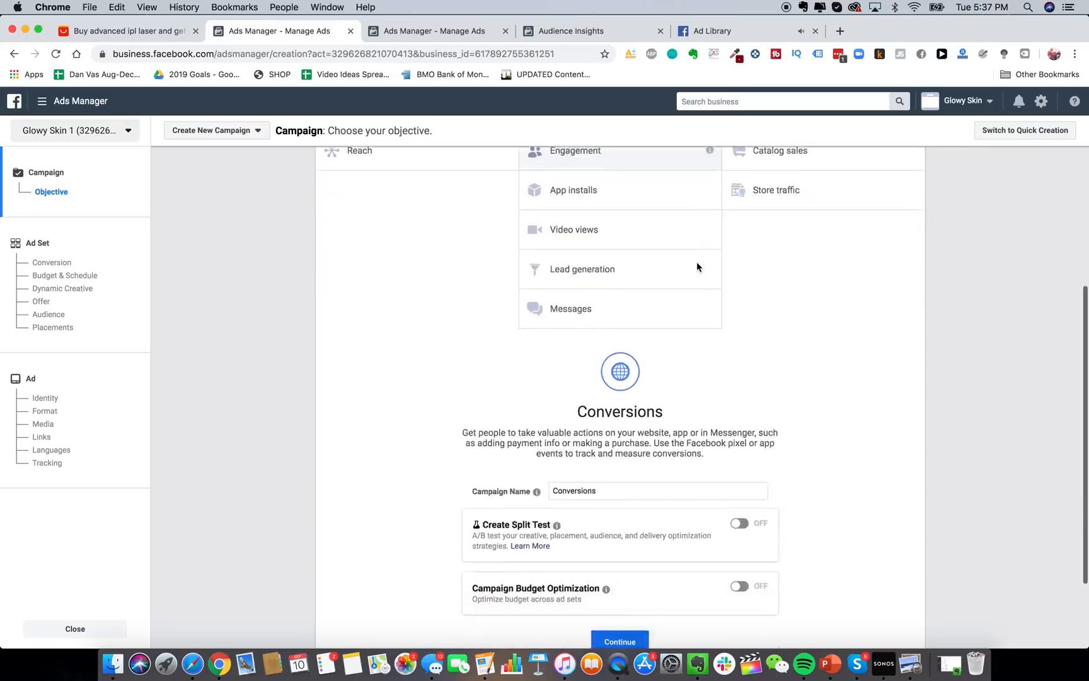
scroll(697, 264, "up", 4)
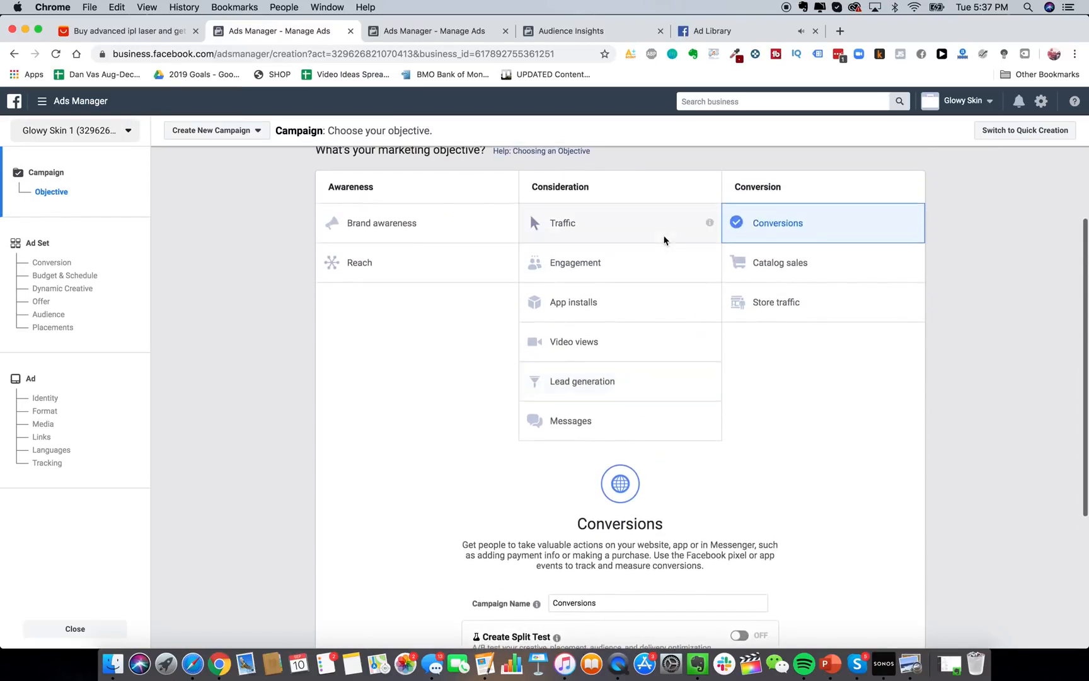
Settle on the Engagement objective and start replacing the campaign name.
left_click(615, 263)
scroll(616, 265, "down", 6)
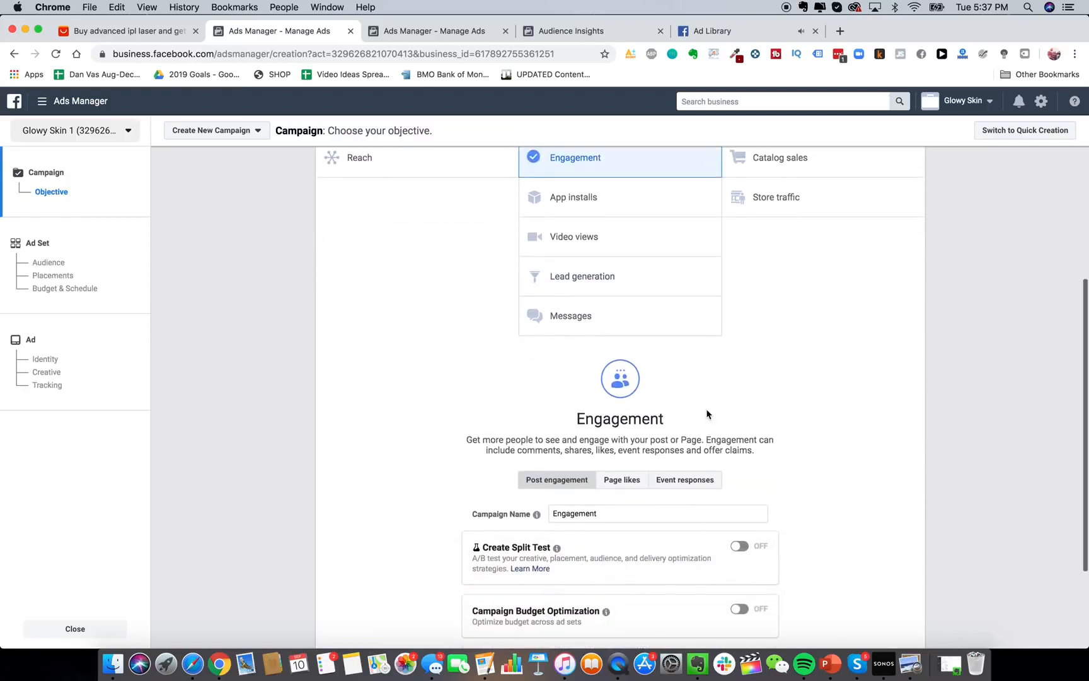
double_click(623, 445)
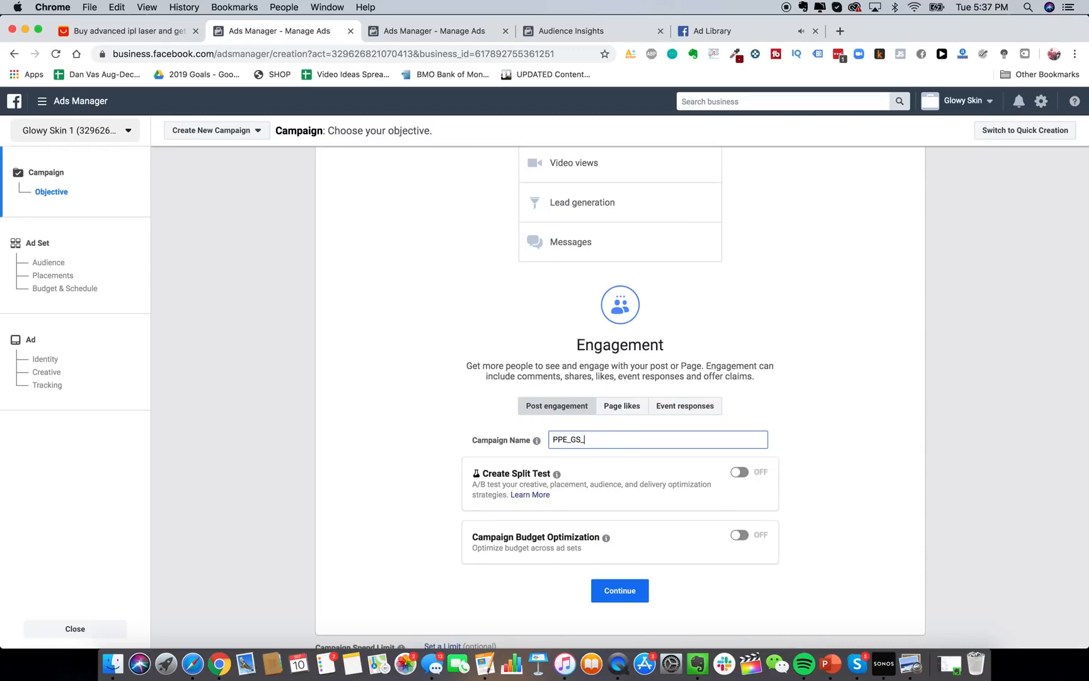
key("BackSpace")
Finish naming the campaign PPE_GS_BROAD and review the CA - 18+ ad set's audience.
type("OAD")
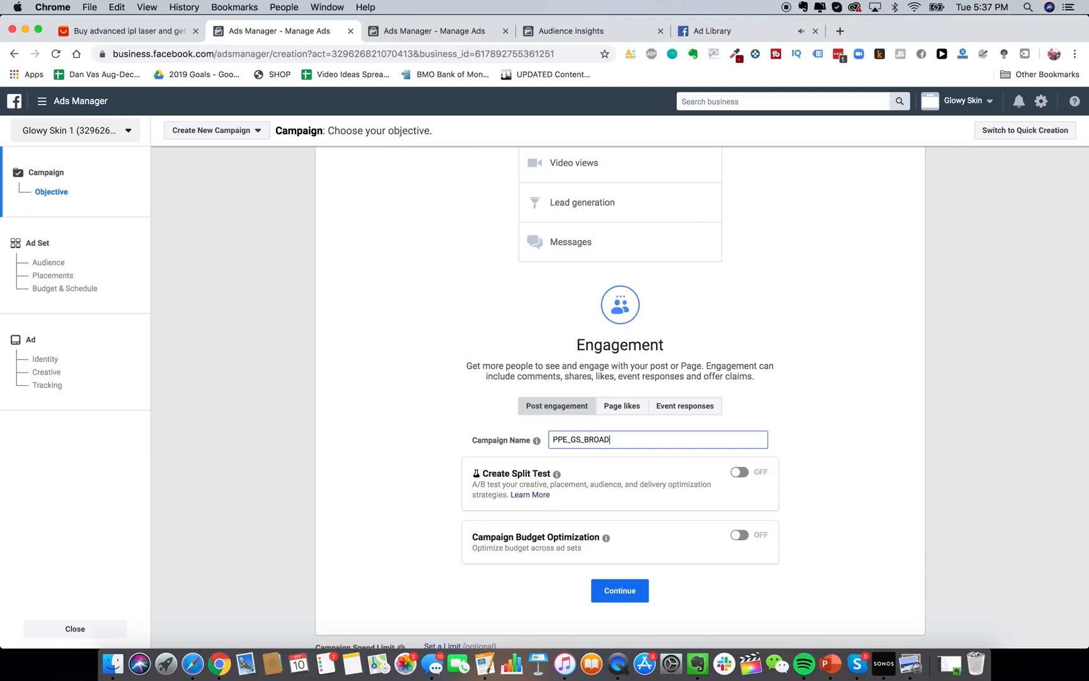
left_click(622, 592)
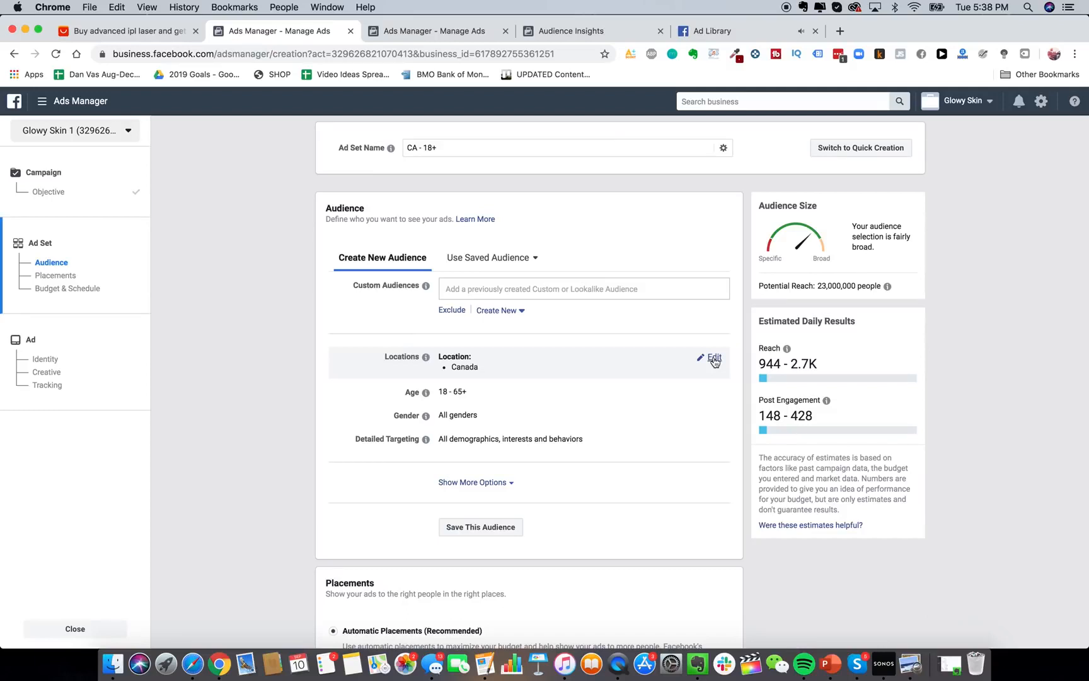
scroll(554, 440, "down", 1)
scroll(555, 440, "up", 1)
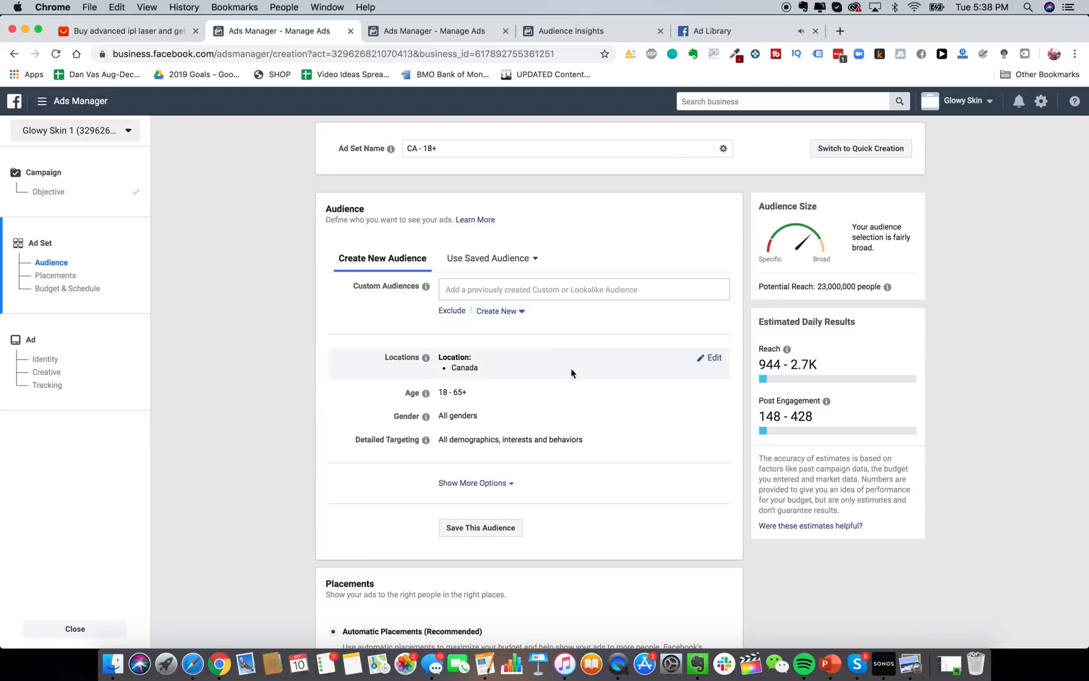
scroll(264, 345, "down", 2)
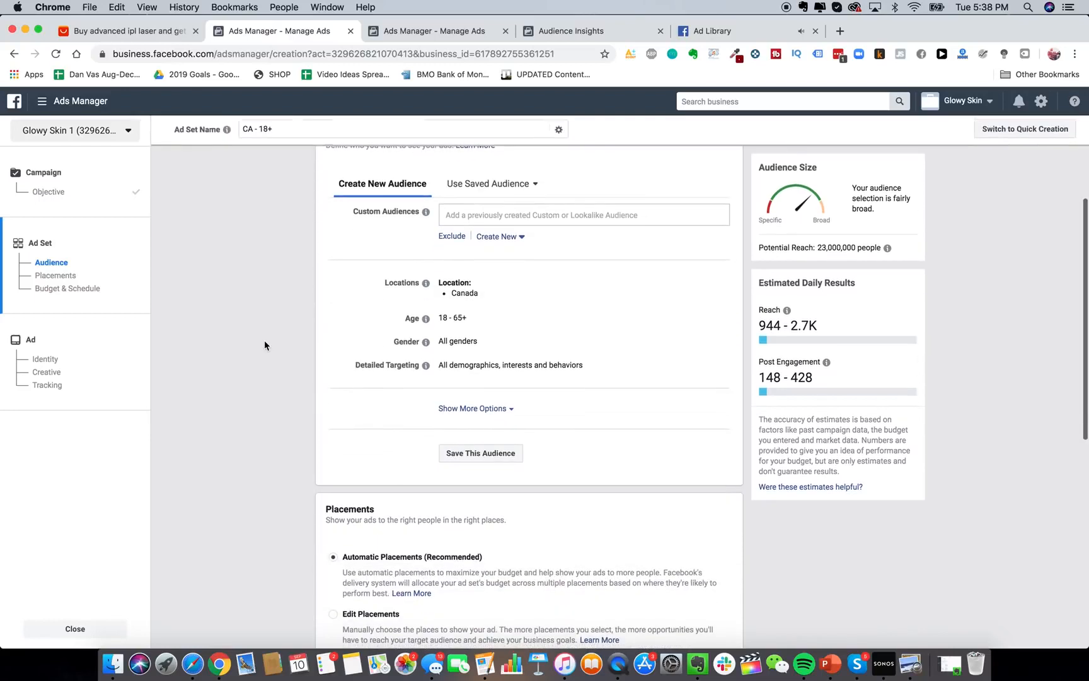
scroll(264, 345, "up", 2)
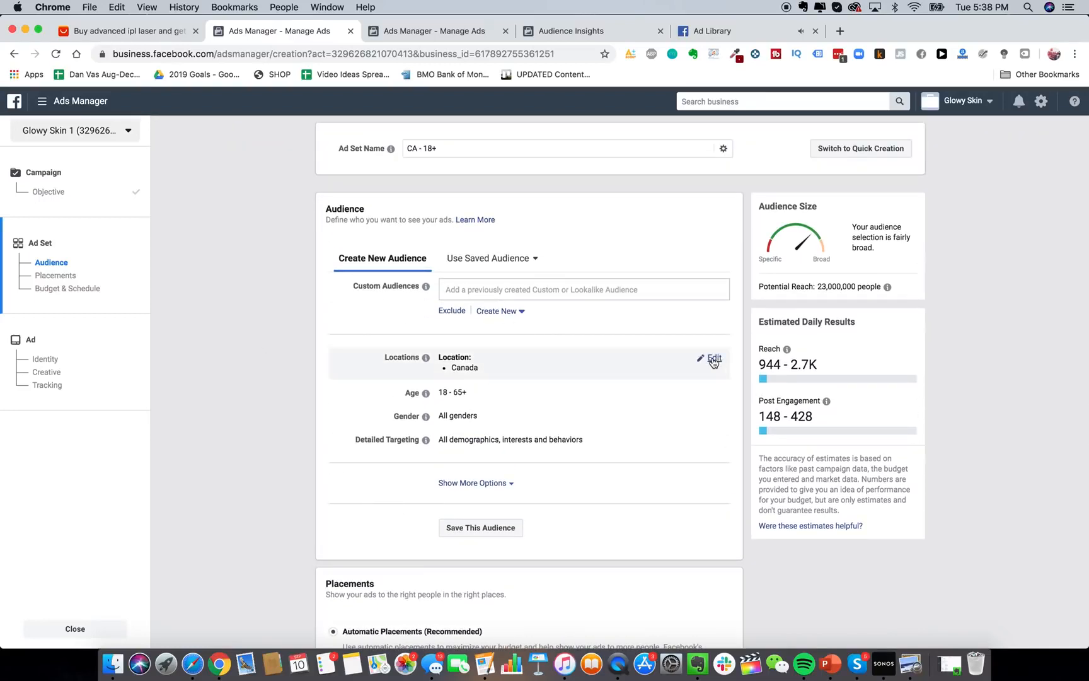
Replace Canada with United States, Canada, Australia and United Kingdom as target locations.
left_click(716, 360)
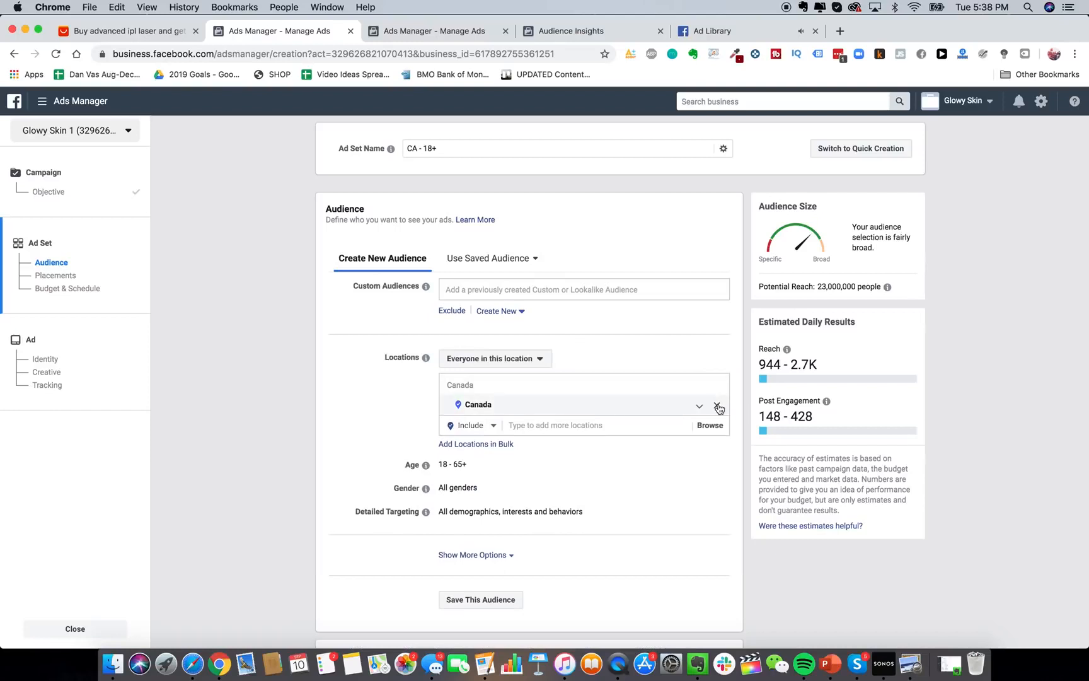
left_click(718, 407)
left_click(534, 447)
type("united states")
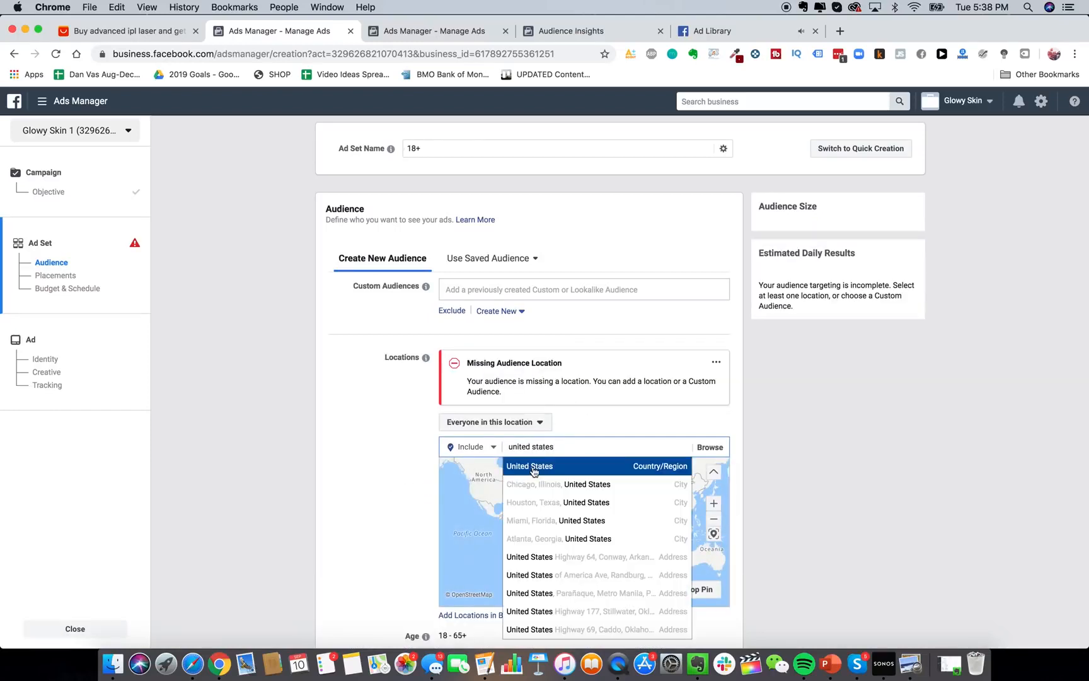
left_click(516, 467)
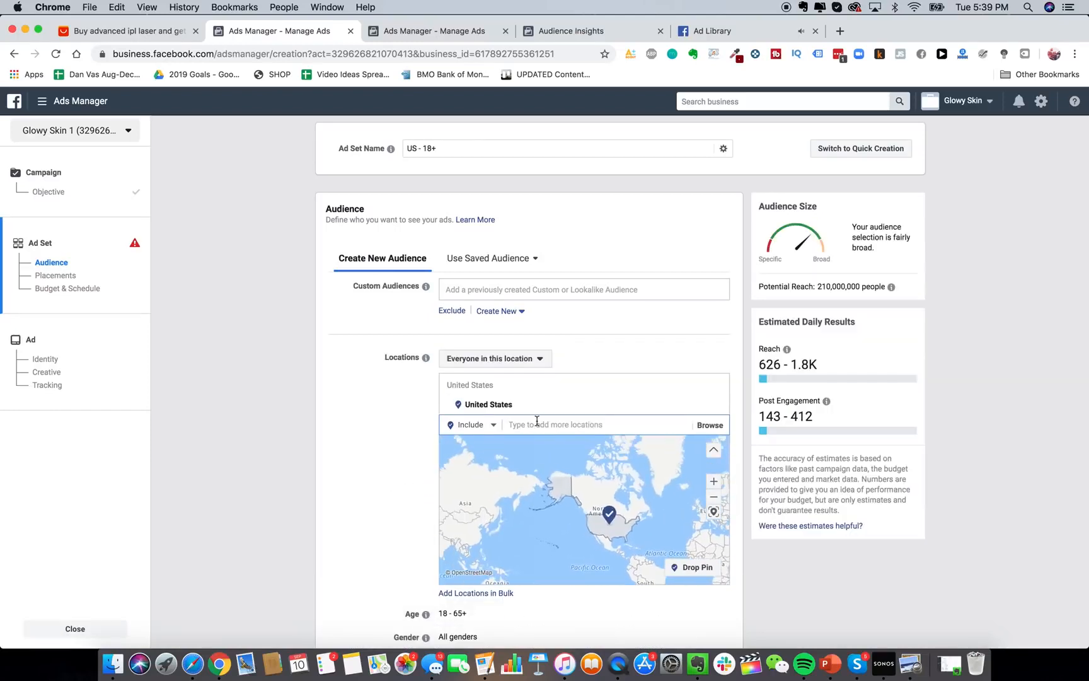
type("canada")
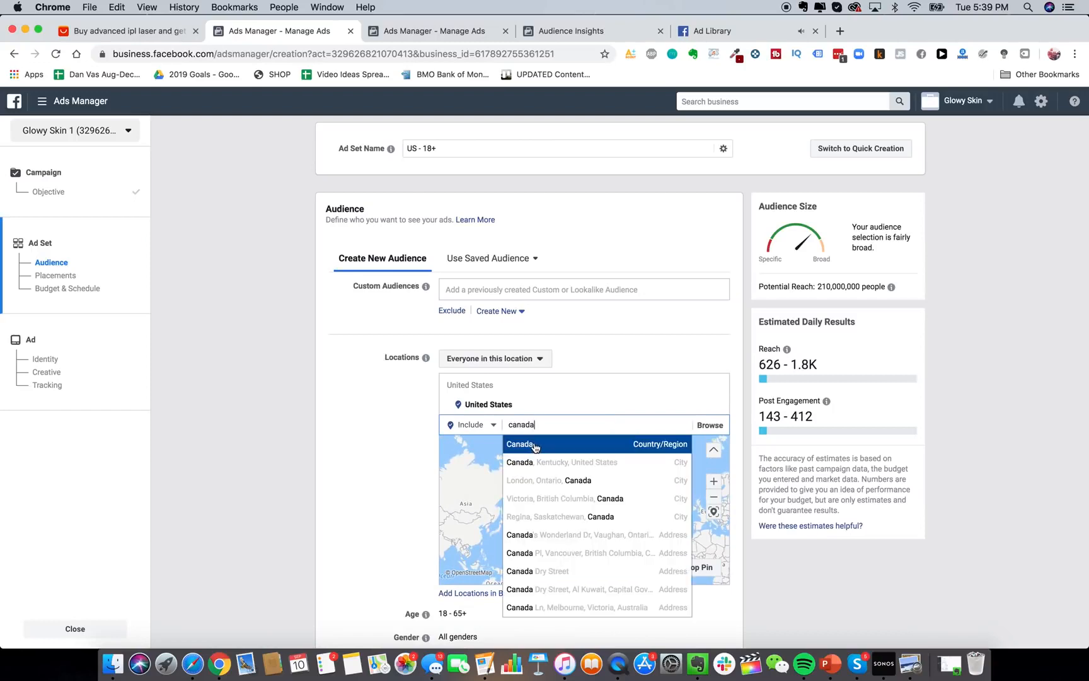
left_click(538, 445)
type("australia")
left_click(545, 488)
type("united k")
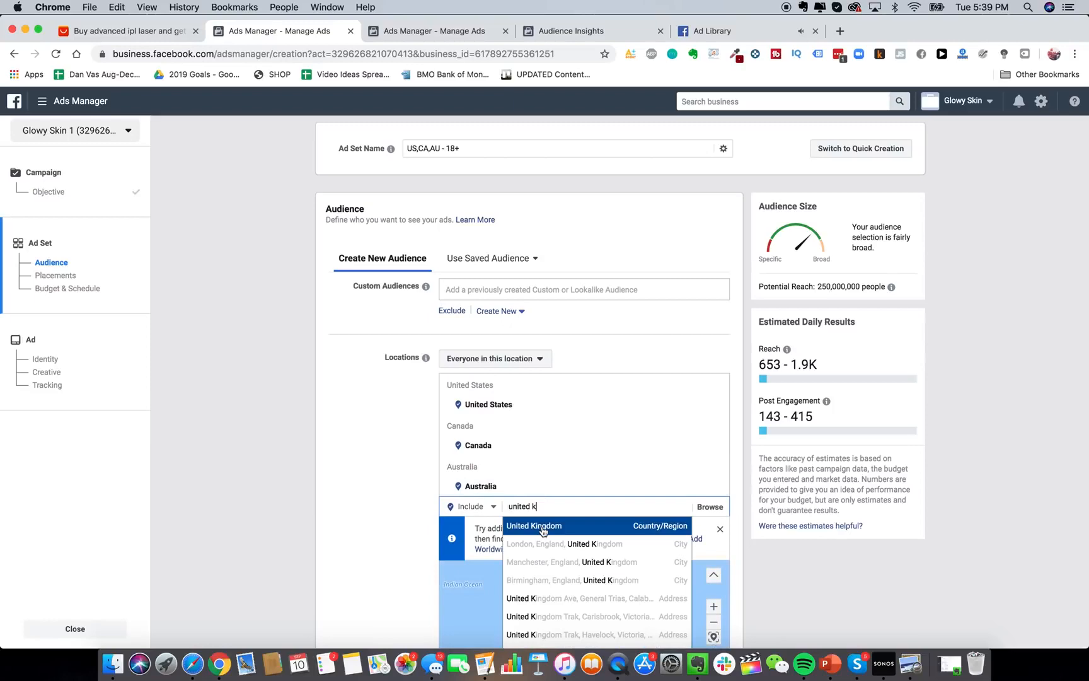
left_click(542, 530)
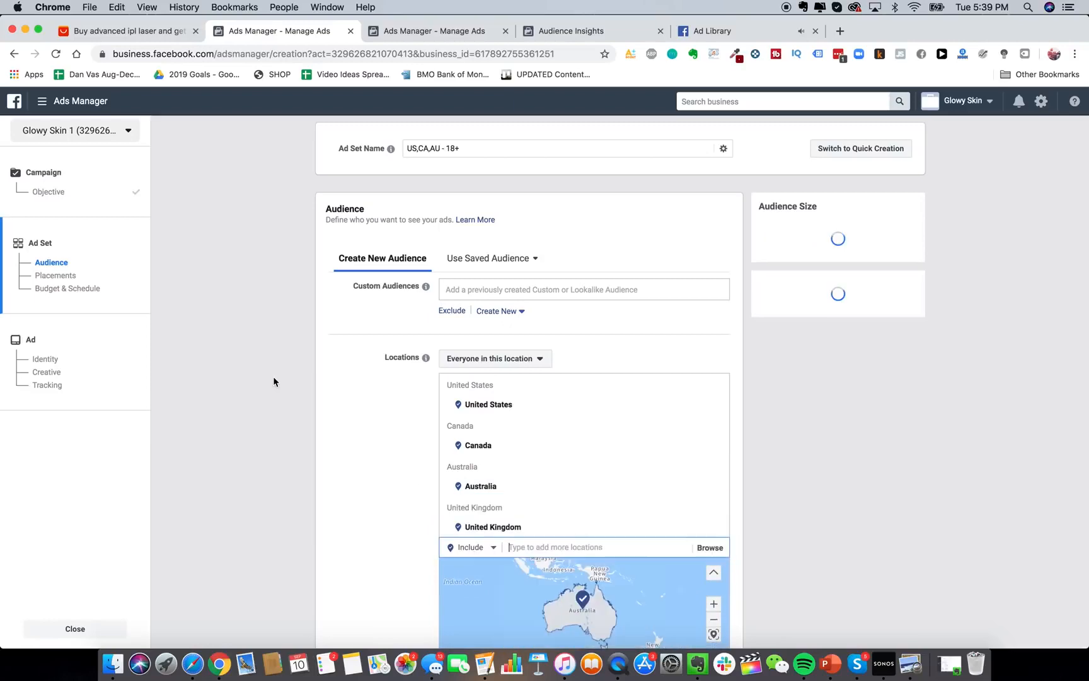
Limit the locations to people who live in them.
scroll(519, 158, "down", 3)
left_click(519, 158)
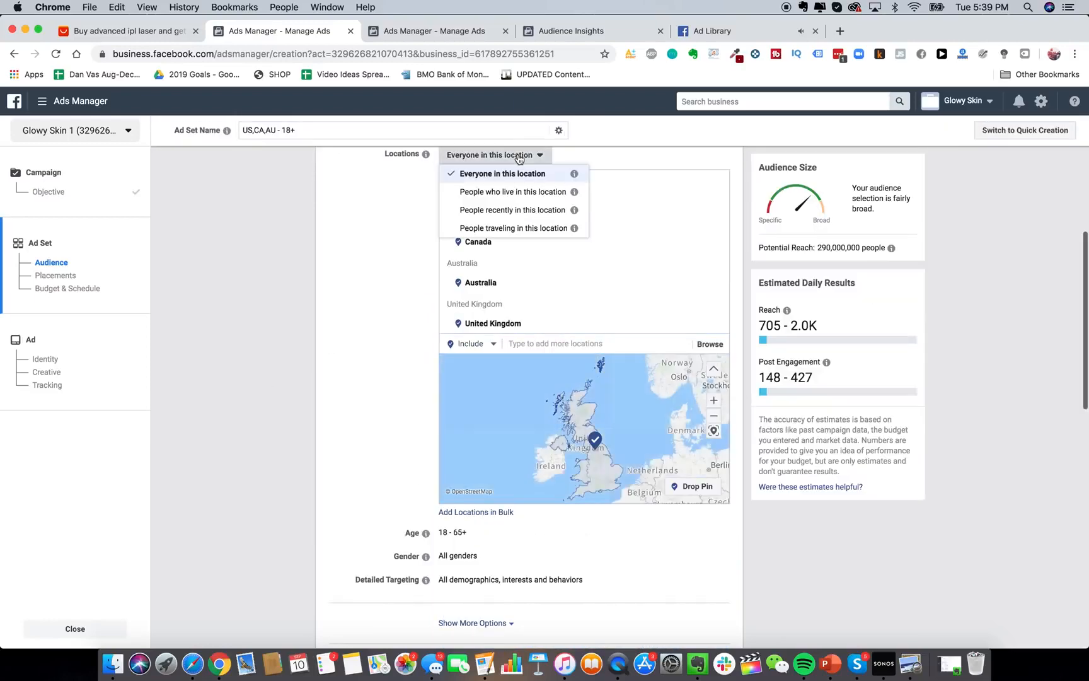
left_click(510, 190)
scroll(338, 403, "down", 2)
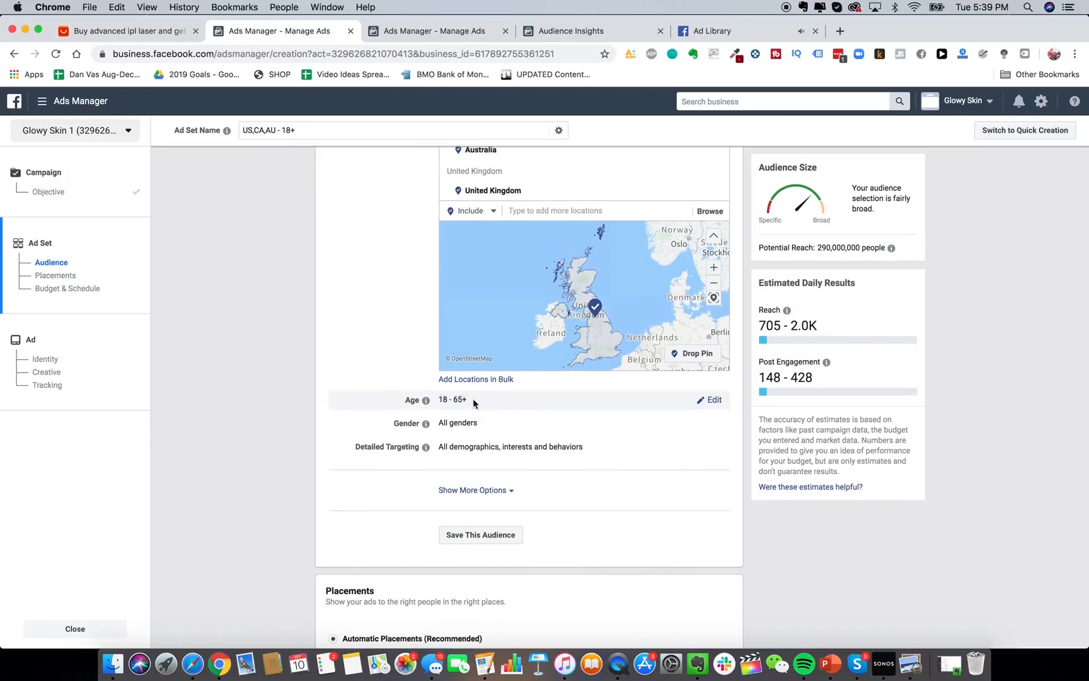
scroll(479, 423, "down", 2)
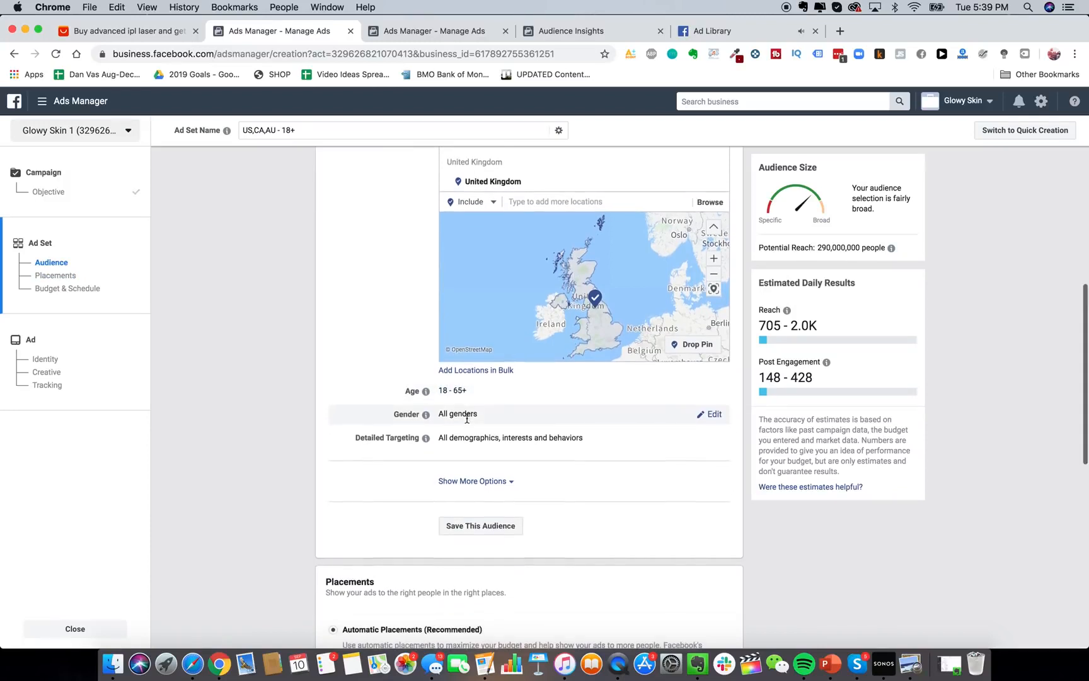
Open Detailed Targeting's search, then dismiss the empty suggestions list.
left_click(714, 389)
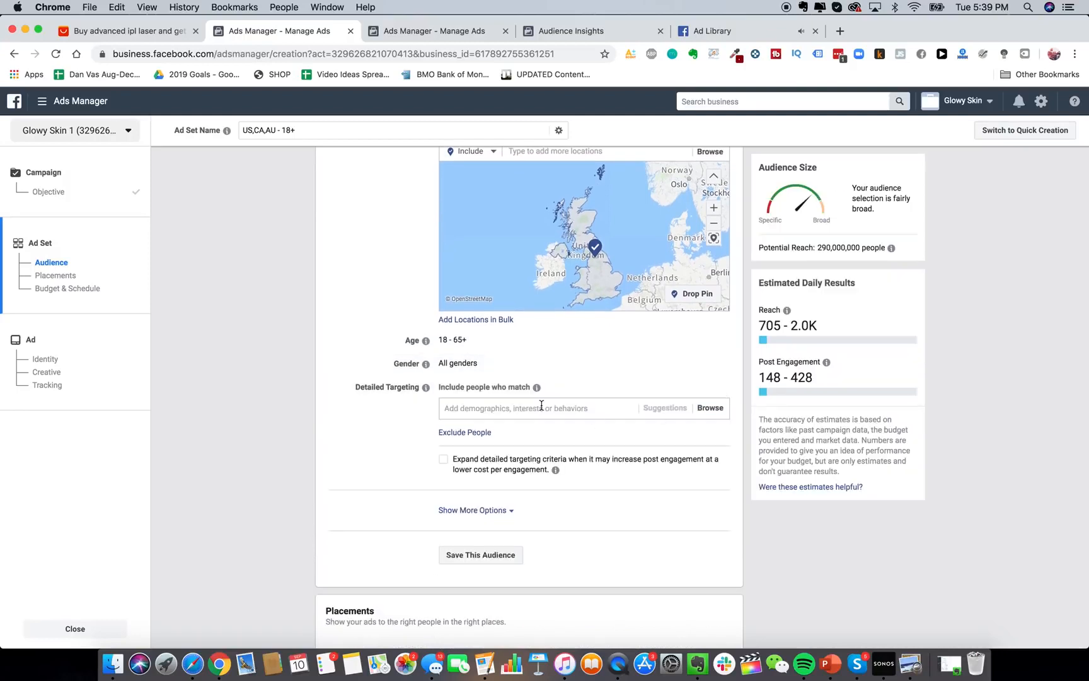
left_click(536, 411)
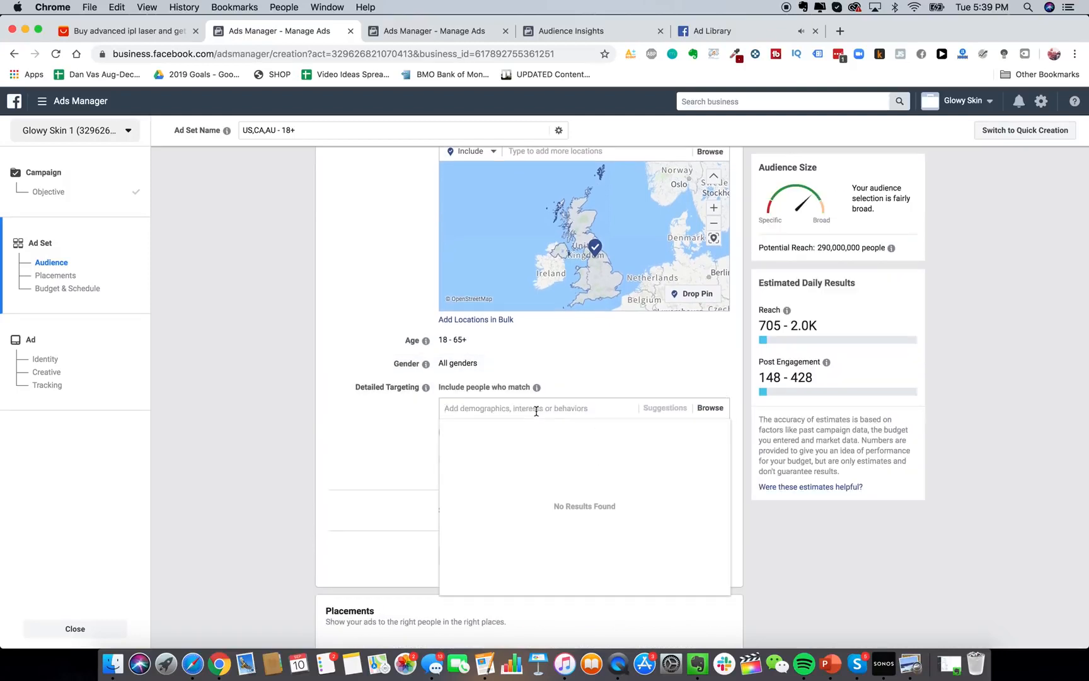
left_click(379, 429)
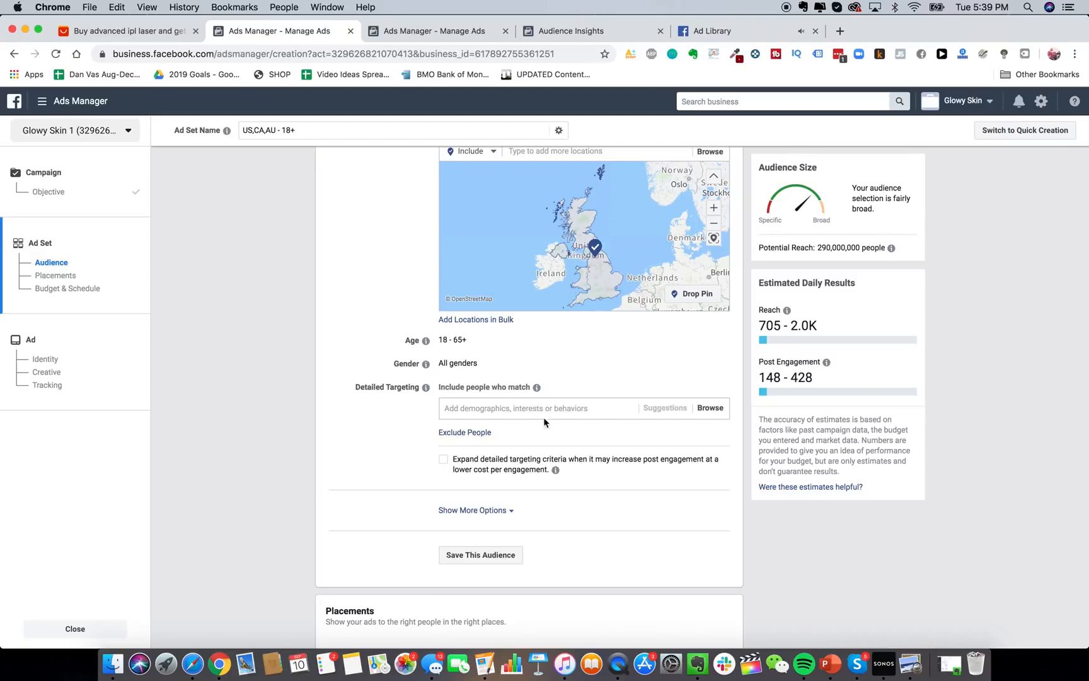
scroll(531, 408, "up", 1)
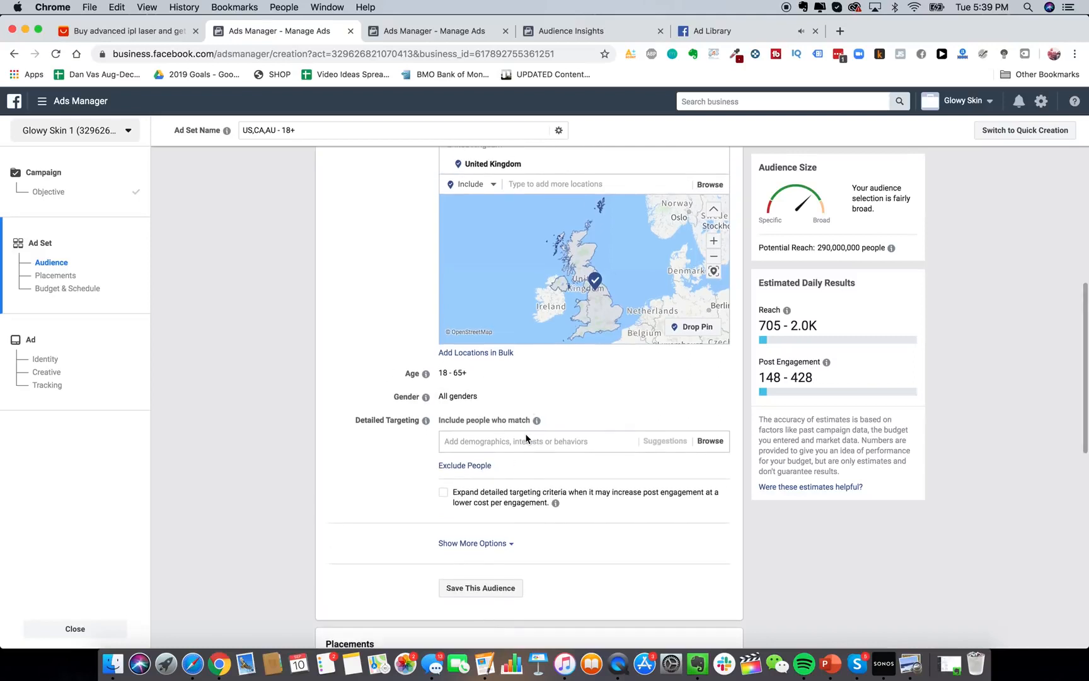
scroll(528, 451, "up", 1)
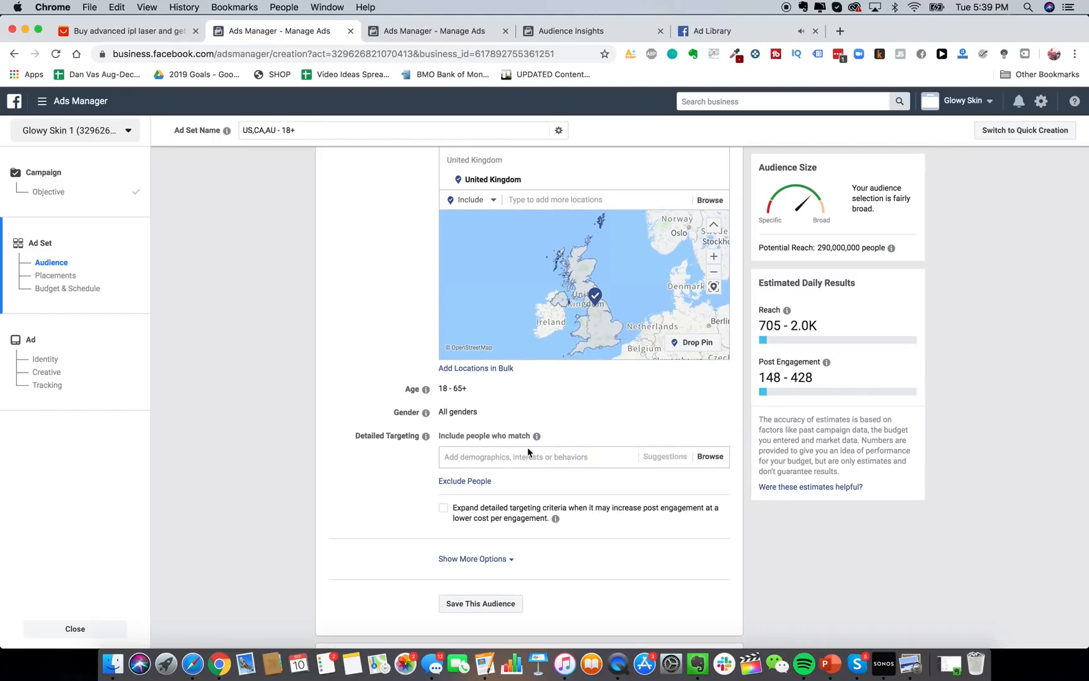
Add the ULTA Beauty interest to Detailed Targeting, dropping the Ulta Beauty employer option.
left_click(517, 458)
type("ulta beauty")
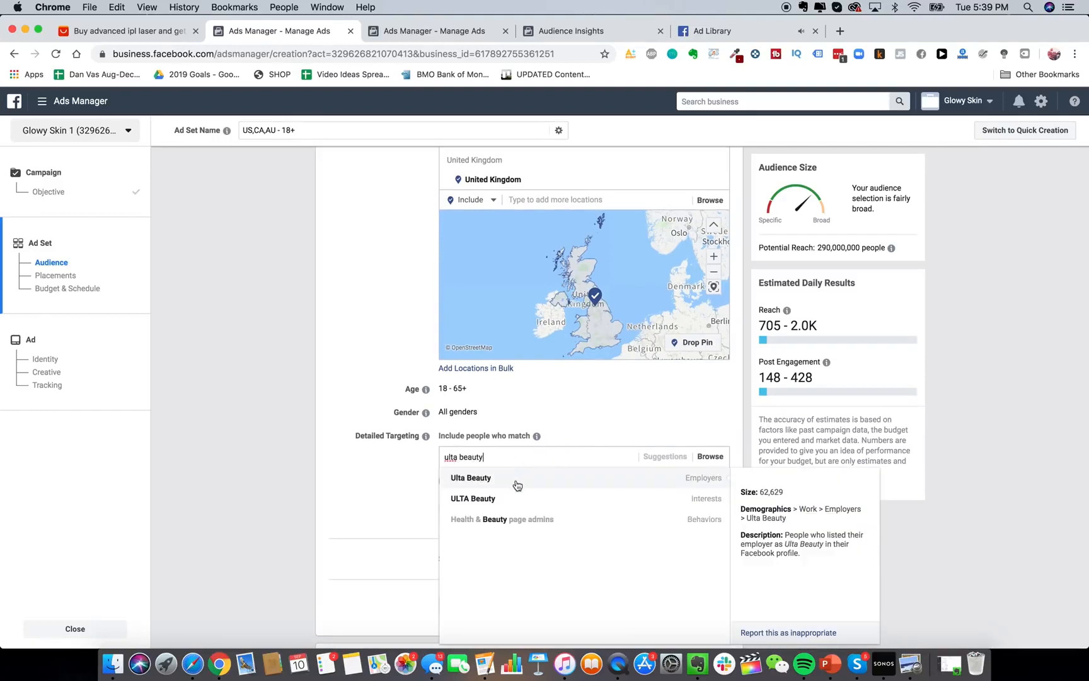
left_click(513, 481)
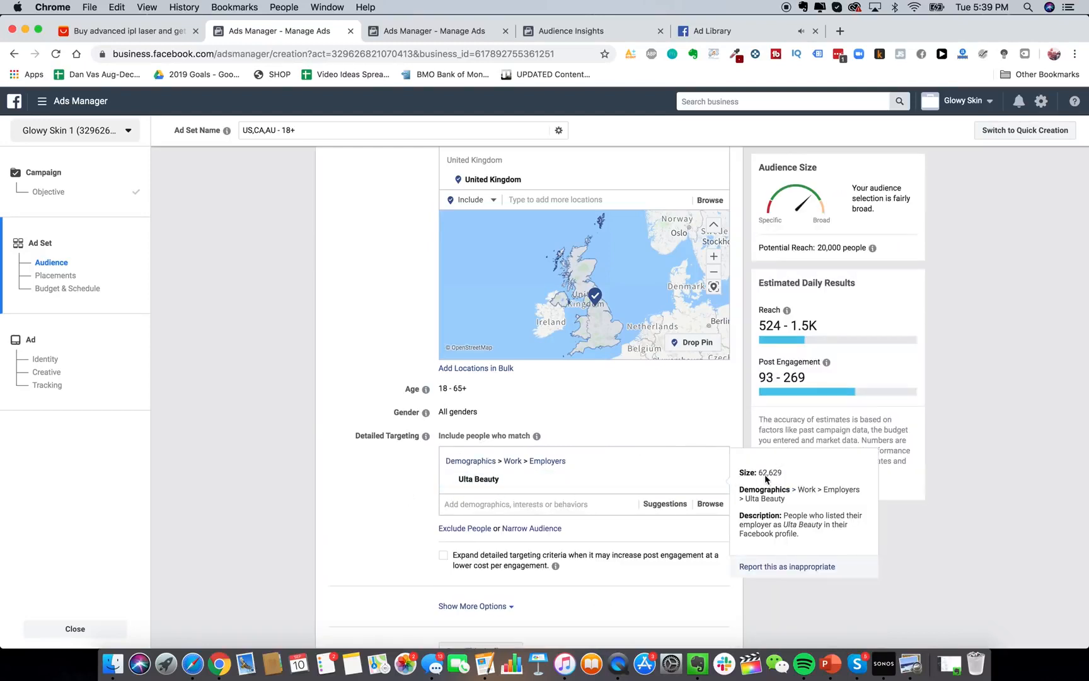
left_click(719, 479)
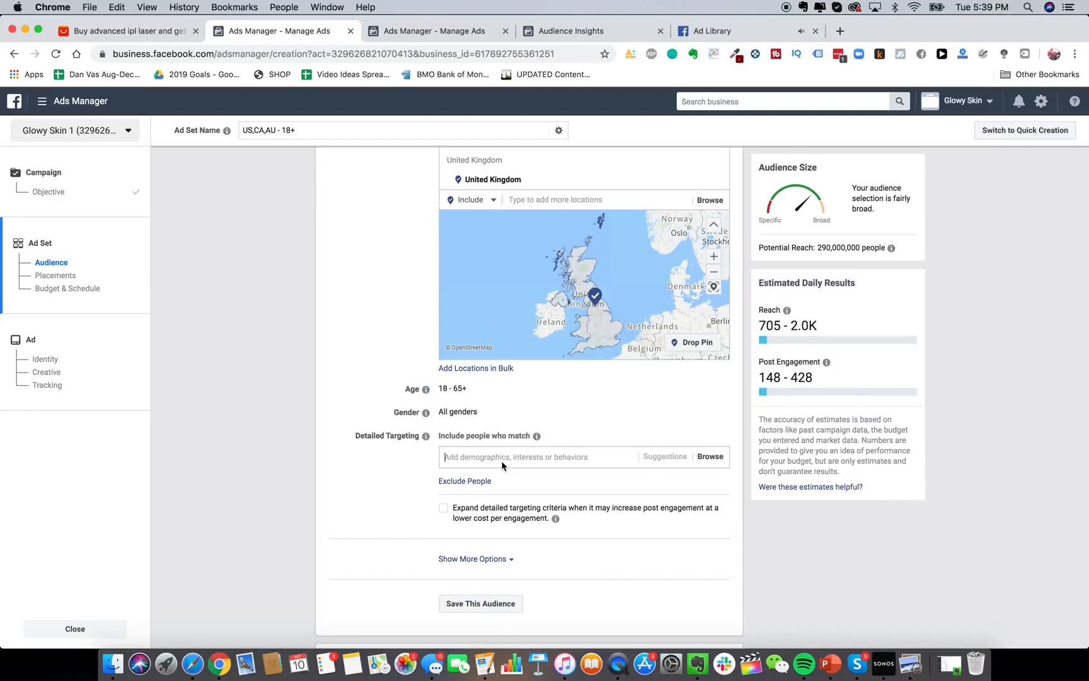
type("ulta bea")
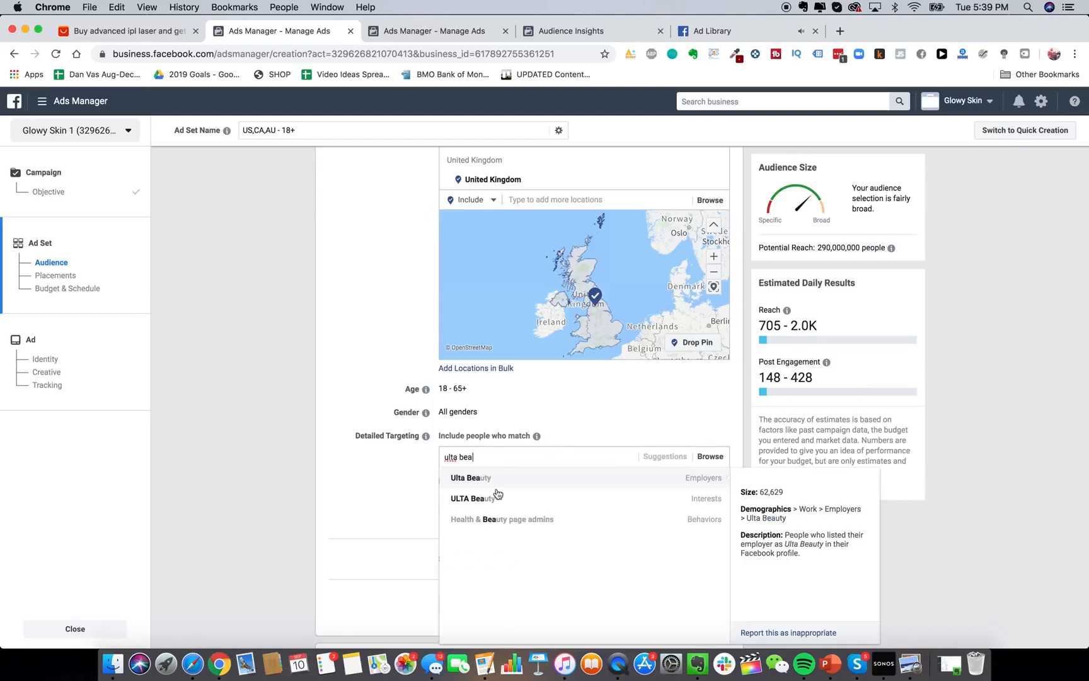
left_click(575, 500)
scroll(397, 437, "down", 3)
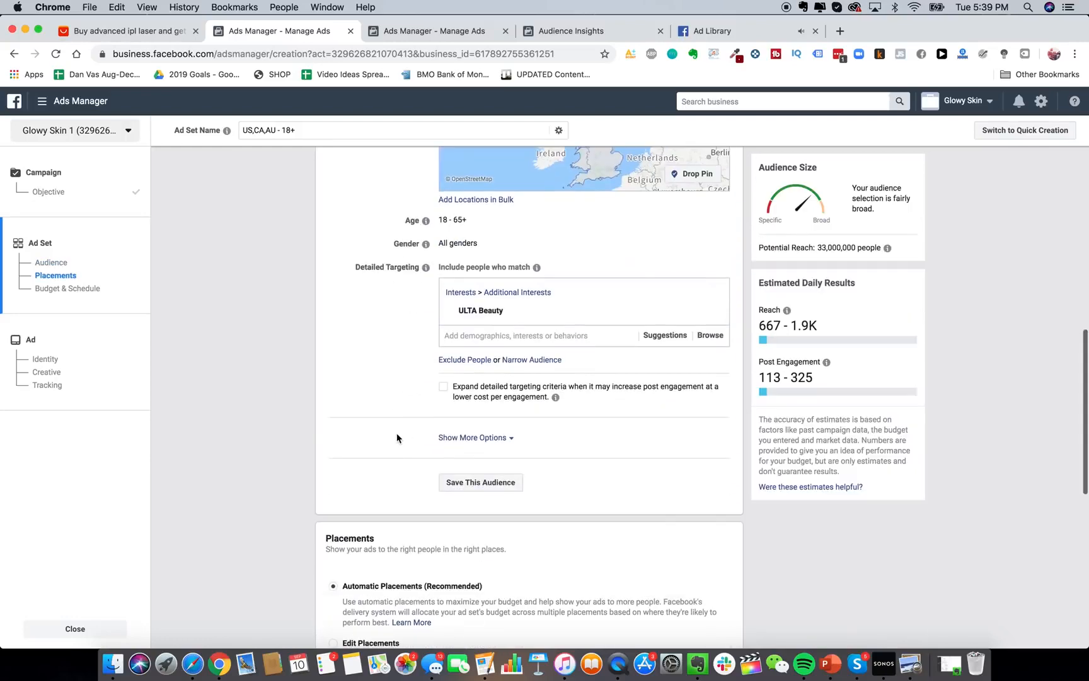
scroll(493, 414, "down", 1)
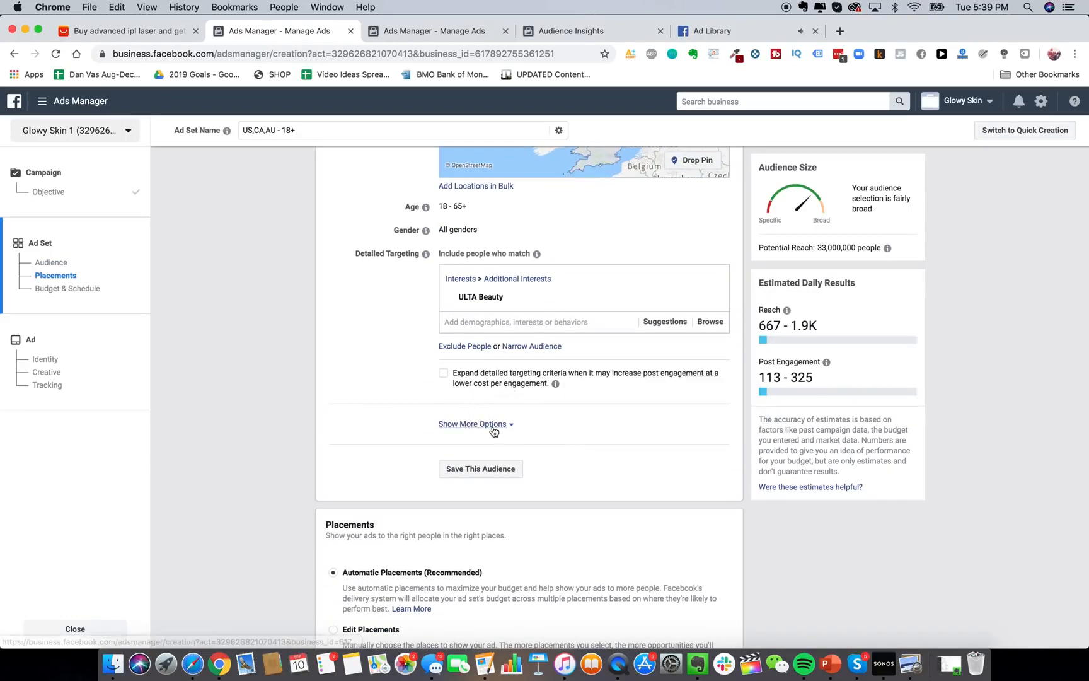
scroll(495, 429, "up", 2)
scroll(493, 431, "up", 1)
Expand the extra audience options to show the Languages targeting field.
left_click(479, 505)
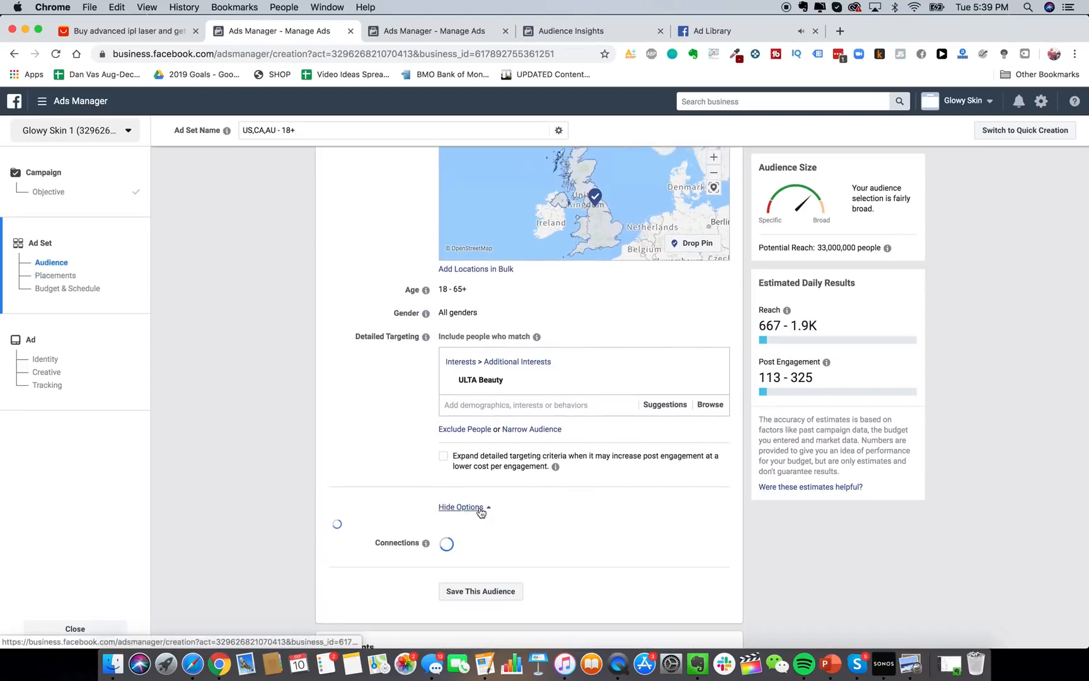
scroll(396, 430, "down", 3)
scroll(396, 431, "up", 1)
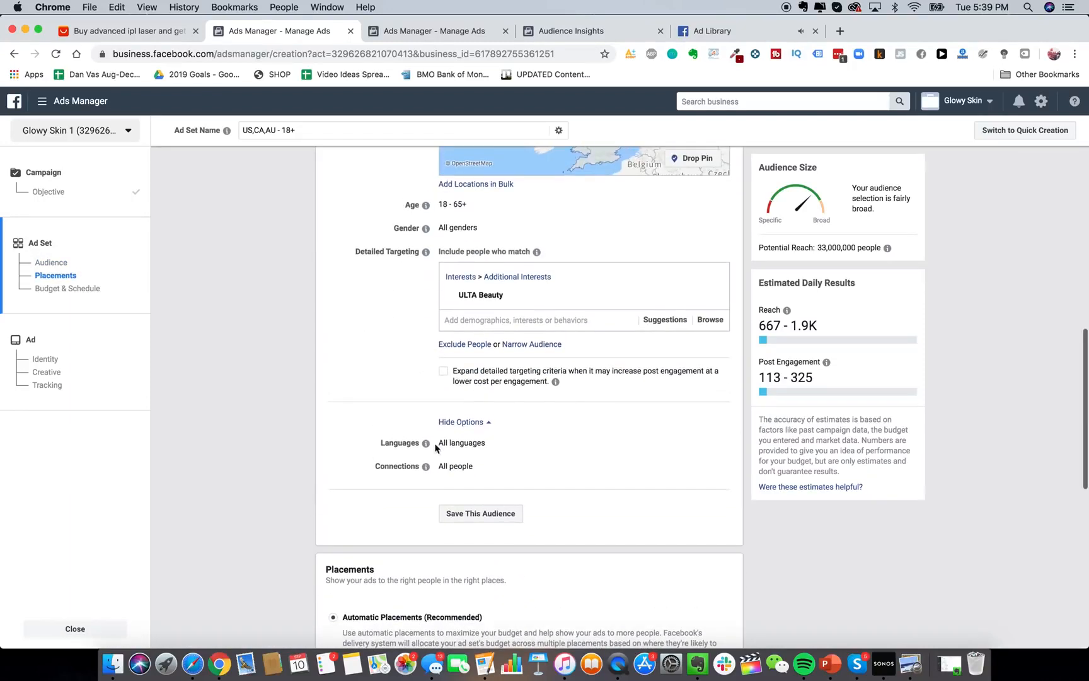
left_click(712, 443)
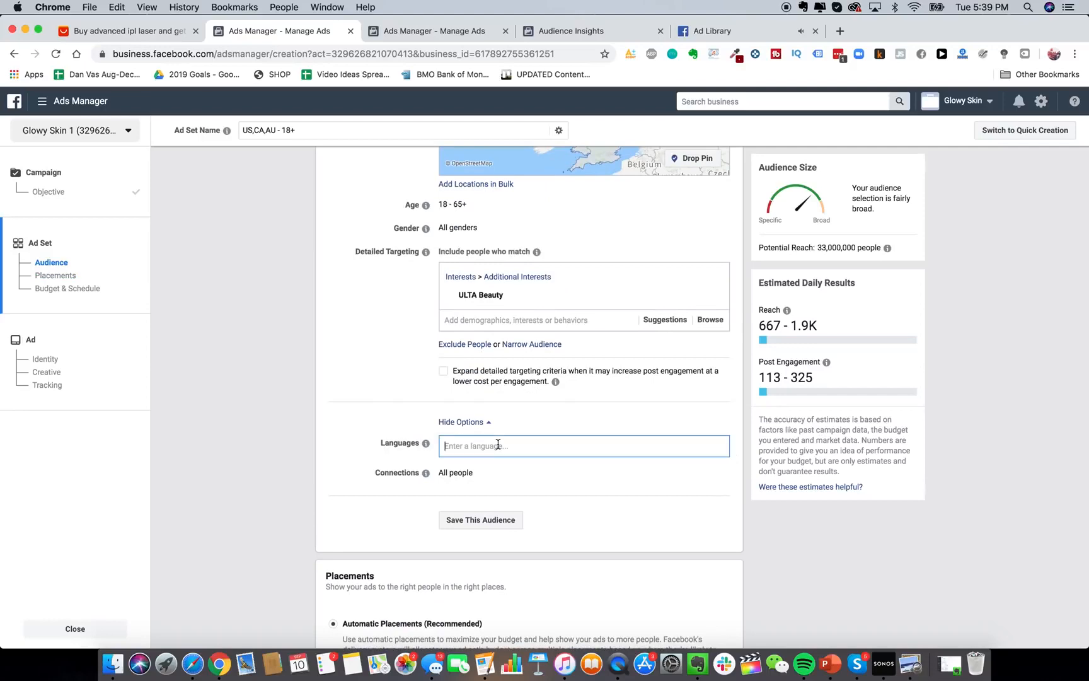
scroll(424, 471, "down", 3)
scroll(423, 428, "down", 5)
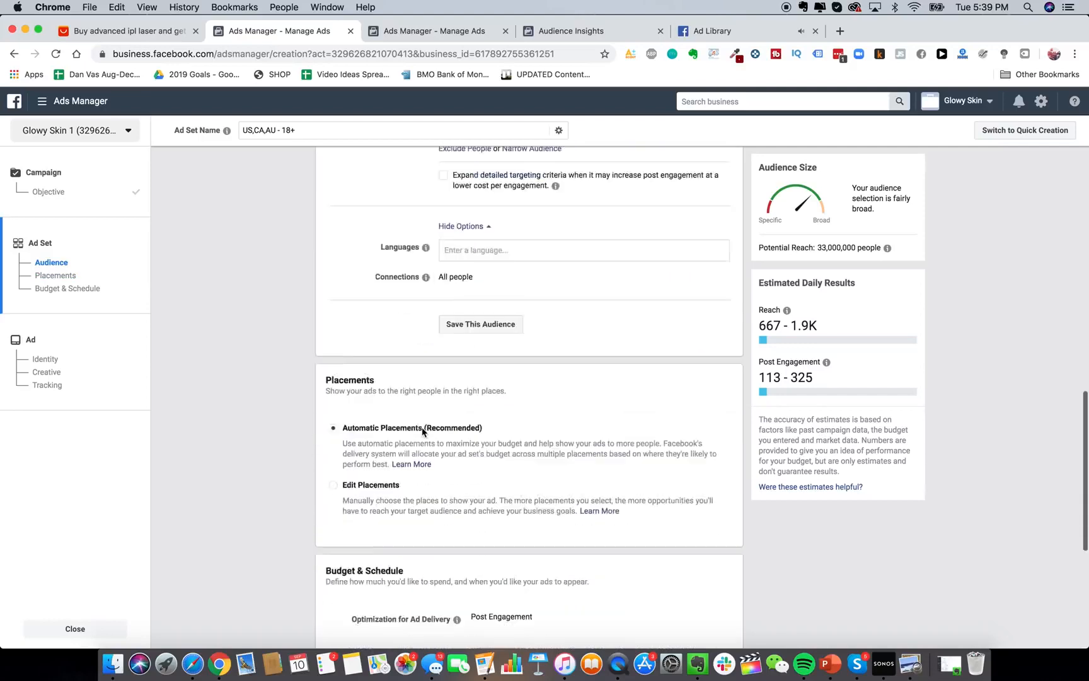
Switch to manual placements and deselect the Feeds, In-Stream and In-Article placements.
left_click(371, 392)
scroll(592, 397, "down", 5)
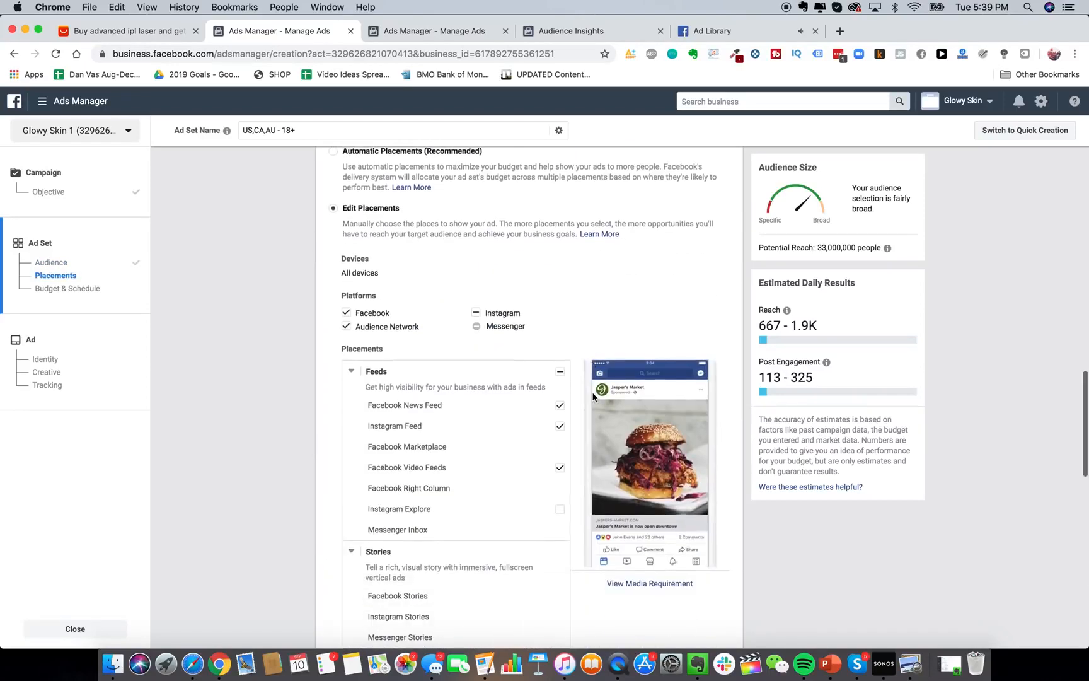
scroll(594, 413, "down", 3)
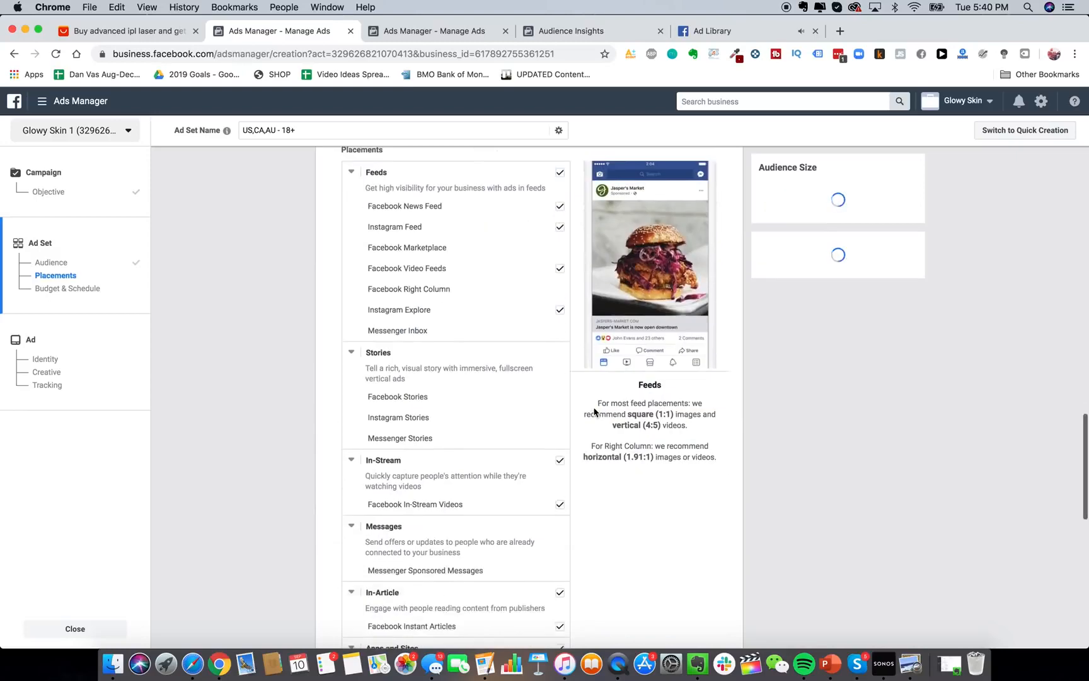
left_click(559, 156)
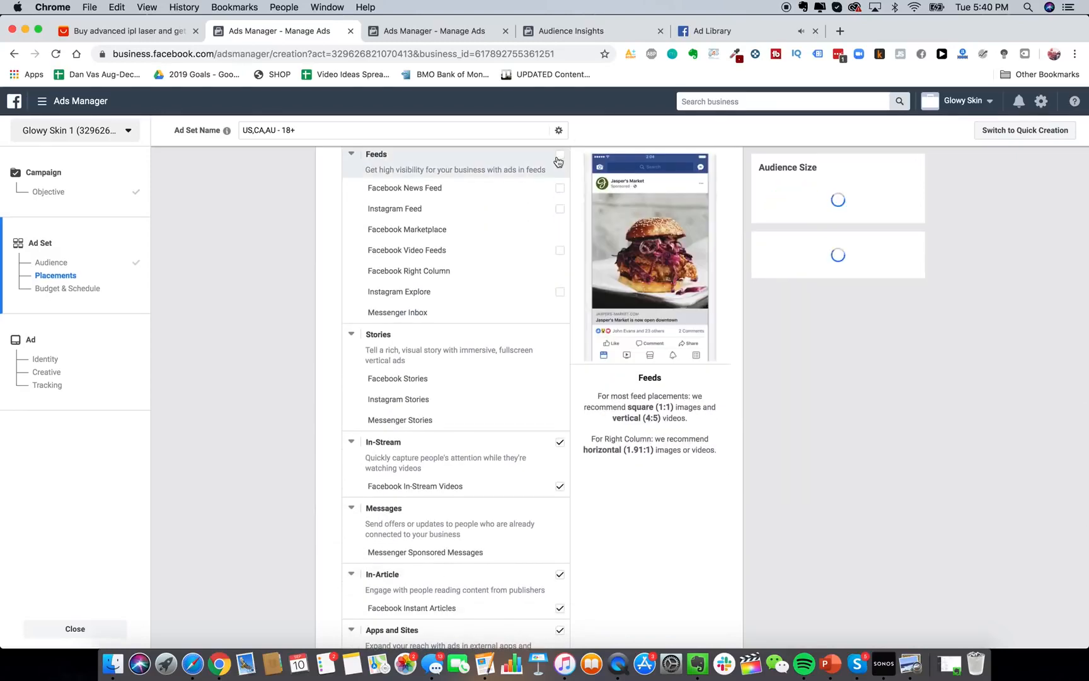
left_click(559, 443)
scroll(561, 456, "down", 3)
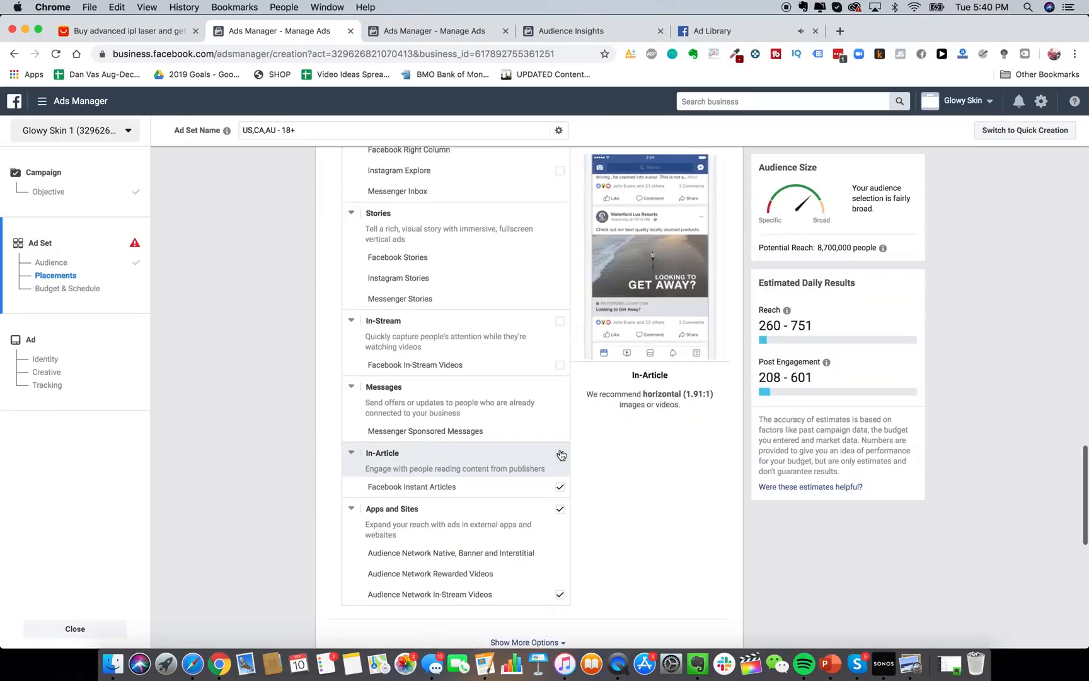
left_click(561, 453)
scroll(557, 563, "up", 5)
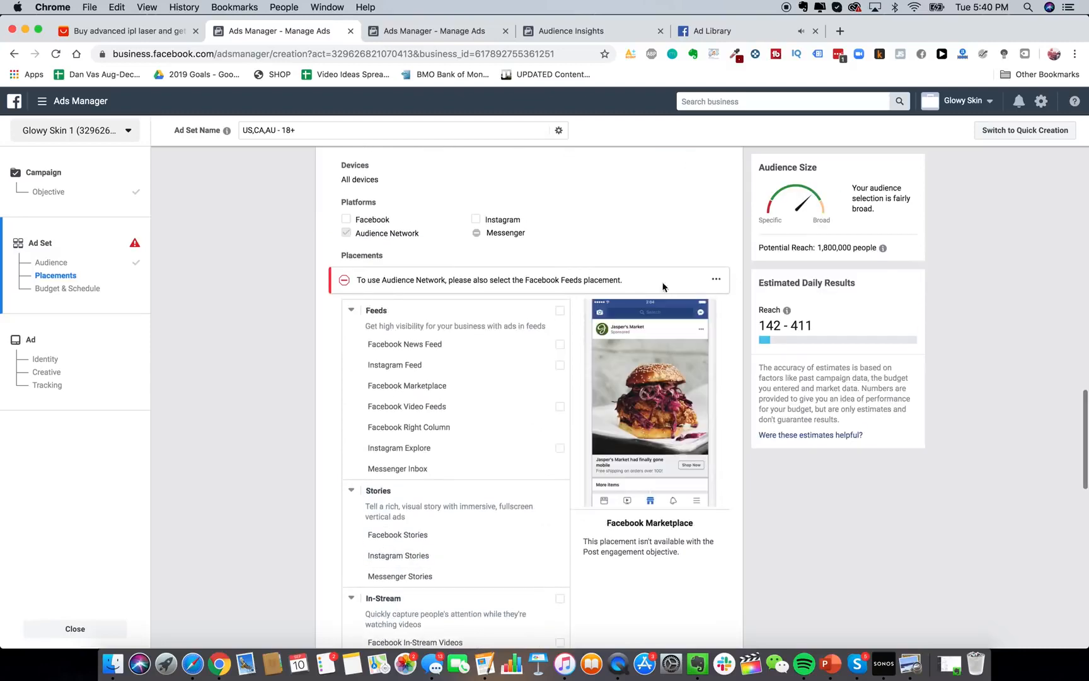
scroll(620, 247, "up", 1)
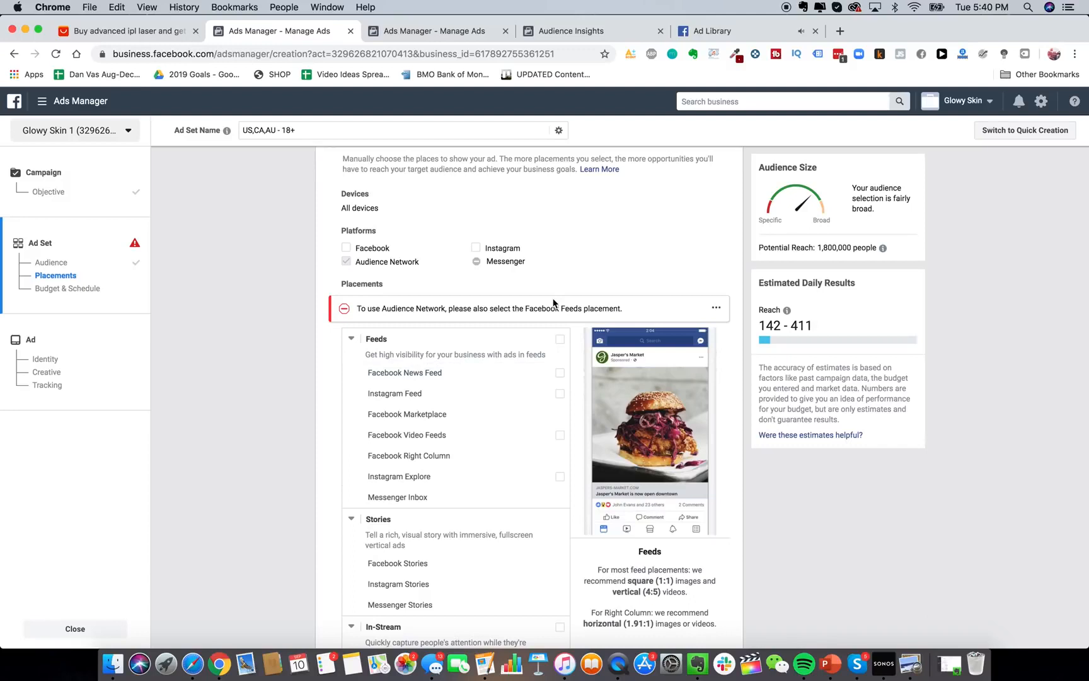
scroll(541, 322, "up", 1)
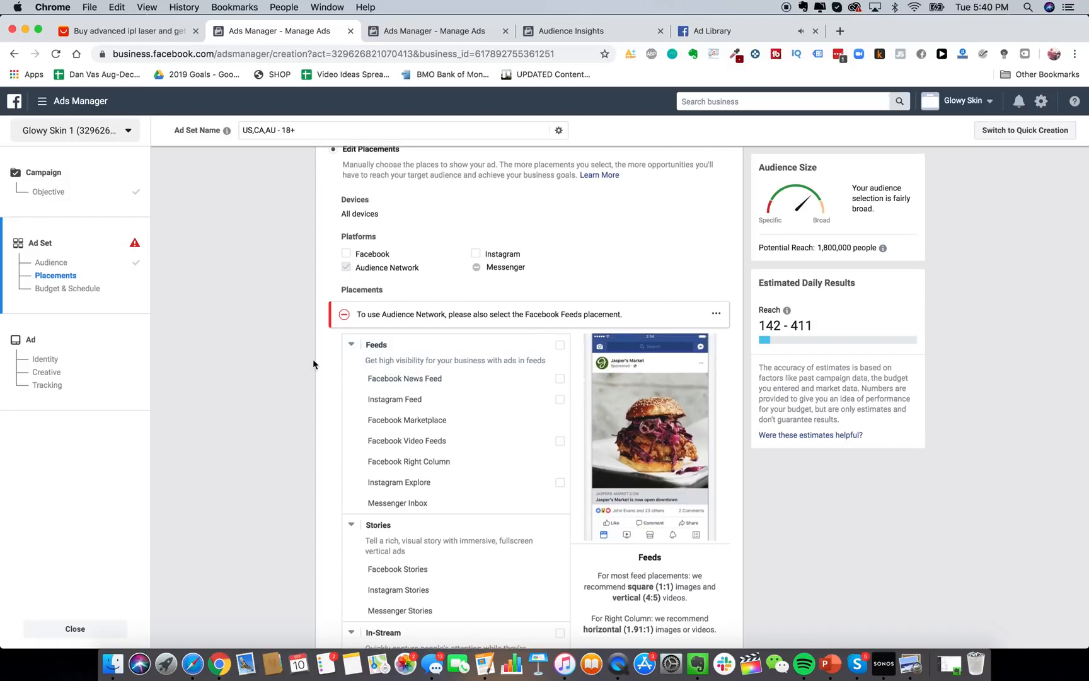
Re-include Facebook News Feed and Instagram Feed, then revert to Automatic Placements.
left_click(559, 379)
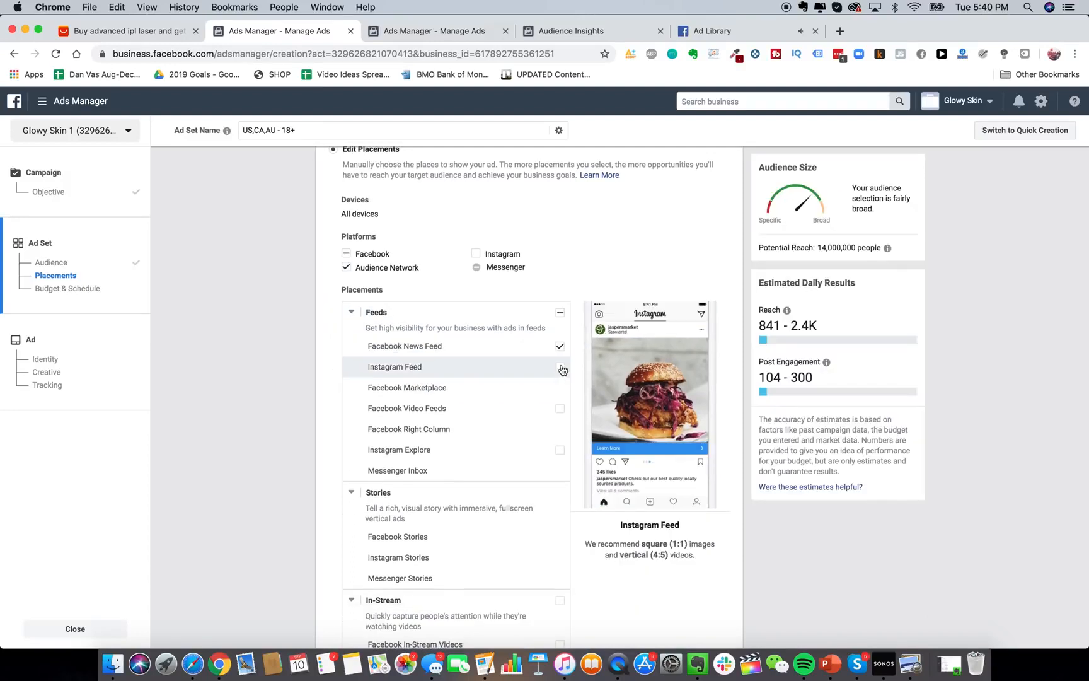
left_click(560, 368)
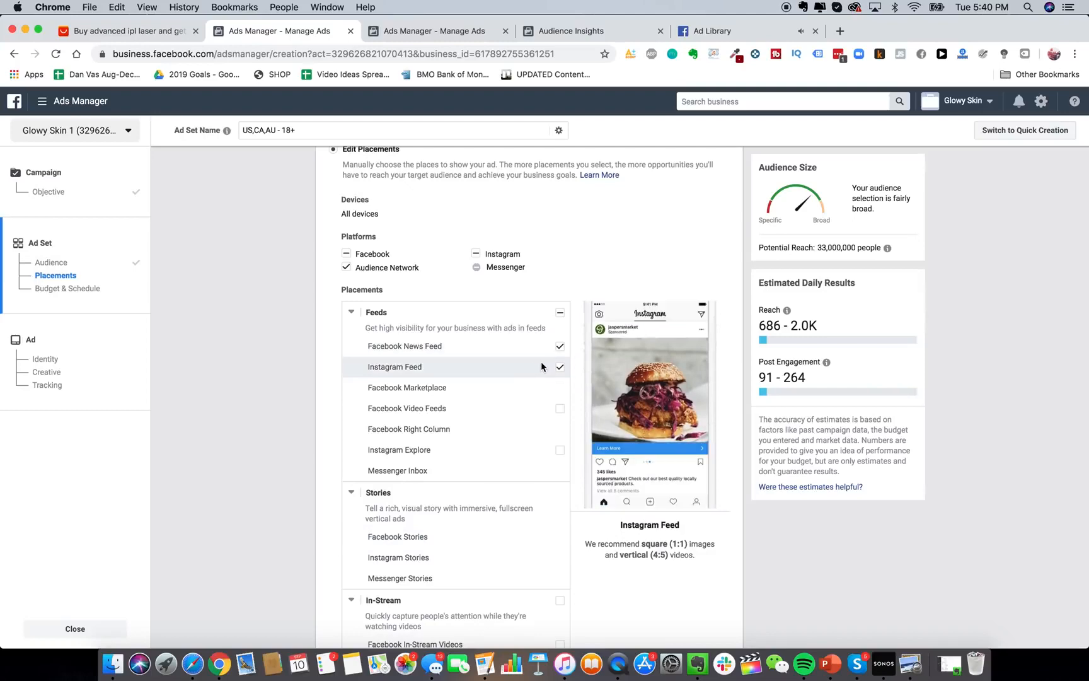
scroll(535, 501, "down", 5)
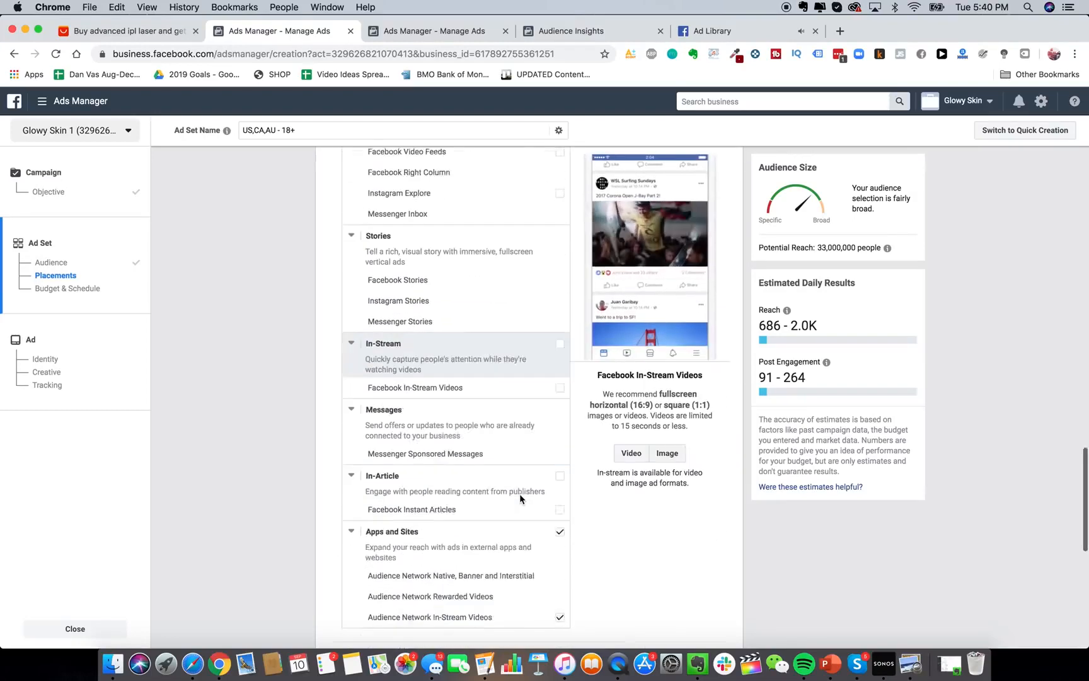
scroll(519, 493, "up", 8)
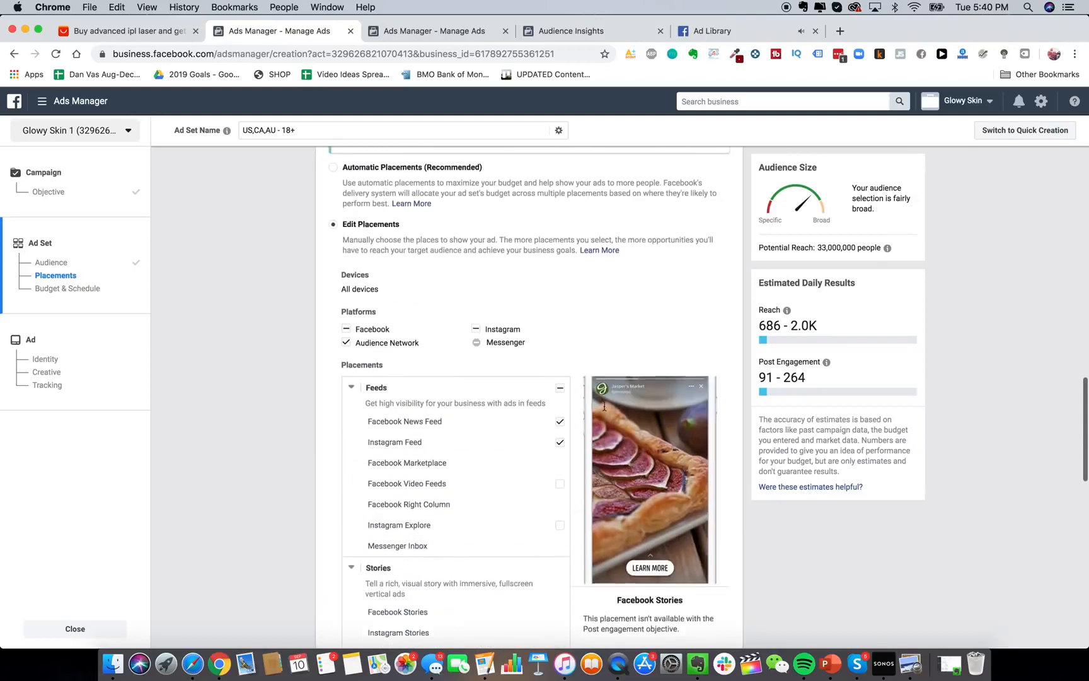
scroll(567, 378, "up", 3)
left_click(450, 323)
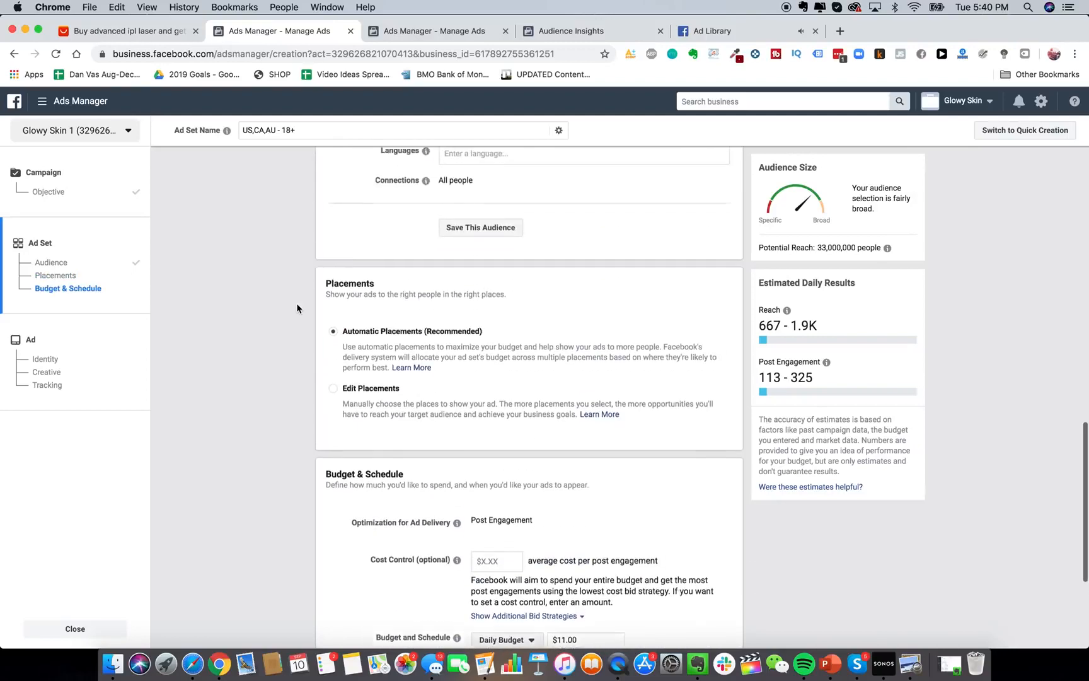
scroll(296, 308, "up", 1)
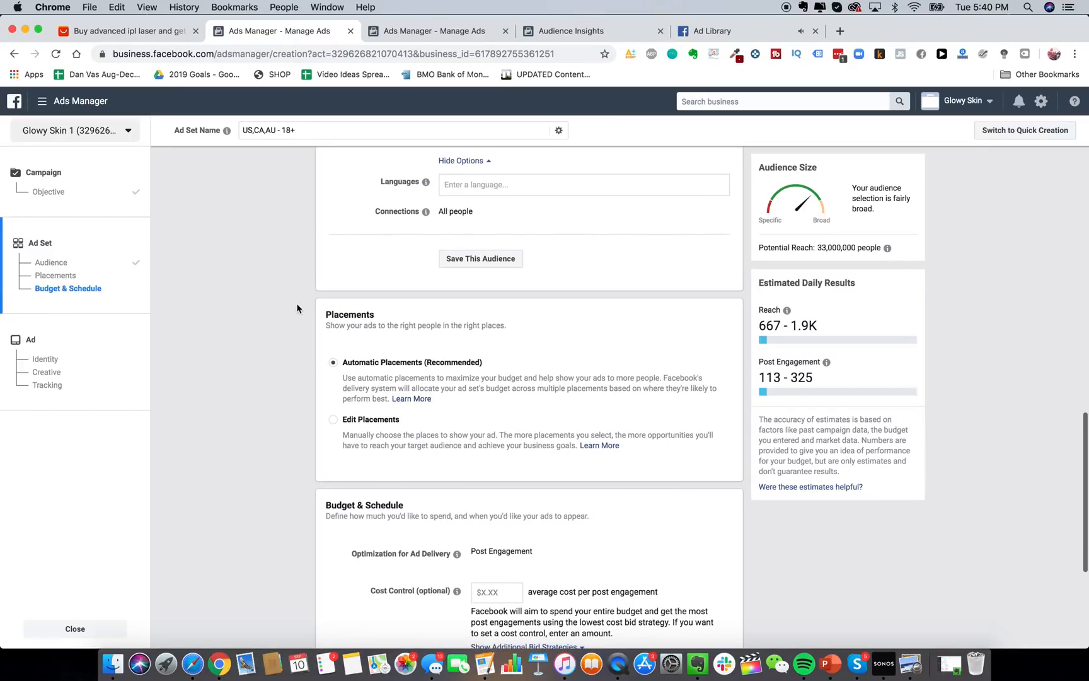
scroll(307, 324, "up", 10)
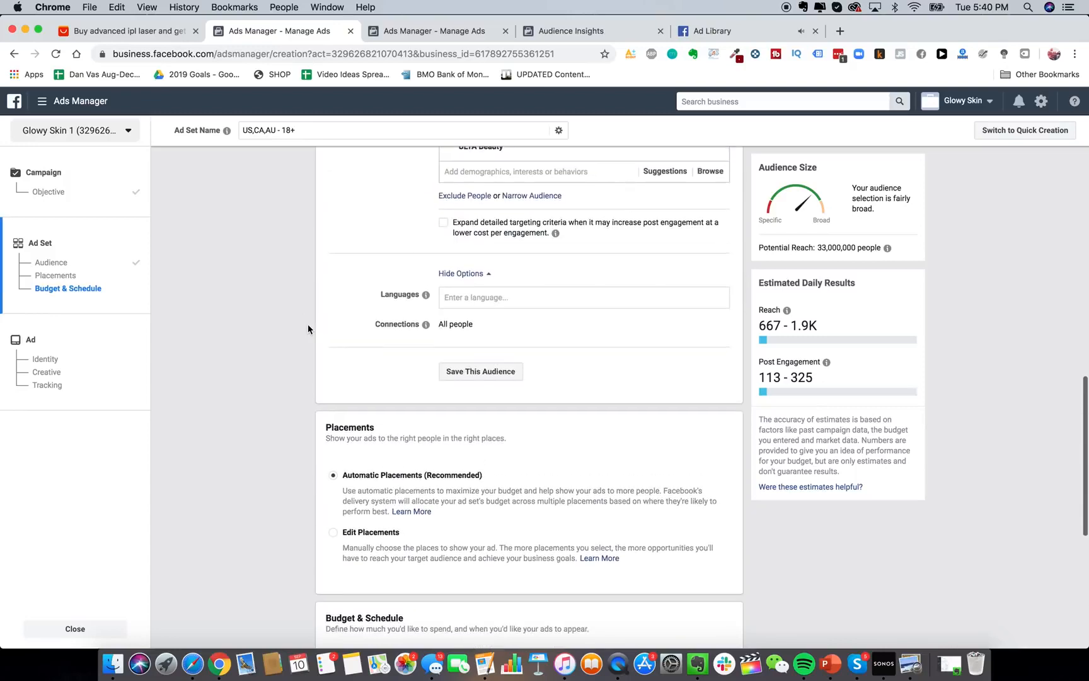
scroll(495, 272, "up", 12)
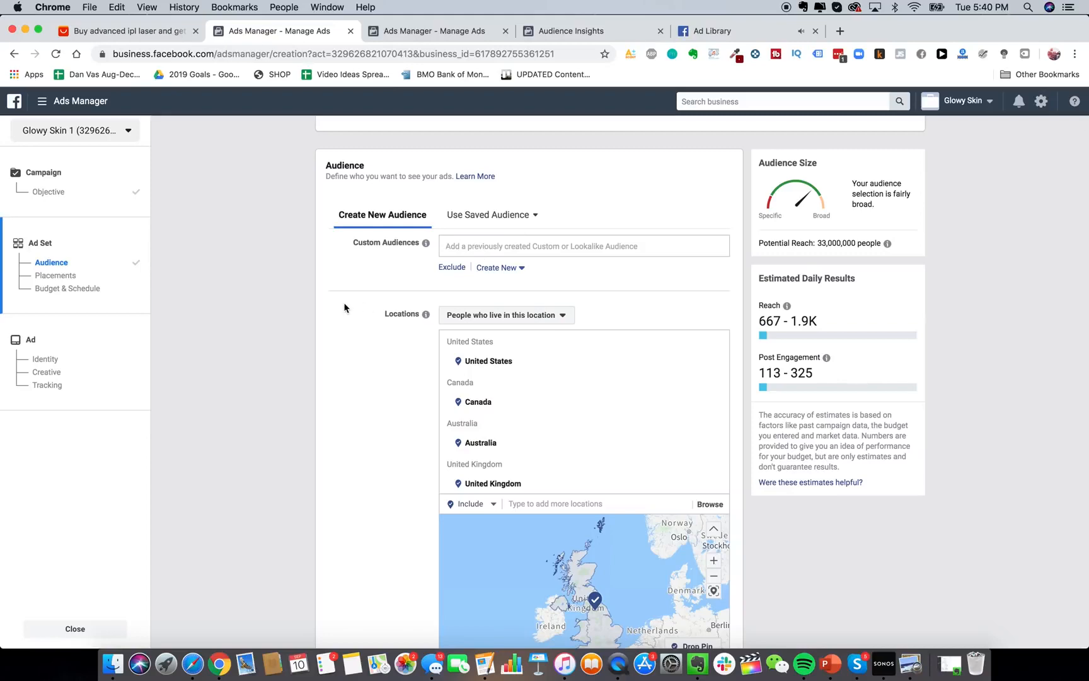
scroll(343, 338, "down", 2)
left_click(41, 100)
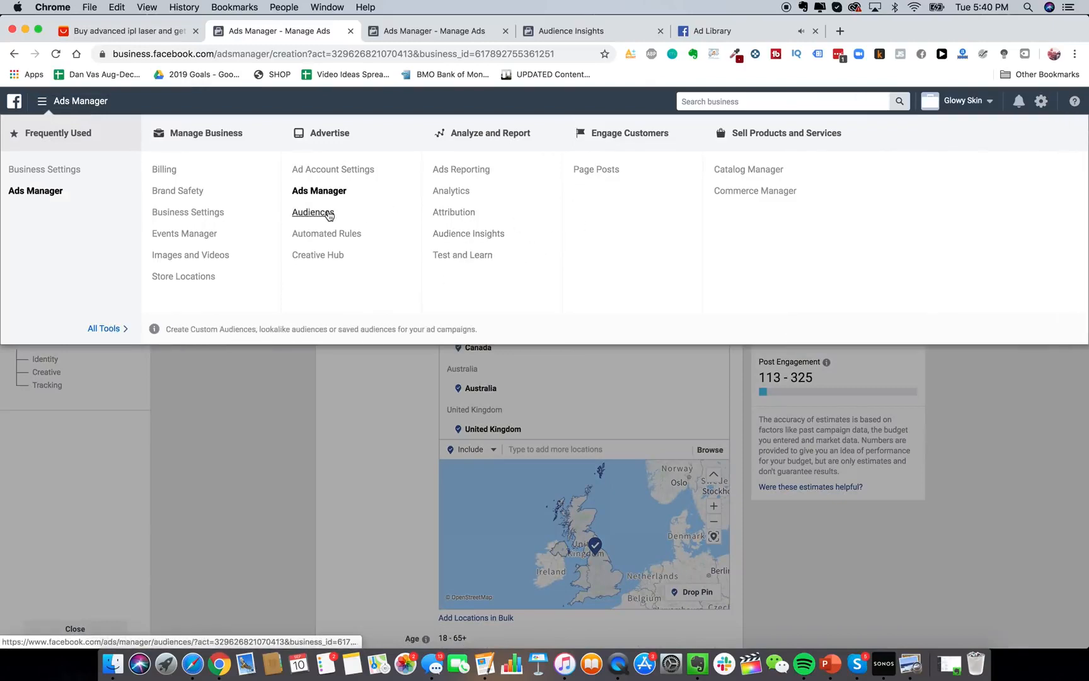
left_click(351, 450)
scroll(352, 450, "down", 5)
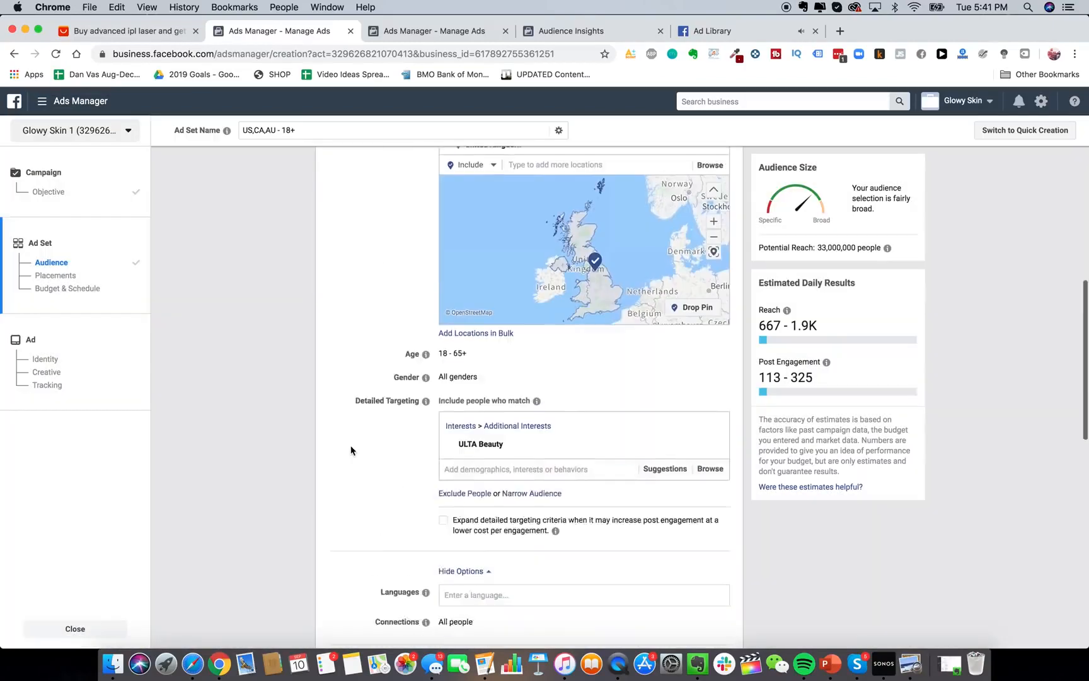
scroll(351, 450, "down", 2)
mouse_move(576, 332)
scroll(509, 320, "up", 1)
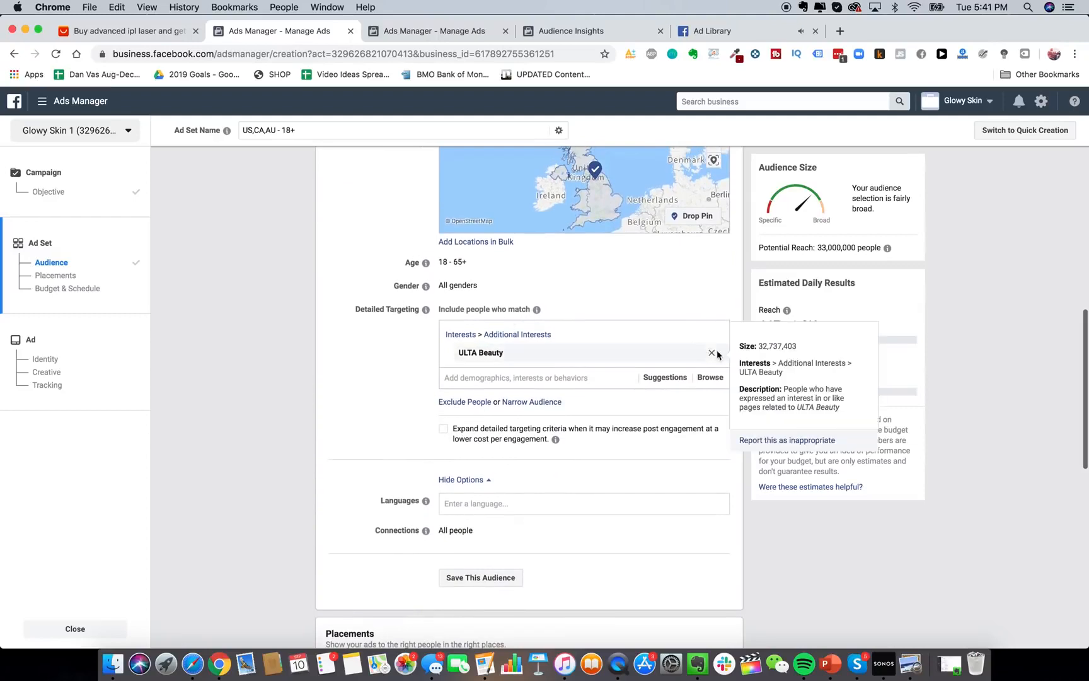
scroll(582, 408, "down", 5)
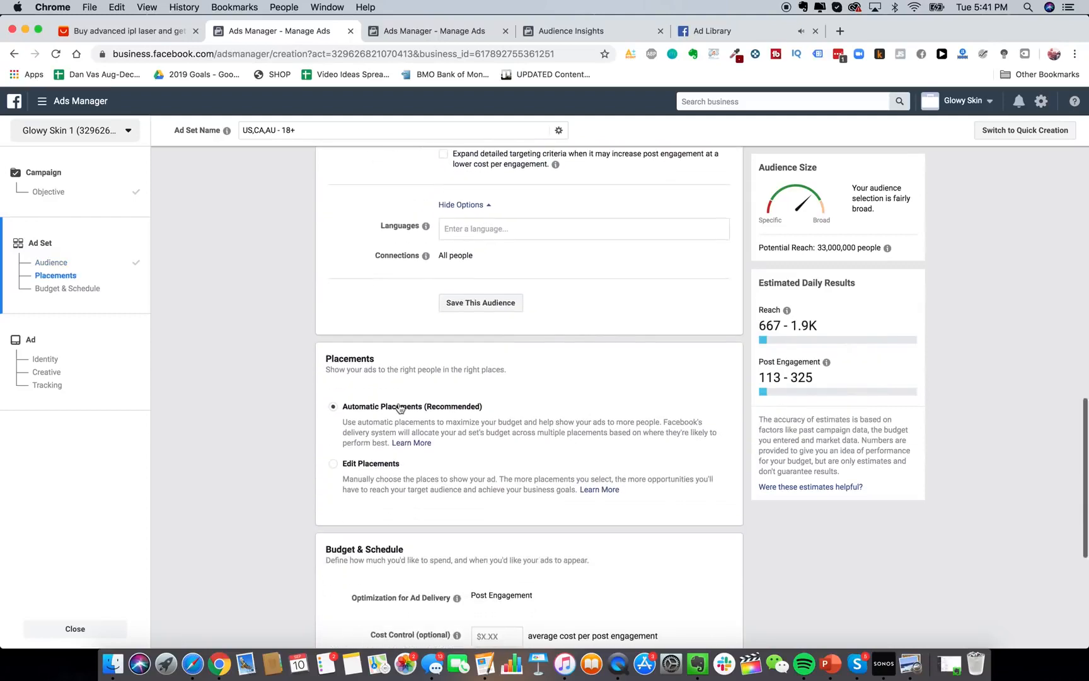
Choose Edit Placements, keeping default Feeds, In-Stream, In-Article and Apps and Sites selections.
left_click(371, 463)
scroll(649, 501, "down", 3)
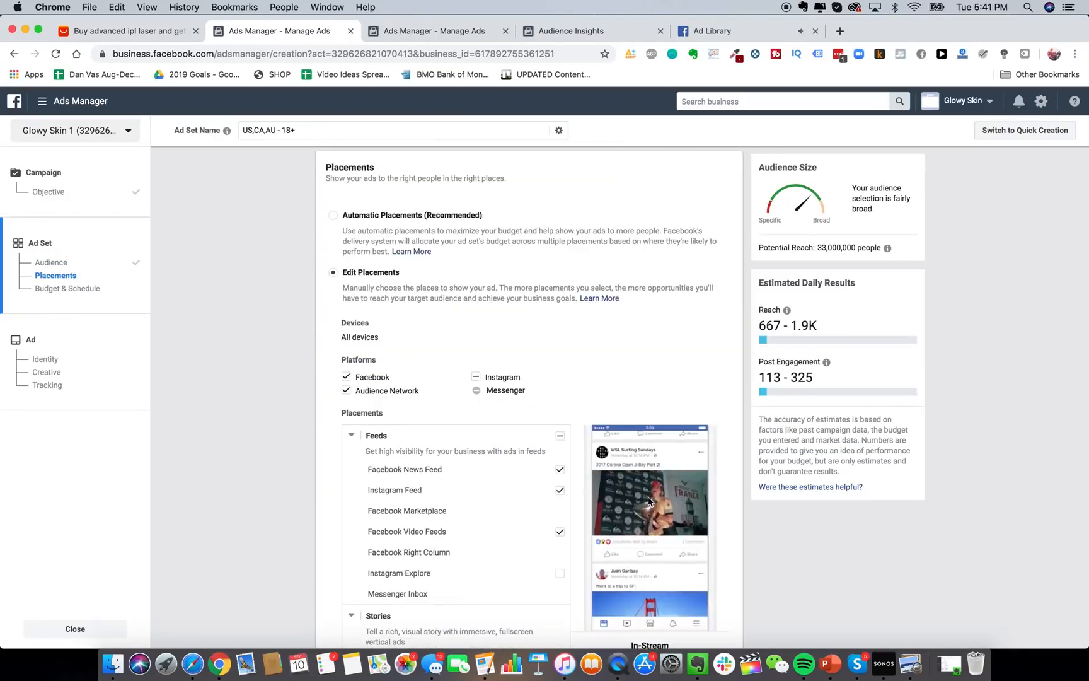
scroll(649, 499, "down", 5)
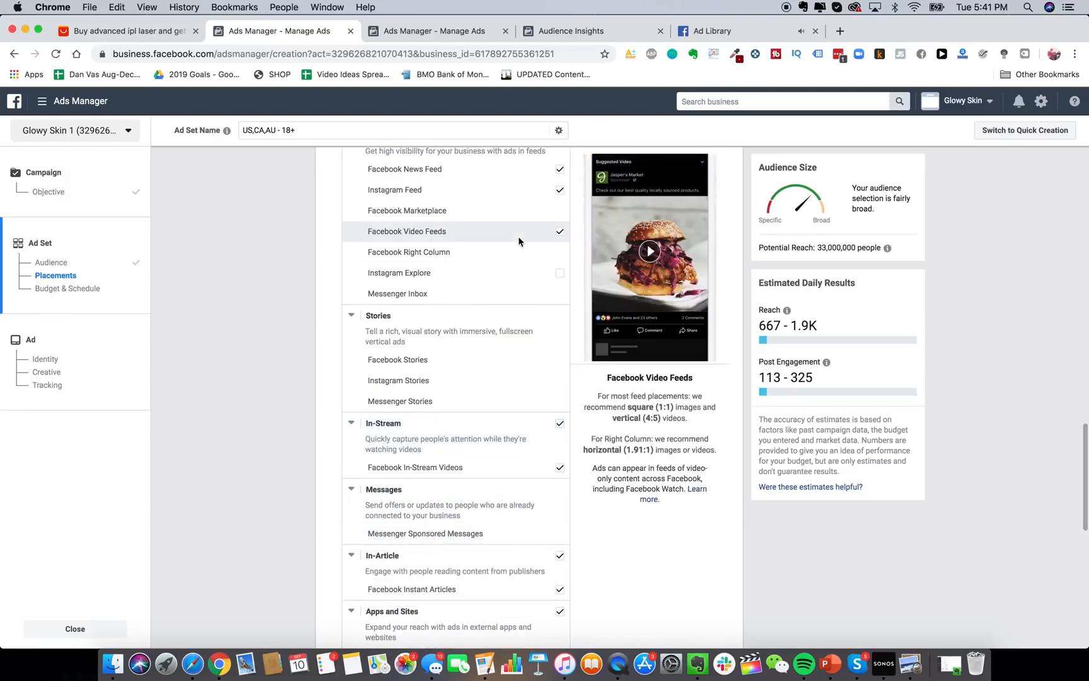
scroll(554, 345, "down", 3)
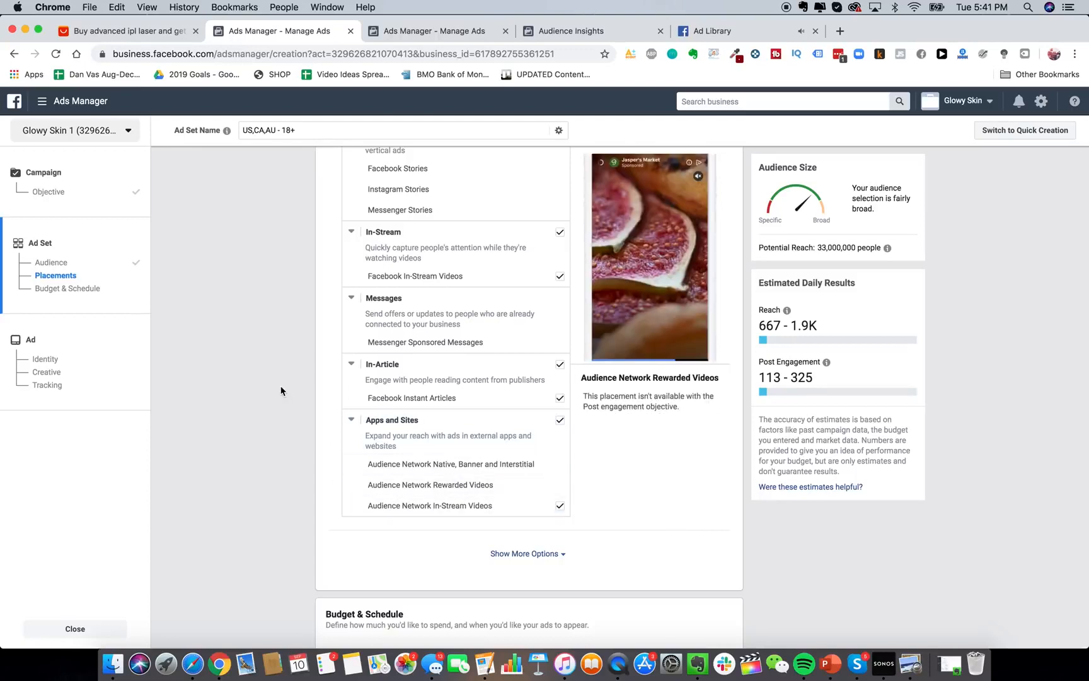
scroll(282, 390, "up", 1)
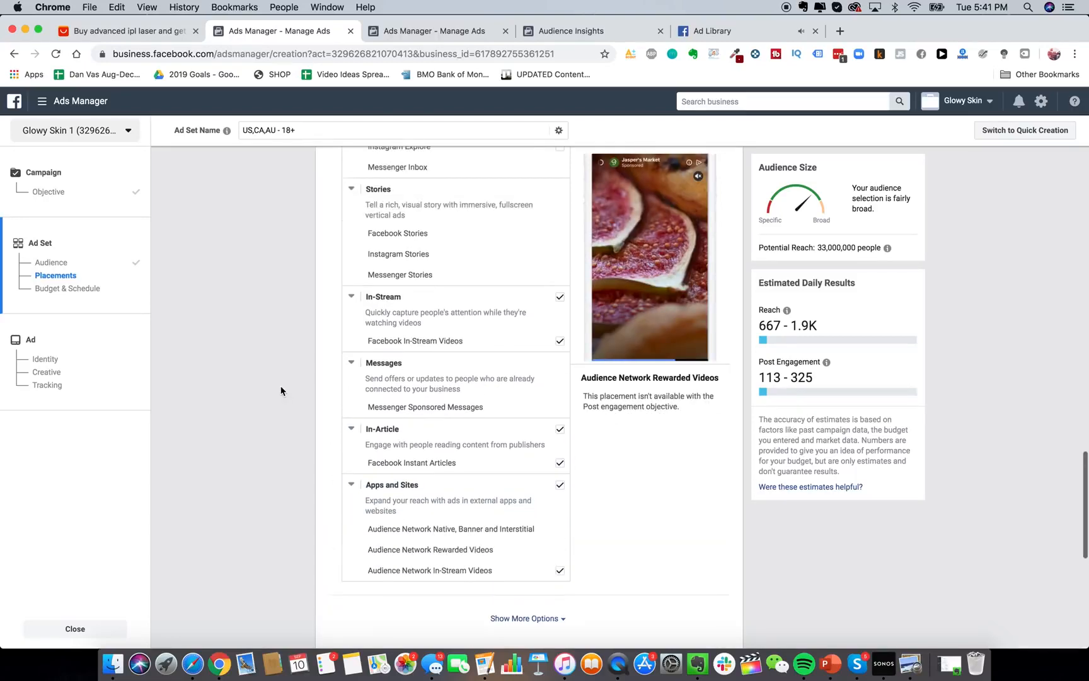
scroll(308, 480, "down", 3)
scroll(308, 480, "up", 3)
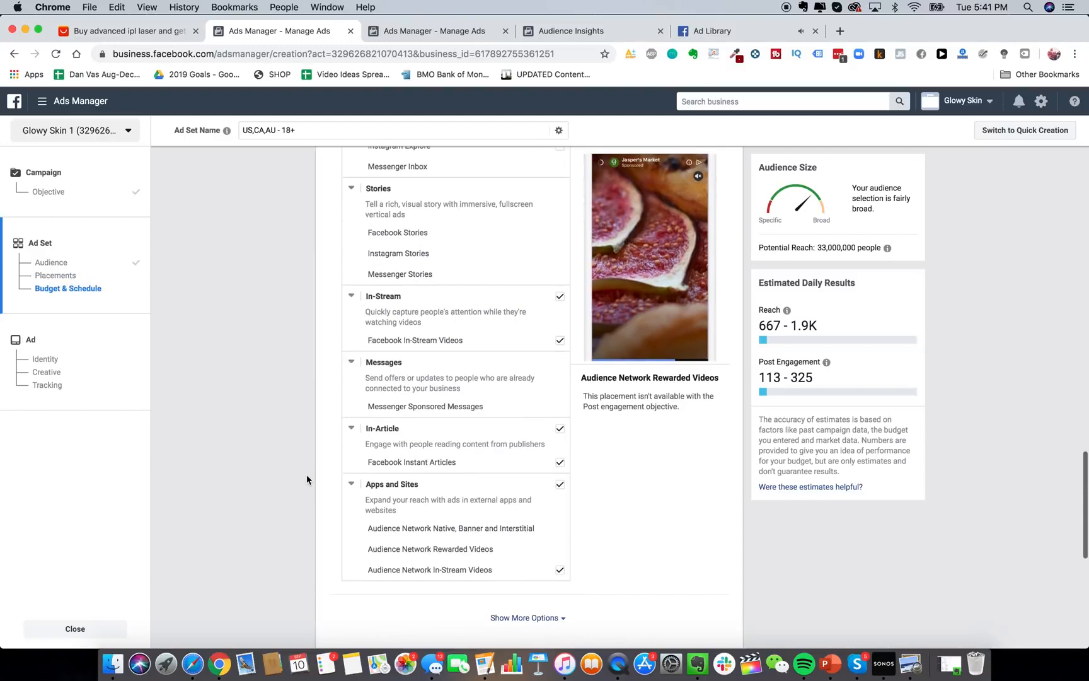
scroll(306, 474, "up", 10)
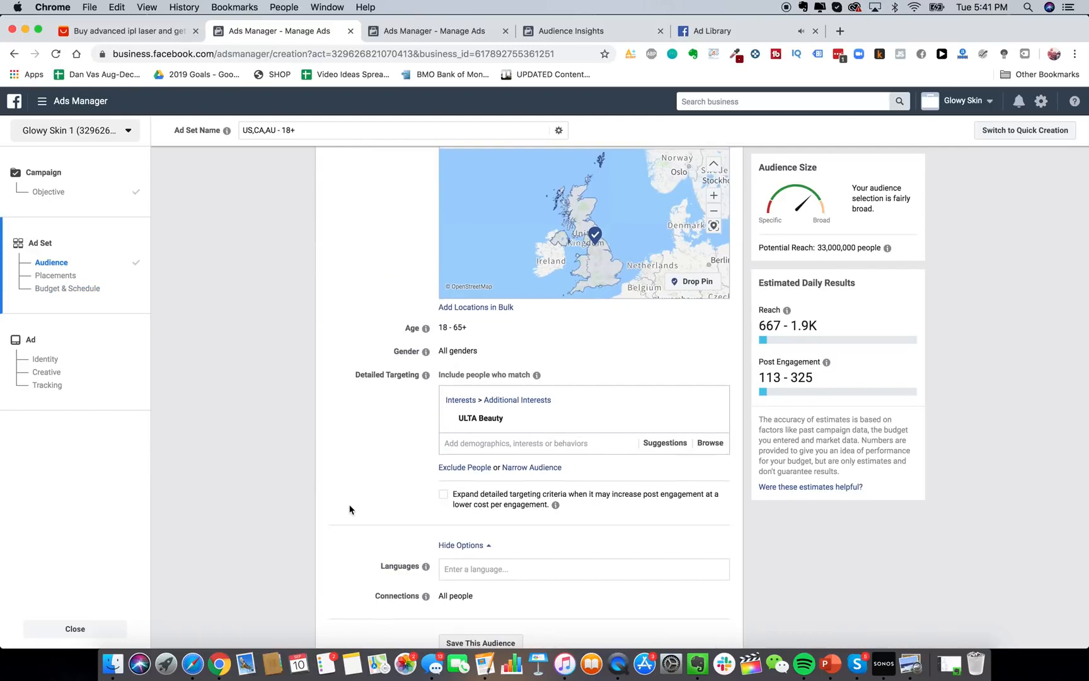
scroll(350, 509, "up", 4)
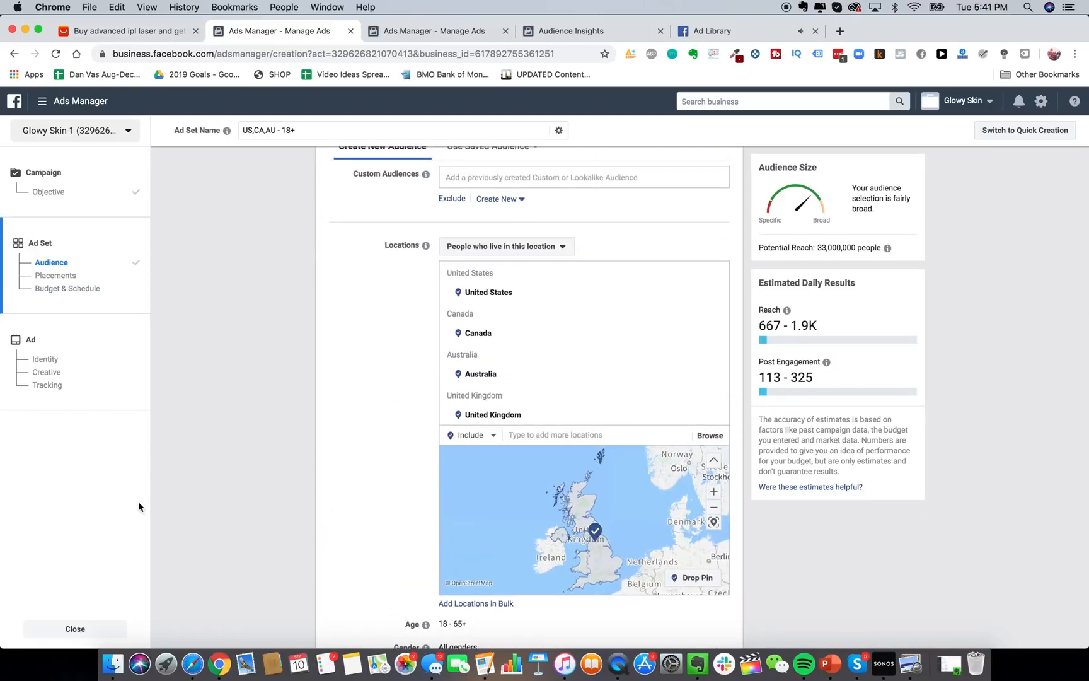
Discard the unsaved ad set and start a new campaign with the Conversions objective.
left_click(79, 628)
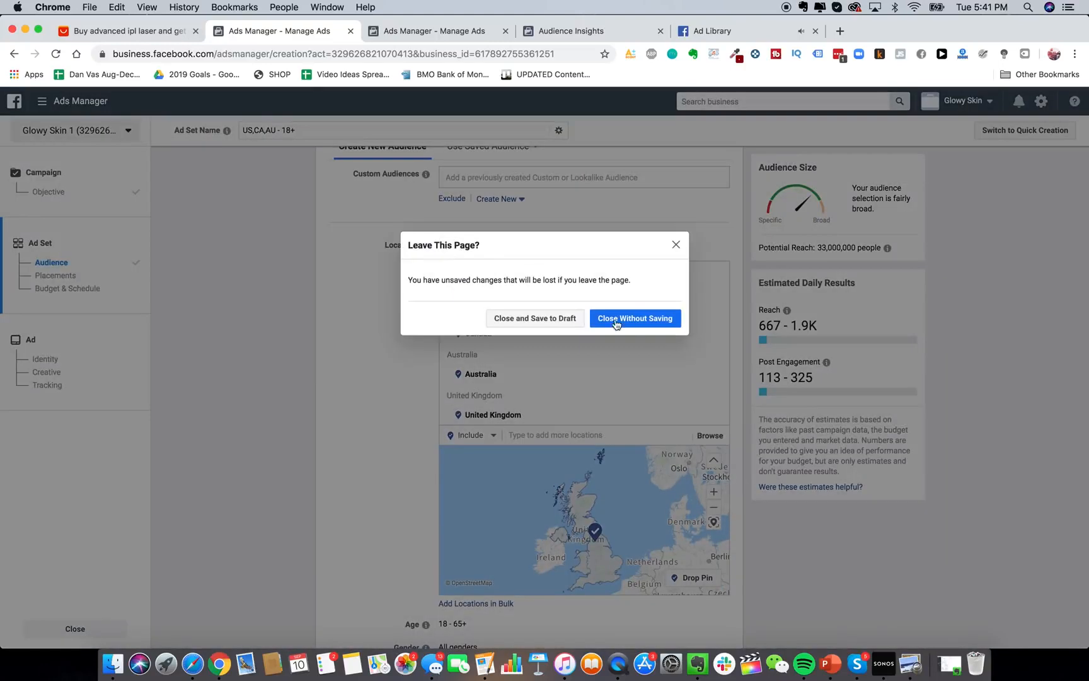
left_click(599, 325)
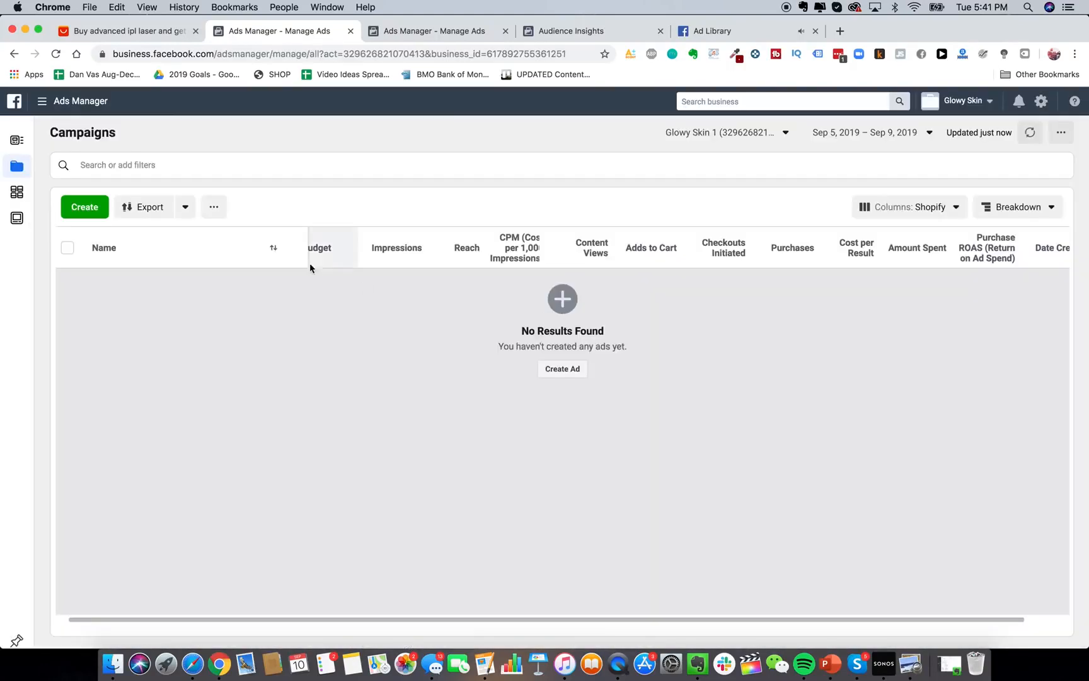
left_click(562, 369)
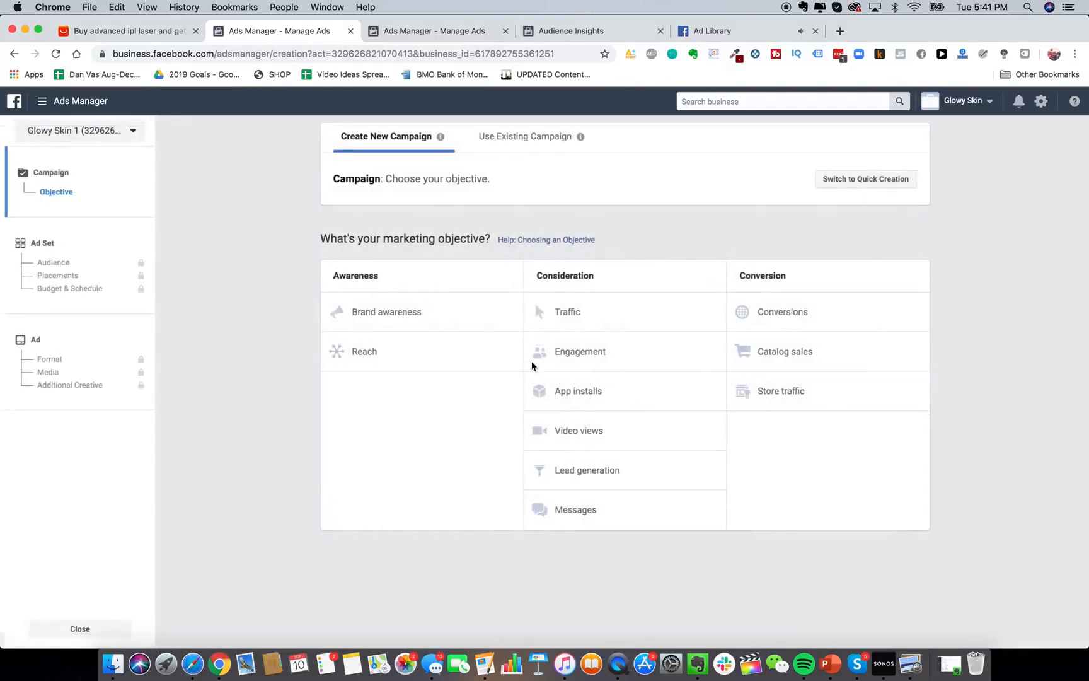
left_click(787, 312)
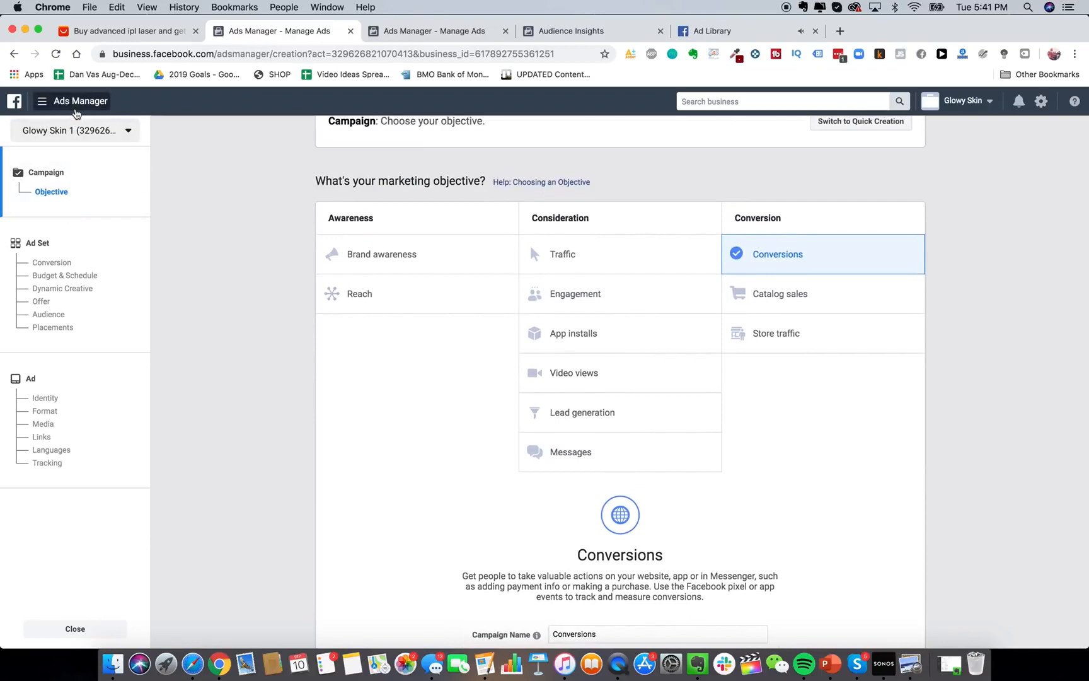
Go to Page Posts from the Ads Manager menu, leaving the unsaved campaign.
left_click(76, 104)
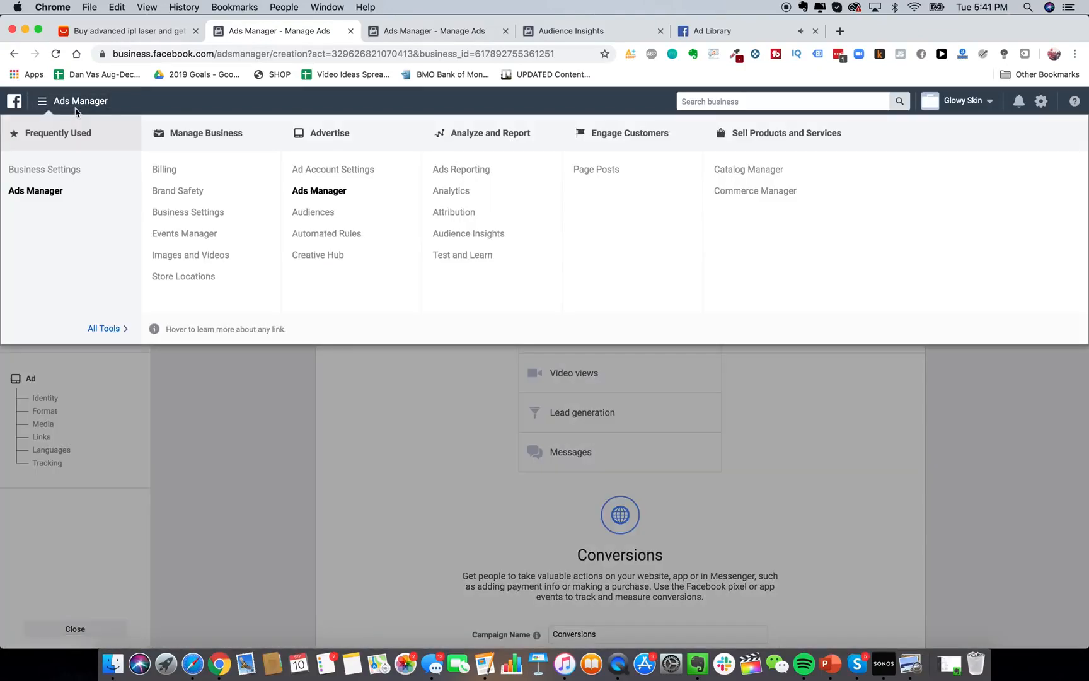
left_click(595, 170)
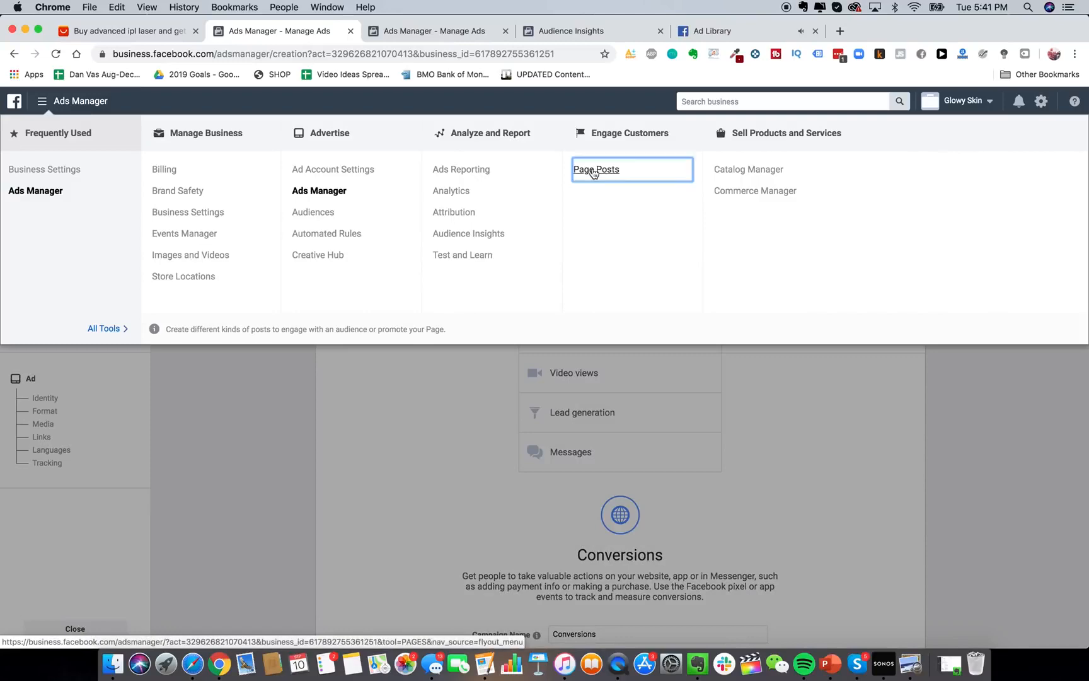
left_click(648, 306)
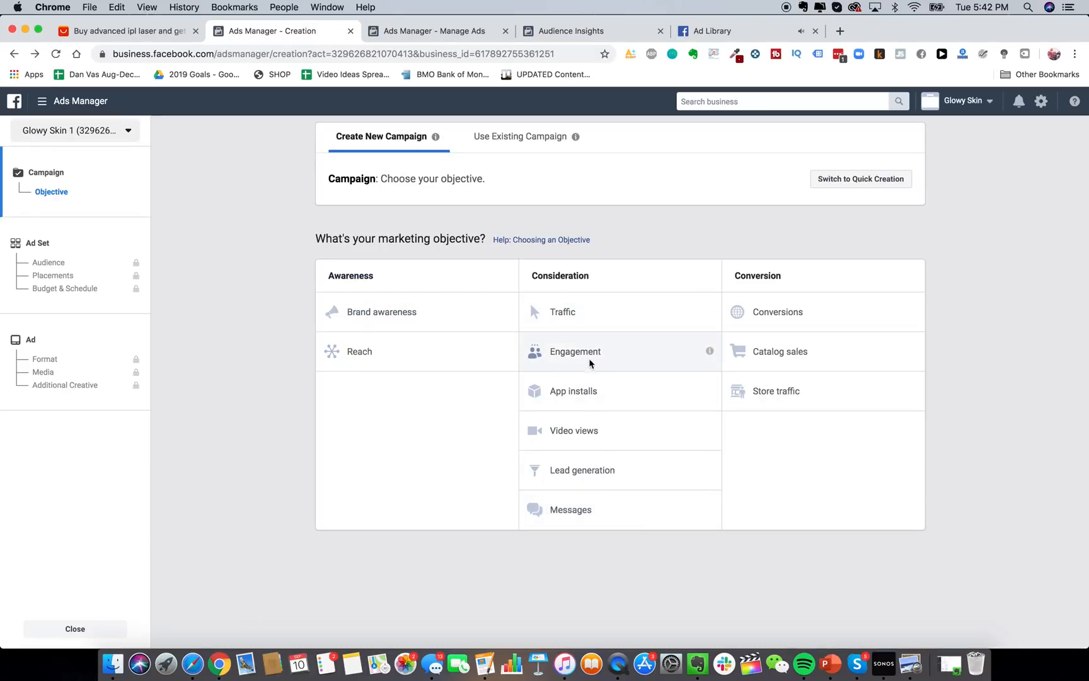
Choose Conversions as the objective and check the default campaign name 'Conversions'.
left_click(817, 318)
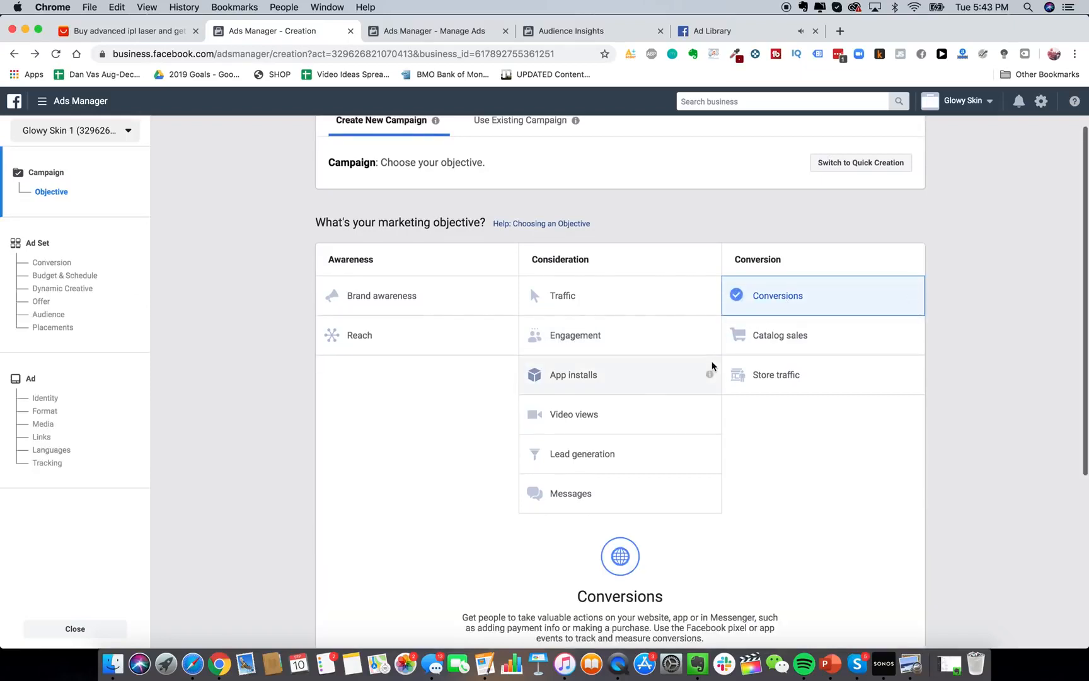
scroll(783, 418, "down", 3)
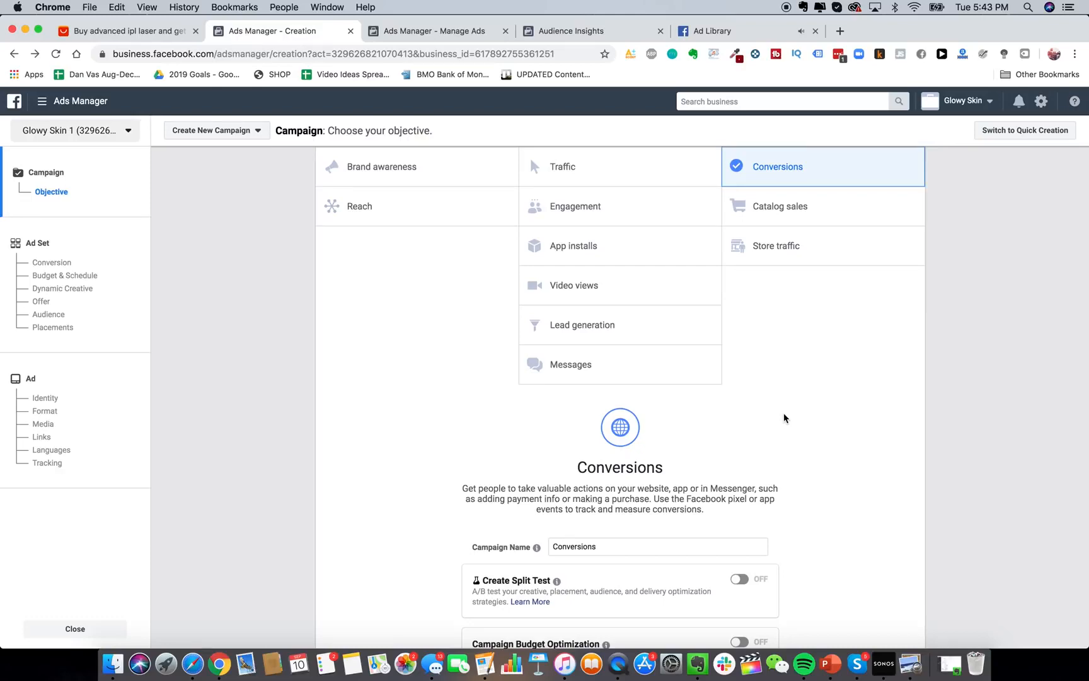
Go to ads.google.com in a new tab and load the All campaigns overview.
key("super+t")
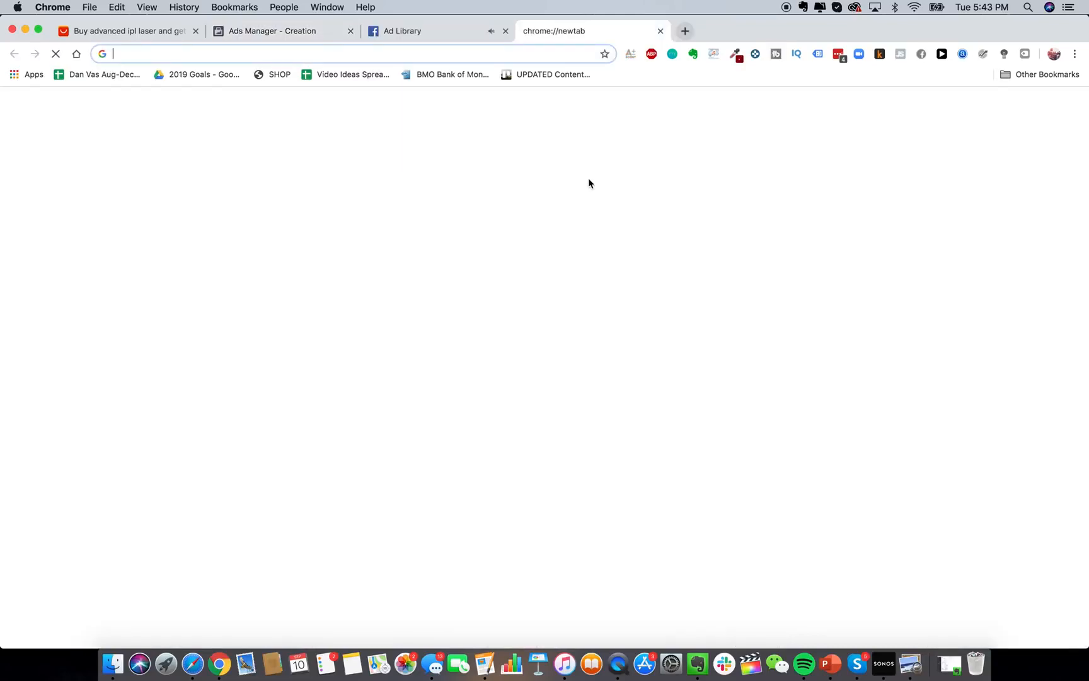
type("ads.google.com")
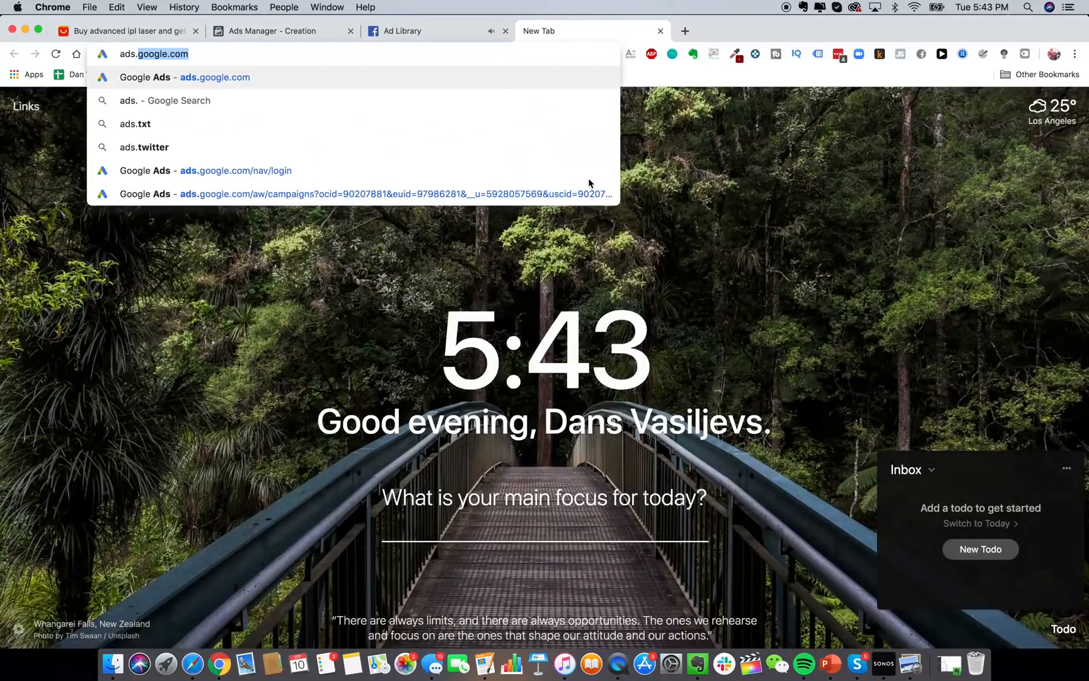
key("Return")
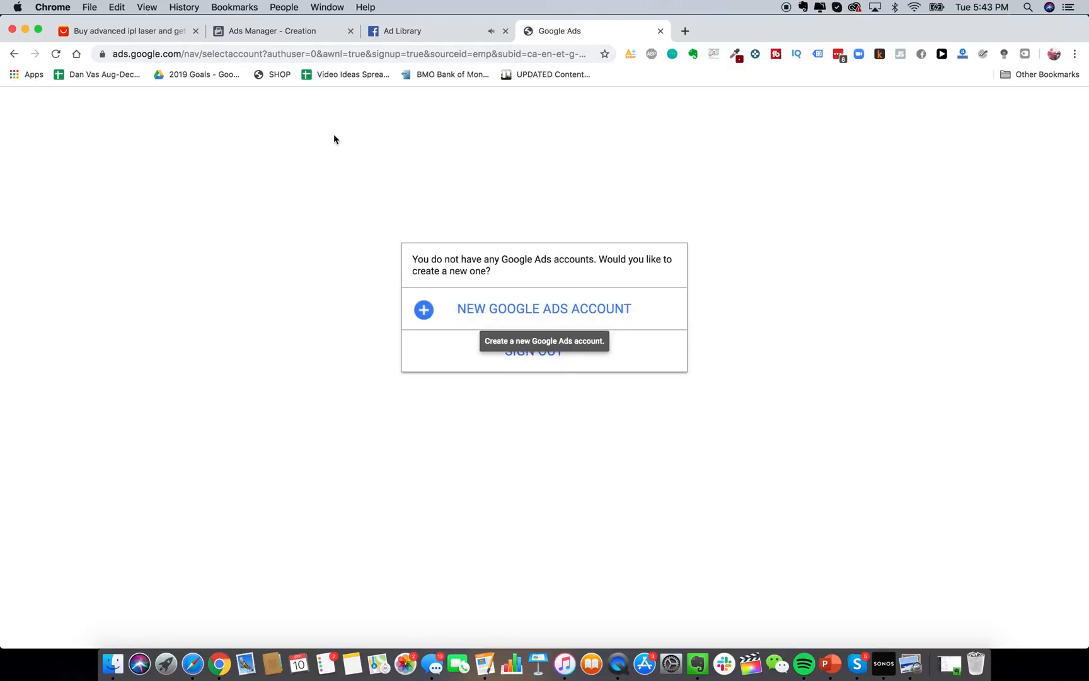
left_click(470, 54)
type("ads")
key("Return")
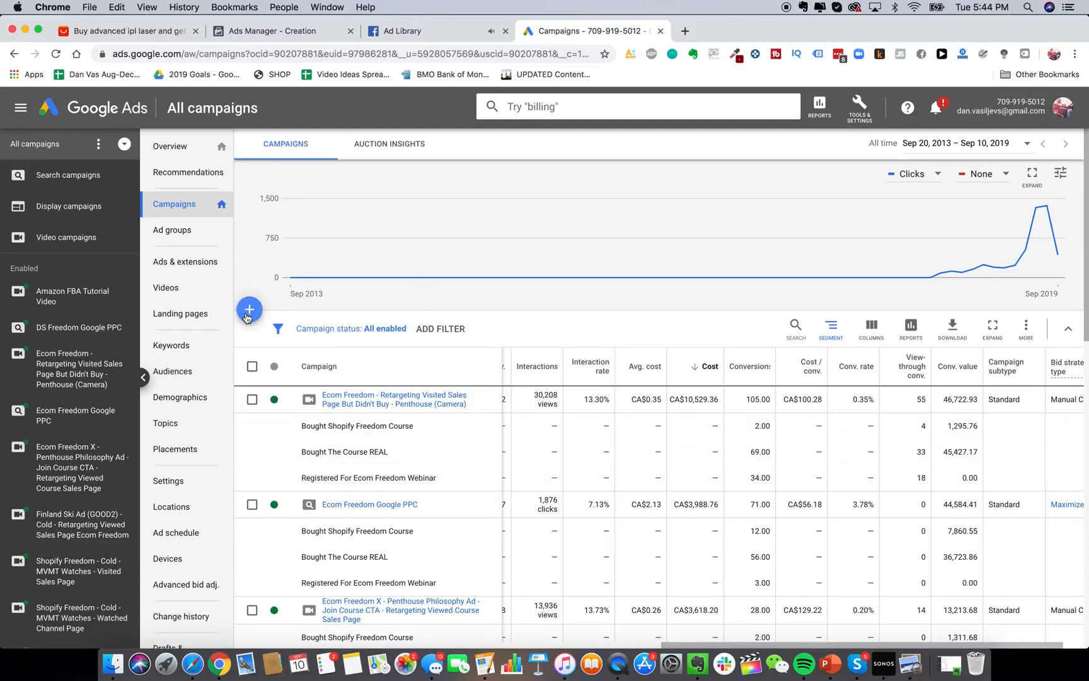
Search Google for 'jawline me', review the Jawzrsize ad, and return to Google Ads.
left_click(685, 32)
type("jawline me")
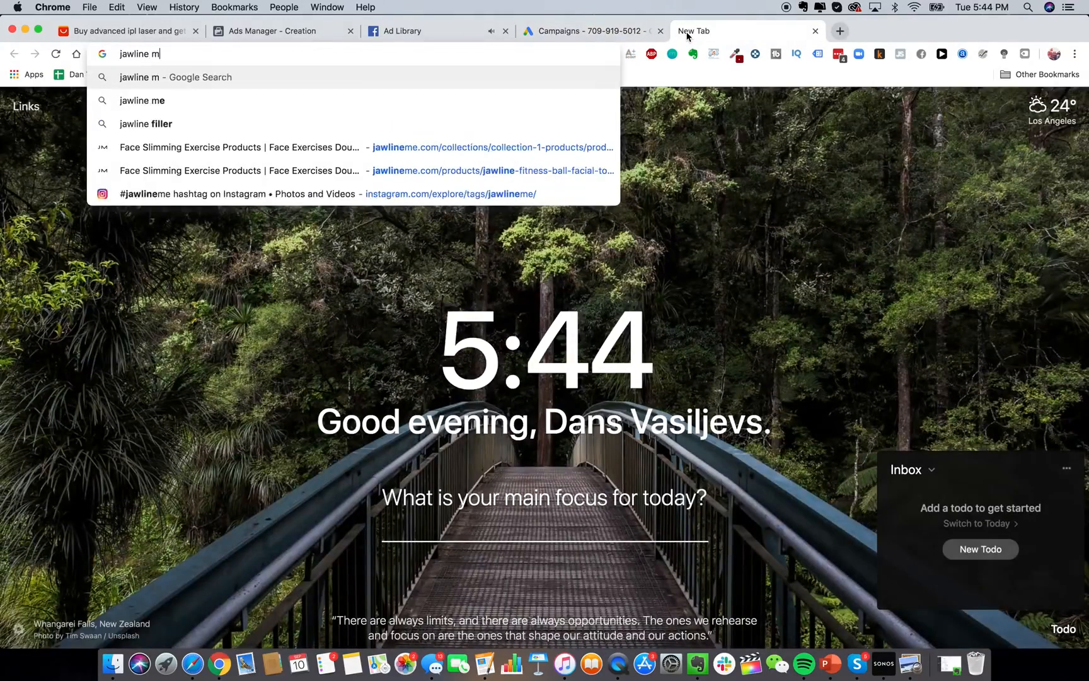
key("Return")
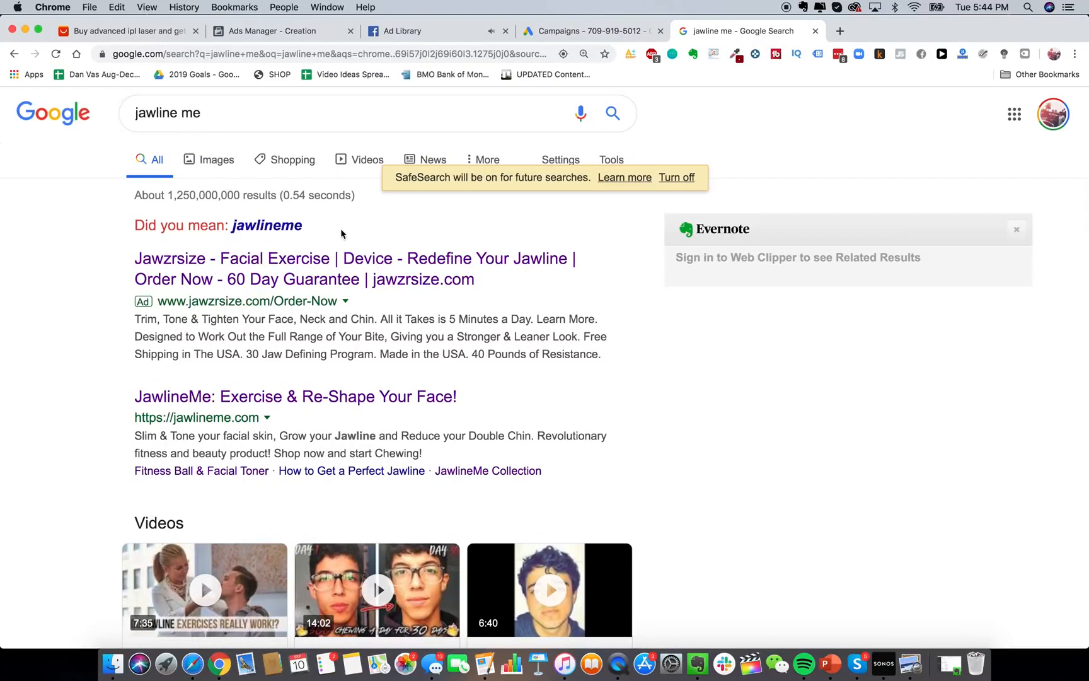
scroll(340, 230, "down", 1)
scroll(211, 253, "up", 1)
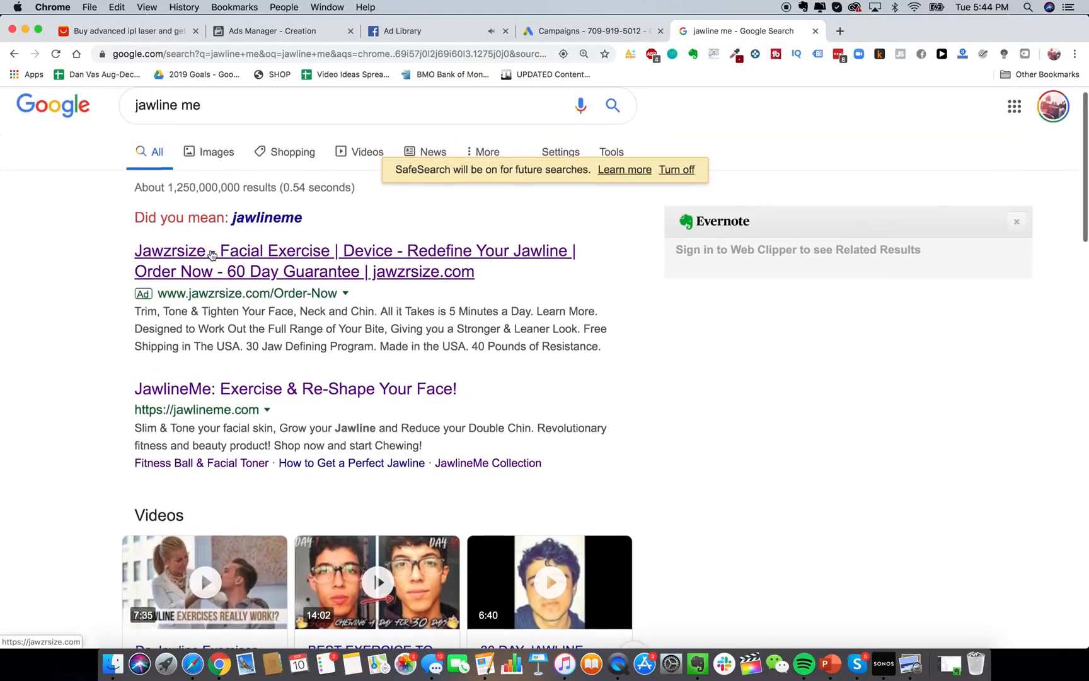
double_click(190, 105)
left_click(34, 311)
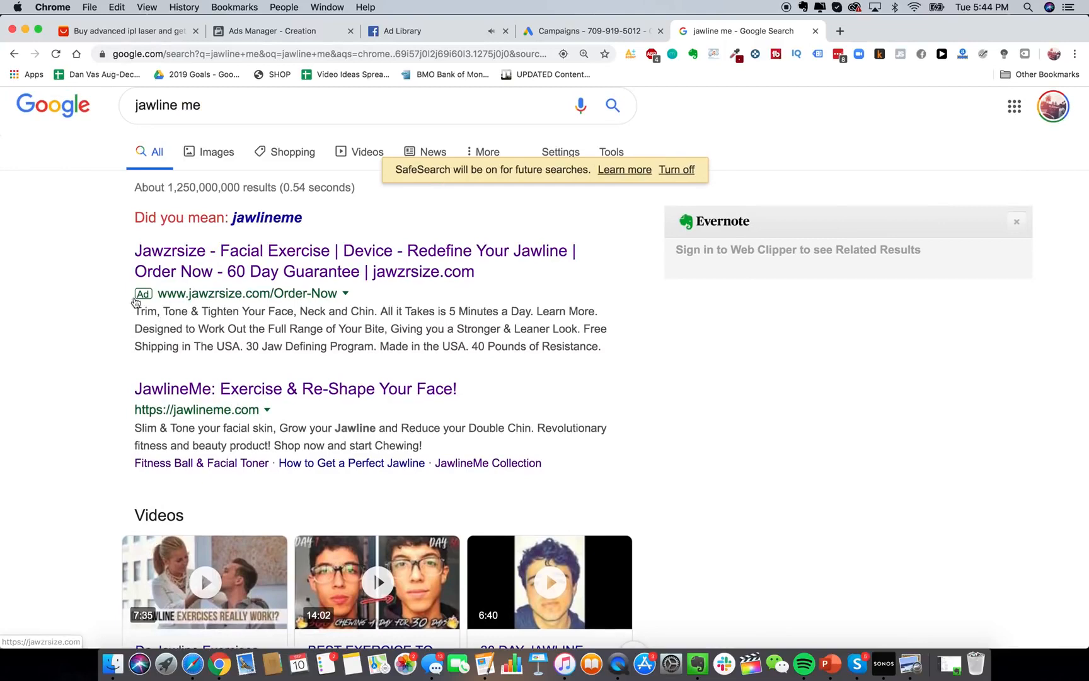
scroll(340, 328, "down", 3)
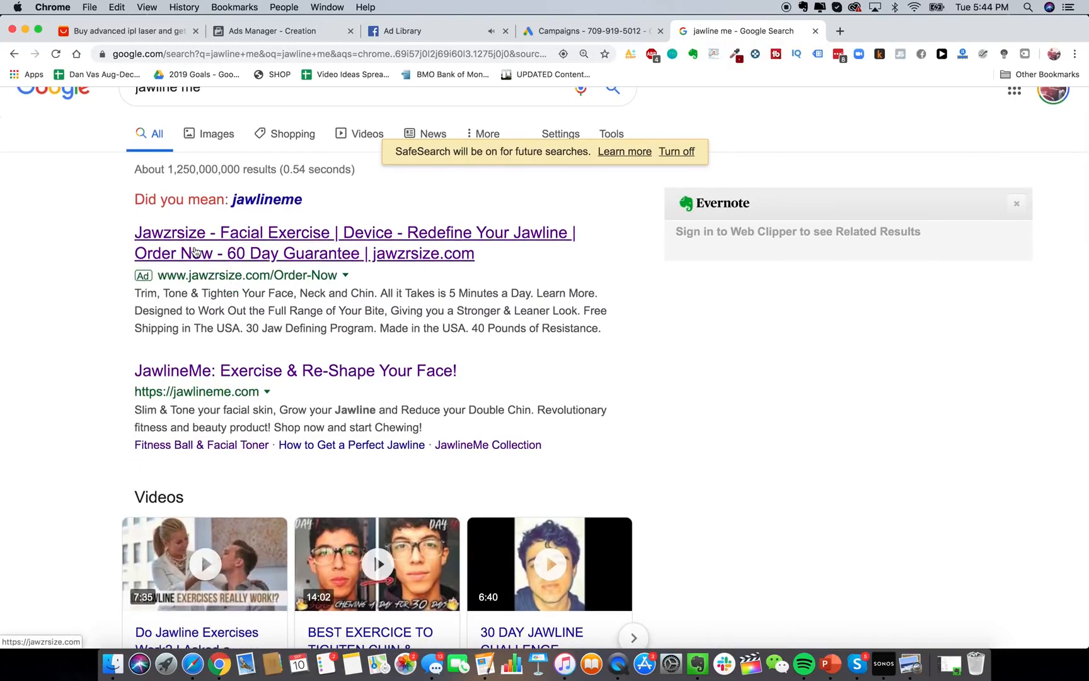
scroll(295, 341, "down", 5)
scroll(333, 332, "up", 9)
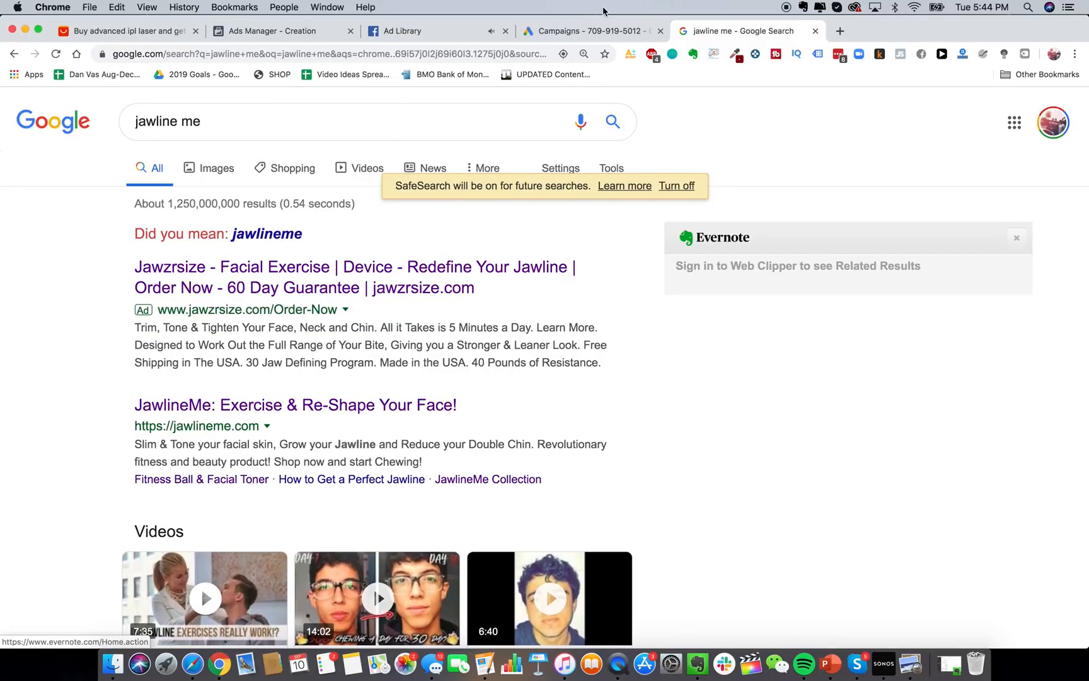
left_click(592, 34)
Create a new Website traffic Search campaign, then select the query in the search tab.
left_click(243, 309)
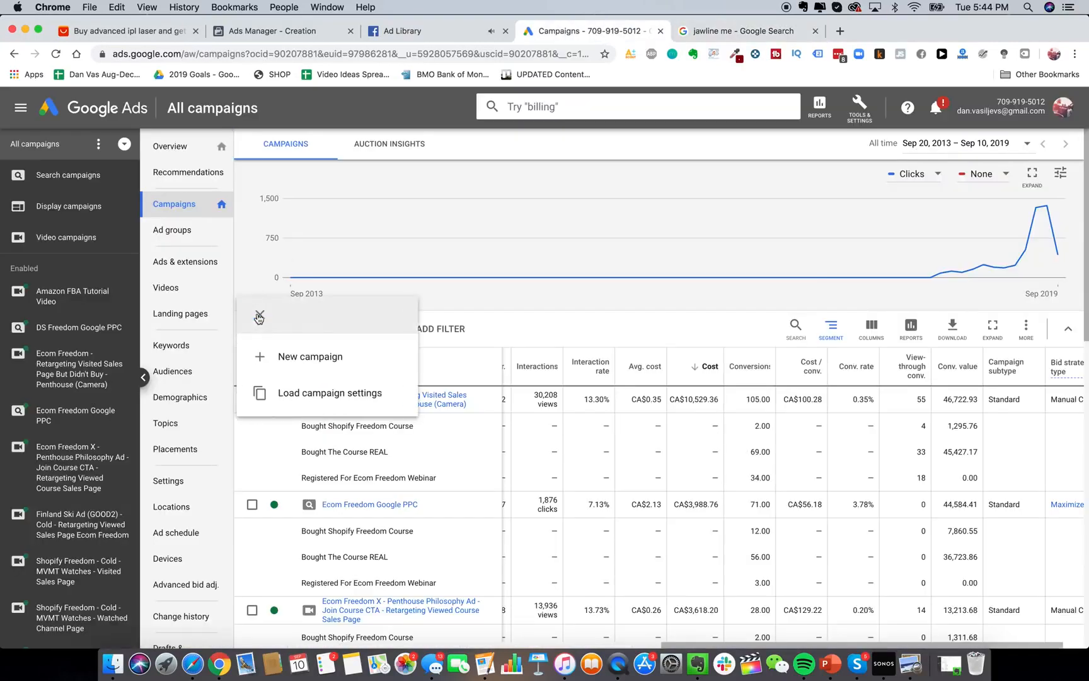
left_click(292, 357)
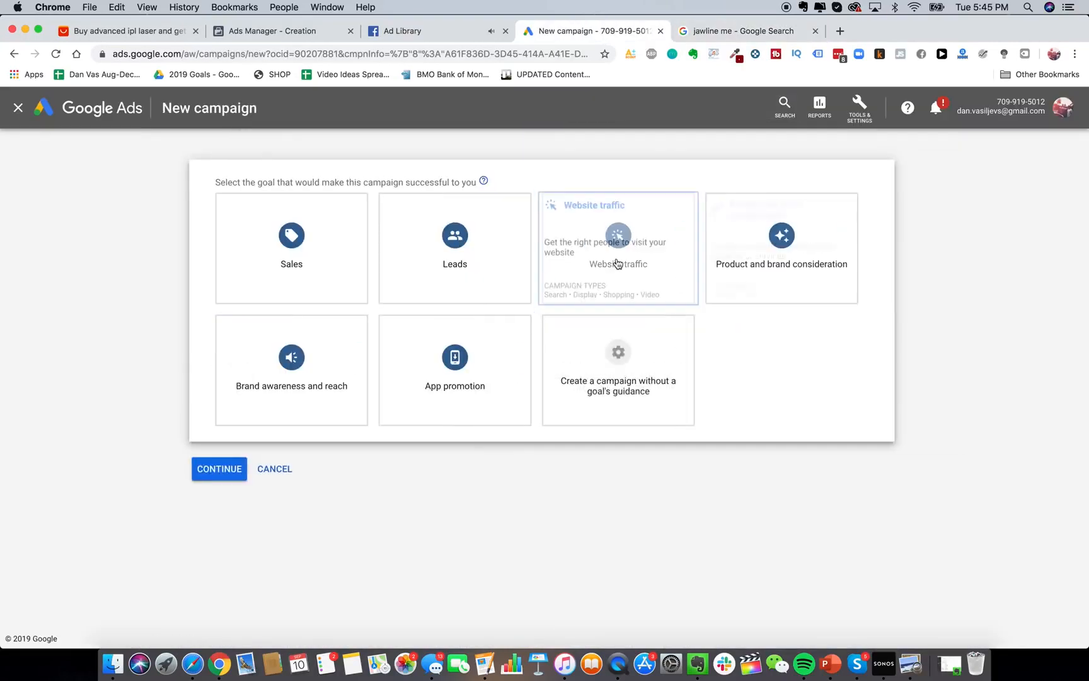
left_click(617, 258)
left_click(271, 529)
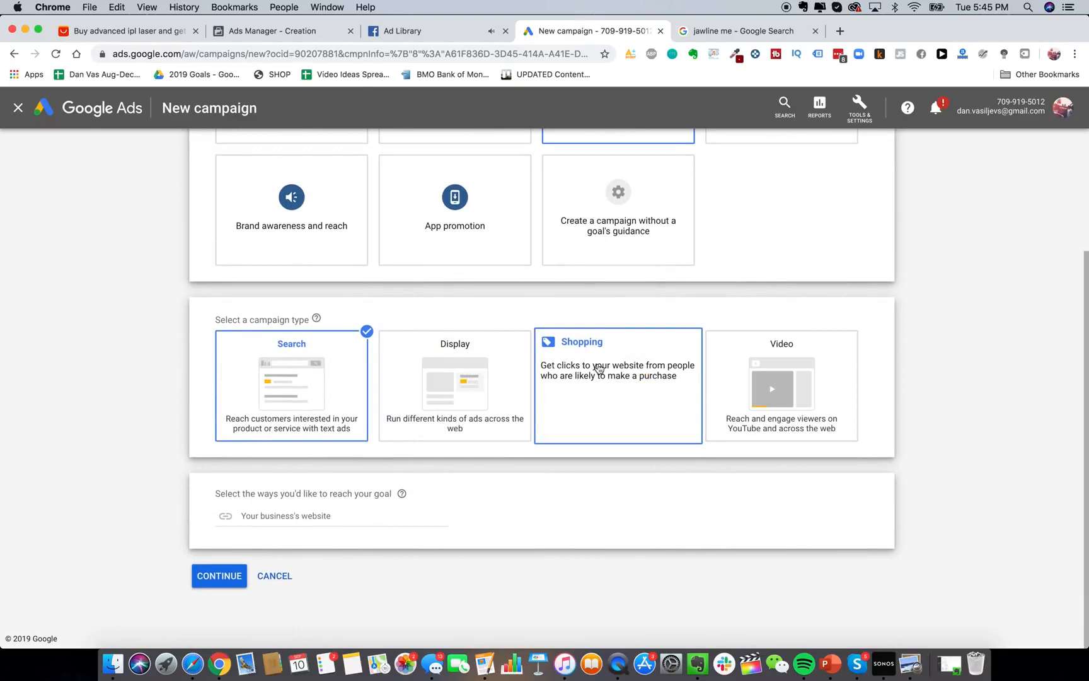
left_click(713, 33)
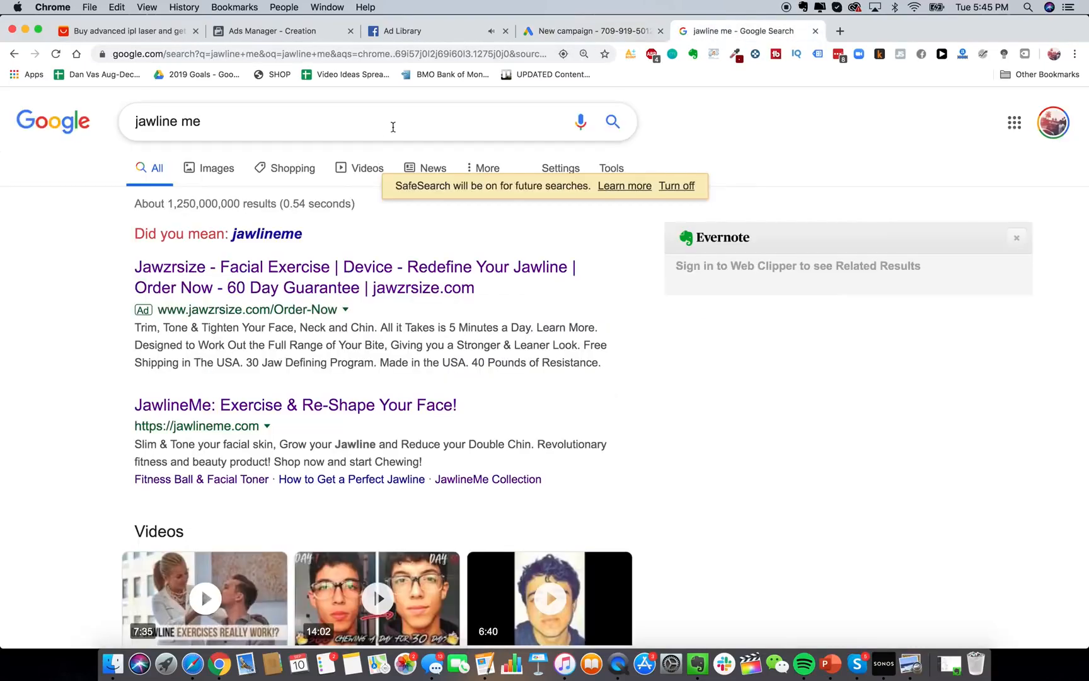
triple_click(390, 121)
Search Google for 'google shopping' and return to the new campaign draft.
type("google shopping")
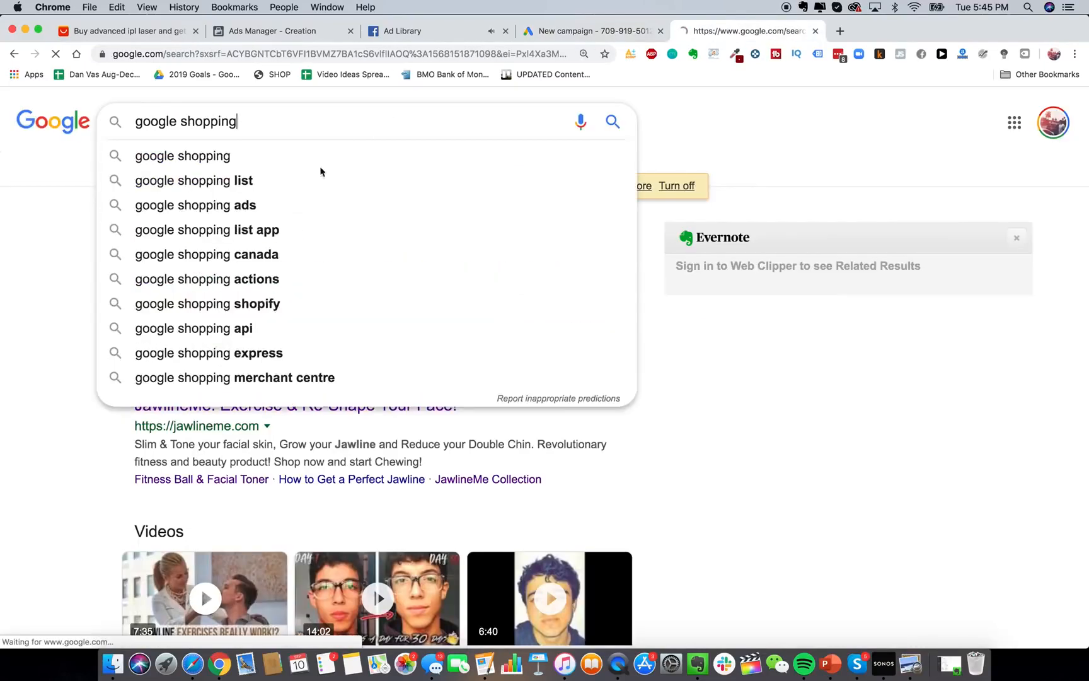
key("Return")
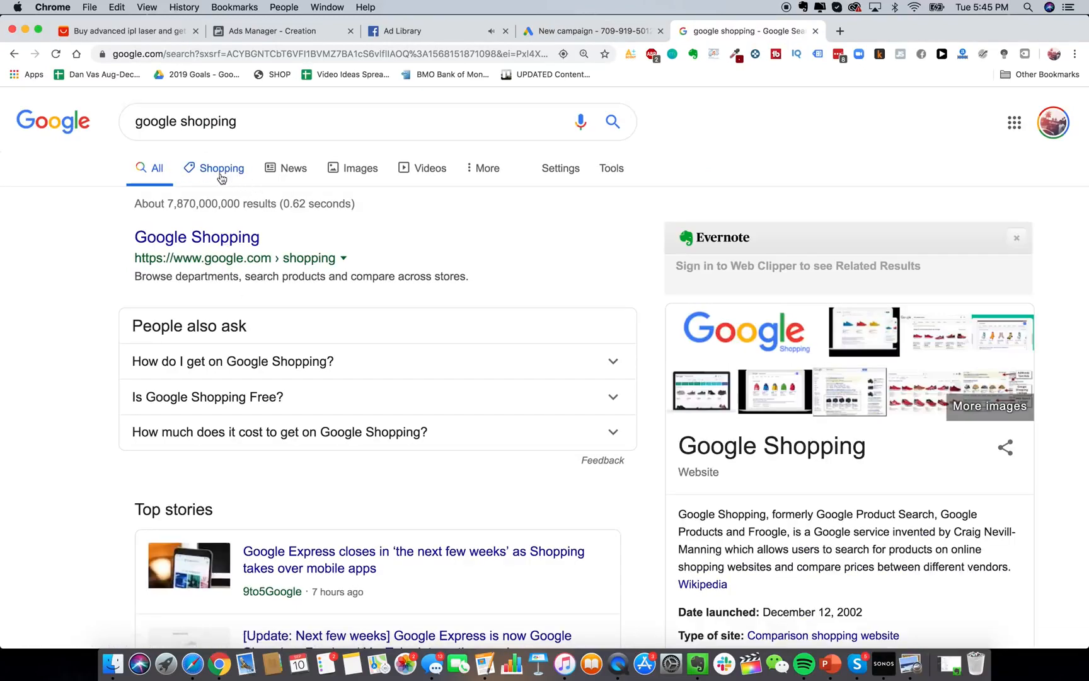
left_click(550, 33)
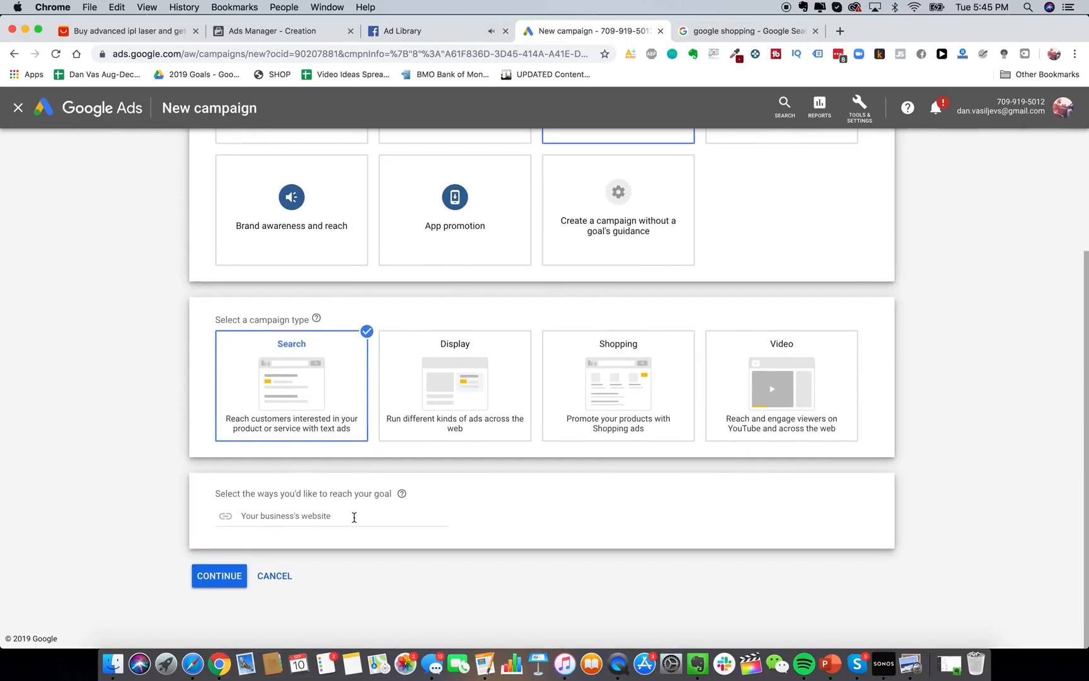
Continue to Search settings, exclude the Display Network, and name the campaign 'Glowy Skin Search PPC'.
left_click(354, 516)
left_click(226, 576)
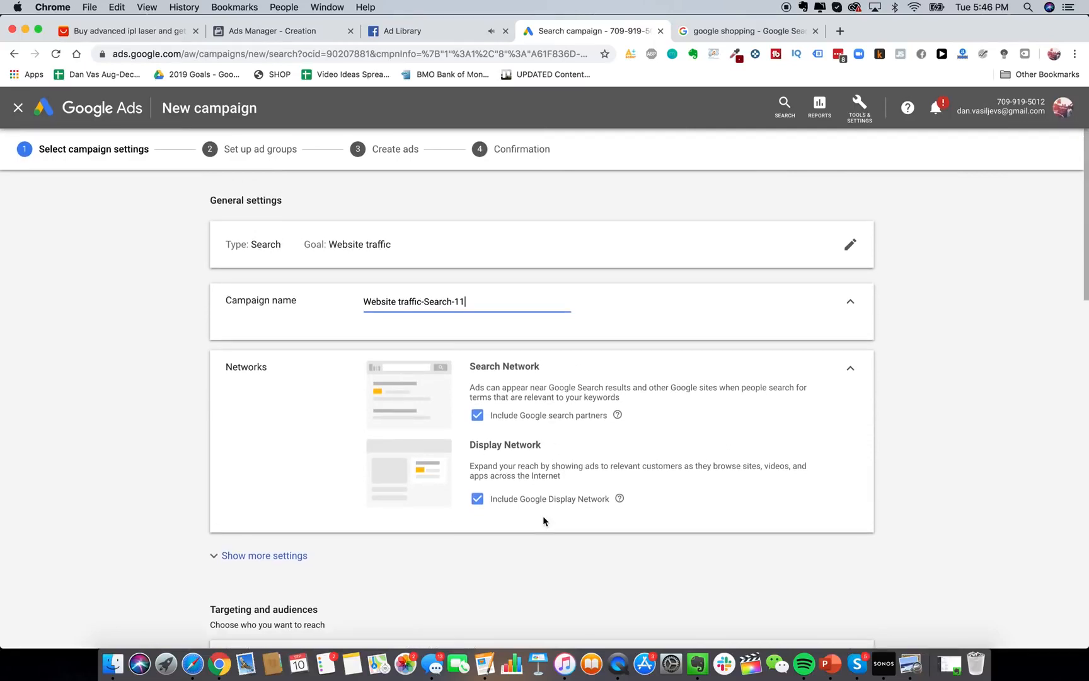
left_click(501, 501)
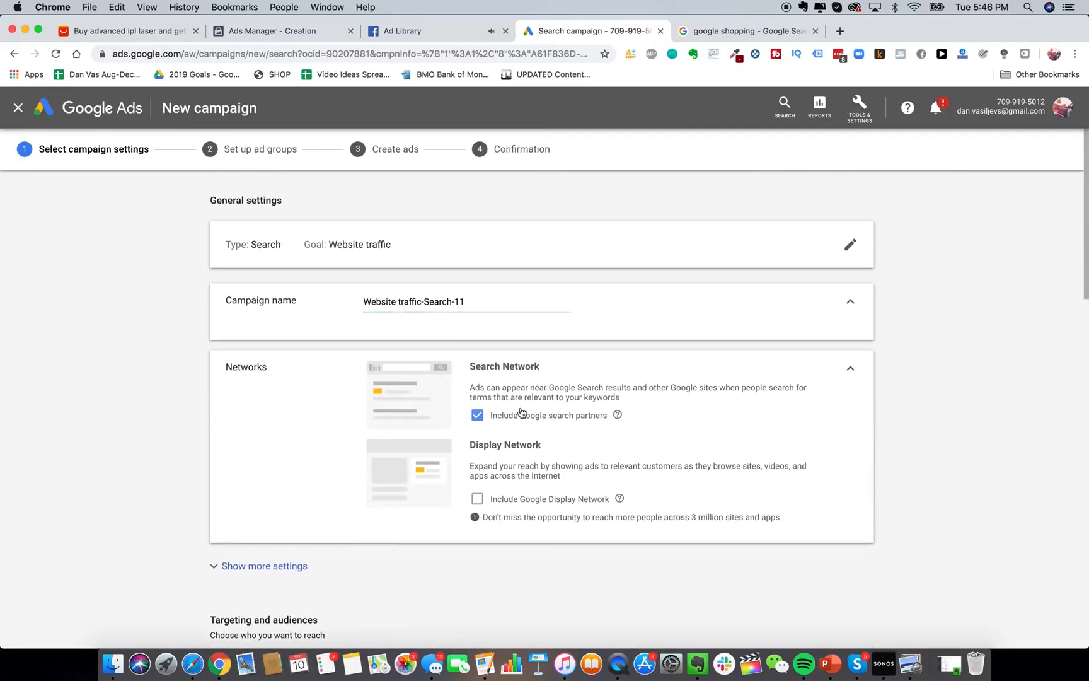
triple_click(407, 301)
type("Glowy Skin")
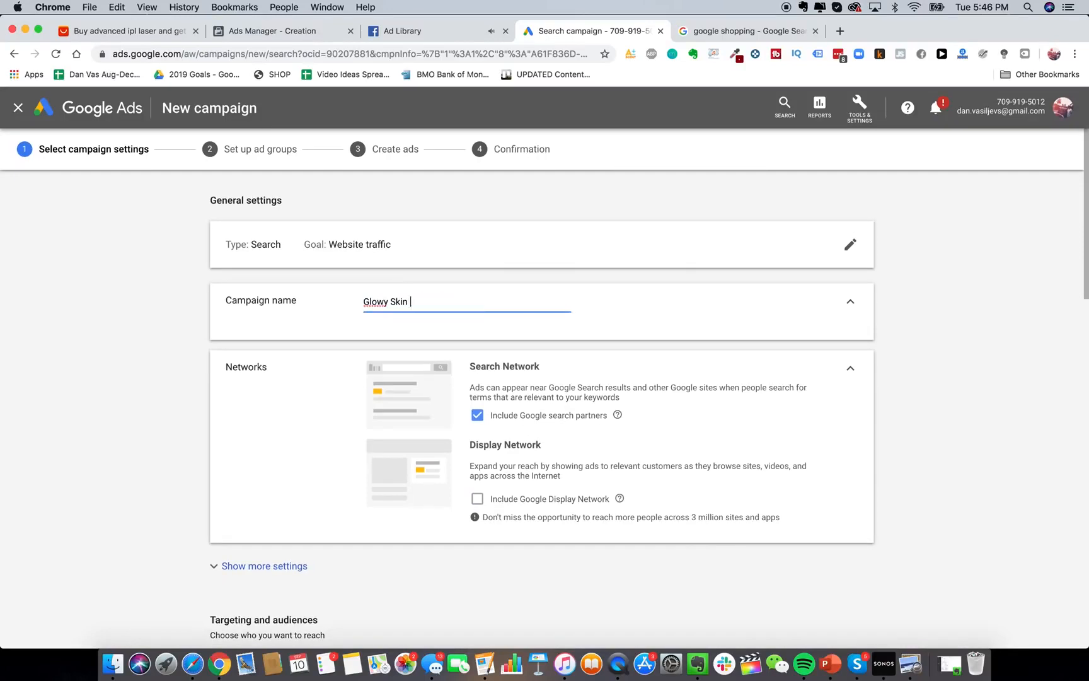
type(" Search PPC")
scroll(304, 481, "down", 5)
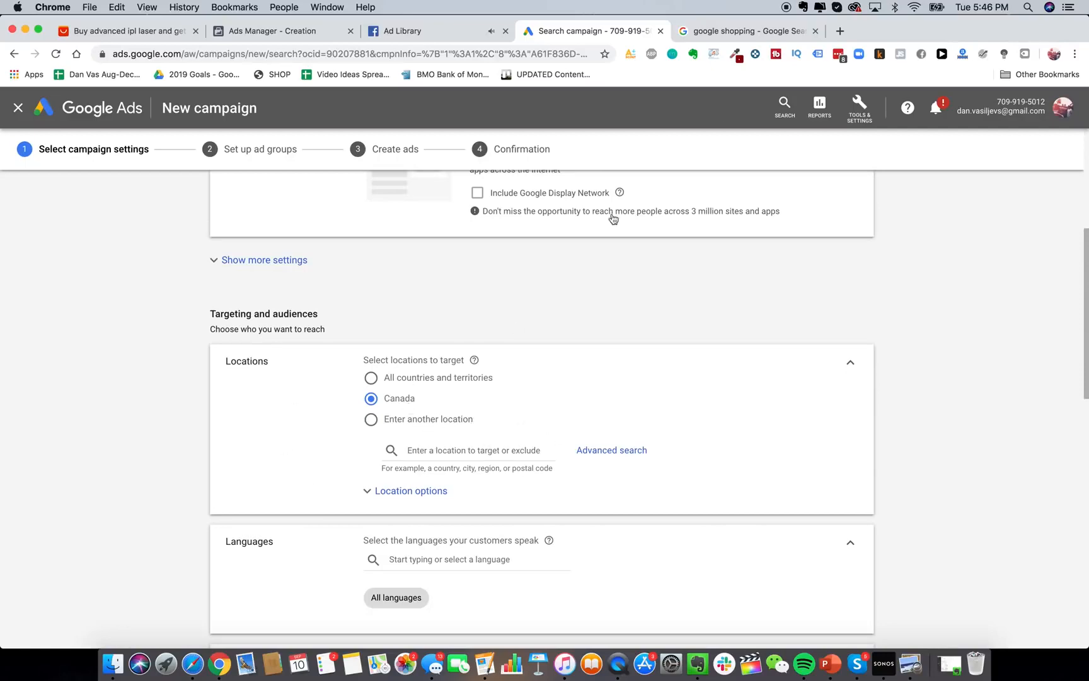
Search Google for 'epacket countries' to check supported countries, then return to the campaign.
left_click(840, 36)
type("epacket c")
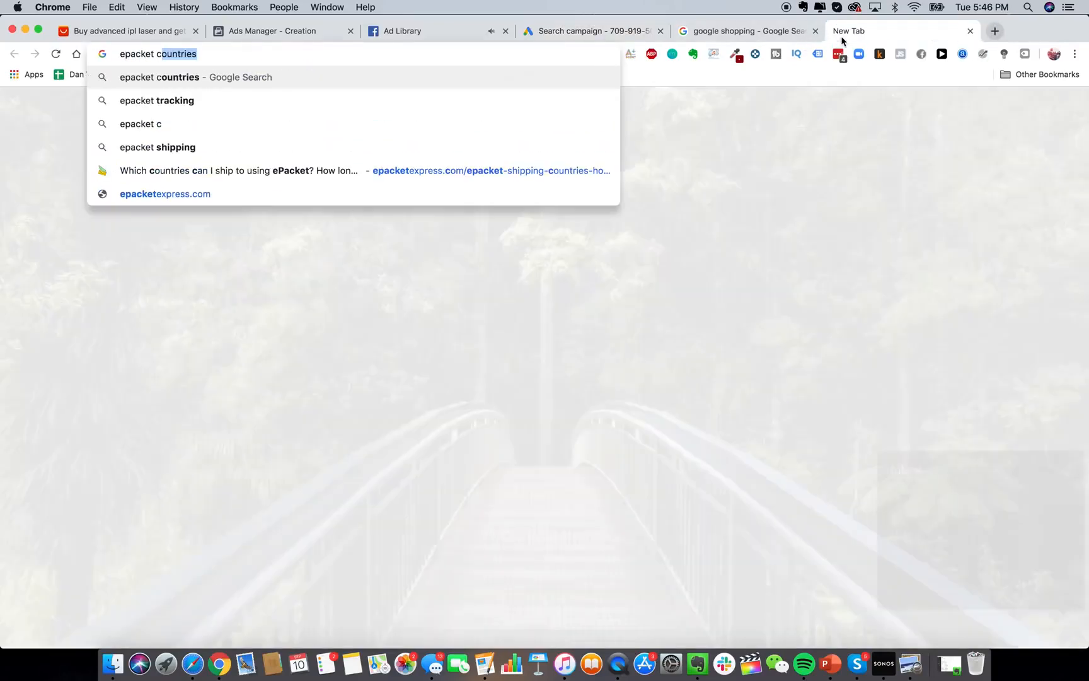
type("ountries")
key("Return")
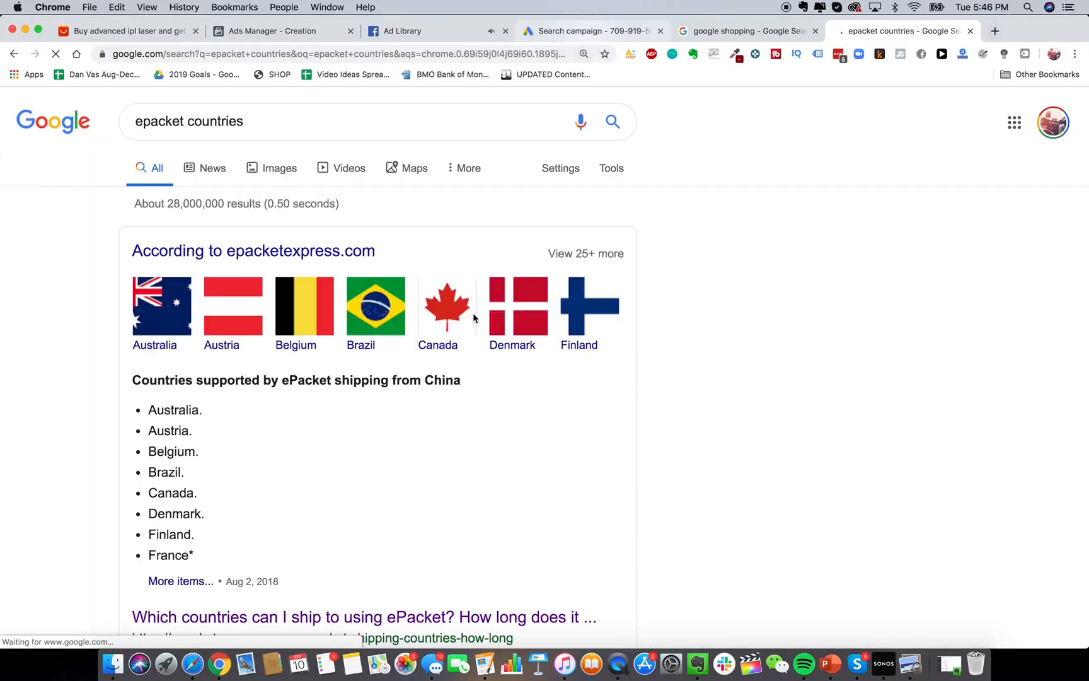
scroll(469, 353, "down", 2)
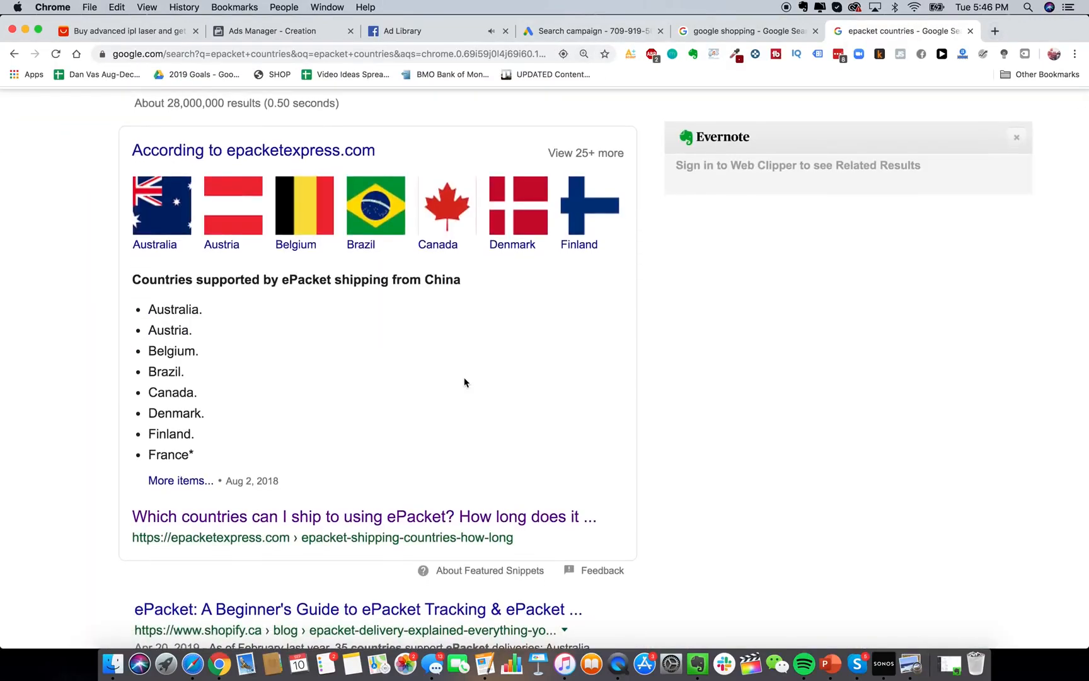
left_click(589, 33)
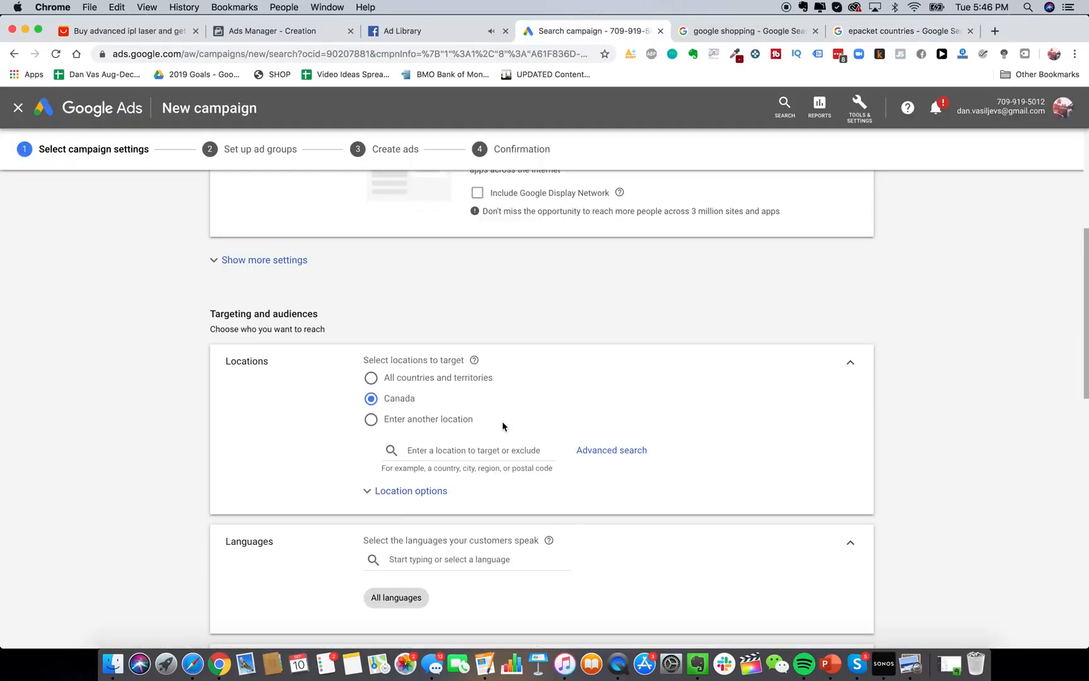
Enter an average daily budget of 20 for the Search campaign.
scroll(488, 379, "down", 5)
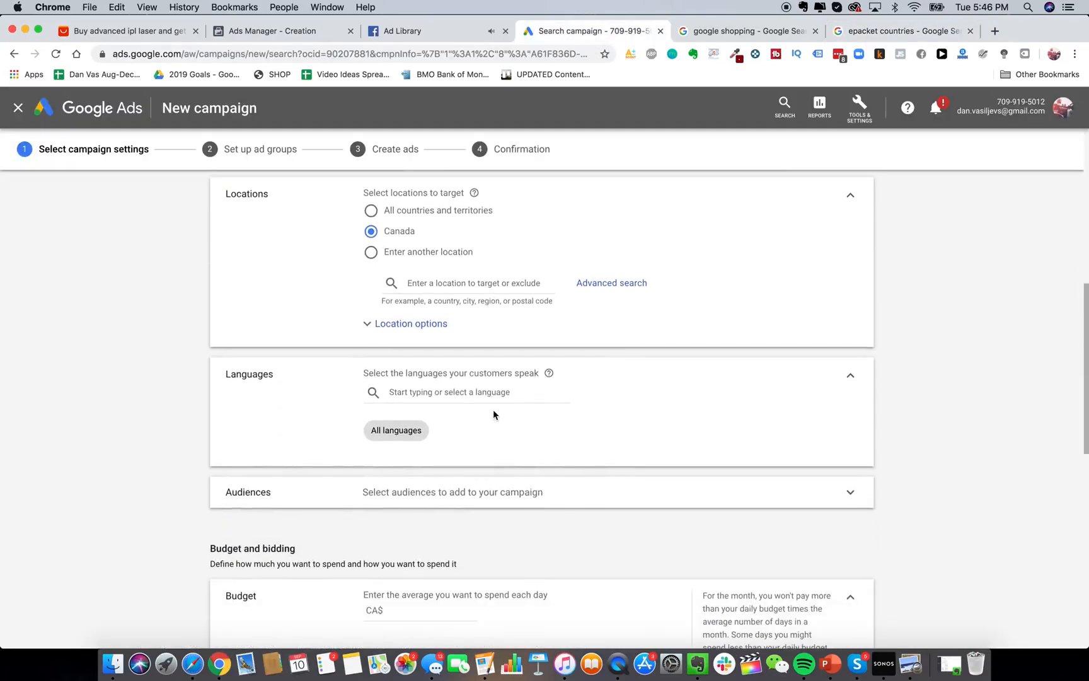
scroll(484, 493, "down", 3)
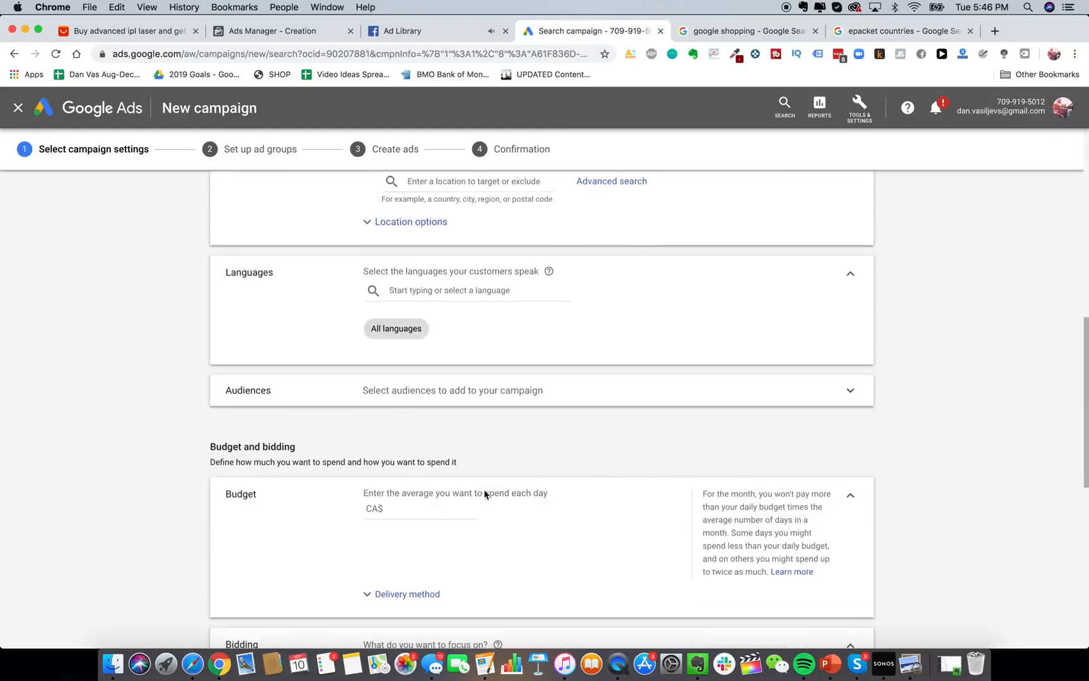
scroll(485, 493, "down", 2)
left_click(433, 460)
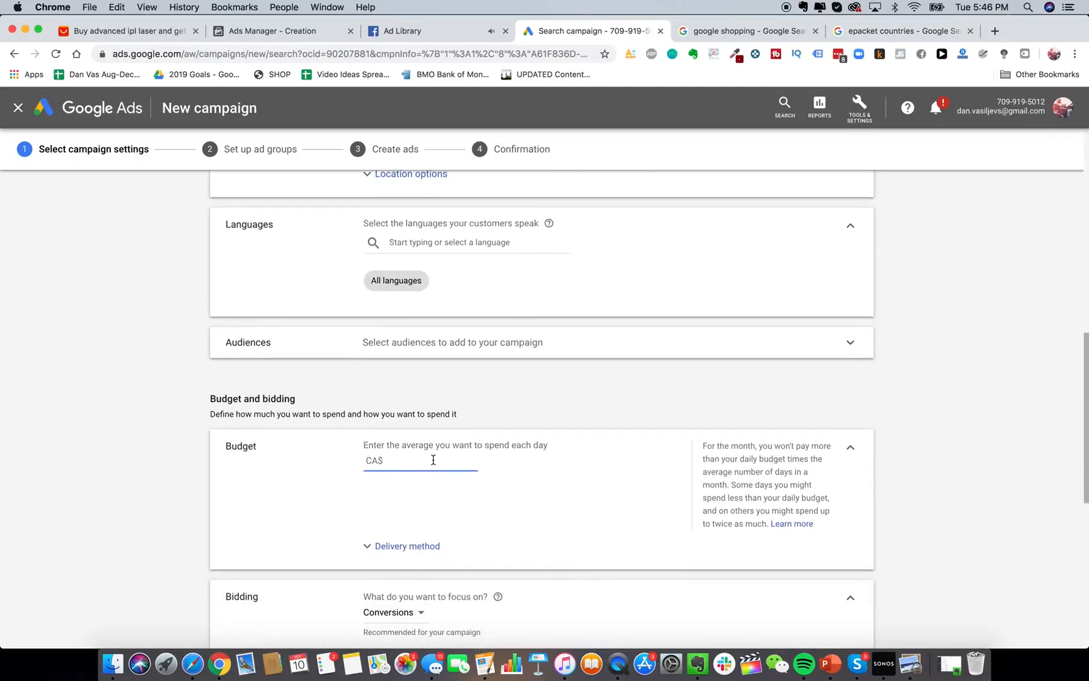
type("20")
Set the campaign's bidding focus to Clicks.
scroll(443, 520, "down", 4)
left_click(406, 473)
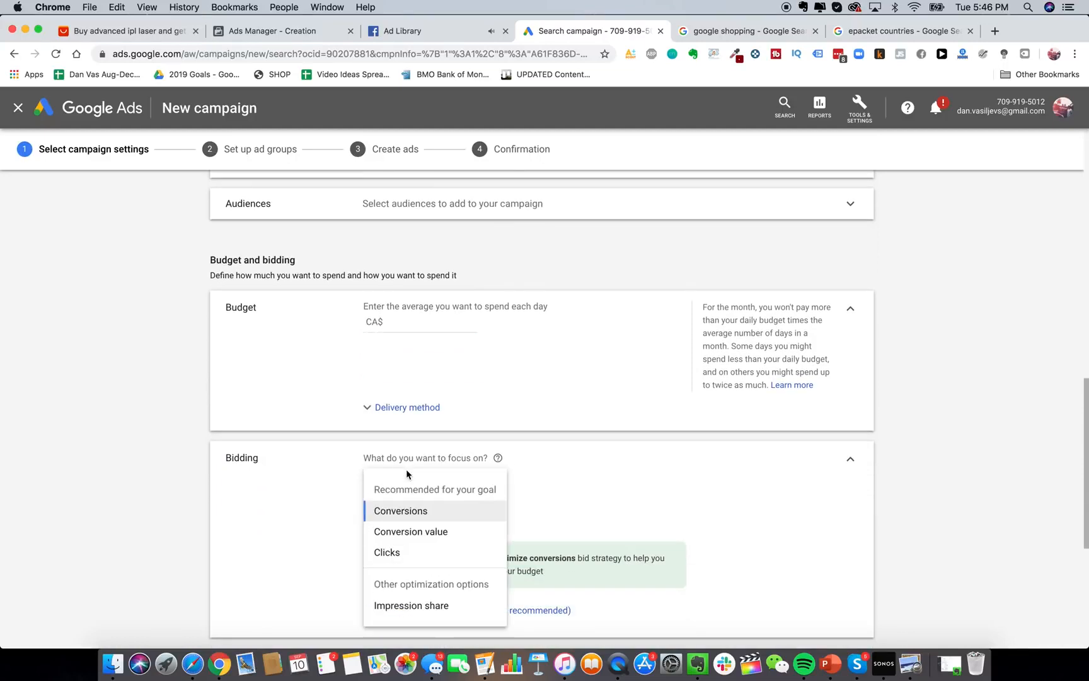
left_click(417, 553)
scroll(490, 486, "down", 3)
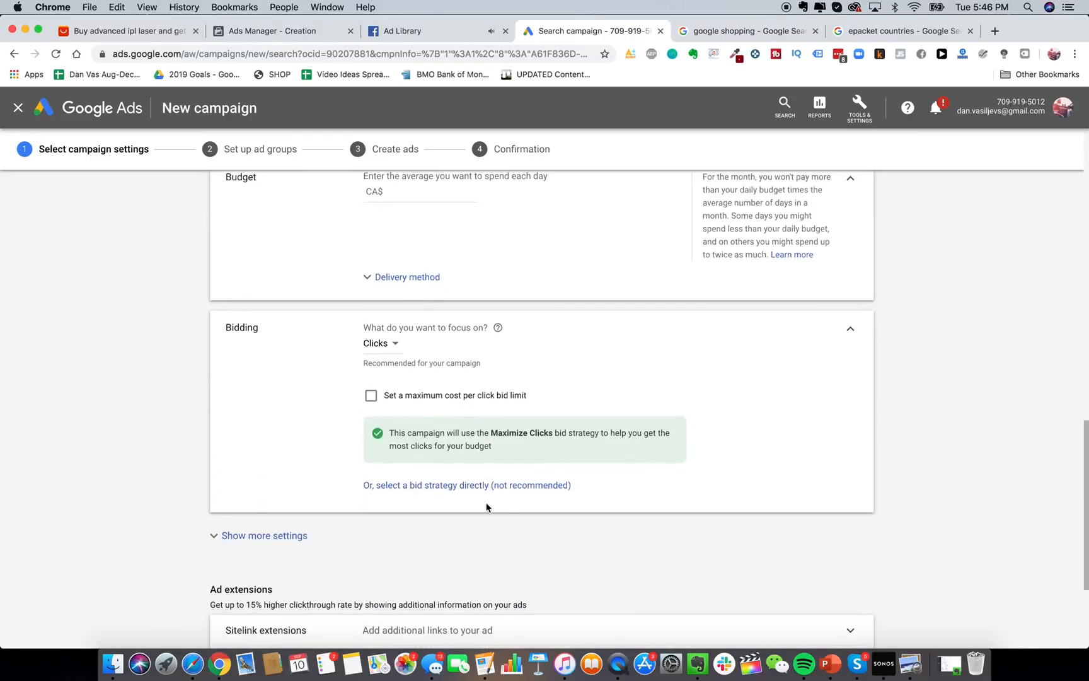
scroll(486, 504, "down", 1)
scroll(487, 508, "down", 2)
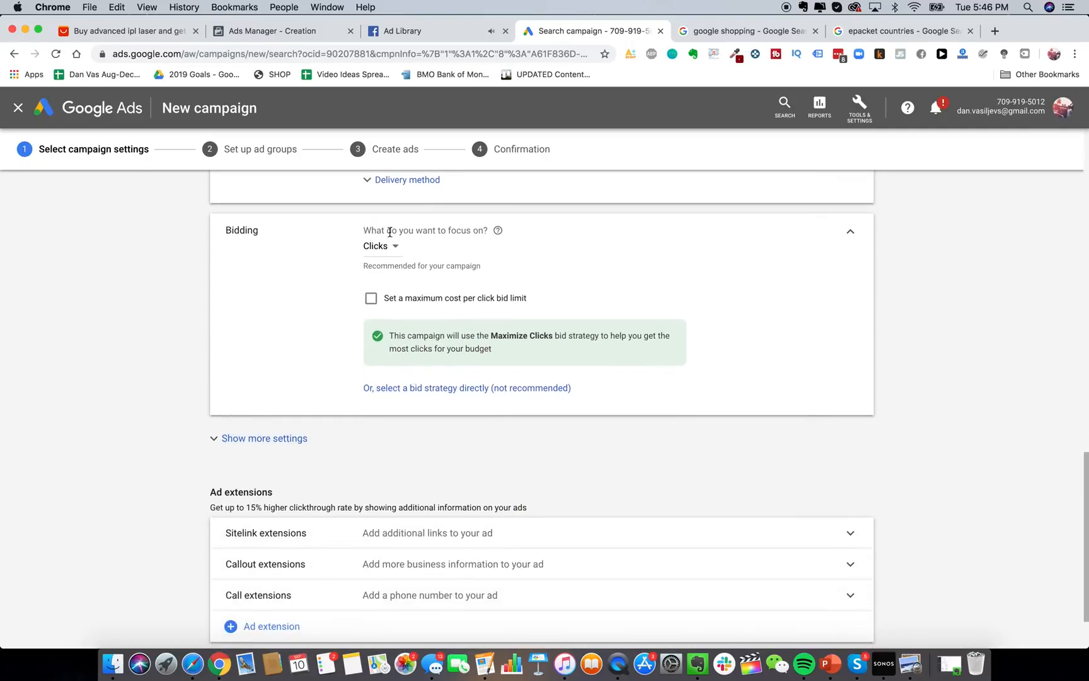
left_click(391, 250)
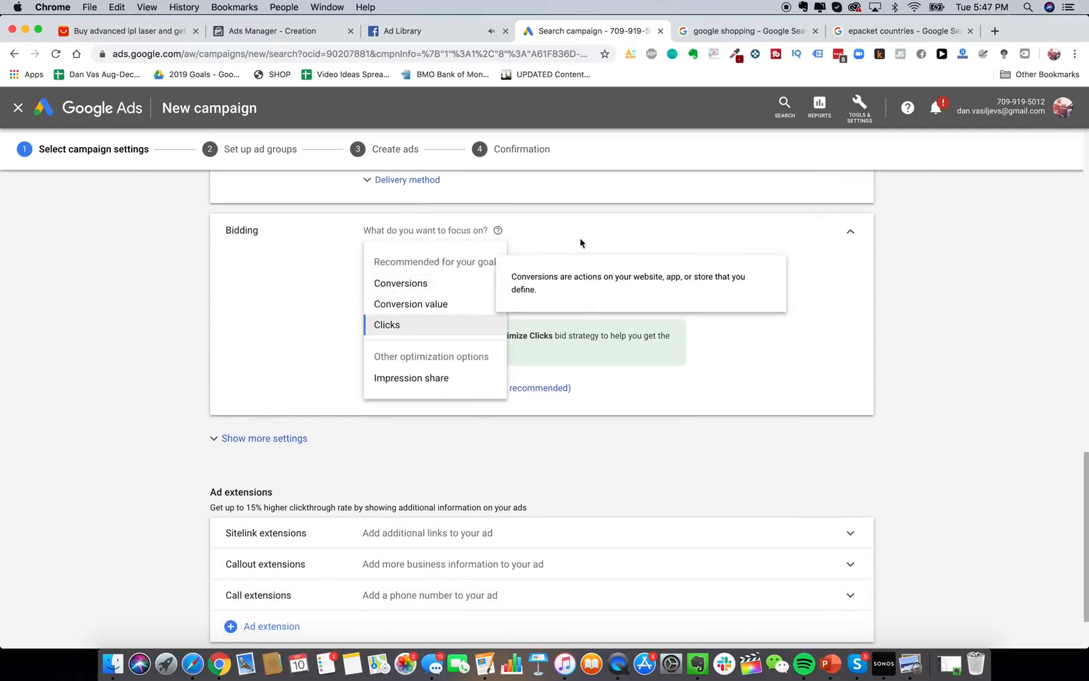
left_click(471, 229)
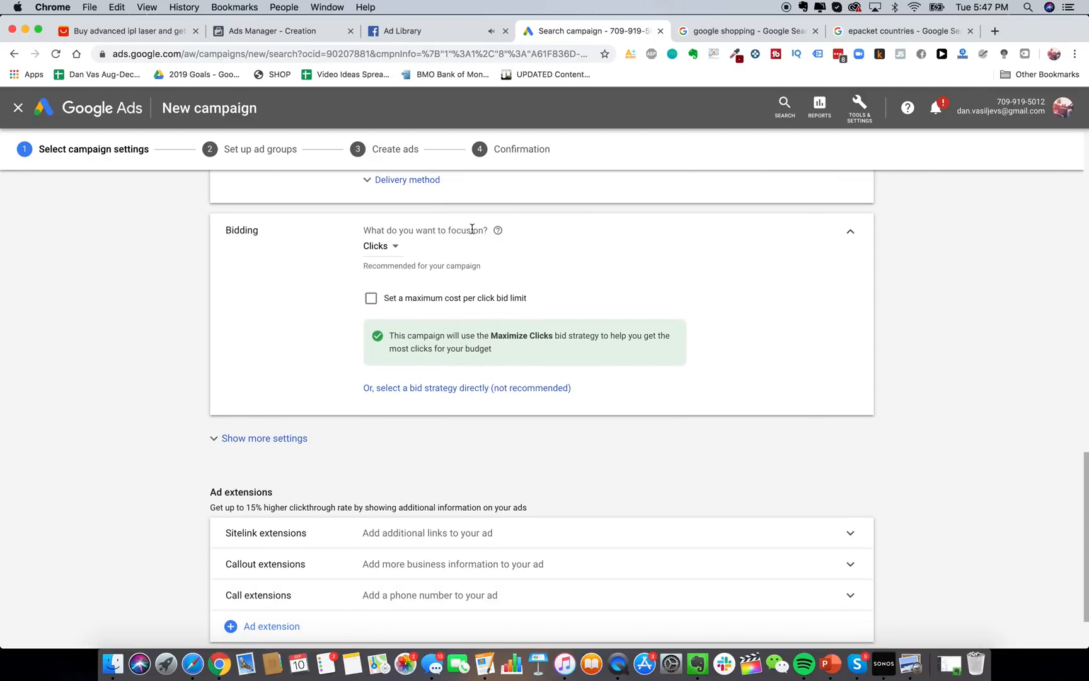
scroll(471, 230, "up", 2)
scroll(479, 309, "down", 3)
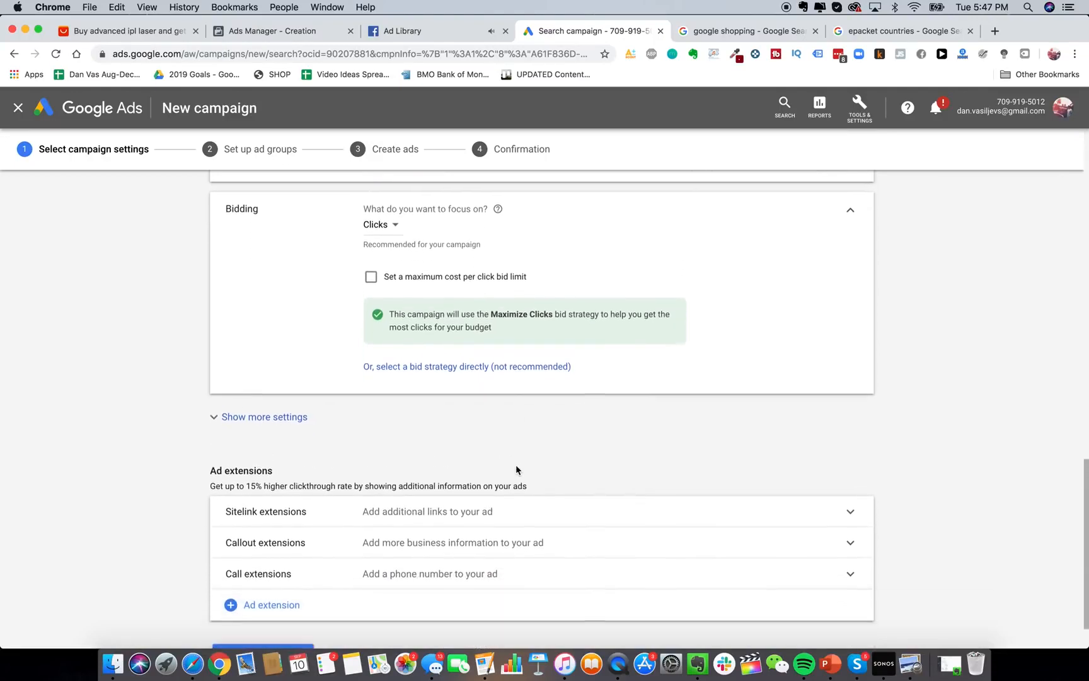
scroll(517, 470, "down", 2)
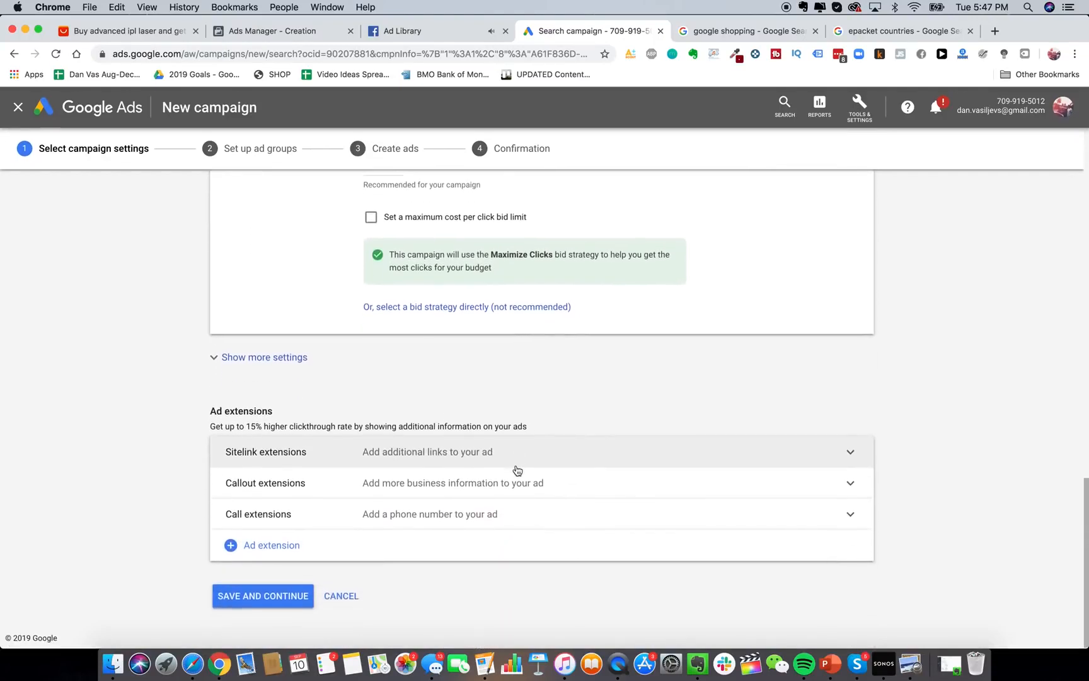
scroll(517, 469, "up", 5)
Drop the maximum CPC bid limit, pick Maximize clicks directly, and expand more settings.
left_click(443, 409)
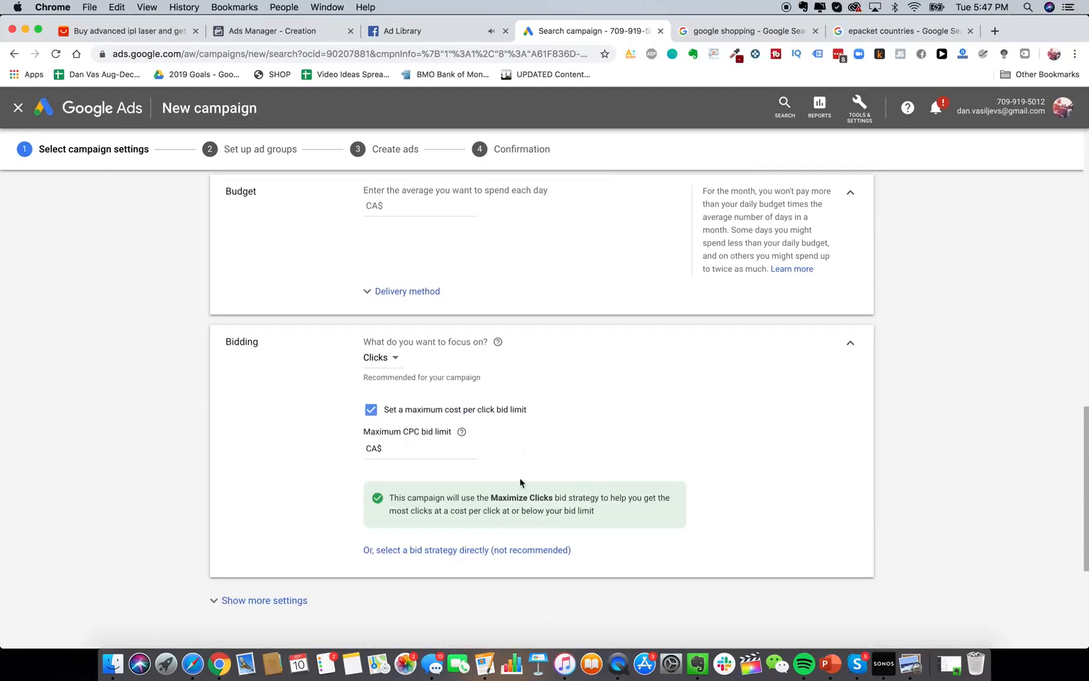
left_click(435, 451)
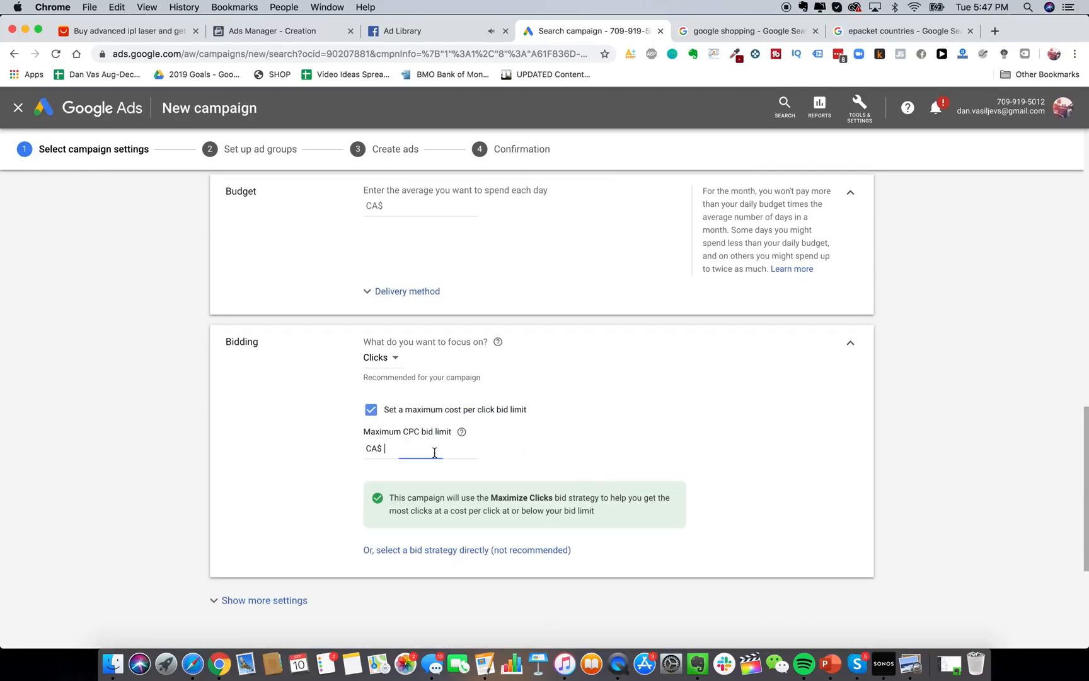
left_click(457, 413)
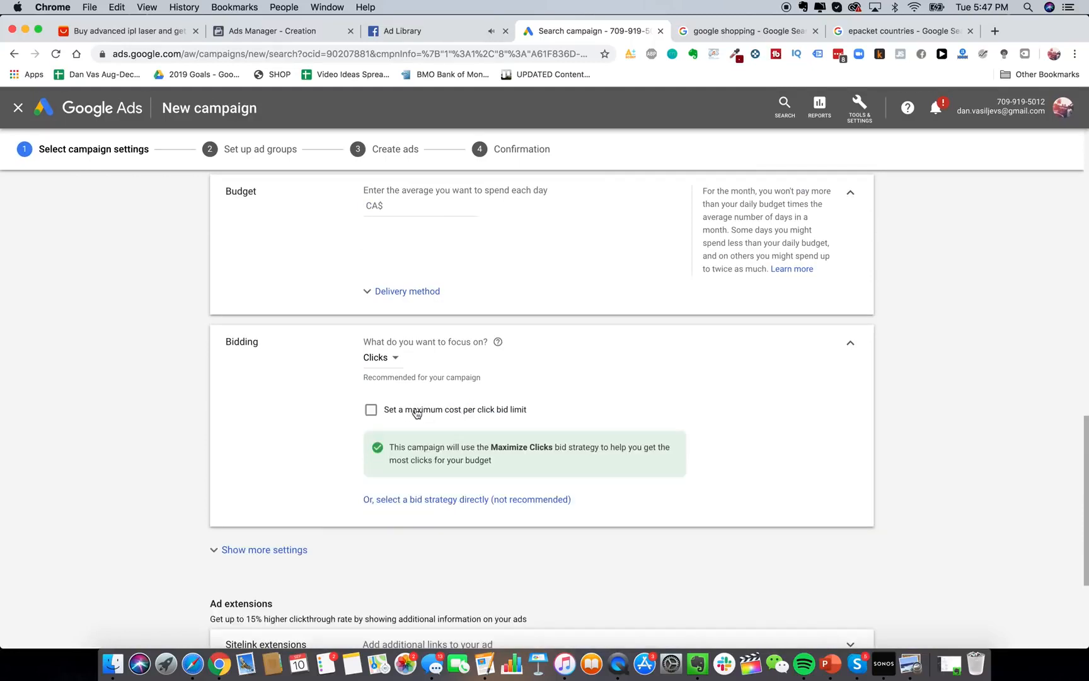
left_click(456, 501)
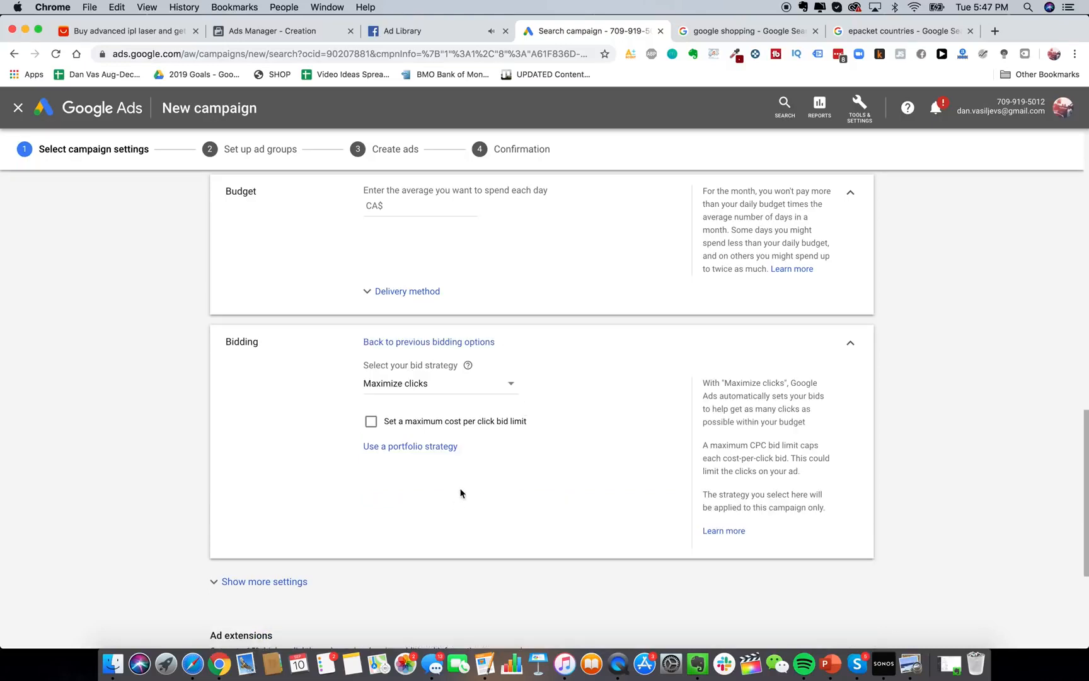
scroll(445, 399, "down", 1)
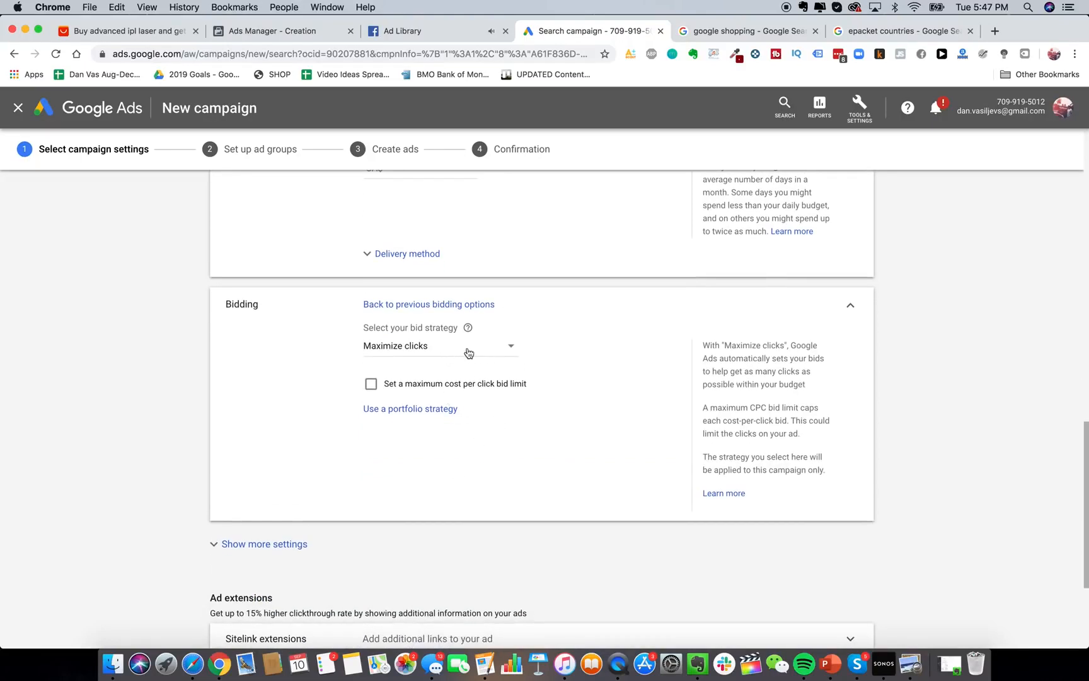
left_click(425, 352)
left_click(427, 422)
scroll(353, 414, "down", 5)
left_click(277, 357)
scroll(437, 433, "down", 1)
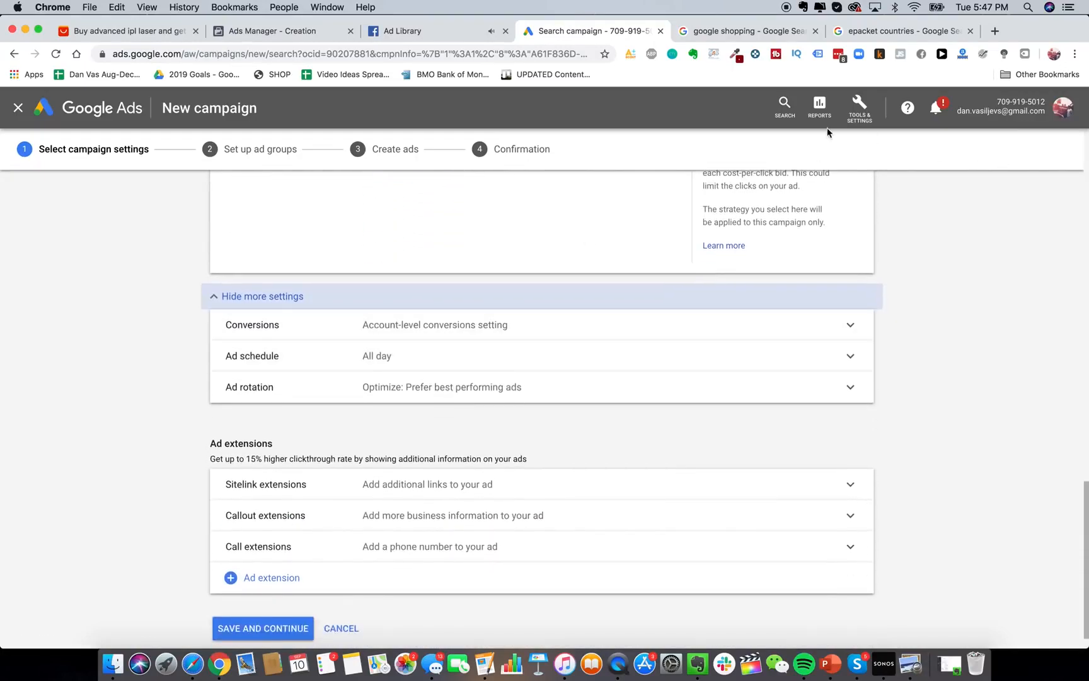
Open Measurement > Conversions in a new tab and start a new conversion action.
left_click(863, 108)
left_click(866, 111)
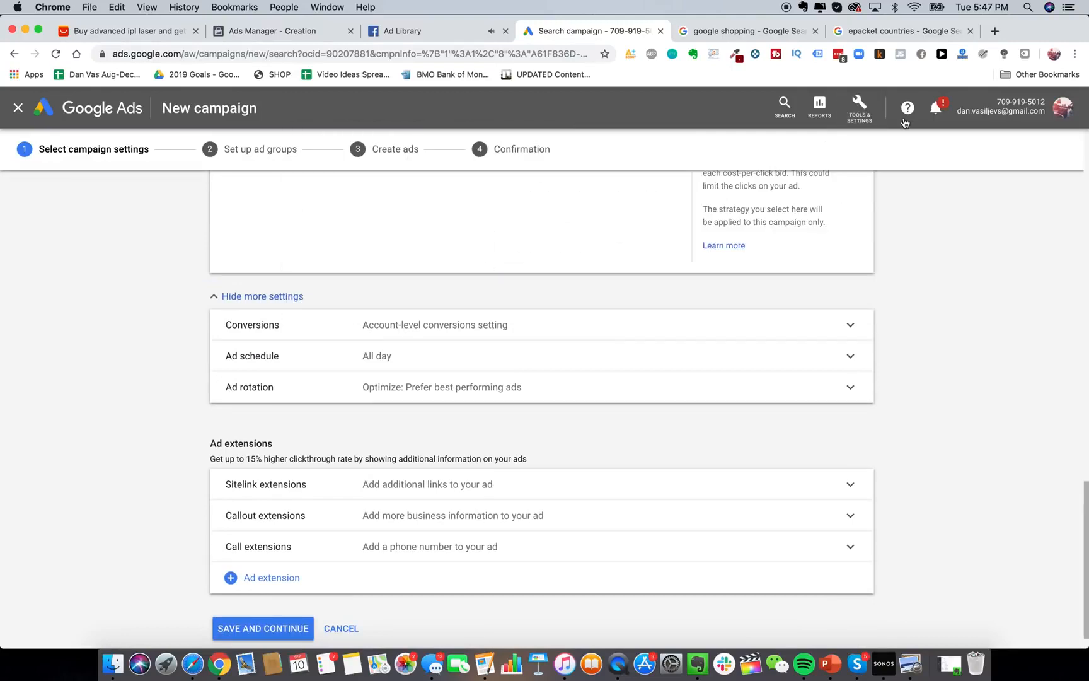
left_click(866, 111)
left_click(855, 126)
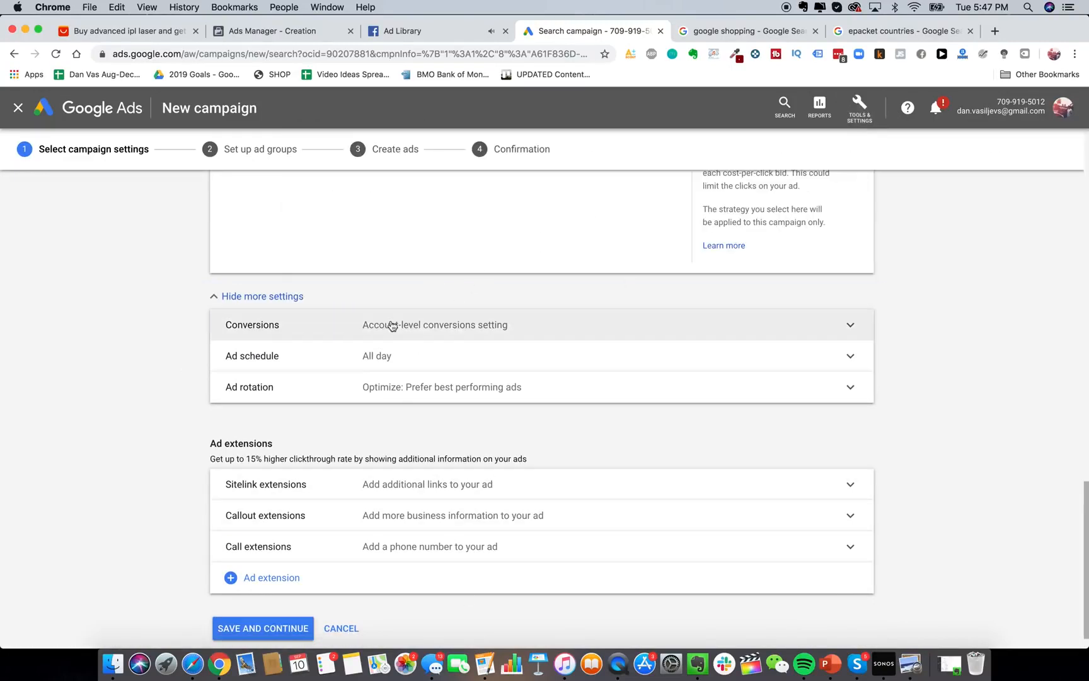
scroll(442, 359, "down", 2)
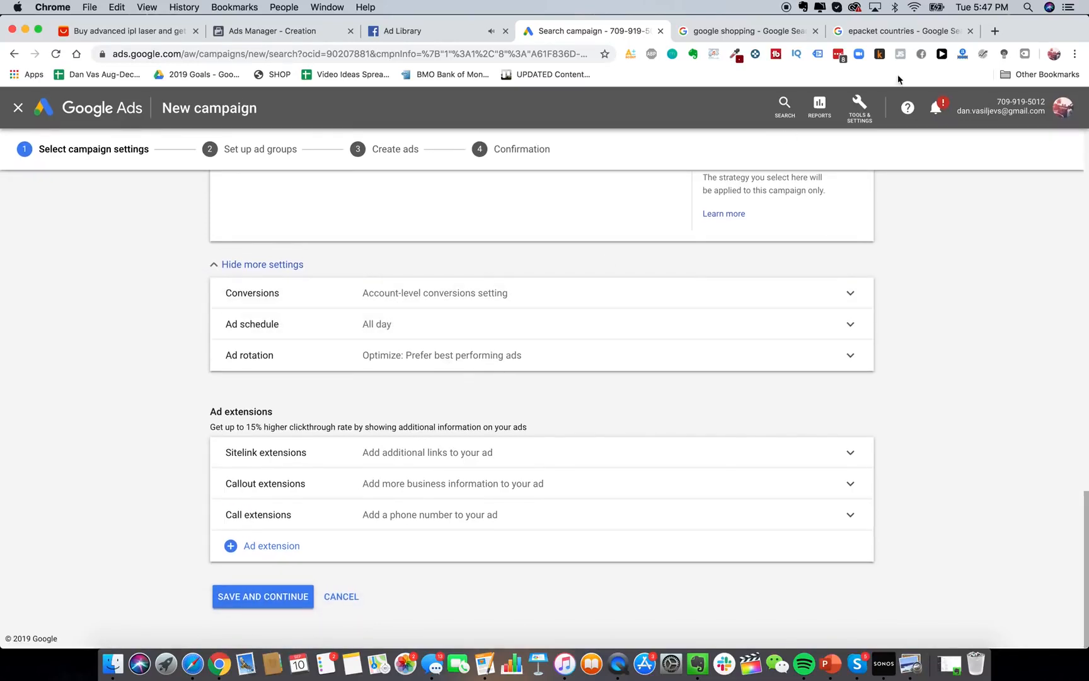
left_click(859, 108)
right_click(703, 184)
left_click(725, 188)
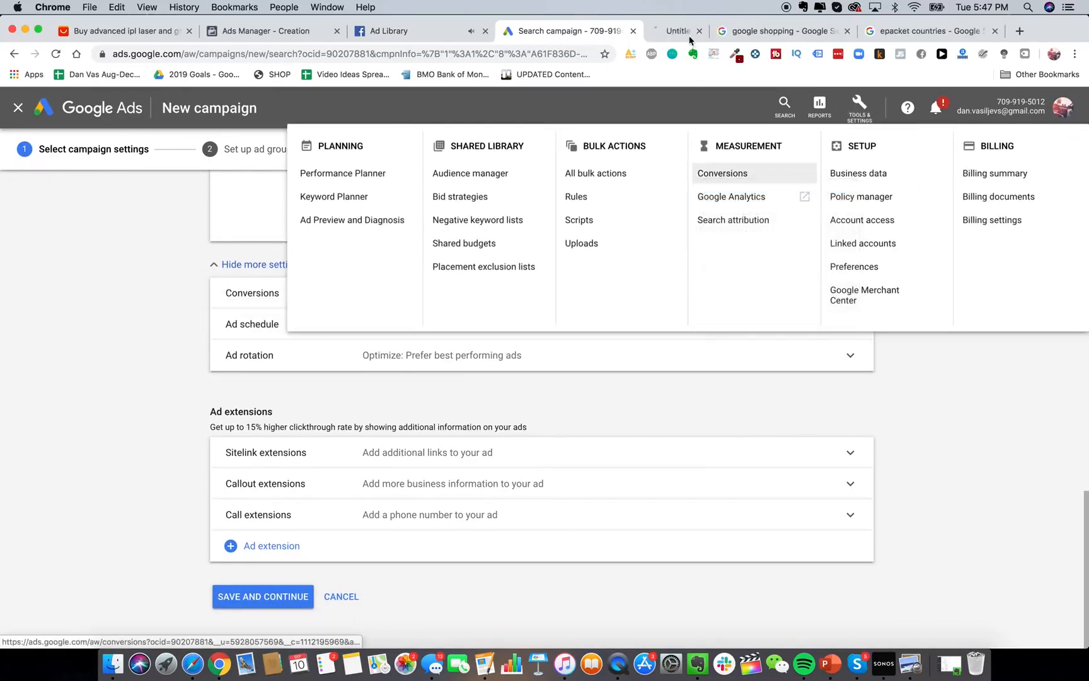
left_click(688, 31)
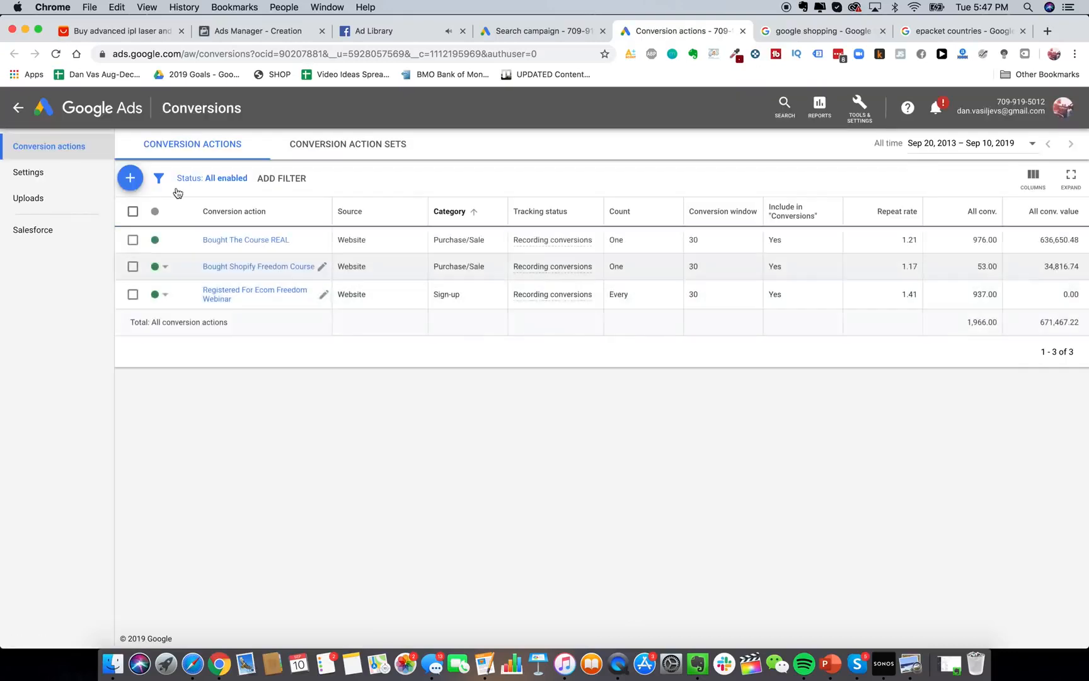
left_click(130, 177)
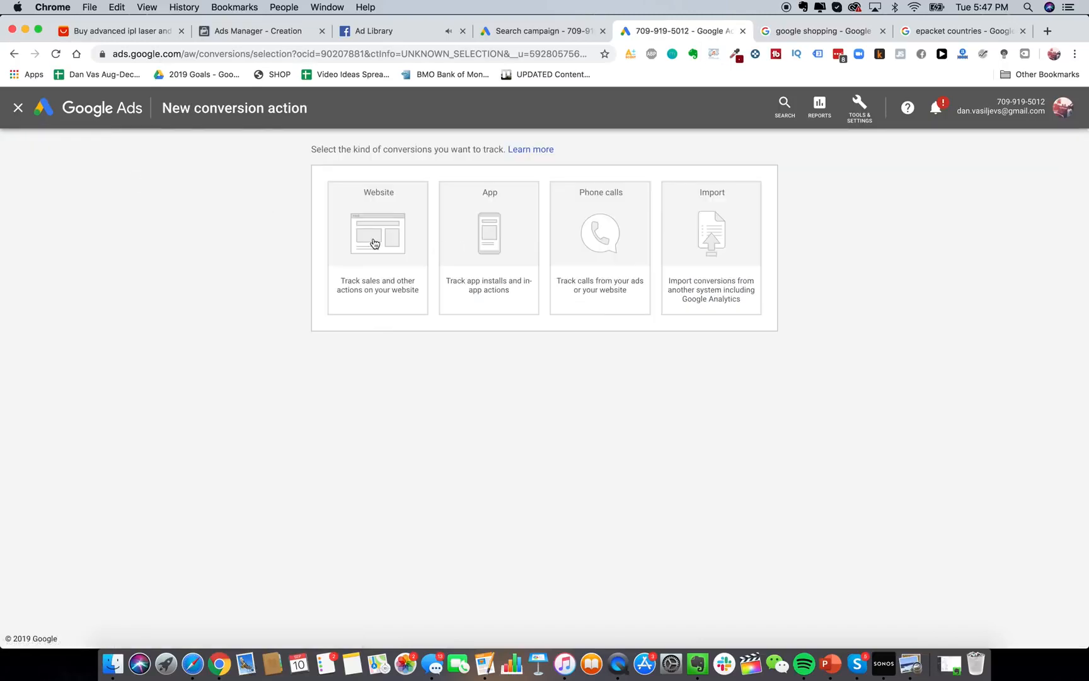
Create a website conversion action named 'Purchased Glowy Skin Handset'.
left_click(376, 255)
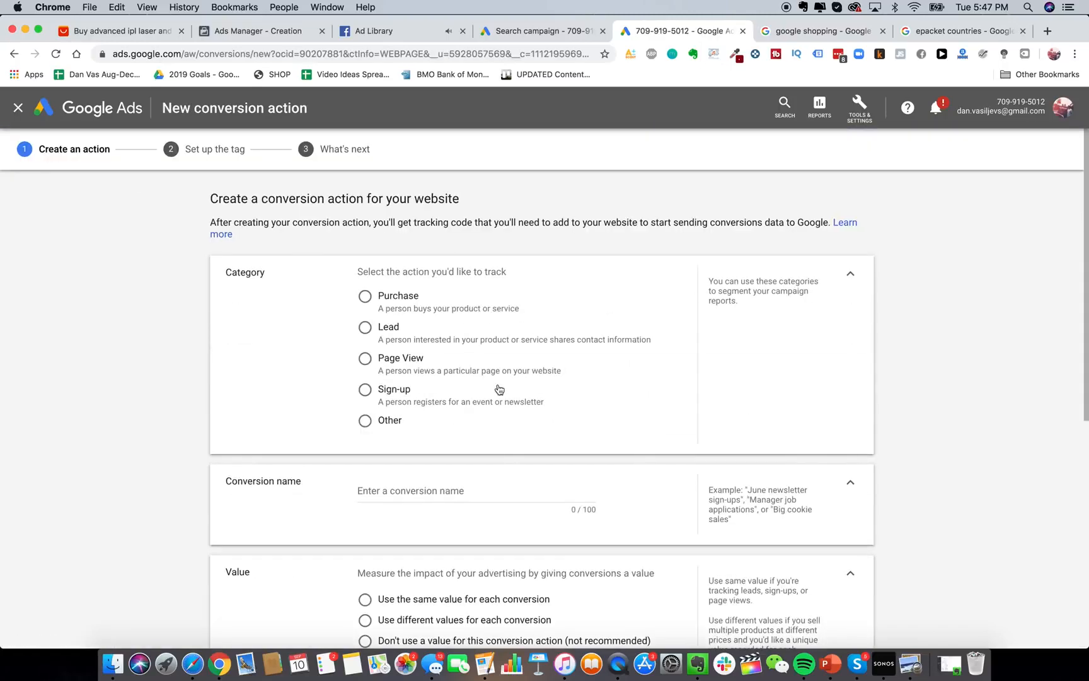
scroll(516, 396, "down", 3)
scroll(517, 396, "up", 2)
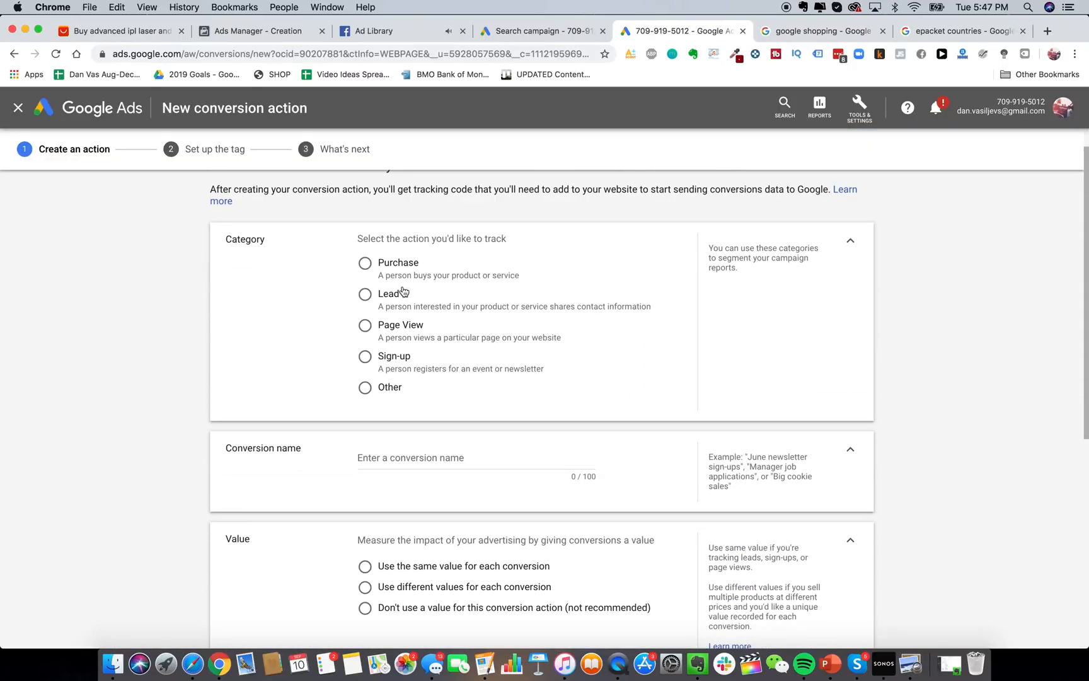
scroll(434, 333, "down", 1)
scroll(443, 358, "down", 4)
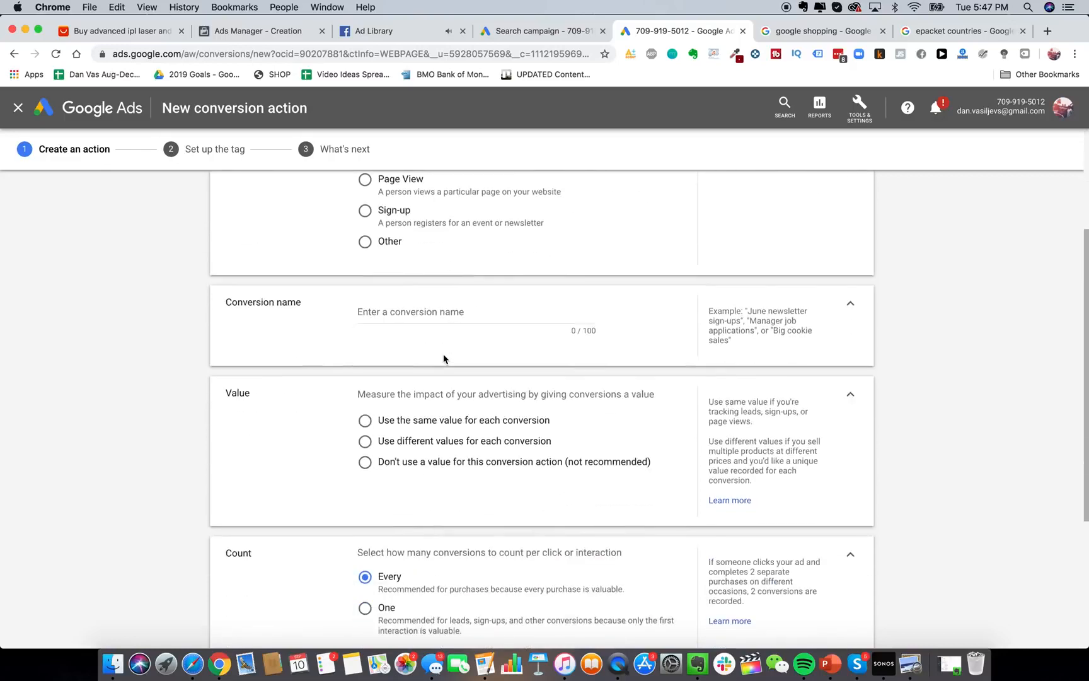
scroll(443, 358, "up", 5)
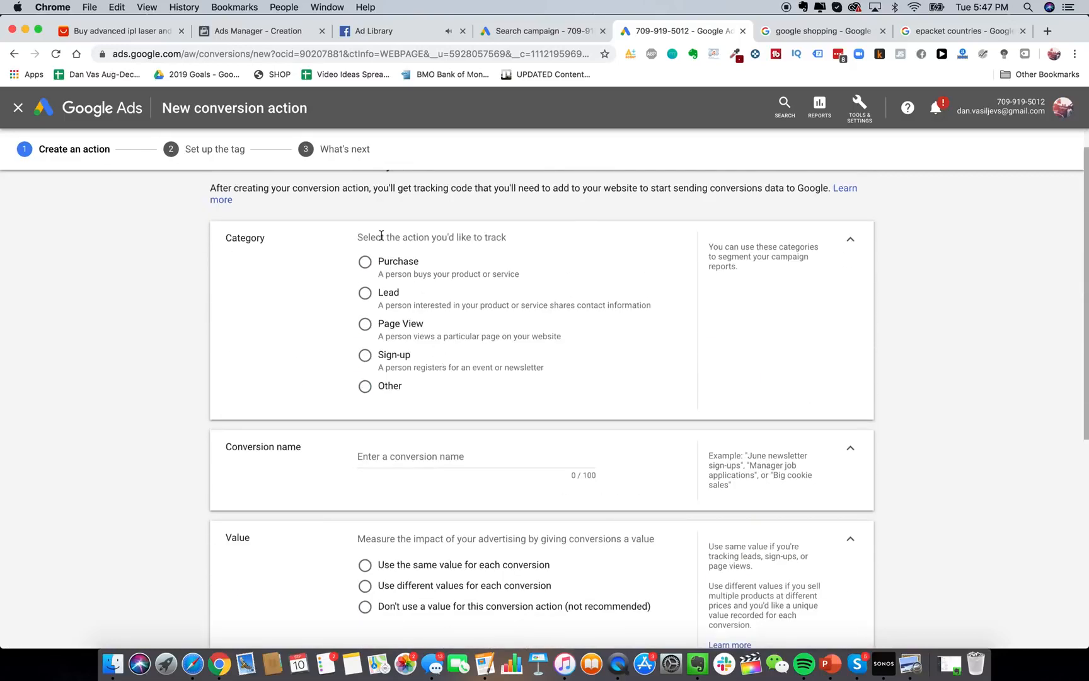
scroll(410, 311, "up", 1)
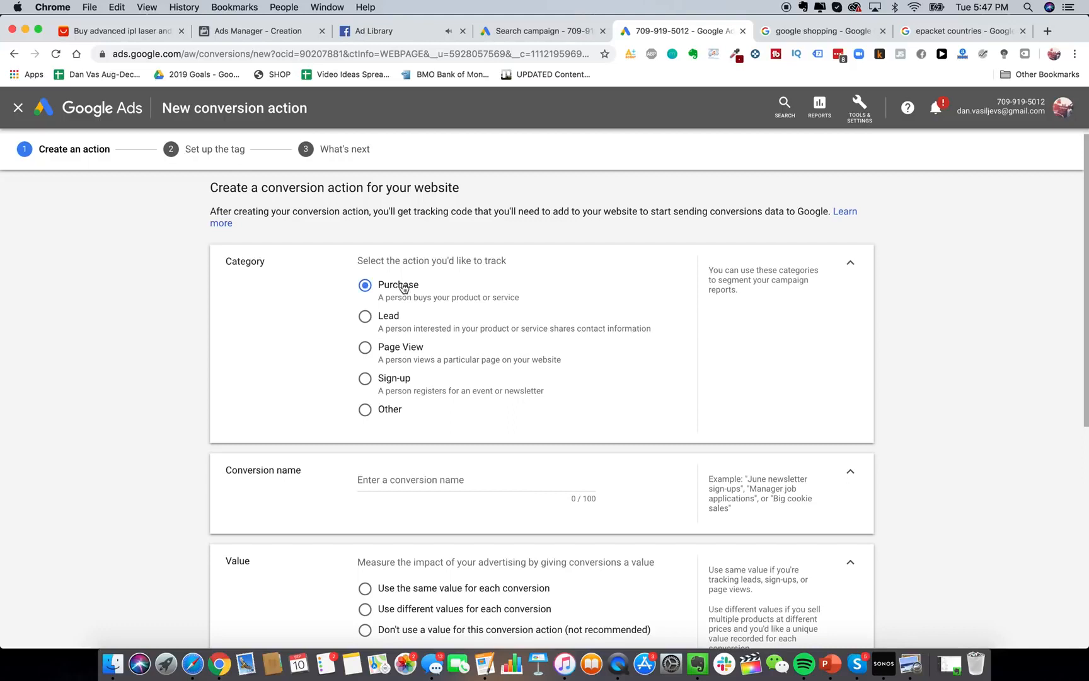
scroll(469, 420, "down", 2)
left_click(469, 395)
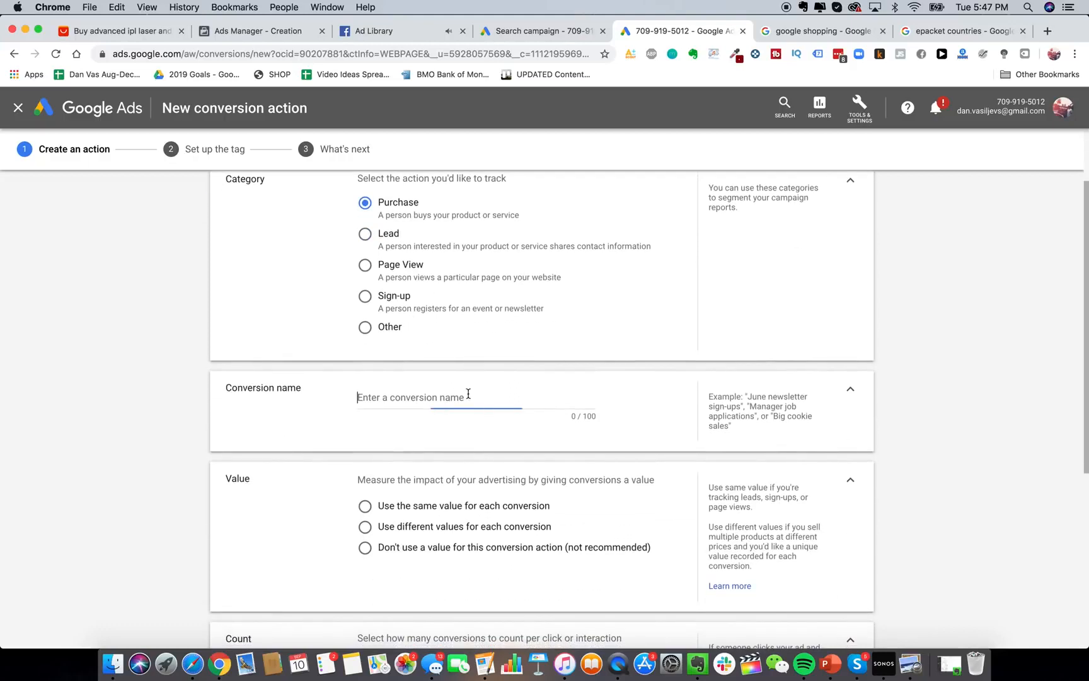
type("Purchased ")
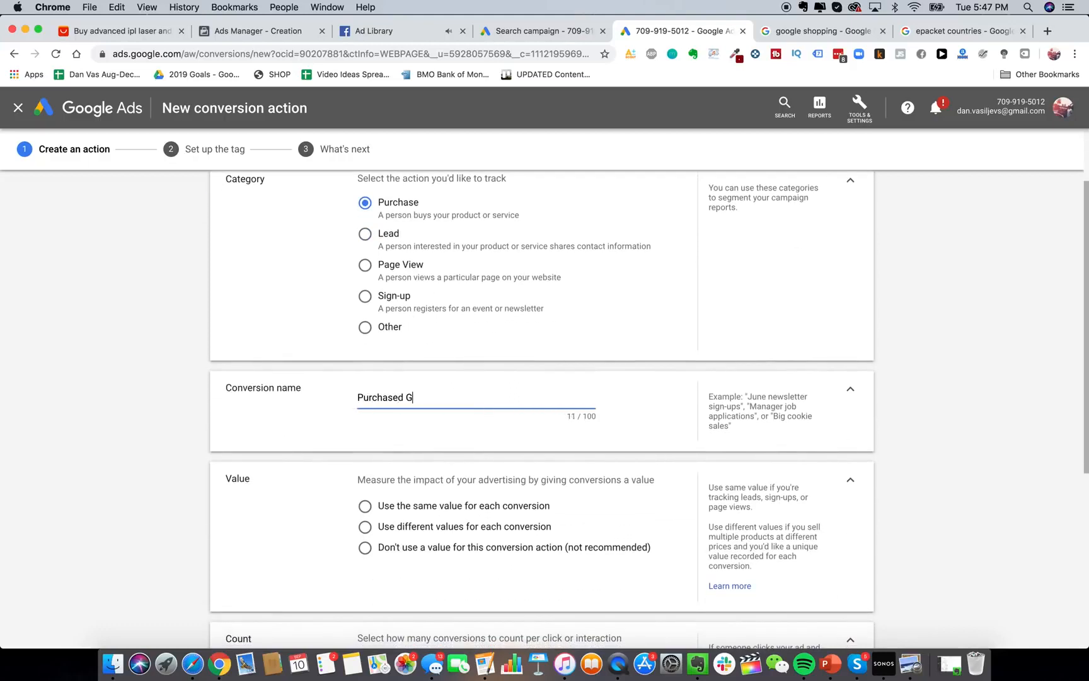
type("Glowy Skin Handset")
Set the conversion to use different values per conversion, in US Dollar.
scroll(389, 440, "down", 2)
left_click(398, 400)
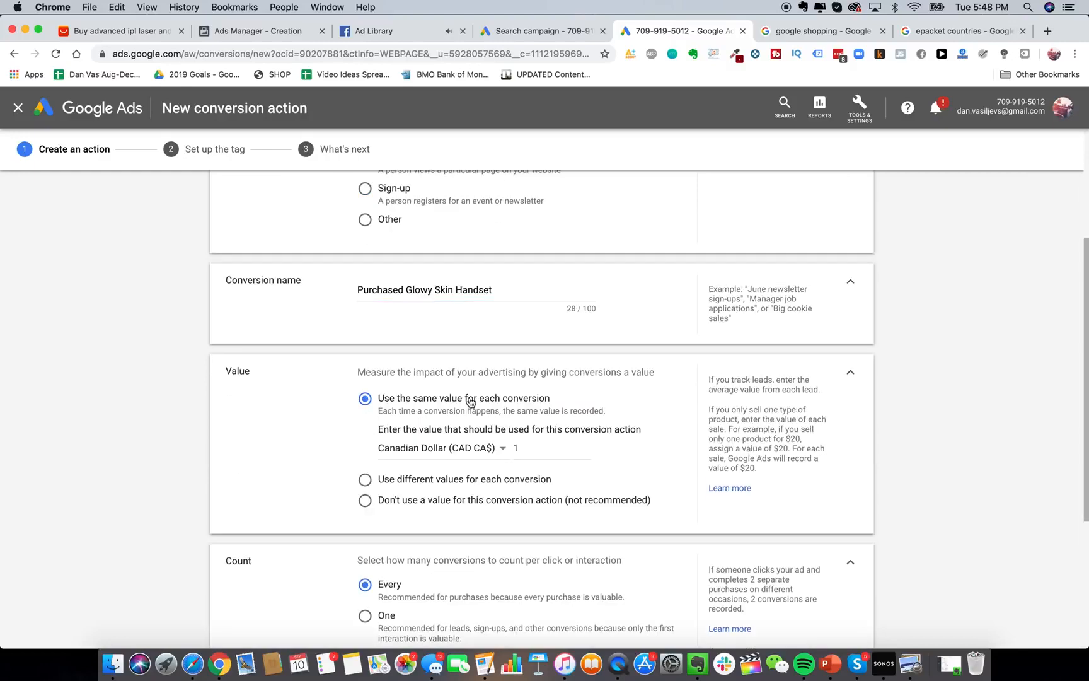
scroll(448, 440, "down", 2)
scroll(447, 440, "down", 1)
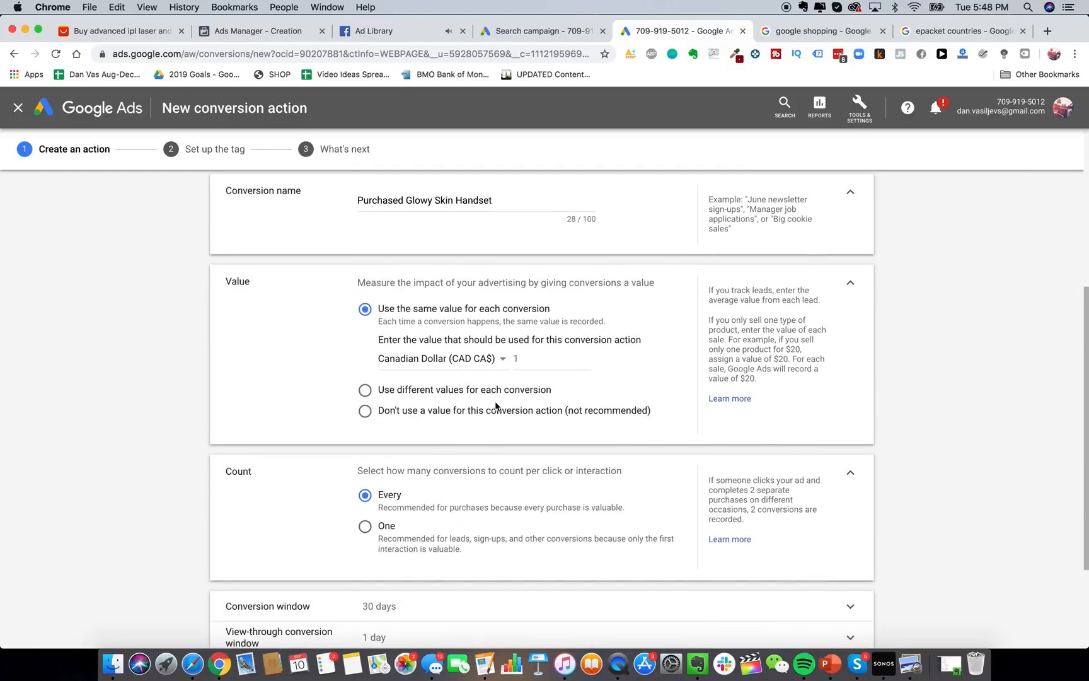
left_click(479, 388)
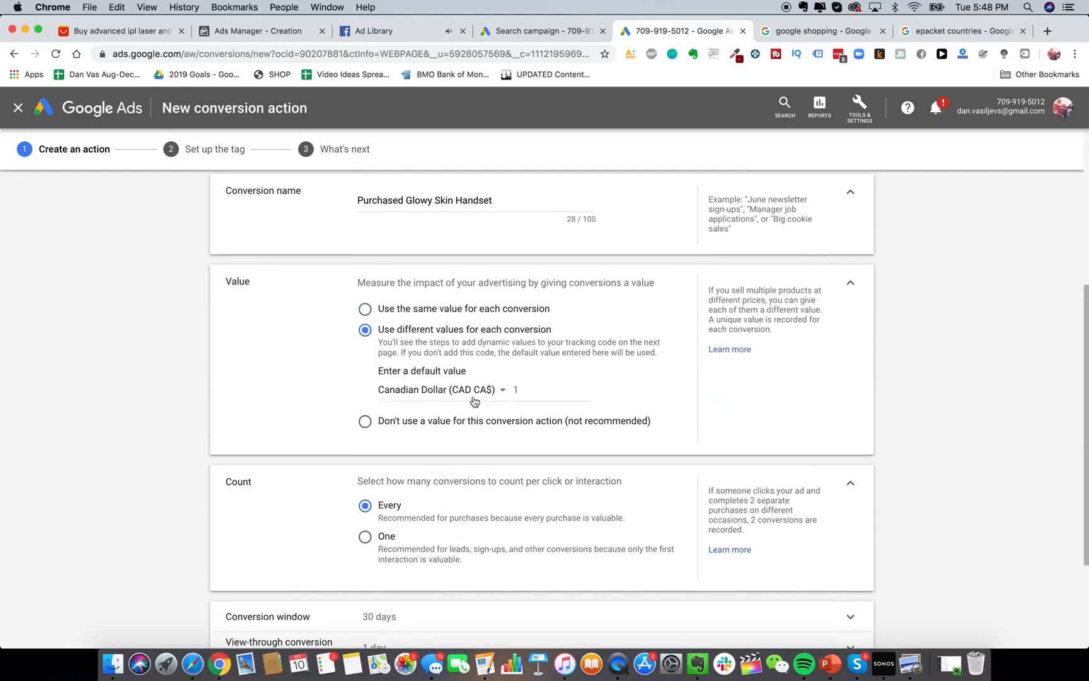
left_click(539, 390)
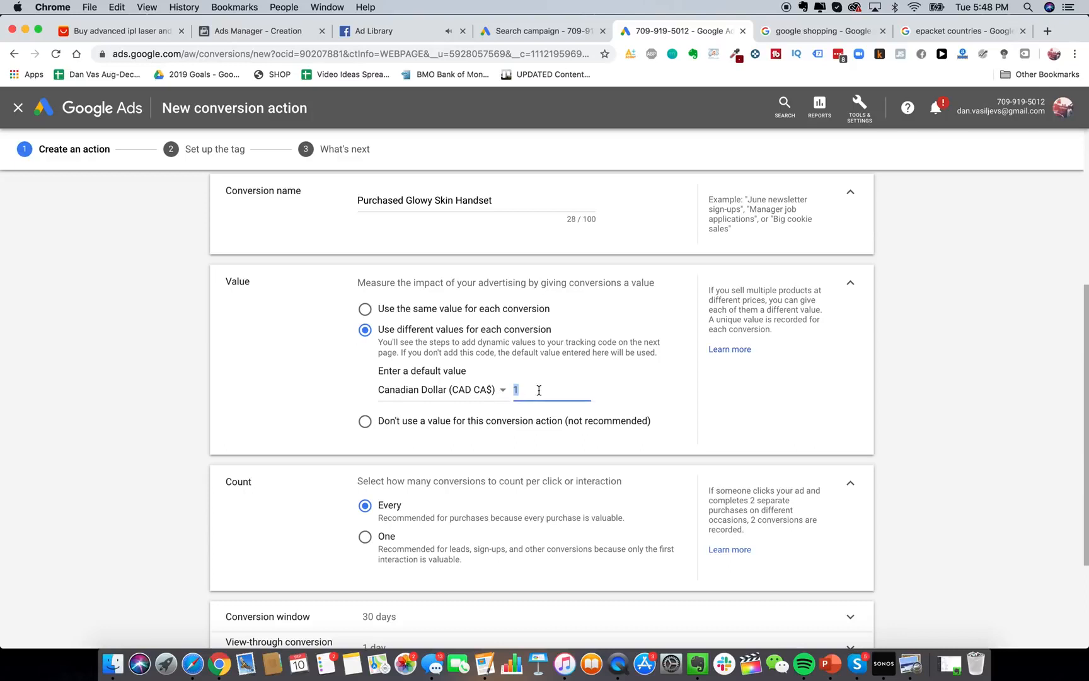
left_click(496, 390)
scroll(492, 416, "down", 10)
left_click(460, 580)
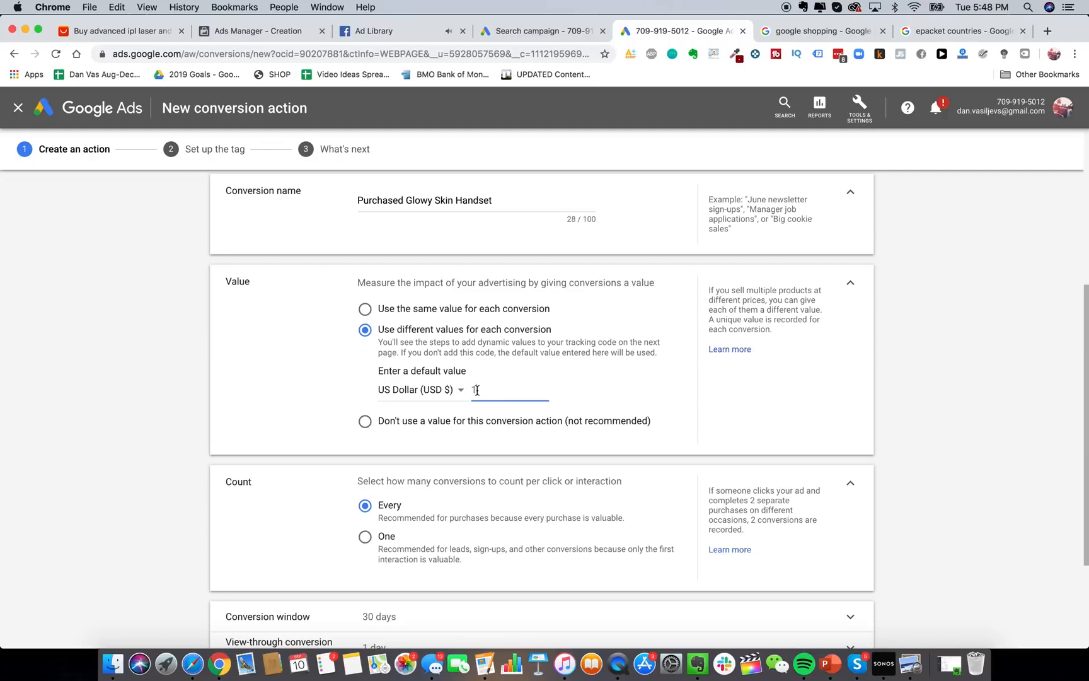
Enter 229 as the default value and create the conversion action.
scroll(521, 412, "down", 2)
scroll(476, 338, "up", 1)
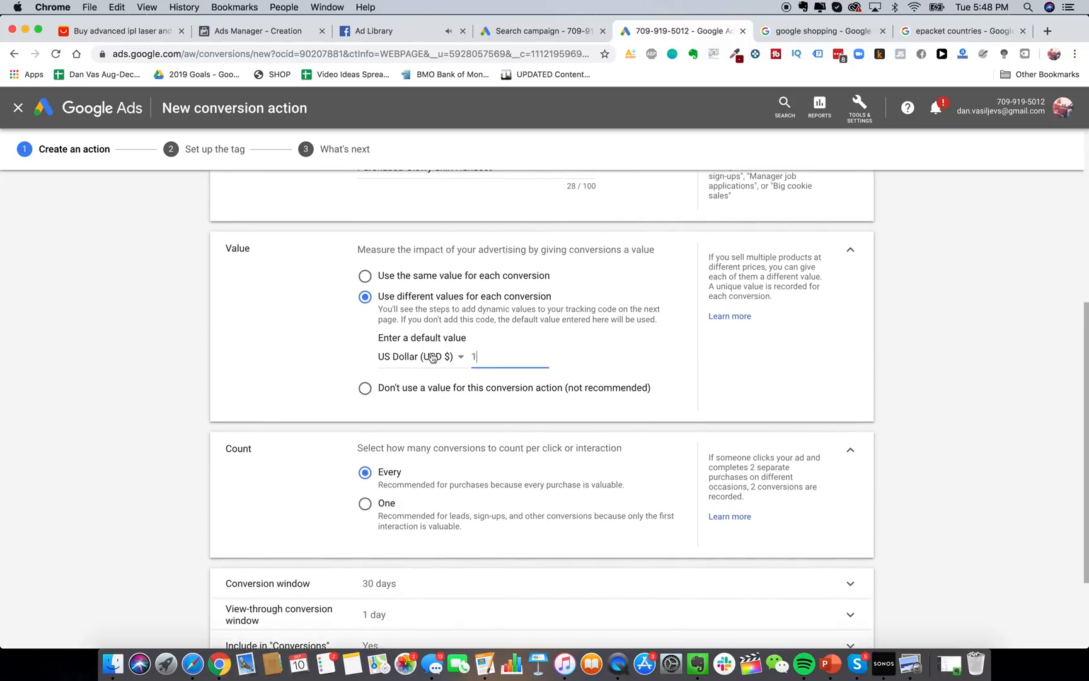
key("BackSpace")
type("229")
scroll(466, 443, "down", 4)
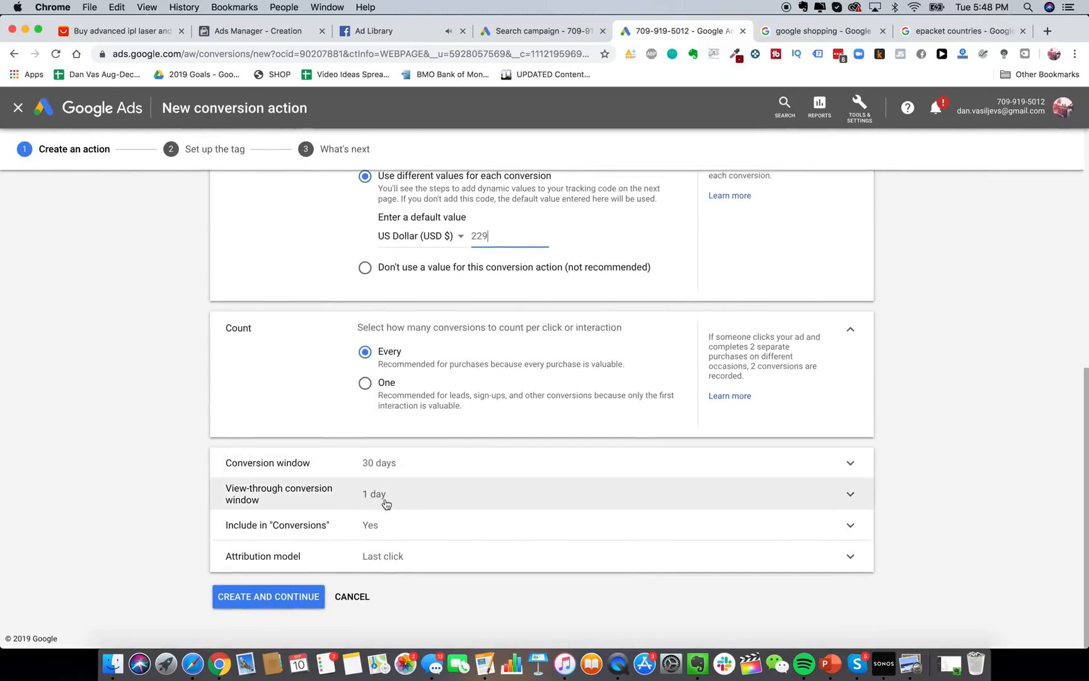
left_click(287, 598)
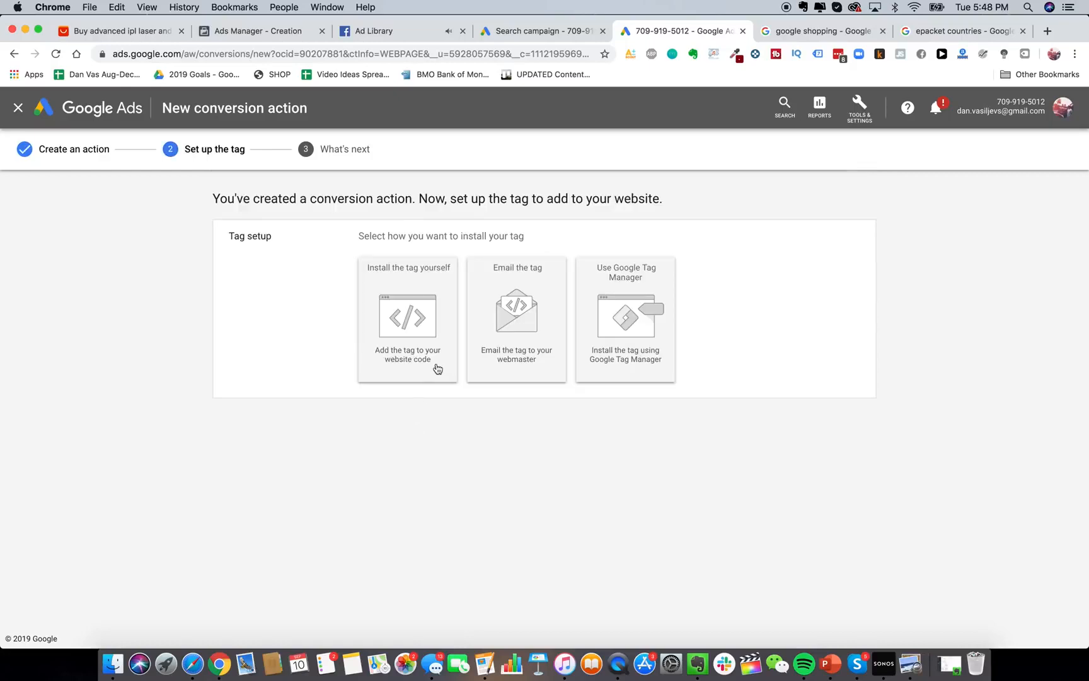
Choose self-installation and select the full global site tag code.
left_click(422, 301)
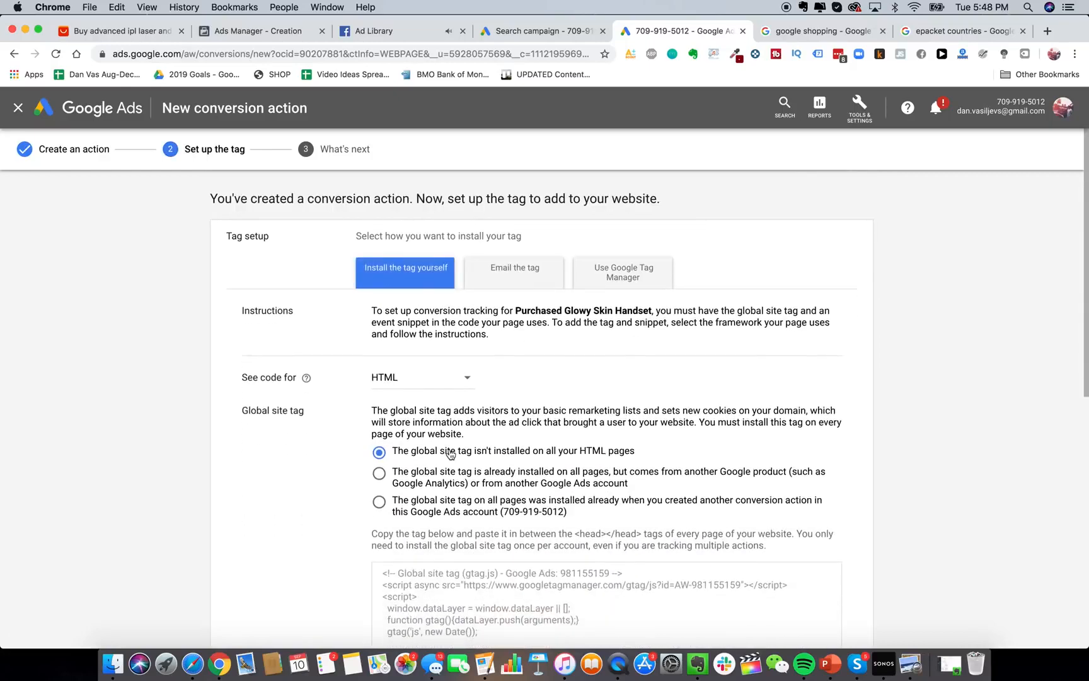
scroll(449, 454, "down", 5)
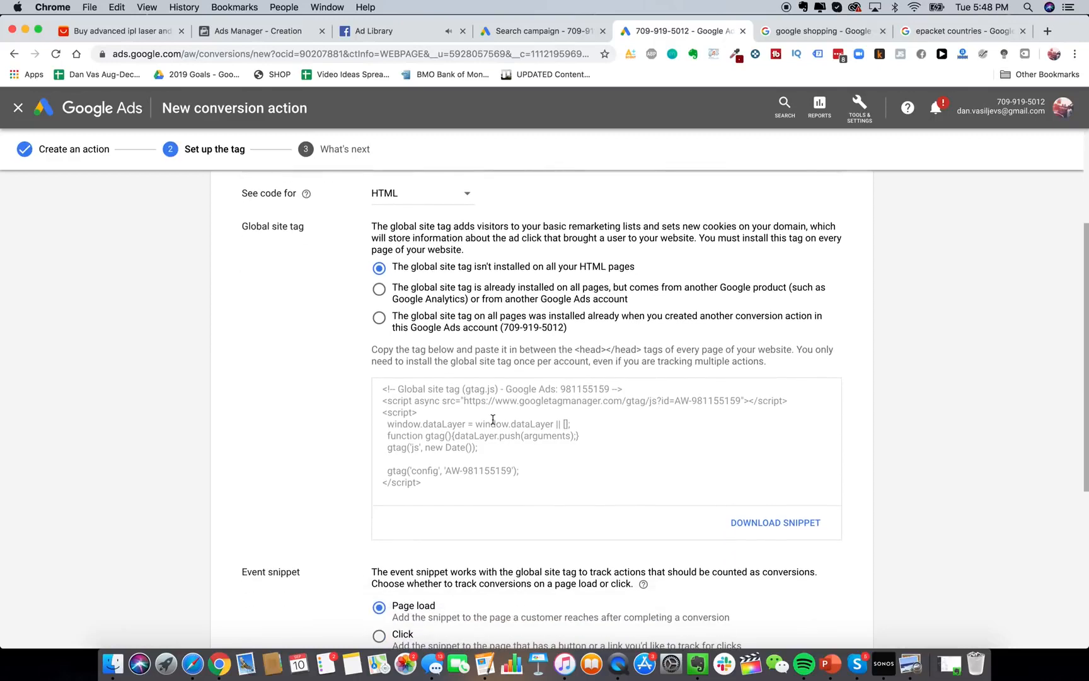
left_click(493, 419)
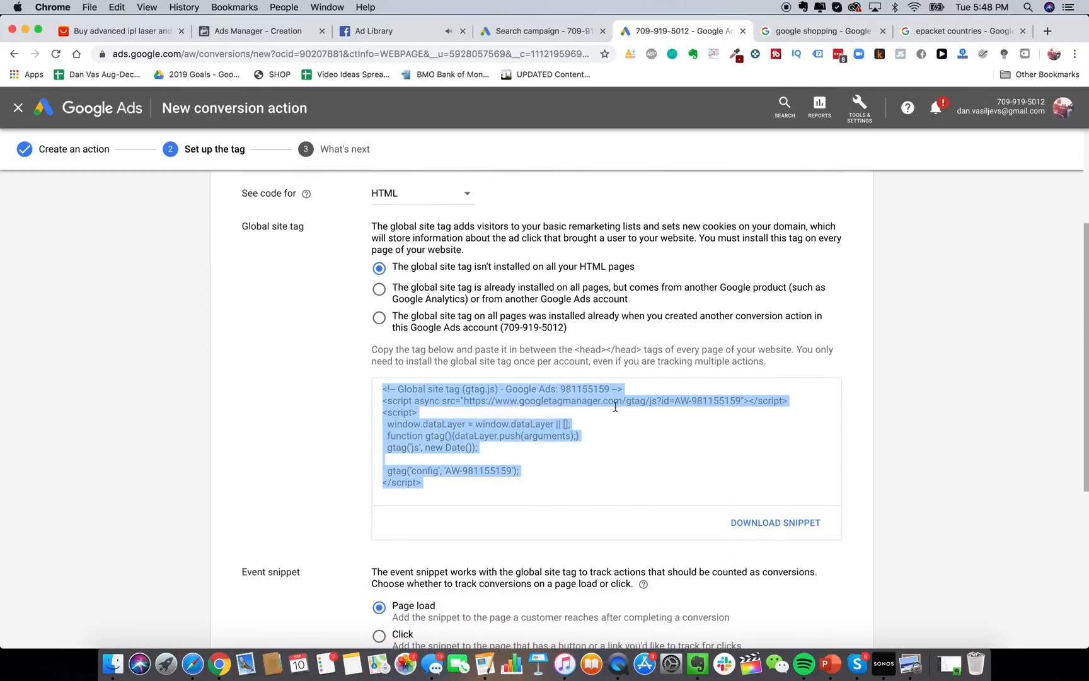
left_click(794, 34)
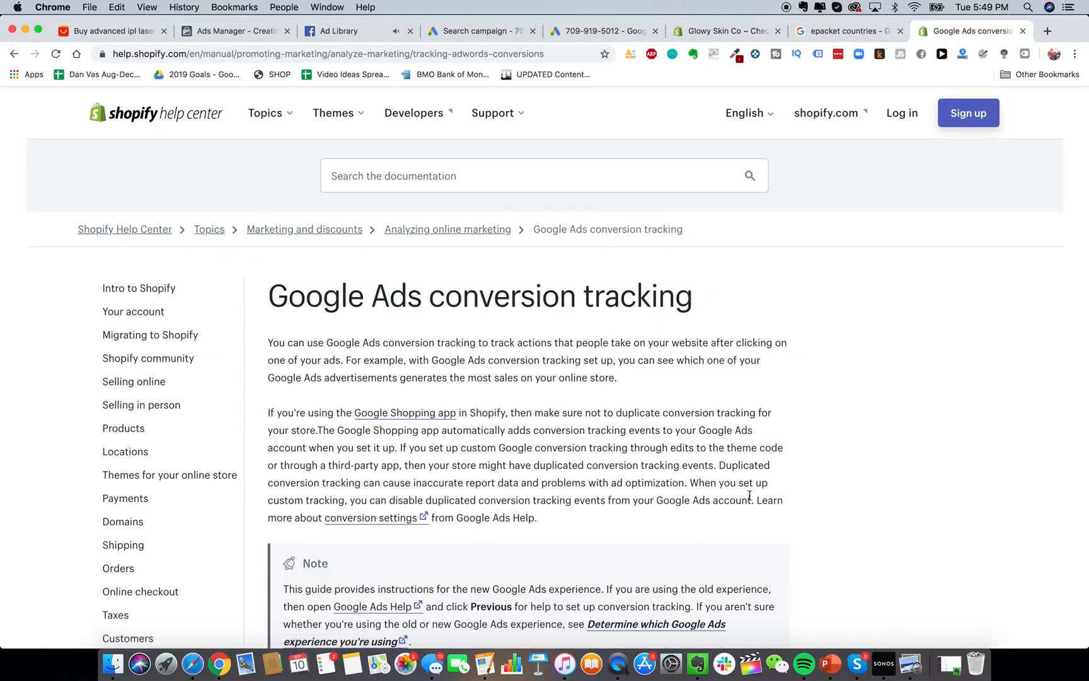
Scroll the Shopify Google Ads tracking guide to Step 2, installing the global site tag.
scroll(429, 243, "down", 5)
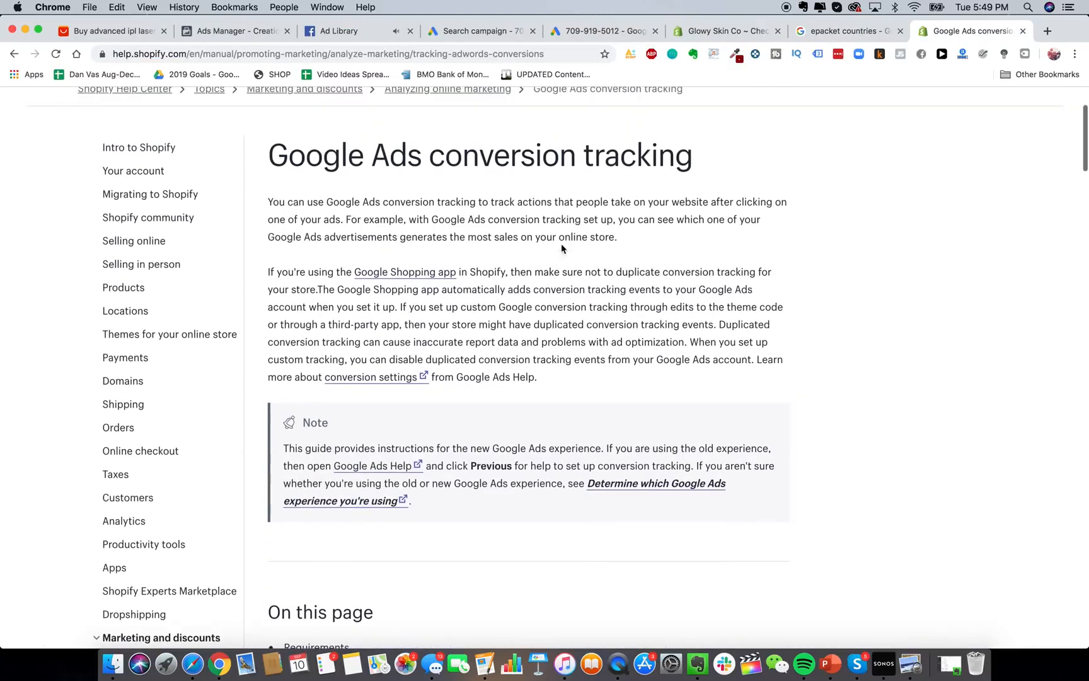
scroll(555, 252, "down", 4)
scroll(479, 363, "down", 5)
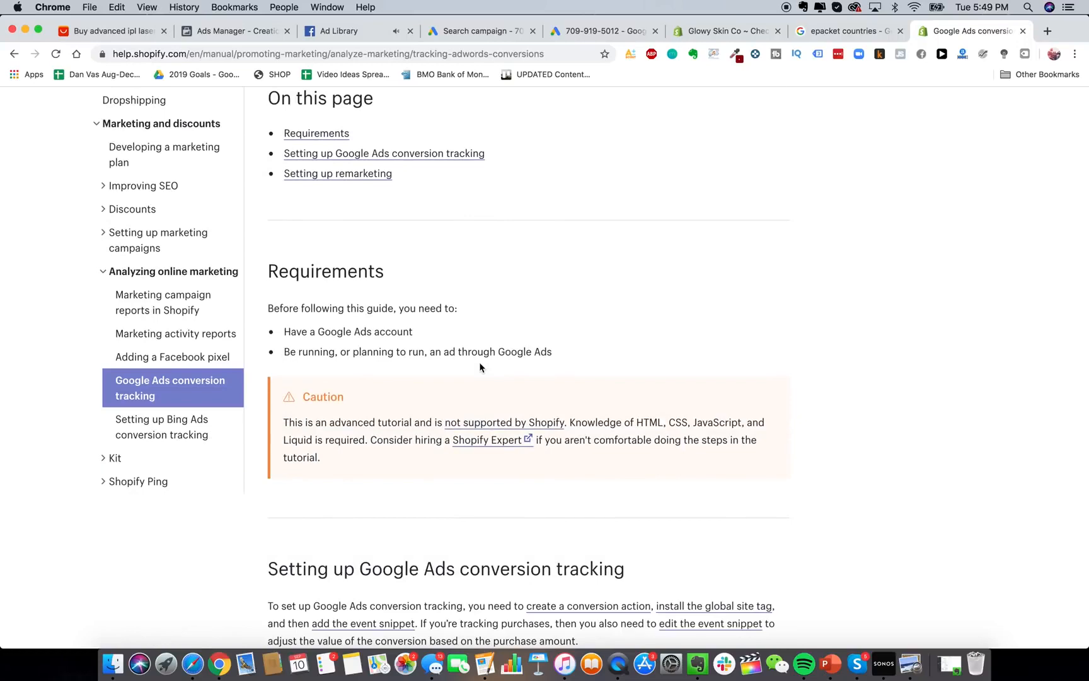
scroll(480, 367, "down", 10)
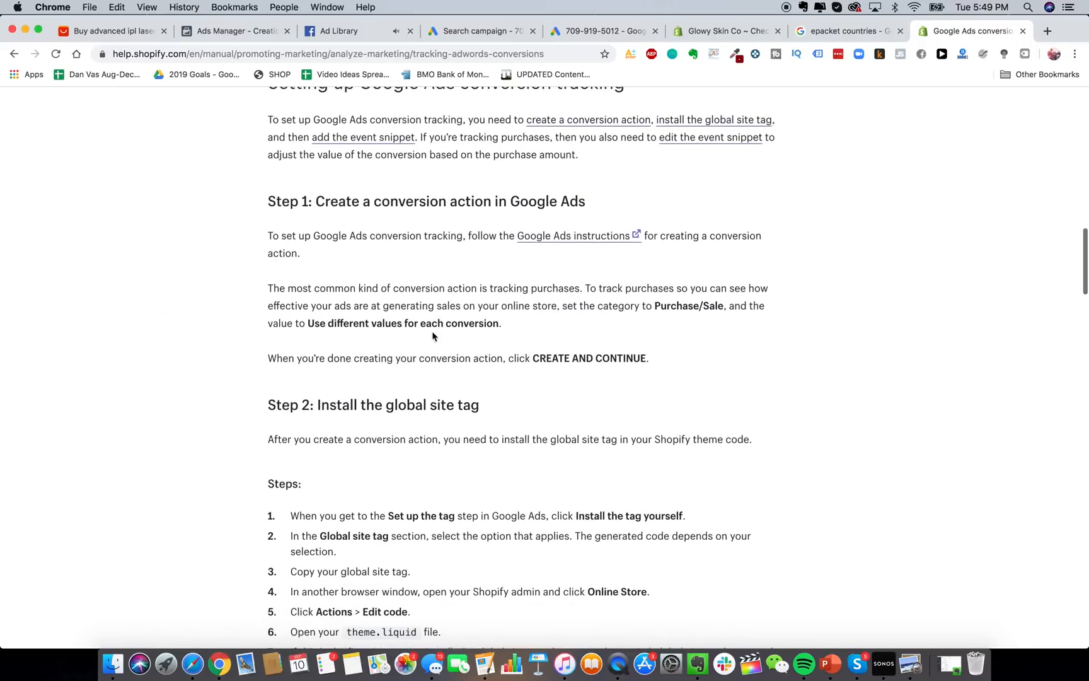
scroll(445, 308, "down", 6)
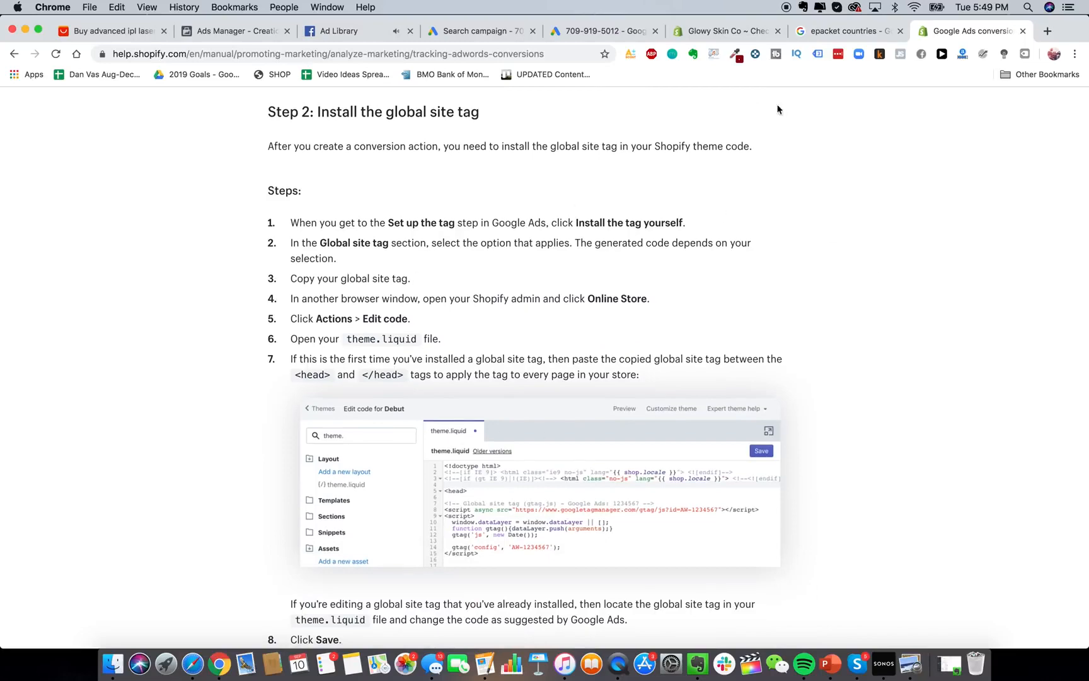
left_click(718, 31)
Open the Debut theme's code editor and load theme.liquid from Layout.
left_click(50, 344)
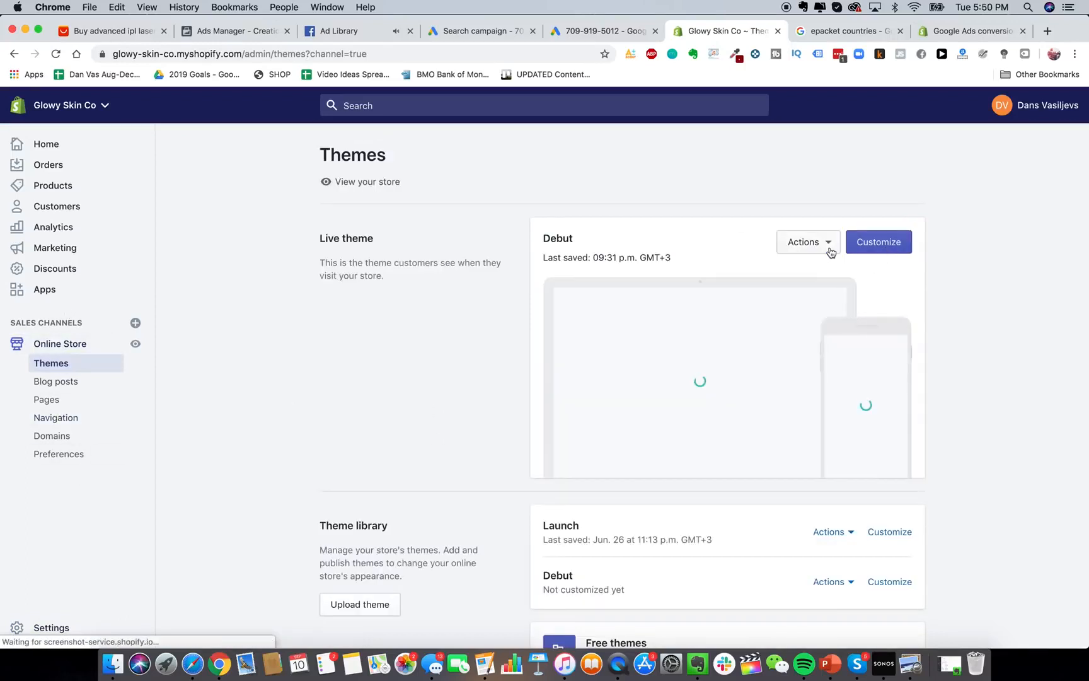
left_click(827, 249)
left_click(805, 243)
left_click(805, 243)
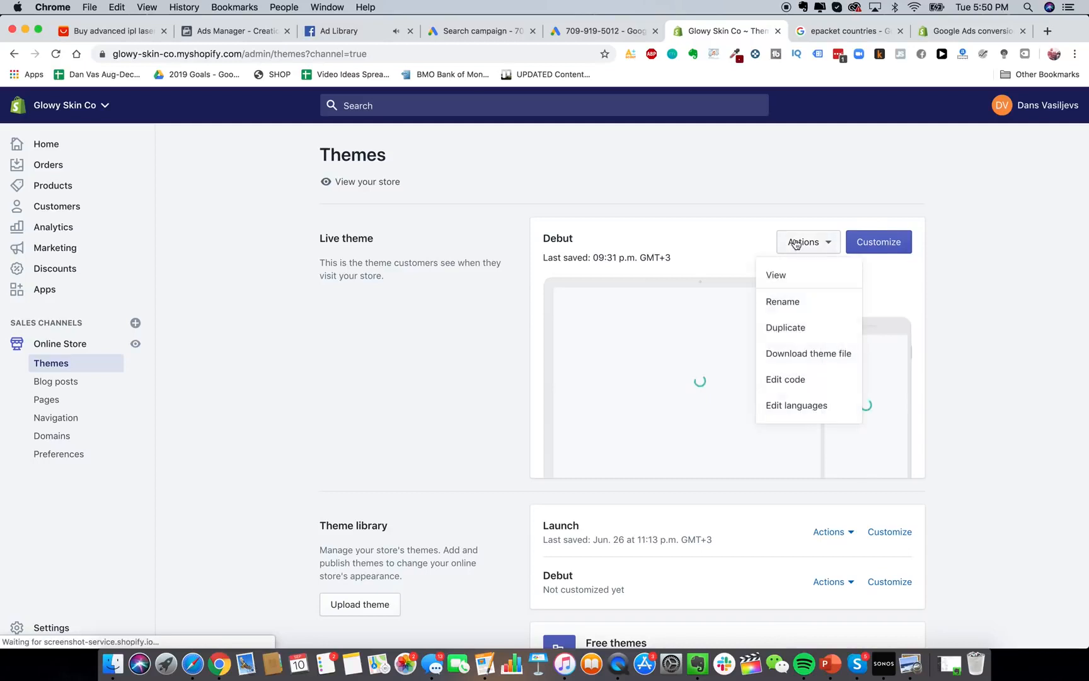
left_click(819, 380)
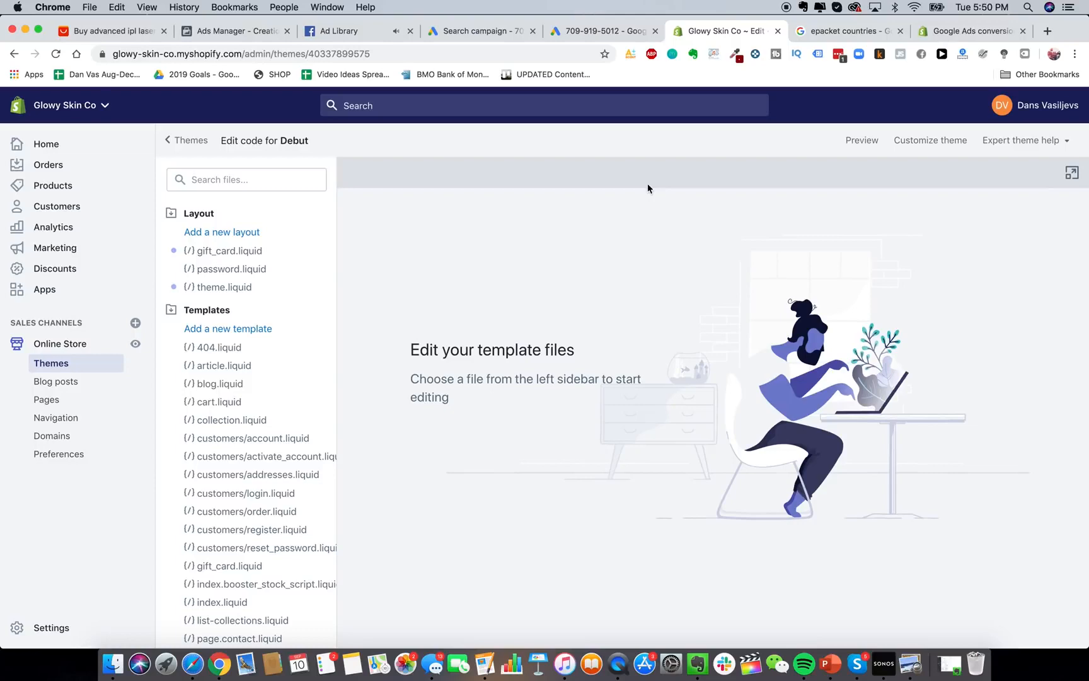
scroll(275, 501, "down", 5)
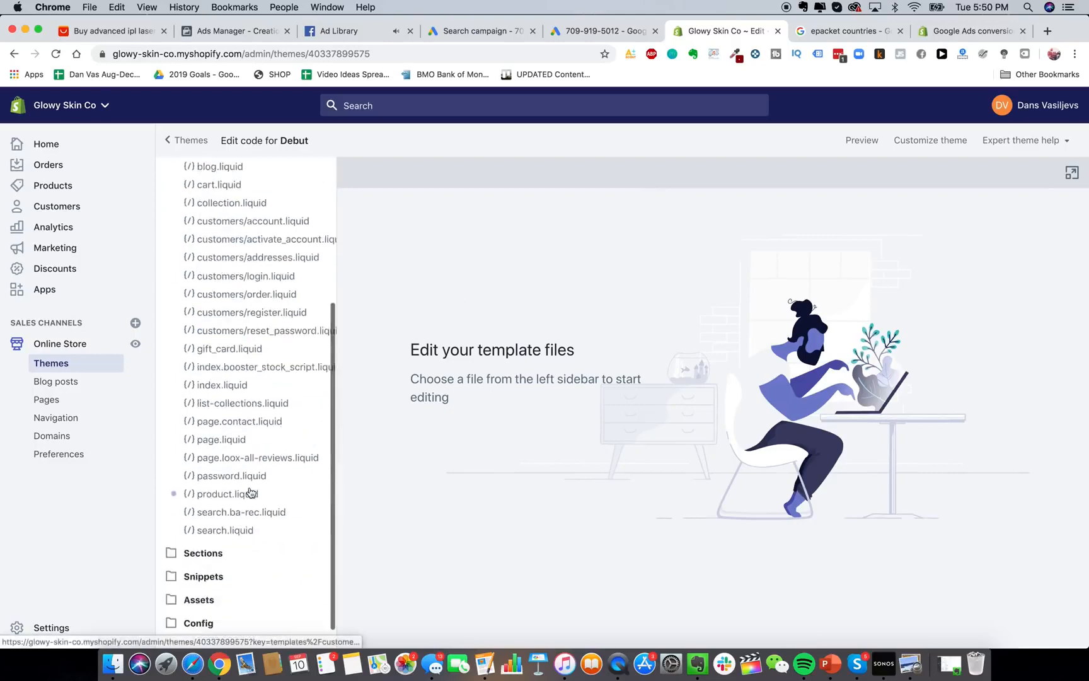
scroll(252, 494, "up", 5)
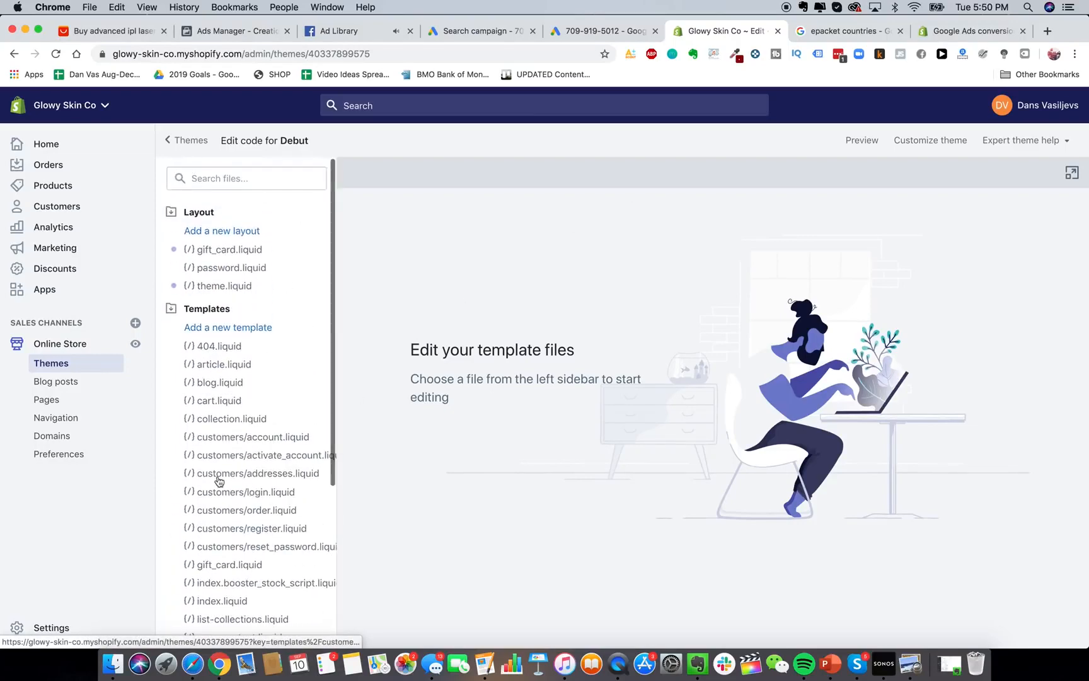
scroll(219, 482, "down", 8)
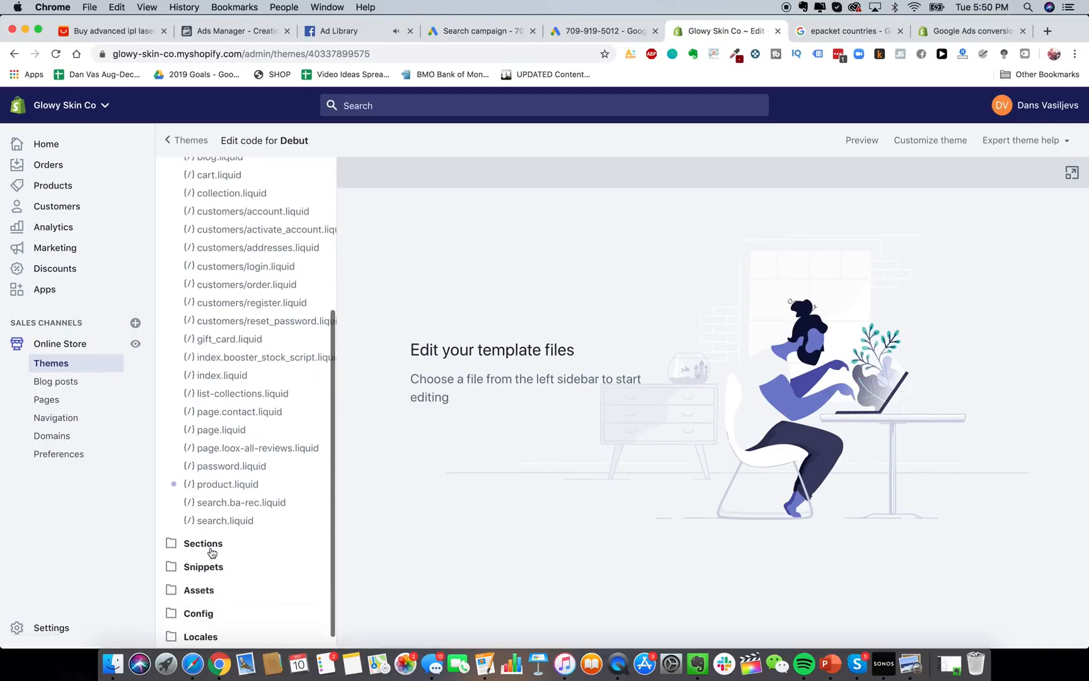
left_click(211, 553)
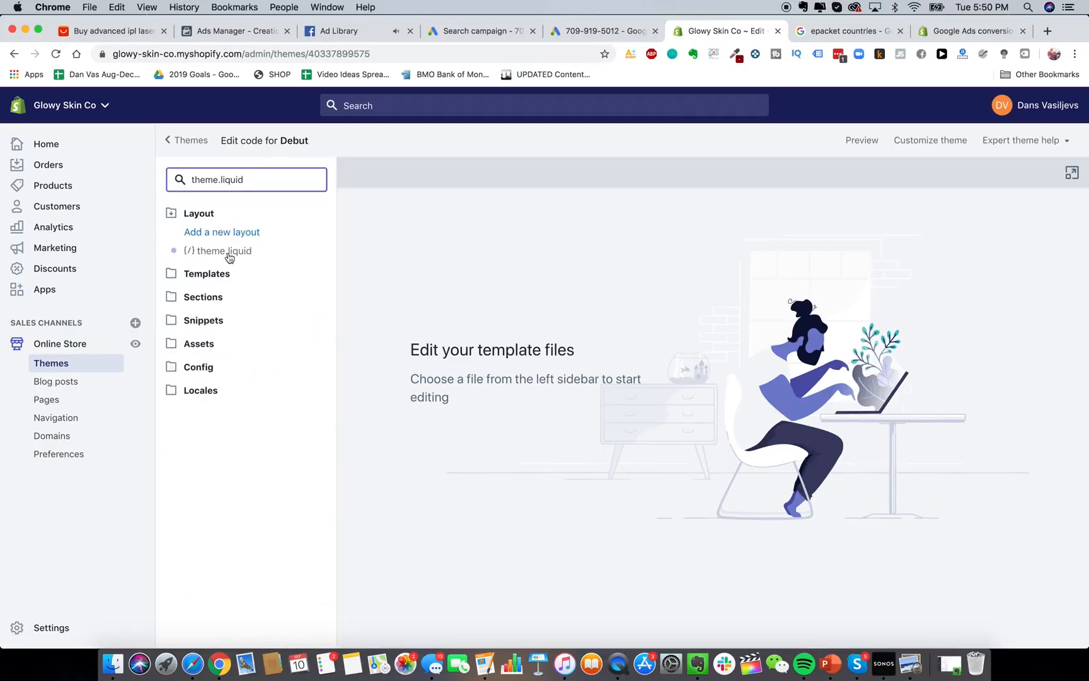
left_click(228, 253)
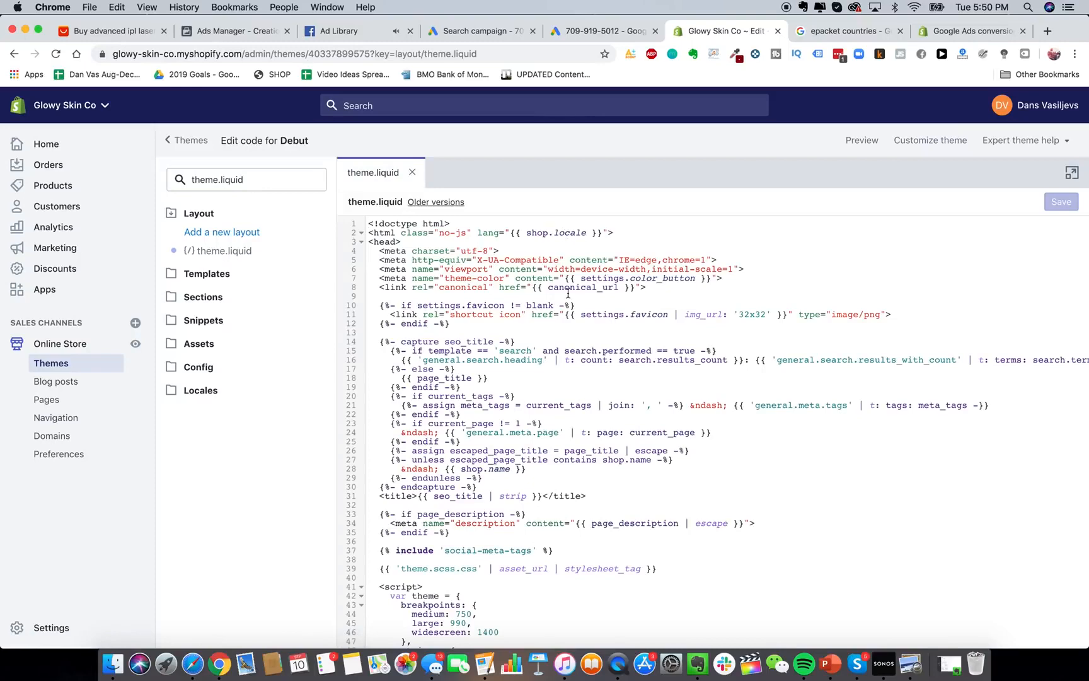
Check the tracking guide's instructions and return to the theme.liquid editor.
scroll(568, 293, "down", 2)
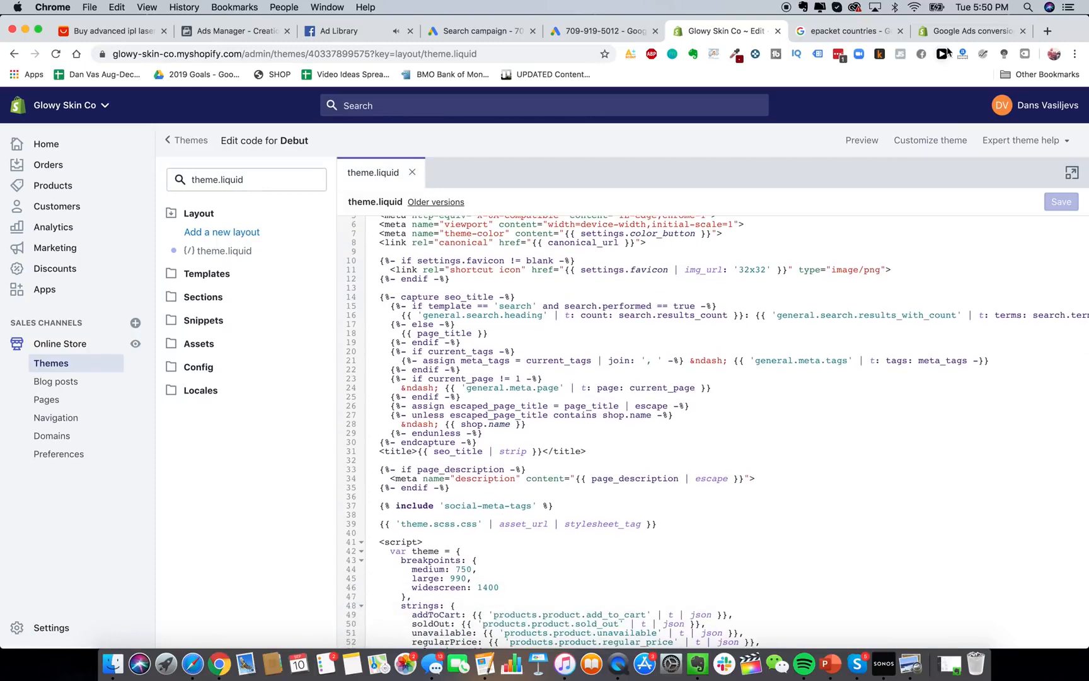
left_click(958, 31)
scroll(581, 329, "down", 3)
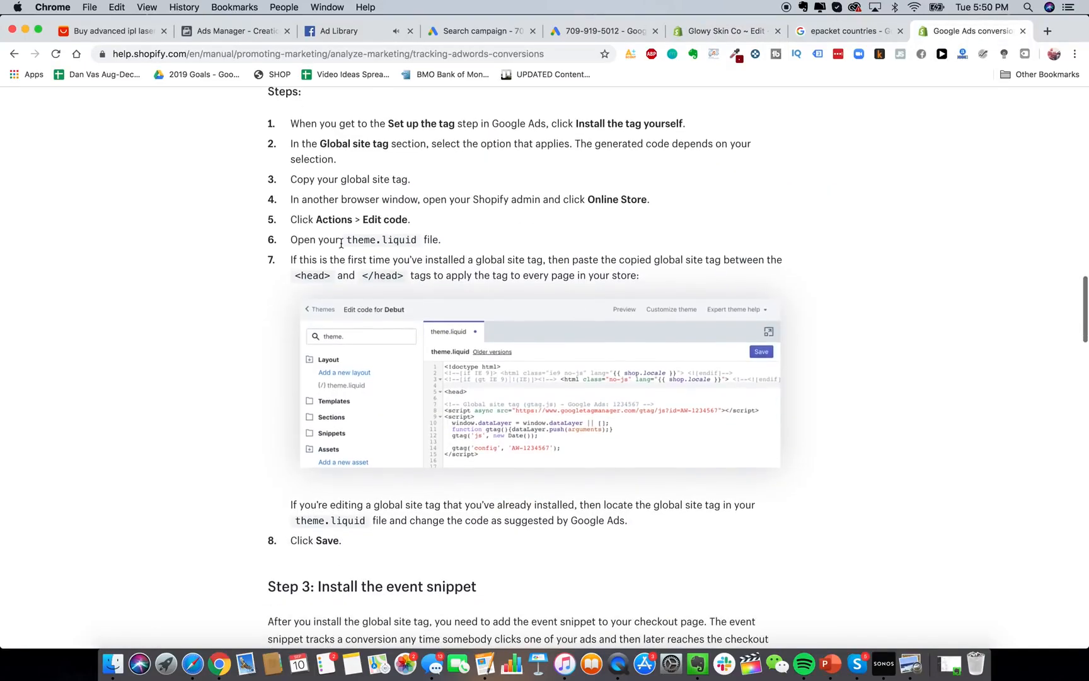
scroll(554, 277, "down", 1)
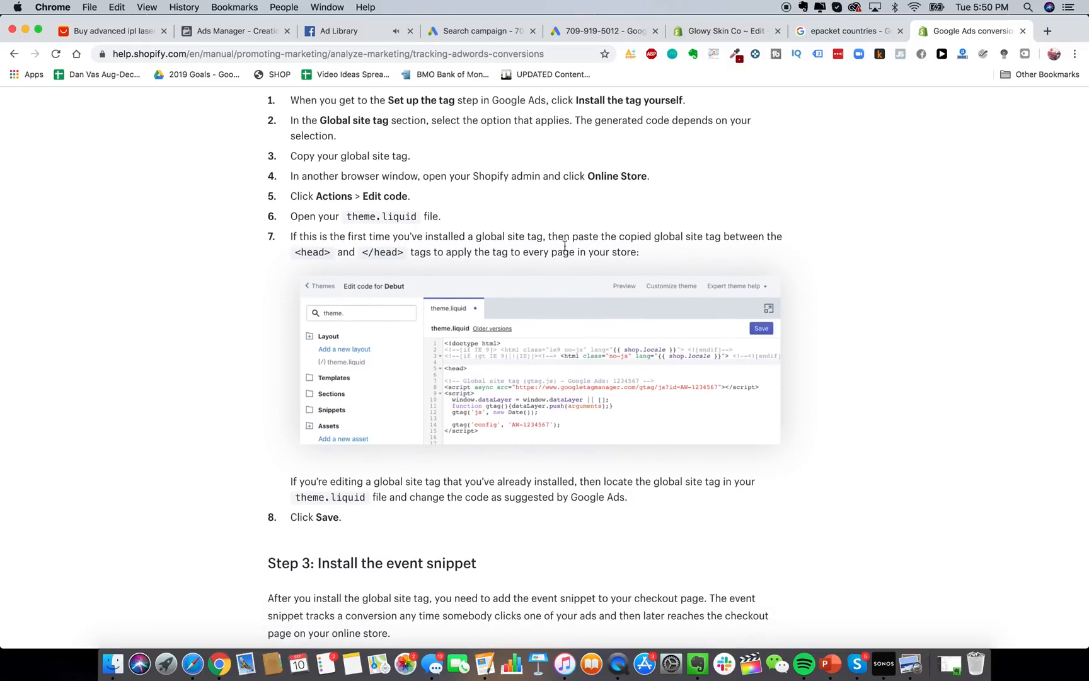
left_click(852, 33)
left_click(701, 37)
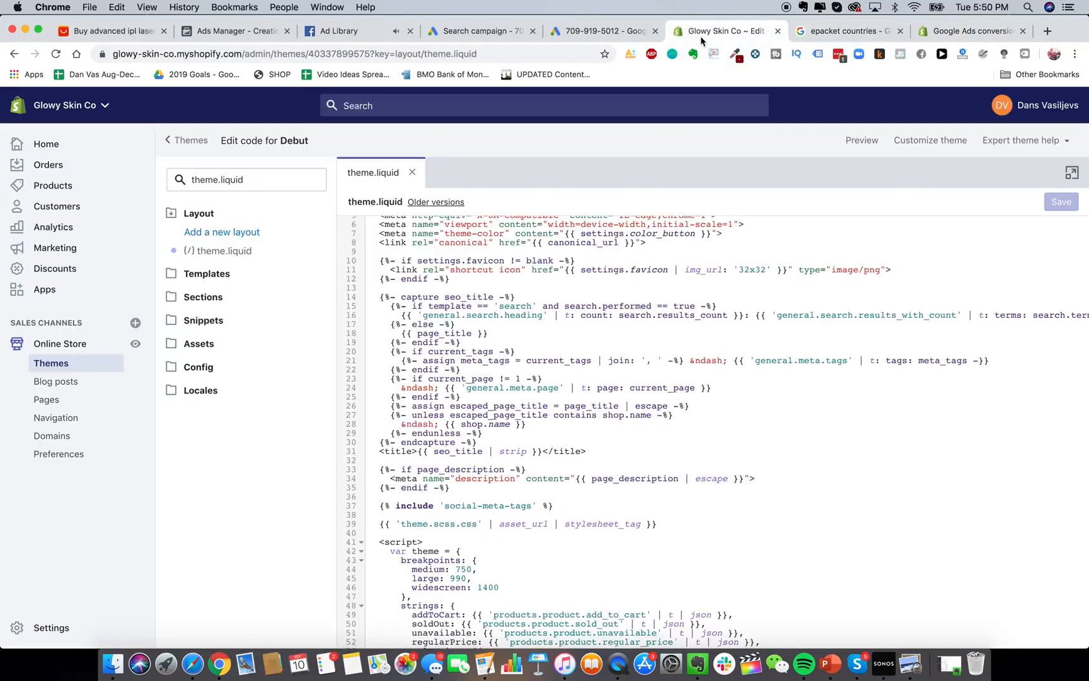
Search theme.liquid for /head and add a blank line before </head>.
left_click(598, 405)
scroll(599, 403, "up", 2)
key("super+f")
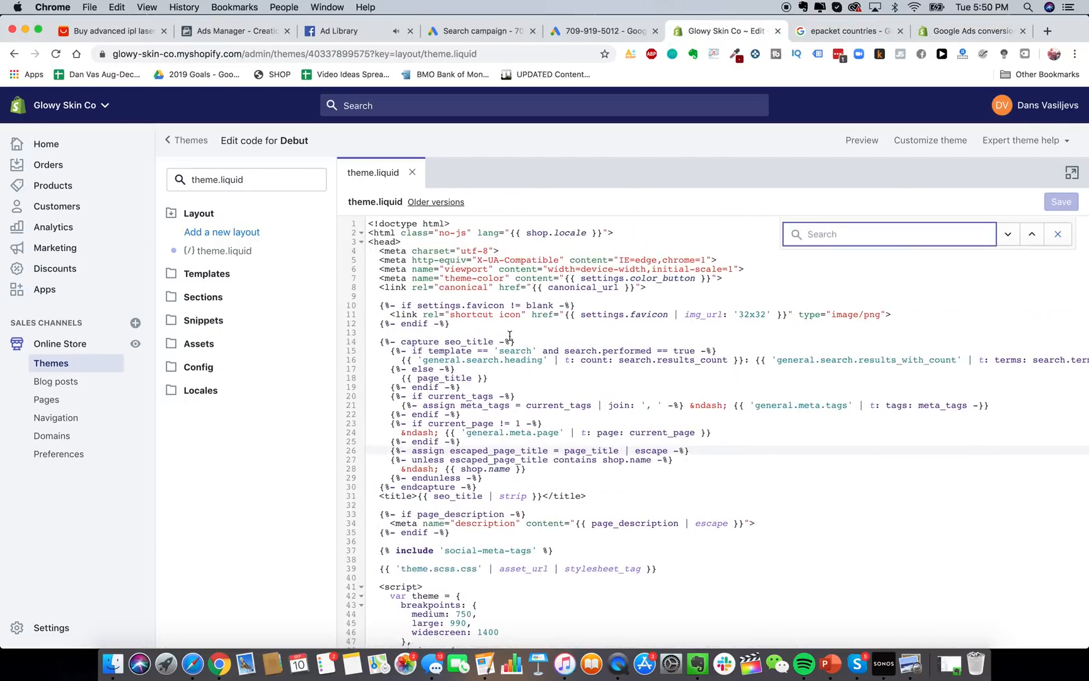
scroll(440, 365, "down", 2)
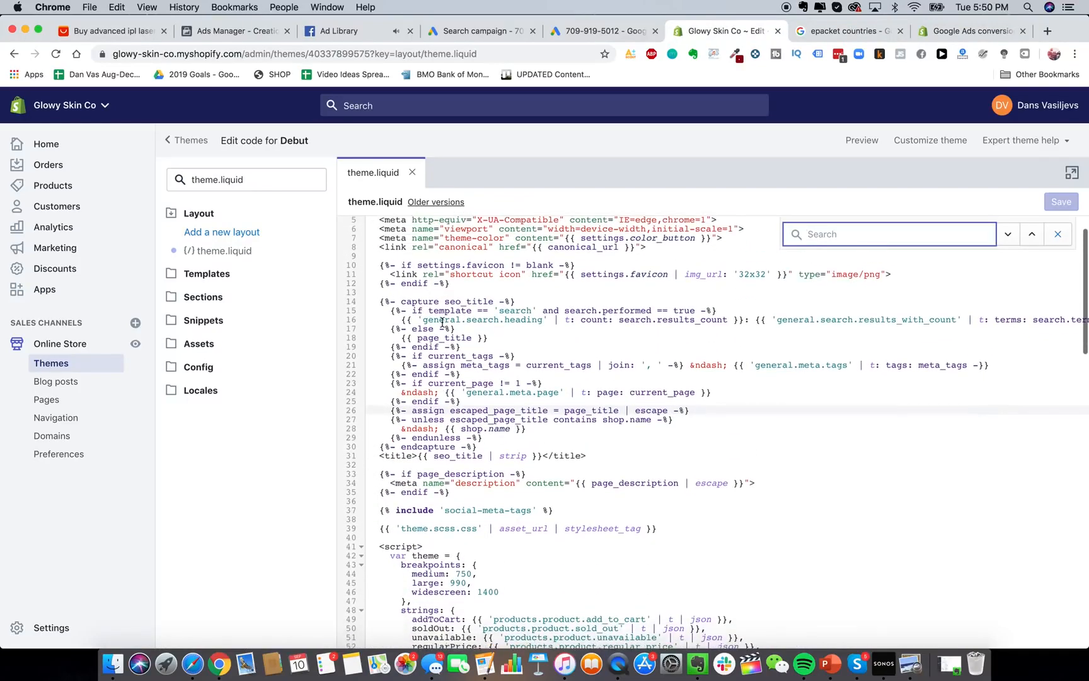
type("/head")
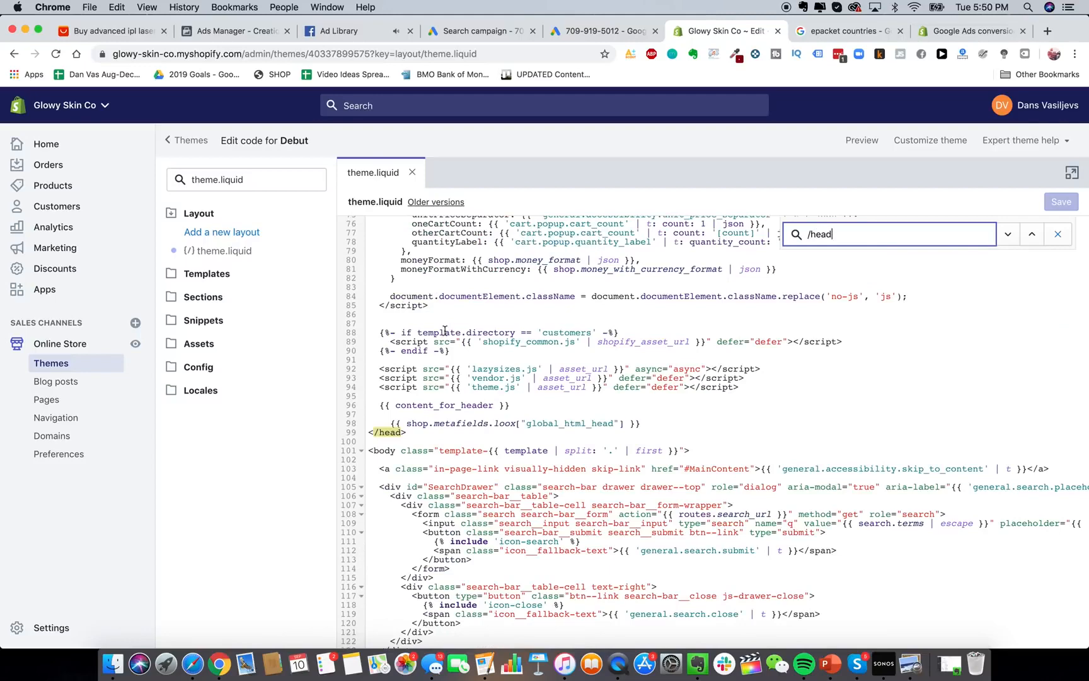
scroll(431, 397, "up", 5)
left_click(655, 527)
key("Return")
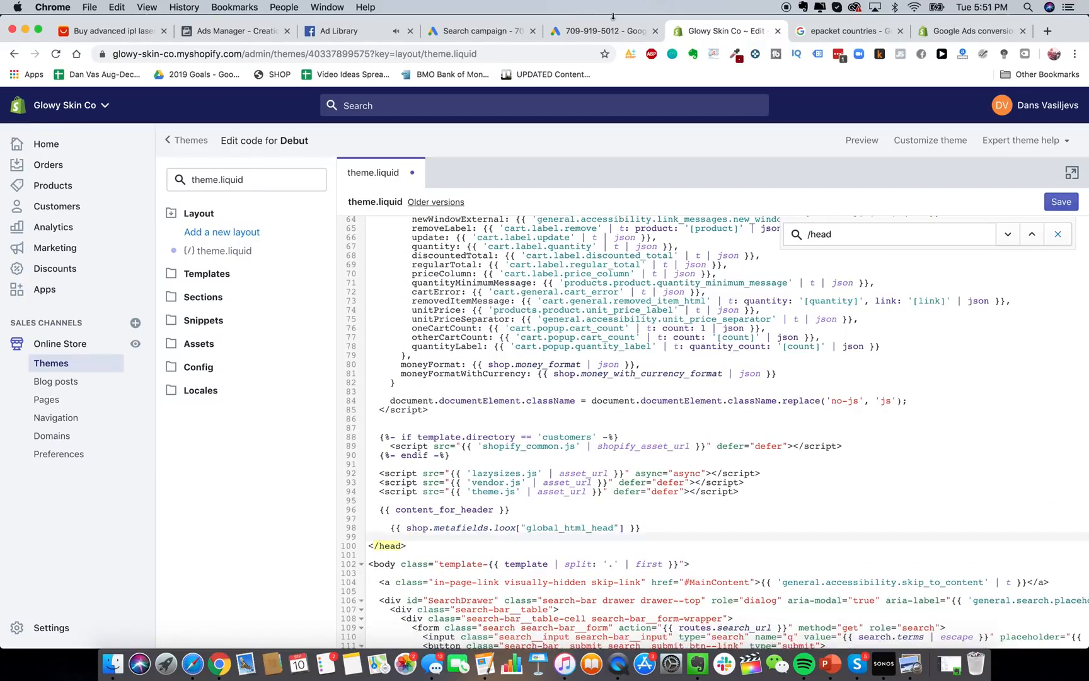
Paste the Google Ads global site tag into the blank line above </head>.
left_click(585, 31)
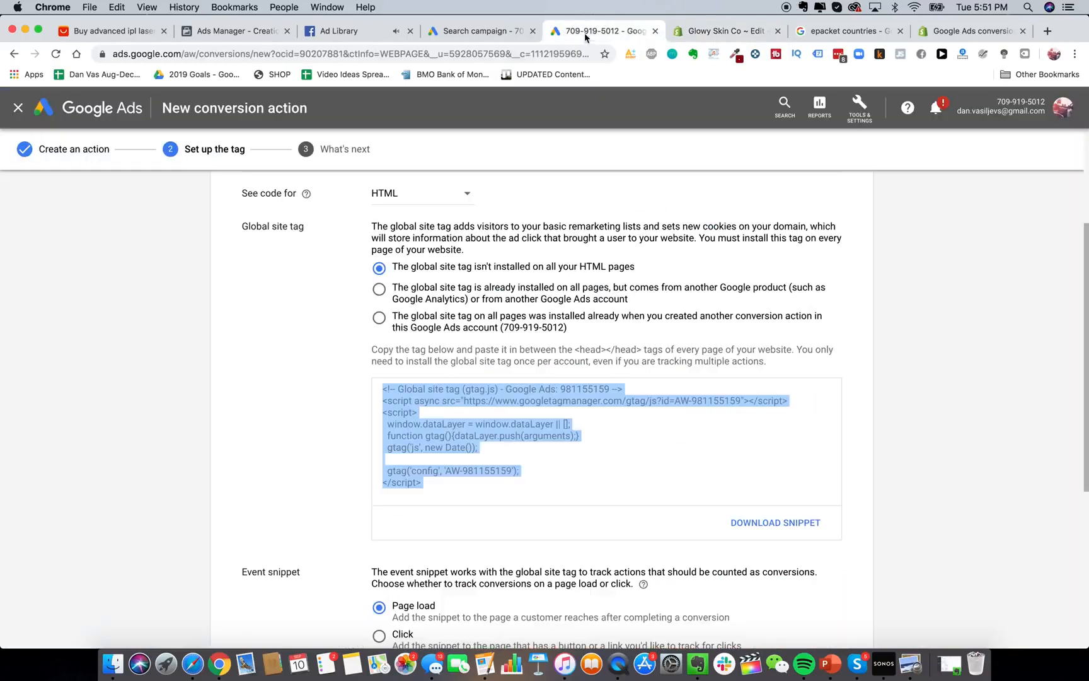
left_click(722, 31)
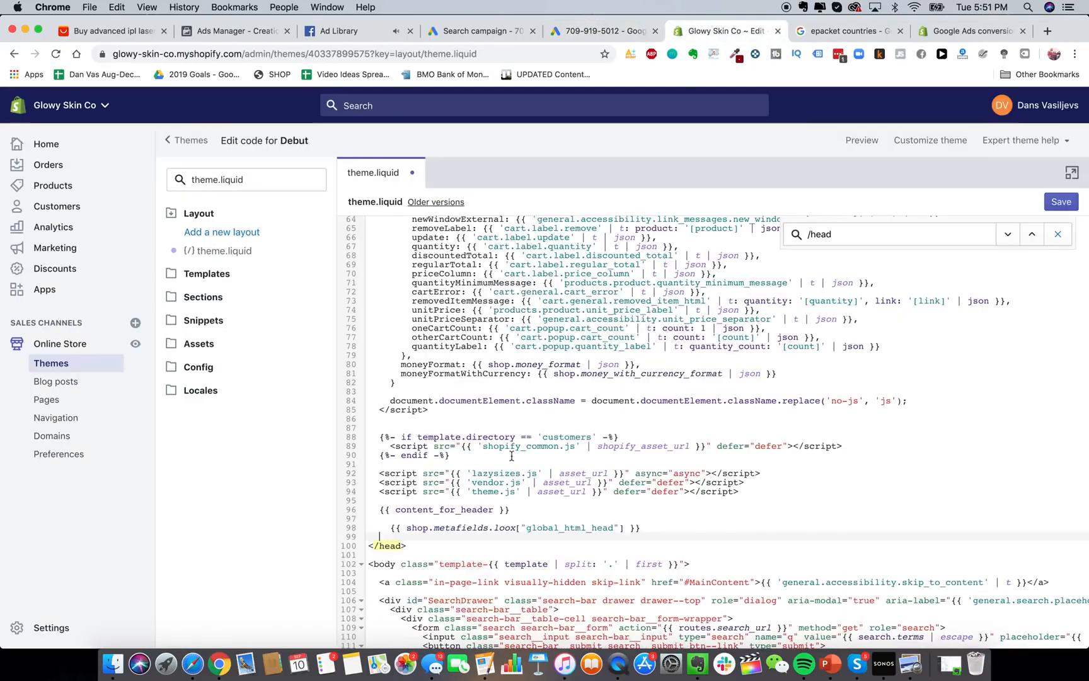
type("<!-- Global site tag (gtag.js) - Google Ads: 981155159 --> <script async src=\"https://www.googletagmanager.com/gtag/js?id=AW-981155159\"></script> <script>   window.dataLayer = window.dataLayer || [];   function gtag(){dataLayer.push(arguments);}   gtag('js', new Date());    gtag('config', 'AW-981155159'); </script>")
scroll(470, 549, "down", 3)
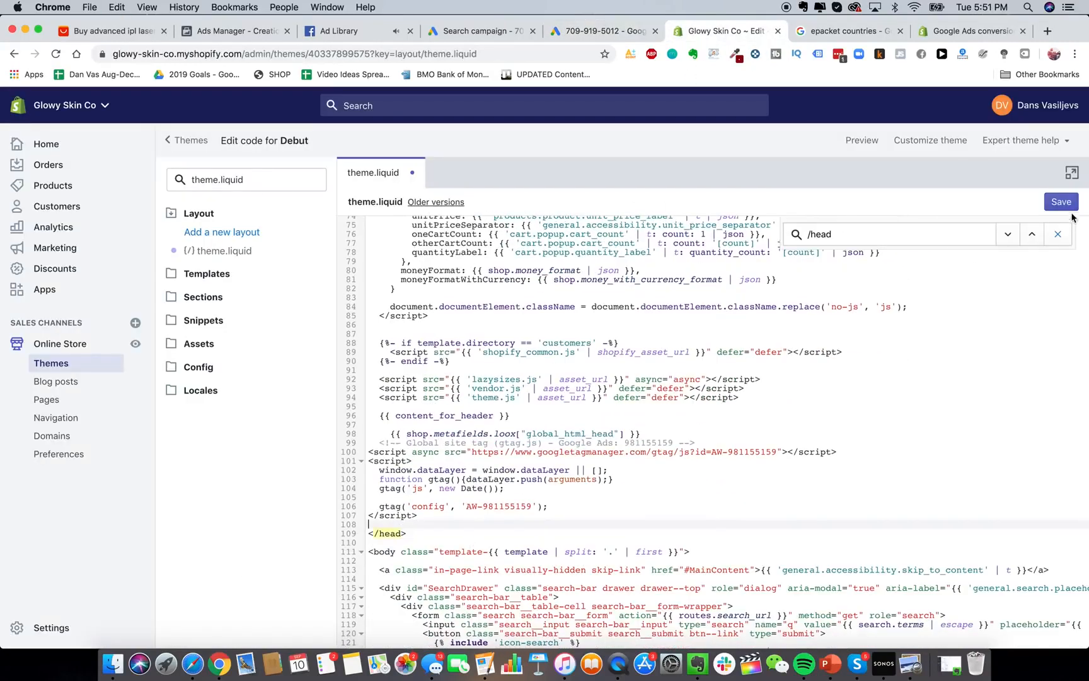
left_click(586, 33)
scroll(541, 469, "down", 5)
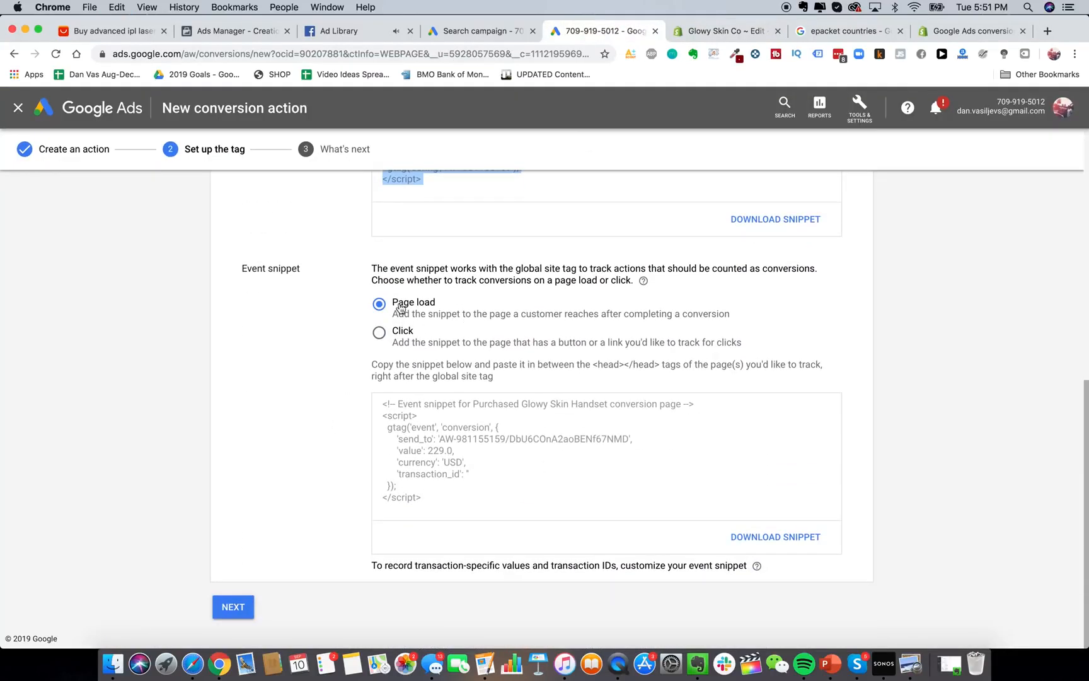
Keep Page load tracking and copy the purchase event snippet code.
left_click(400, 307)
left_click(440, 482)
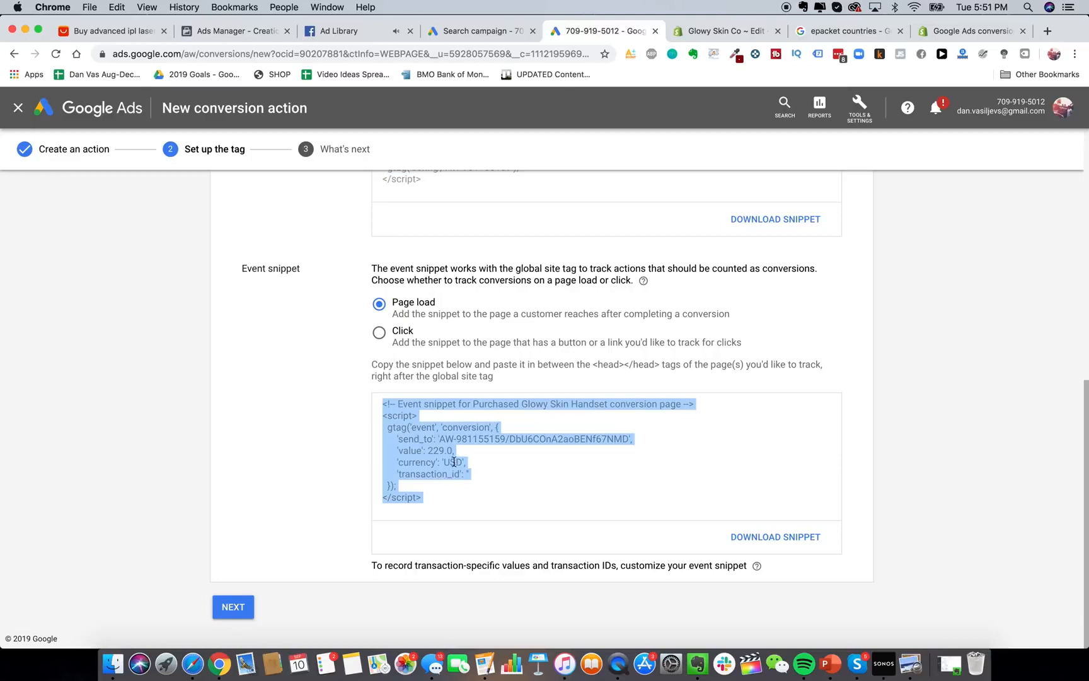
key("super+c")
left_click(730, 32)
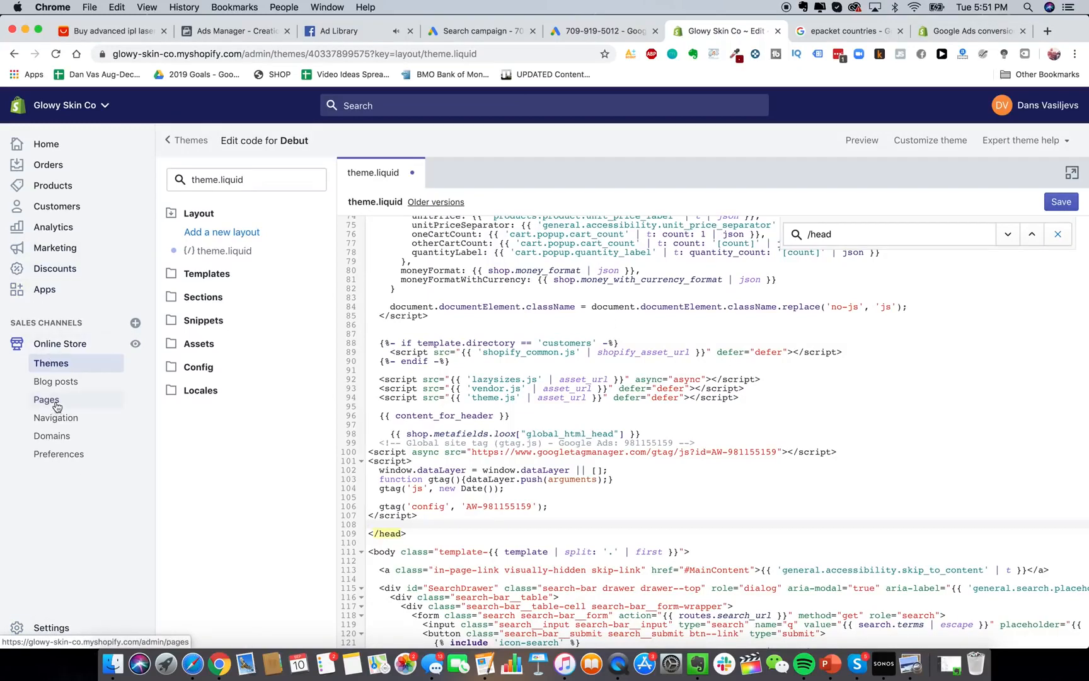
Open Settings > Checkout and paste the event snippet into Additional scripts.
left_click(60, 627)
left_click(643, 228)
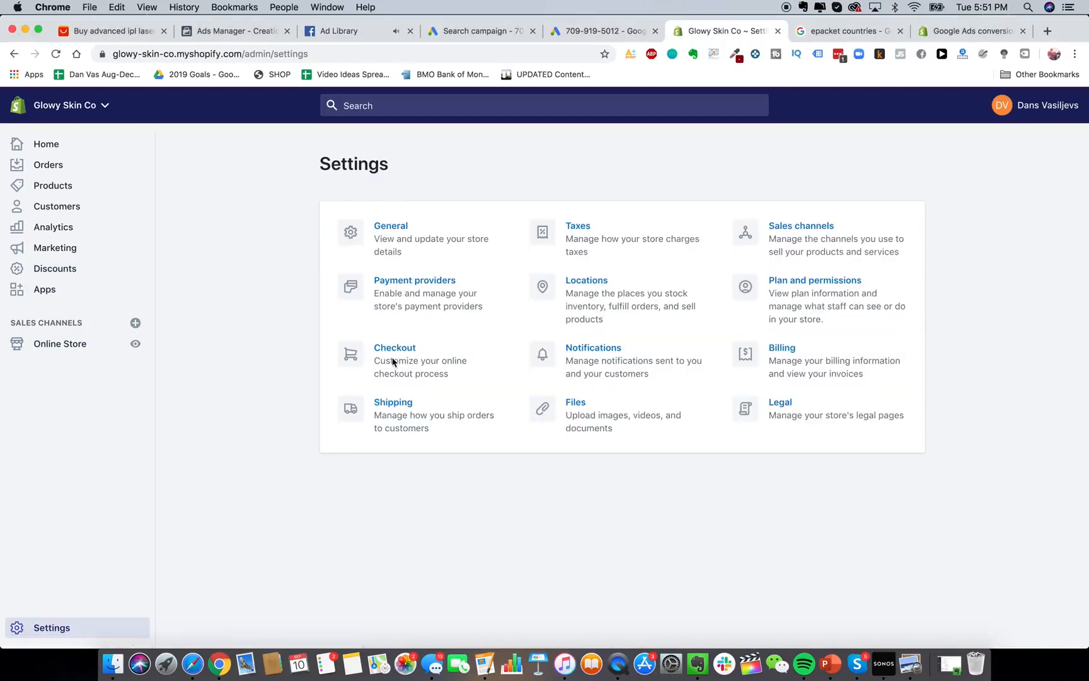
left_click(393, 362)
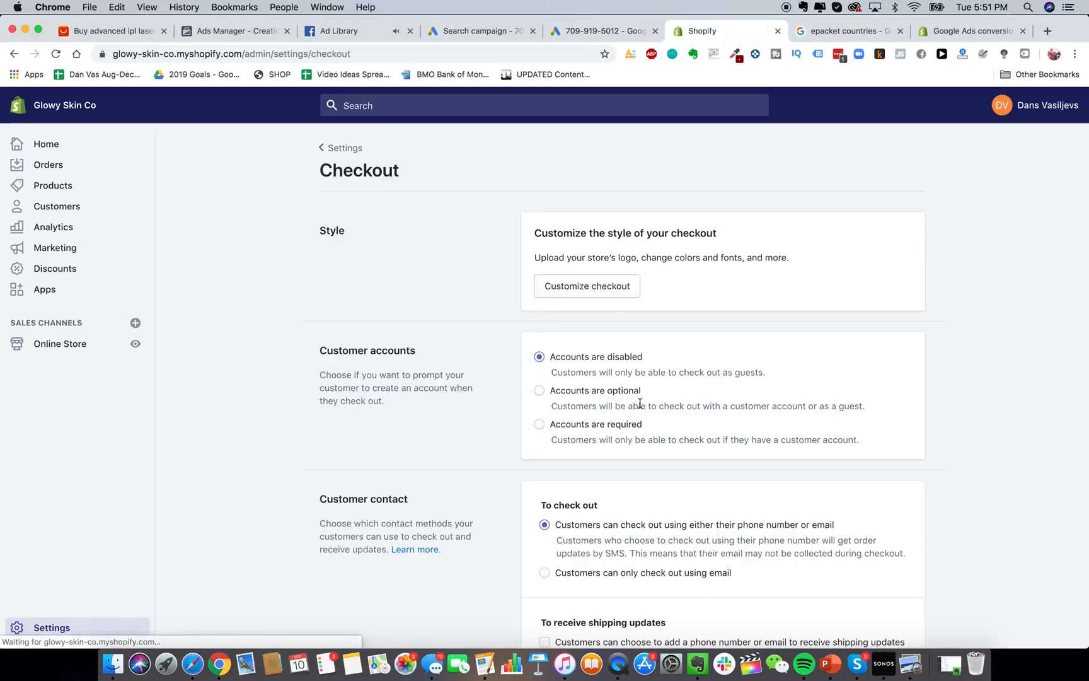
scroll(629, 423, "down", 15)
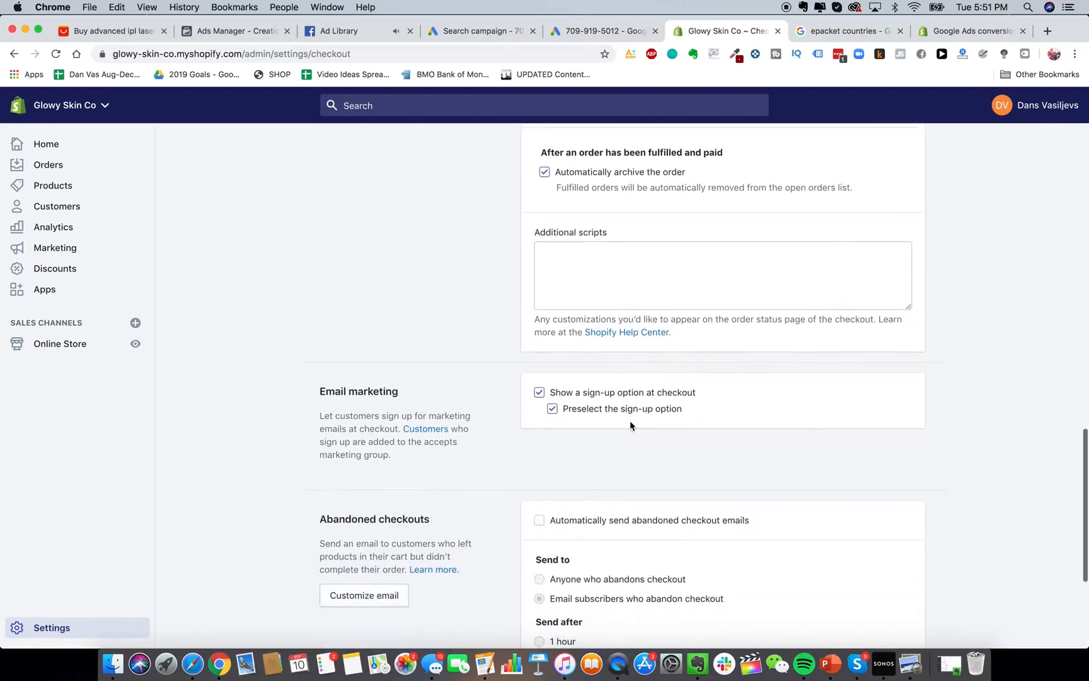
scroll(634, 378, "up", 2)
left_click(642, 333)
key("super+v")
Review the pasted snippet, checking its 229.0 conversion value.
scroll(642, 333, "up", 2)
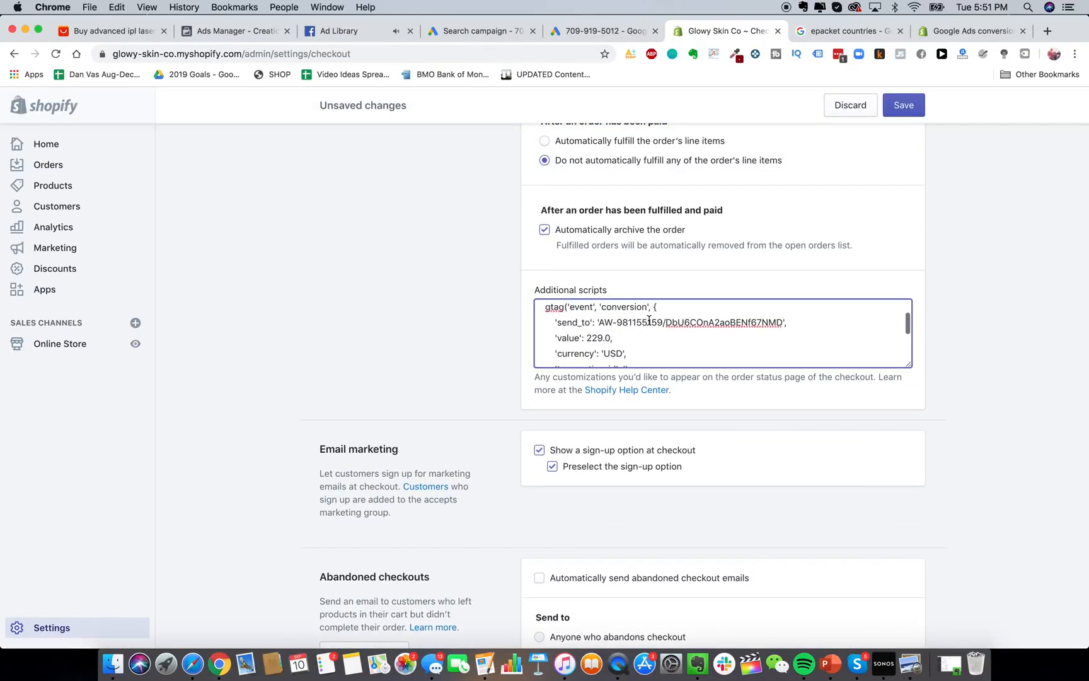
scroll(649, 320, "up", 1)
left_click_drag(580, 346, 614, 344)
left_click(614, 344)
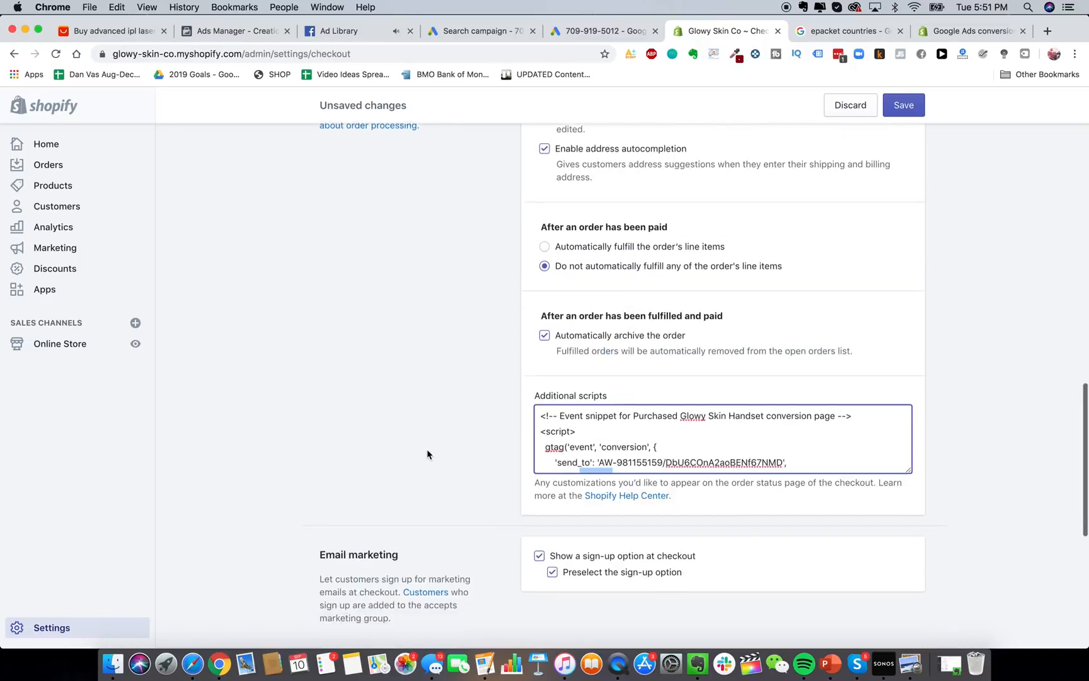
scroll(428, 454, "down", 1)
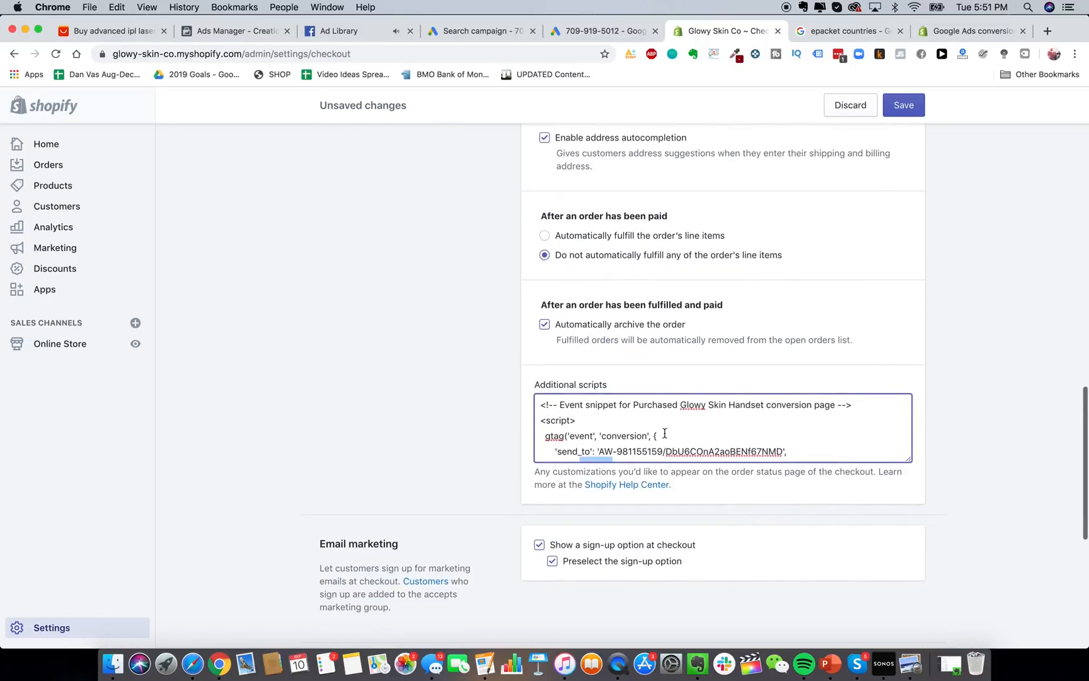
left_click(664, 434)
scroll(664, 432, "down", 5)
scroll(543, 271, "up", 1)
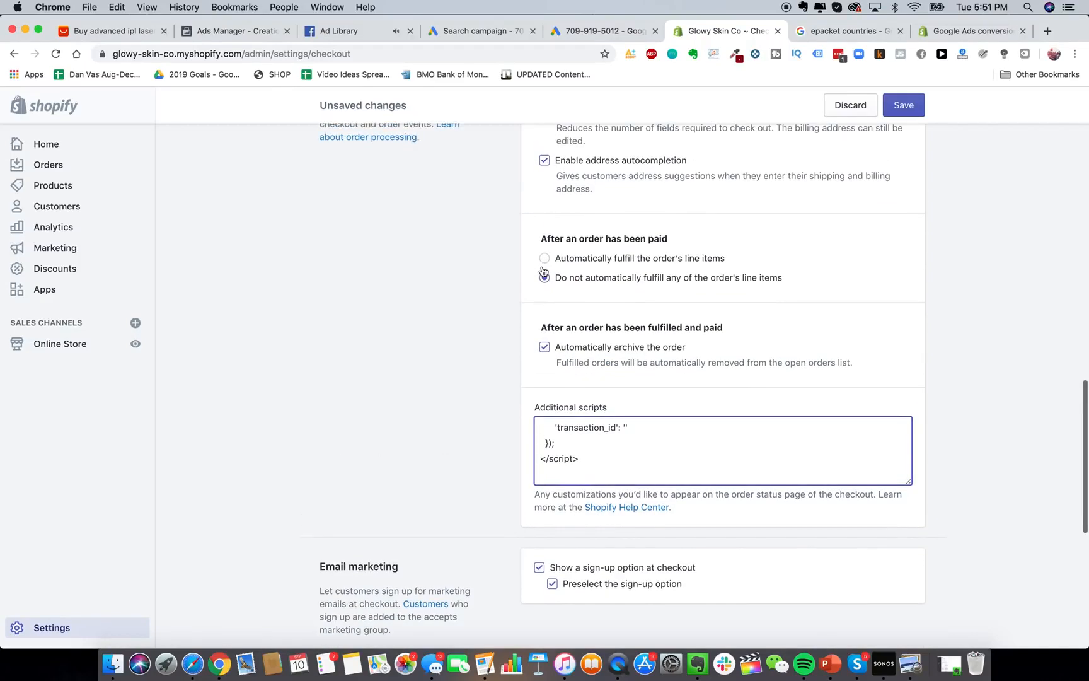
left_click(573, 33)
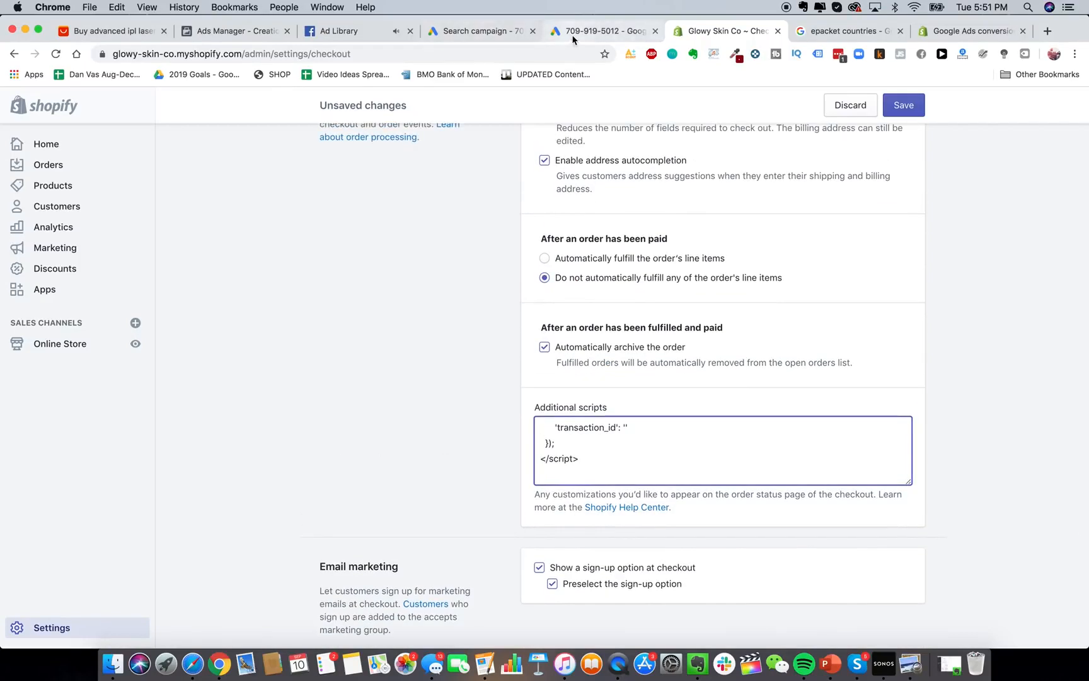
Return to the Search campaign setup and expand its additional settings.
left_click(503, 31)
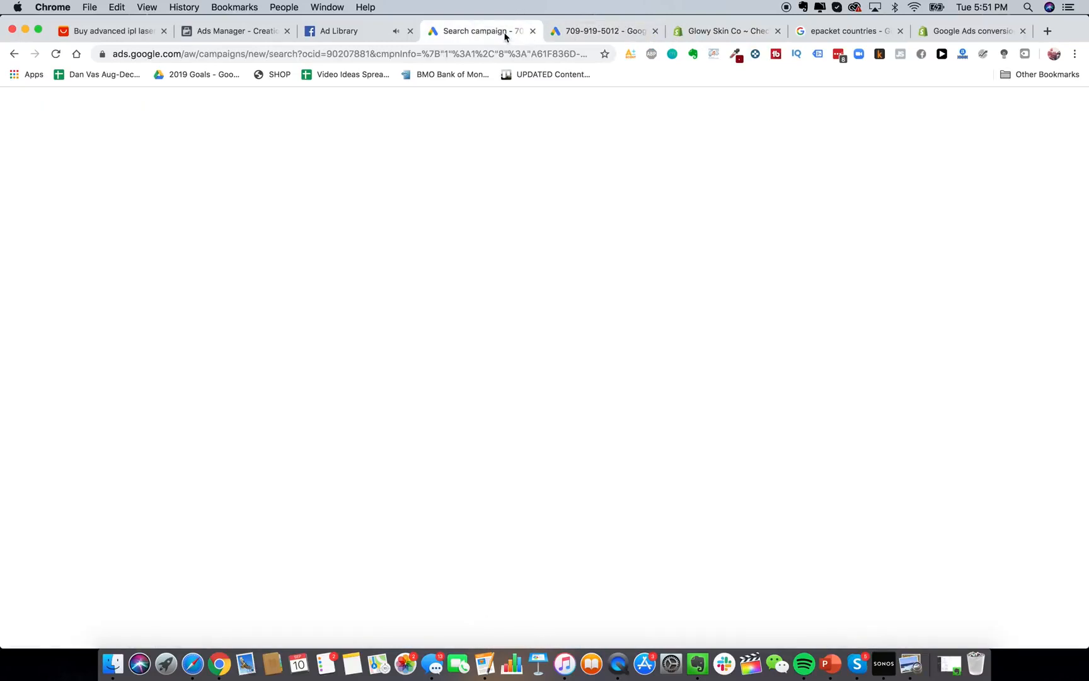
left_click(155, 425)
scroll(391, 417, "up", 10)
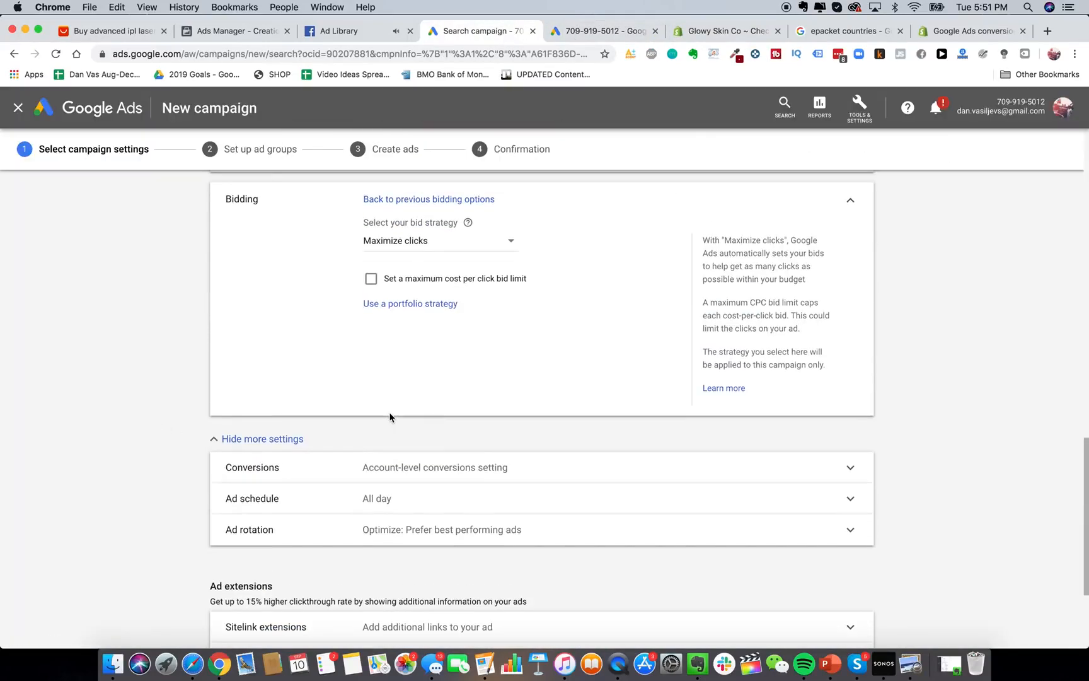
scroll(391, 417, "up", 10)
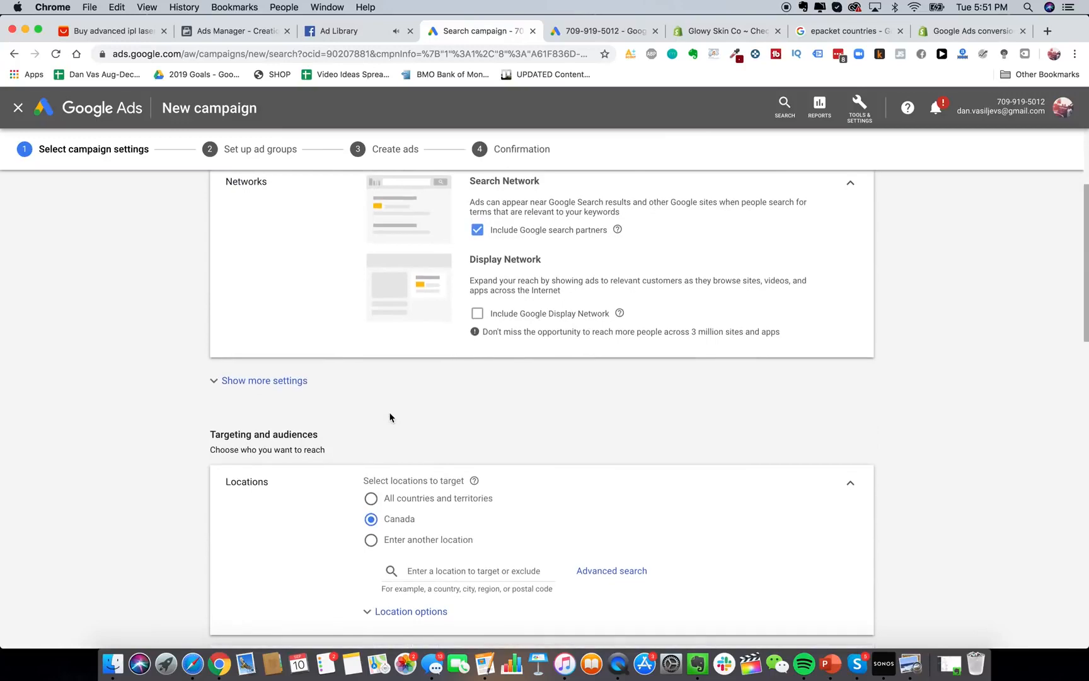
scroll(391, 417, "down", 3)
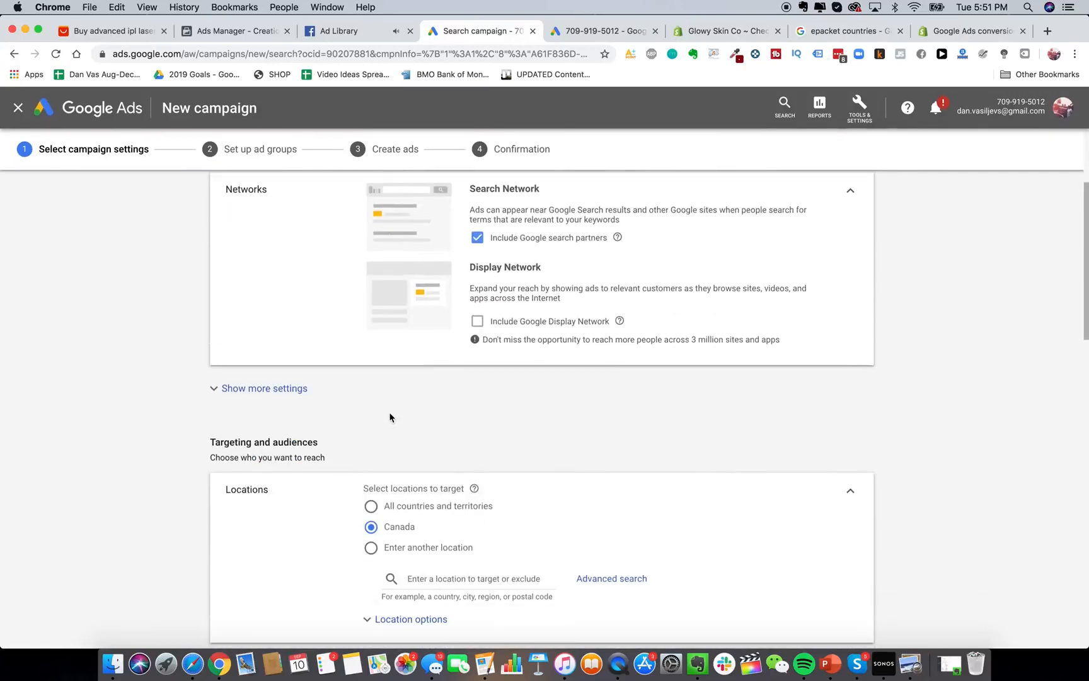
left_click(275, 387)
scroll(392, 421, "down", 15)
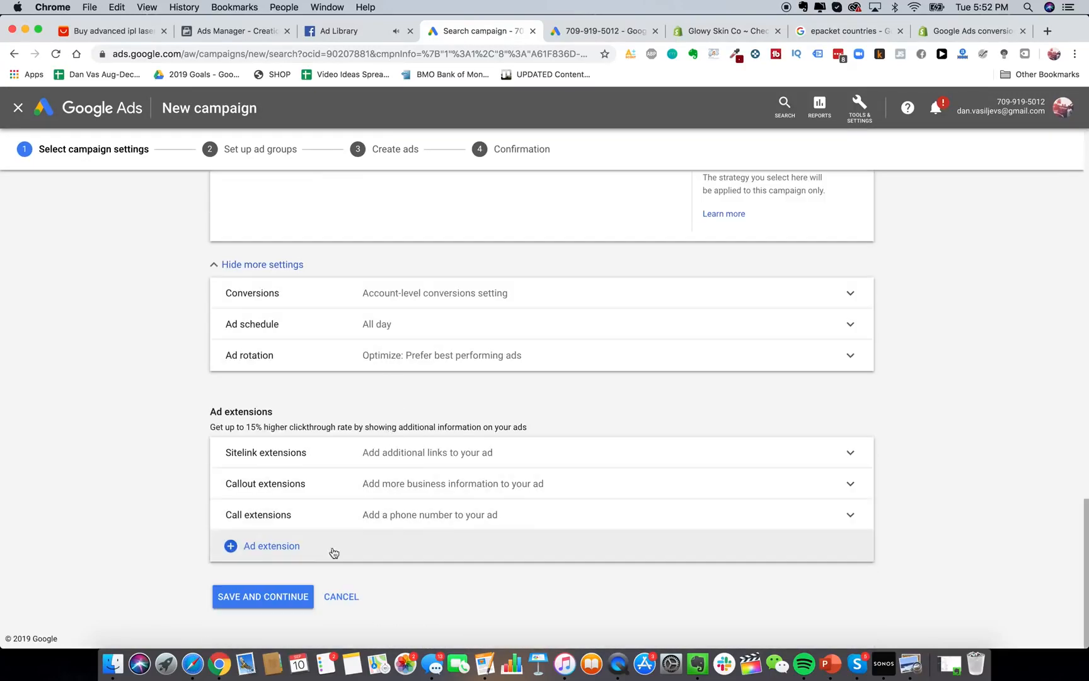
Set the daily budget to CA$0.10 and save the campaign settings.
left_click(262, 596)
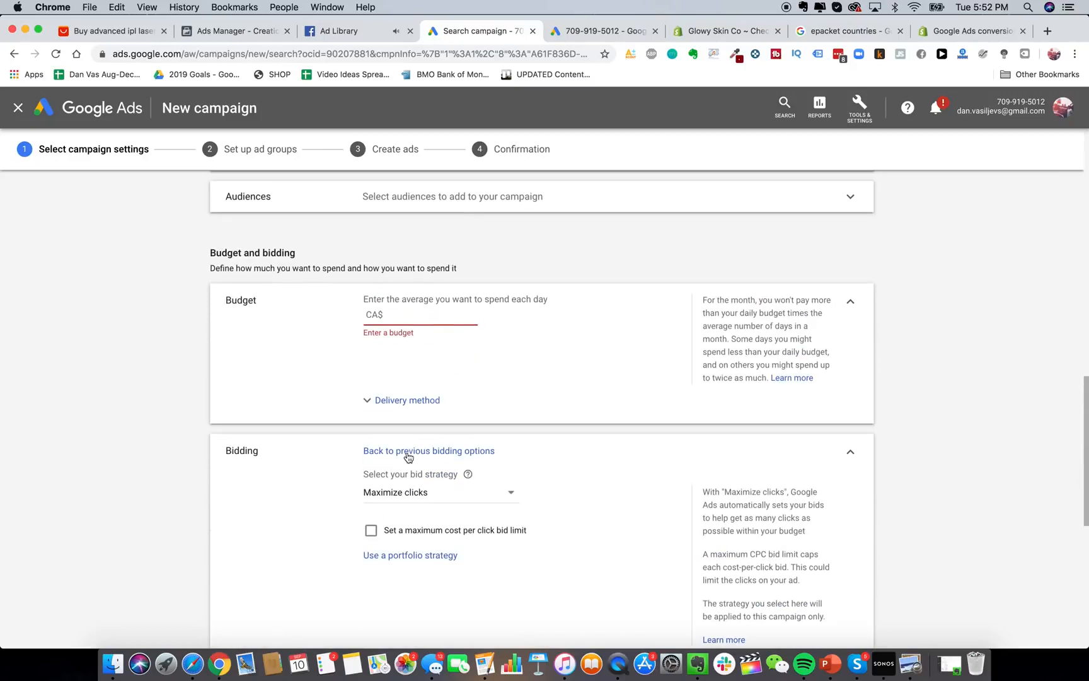
type("20")
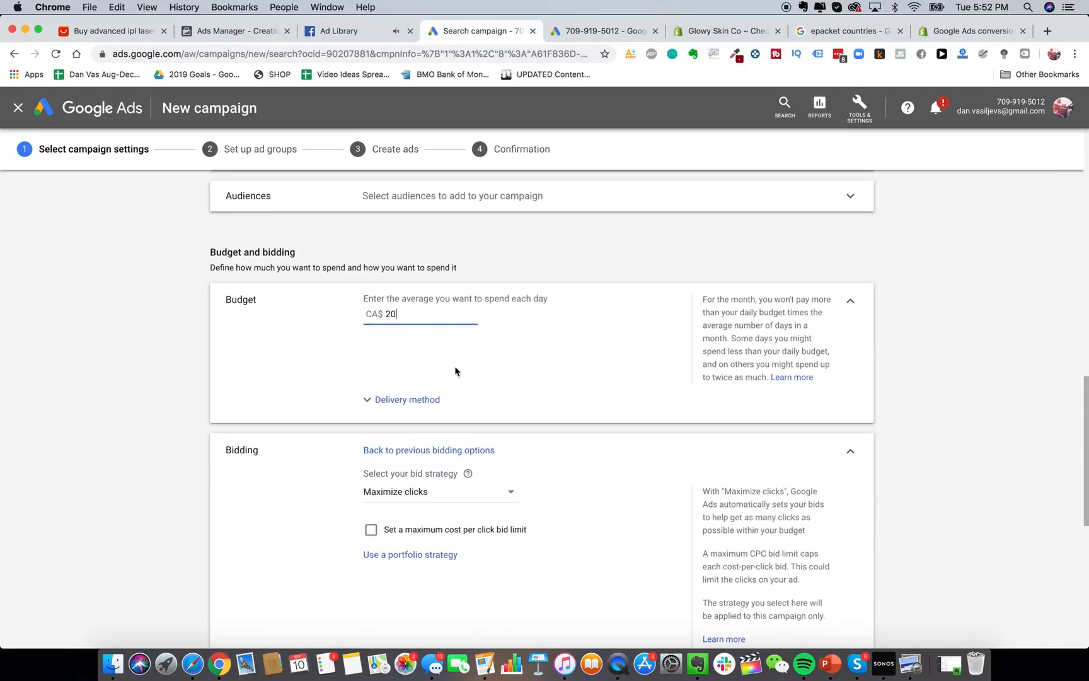
scroll(455, 368, "down", 2)
key("BackSpace")
key("BackSpace")
type("0.1")
left_click(188, 386)
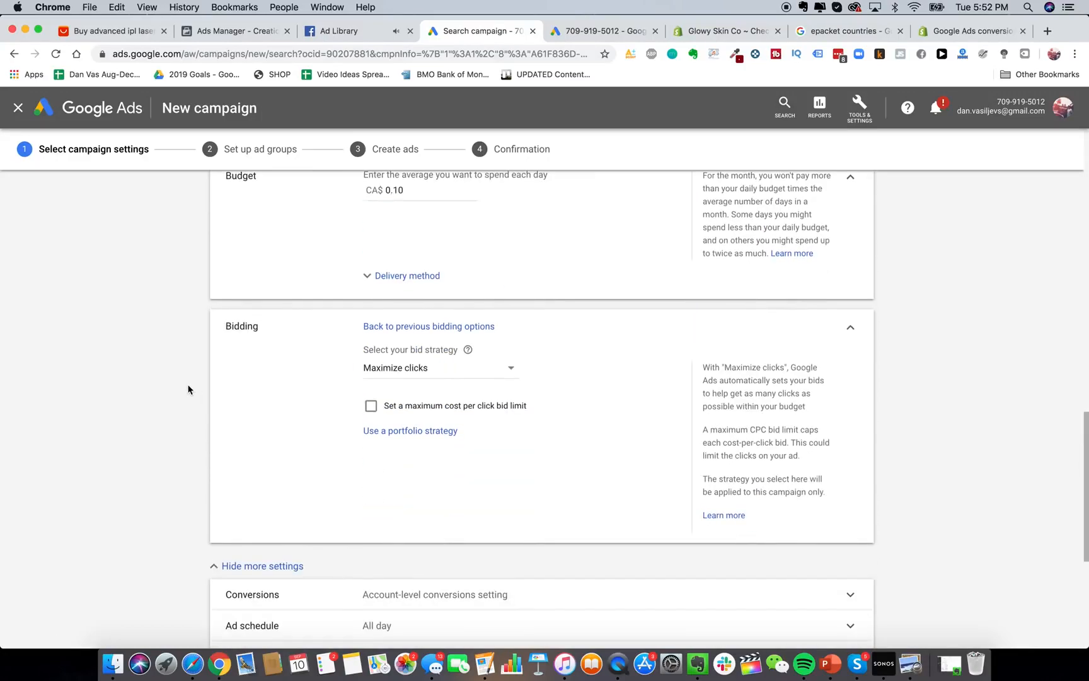
scroll(187, 386, "down", 5)
left_click(264, 586)
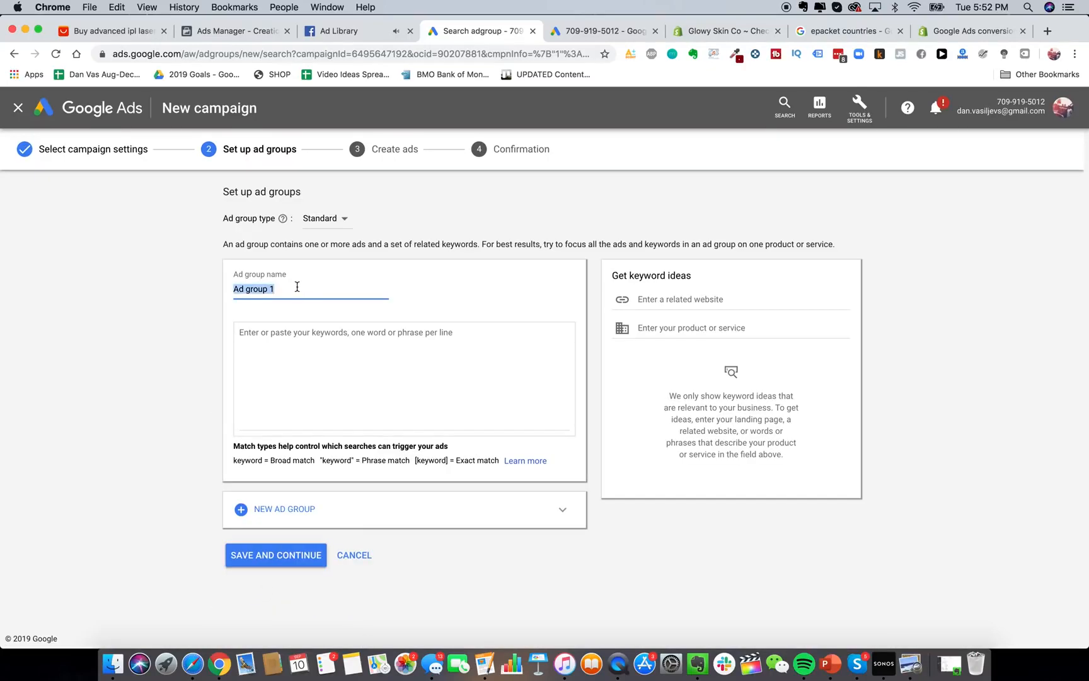
Name the ad group 'Glowy Skin PPC'.
type("Glowy Skin PPC")
left_click(302, 342)
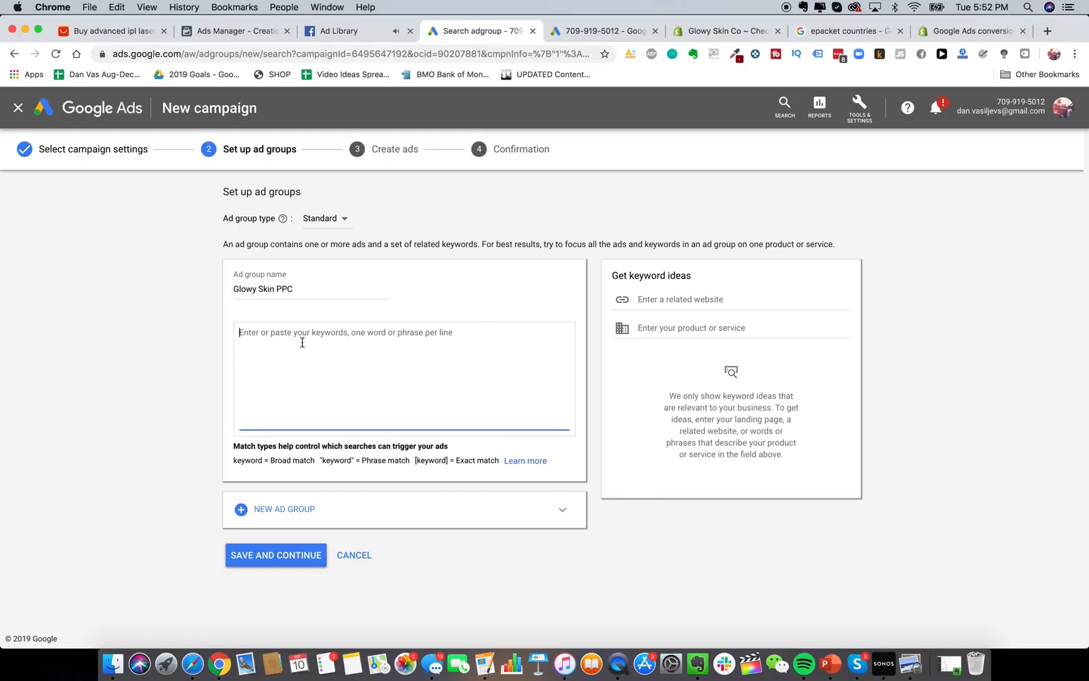
left_click(240, 458)
Enter exact-match keywords [glowy skin] and [glowy skin store] on separate lines.
left_click(426, 373)
type("[glowy skin]")
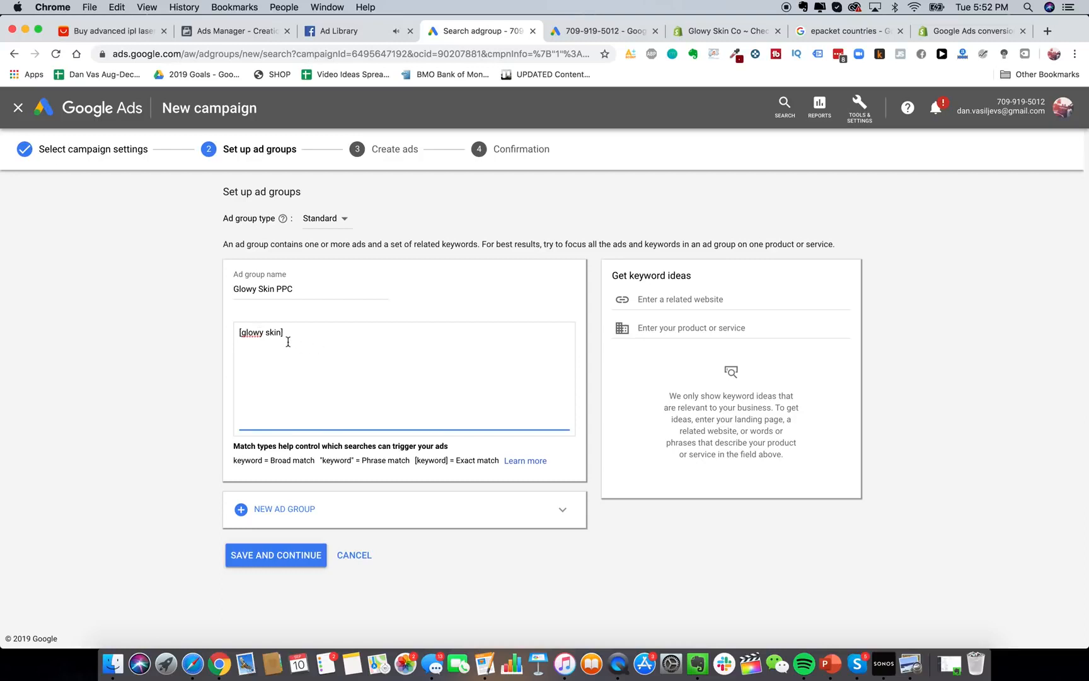
left_click_drag(240, 332, 298, 334)
left_click(286, 332)
key("Return")
type("[glowy skin store]")
key("Return")
key("BackSpace")
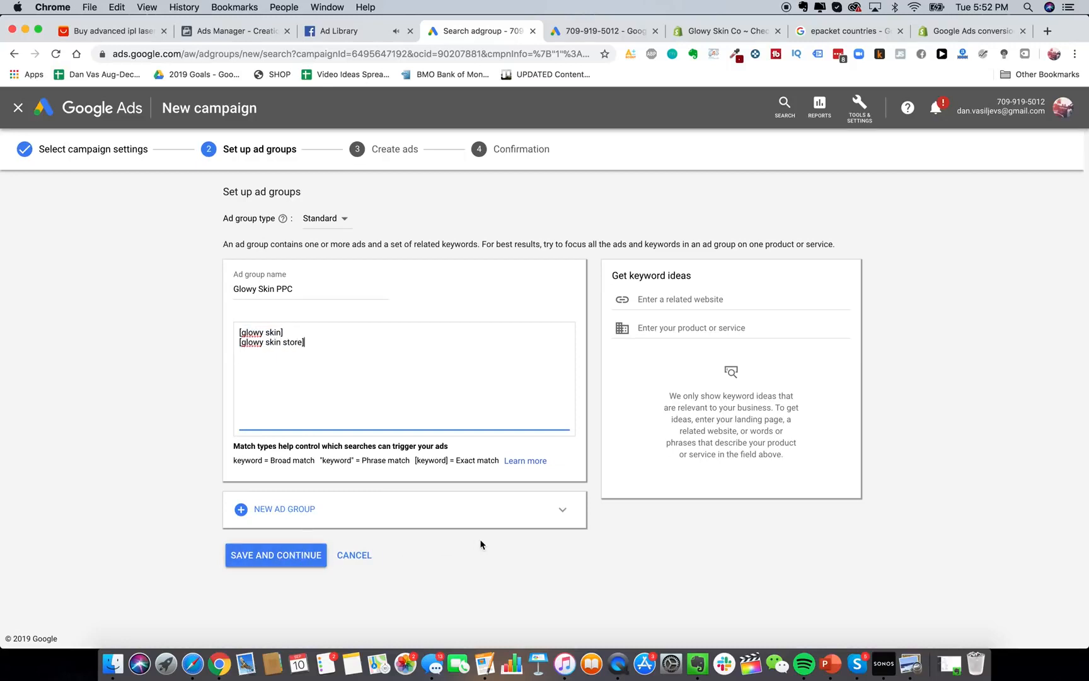